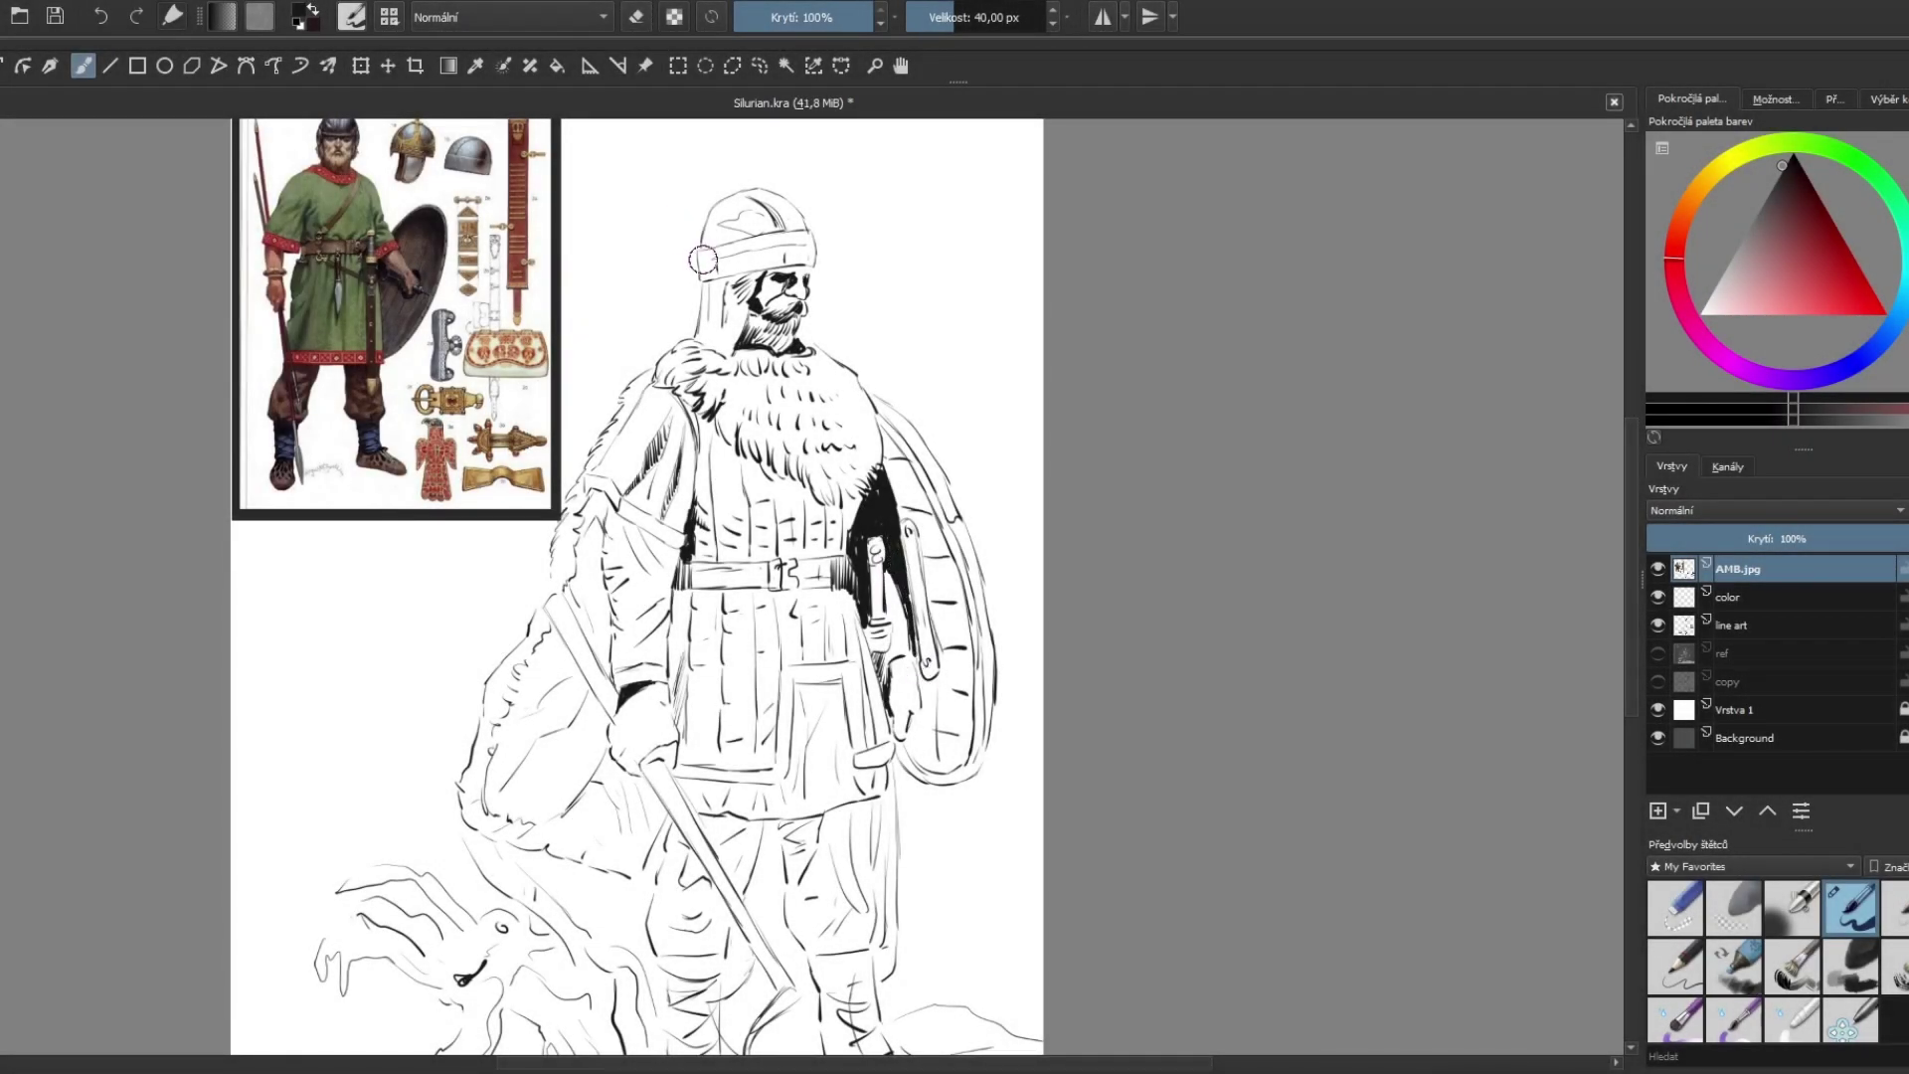
Step: Hatch the headband's left end, check it zoomed out, then select the colour and line art layers
mouse_move(701, 252)
mouse_down()
mouse_move(712, 280)
mouse_move(785, 197)
mouse_move(763, 198)
mouse_up()
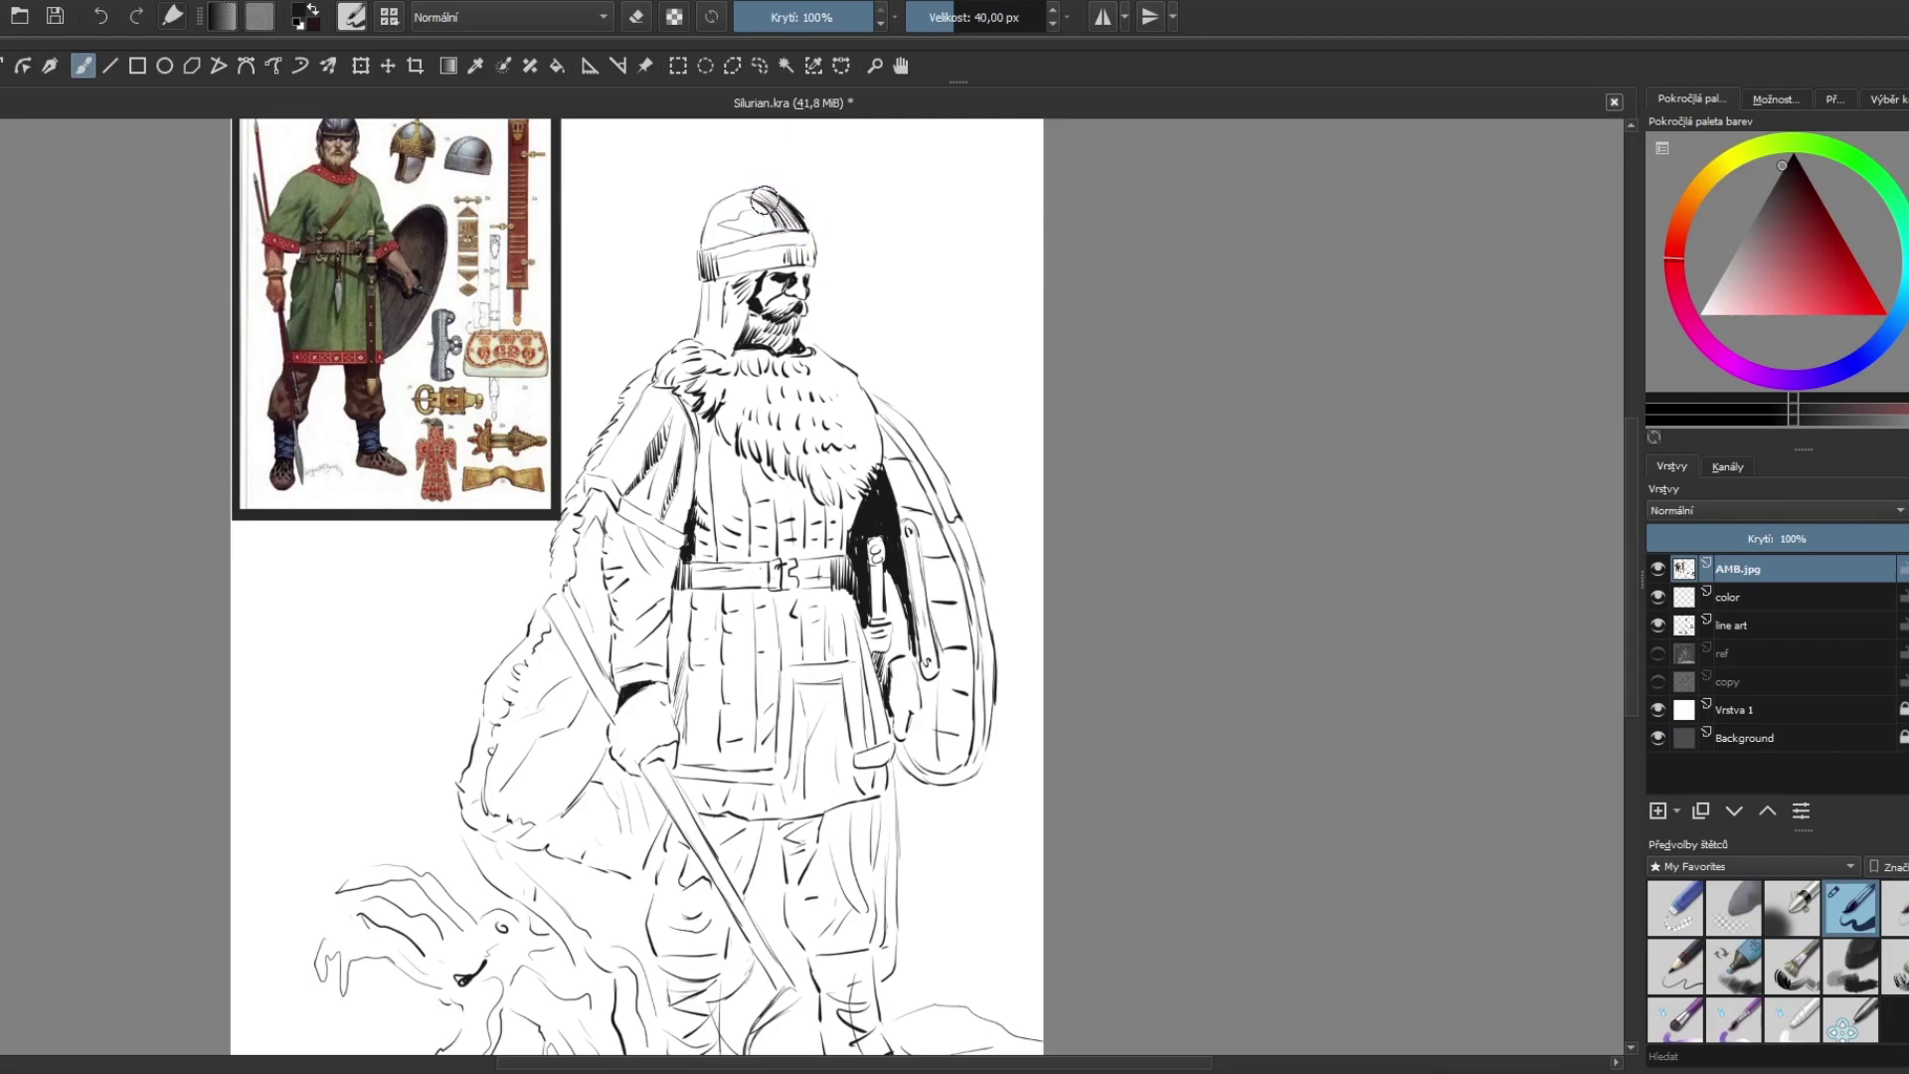
key(e)
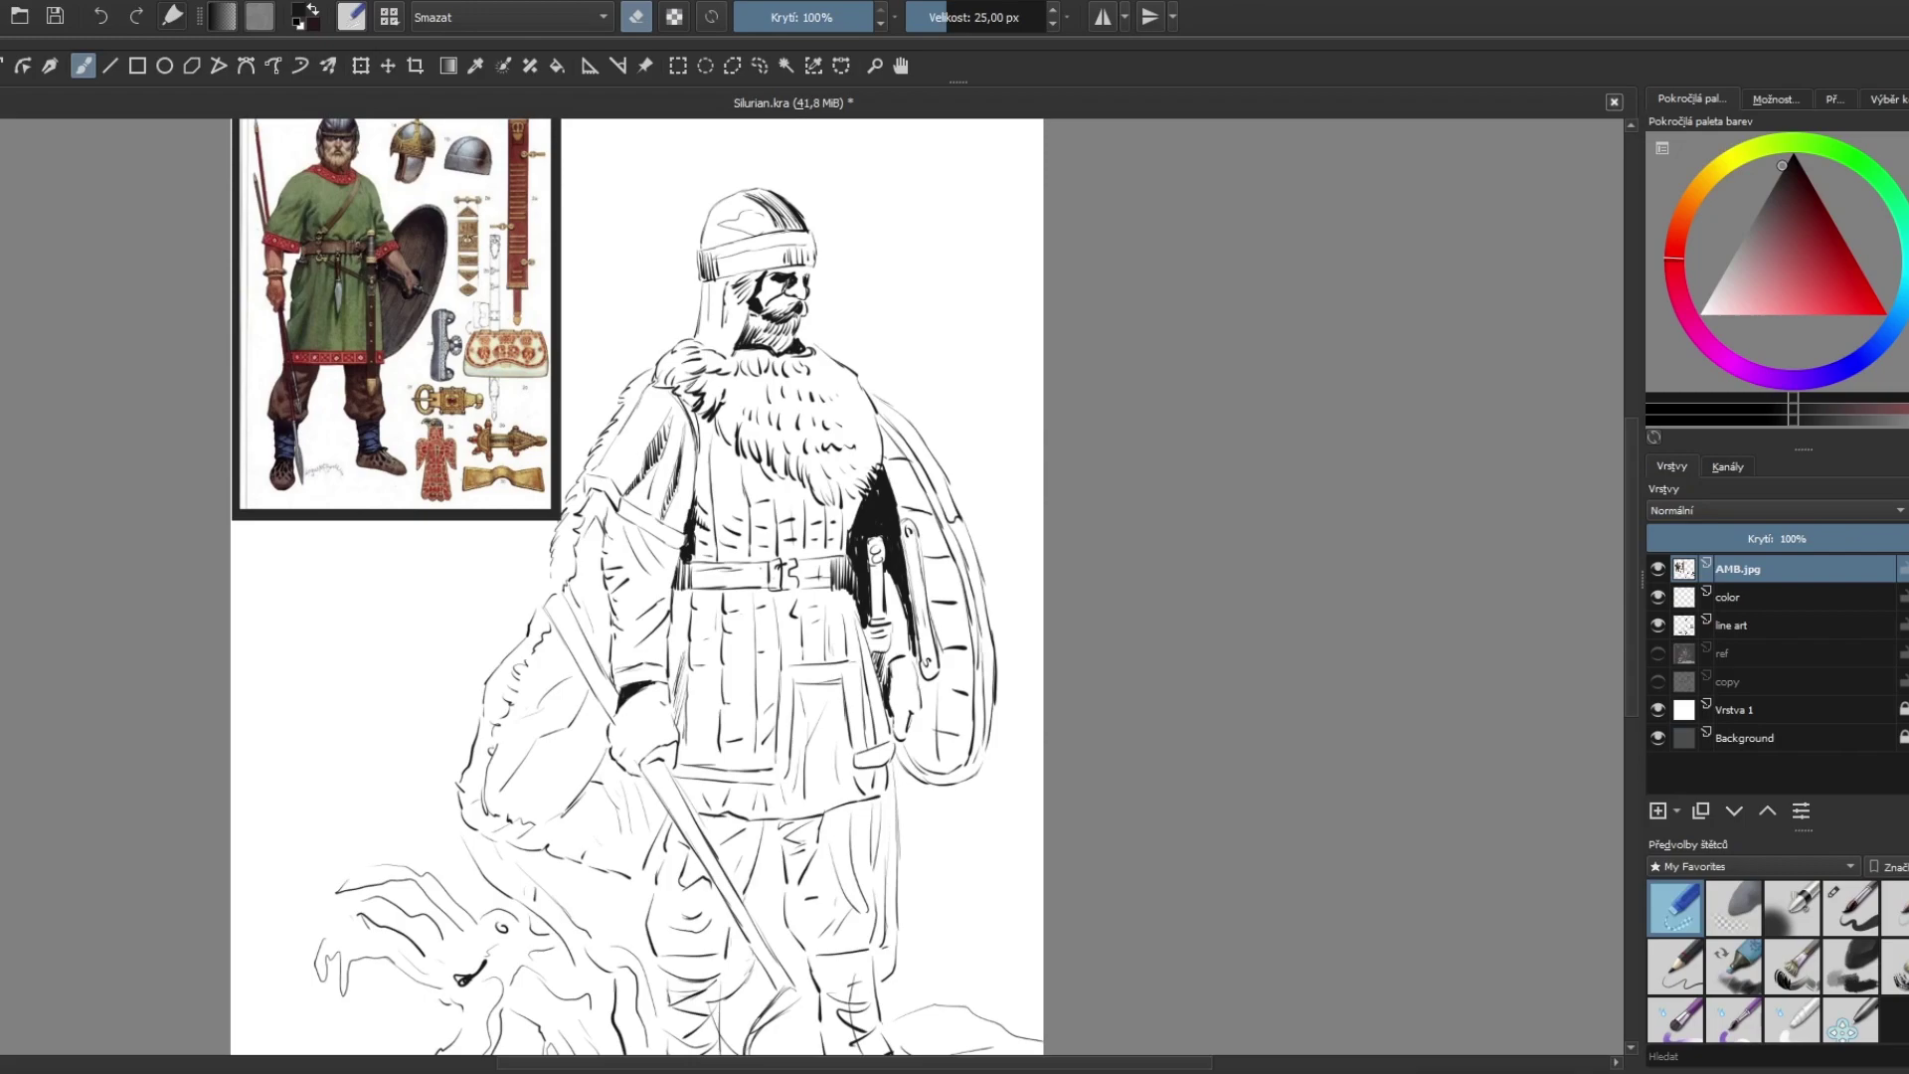
key(minus)
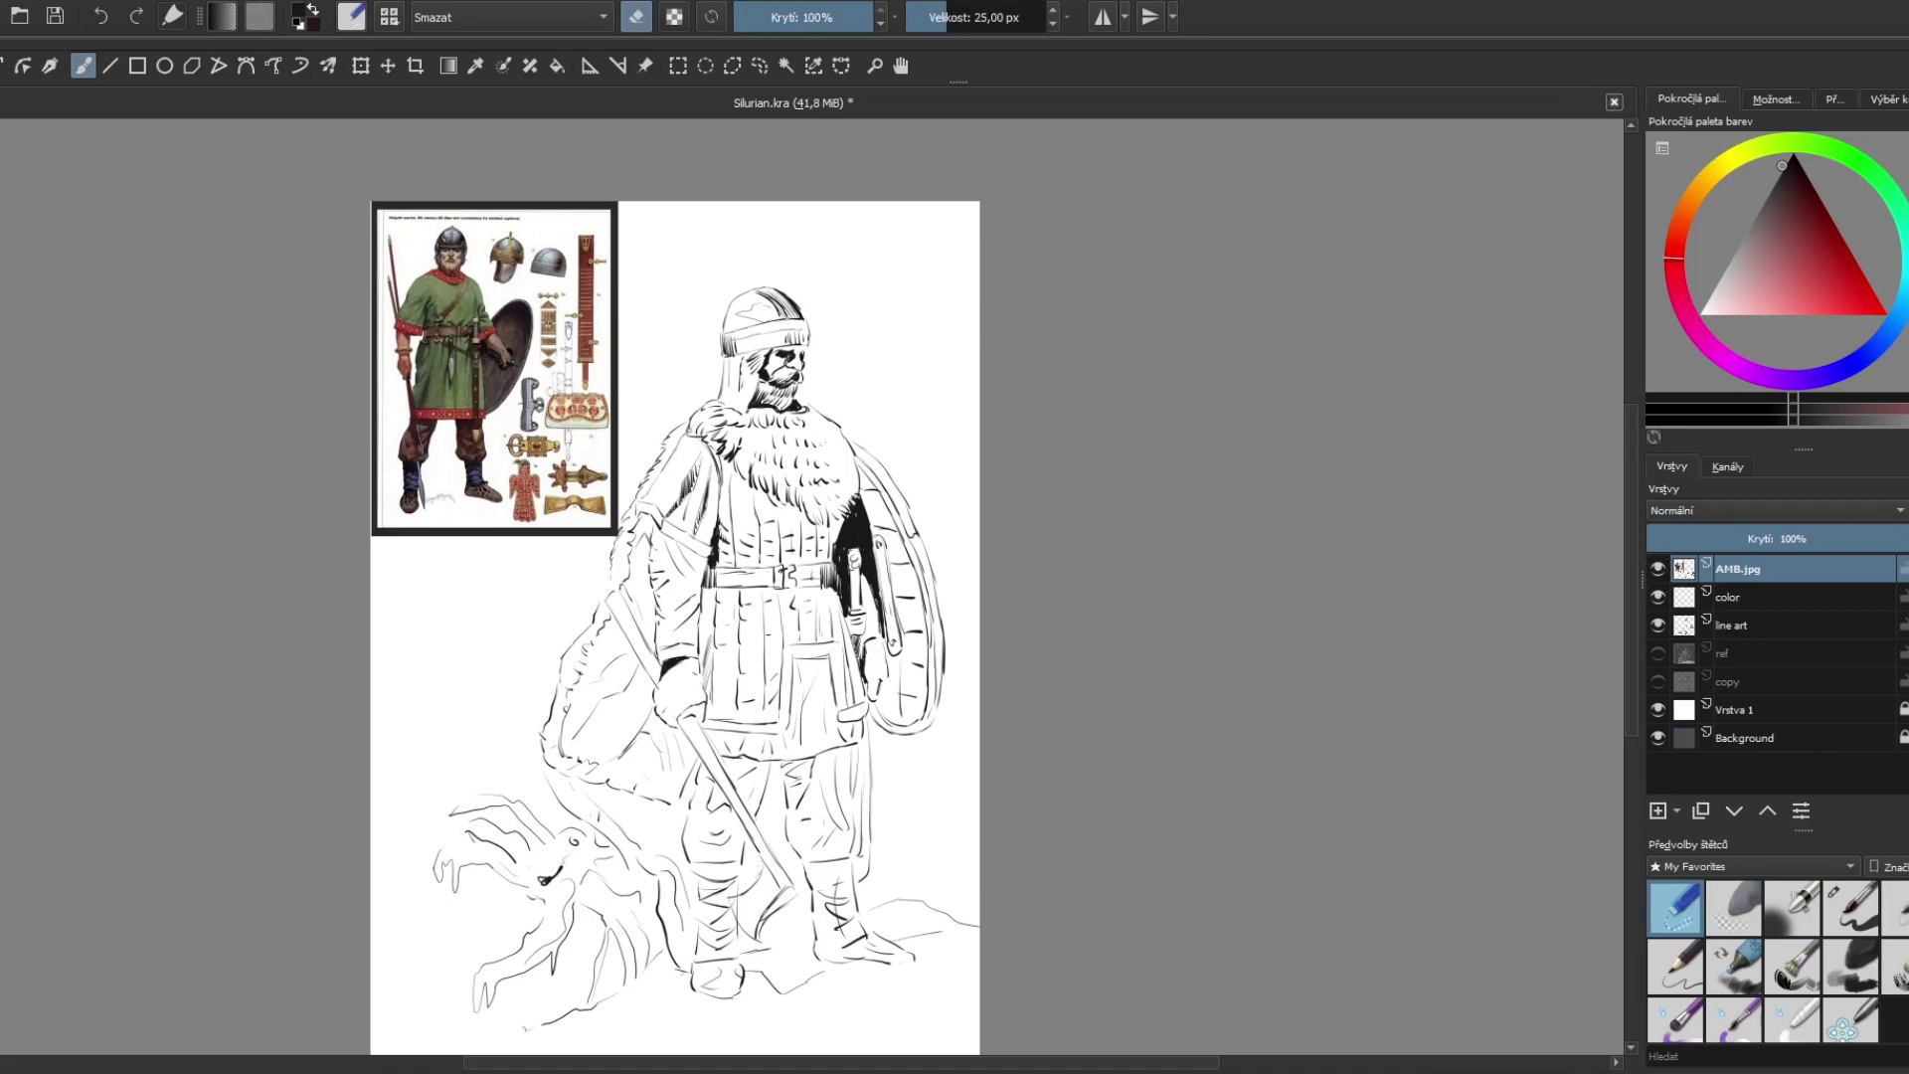
key(plus)
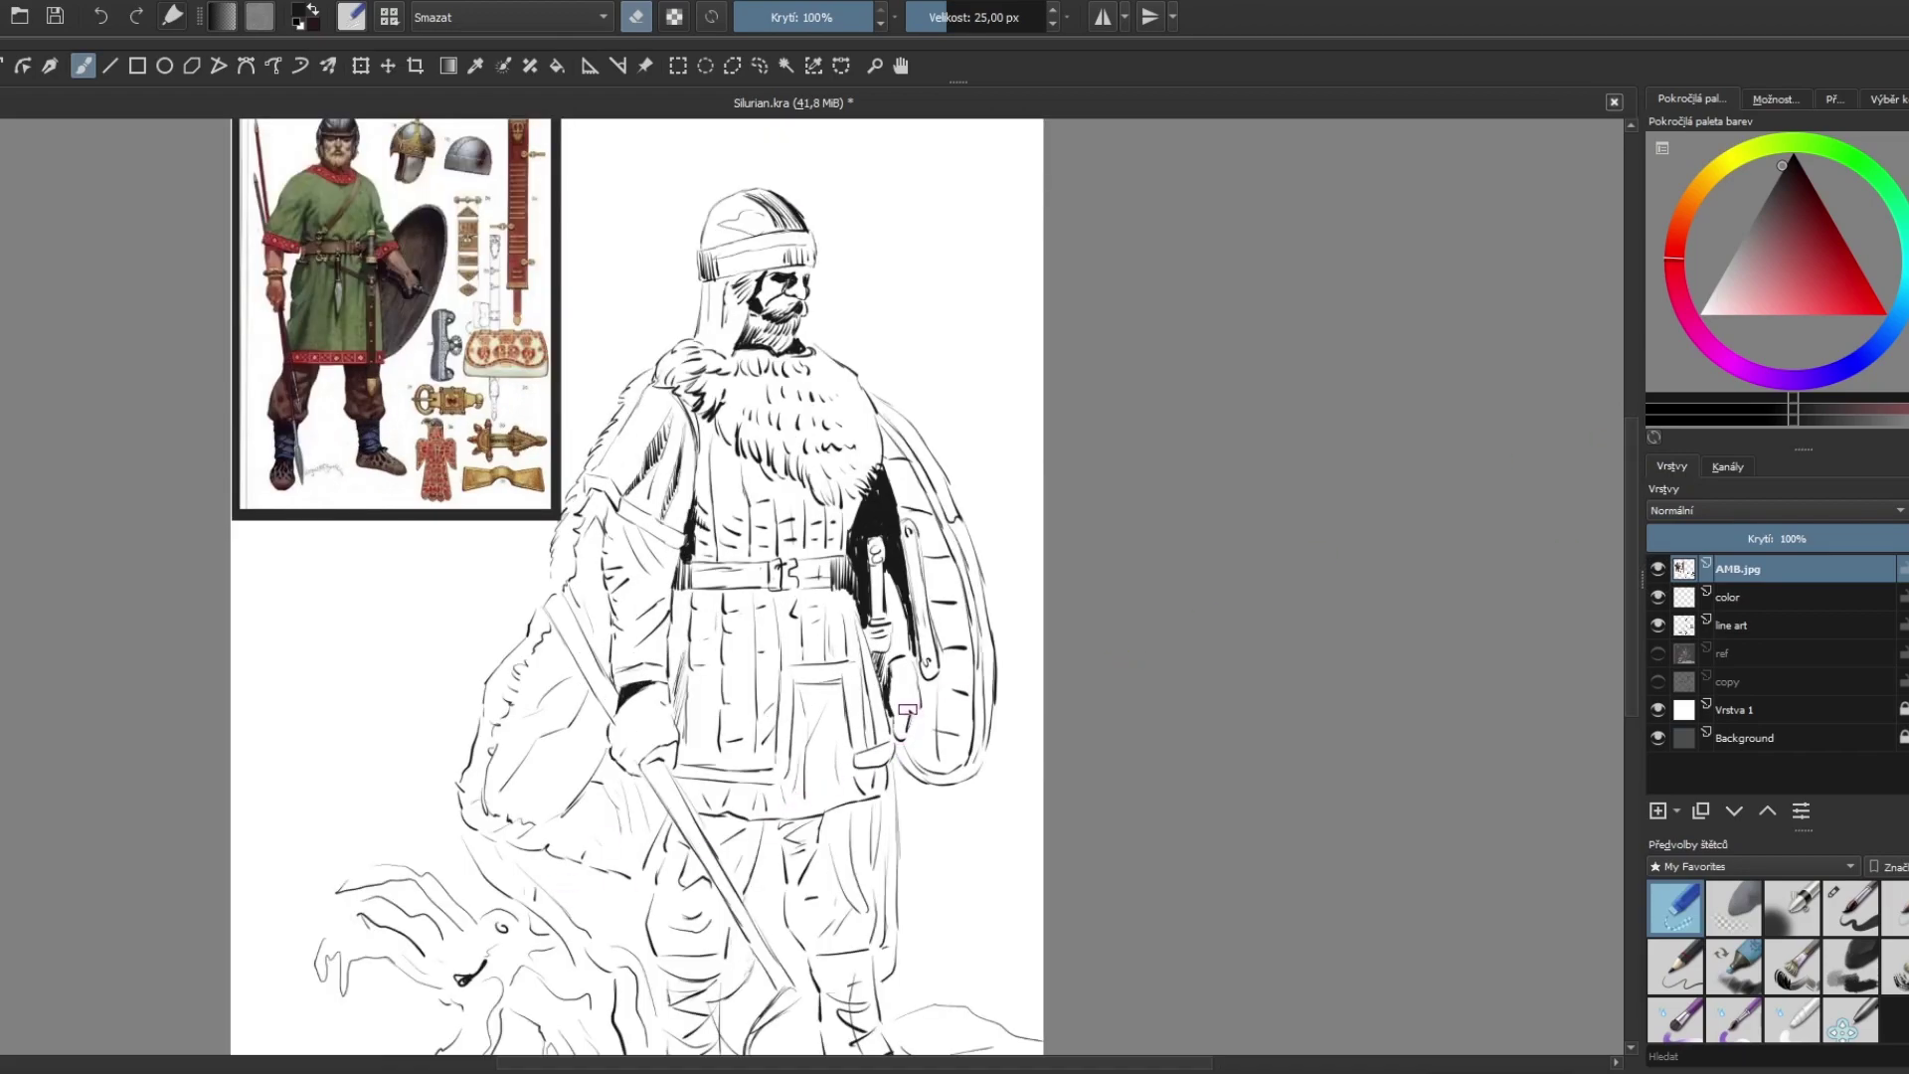
key(minus)
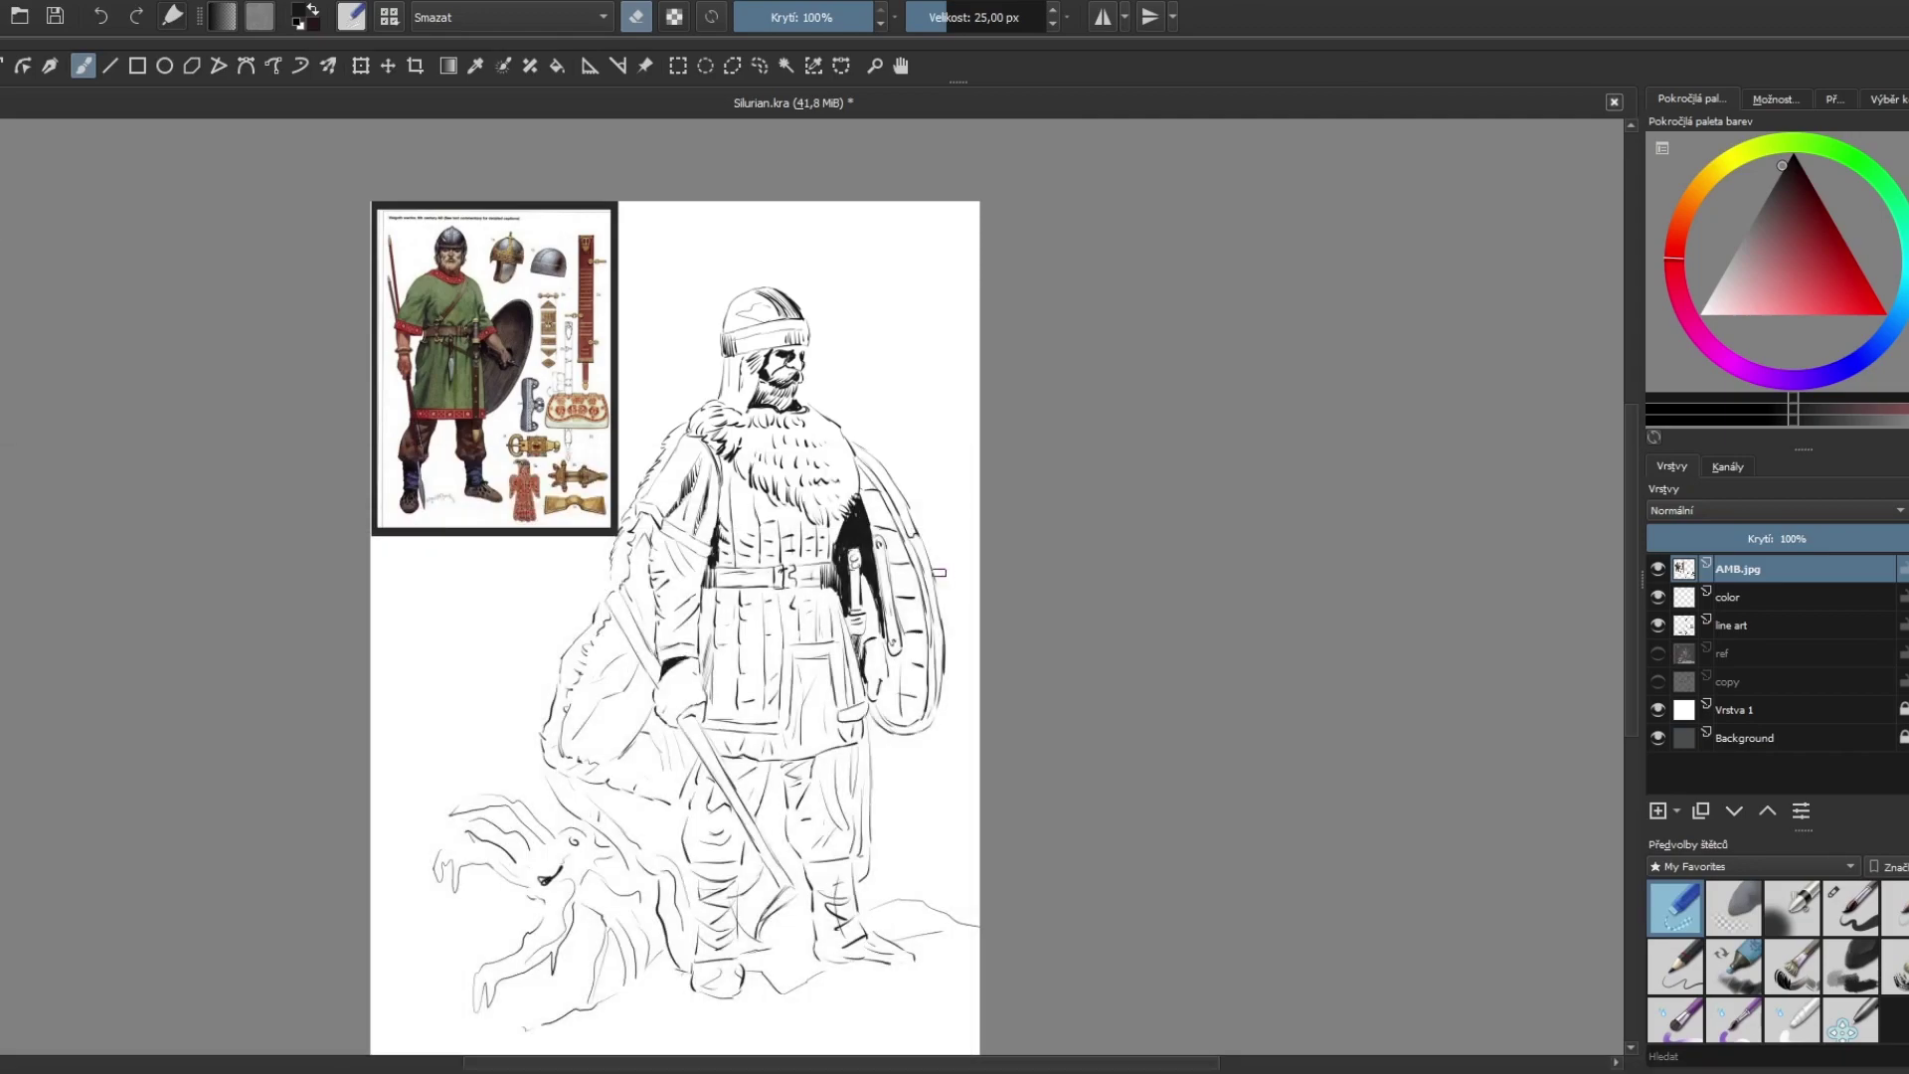
key(plus)
click(1729, 596)
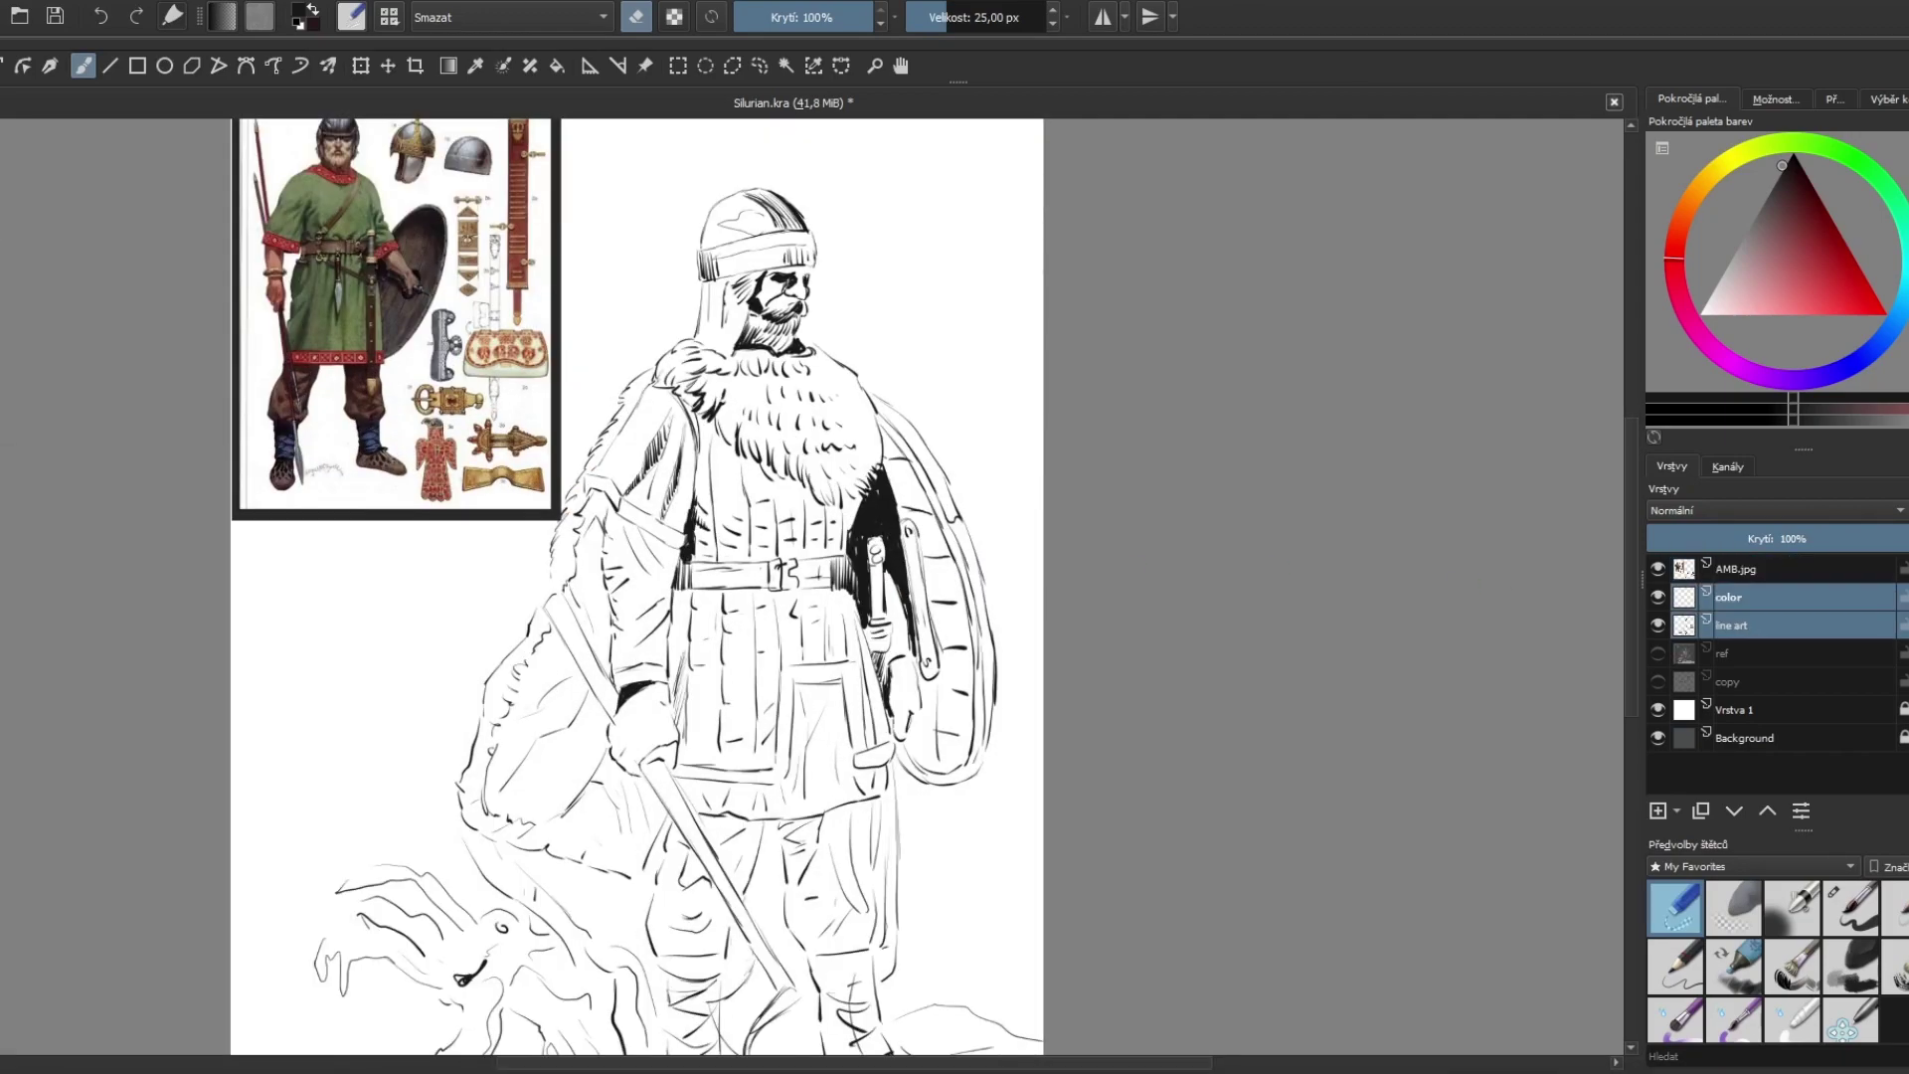
Step: Duplicate the selected layers and merge the copies into one layer
right_click(1730, 596)
key(Escape)
right_click(1730, 569)
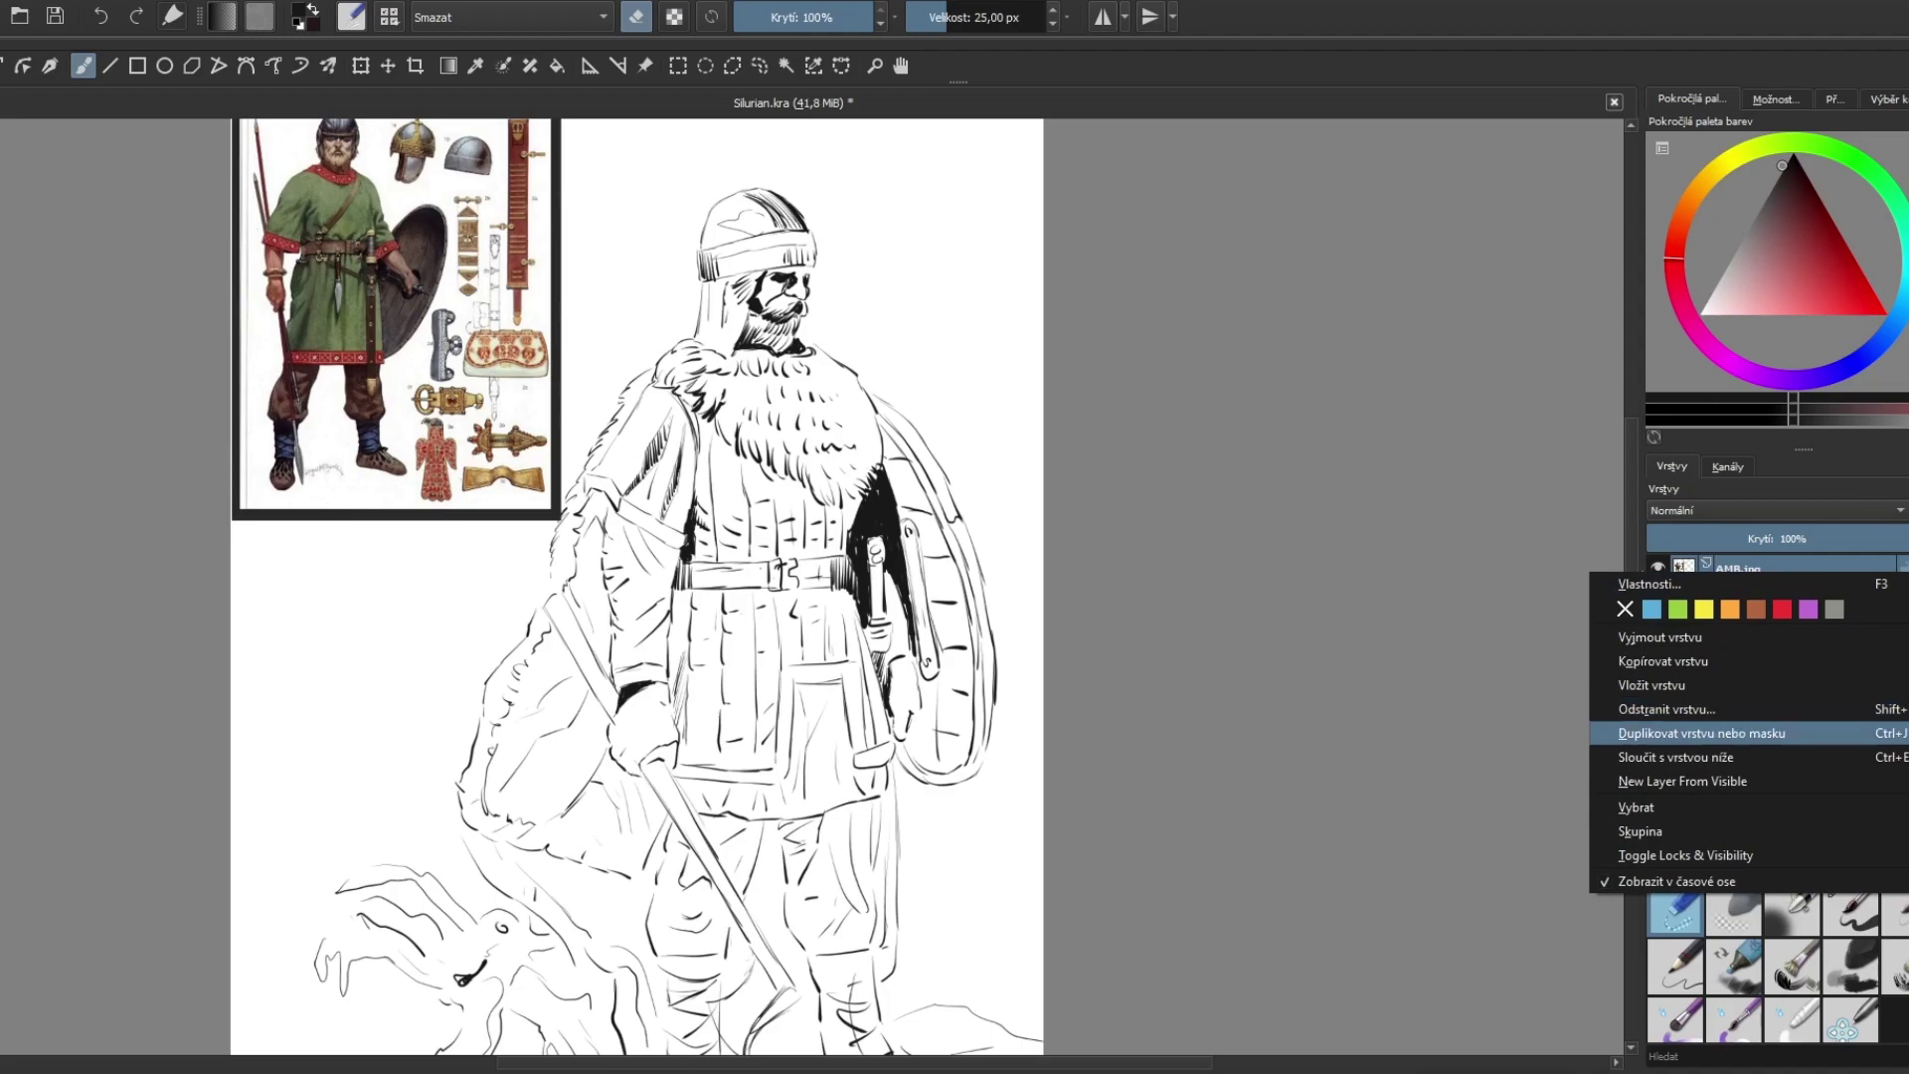
click(1701, 733)
right_click(1730, 599)
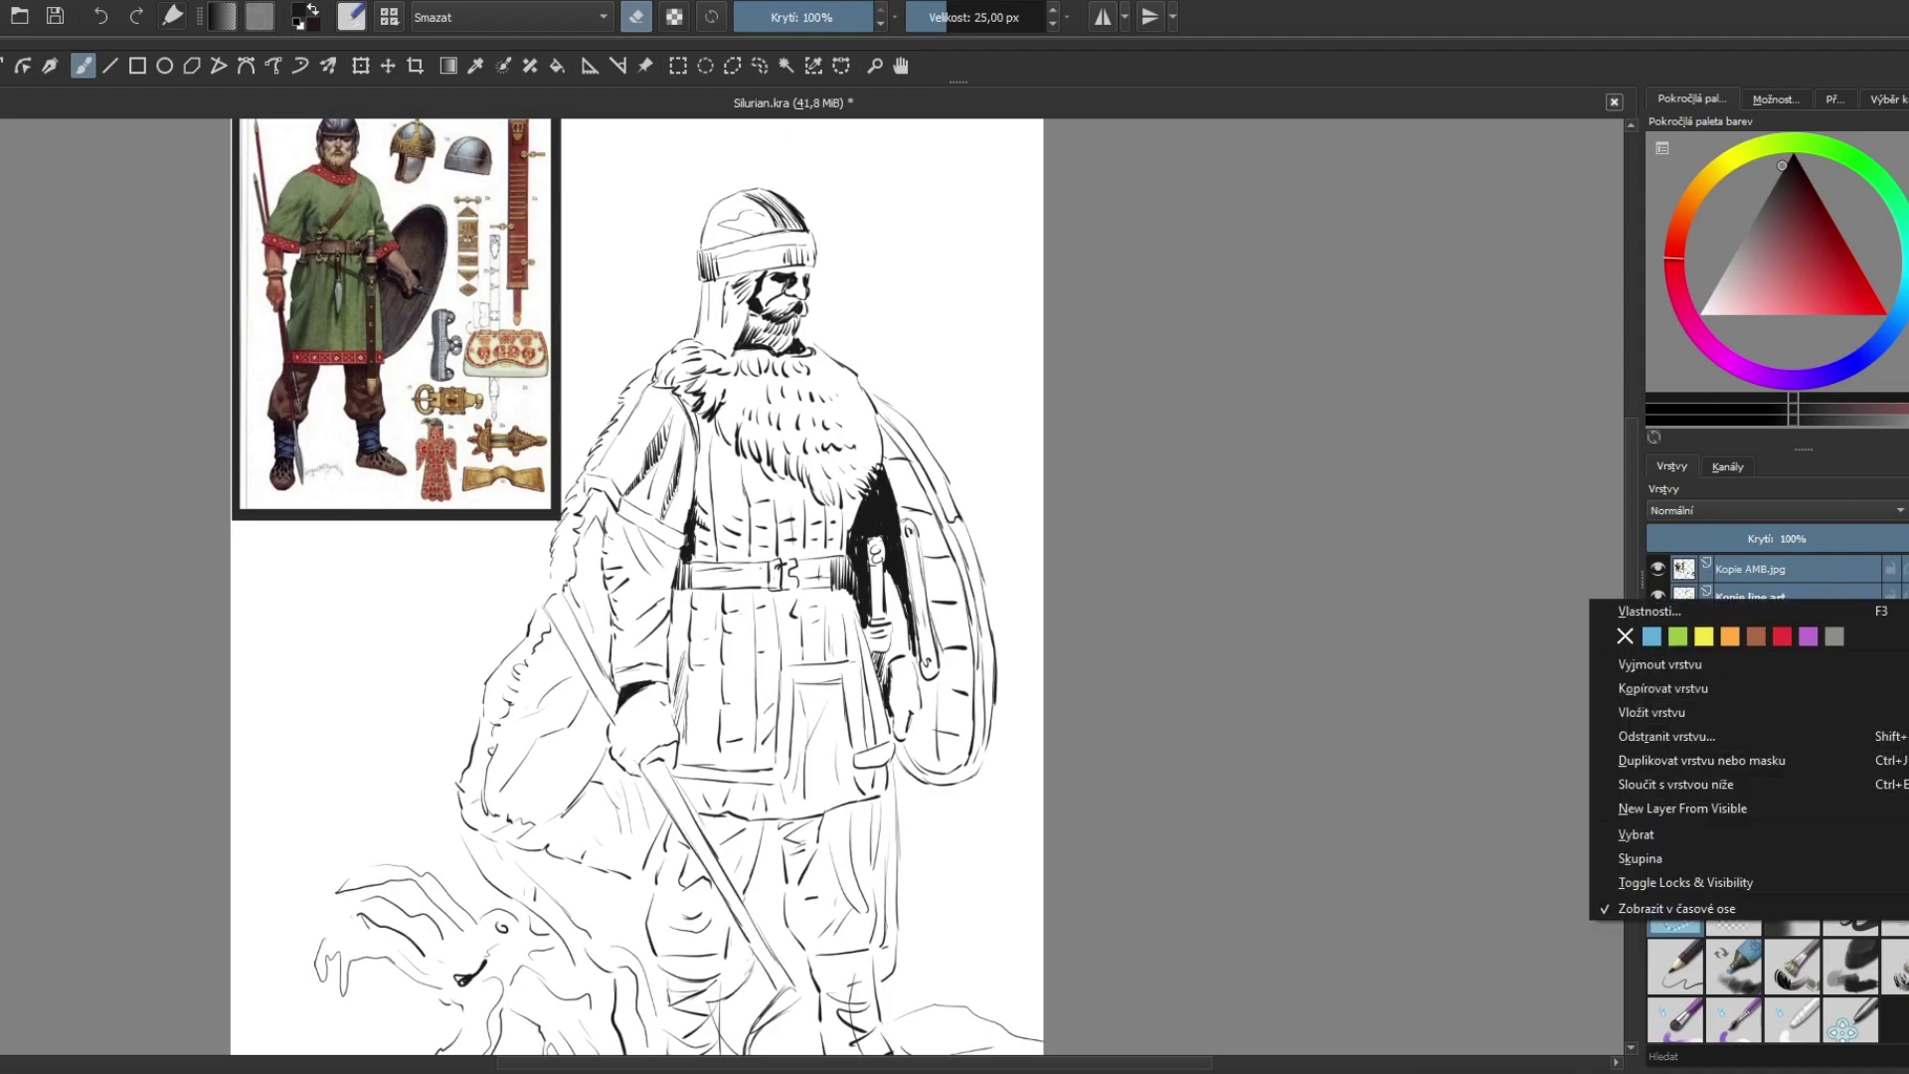
click(1680, 785)
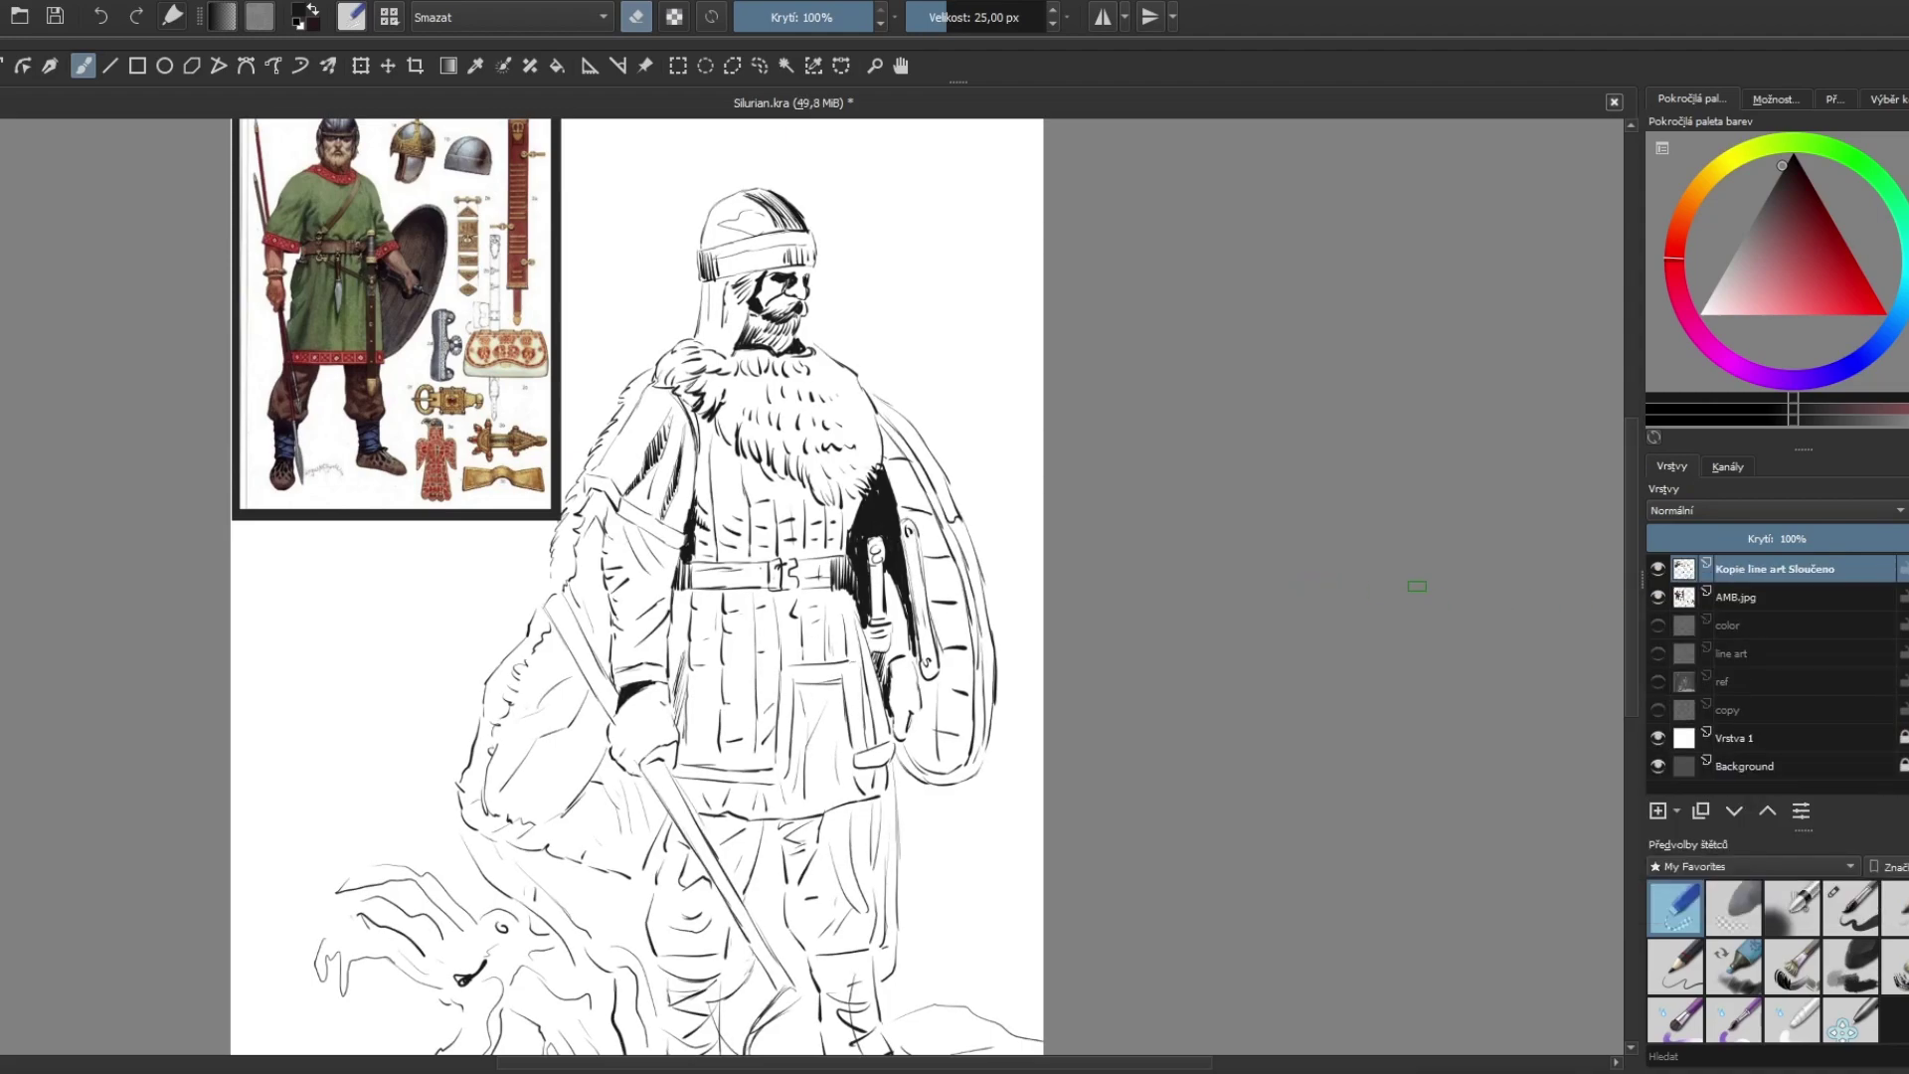
Step: With AMB.jpg hidden, erase the reference picture from the merged copy with a large eraser
click(1657, 596)
click(964, 15)
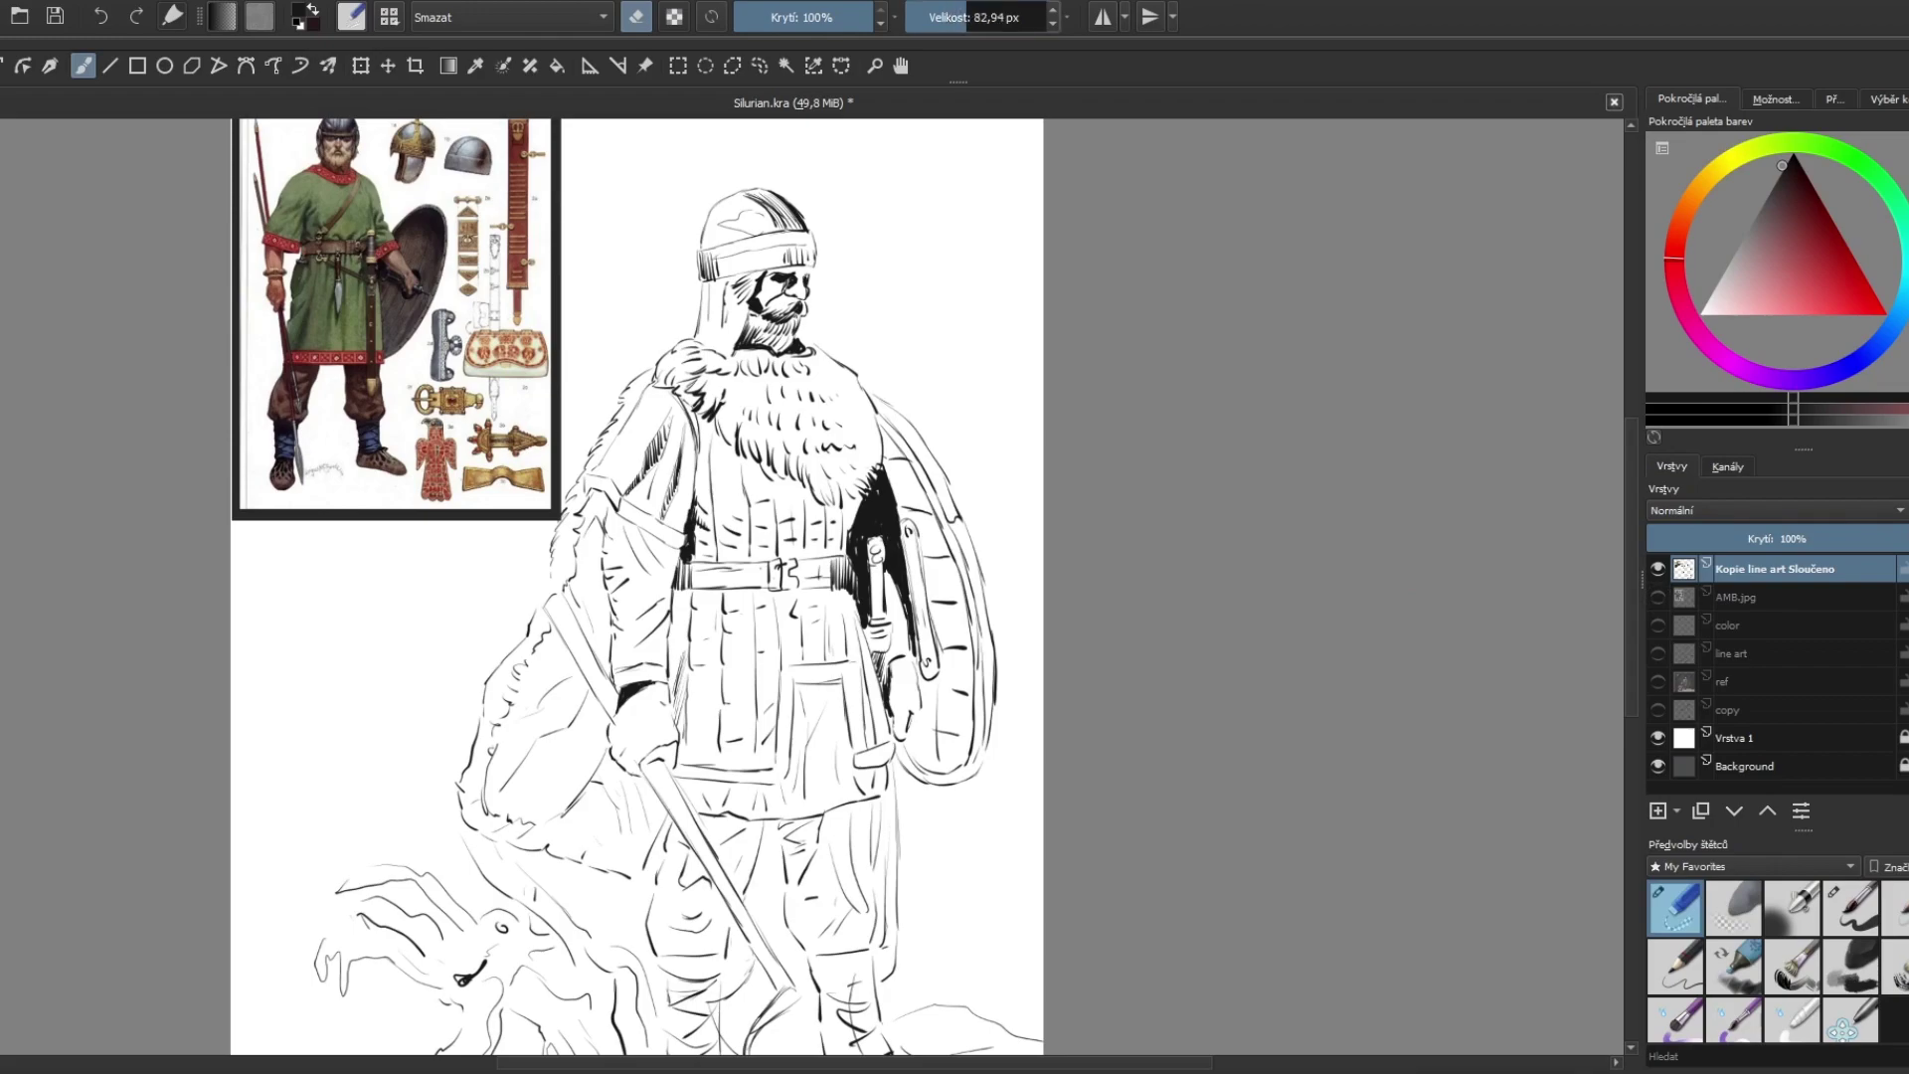
key(minus)
mouse_move(607, 214)
mouse_down()
mouse_move(537, 258)
mouse_move(417, 238)
mouse_move(527, 413)
mouse_move(603, 478)
mouse_move(603, 530)
mouse_up()
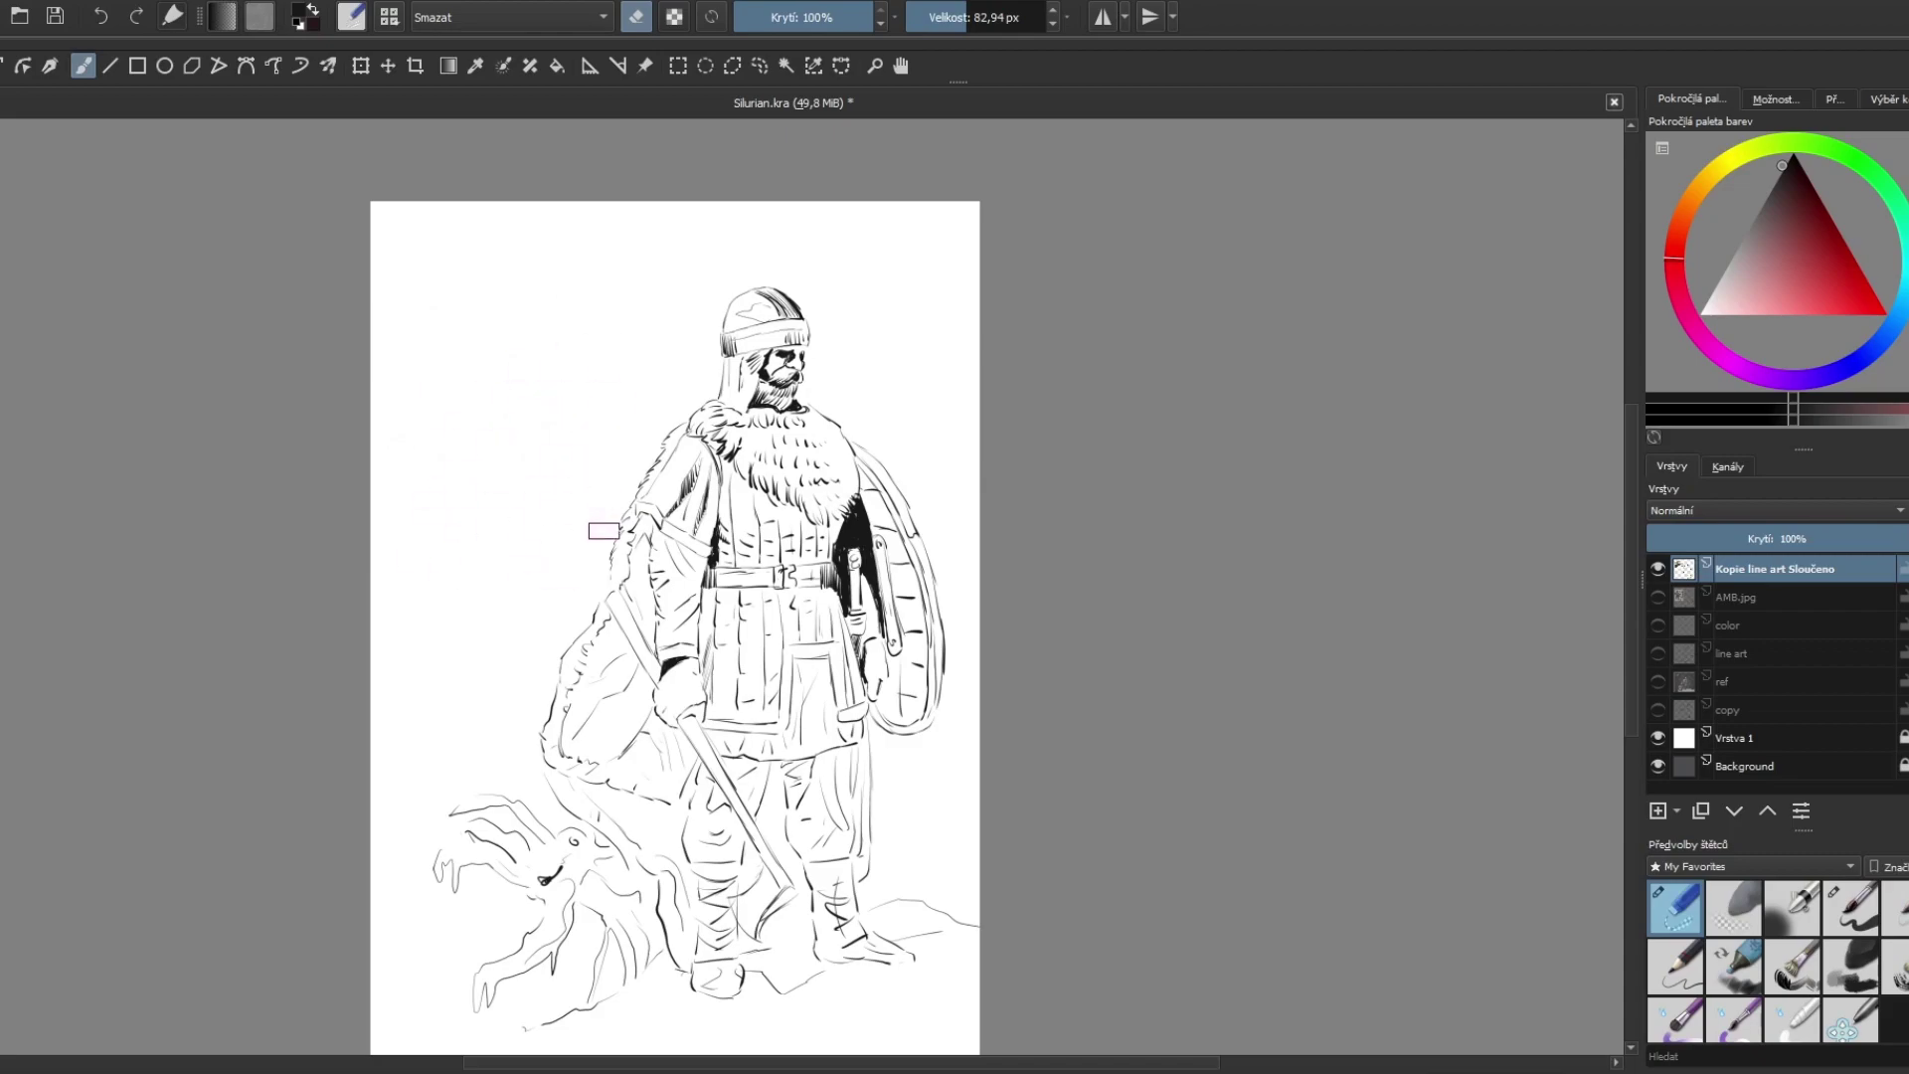
click(1657, 597)
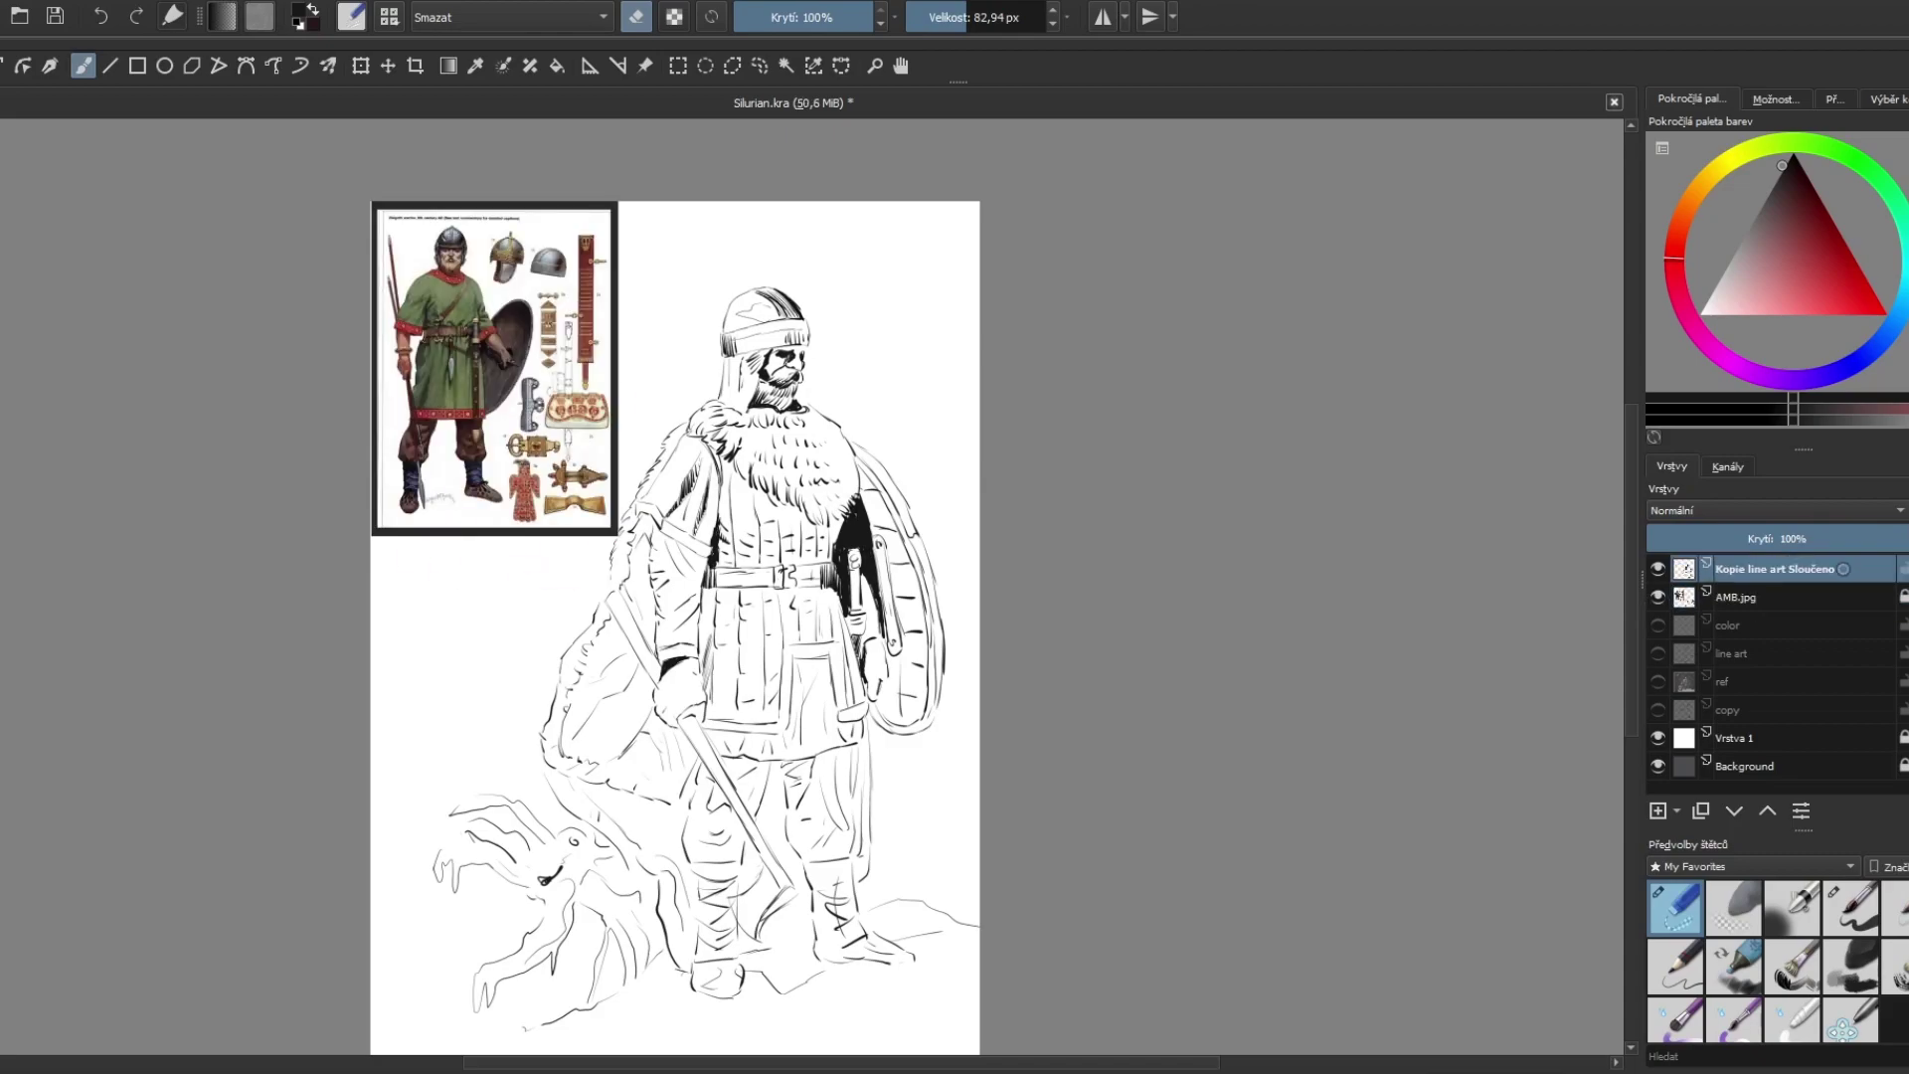
click(1851, 907)
Step: Ink shadow strokes down the right side of the helmet
key(plus)
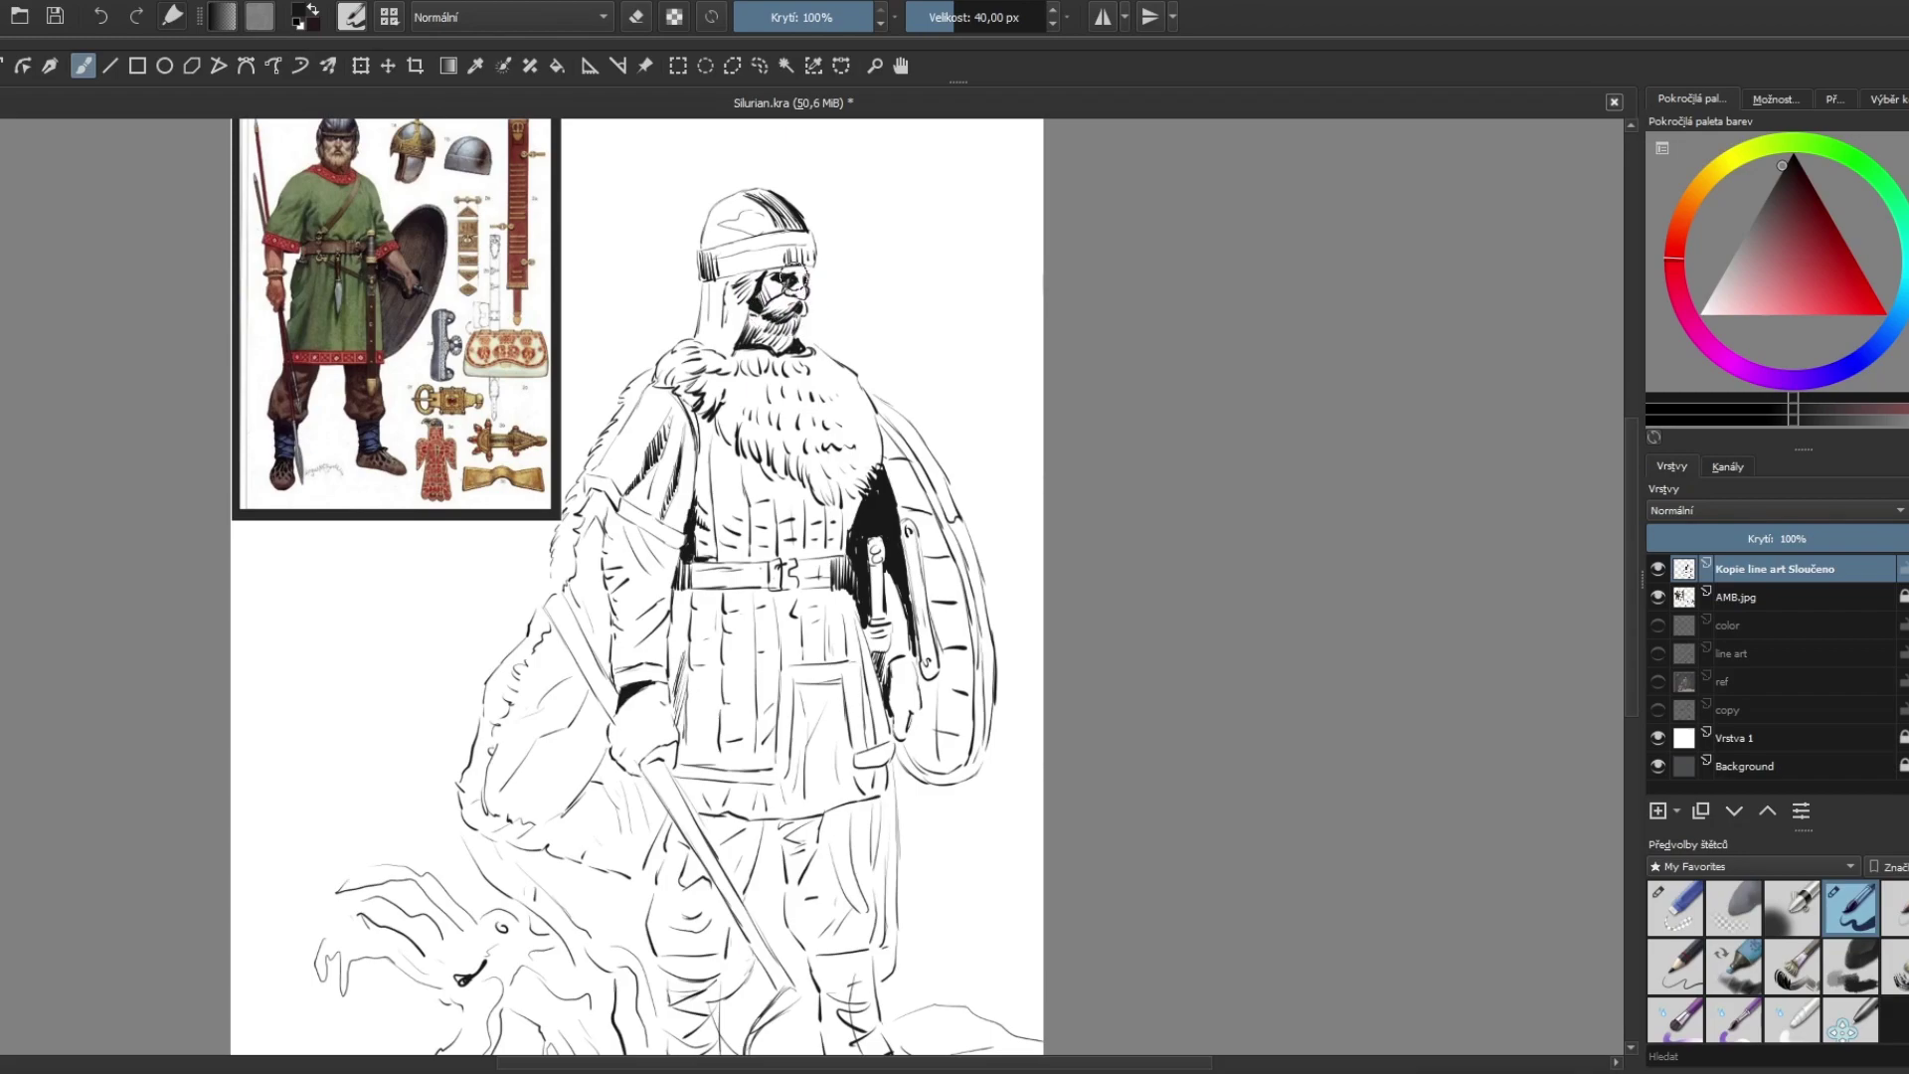
key(e)
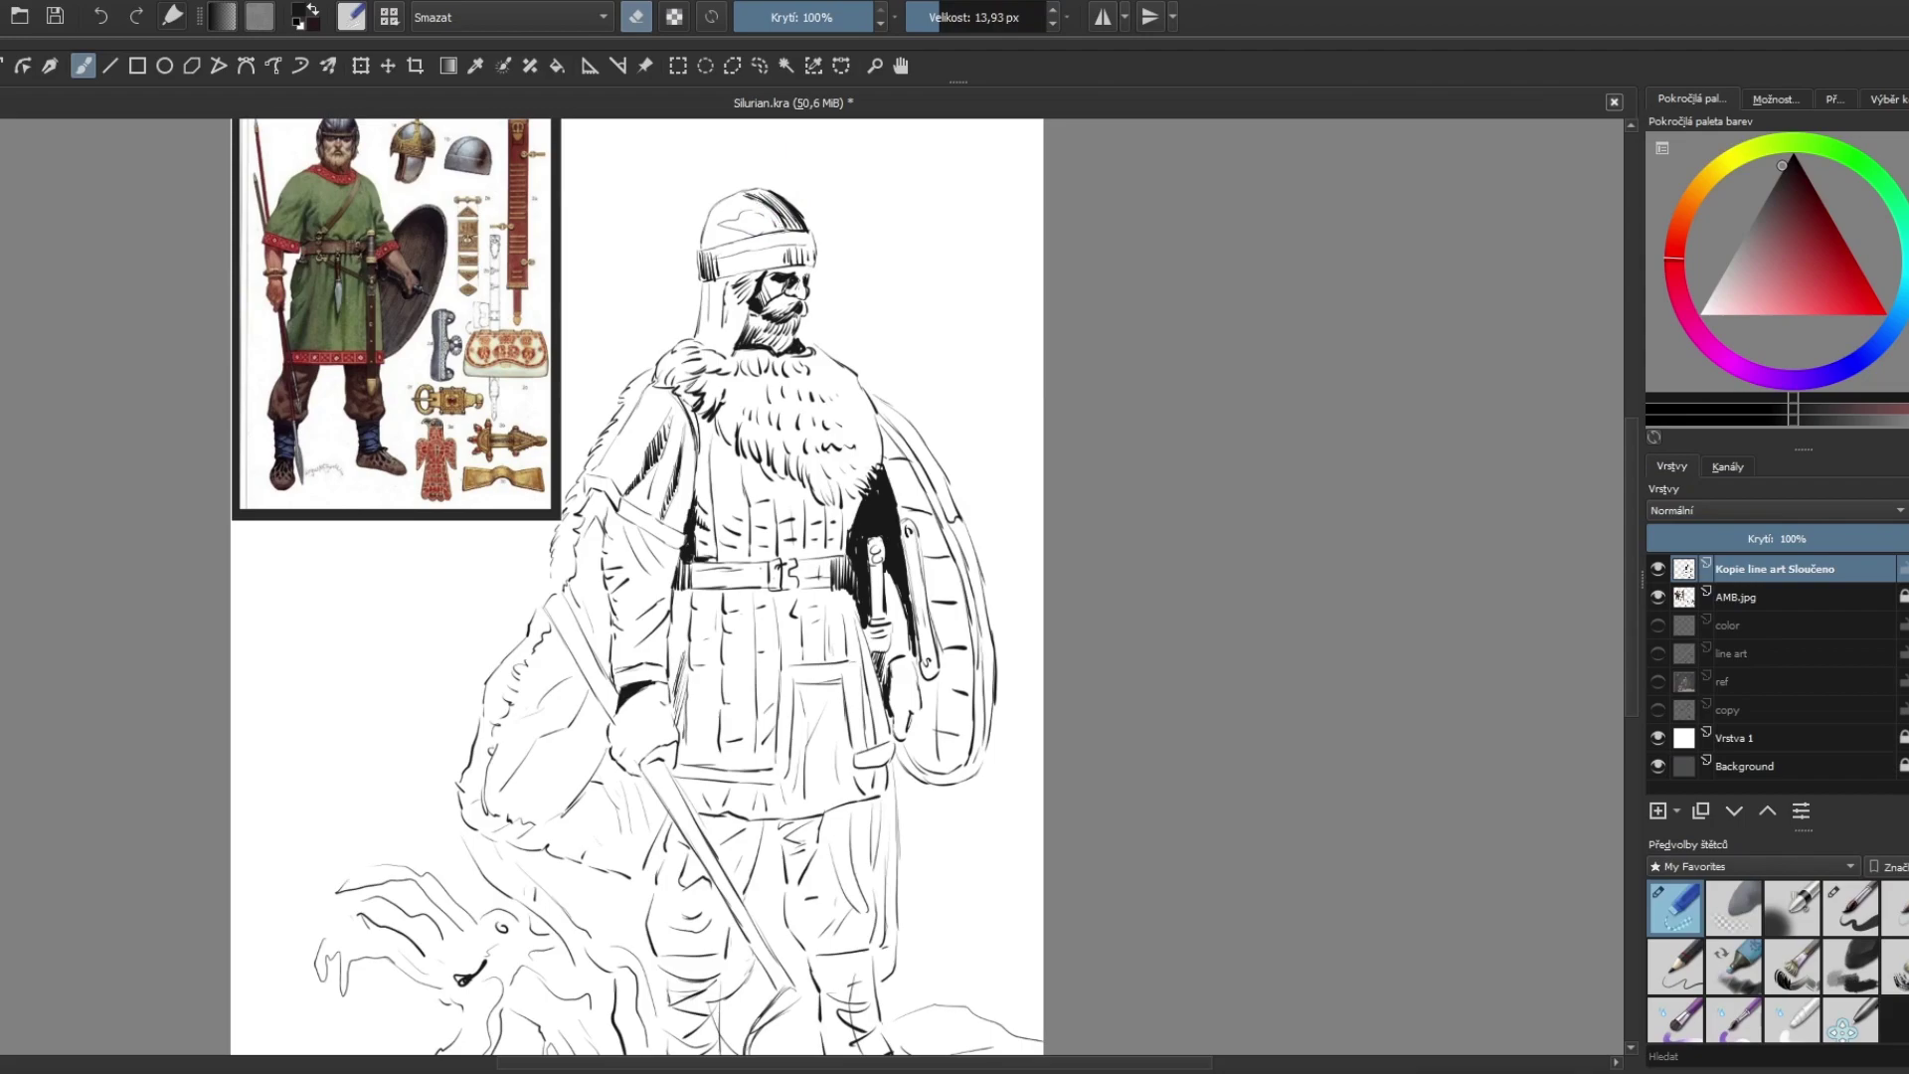
key(e)
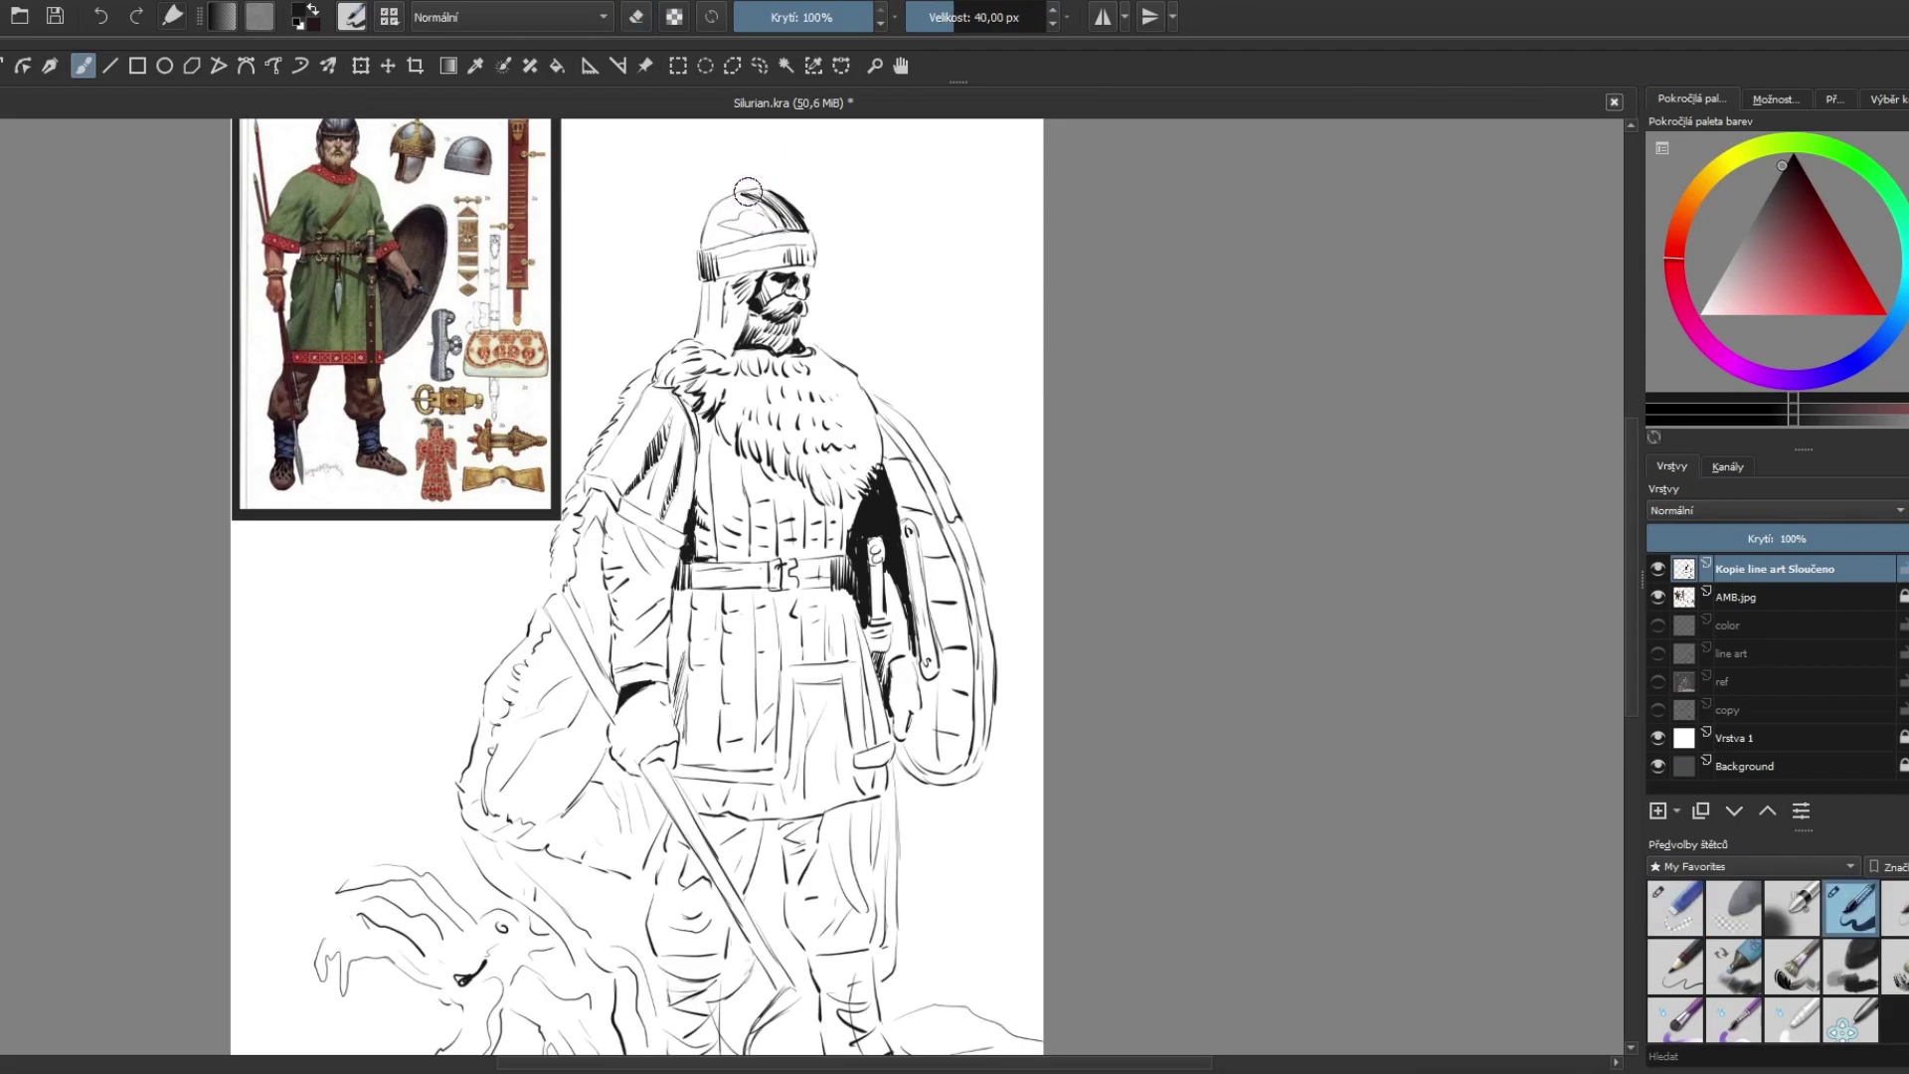
drag(780, 193, 810, 254)
Step: Add fur hatching strokes to the collar
key(e)
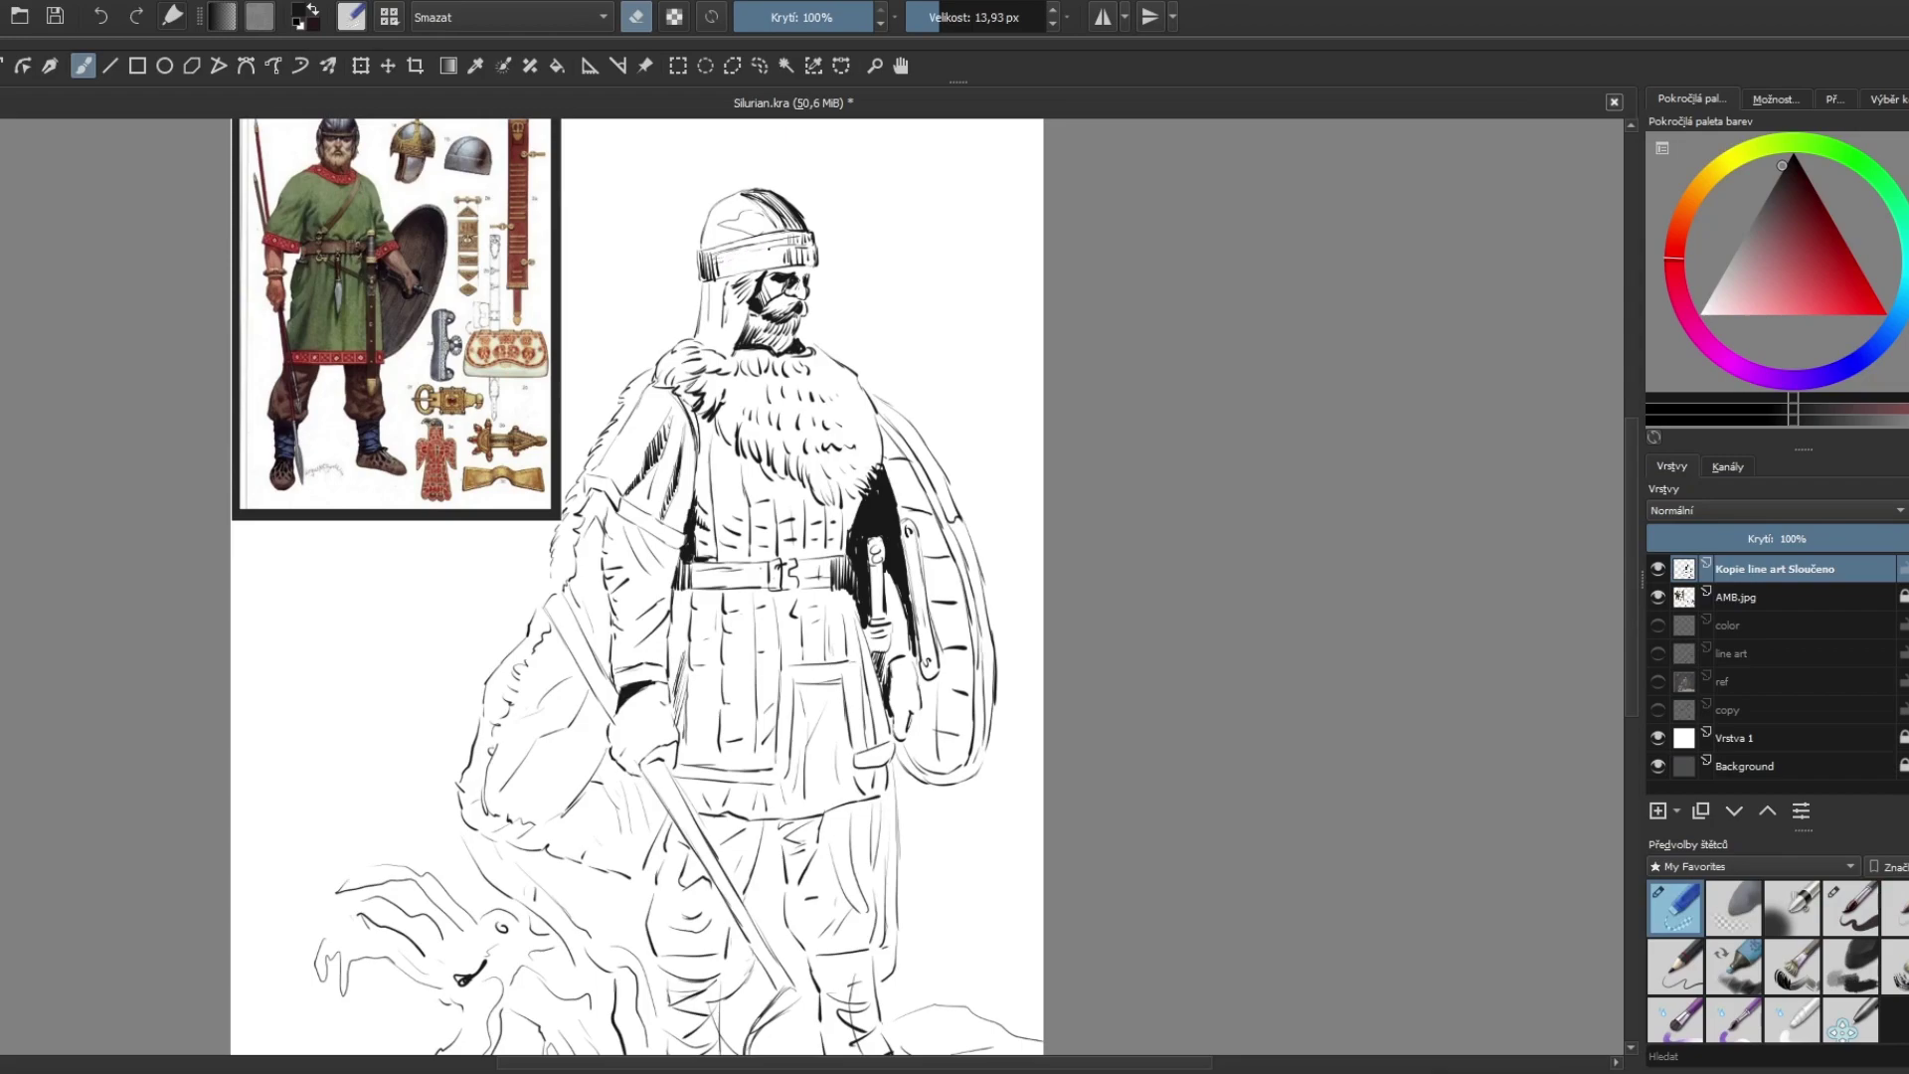
key(e)
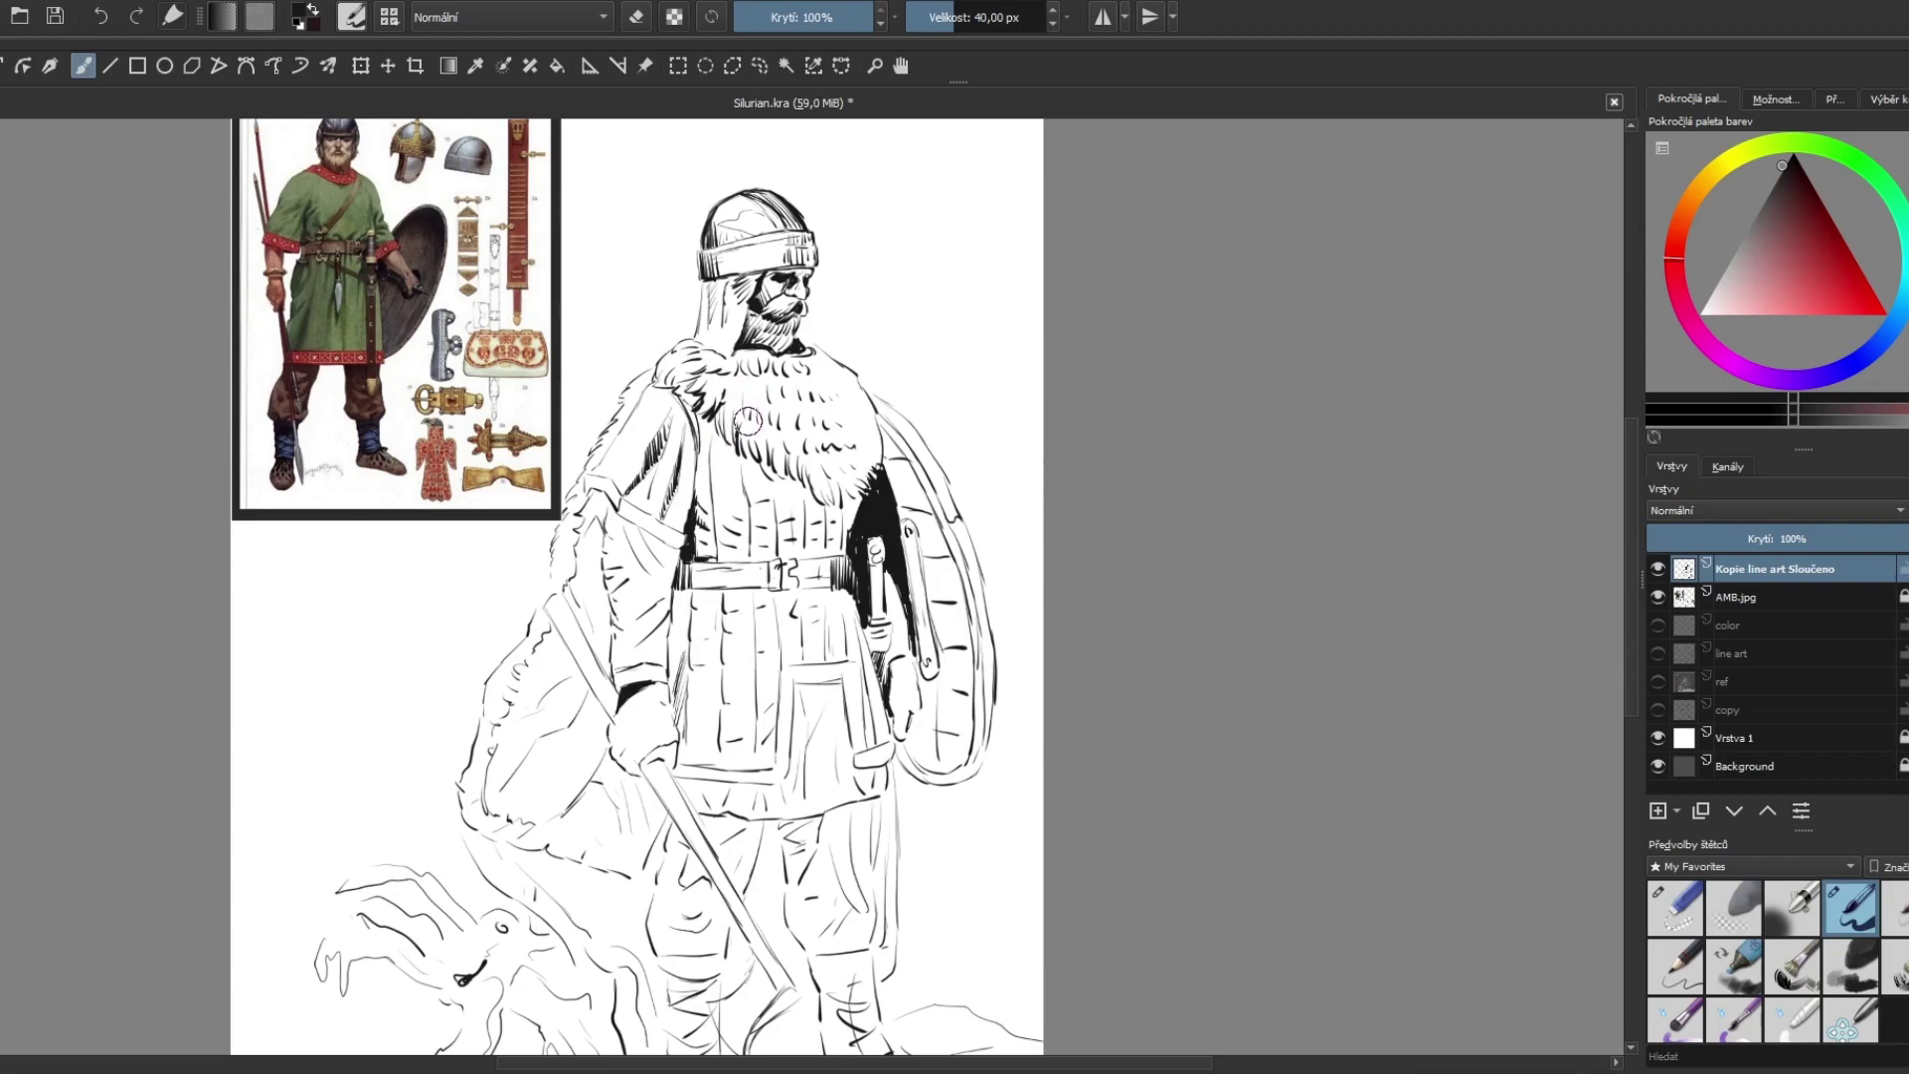
drag(755, 402, 737, 437)
Step: Ink the shield's lower rim, black around the sword grip, and the sword hand outline
key(e)
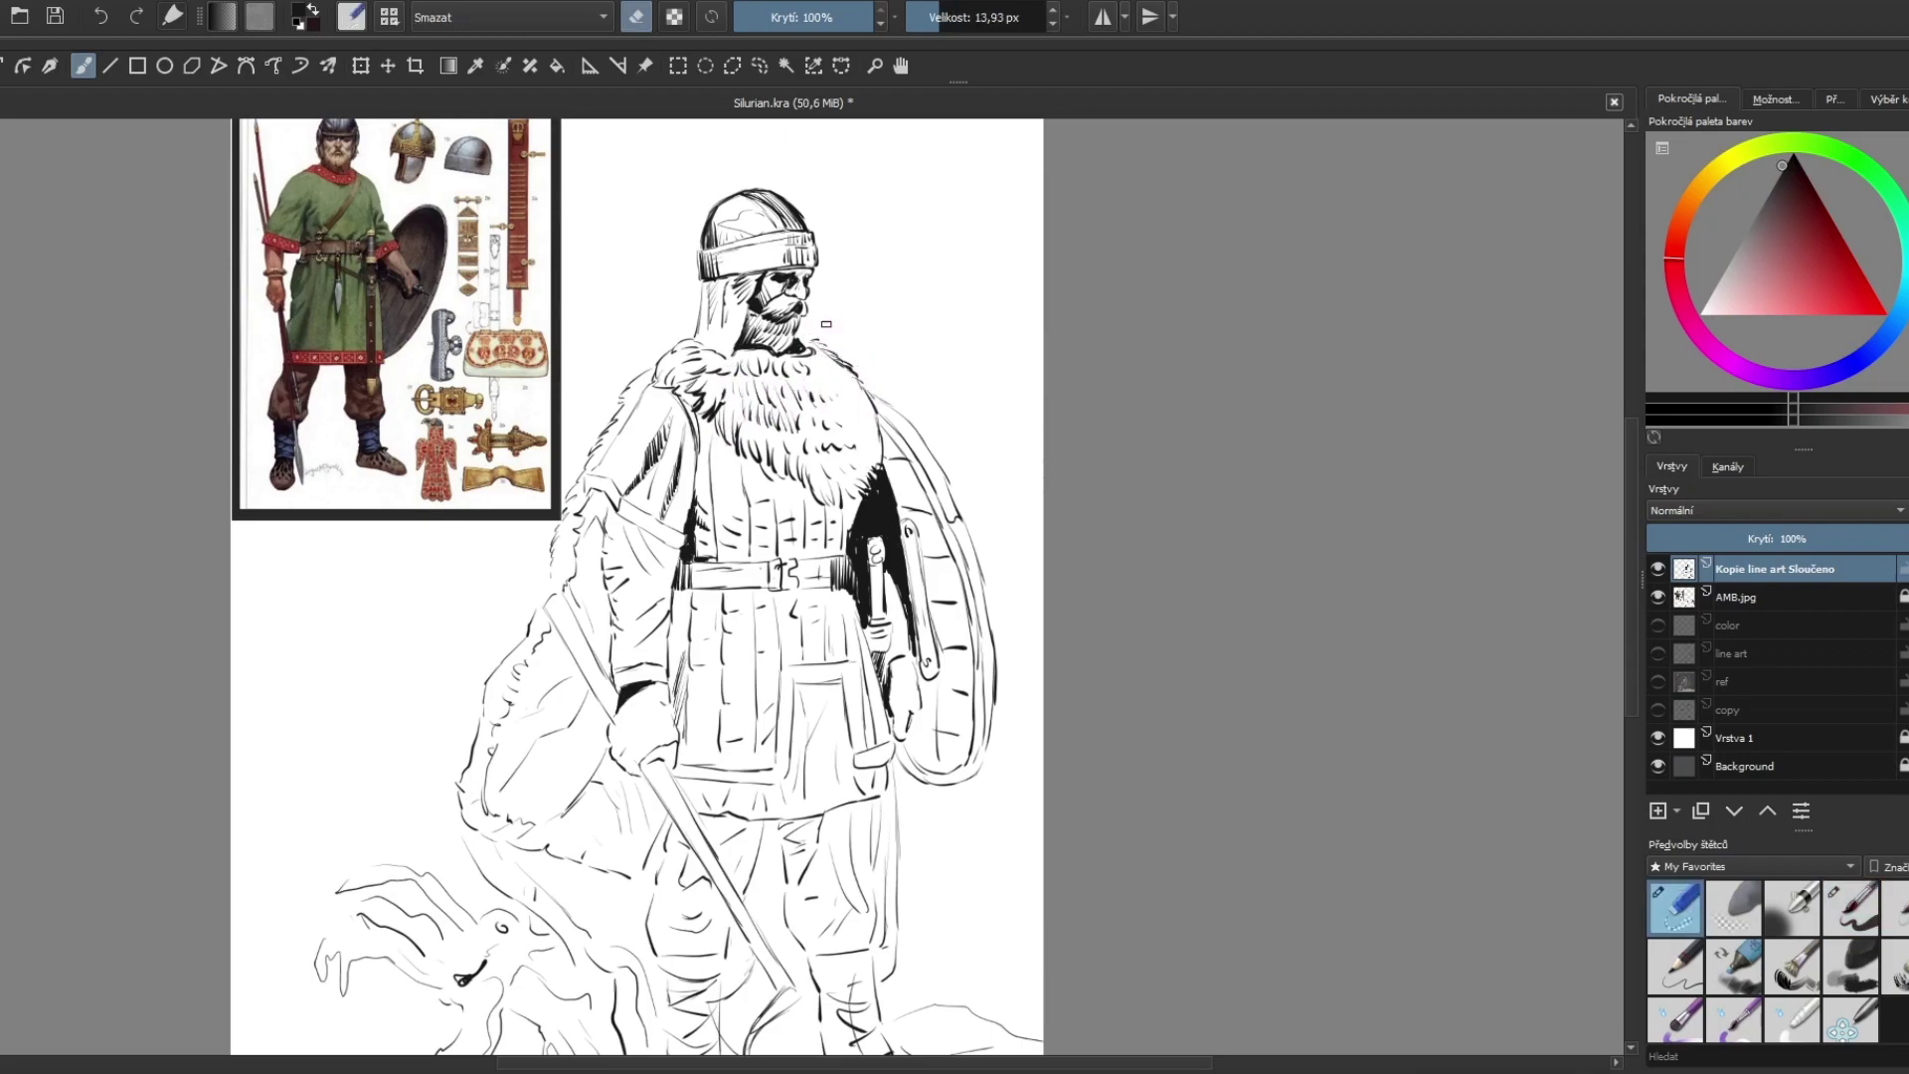
key(e)
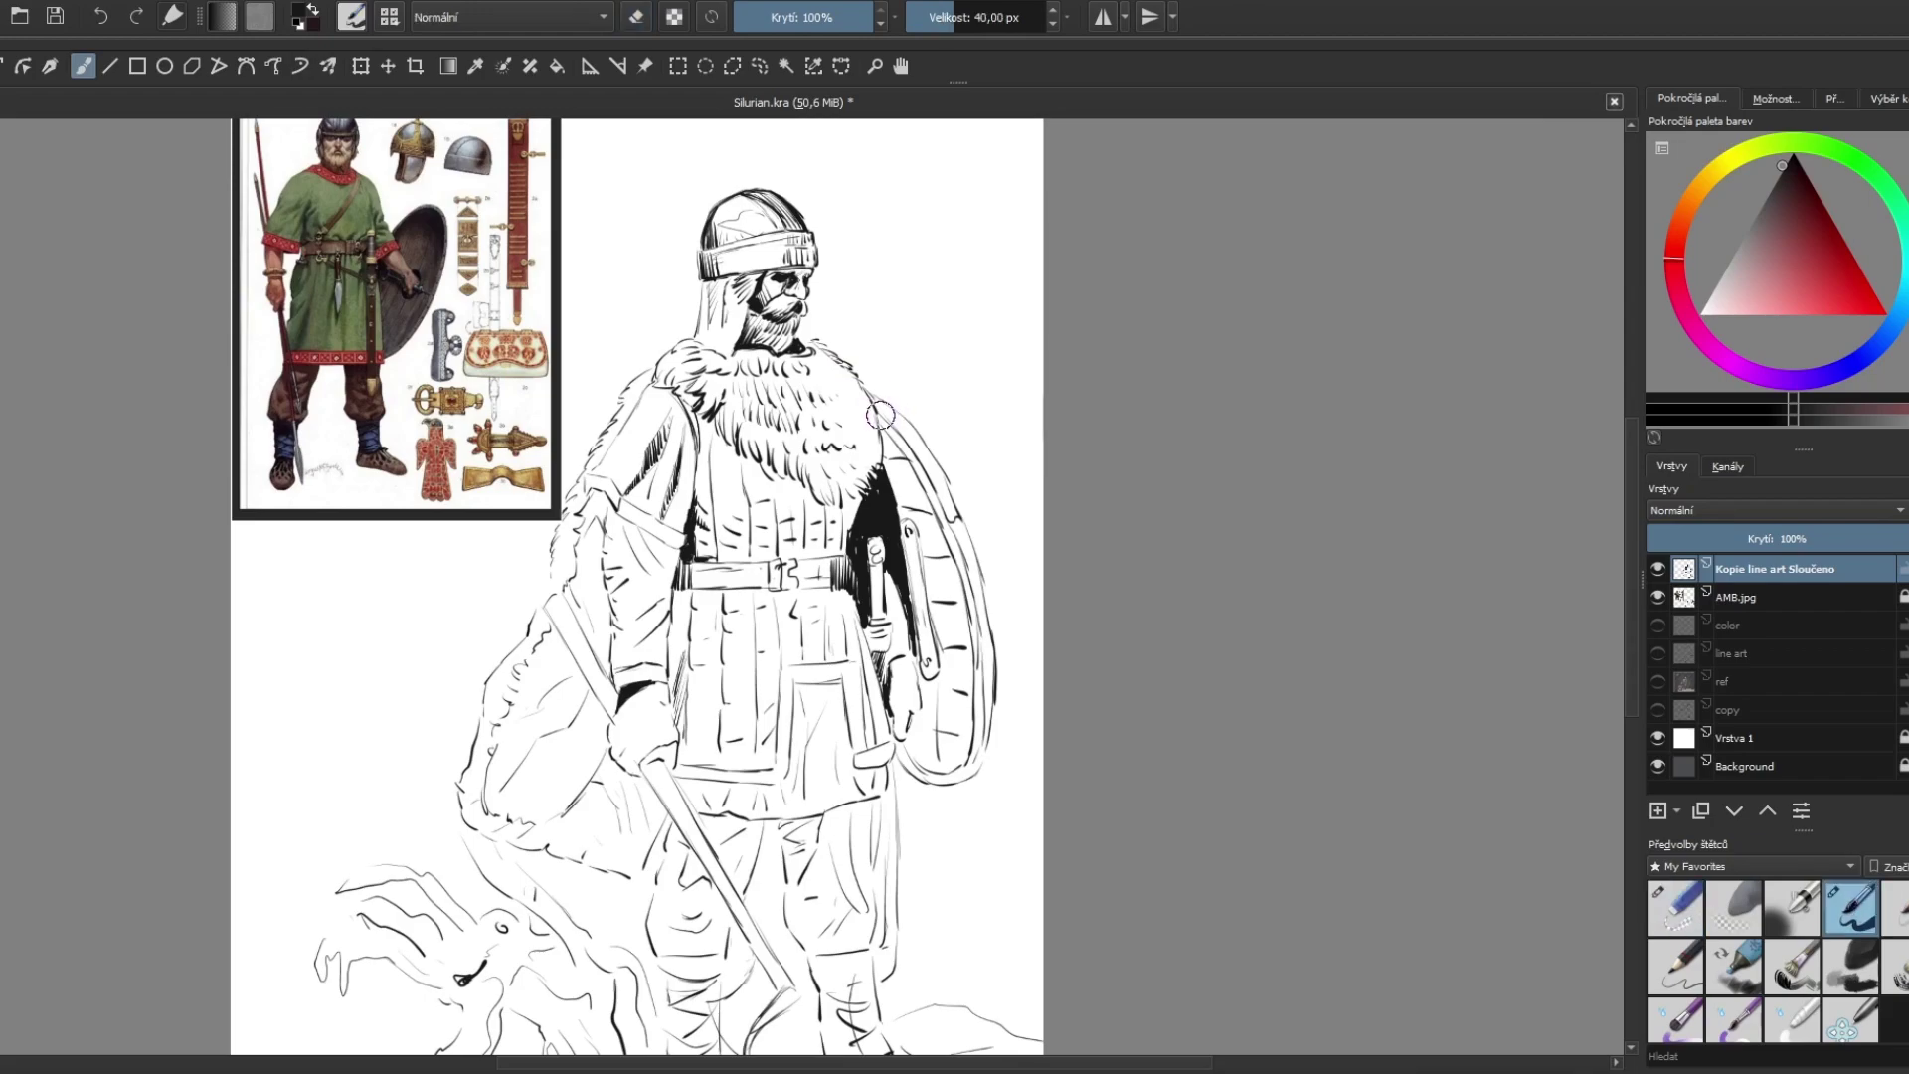
drag(940, 512, 954, 569)
mouse_move(887, 570)
mouse_down()
mouse_move(873, 637)
mouse_move(905, 658)
mouse_up()
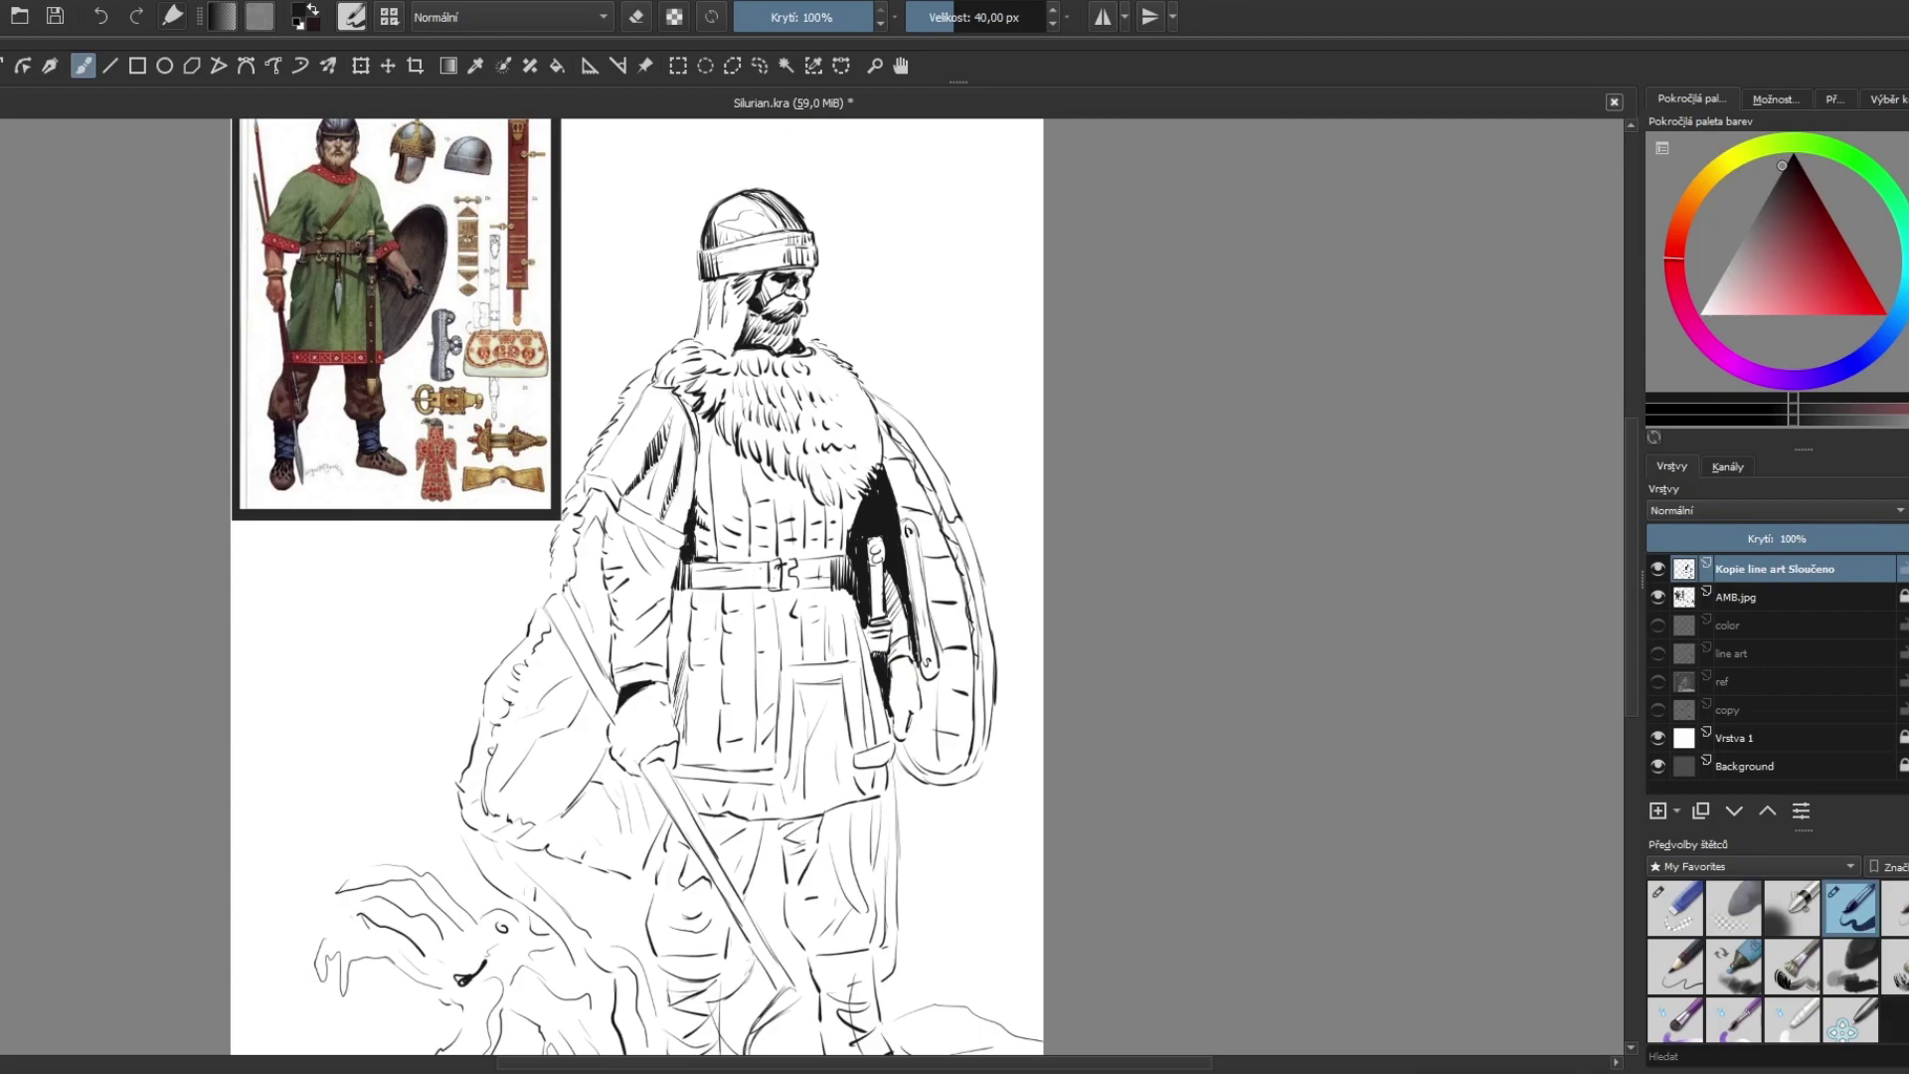
drag(899, 711, 931, 758)
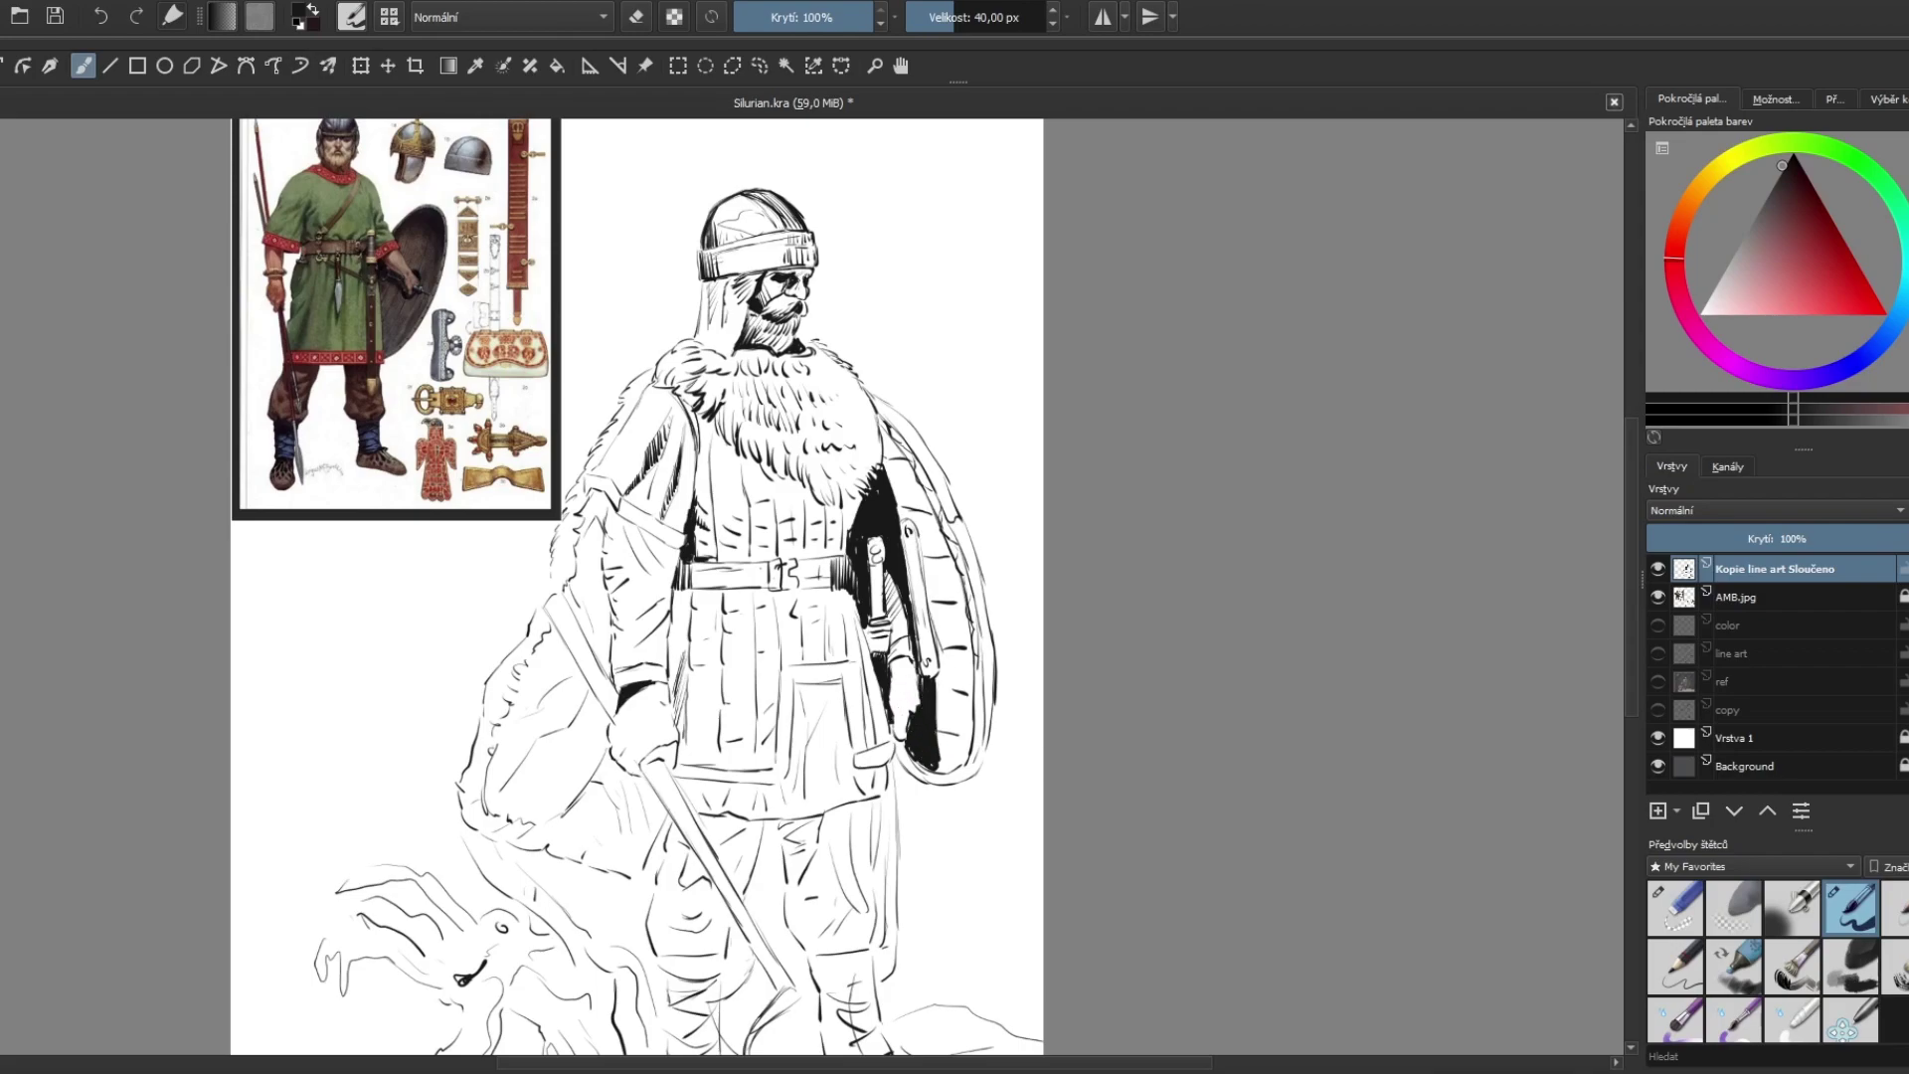
Step: Erase excess black beside the shield, then strengthen and hatch the shield edges
key(e)
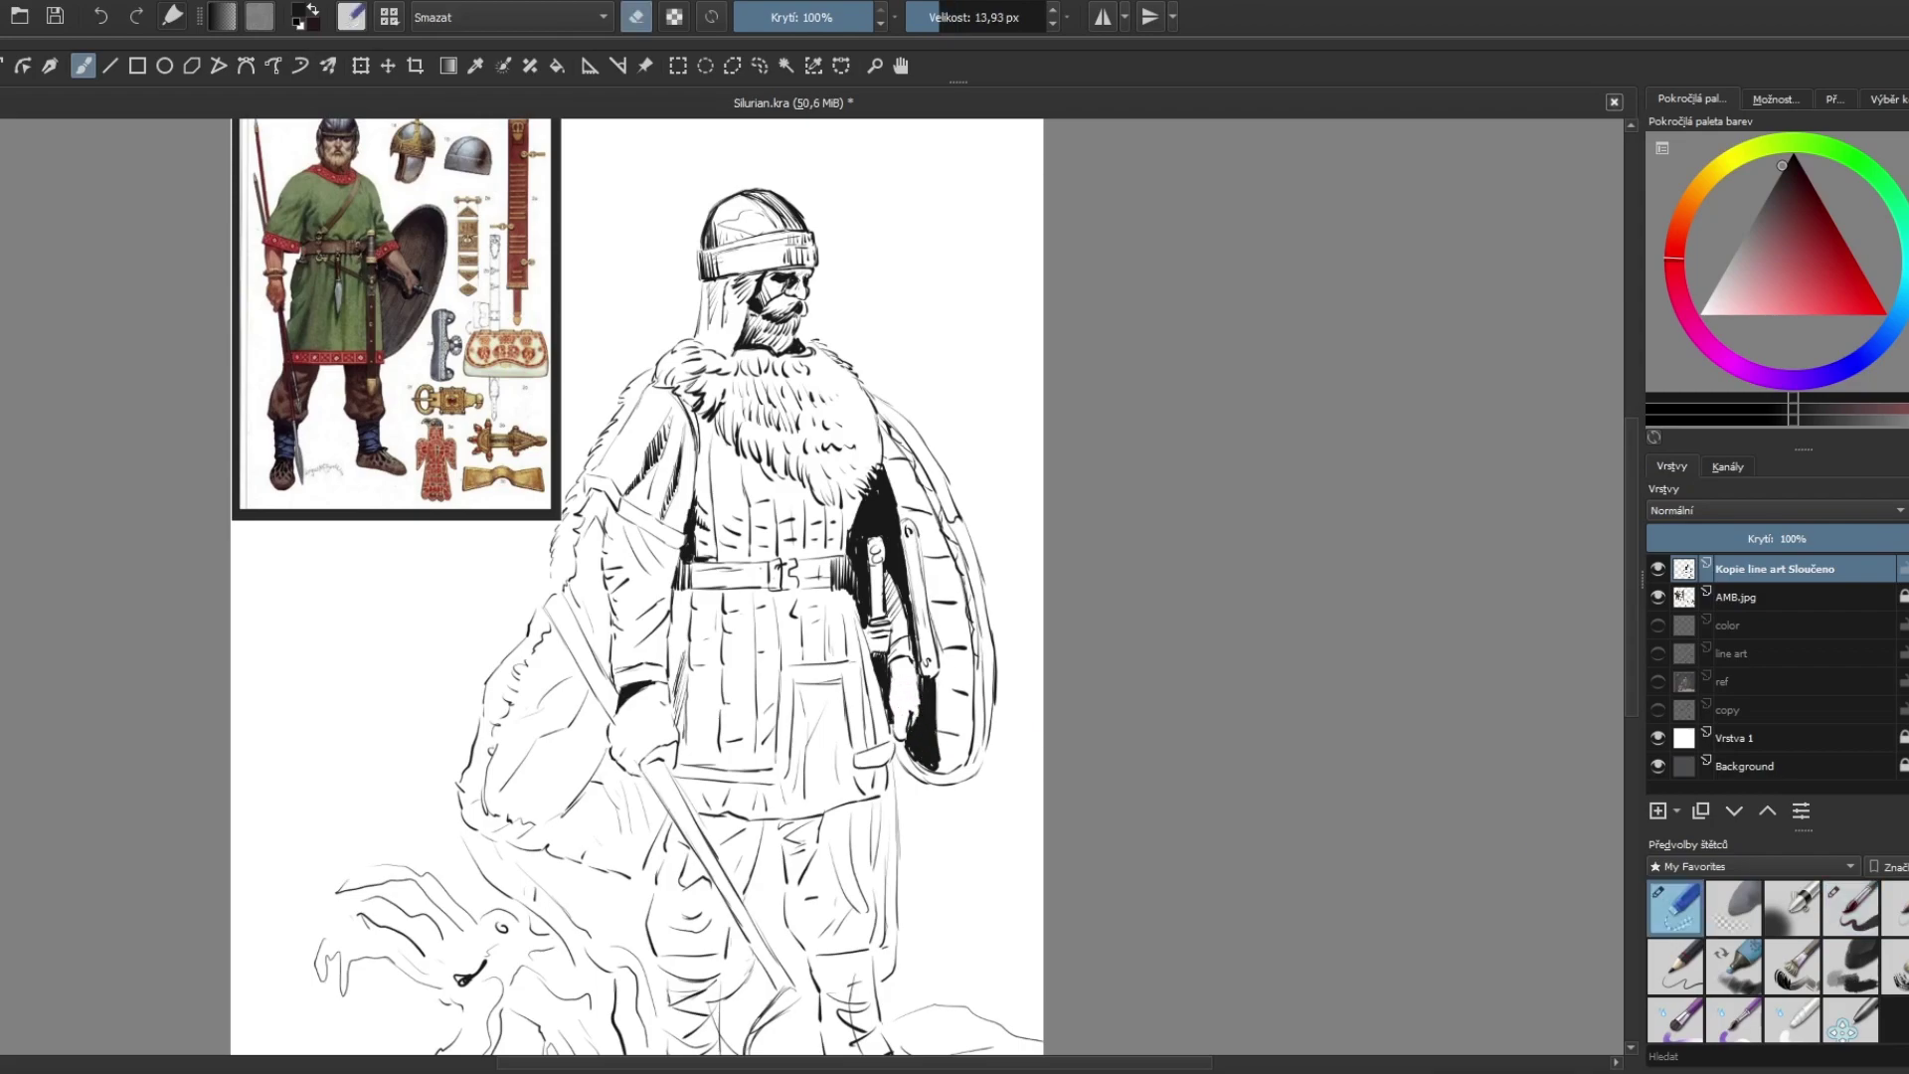
mouse_move(923, 681)
mouse_down()
mouse_move(924, 765)
mouse_move(893, 736)
mouse_move(896, 753)
mouse_move(913, 706)
mouse_move(950, 774)
mouse_up()
key(e)
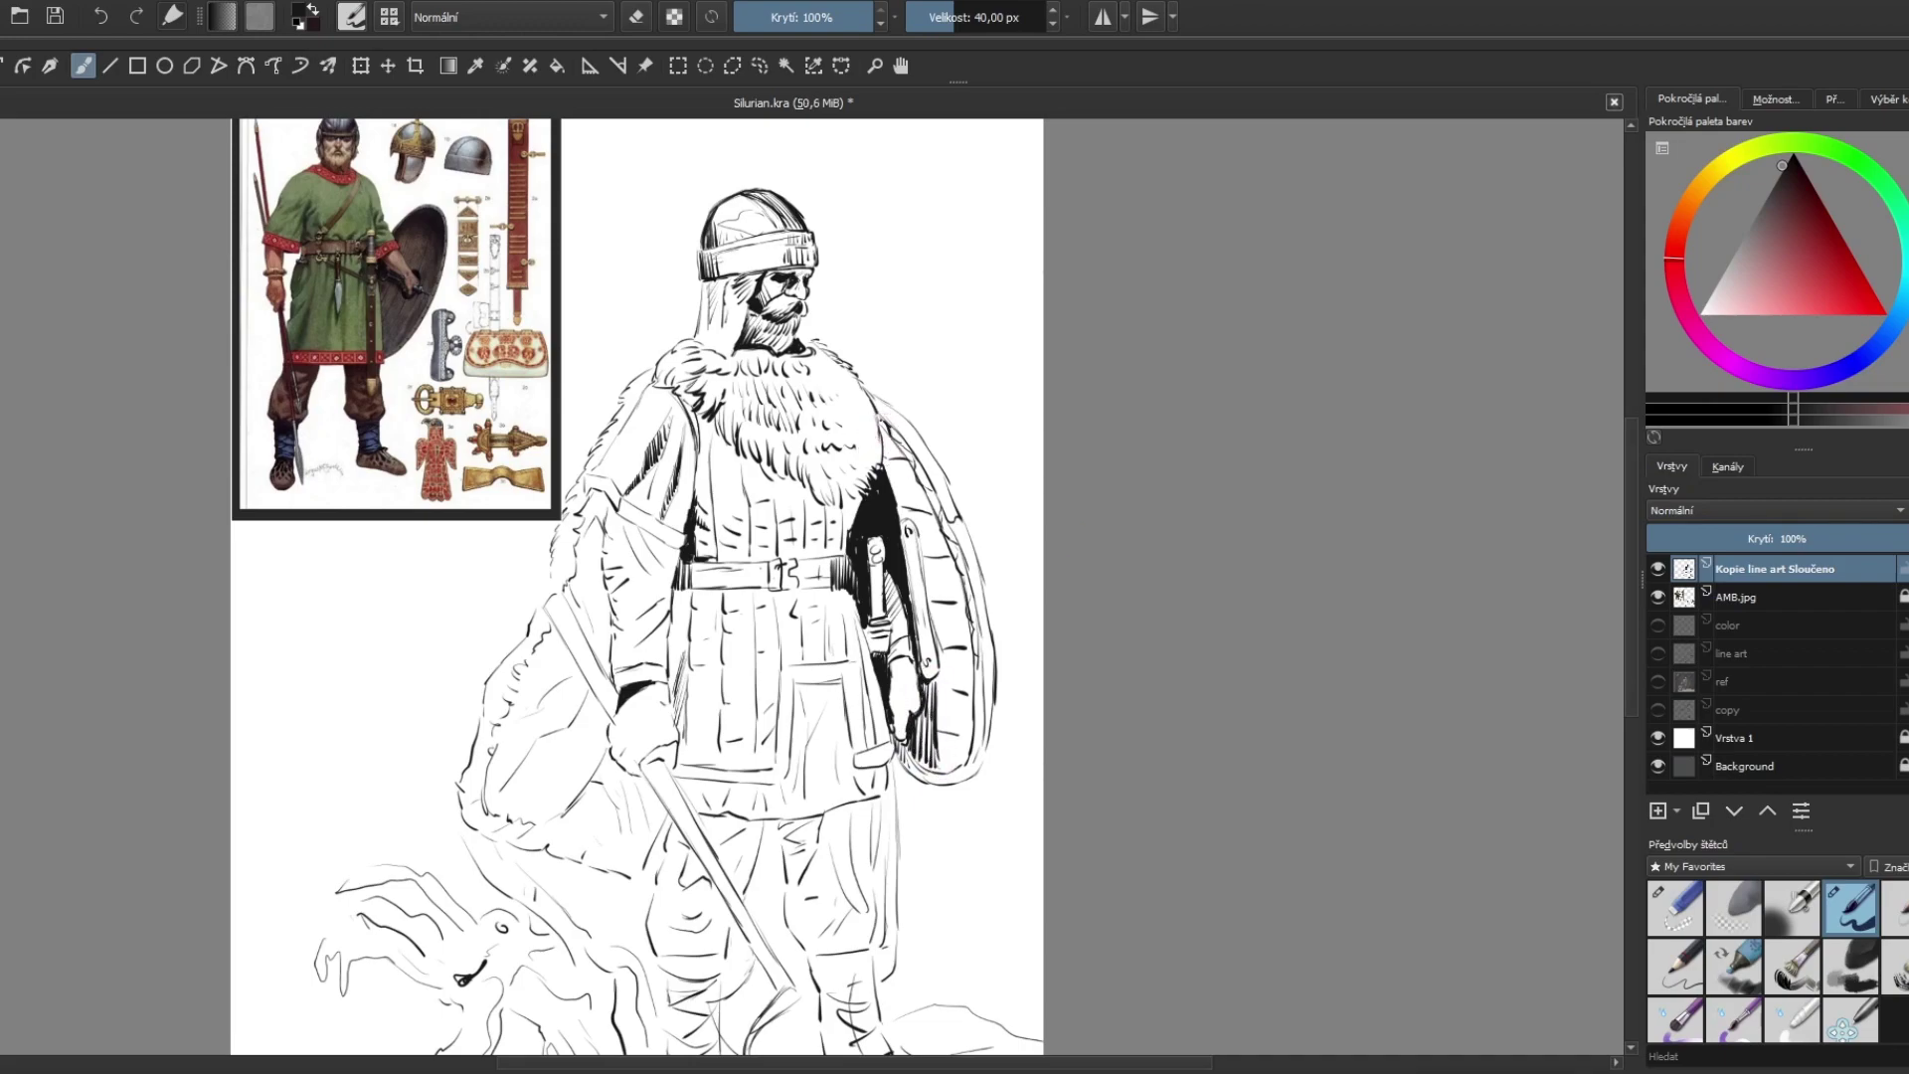
mouse_move(889, 422)
mouse_down()
mouse_move(900, 512)
mouse_move(922, 517)
mouse_up()
drag(881, 417, 960, 564)
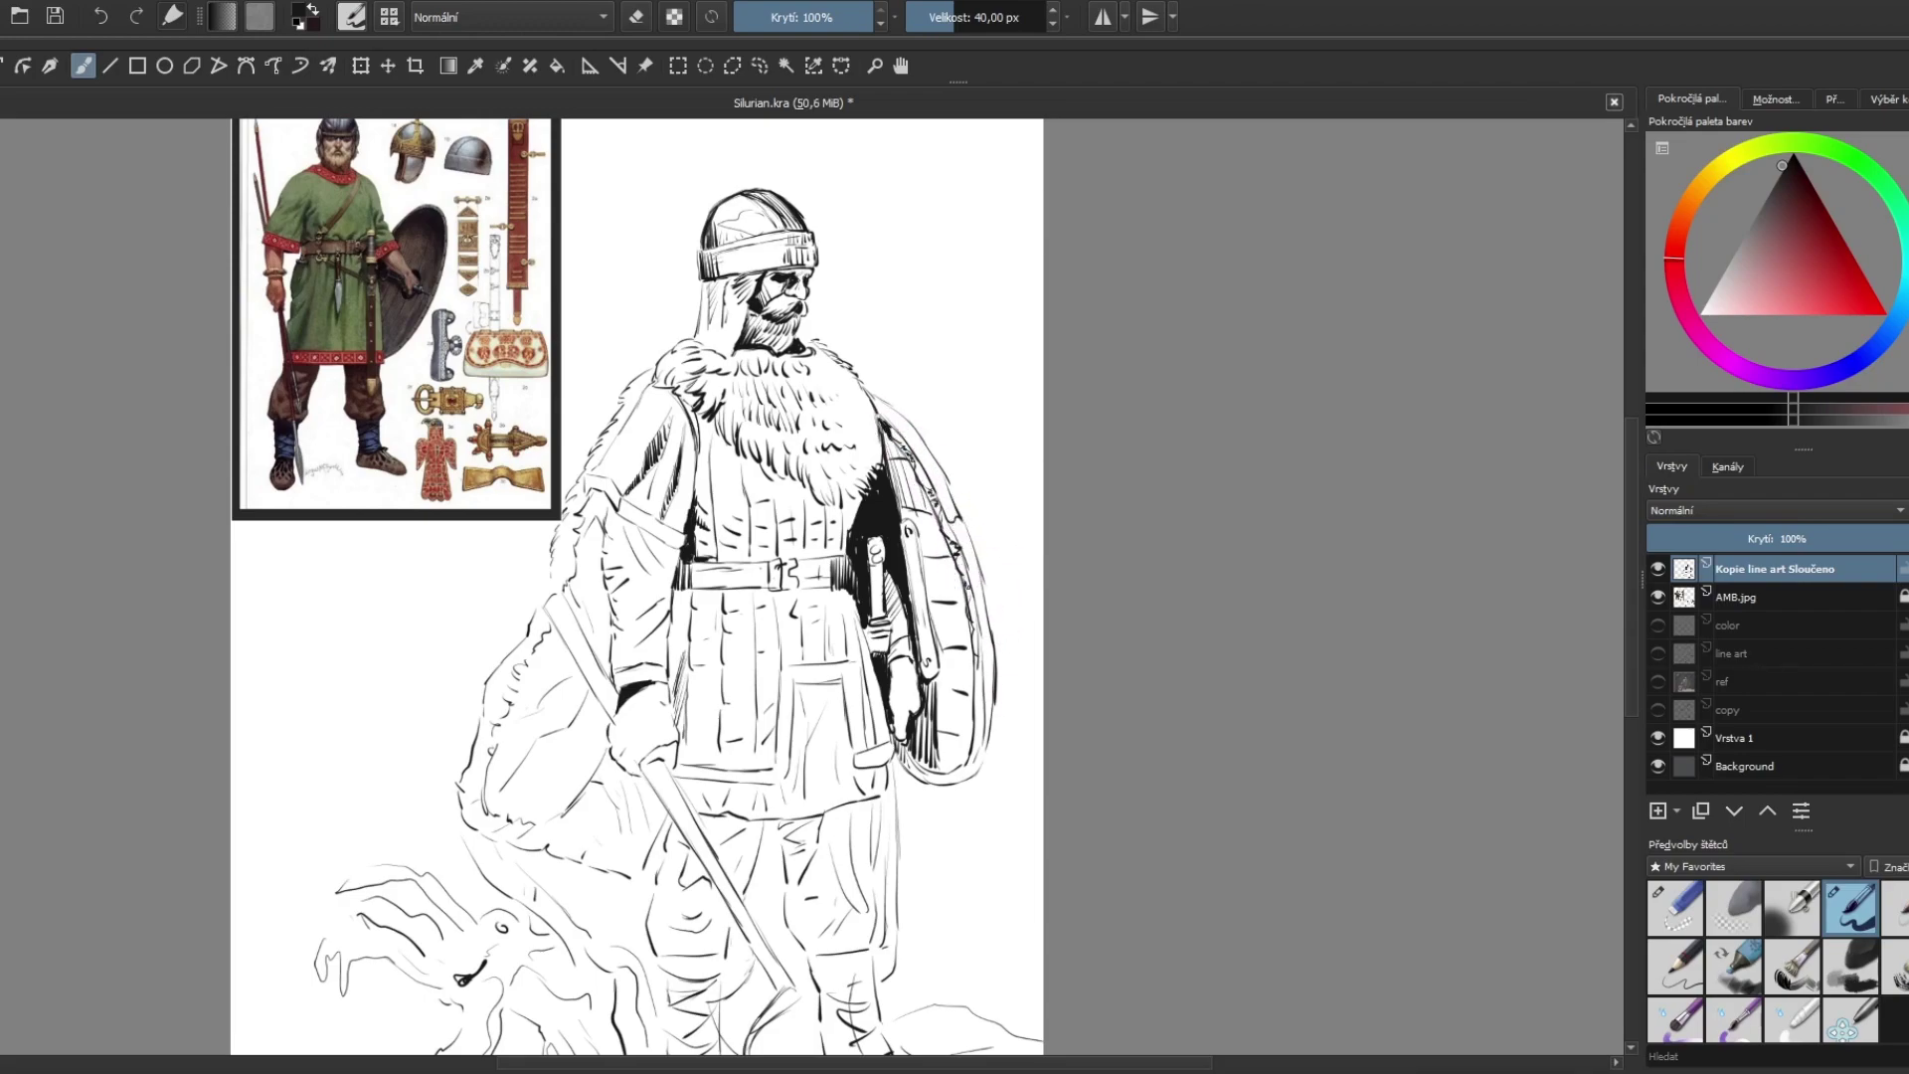
drag(965, 676, 990, 726)
Step: Hatch the tunic below the belt, ink the sleeve cuff, and thicken the right-leg shadow
mouse_move(825, 681)
mouse_down()
mouse_move(800, 701)
mouse_move(813, 712)
mouse_up()
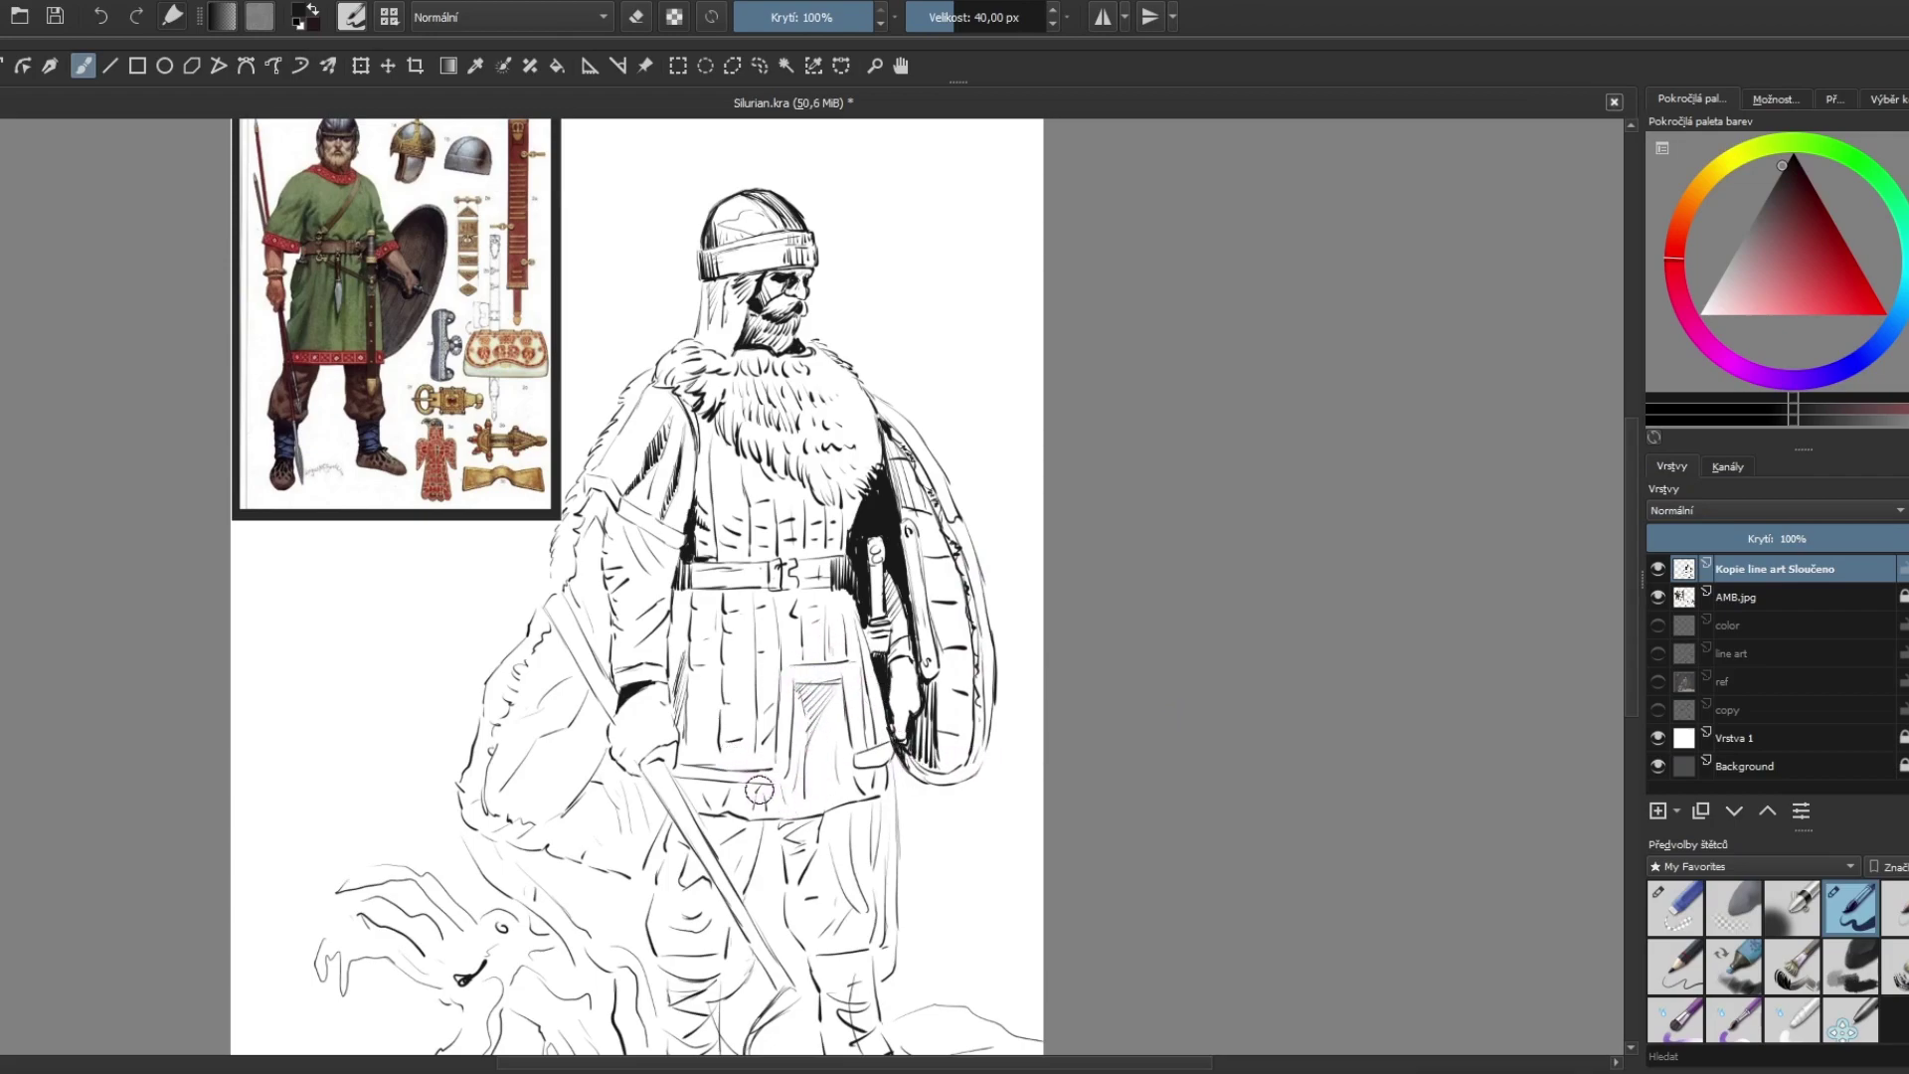
drag(761, 787, 755, 807)
drag(865, 766, 883, 758)
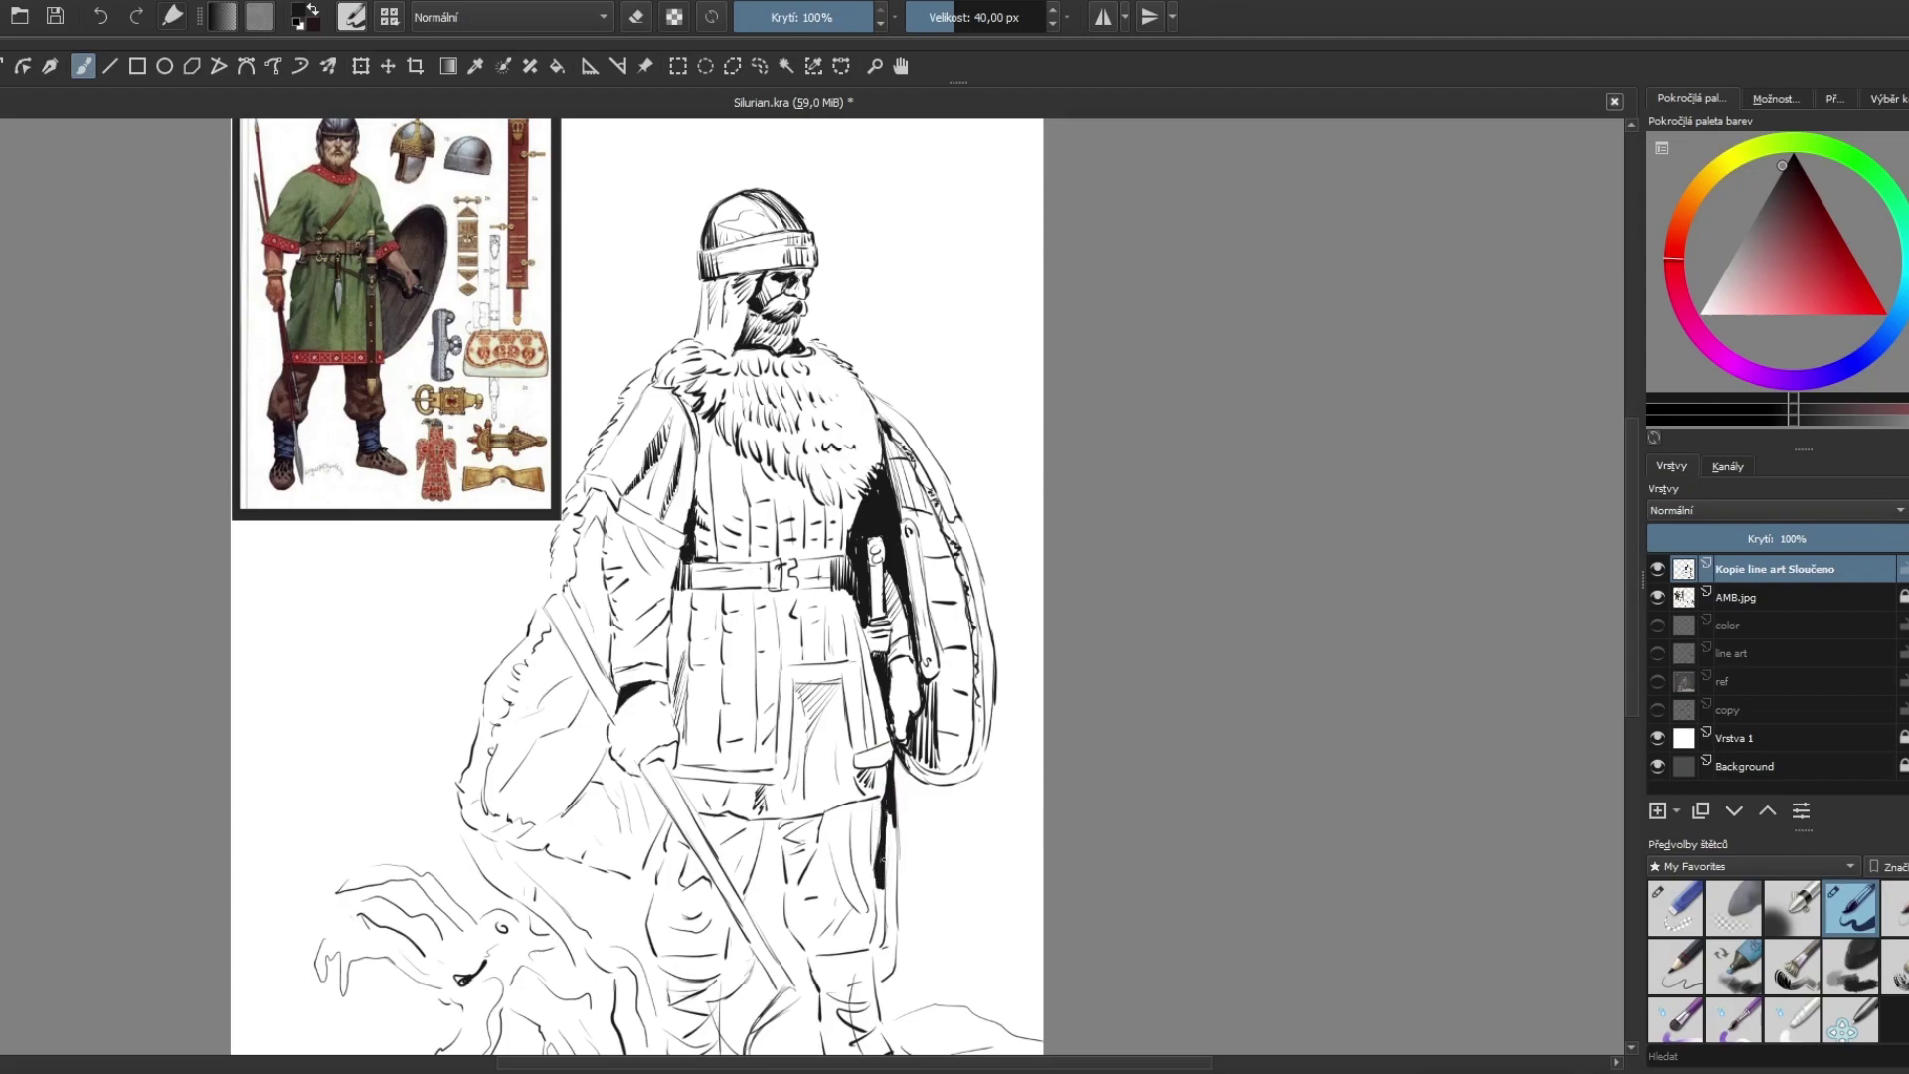
drag(889, 813, 893, 891)
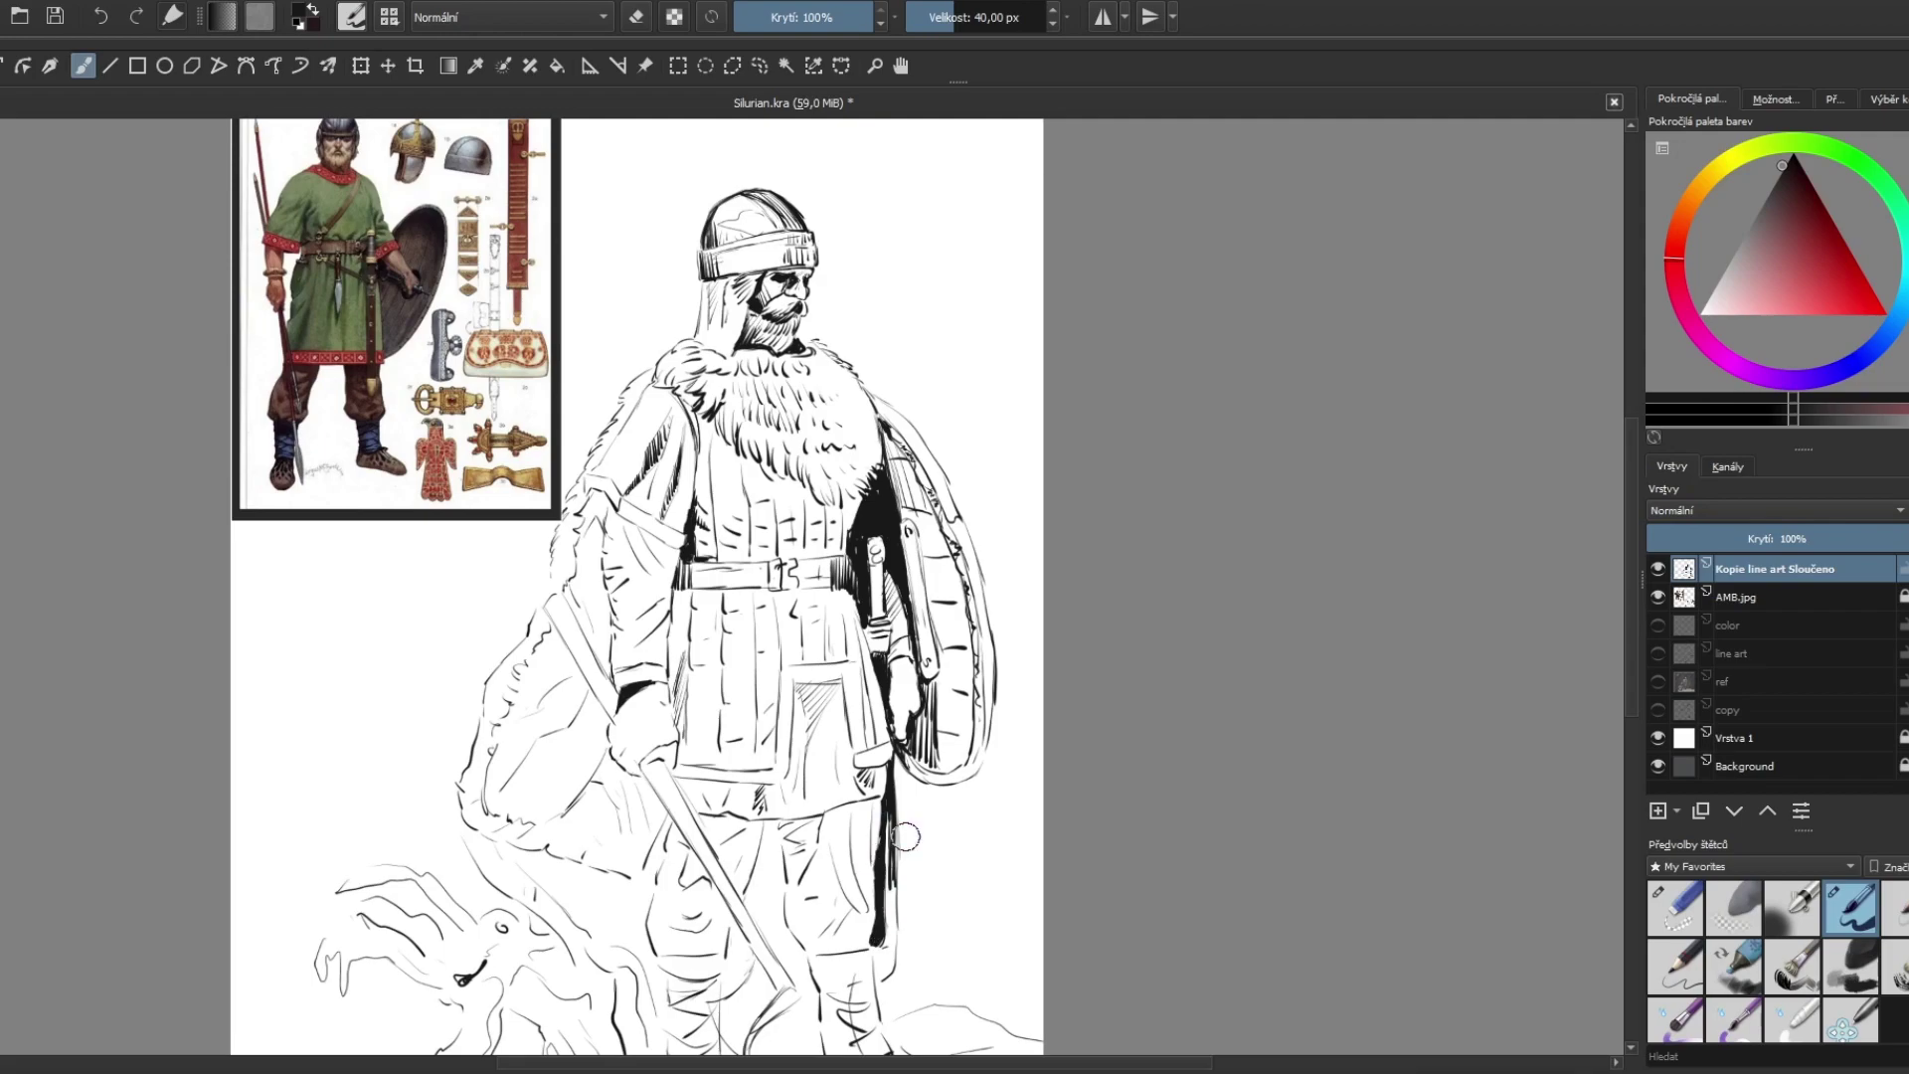
drag(892, 880, 895, 924)
drag(893, 829, 895, 912)
drag(1018, 815, 1005, 703)
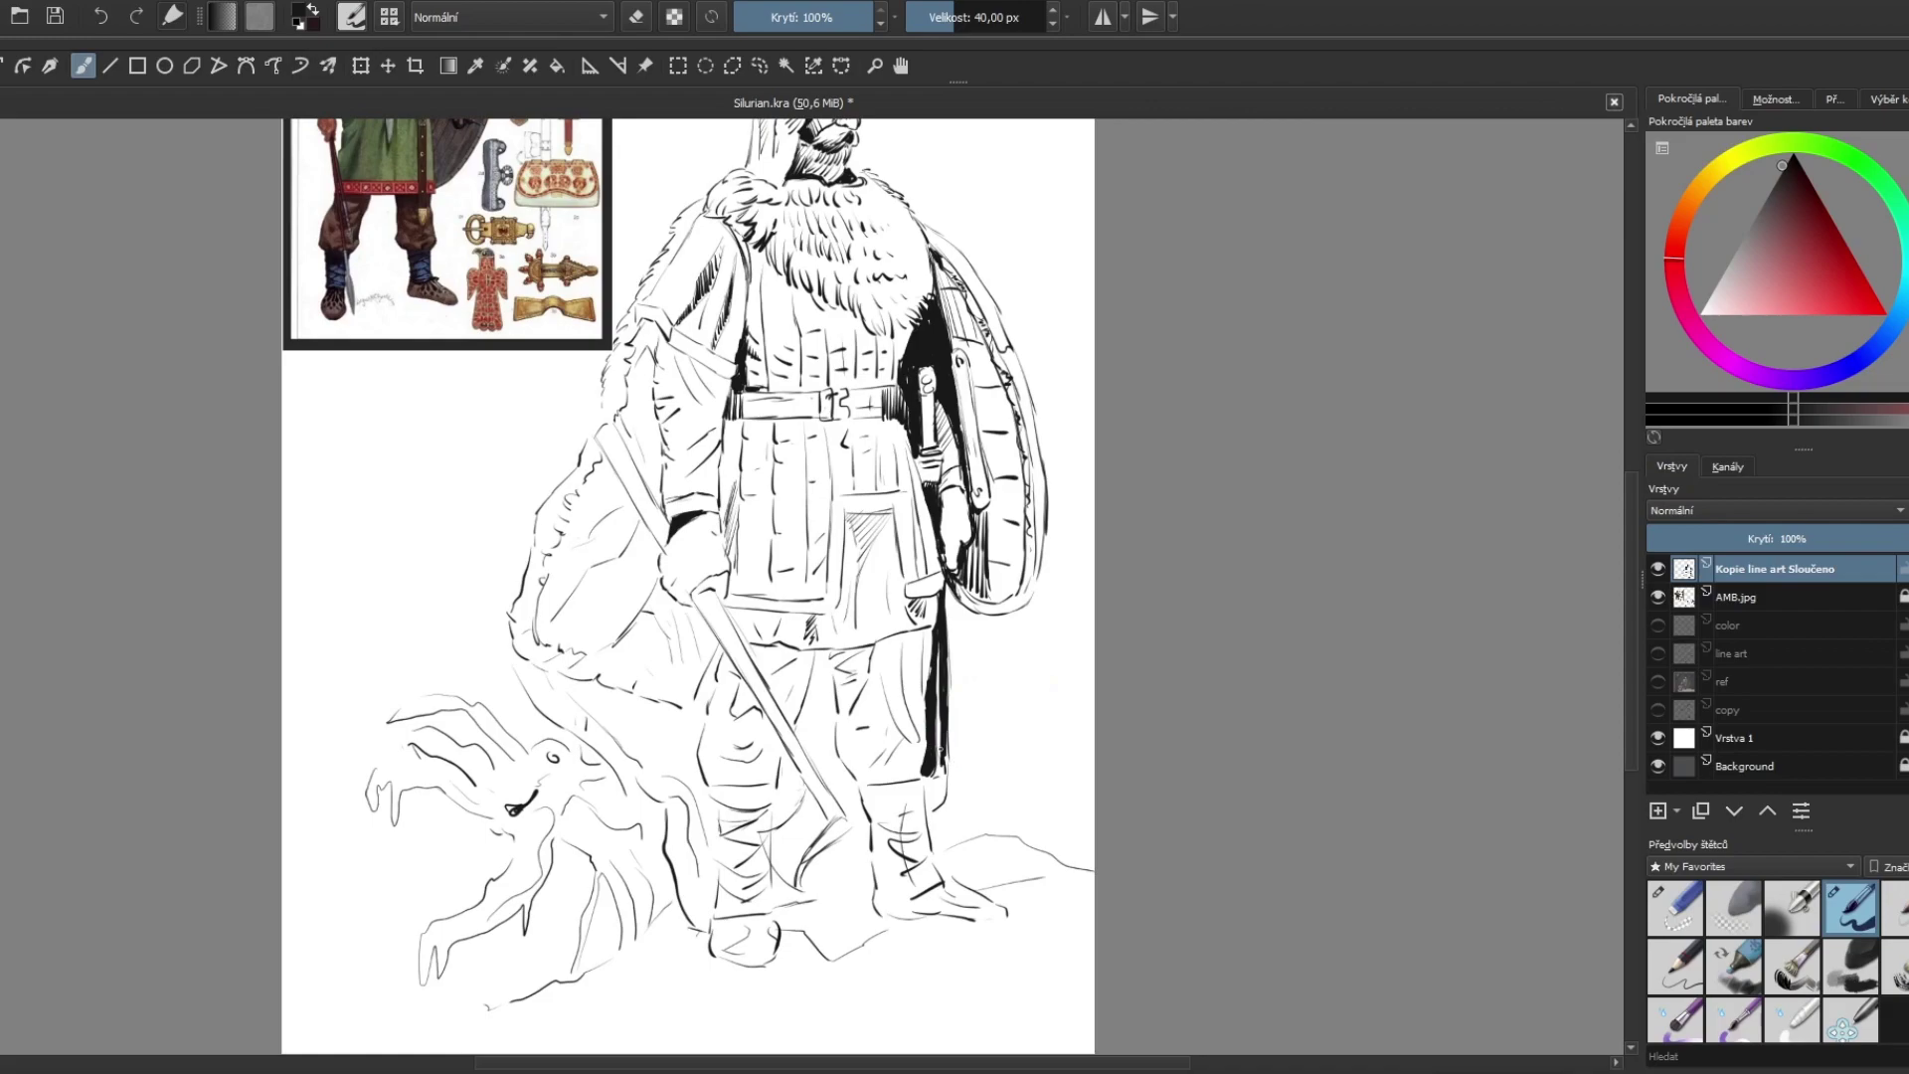
Step: Thicken the leg shadow and blacken and hatch the shield strap
drag(945, 591, 935, 792)
drag(958, 355, 949, 376)
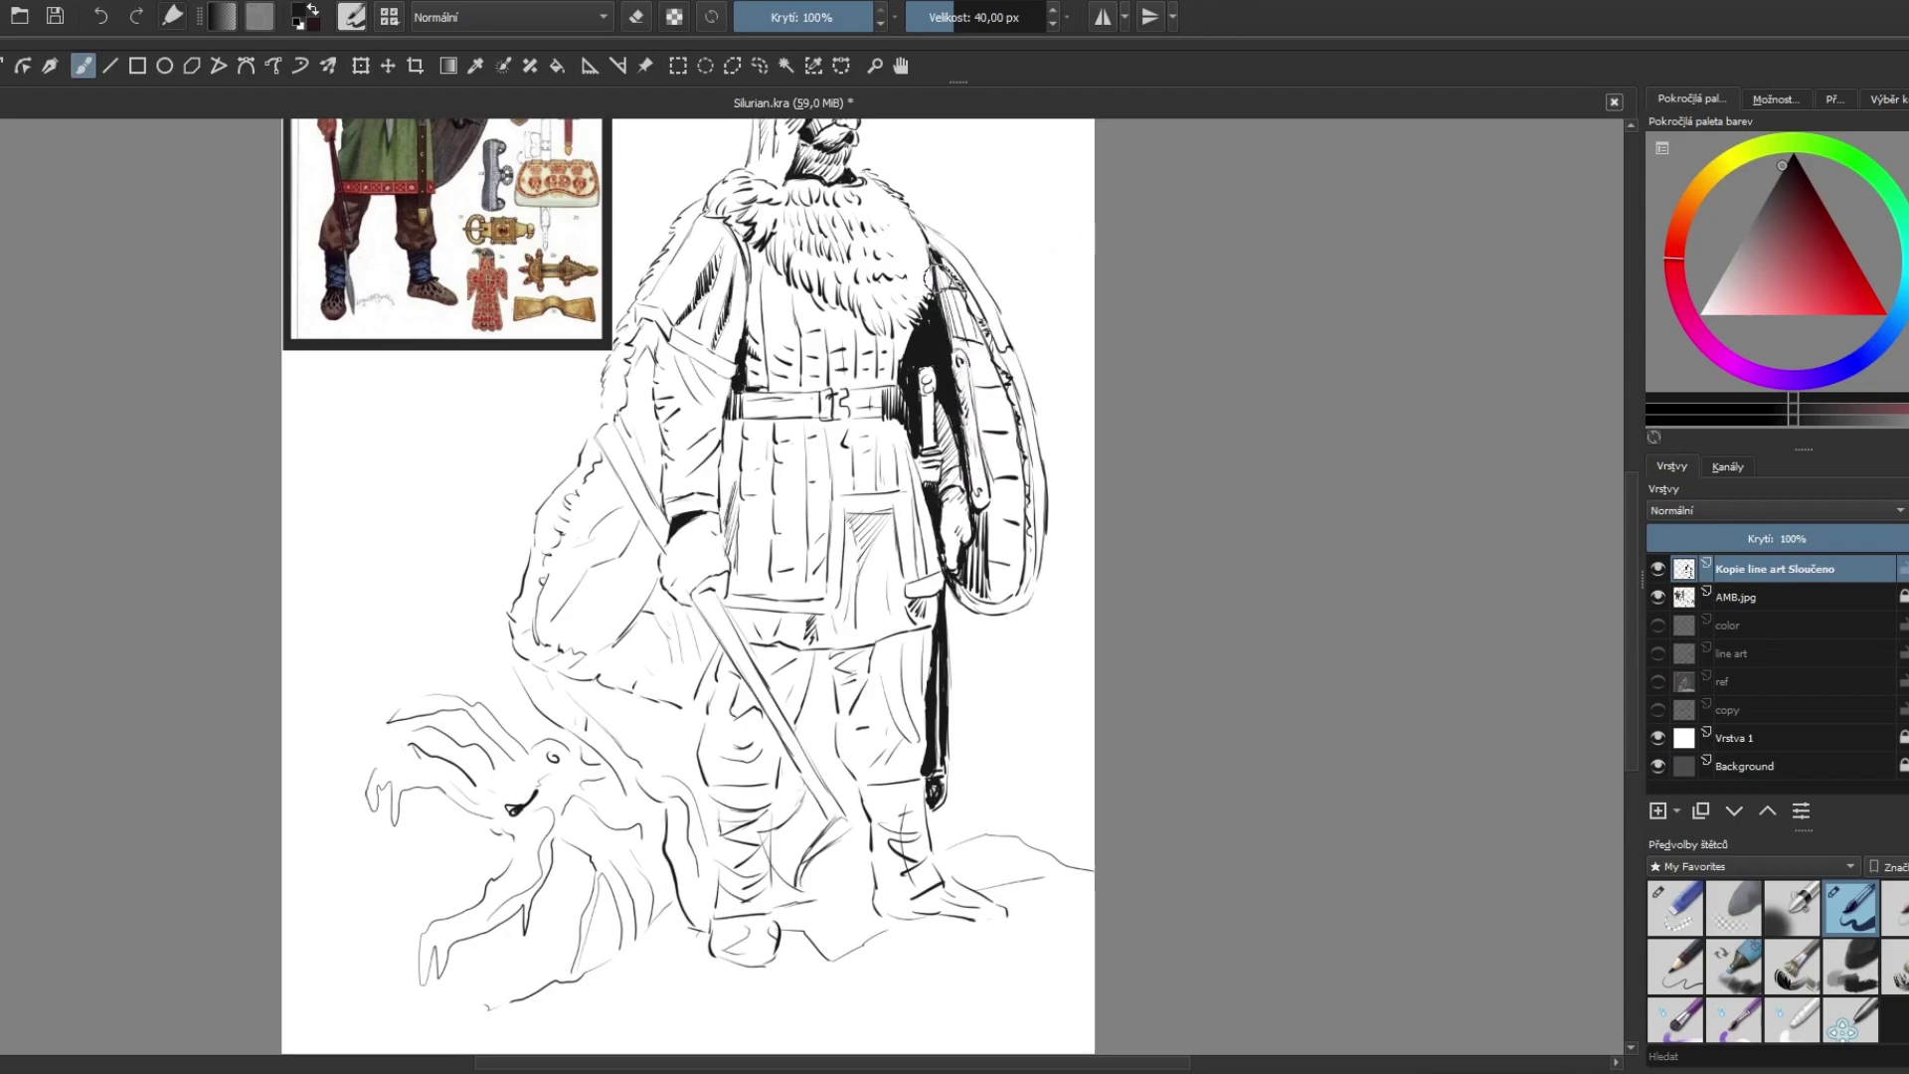
mouse_move(961, 299)
mouse_down()
mouse_move(986, 447)
mouse_move(978, 340)
mouse_up()
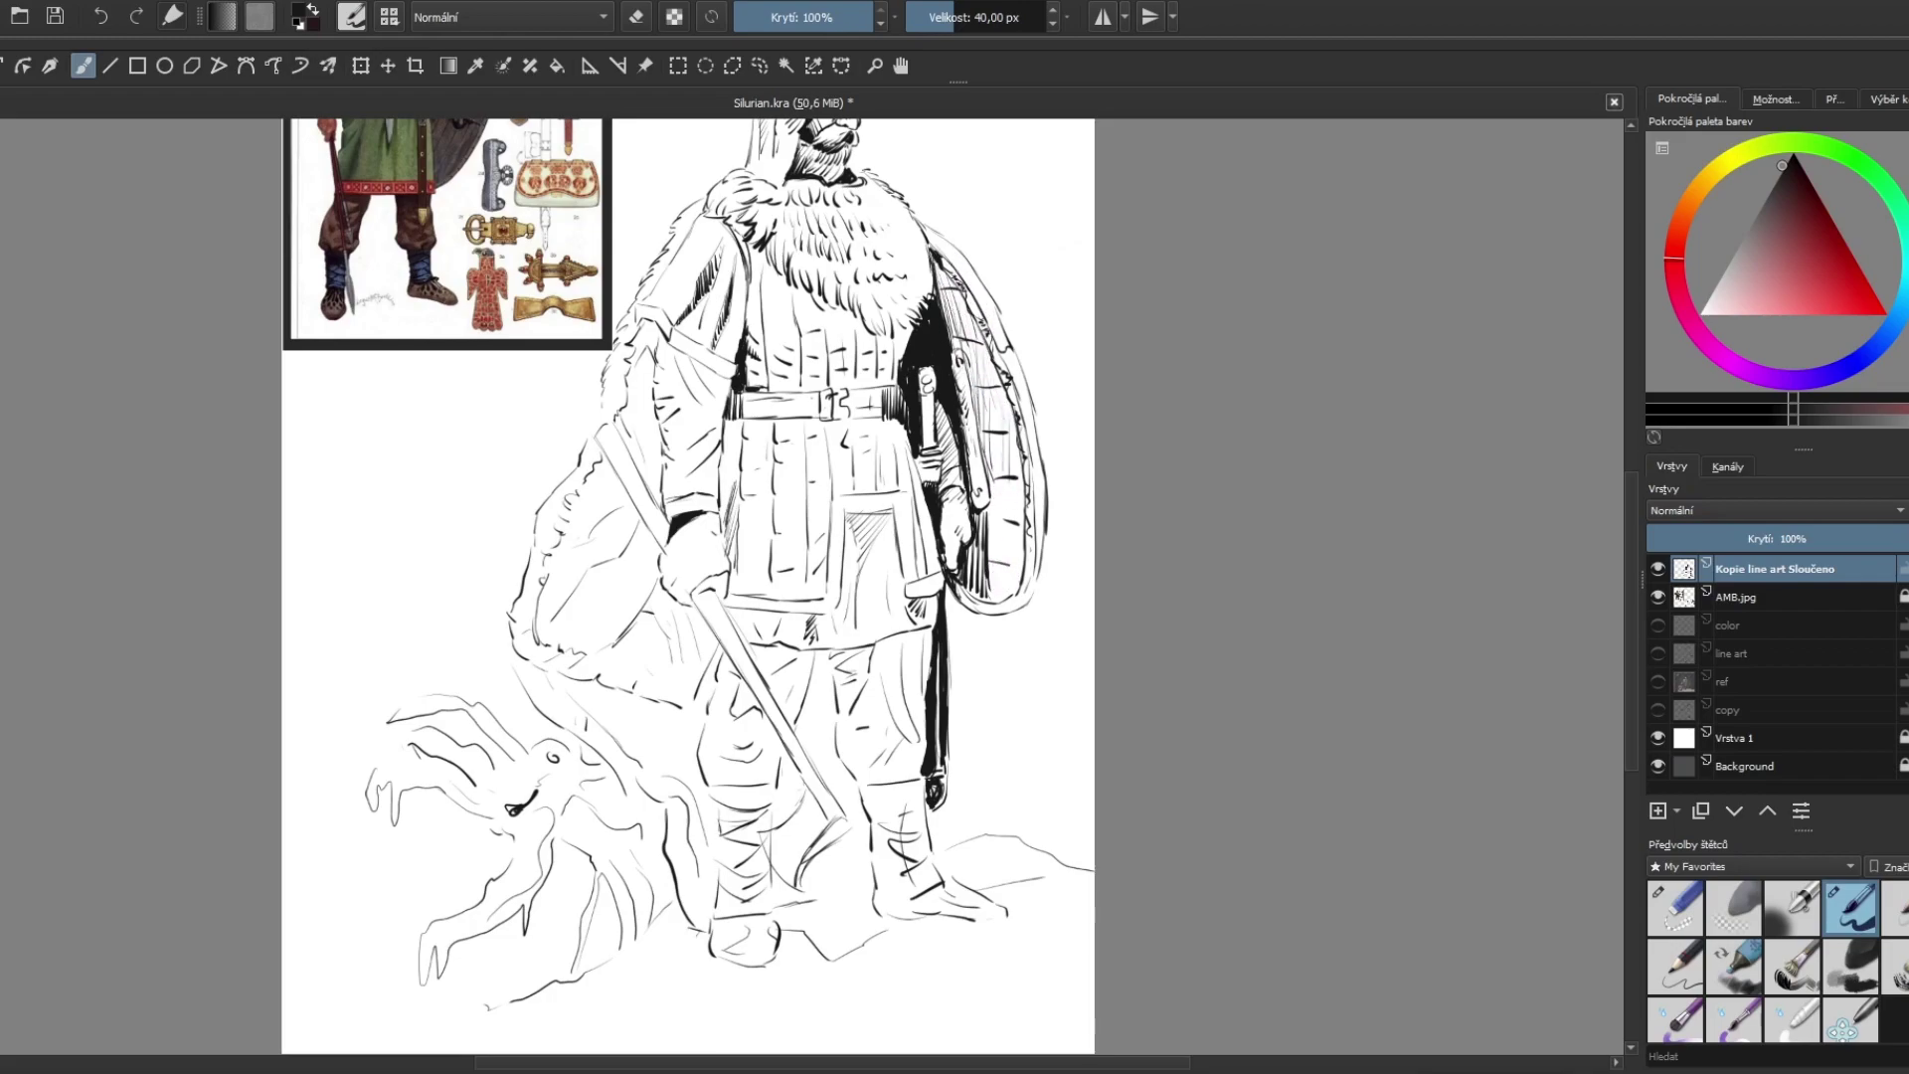
Step: Draw short diagonal hatching strokes left of the sword hand
scroll(648, 627, up, 3)
key(/)
key(/)
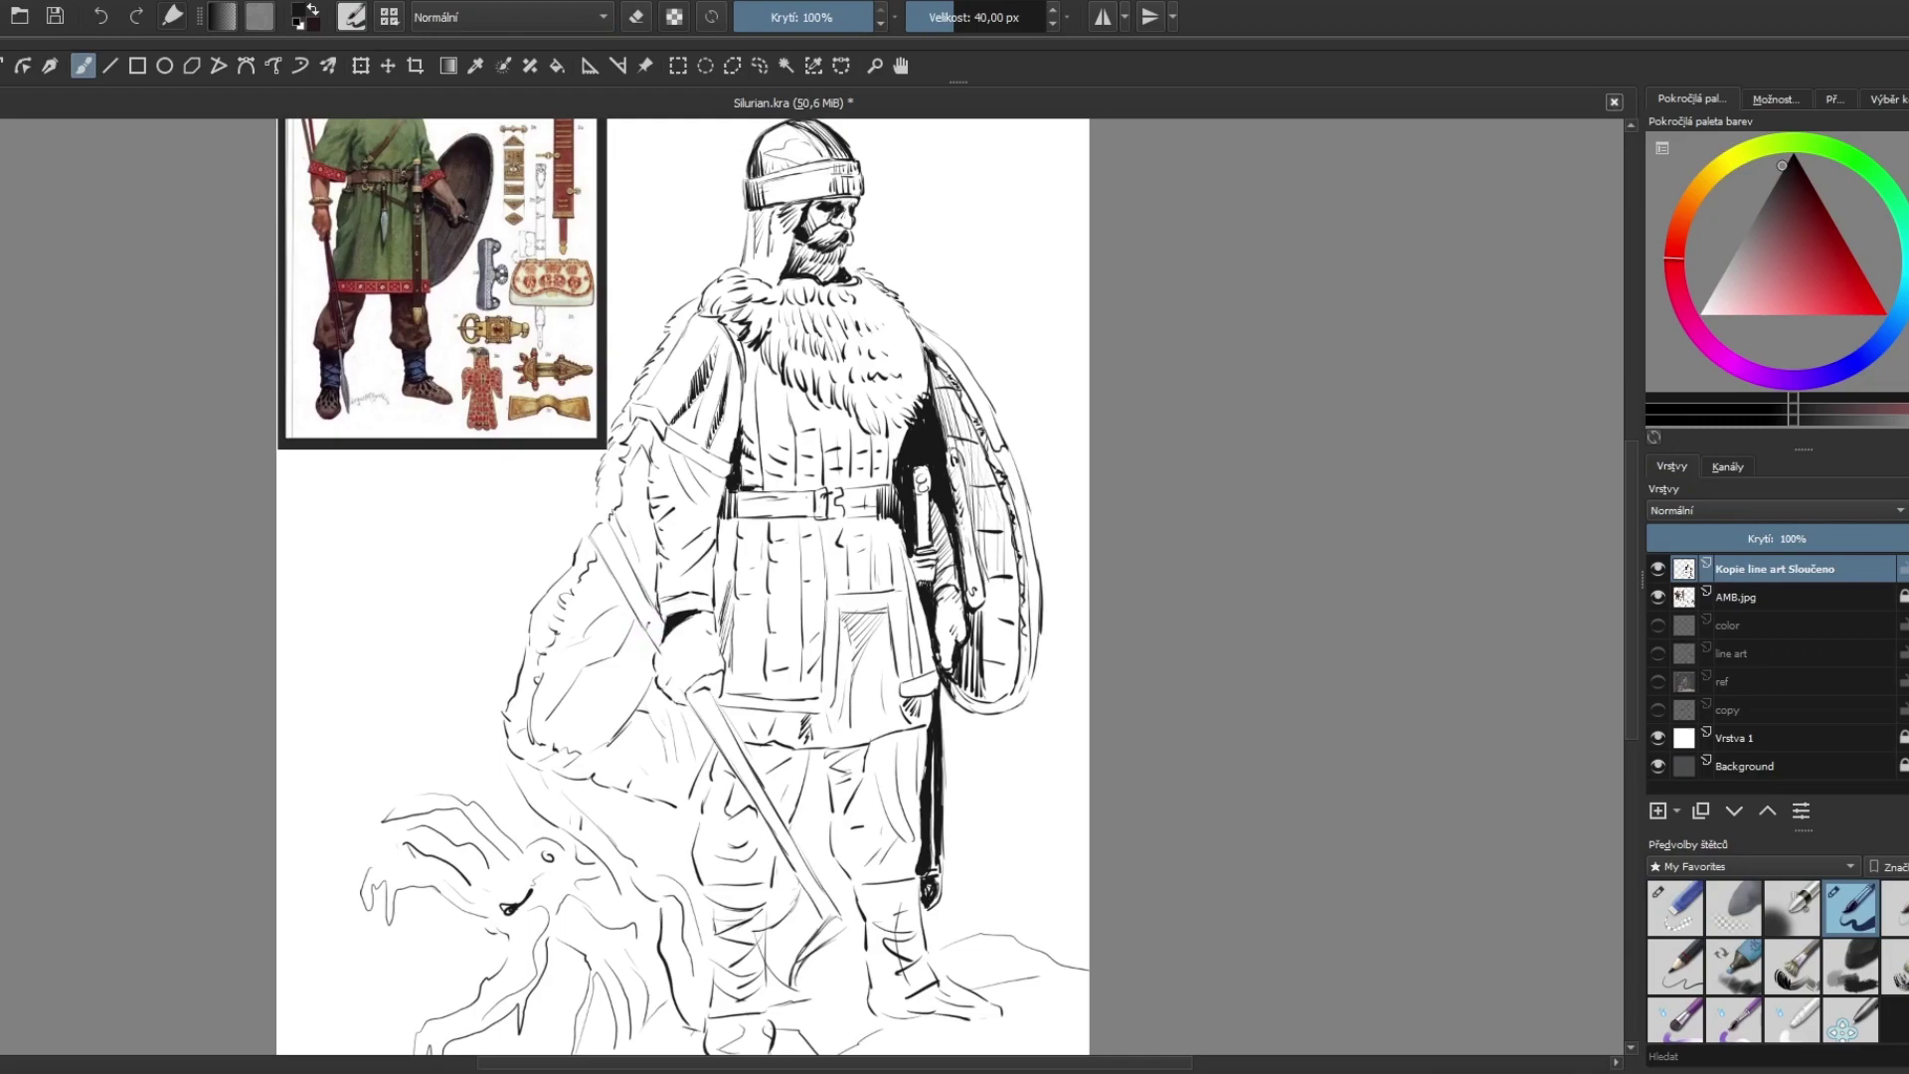
key(/)
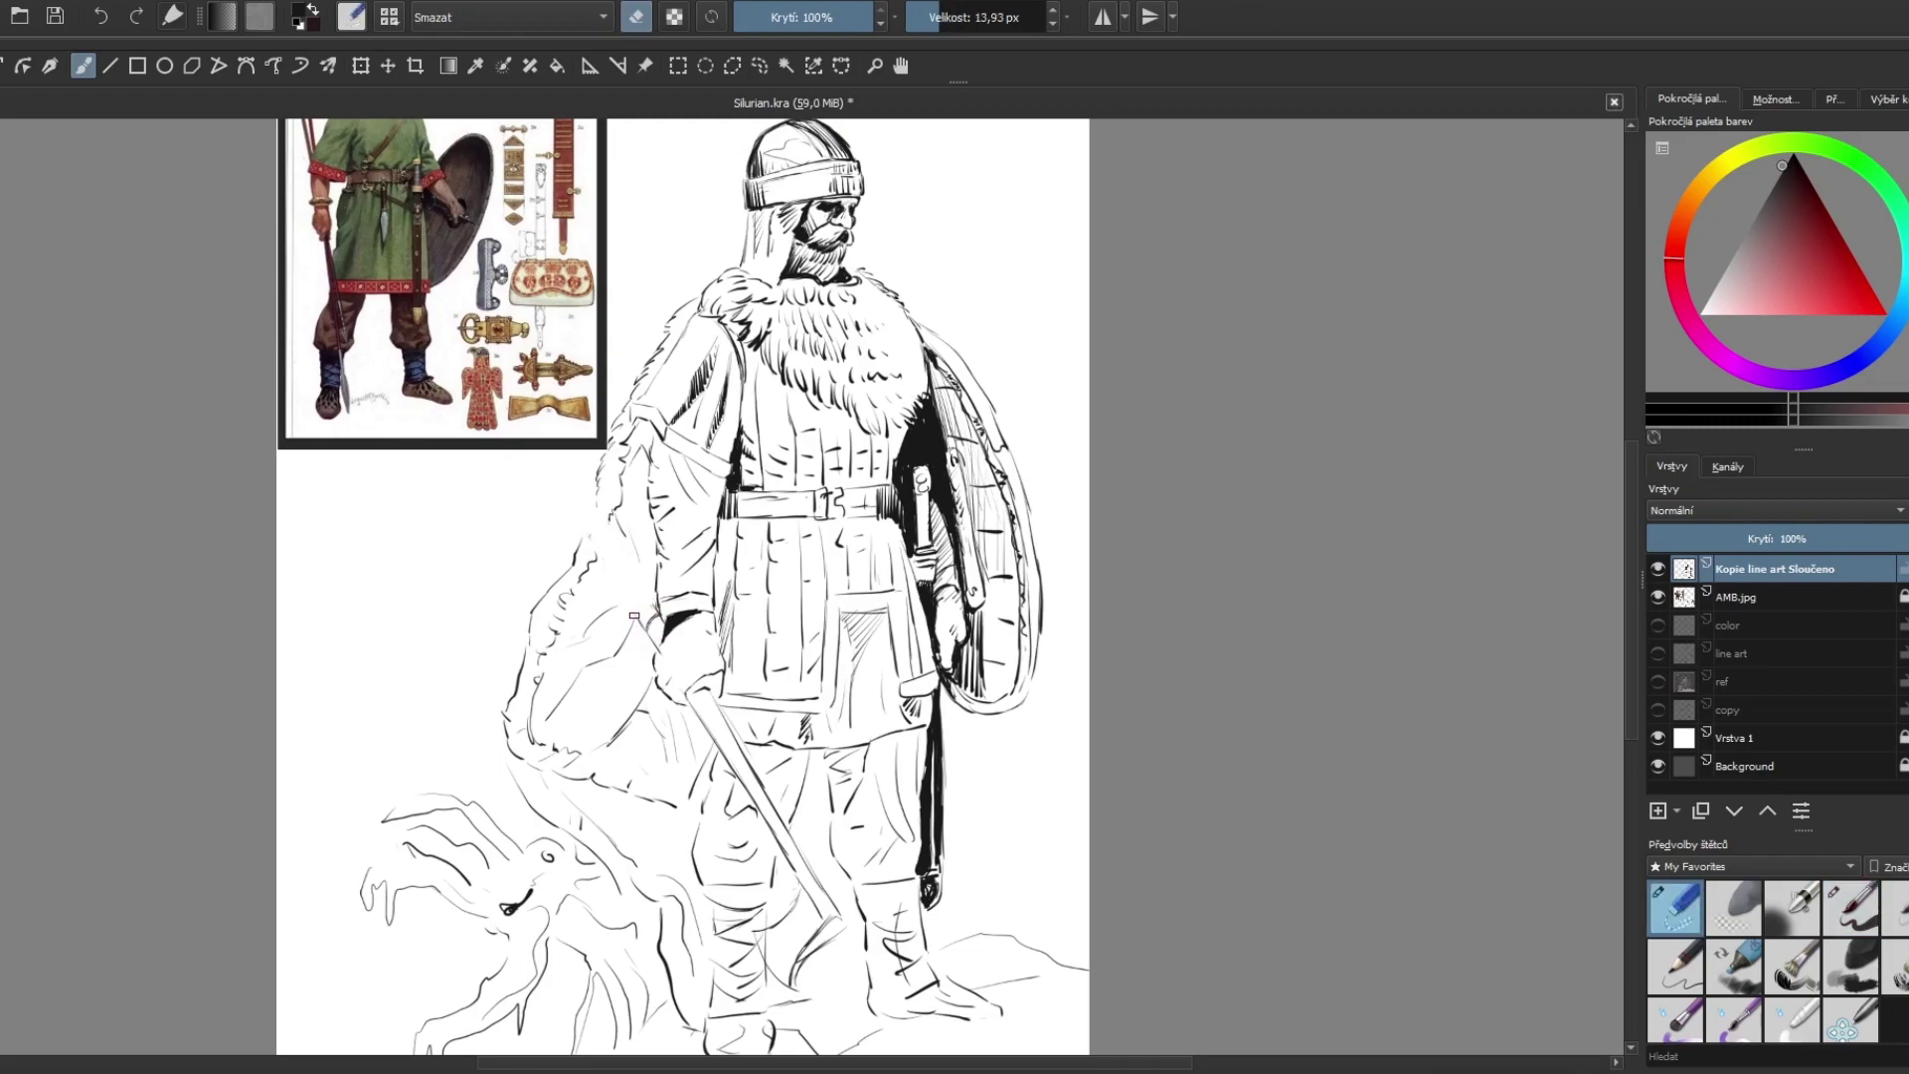
key(/)
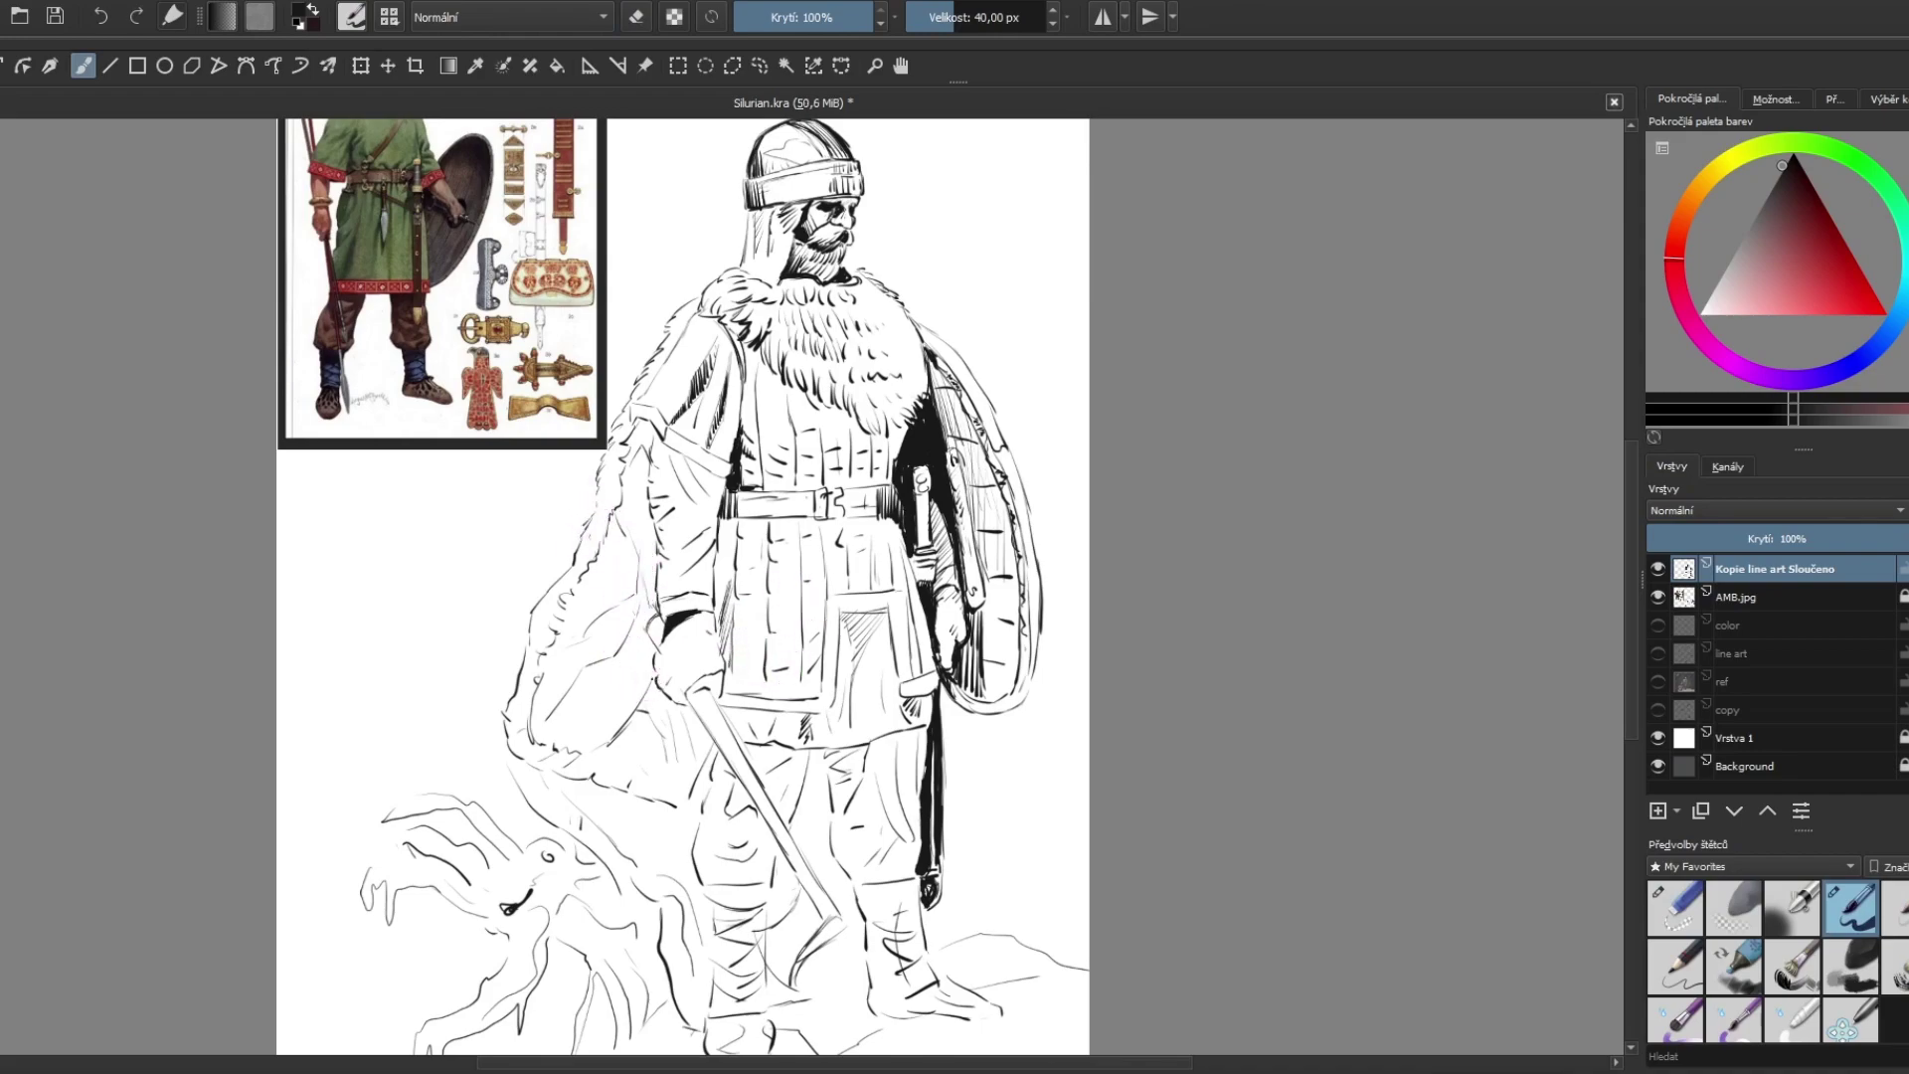
mouse_move(641, 711)
mouse_down()
mouse_move(656, 686)
mouse_move(671, 700)
mouse_up()
scroll(840, 587, up, 2)
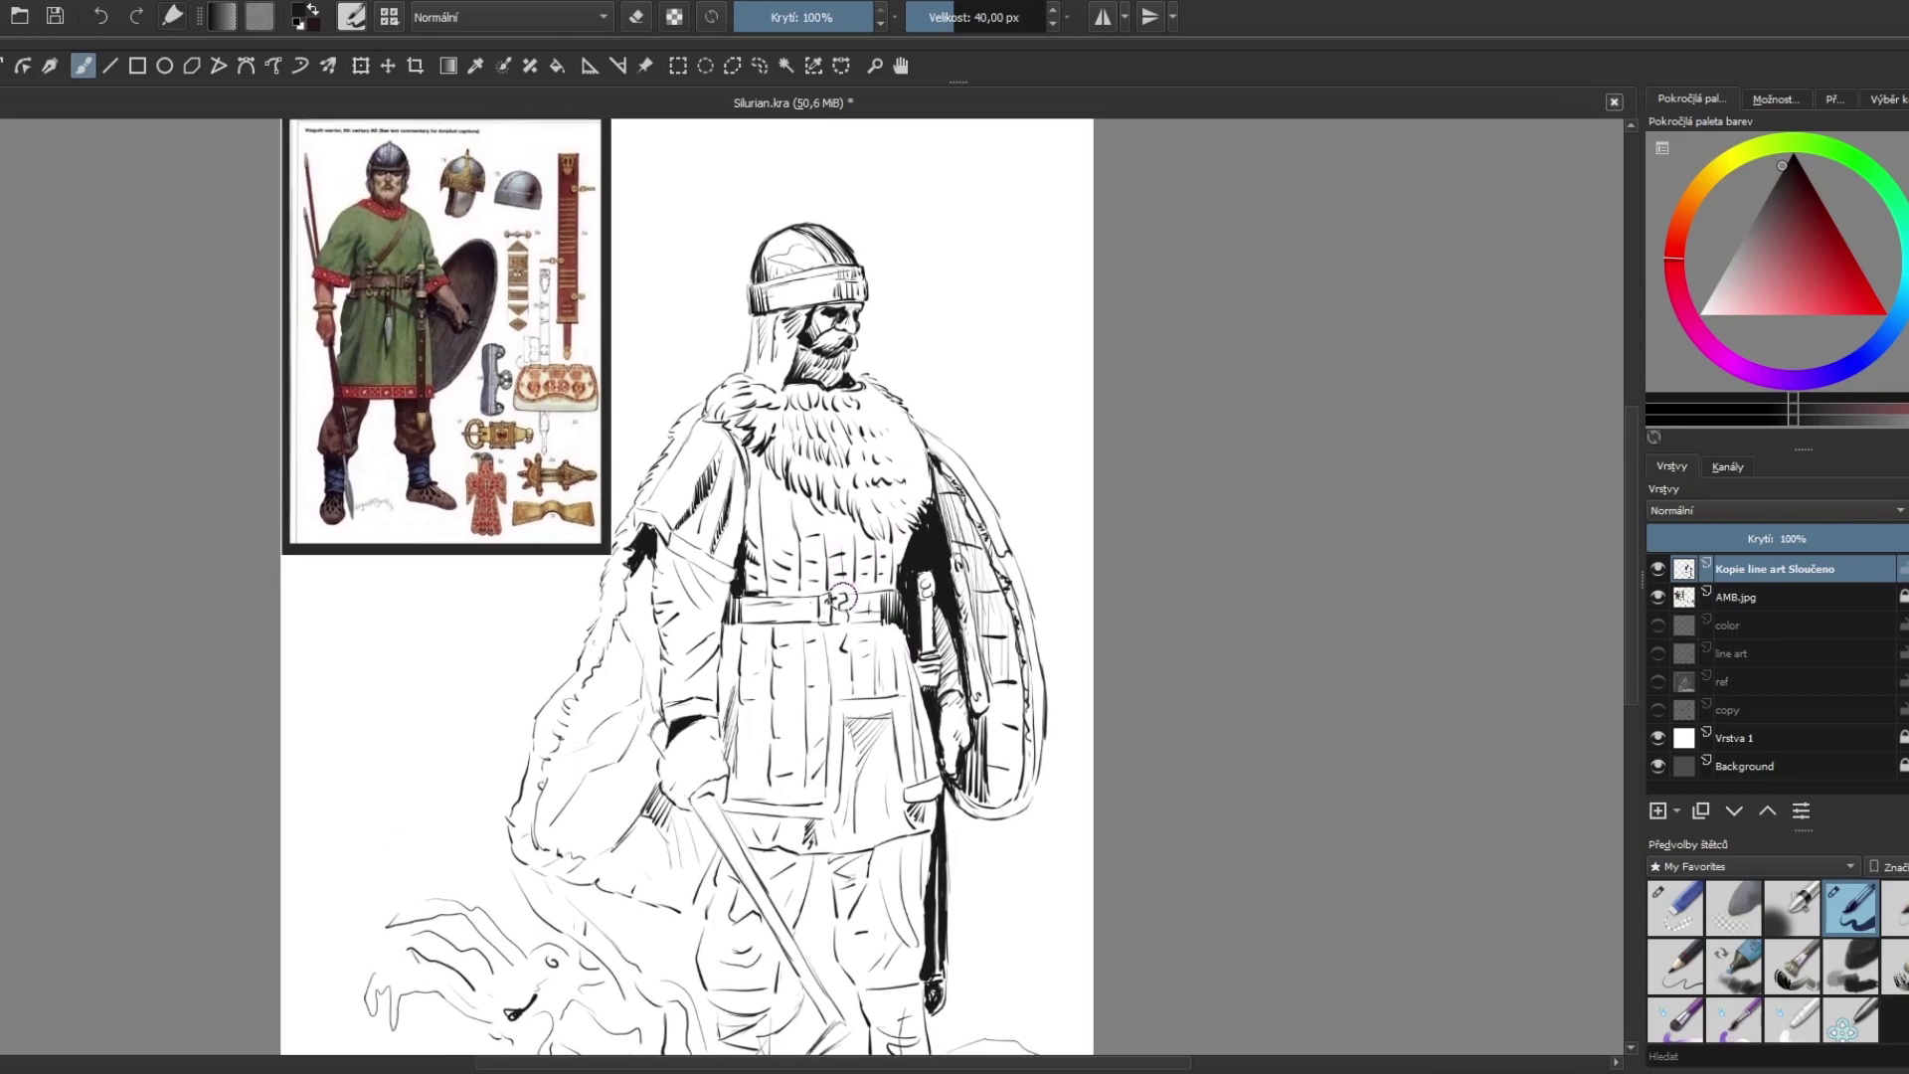
Step: Darken the belt buckle outline and deepen the shadow under the belt's left end
key(slash)
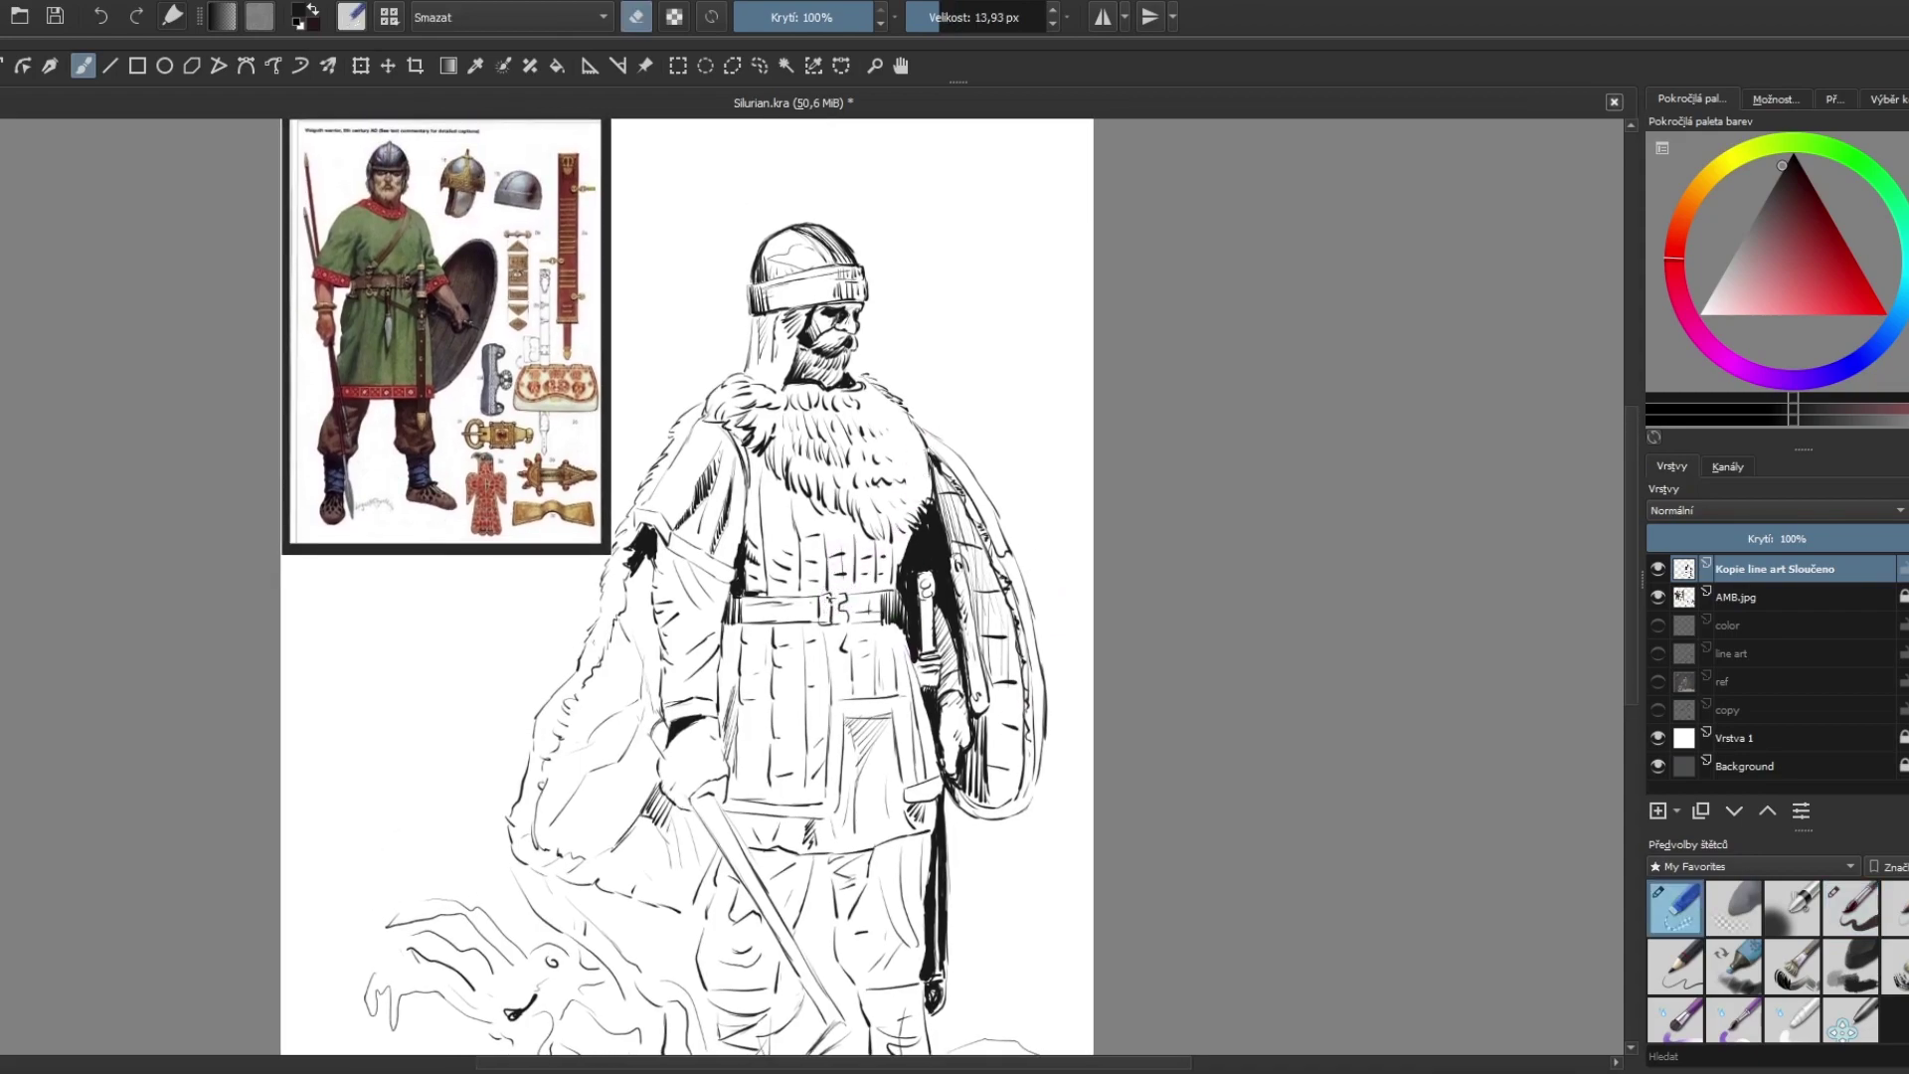
key(slash)
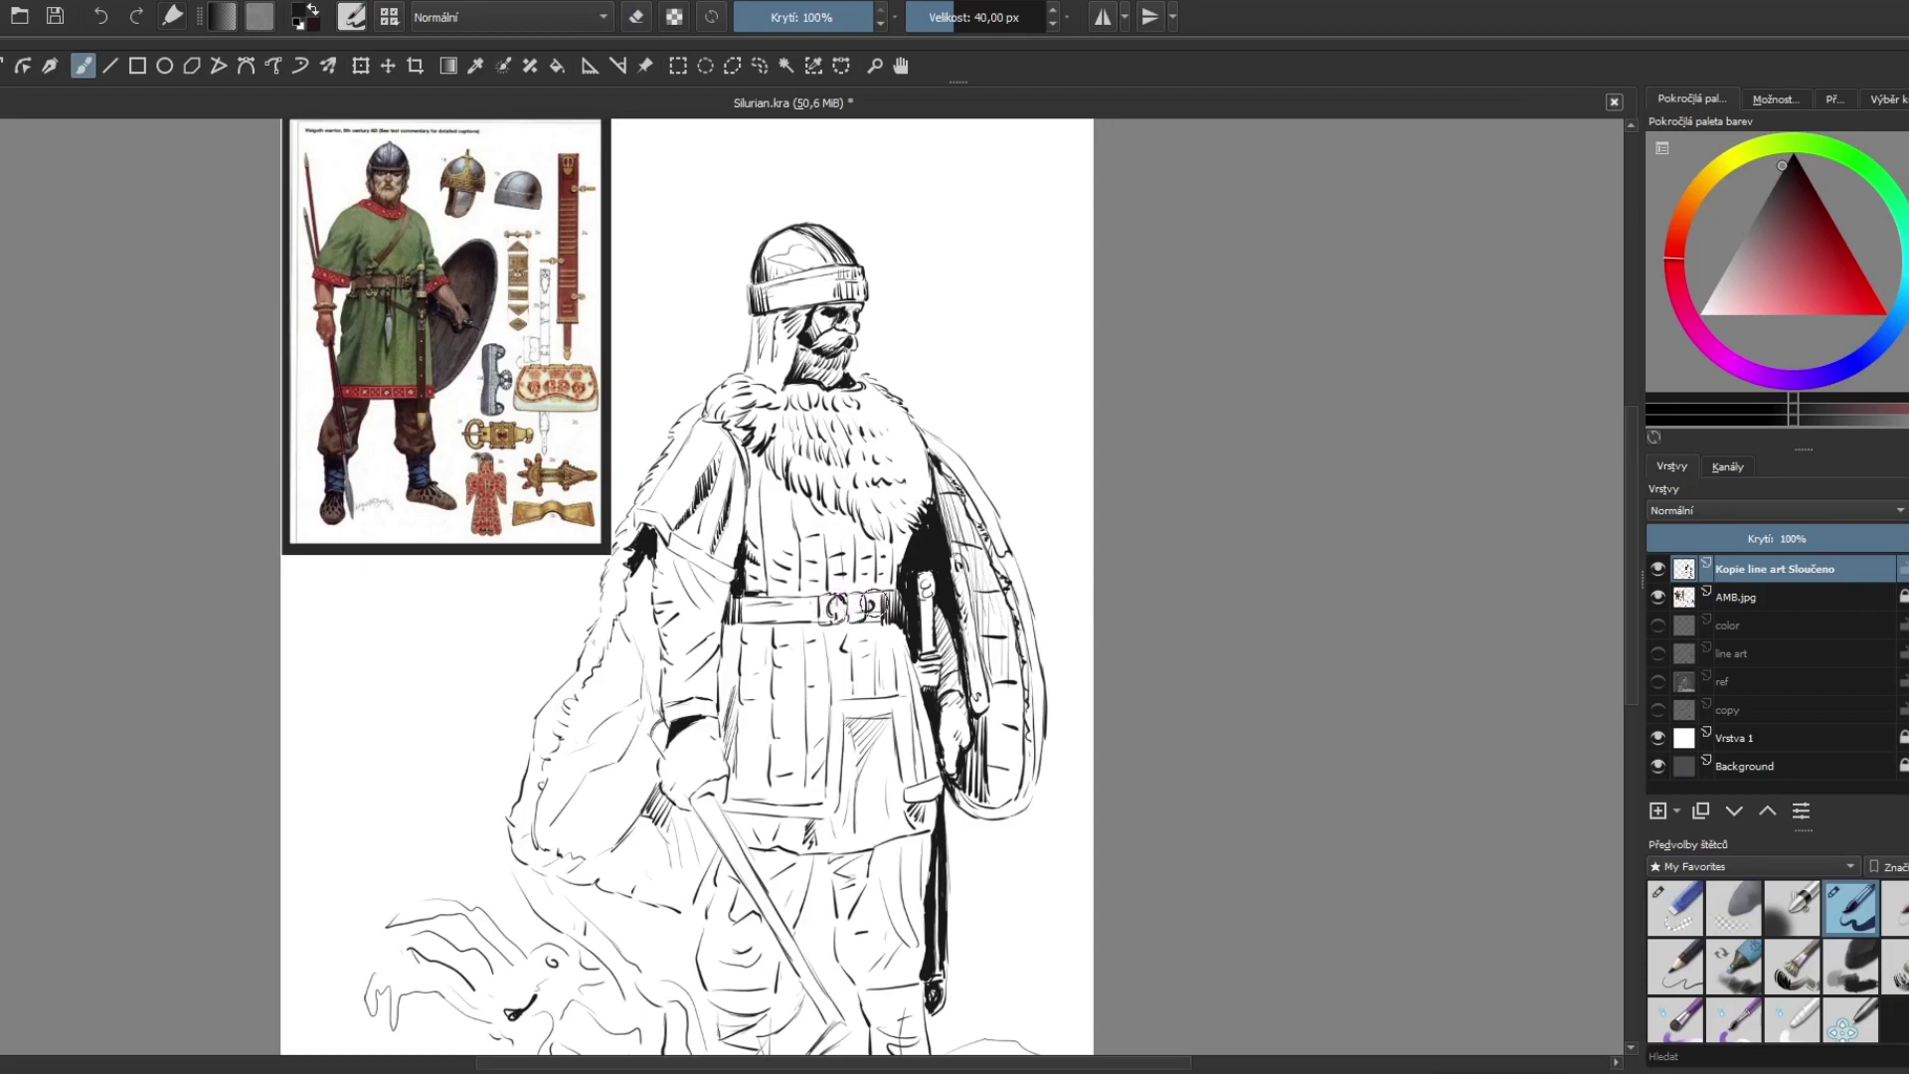
drag(840, 596, 833, 618)
drag(724, 621, 722, 741)
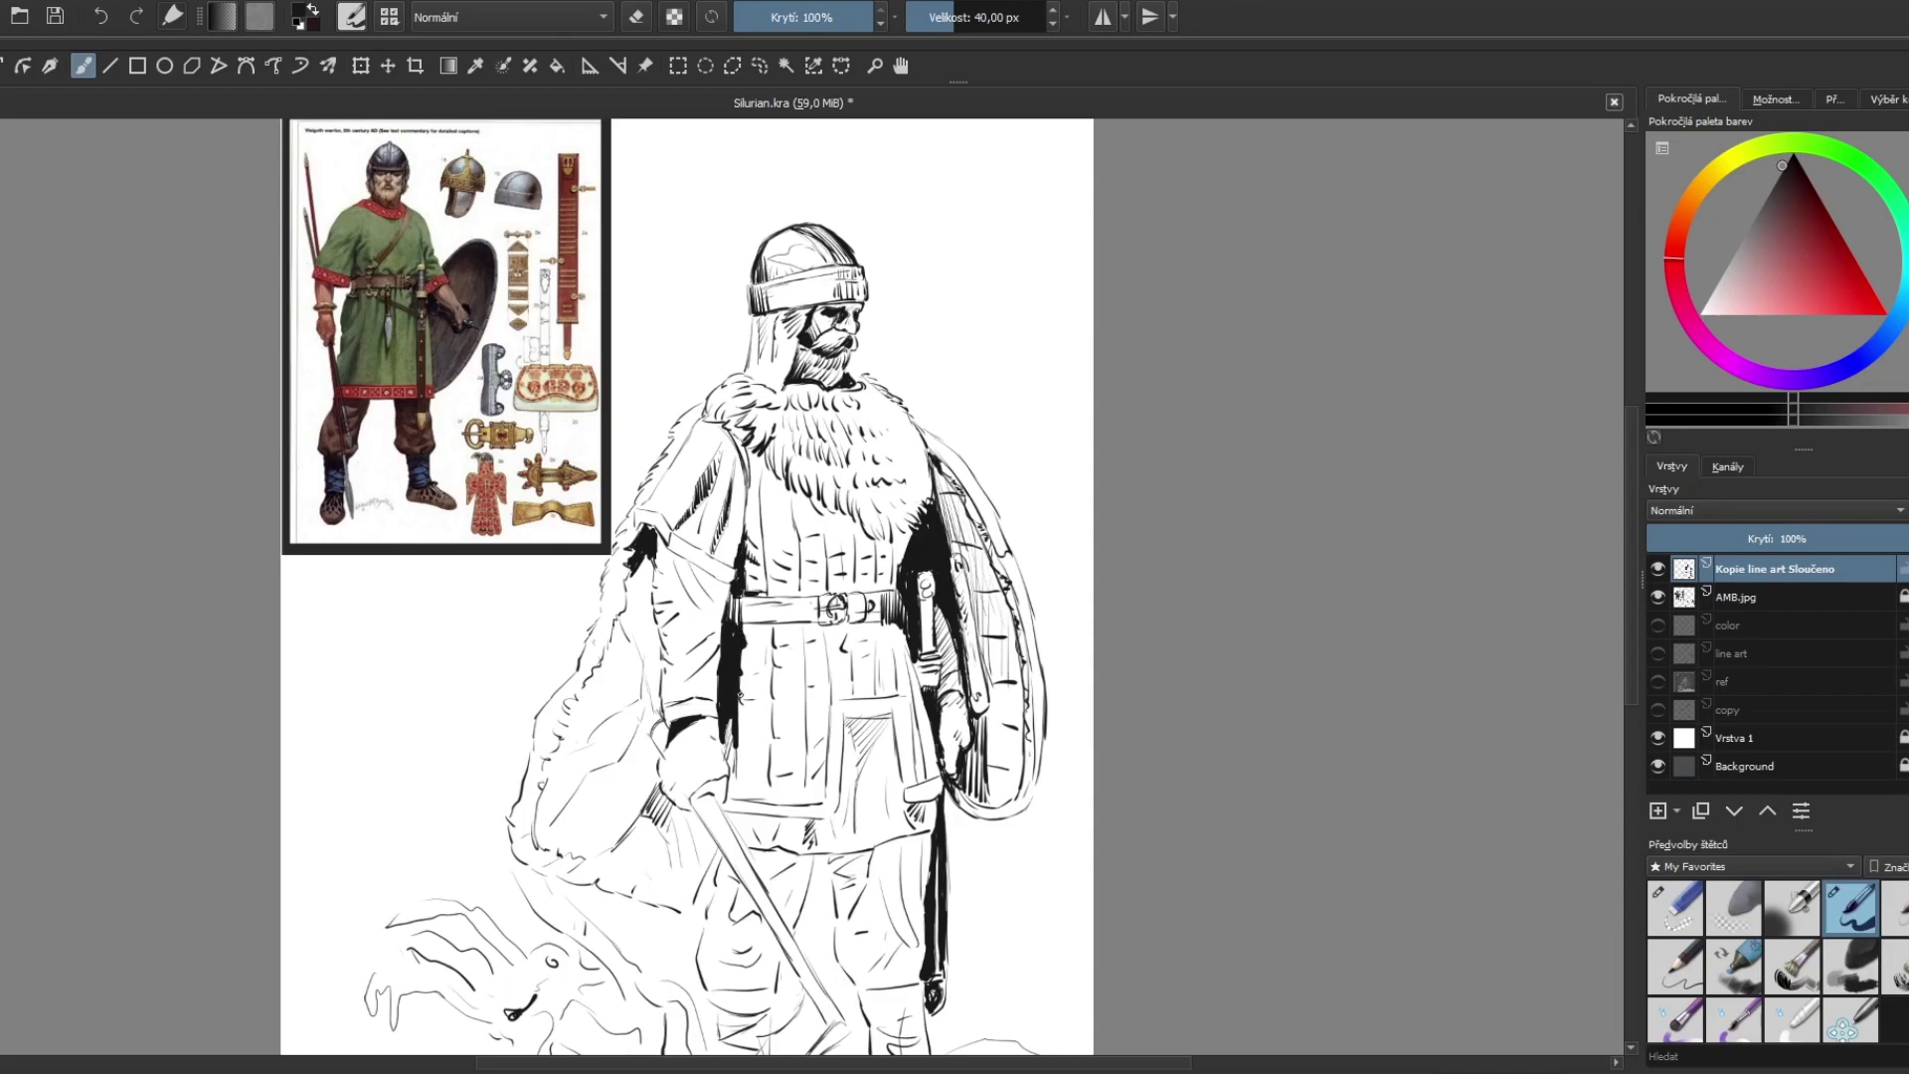
drag(728, 726, 722, 776)
drag(743, 696, 732, 763)
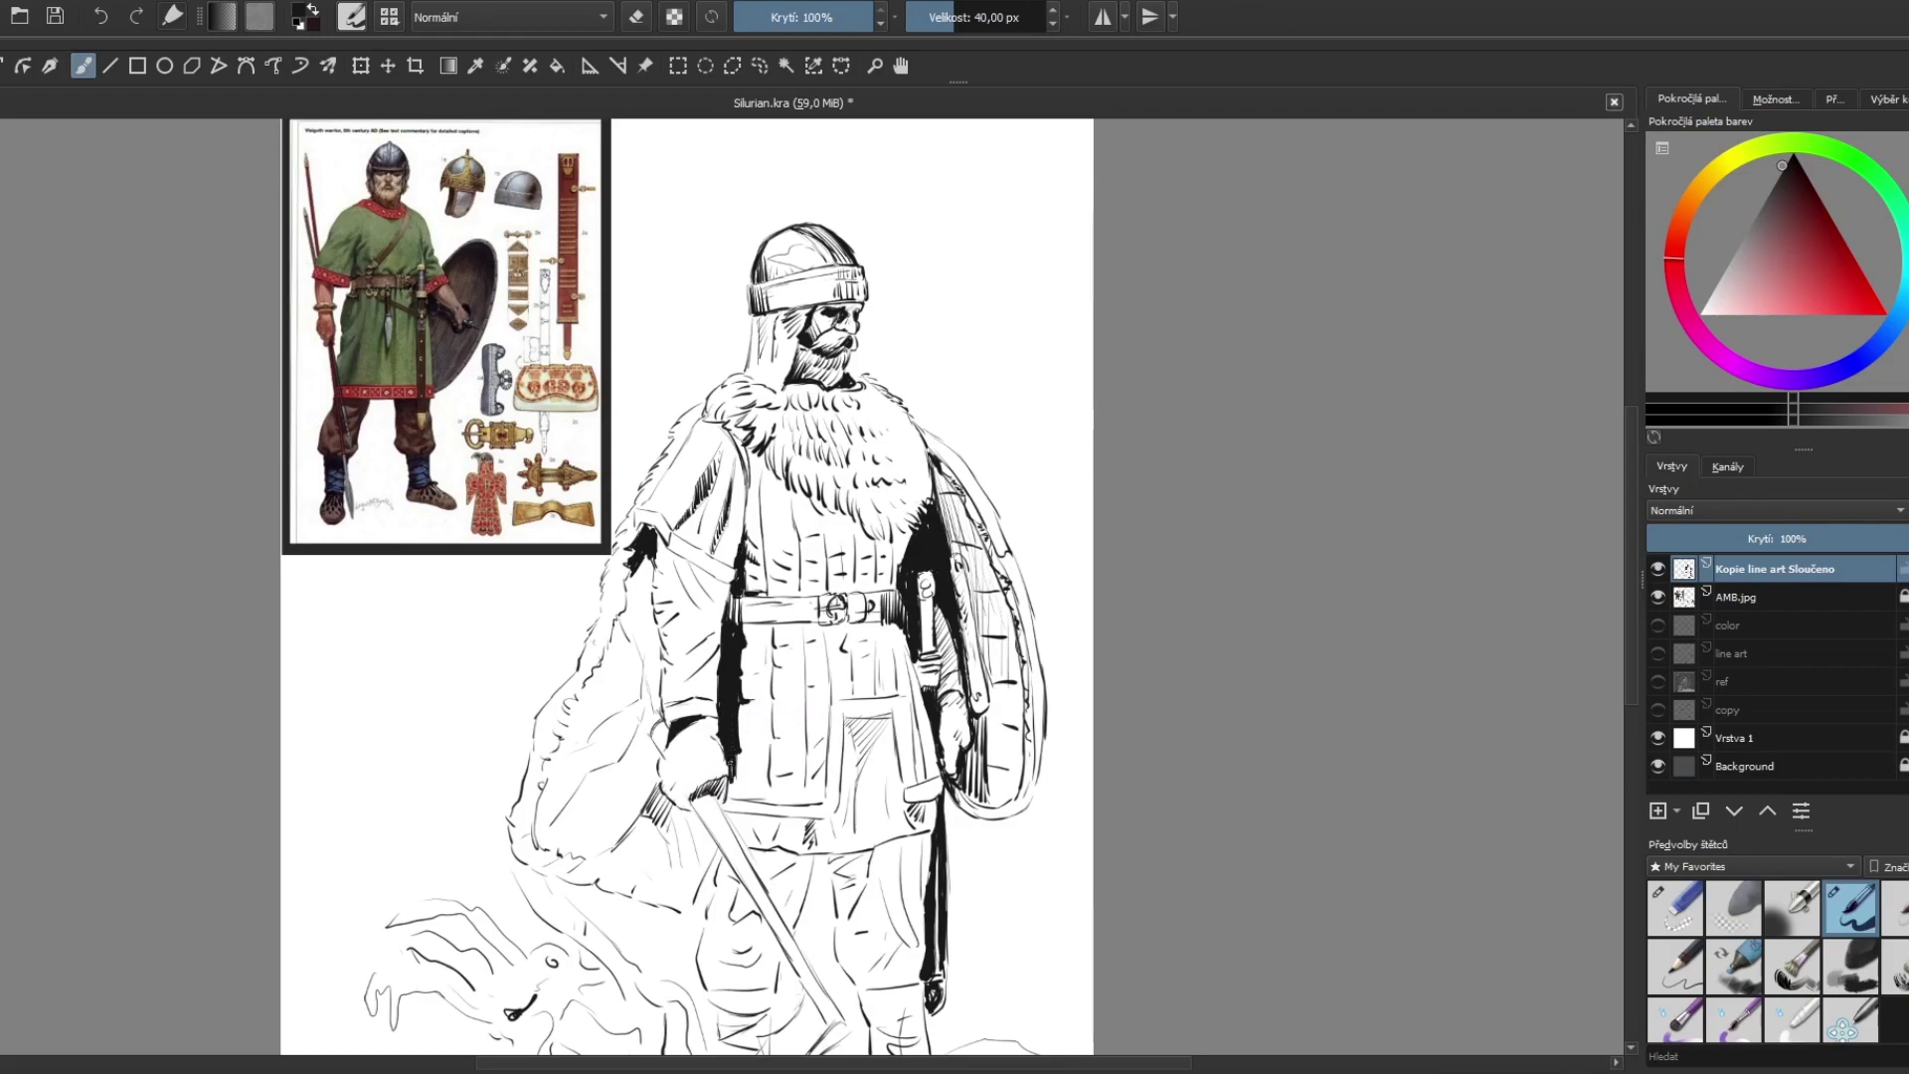
Step: Ink the pouch edge with hatching and tick marks, and hatch the belt's left part
mouse_move(846, 723)
mouse_down()
mouse_move(893, 717)
mouse_move(853, 753)
mouse_up()
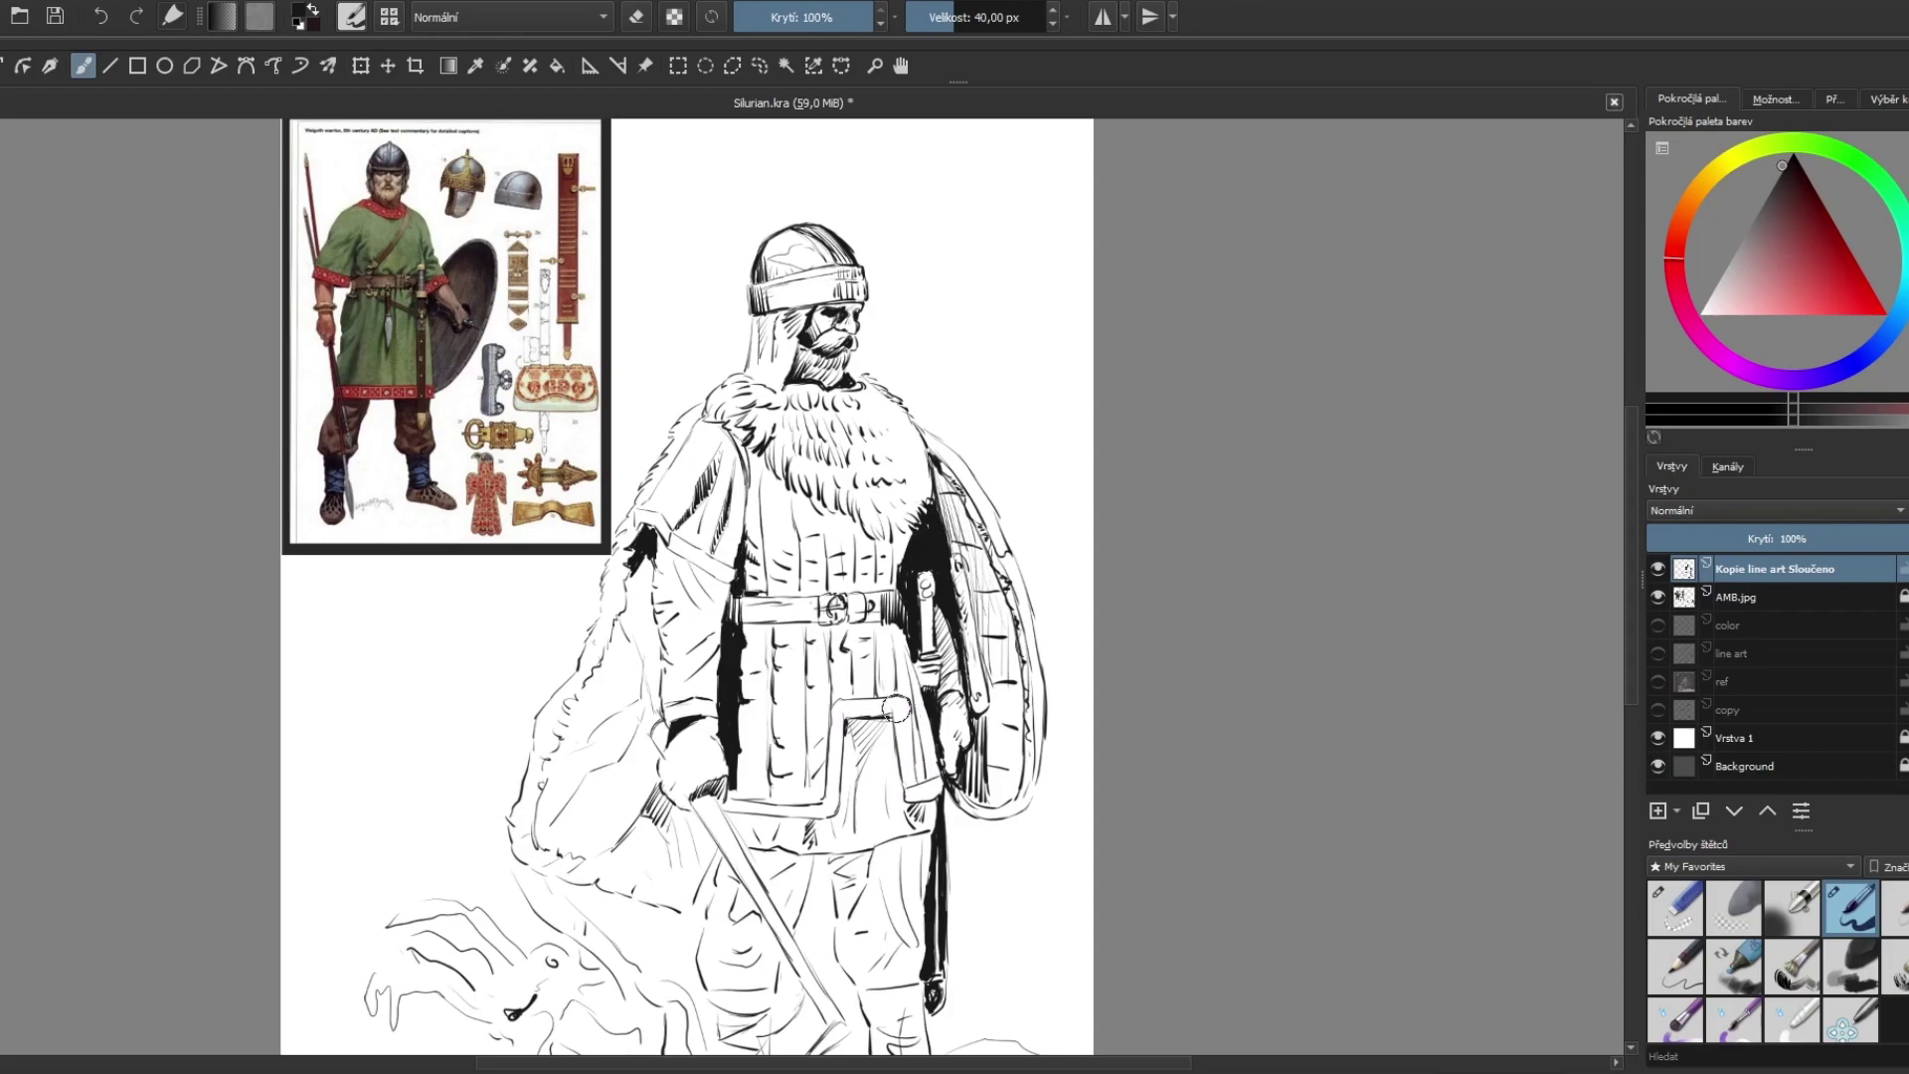
key(e)
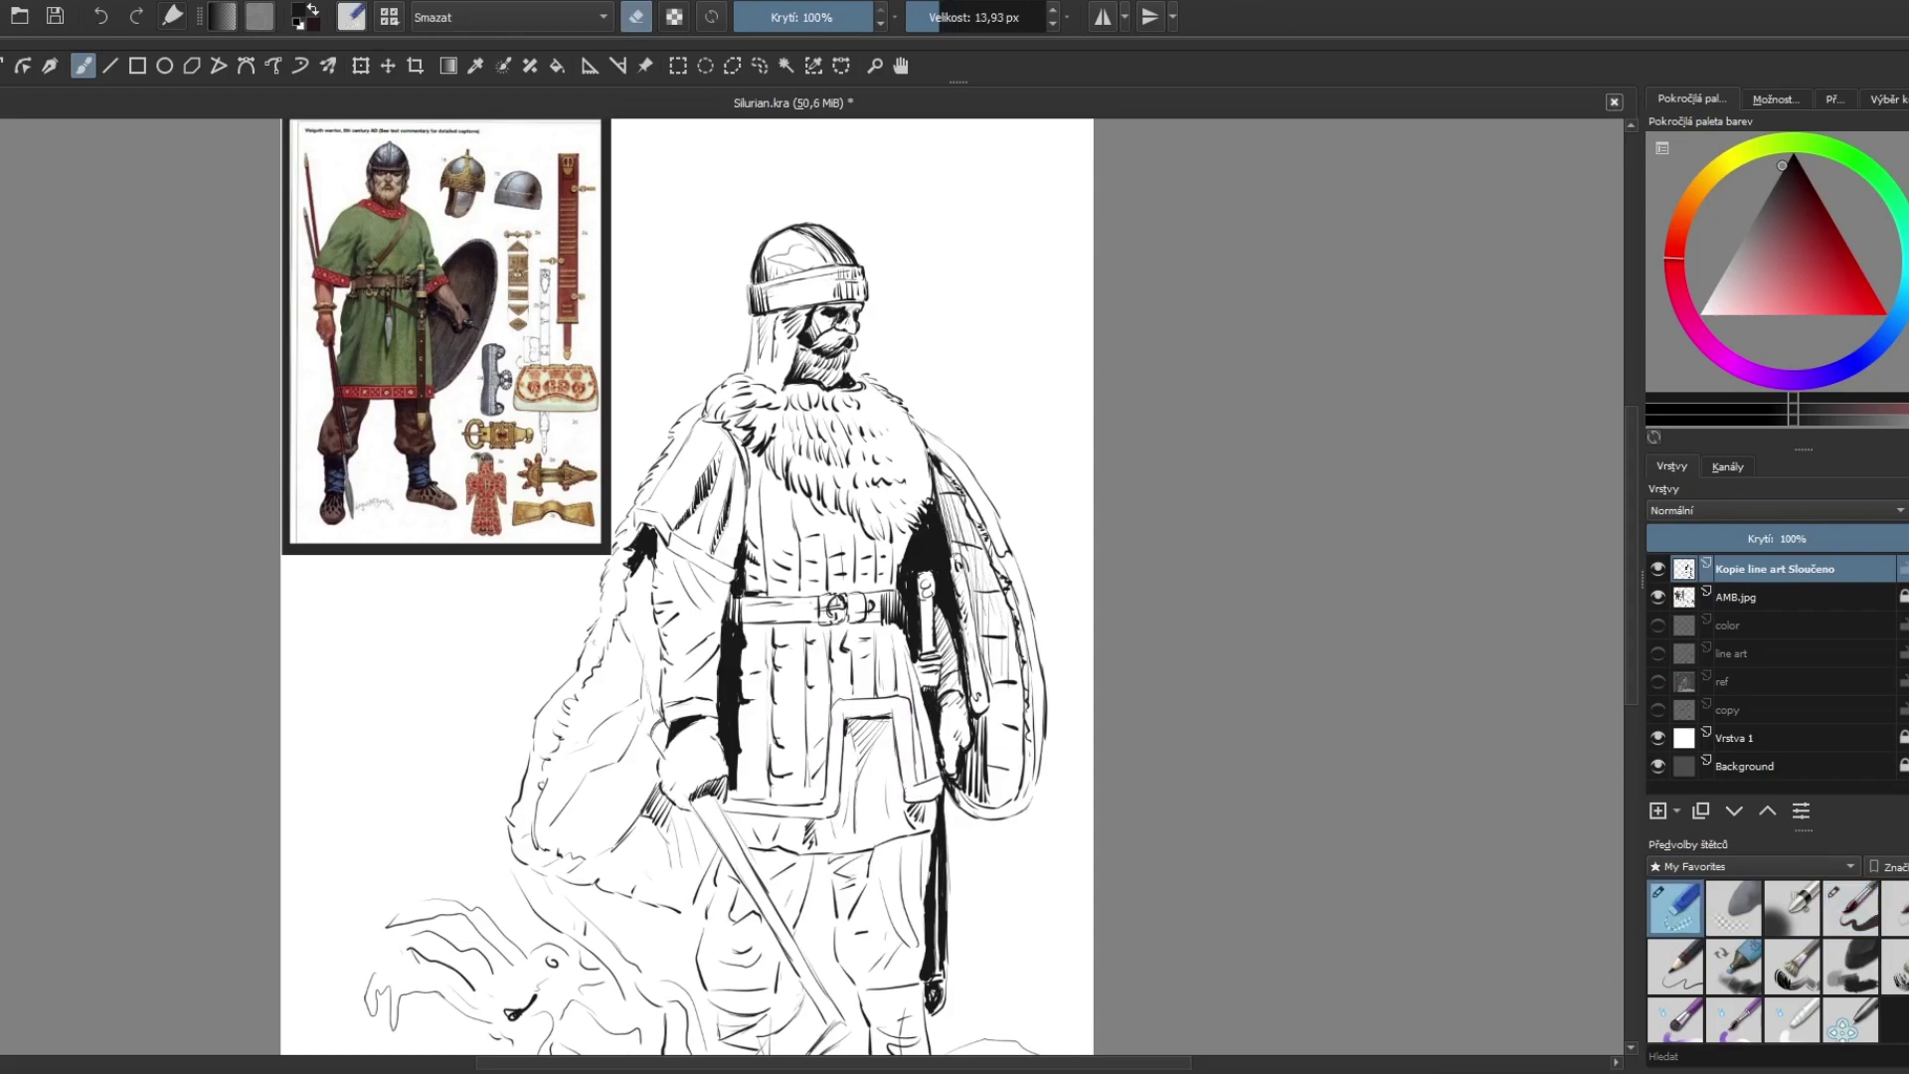
key(slash)
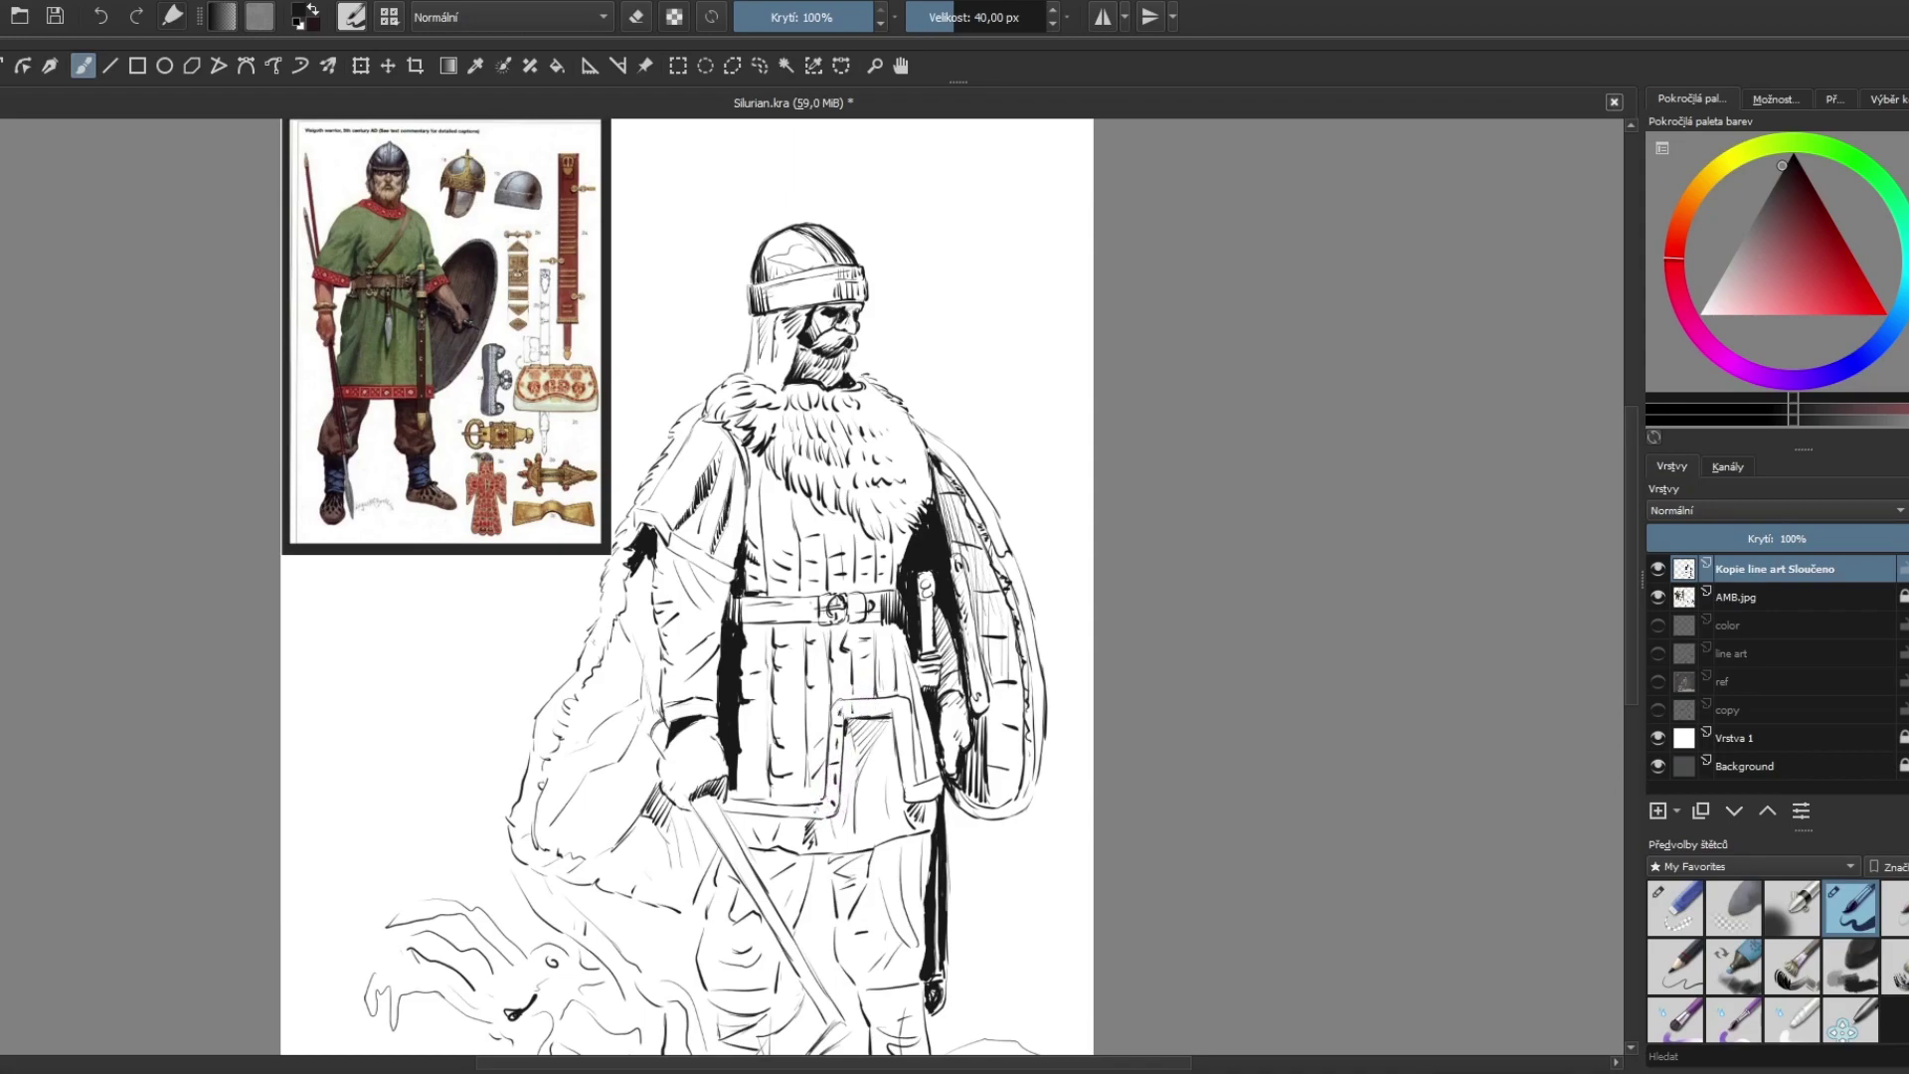
drag(861, 708, 881, 712)
drag(740, 600, 762, 625)
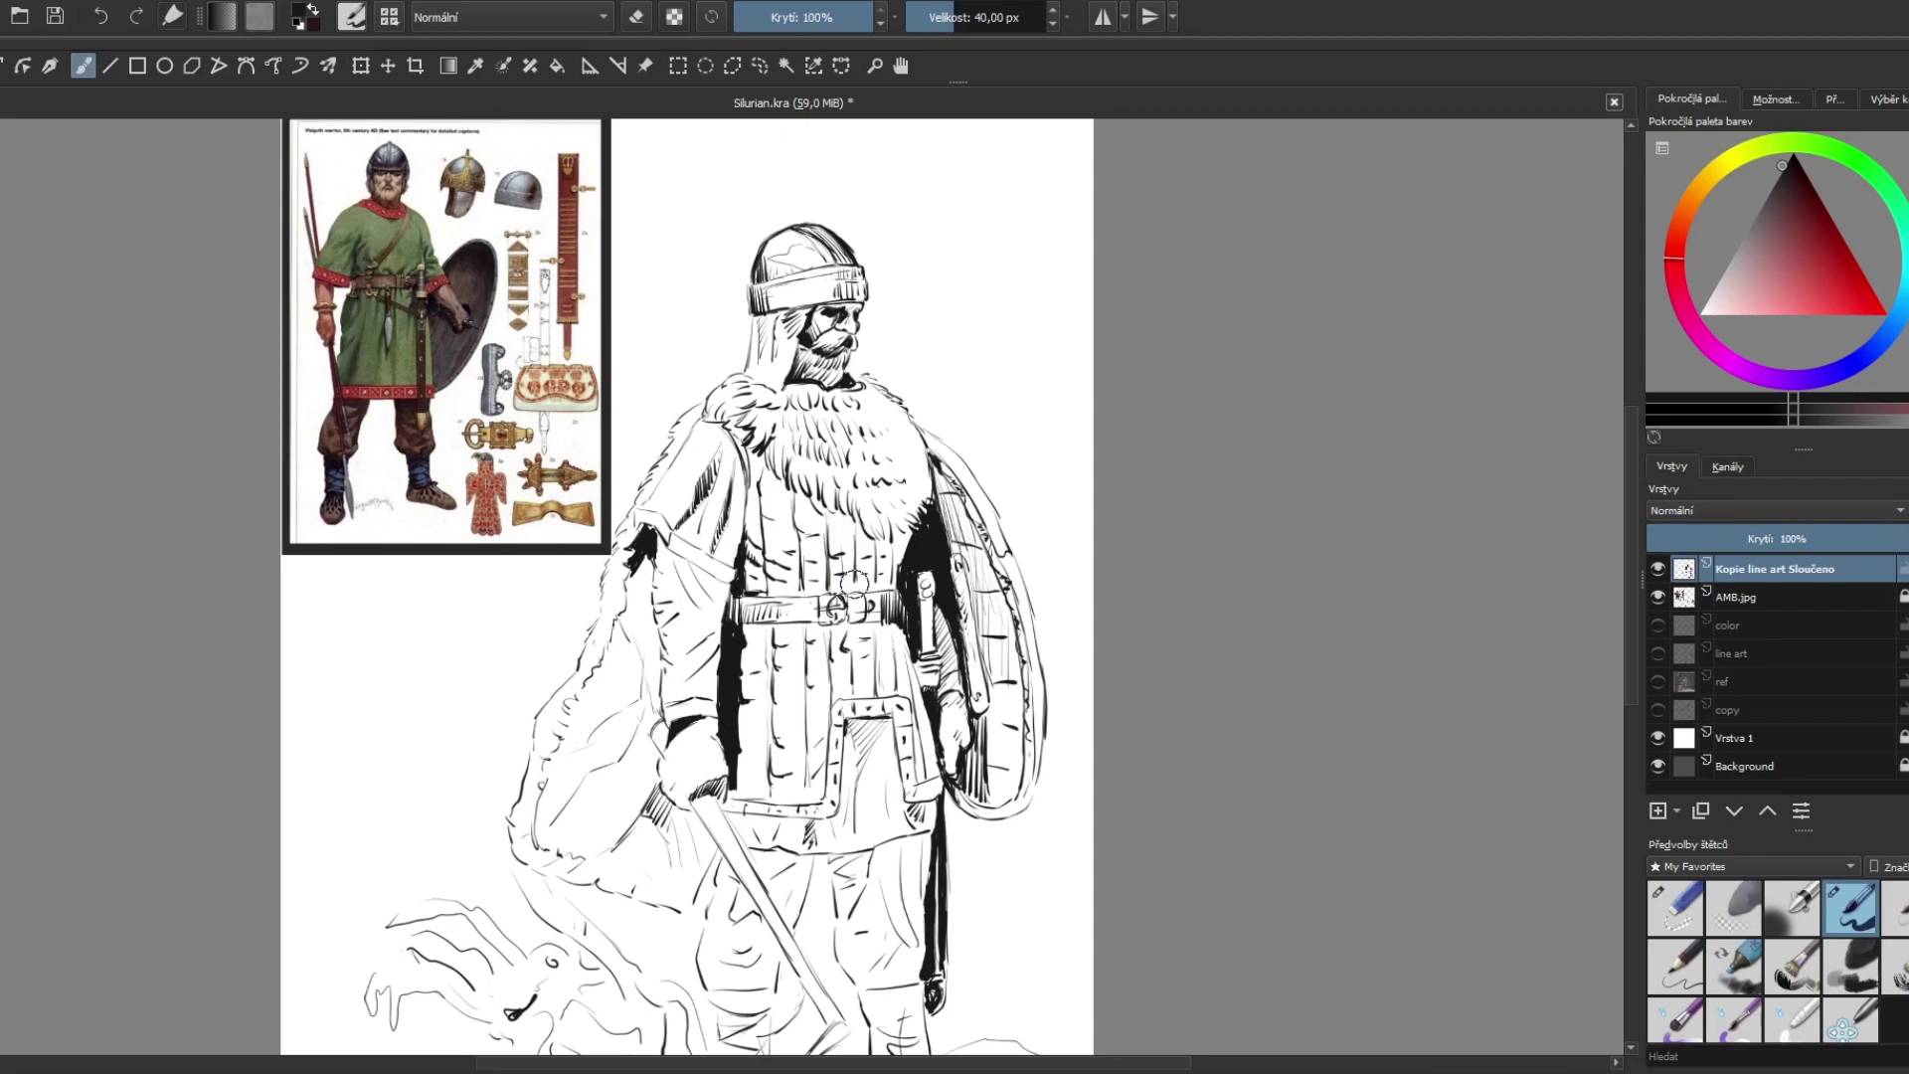
Step: Draw a chest fold line and hatch the chest above the belt
mouse_move(861, 594)
mouse_down()
mouse_move(871, 531)
mouse_move(882, 592)
mouse_up()
mouse_move(892, 527)
mouse_down()
mouse_move(894, 589)
mouse_move(909, 571)
mouse_up()
key(e)
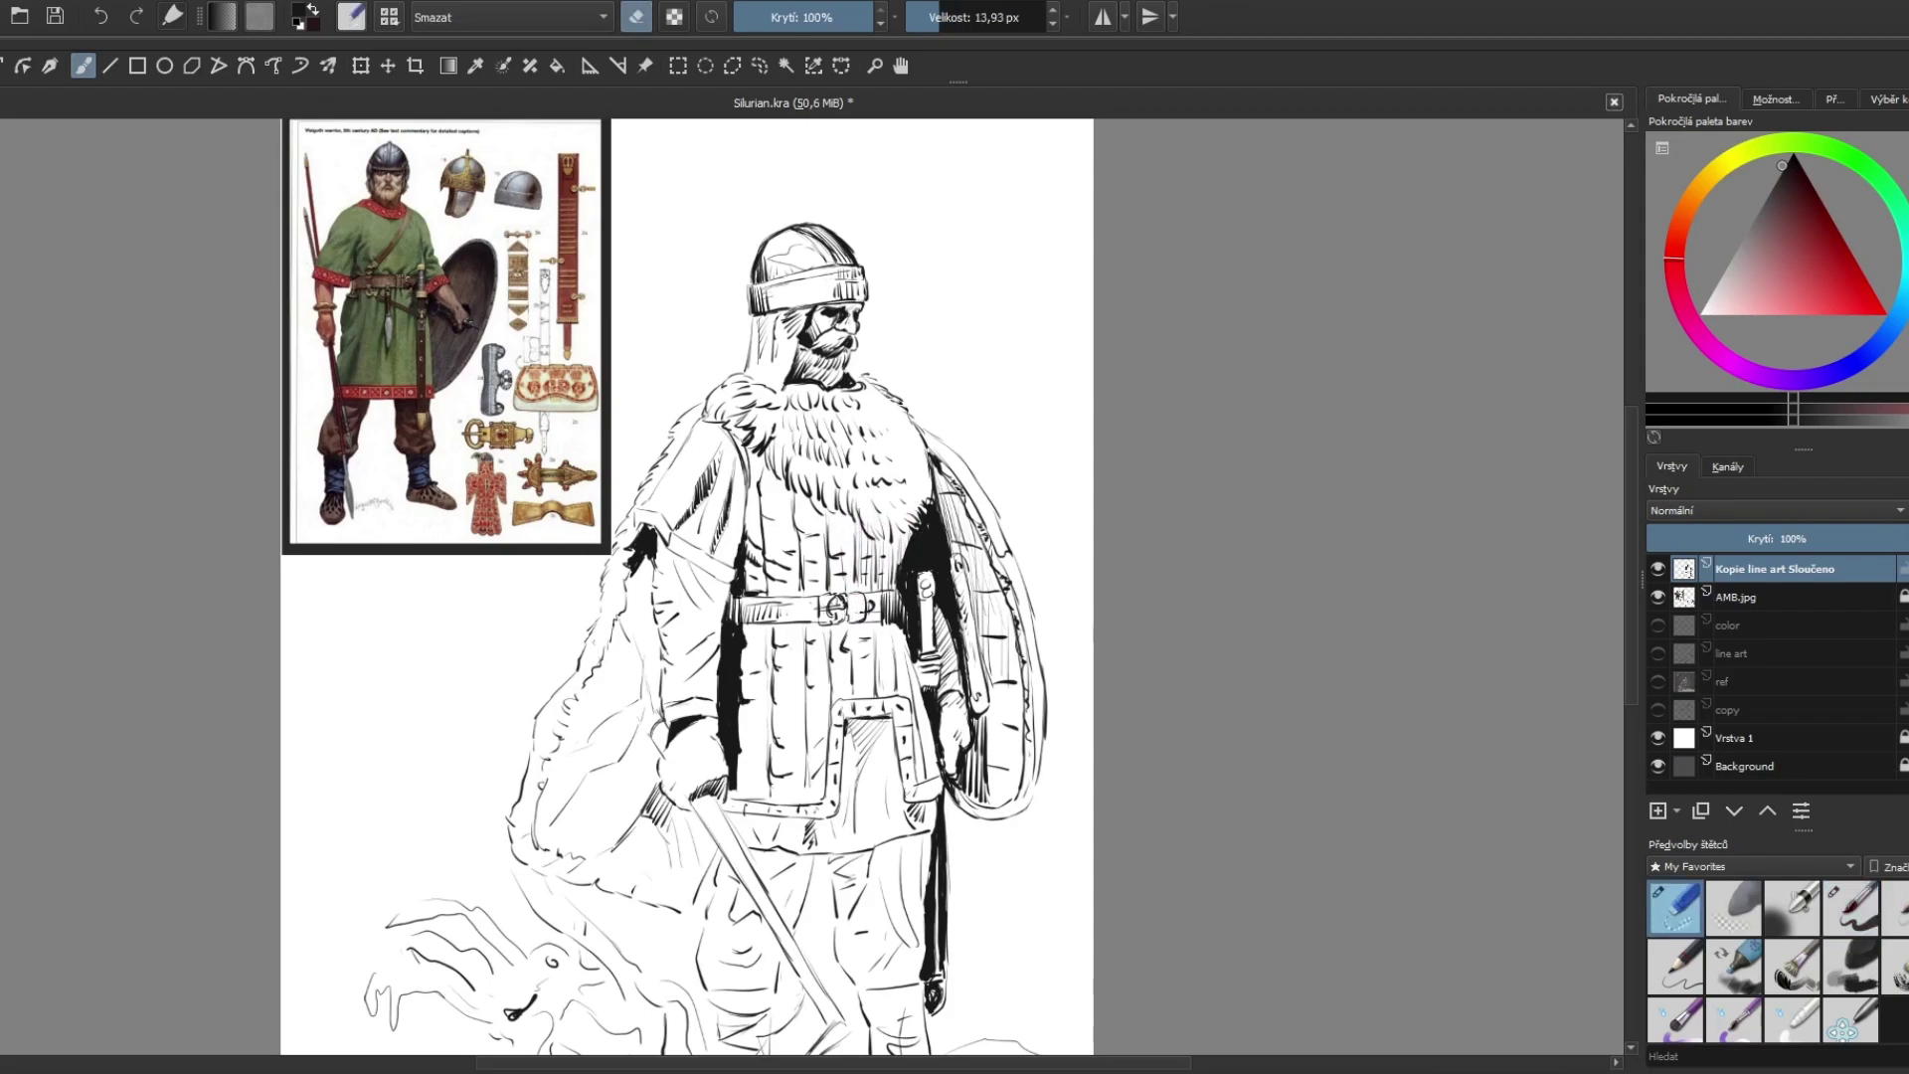
key(e)
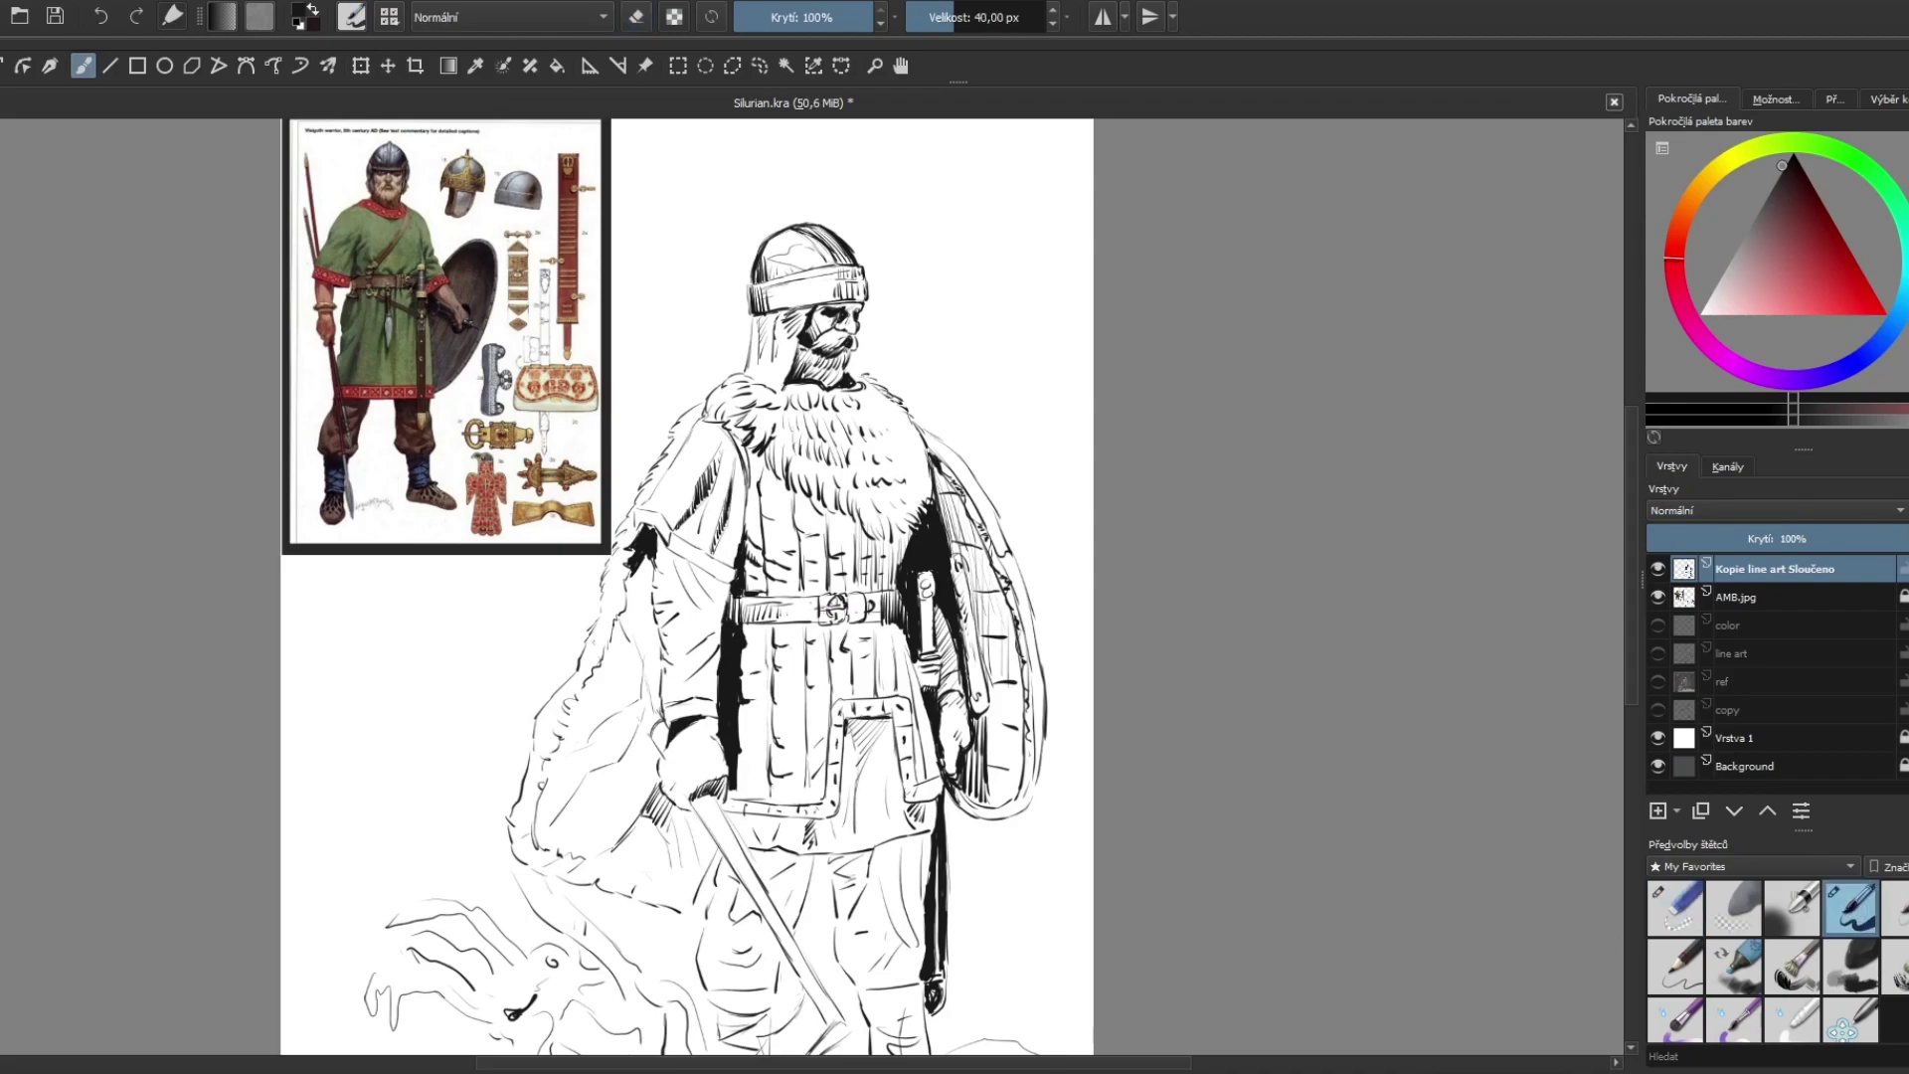
Step: Fill a solid black cloak shadow and ink lines up the left sleeve and arm
mouse_move(575, 788)
mouse_down()
mouse_move(552, 831)
mouse_move(596, 795)
mouse_move(644, 686)
mouse_up()
mouse_move(623, 614)
mouse_down()
mouse_move(661, 695)
mouse_move(629, 596)
mouse_up()
drag(660, 668, 618, 553)
drag(654, 616, 631, 539)
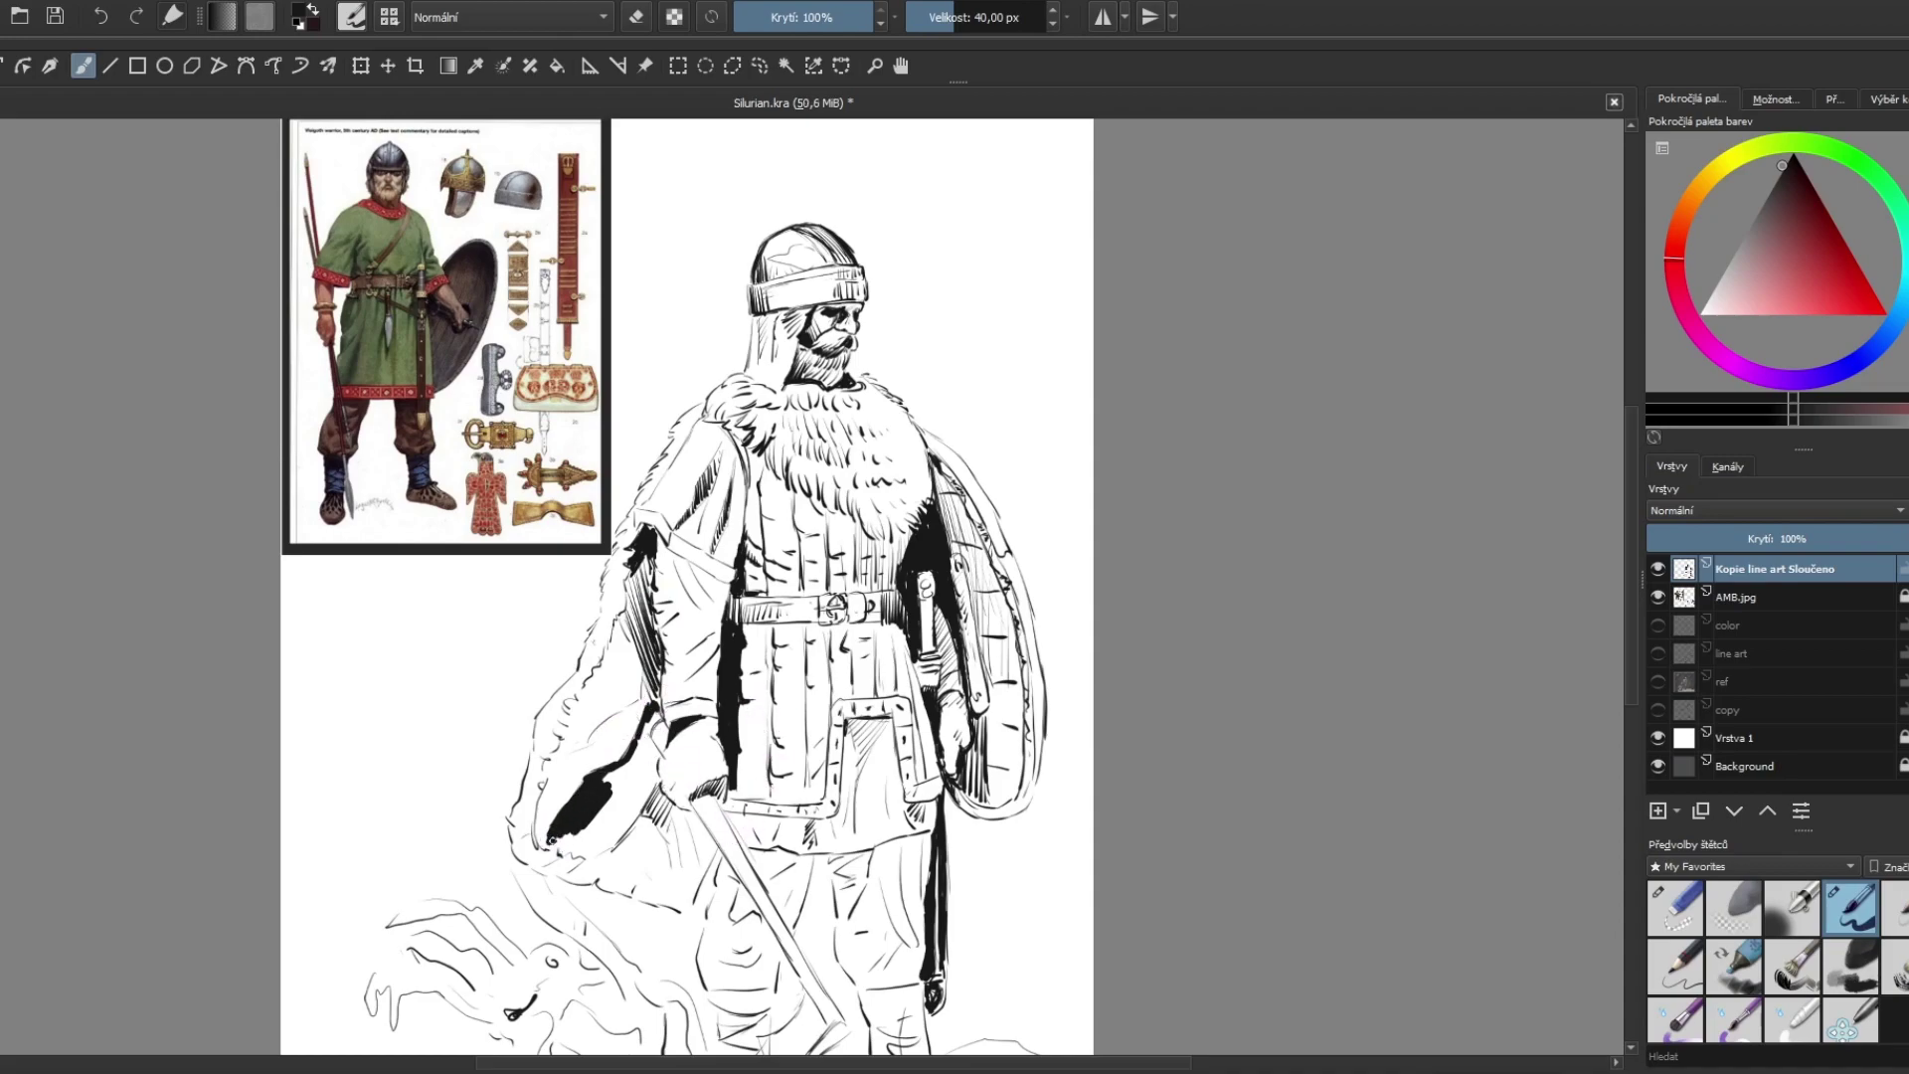
mouse_move(582, 819)
mouse_down()
mouse_move(581, 855)
mouse_move(631, 820)
mouse_move(596, 805)
mouse_move(635, 749)
mouse_move(656, 766)
mouse_move(636, 815)
mouse_move(612, 786)
mouse_move(648, 762)
mouse_move(648, 806)
mouse_move(546, 859)
mouse_move(542, 885)
mouse_move(618, 827)
mouse_up()
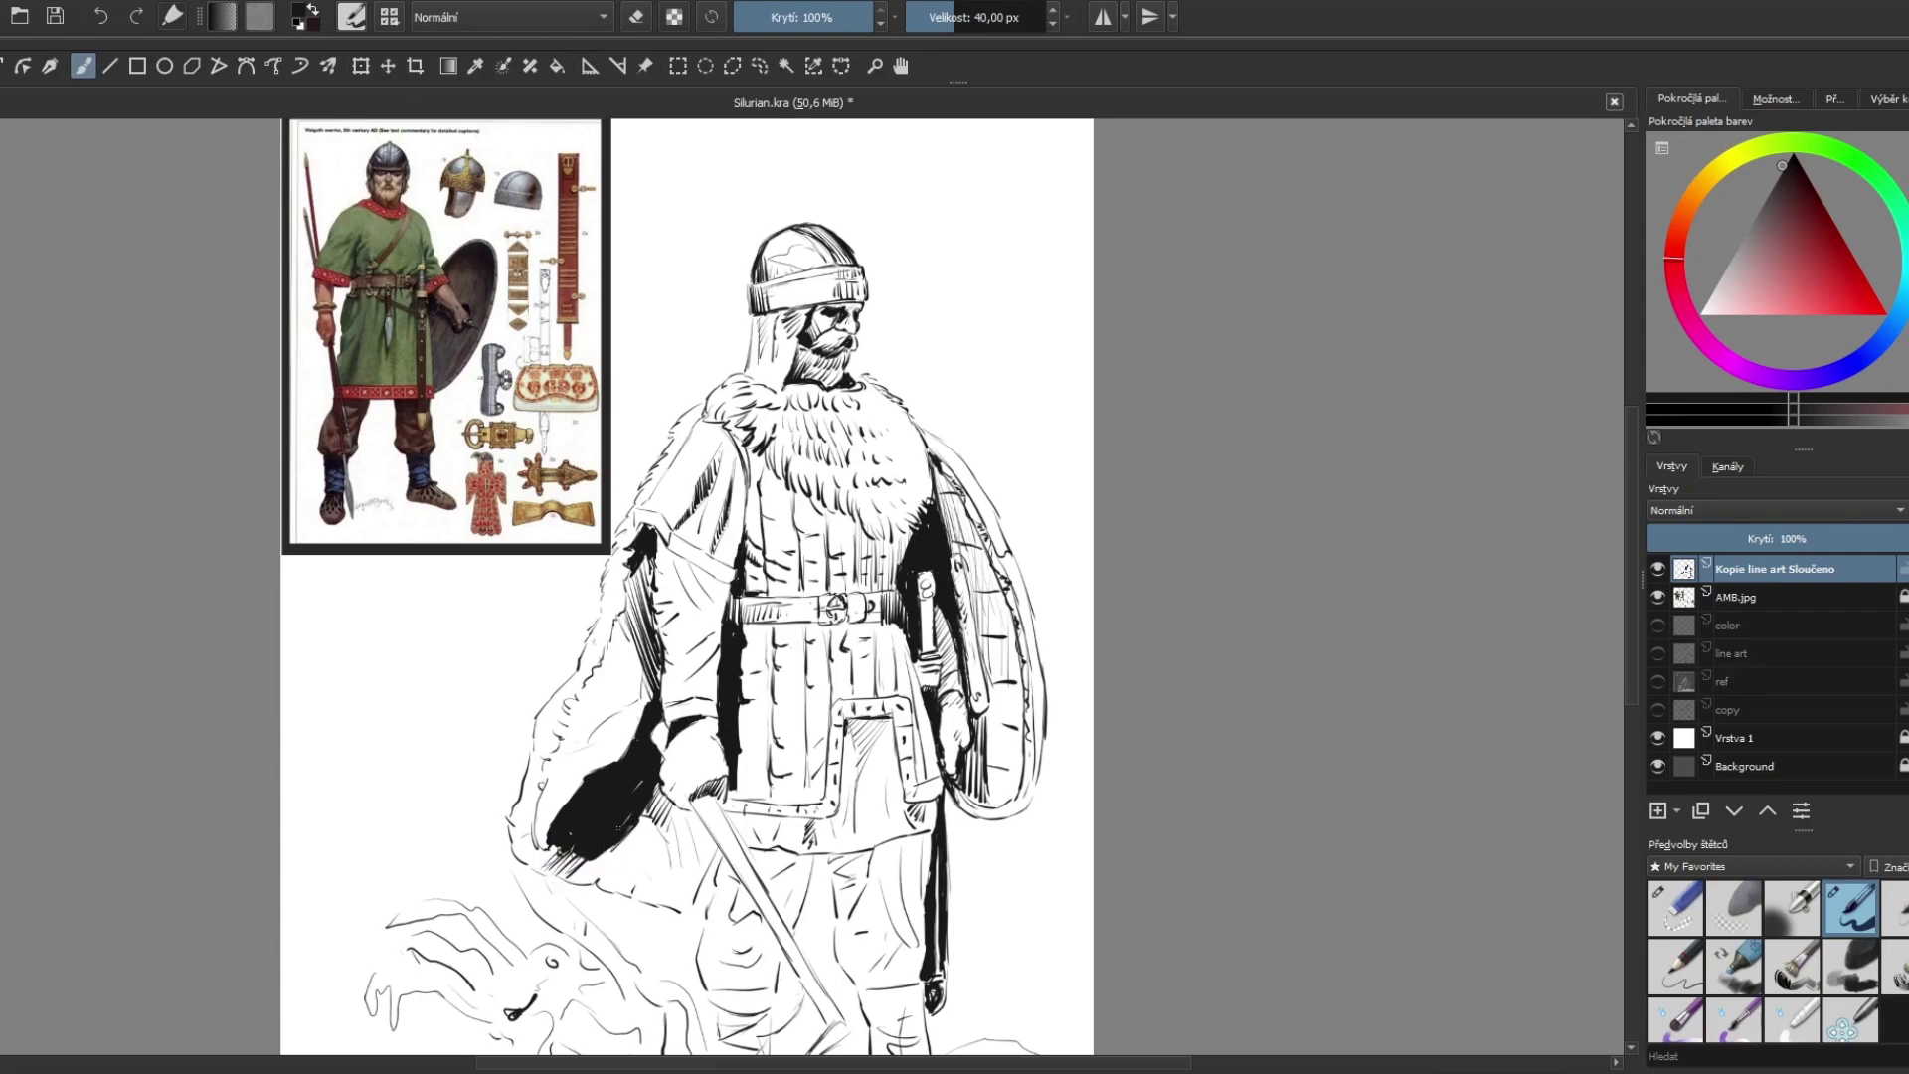
drag(647, 613, 660, 681)
drag(628, 589, 622, 627)
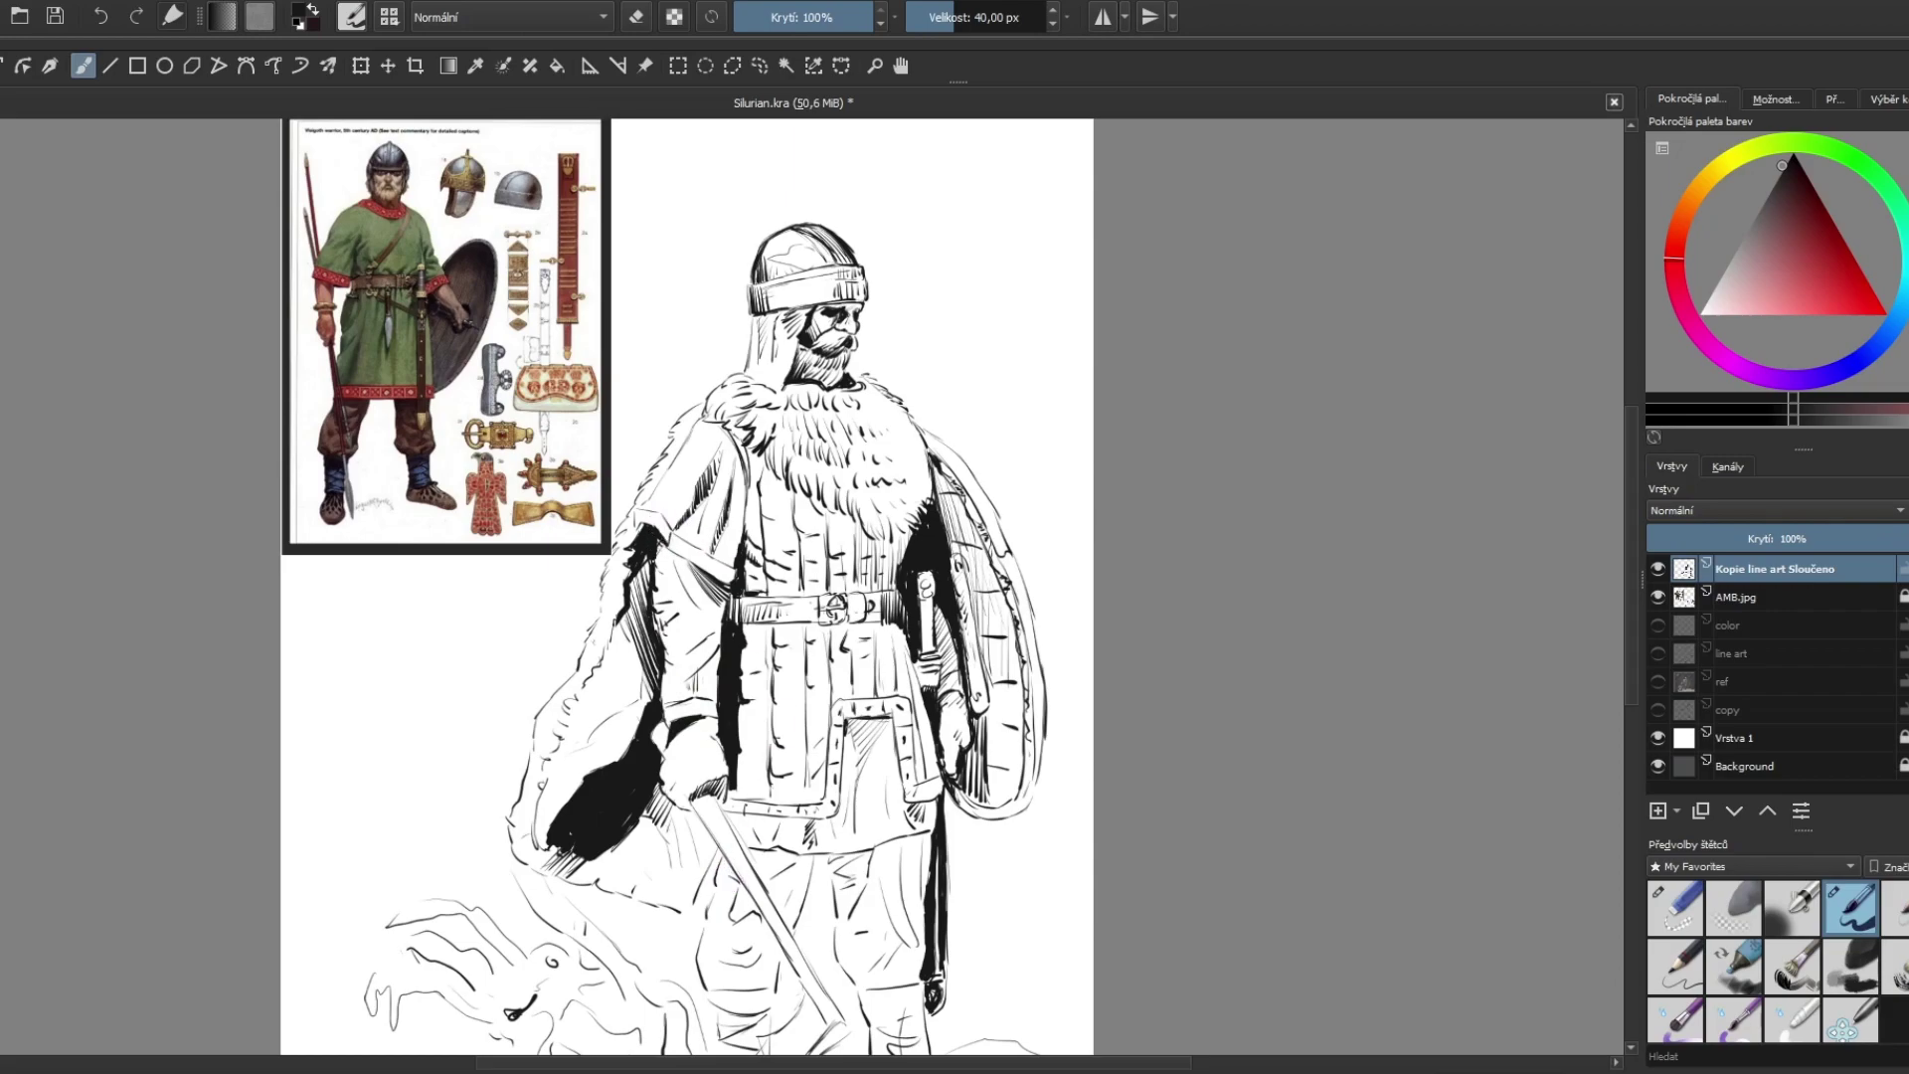
Step: Add fur strokes on the left shoulder and strokes along the shield's inner edge
drag(735, 423, 759, 537)
drag(986, 666, 1002, 785)
drag(994, 701, 1014, 787)
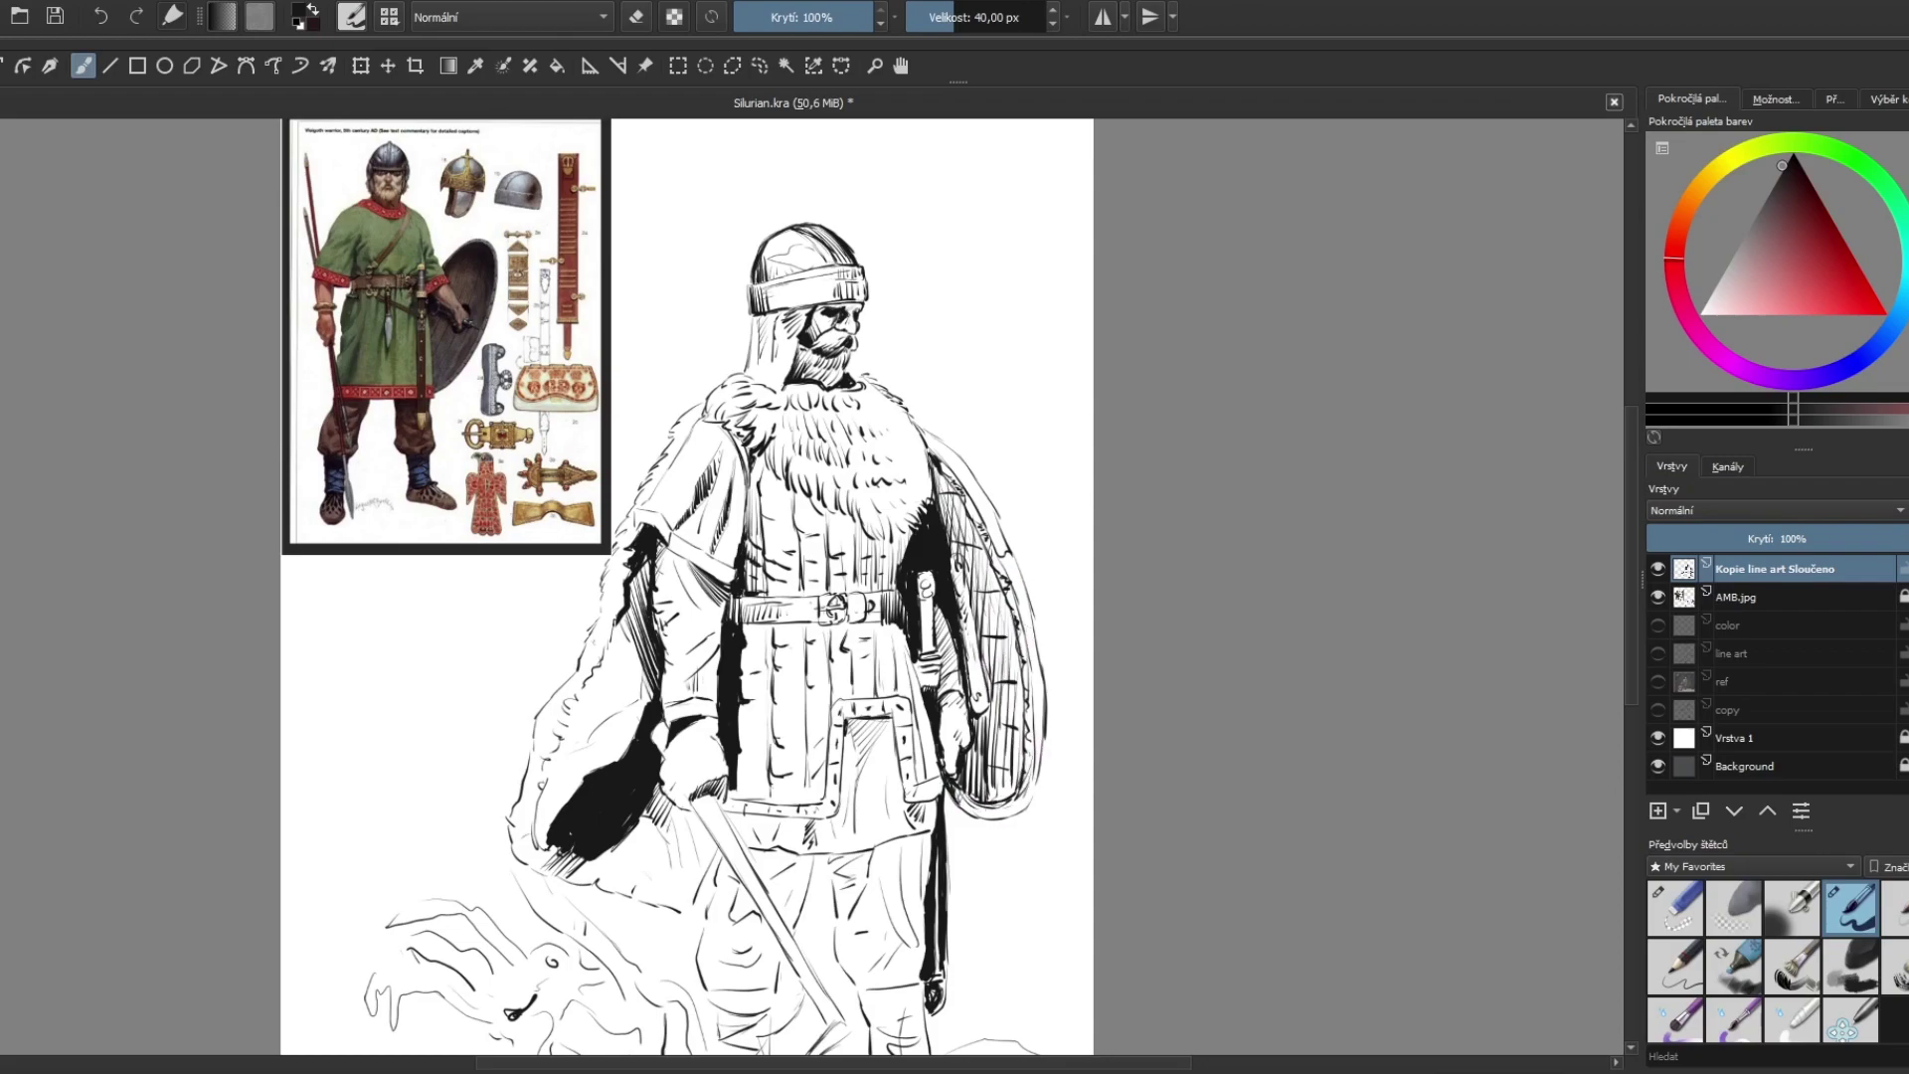
key(e)
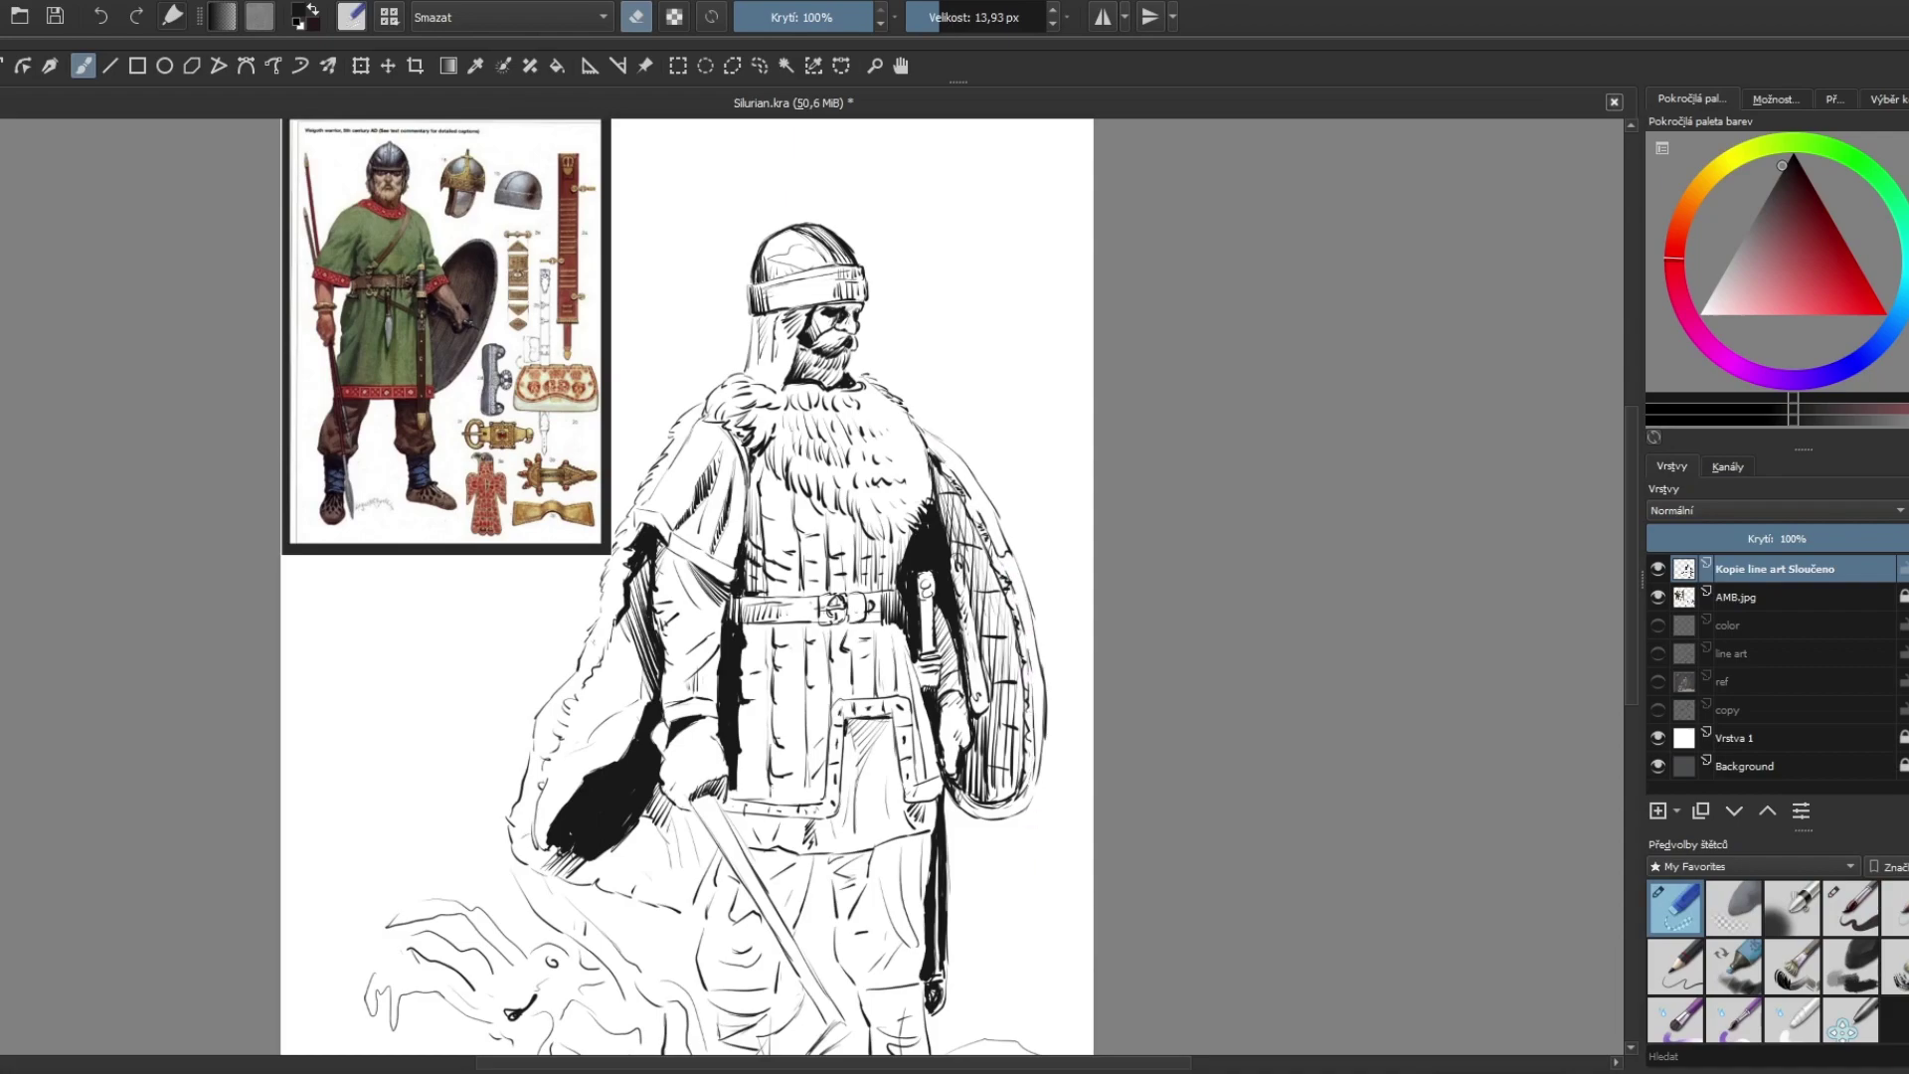
key(e)
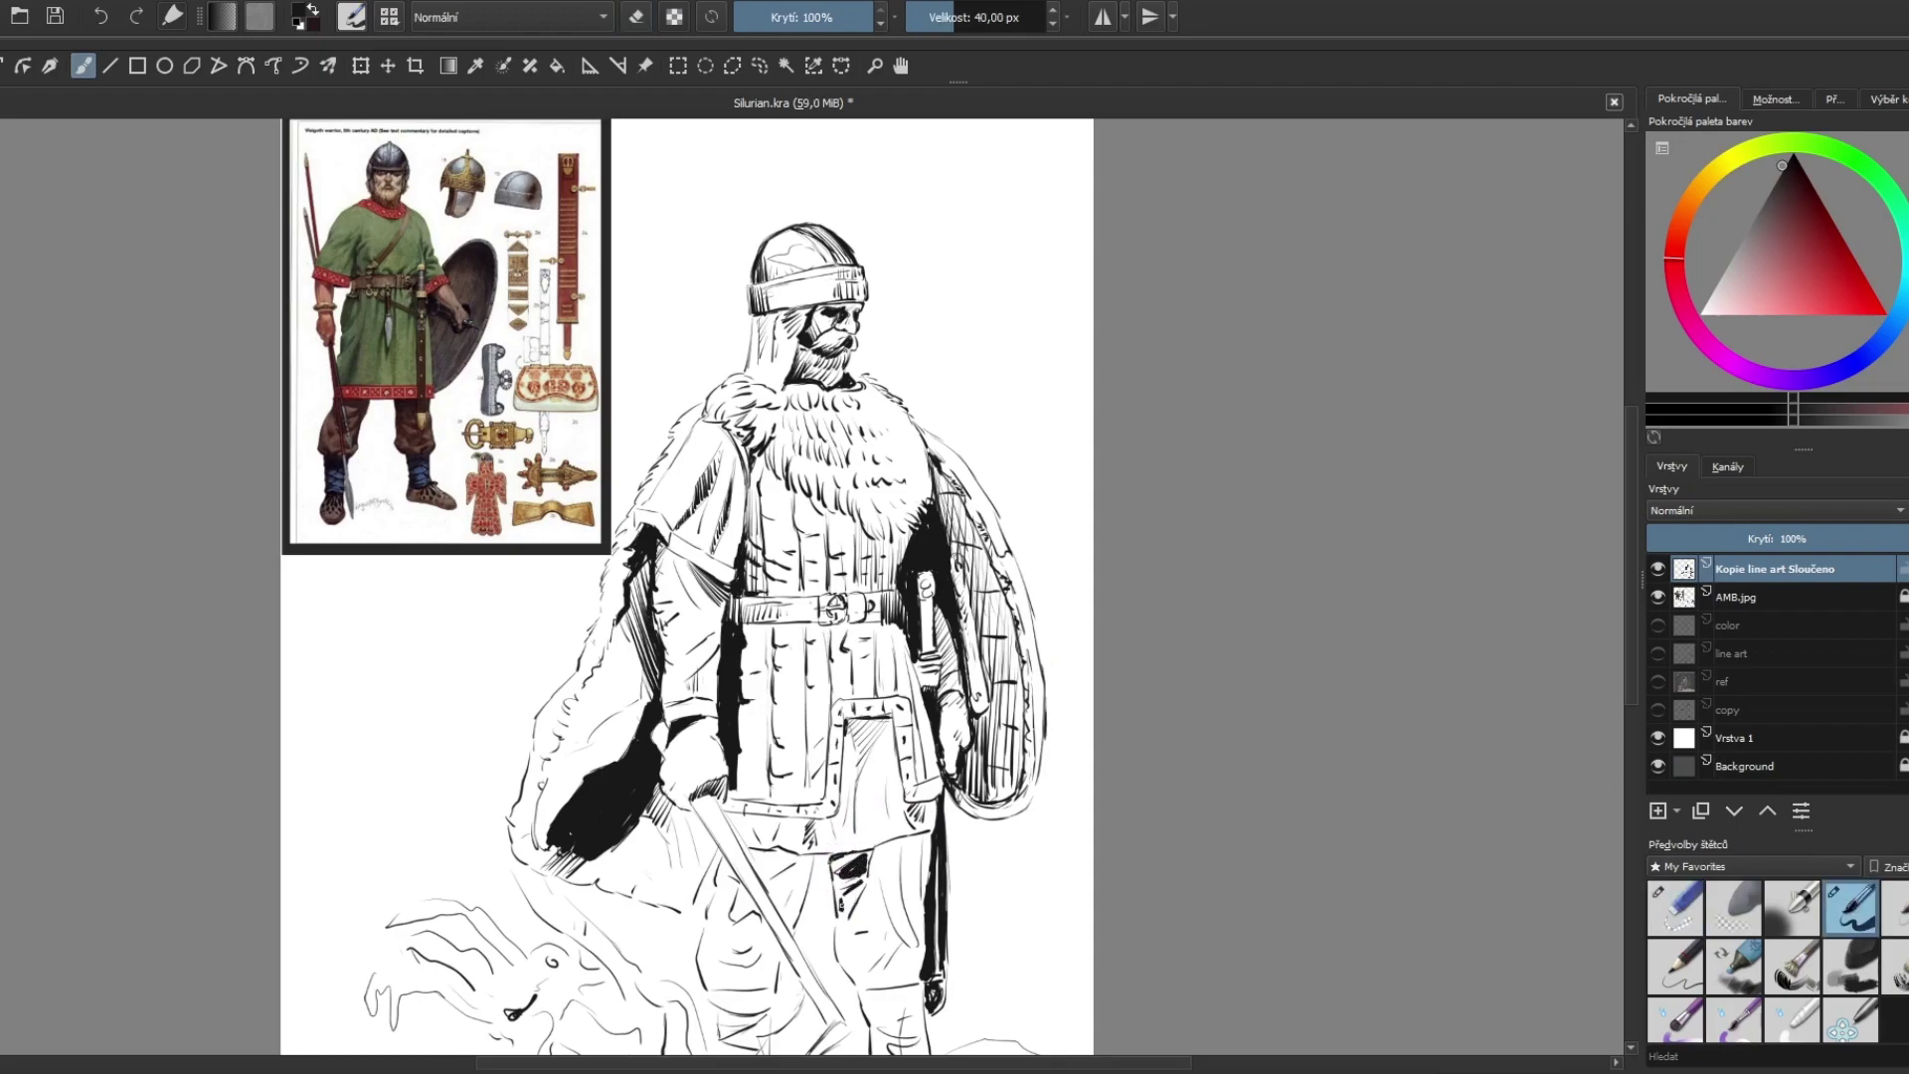
Step: Scroll down to the creature and hatch its lower body
scroll(1085, 641, down, 3)
scroll(894, 676, down, 2)
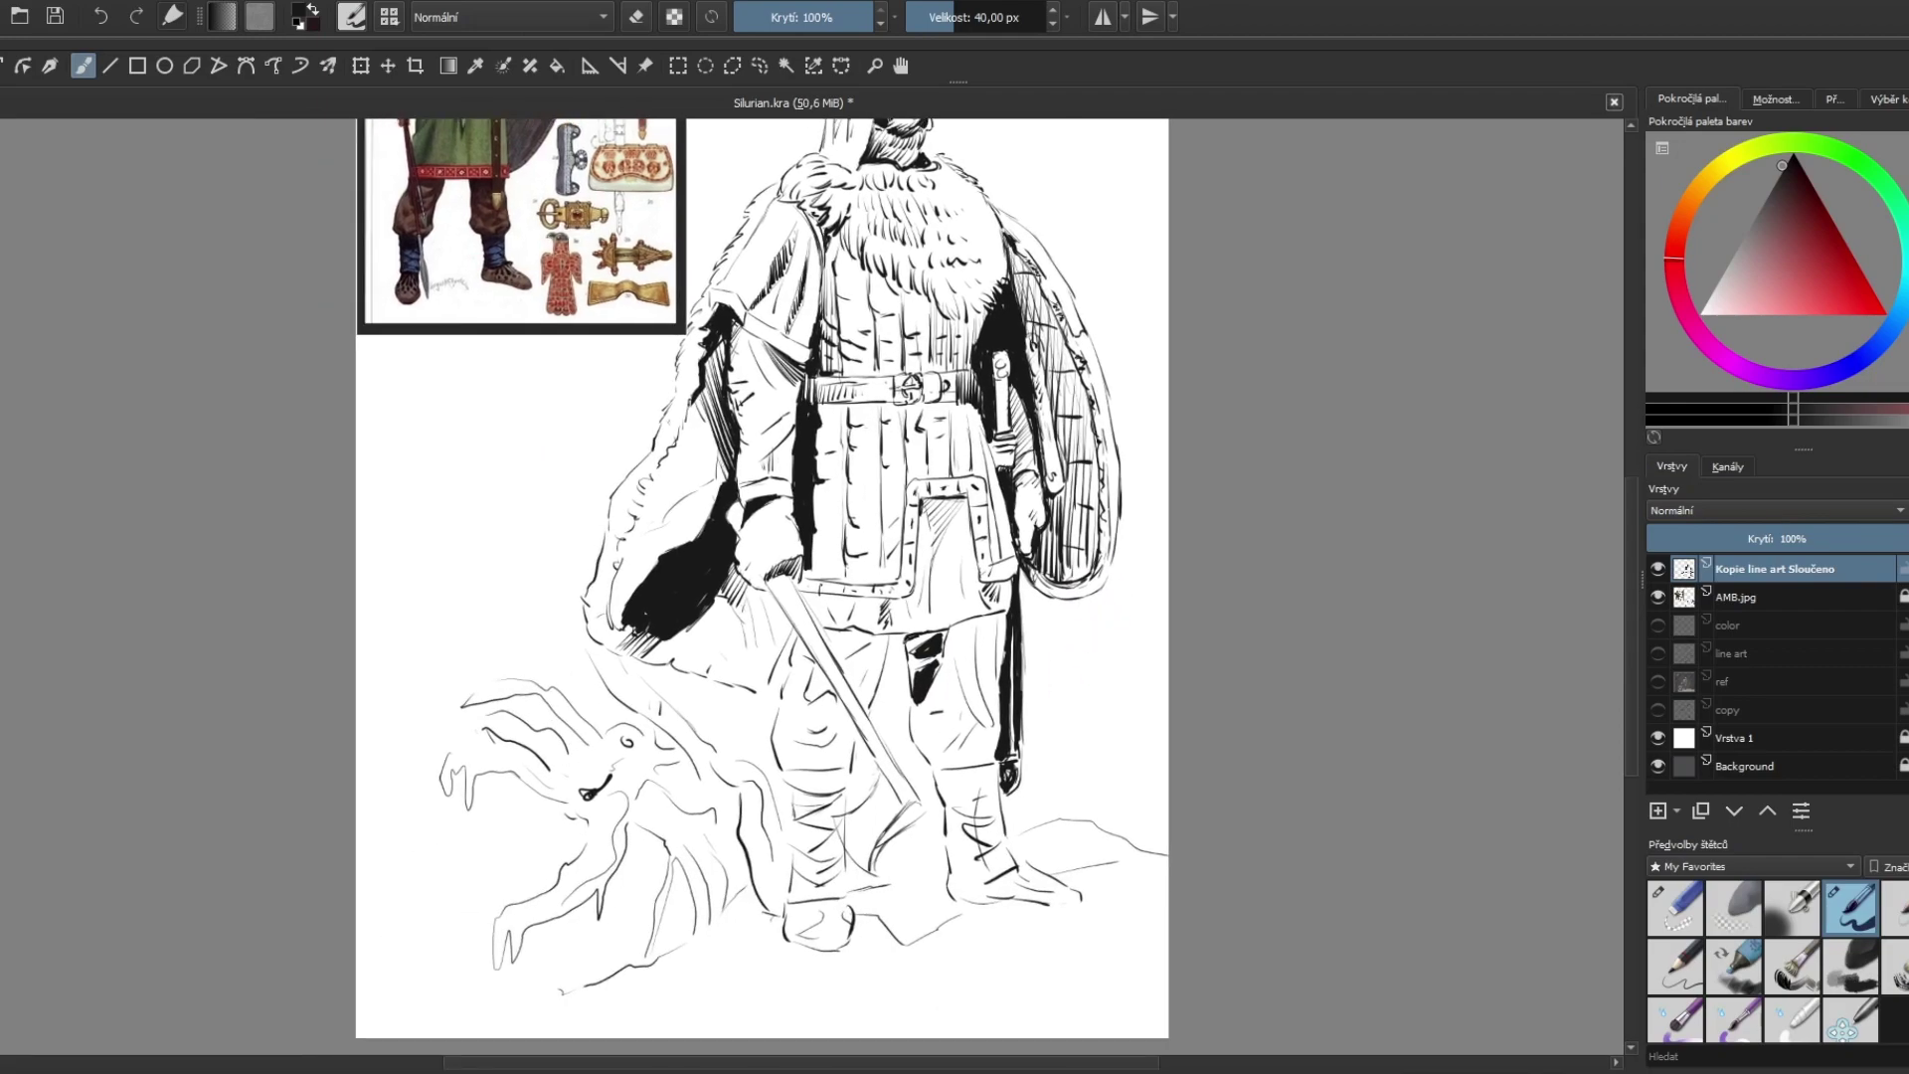
scroll(746, 706, down, 1)
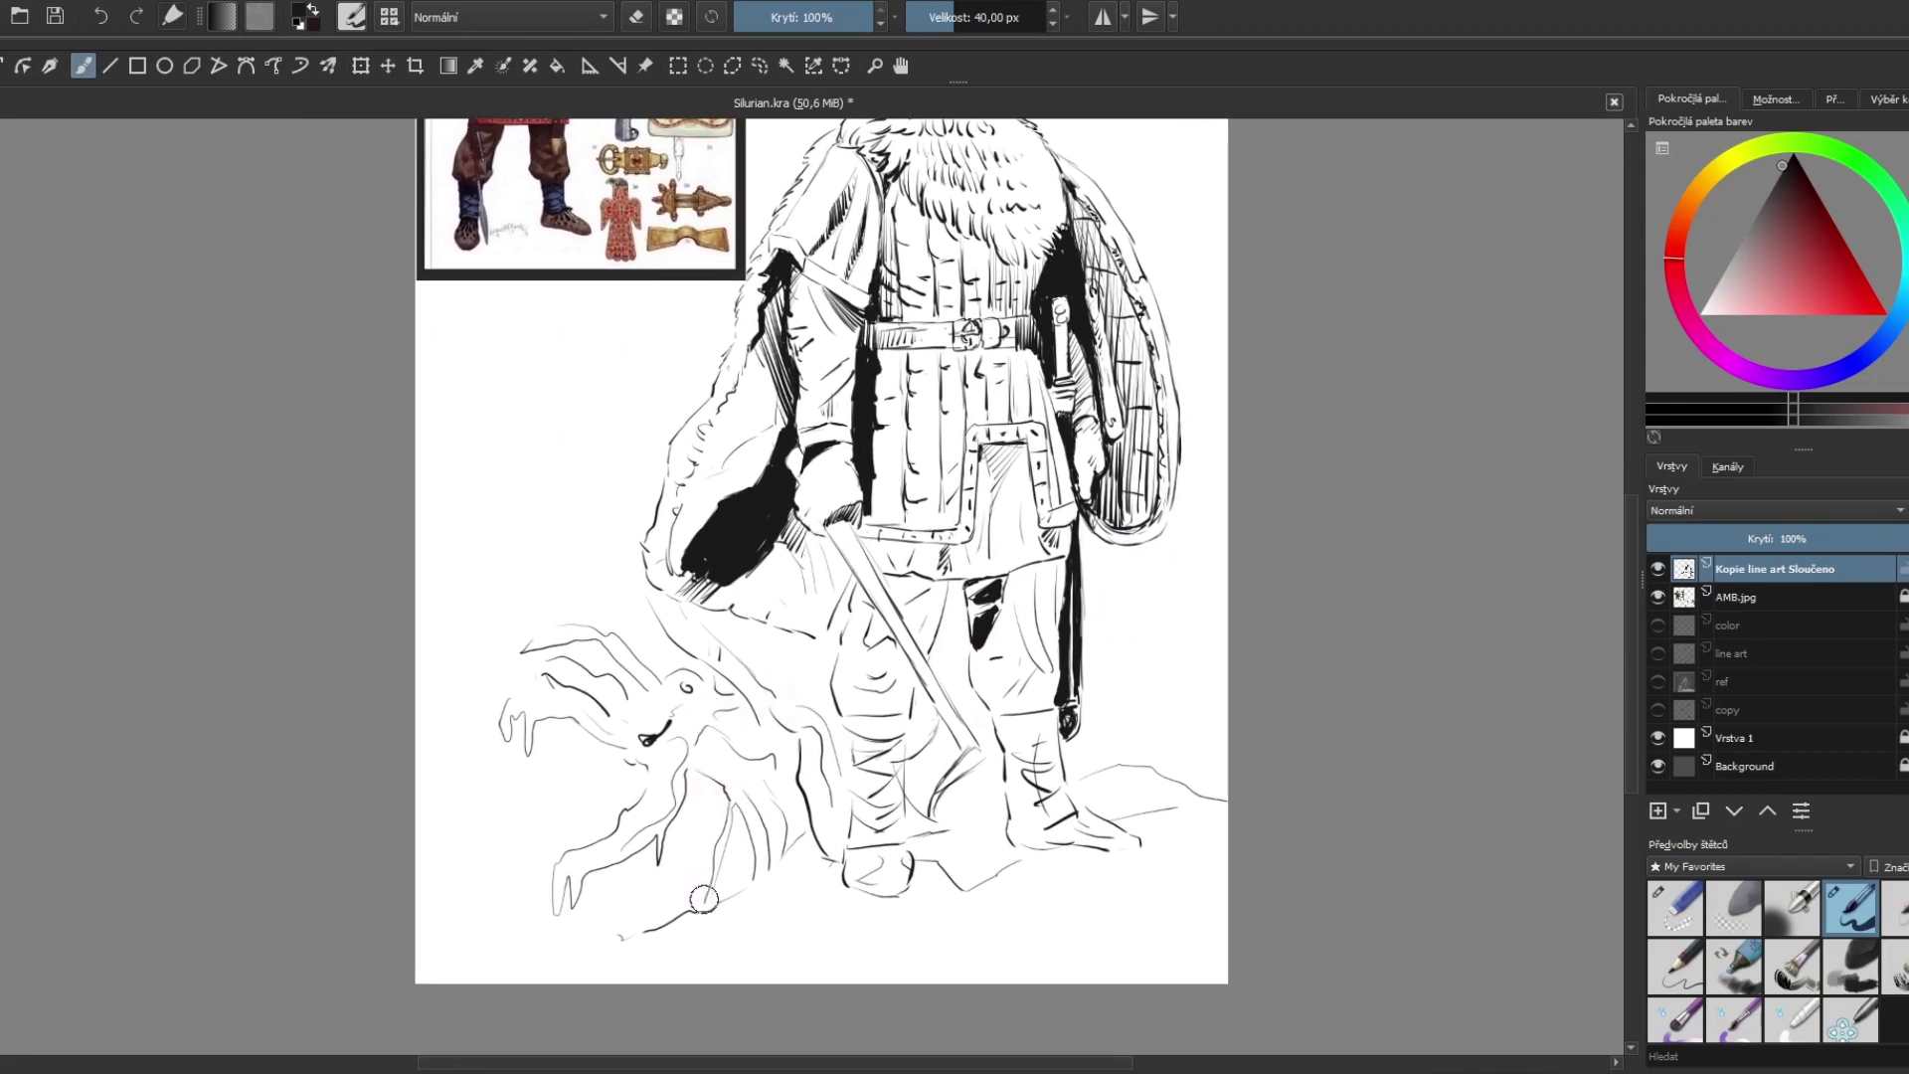
mouse_move(702, 906)
mouse_down()
mouse_move(727, 833)
mouse_move(714, 892)
mouse_up()
drag(737, 801, 763, 858)
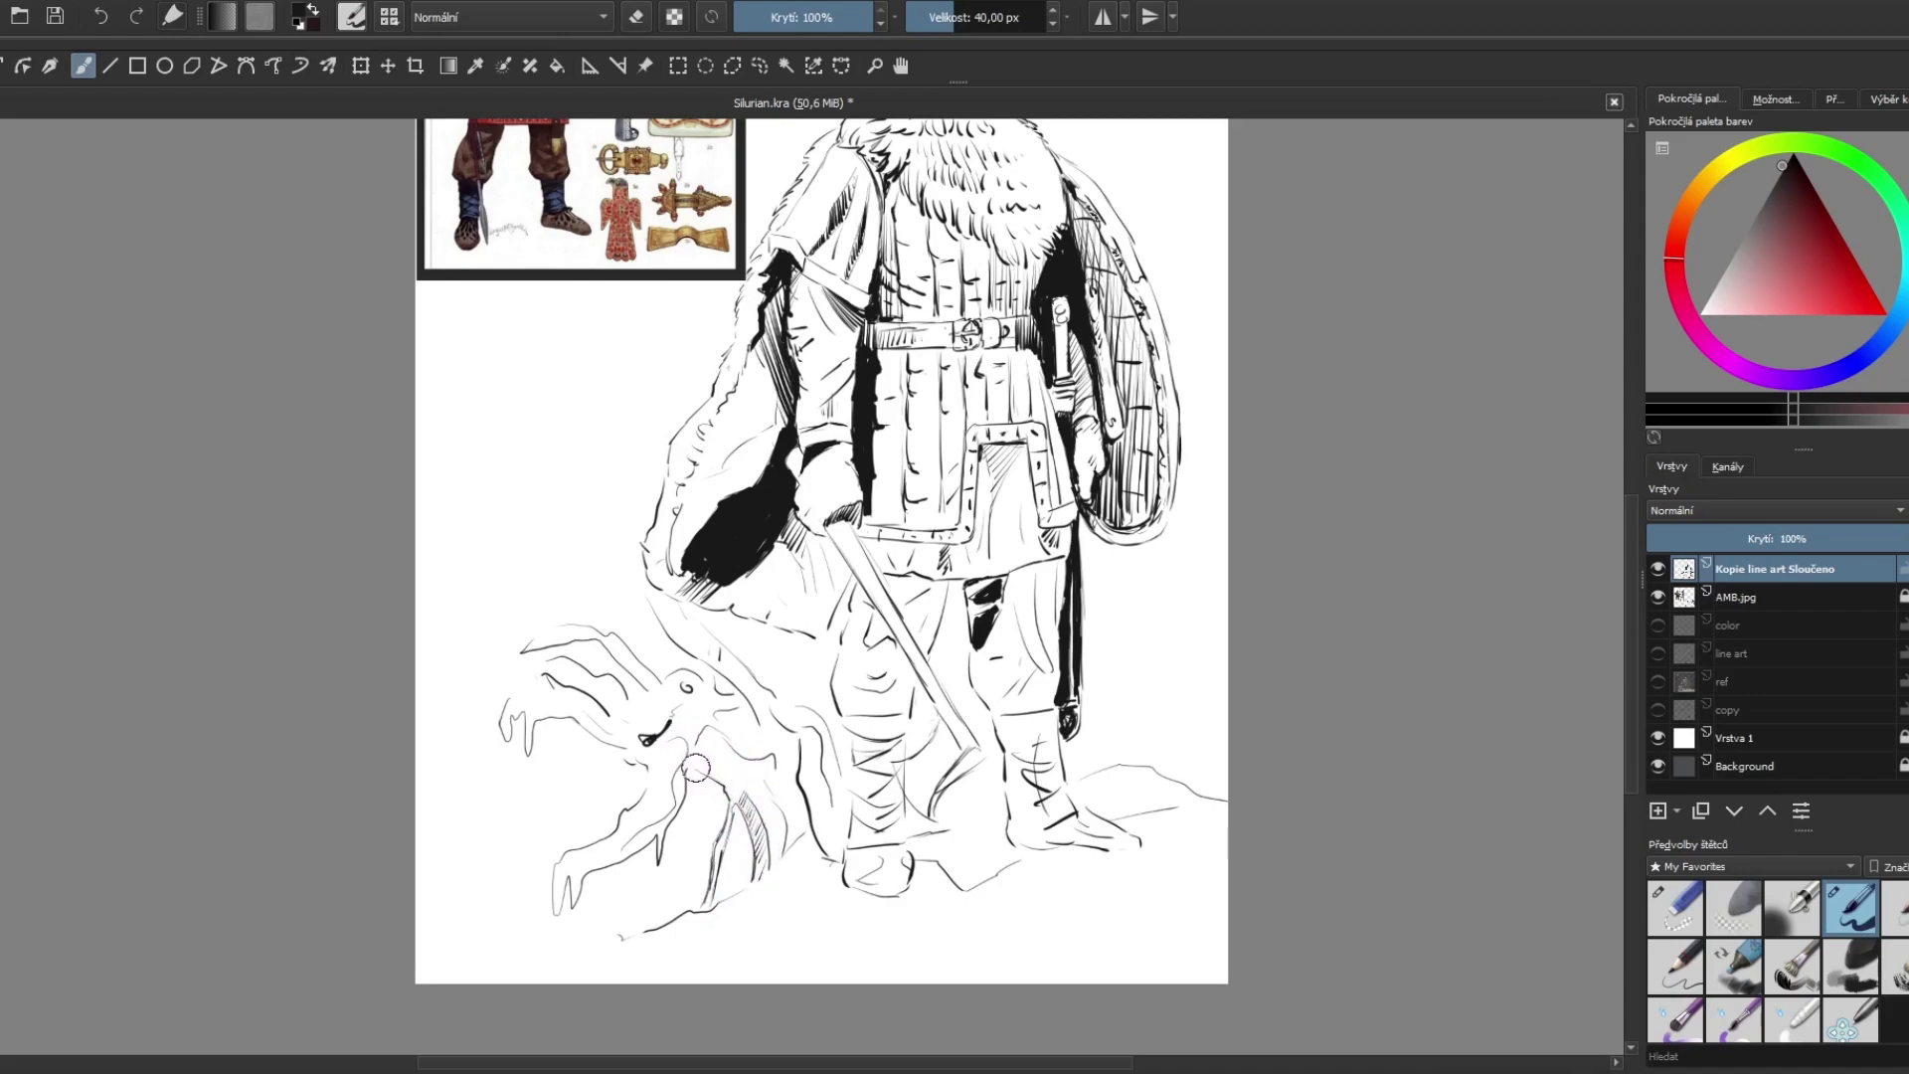
drag(696, 750, 740, 781)
mouse_move(701, 761)
mouse_down()
mouse_move(748, 792)
mouse_move(770, 855)
mouse_move(786, 845)
mouse_up()
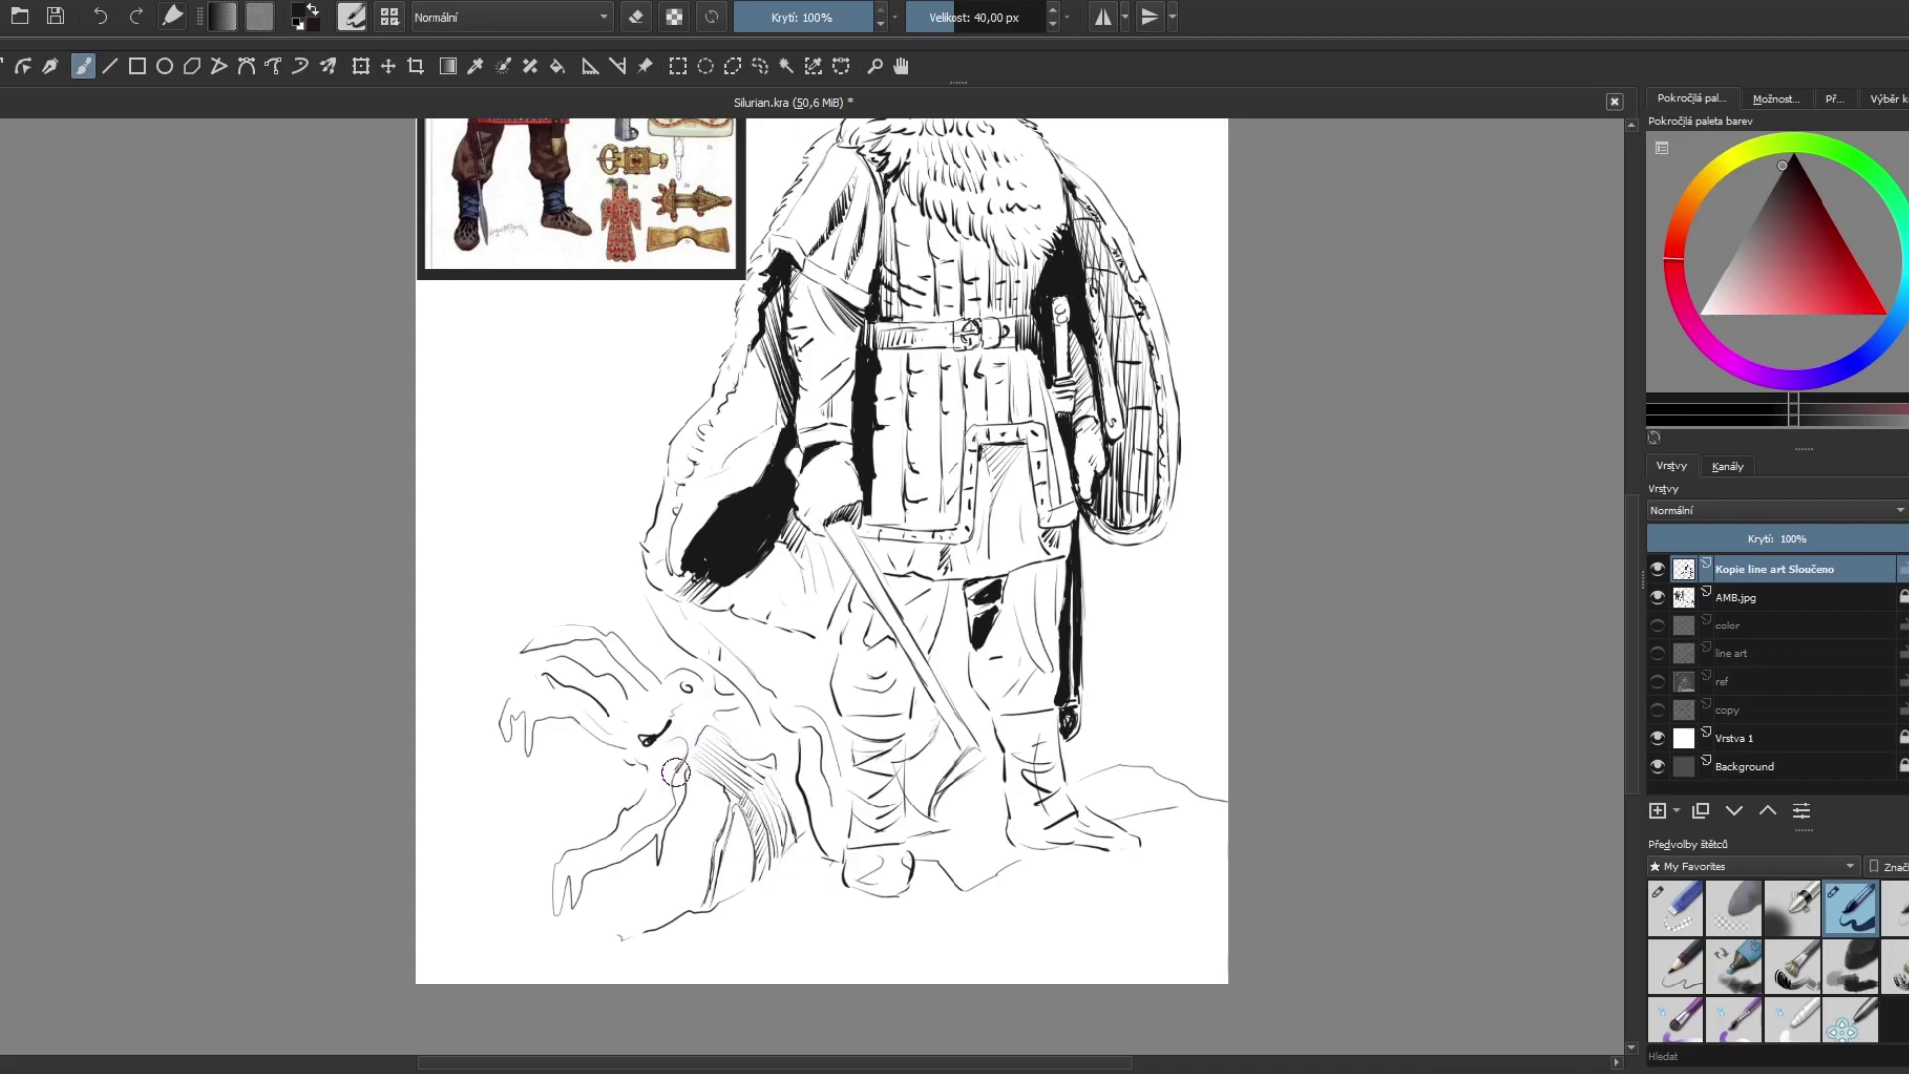
drag(685, 758, 678, 785)
Step: Hatch the creature's claw and enlarge the black fill beside its head
drag(609, 707, 593, 727)
drag(668, 593, 720, 640)
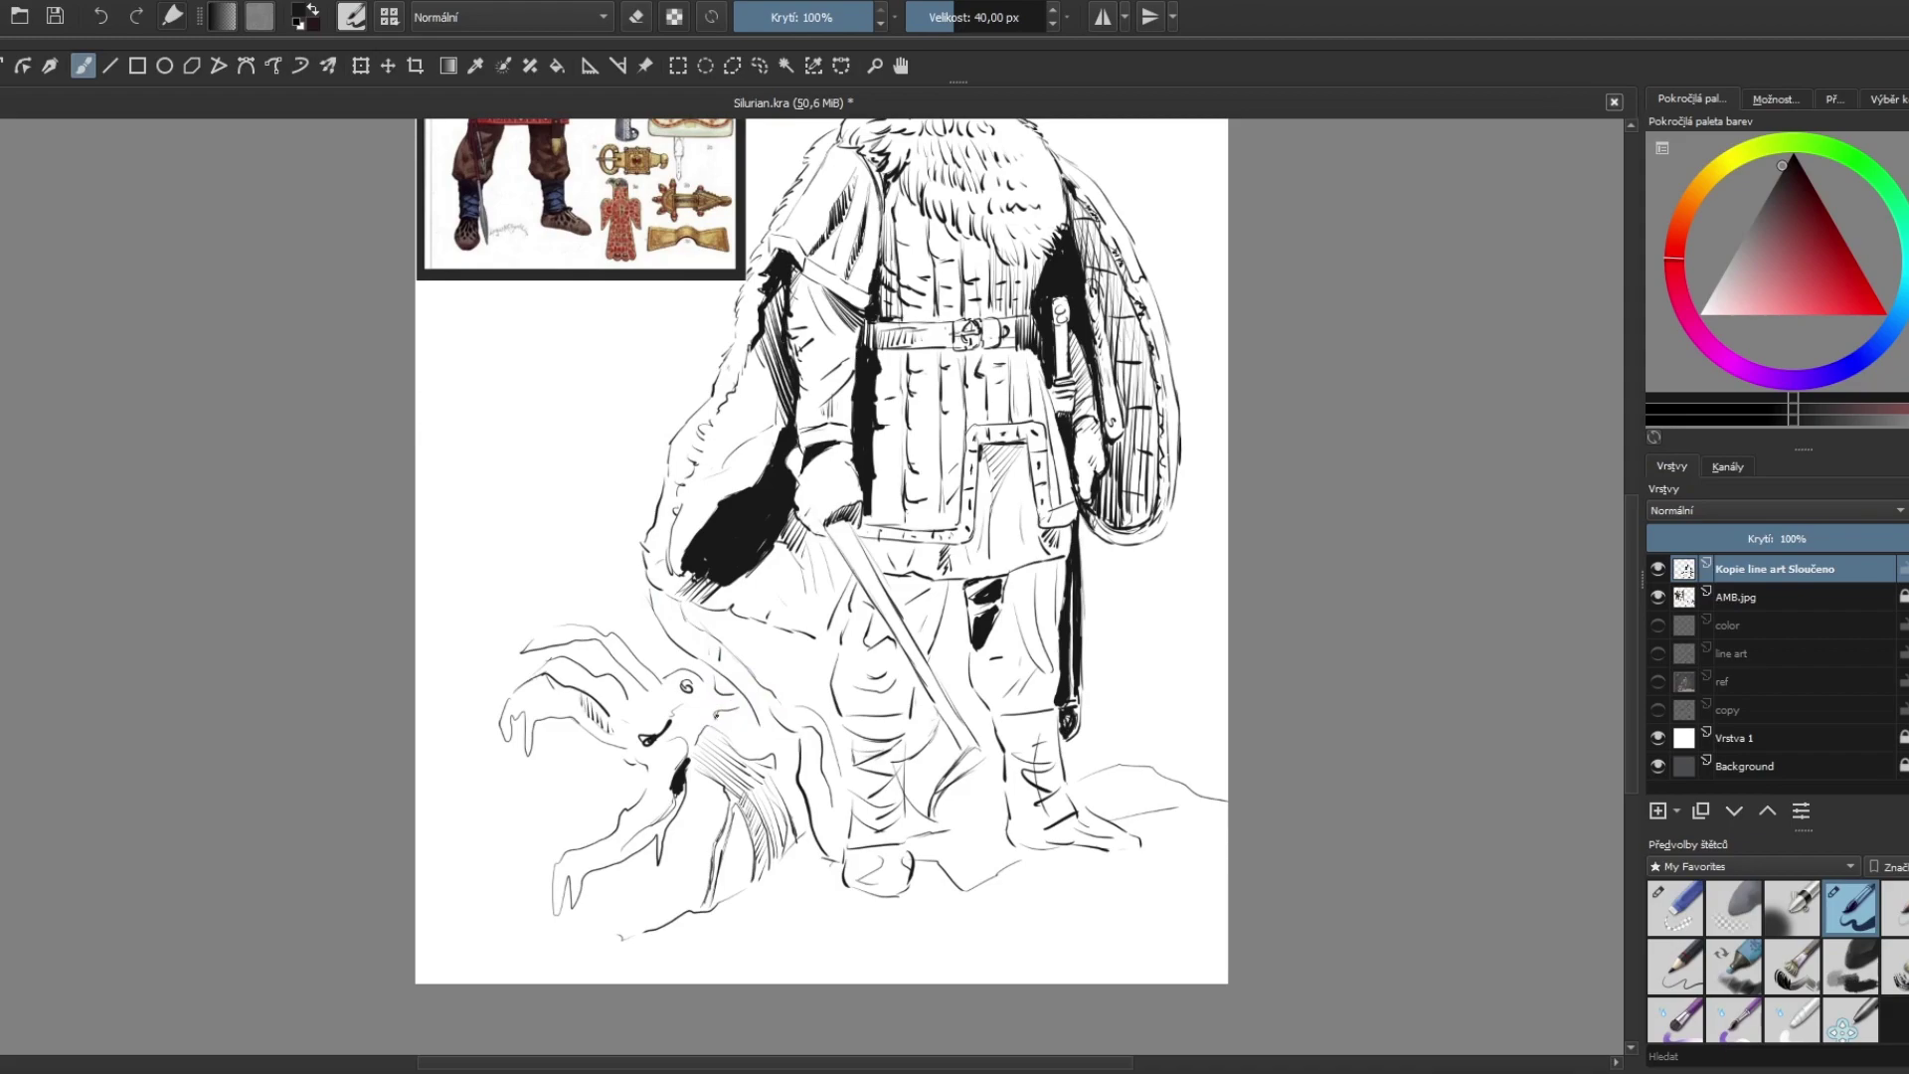
drag(737, 733, 759, 731)
Step: Hatch the ground between and to the right of the boots
key(minus)
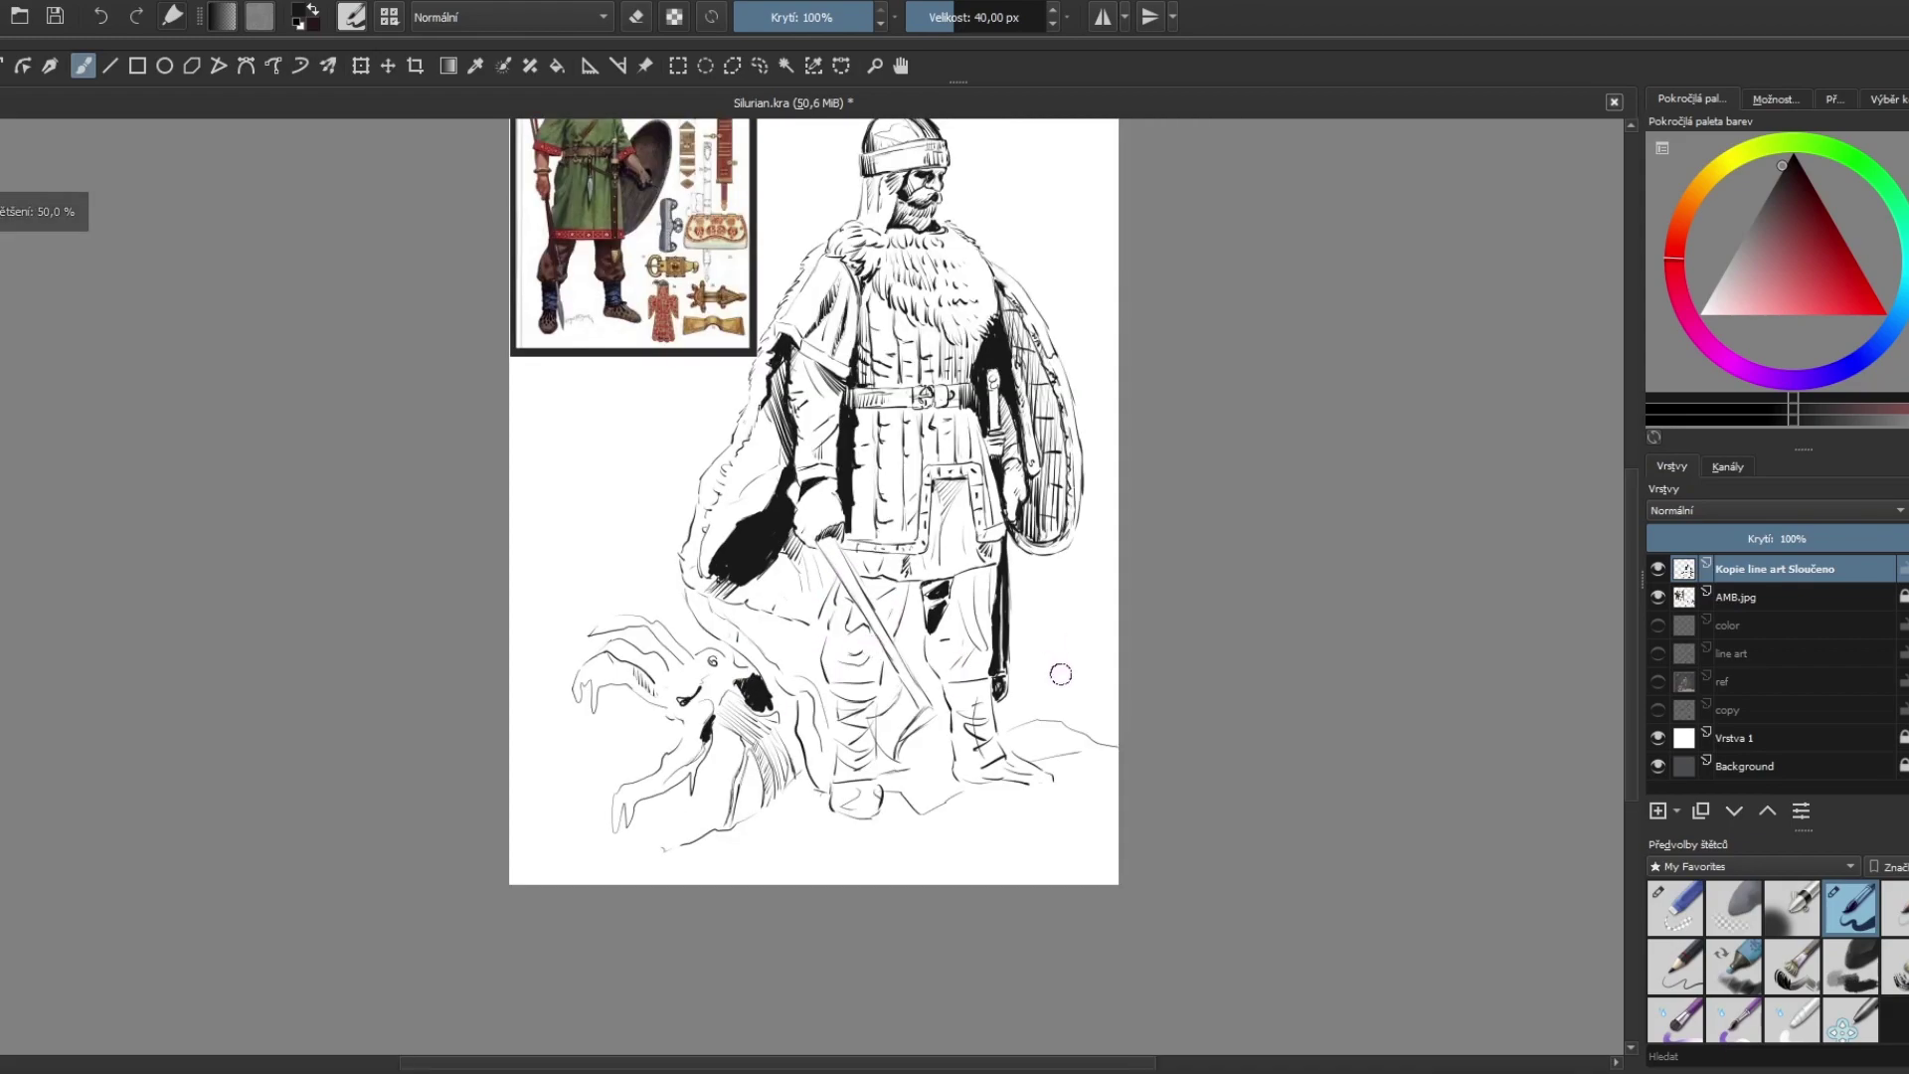
mouse_move(969, 716)
mouse_down()
mouse_move(902, 731)
mouse_move(913, 755)
mouse_up()
drag(1109, 718, 1034, 700)
drag(1090, 696, 1030, 684)
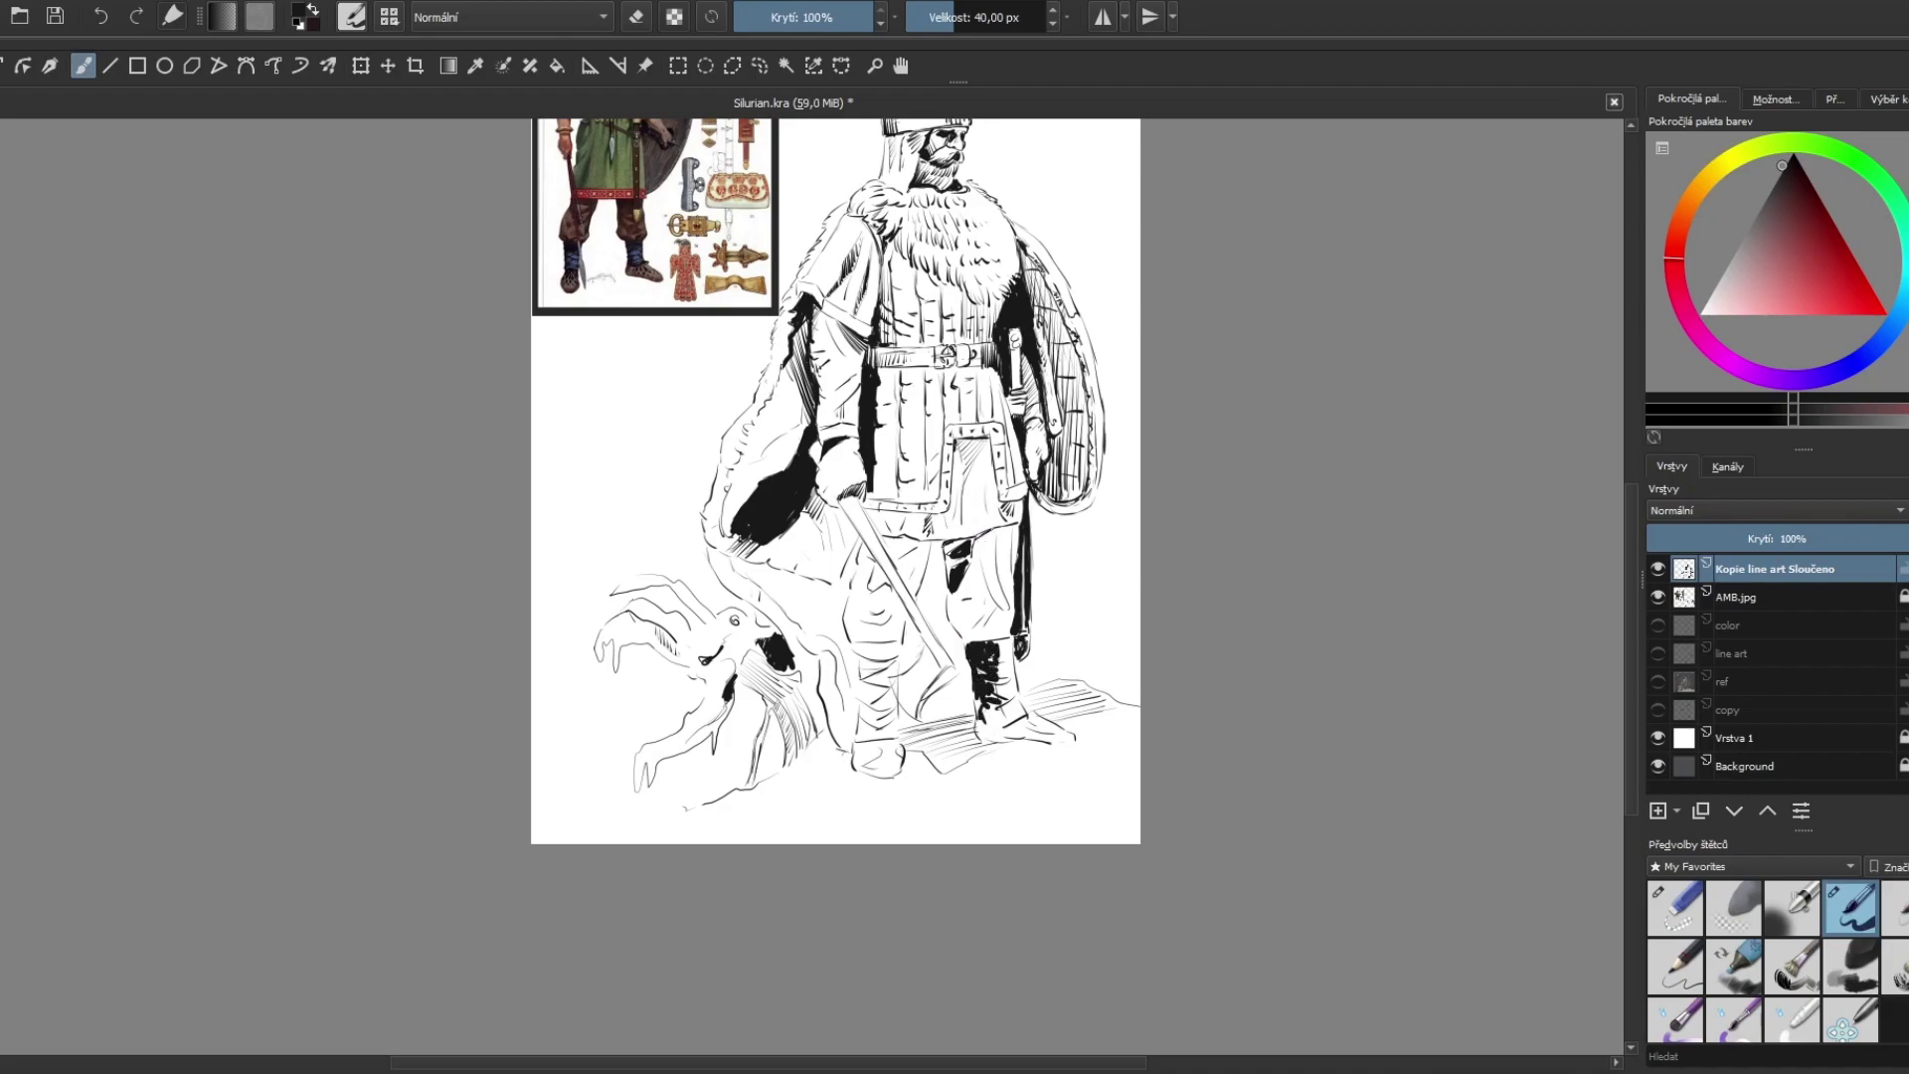
Step: Shade and hatch the warrior's right thigh and leg, erasing stray marks
drag(971, 527, 1002, 606)
mouse_move(982, 527)
mouse_down()
mouse_move(959, 535)
mouse_move(1022, 547)
mouse_up()
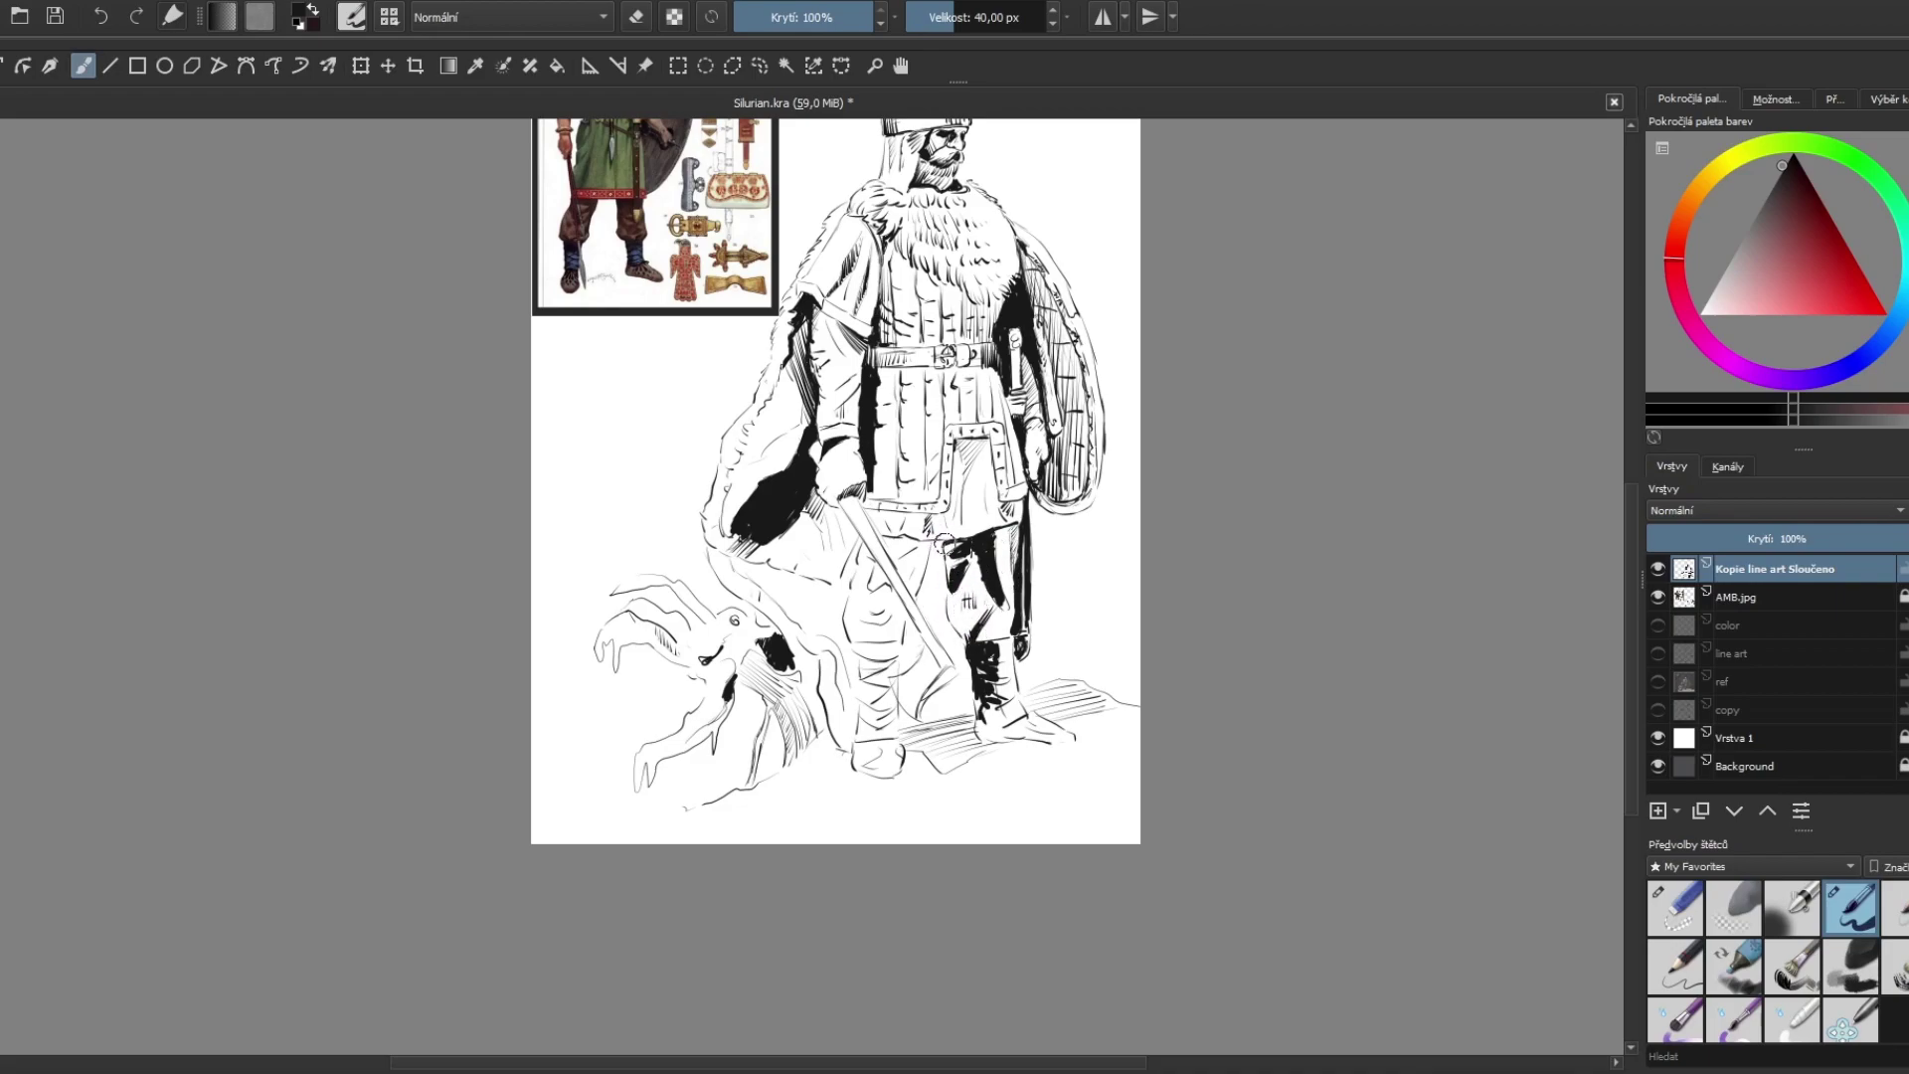
mouse_move(970, 592)
mouse_down()
mouse_move(977, 637)
mouse_move(999, 636)
mouse_up()
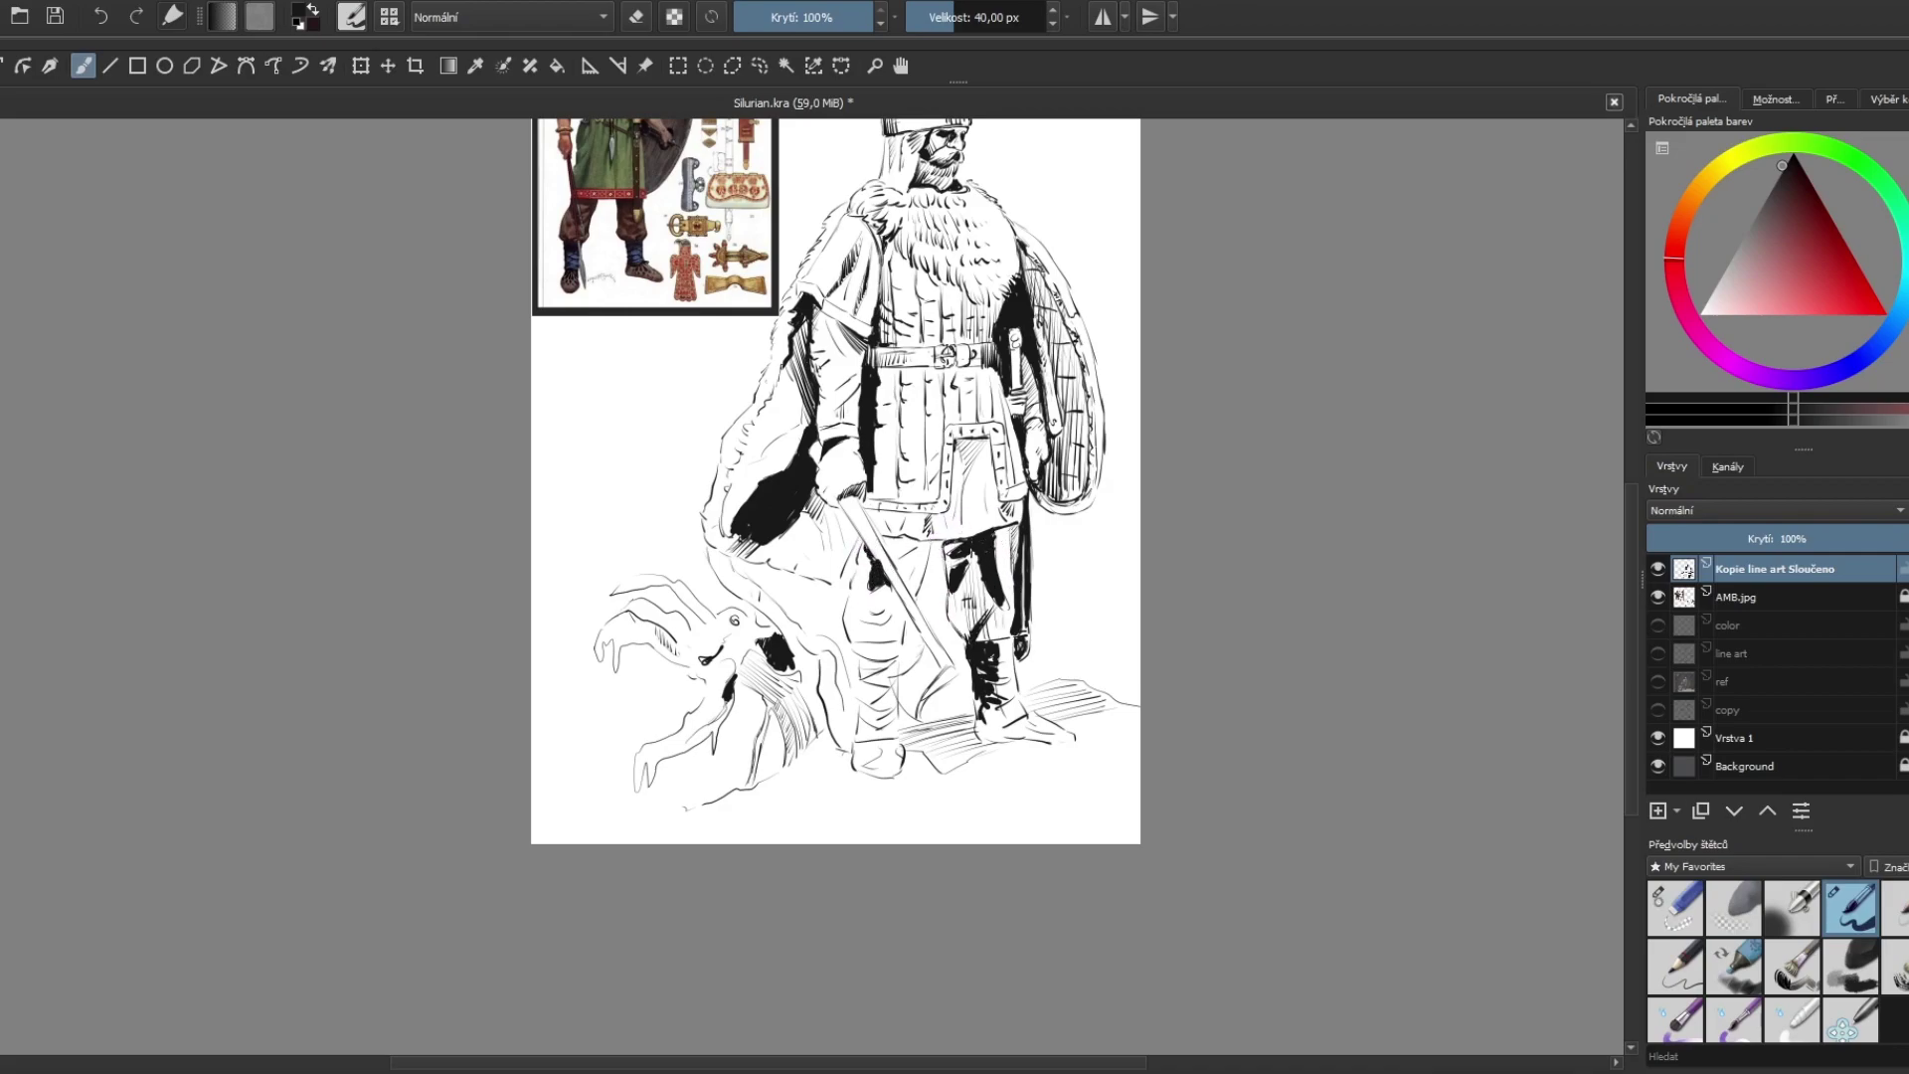
key(e)
key(e)
key(e)
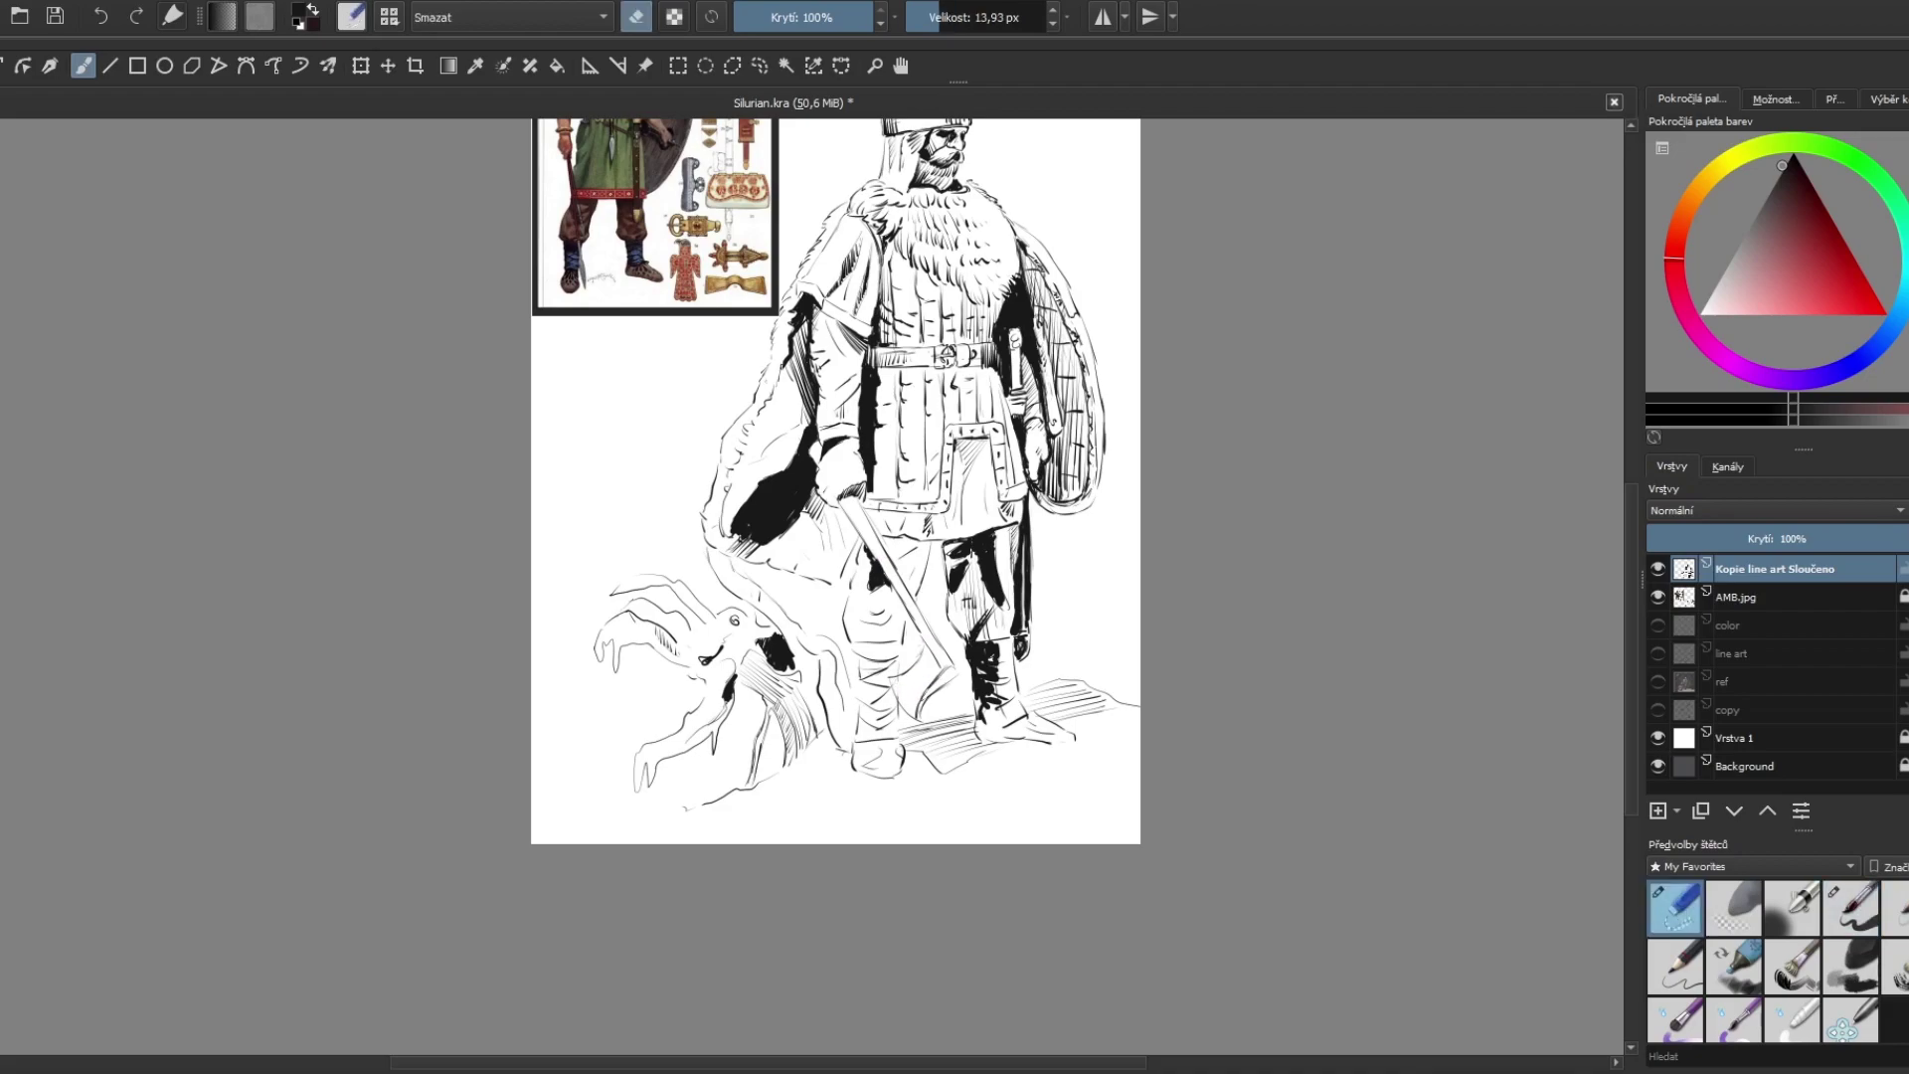
key(e)
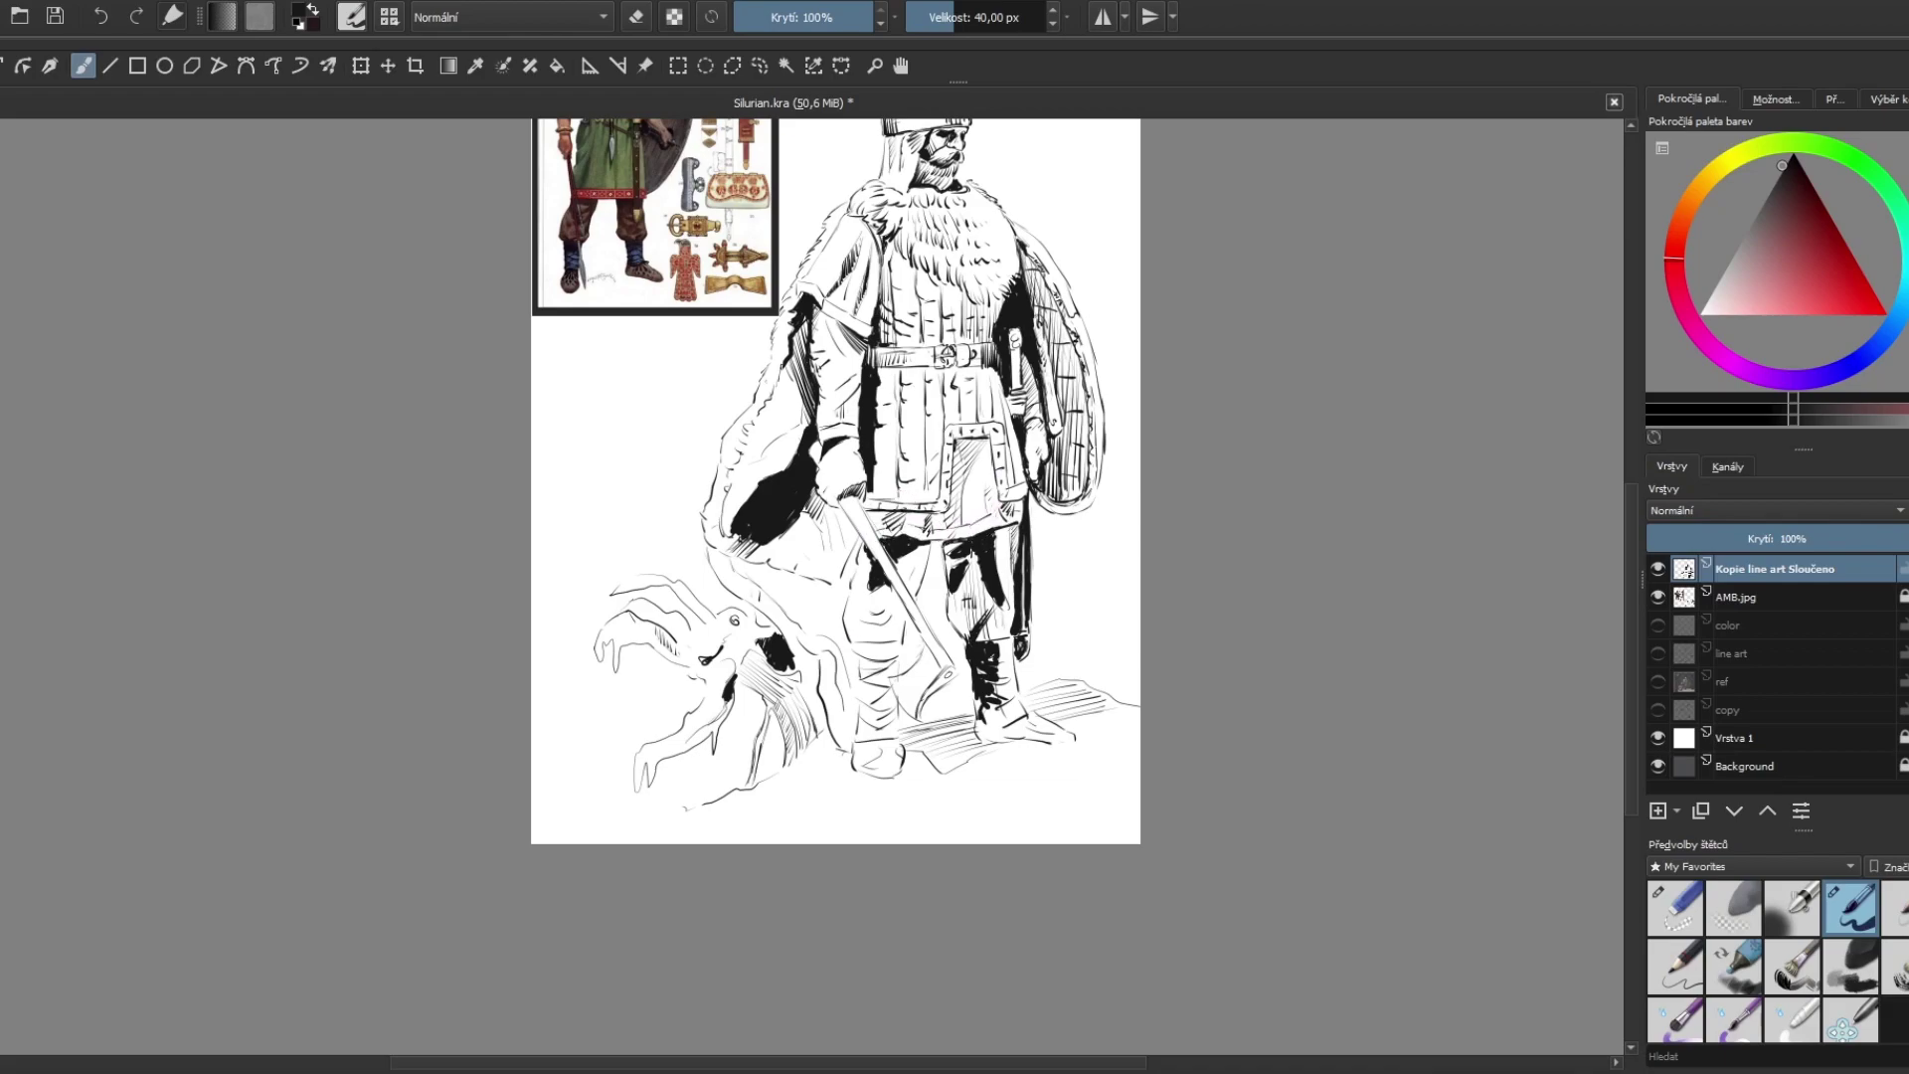
drag(818, 308, 785, 405)
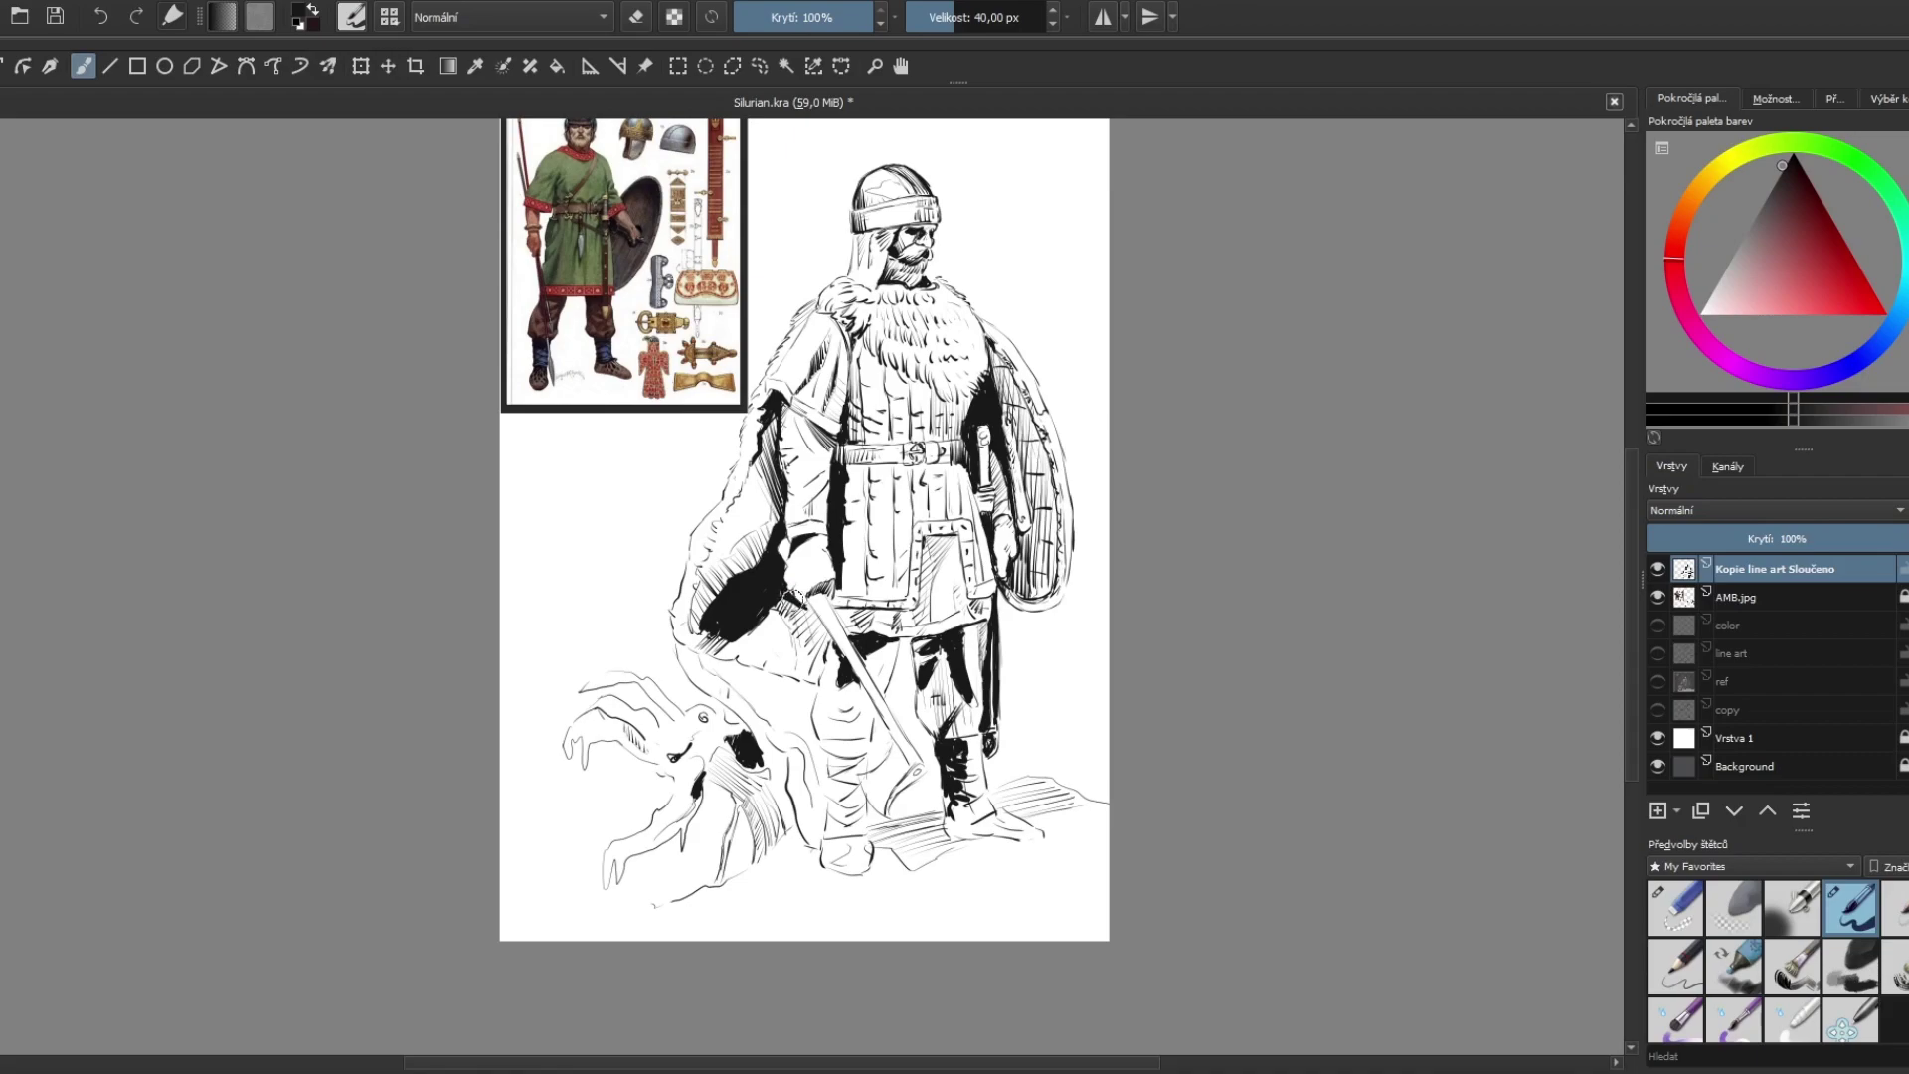
Step: Darken the hand shadow and hatch beside the hand gripping the axe
drag(794, 597, 801, 593)
mouse_move(825, 611)
mouse_down()
mouse_move(785, 657)
mouse_move(738, 652)
mouse_move(796, 664)
mouse_up()
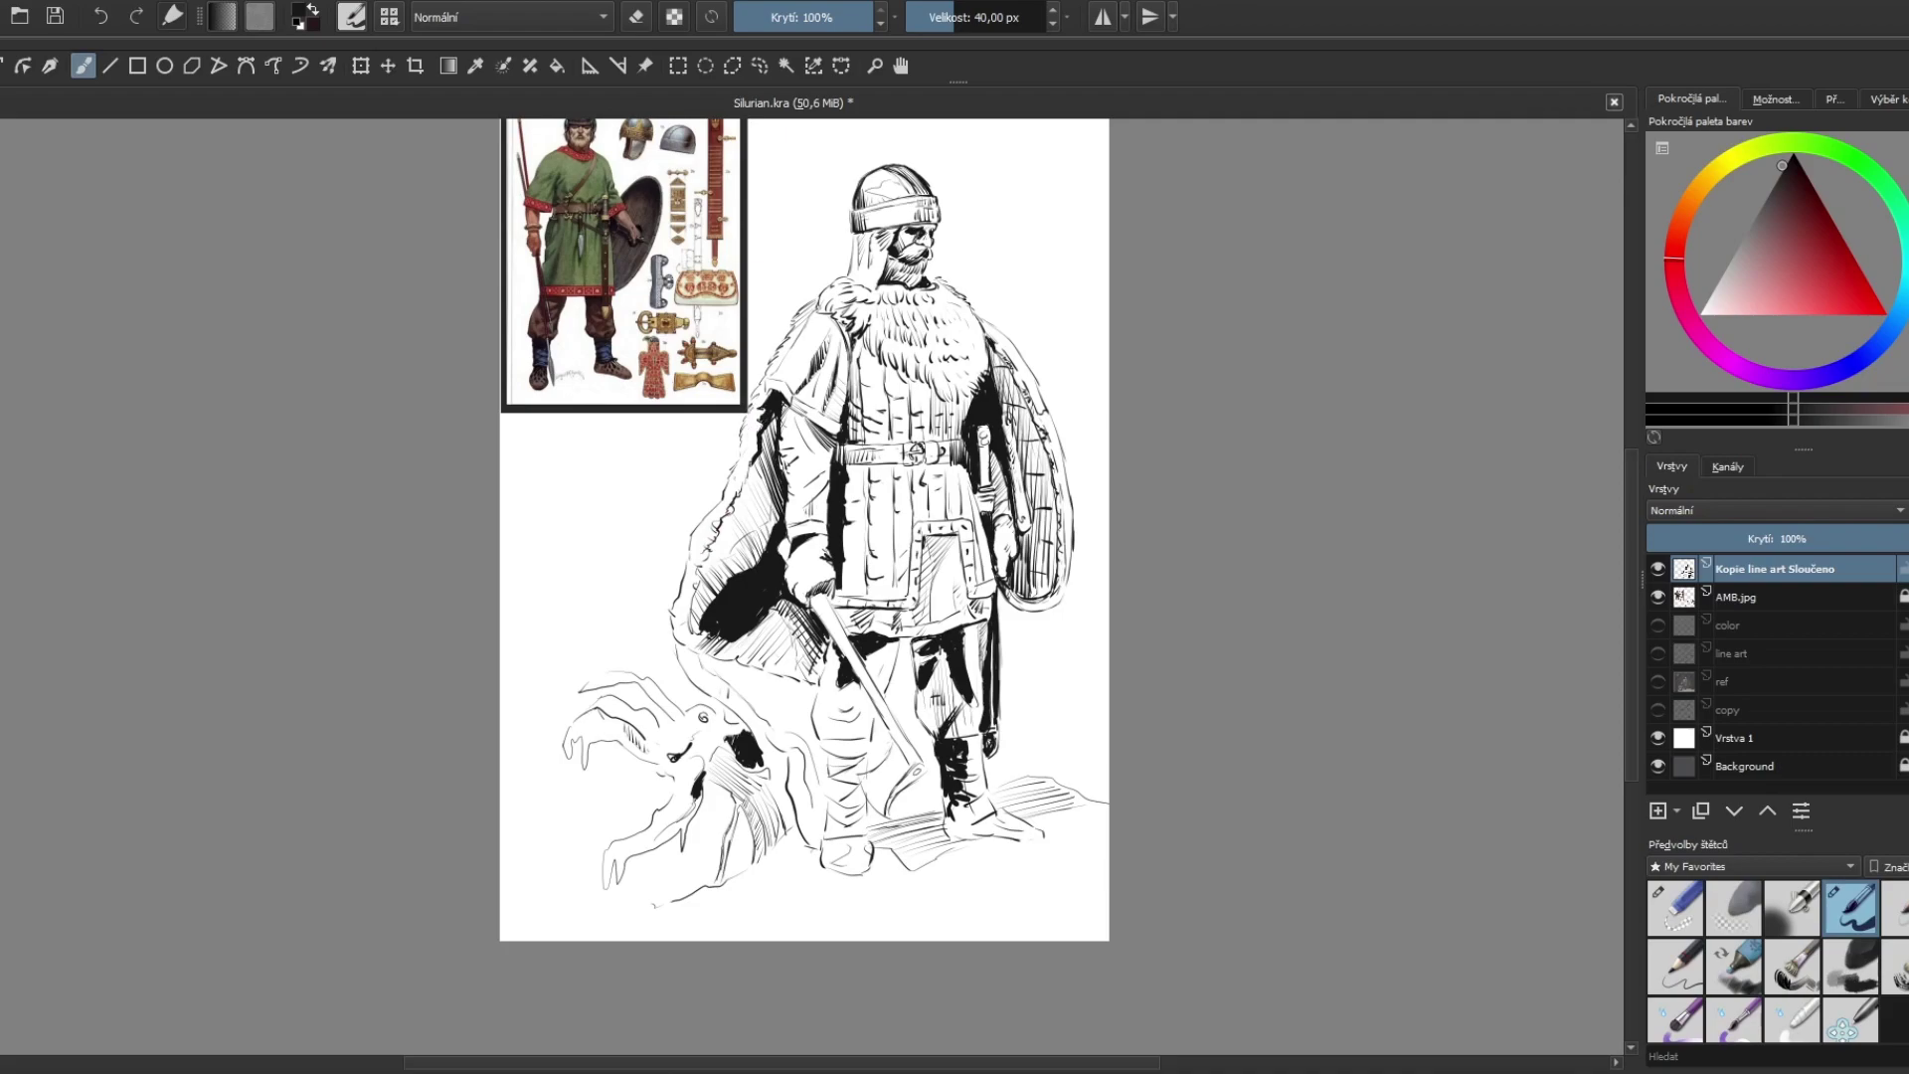
drag(1068, 633, 1047, 690)
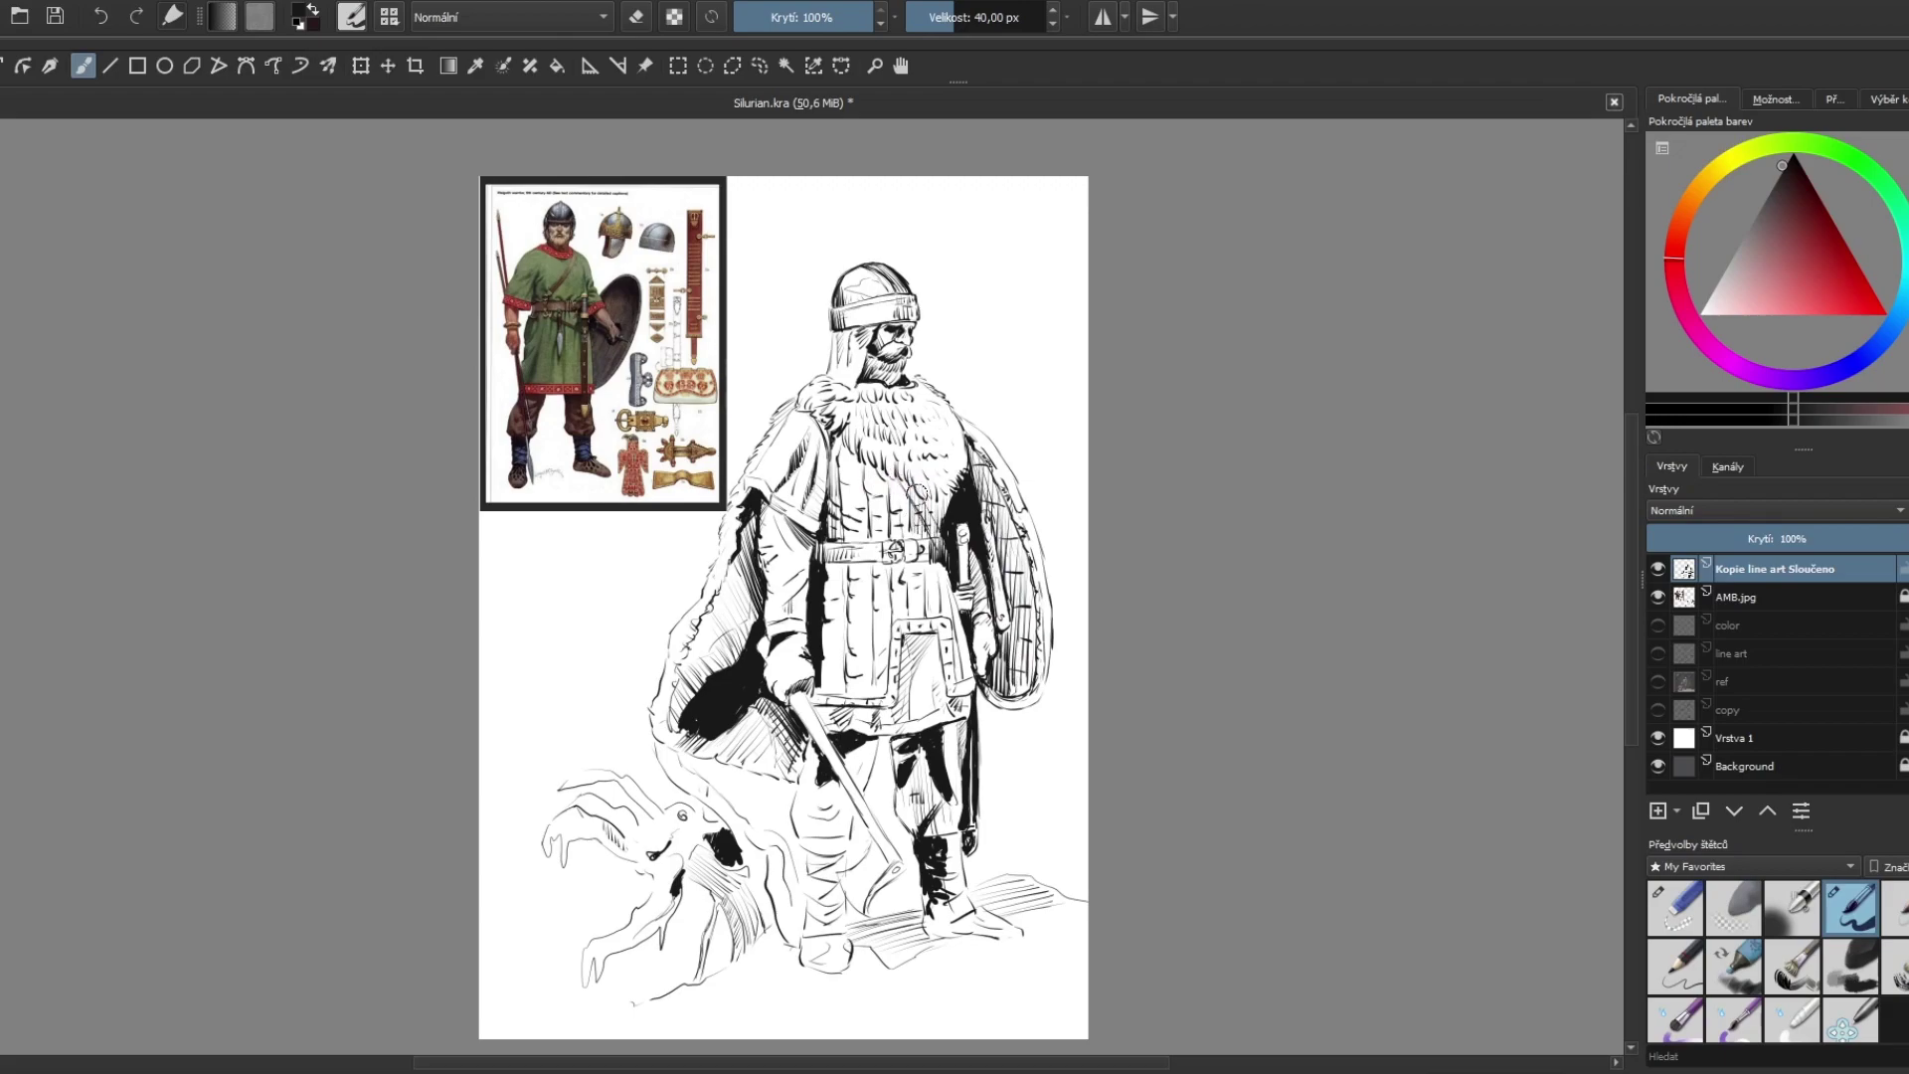
Step: Ink a line down the chest toward the belt and a vertical stroke on the tunic
drag(921, 493, 938, 544)
key(e)
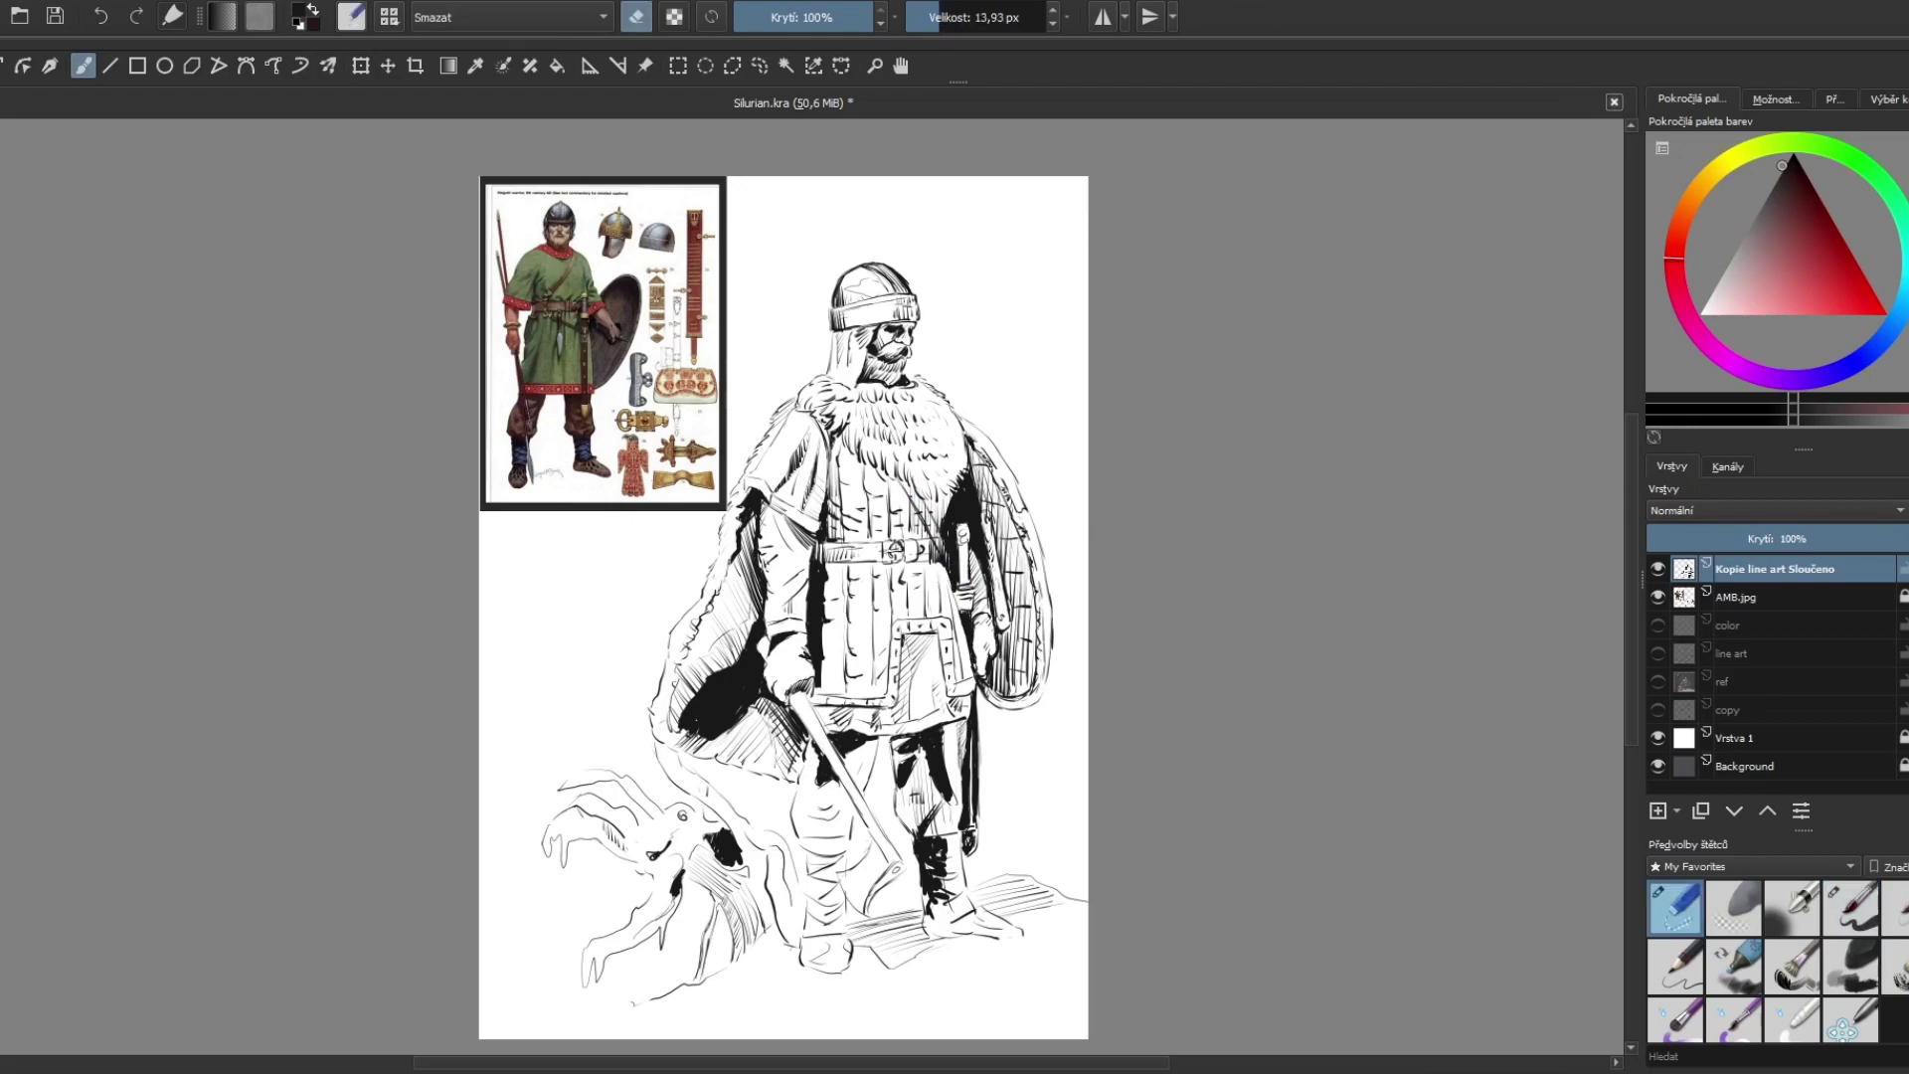
key(e)
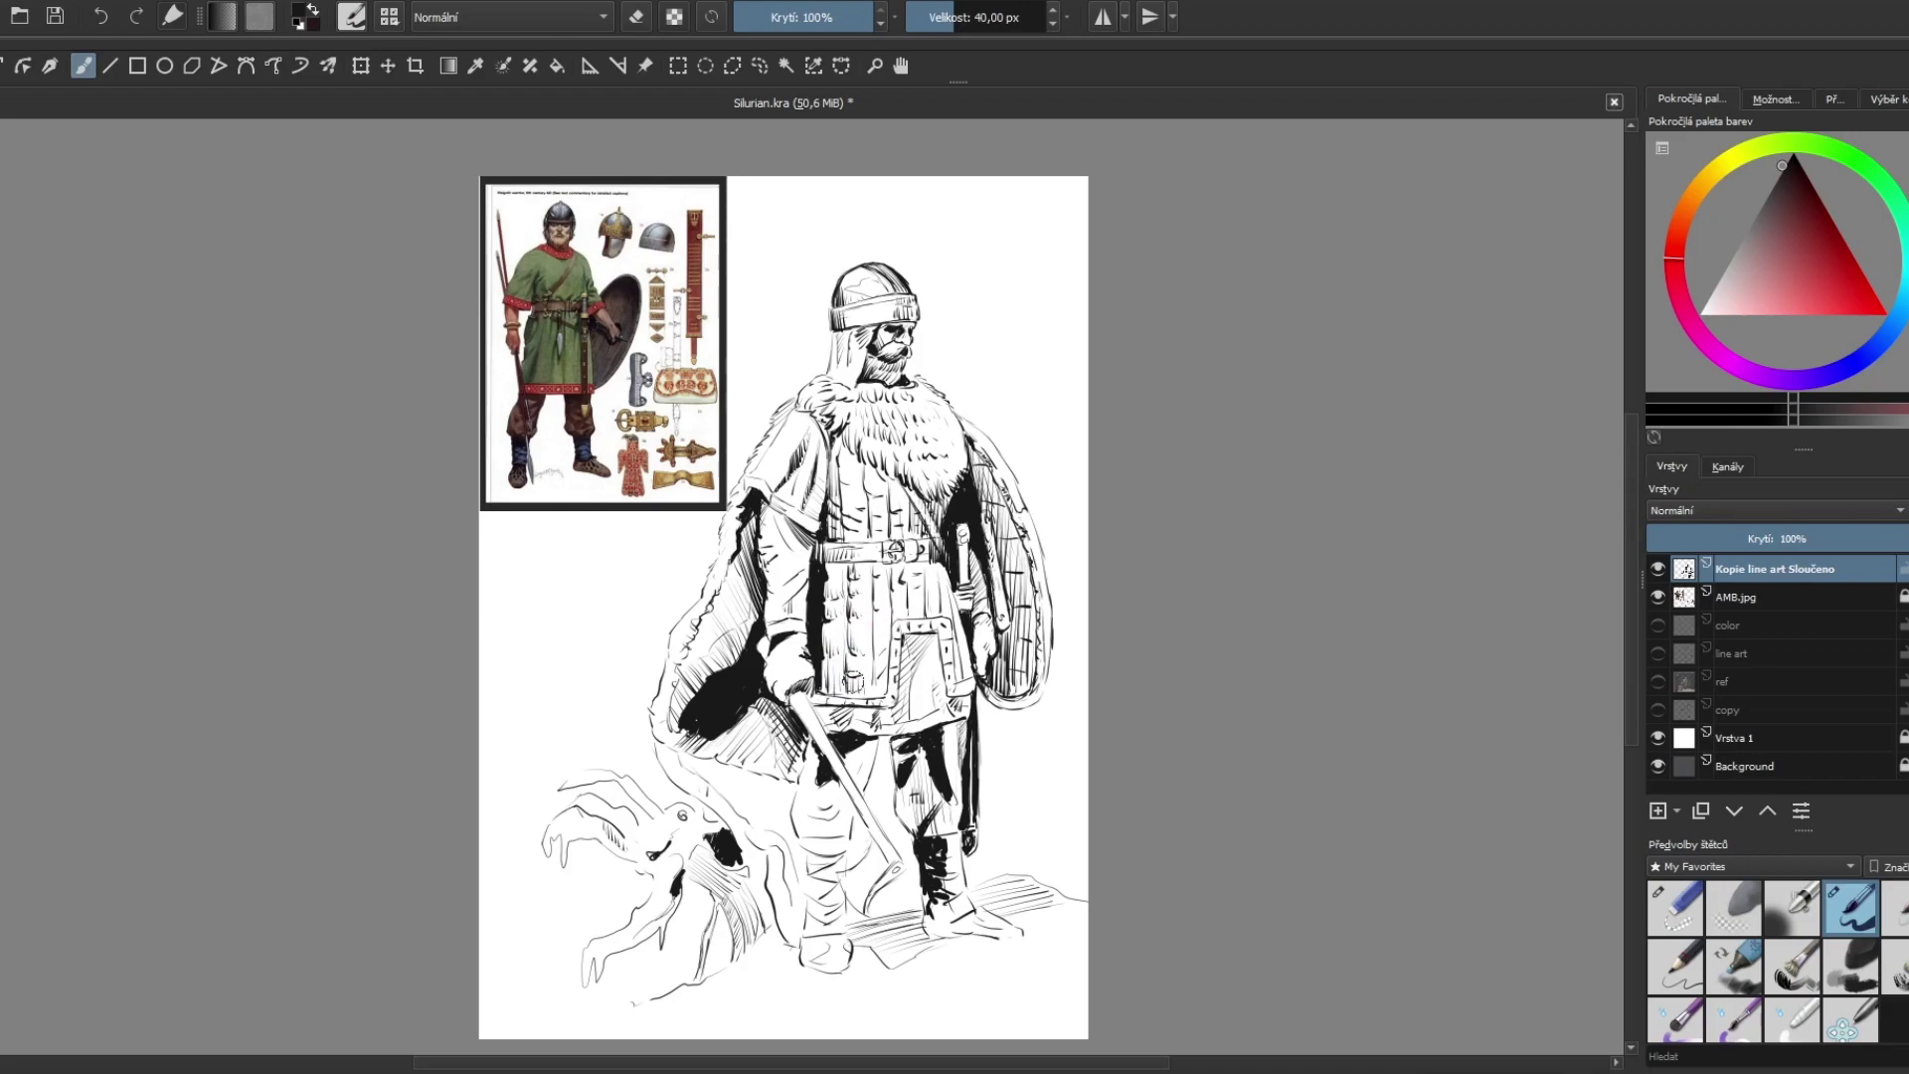
drag(868, 651, 868, 689)
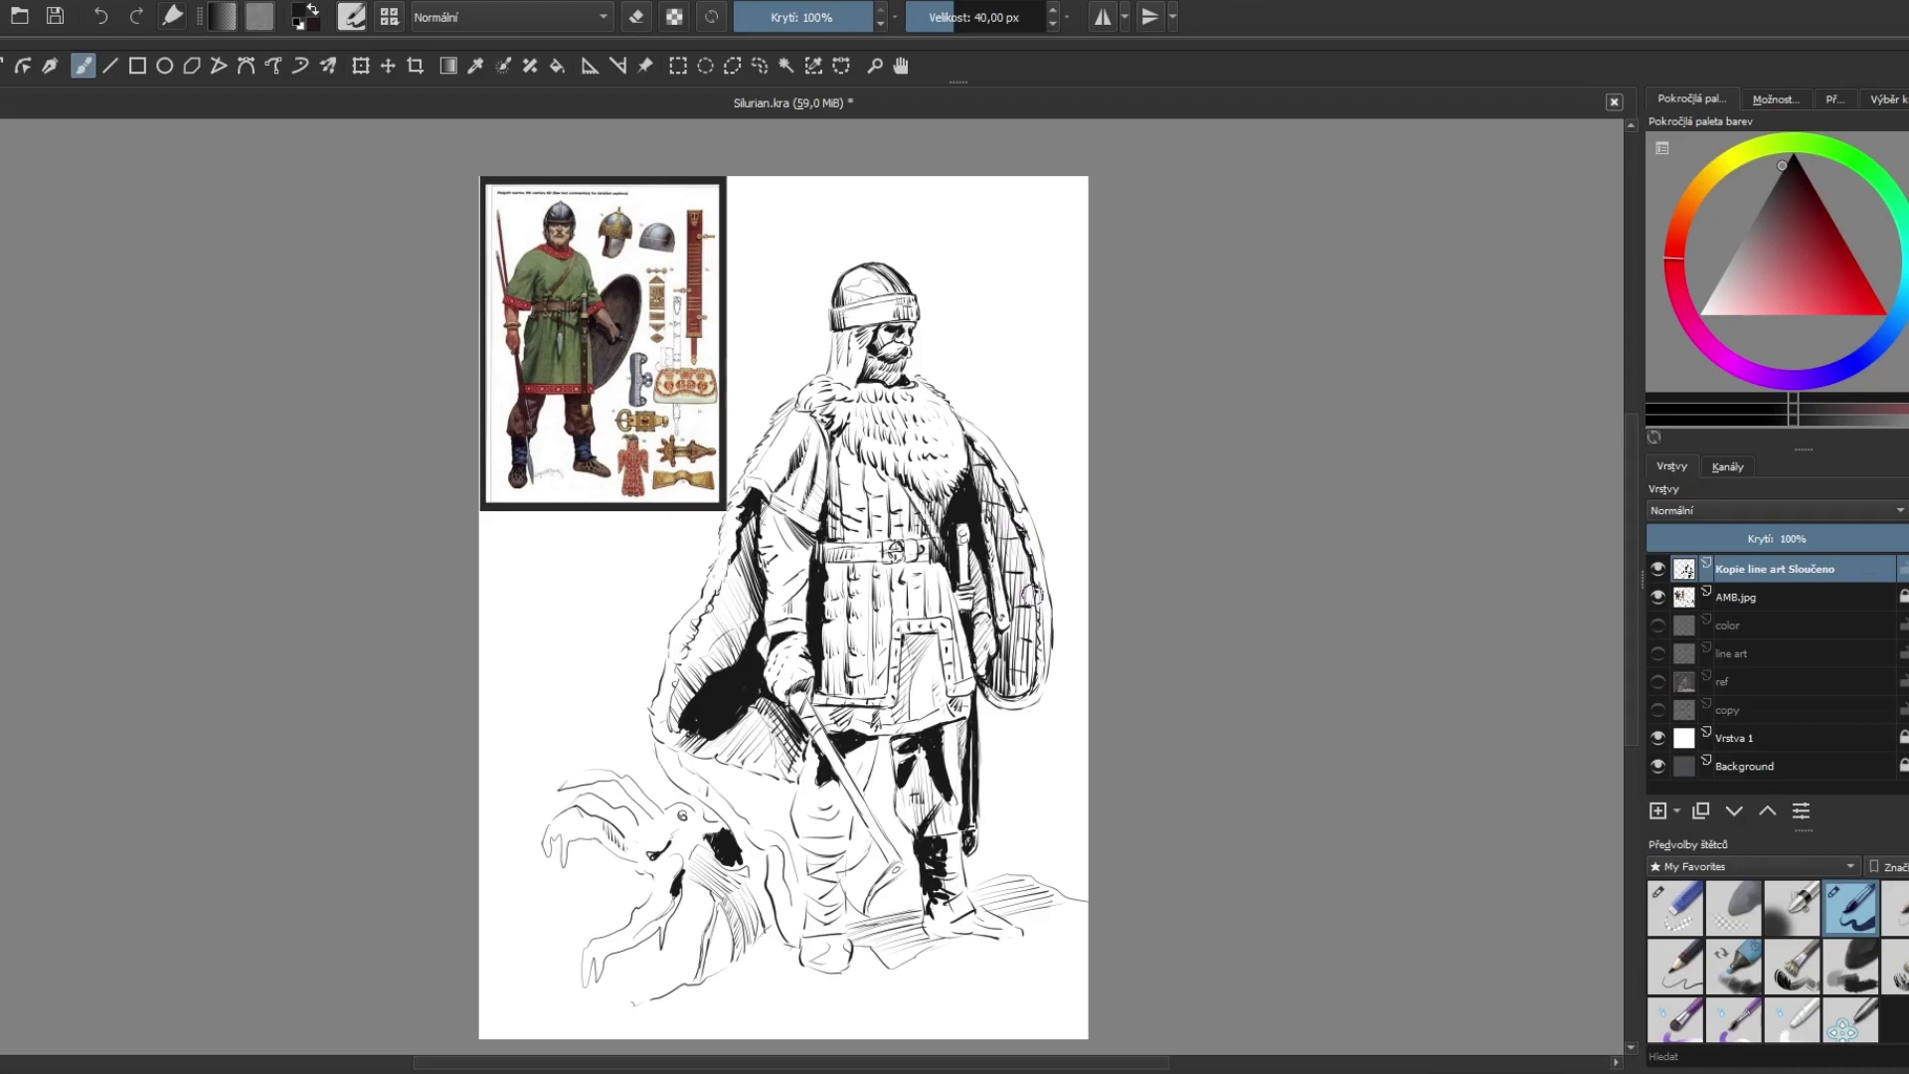
Step: Strengthen the shield's right and lower-right edges, mark the shoulder, and hatch the cape beside it
drag(1032, 595, 1041, 621)
drag(1043, 670, 1013, 707)
drag(1034, 561, 1041, 597)
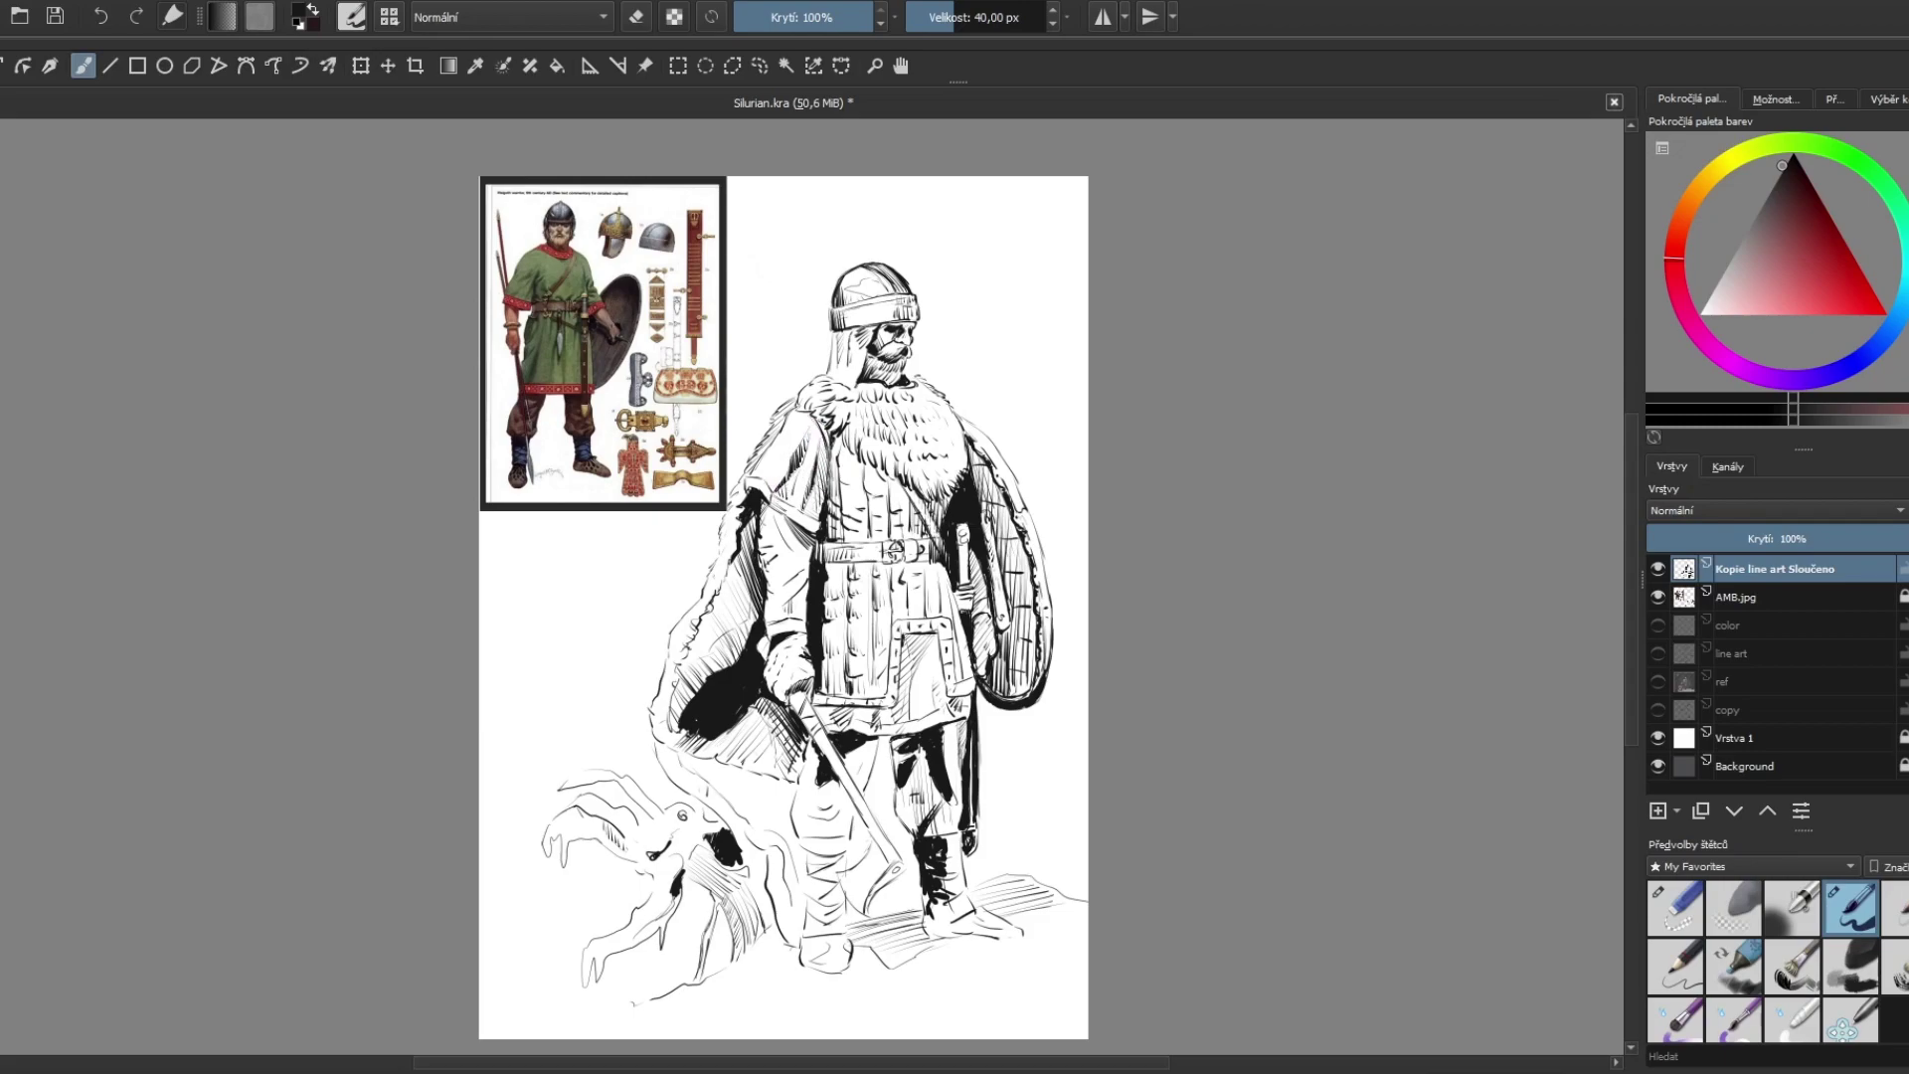
drag(811, 395, 807, 401)
drag(723, 544, 710, 585)
Step: Hatch the creature's body, ink the left knee, and close the tops of both boots
drag(735, 857, 746, 953)
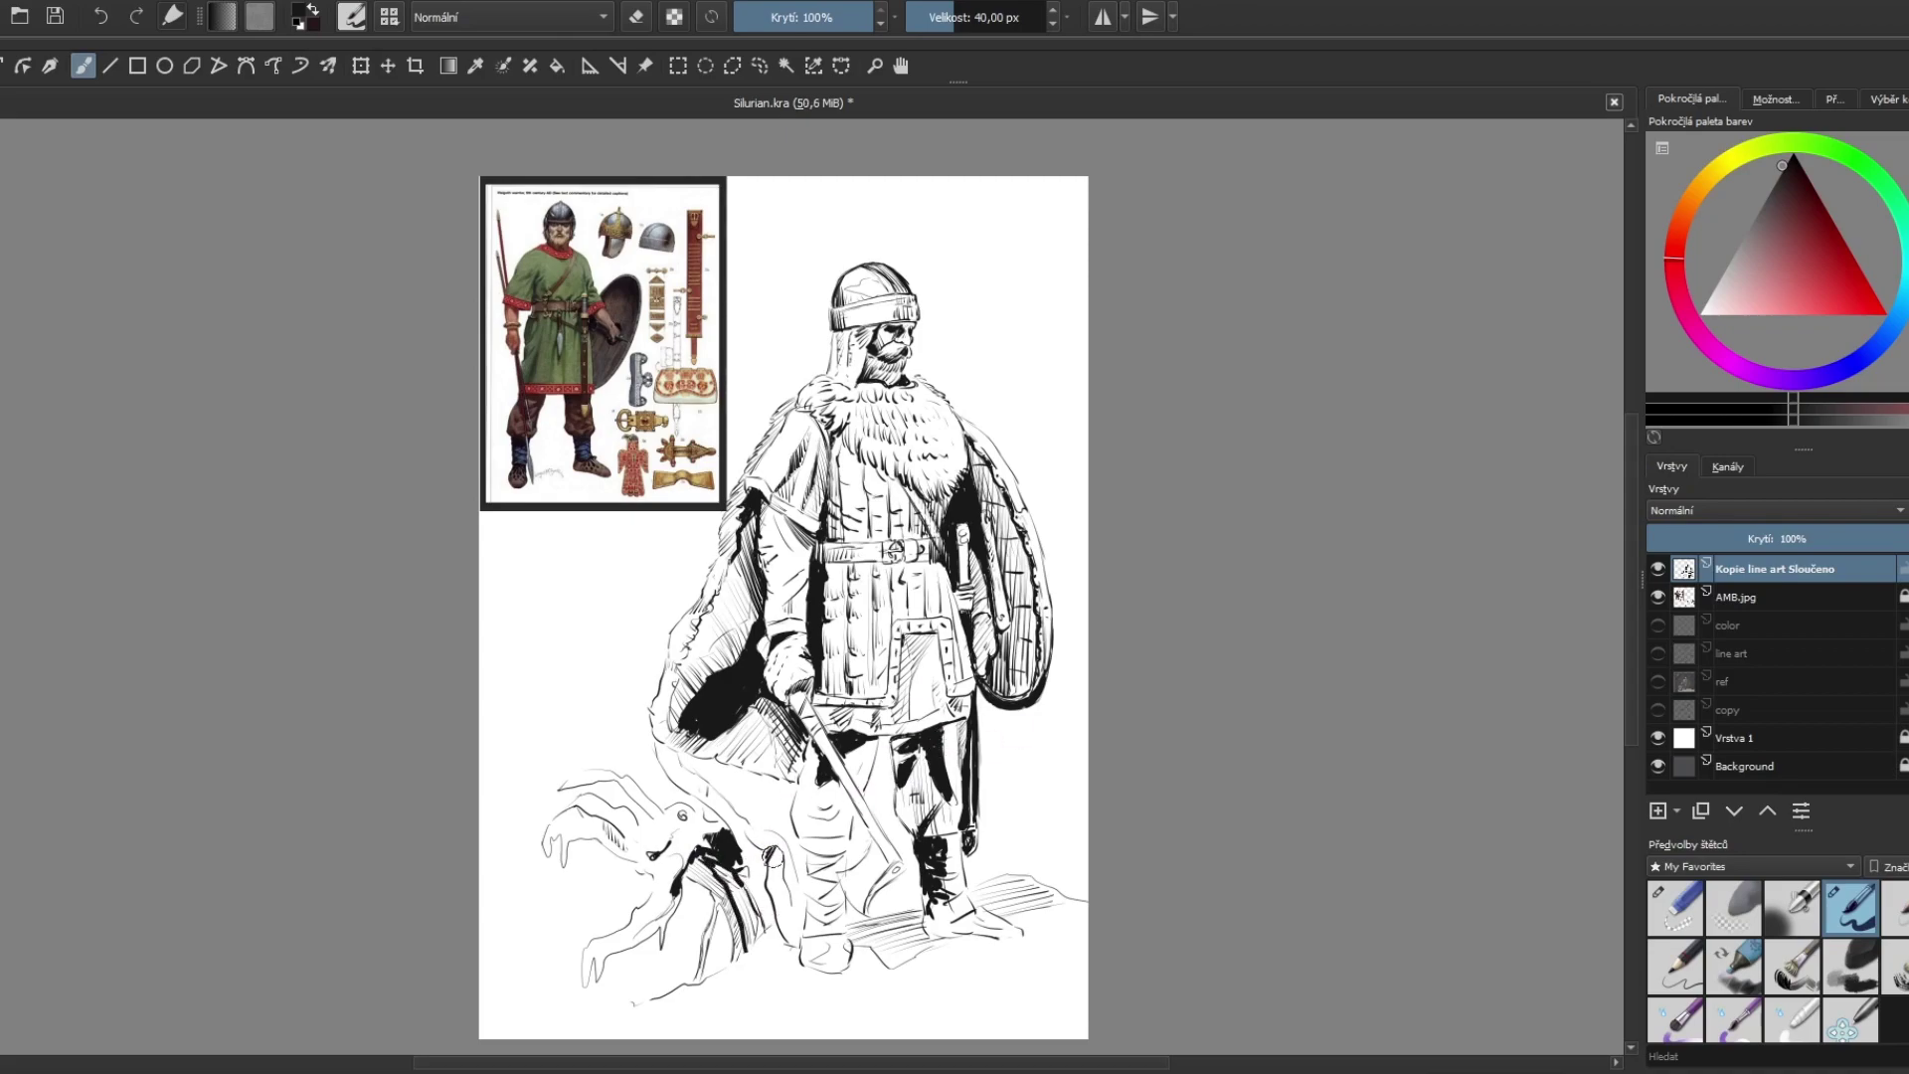
drag(765, 847, 787, 907)
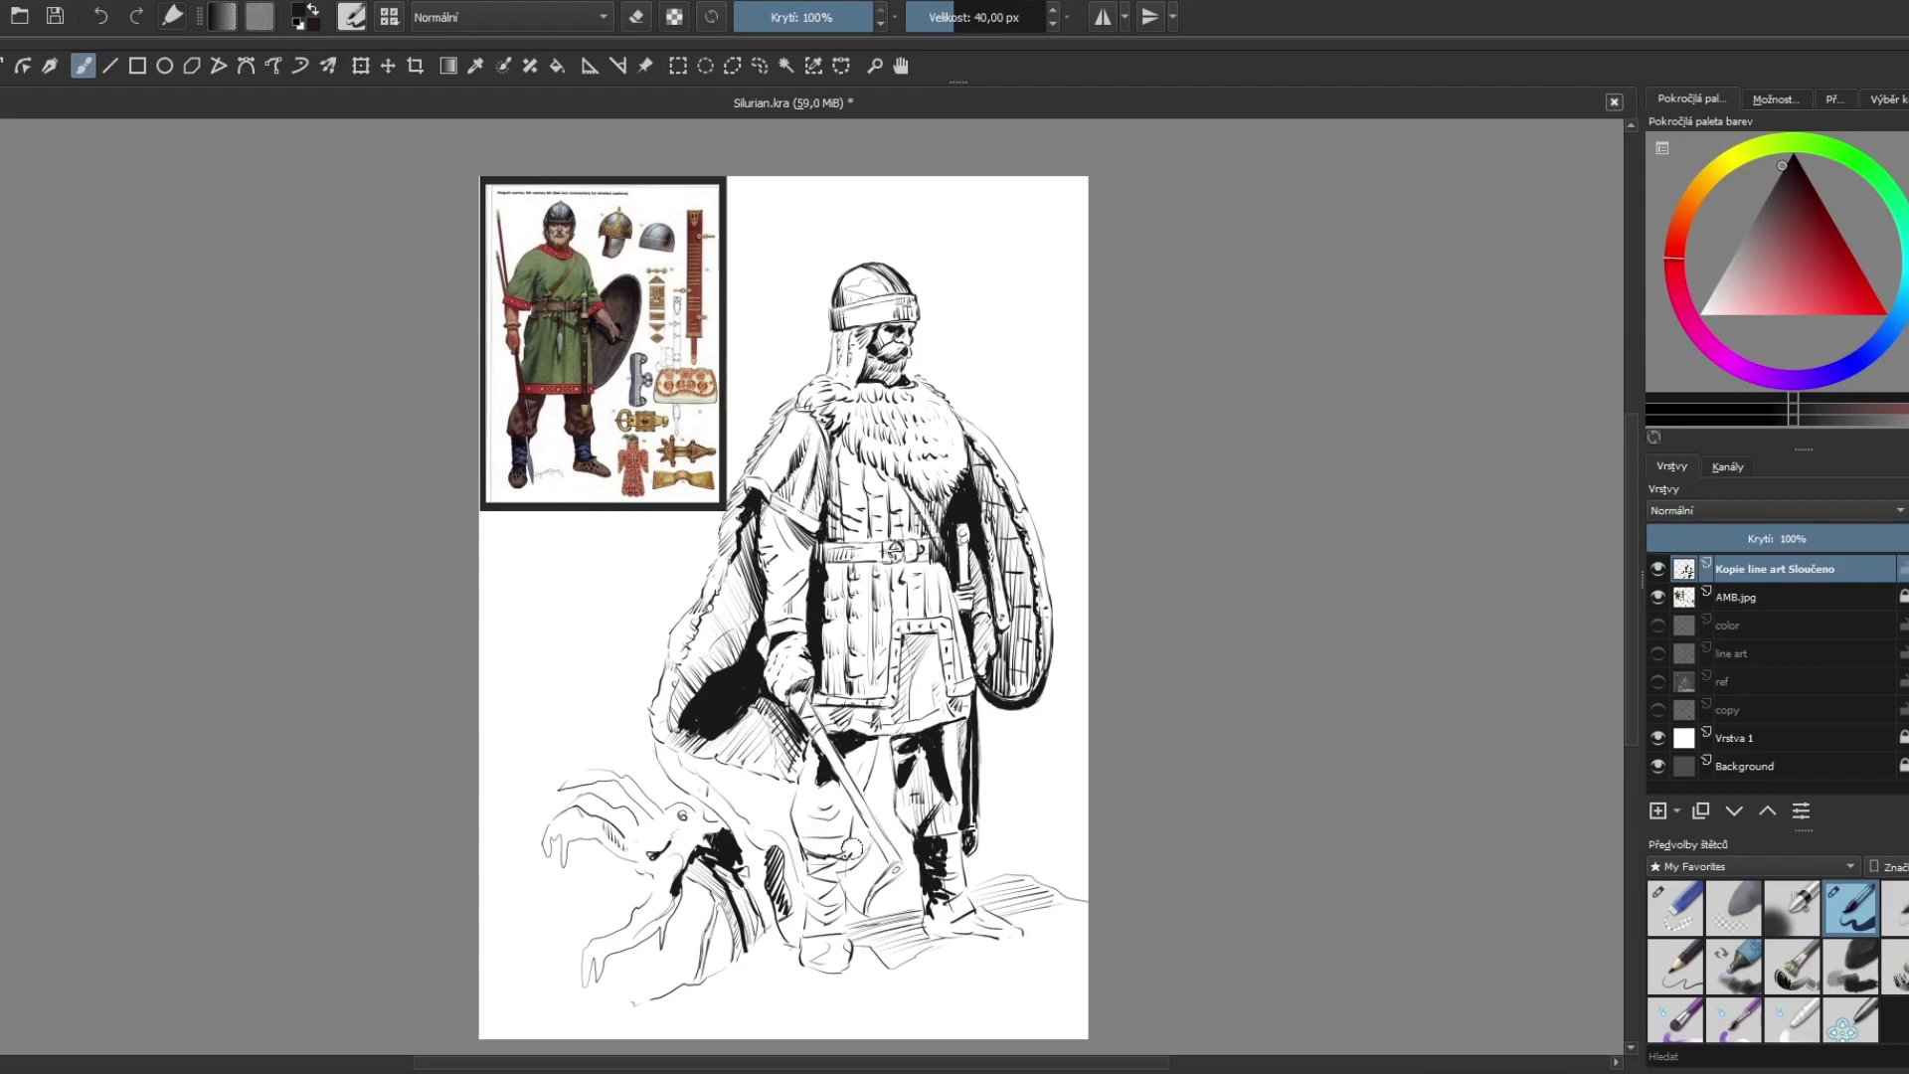
drag(798, 845, 842, 835)
mouse_move(805, 942)
mouse_down()
mouse_move(852, 934)
mouse_move(845, 956)
mouse_up()
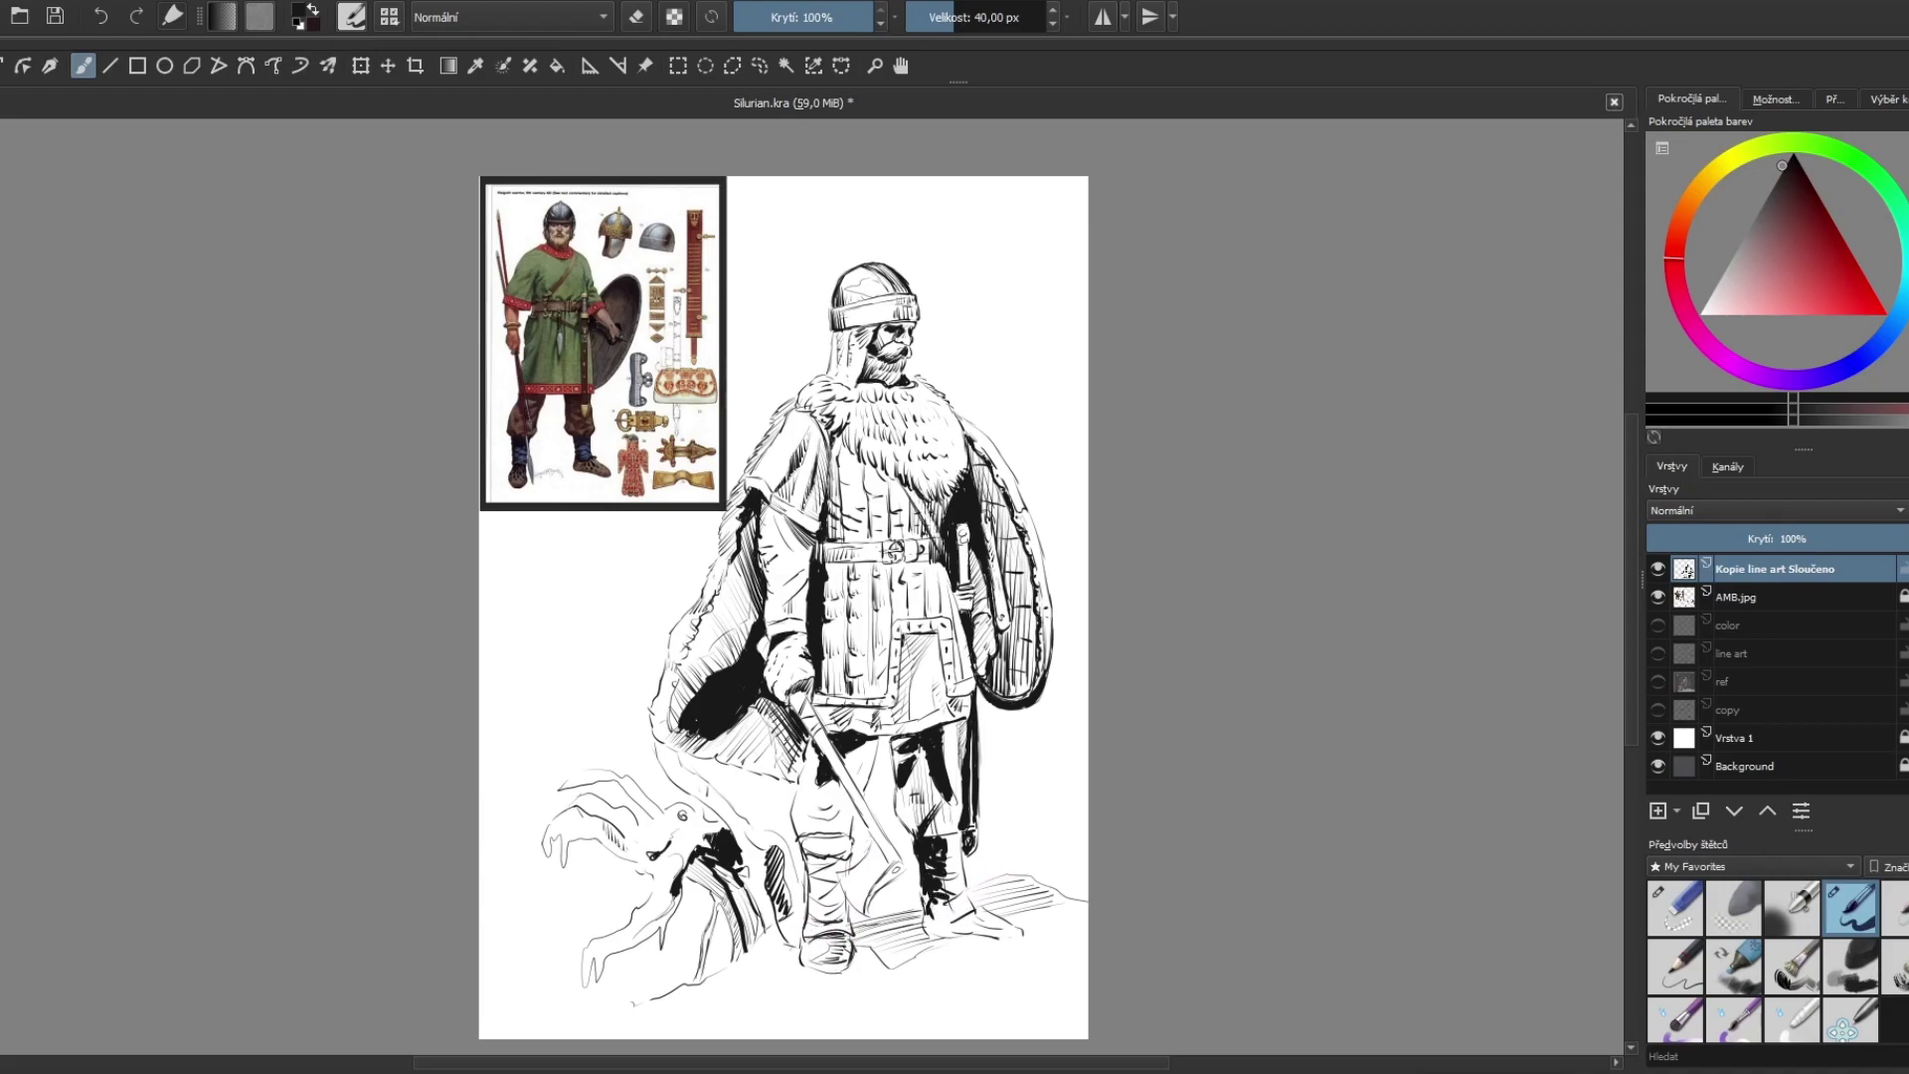
drag(923, 857, 956, 845)
key(e)
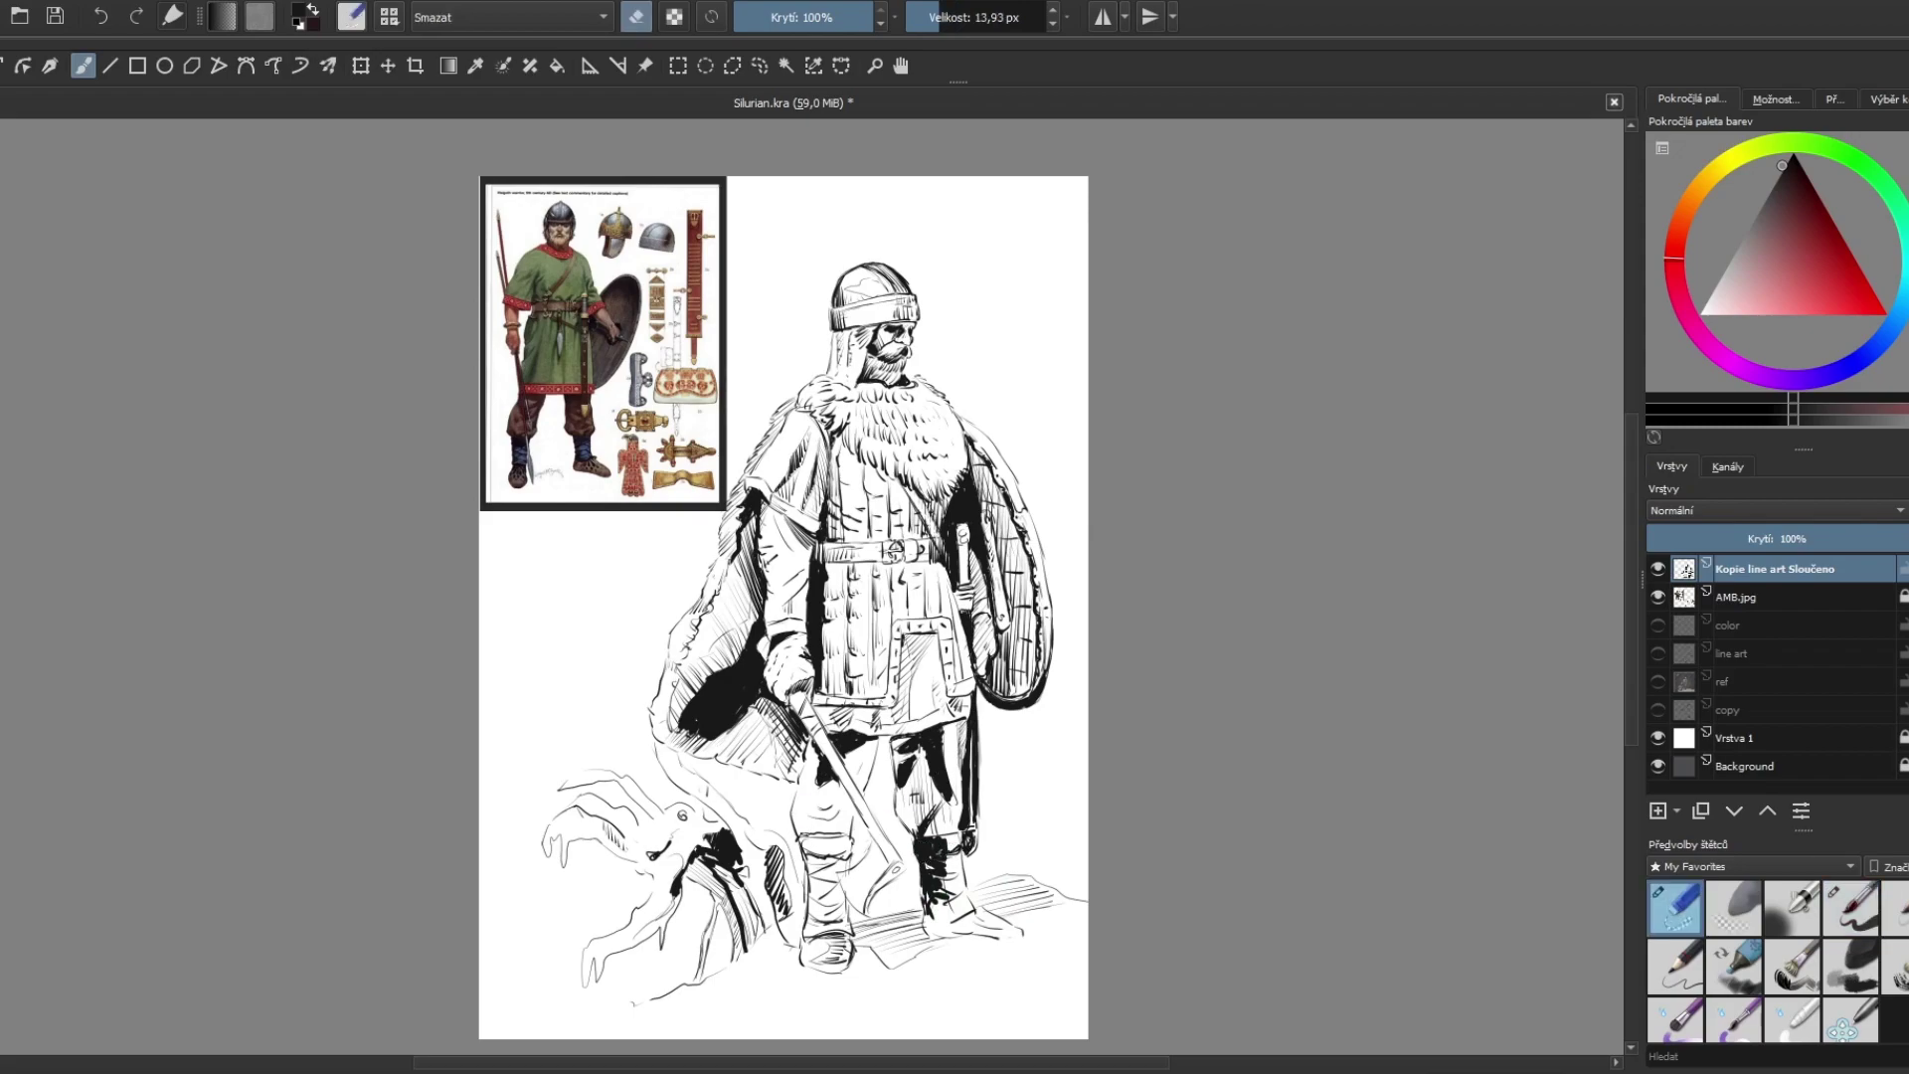
key(e)
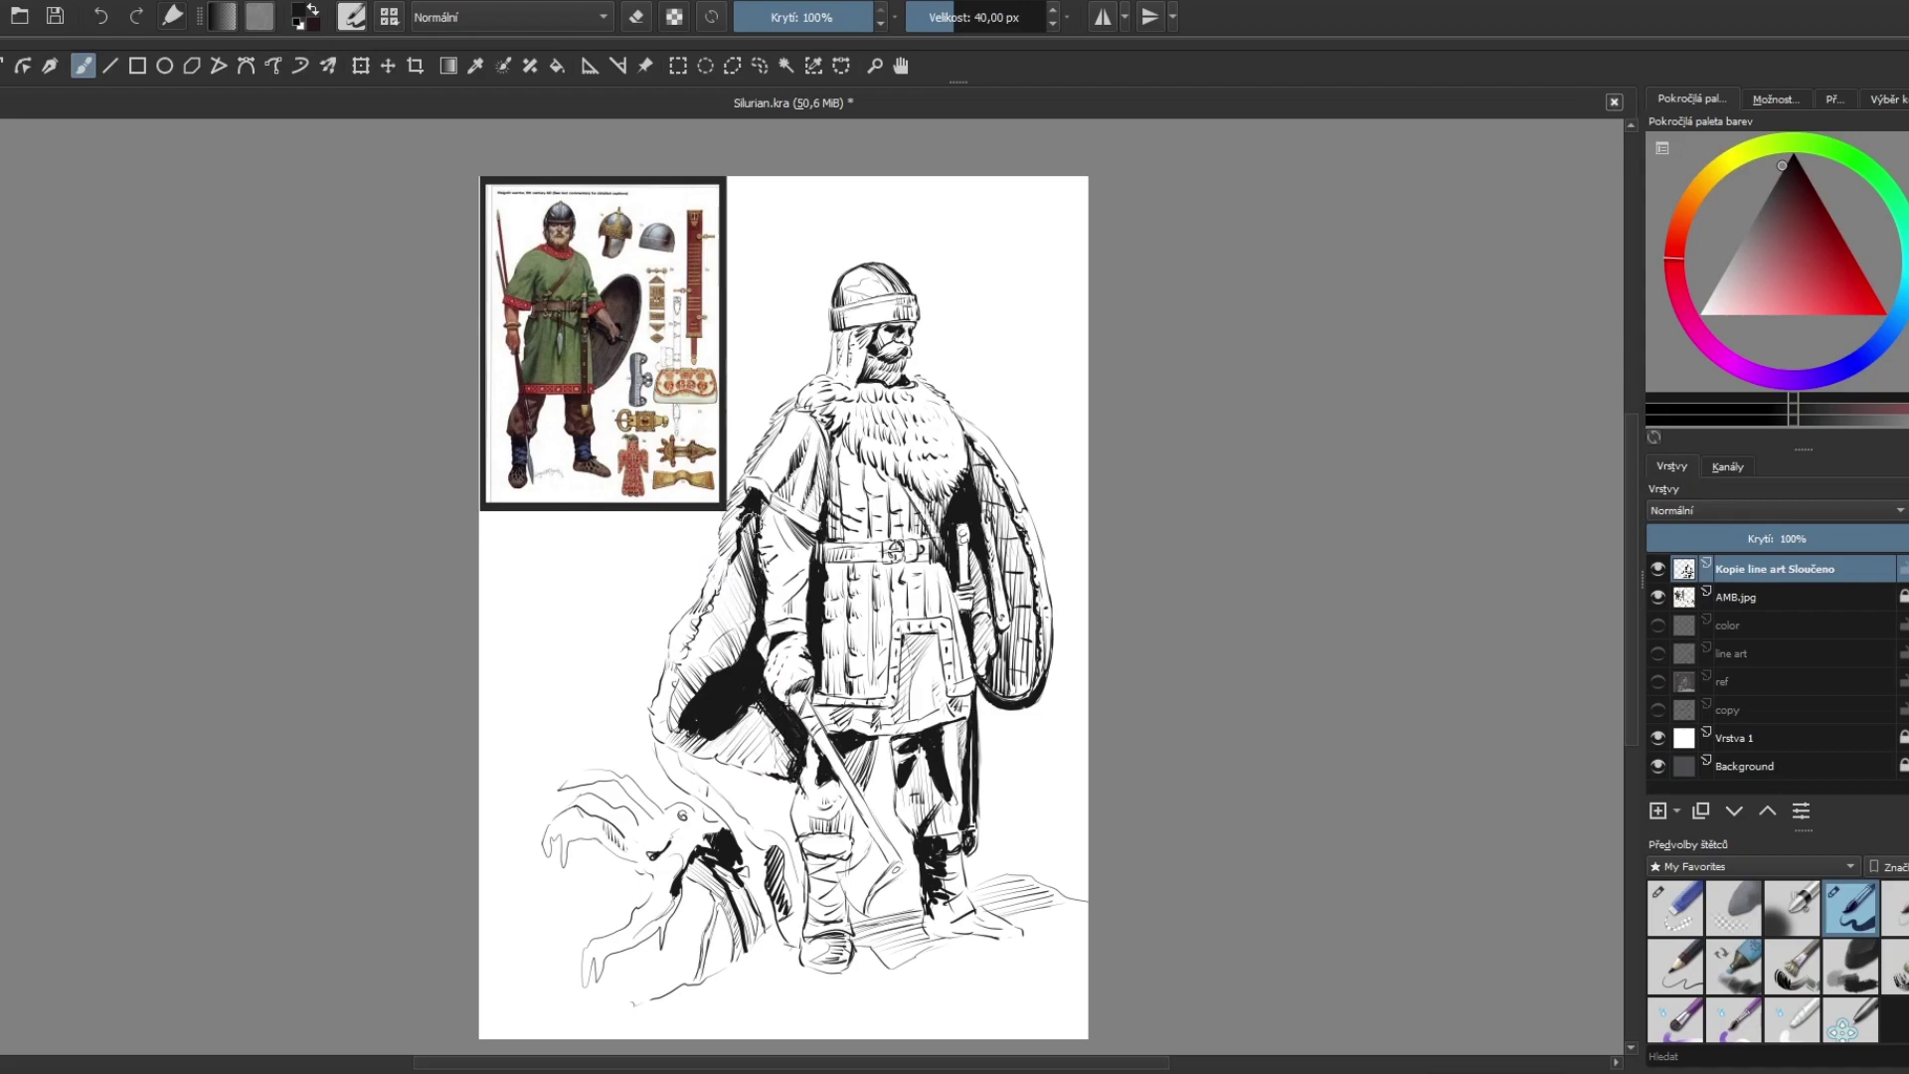
Step: Hatch the cape's left edge and lower cape, plus the tunic's lower panel
drag(742, 557, 747, 623)
mouse_move(720, 636)
mouse_down()
mouse_move(686, 686)
mouse_move(701, 766)
mouse_up()
mouse_move(765, 712)
mouse_down()
mouse_move(726, 760)
mouse_move(781, 774)
mouse_move(666, 751)
mouse_up()
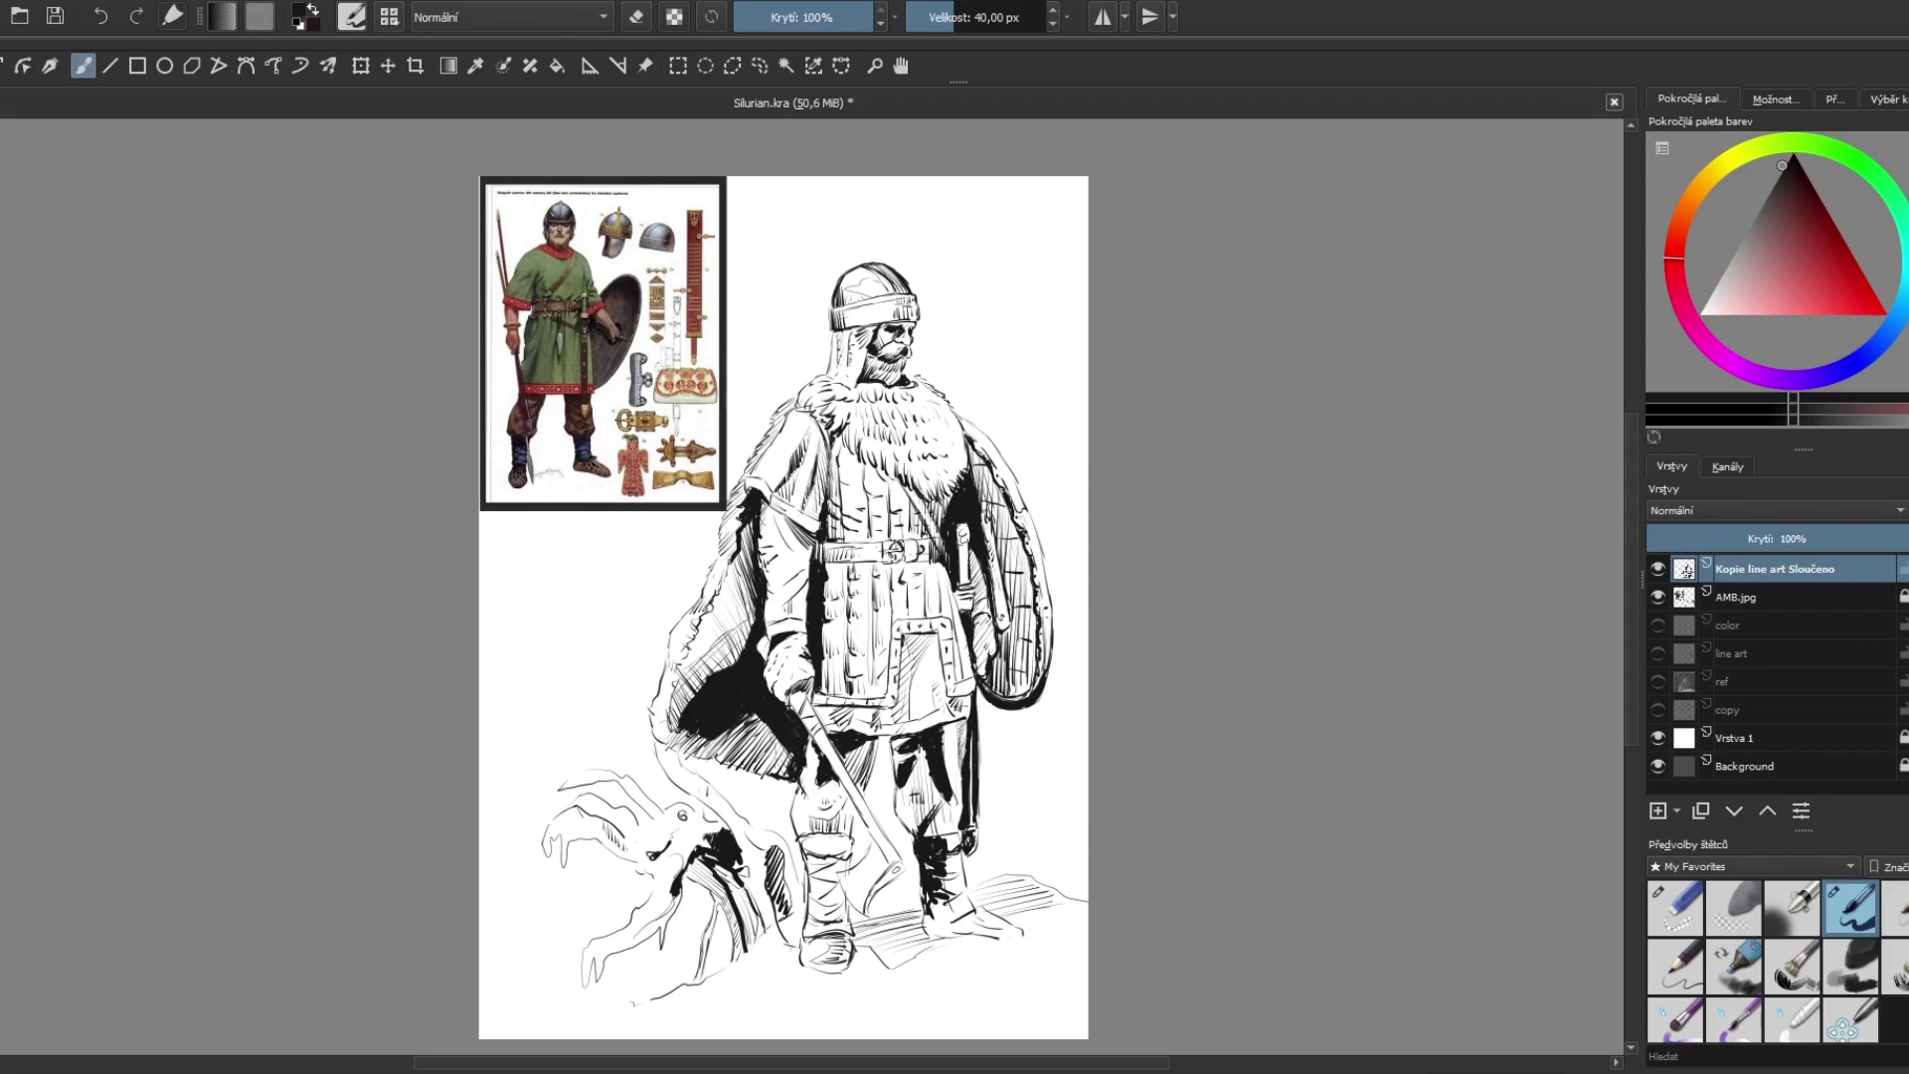
drag(910, 644, 901, 704)
drag(910, 683, 901, 713)
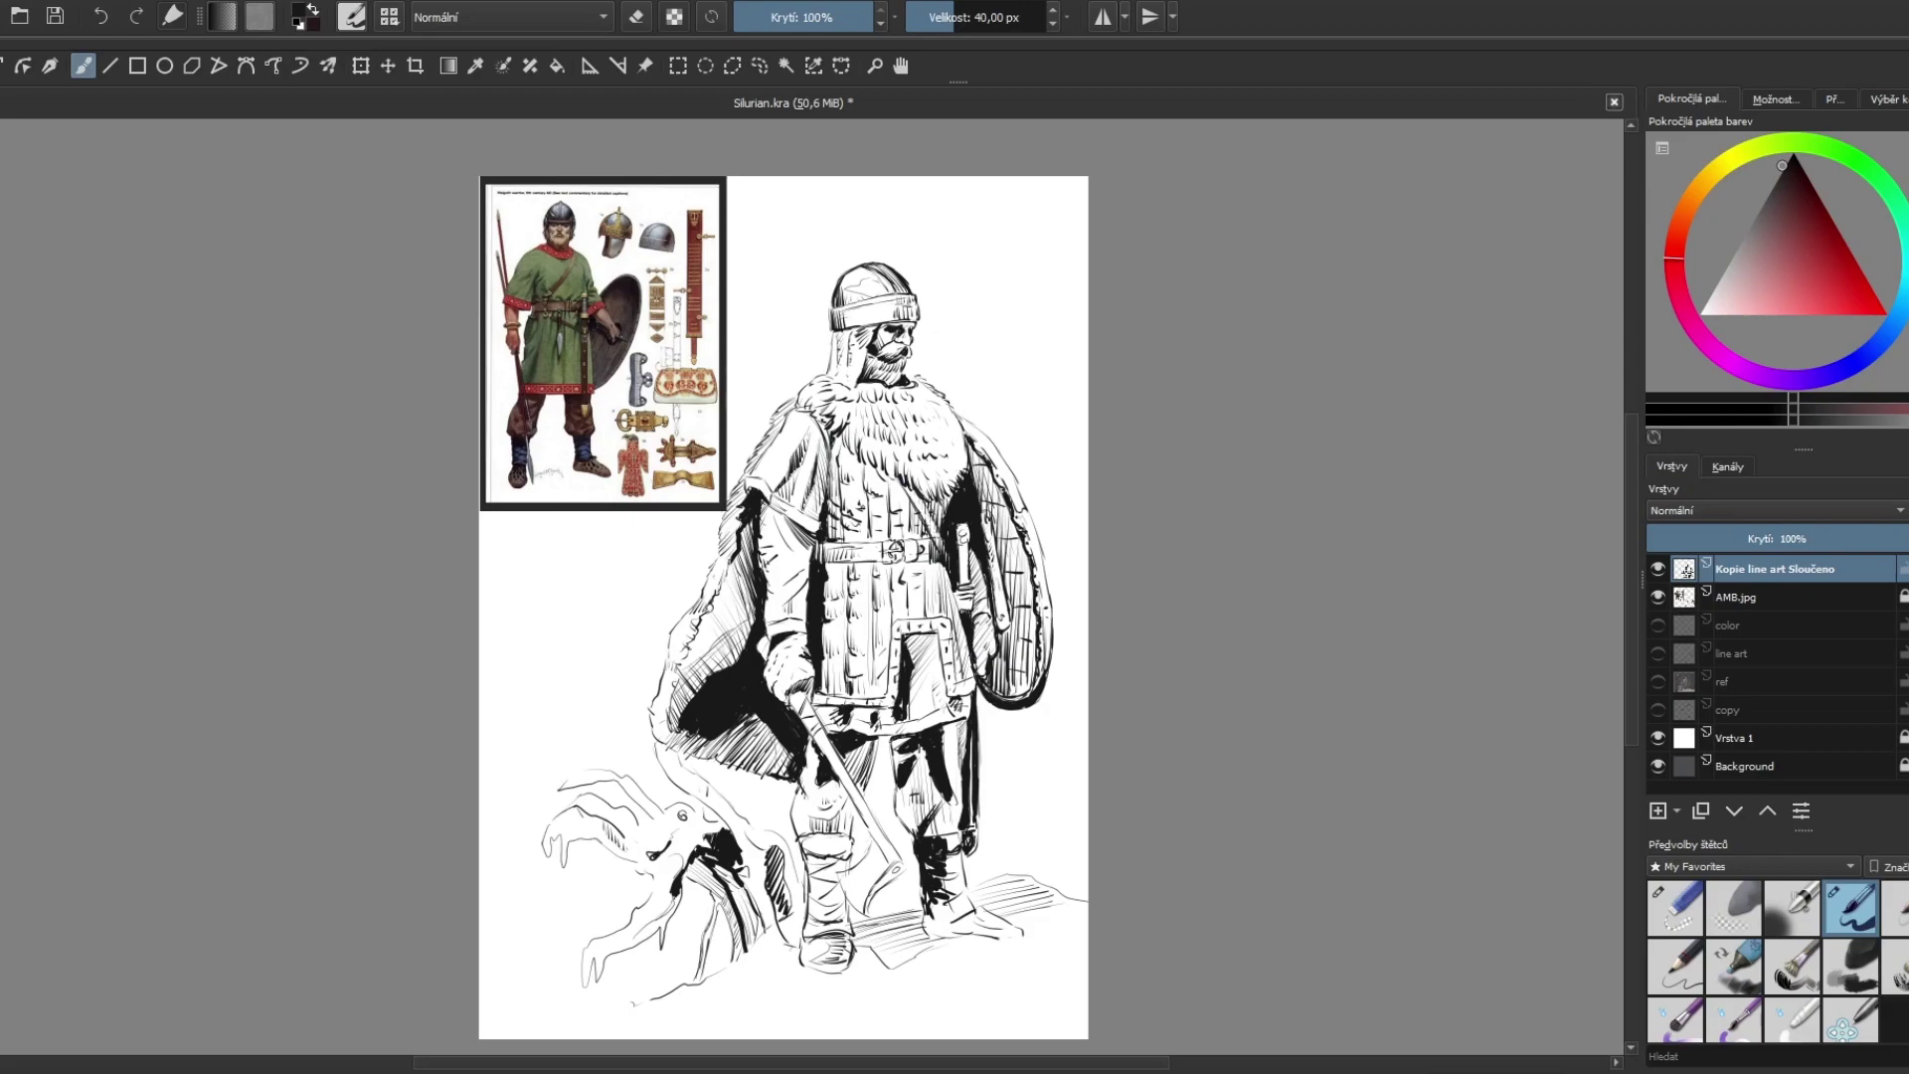
Step: Darken the right boot top and add ink strokes on the creature beside its mouth
mouse_move(945, 832)
mouse_down()
mouse_move(958, 848)
mouse_move(934, 922)
mouse_move(956, 929)
mouse_move(919, 935)
mouse_up()
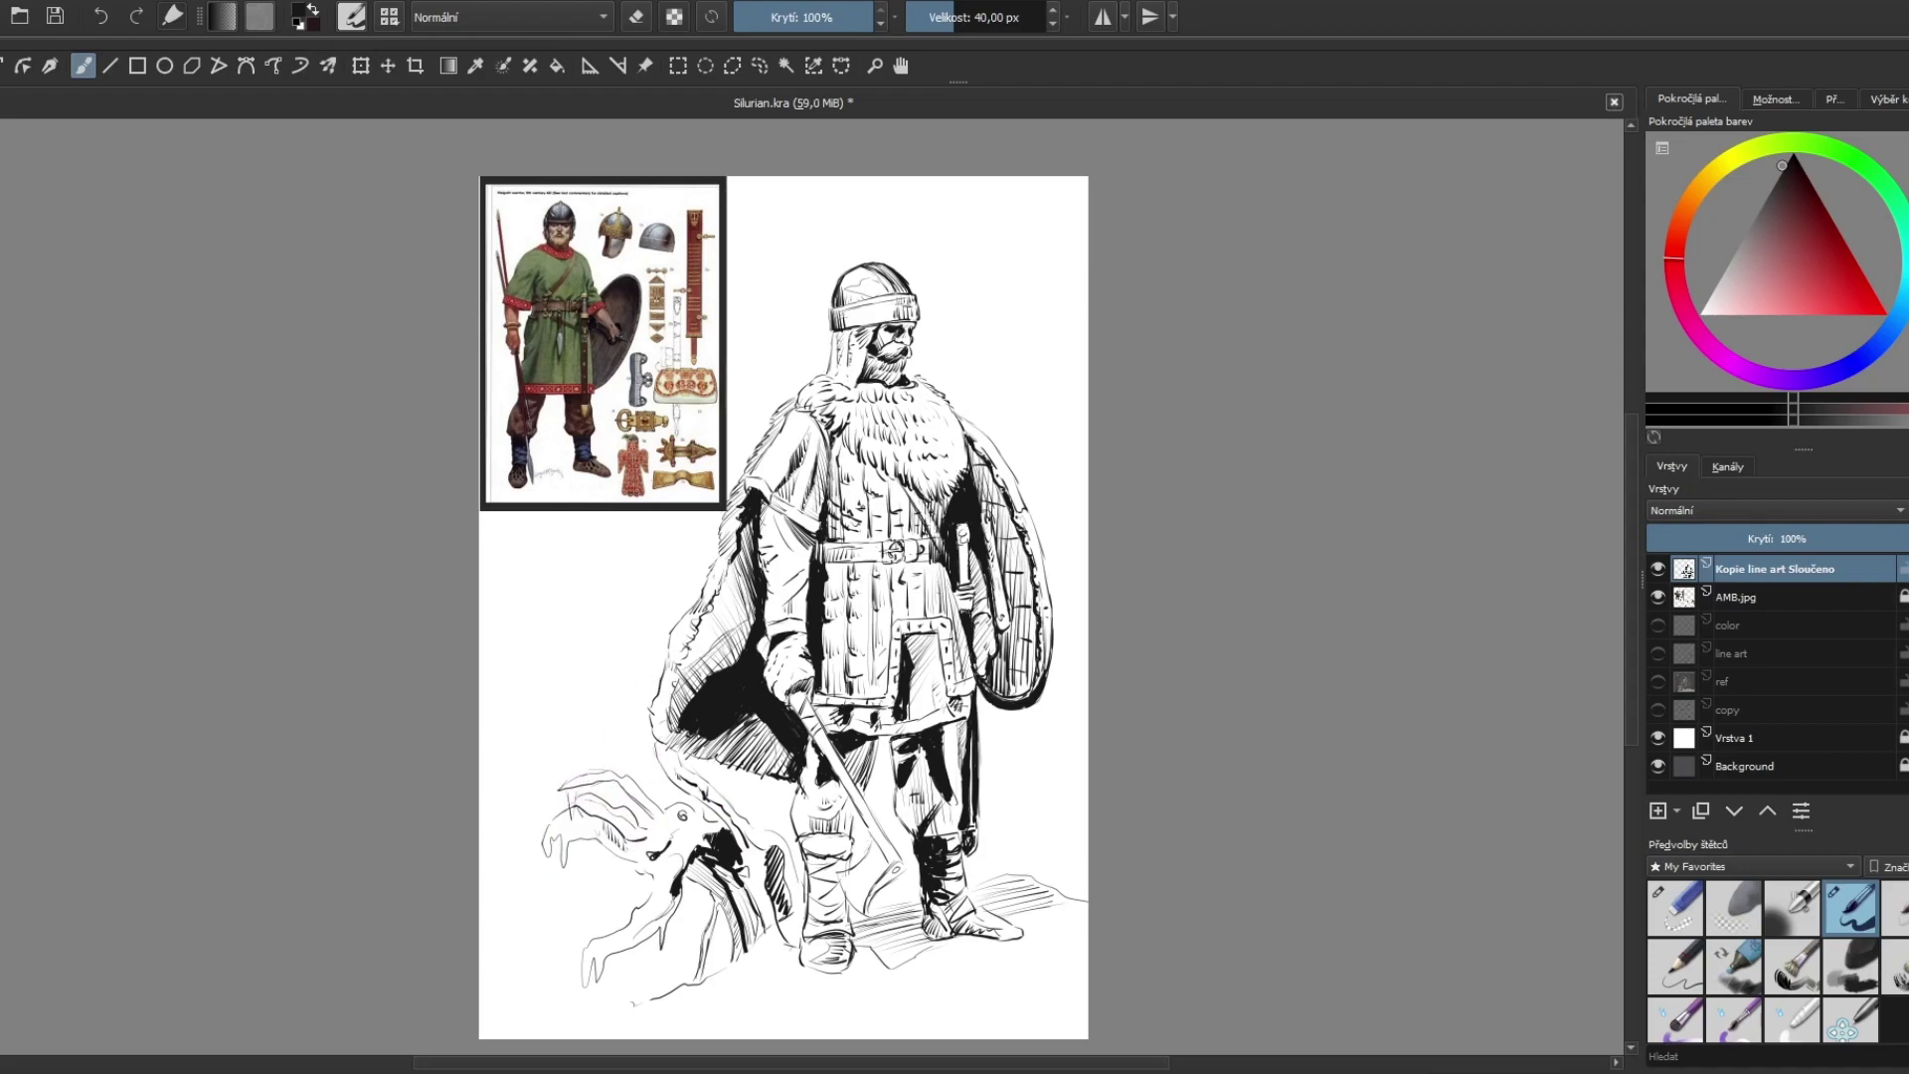
drag(612, 845, 614, 893)
key(e)
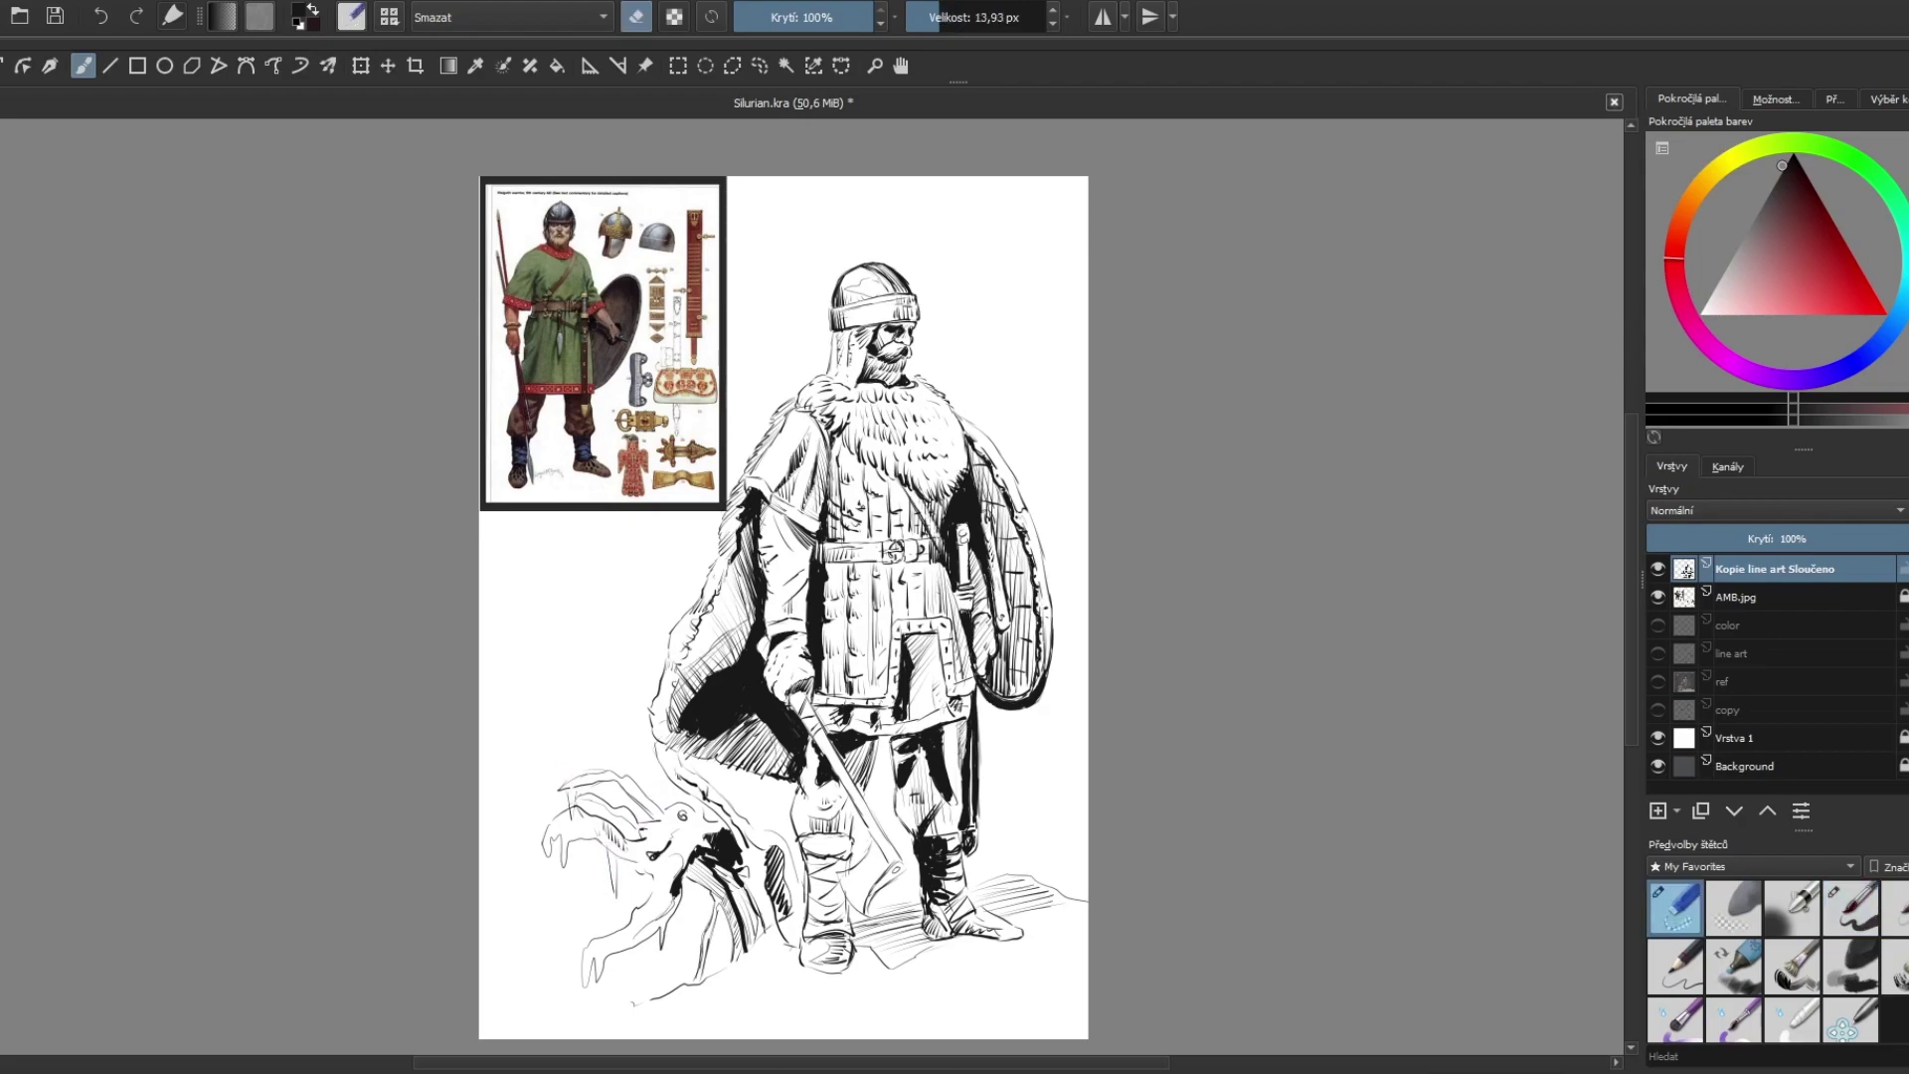
key(e)
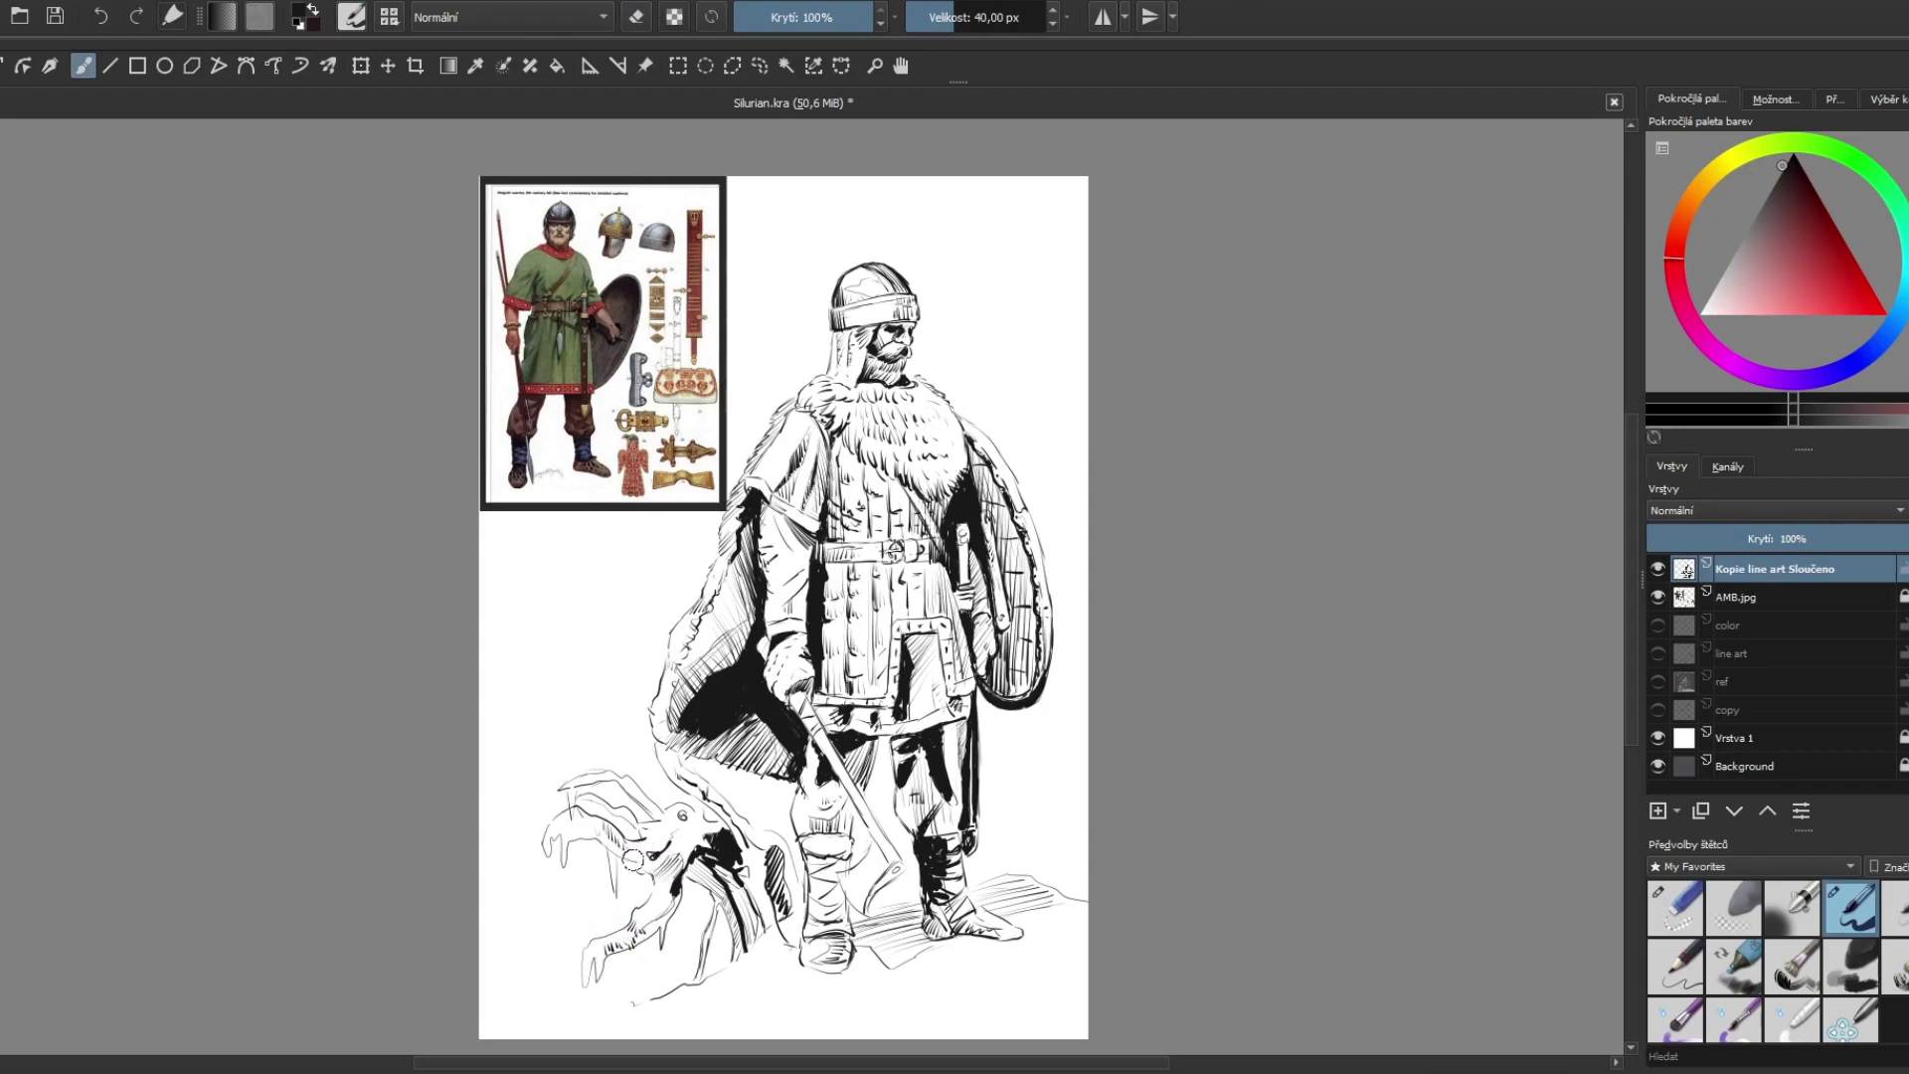
mouse_move(638, 865)
mouse_down()
mouse_move(664, 853)
mouse_move(693, 876)
mouse_up()
key(e)
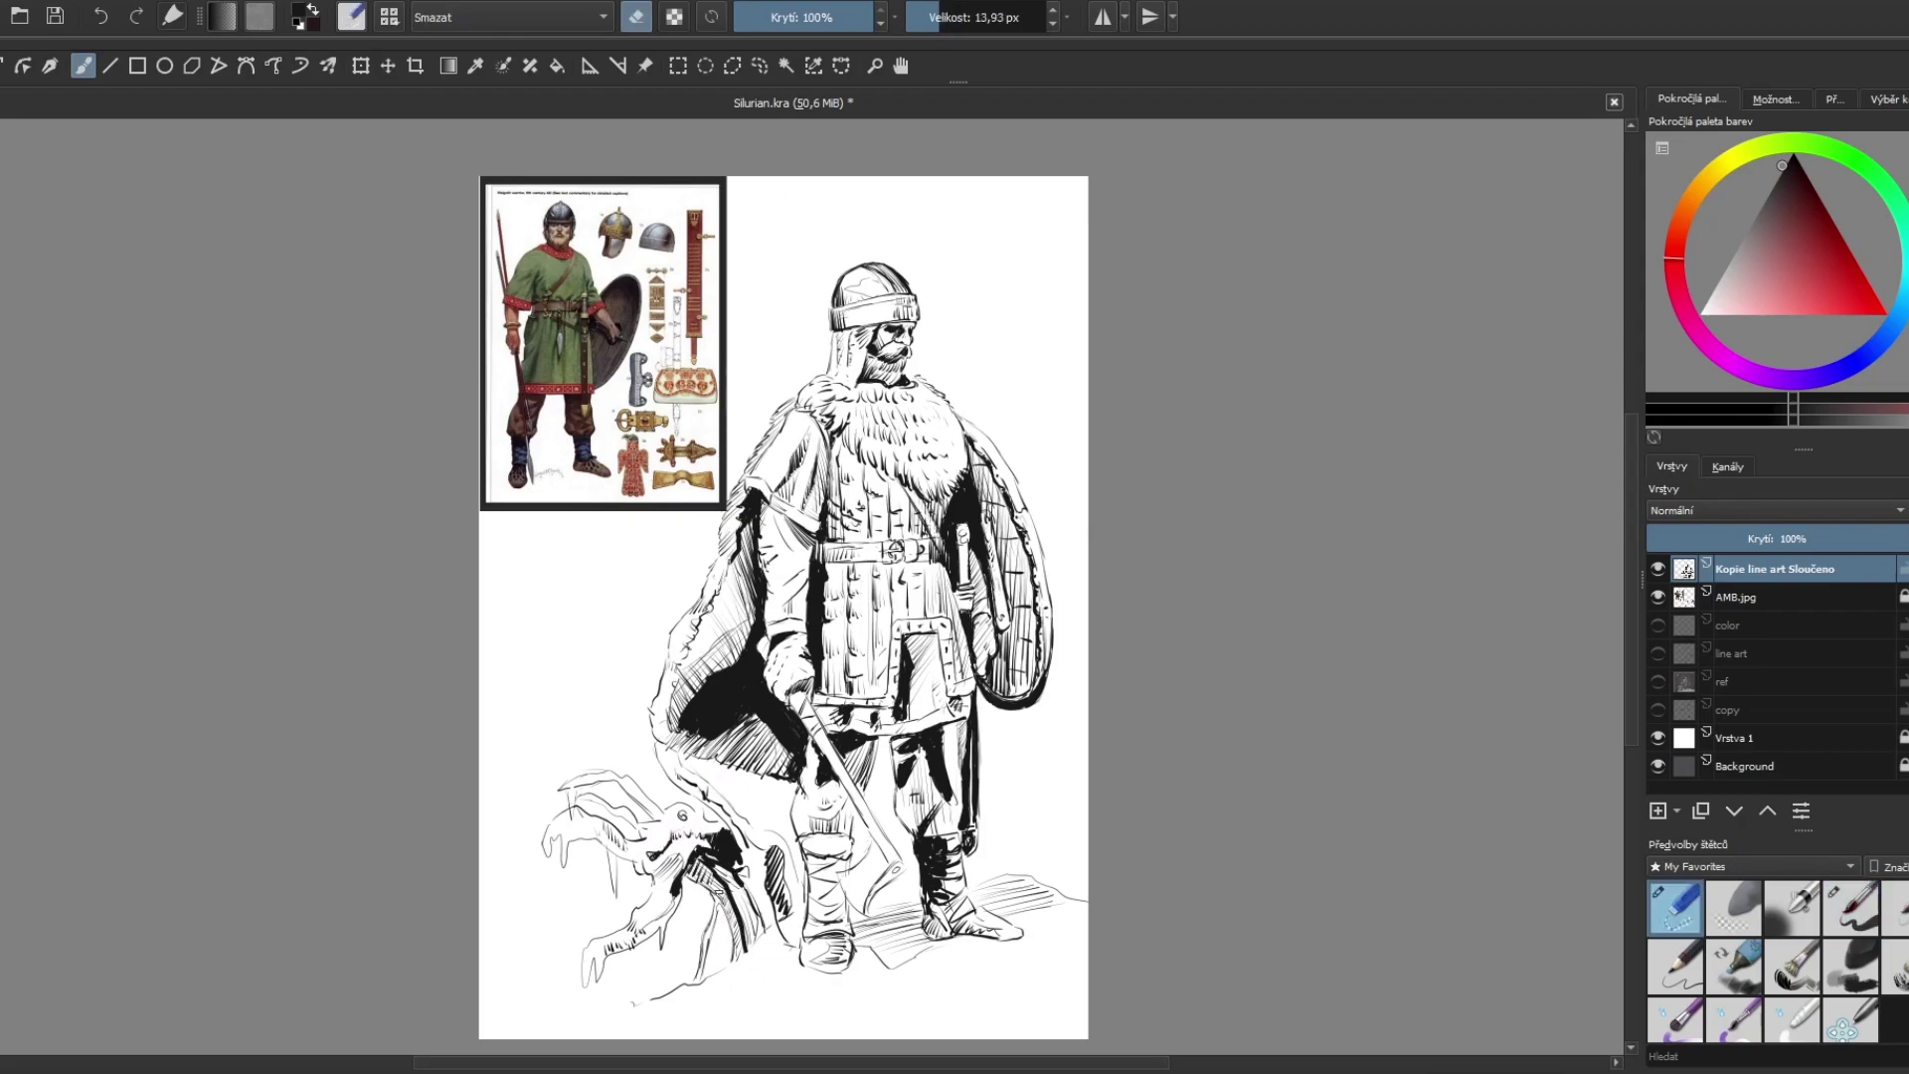
key(e)
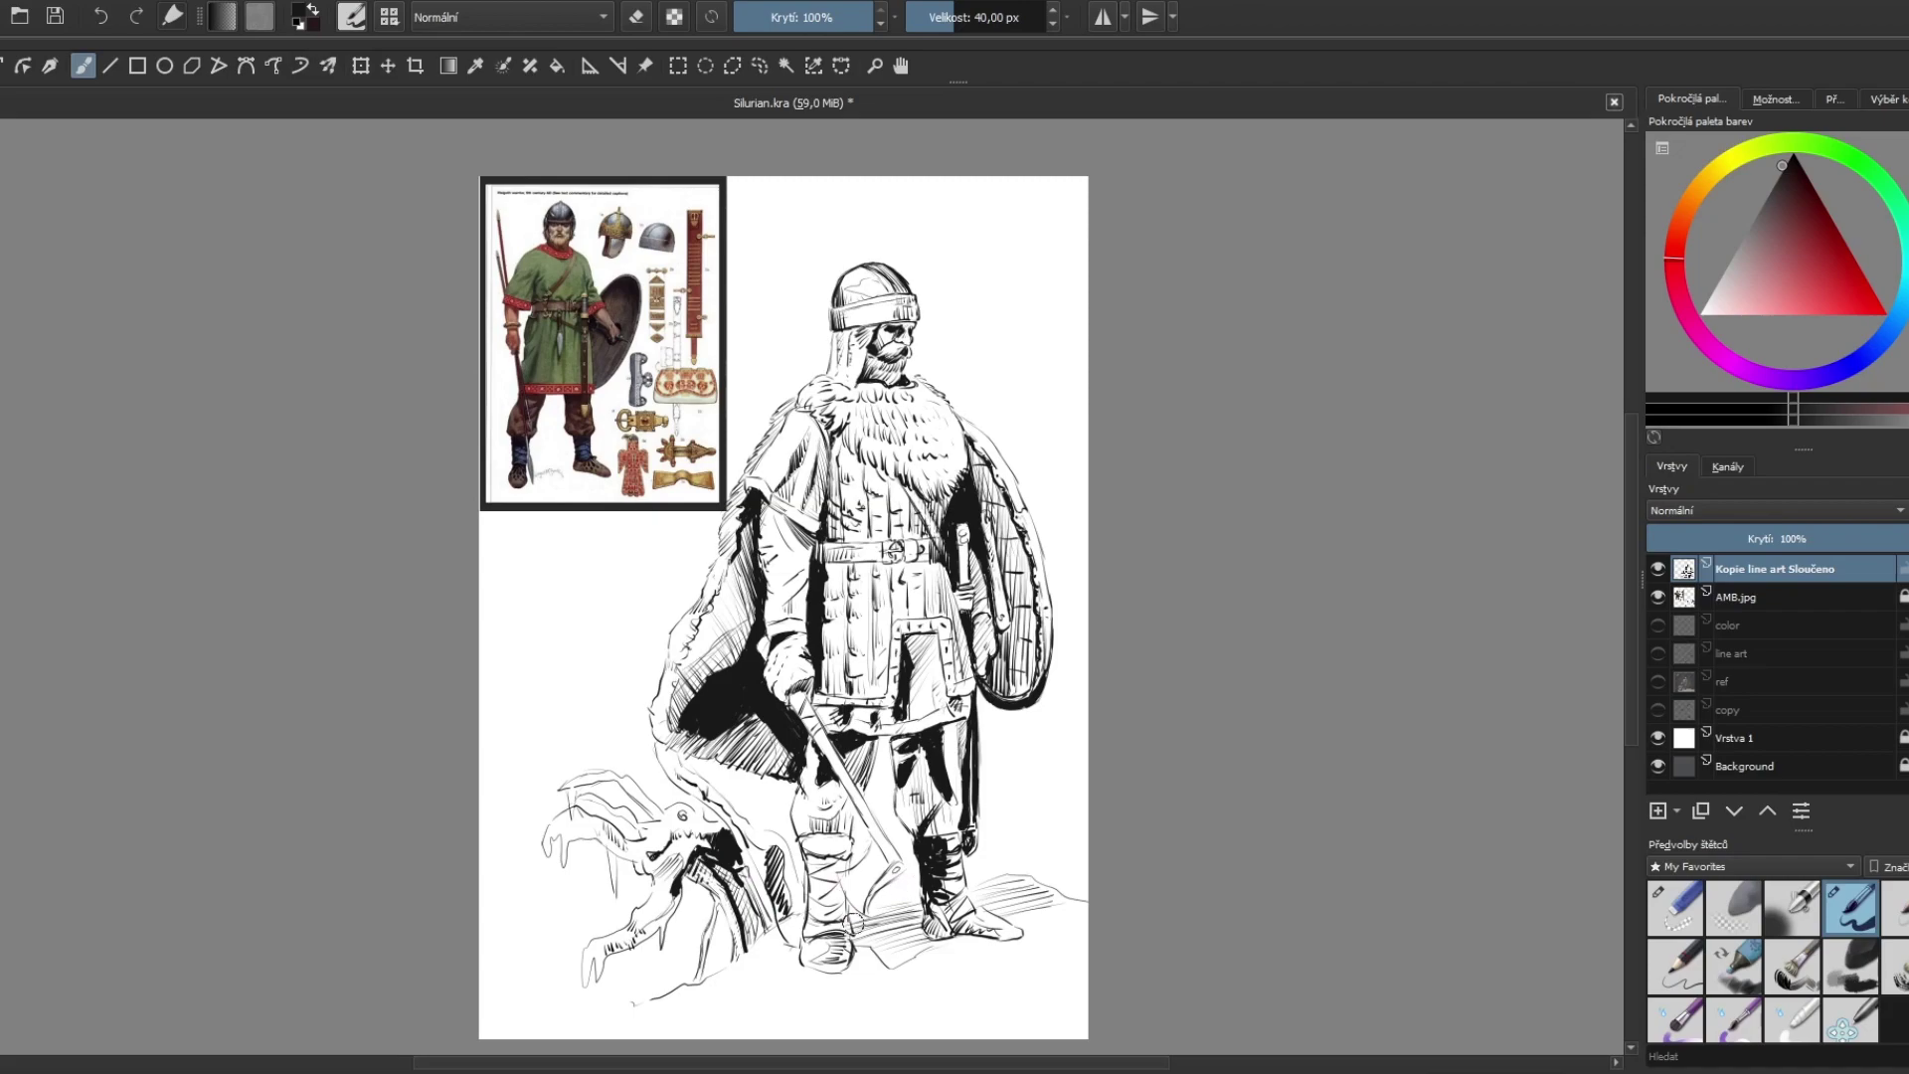
Step: Hatch near the right foot, beside the leg, in the cape shadow, and around the creature's jaw and neck
drag(1006, 873, 975, 880)
key(e)
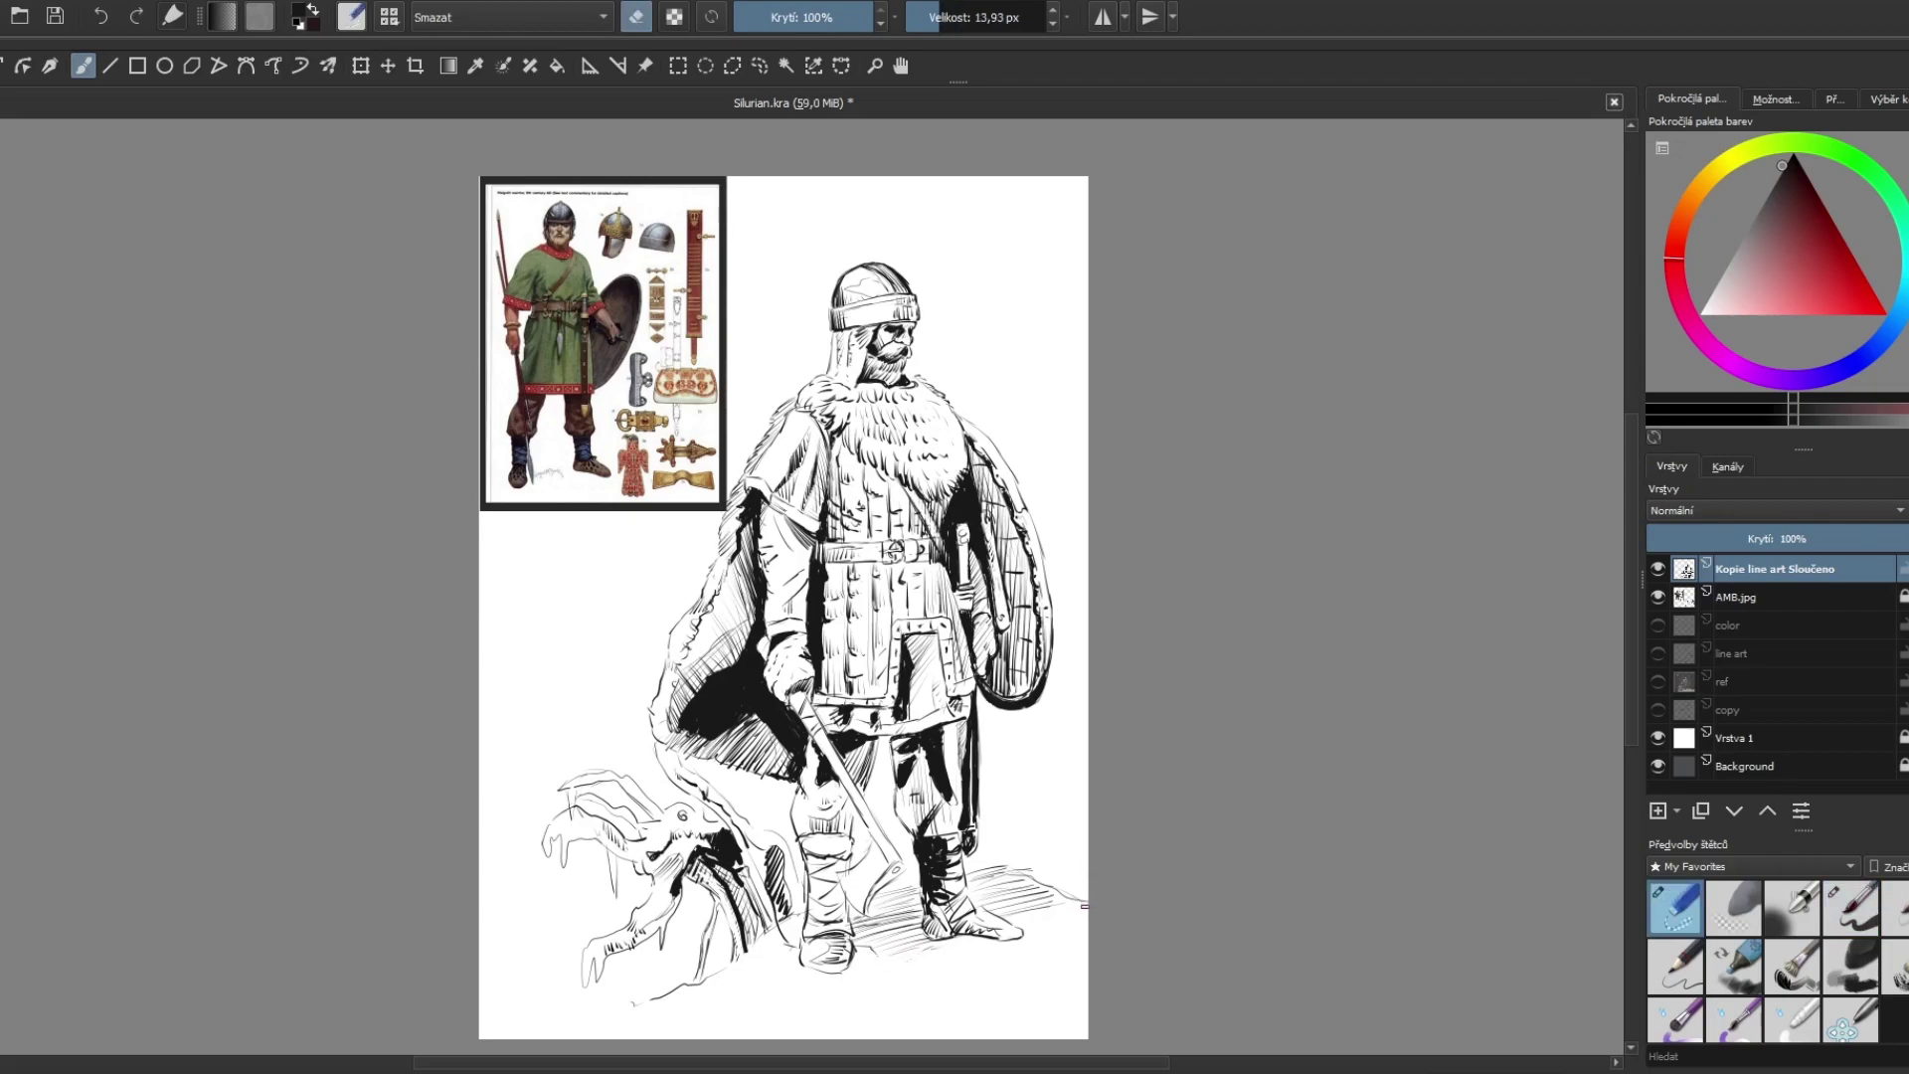
key(e)
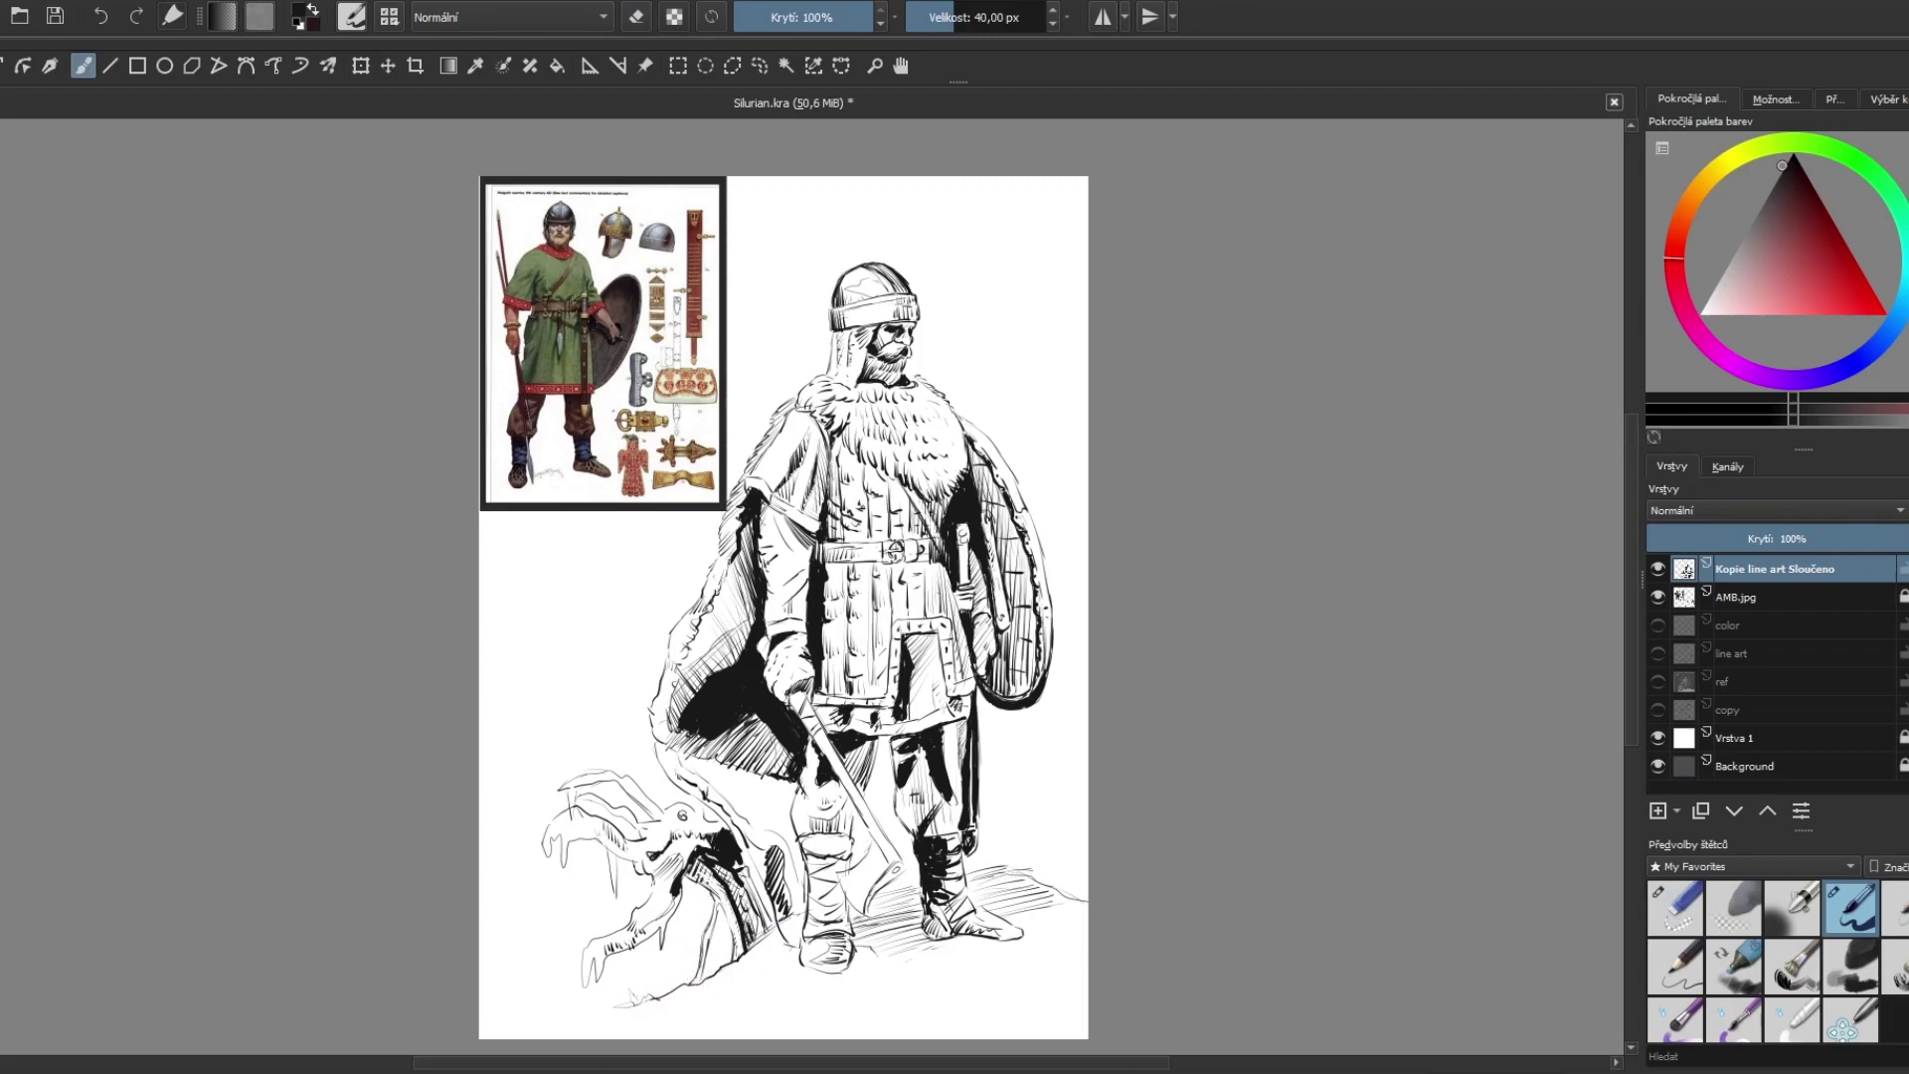
drag(746, 899, 763, 932)
mouse_move(724, 817)
mouse_down()
mouse_move(682, 785)
mouse_move(704, 805)
mouse_up()
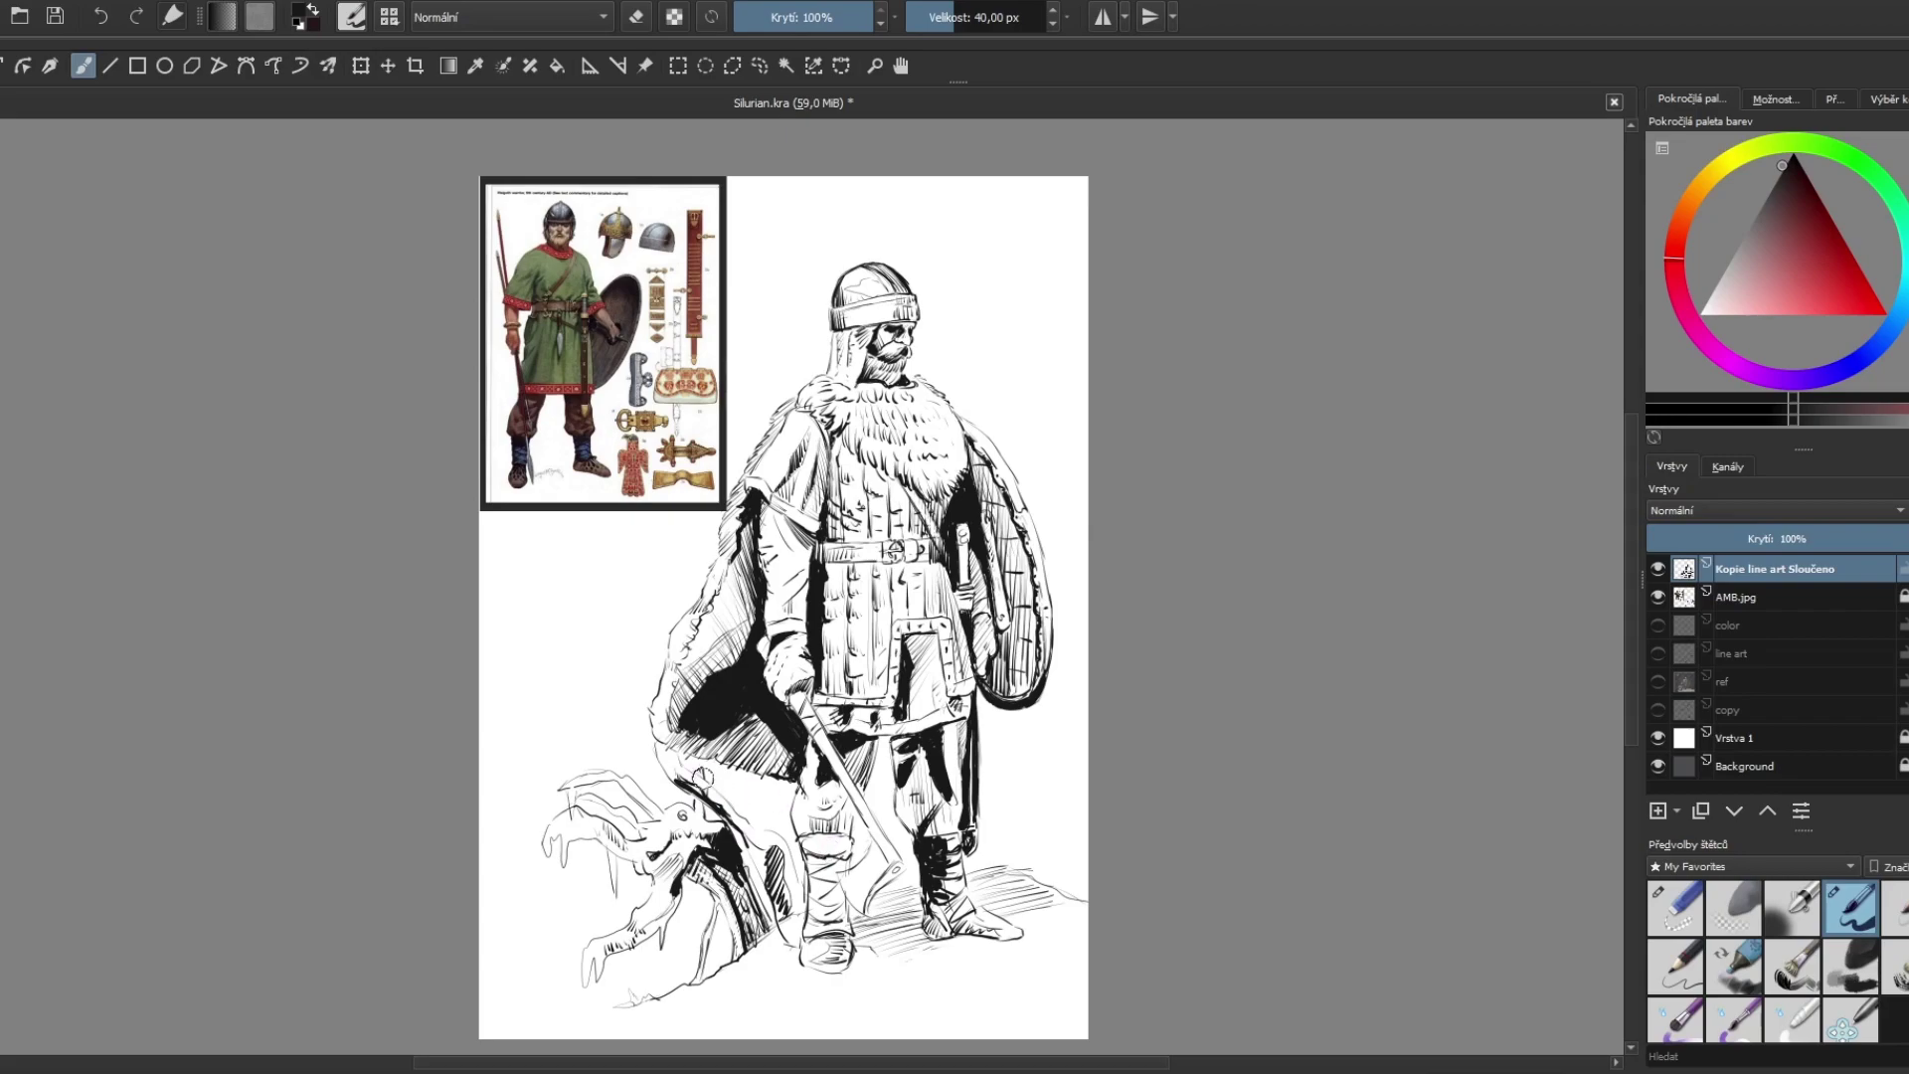
drag(661, 831, 717, 823)
mouse_move(769, 847)
mouse_down()
mouse_move(778, 893)
mouse_move(790, 853)
mouse_move(792, 875)
mouse_up()
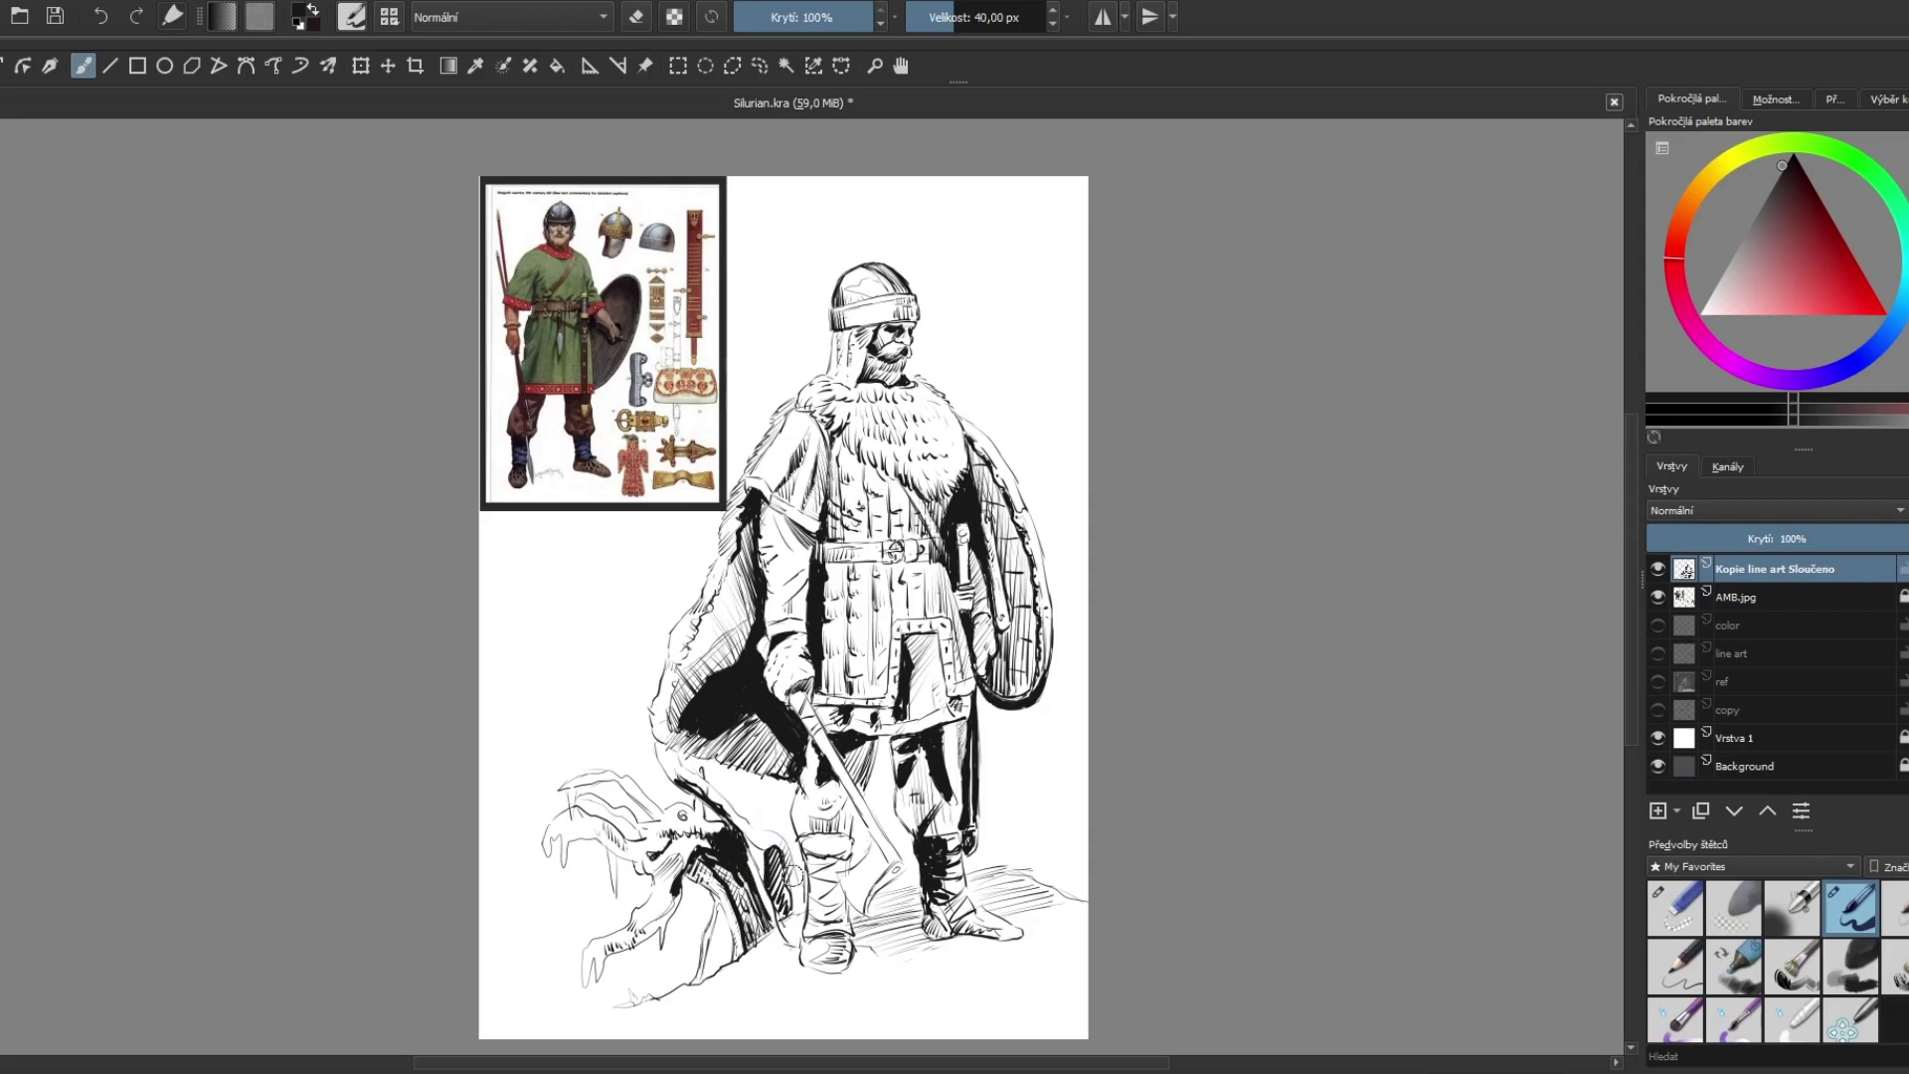
key(e)
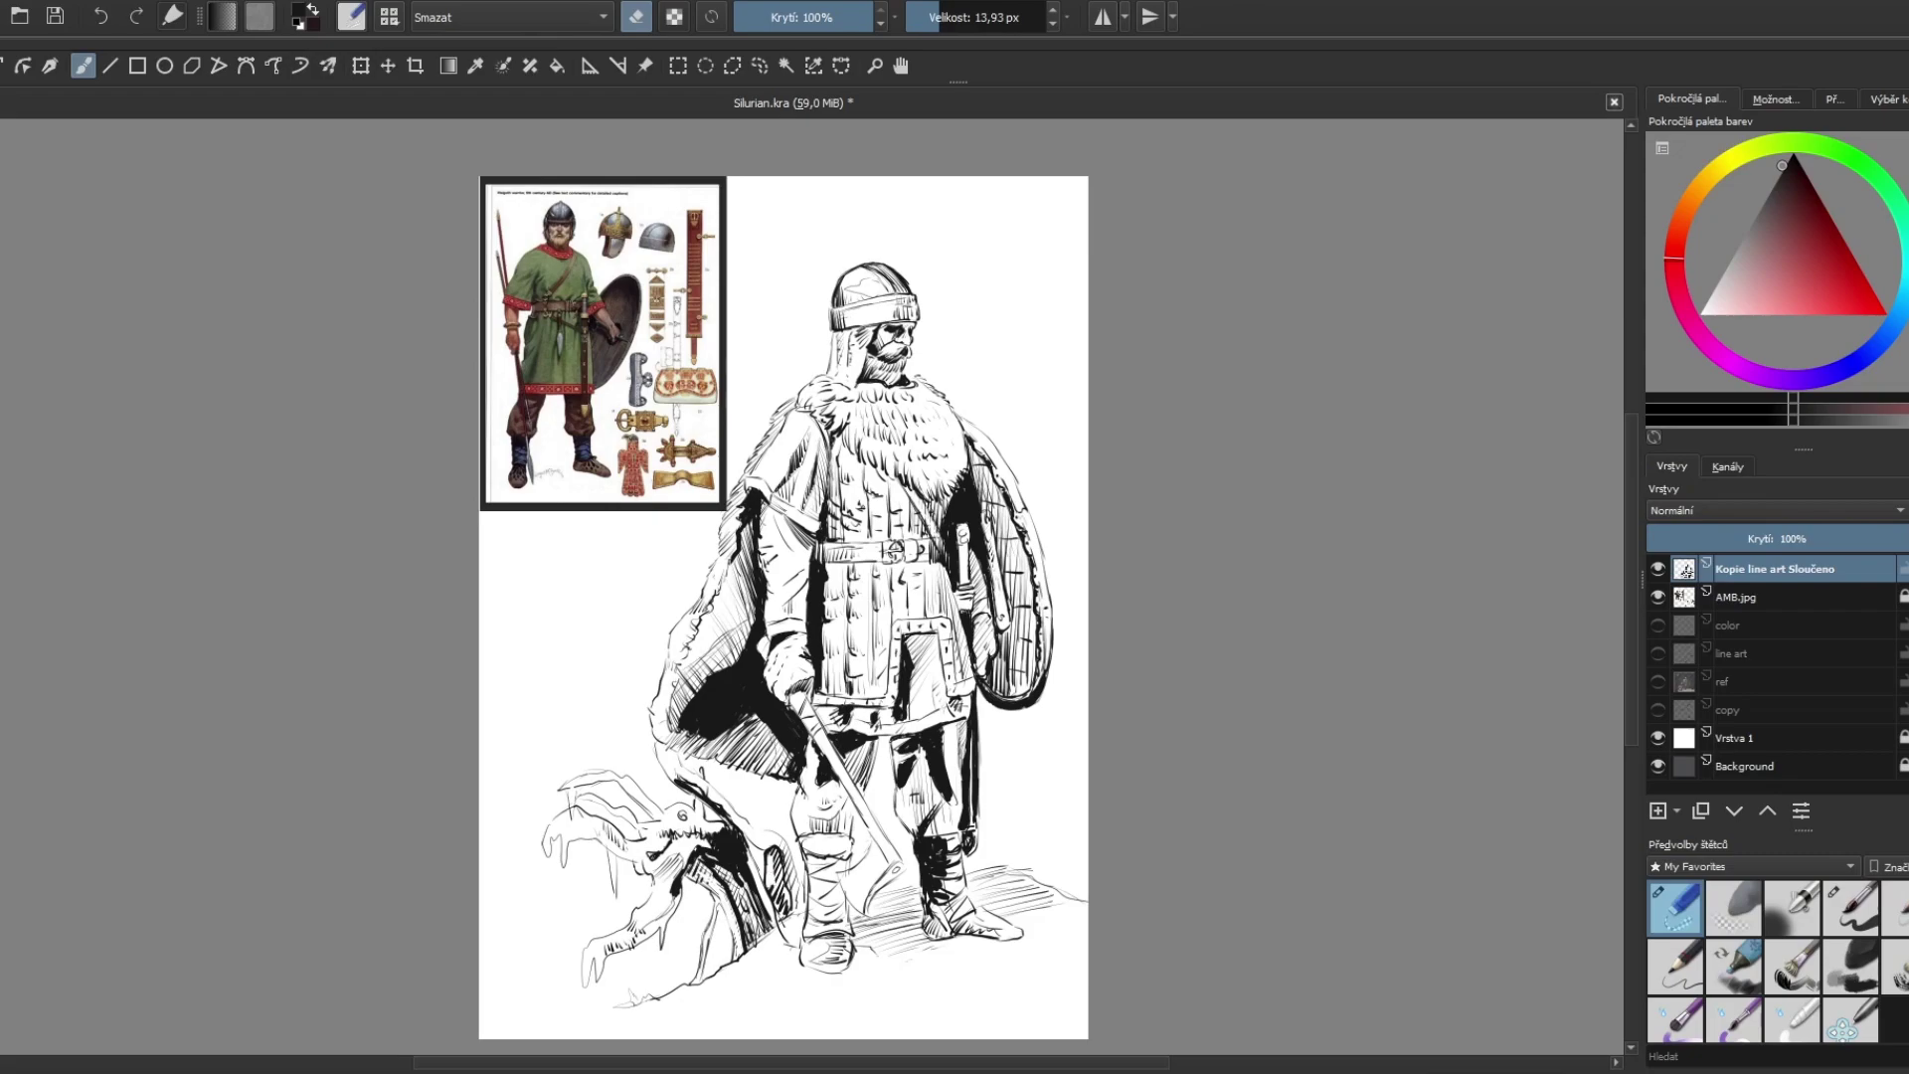
key(slash)
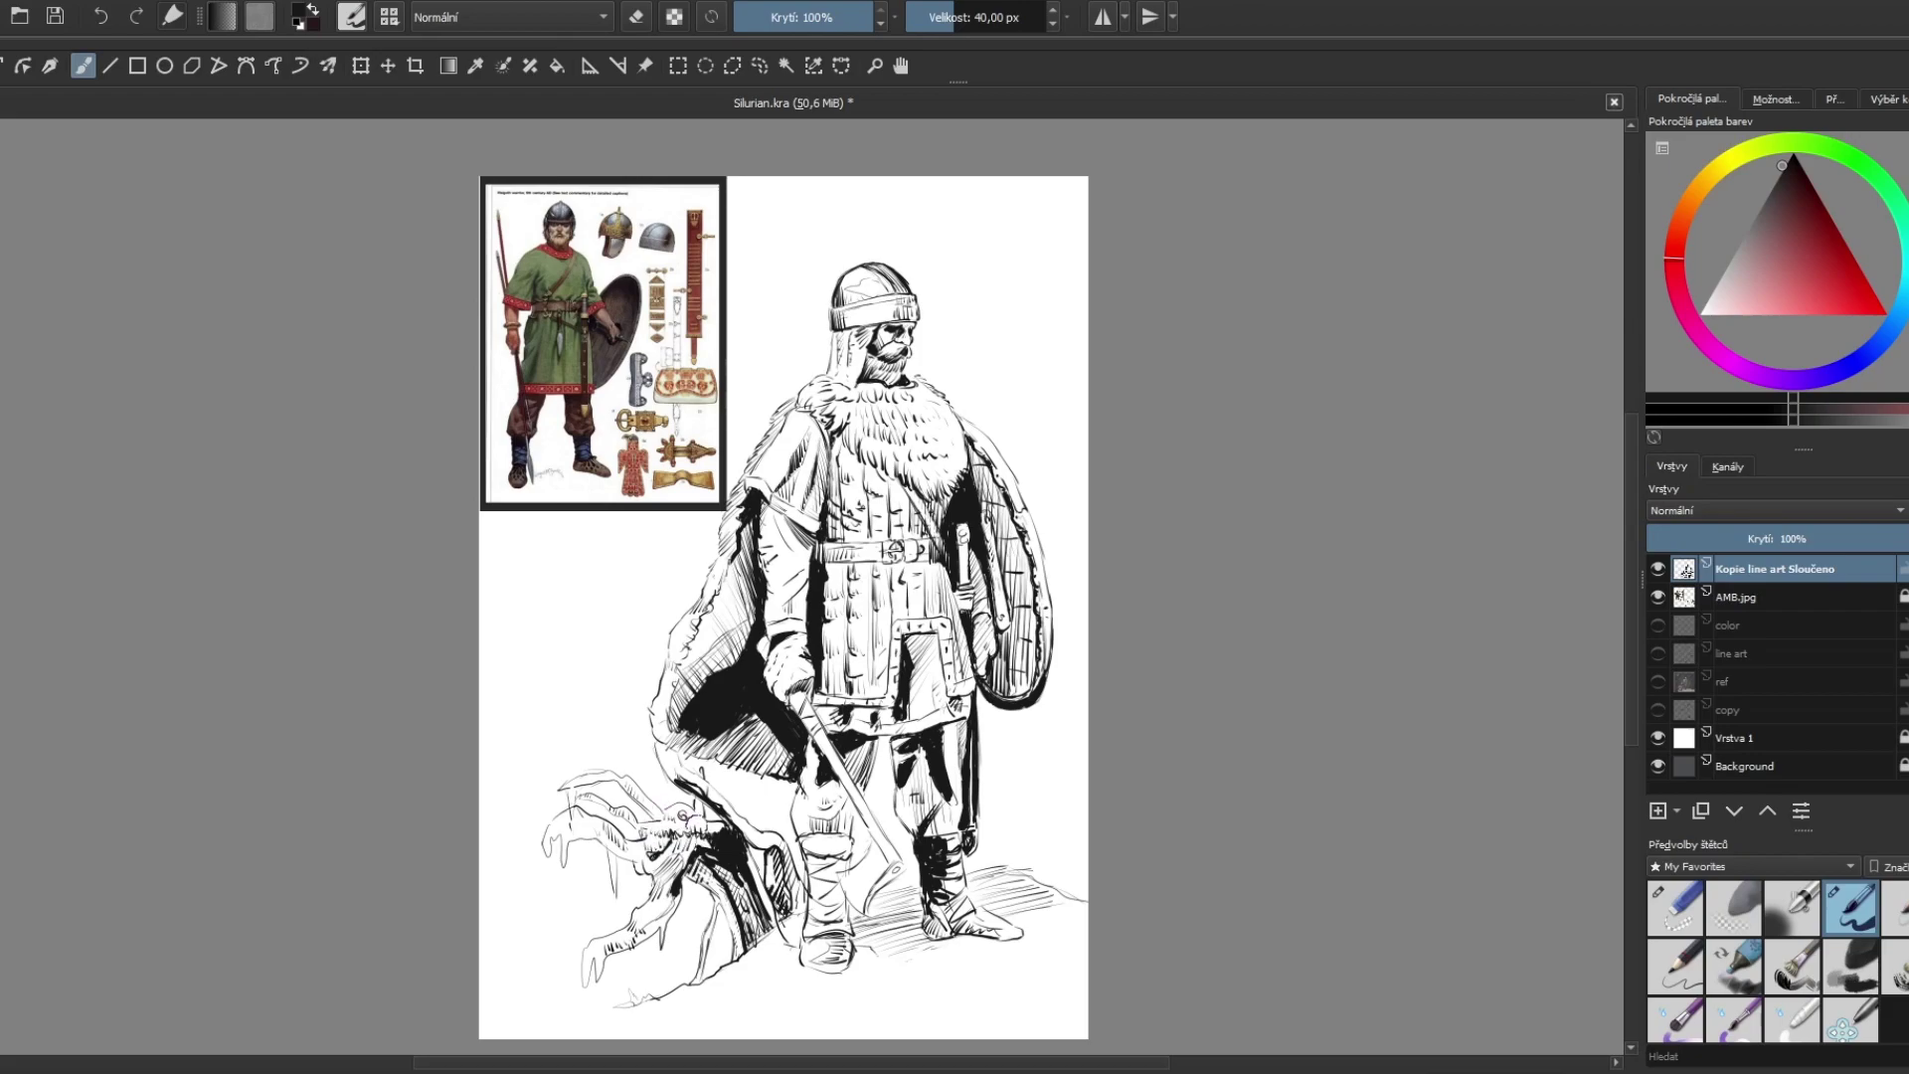
Step: Fill solid black shadow beside the left boot, shade the knee, and mark the beard's bottom
mouse_move(700, 847)
mouse_down()
mouse_move(756, 934)
mouse_move(696, 884)
mouse_move(741, 964)
mouse_up()
drag(756, 865, 771, 950)
key(e)
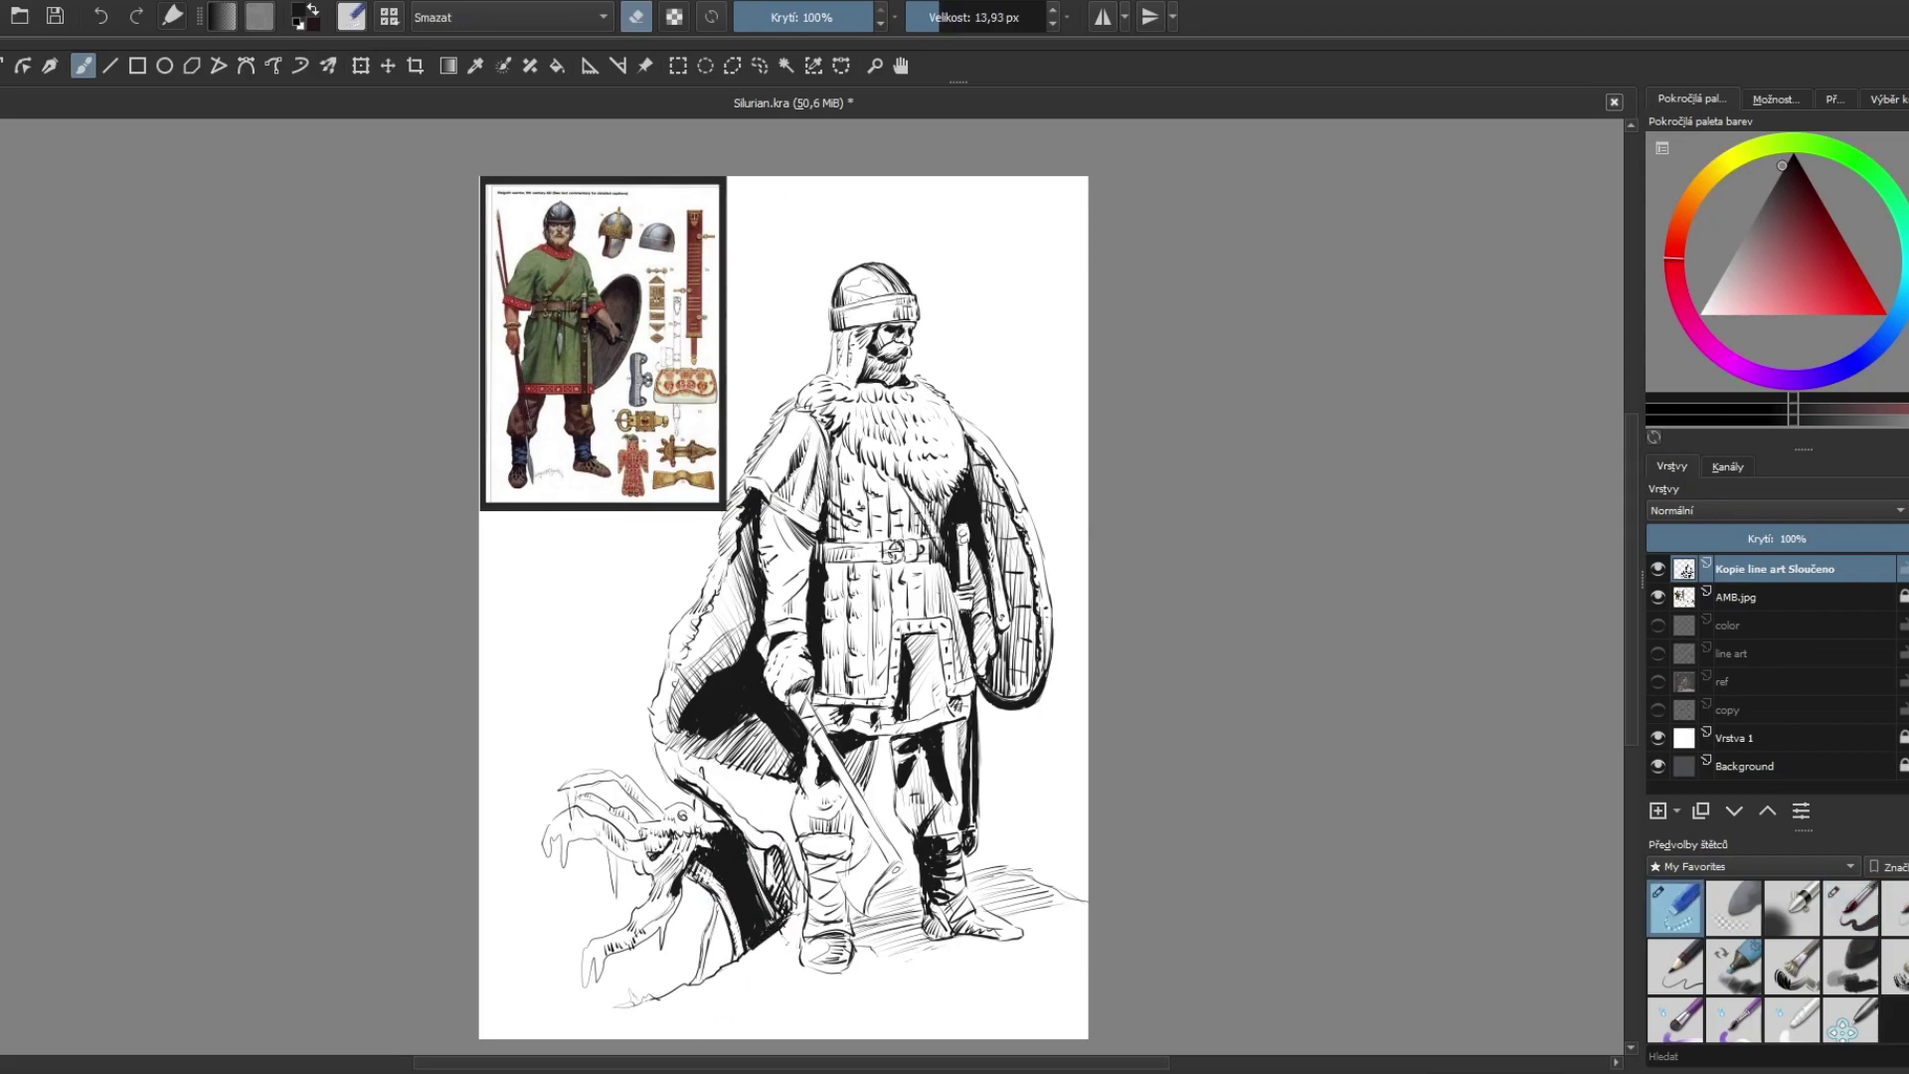
click(1849, 908)
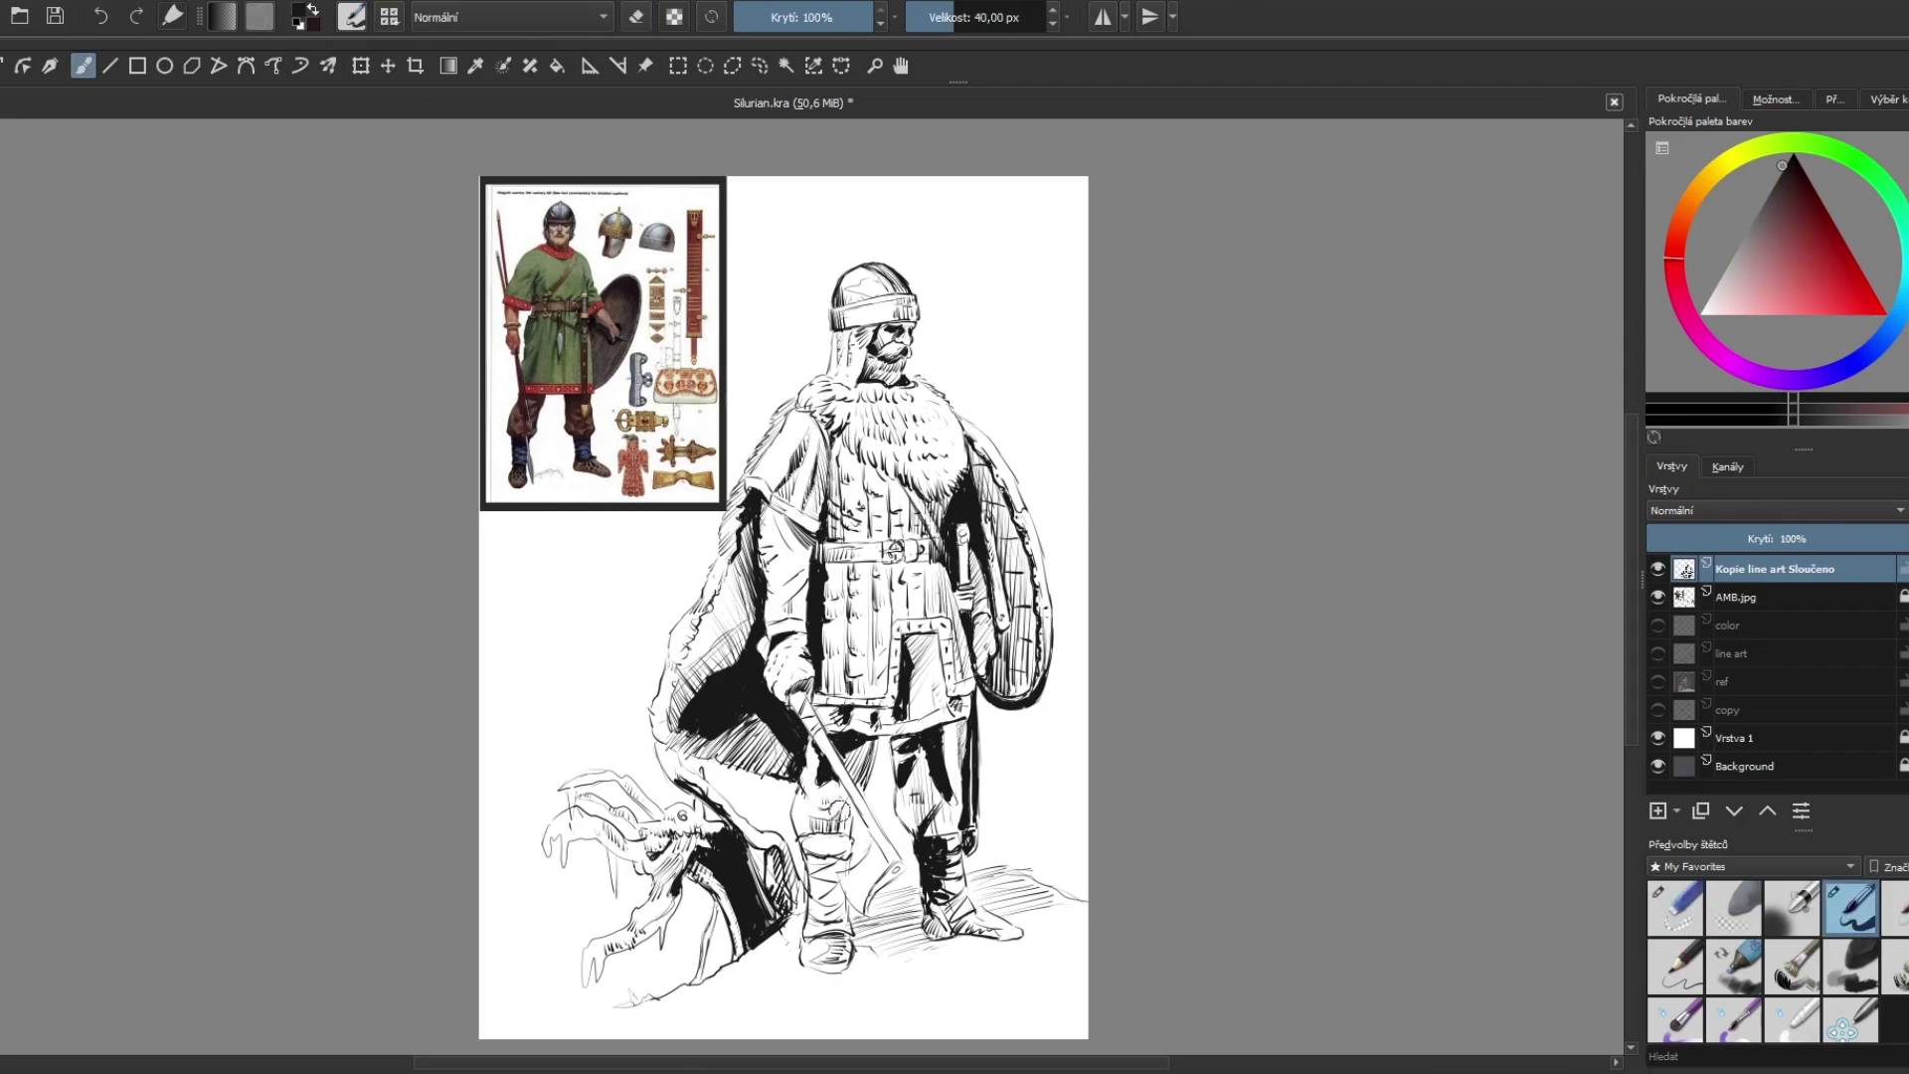
drag(835, 809, 826, 800)
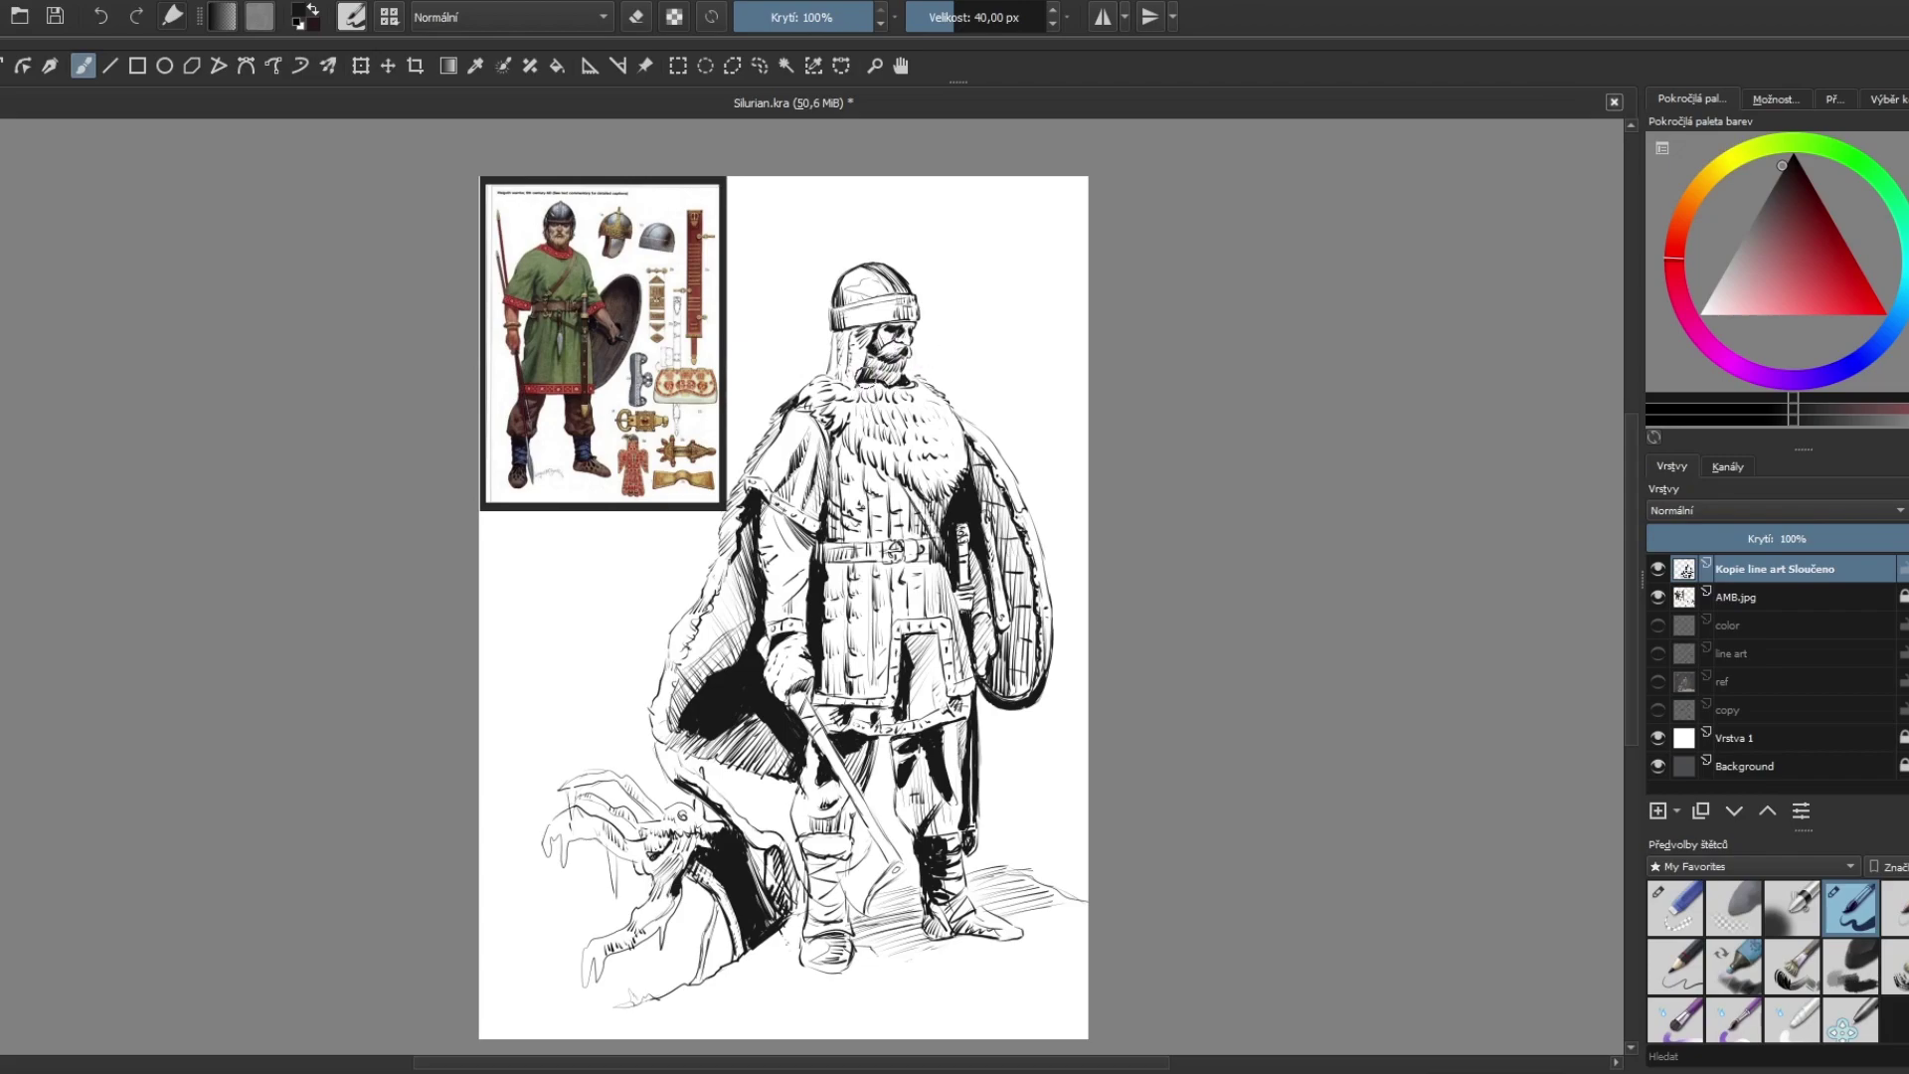
drag(895, 394, 900, 407)
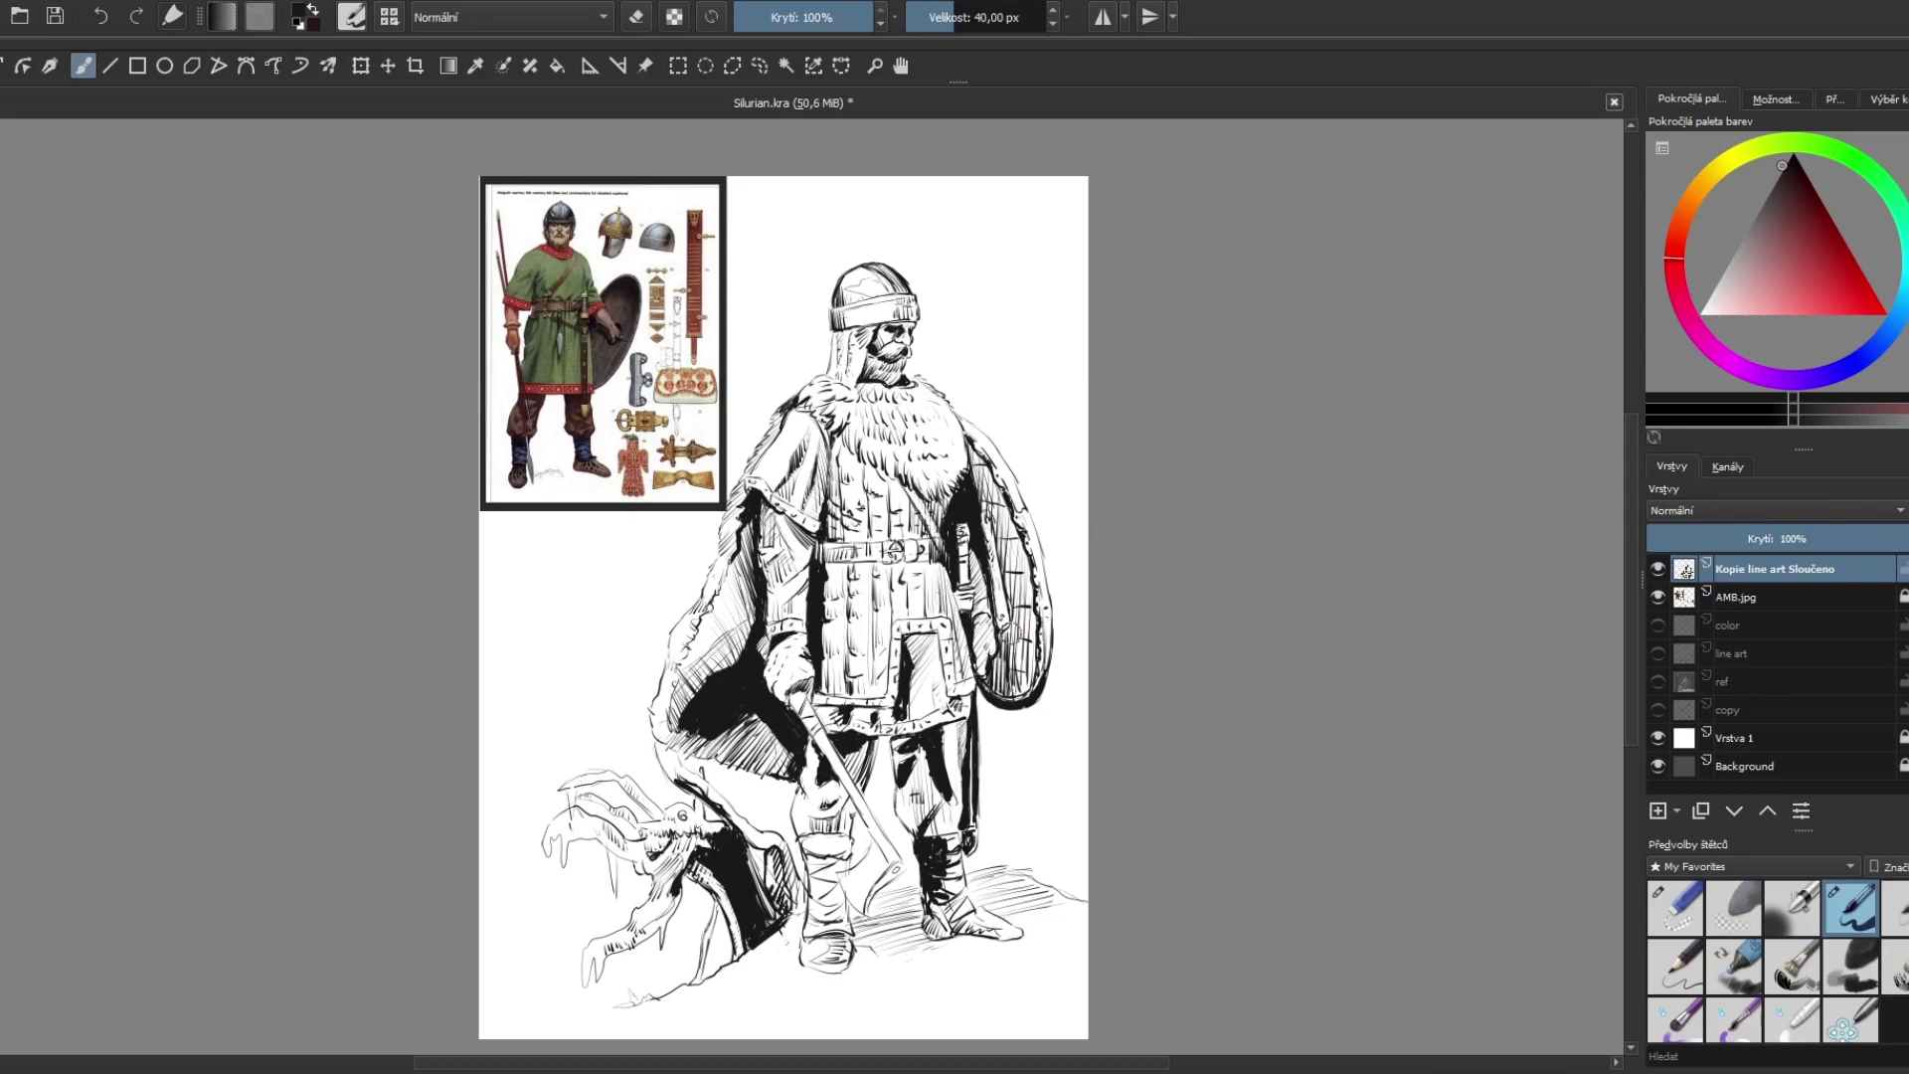
Step: Hatch the shield's right side, then erase the stray hatching there
mouse_move(1012, 532)
mouse_down()
mouse_move(1014, 661)
mouse_move(1016, 641)
mouse_up()
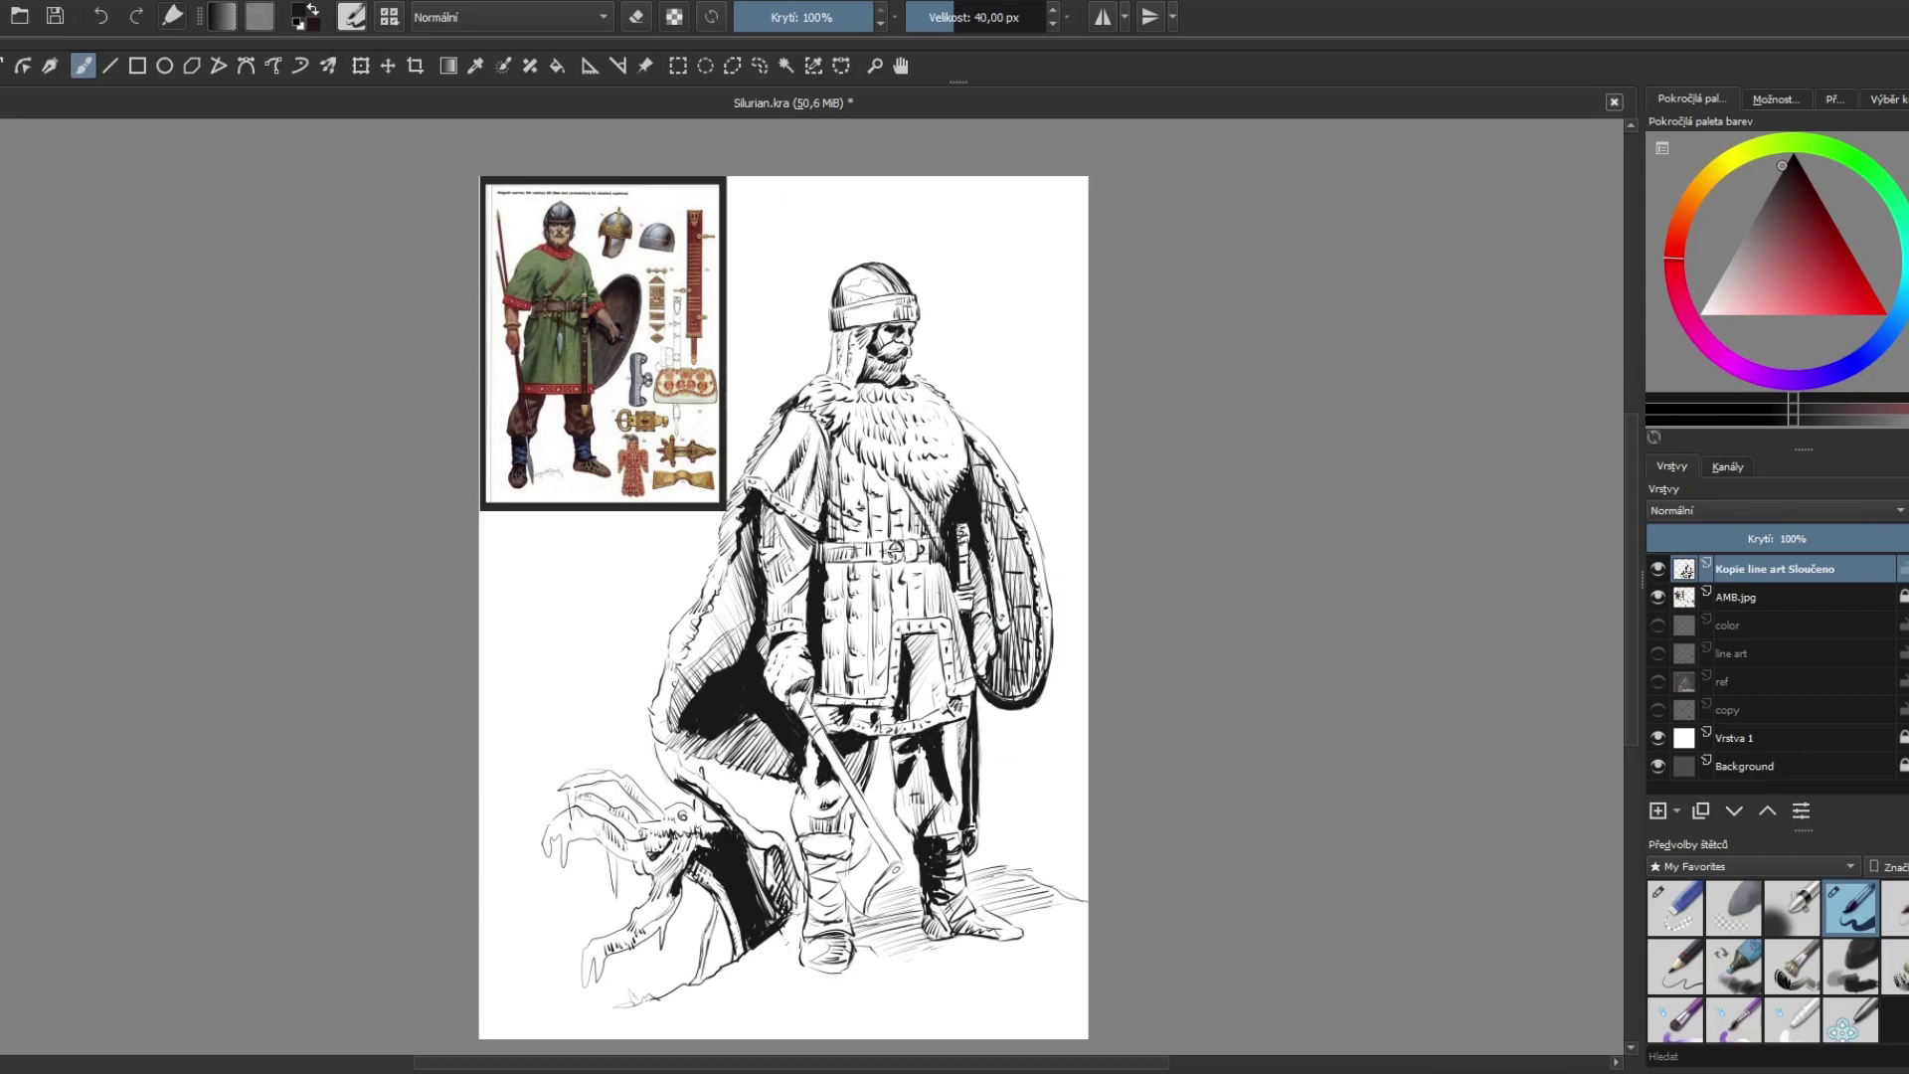
key(slash)
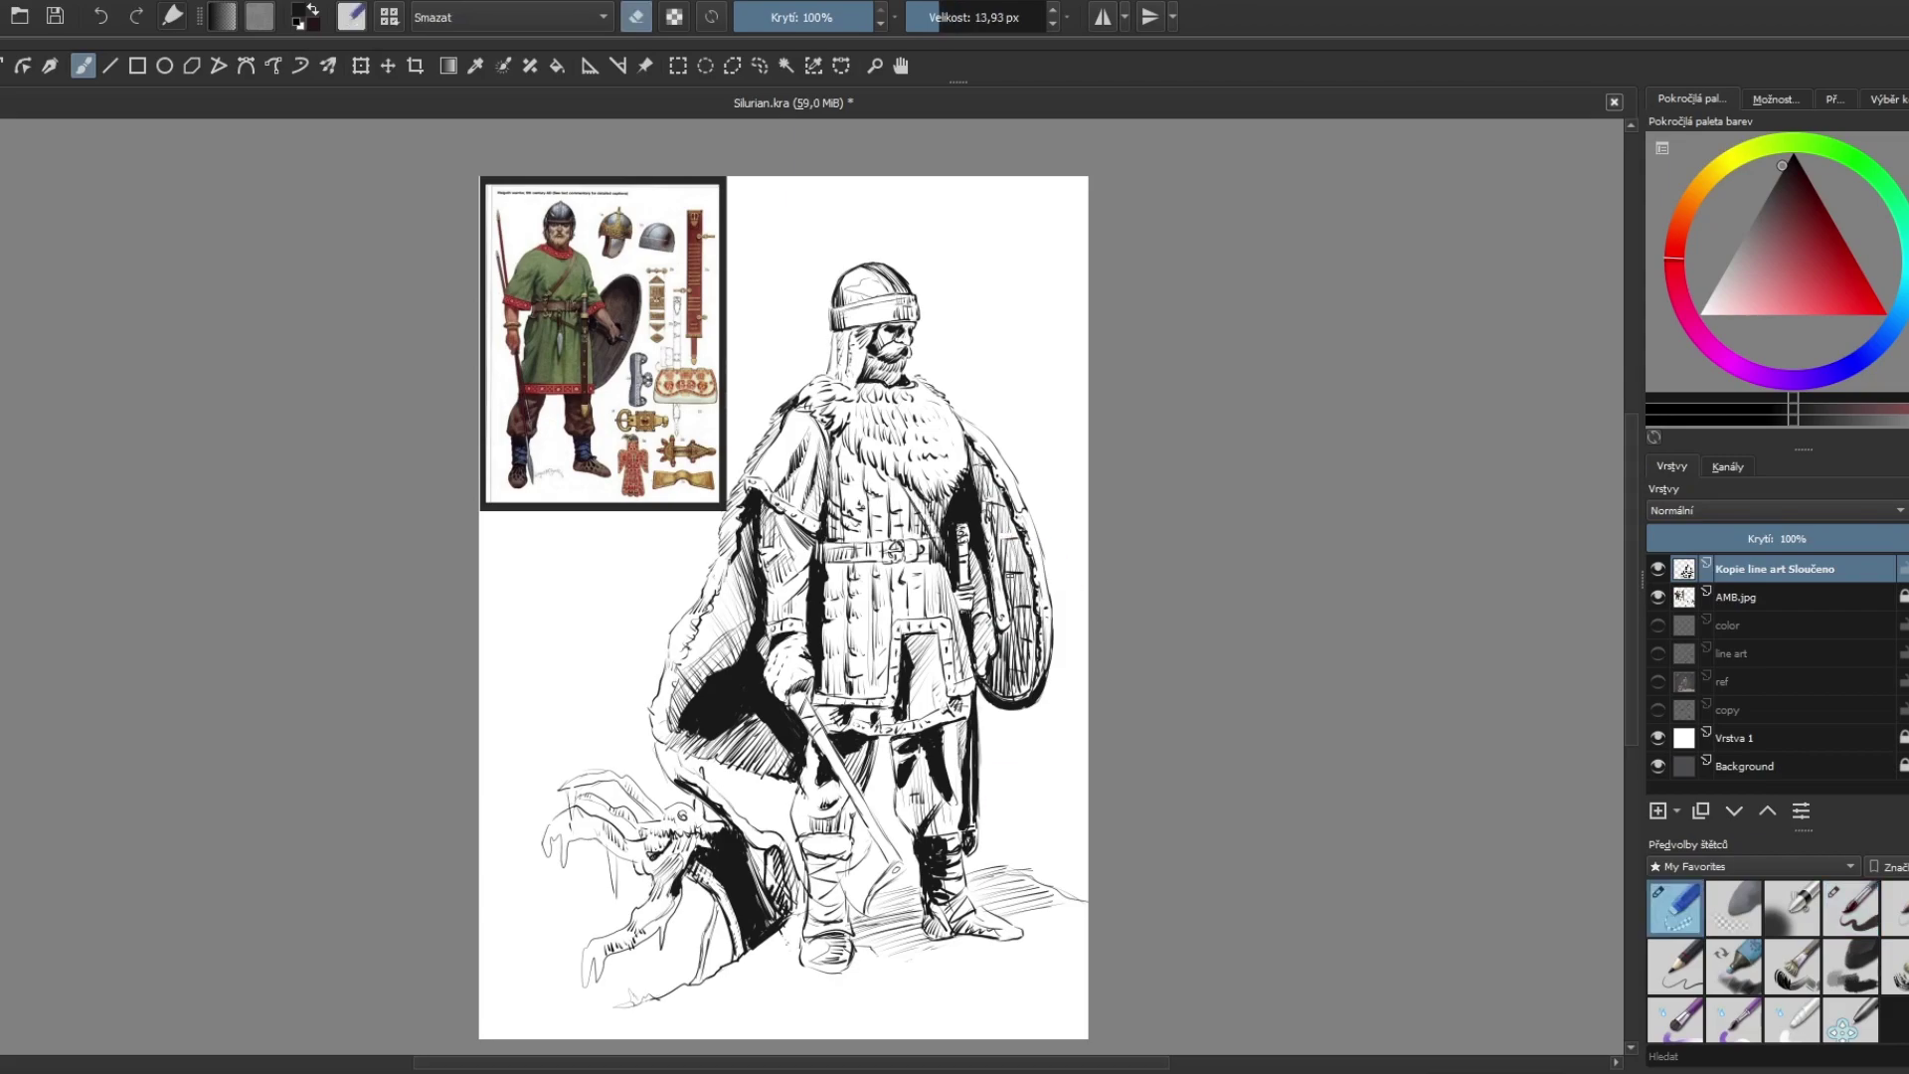
drag(1012, 632, 999, 684)
drag(1016, 549, 1029, 641)
key(slash)
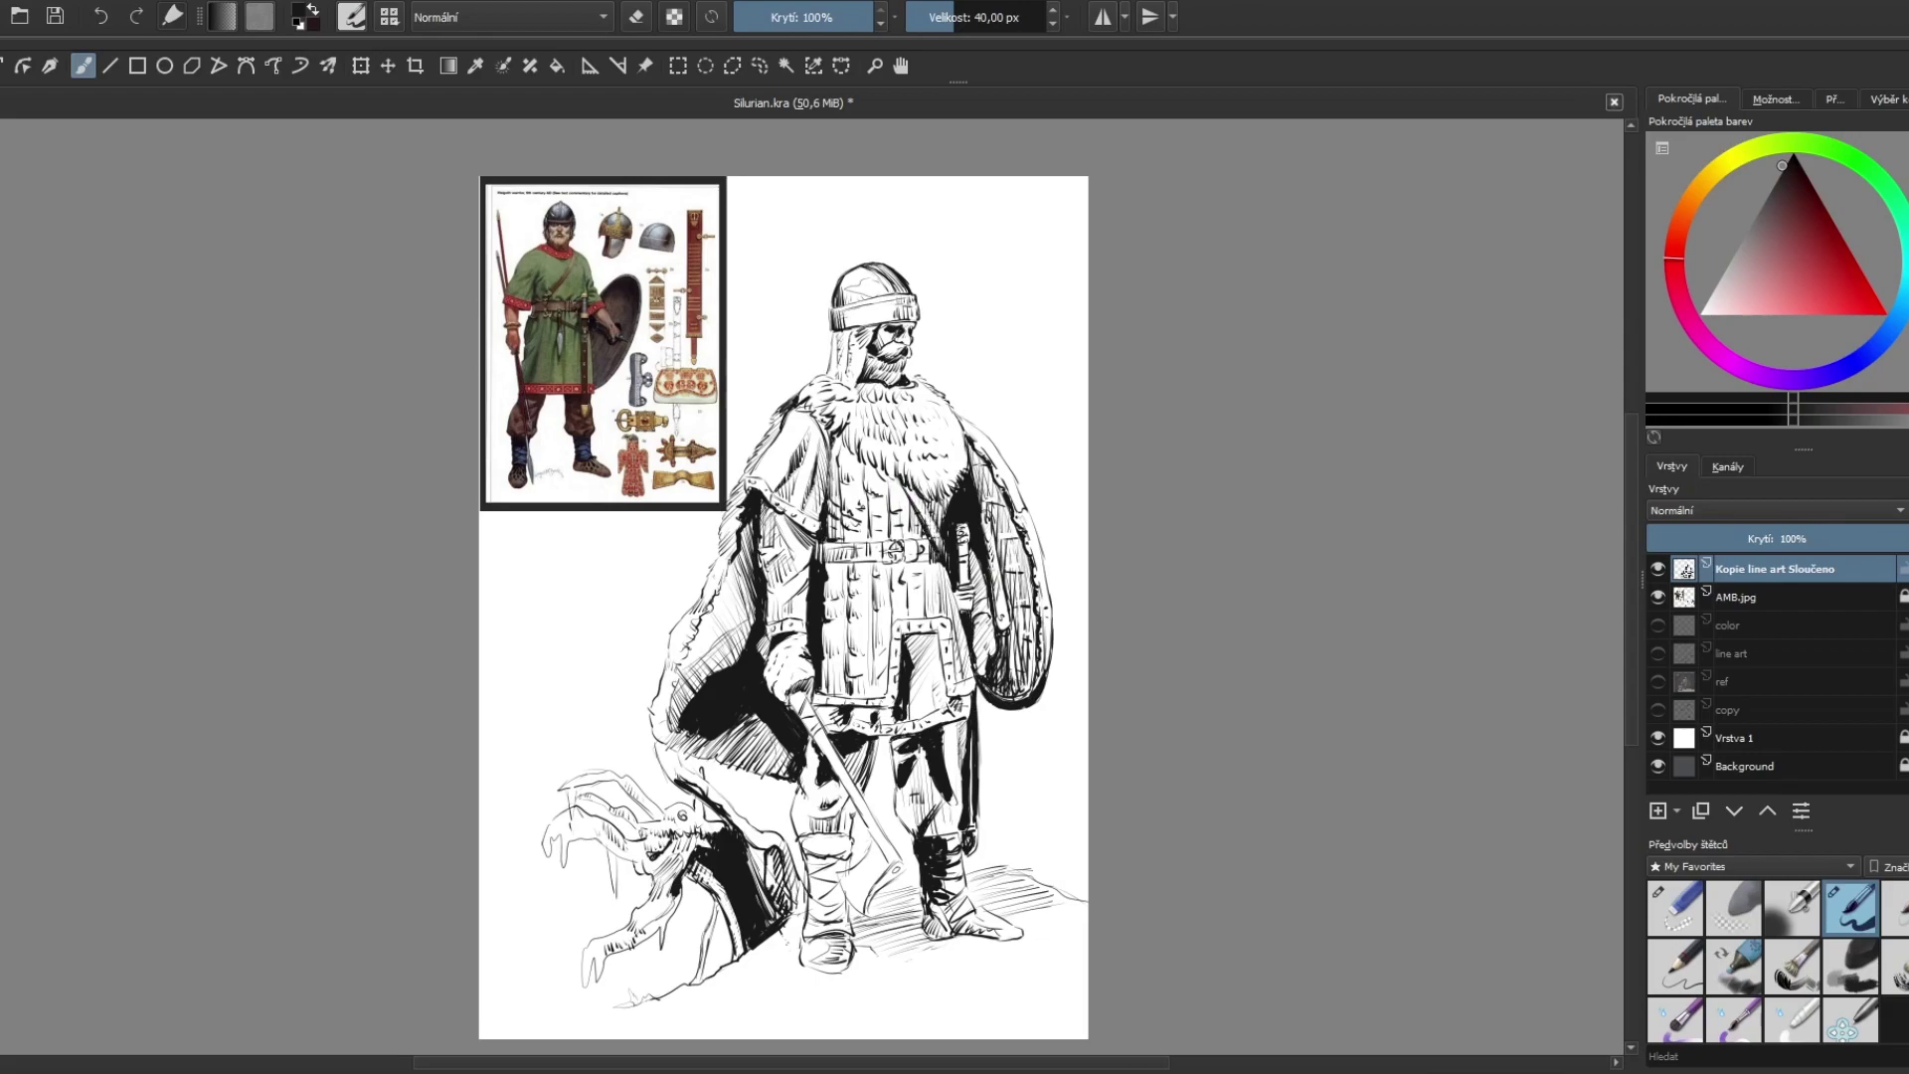
key(e)
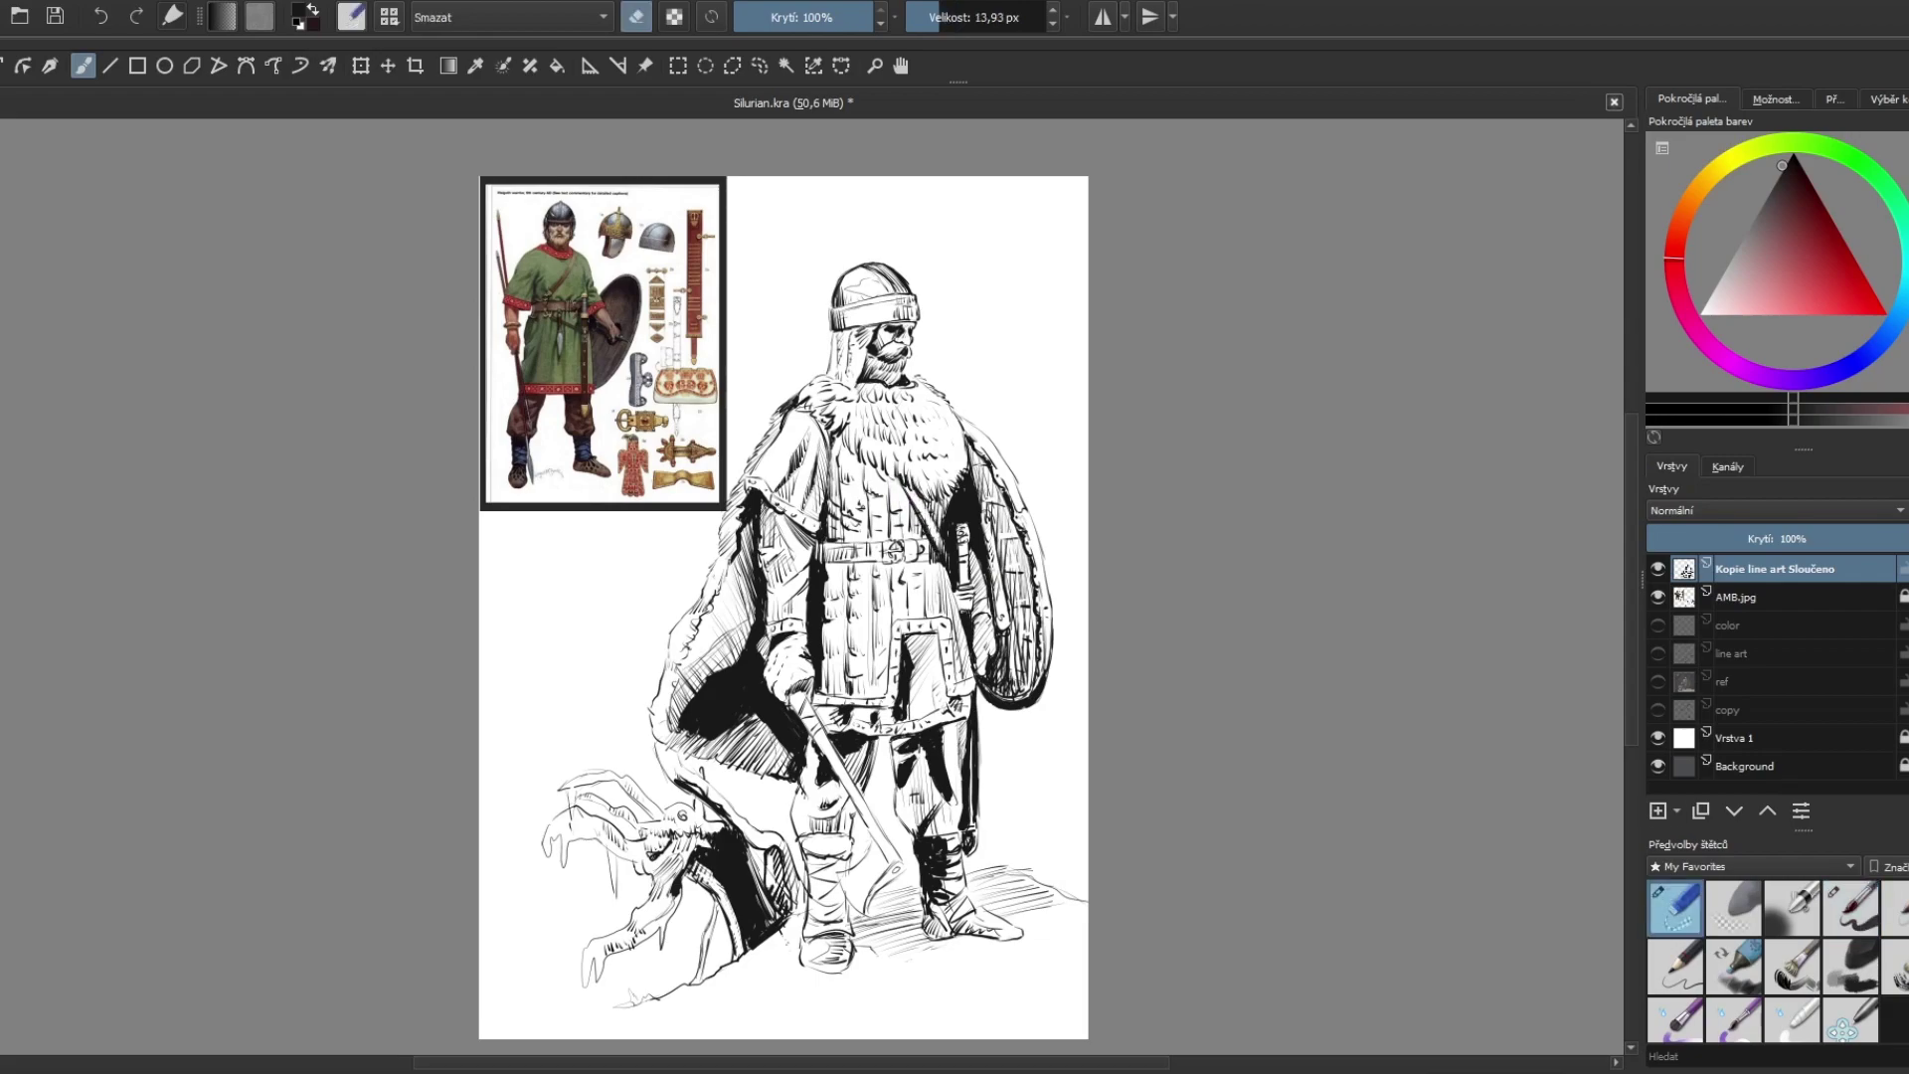
key(e)
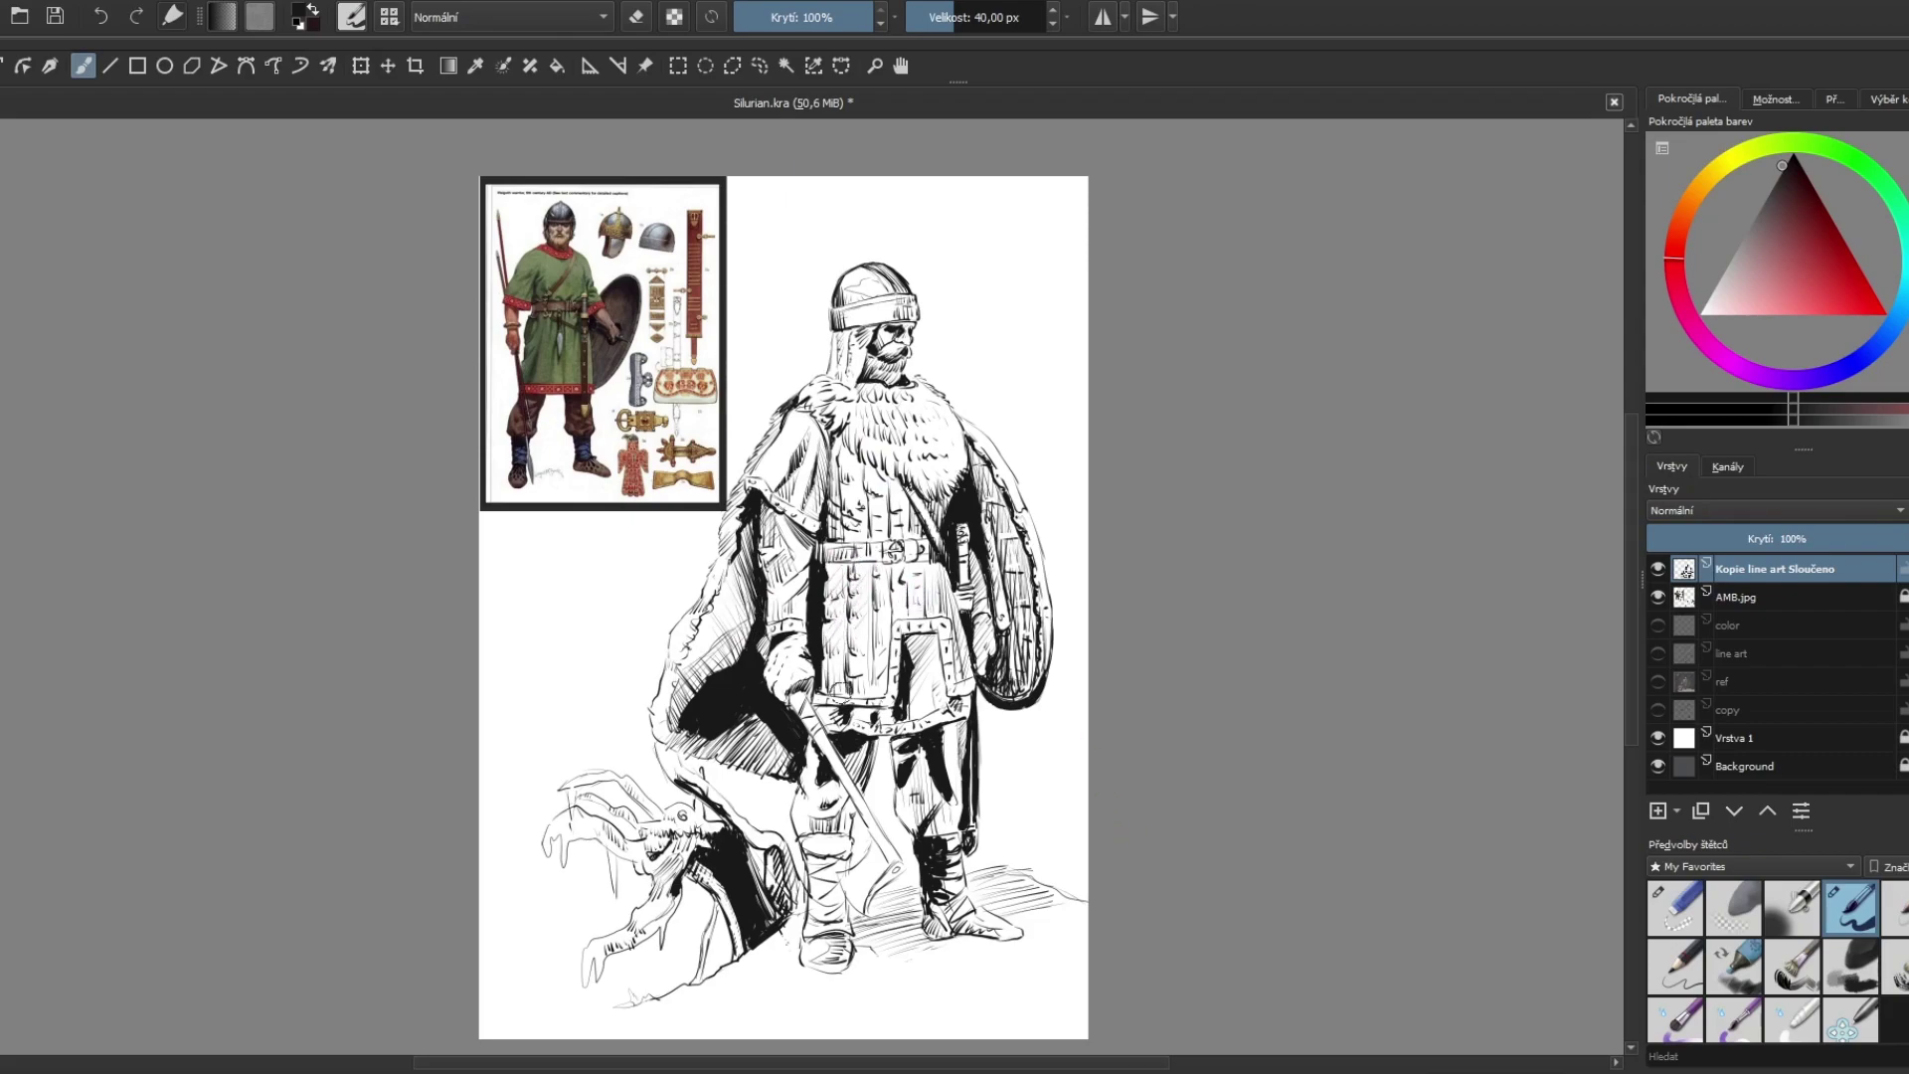
Step: Trace the cloak's left edge, ink along the axe handle, and hatch the right boot's toe
drag(702, 597, 660, 734)
key(e)
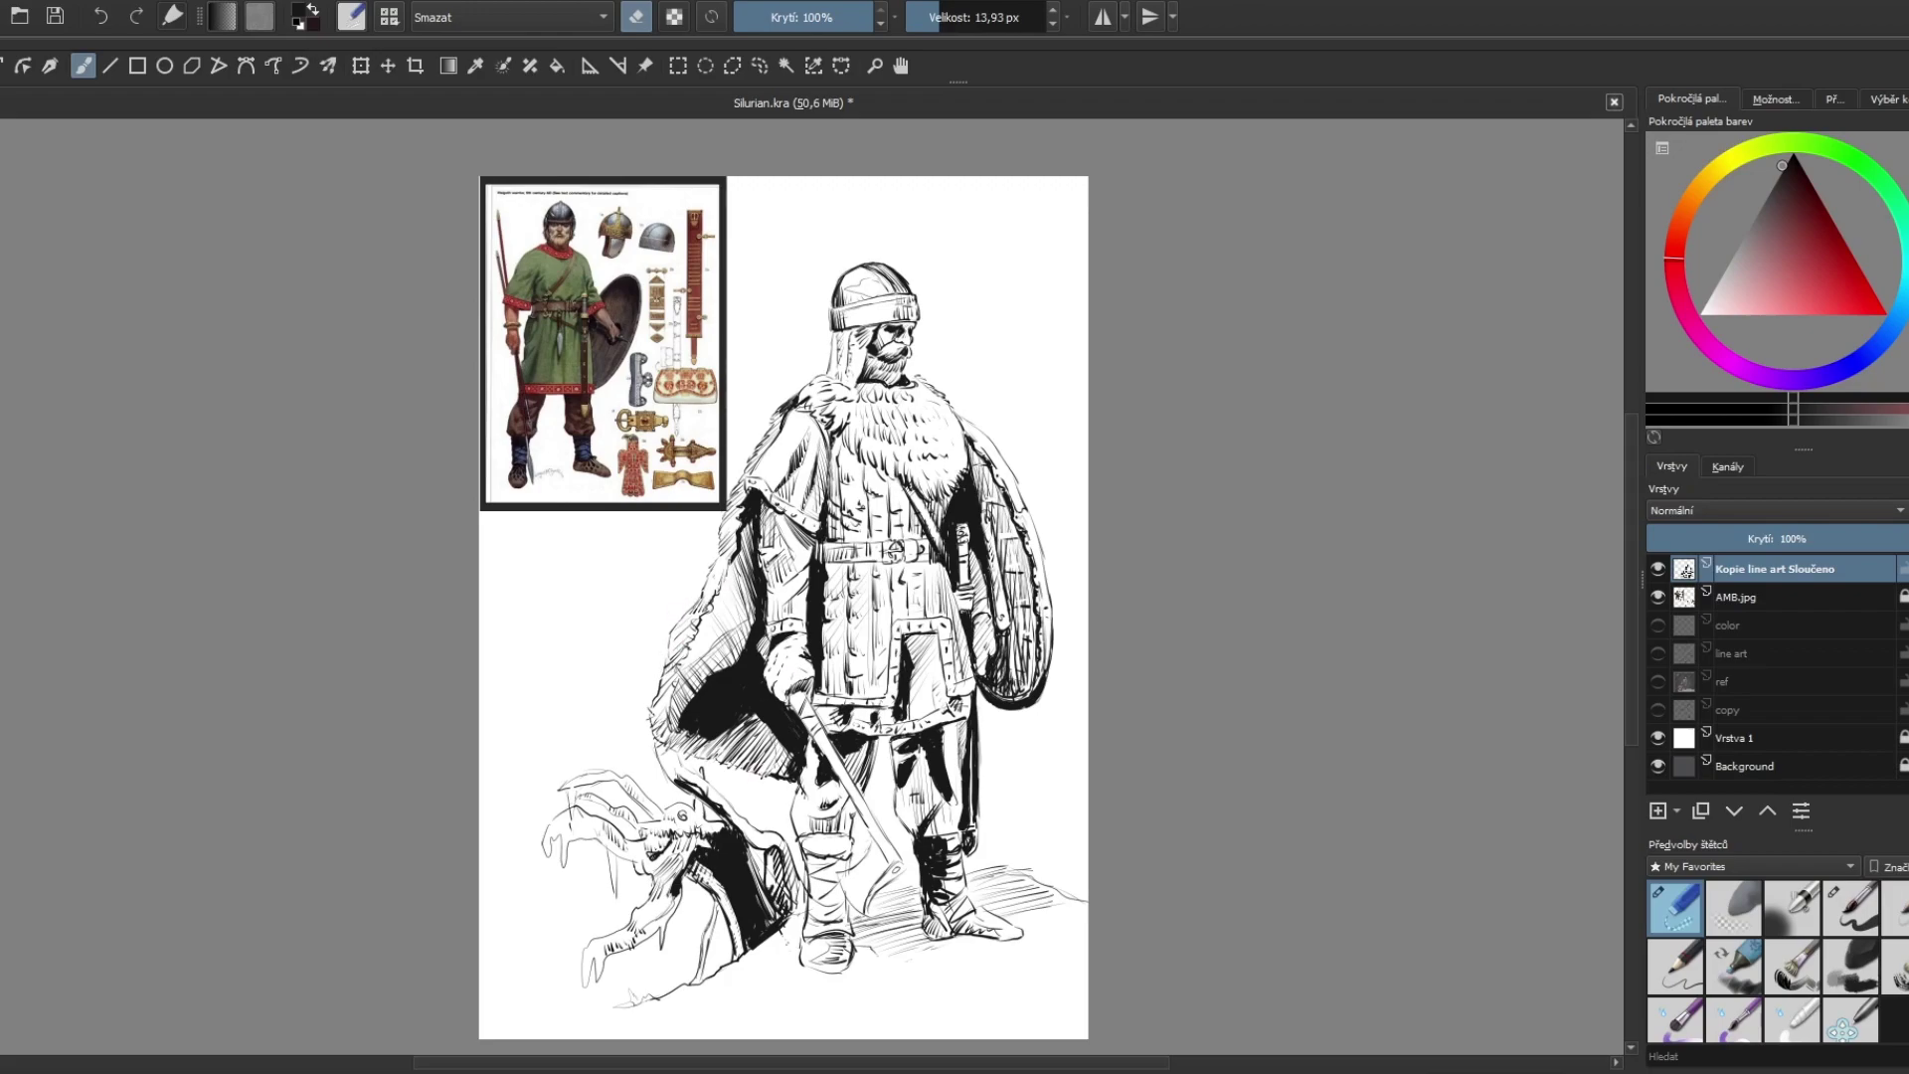
key(e)
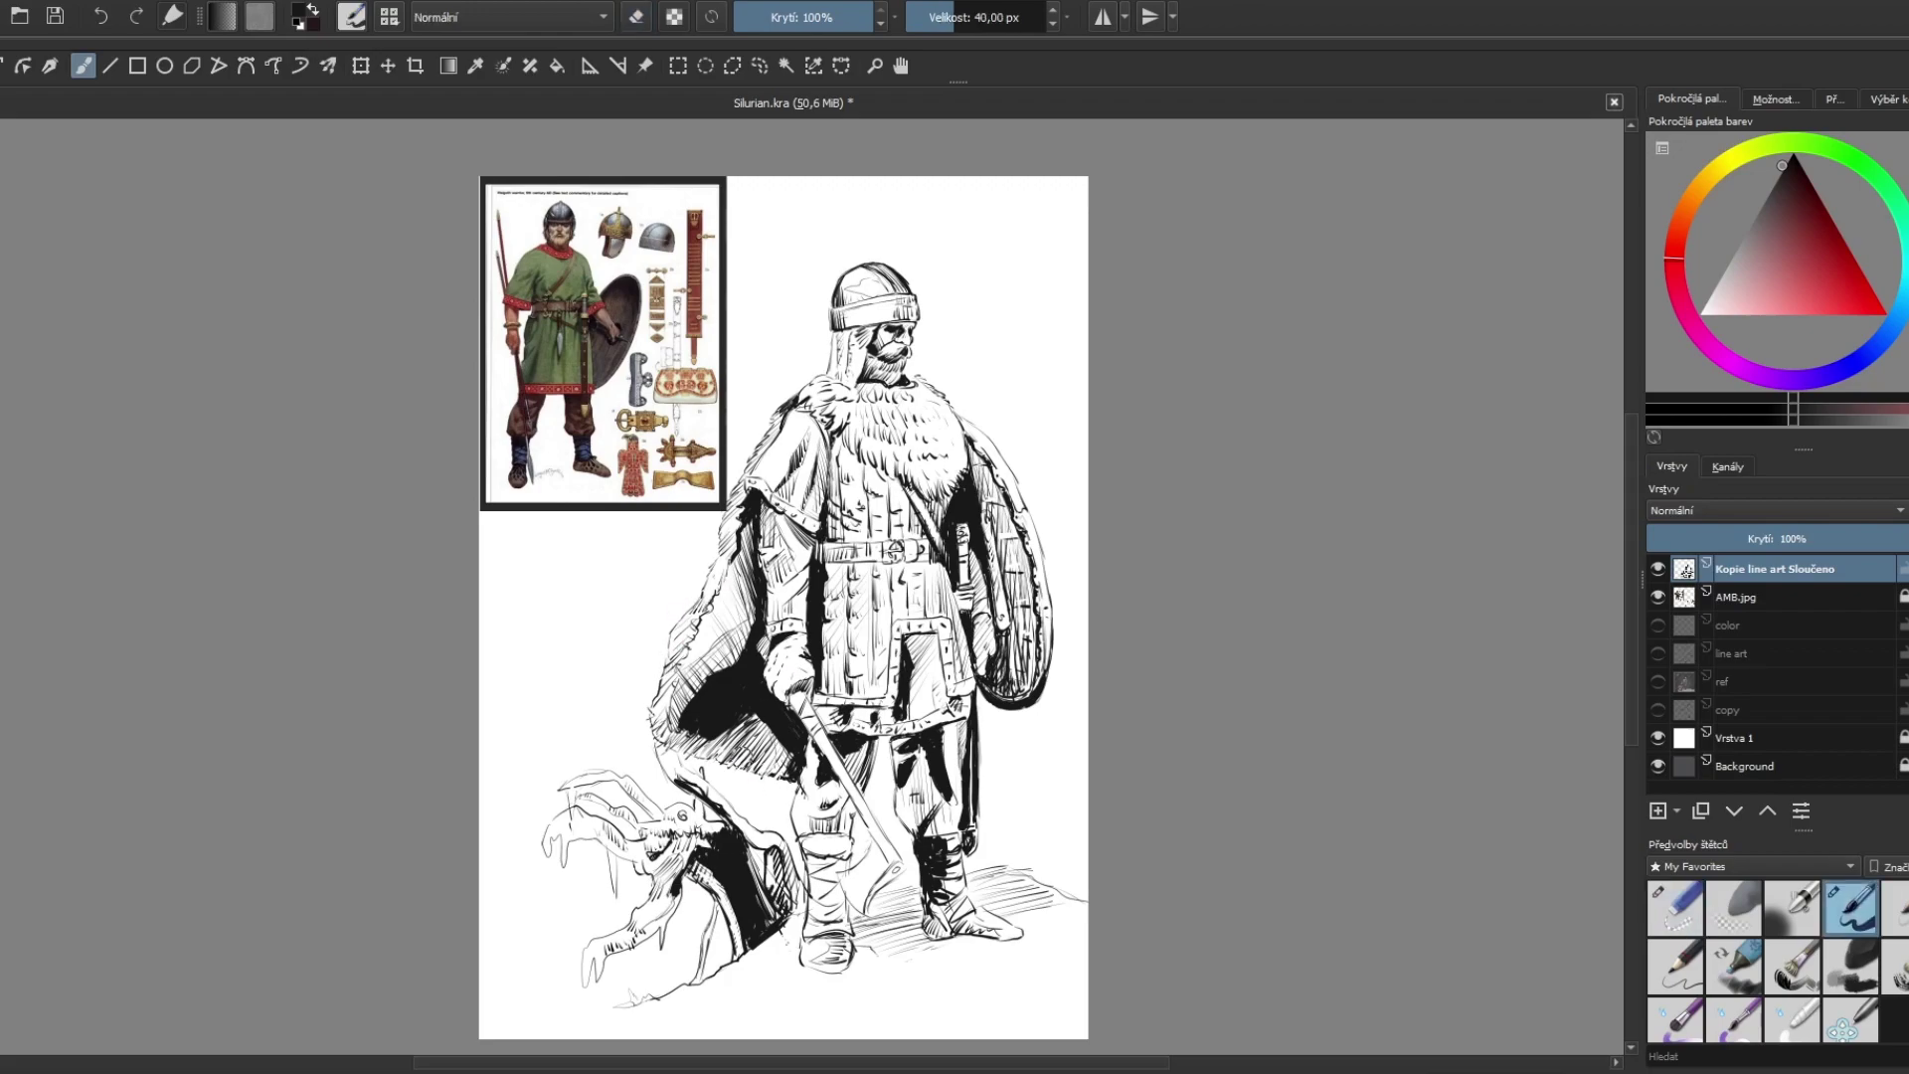
drag(774, 760, 806, 788)
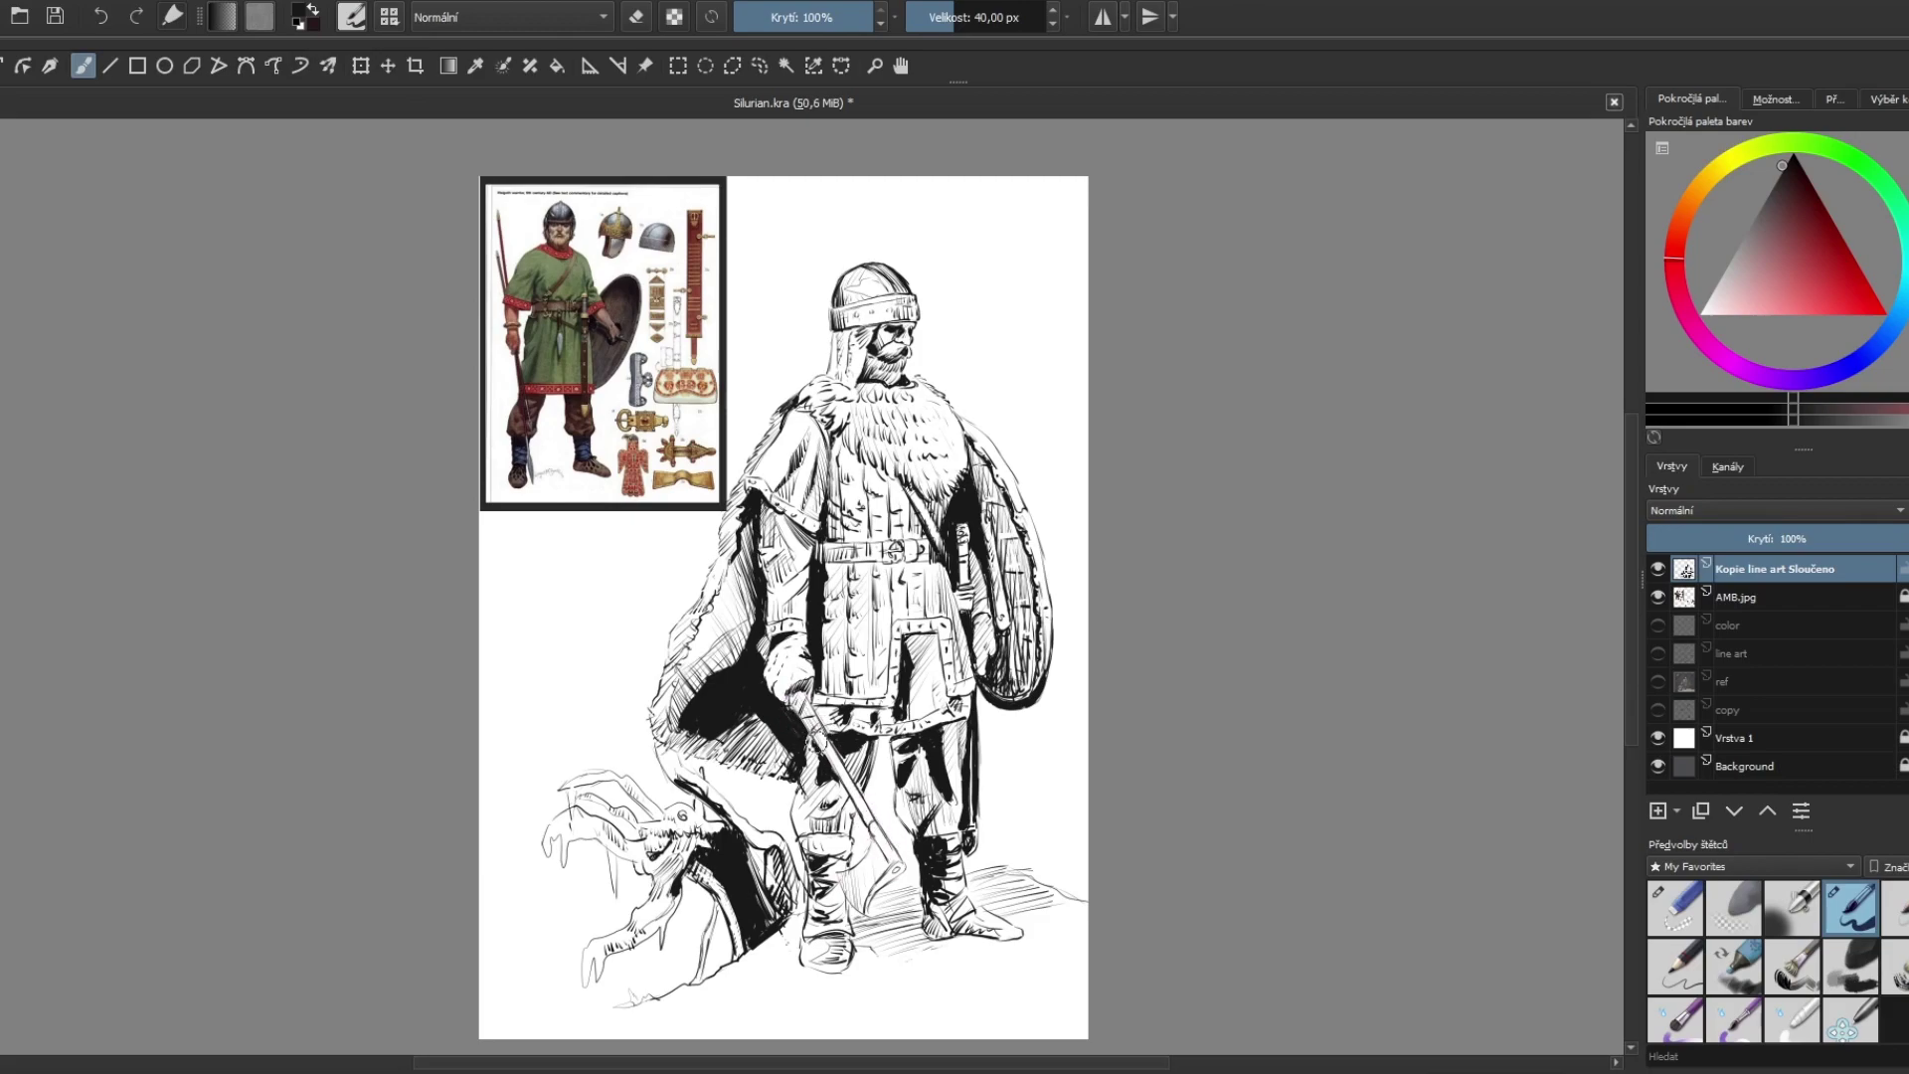
drag(820, 747, 863, 823)
drag(925, 959, 969, 939)
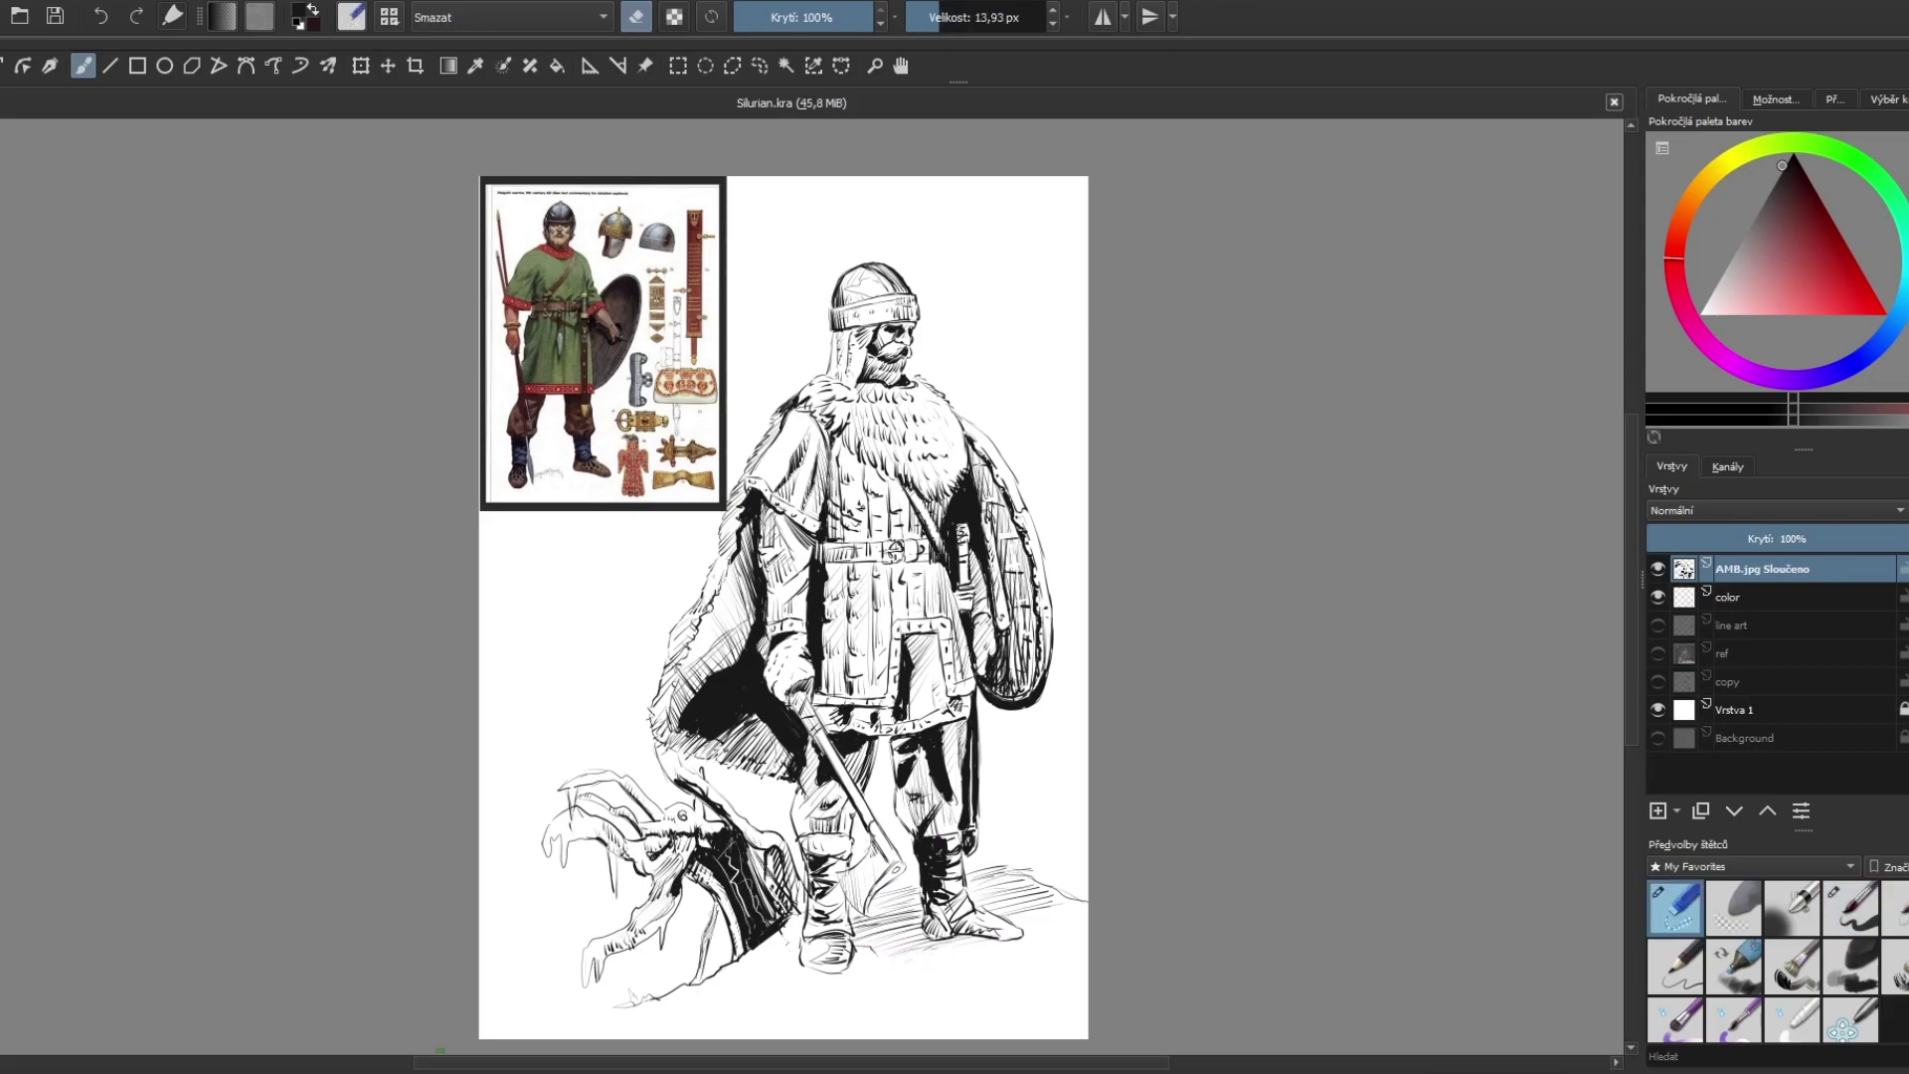
Step: Add a small stroke by the warrior's eye and short strokes on the helmet's neck mail
scroll(855, 517, up, 2)
key(/)
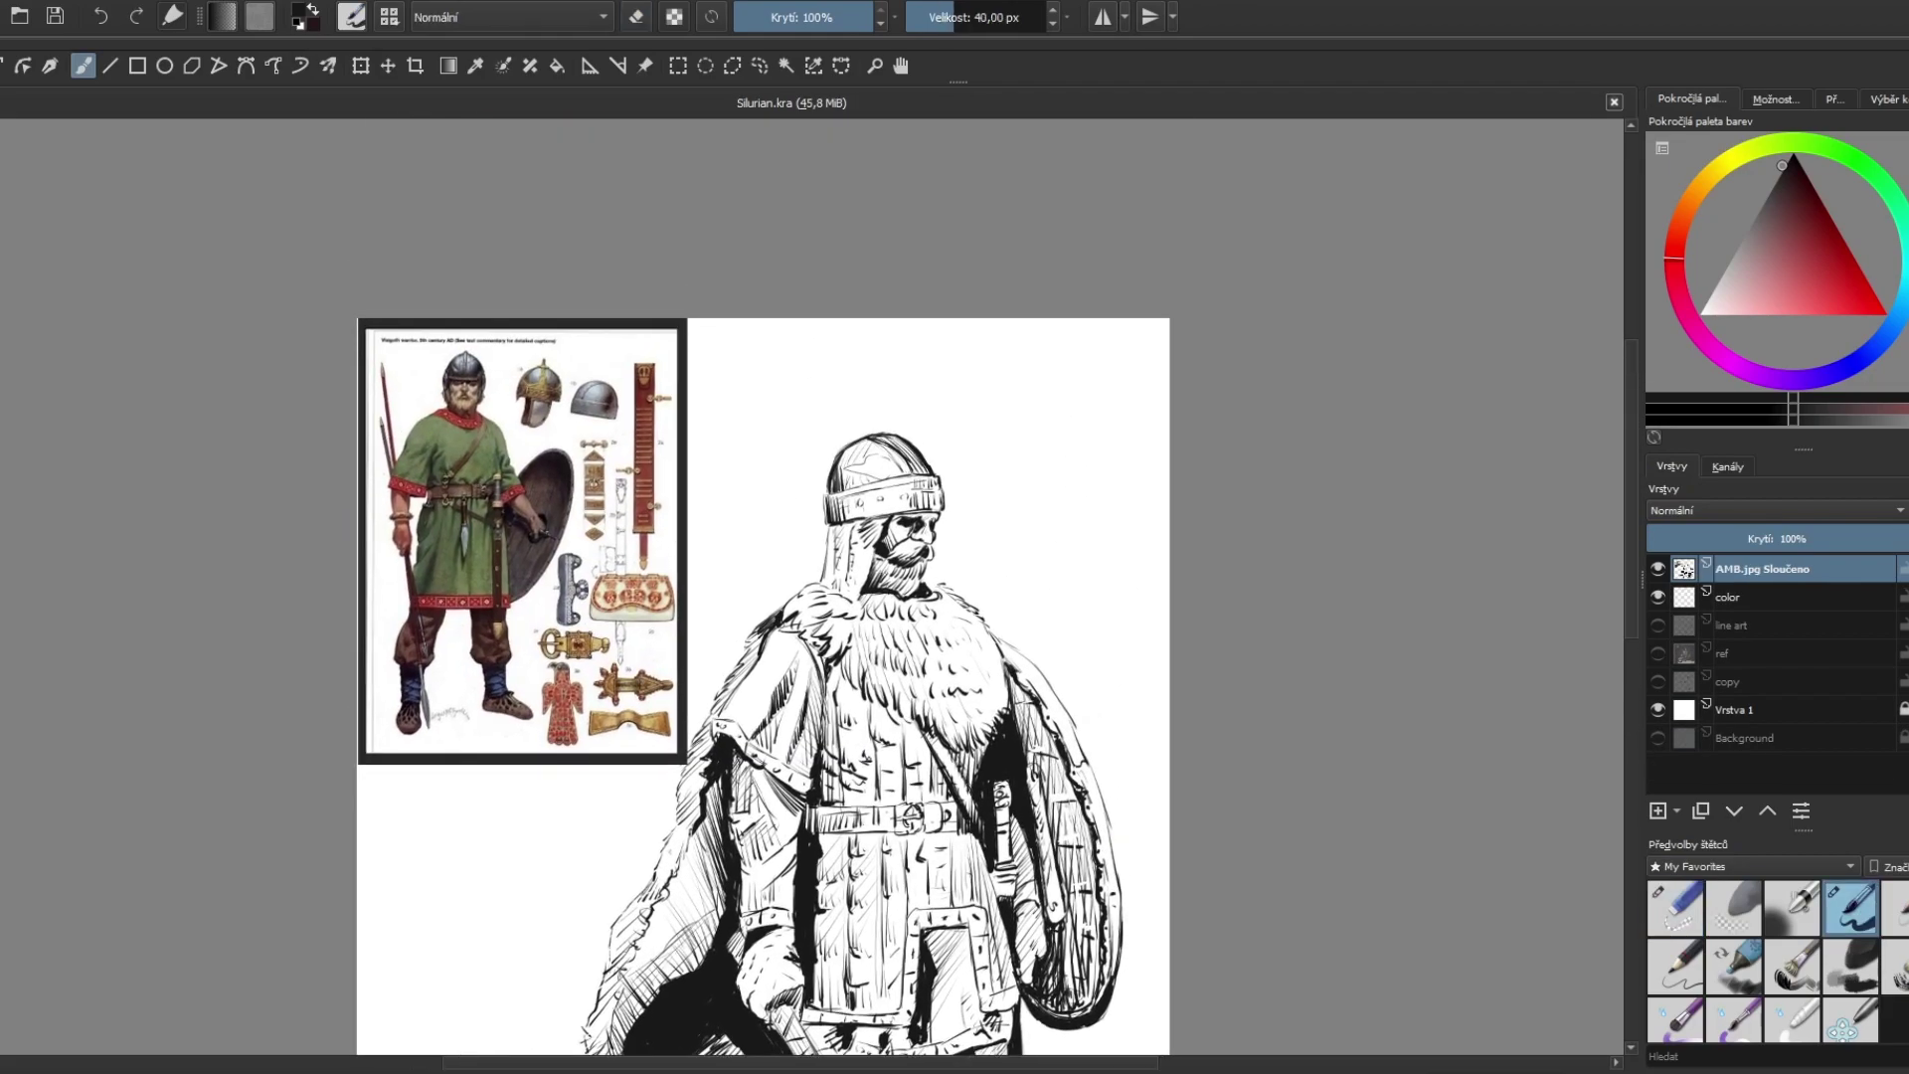
drag(840, 524, 855, 541)
key(/)
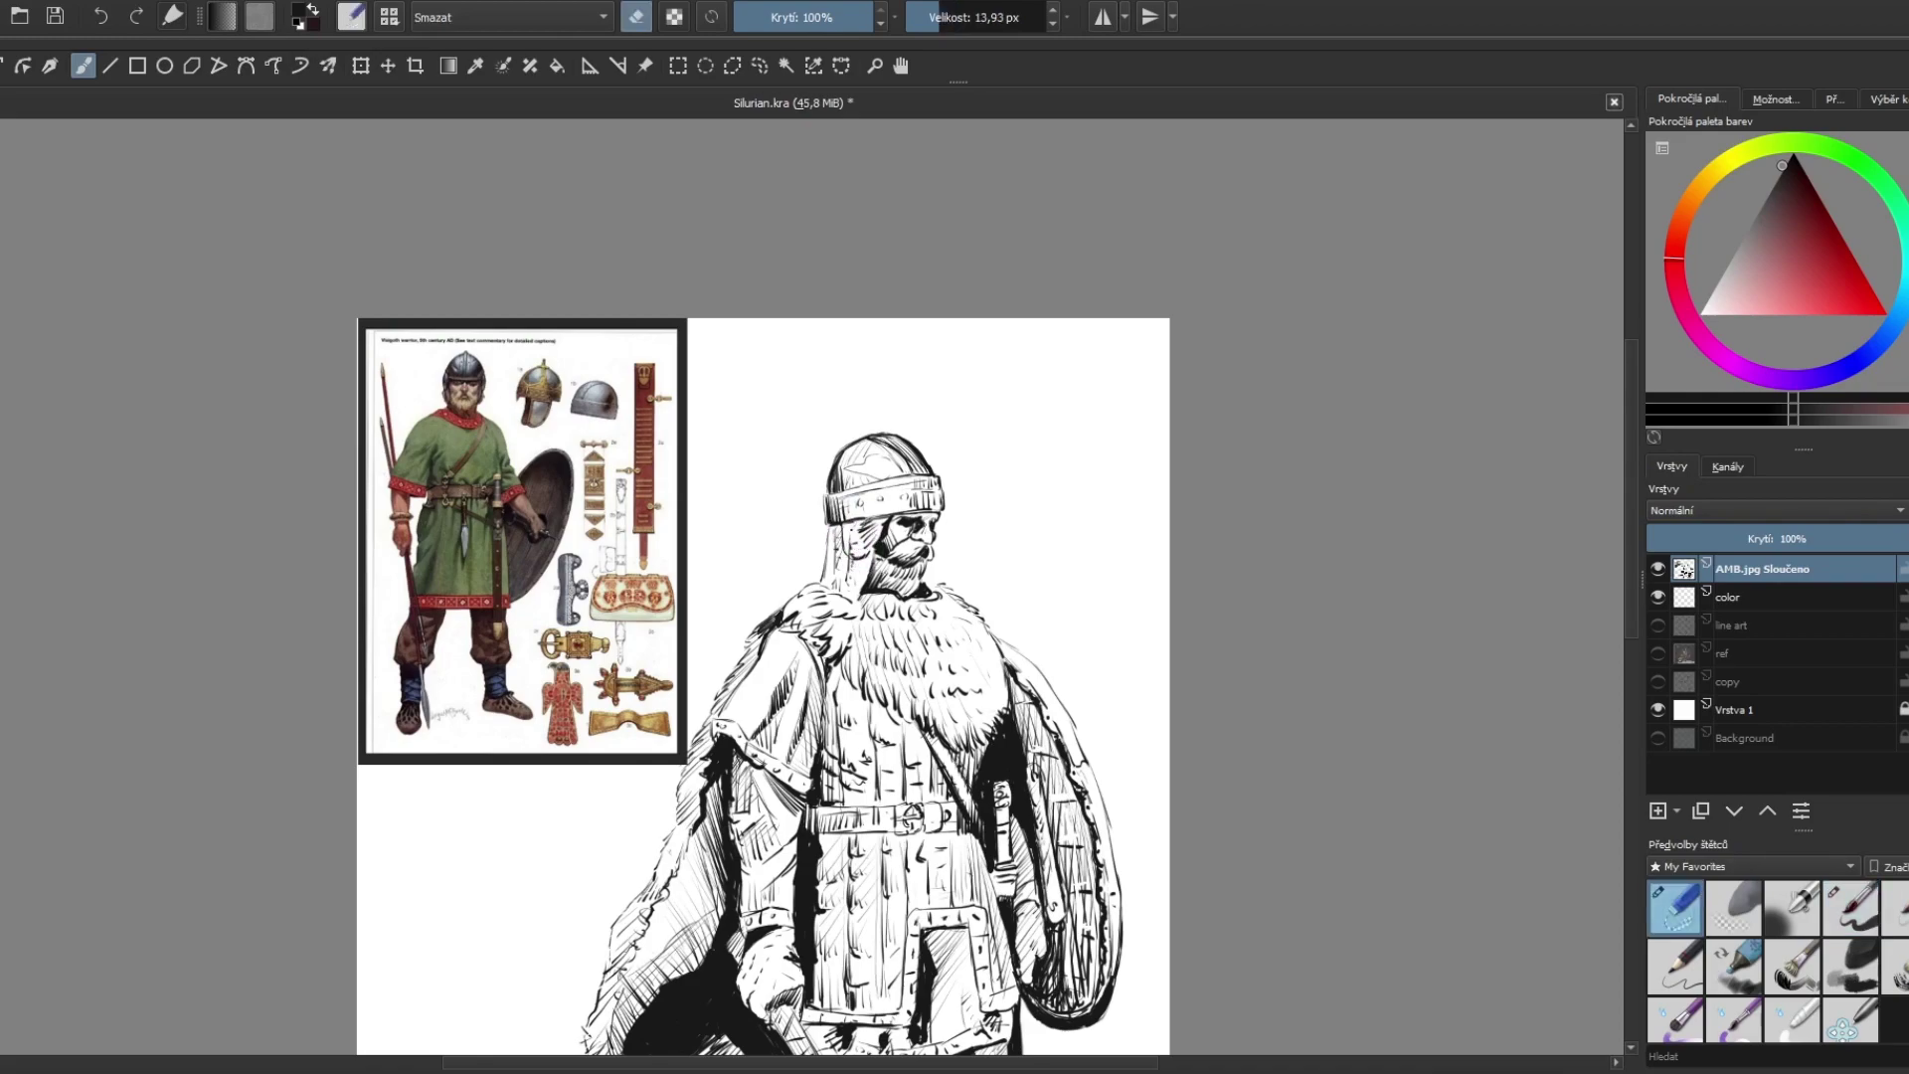
key(/)
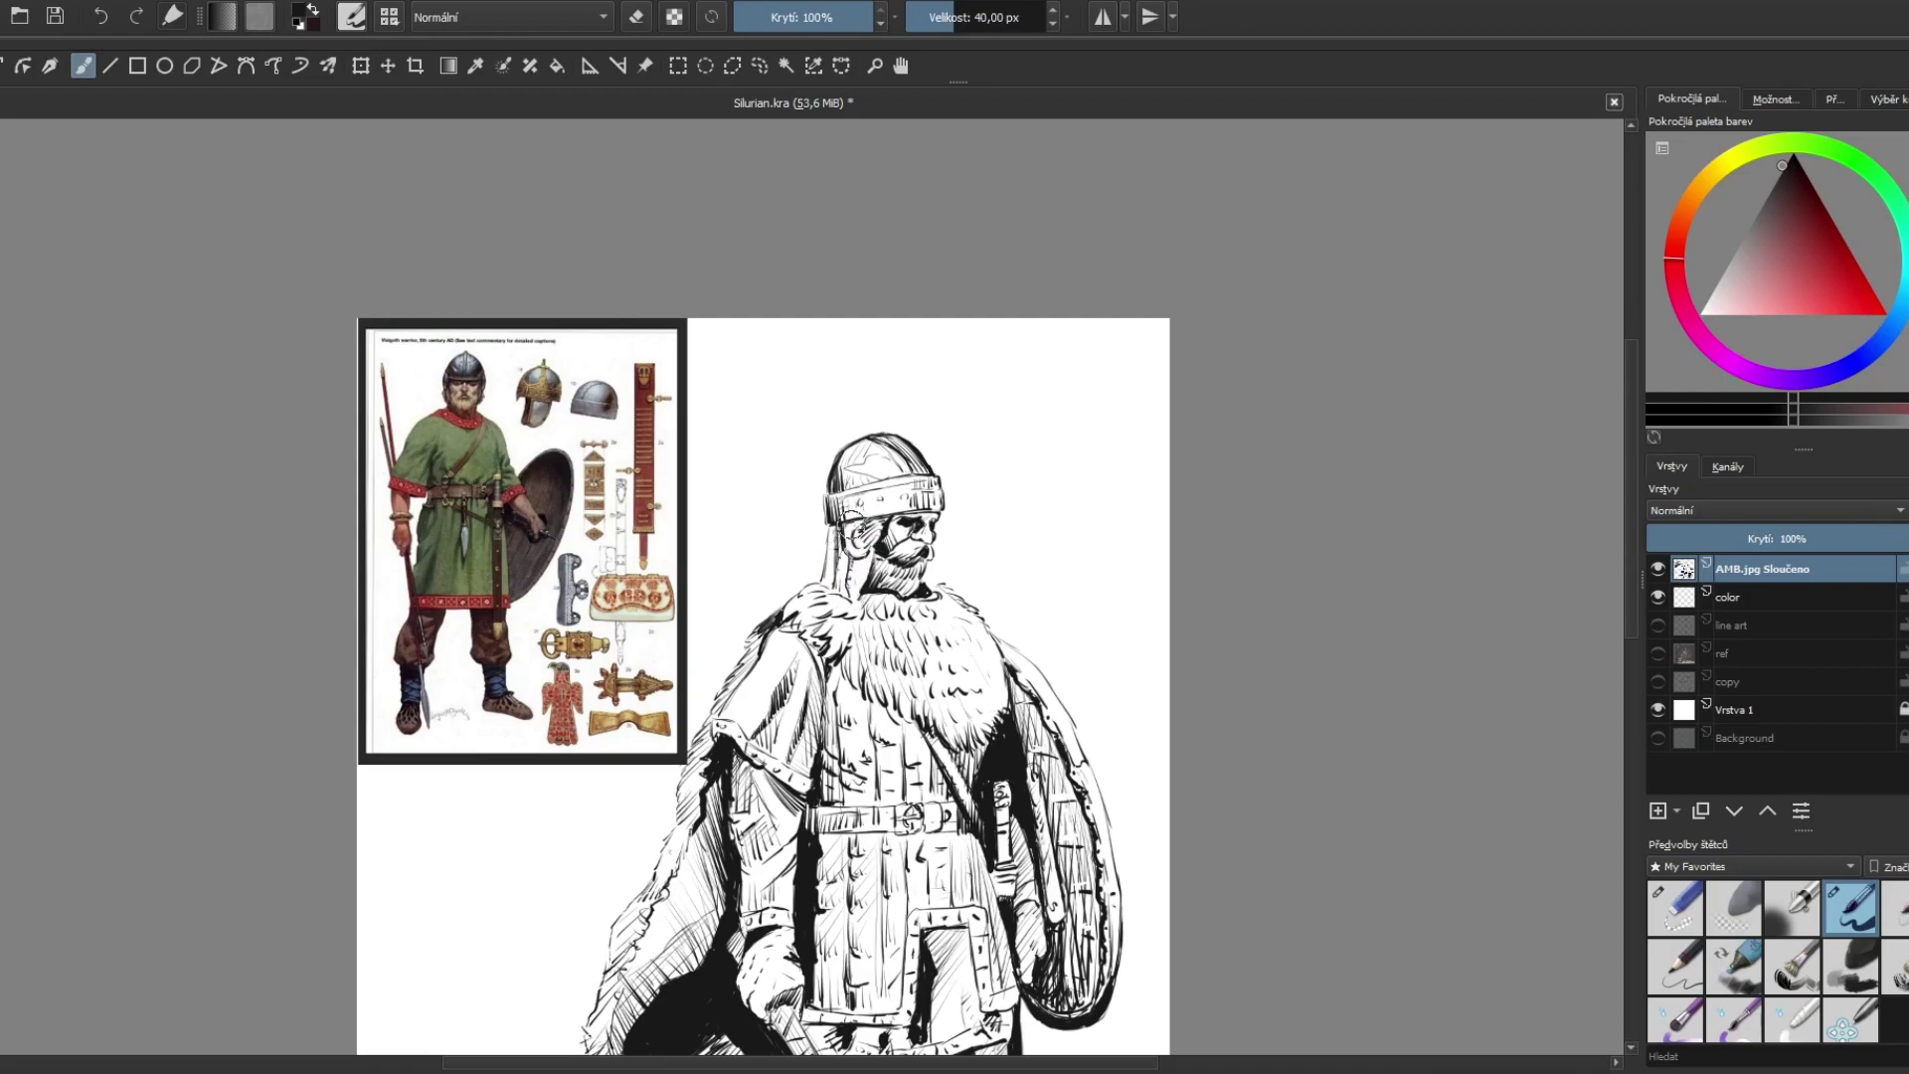
drag(833, 533, 846, 582)
Step: Zoom in on the head, darken the eye area, and ink a line along the neck guard
key(plus)
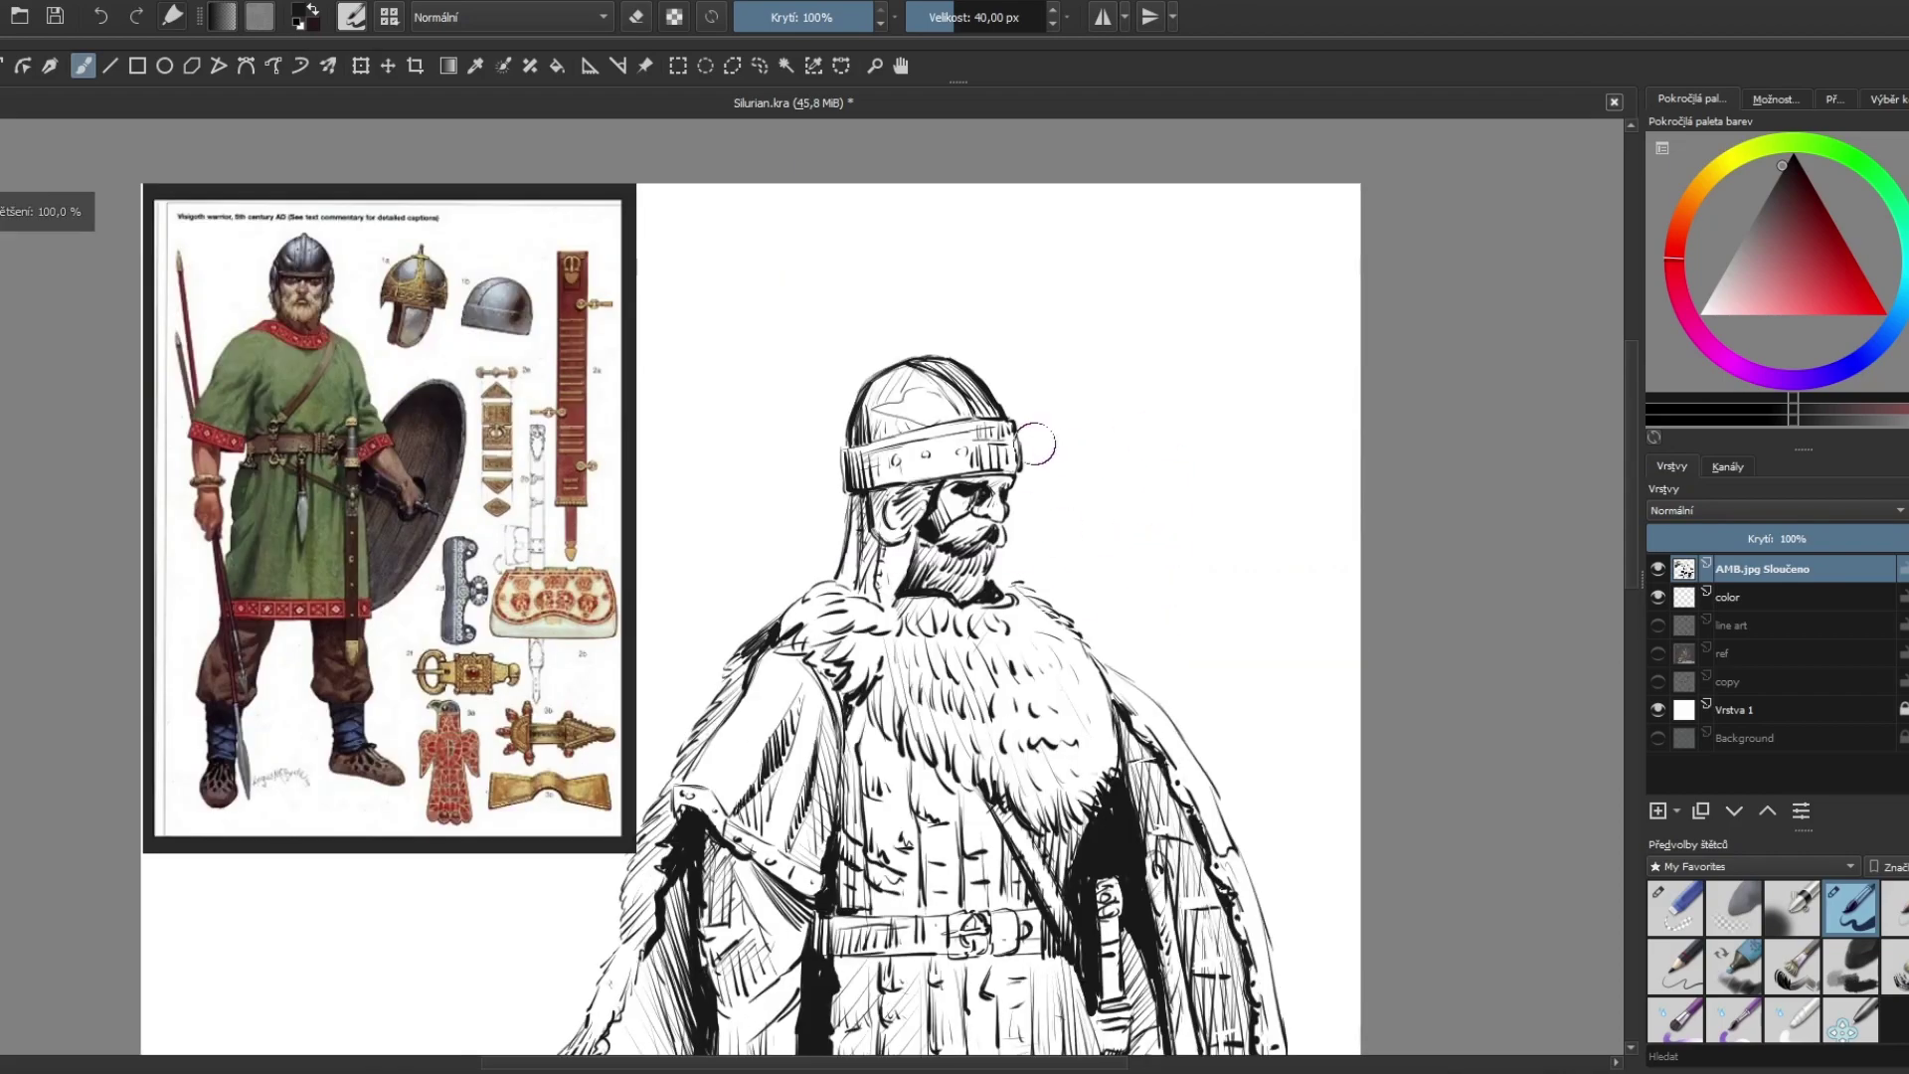
mouse_move(954, 473)
mouse_down()
mouse_move(1004, 497)
mouse_move(979, 497)
mouse_move(982, 543)
mouse_move(869, 596)
mouse_up()
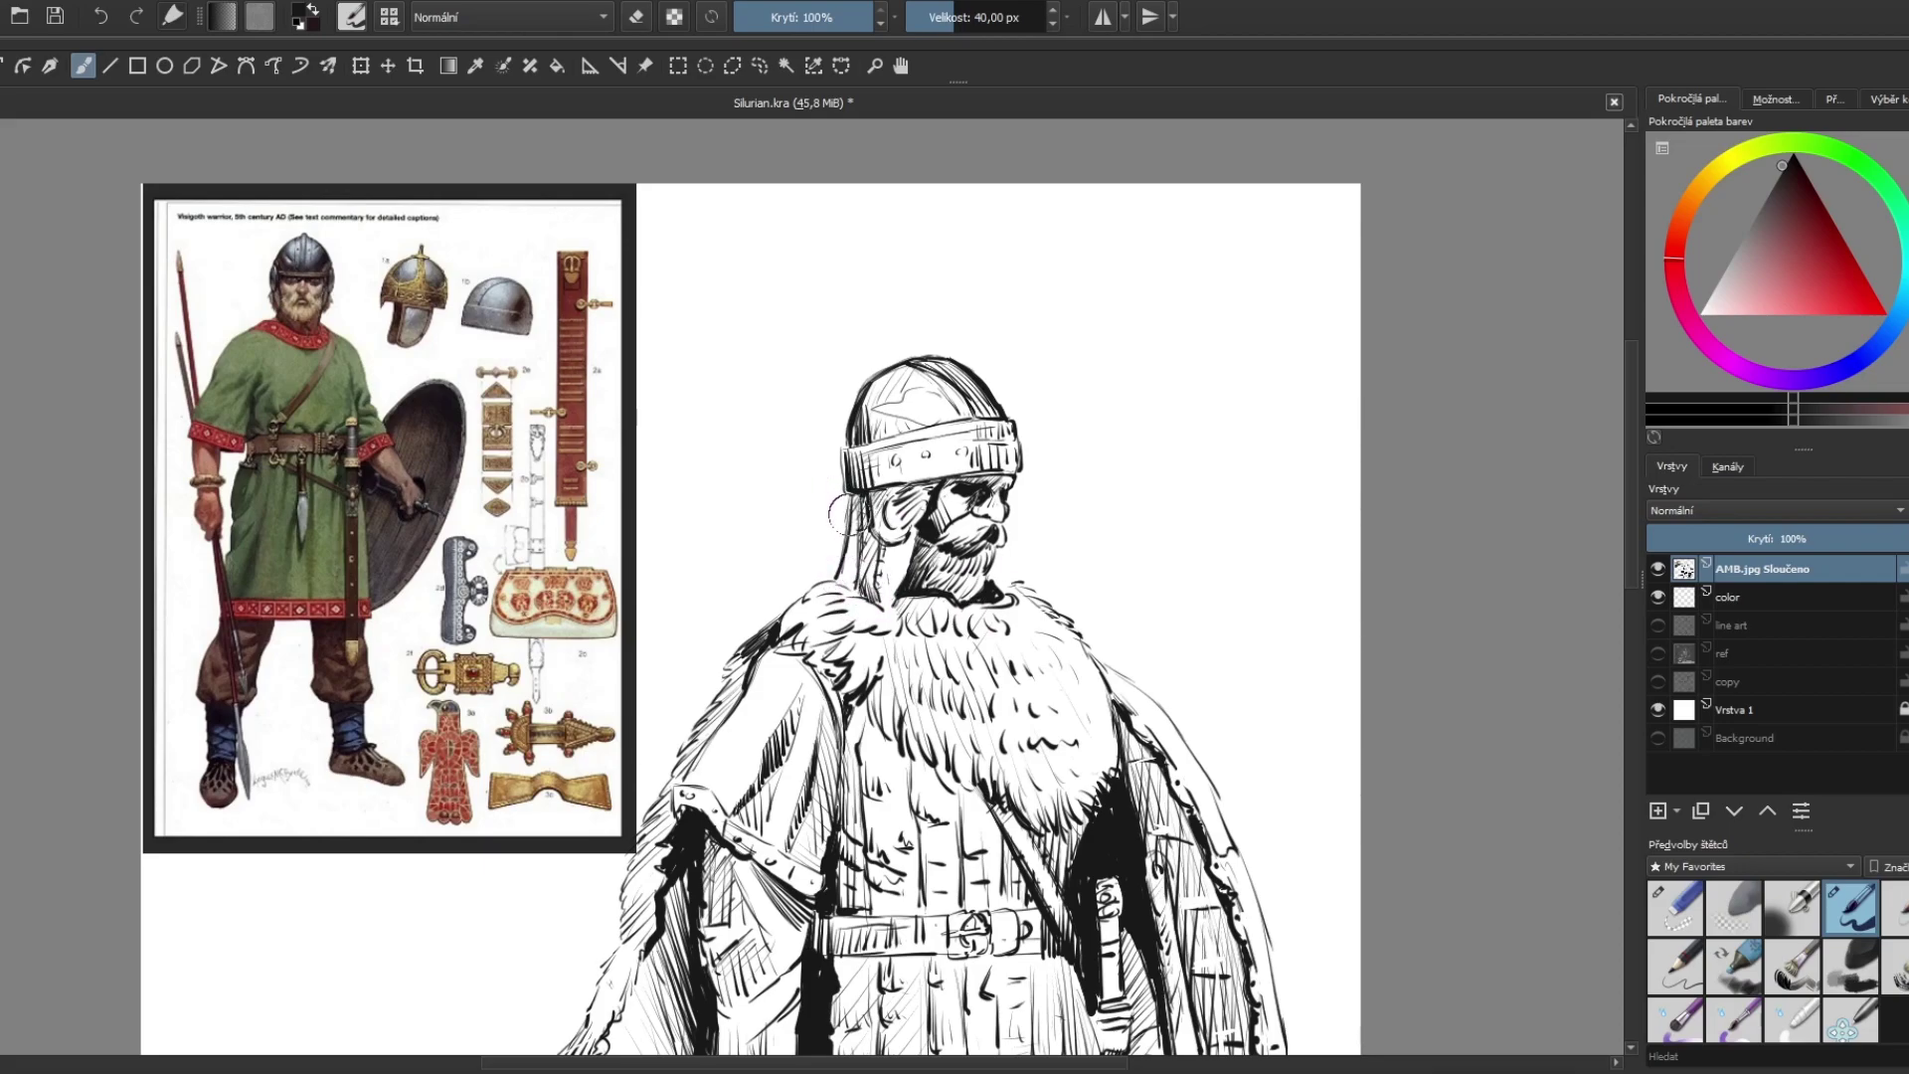
drag(852, 507, 849, 596)
key(e)
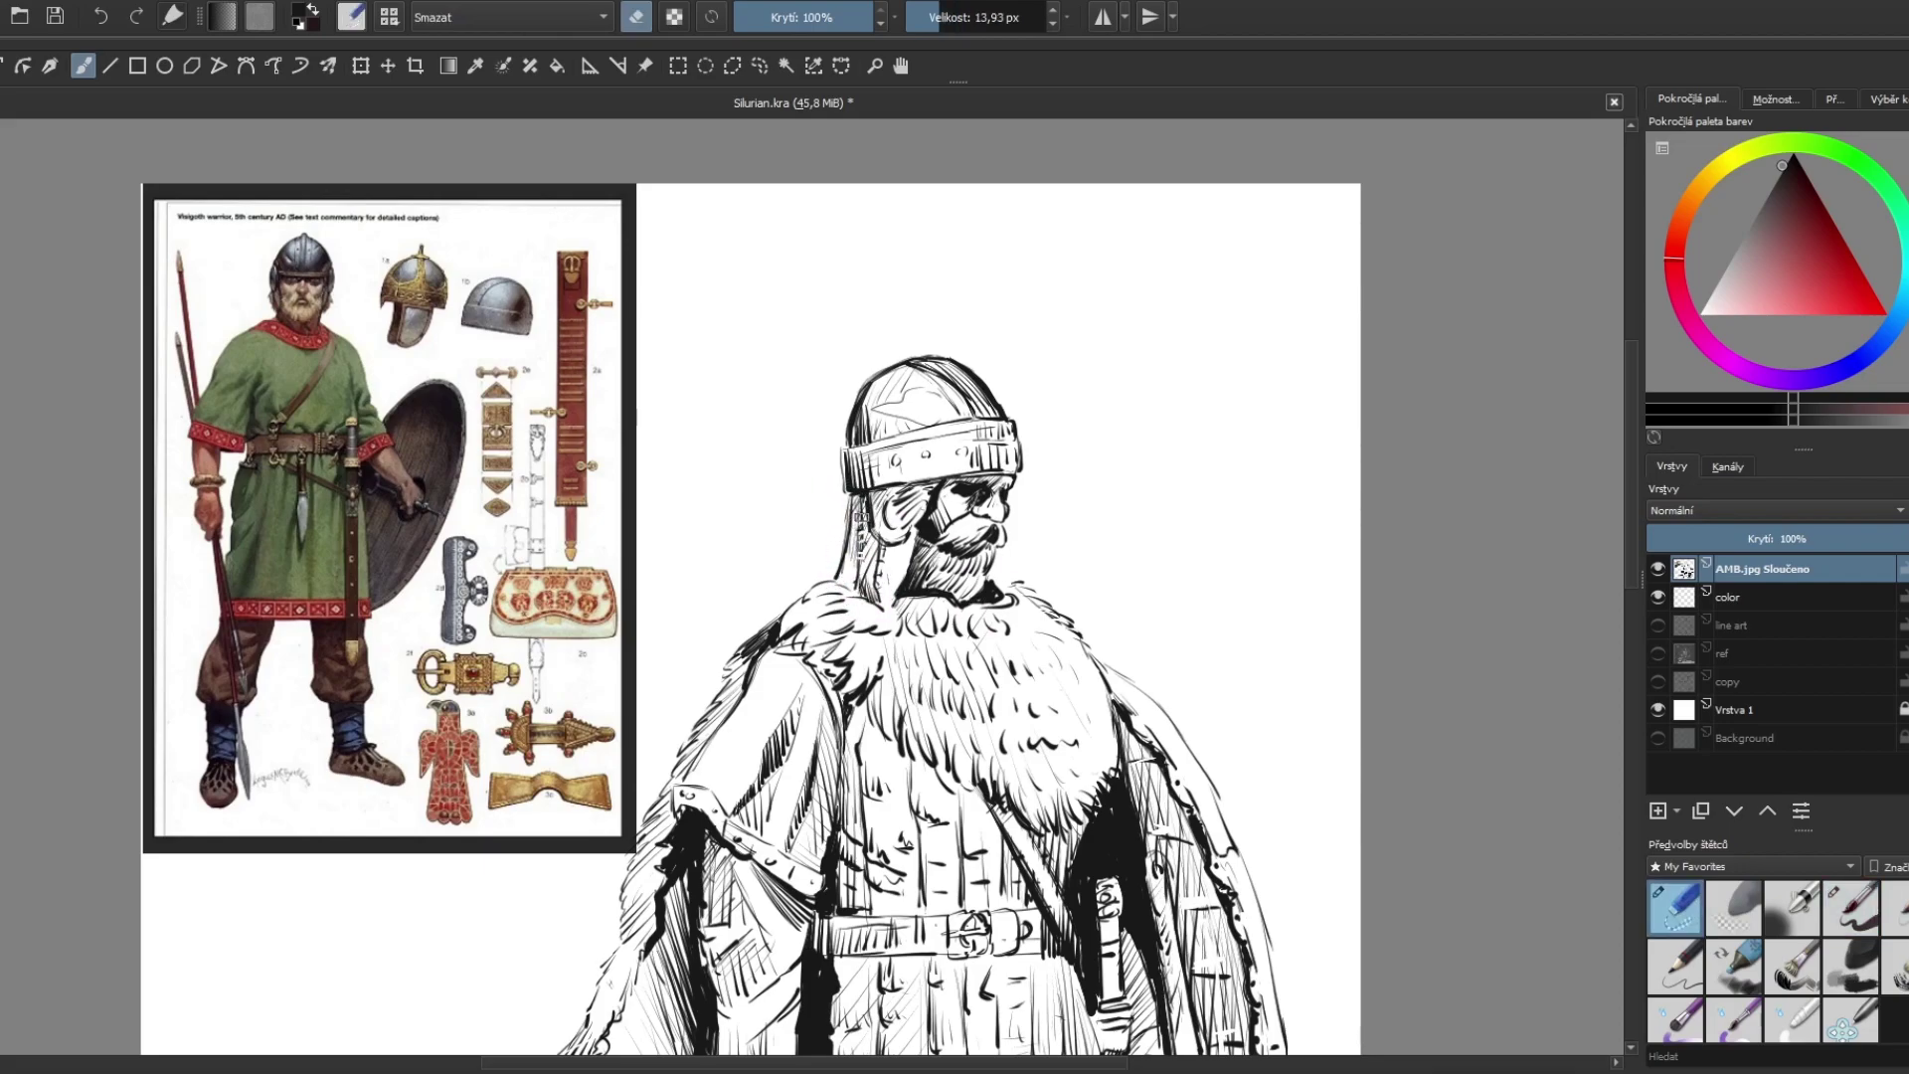
key(e)
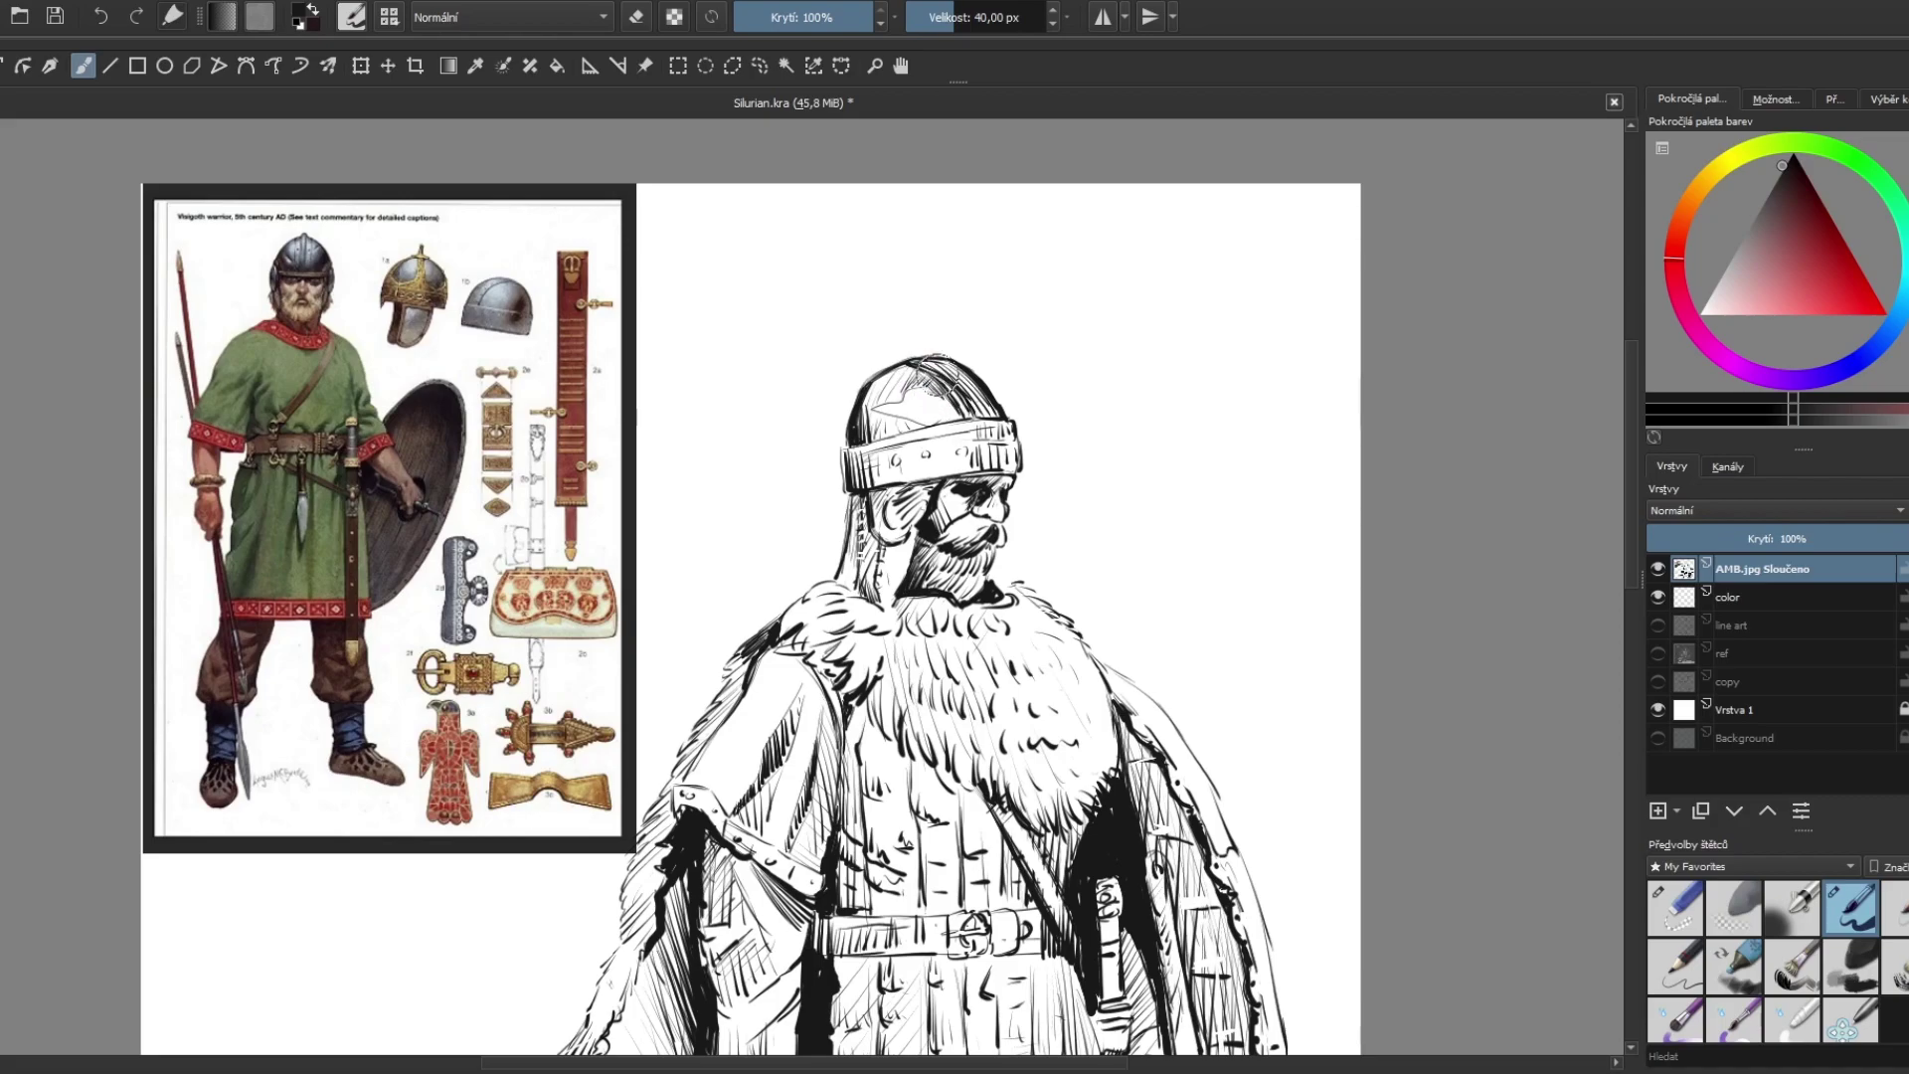
Step: Hatch the helmet's right dome and band end, and dot a rivet on the band
drag(953, 395, 994, 430)
drag(961, 368, 1002, 419)
key(e)
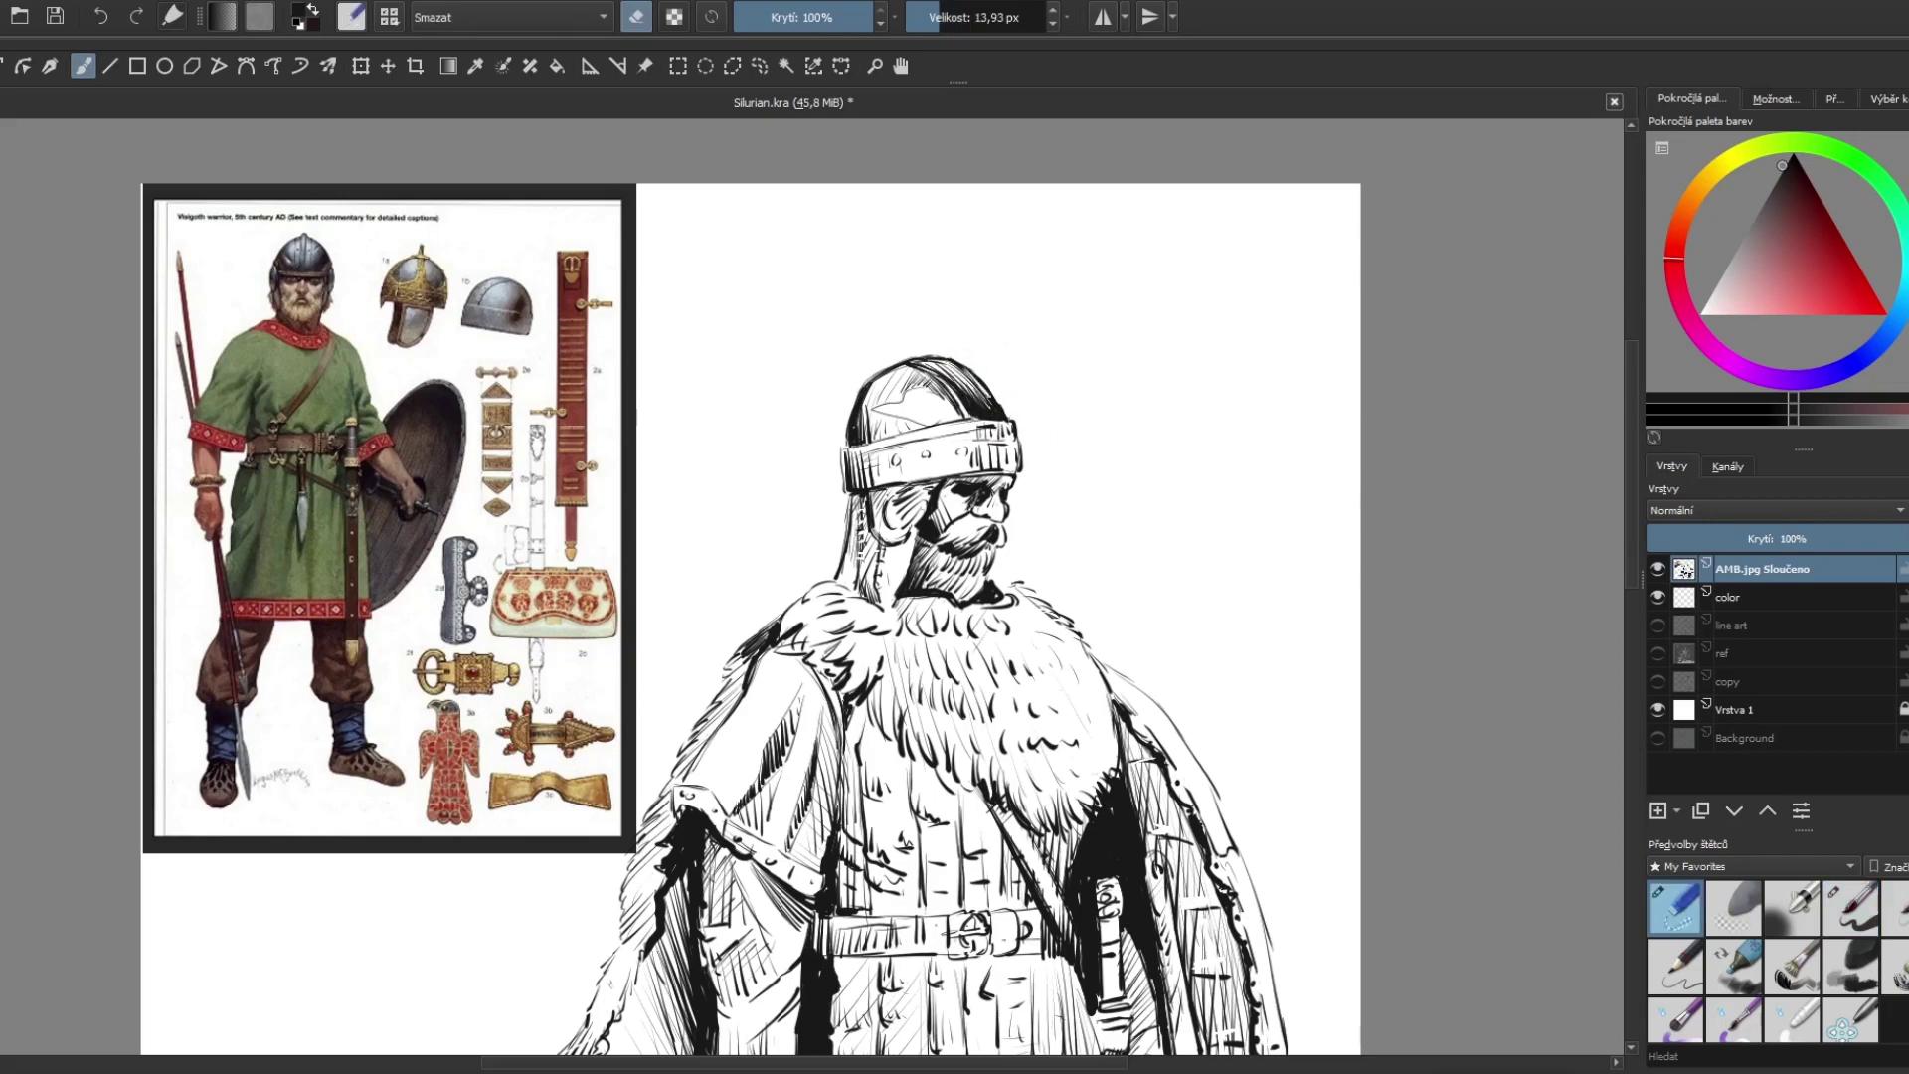
key(e)
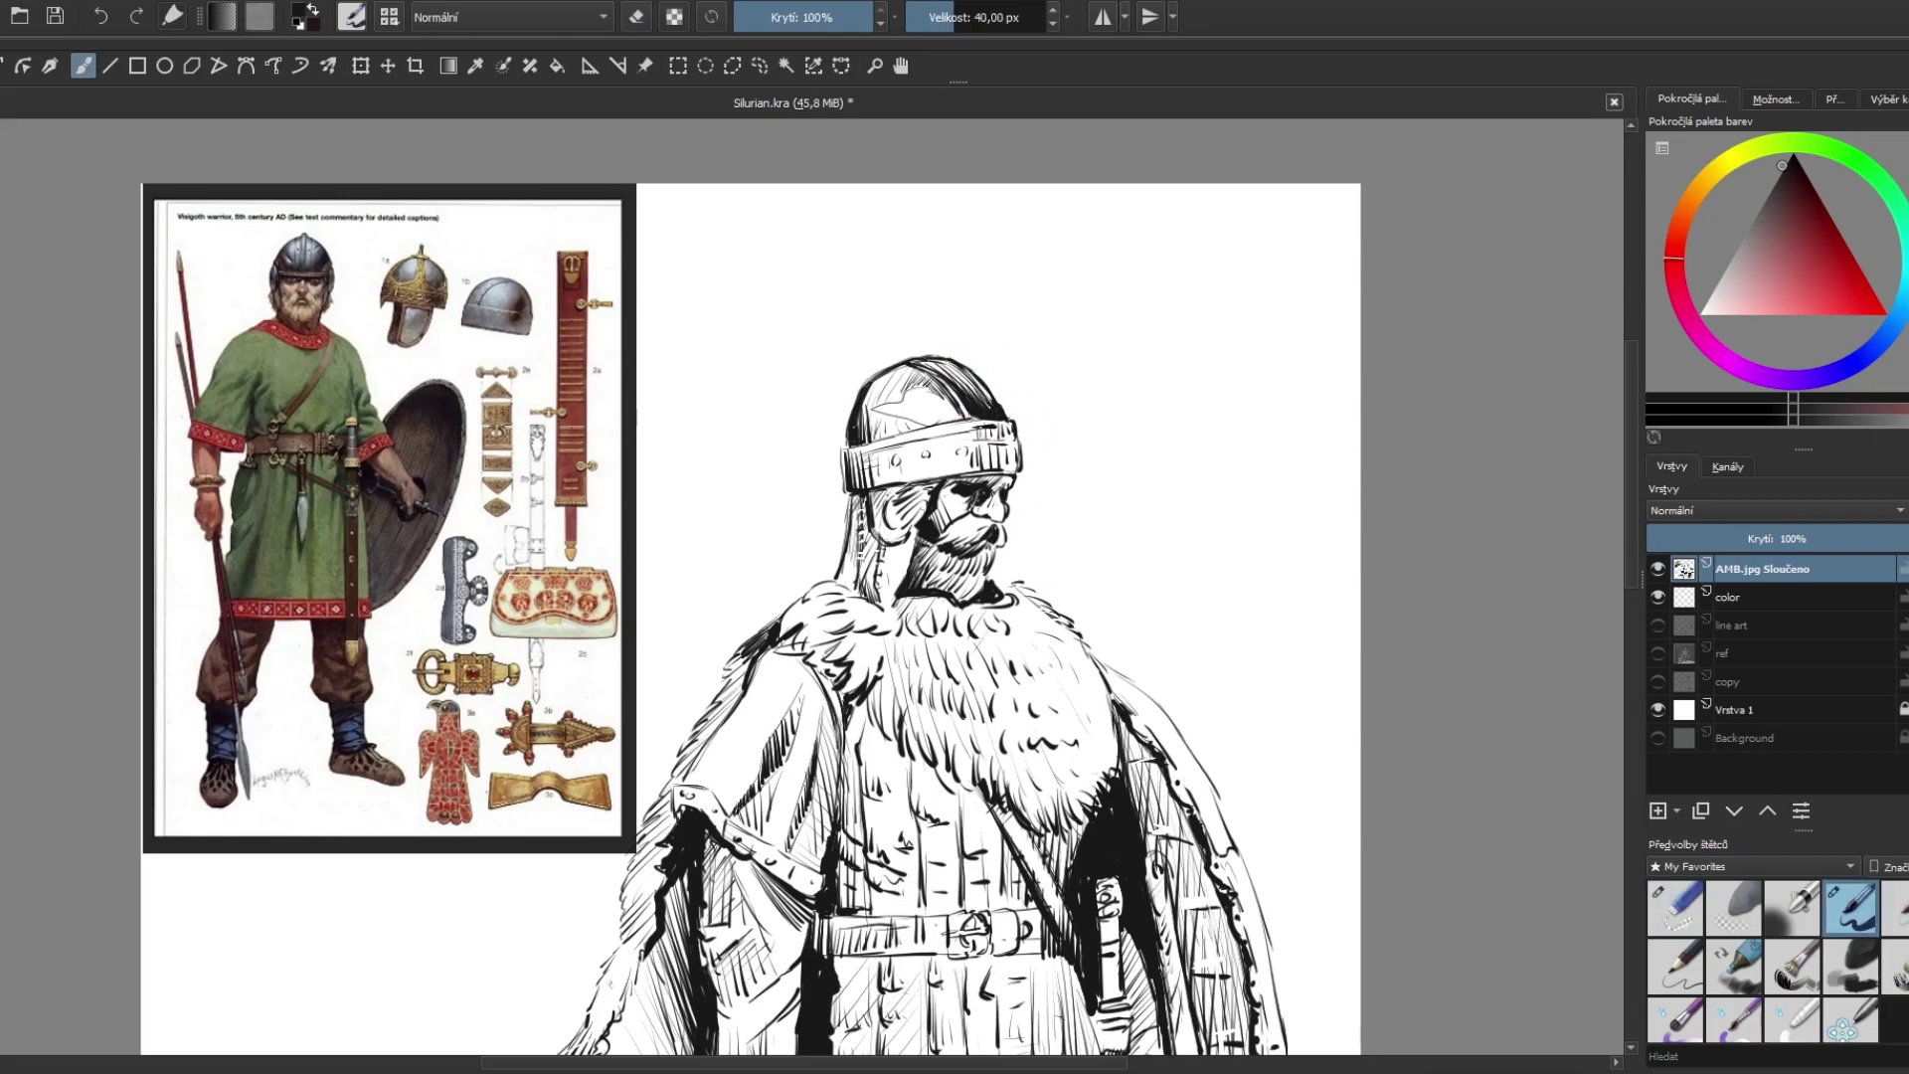
mouse_move(979, 422)
mouse_down()
mouse_move(1009, 448)
mouse_move(965, 467)
mouse_move(999, 472)
mouse_up()
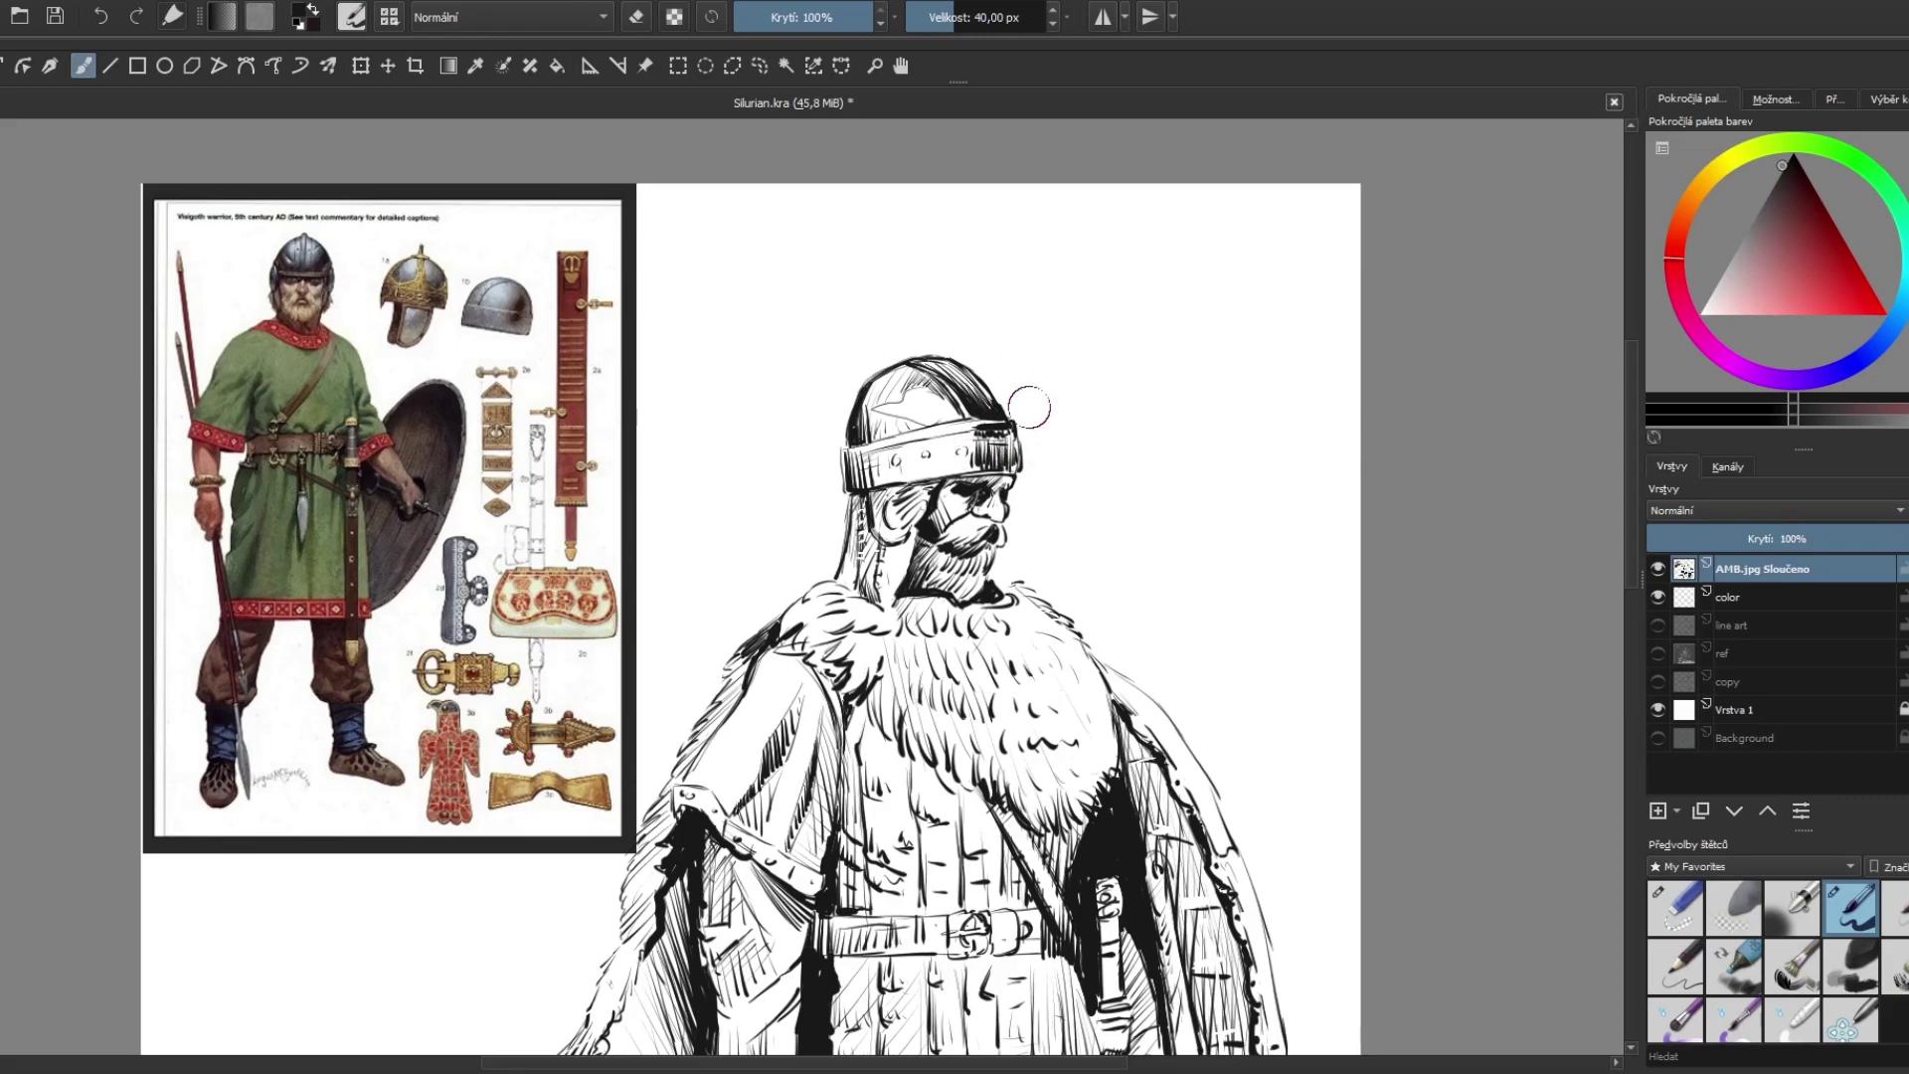
click(925, 453)
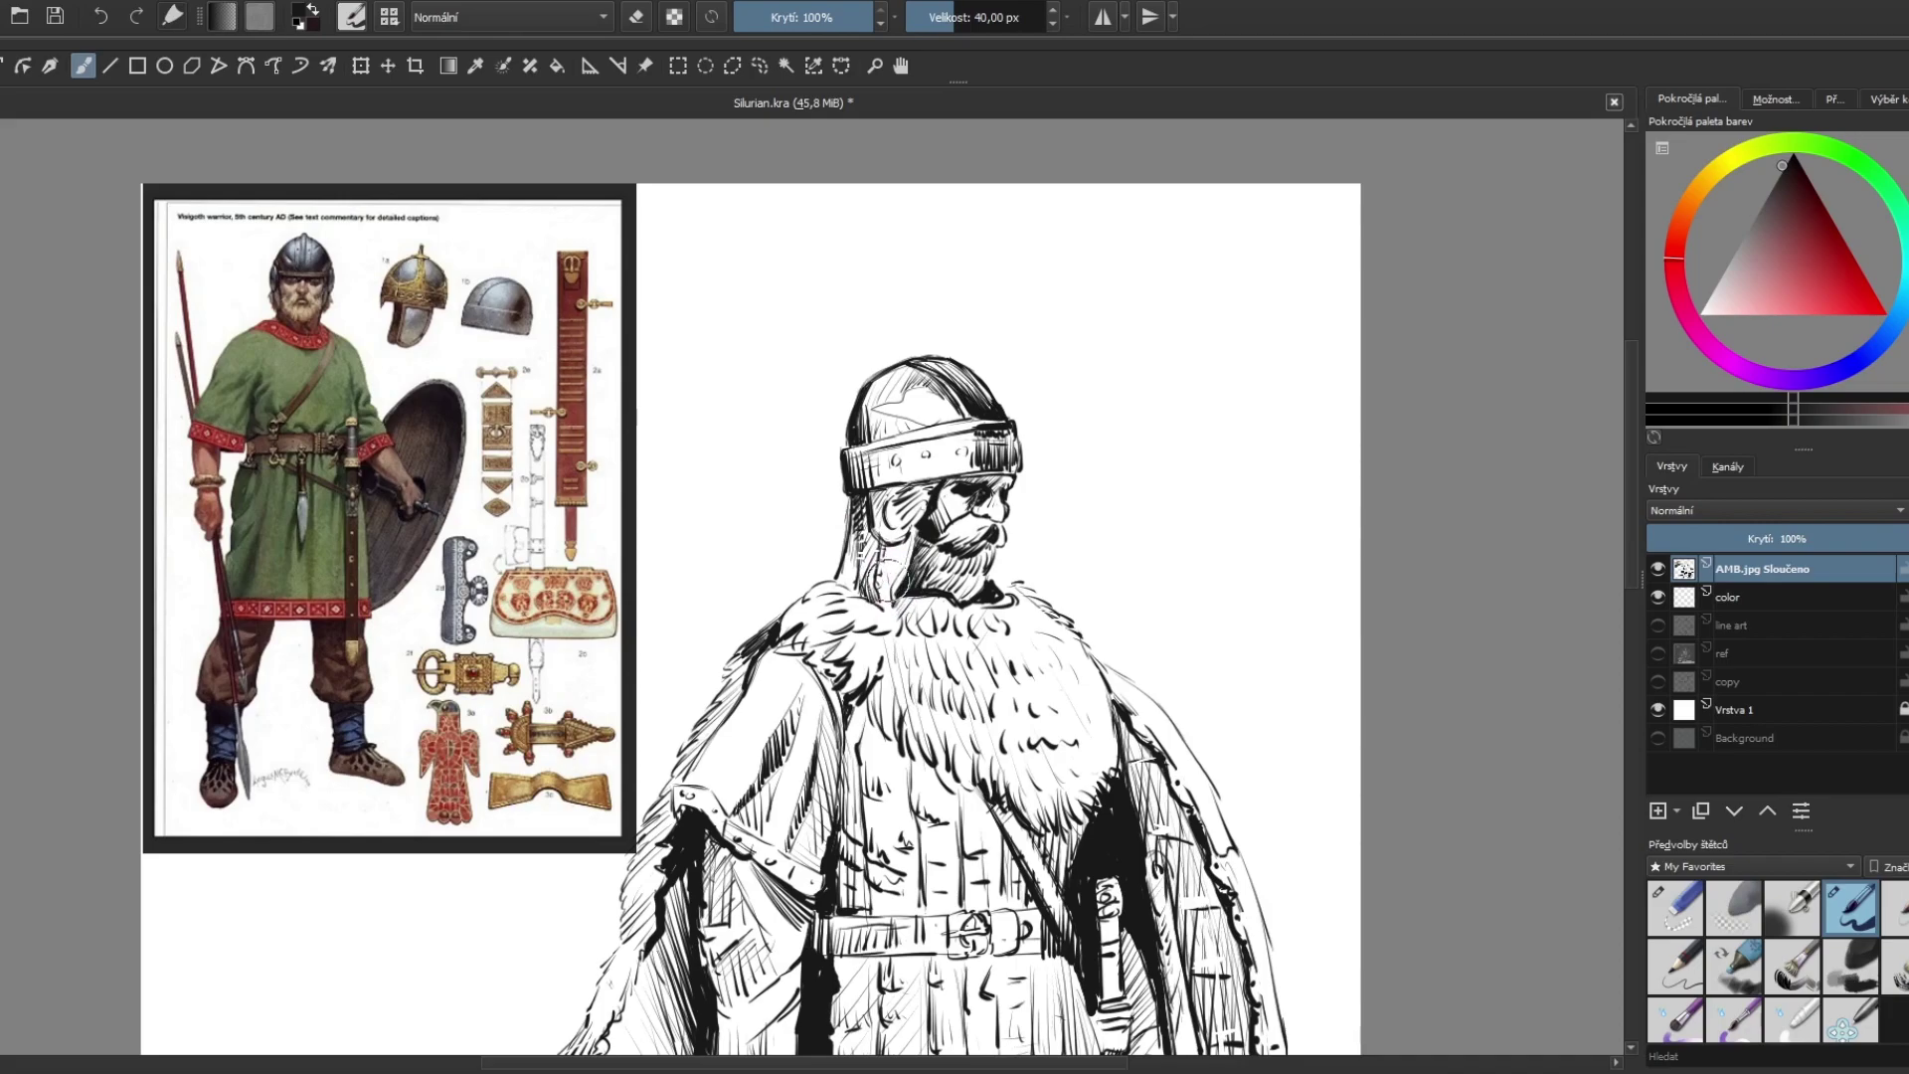
Step: Extend the neck hatching, darken the beard tip, and hatch the cloak near the shoulder
drag(879, 566, 880, 601)
click(1006, 581)
drag(743, 658, 760, 683)
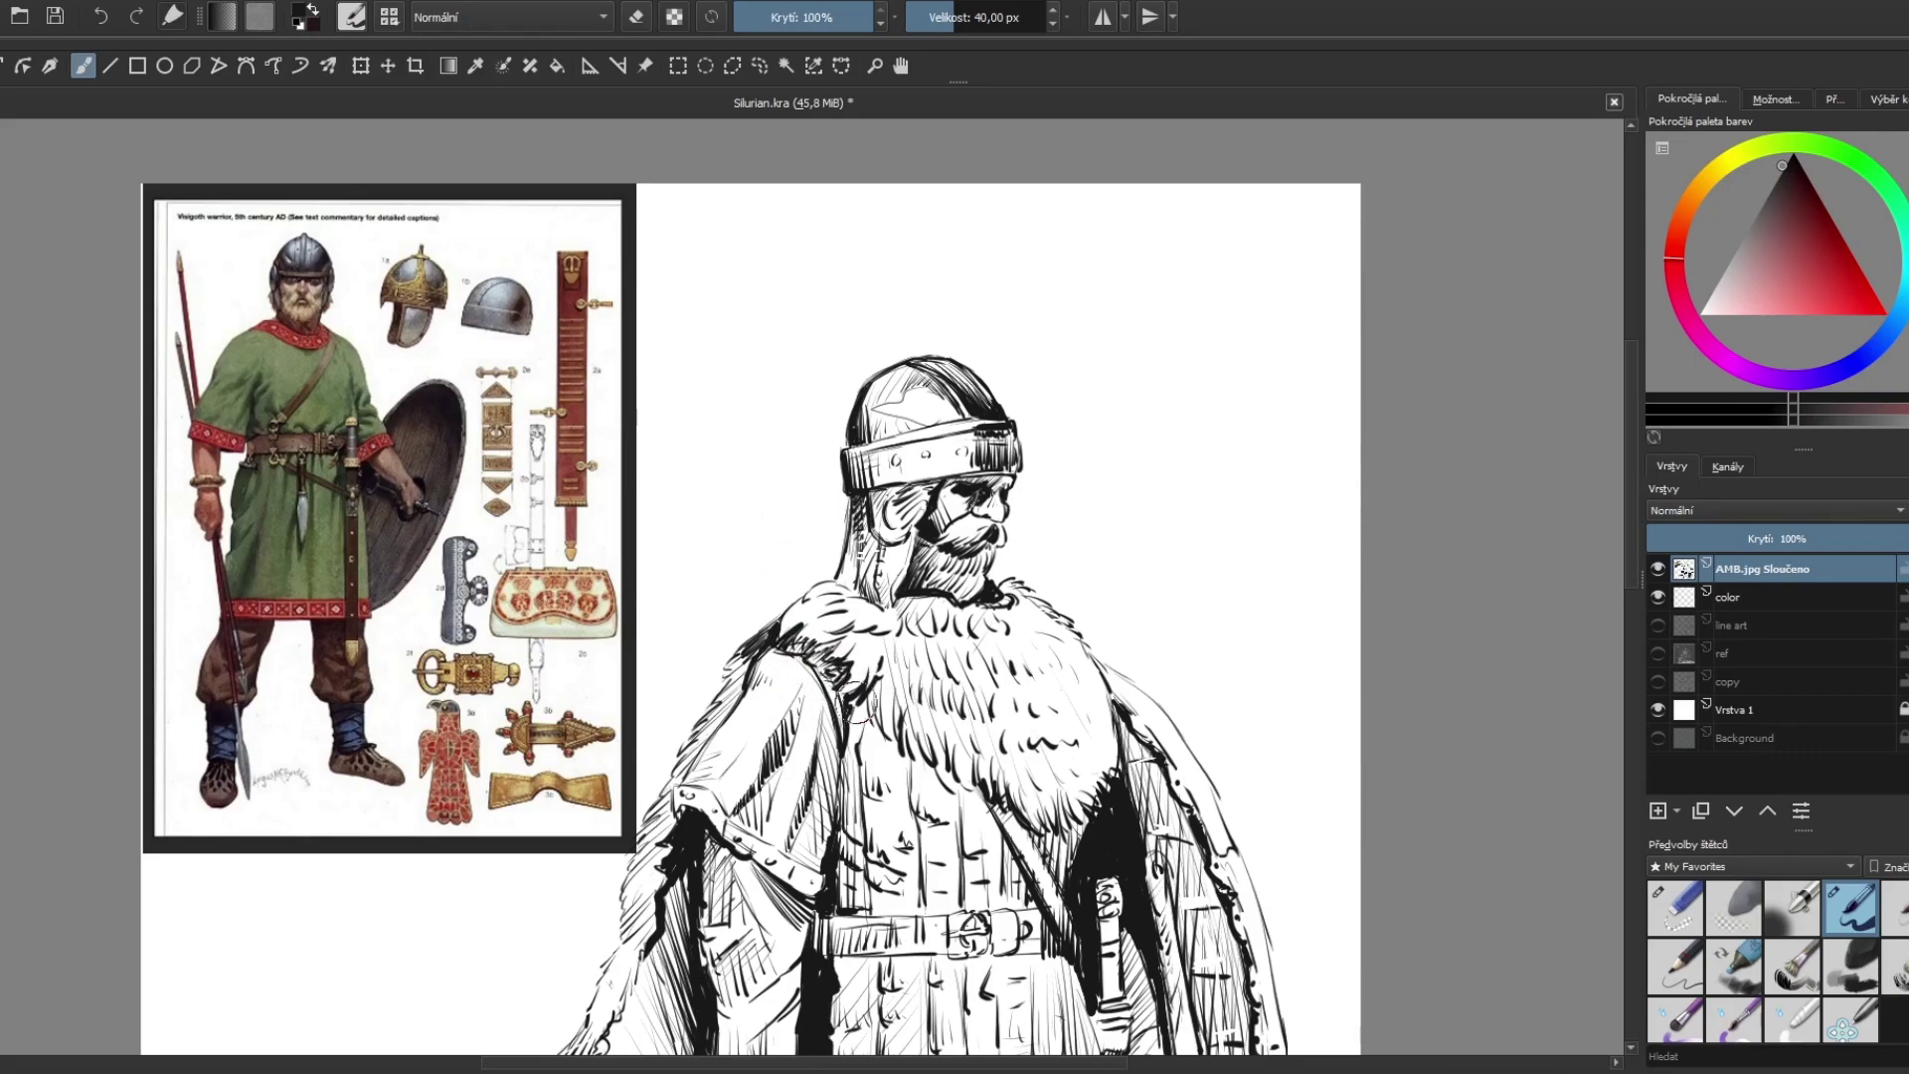
drag(858, 703, 848, 759)
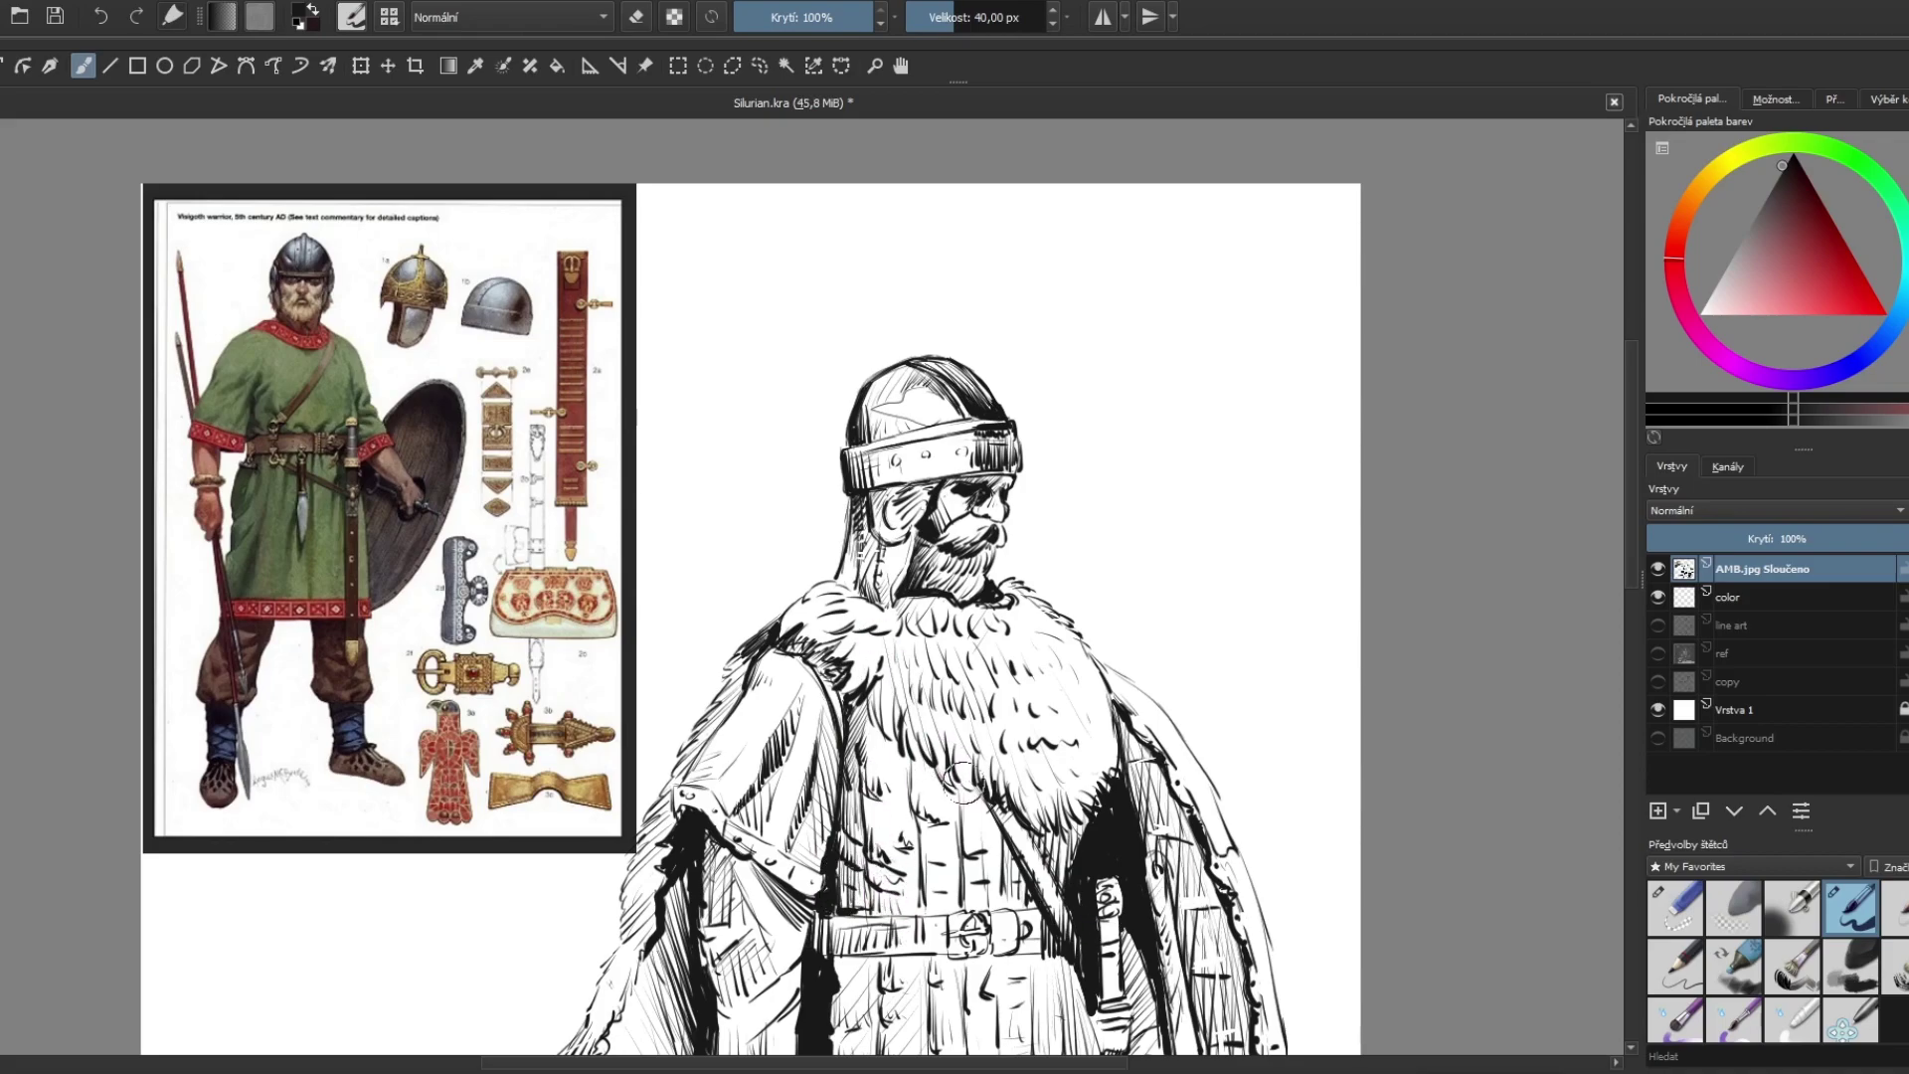
key(e)
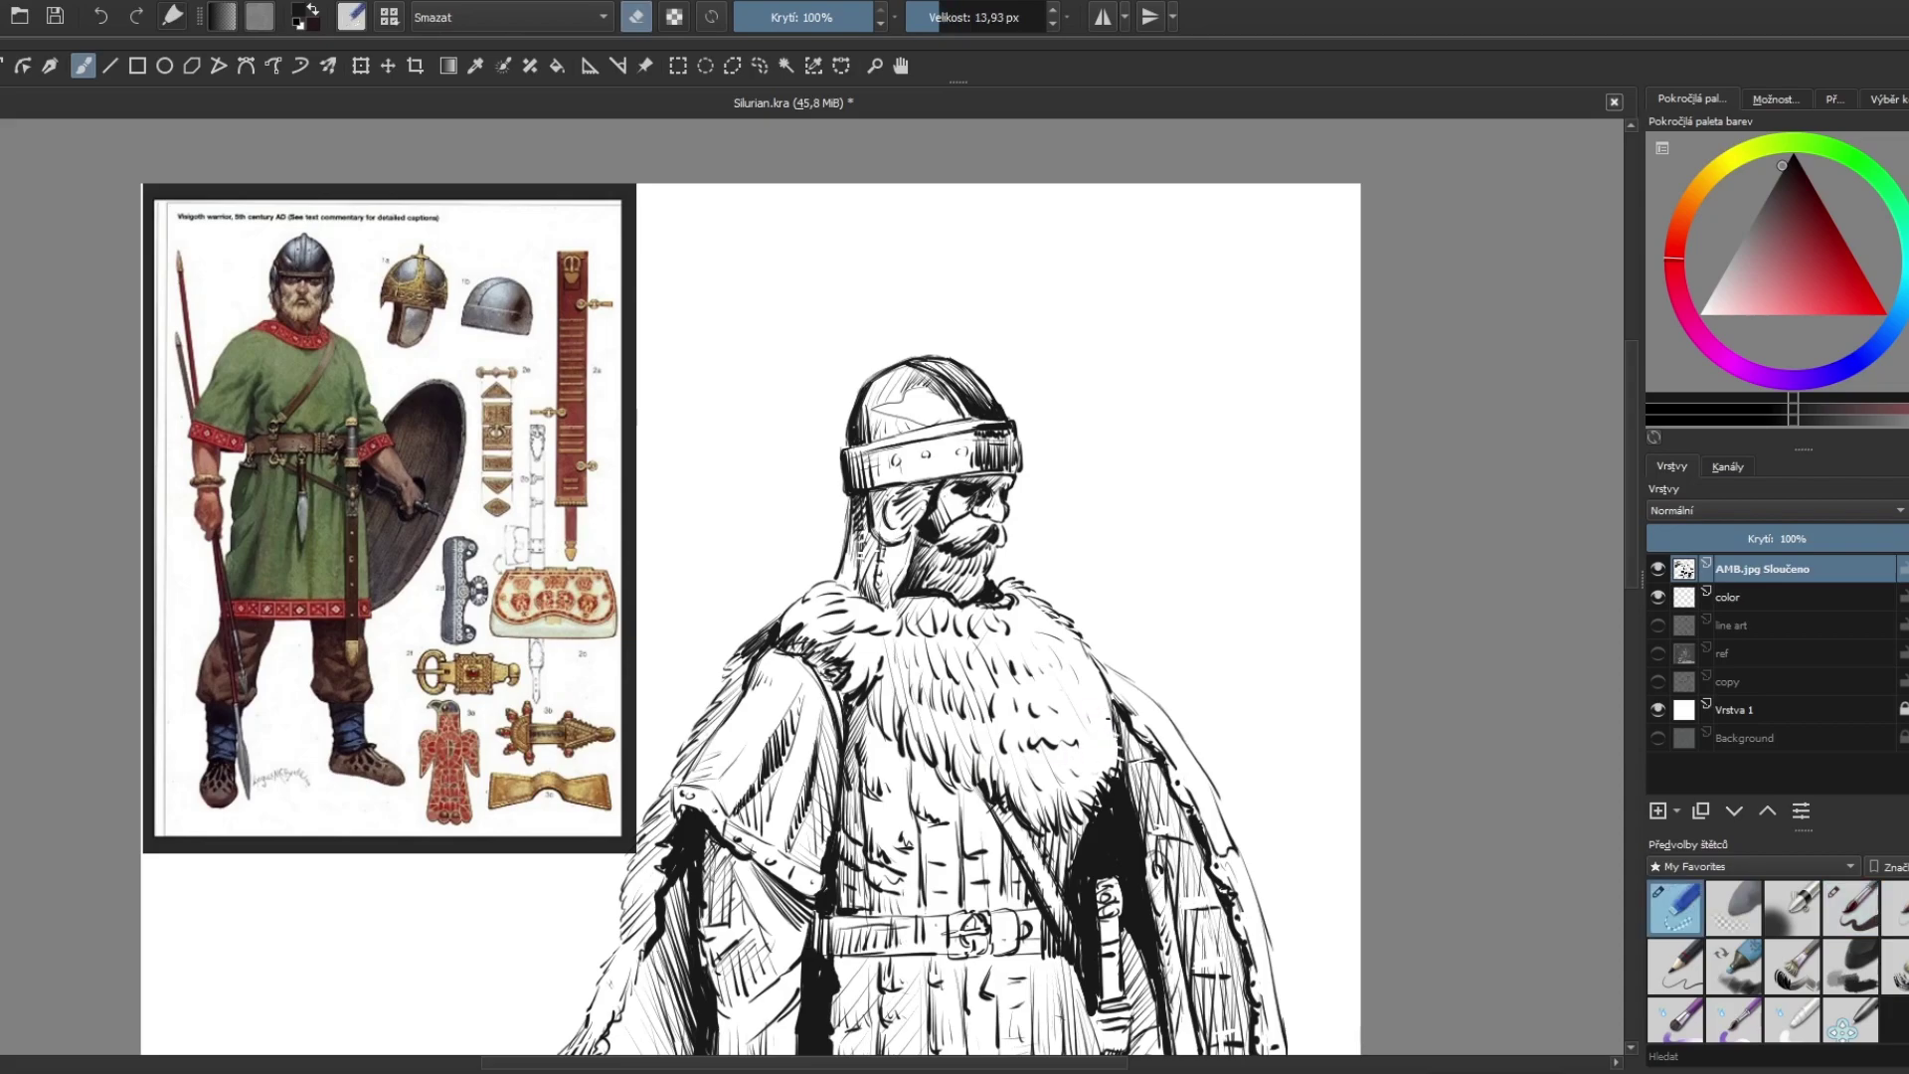
drag(1243, 777, 1157, 627)
Step: Ink a curved line along the cloak's right edge and a stroke on its inner edge
key(e)
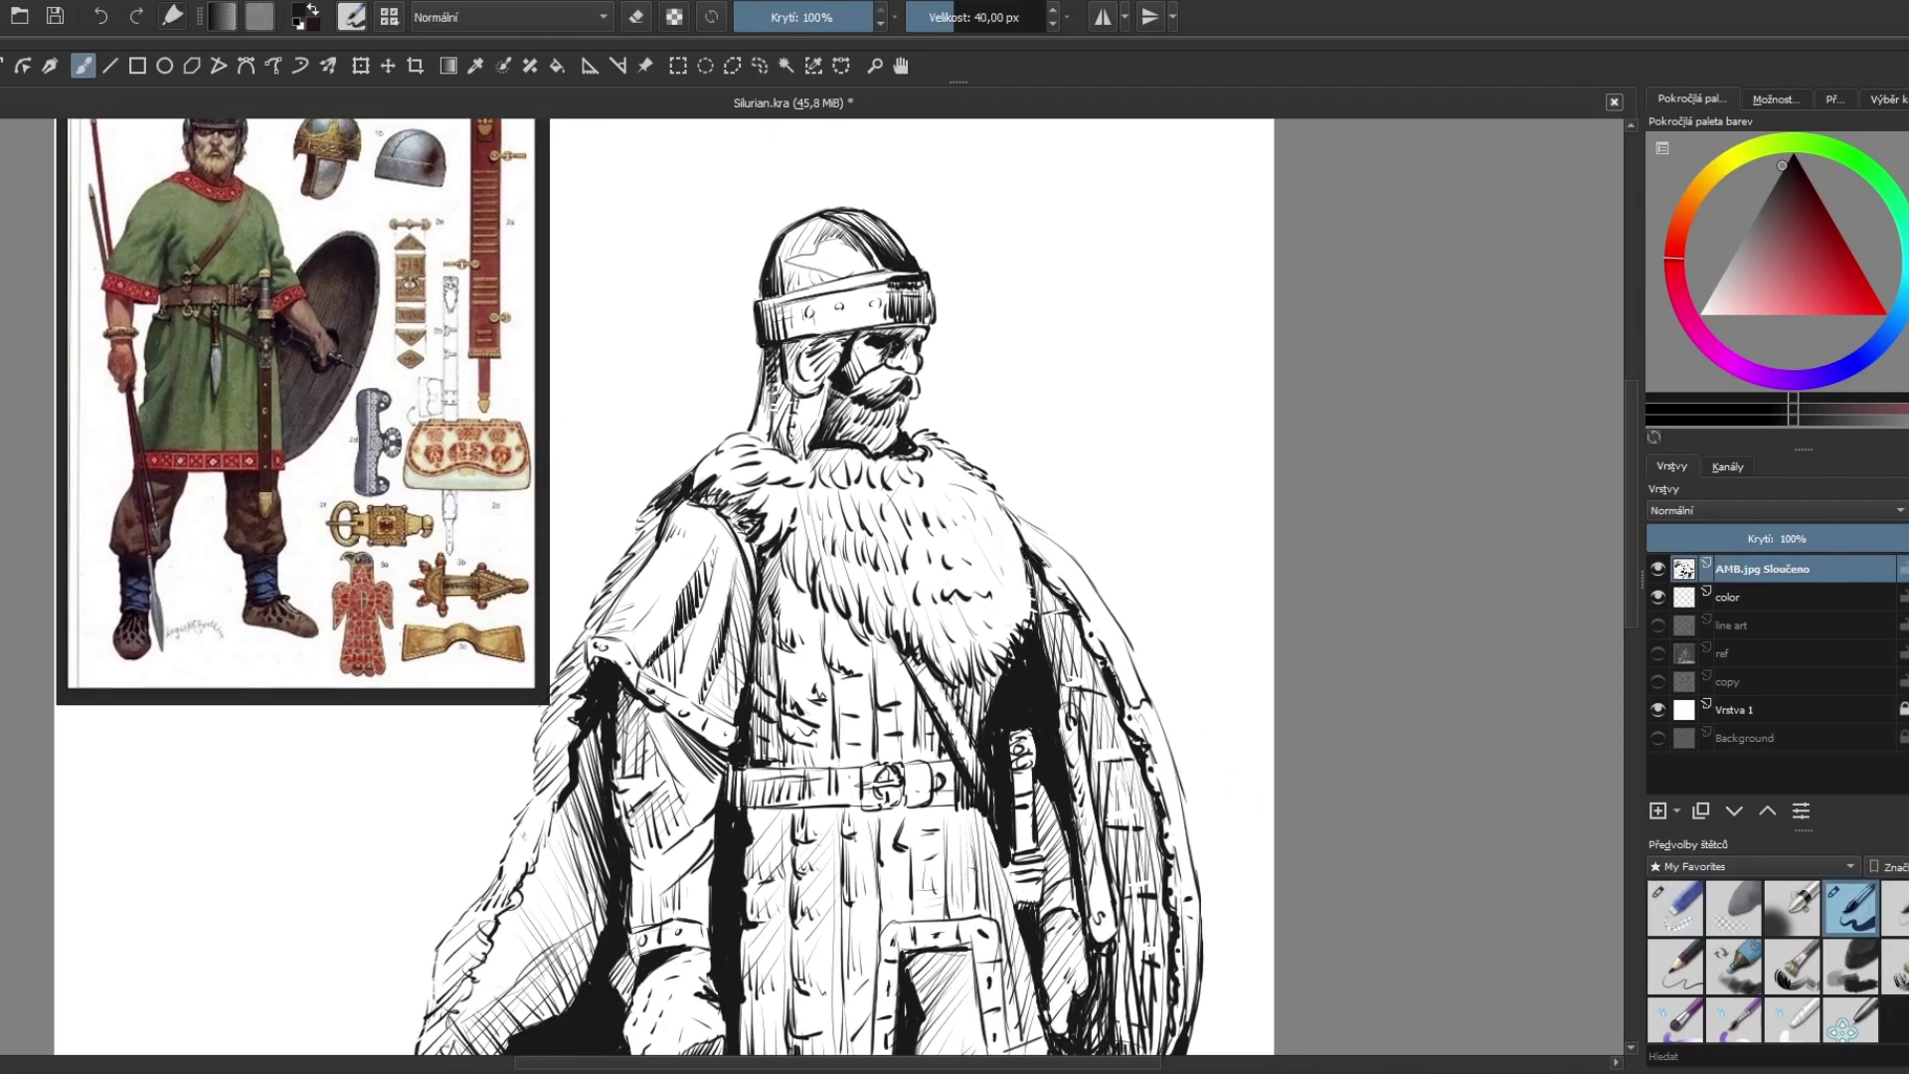
drag(1018, 517, 1143, 691)
drag(1063, 551, 1101, 614)
drag(1116, 746, 1125, 662)
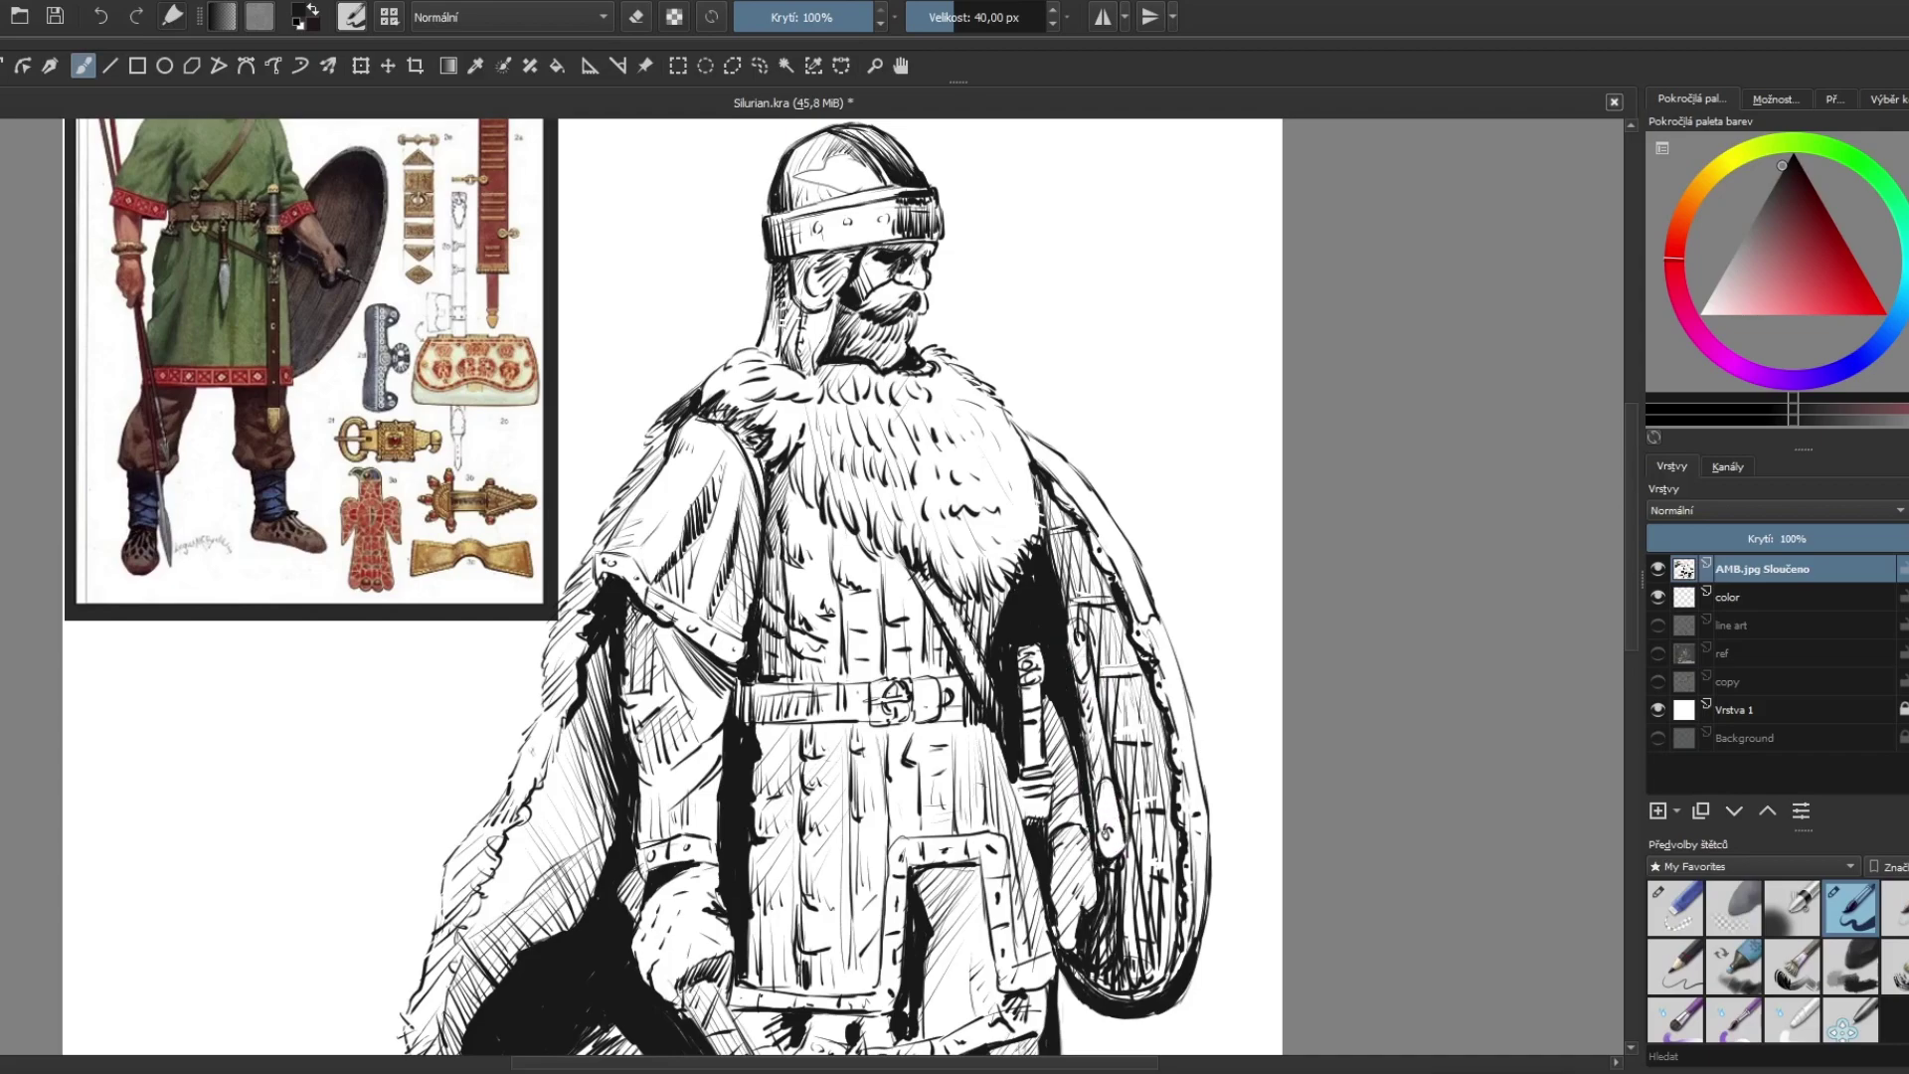
Step: Fill black shadows around the sword and its pommel, with faint hatching along the shield edge
drag(1089, 686, 1086, 785)
drag(1025, 648, 1022, 662)
key(slash)
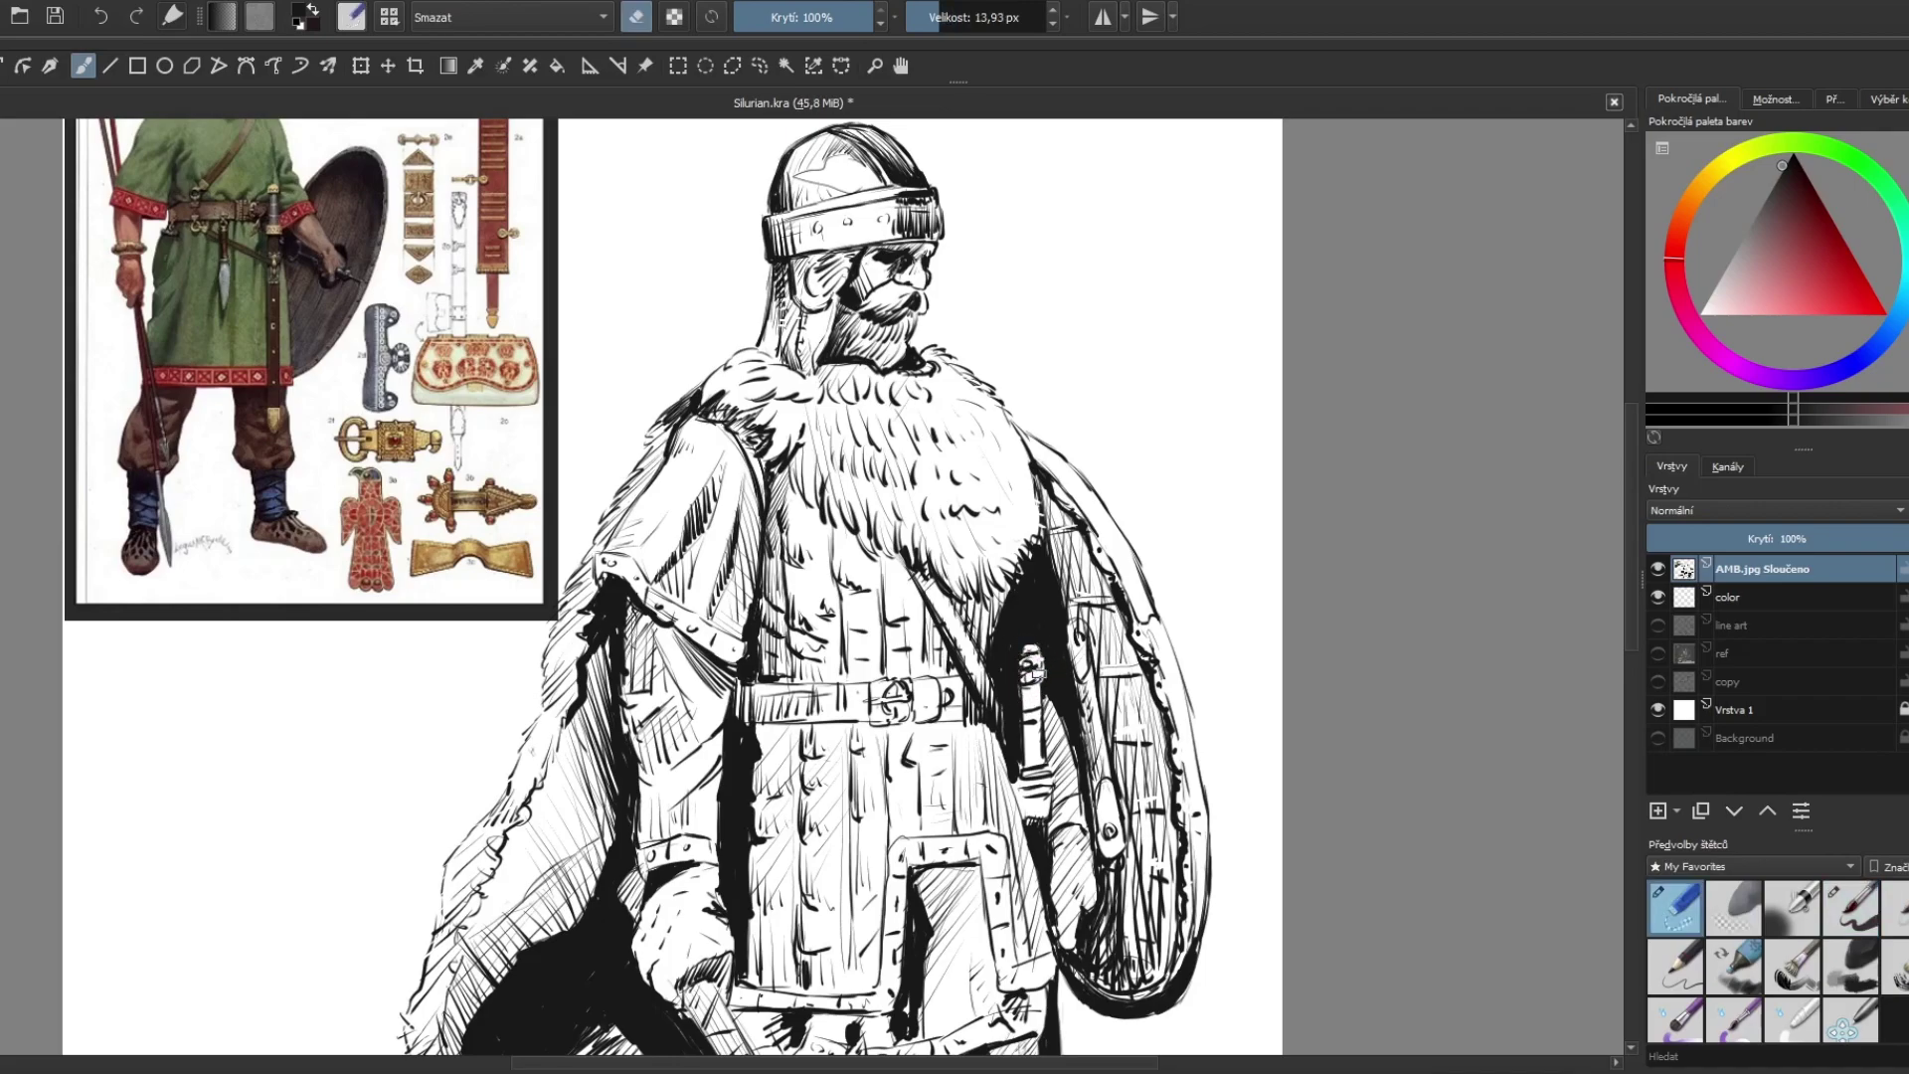
key(slash)
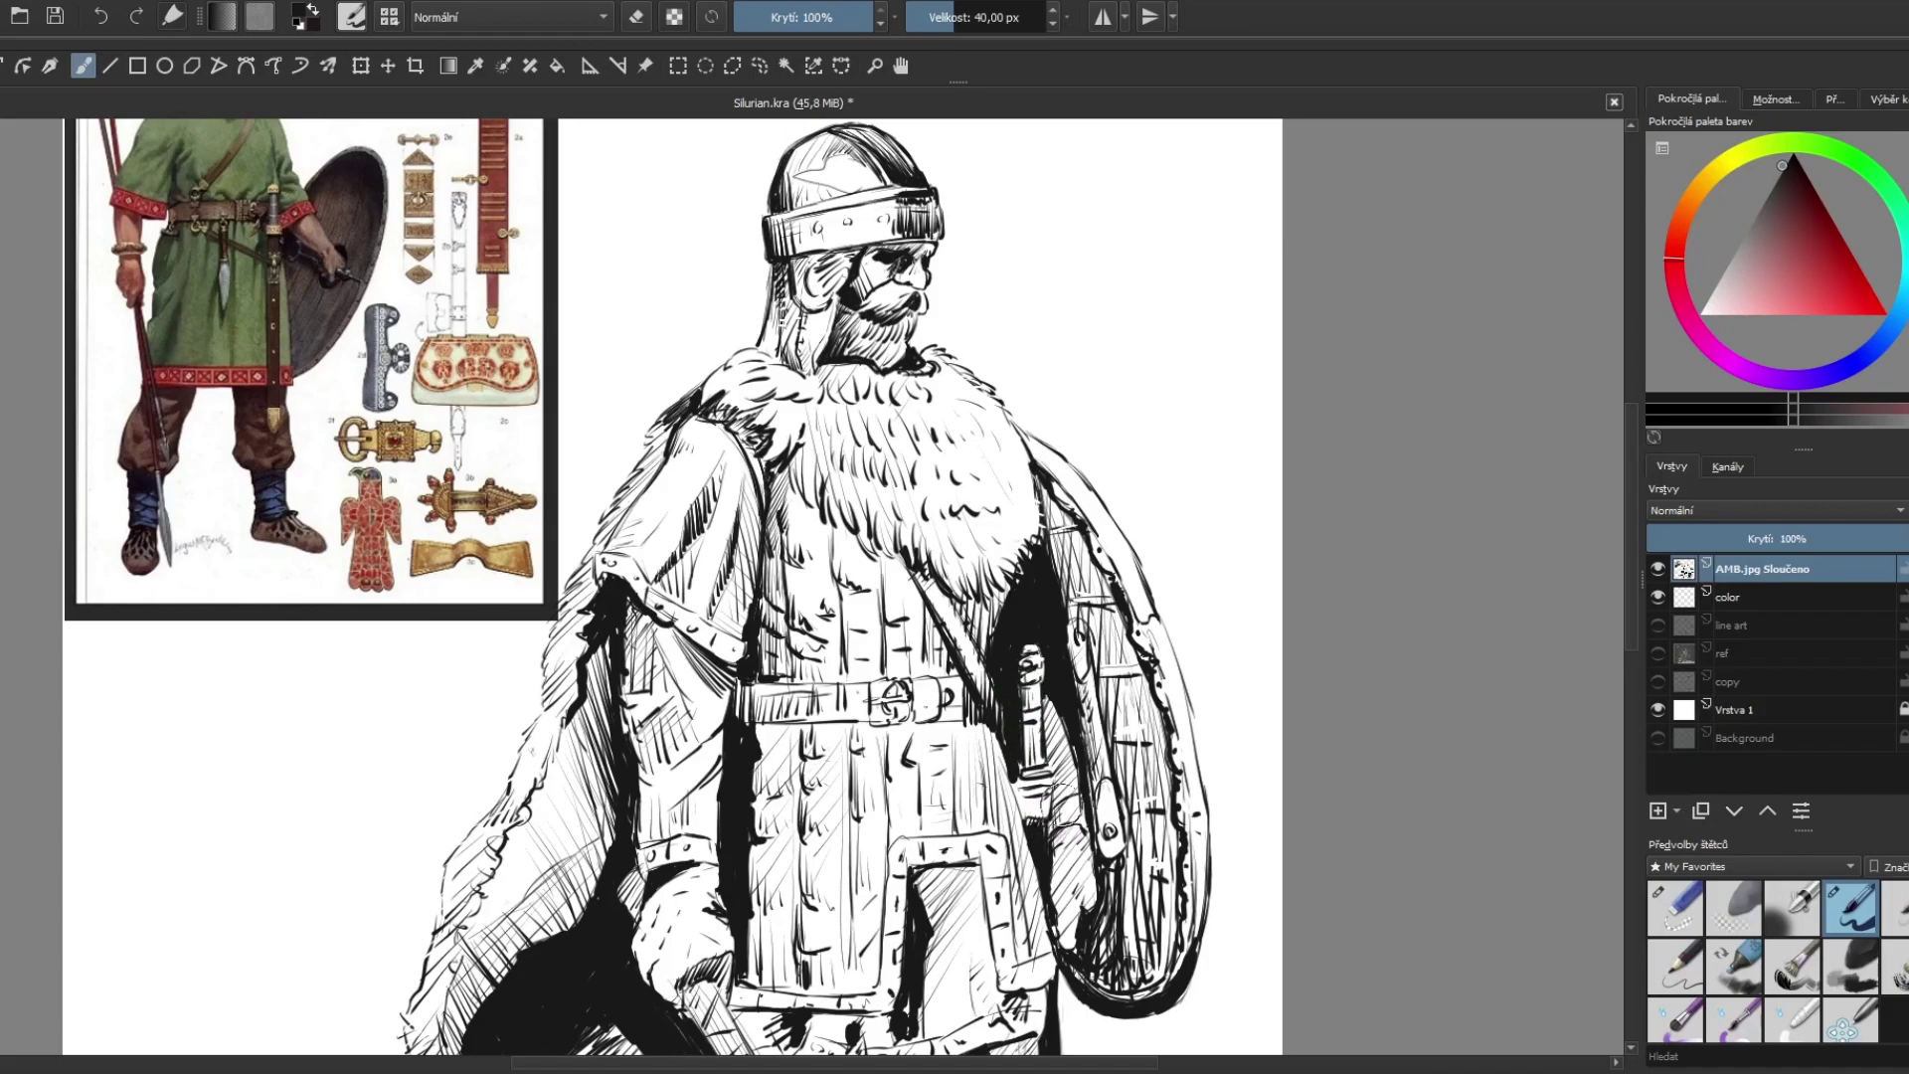
mouse_move(1091, 763)
mouse_down()
mouse_move(1071, 837)
mouse_move(1024, 795)
mouse_move(1033, 822)
mouse_move(1034, 781)
mouse_move(1058, 790)
mouse_up()
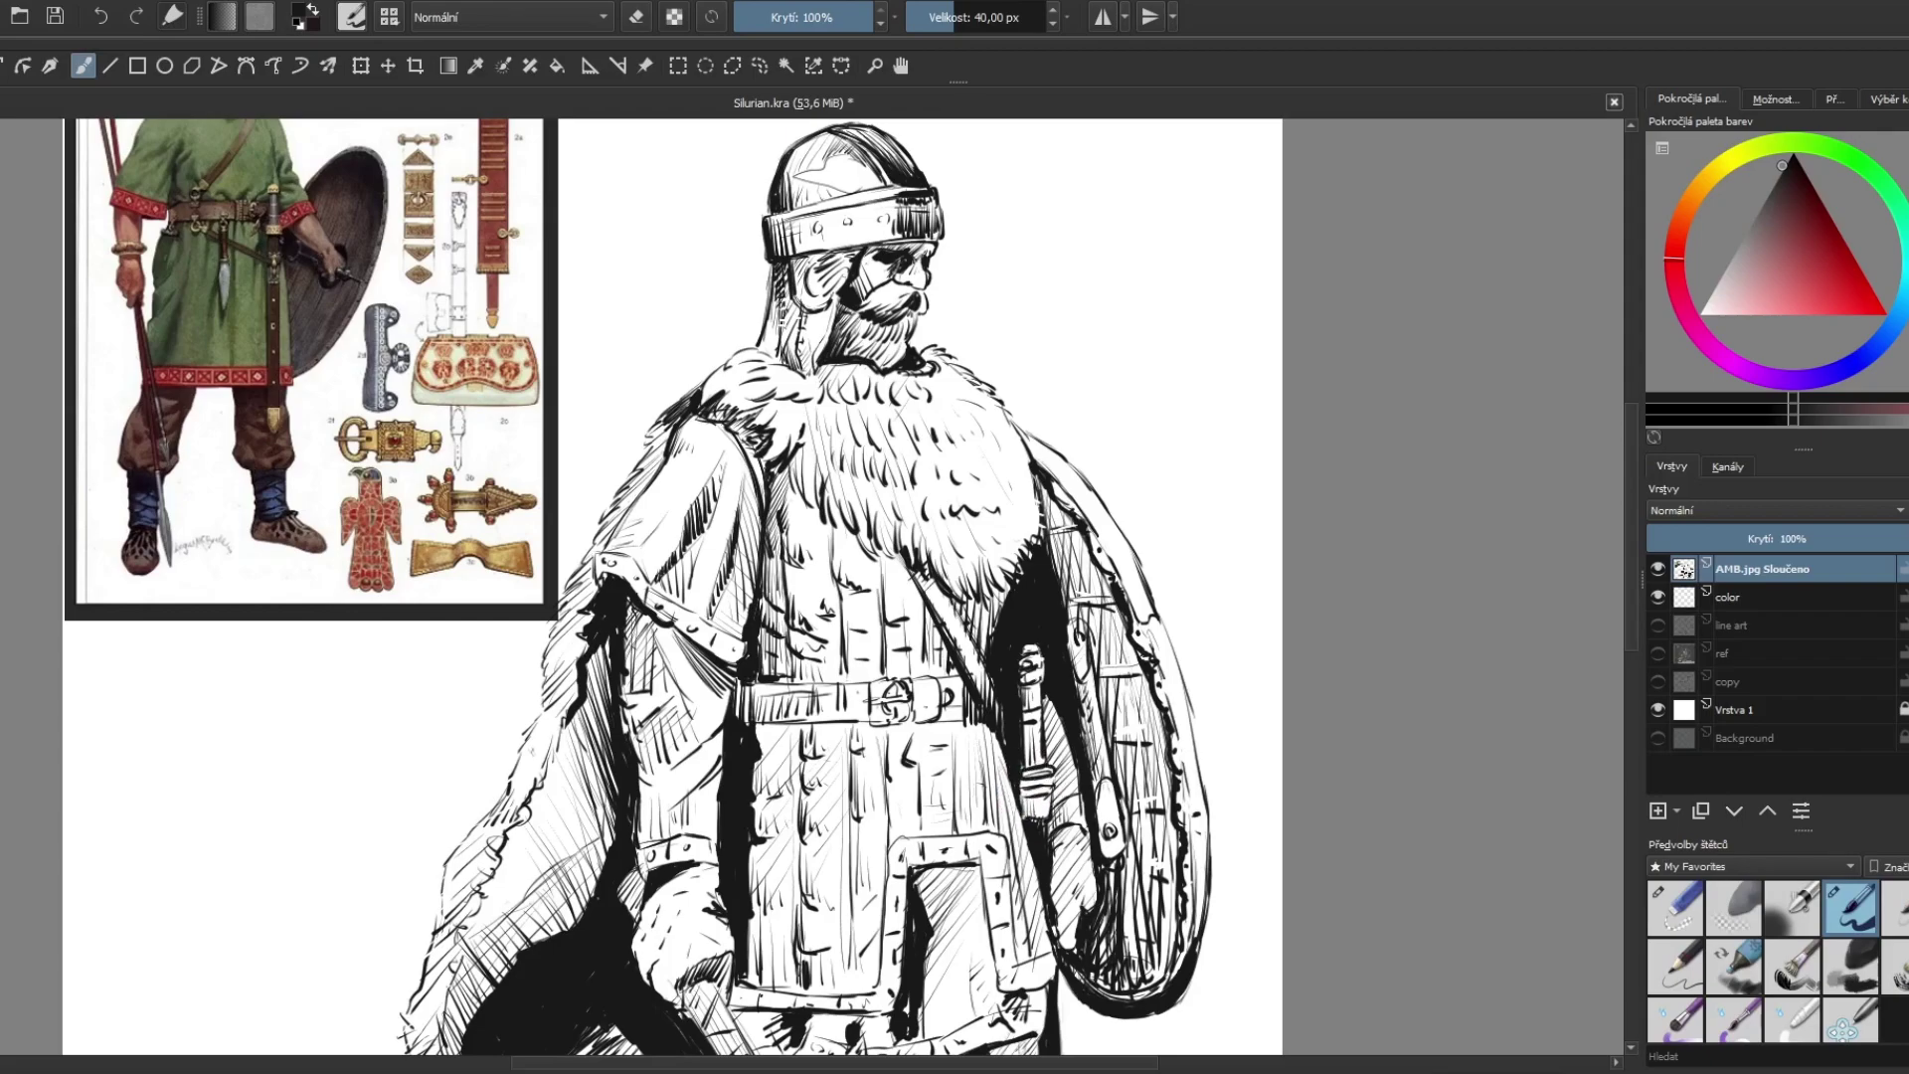
key(e)
key(e)
key(e)
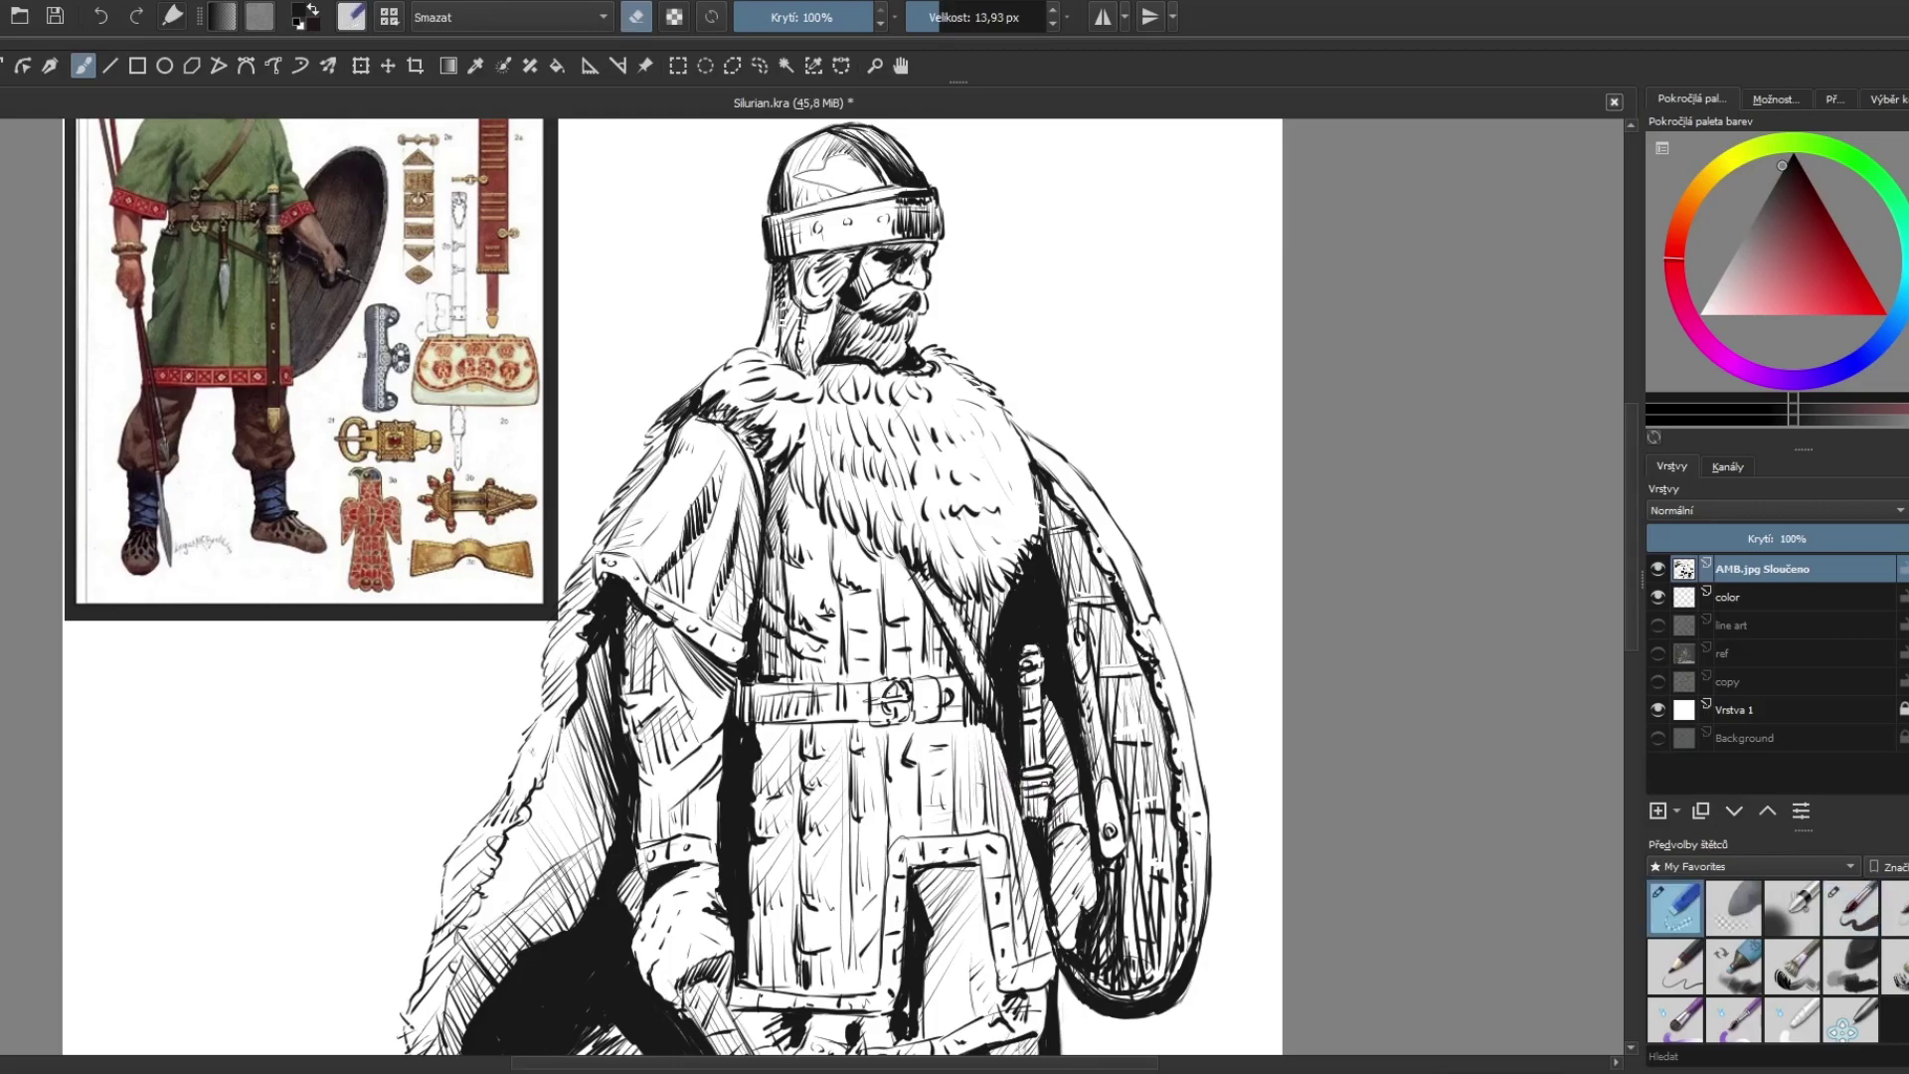
Step: Draw a small ink ring beside the belt buckle
scroll(1148, 808, down, 2)
key(e)
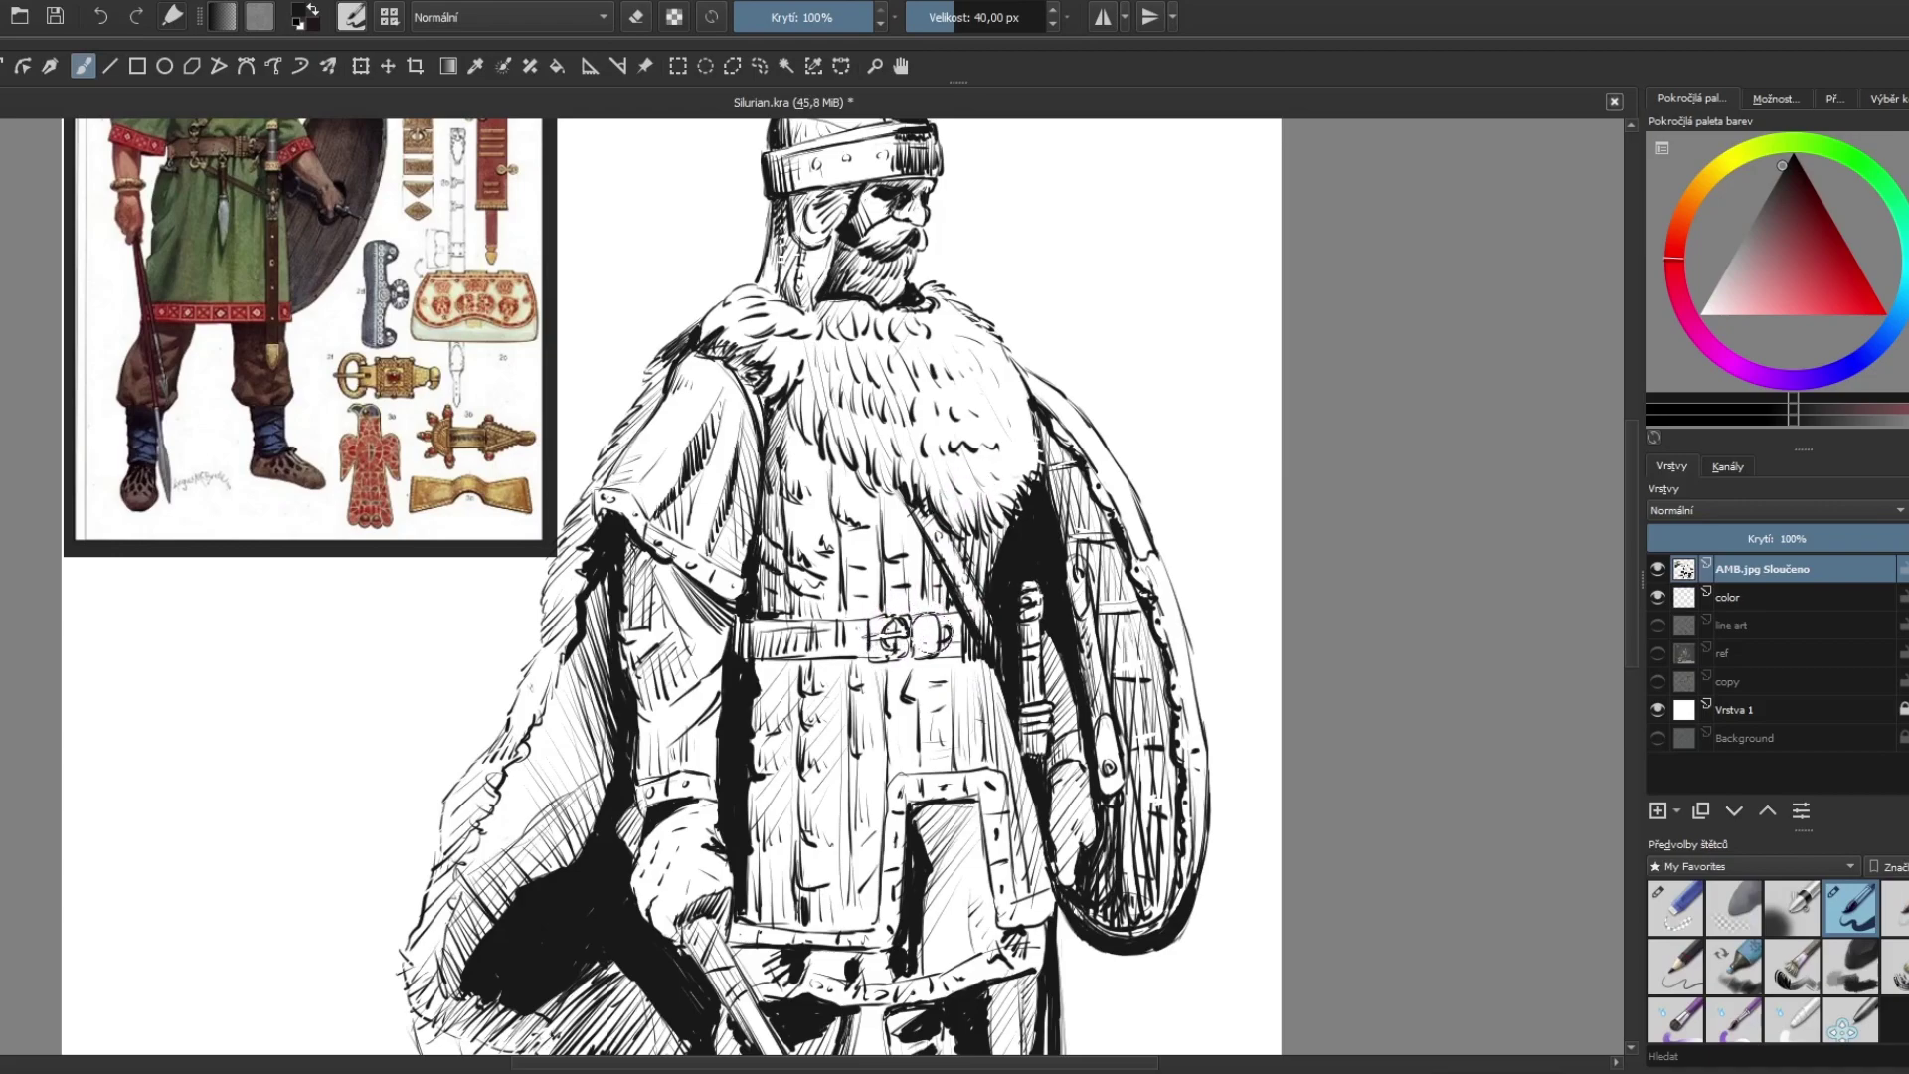
drag(929, 626, 959, 637)
key(e)
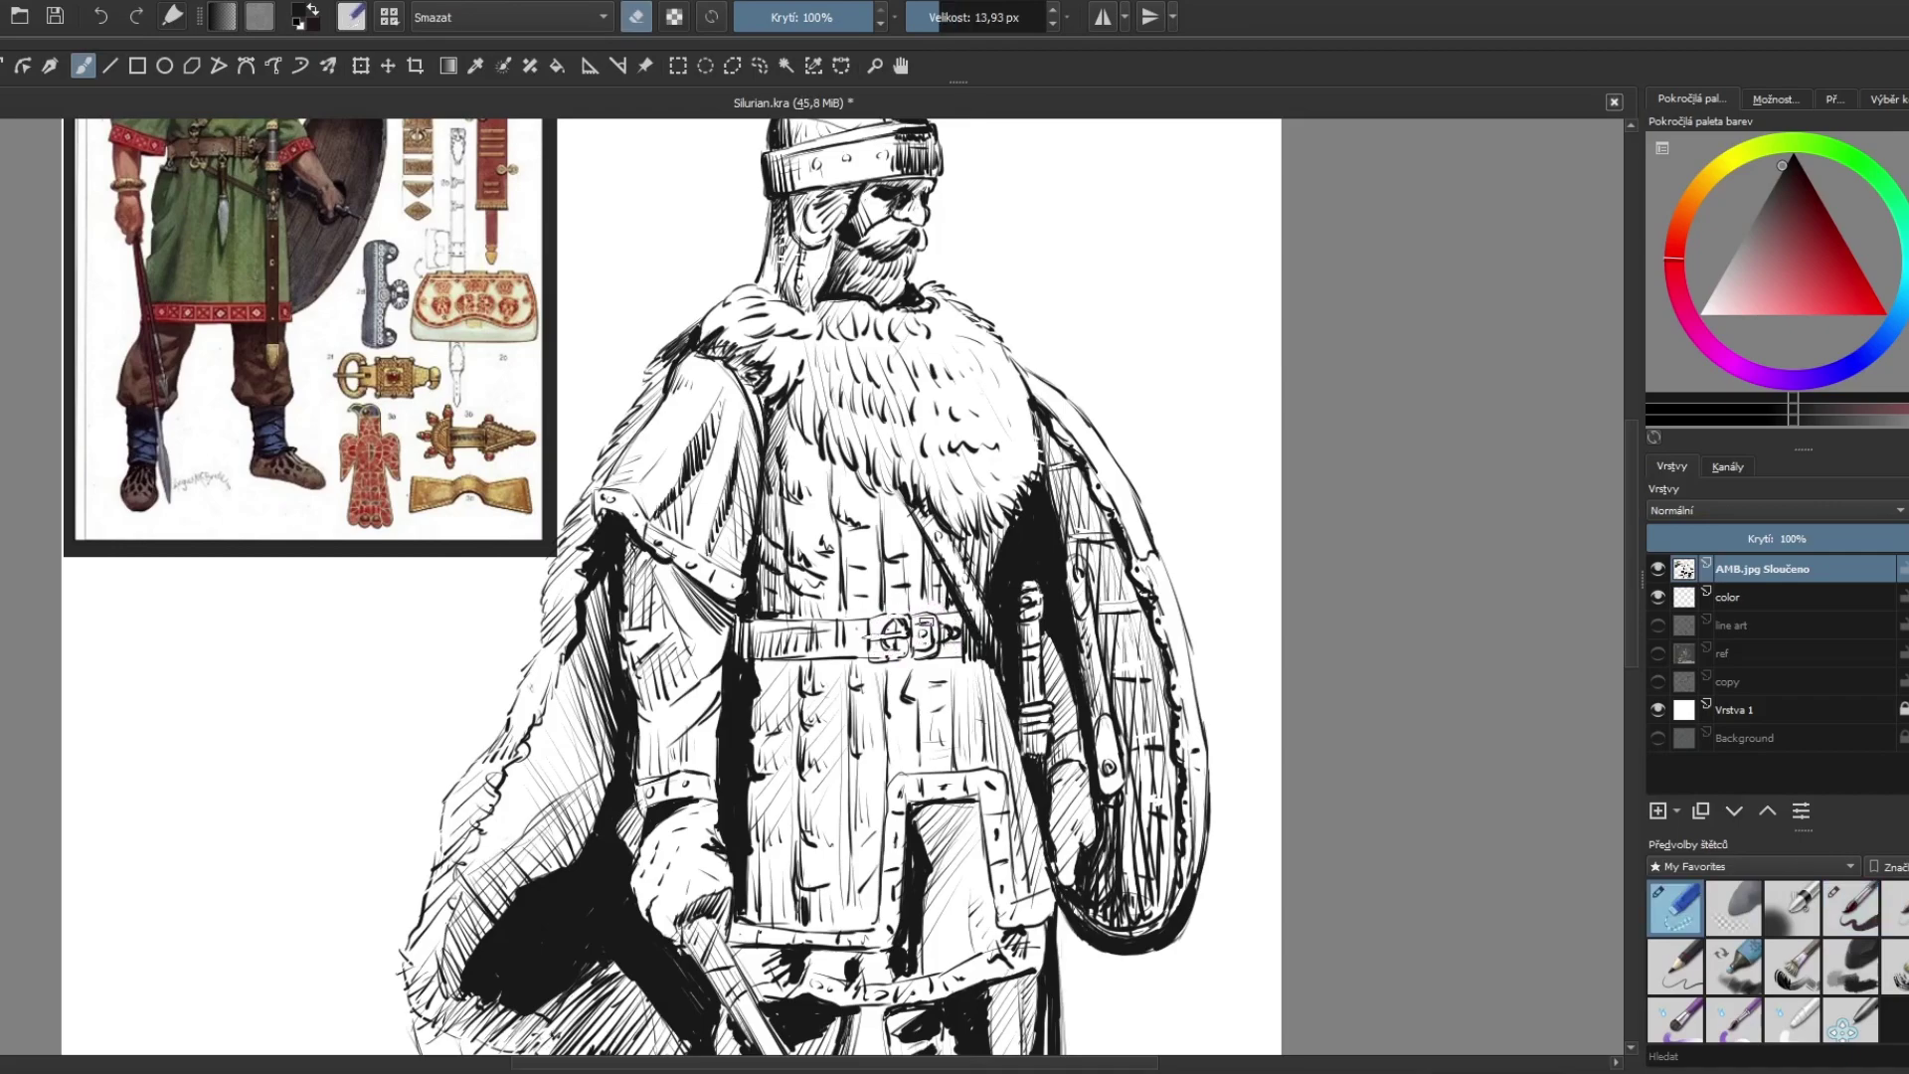
key(e)
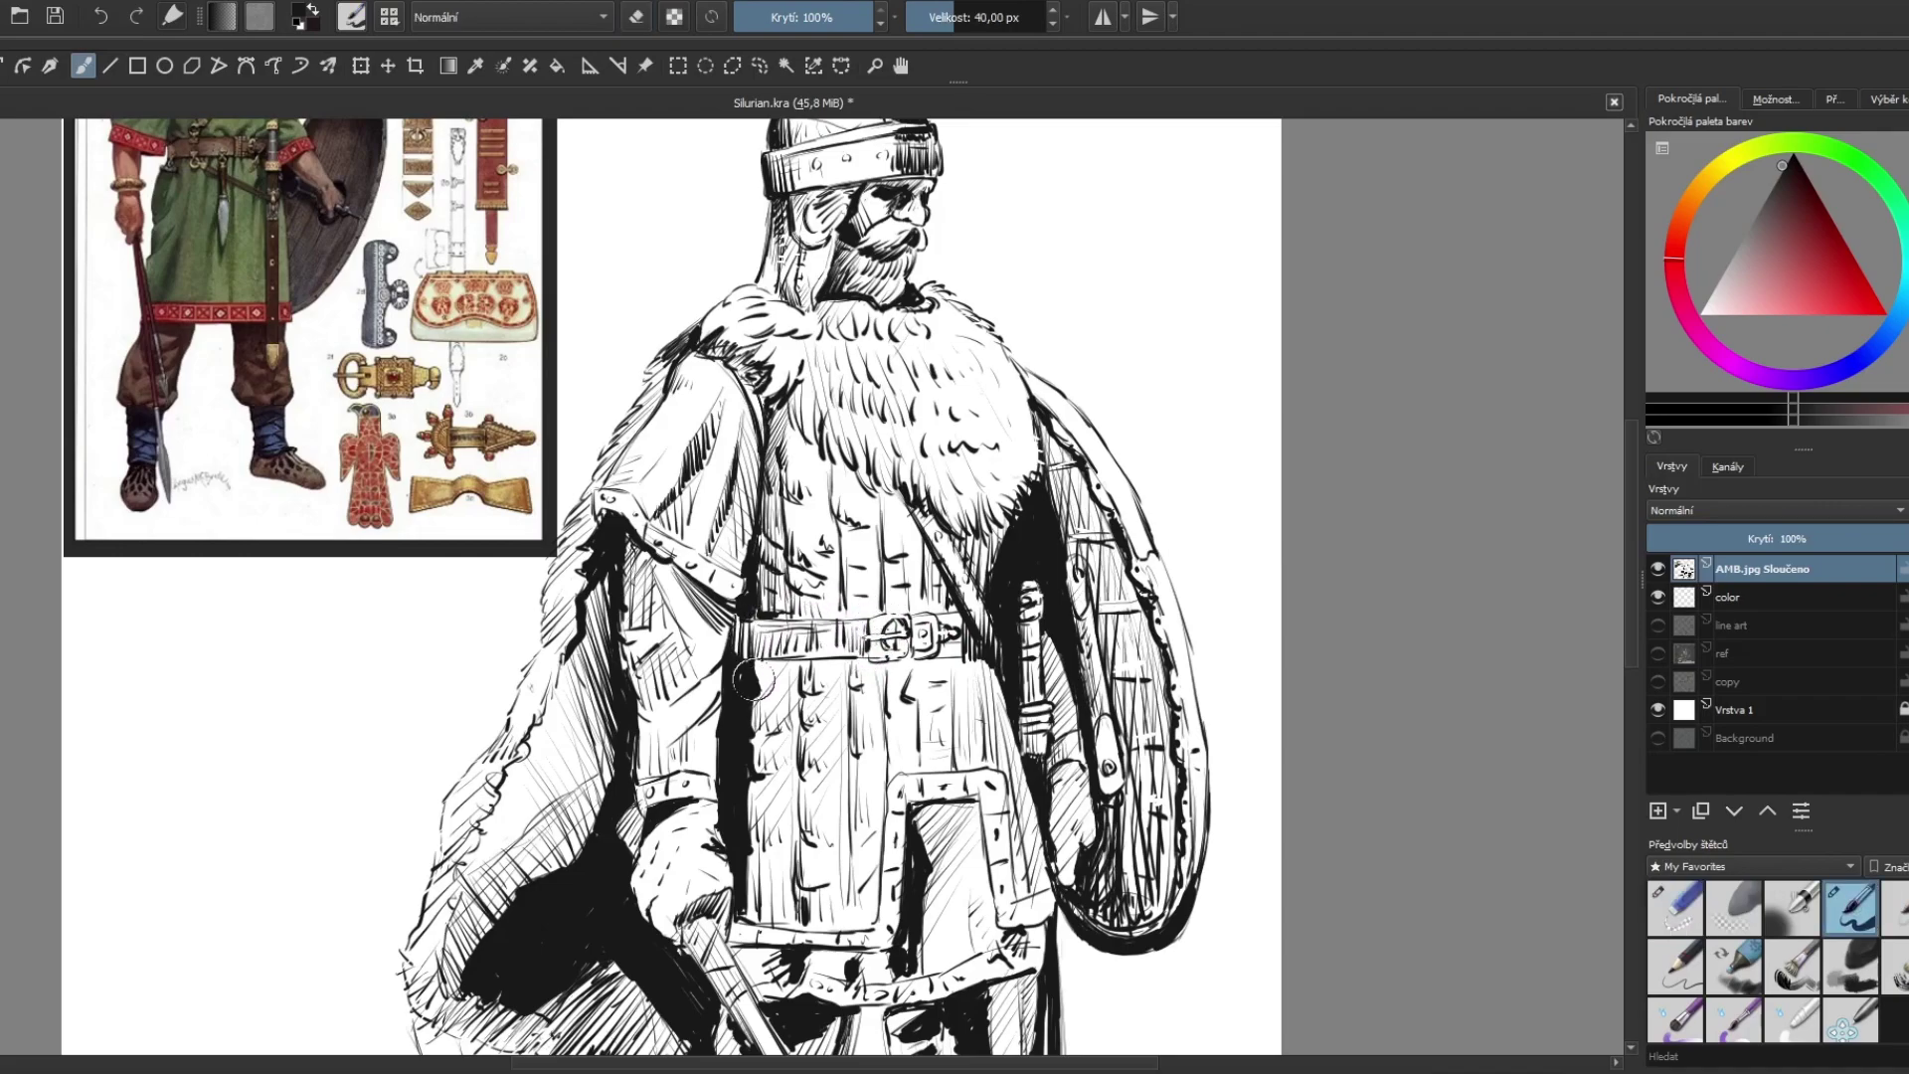
key(e)
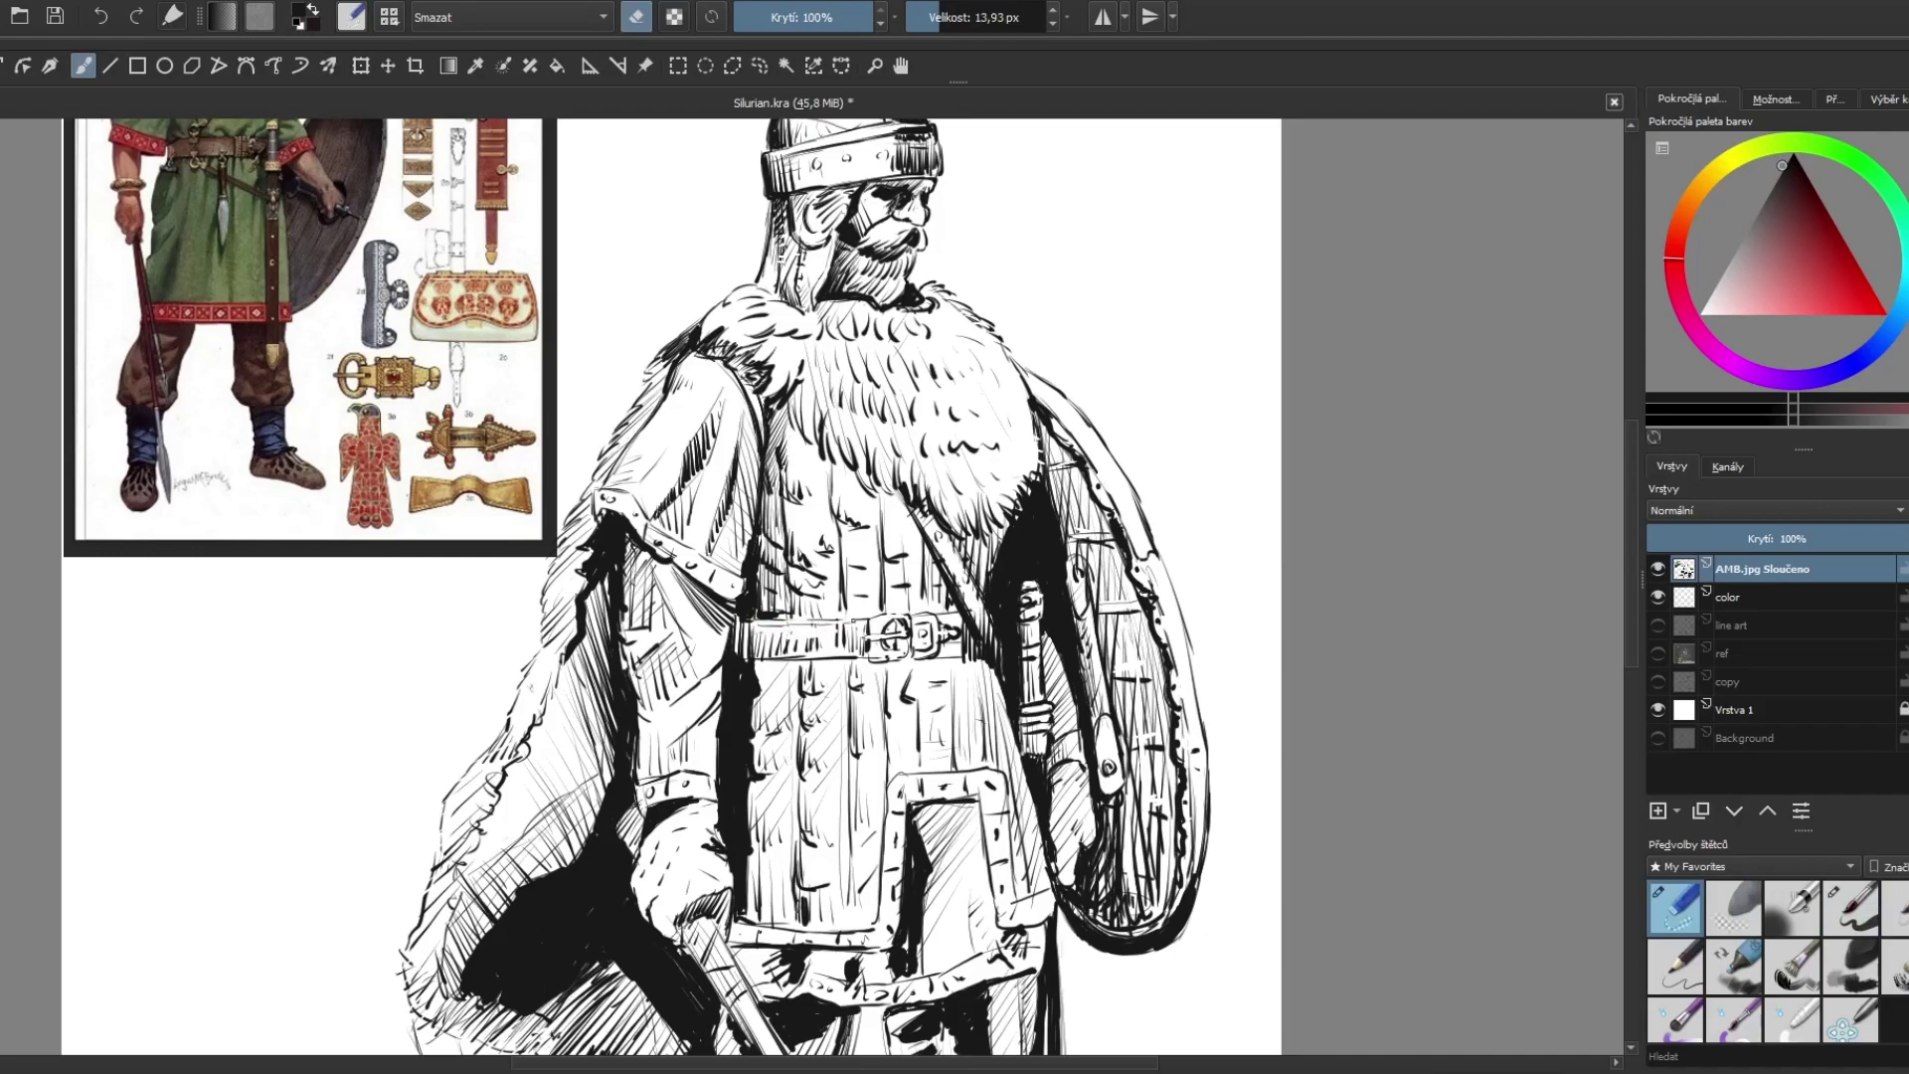
key(e)
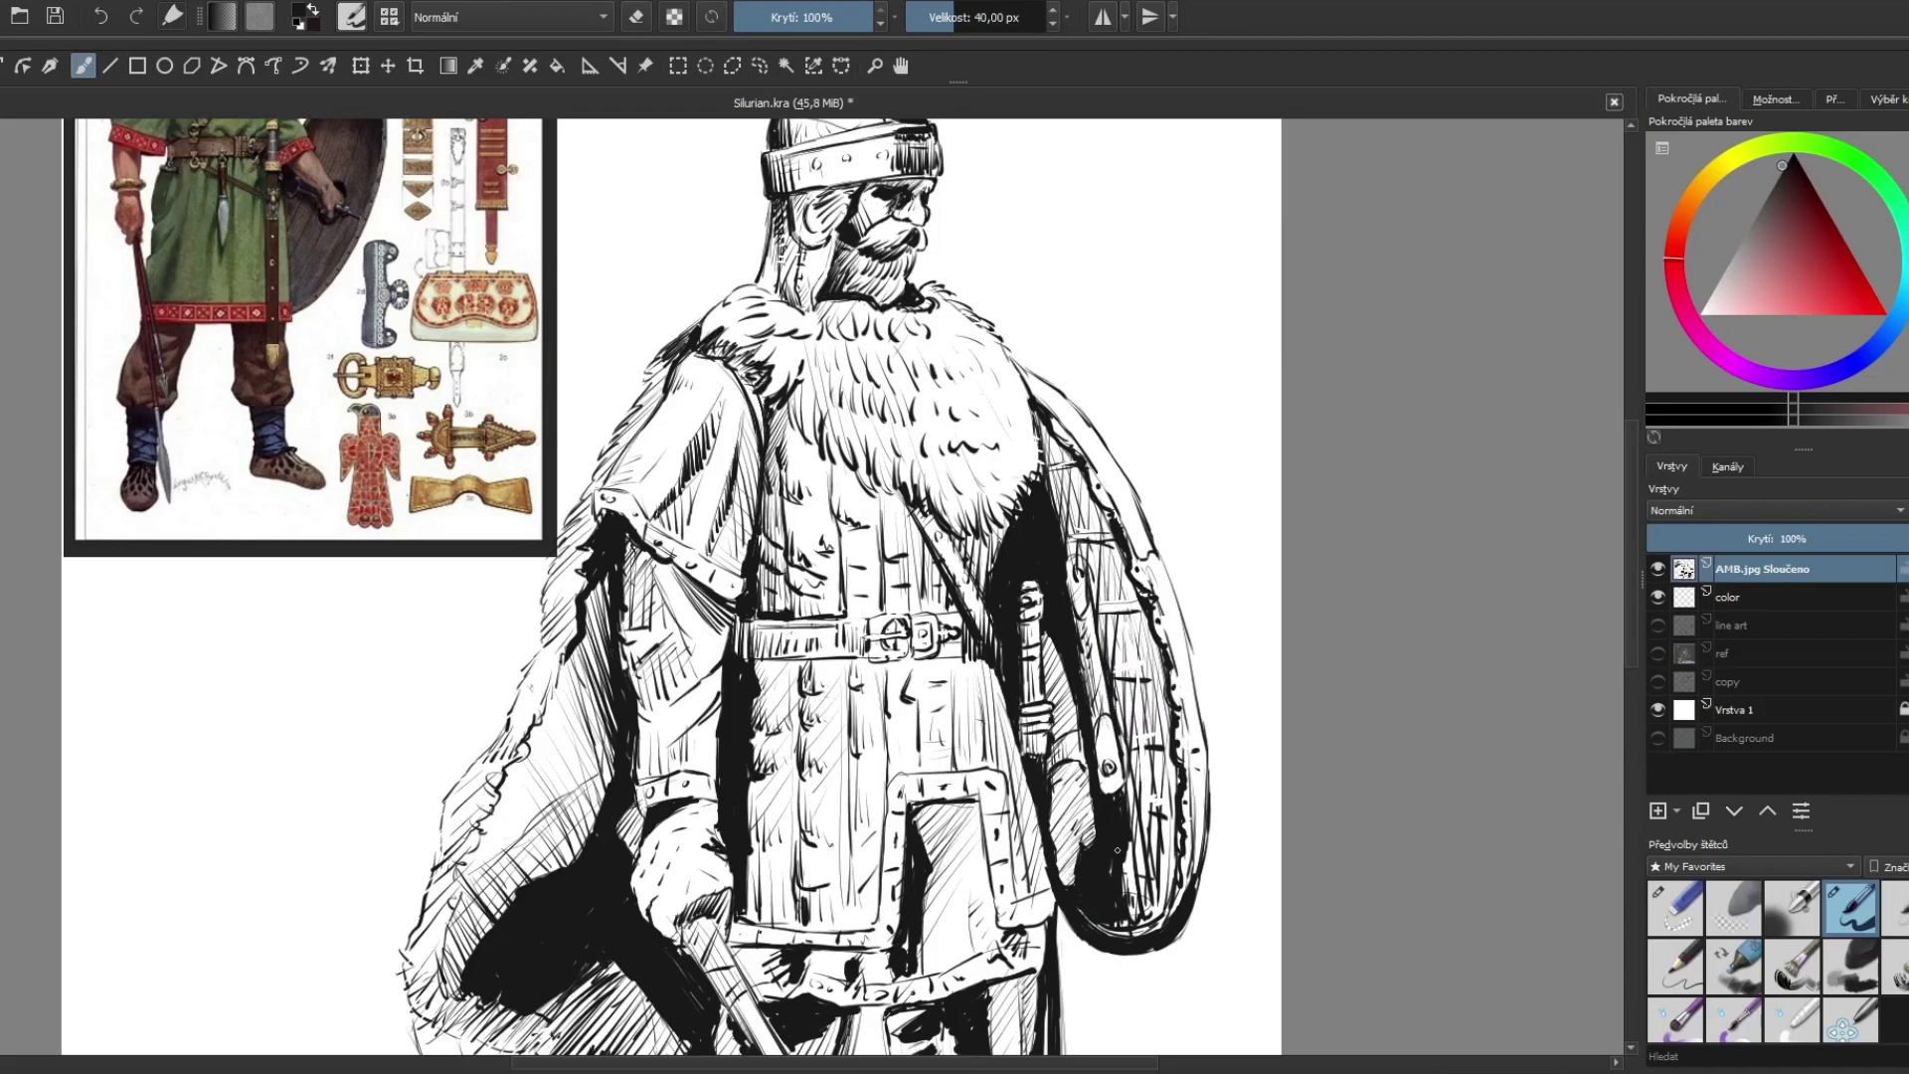
Step: Darken the shield's lower inner area and thicken its inner rim, outer right rim and lower curve
drag(1118, 850, 1145, 895)
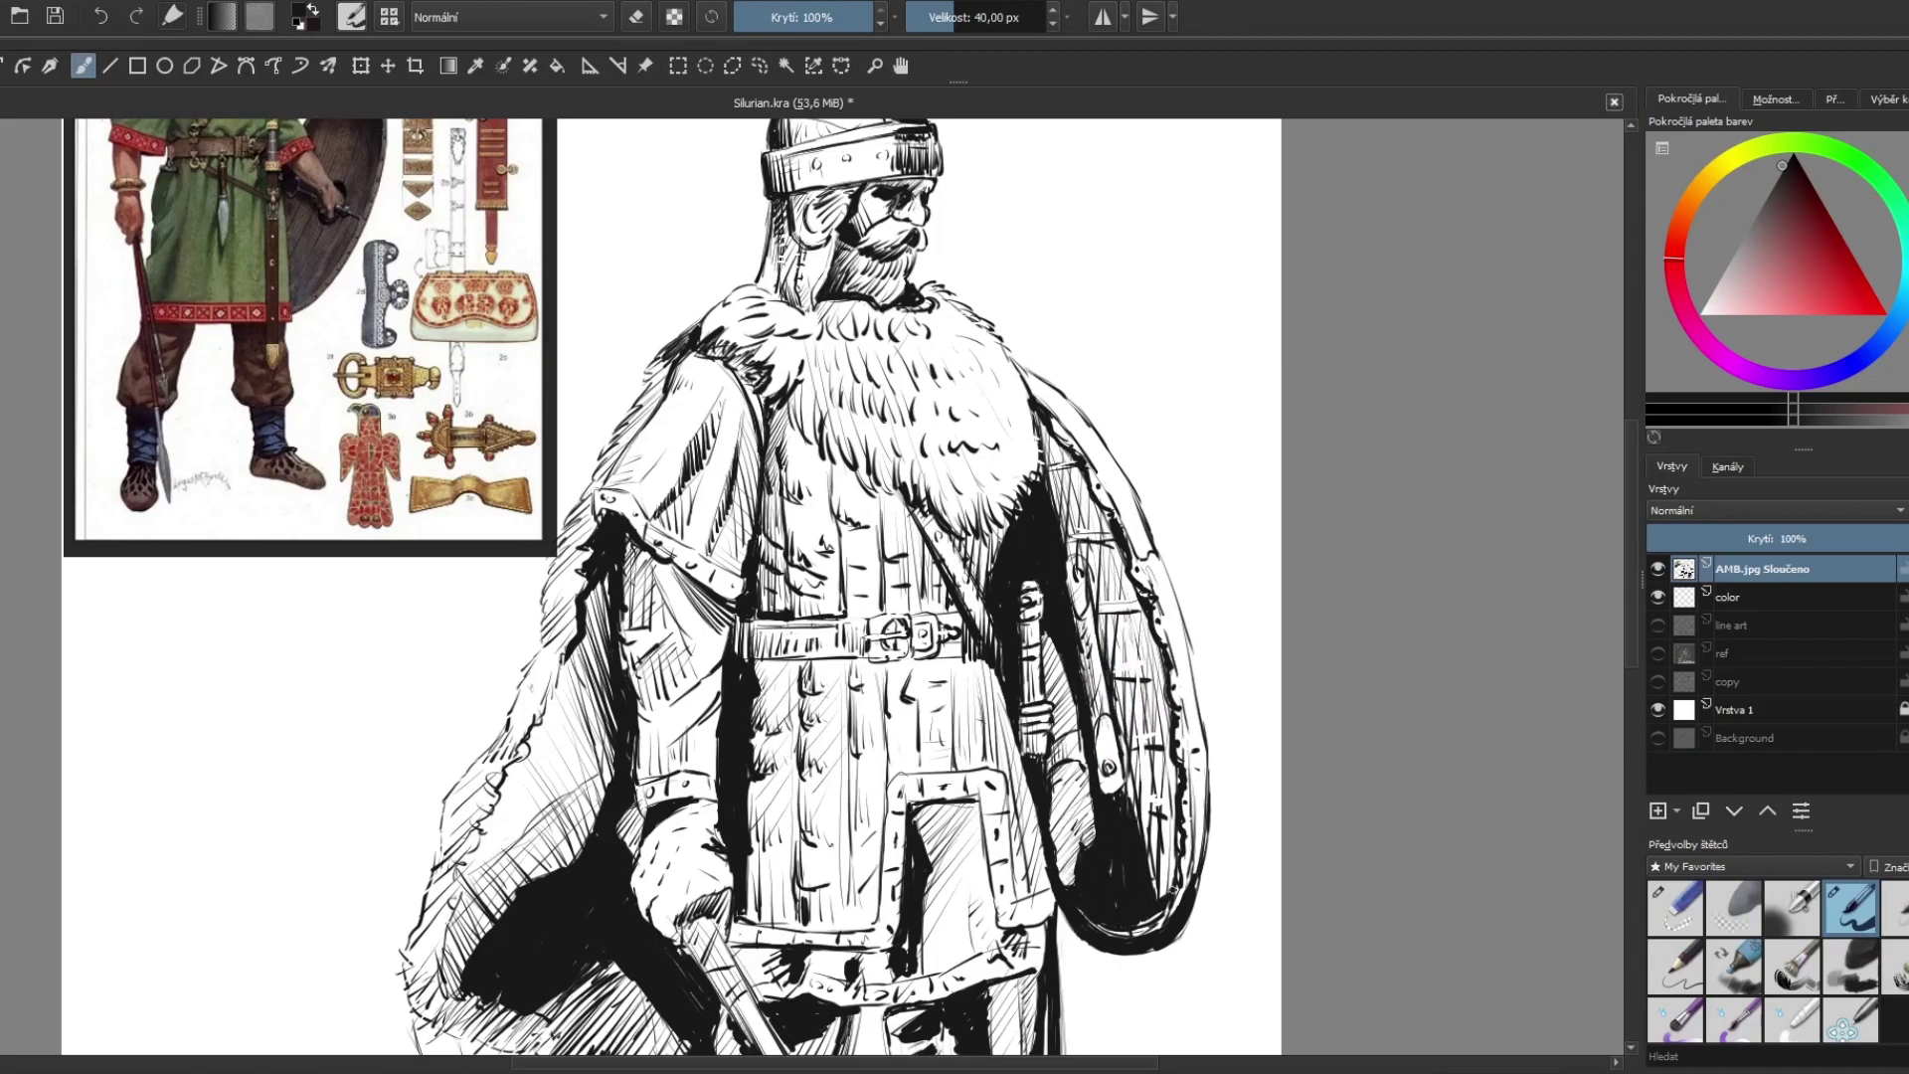
key(e)
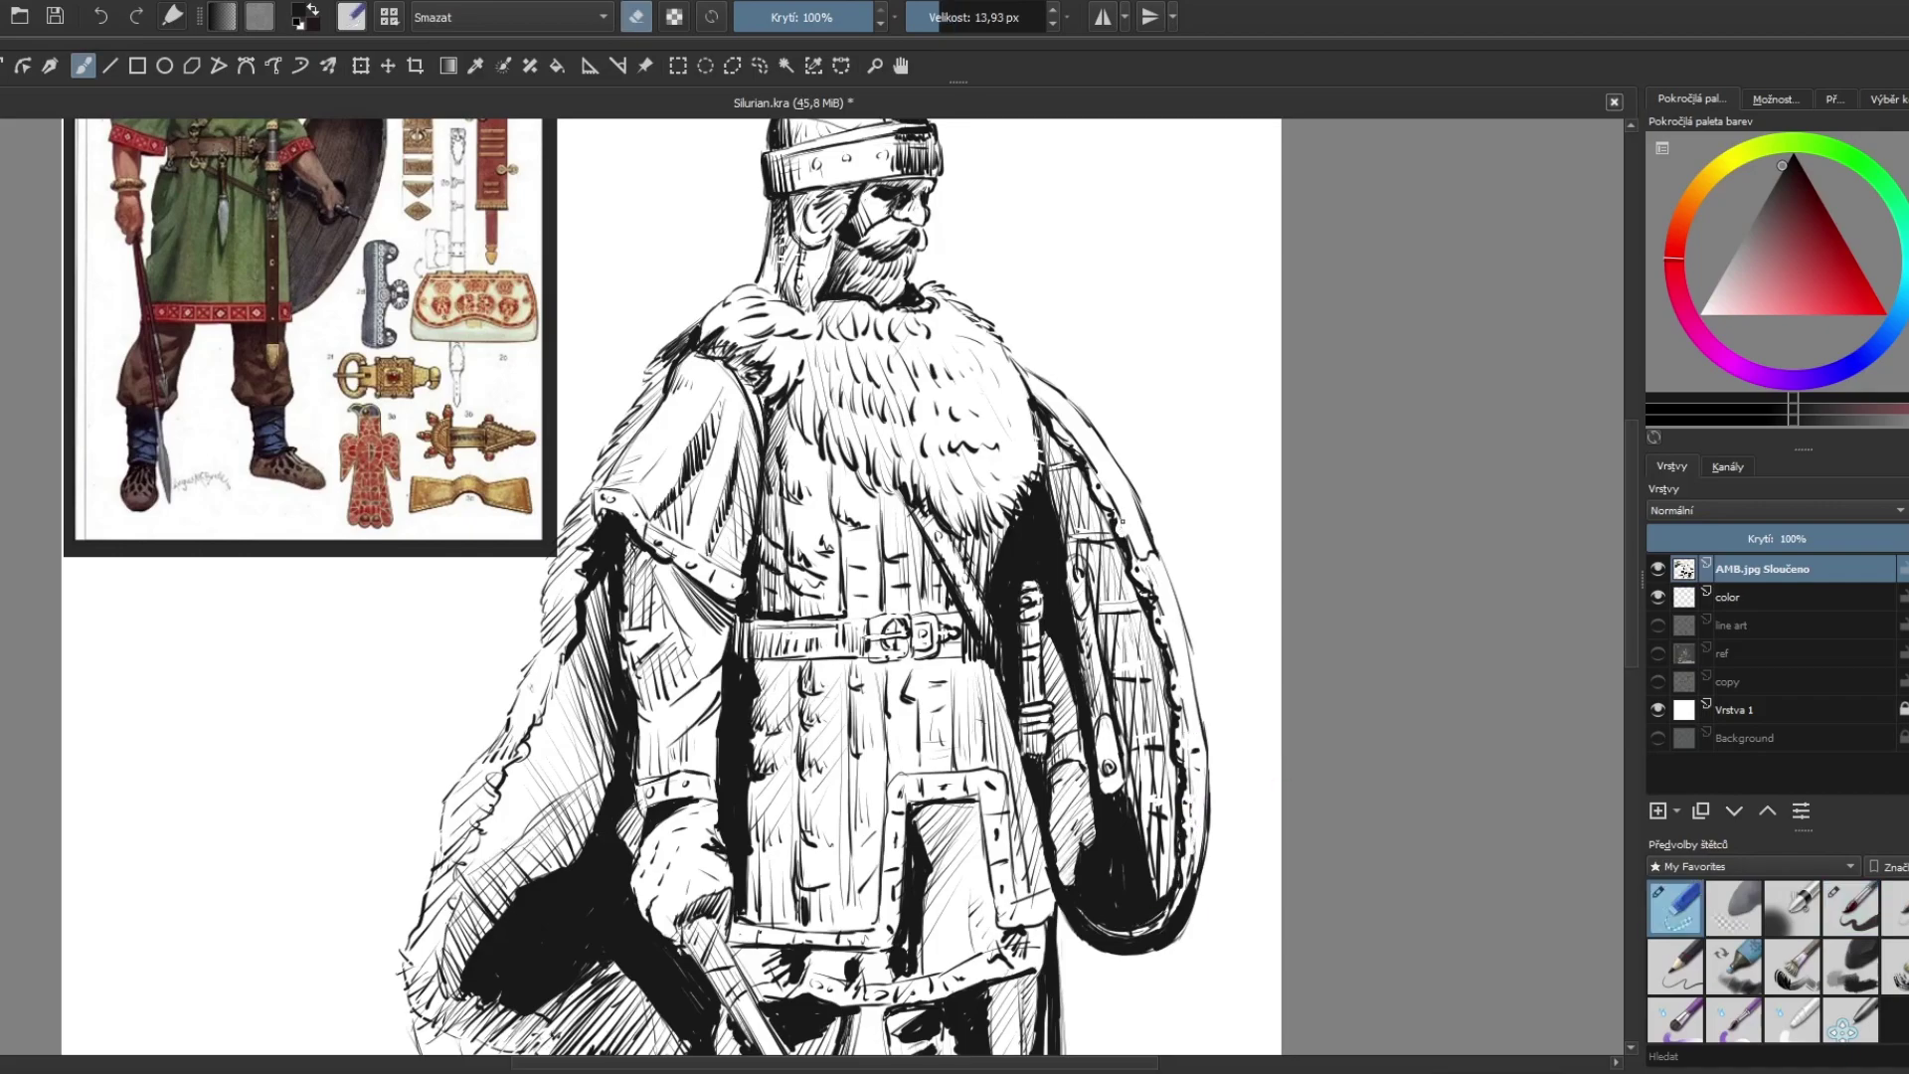
key(e)
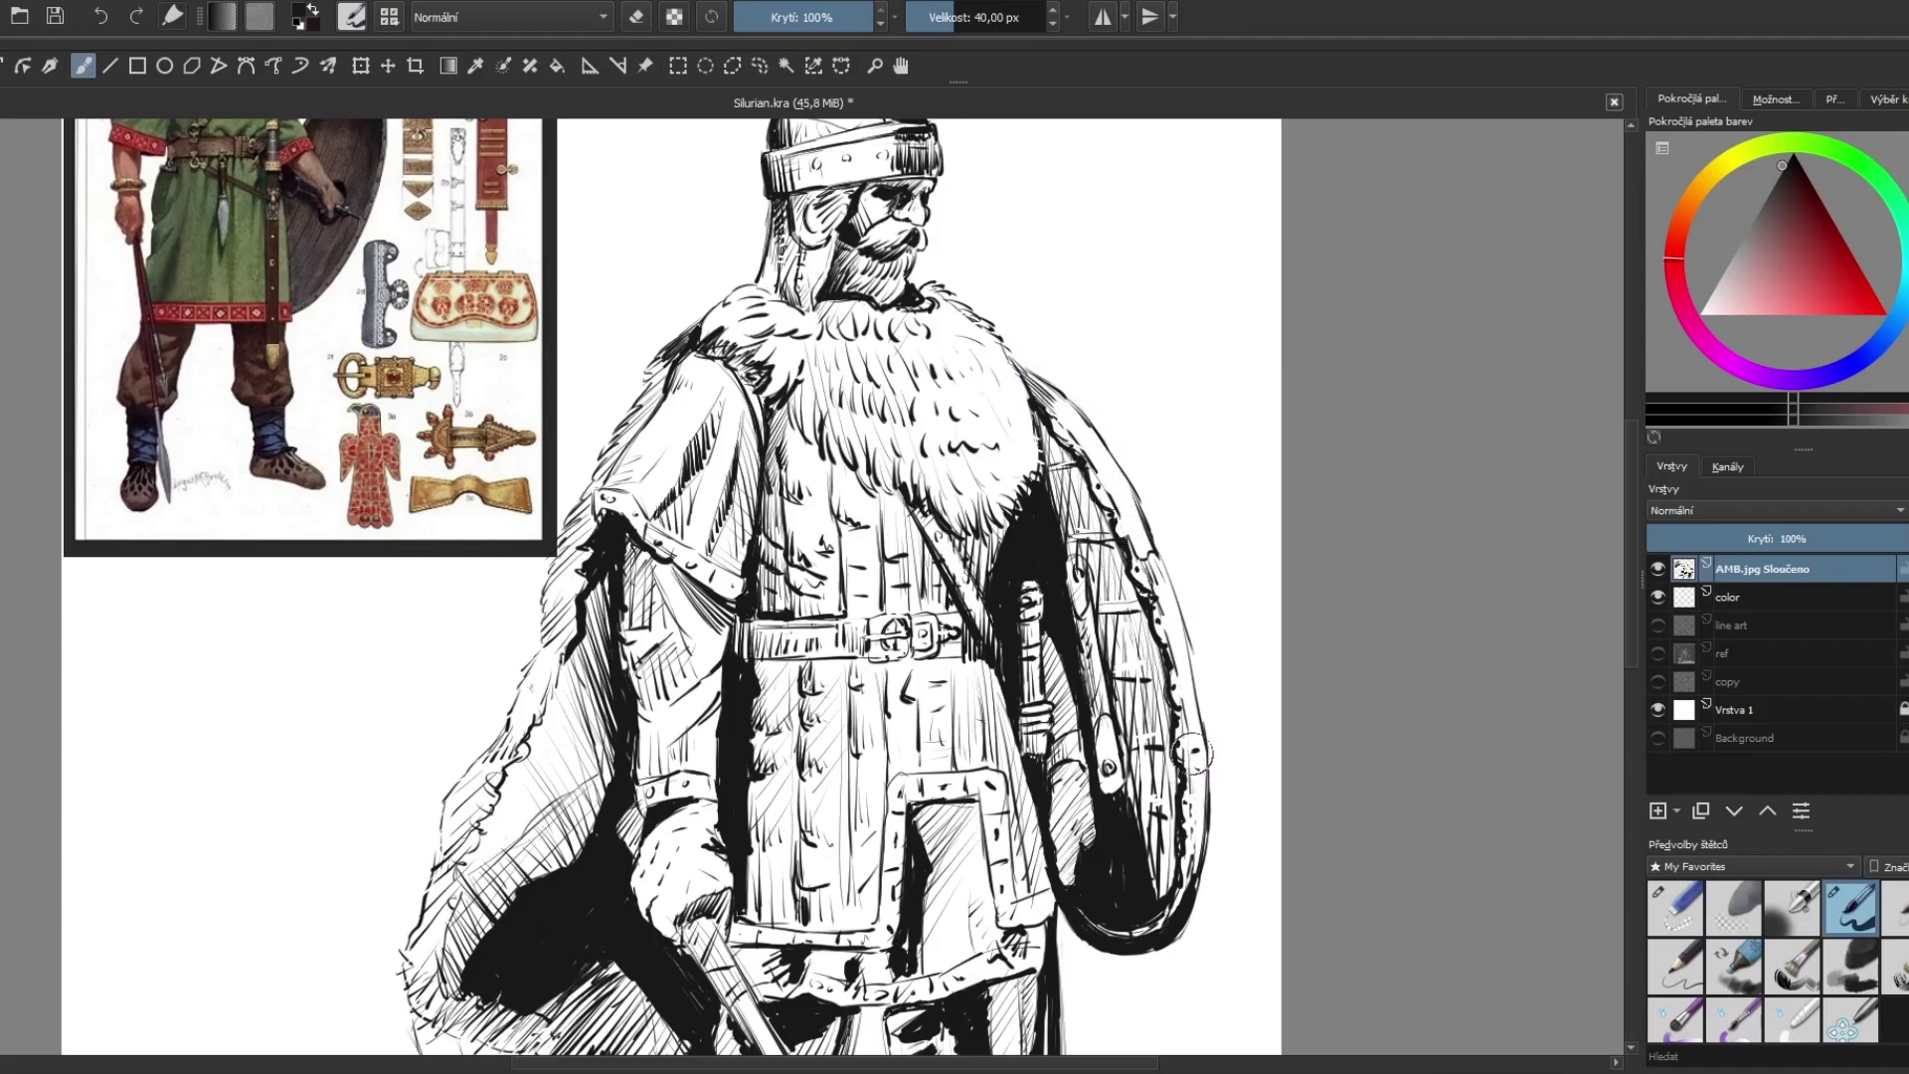
drag(1173, 741, 1189, 875)
drag(1197, 756, 1193, 890)
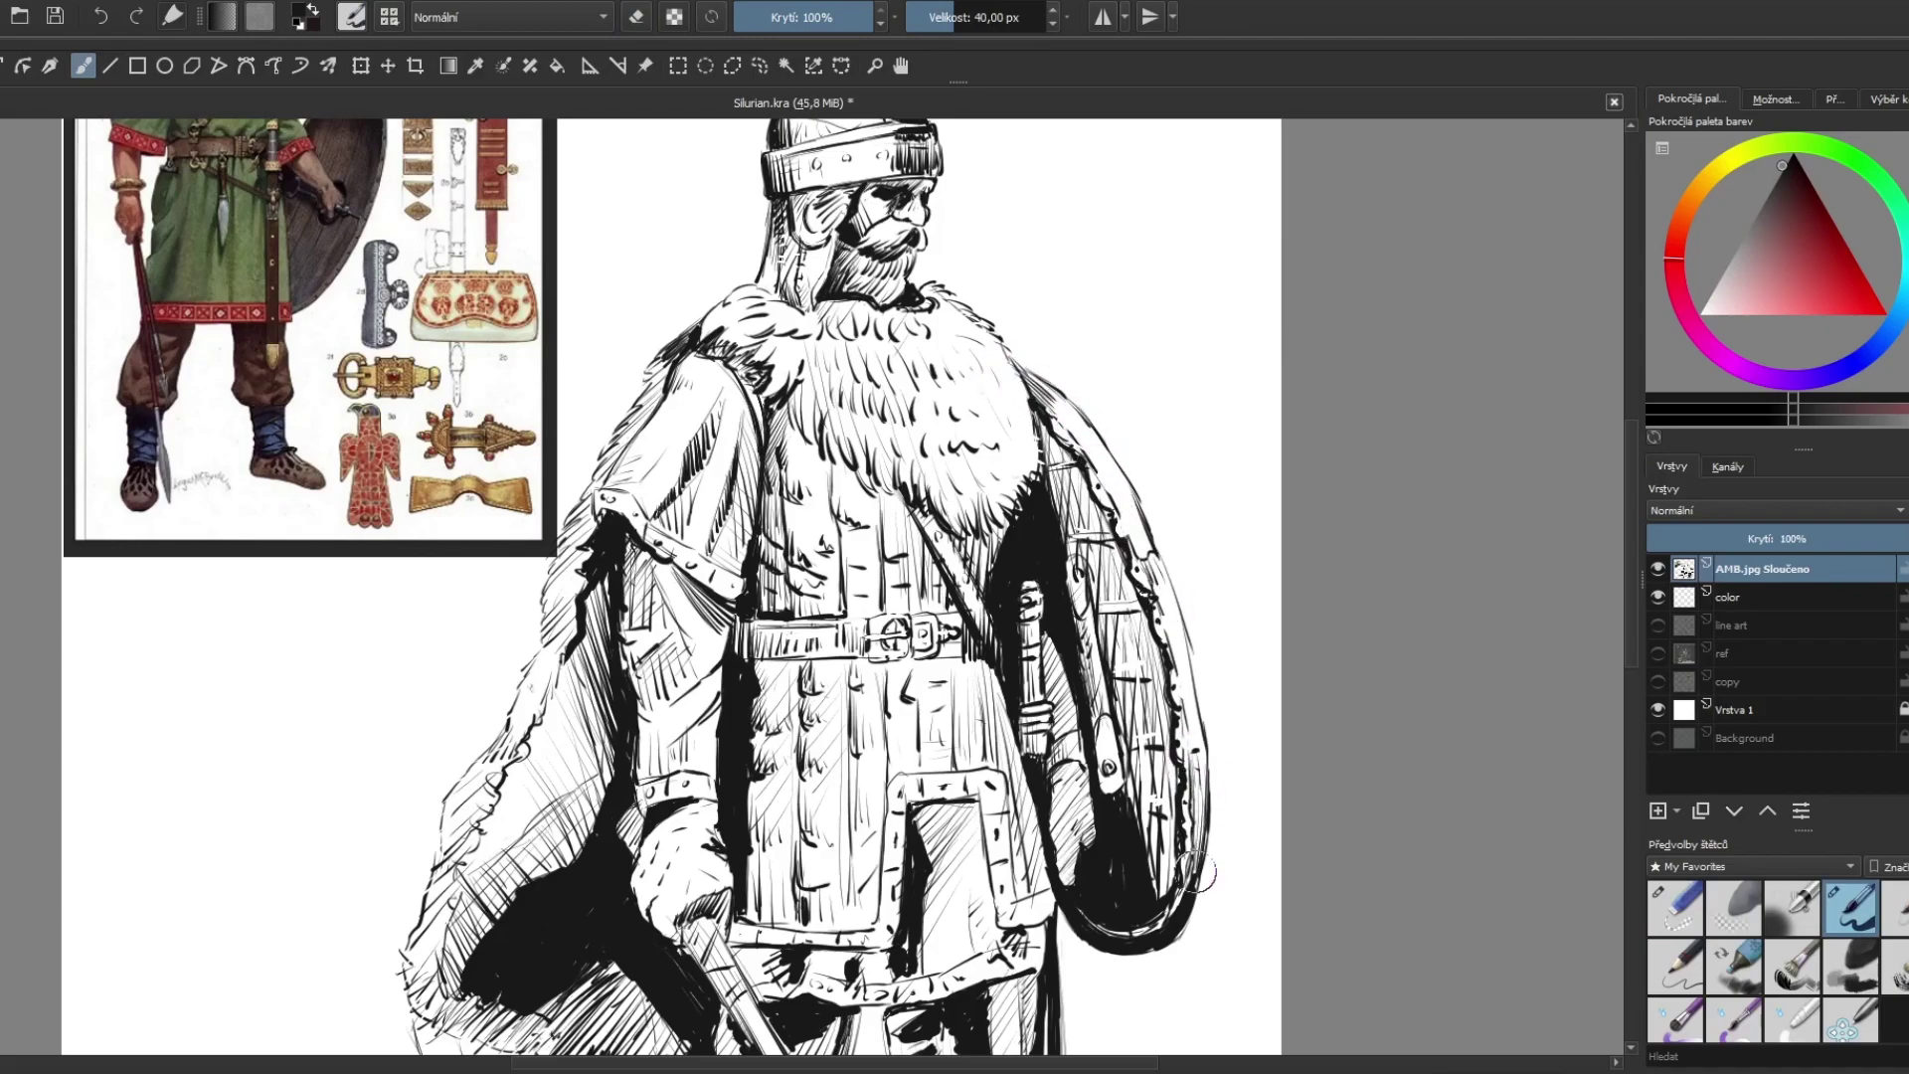
drag(1211, 796, 1190, 900)
key(e)
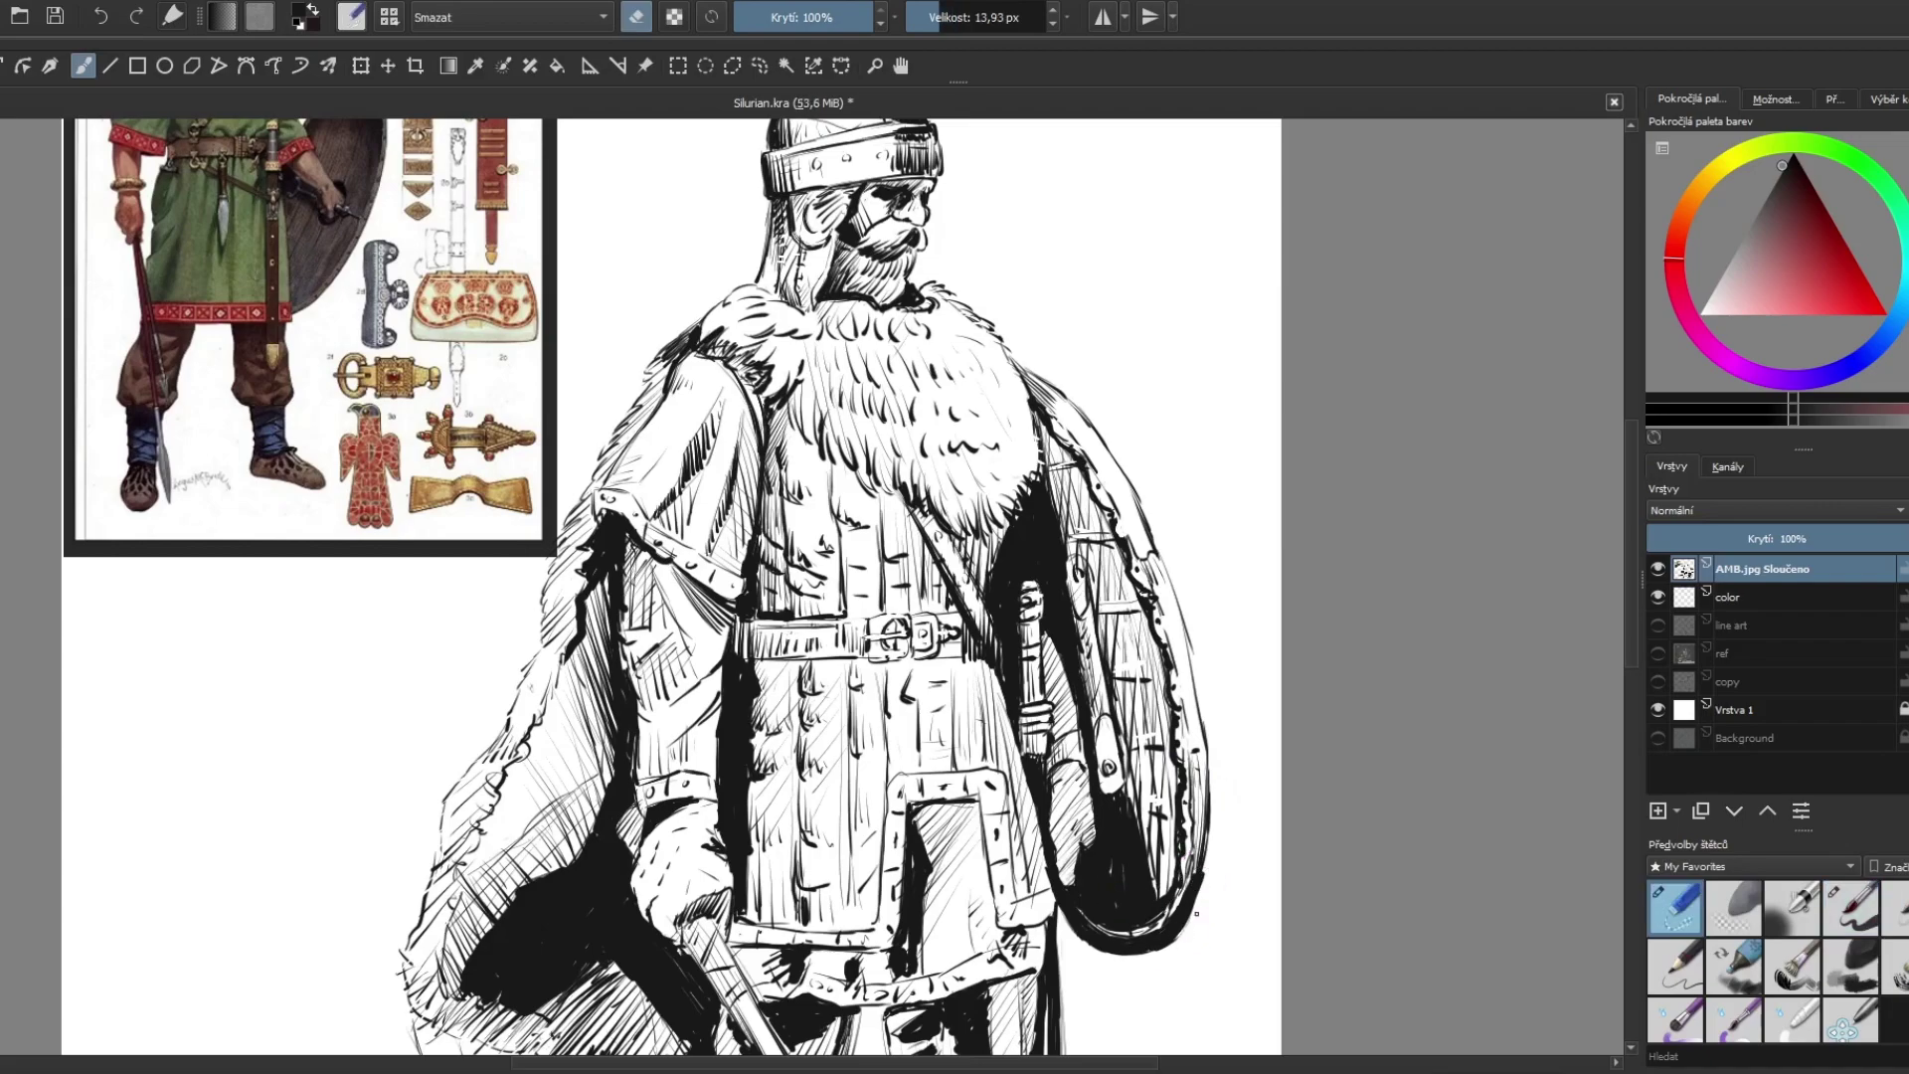
key(minus)
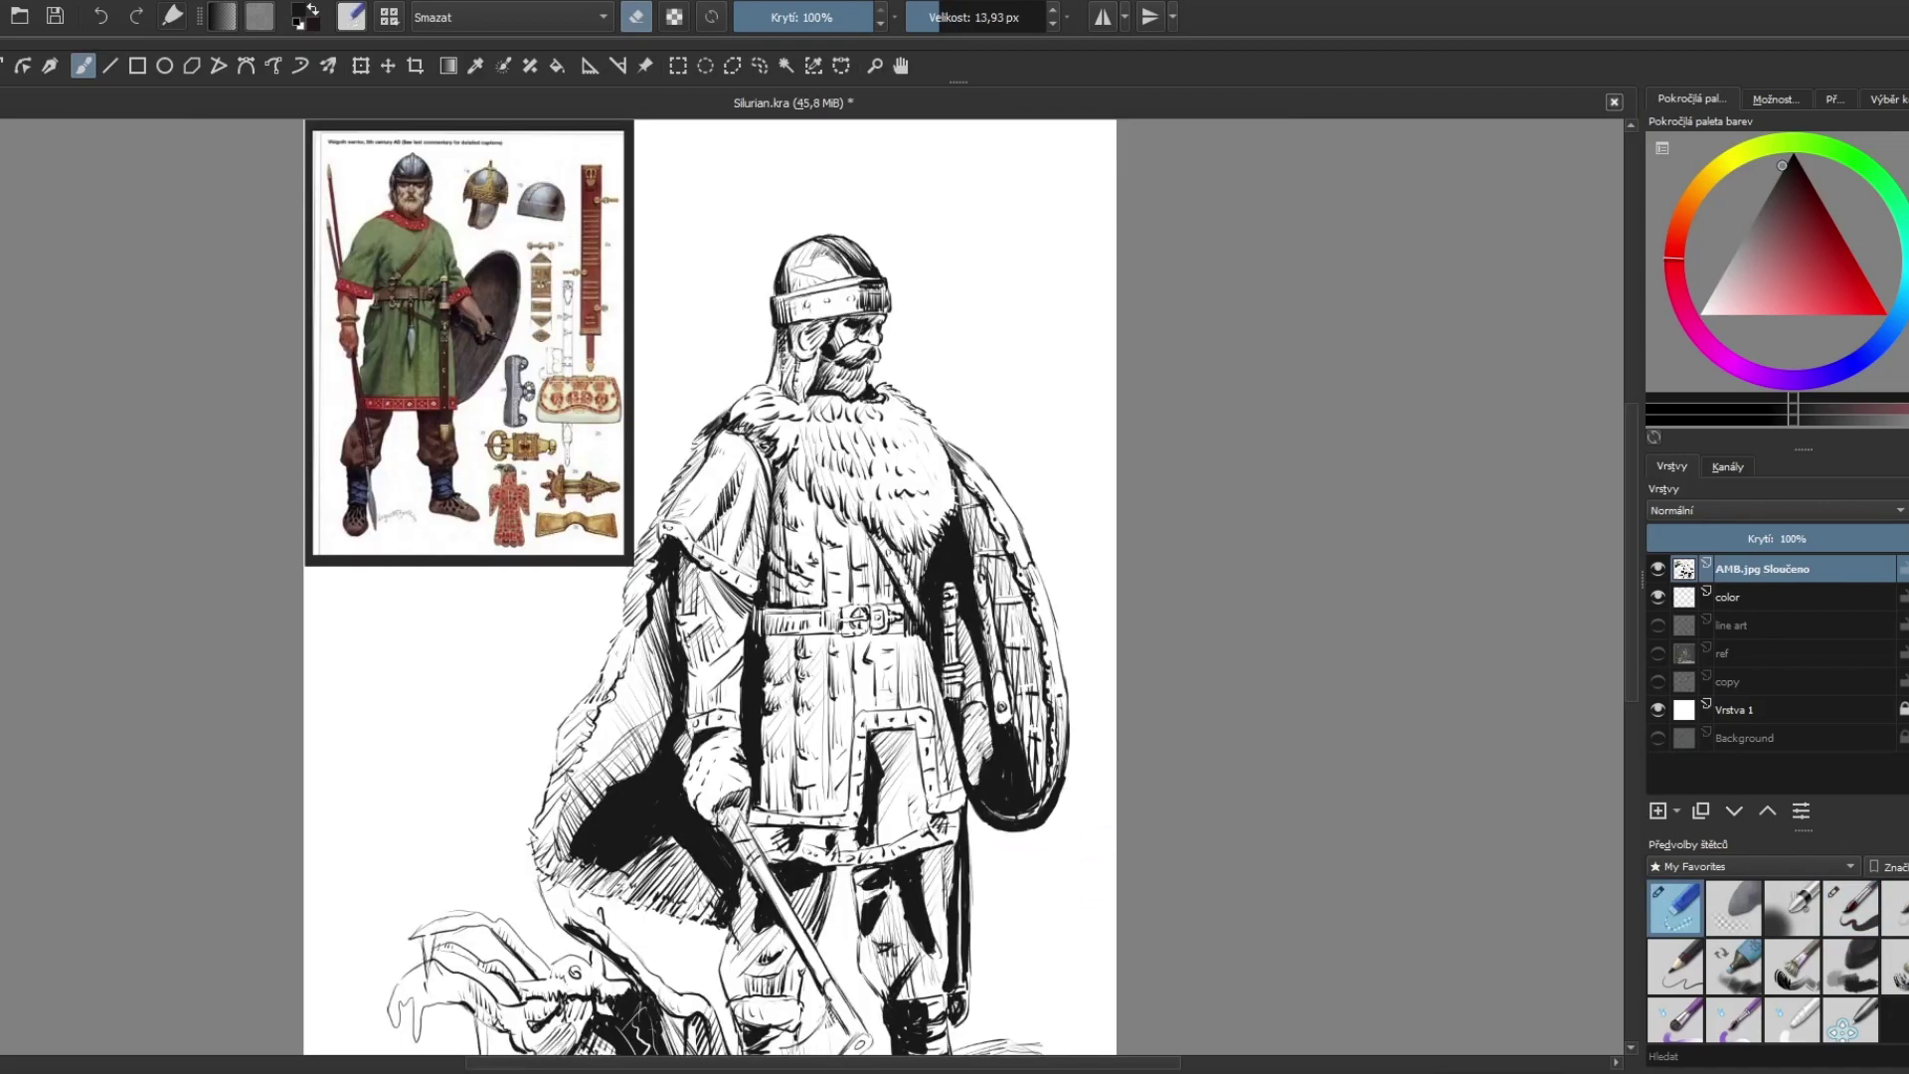
key(e)
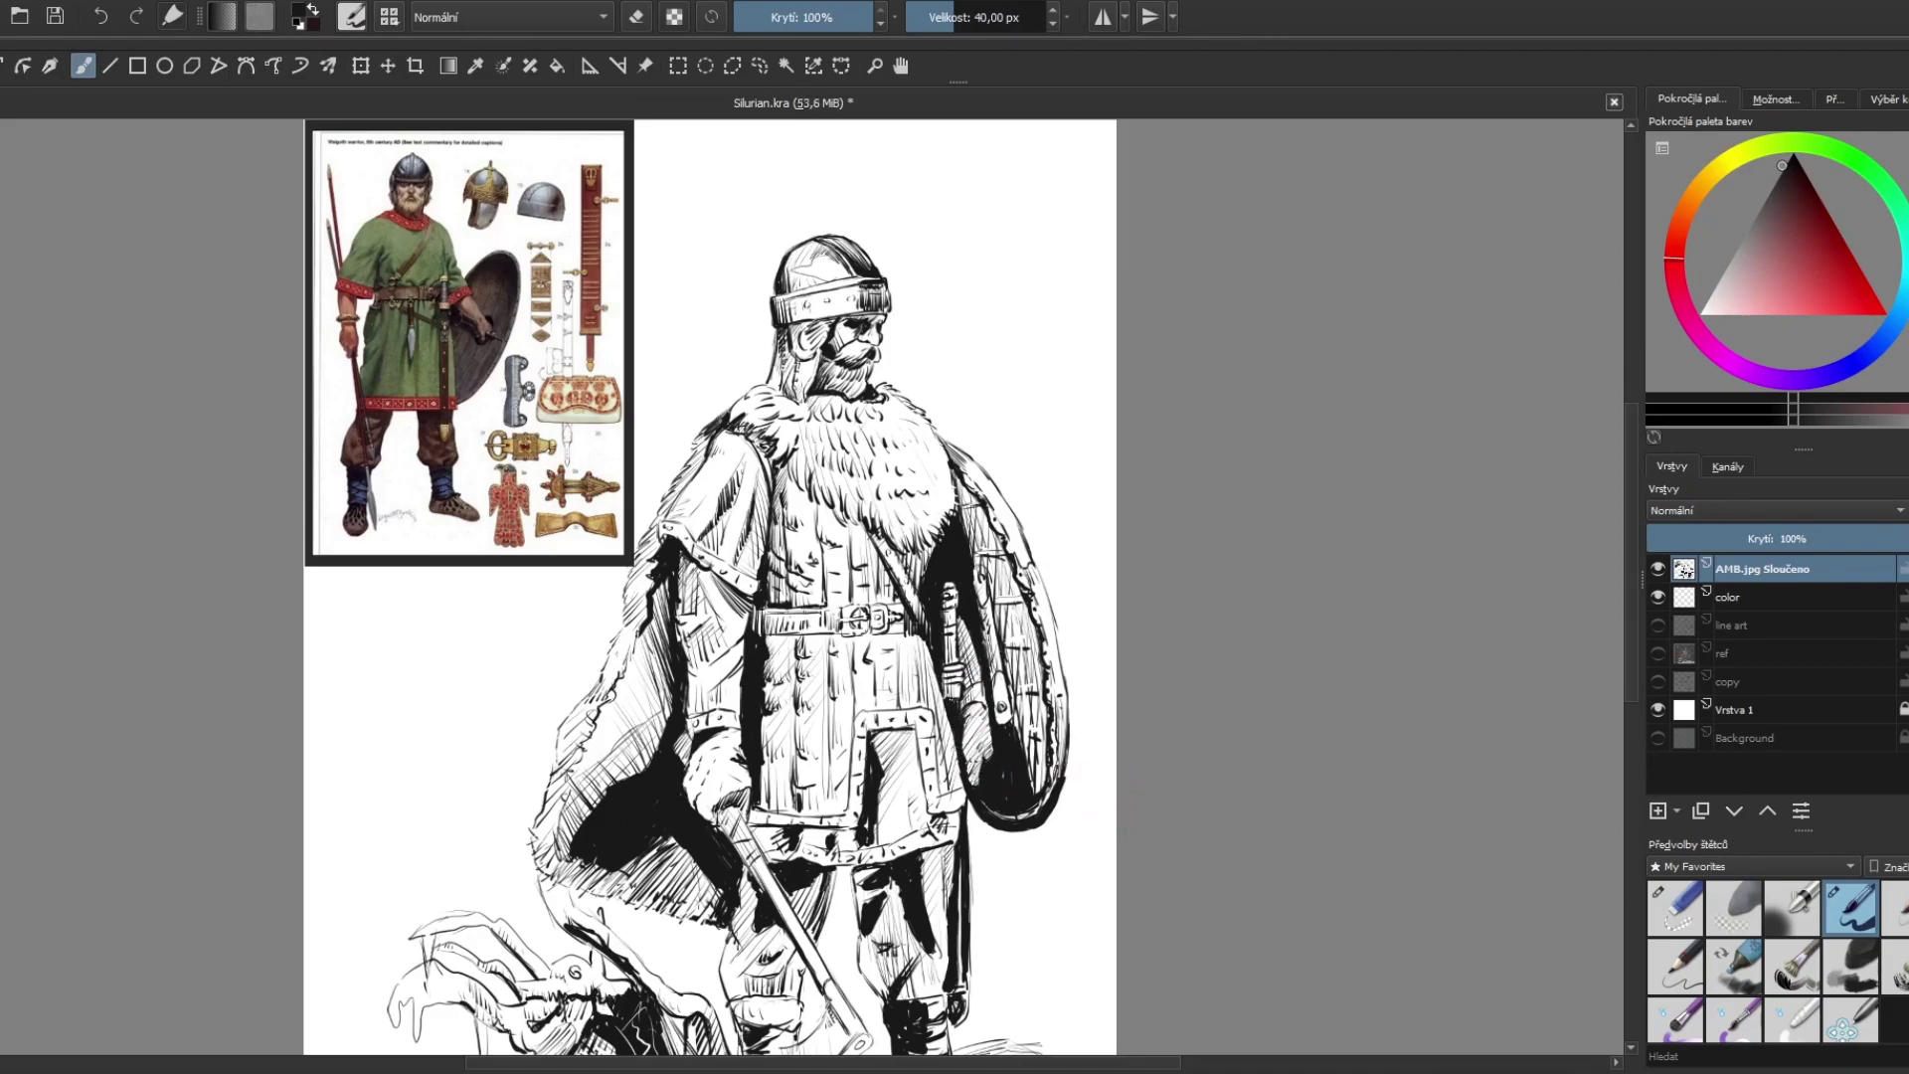
Step: Fill the pocket below the belt black, hatch the tunic's lower right and leg, and darken the right heel
scroll(896, 699, down, 2)
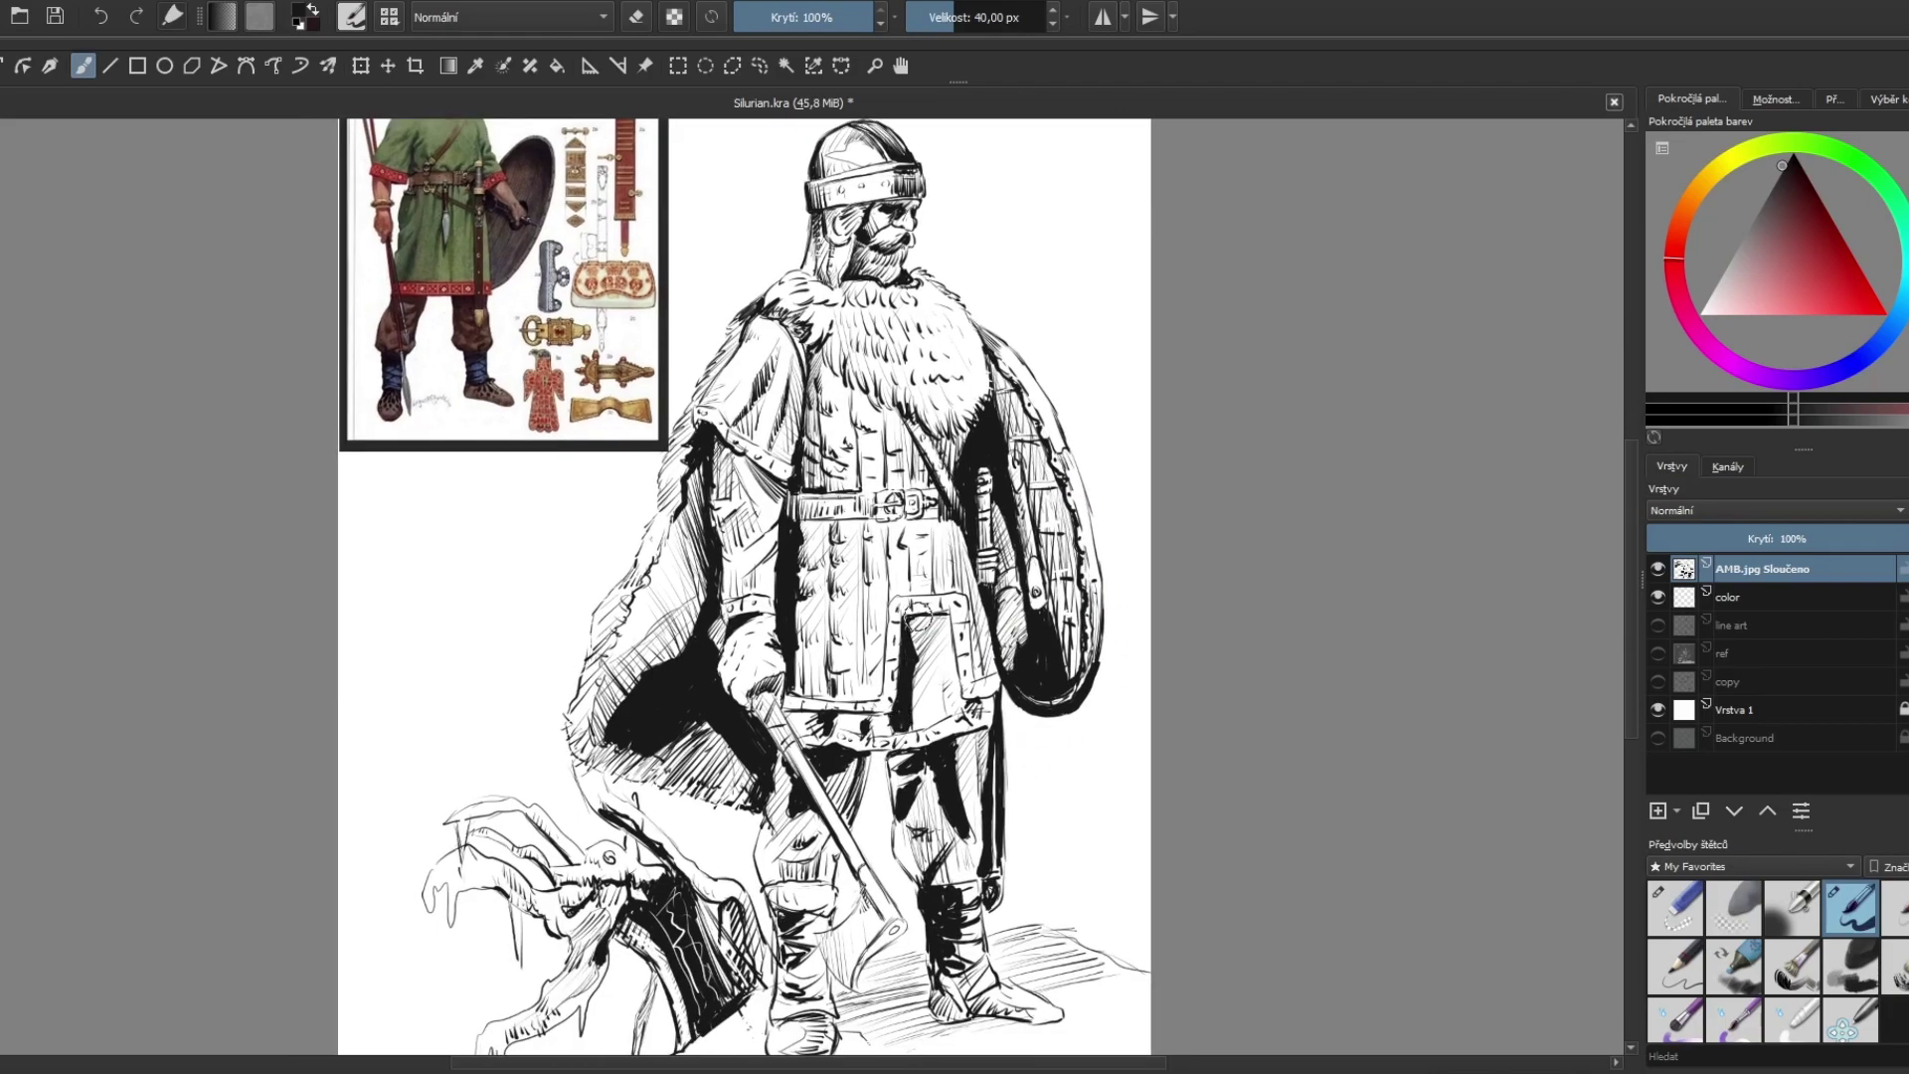
drag(907, 625, 920, 661)
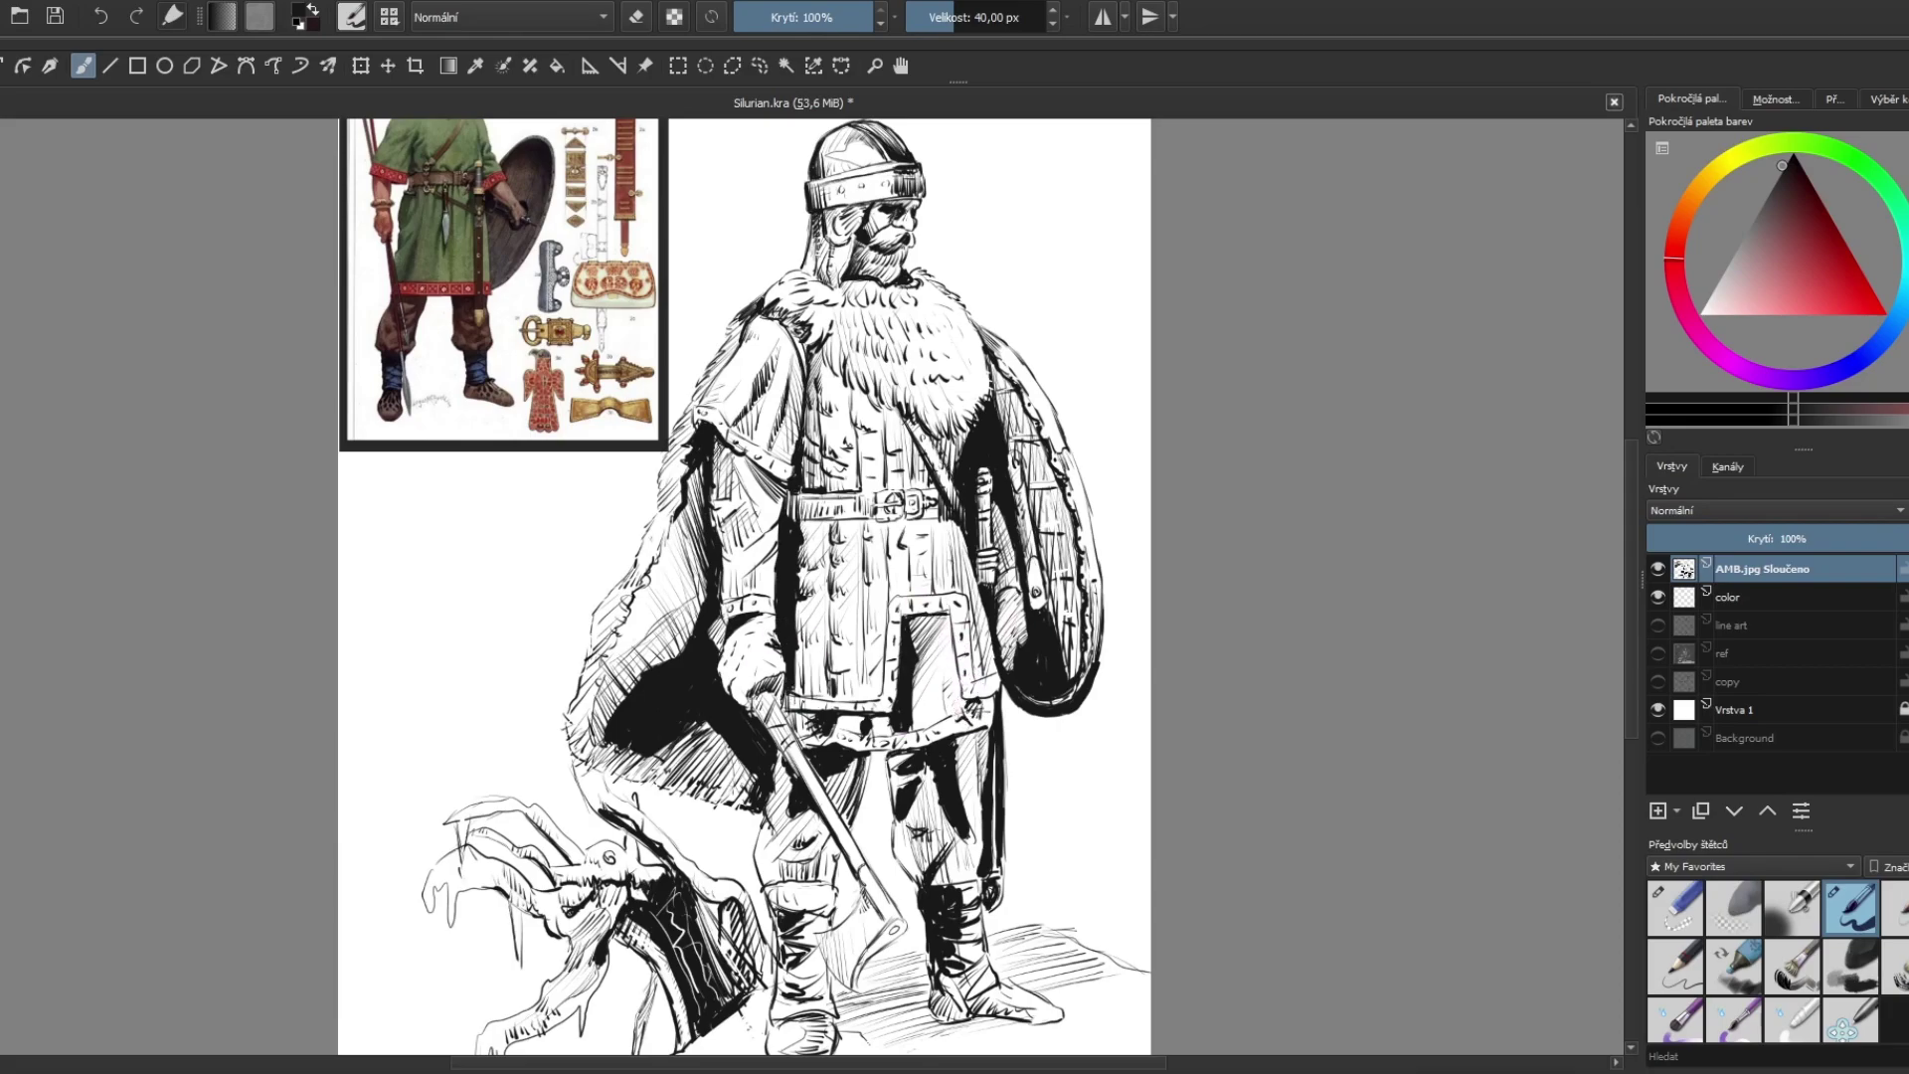
drag(960, 676, 970, 698)
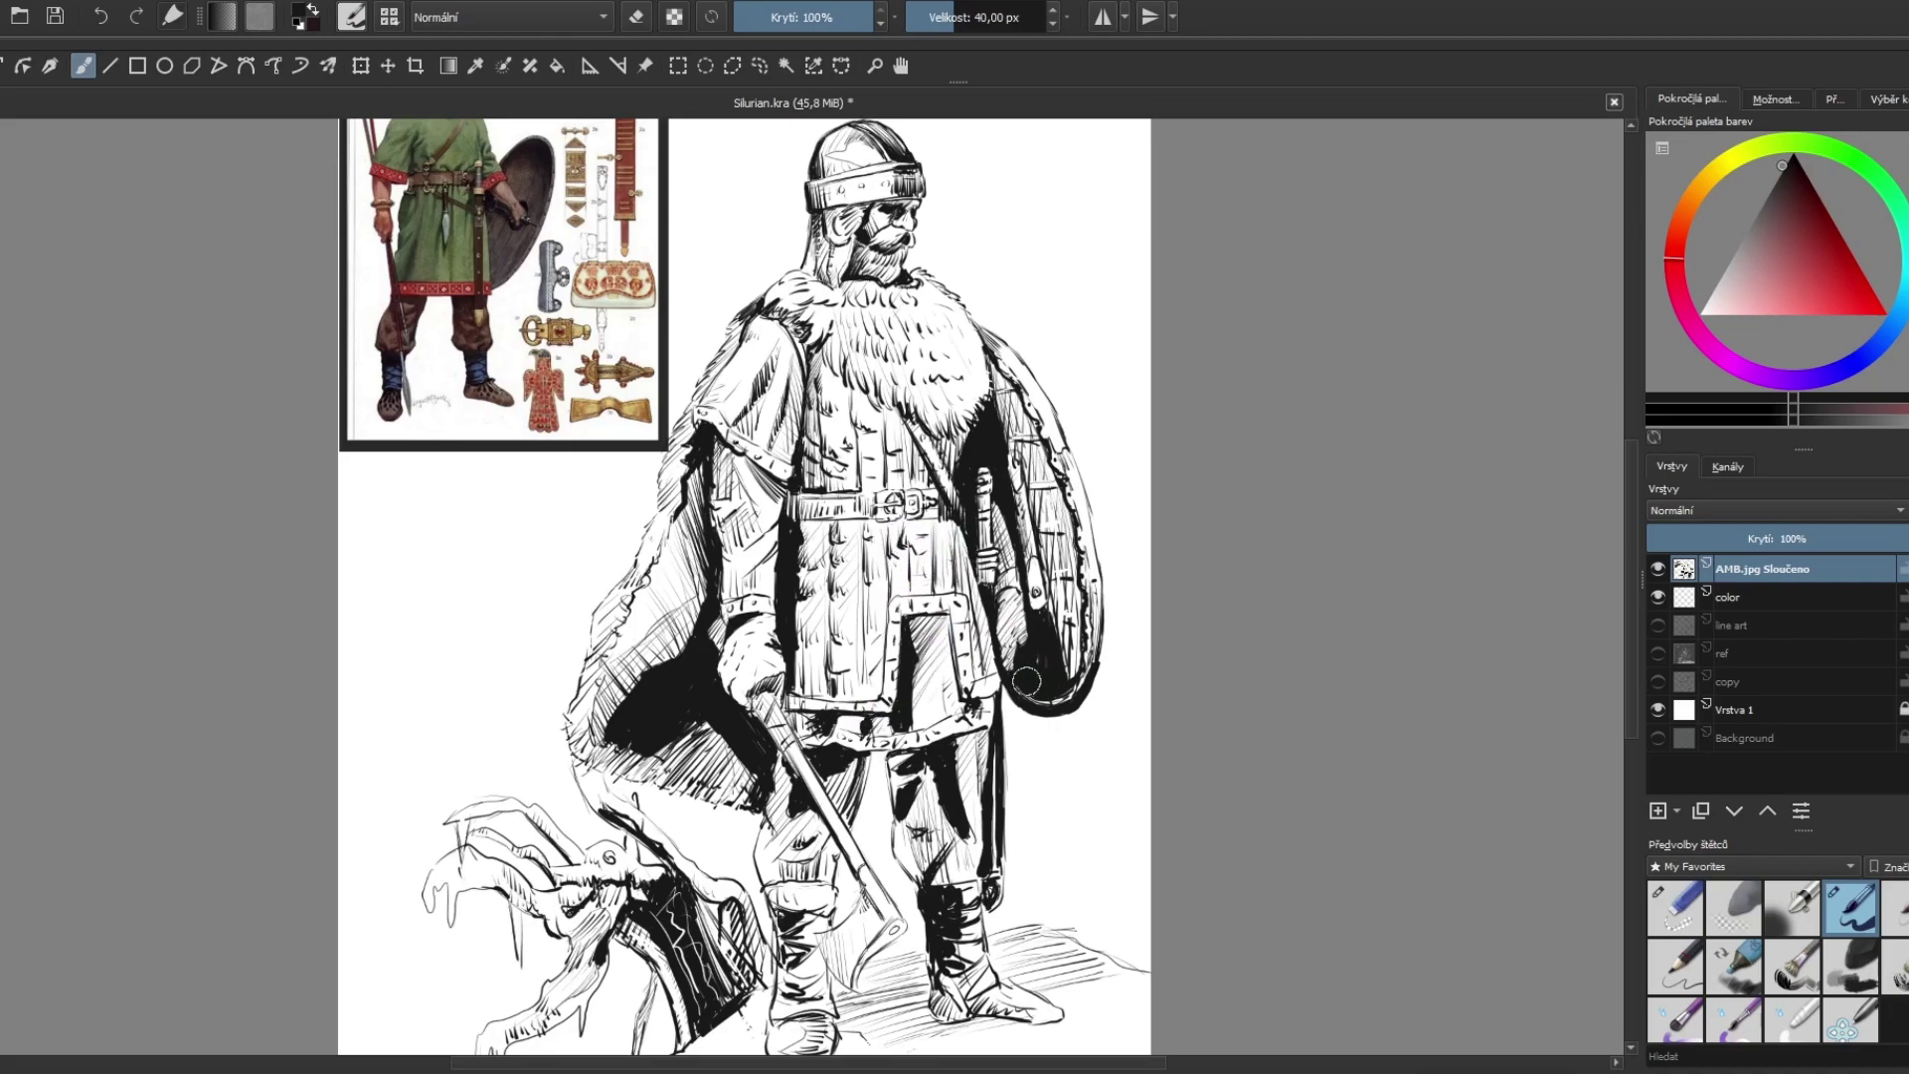
mouse_move(931, 747)
mouse_down()
mouse_move(931, 806)
mouse_move(977, 867)
mouse_move(1031, 726)
mouse_up()
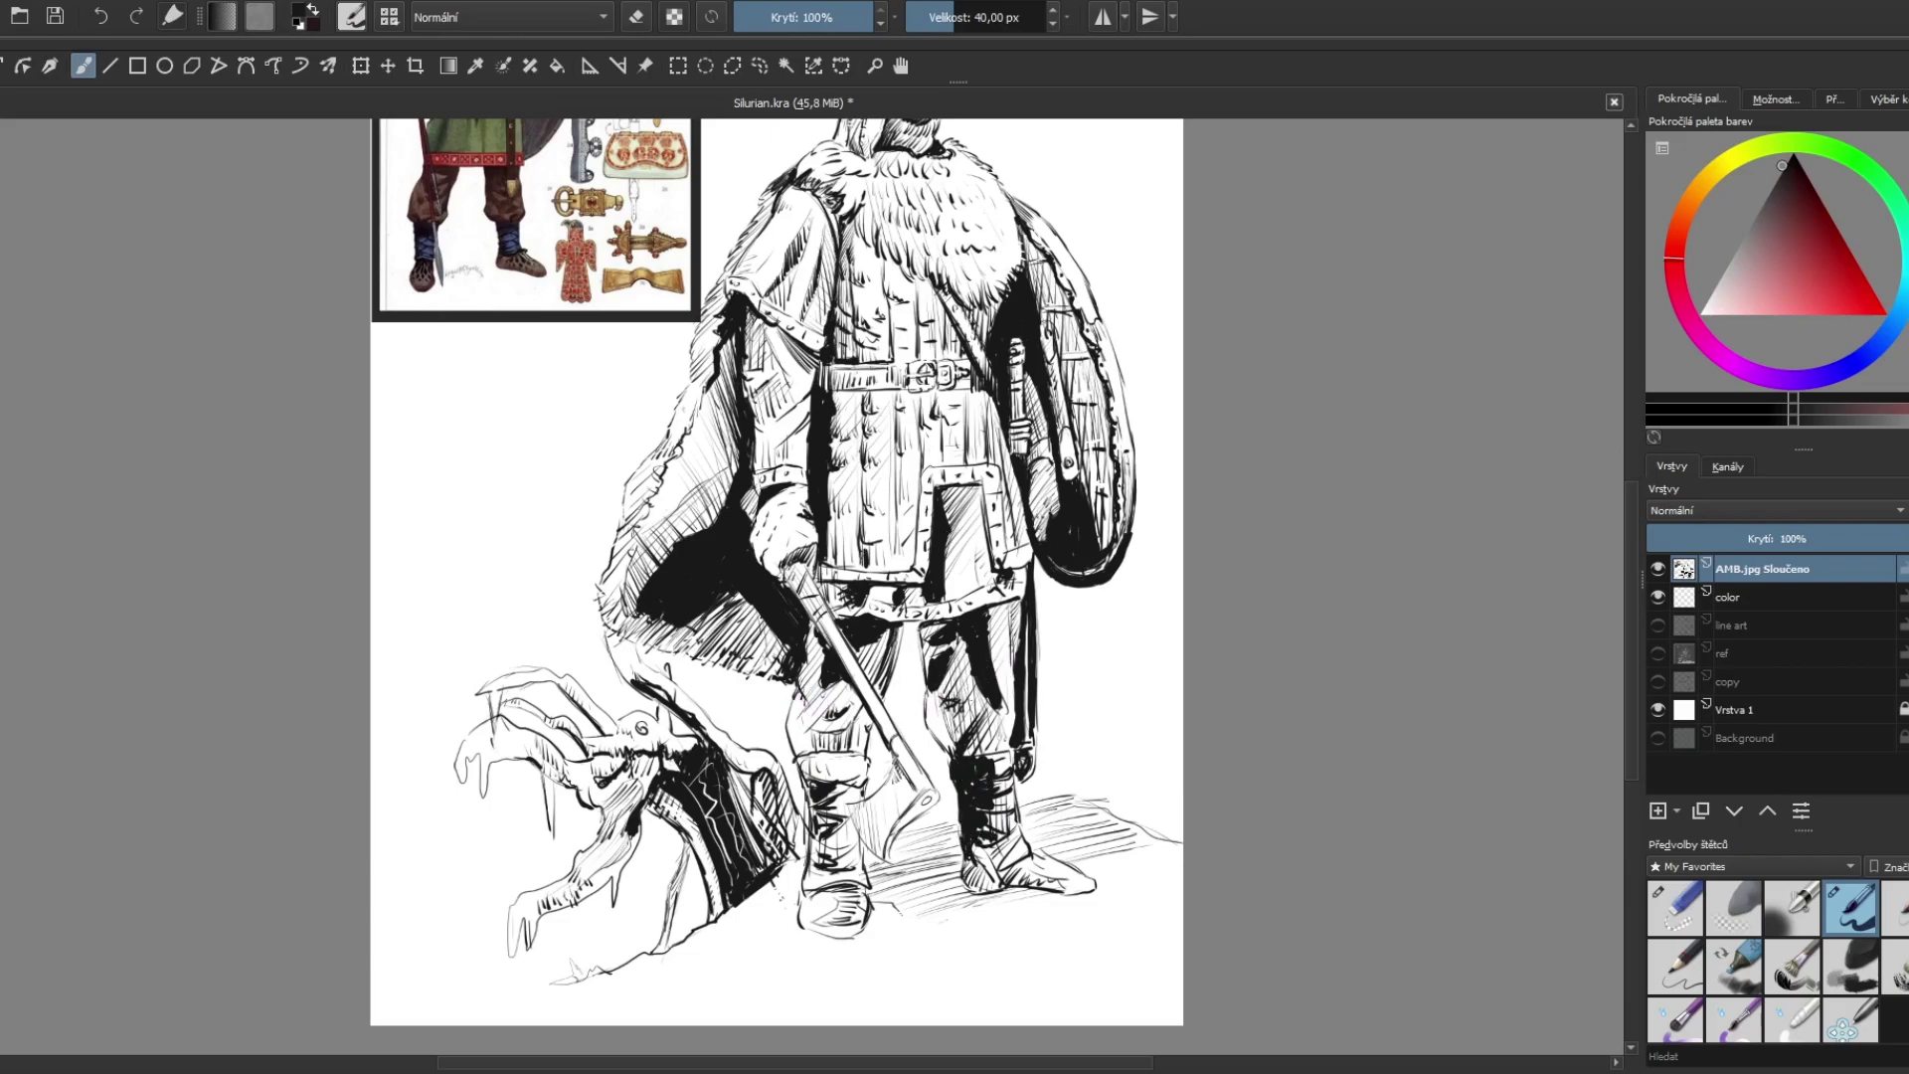
mouse_move(984, 886)
mouse_down()
mouse_move(976, 863)
mouse_move(1004, 888)
mouse_move(1084, 890)
mouse_up()
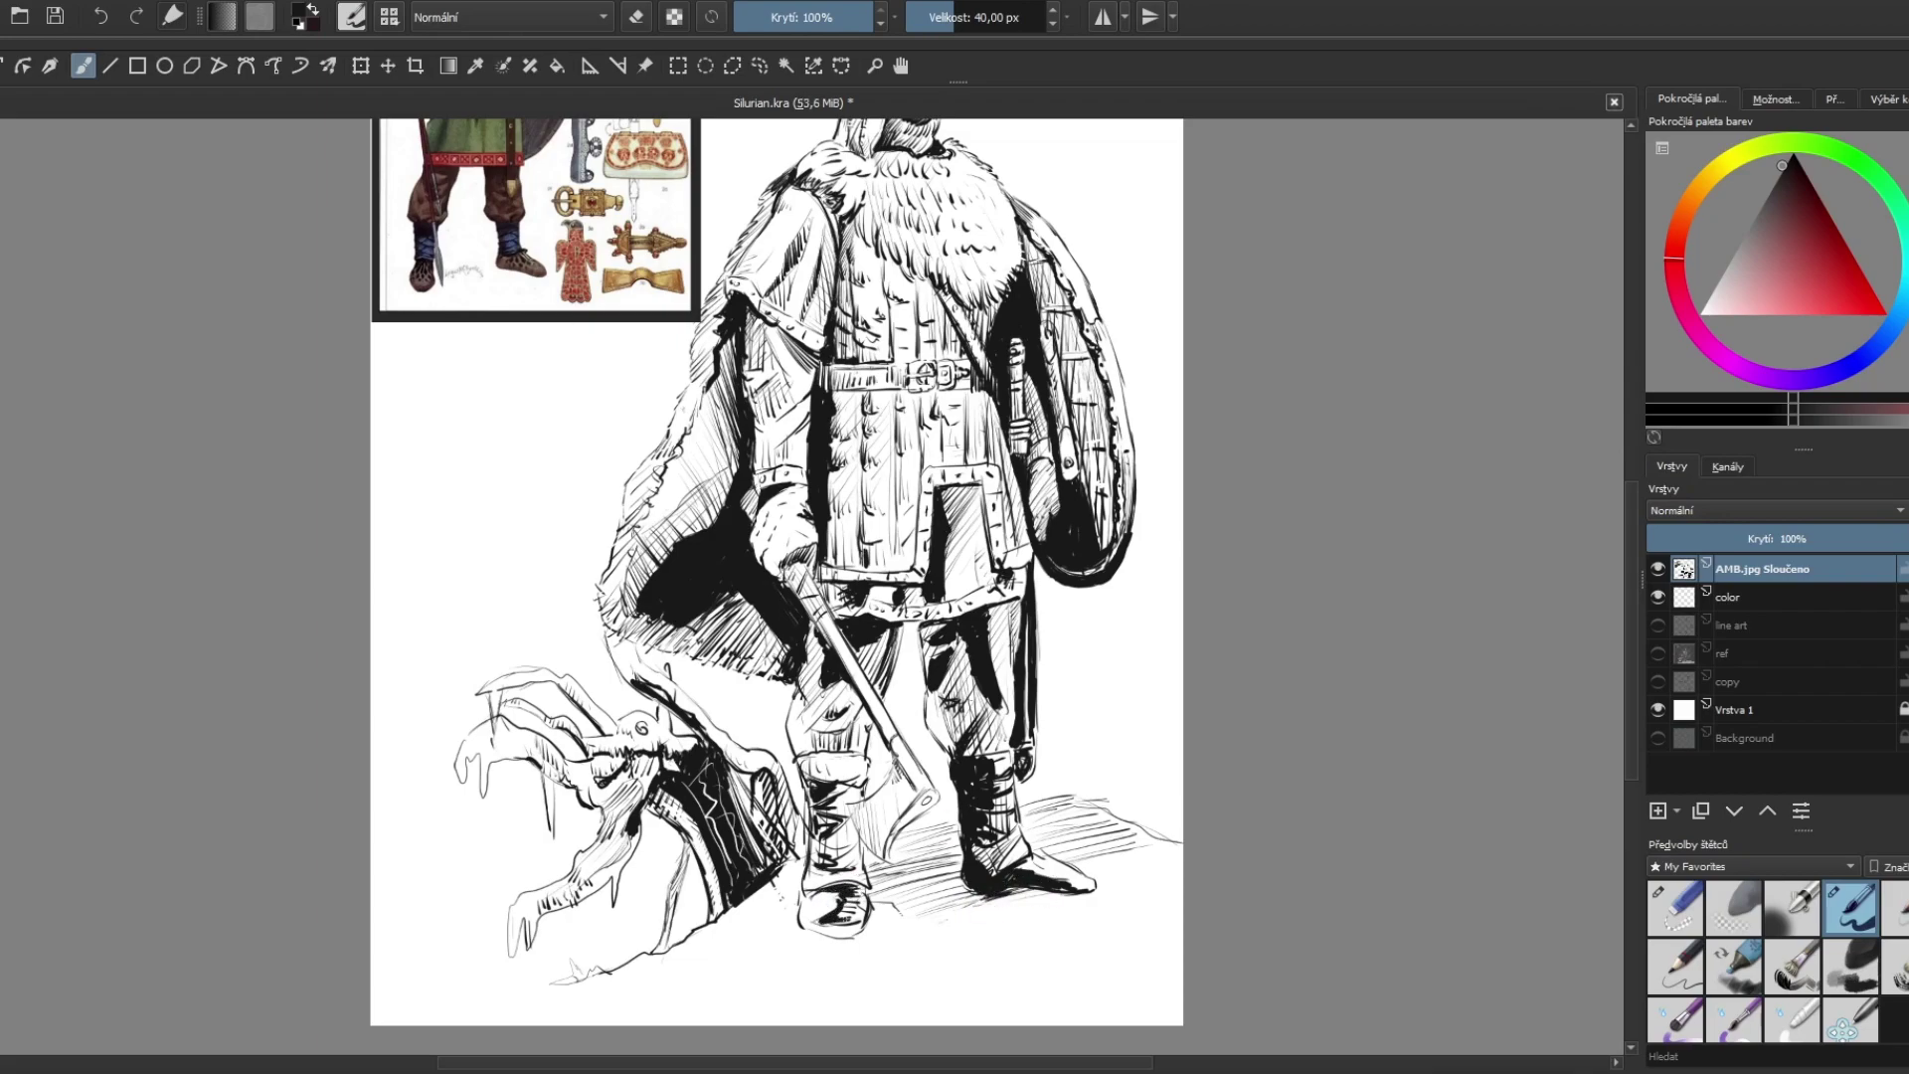
Step: Fill the left boot's toe, hatch around the axe head, and outline it near the boot
drag(840, 909, 864, 875)
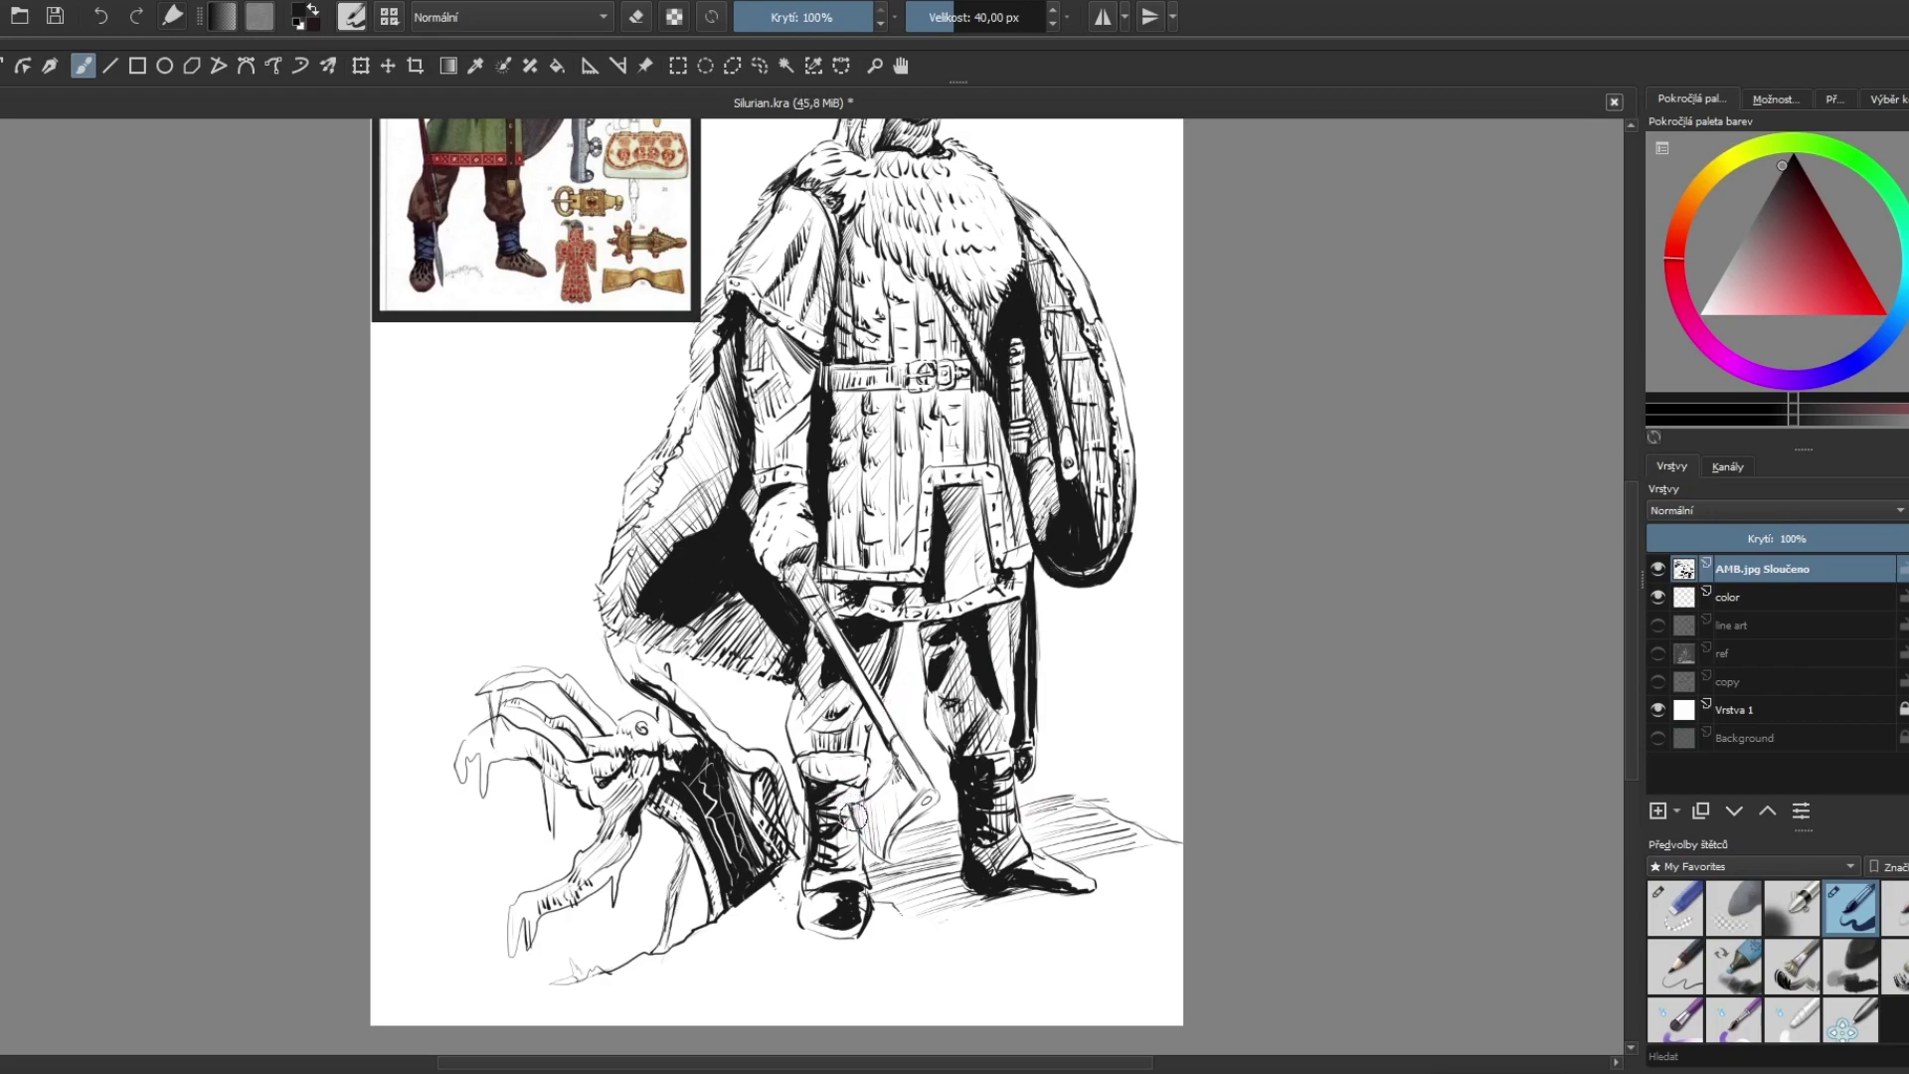
drag(875, 807, 863, 859)
drag(892, 785, 875, 835)
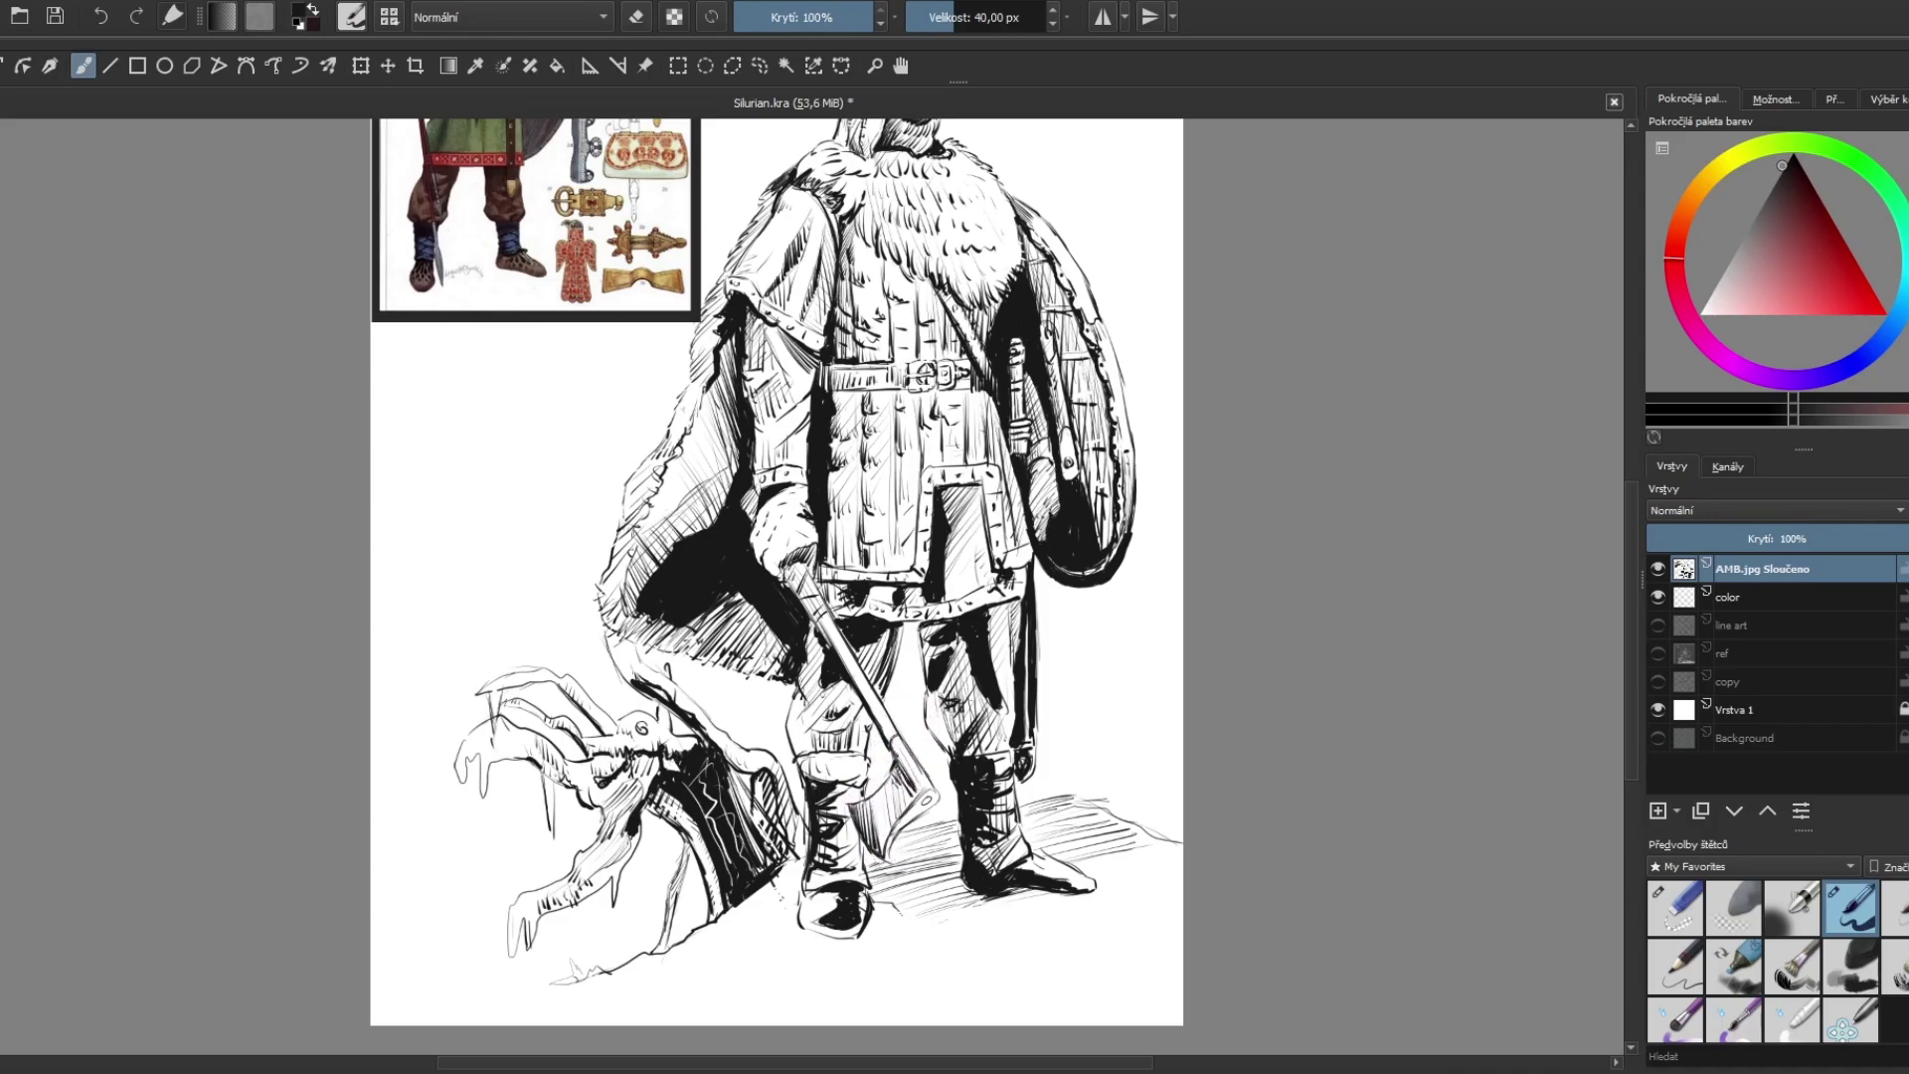
mouse_move(932, 782)
mouse_down()
mouse_move(871, 877)
mouse_move(892, 847)
mouse_up()
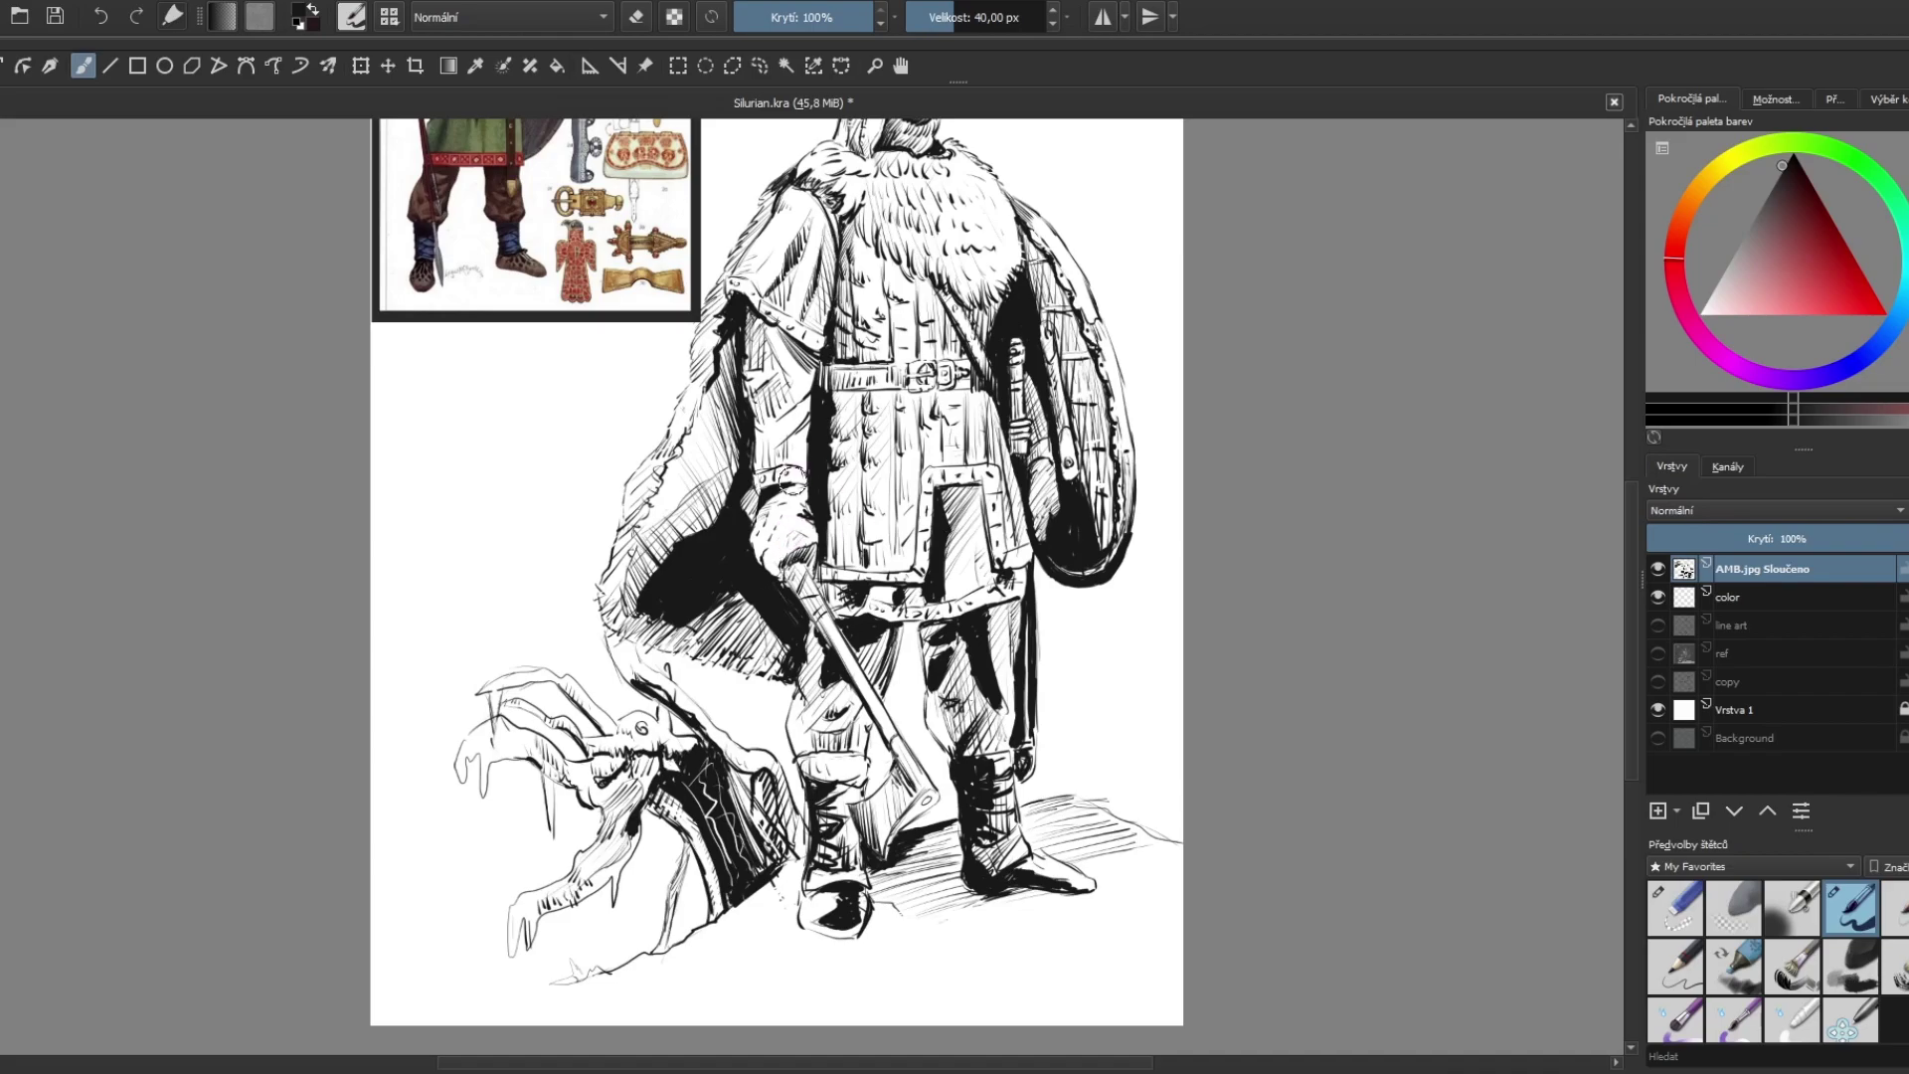
Step: Erase part of the hatching on the warrior's left cheek
scroll(803, 530, down, 2)
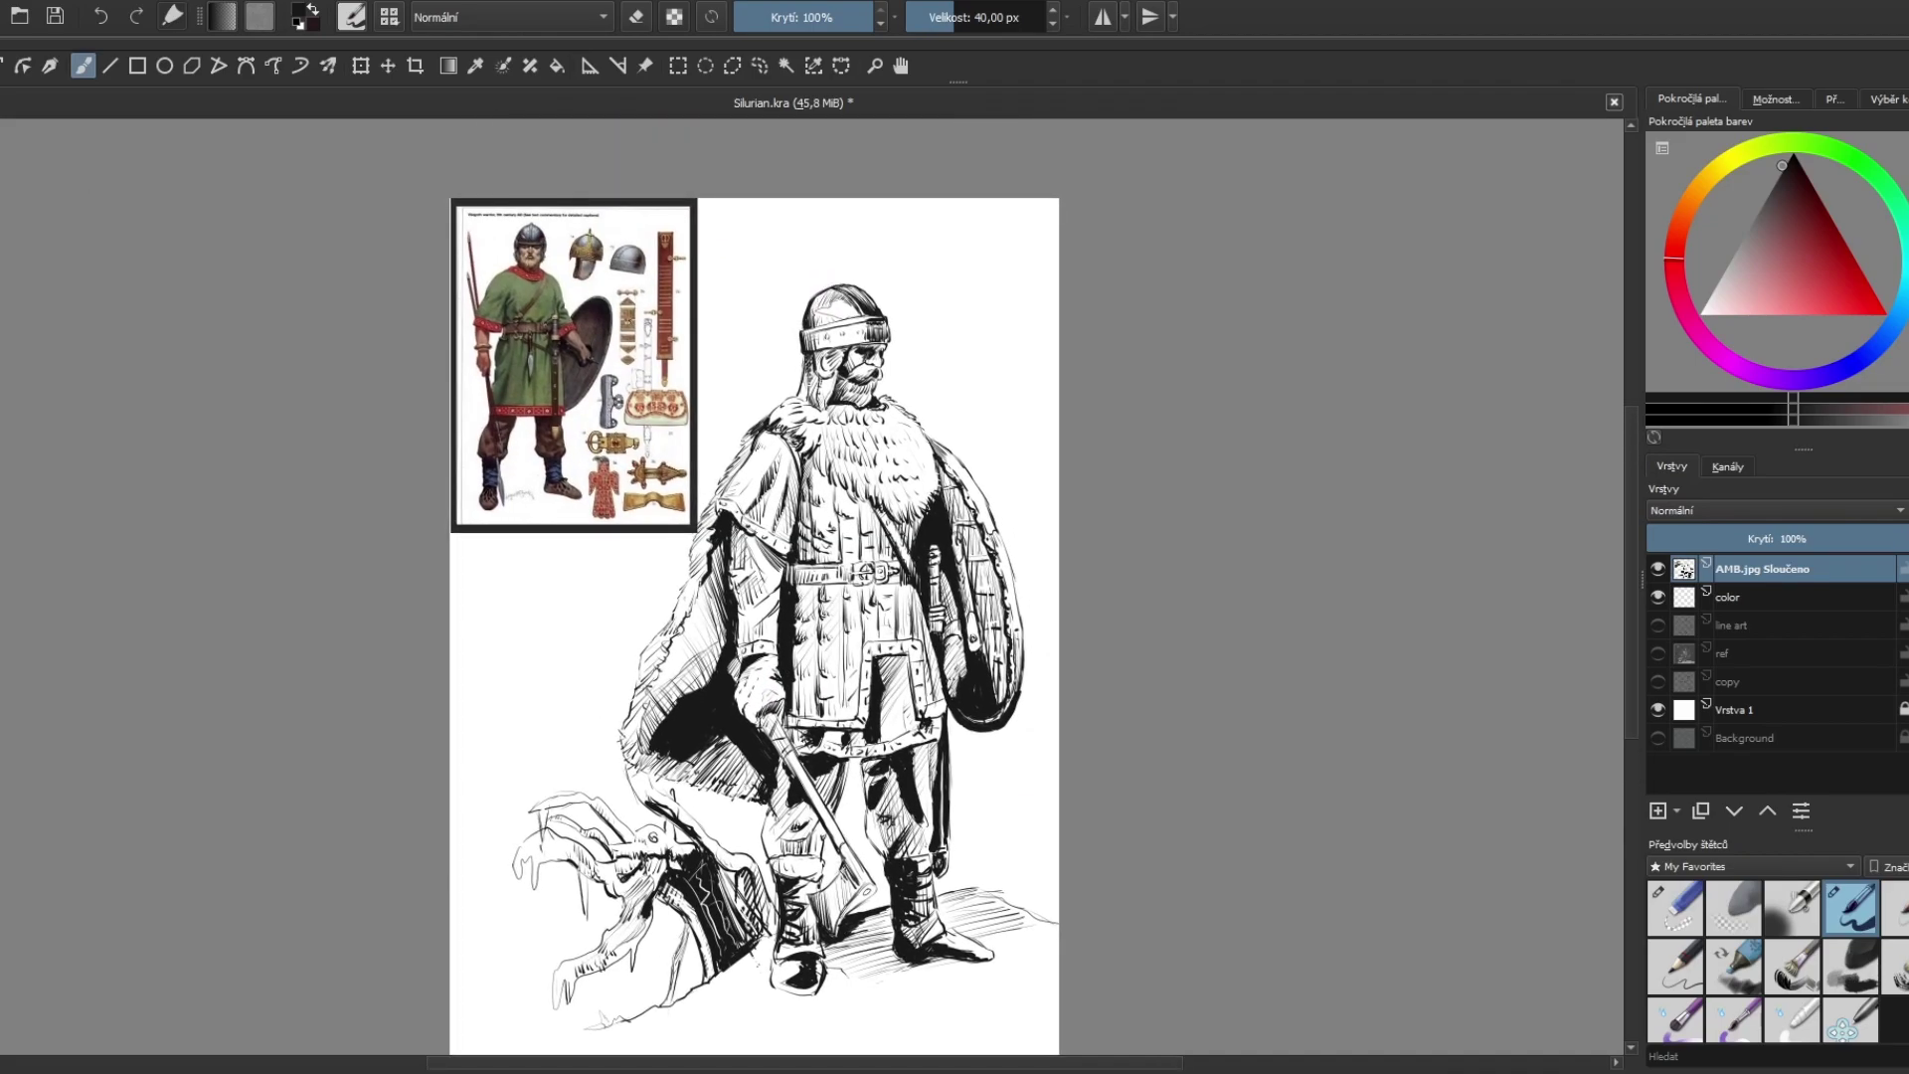
key(e)
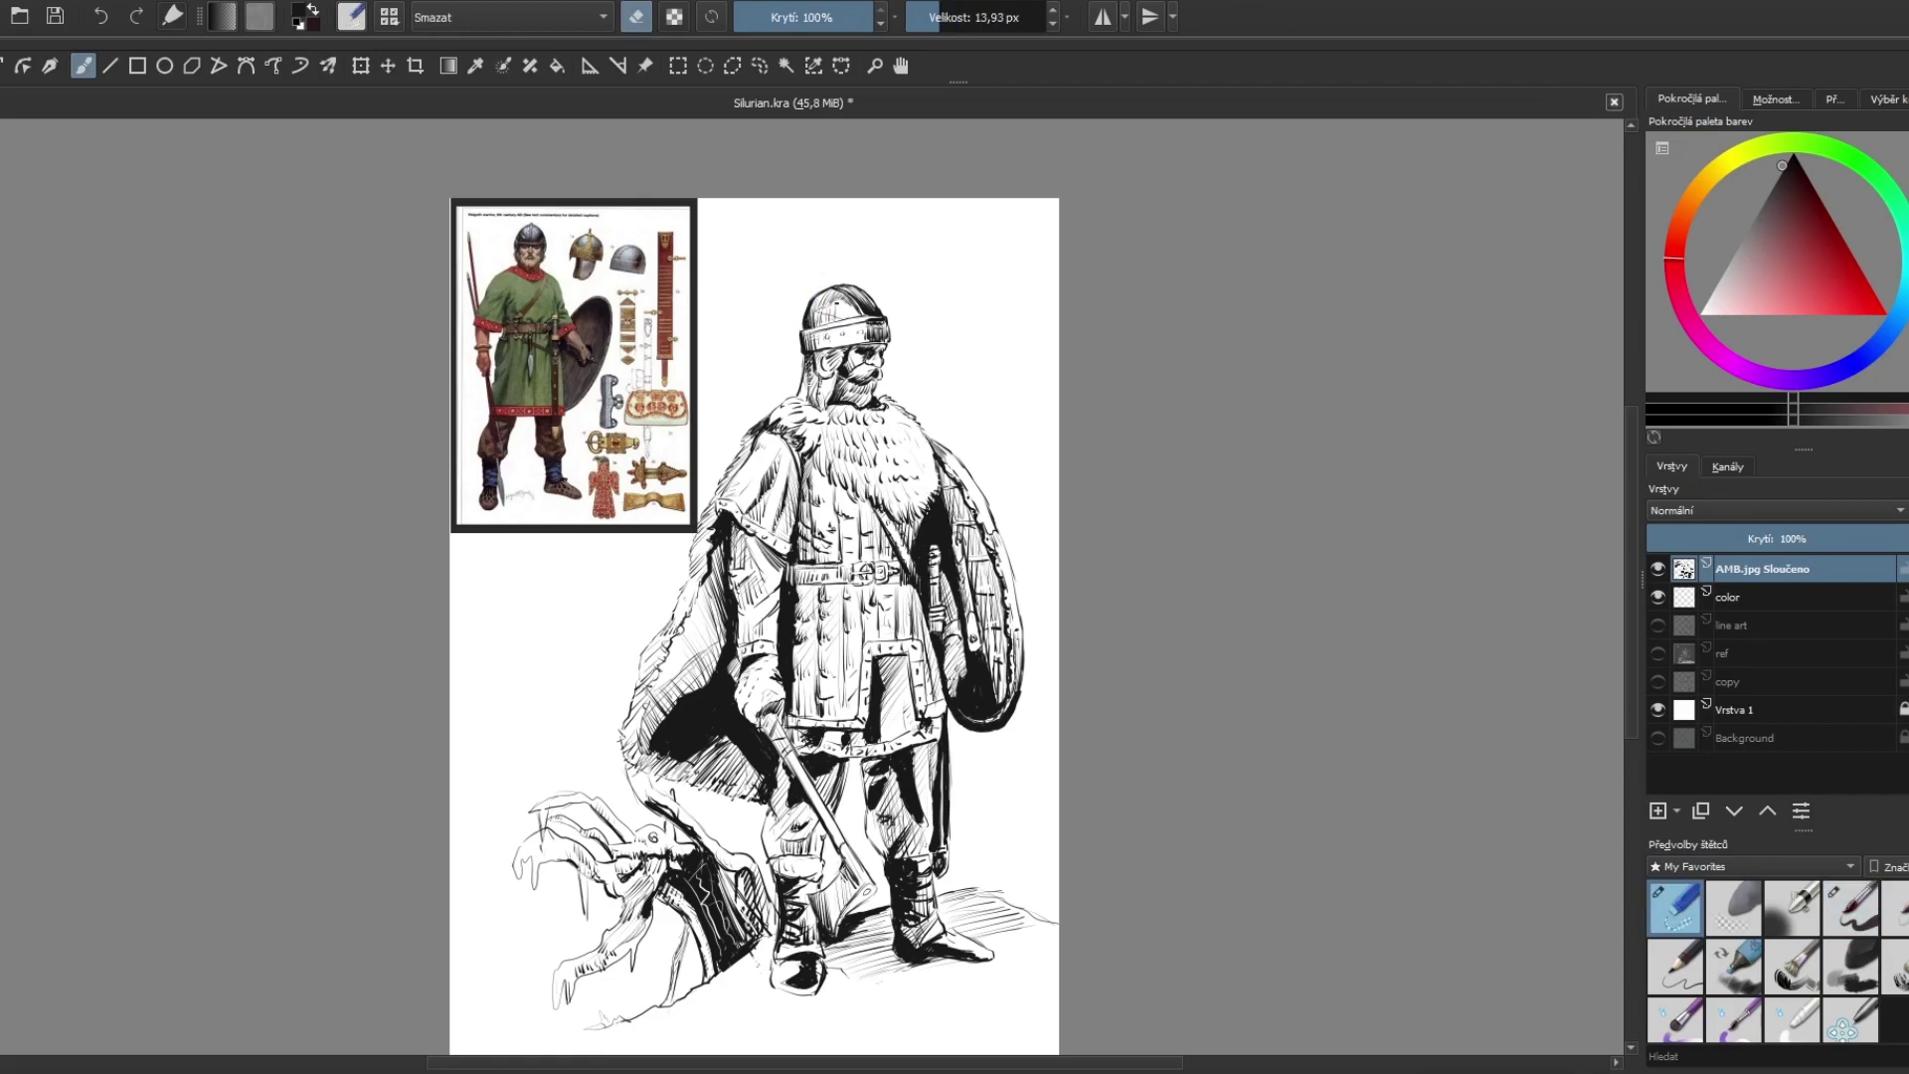
key(e)
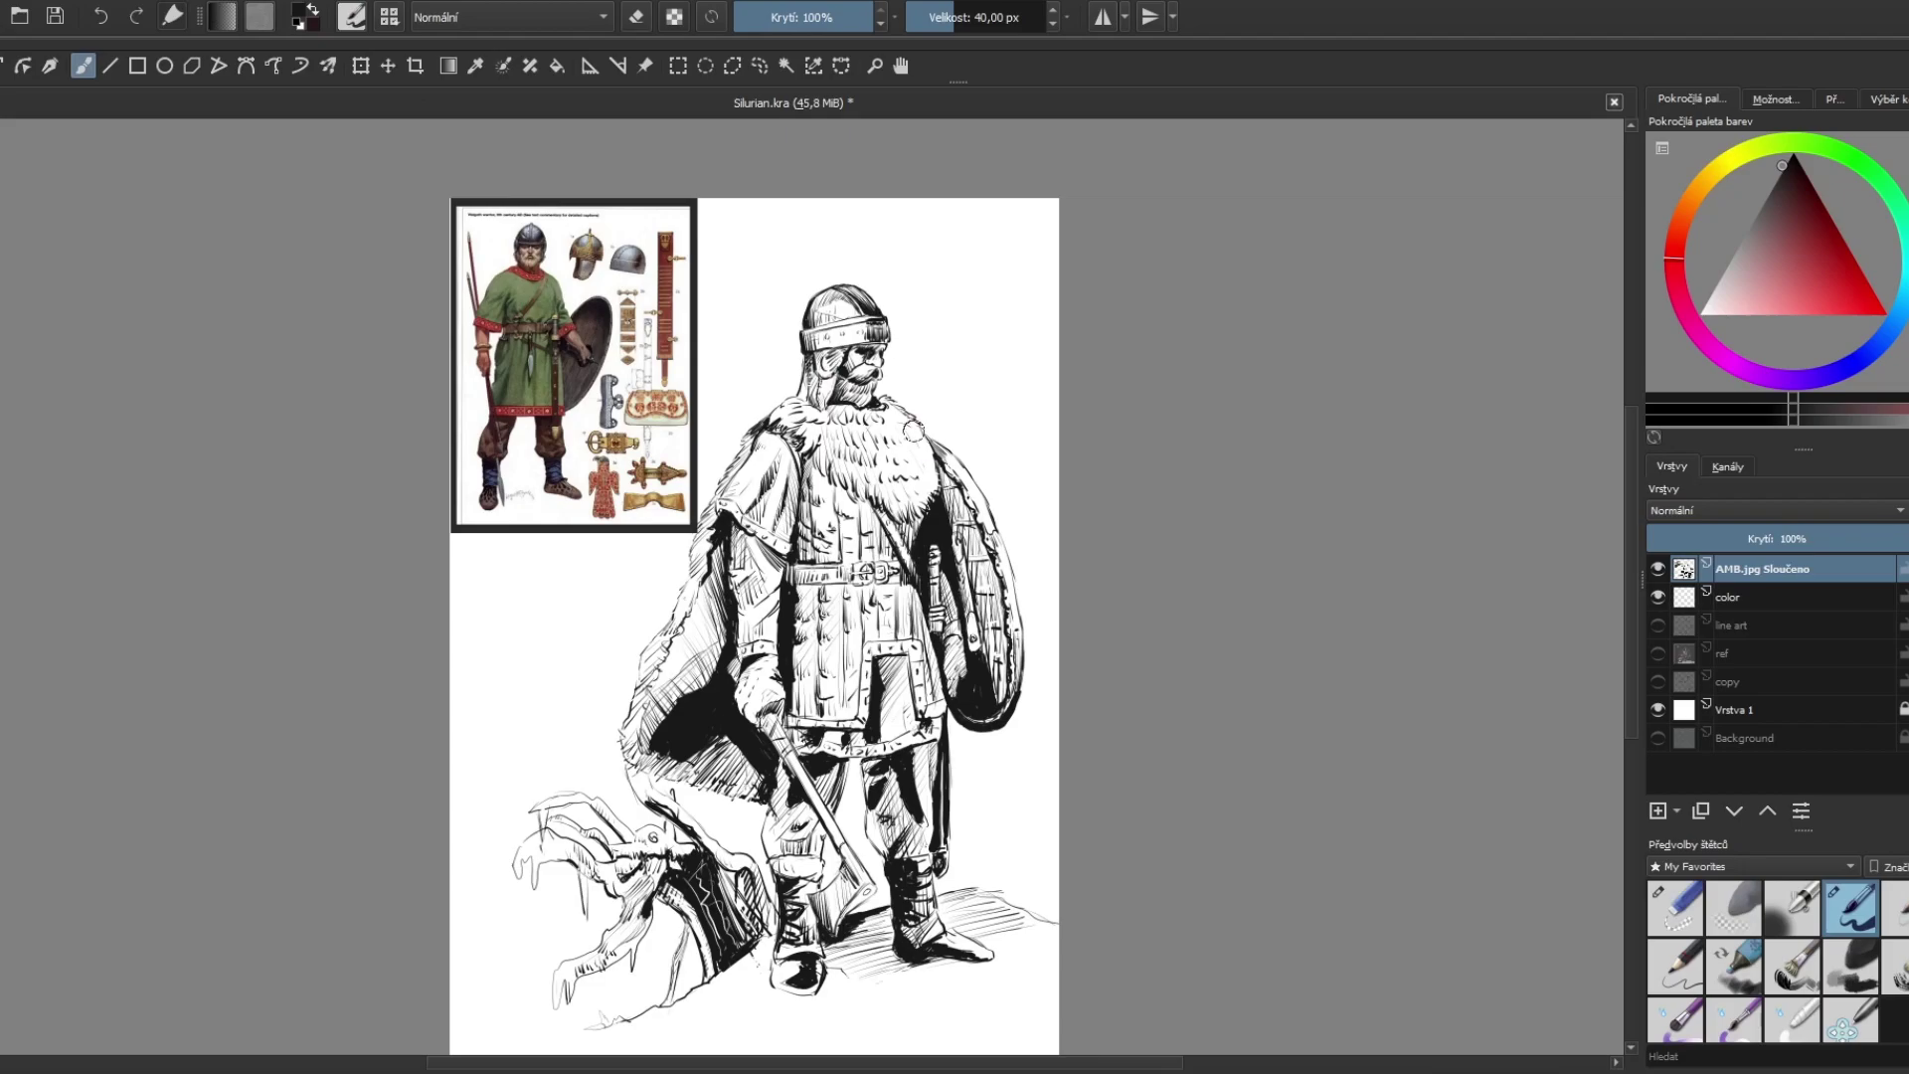
key(e)
scroll(914, 431, up, 5)
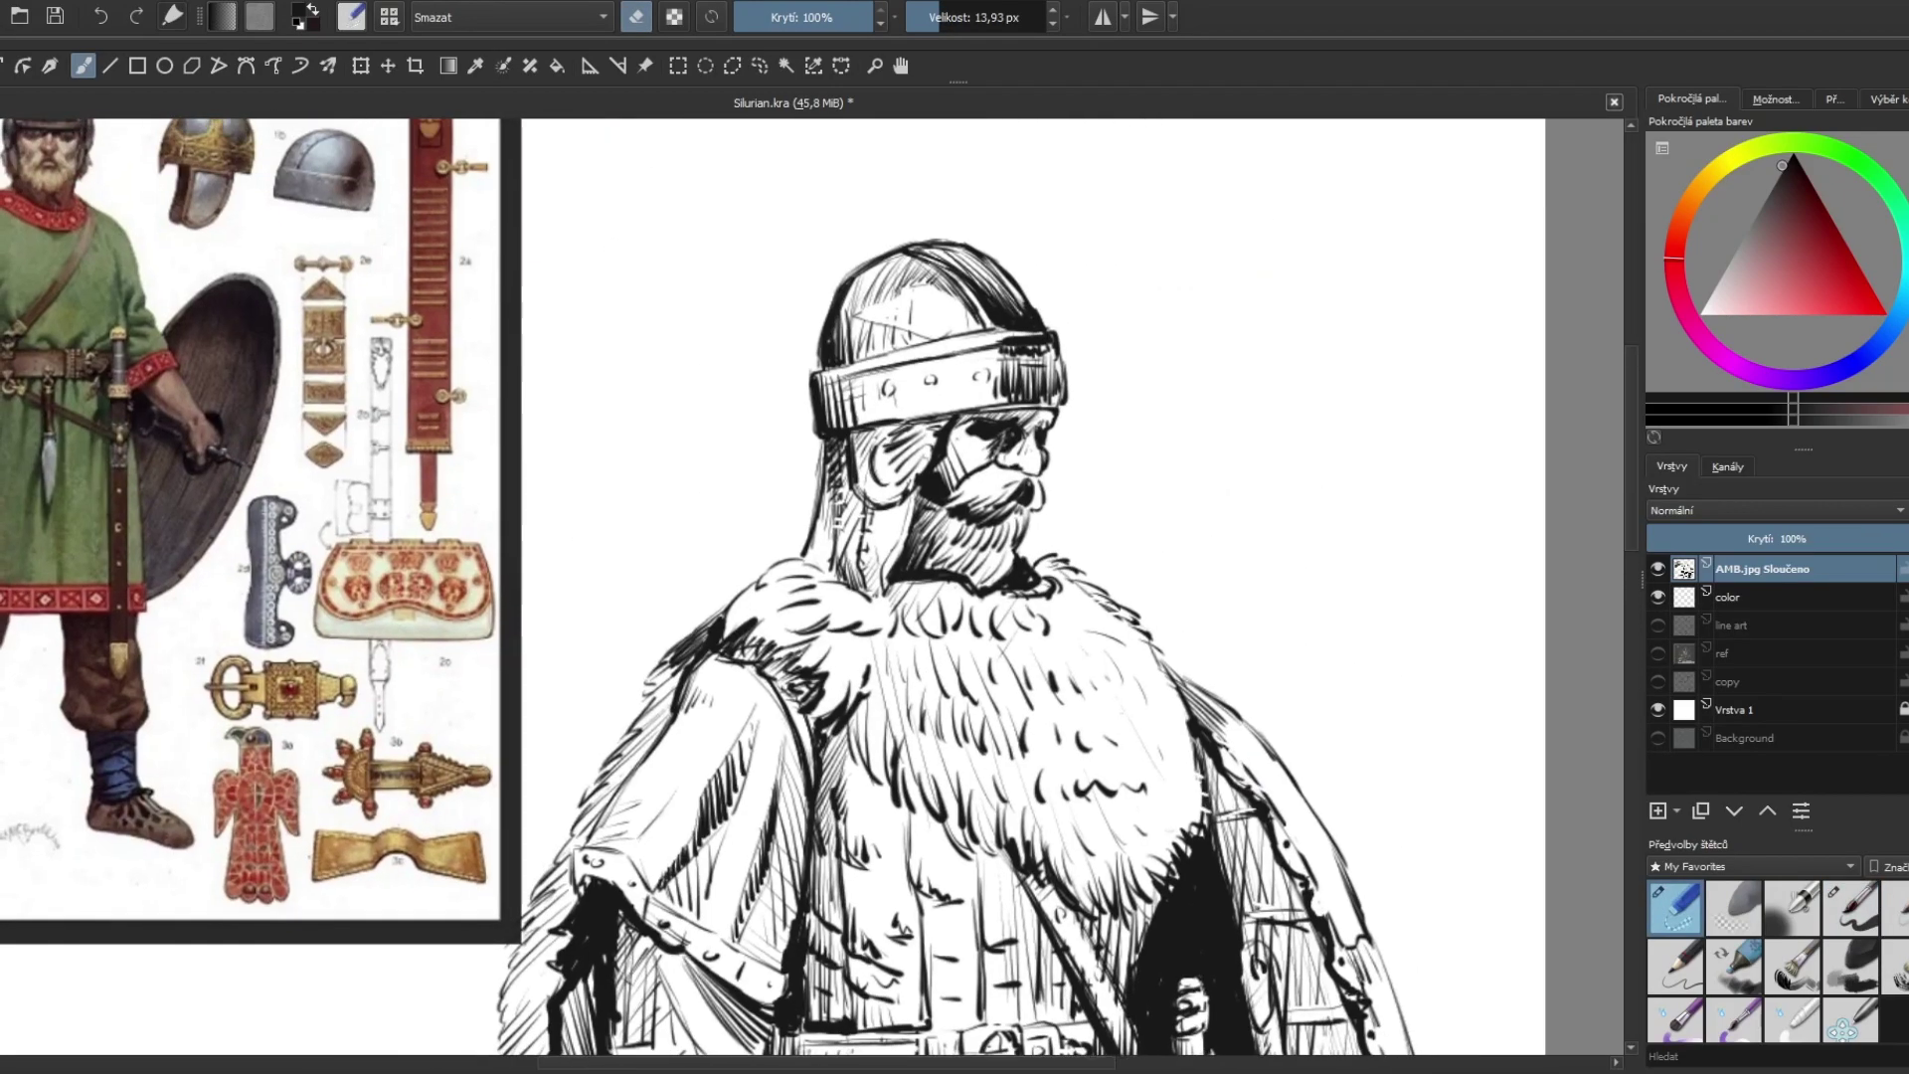
drag(915, 432, 926, 465)
Step: Redraw the ink lines and hatching around the ear and cheek
key(slash)
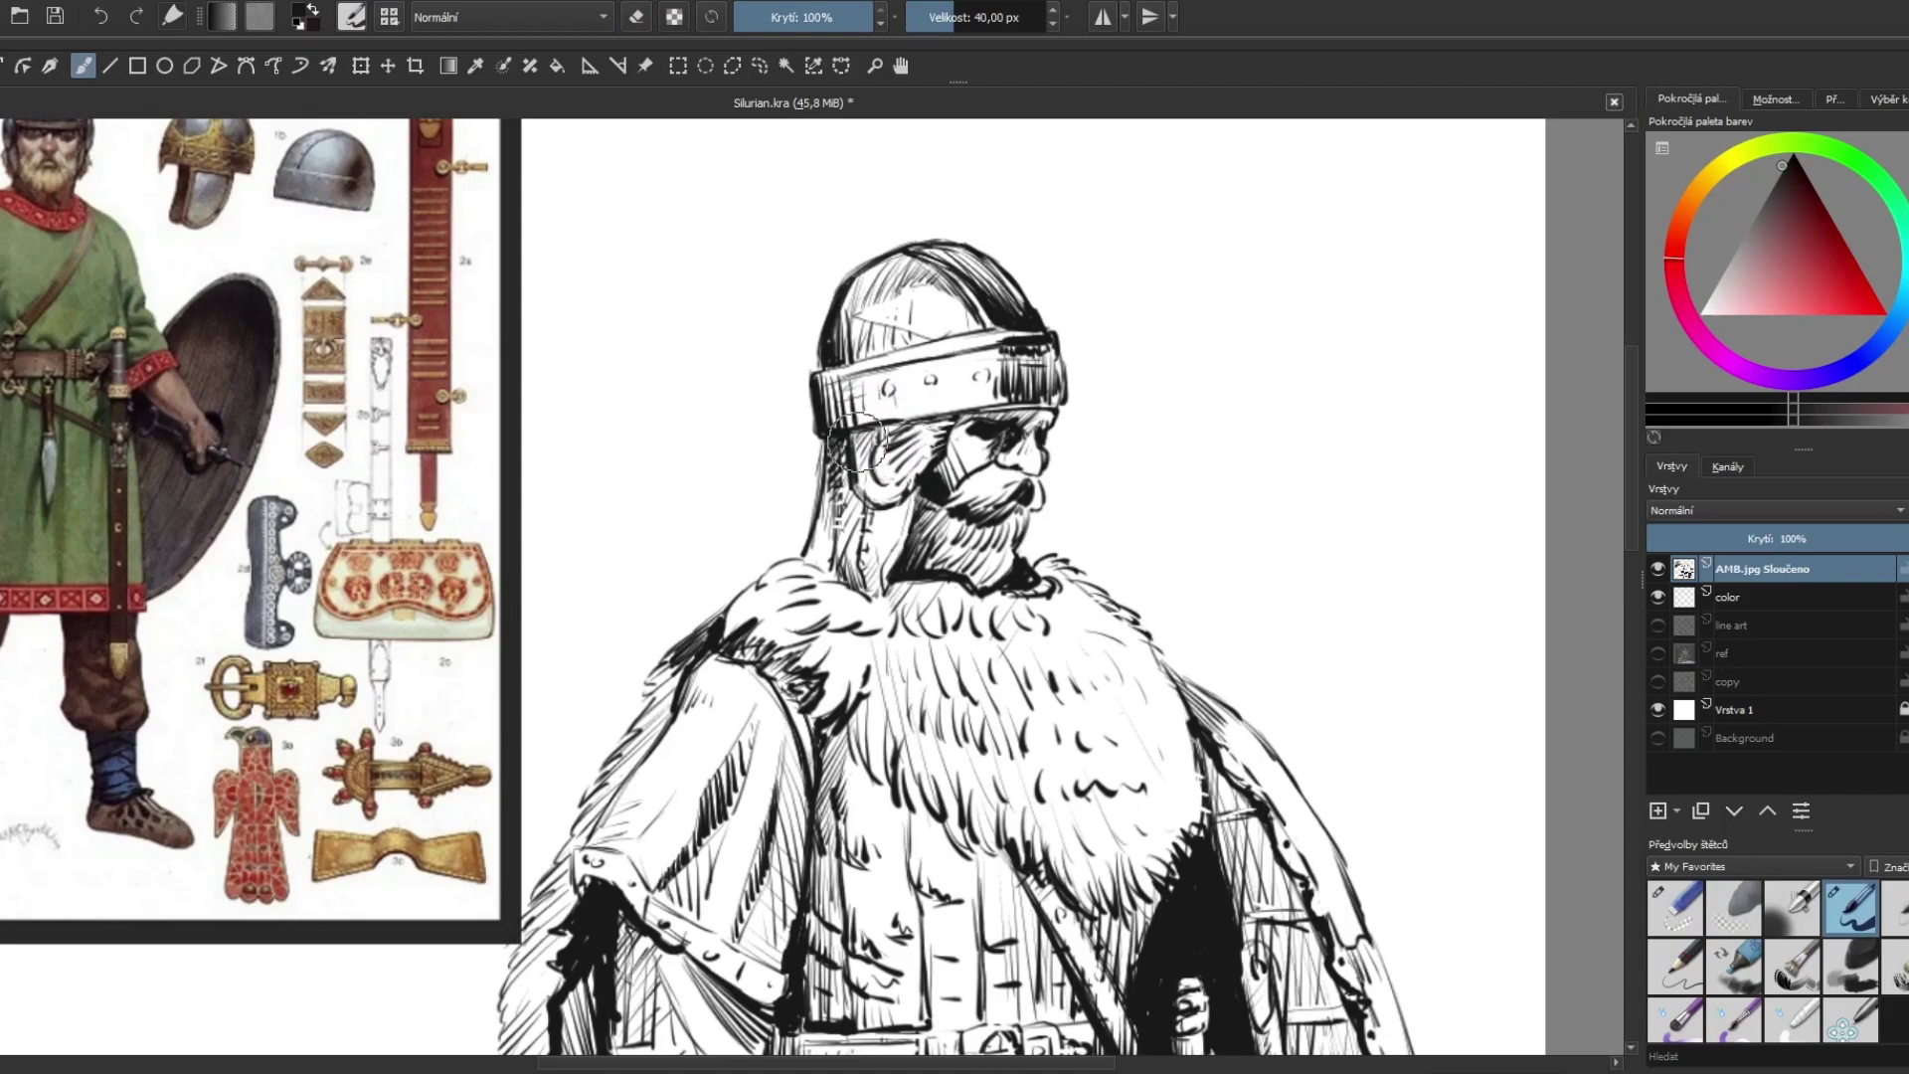
drag(875, 467, 891, 506)
mouse_move(845, 426)
mouse_down()
mouse_move(874, 502)
mouse_move(841, 462)
mouse_up()
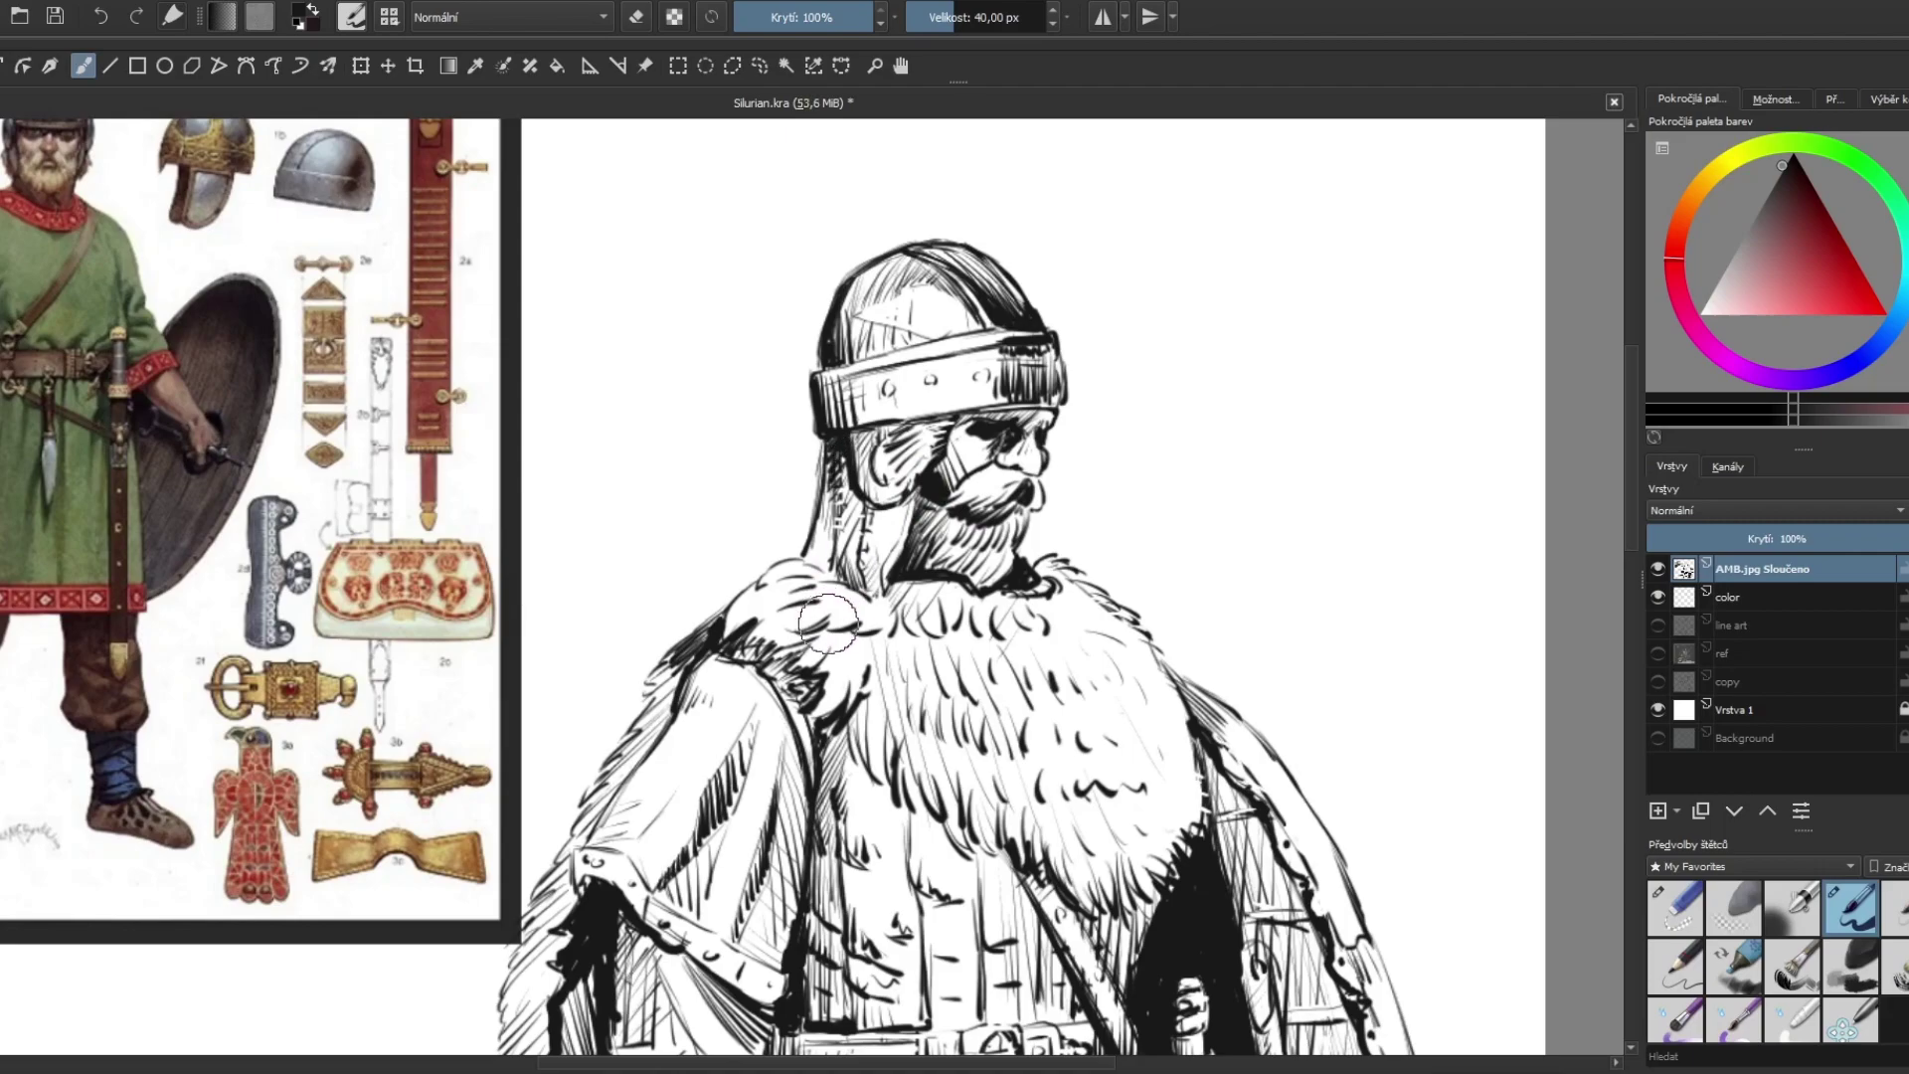
scroll(790, 601, down, 1)
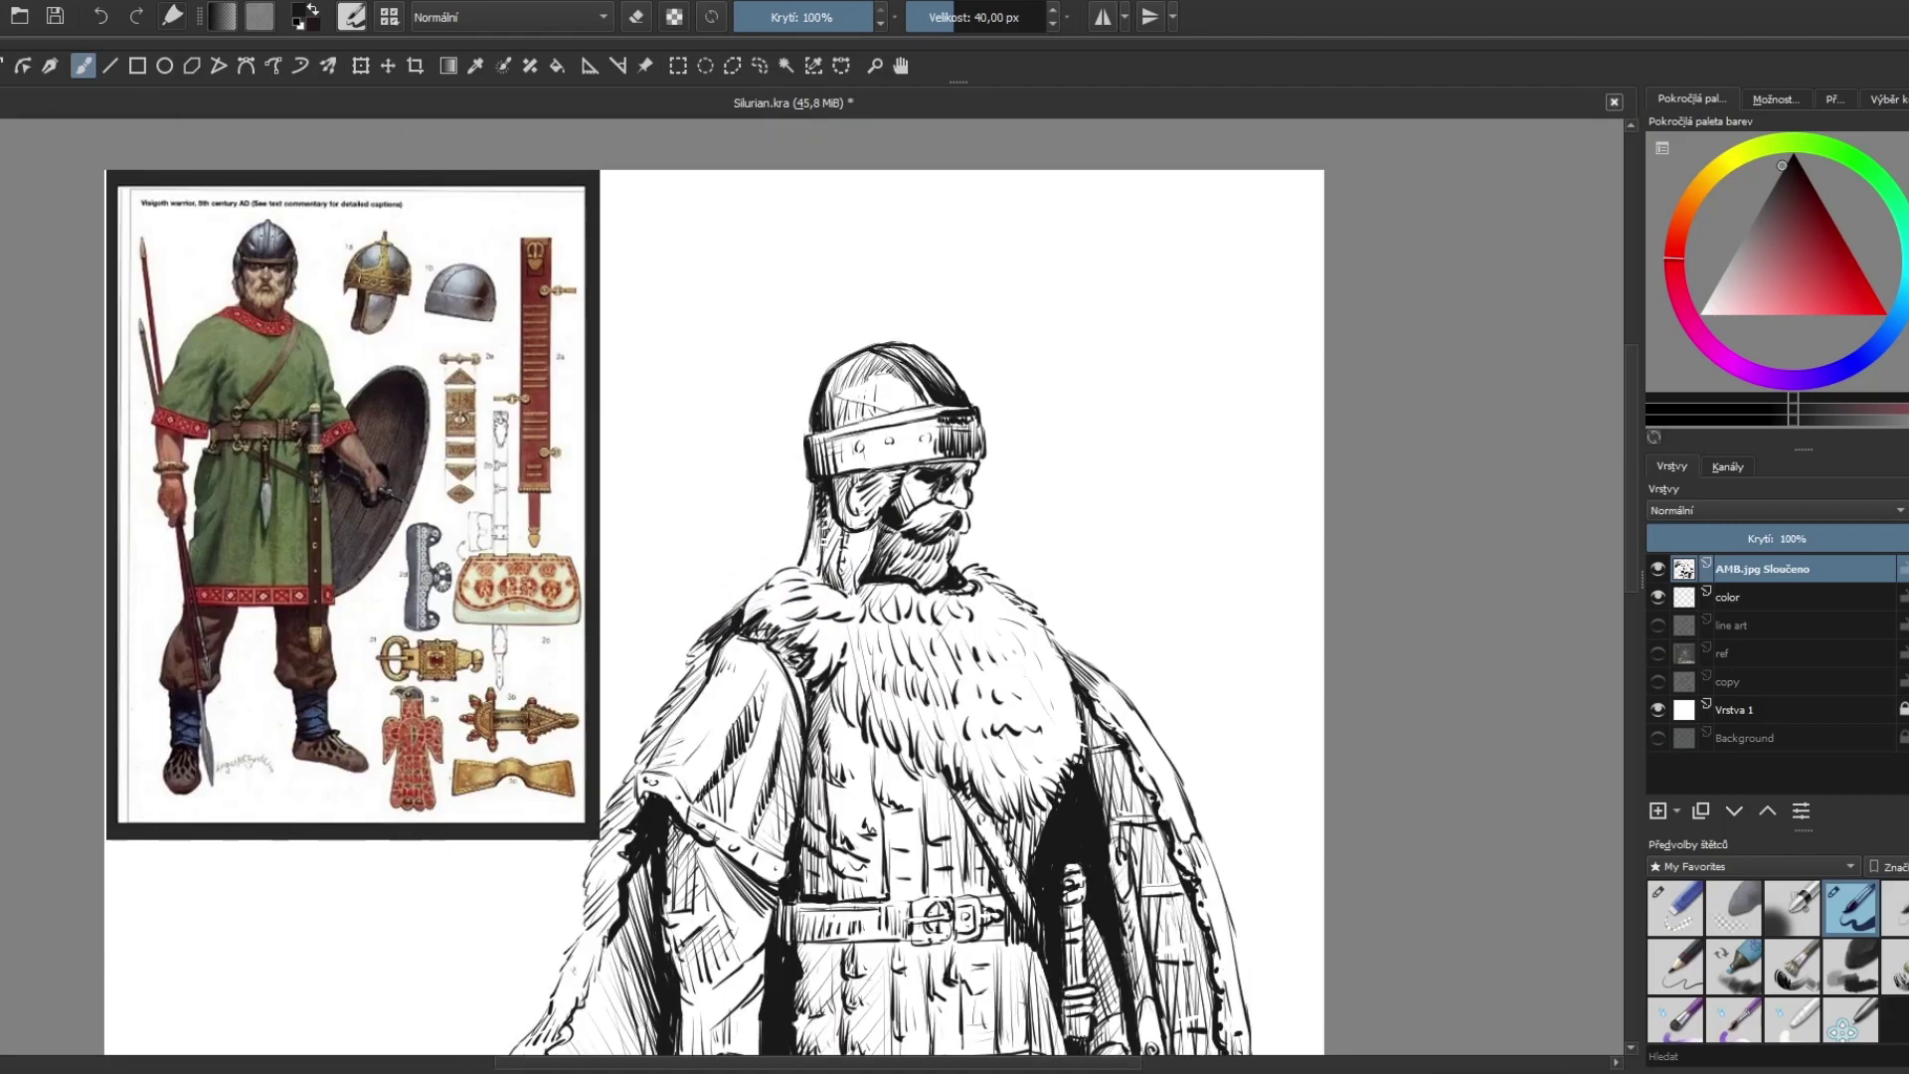
key(e)
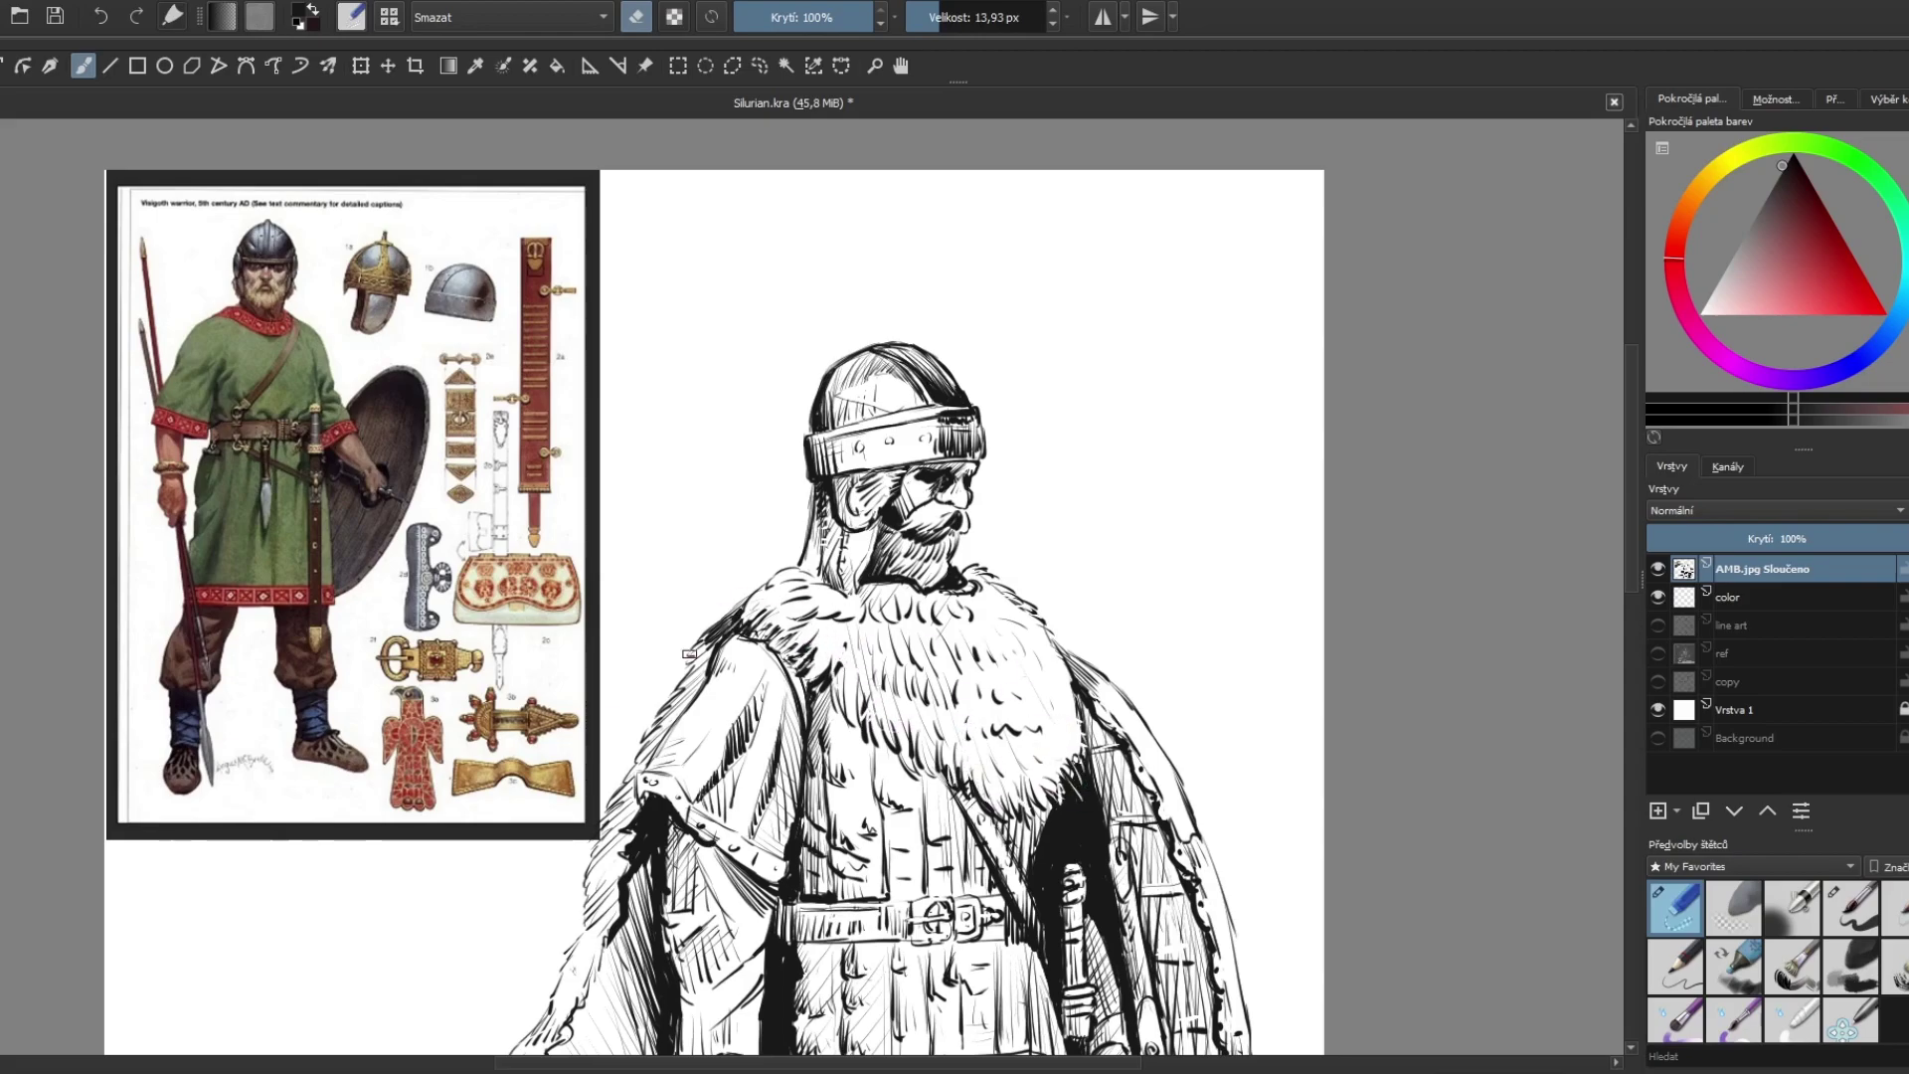
key(e)
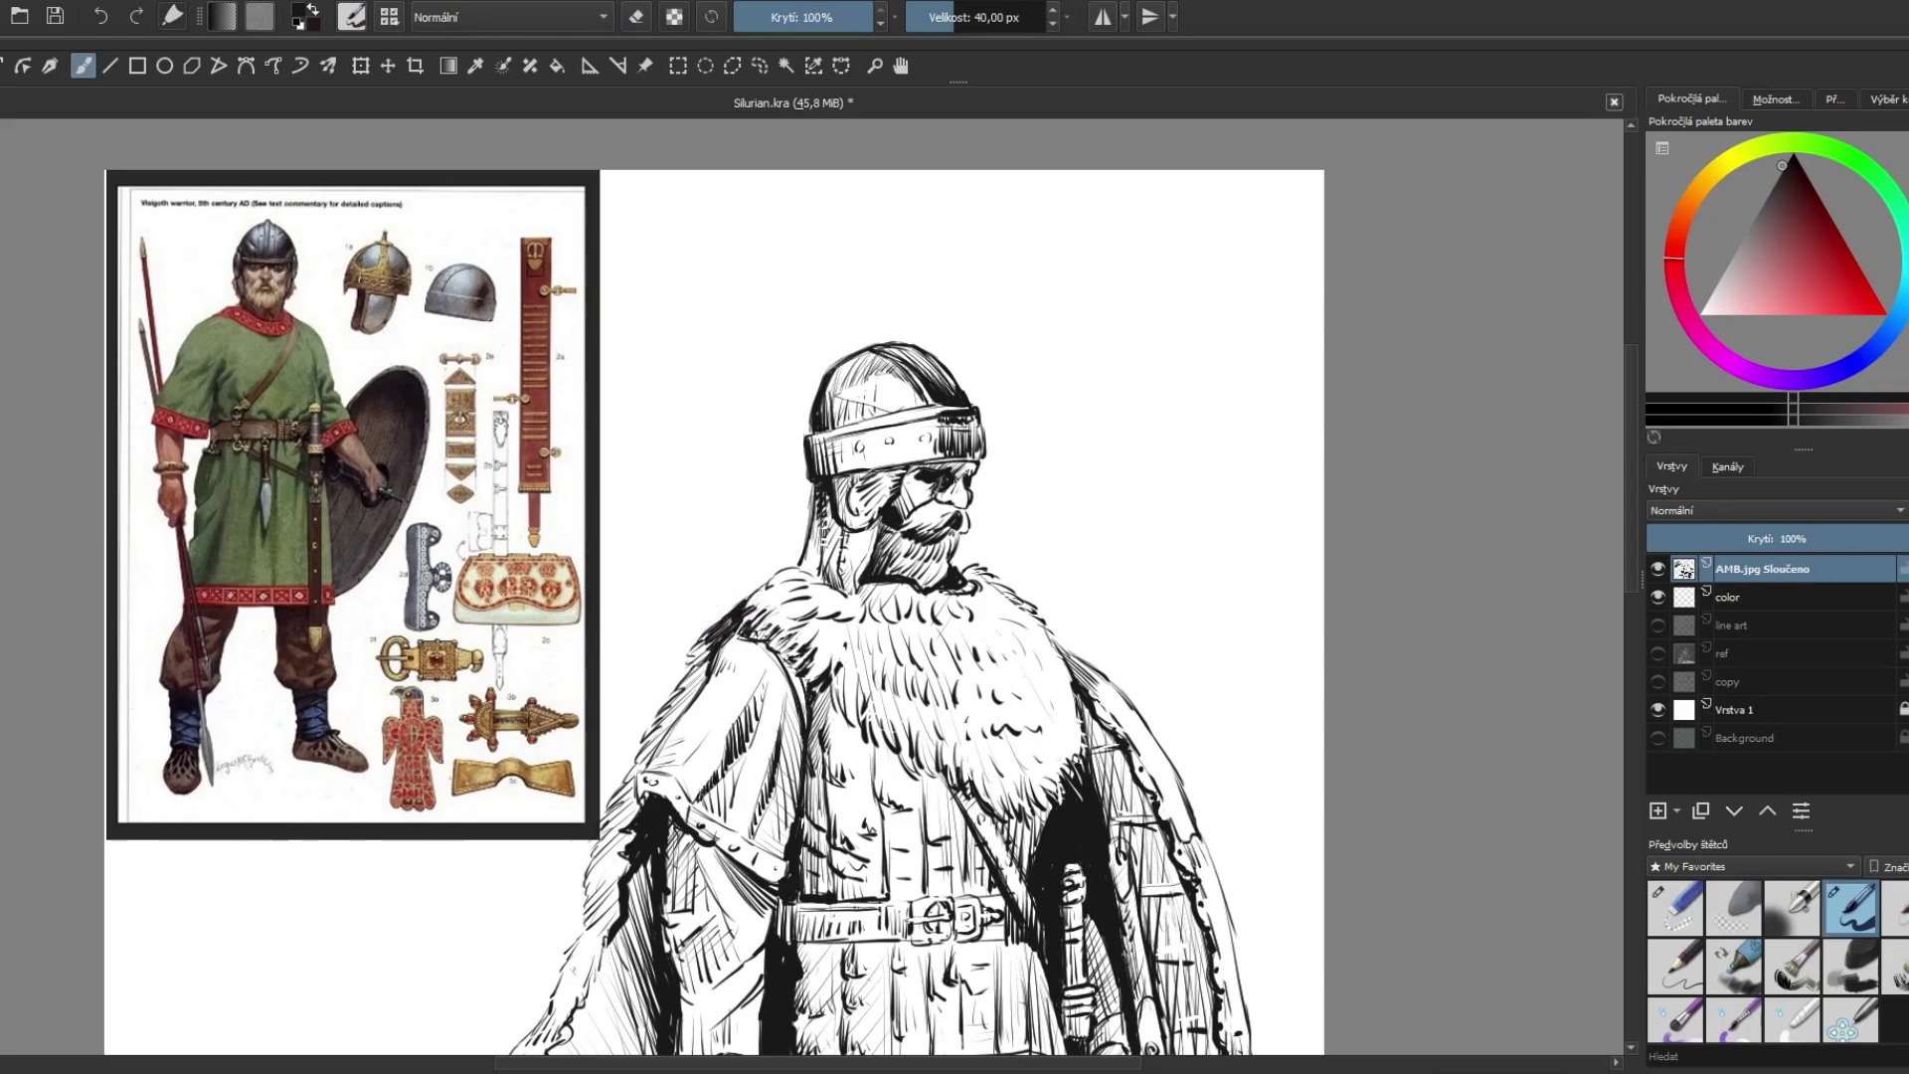
key(minus)
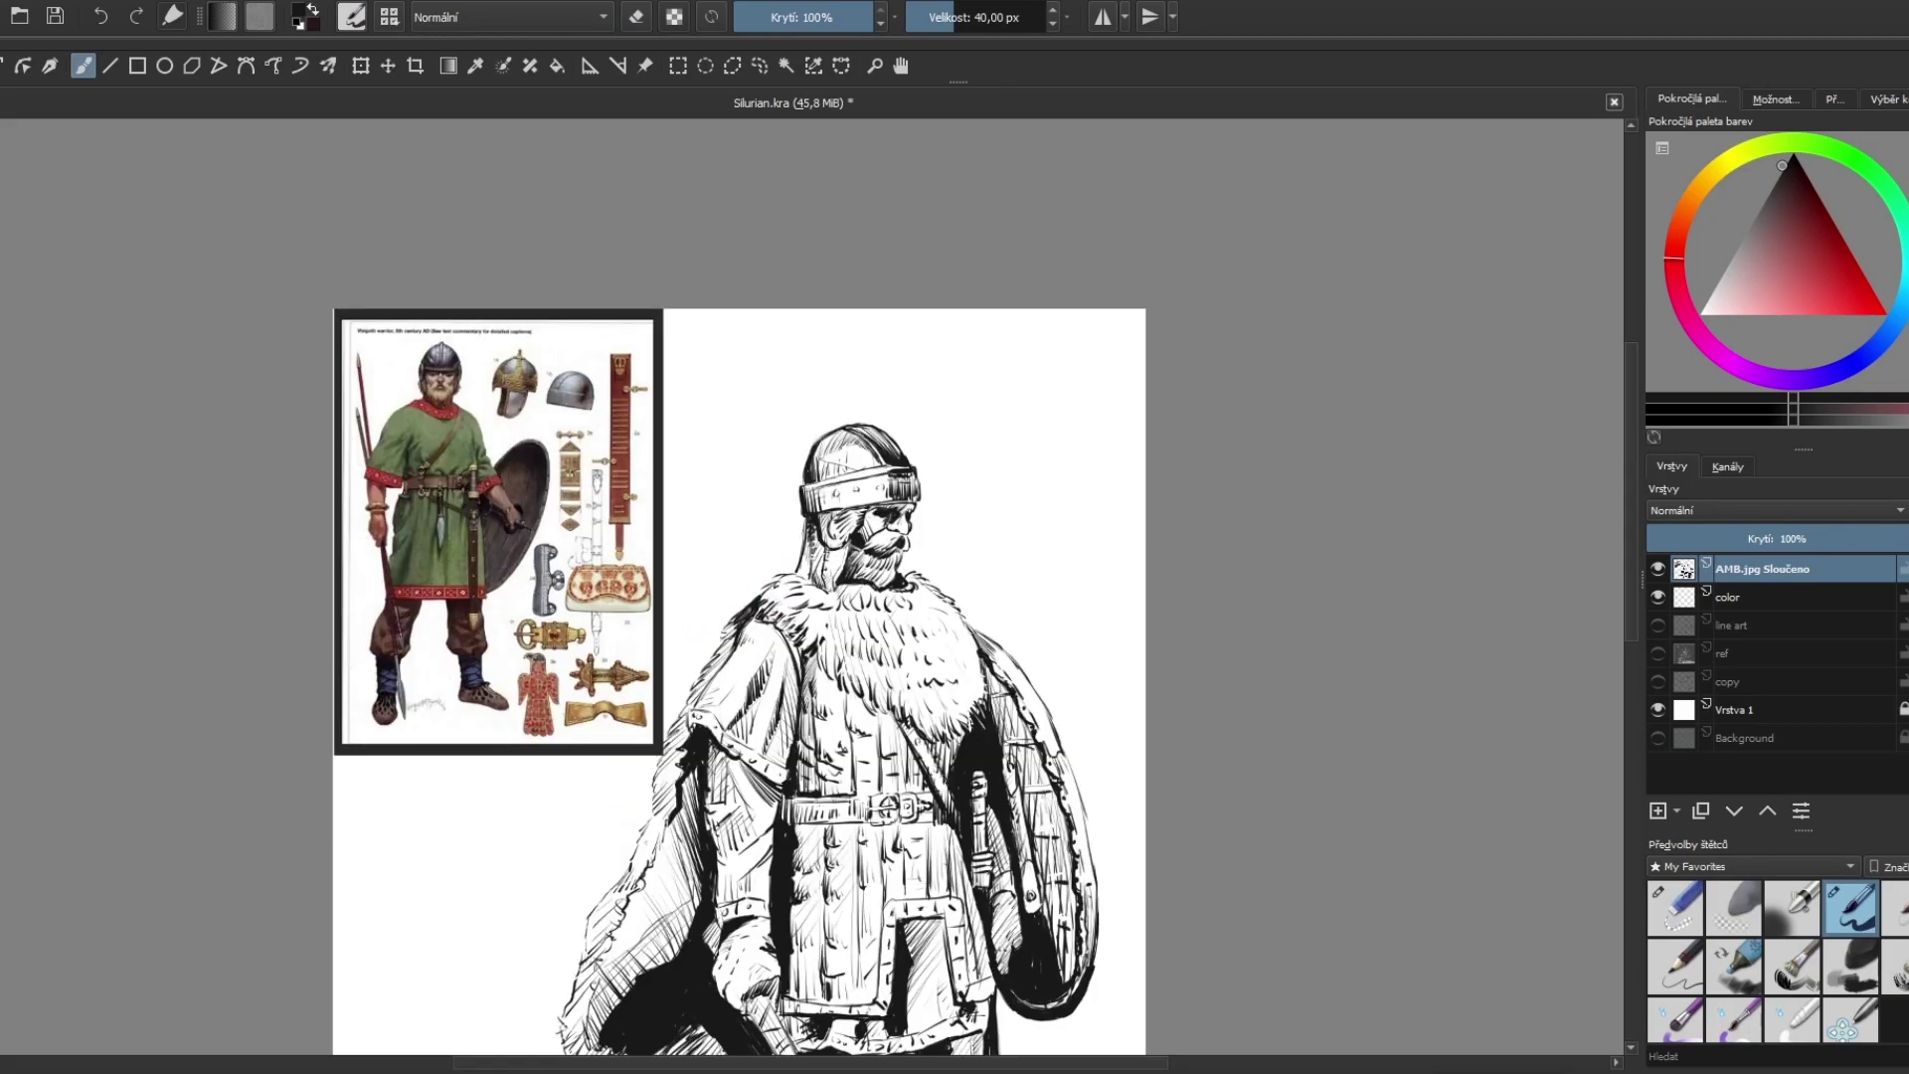
Step: Fill the gap between strap and shield with black ink and scratch a thin white line into it
scroll(1081, 660, down, 2)
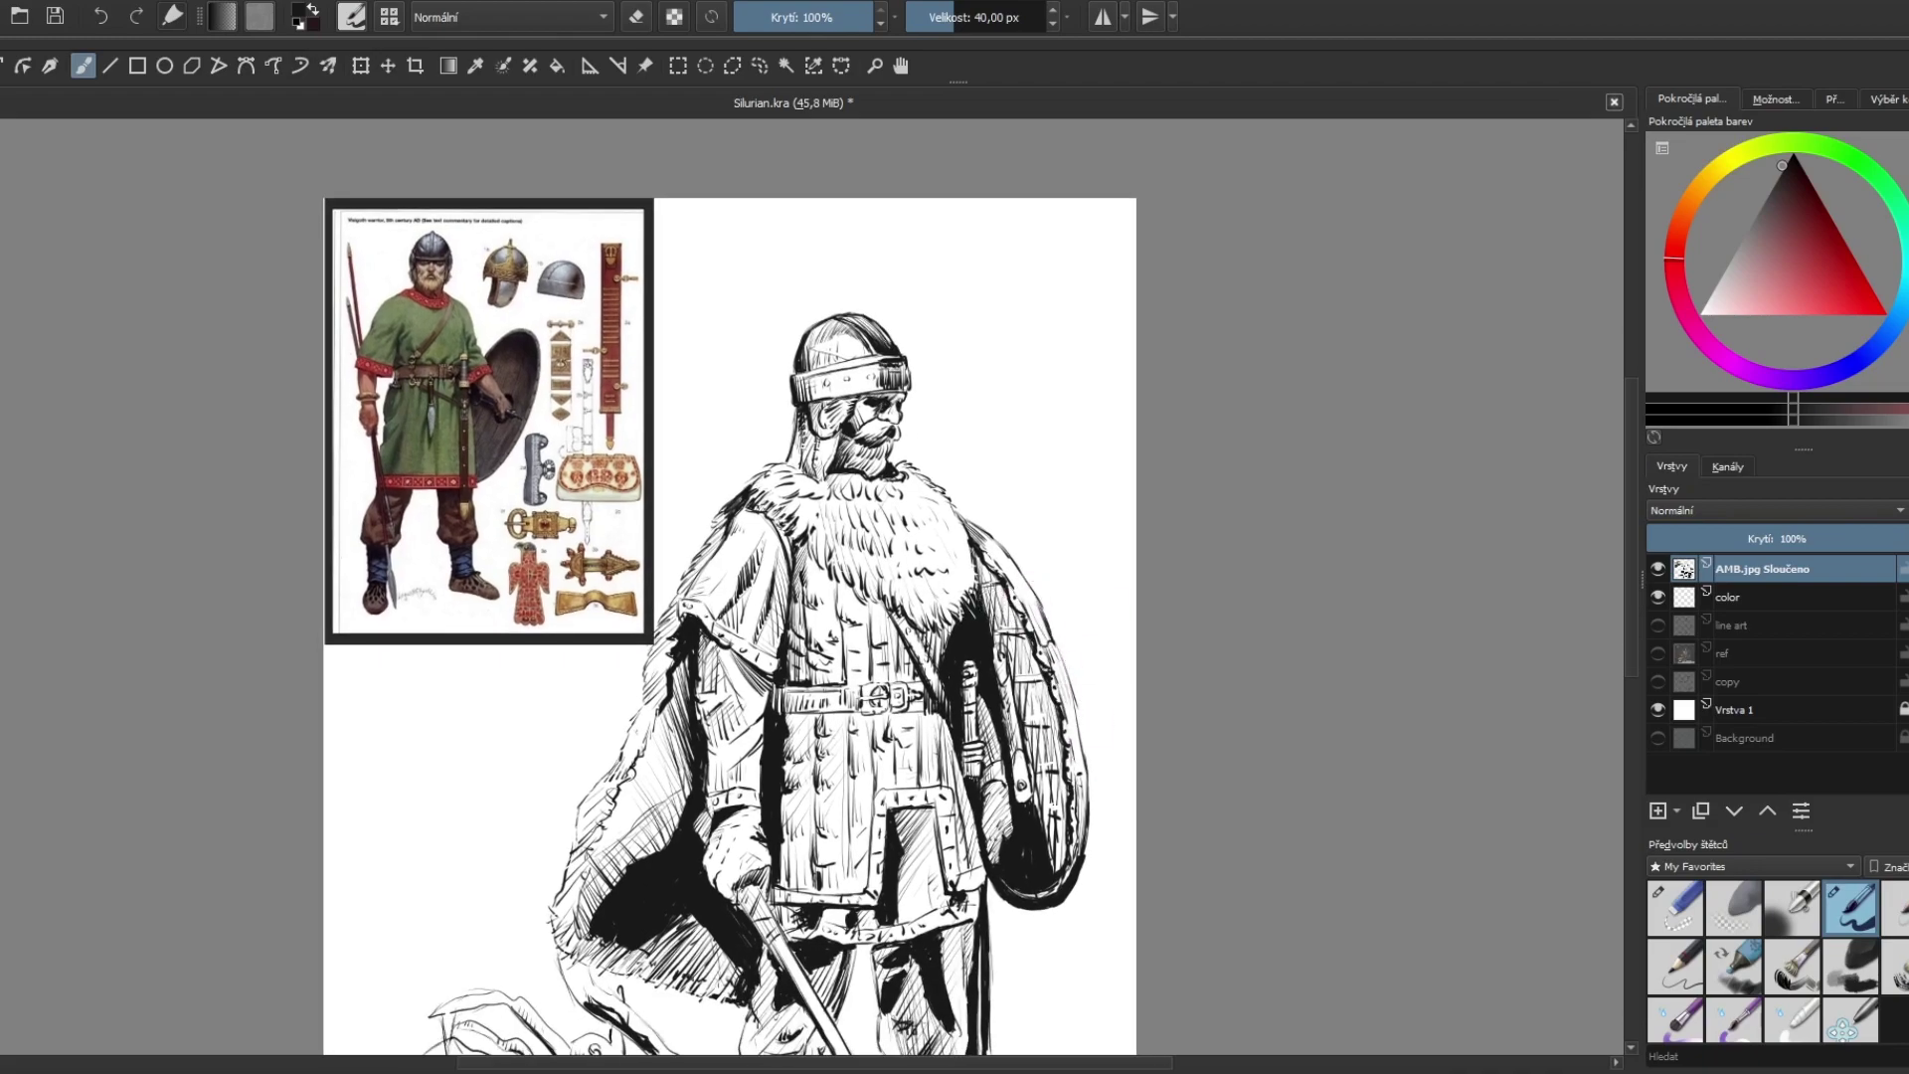
mouse_move(979, 589)
mouse_down()
mouse_move(994, 626)
mouse_move(976, 558)
mouse_move(1019, 671)
mouse_move(1034, 666)
mouse_move(1031, 745)
mouse_move(1042, 767)
mouse_move(1056, 740)
mouse_move(1049, 810)
mouse_move(1068, 815)
mouse_up()
mouse_move(1053, 750)
mouse_down()
mouse_move(1064, 767)
mouse_move(1022, 805)
mouse_move(1064, 867)
mouse_up()
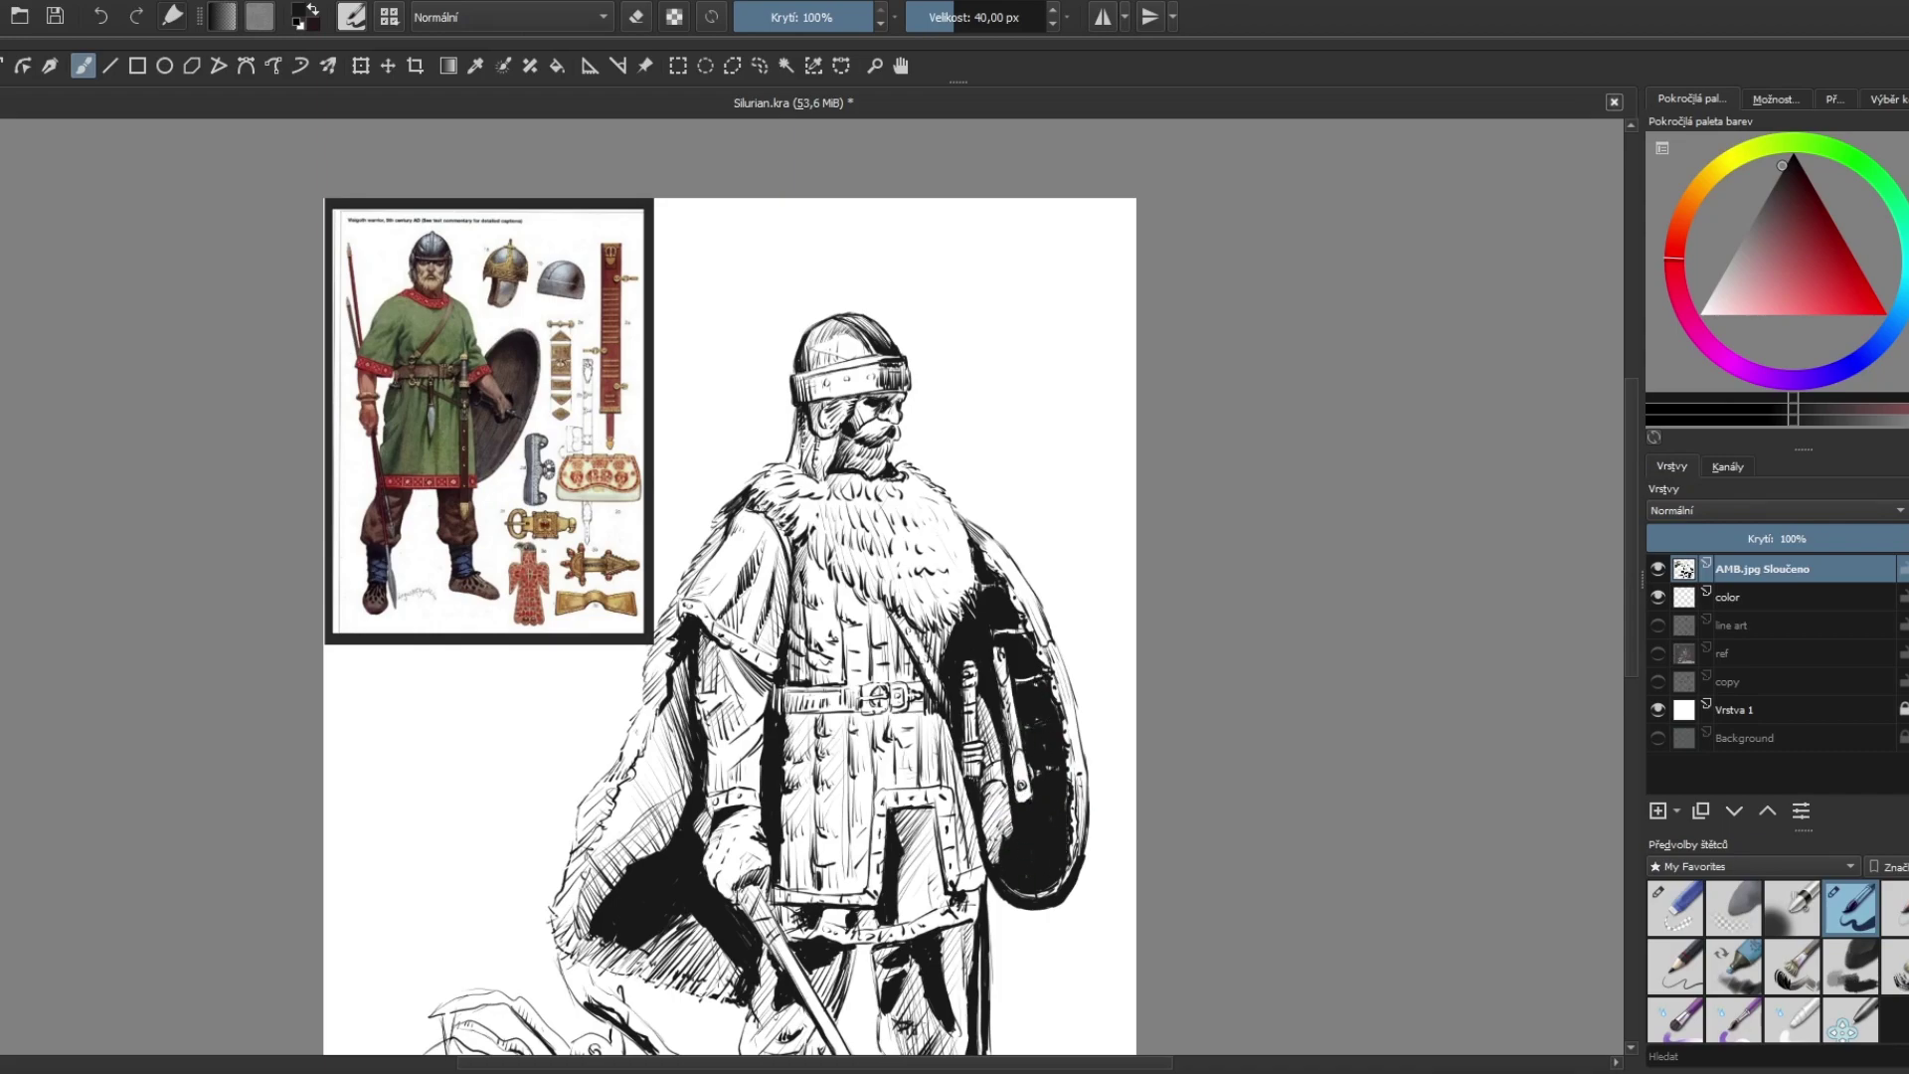
key(slash)
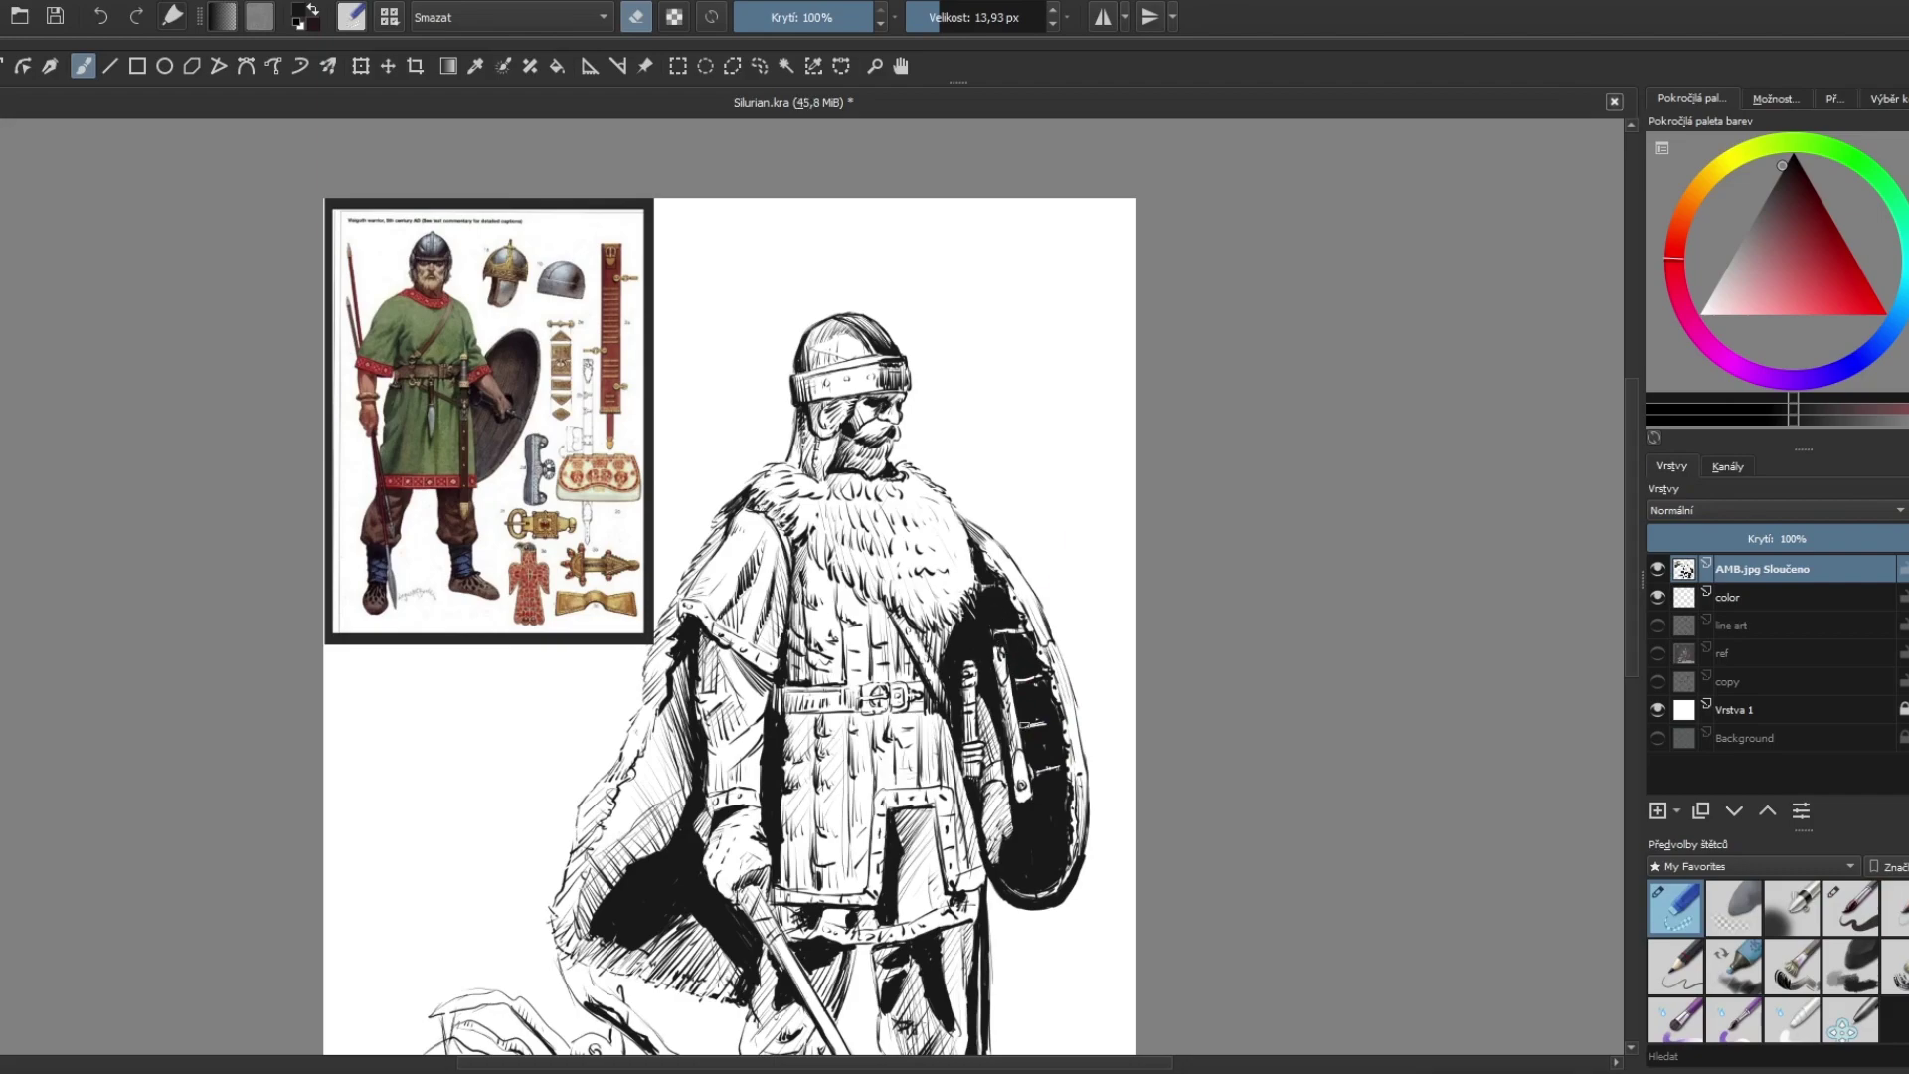
drag(1006, 636, 1052, 845)
key(minus)
key(slash)
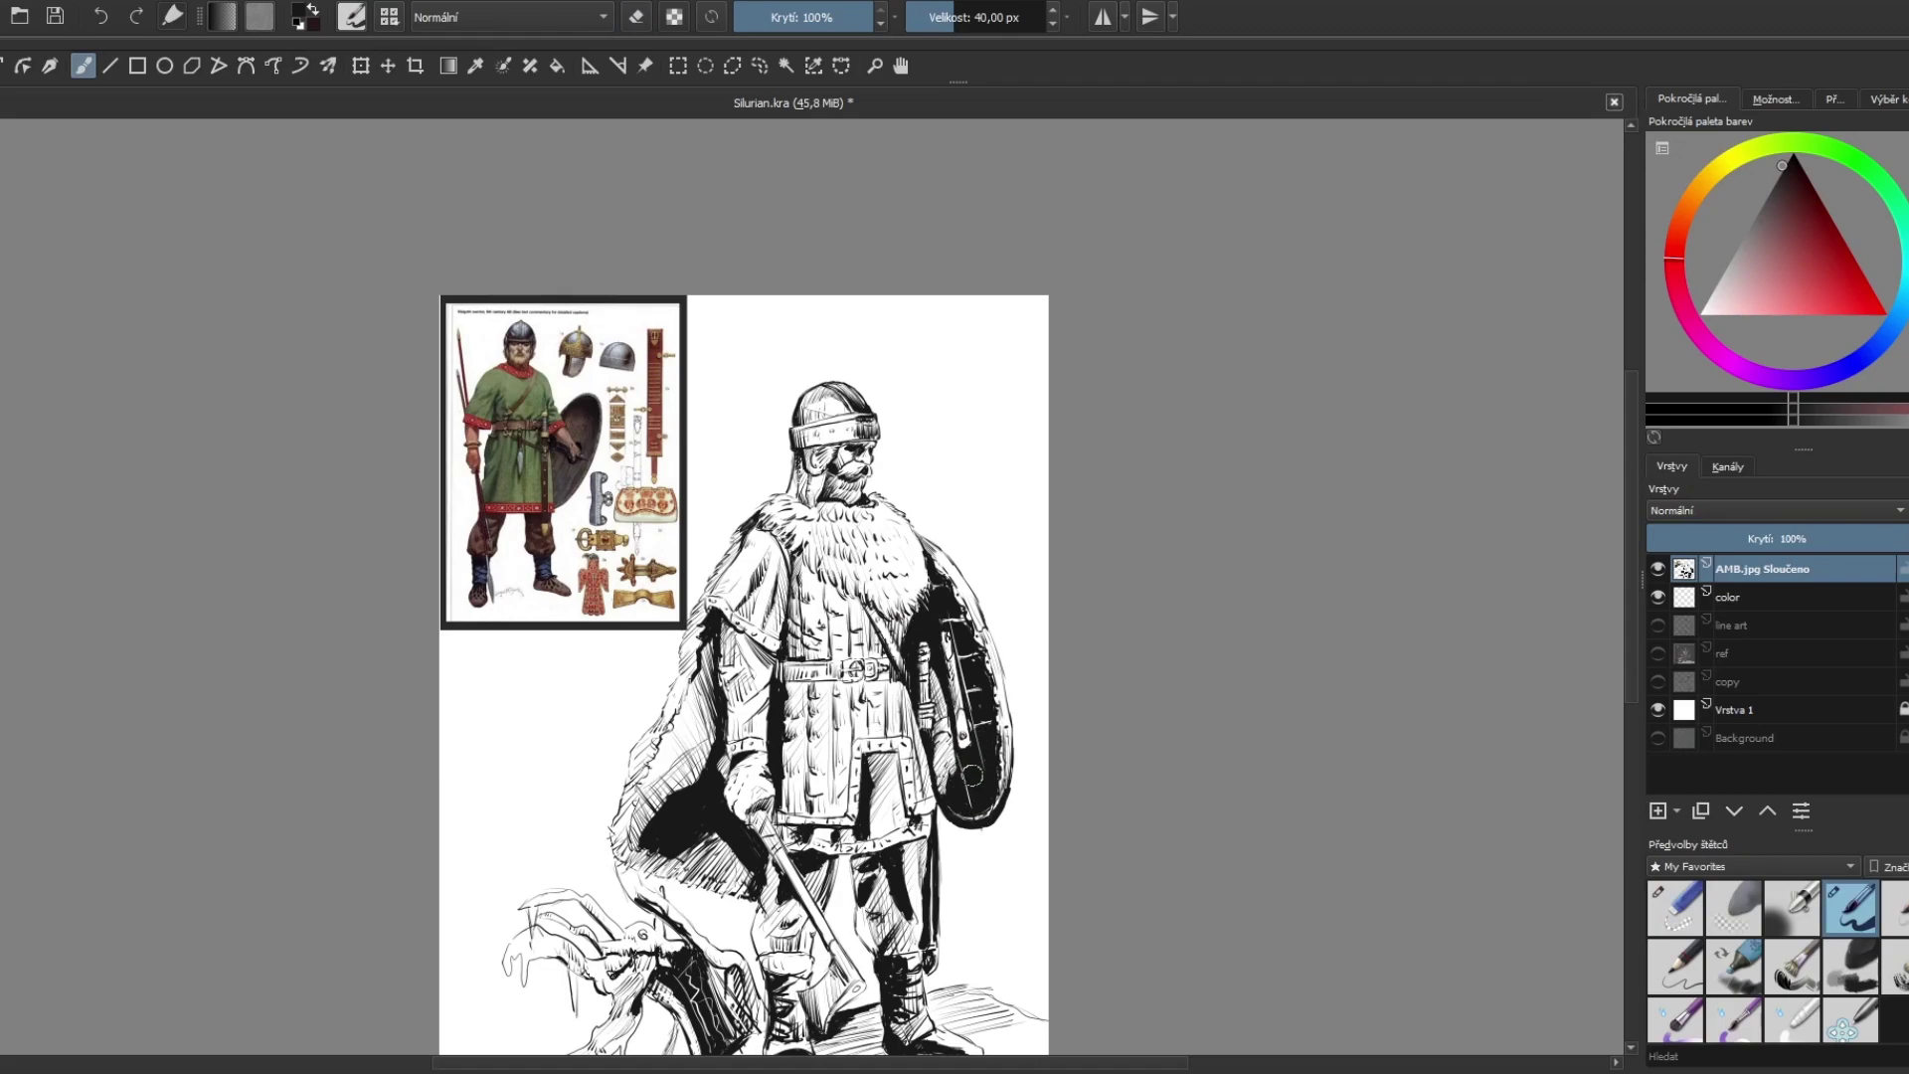
Step: Redraw the shield's lower right edge and darken the spike beneath it
drag(982, 815, 969, 887)
mouse_move(978, 816)
mouse_down()
mouse_move(957, 895)
mouse_move(989, 931)
mouse_up()
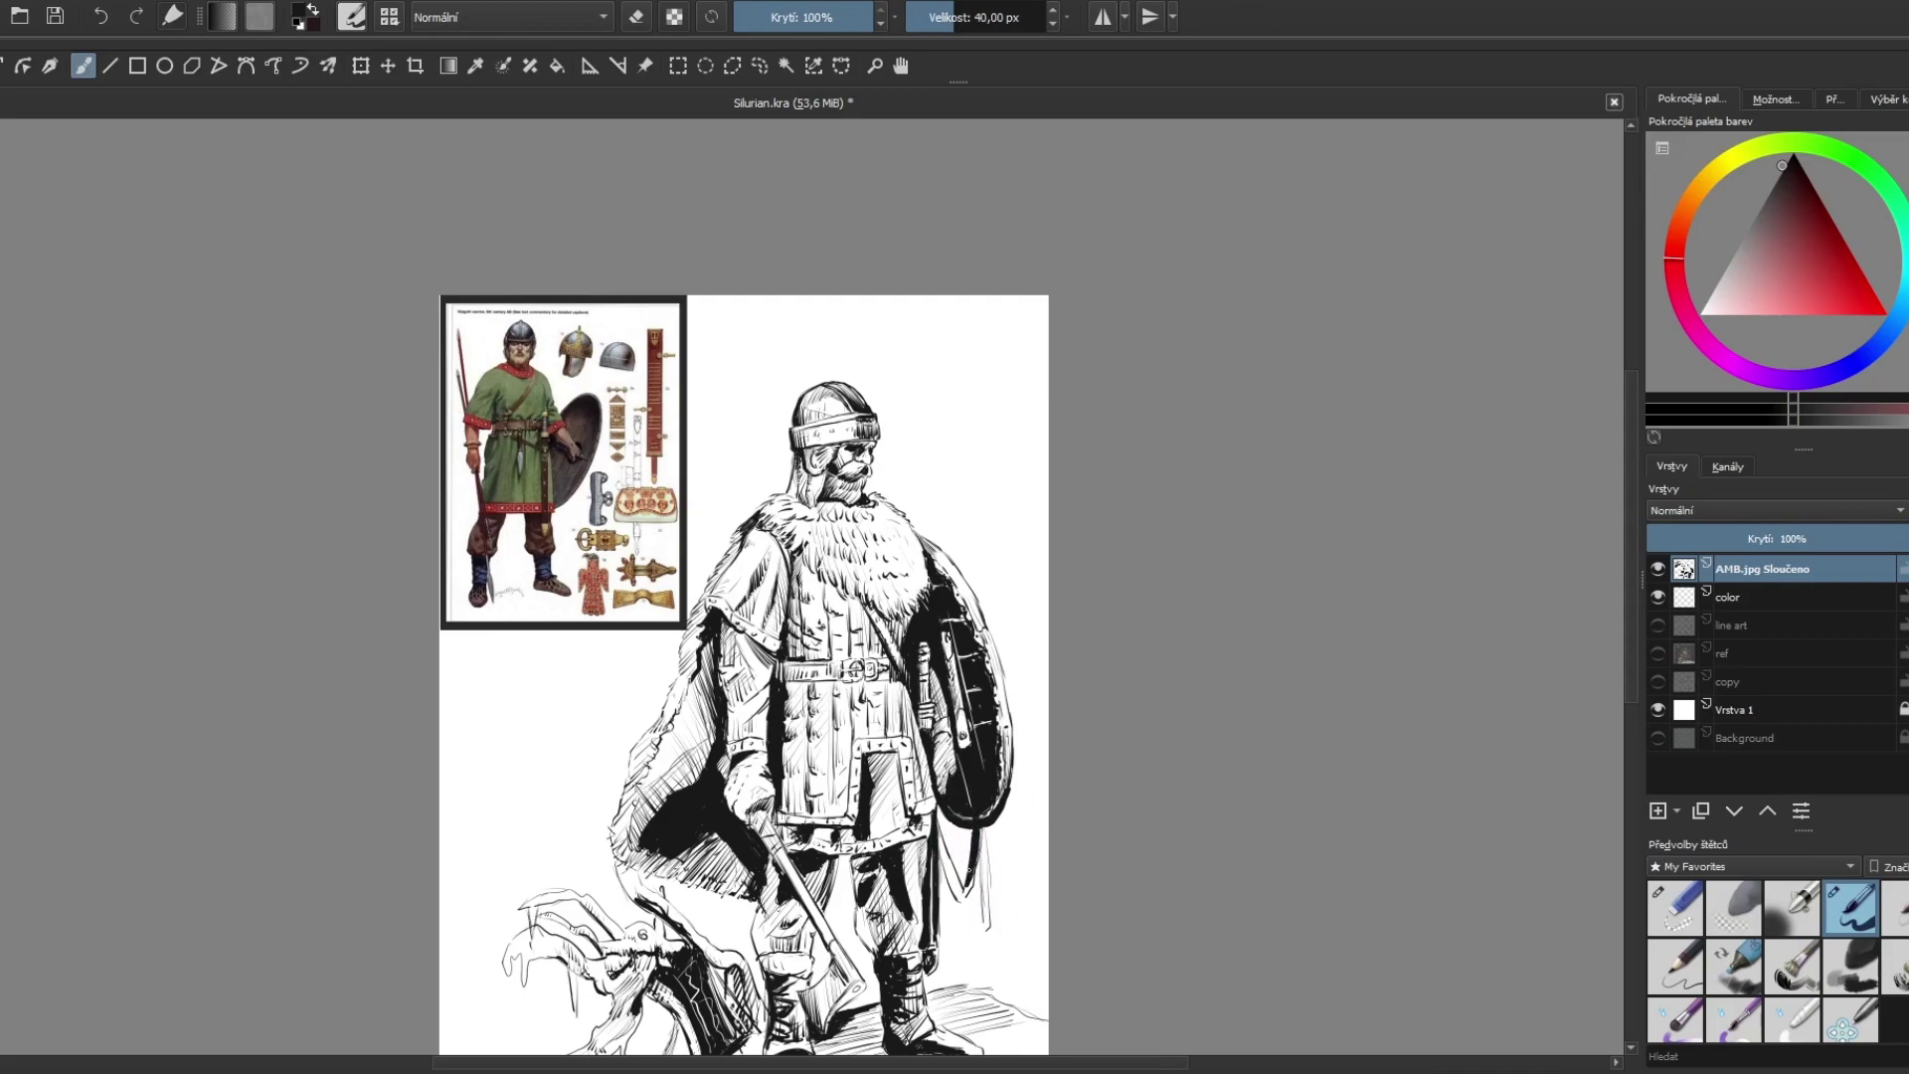
mouse_move(989, 825)
mouse_down()
mouse_move(962, 897)
mouse_move(987, 930)
mouse_move(976, 905)
mouse_up()
key(minus)
key(plus)
drag(984, 976, 1002, 859)
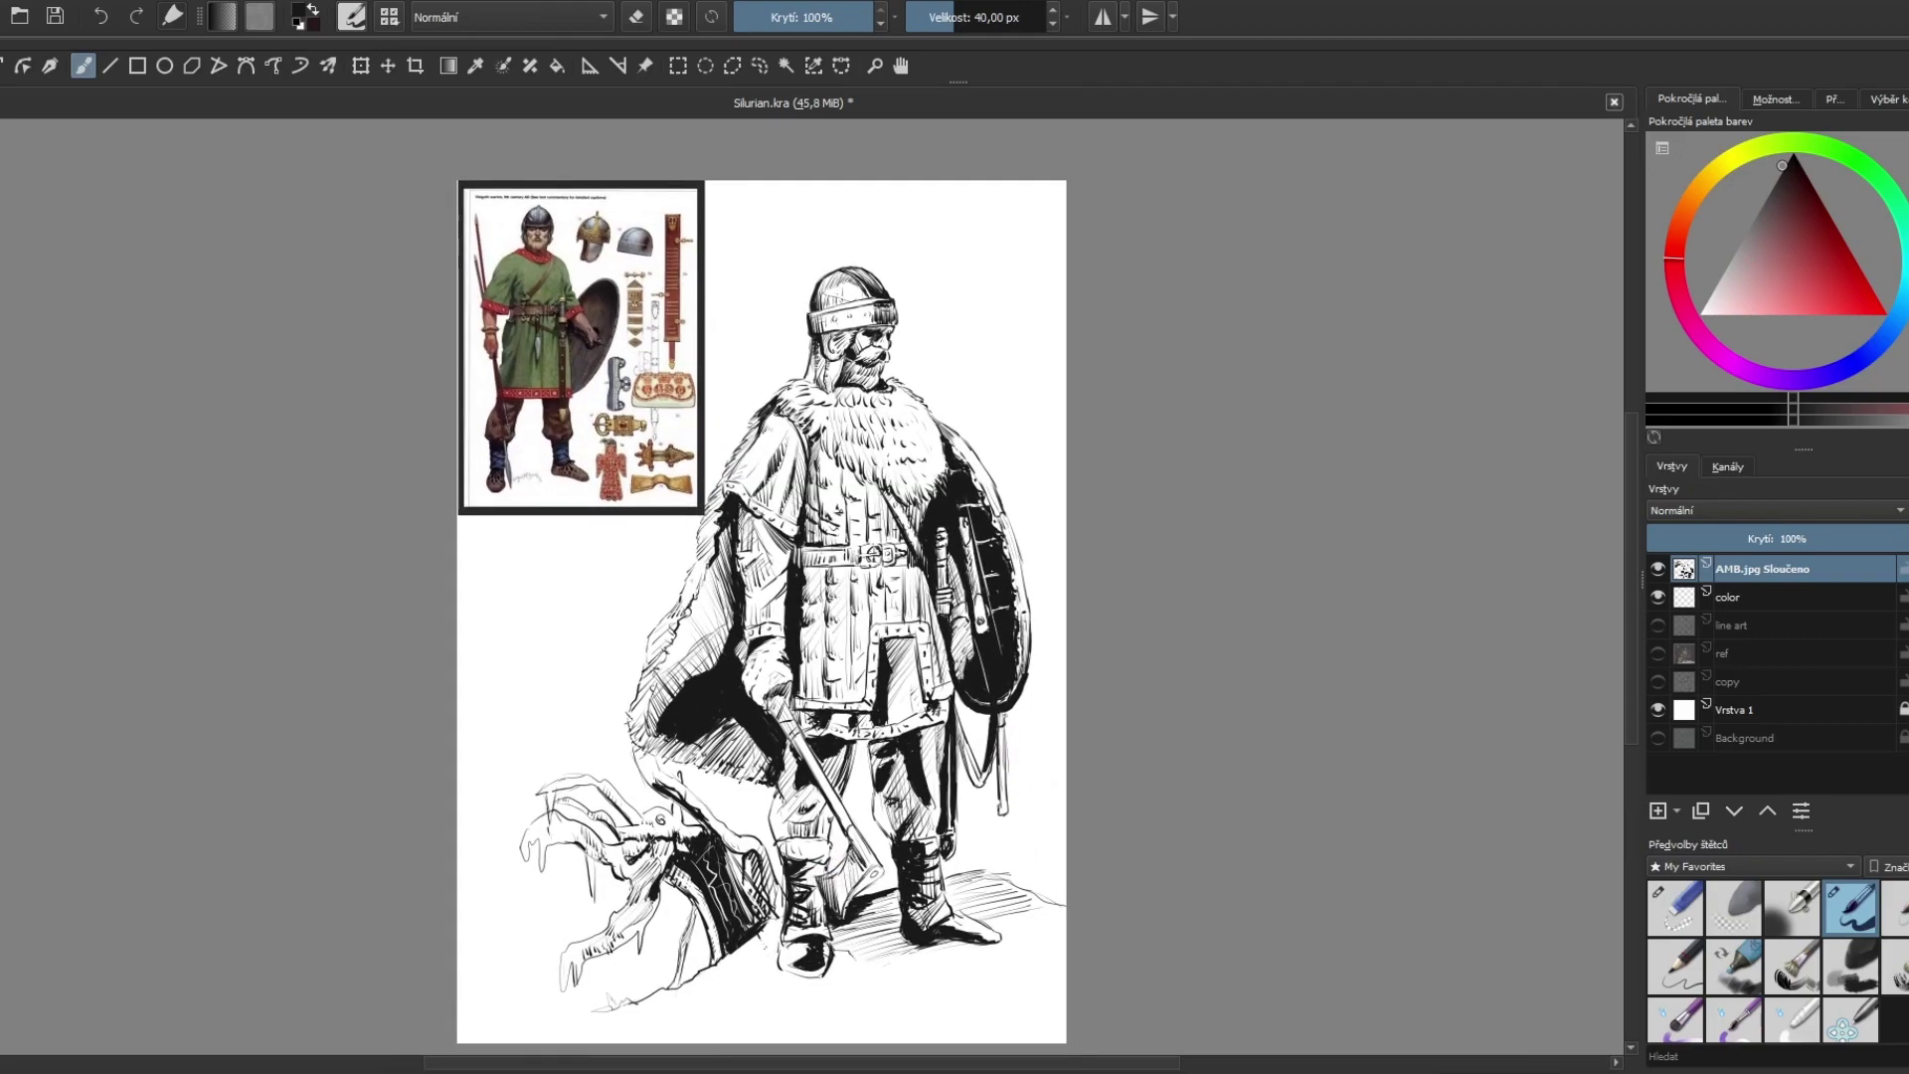
click(1675, 905)
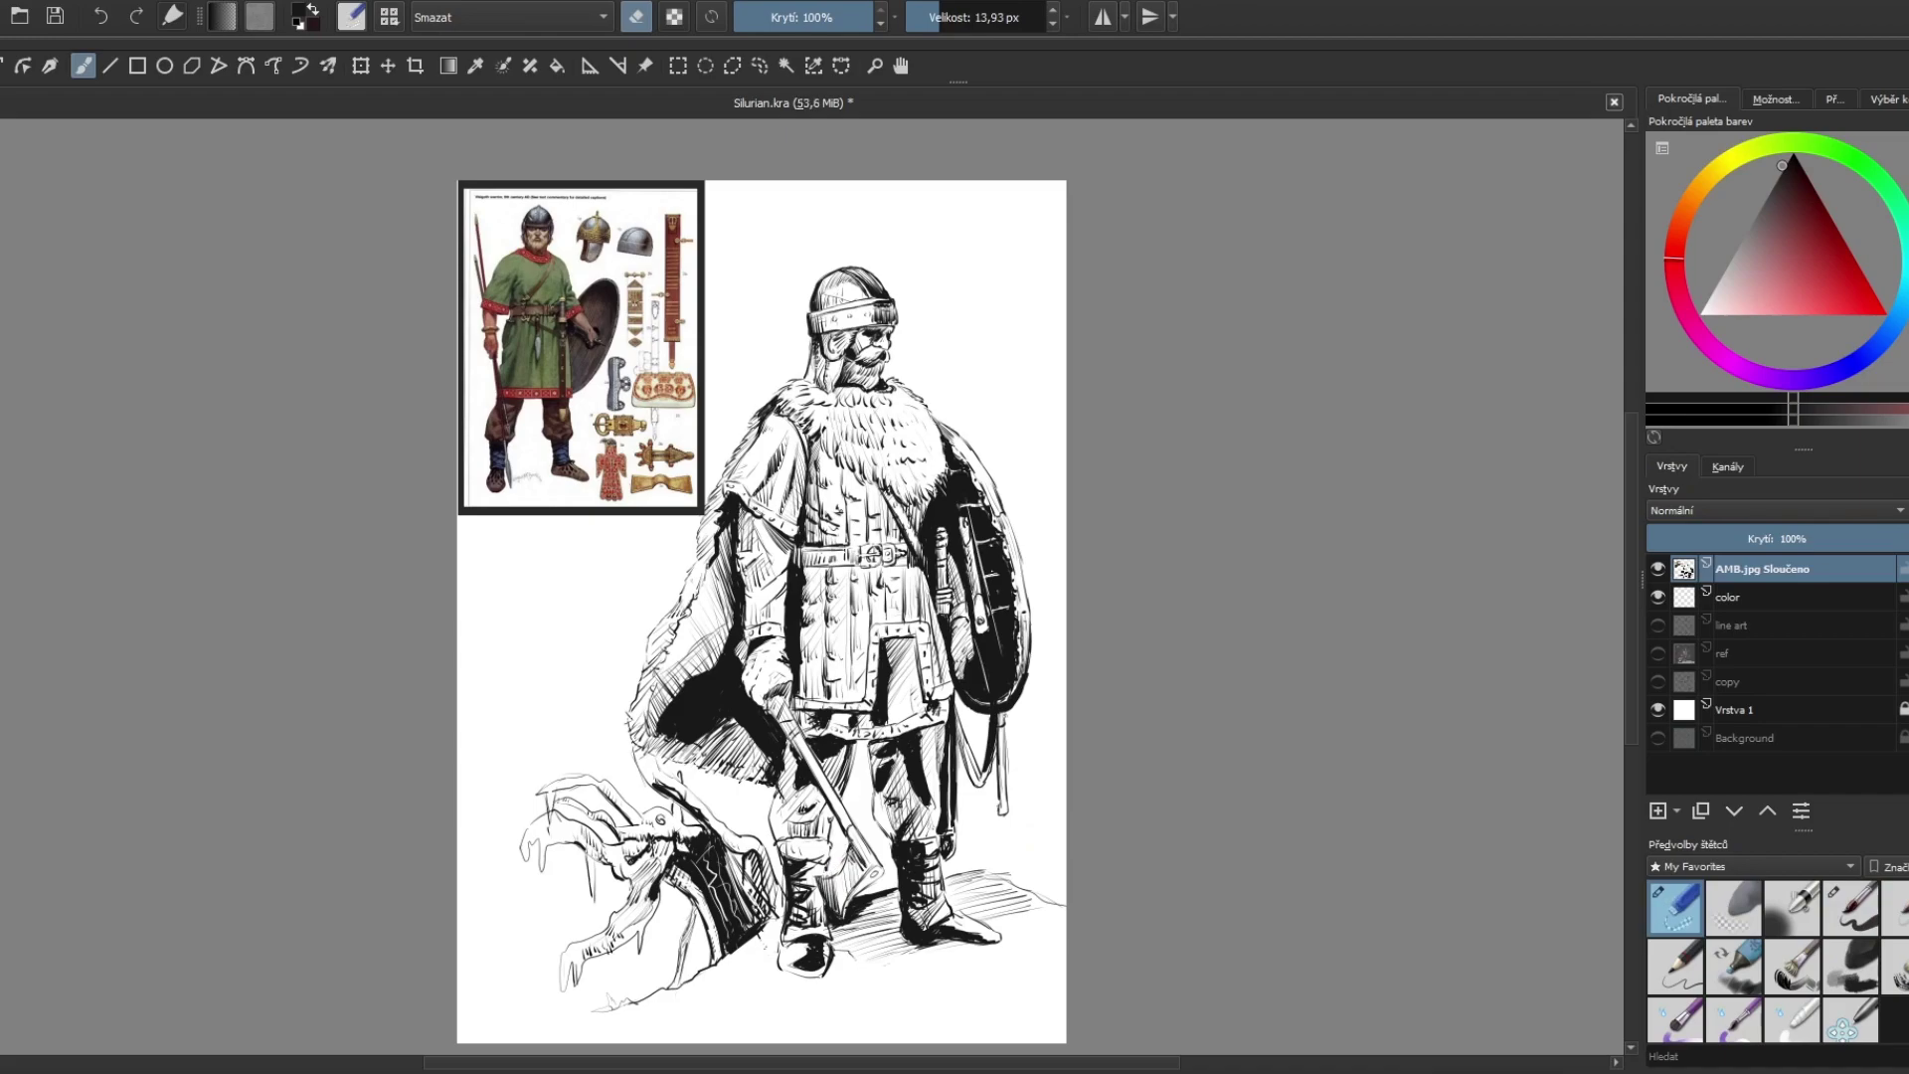
key(slash)
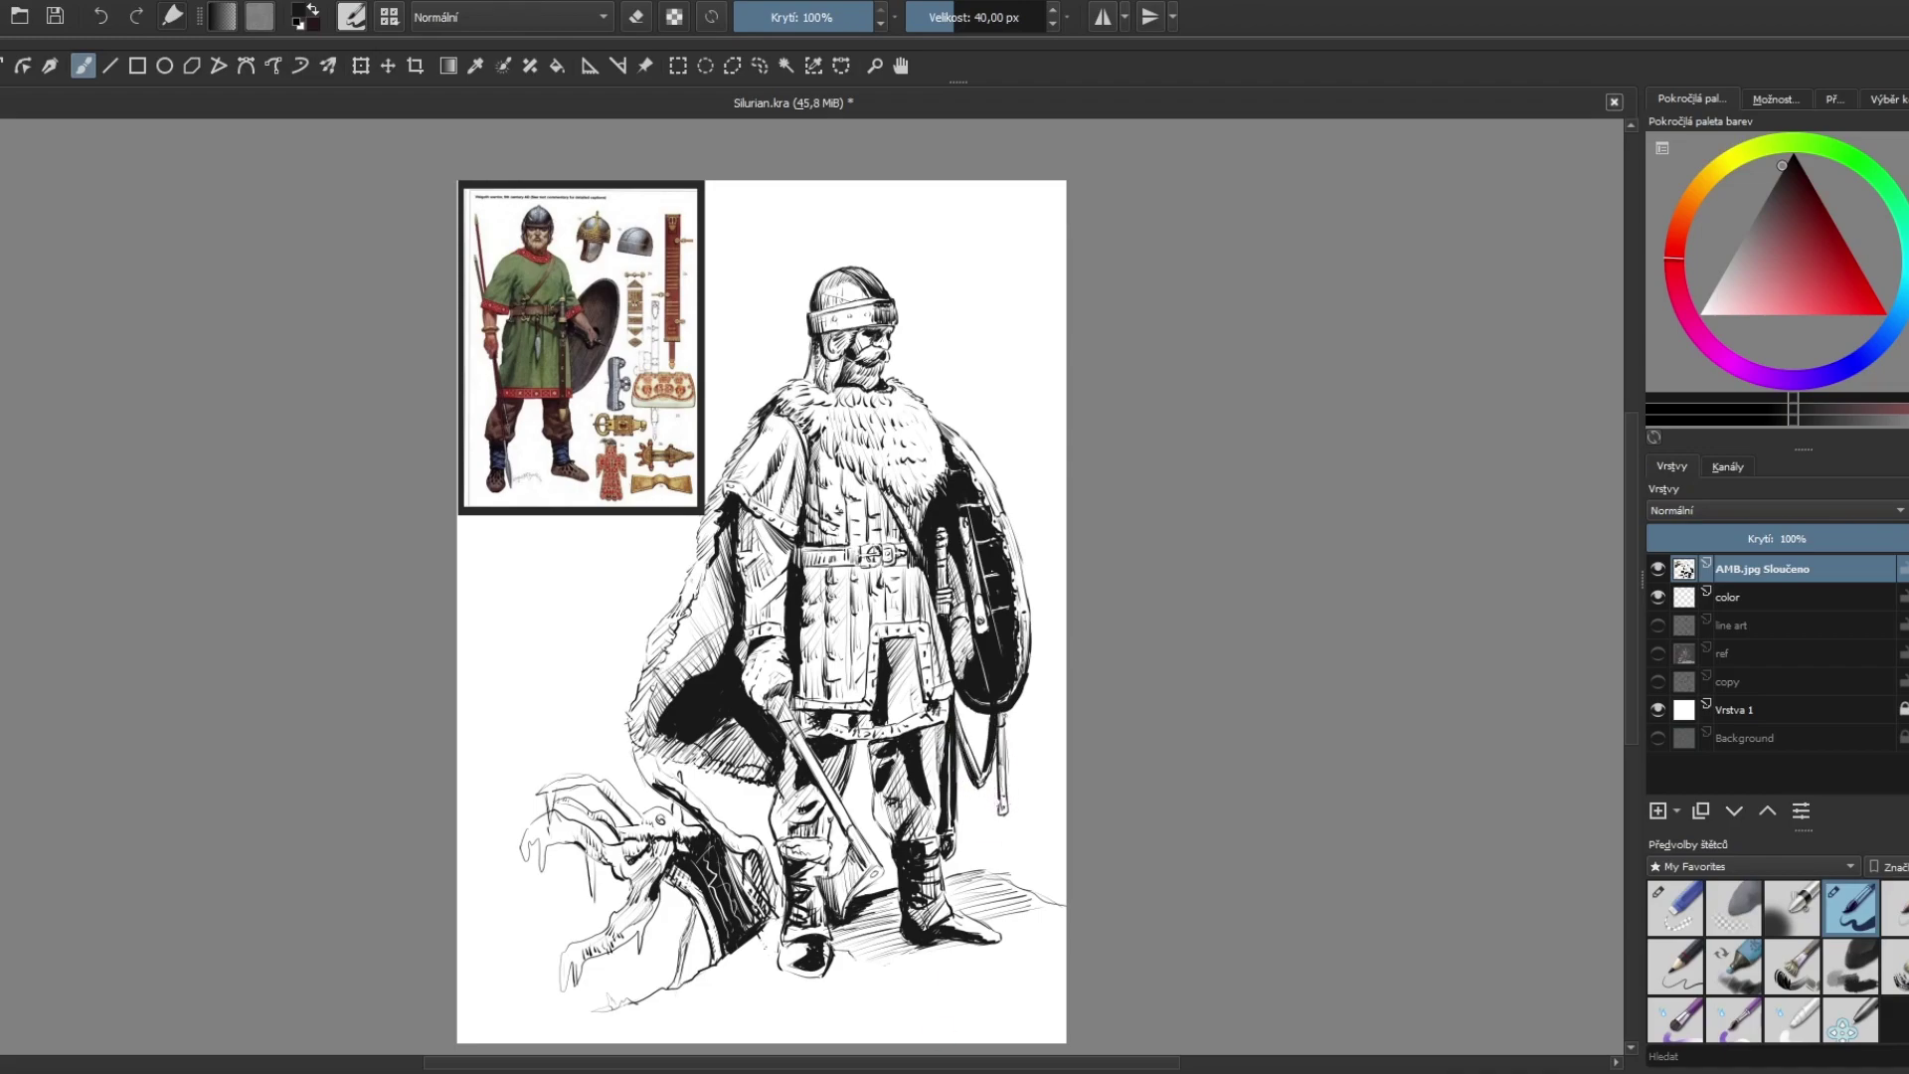
key(minus)
scroll(882, 872, up, 1)
Step: Review the whole drawing at several zoom levels, ending zoomed in on the figure
key(plus)
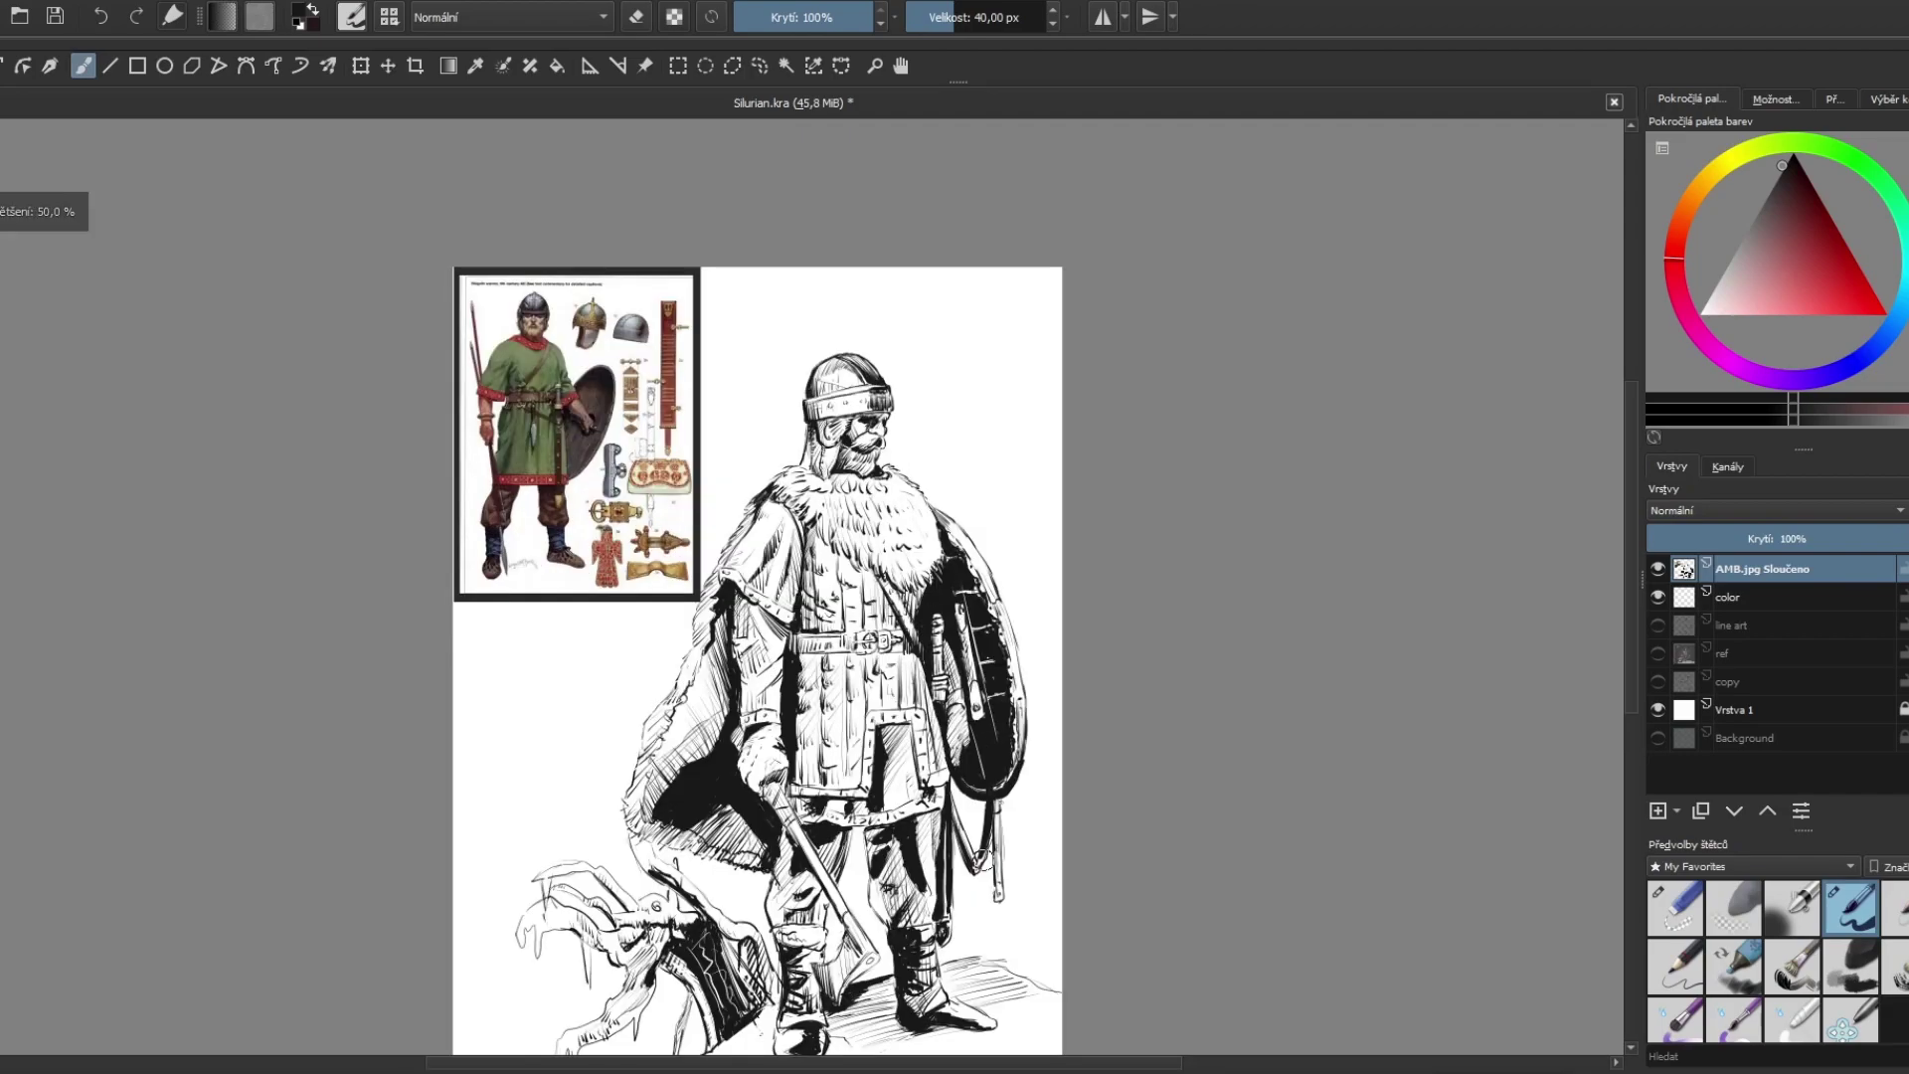
key(slash)
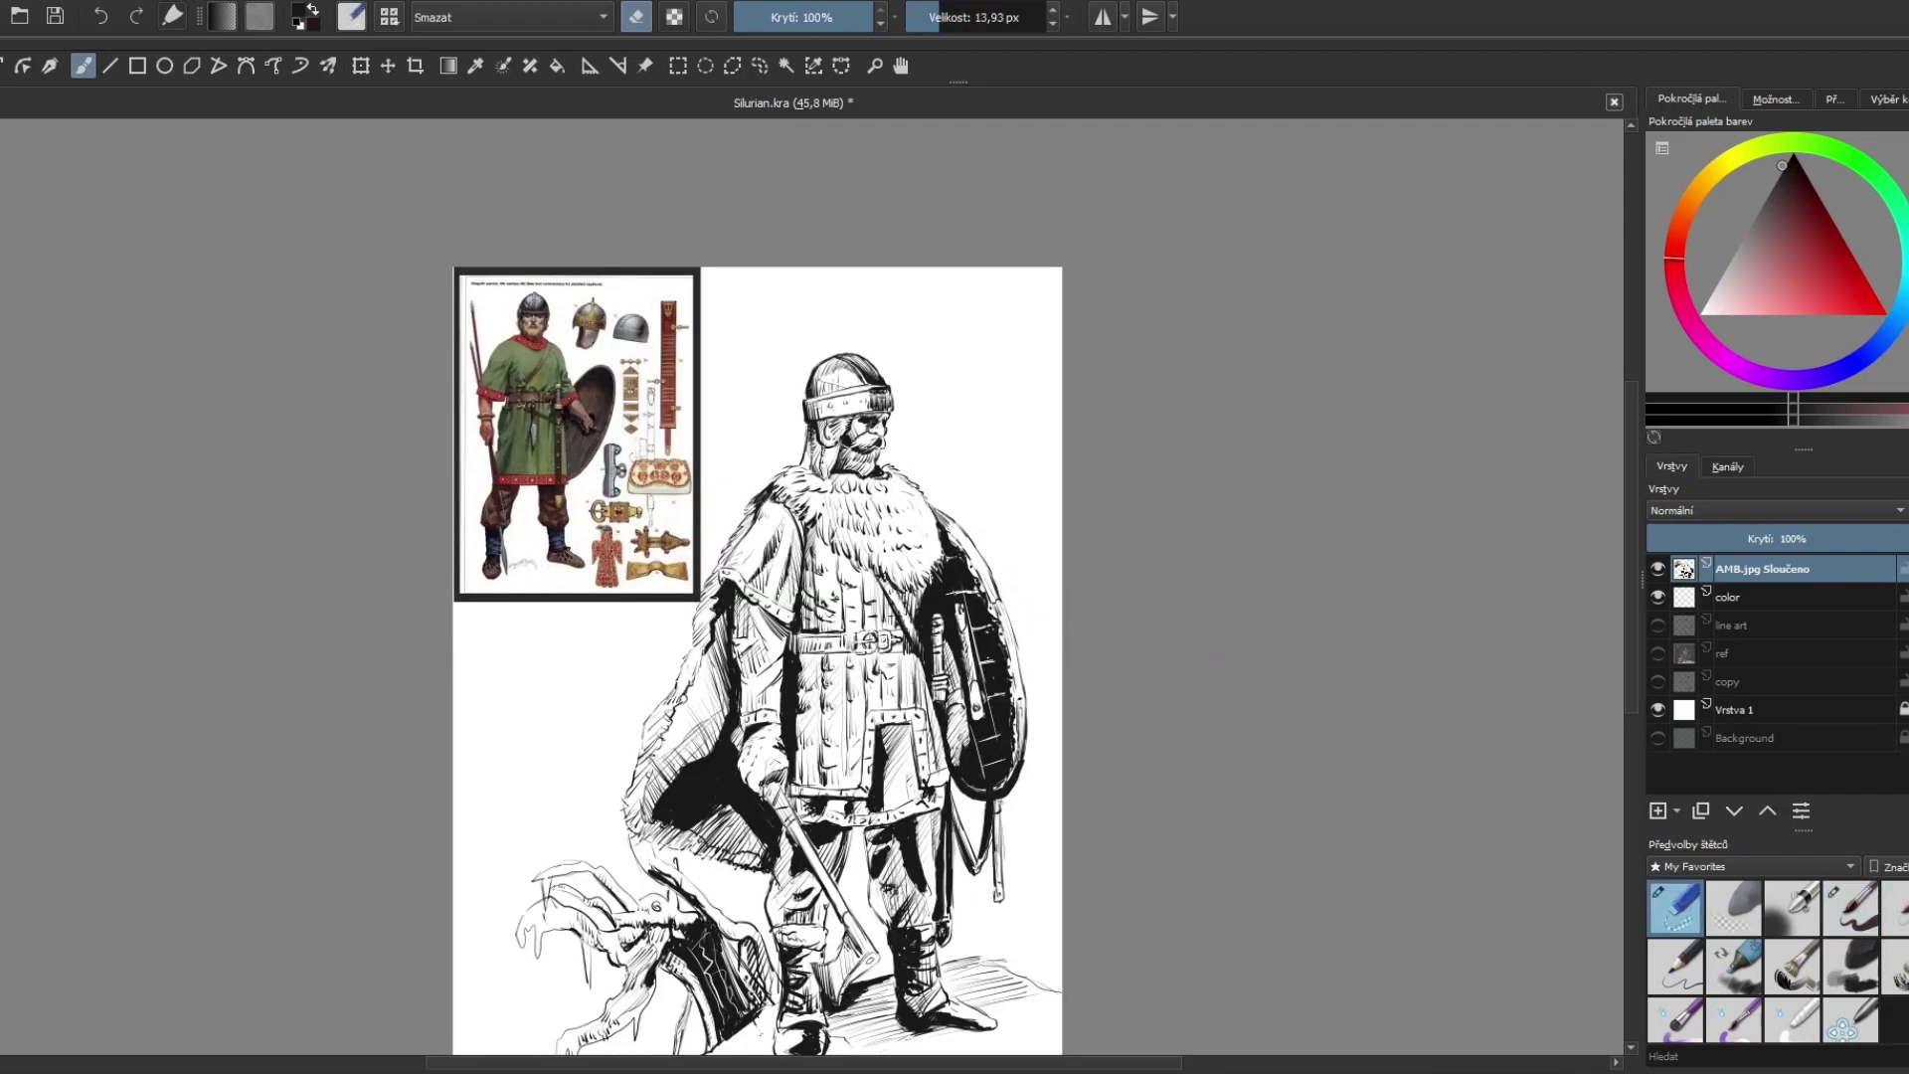
key(slash)
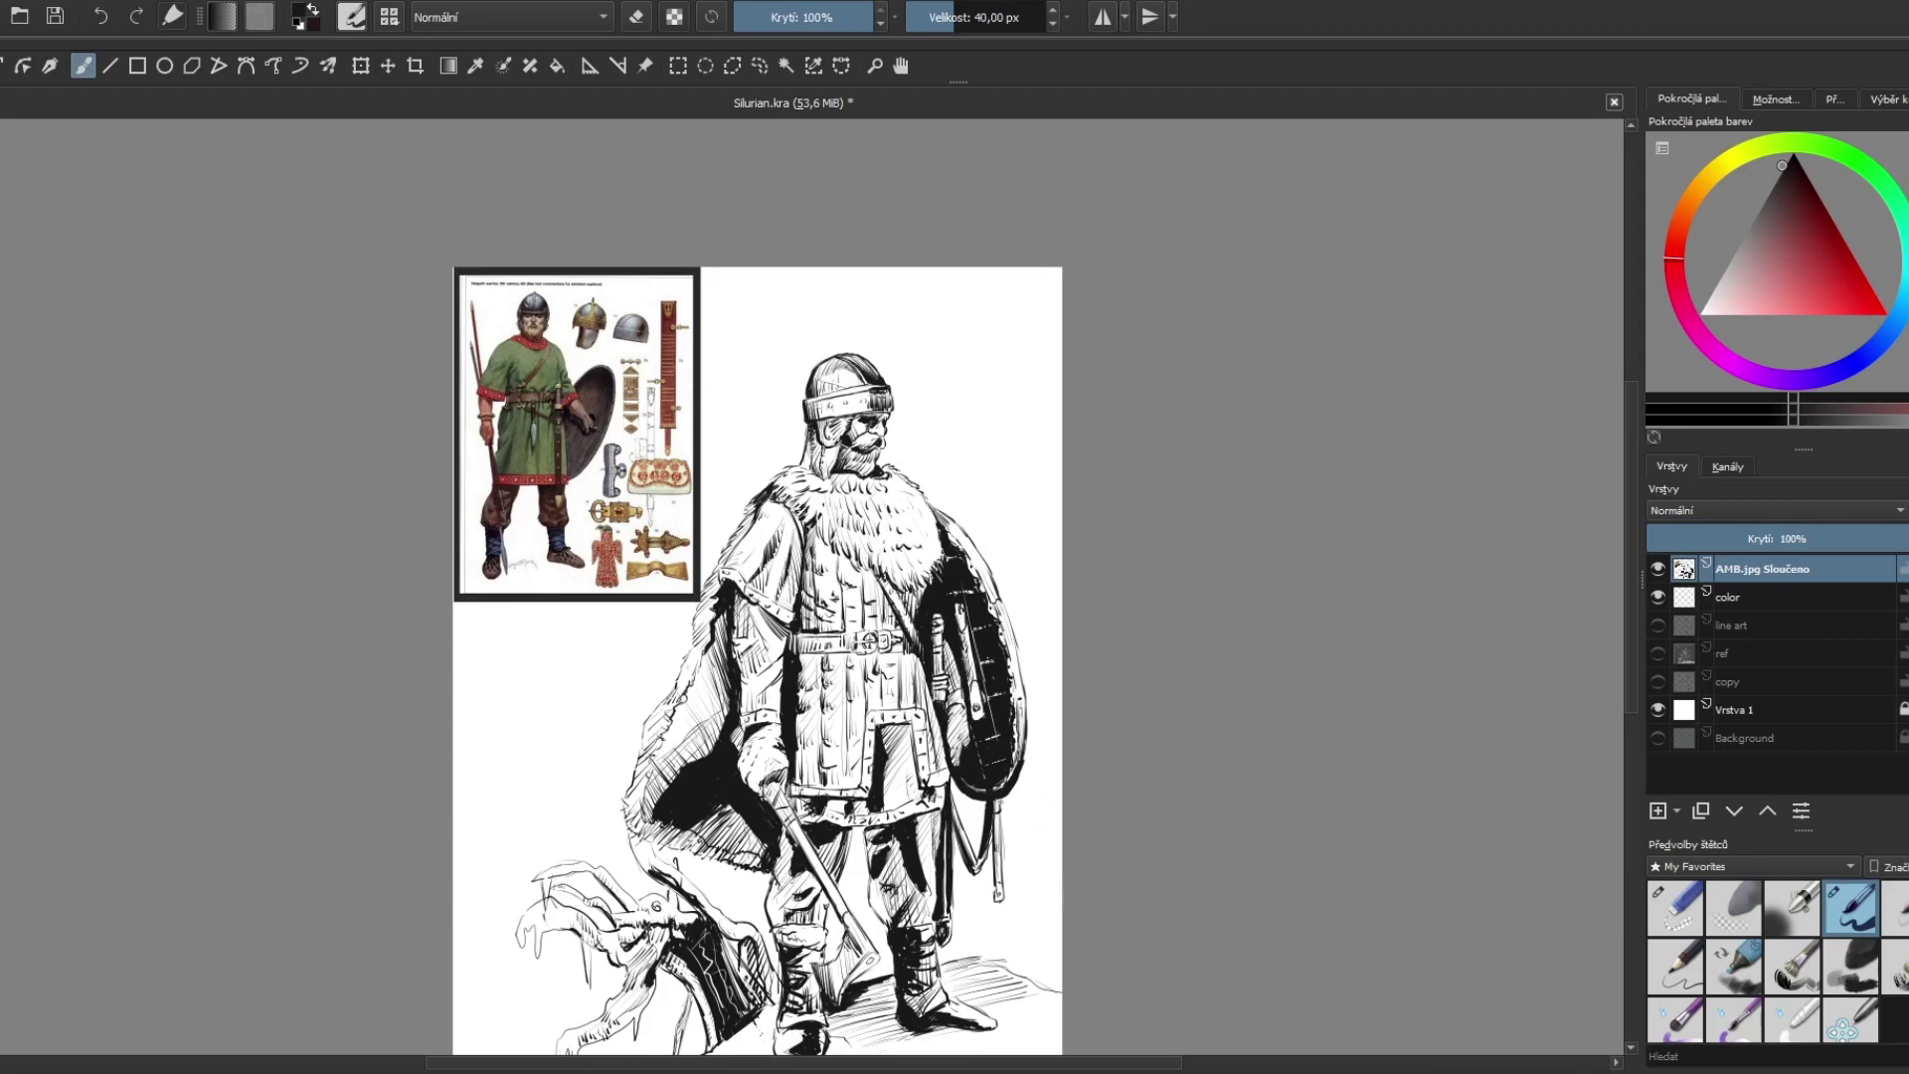
key(slash)
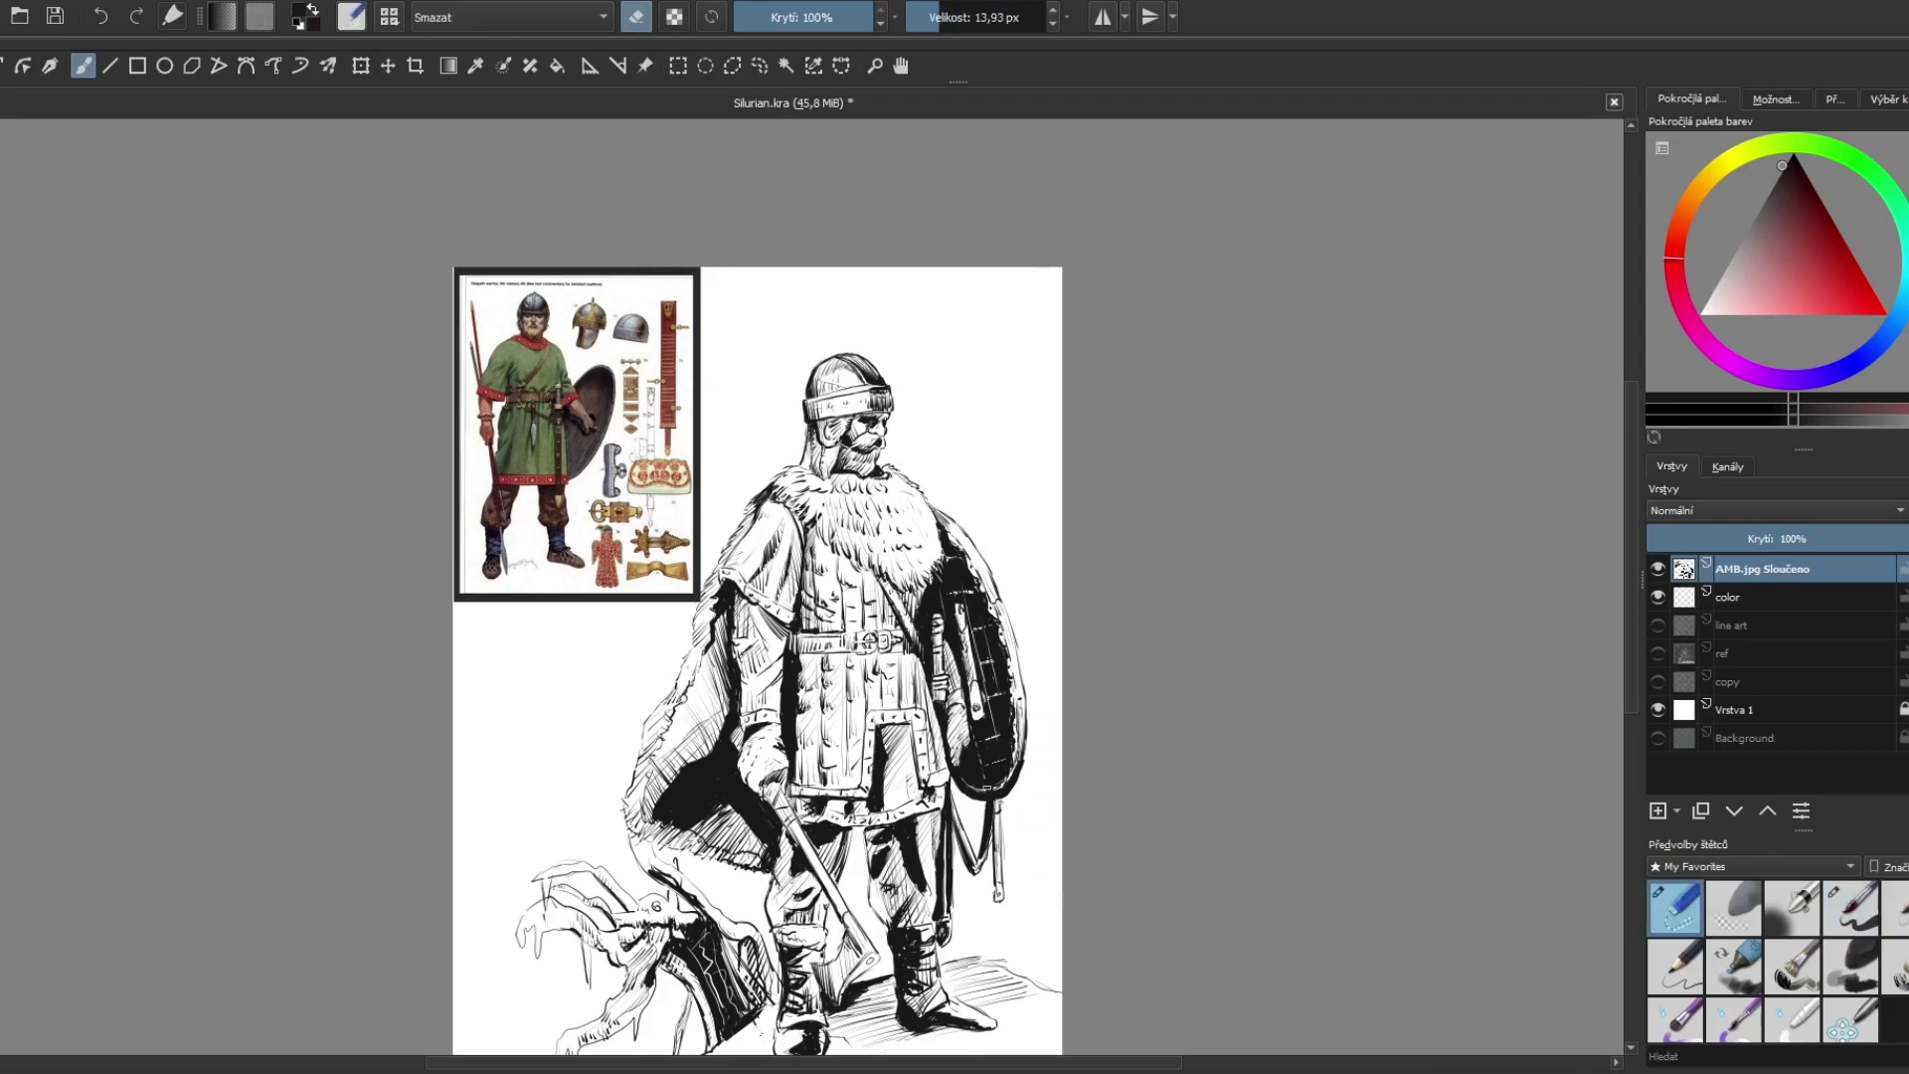
key(minus)
key(plus)
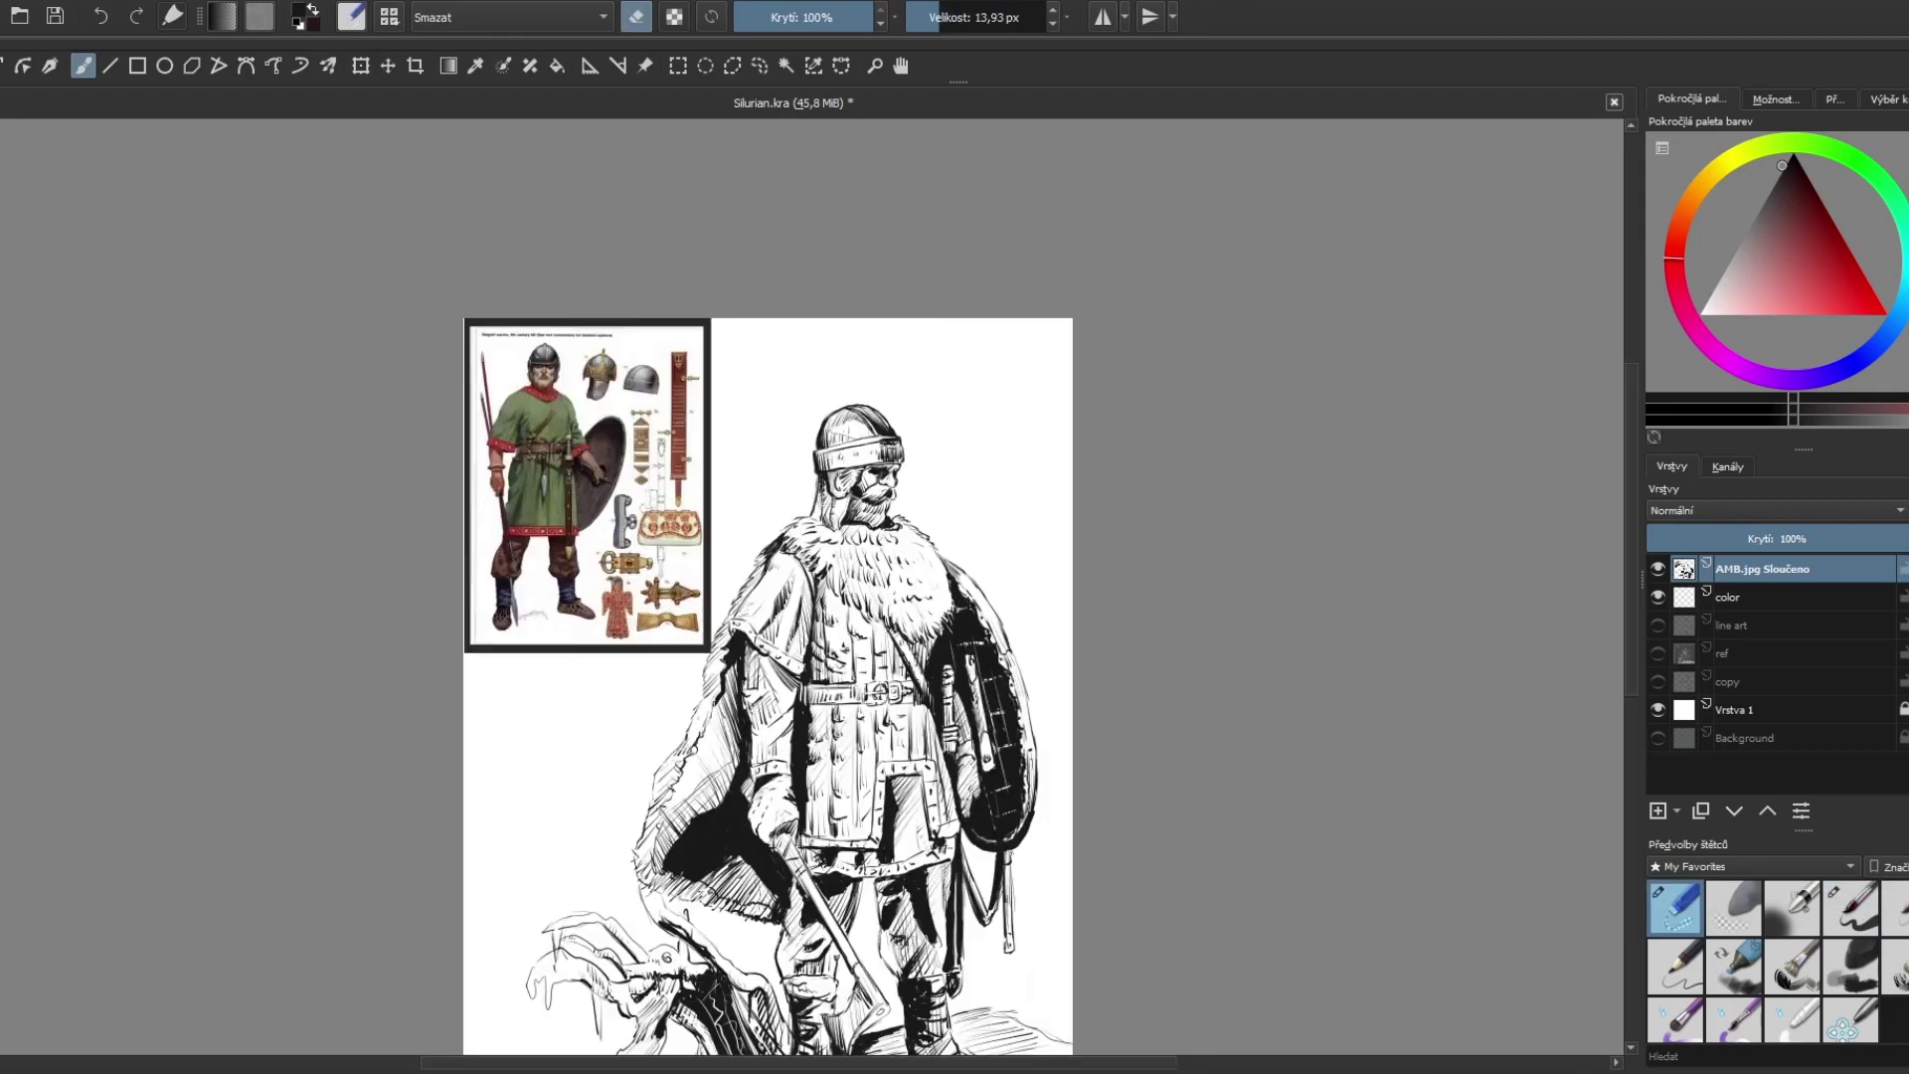
key(minus)
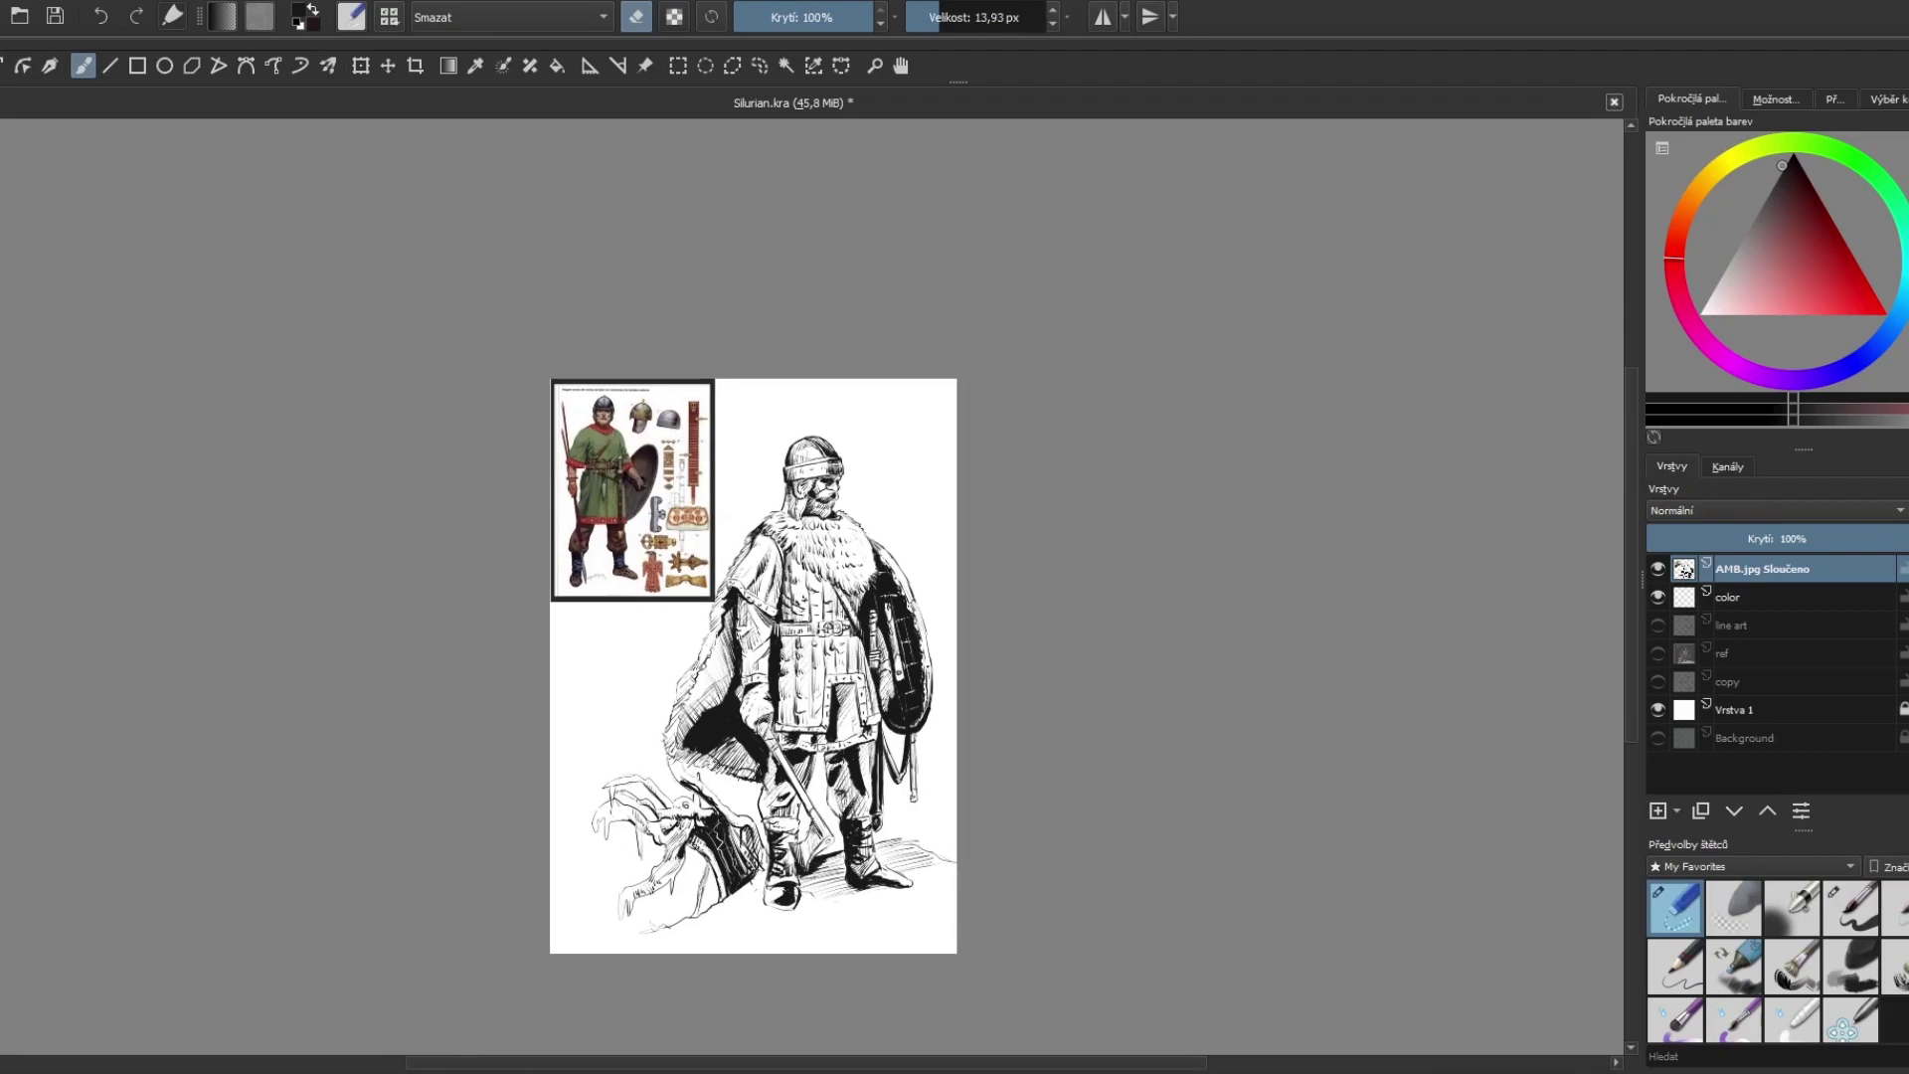
key(plus)
key(plus)
key(slash)
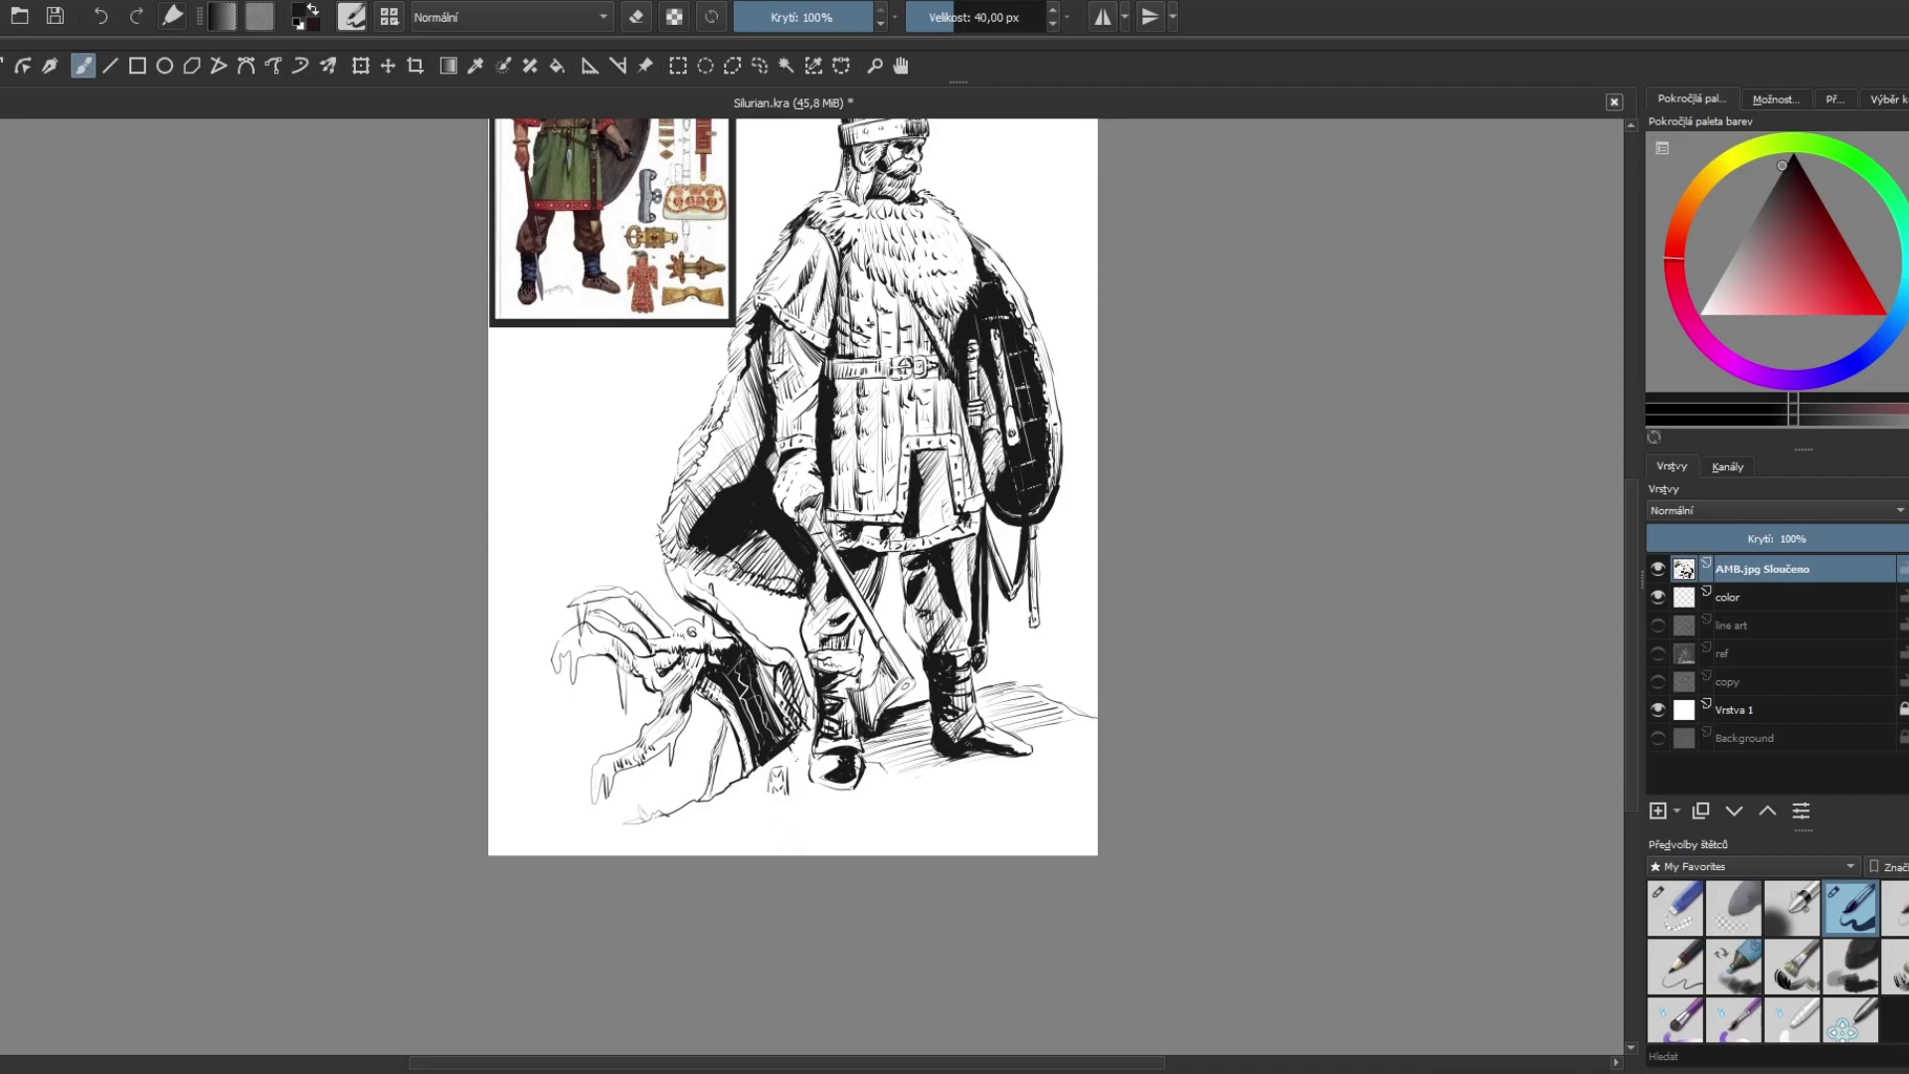
key(minus)
key(plus)
key(plus)
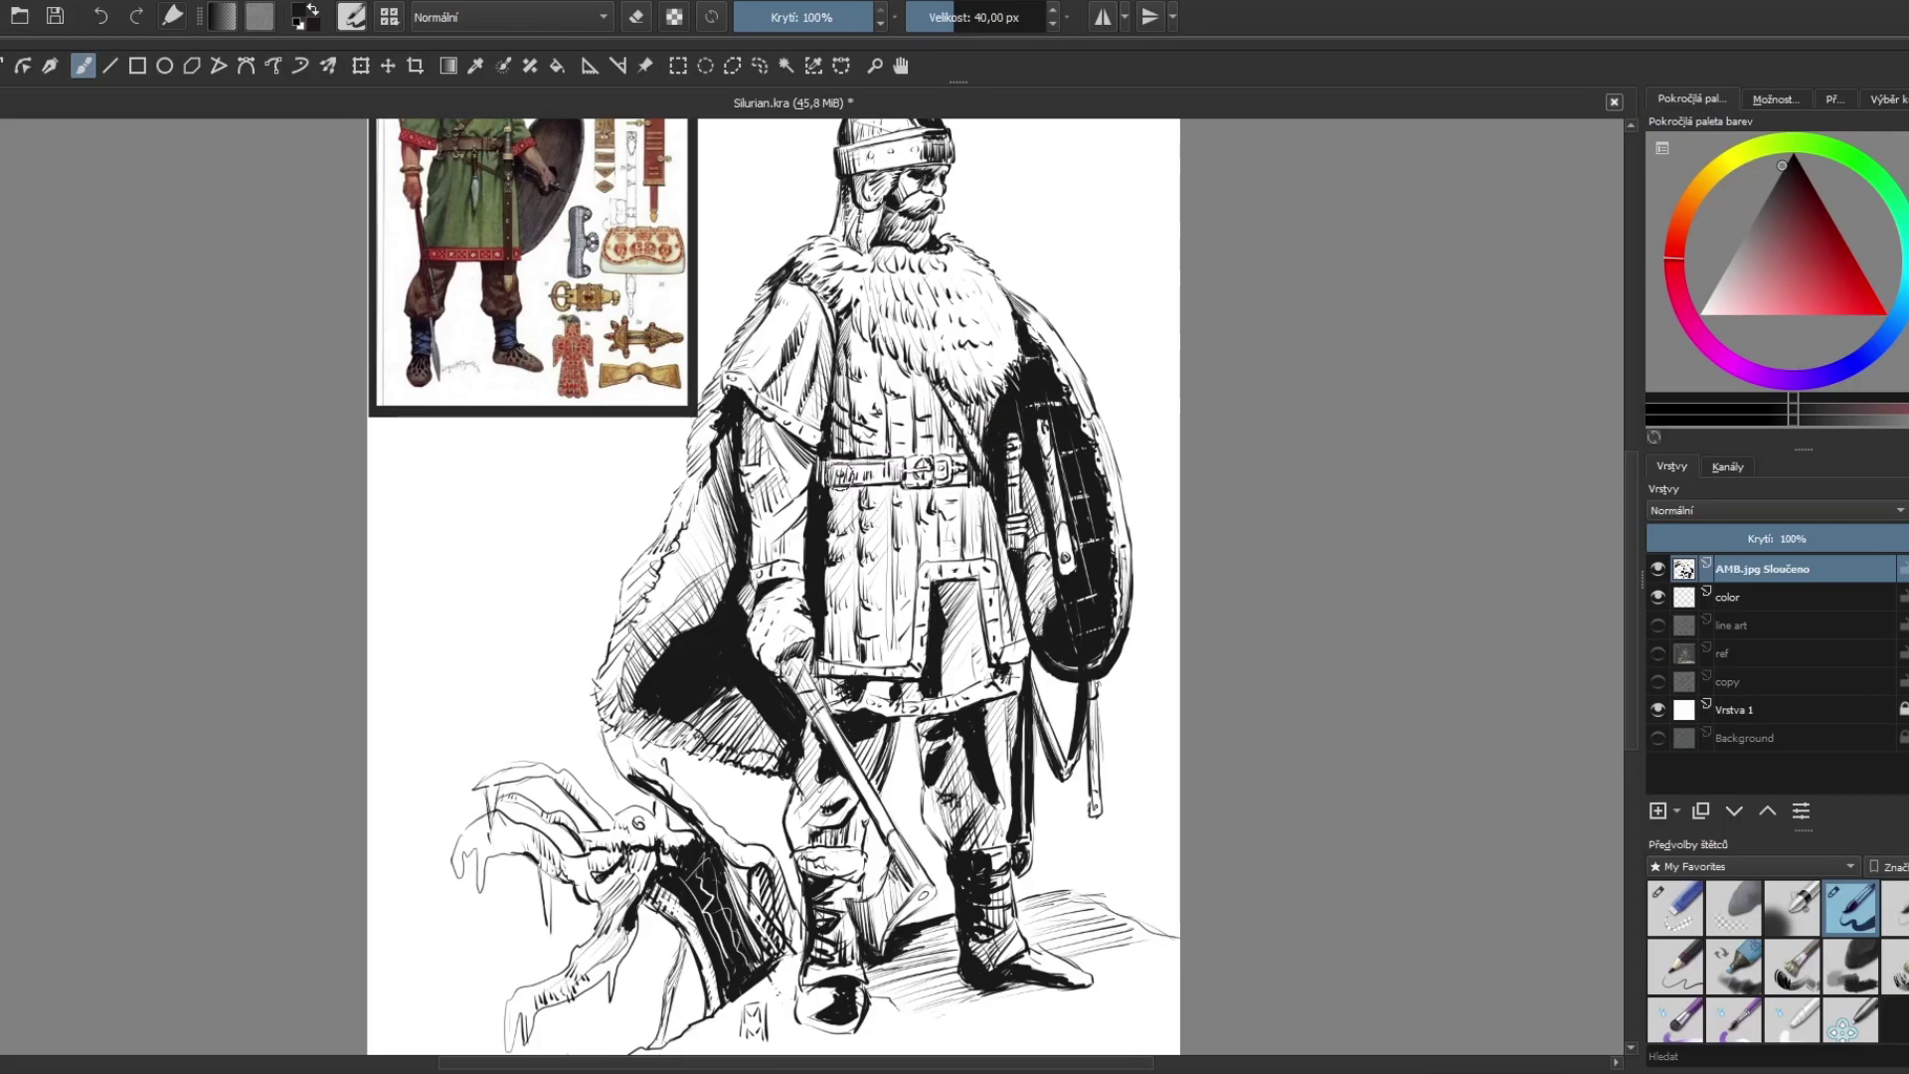
scroll(1035, 573, up, 2)
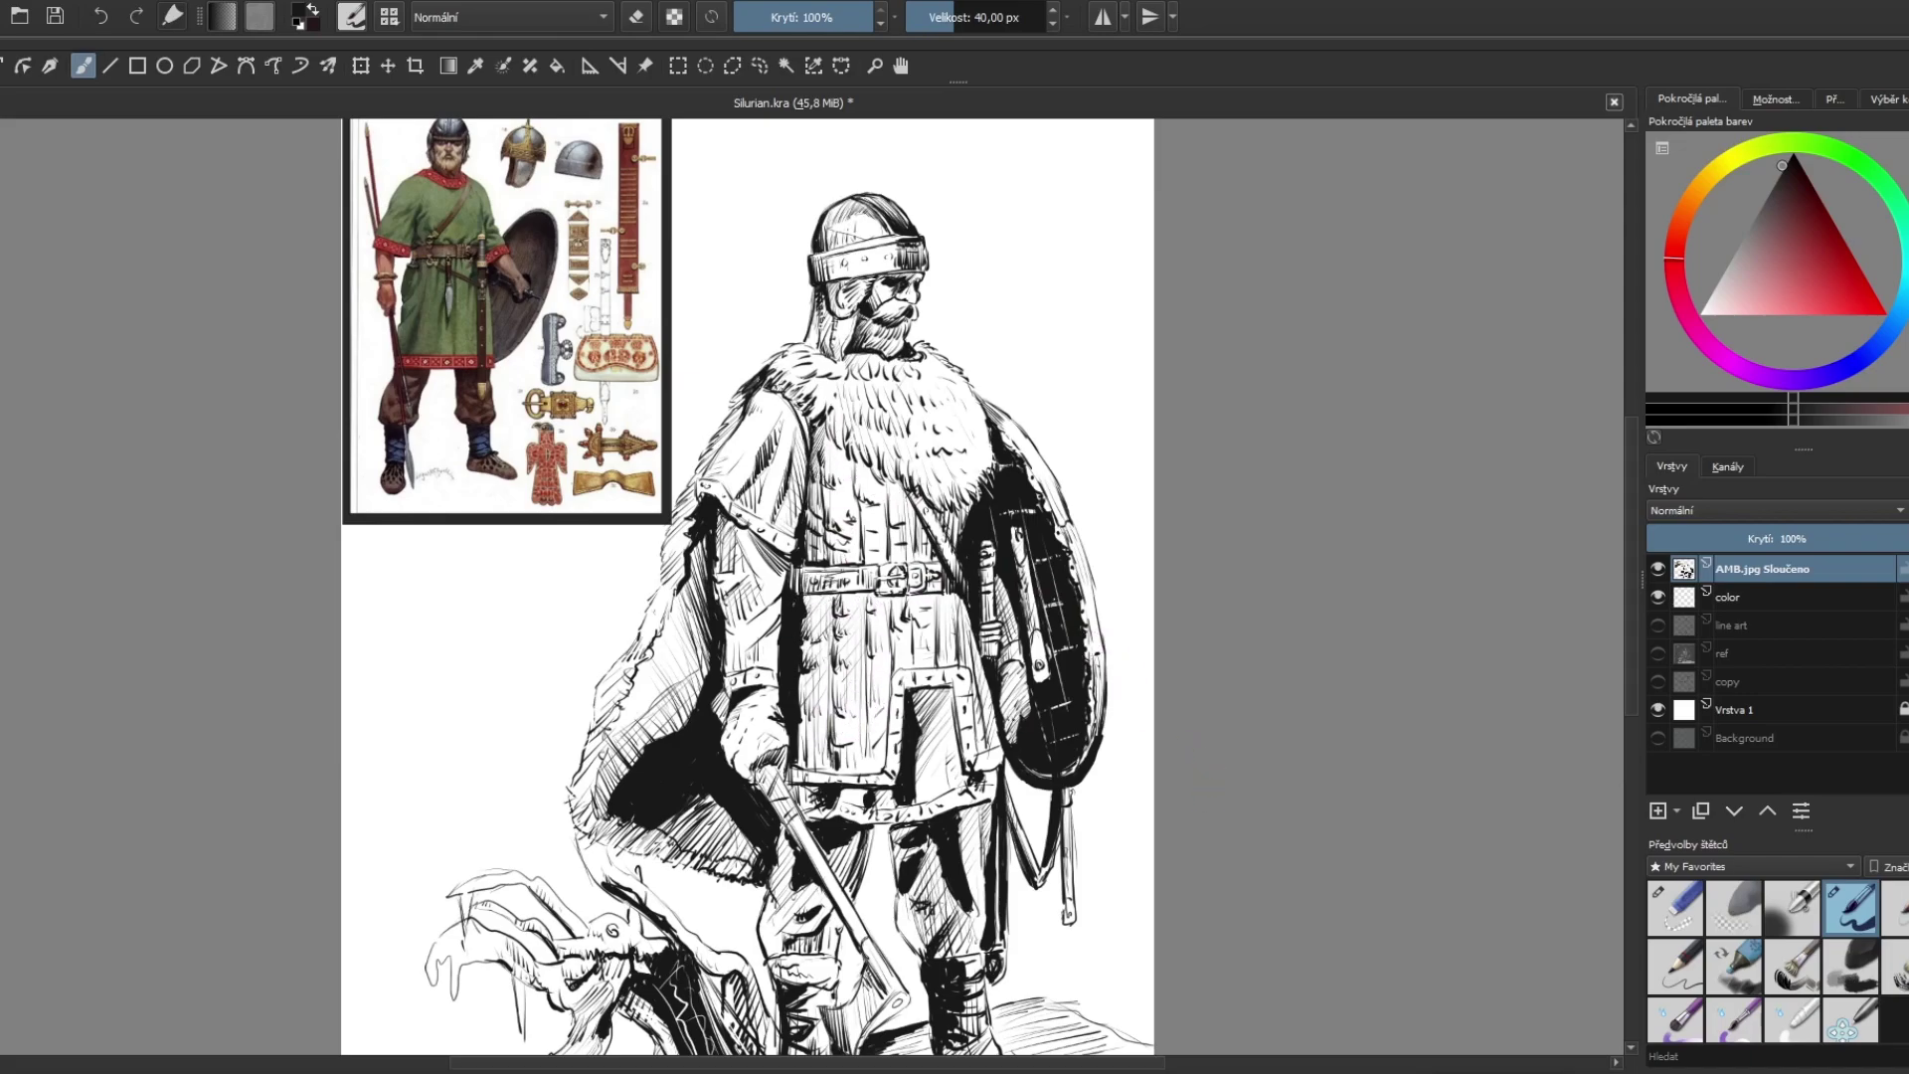
Step: Lighten the cloak hatching with a soft eraser and add faint hatching on cloak, shield, leg and tunic
click(1676, 906)
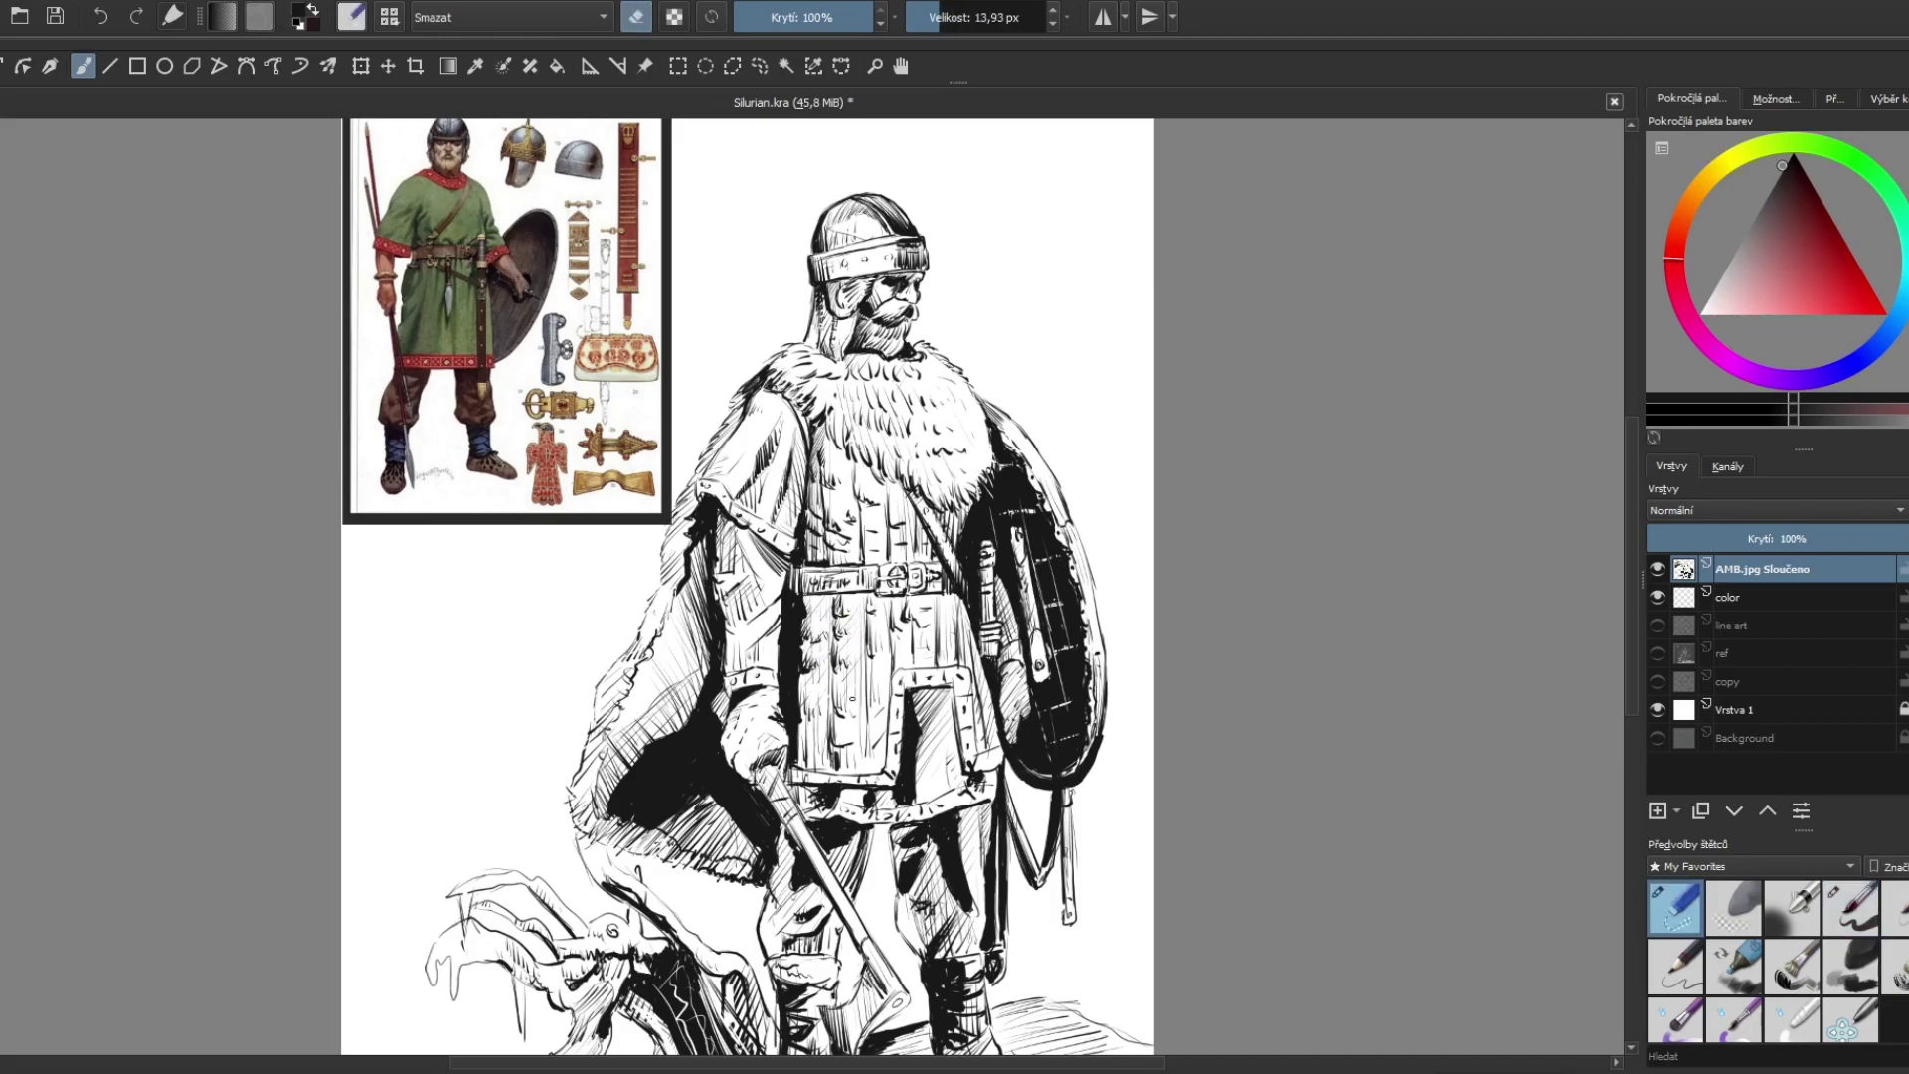
click(1733, 907)
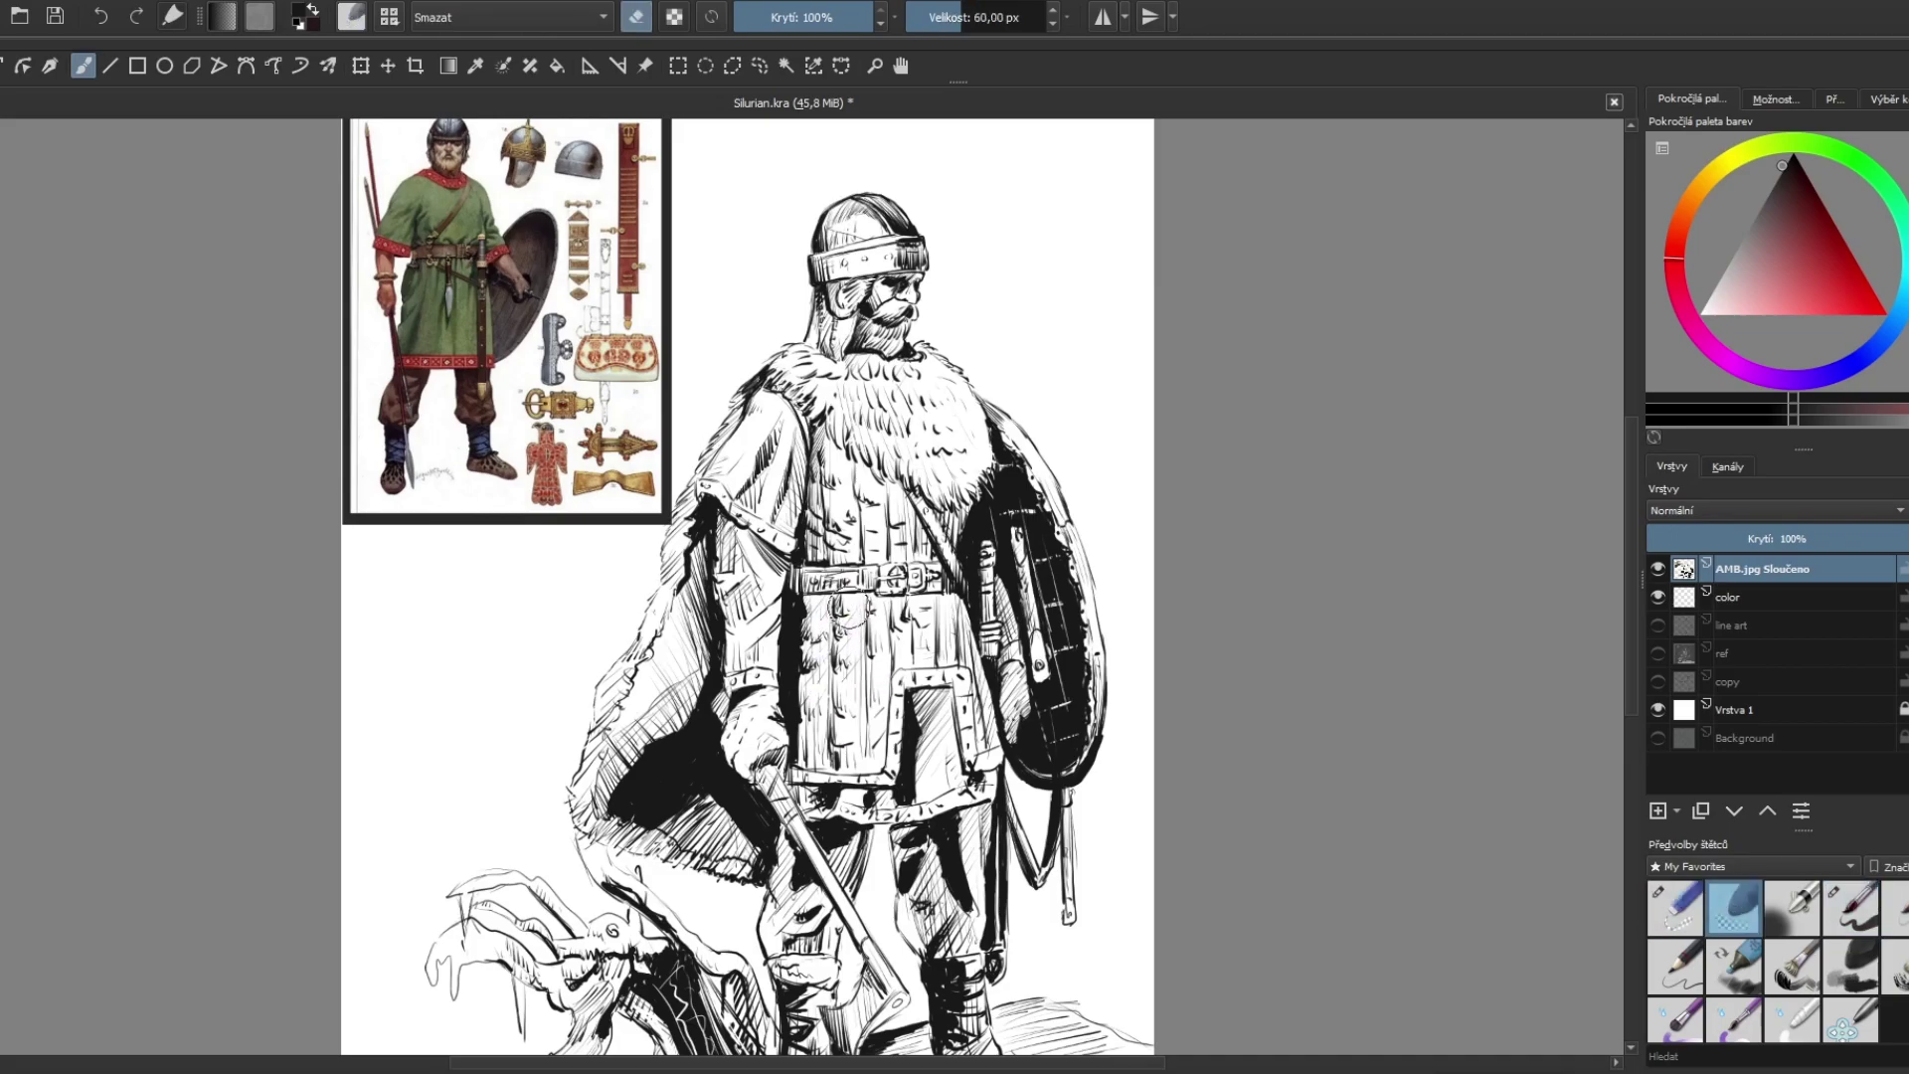
drag(812, 732, 855, 731)
key(slash)
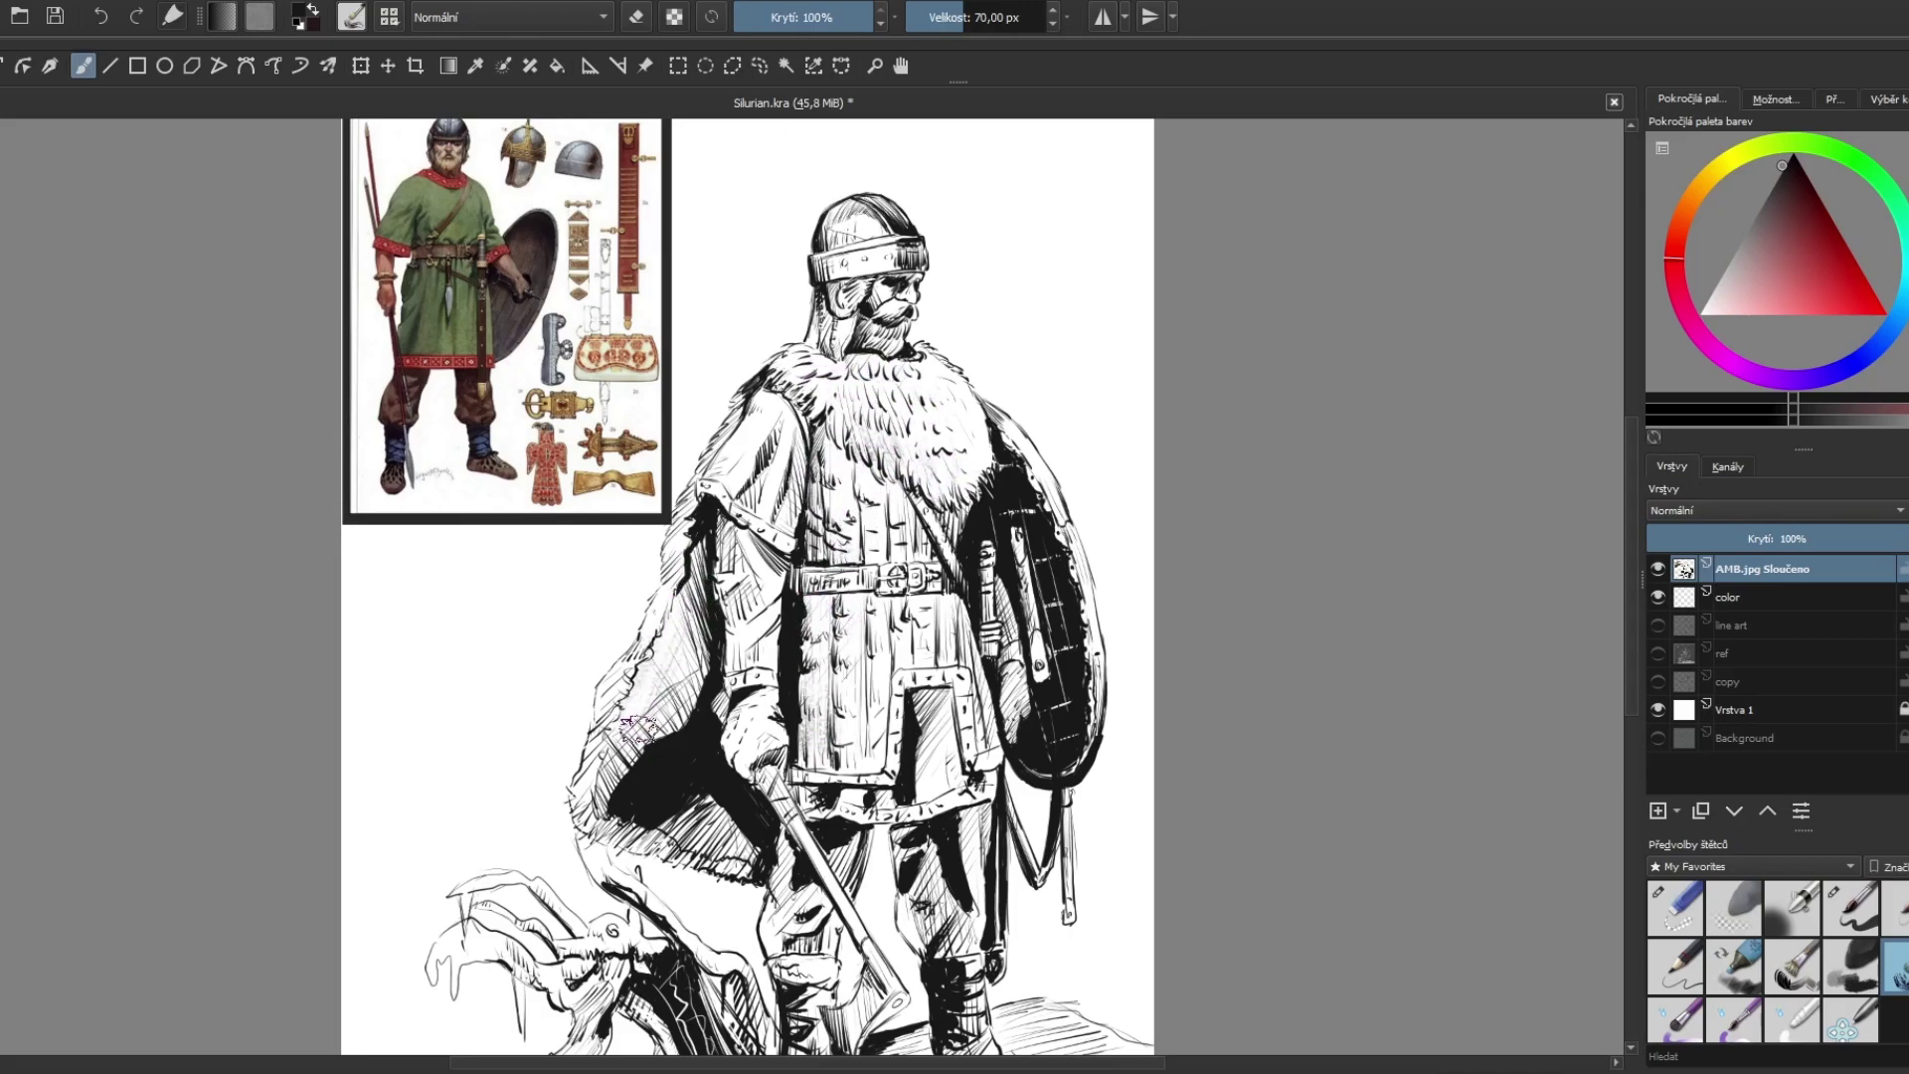
drag(685, 666, 621, 745)
drag(1044, 616, 1018, 541)
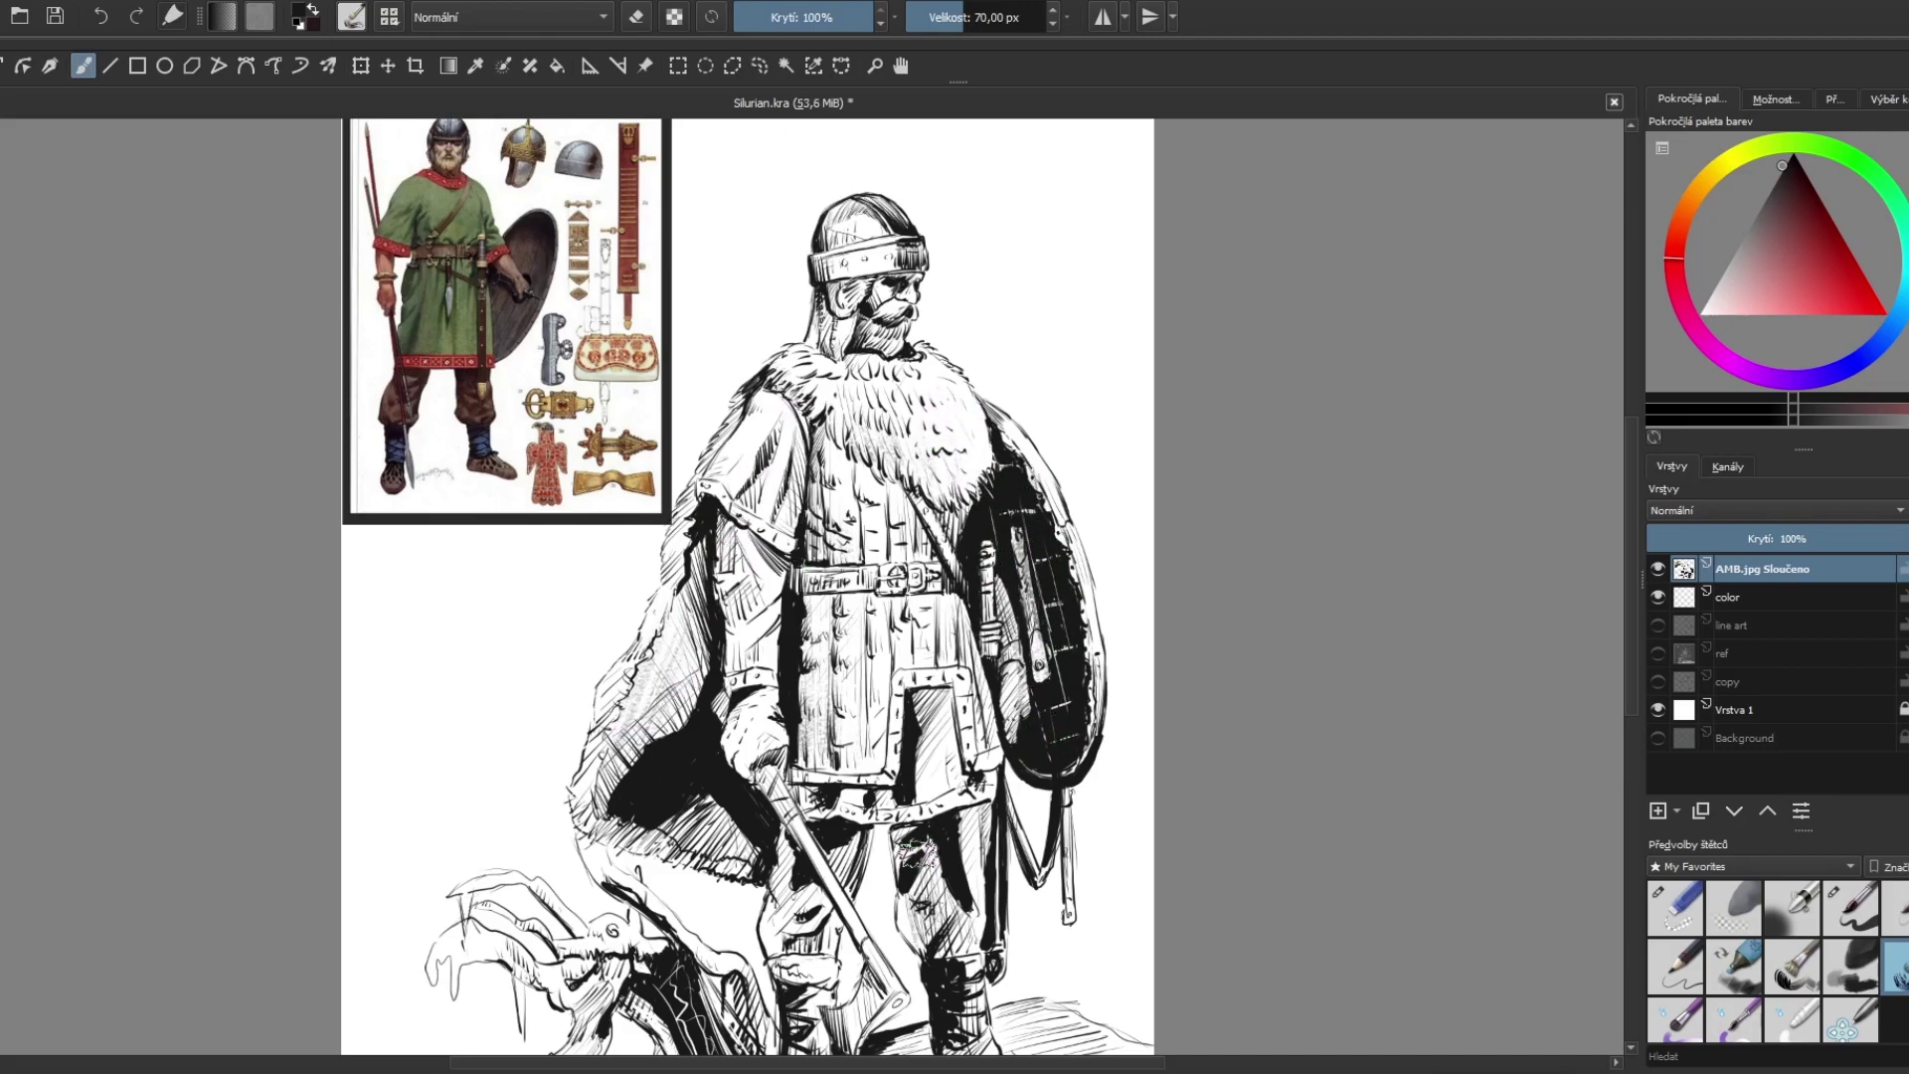
drag(960, 890, 939, 954)
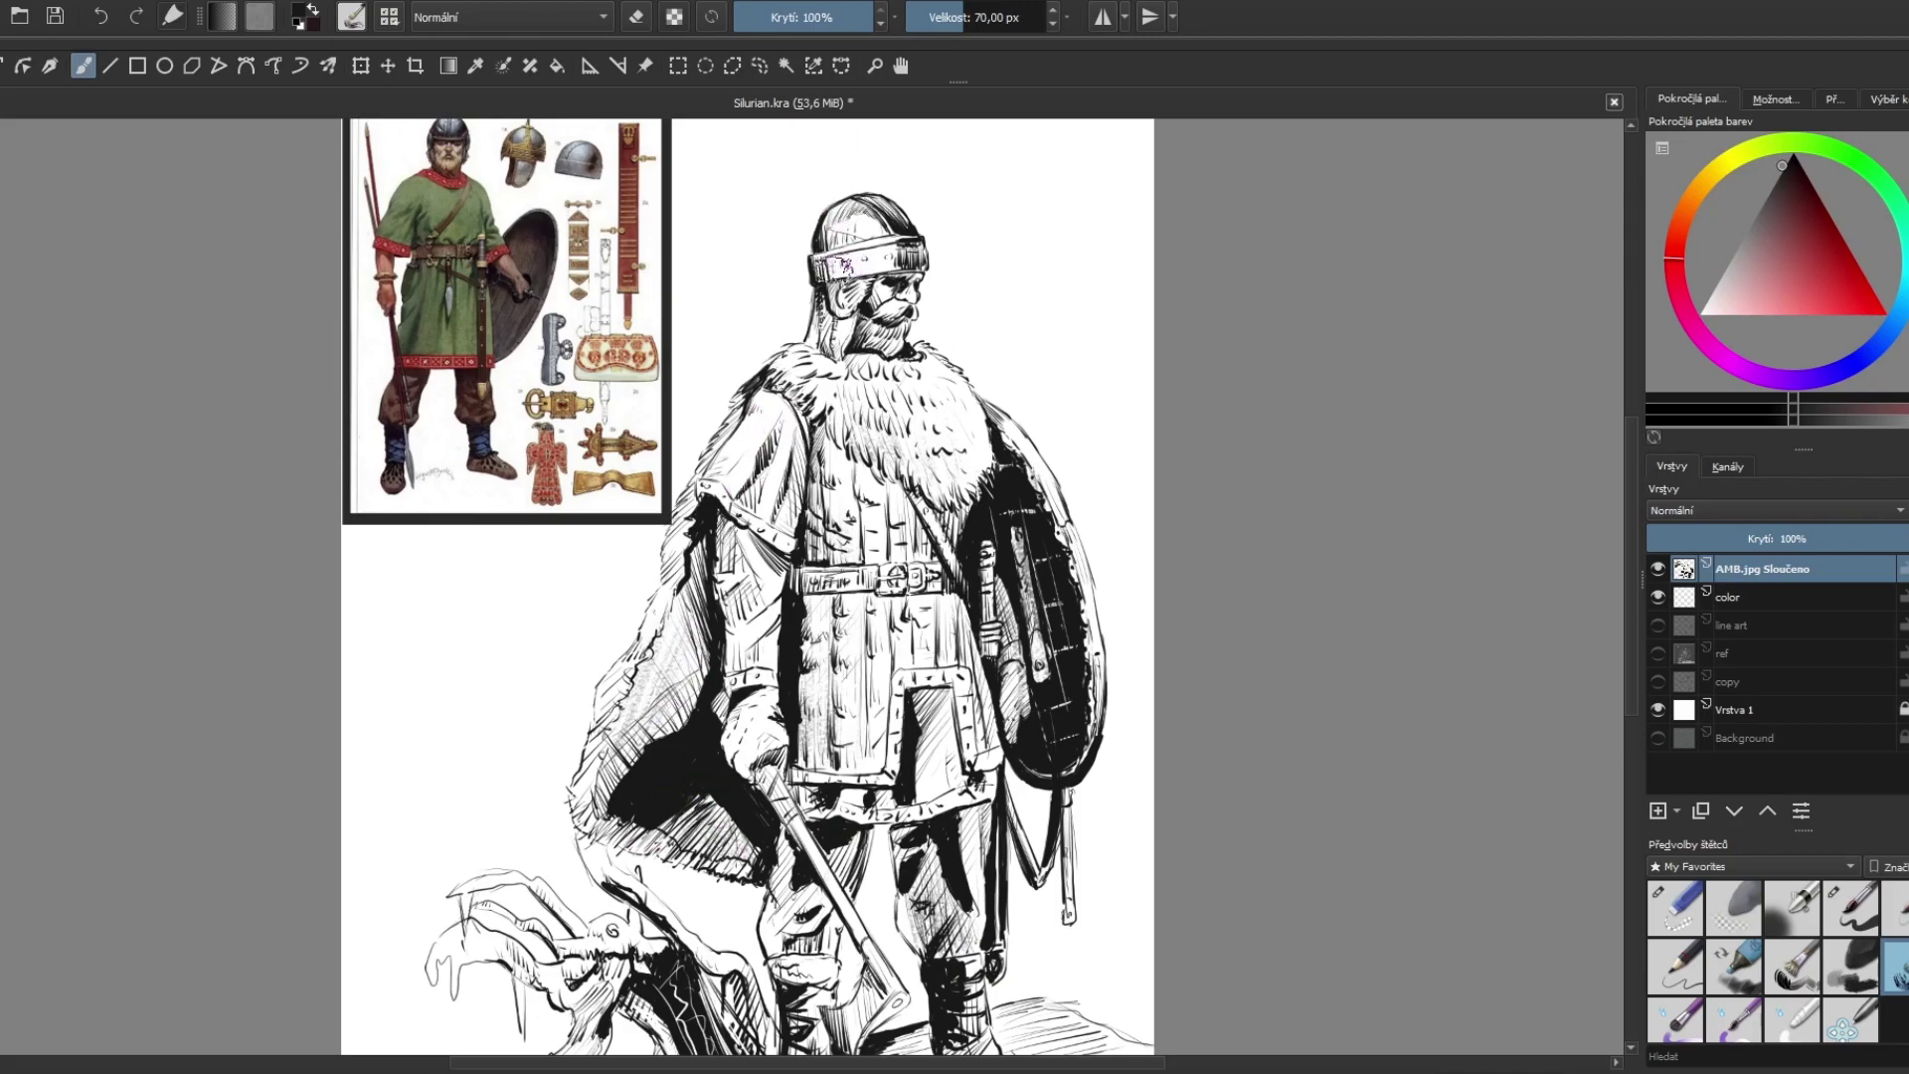
drag(861, 261, 867, 264)
drag(880, 631, 850, 746)
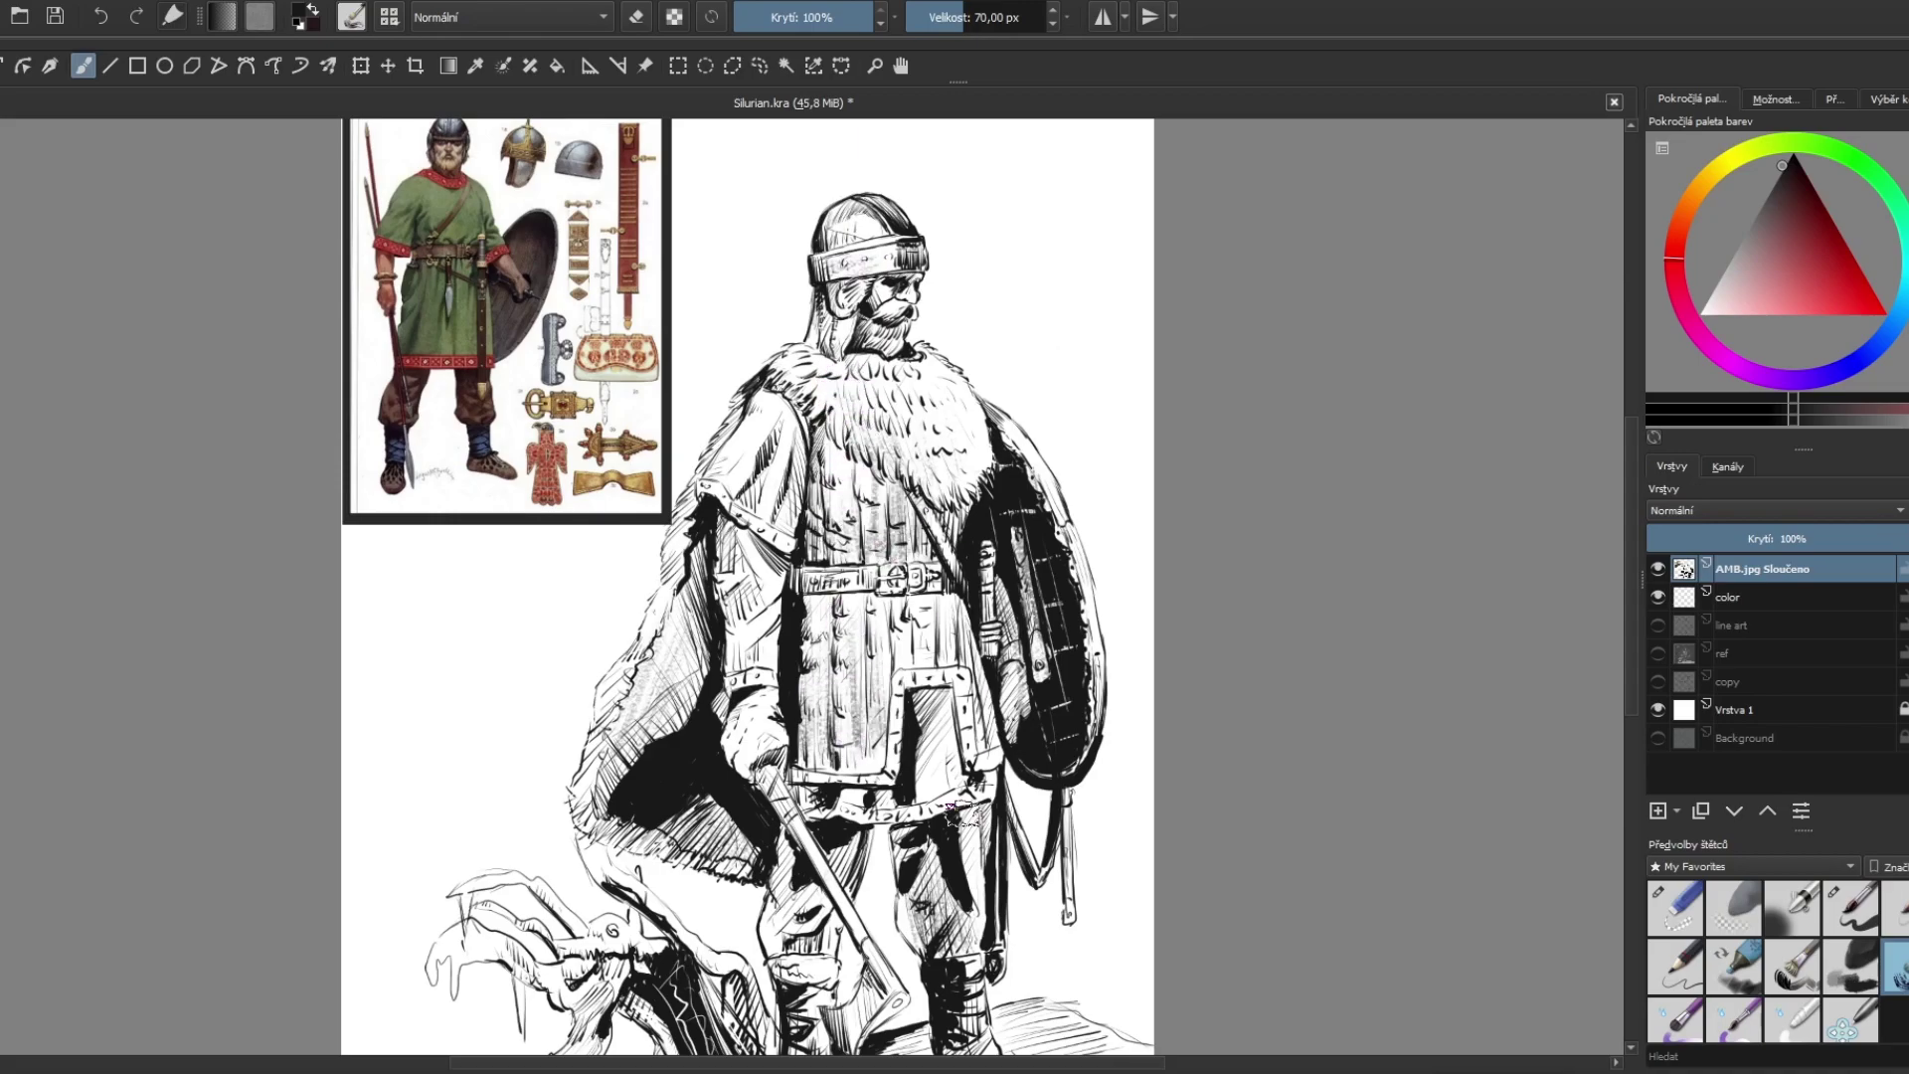
Step: Erase some chest hatching and lighten the tunic hatching below the belt
key(e)
drag(900, 537, 846, 497)
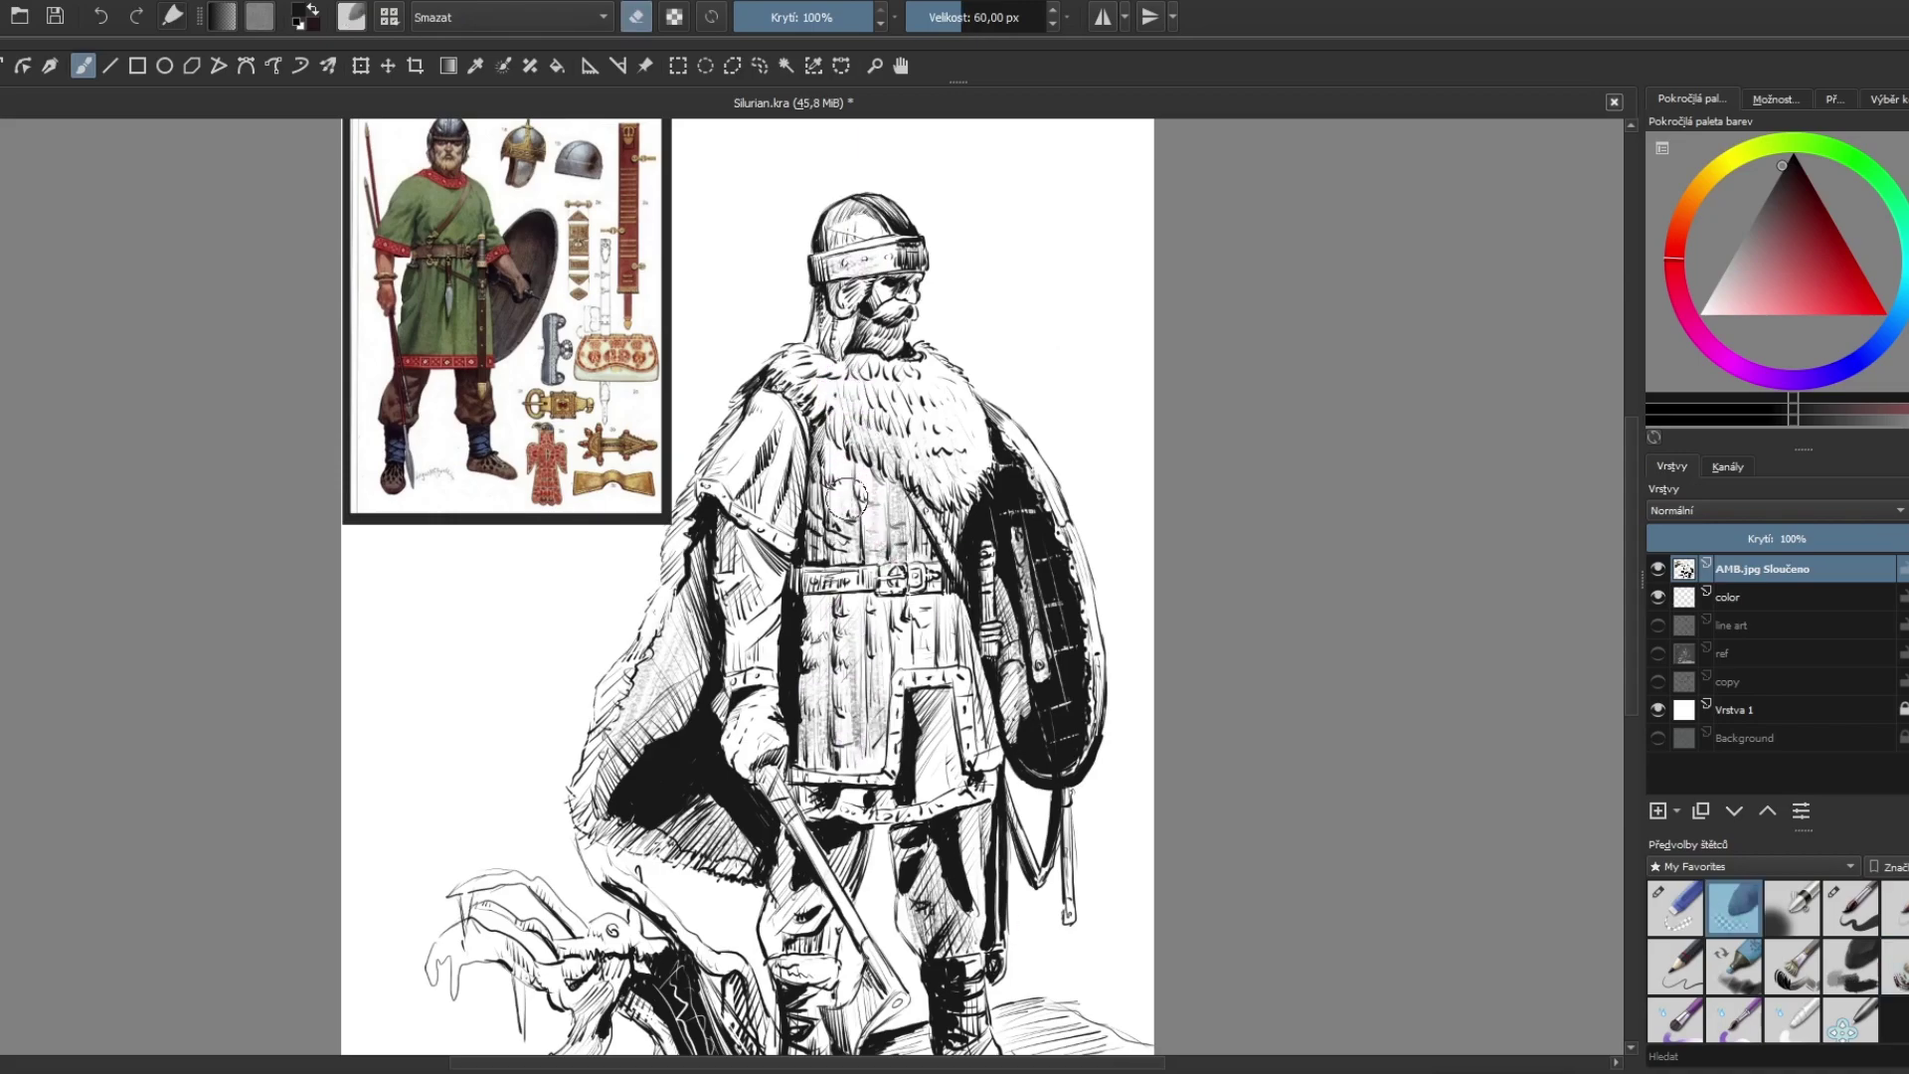
drag(851, 656, 857, 761)
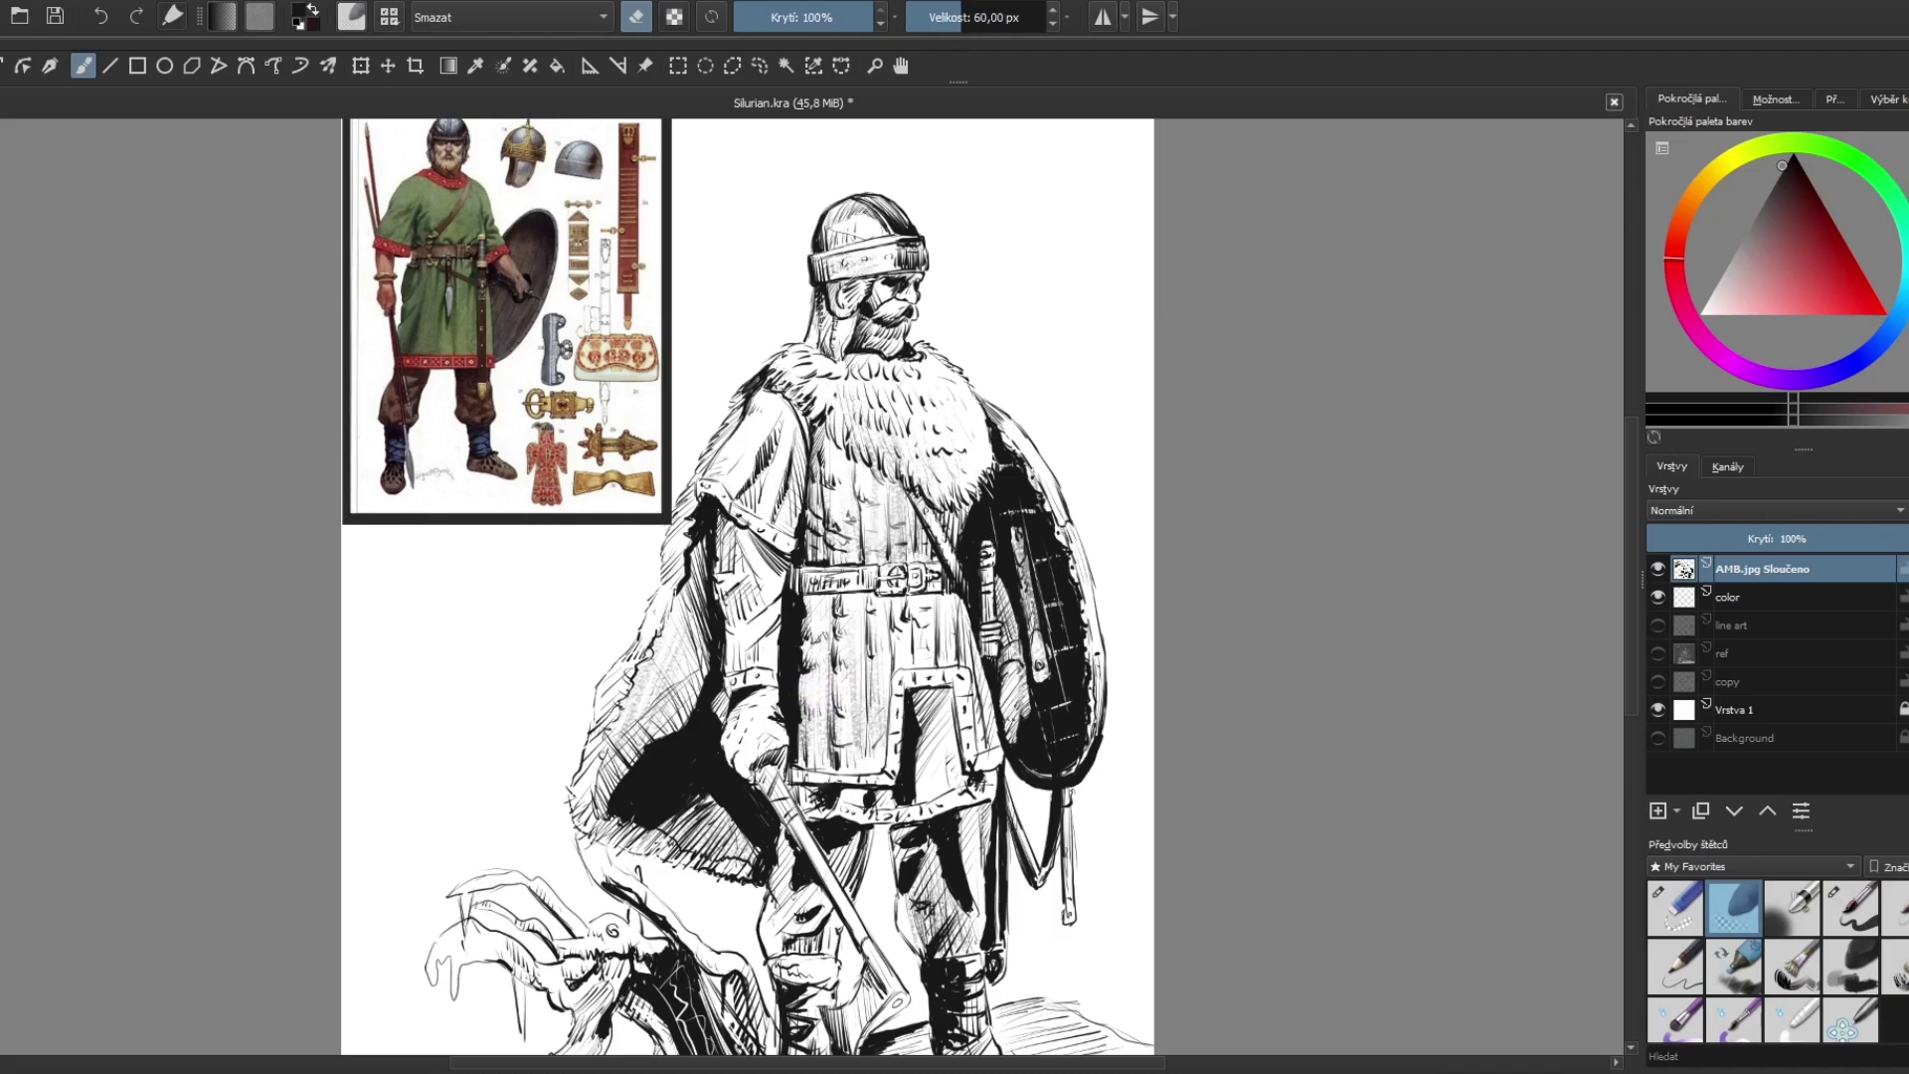
key(minus)
key(e)
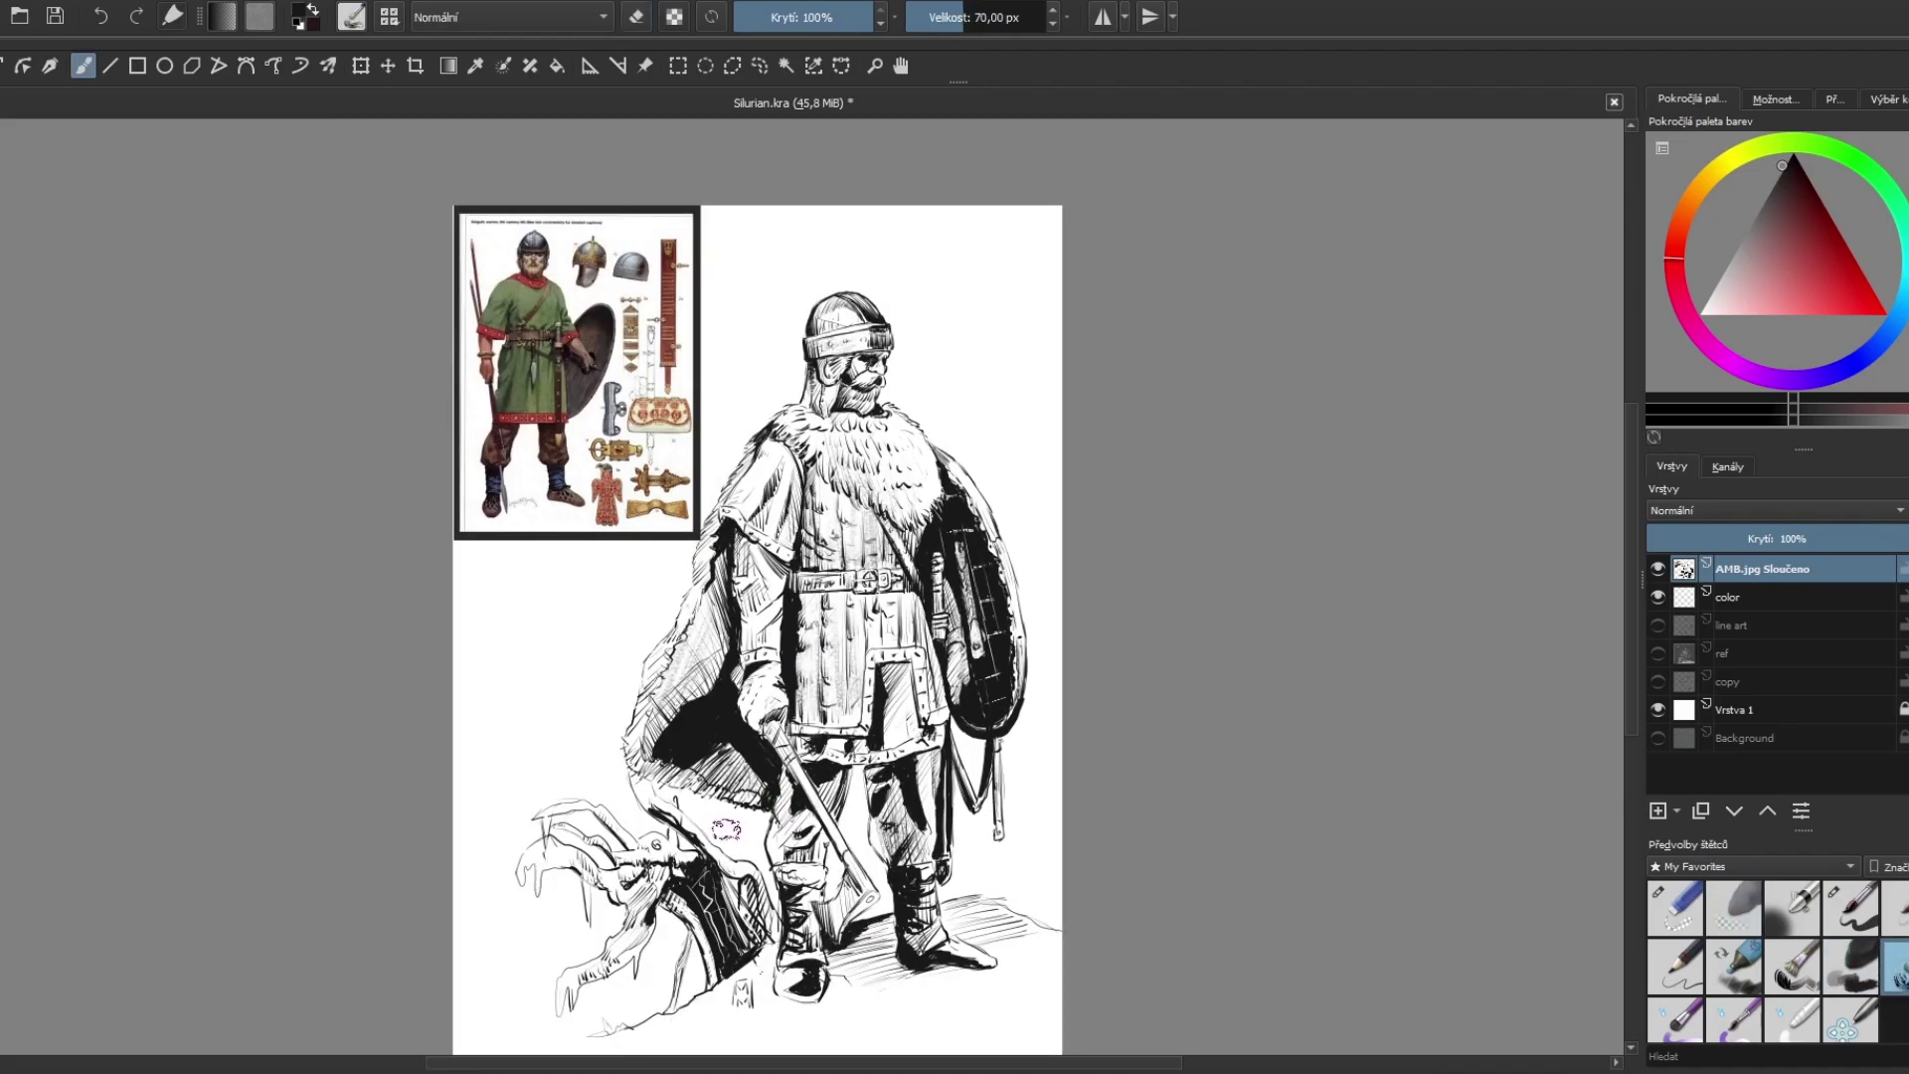
Step: Hatch the creature's head, neck and body and the ground shadow around the boots
drag(644, 893, 686, 865)
mouse_move(567, 860)
mouse_down()
mouse_move(622, 885)
mouse_move(661, 850)
mouse_move(616, 953)
mouse_up()
mouse_move(696, 874)
mouse_down()
mouse_move(700, 974)
mouse_move(771, 929)
mouse_move(843, 990)
mouse_up()
drag(990, 923, 960, 940)
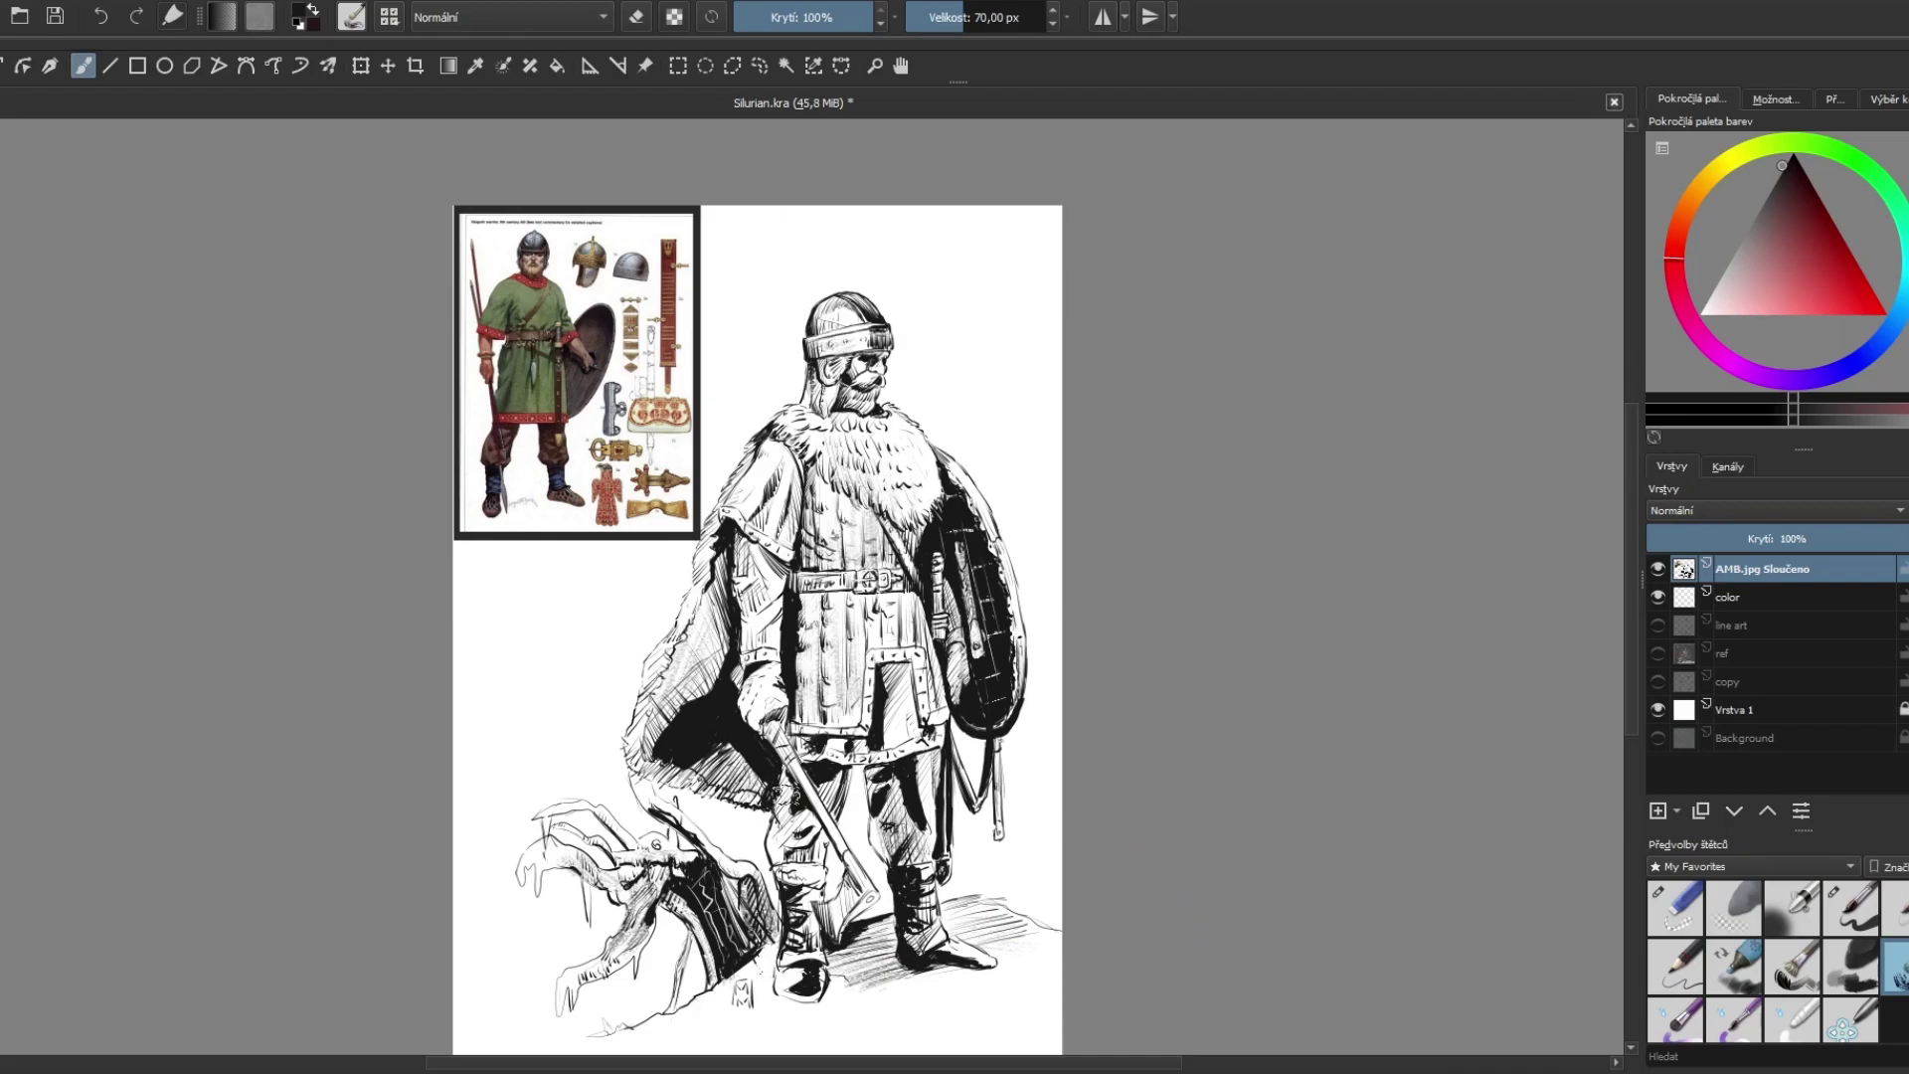
key(slash)
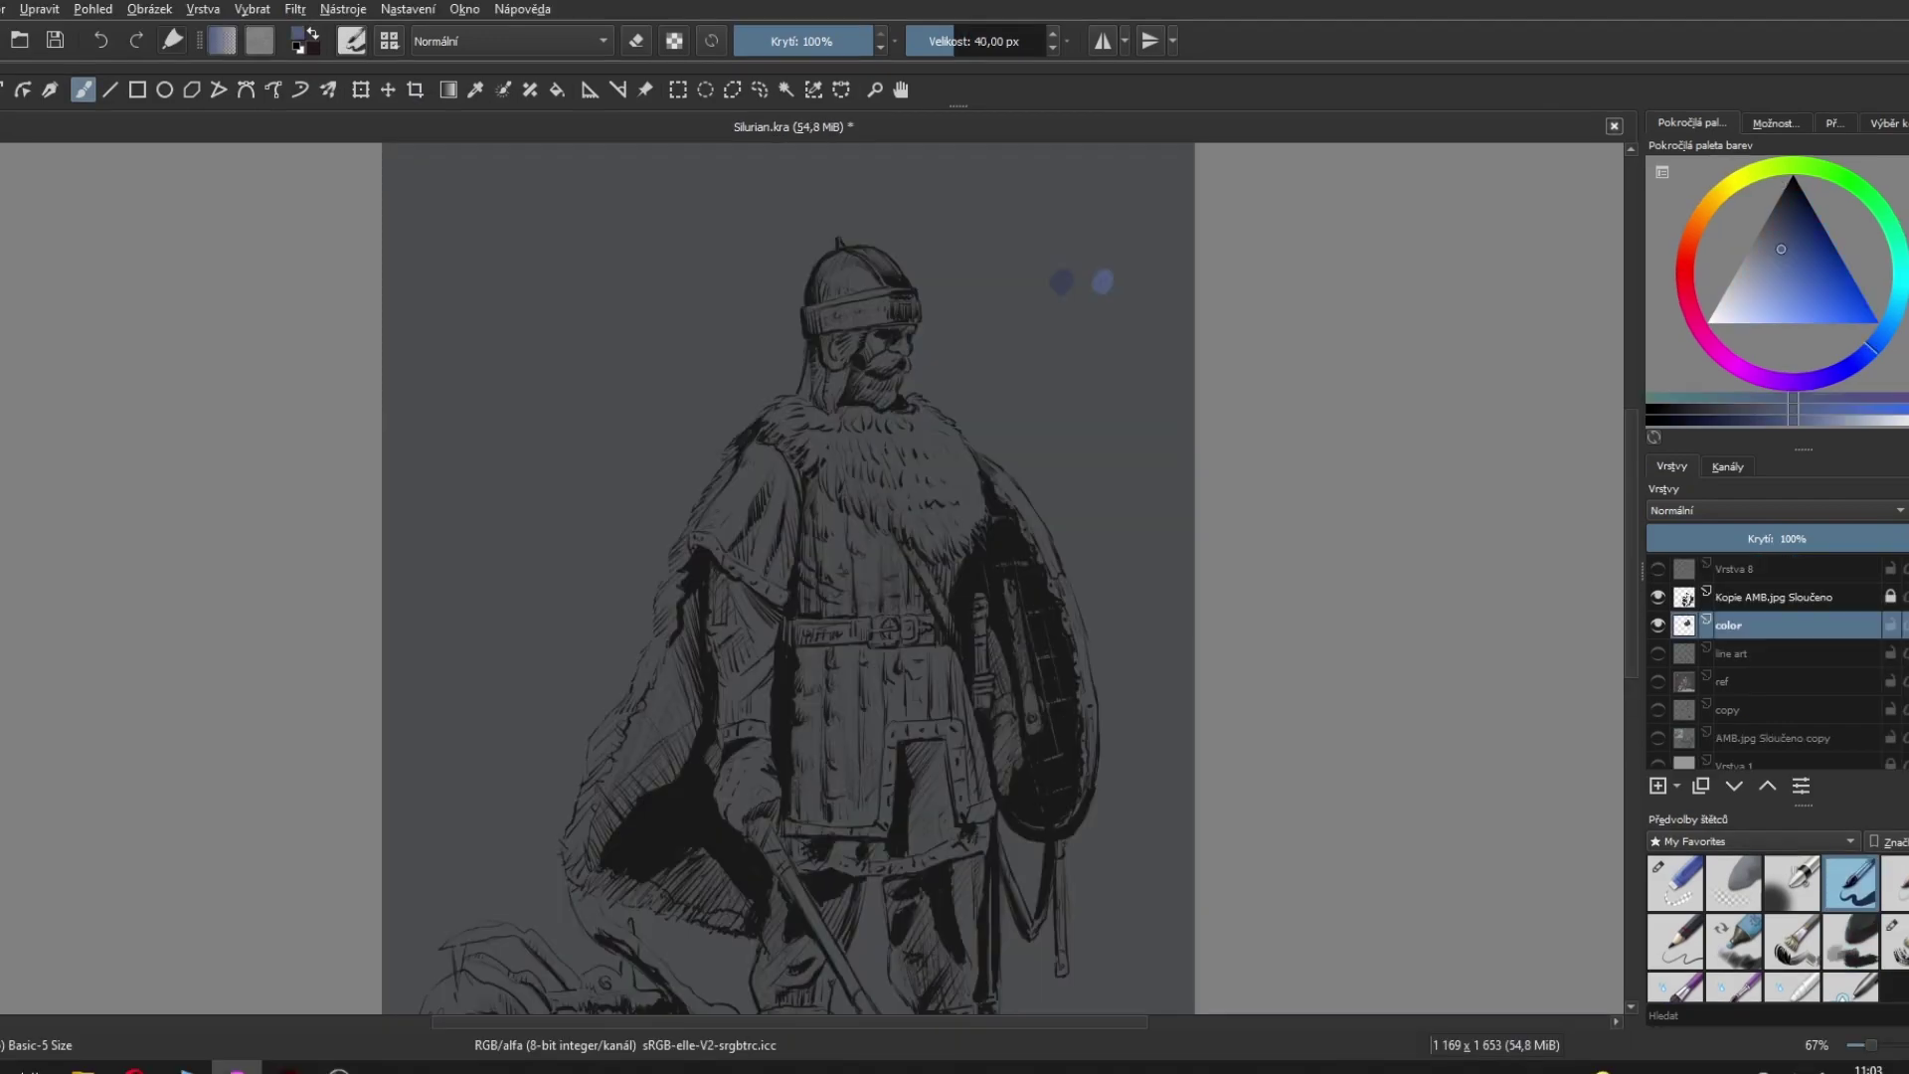
click(1765, 275)
Step: Dab a light violet test swatch, then choose an orange-tan hue
click(1140, 280)
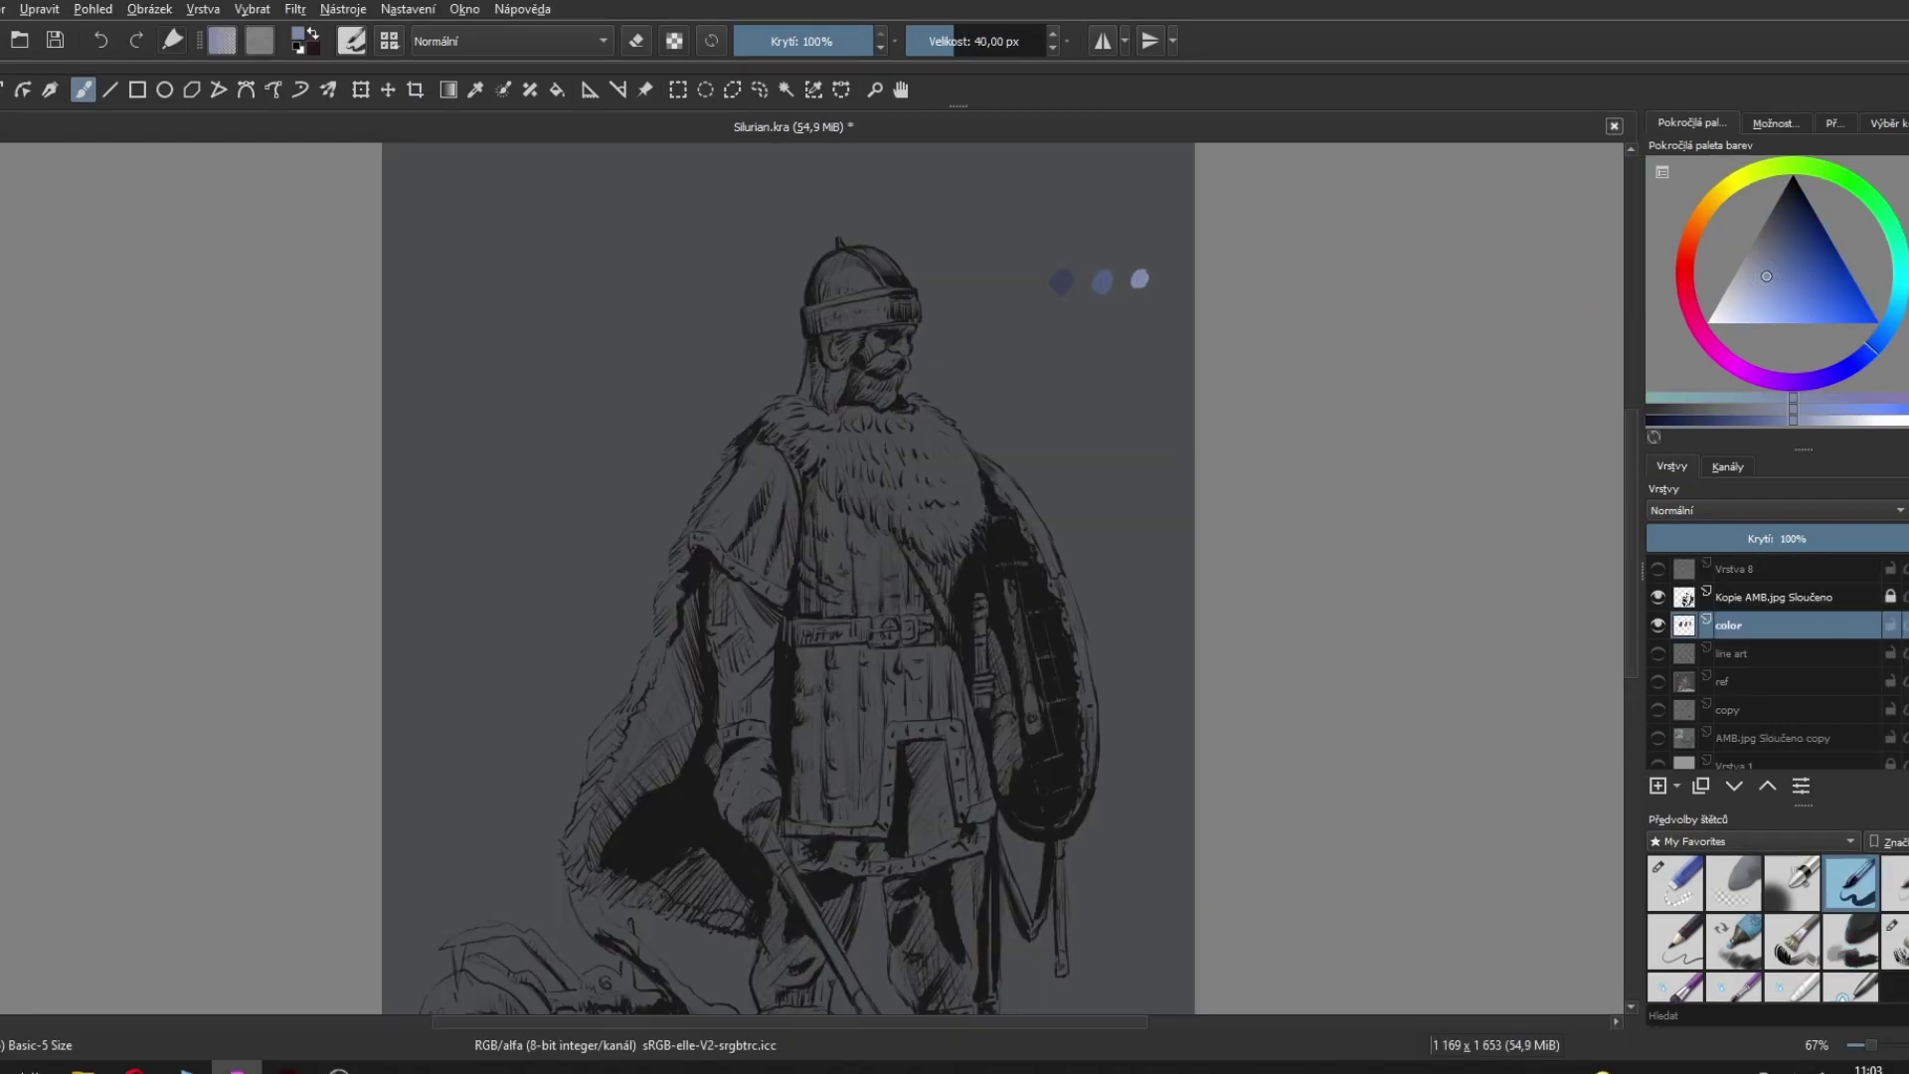
click(1712, 196)
click(1795, 241)
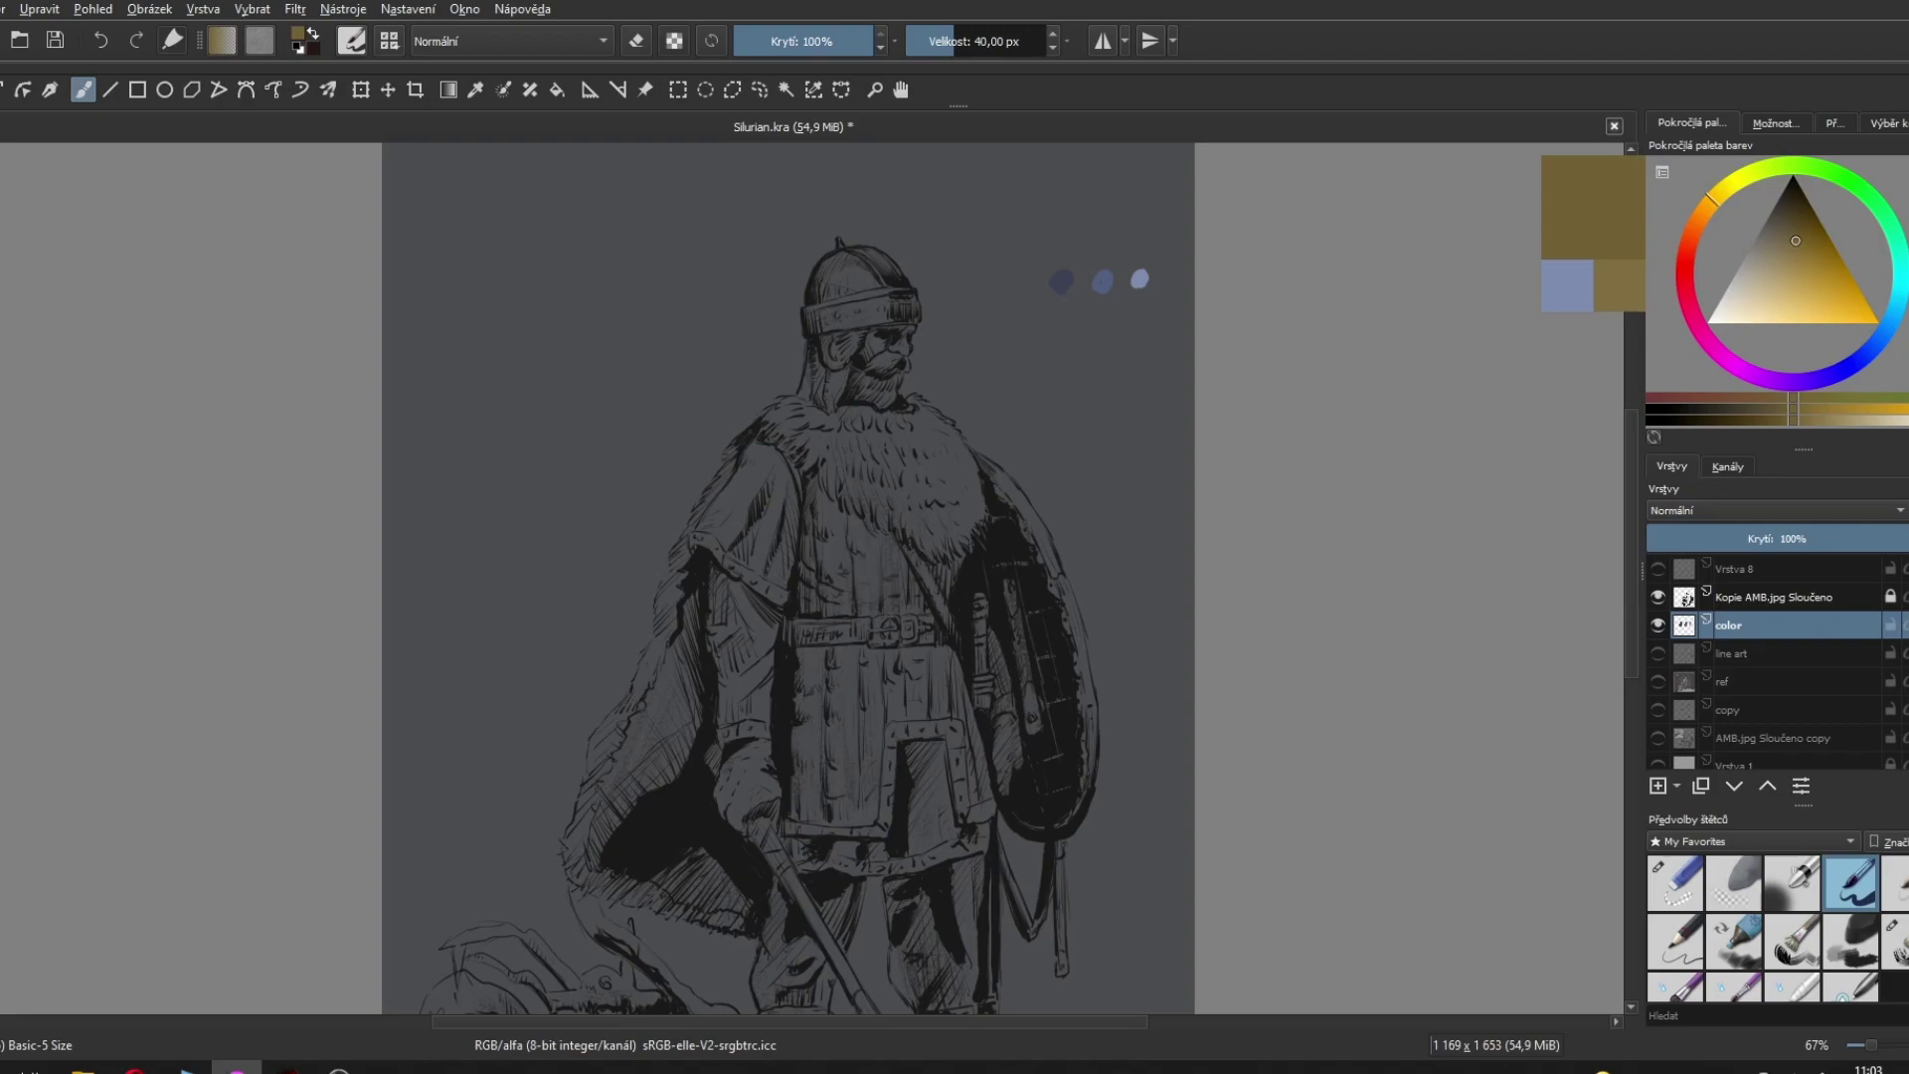
click(1702, 208)
click(1782, 246)
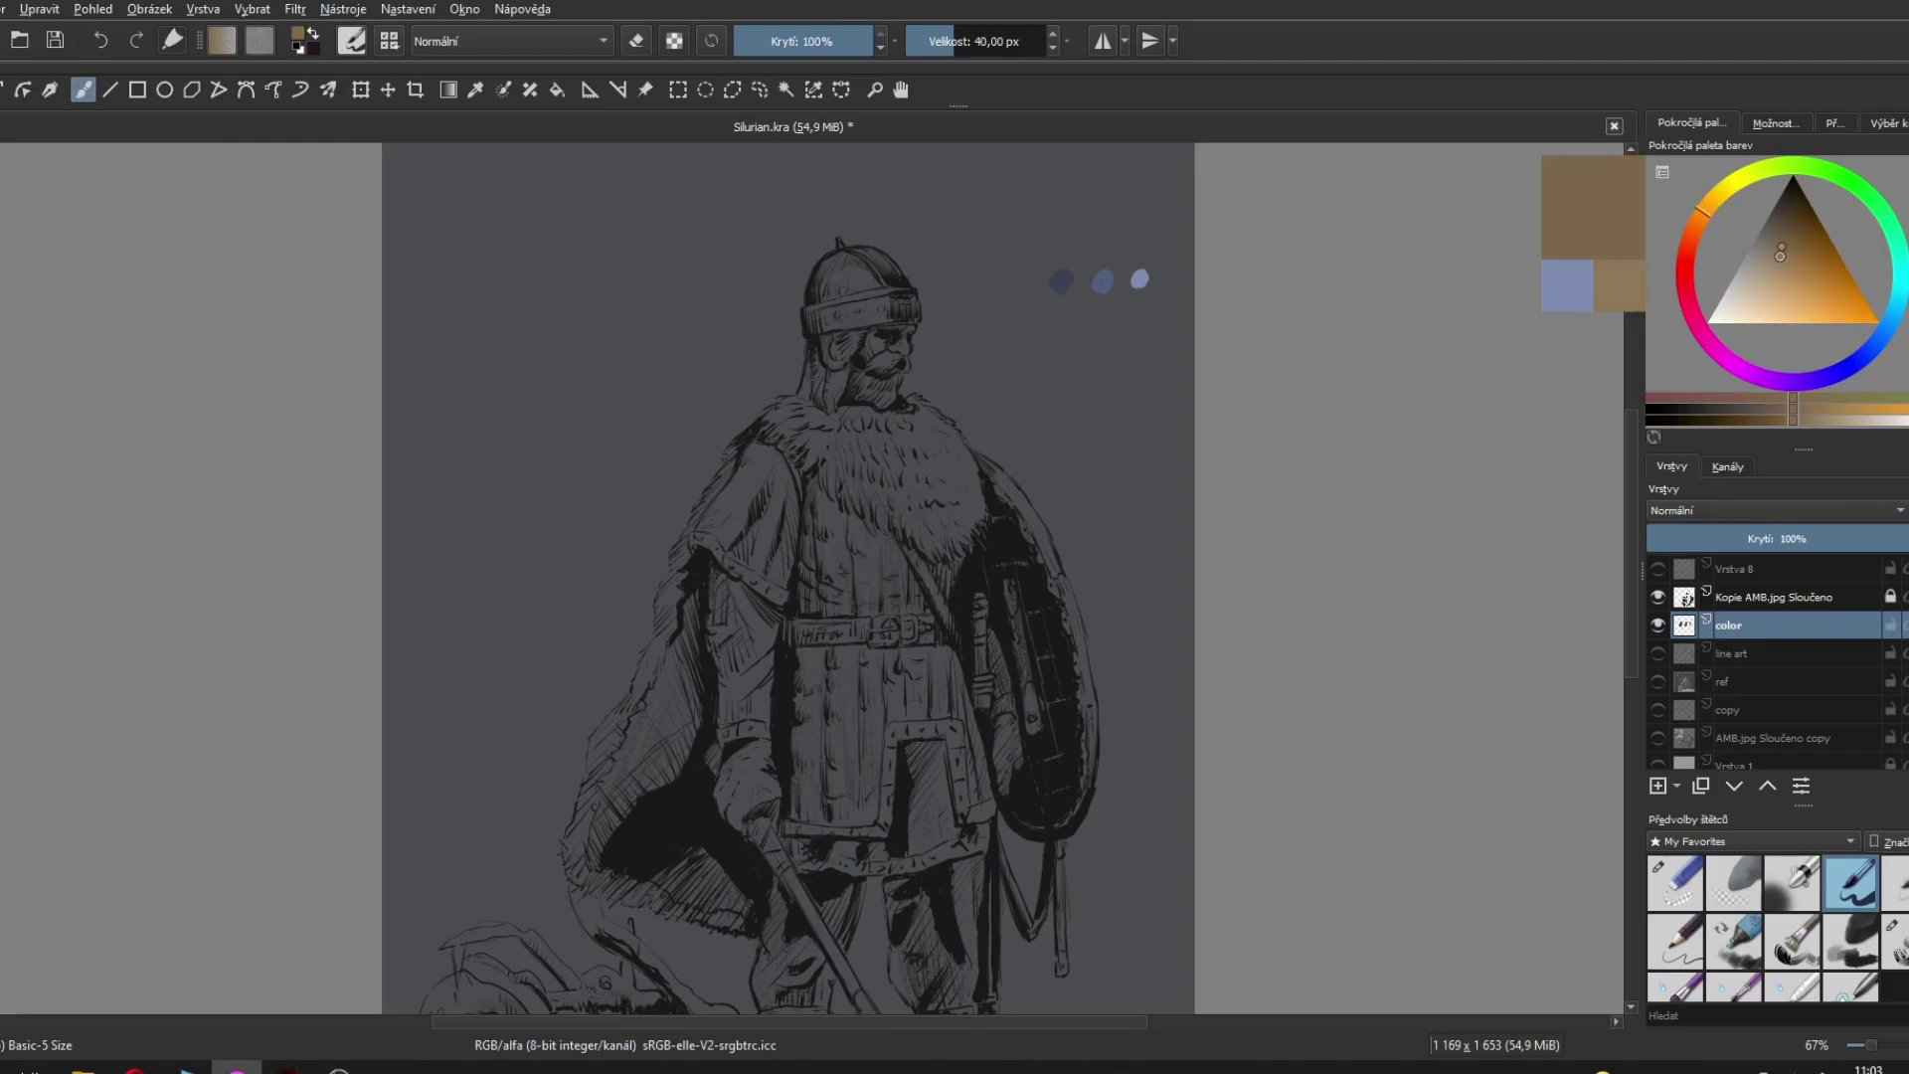
Step: Dab three orange-tan swatches from dark to light, then darken the colour toward brown
click(1062, 341)
key(l)
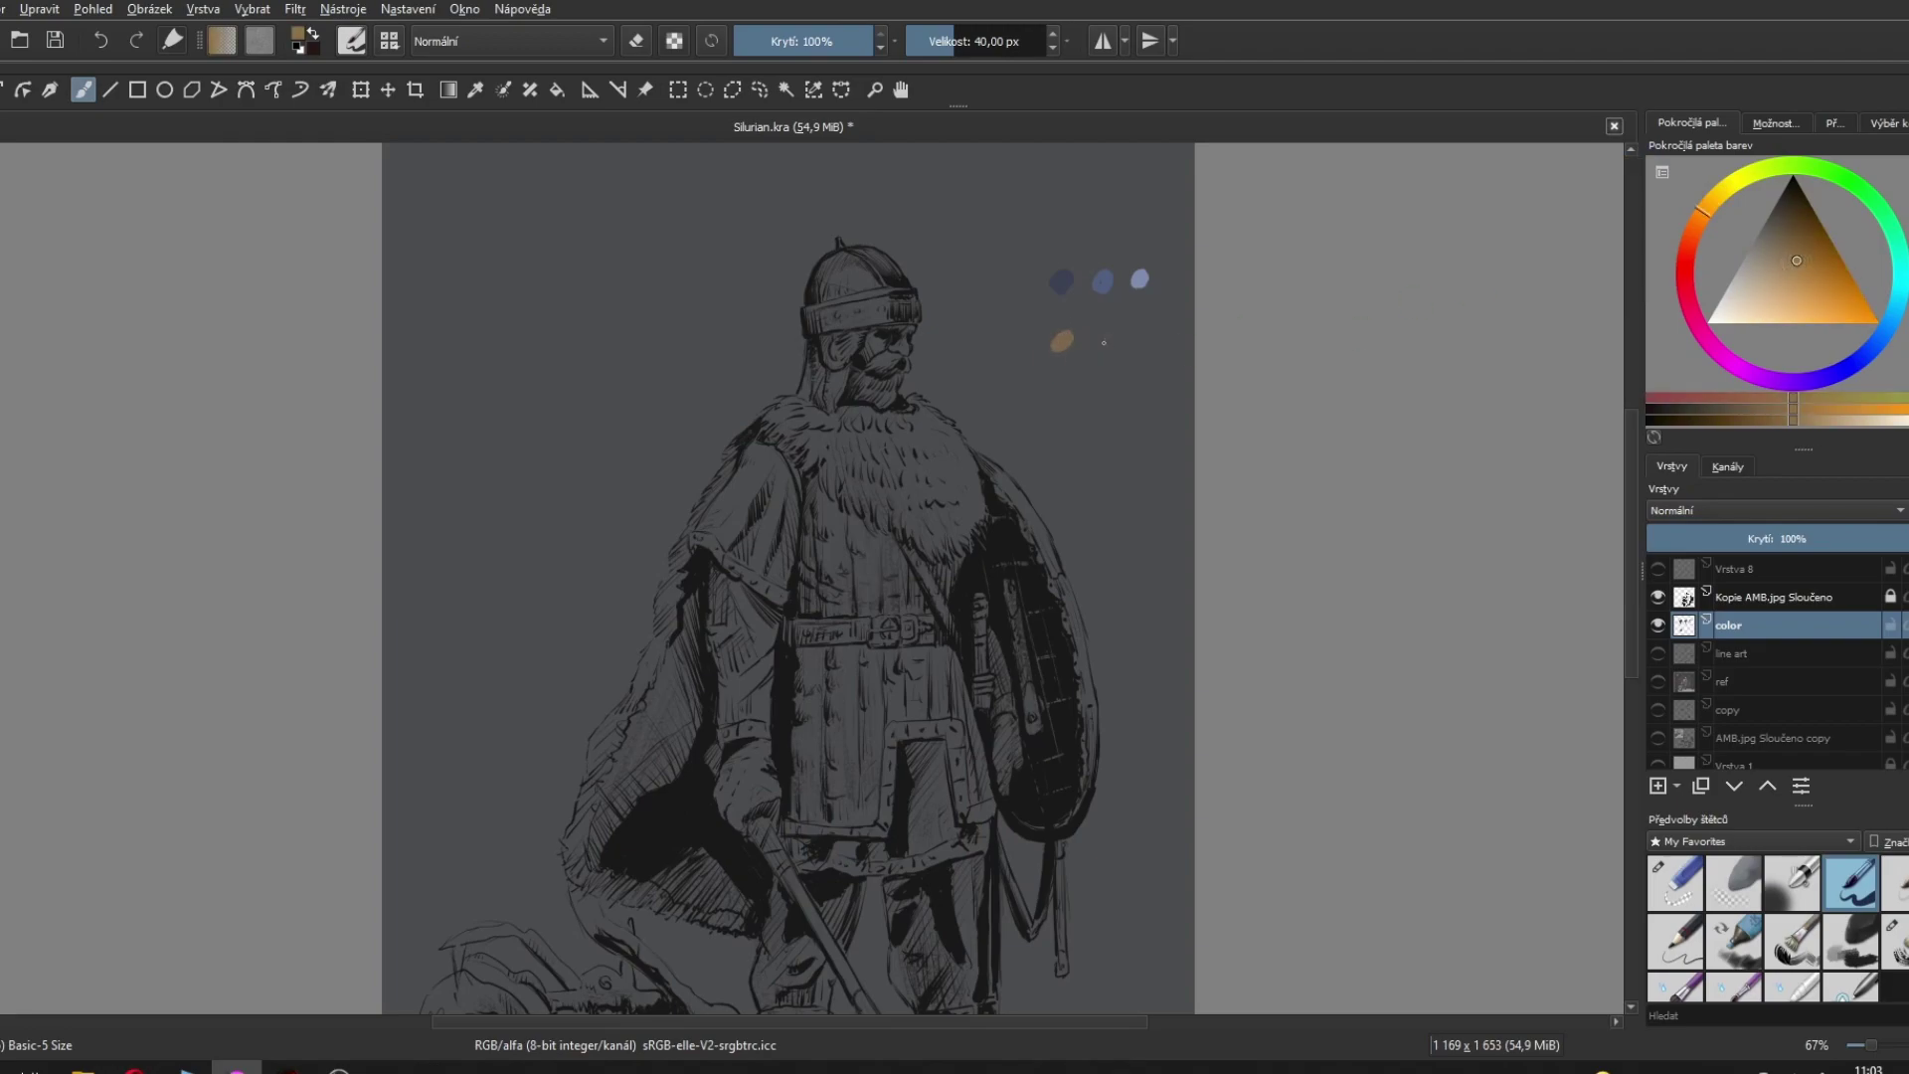
click(1107, 341)
key(l)
click(1149, 342)
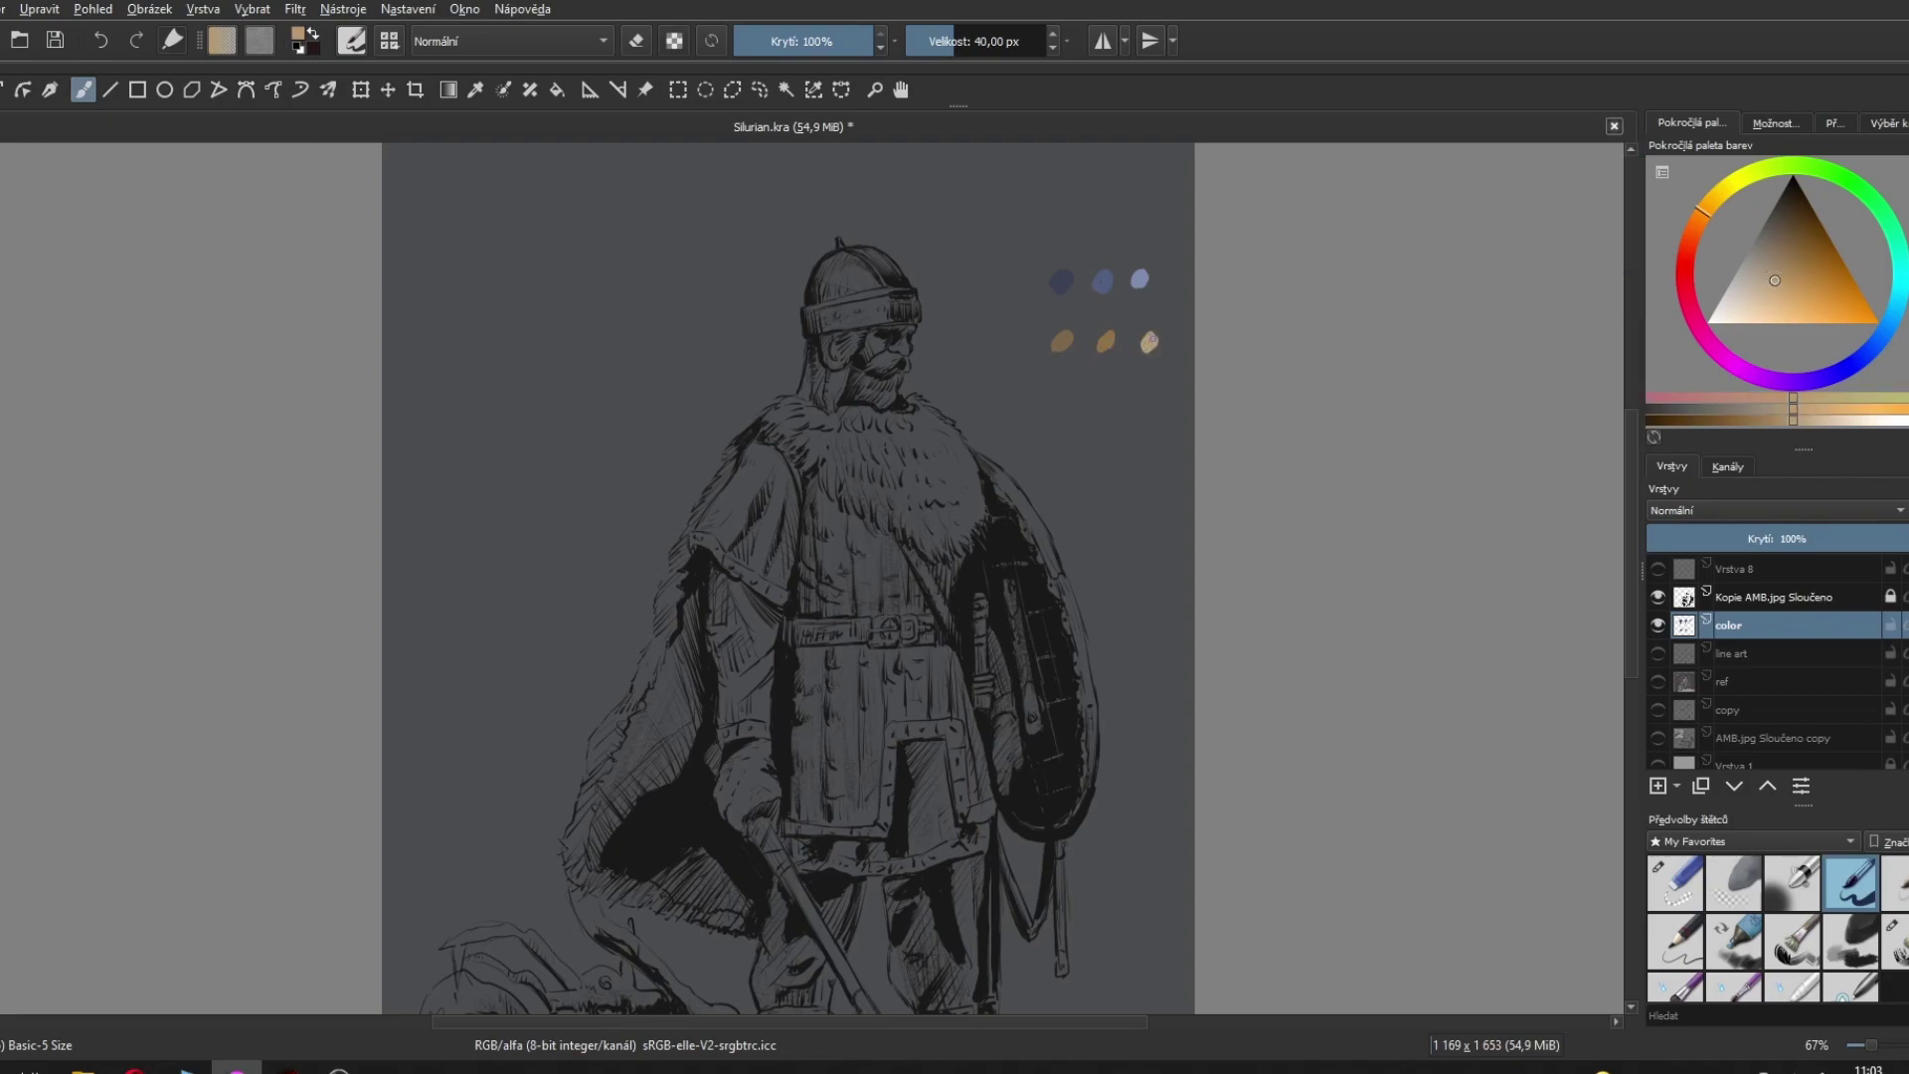
key(k)
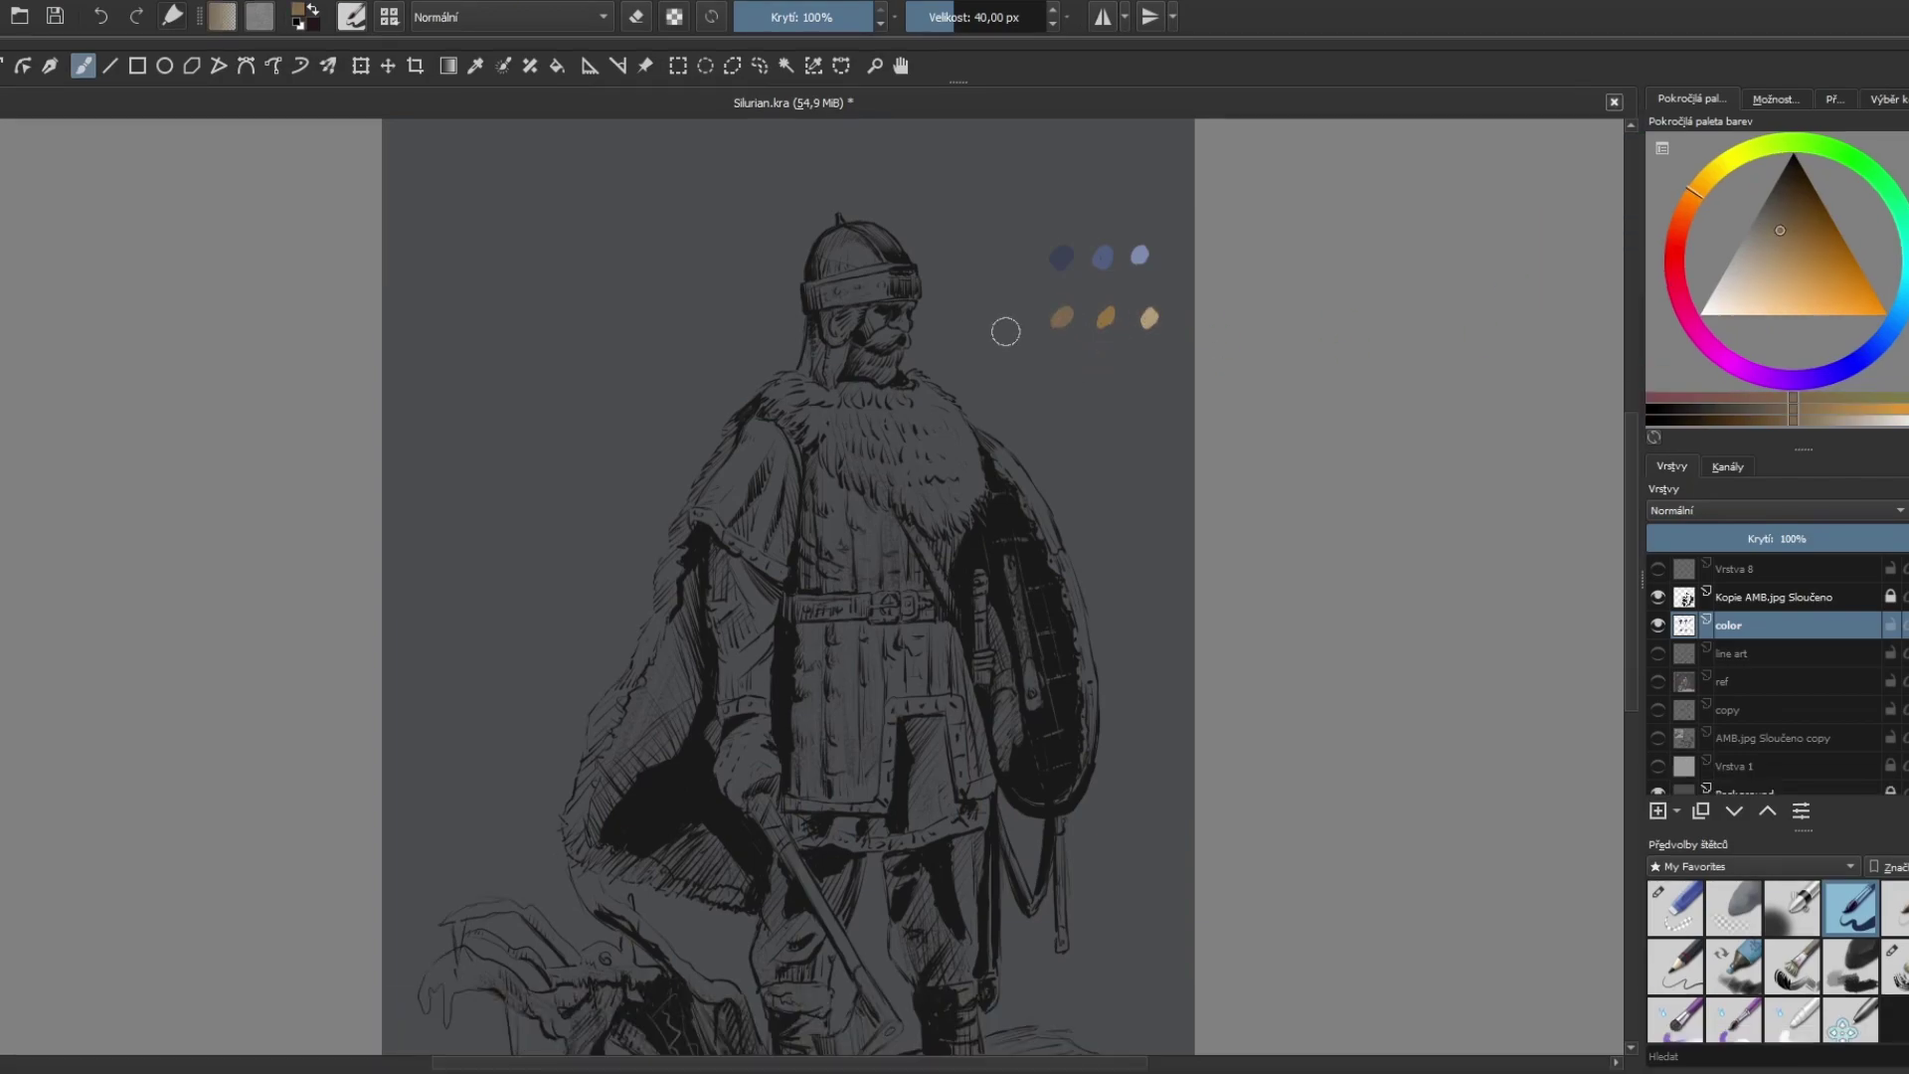
key(k)
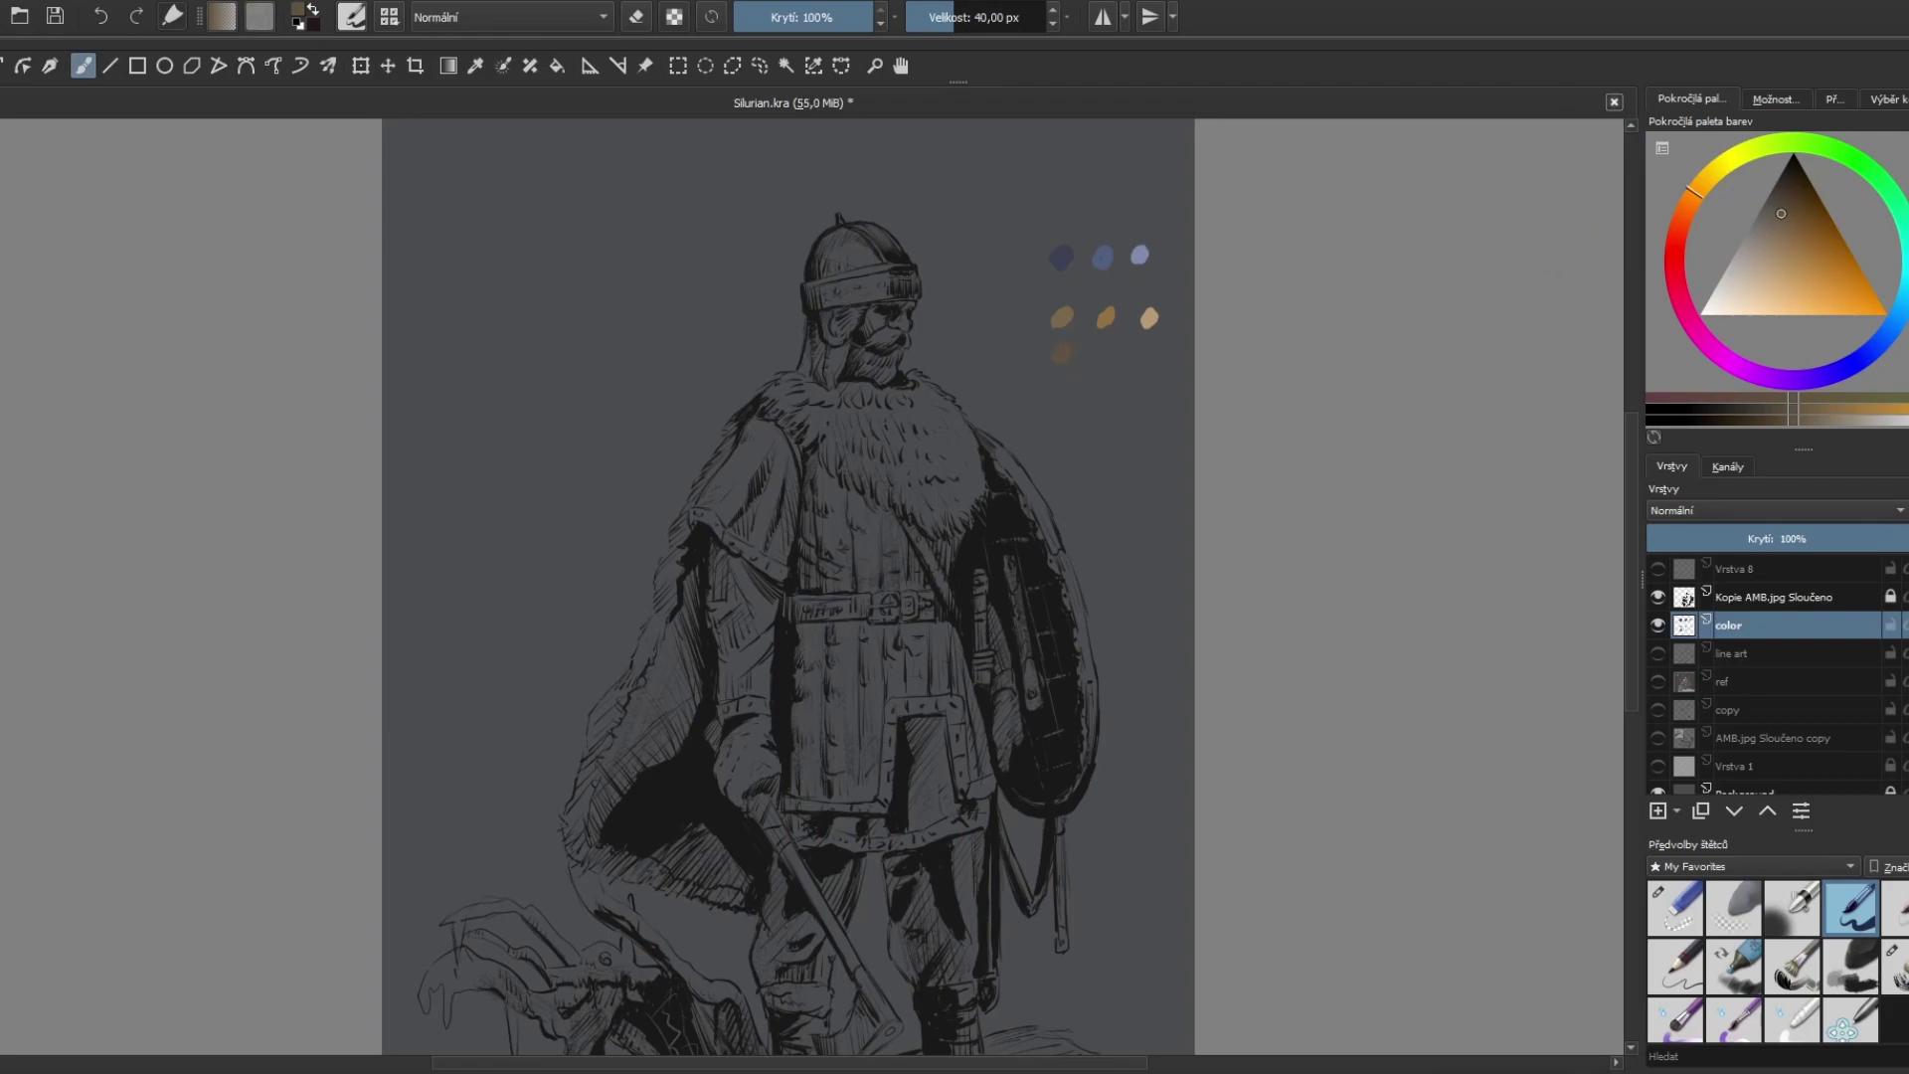
ctrl+click(1062, 258)
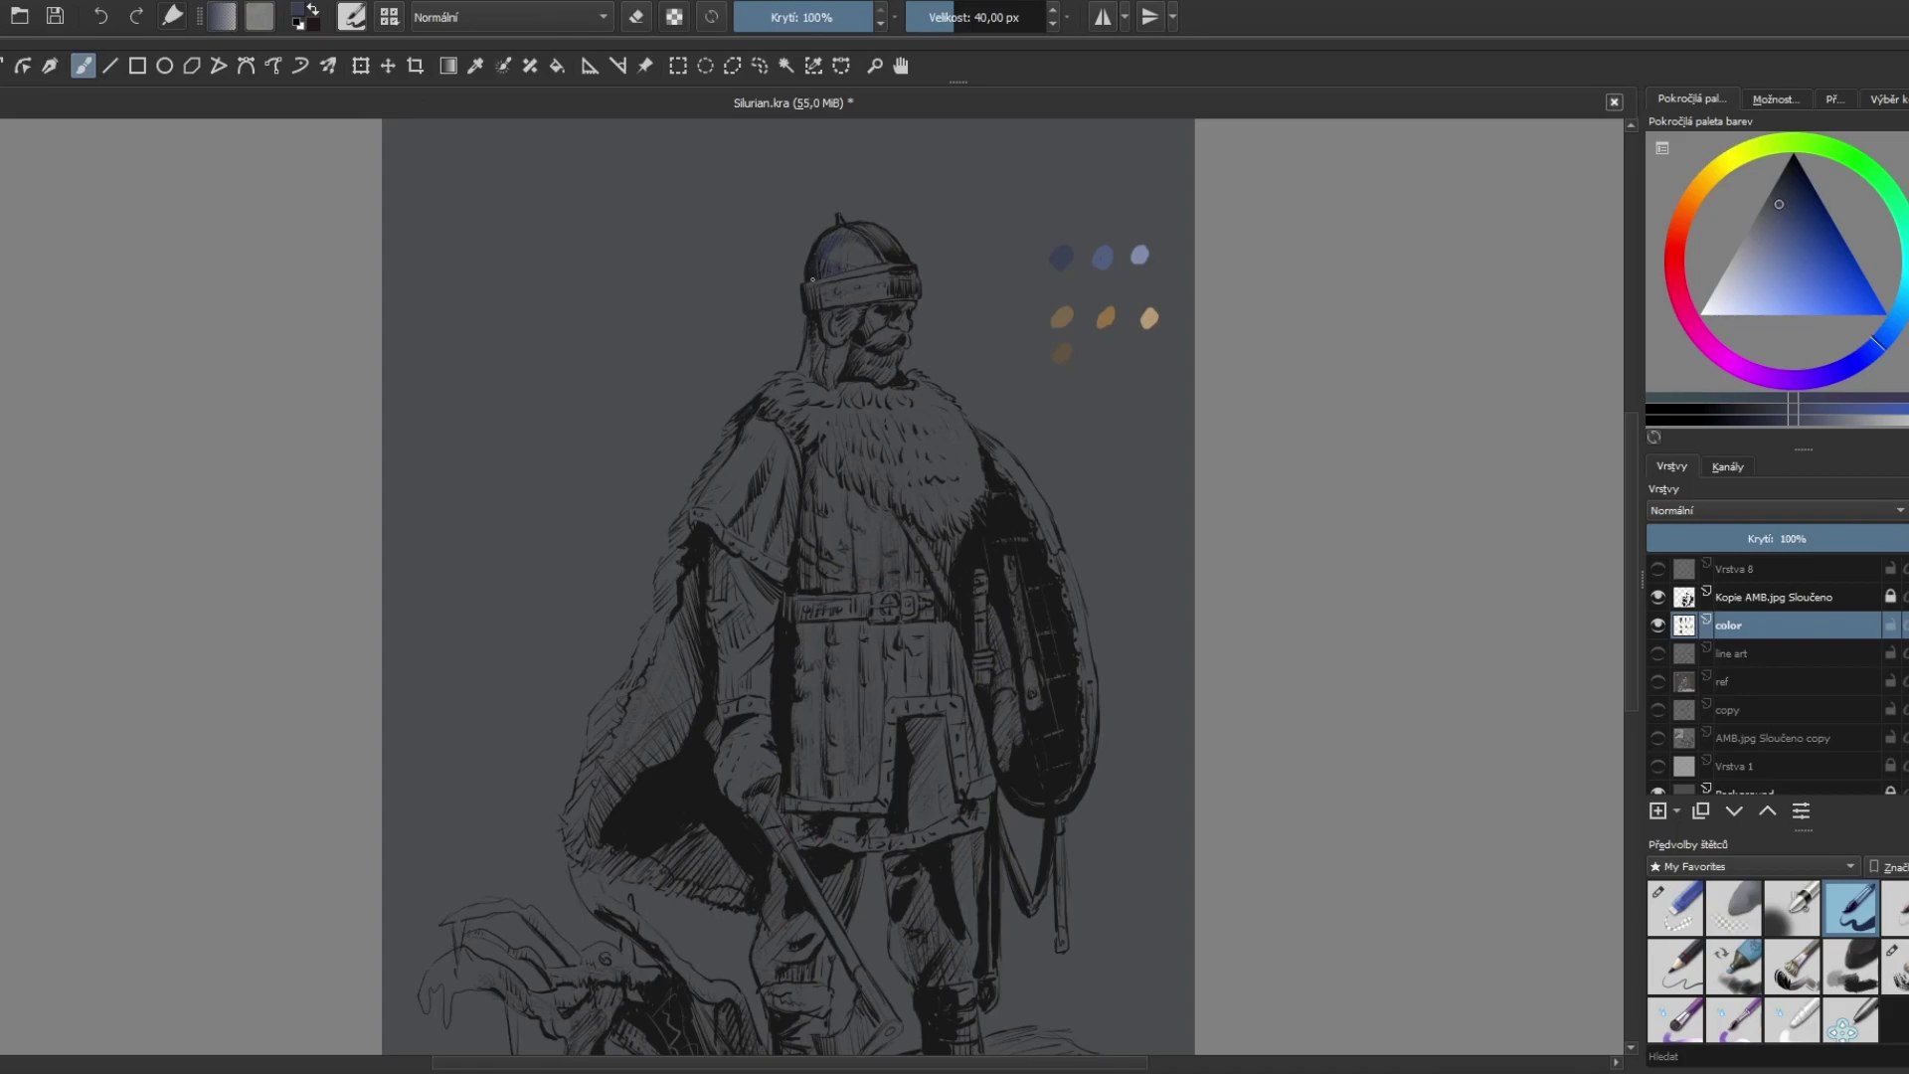
Step: Paint the helmet band and axe head dark blue, undoing a stray stroke on the sword hilt
drag(829, 298, 844, 299)
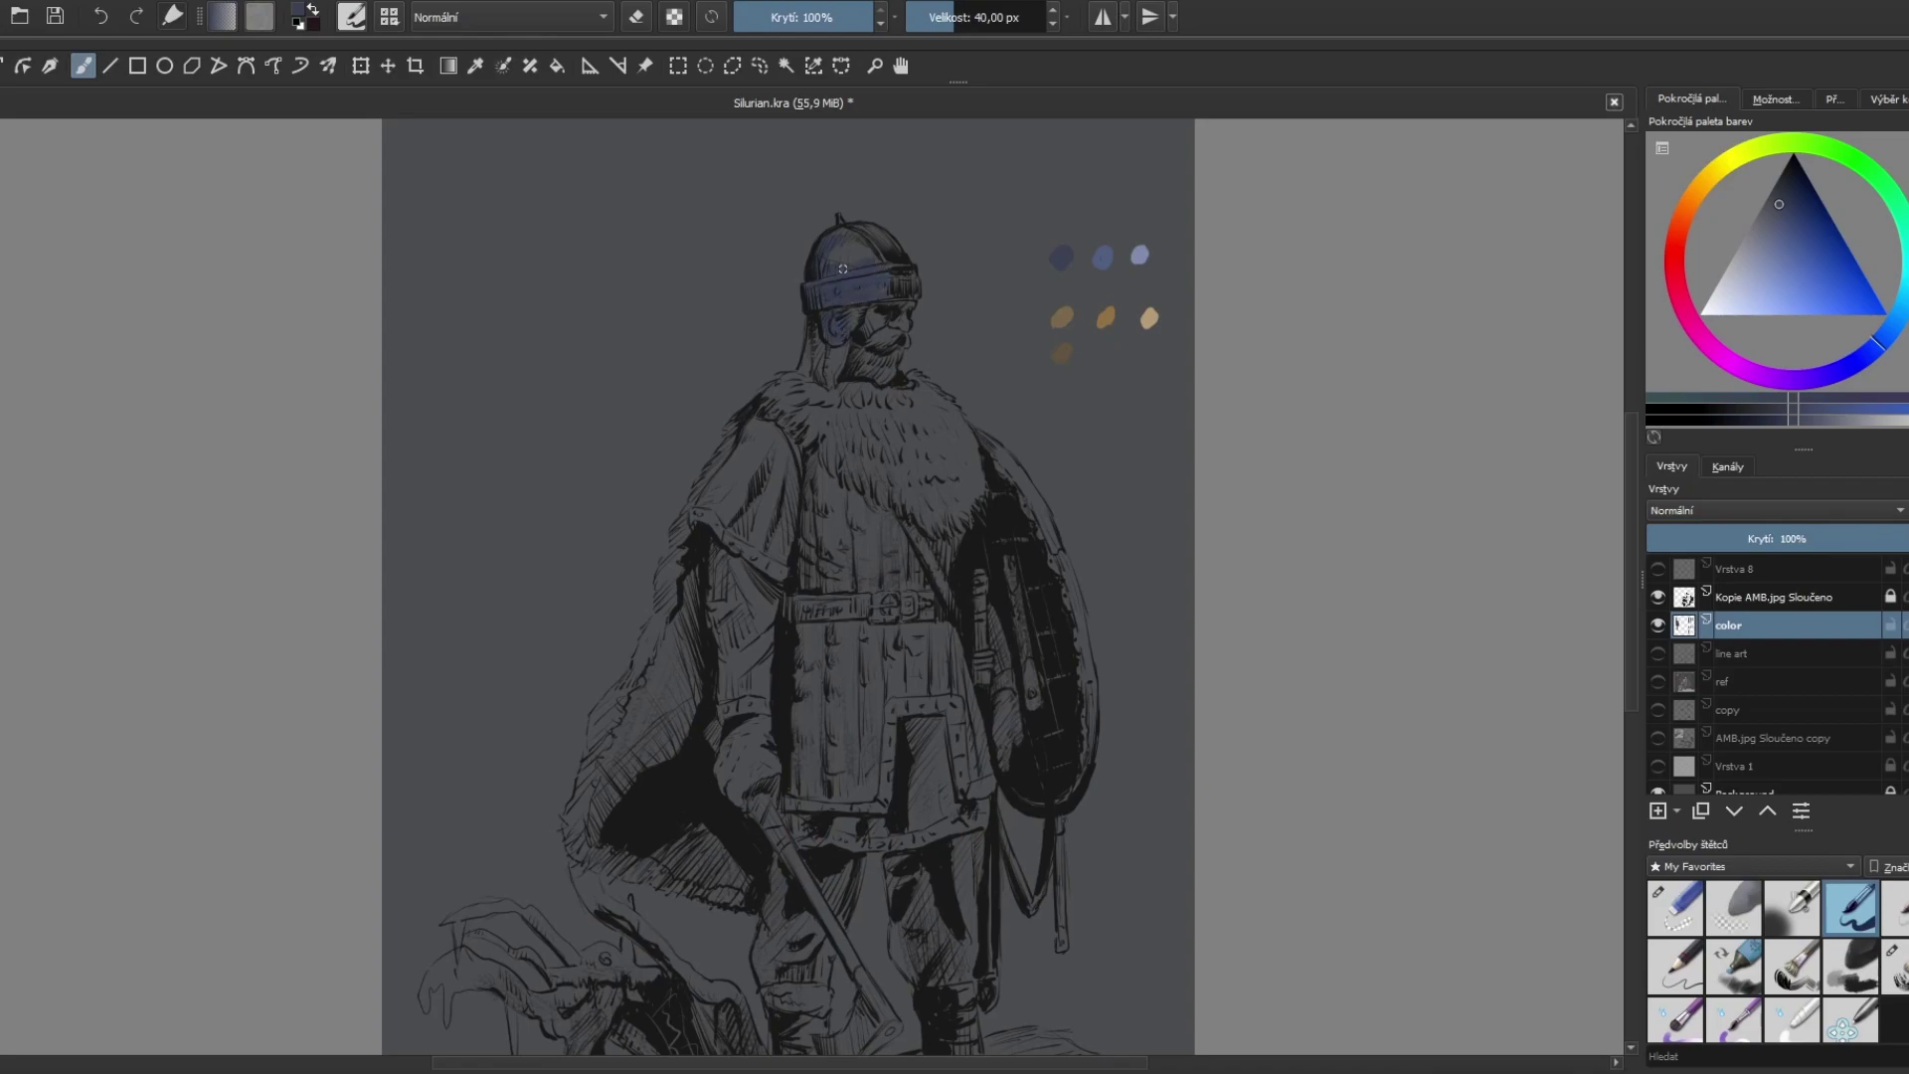
key(e)
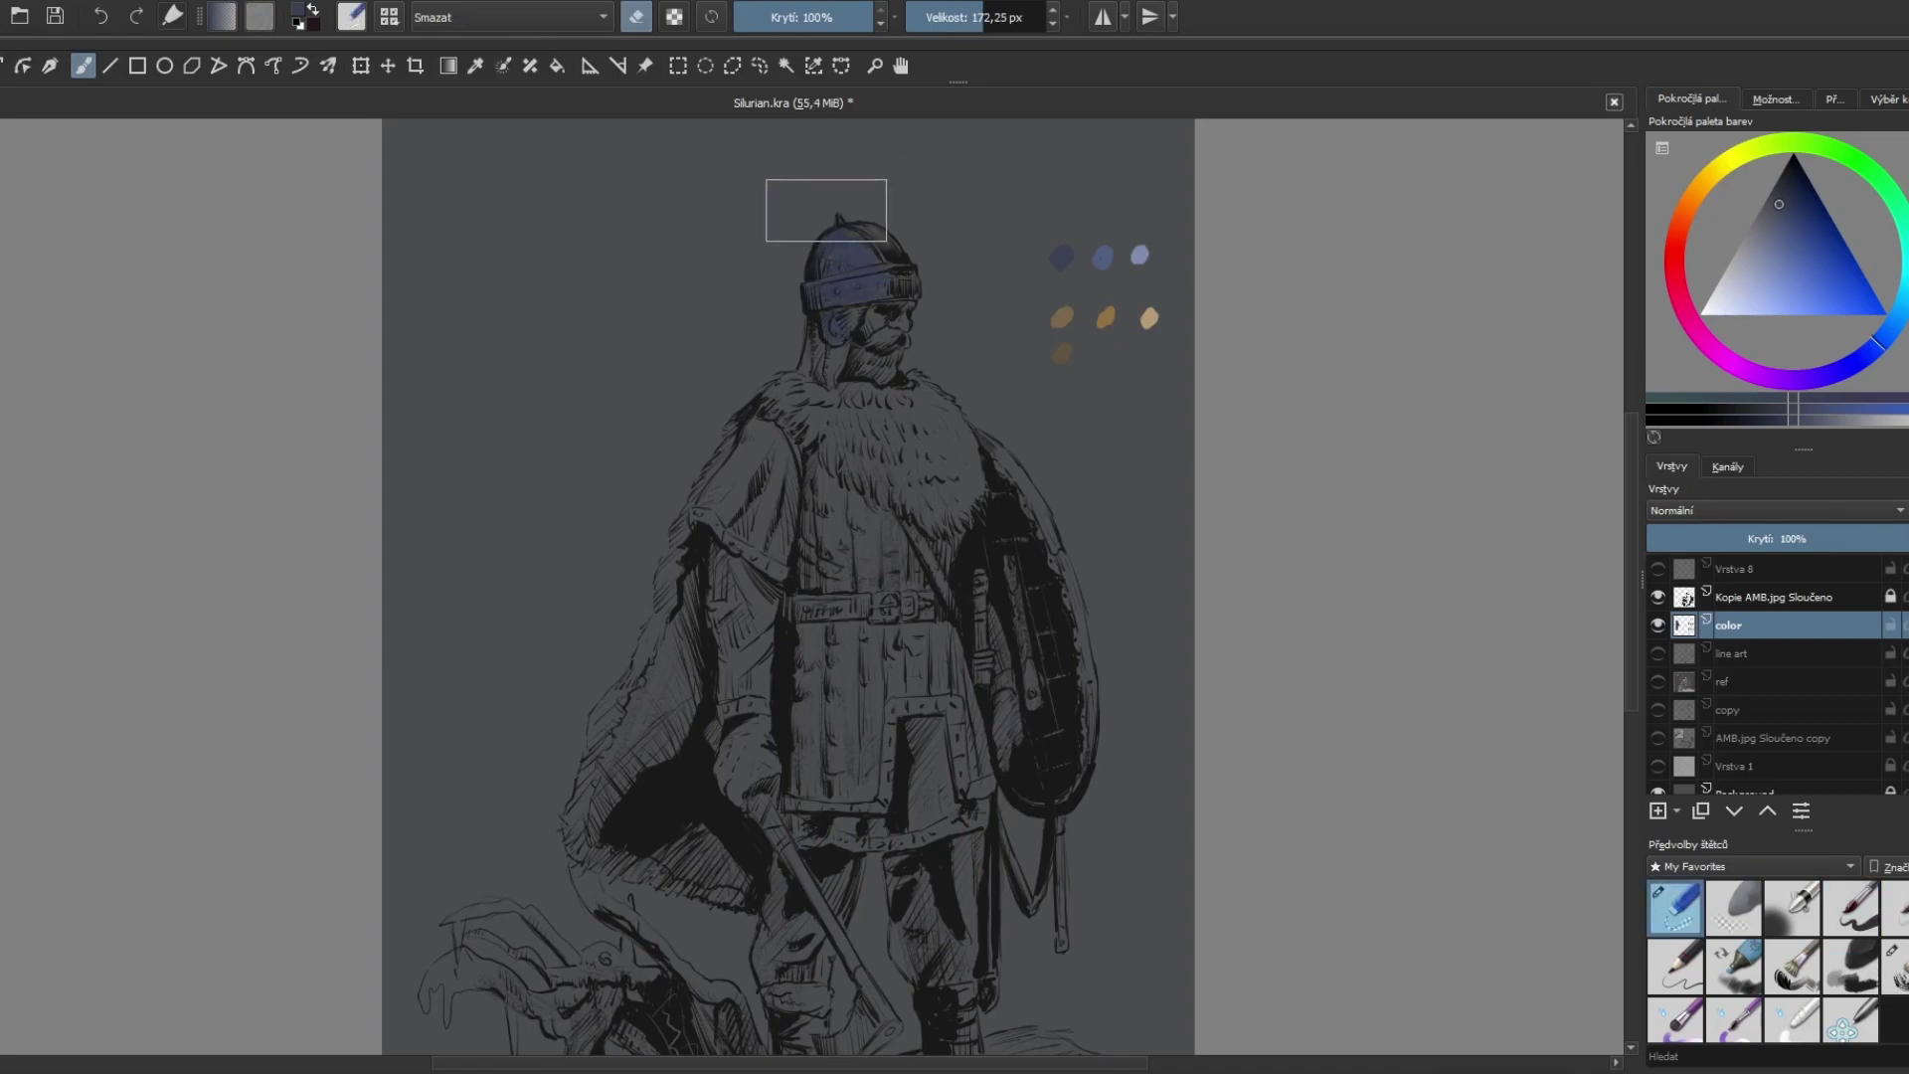
drag(826, 210, 756, 210)
key(e)
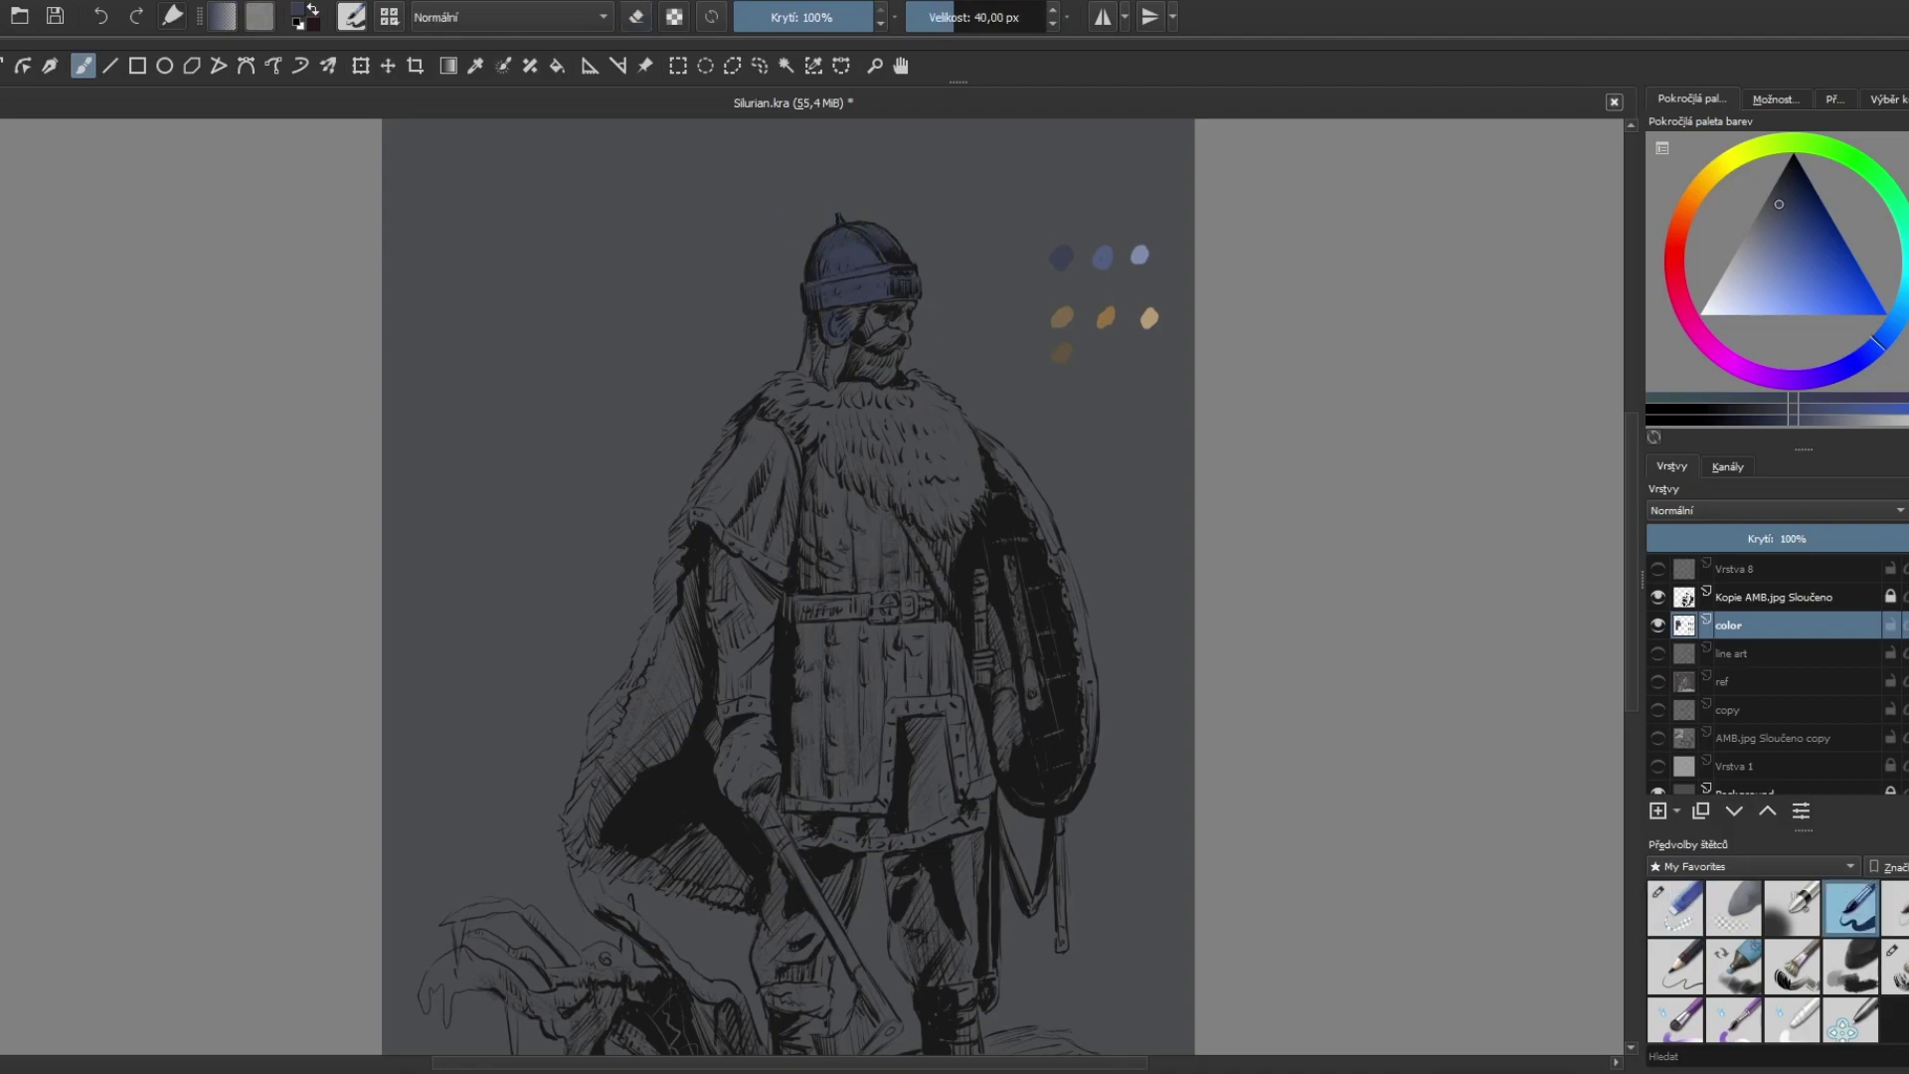
scroll(1049, 819, down, 3)
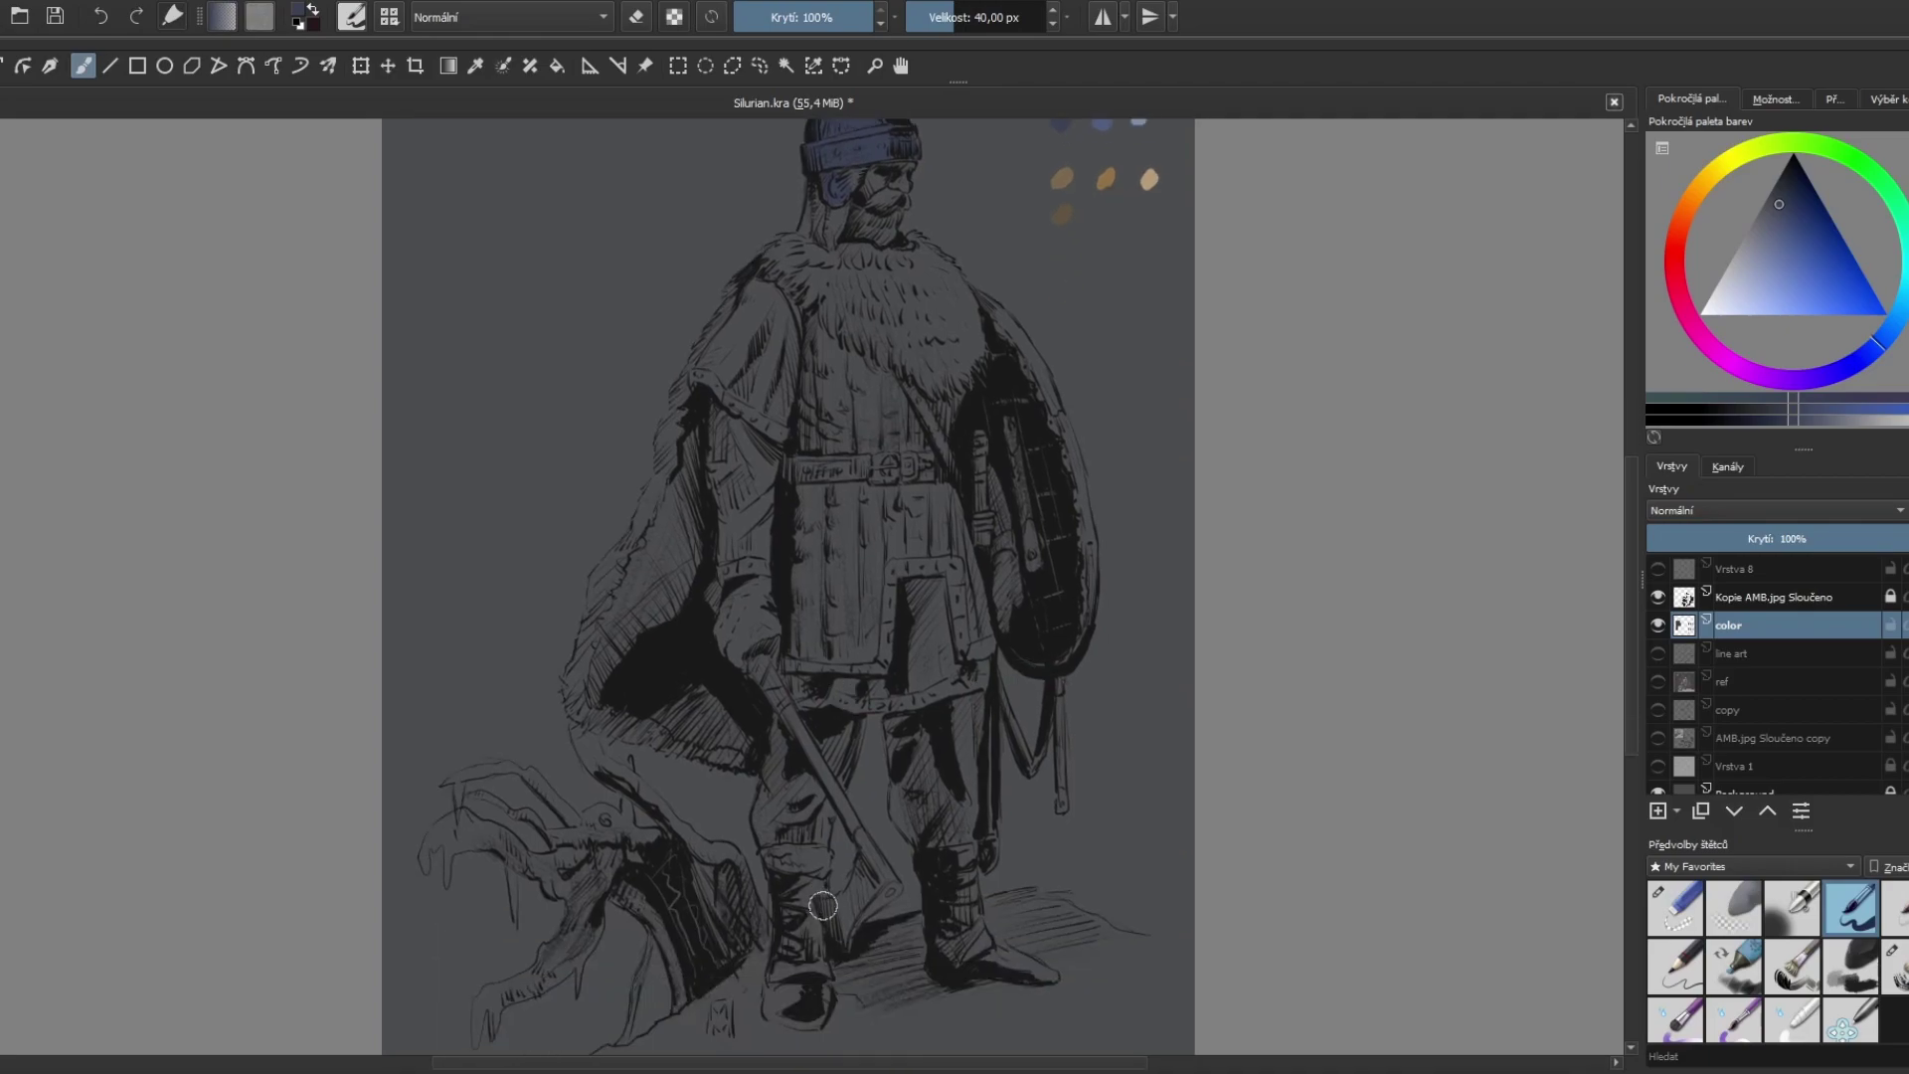
drag(844, 909, 849, 898)
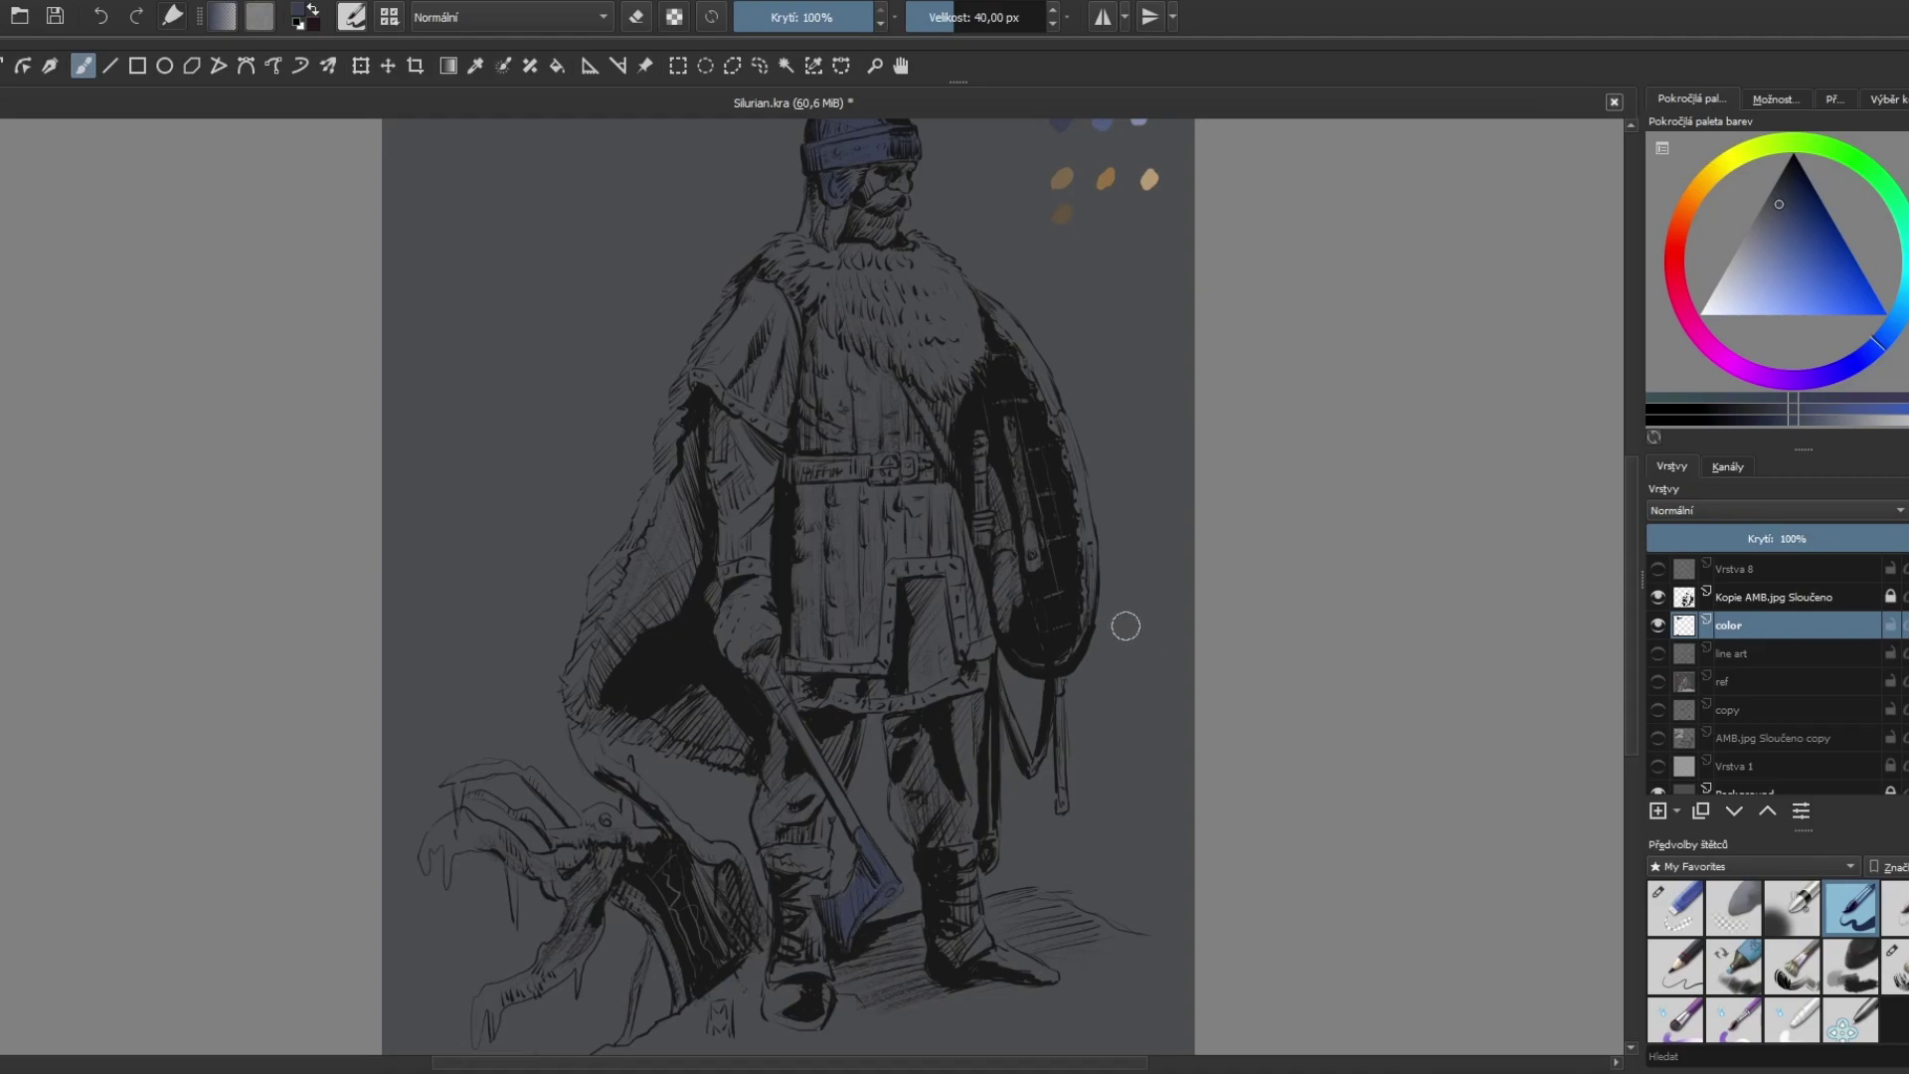
scroll(1124, 627, up, 1)
drag(976, 548, 975, 560)
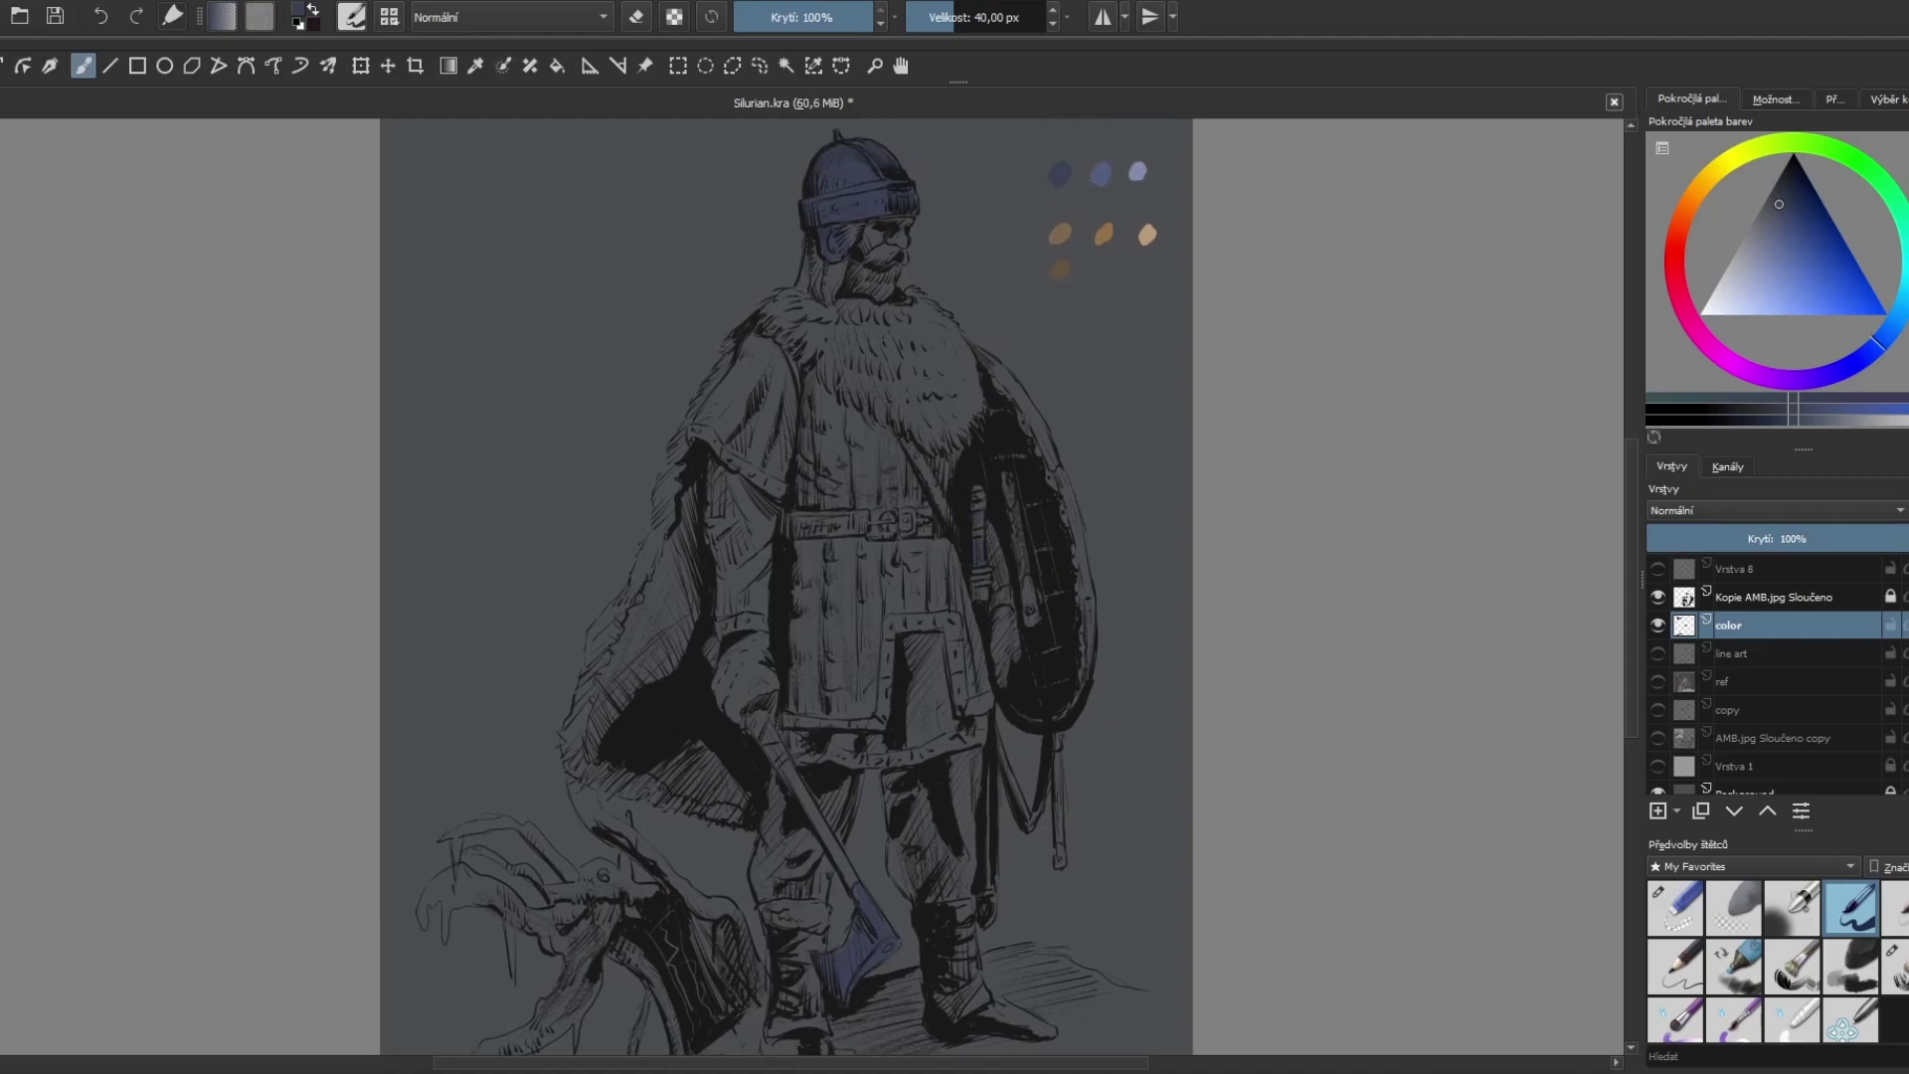
scroll(1104, 587, up, 1)
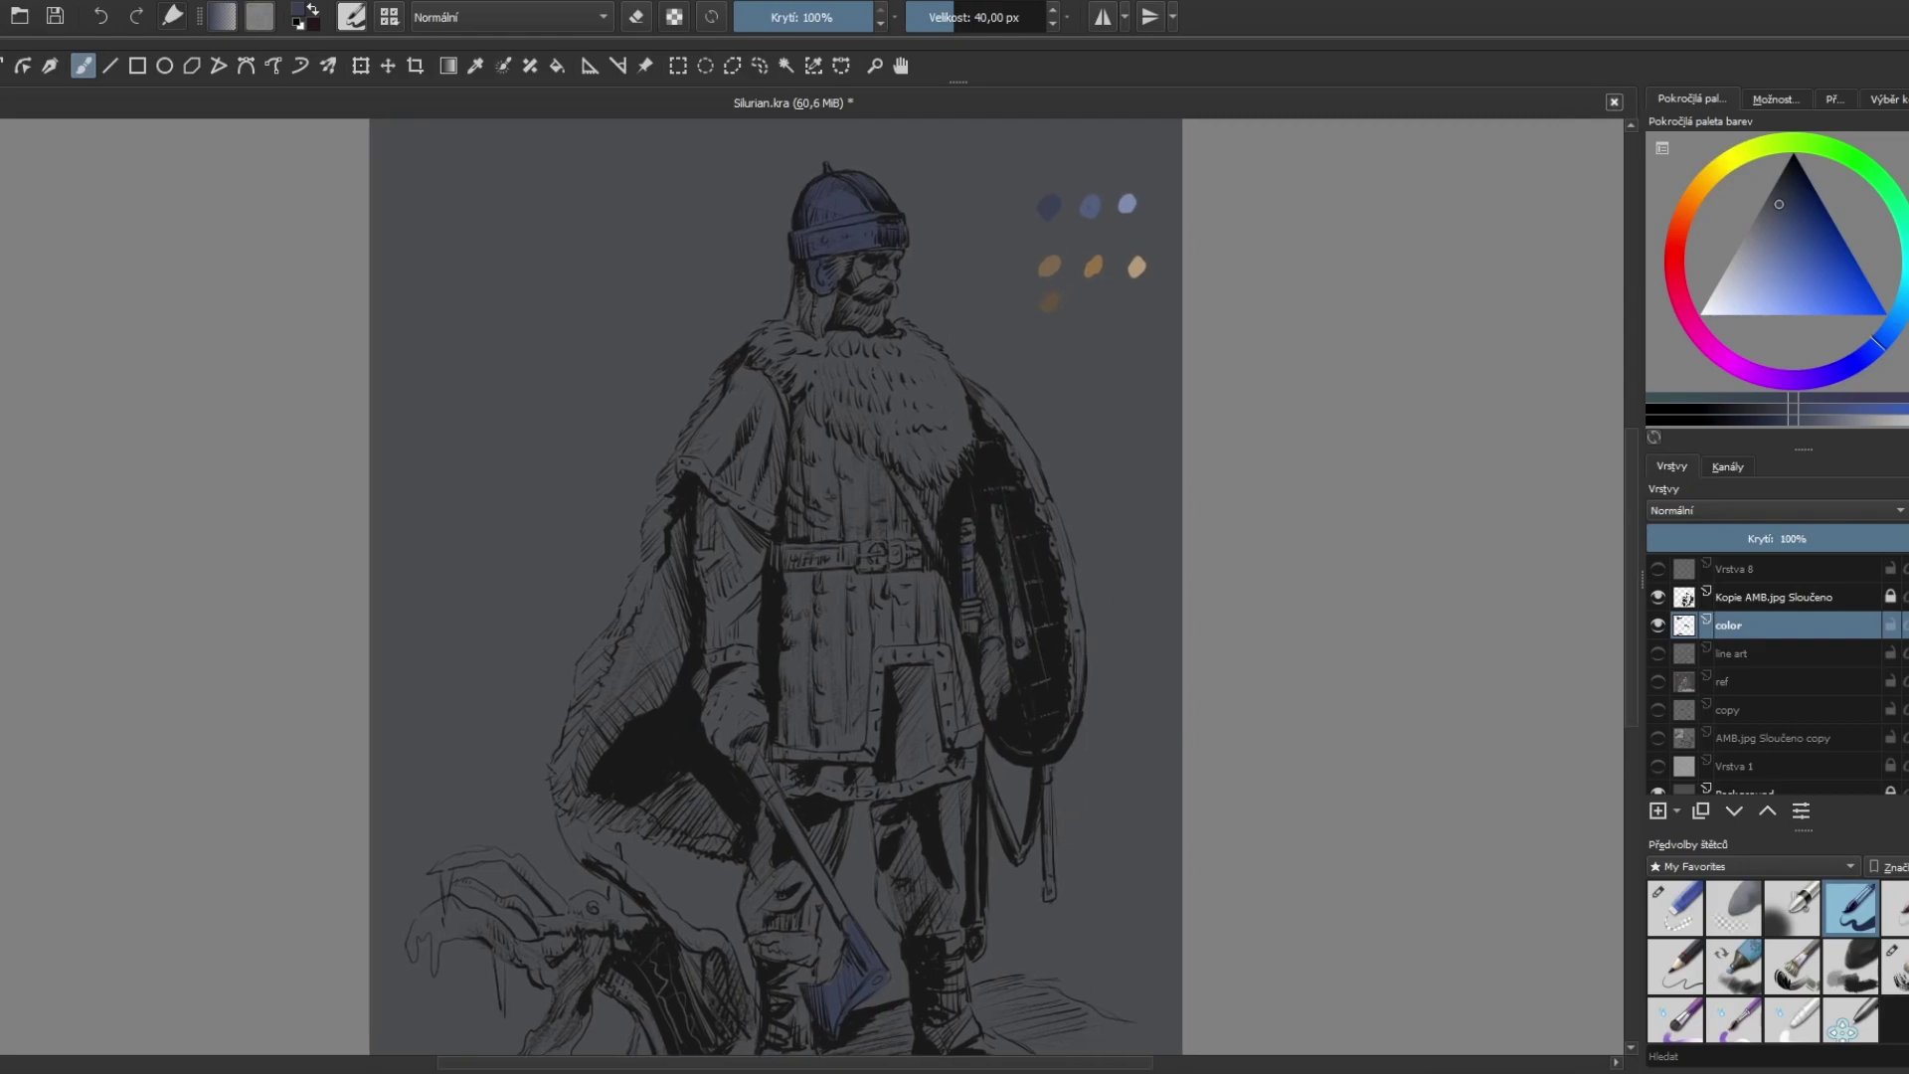
scroll(1065, 652, up, 1)
key(ctrl+z)
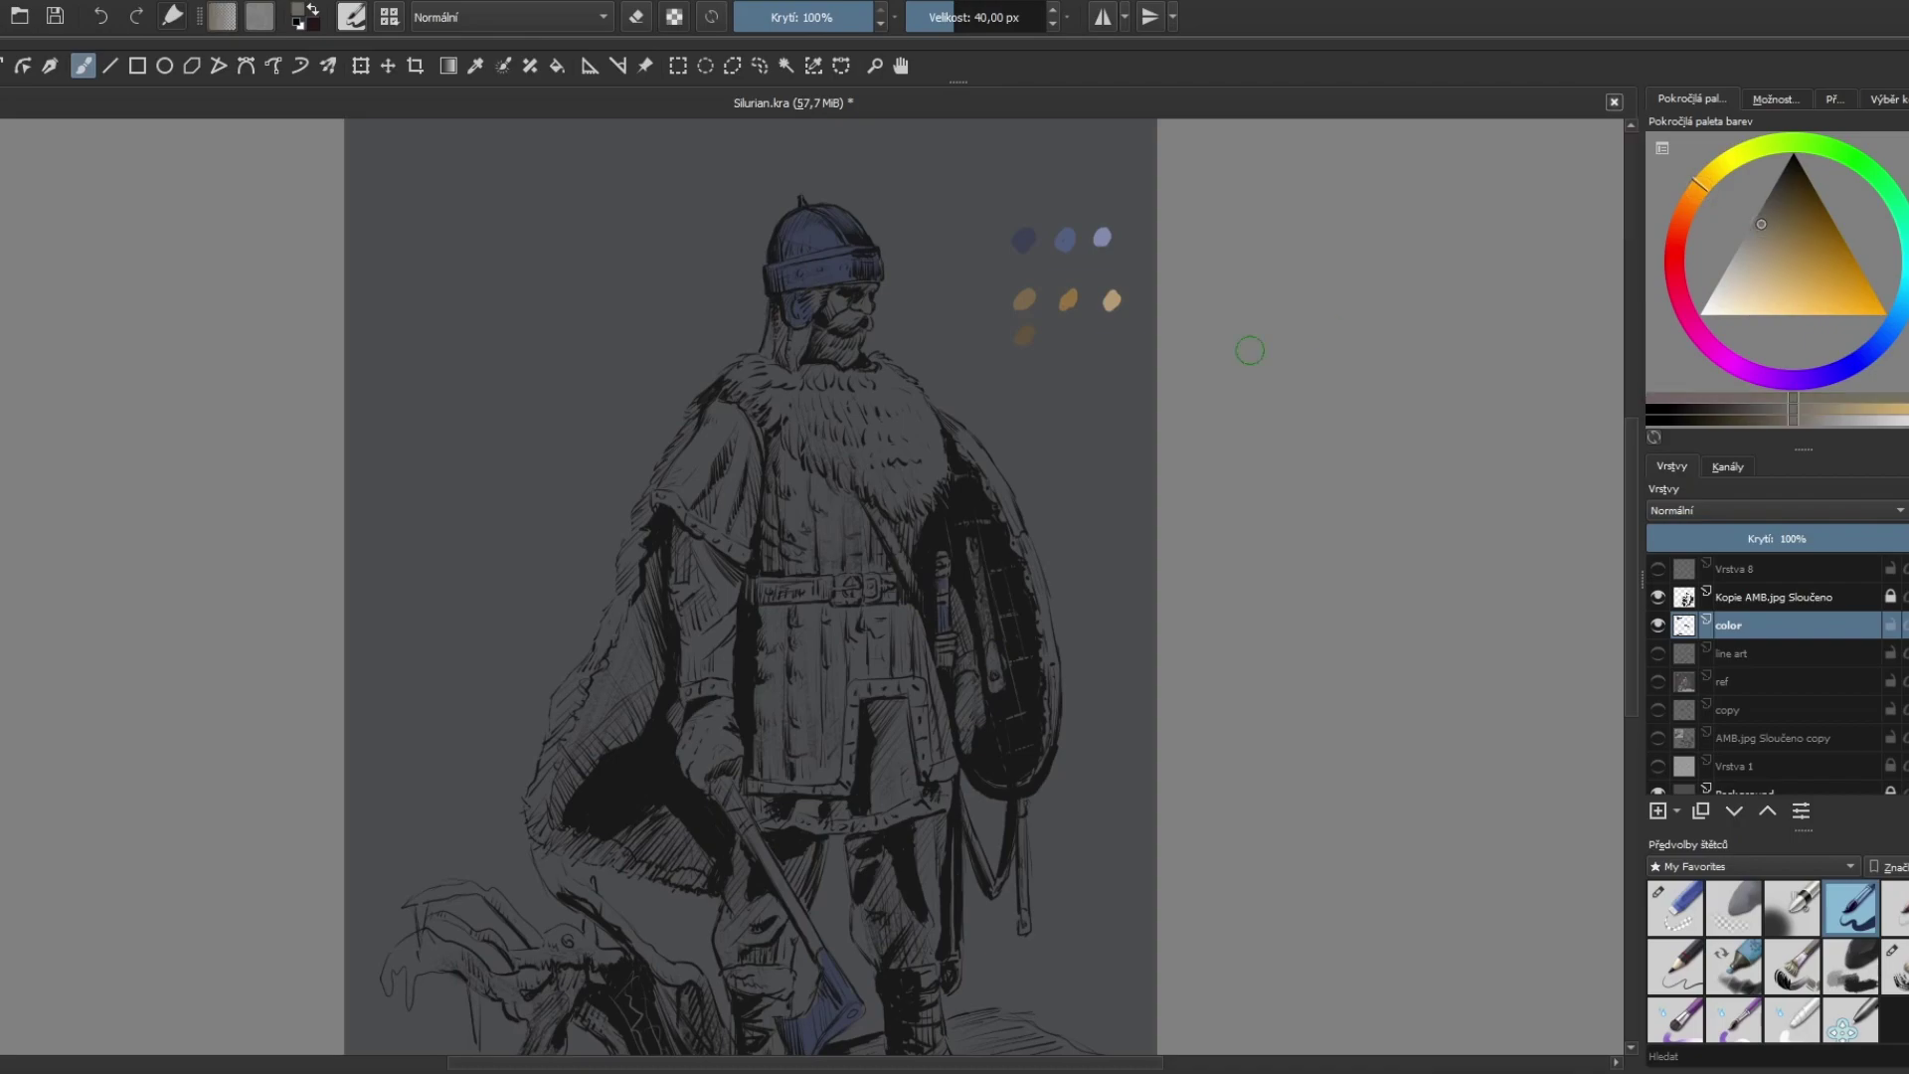
Step: Dab a greyish tan swatch and paint tan along the left shoulder and cloak edge
click(1065, 337)
drag(689, 427, 673, 455)
mouse_move(634, 519)
mouse_down()
mouse_move(612, 636)
mouse_move(563, 718)
mouse_up()
drag(594, 668, 552, 760)
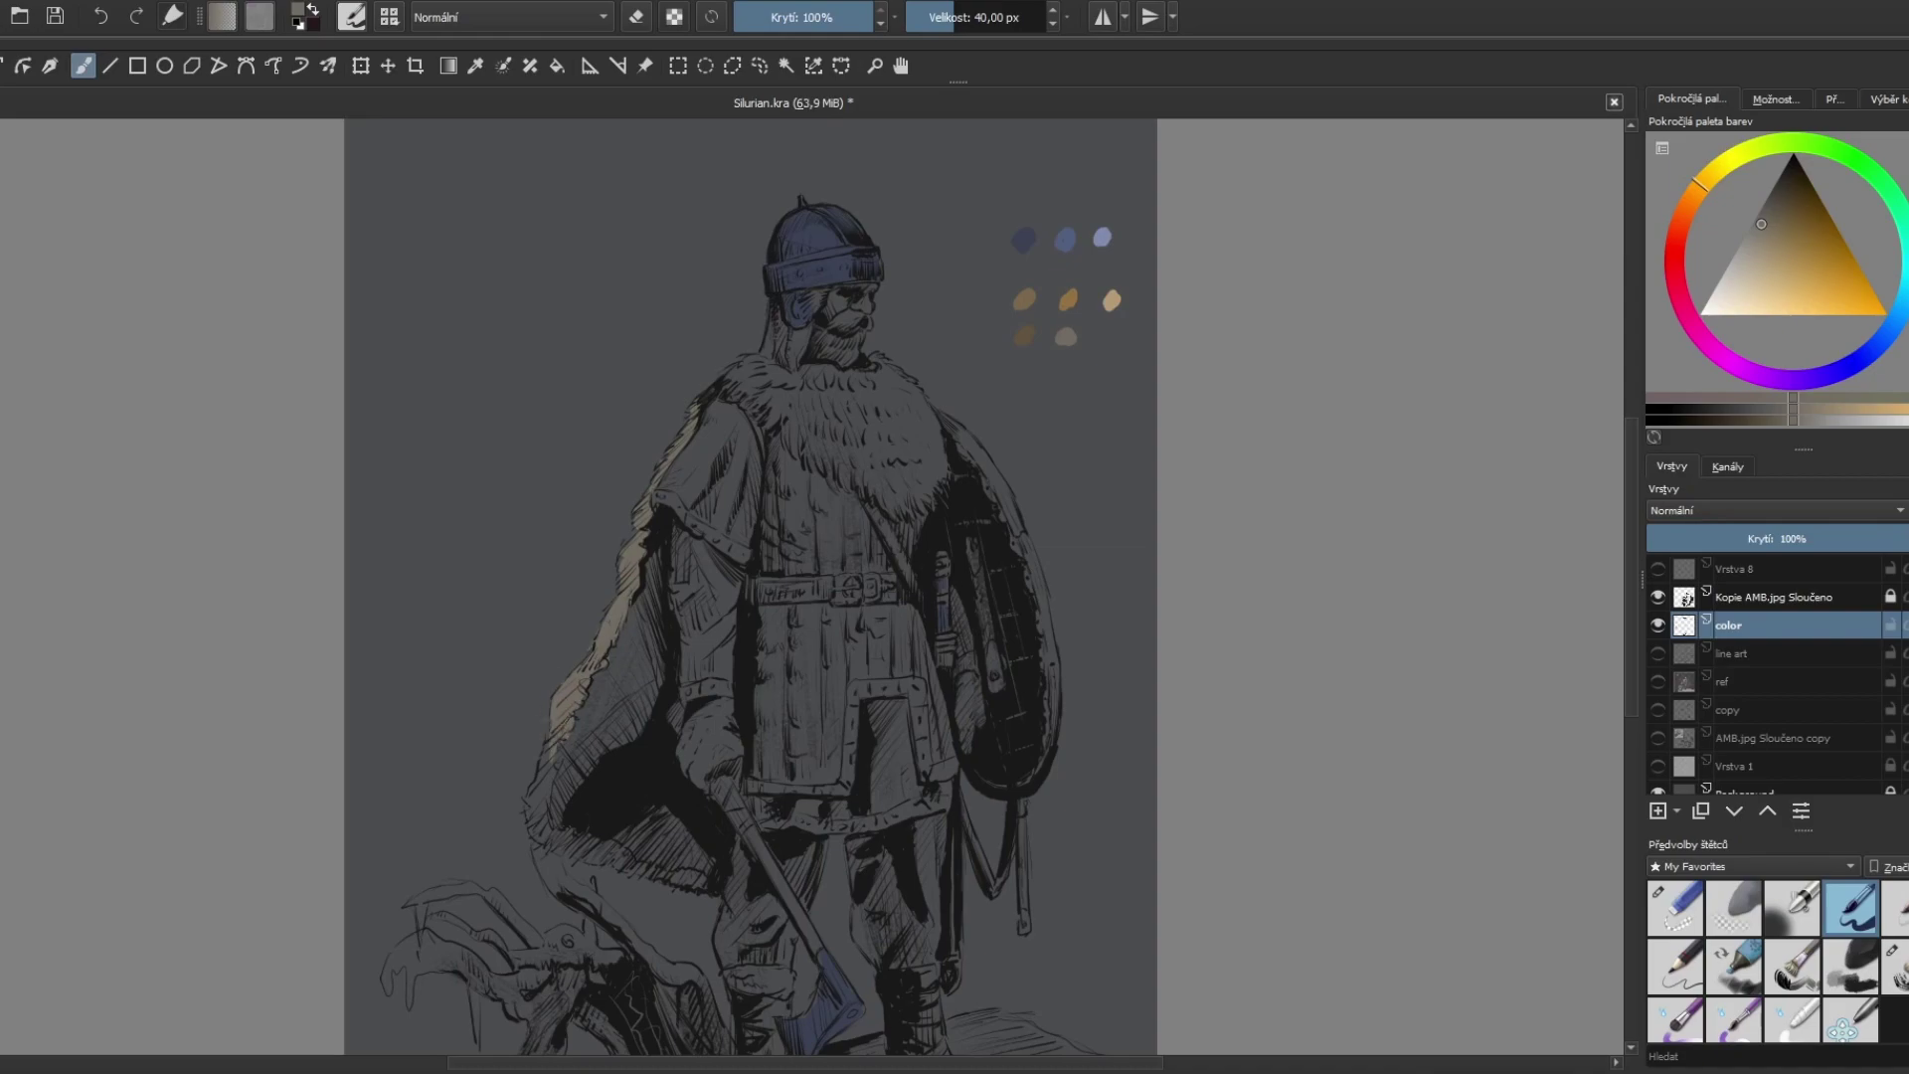
drag(624, 584, 610, 601)
mouse_move(552, 749)
mouse_down()
mouse_move(527, 805)
mouse_move(552, 845)
mouse_move(701, 881)
mouse_up()
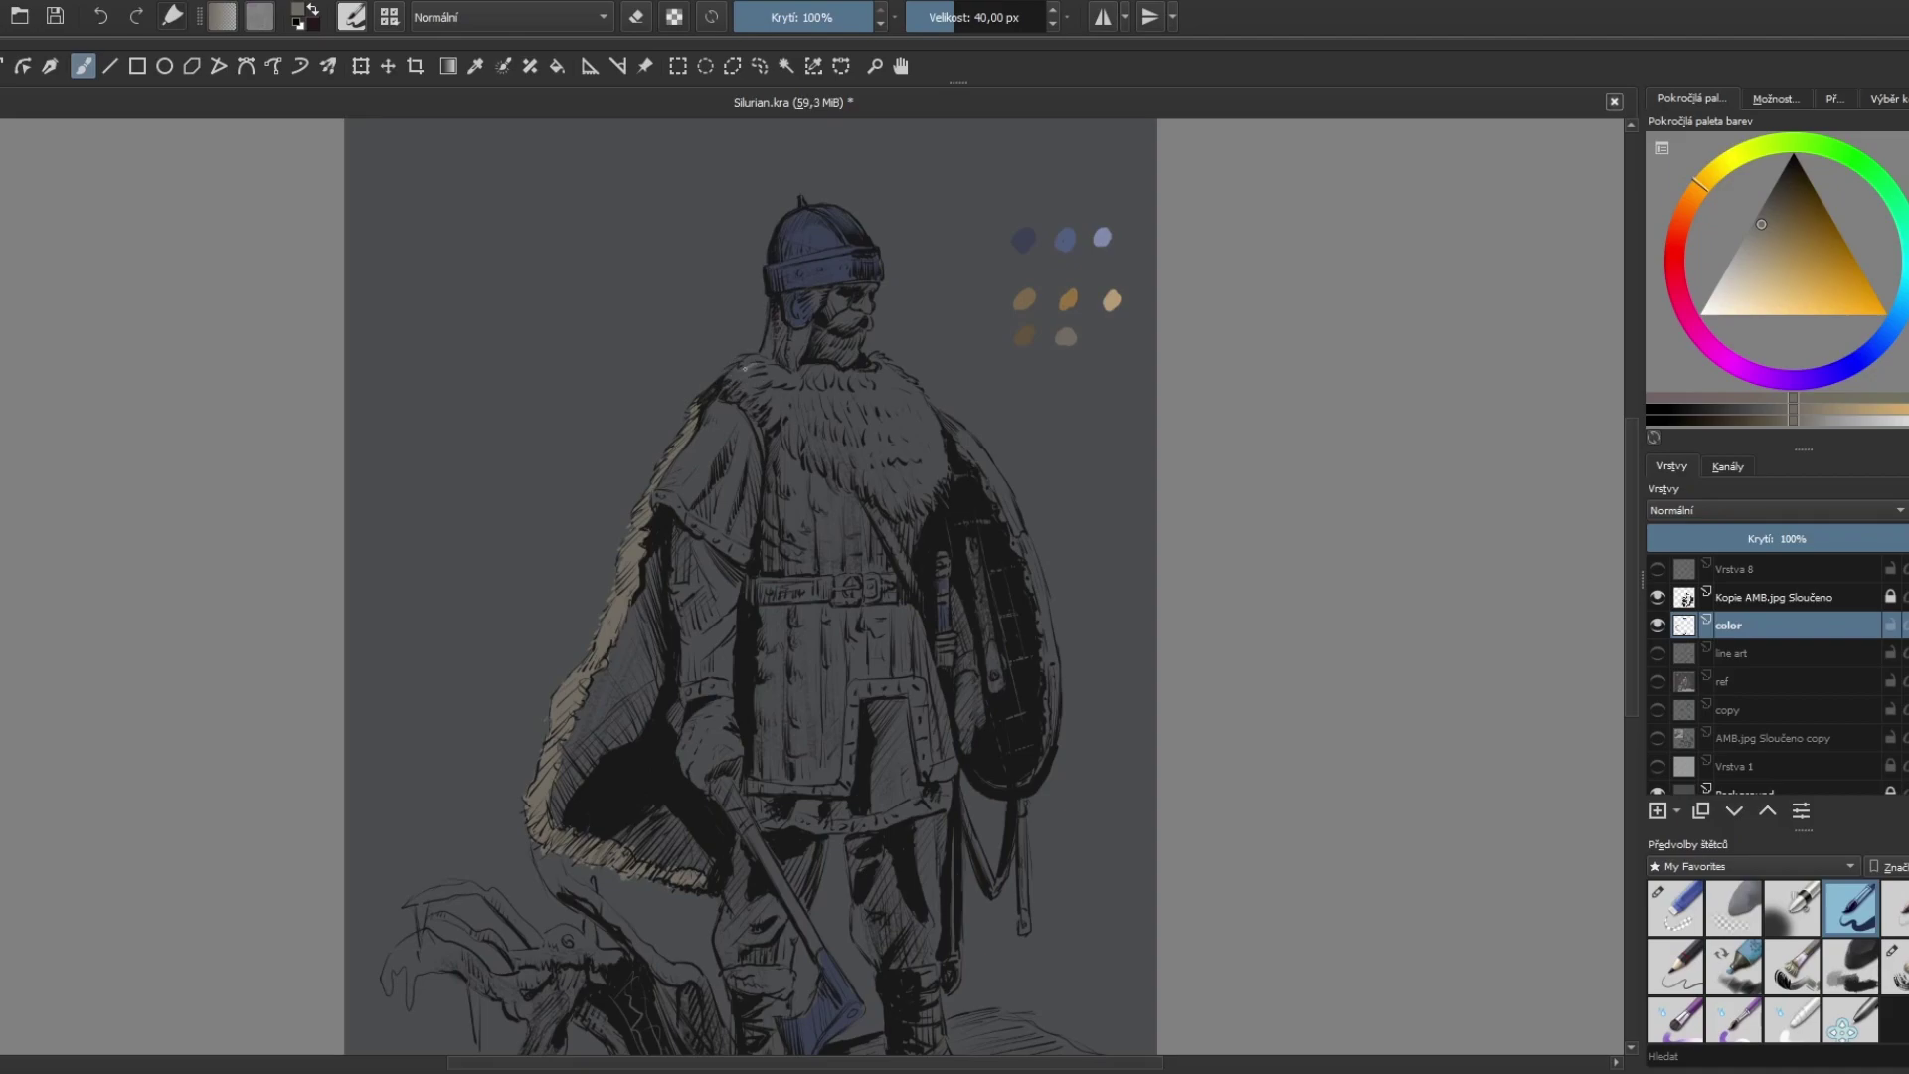
Step: Paint the shoulder fur and collar tan, erase the overspill, and tan the shield's inner rim
mouse_move(728, 370)
mouse_down()
mouse_move(808, 400)
mouse_move(803, 376)
mouse_move(766, 383)
mouse_move(785, 420)
mouse_move(810, 383)
mouse_move(789, 440)
mouse_move(838, 393)
mouse_move(815, 452)
mouse_move(822, 438)
mouse_move(895, 505)
mouse_move(929, 487)
mouse_move(923, 424)
mouse_move(855, 442)
mouse_move(905, 477)
mouse_move(840, 398)
mouse_move(889, 411)
mouse_move(845, 382)
mouse_move(870, 368)
mouse_move(919, 397)
mouse_move(883, 363)
mouse_move(925, 417)
mouse_move(913, 387)
mouse_up()
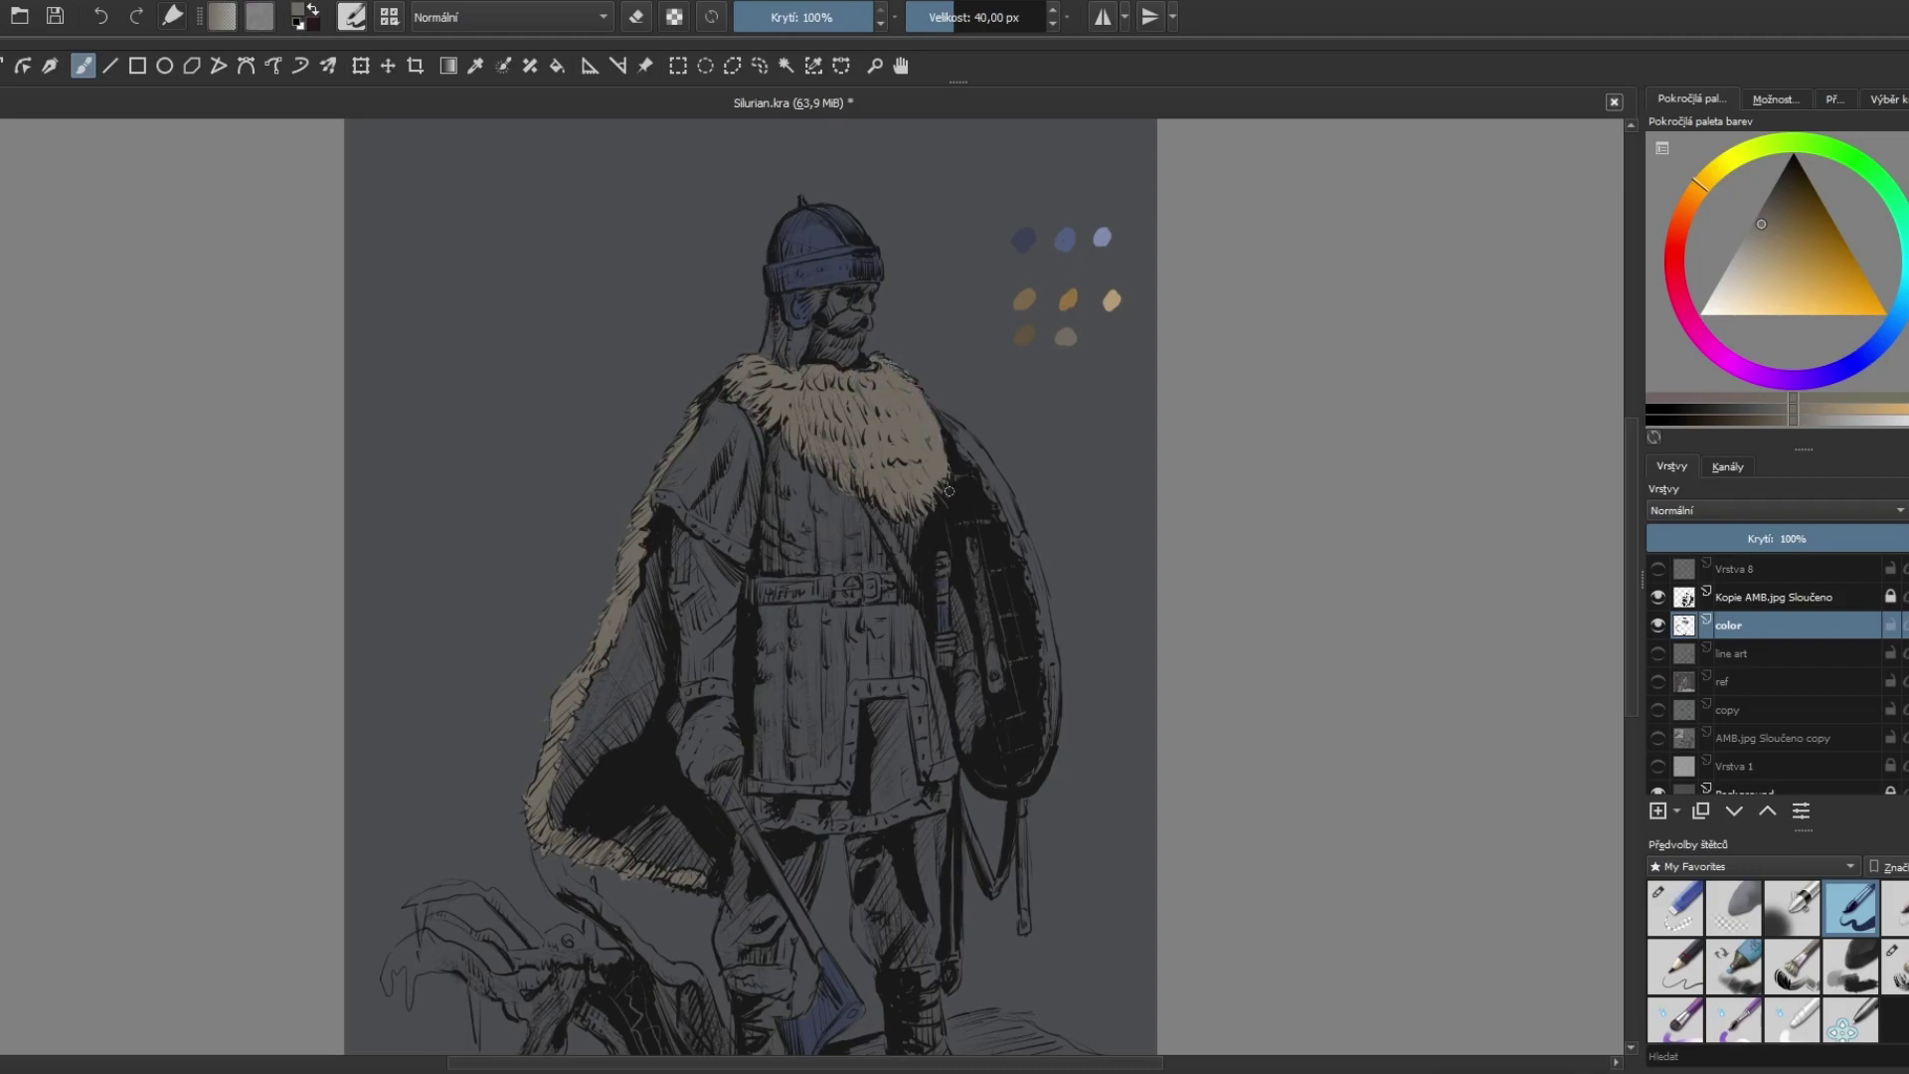
mouse_move(969, 463)
mouse_down()
mouse_move(936, 412)
mouse_move(1014, 537)
mouse_up()
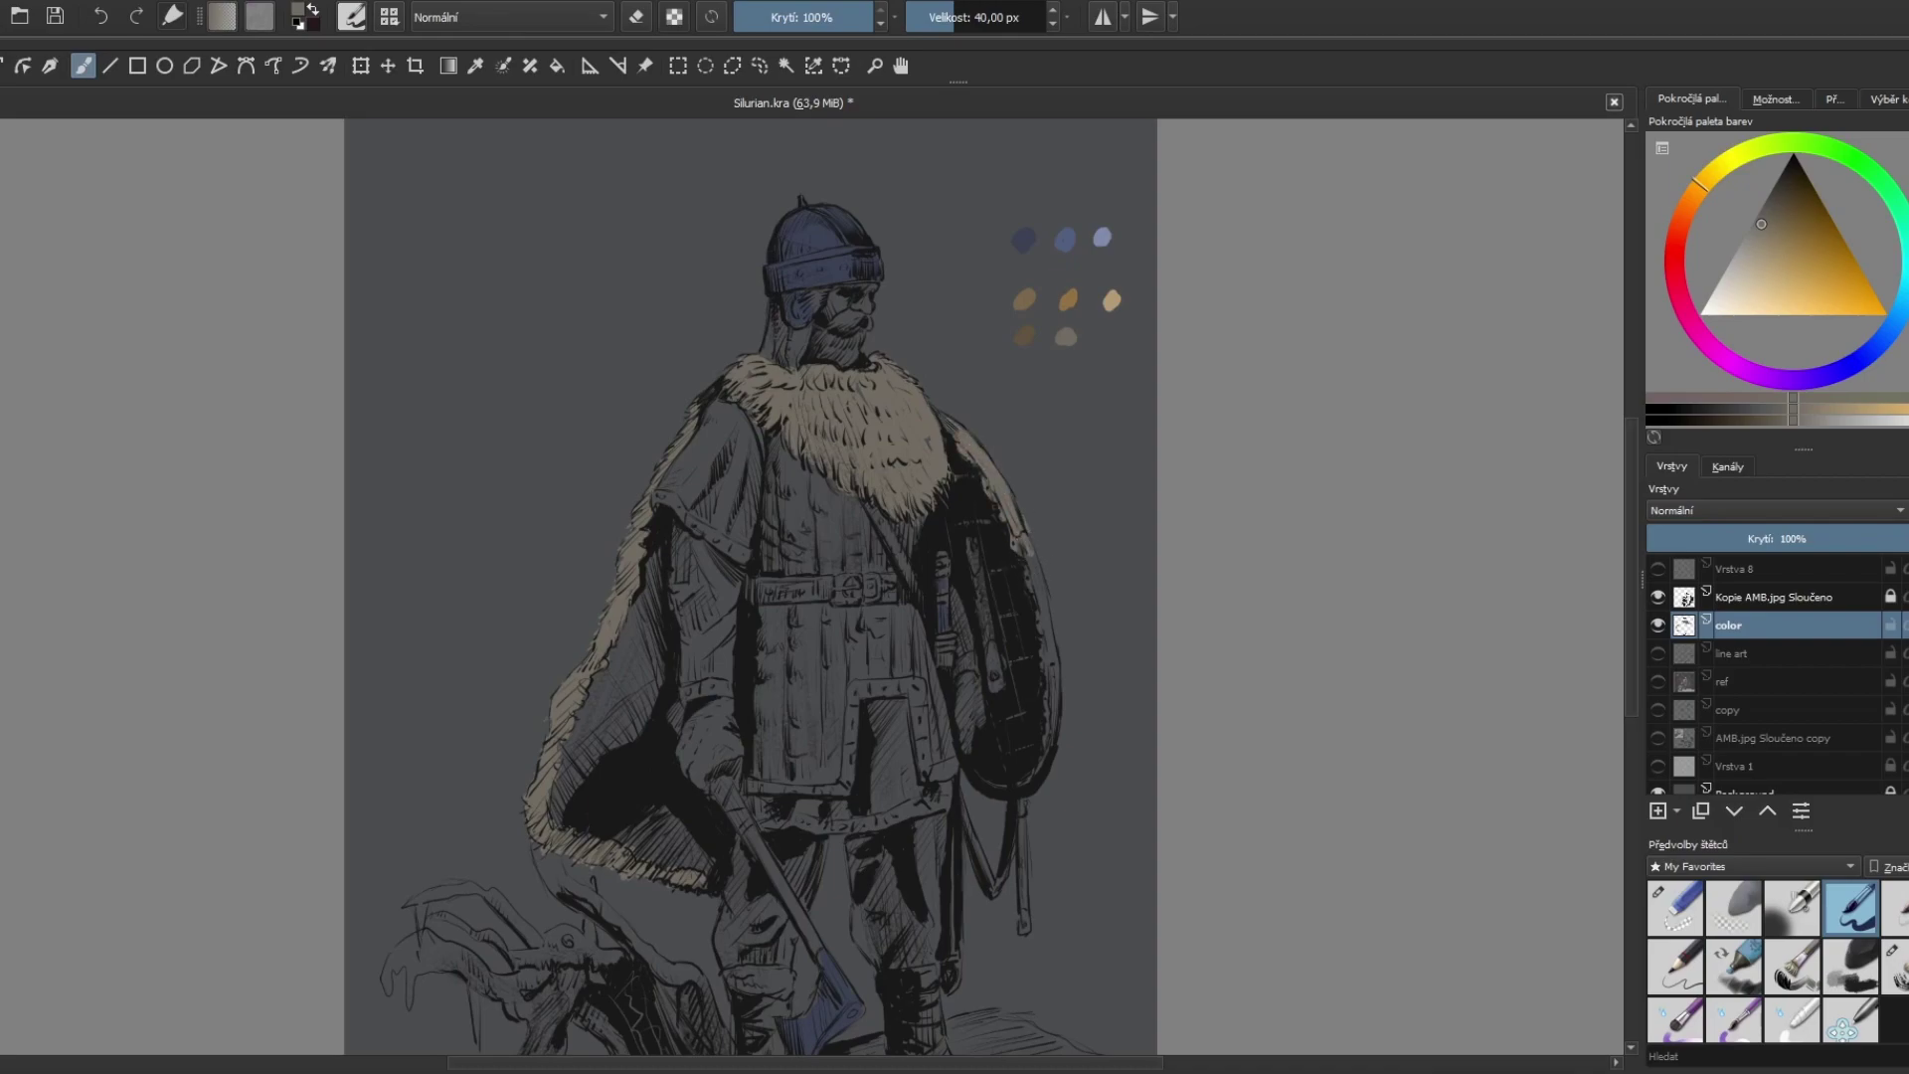
key(e)
key(e)
drag(1046, 651, 1051, 729)
ctrl+click(1024, 334)
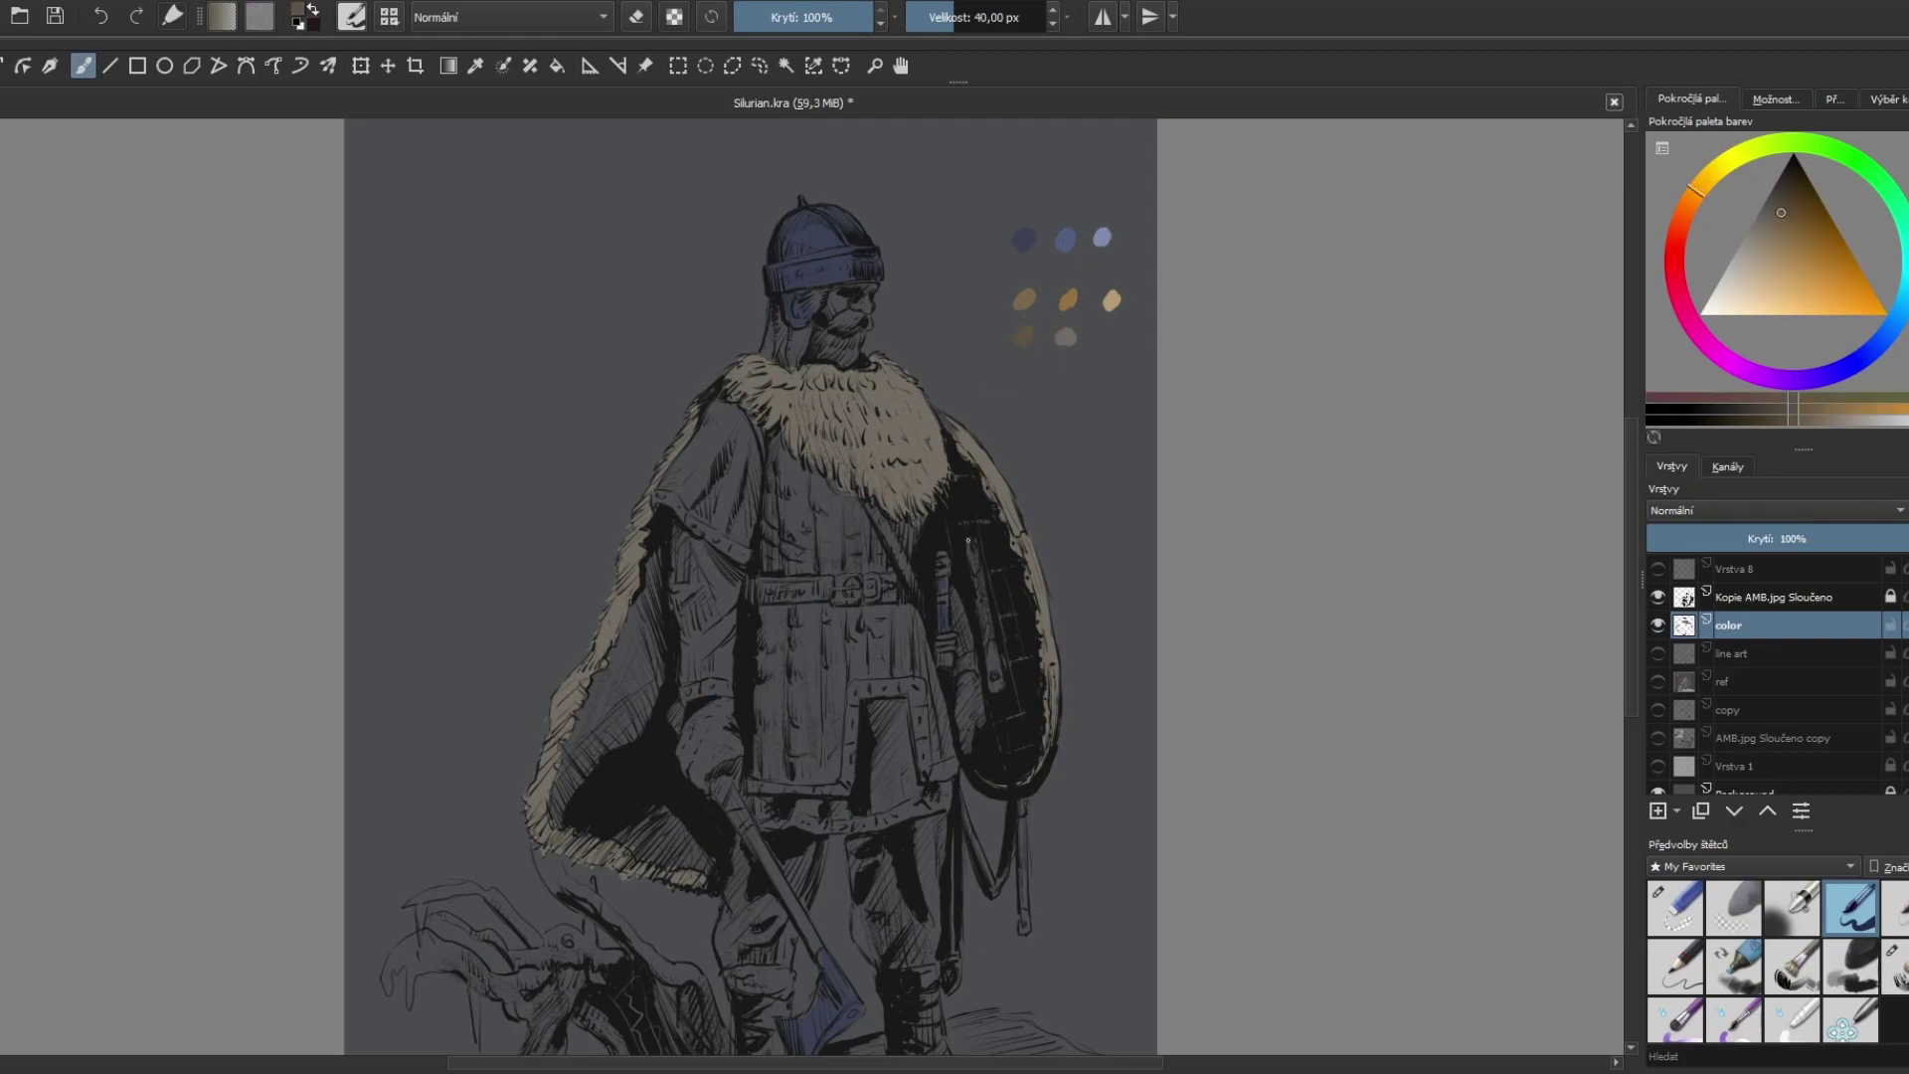
drag(993, 654, 1000, 700)
Step: Paint red on the neck, belt, cloak shoulder strap and both sides of the tunic hem
drag(1690, 194, 1674, 236)
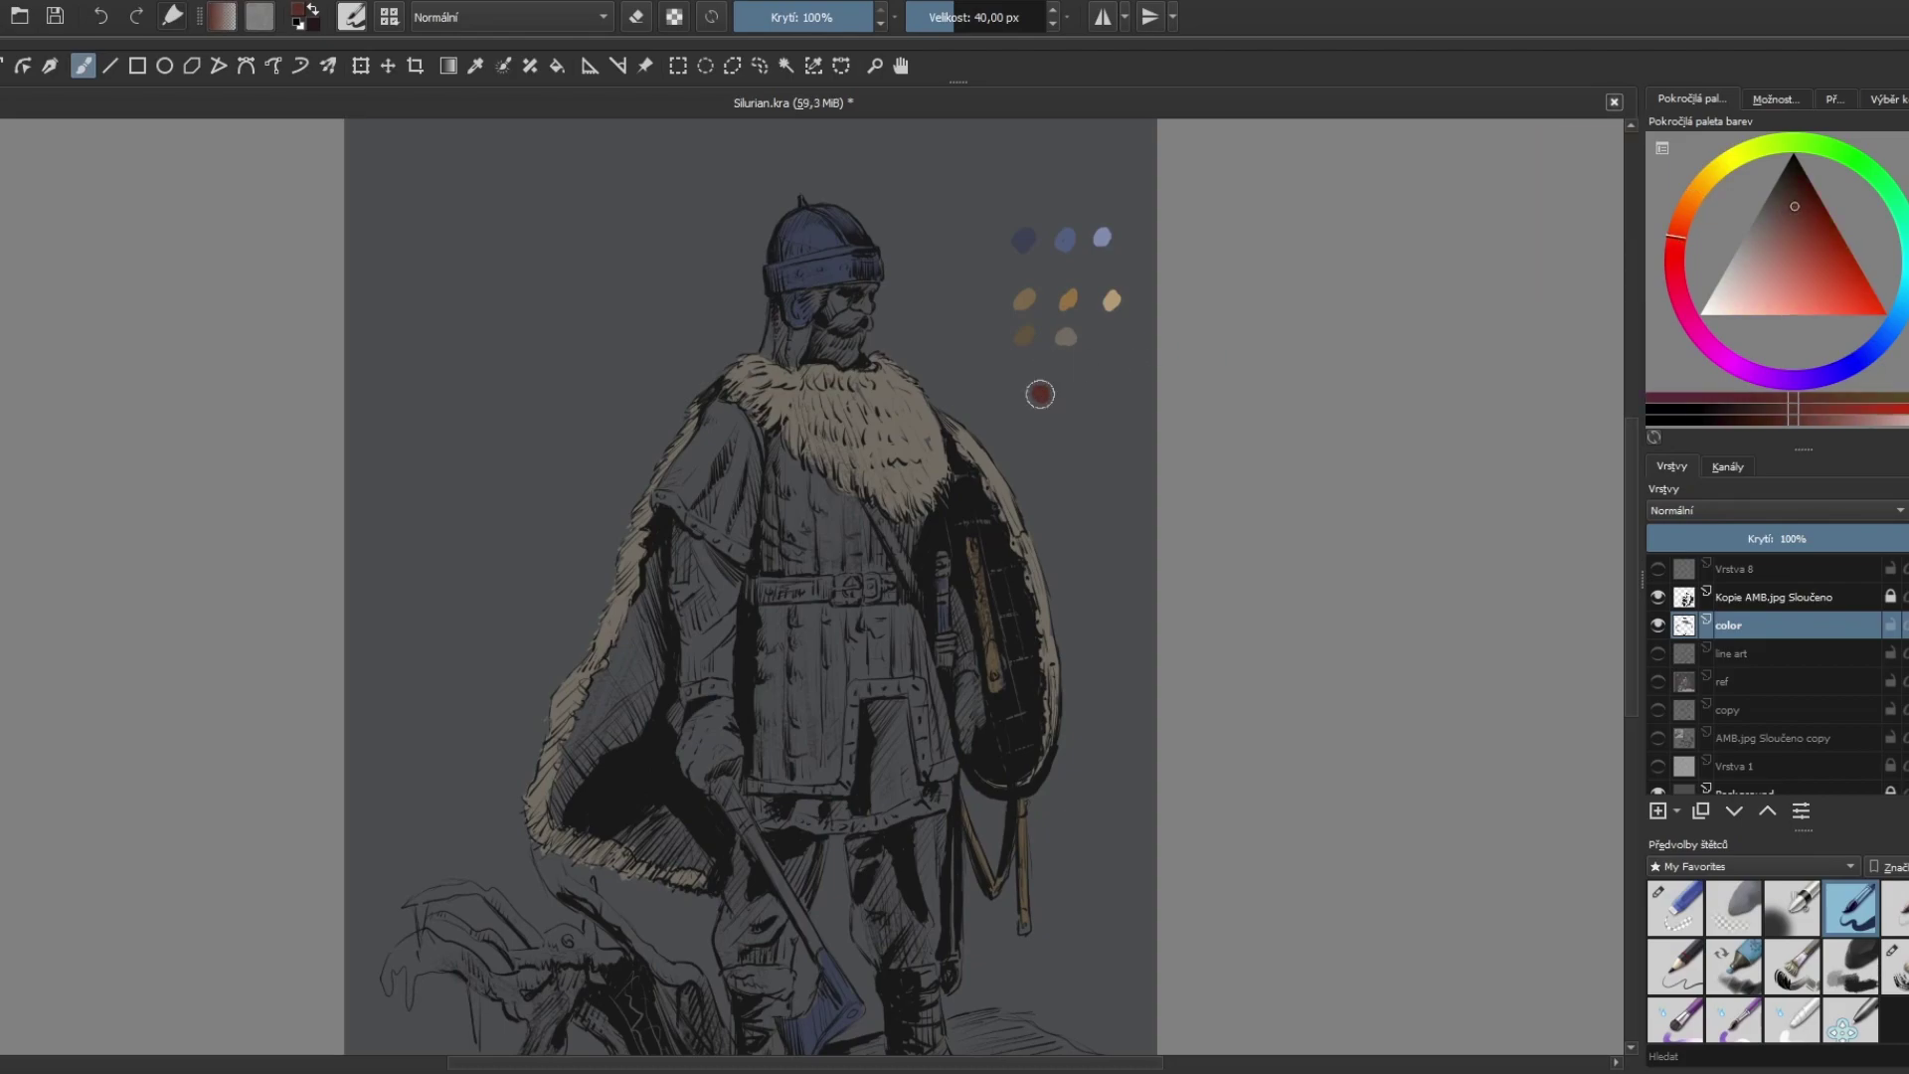
mouse_move(764, 341)
mouse_down()
mouse_move(800, 350)
mouse_move(787, 362)
mouse_up()
drag(760, 581, 894, 598)
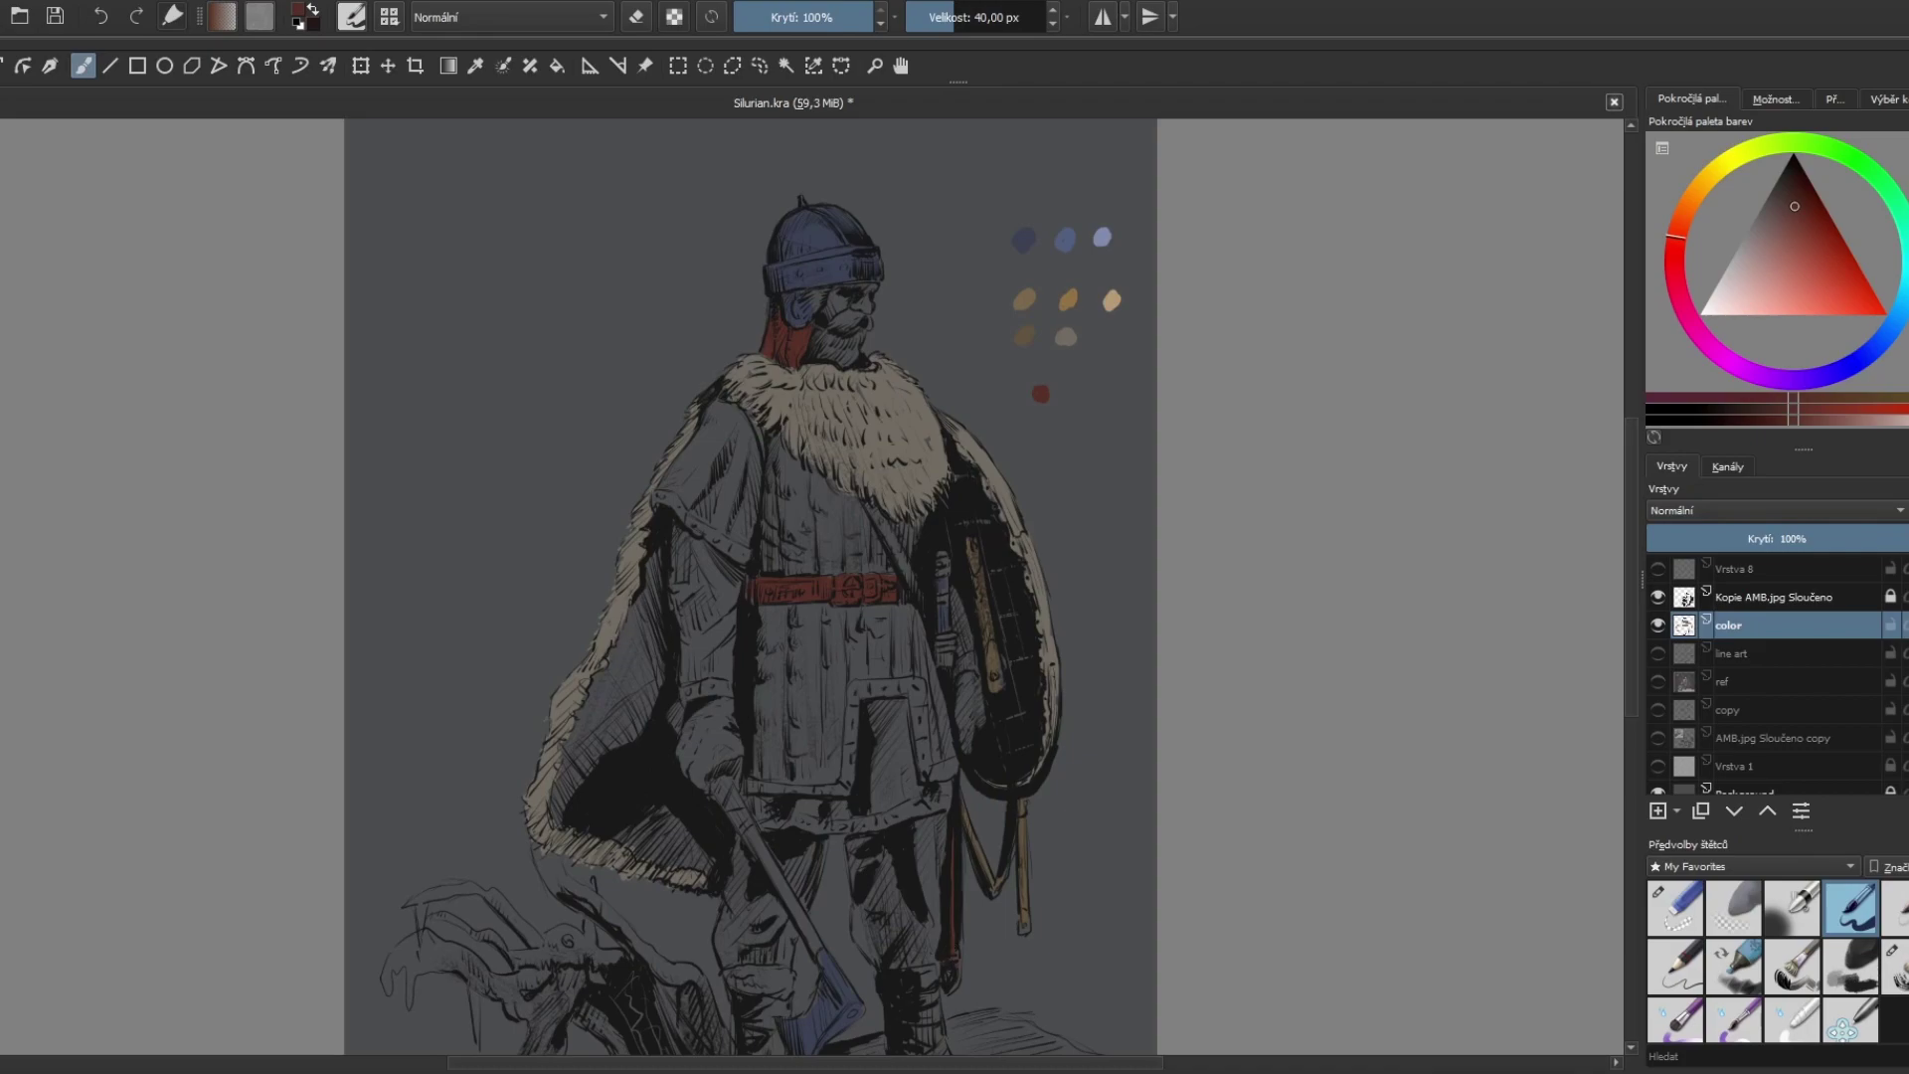
click(855, 689)
drag(675, 500, 752, 567)
mouse_move(850, 684)
mouse_down()
mouse_move(902, 684)
mouse_move(848, 752)
mouse_move(847, 786)
mouse_up()
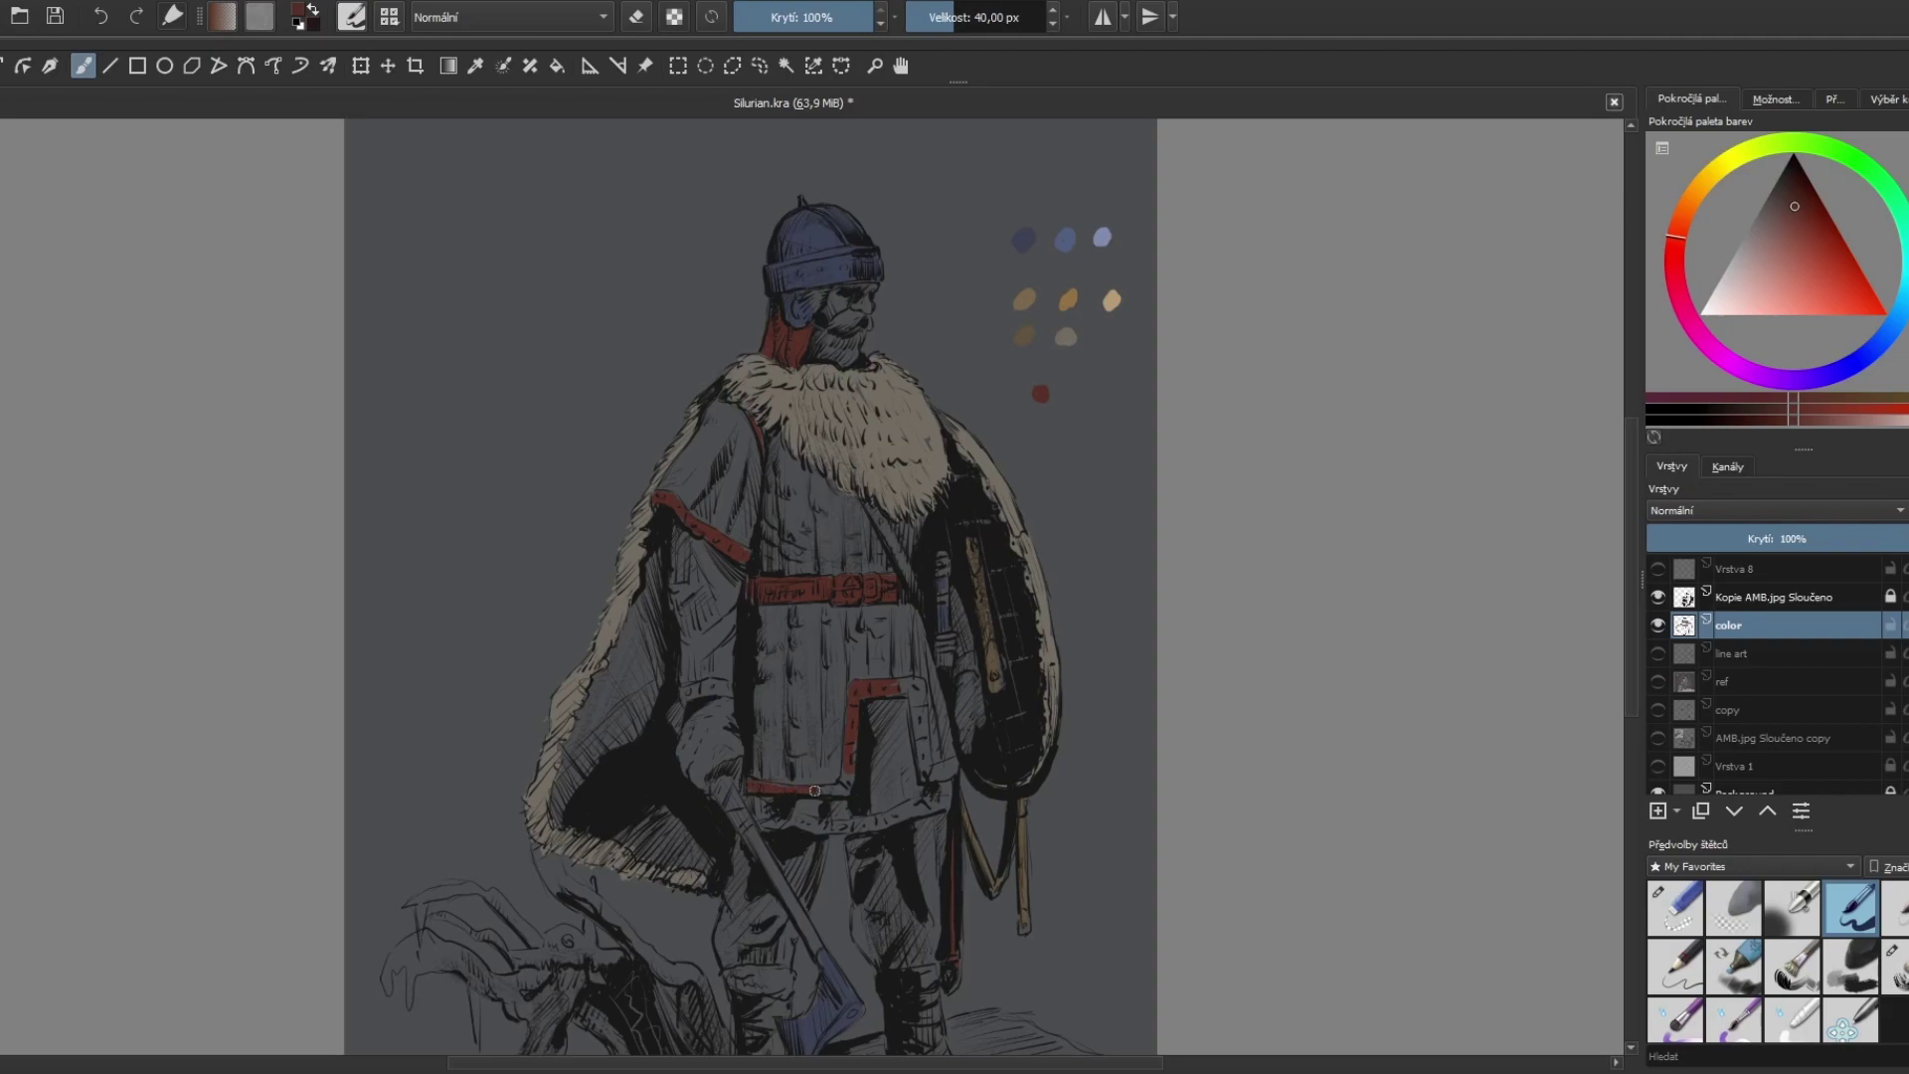
mouse_move(895, 696)
mouse_down()
mouse_move(925, 683)
mouse_move(921, 763)
mouse_move(957, 762)
mouse_up()
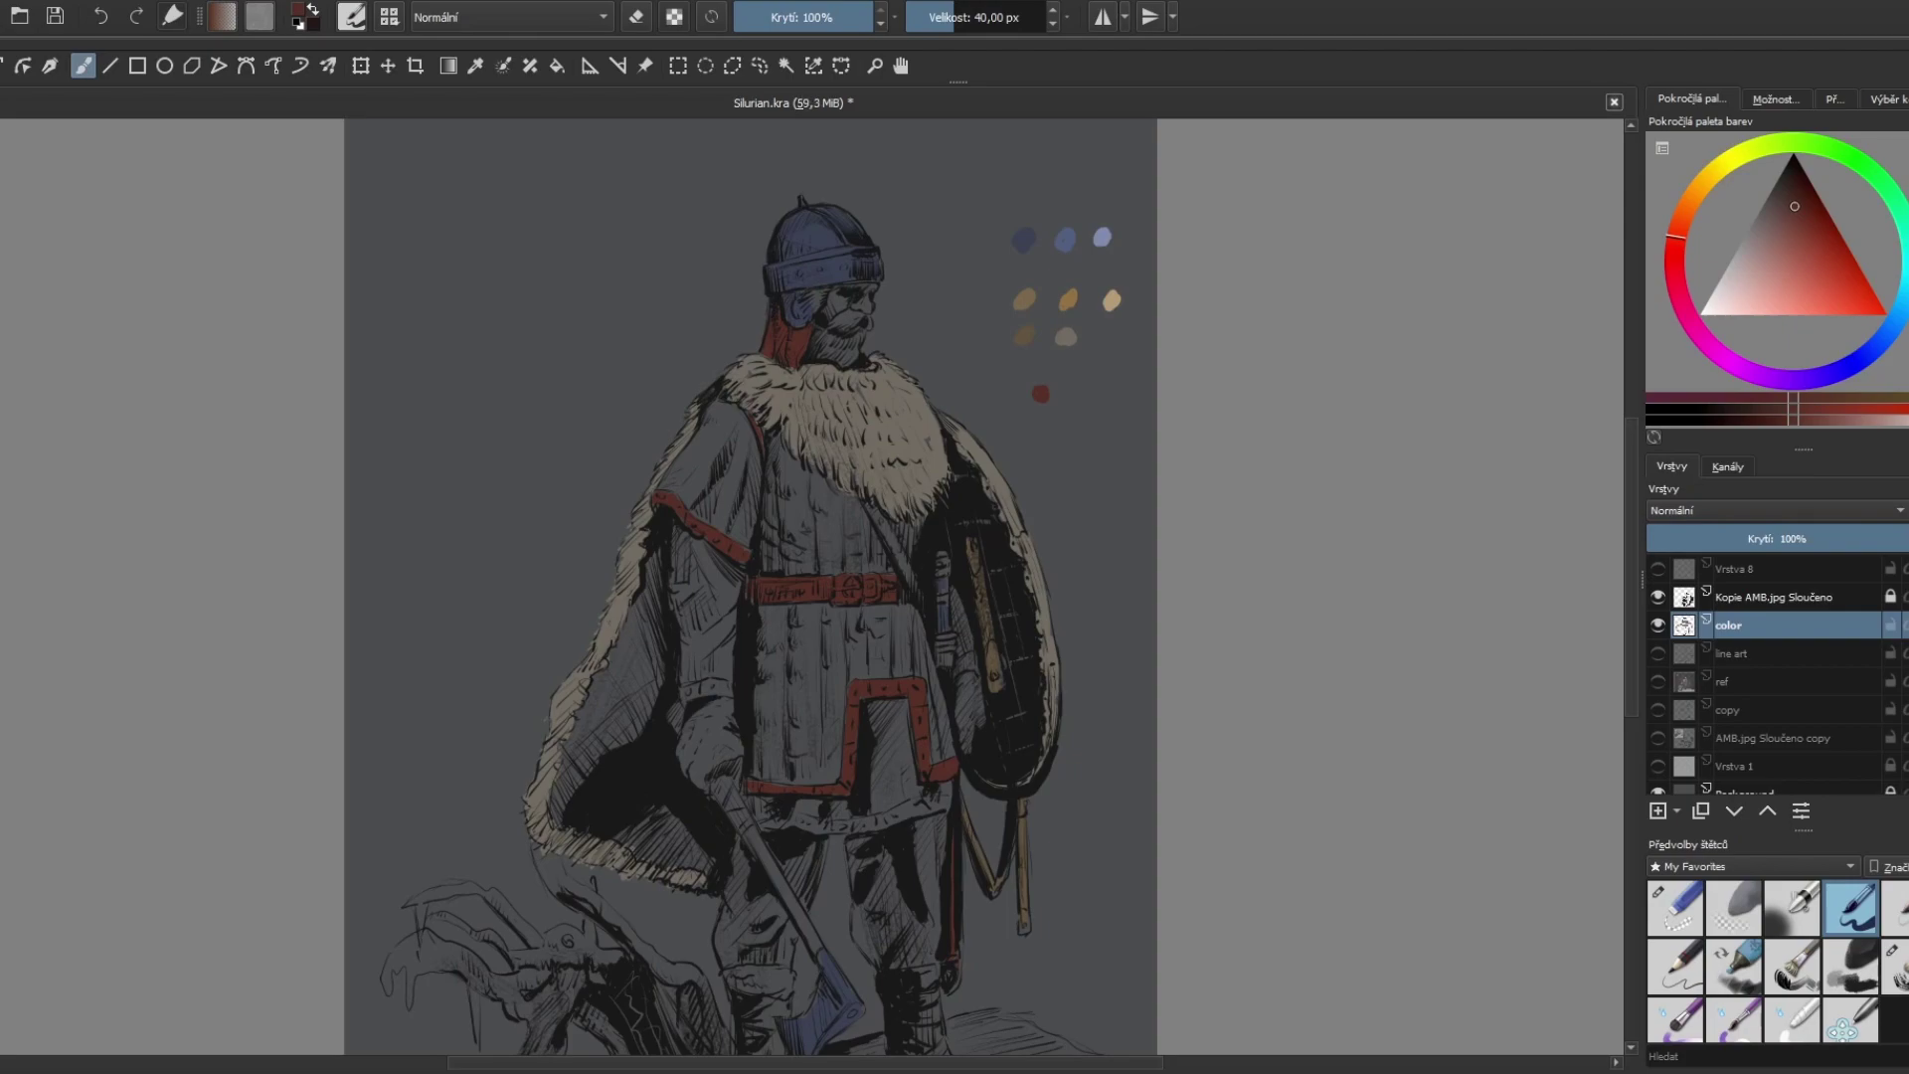
Step: Colour the belt buckle and its ring gold-tan, then extend the red belt to the right
ctrl+click(1064, 338)
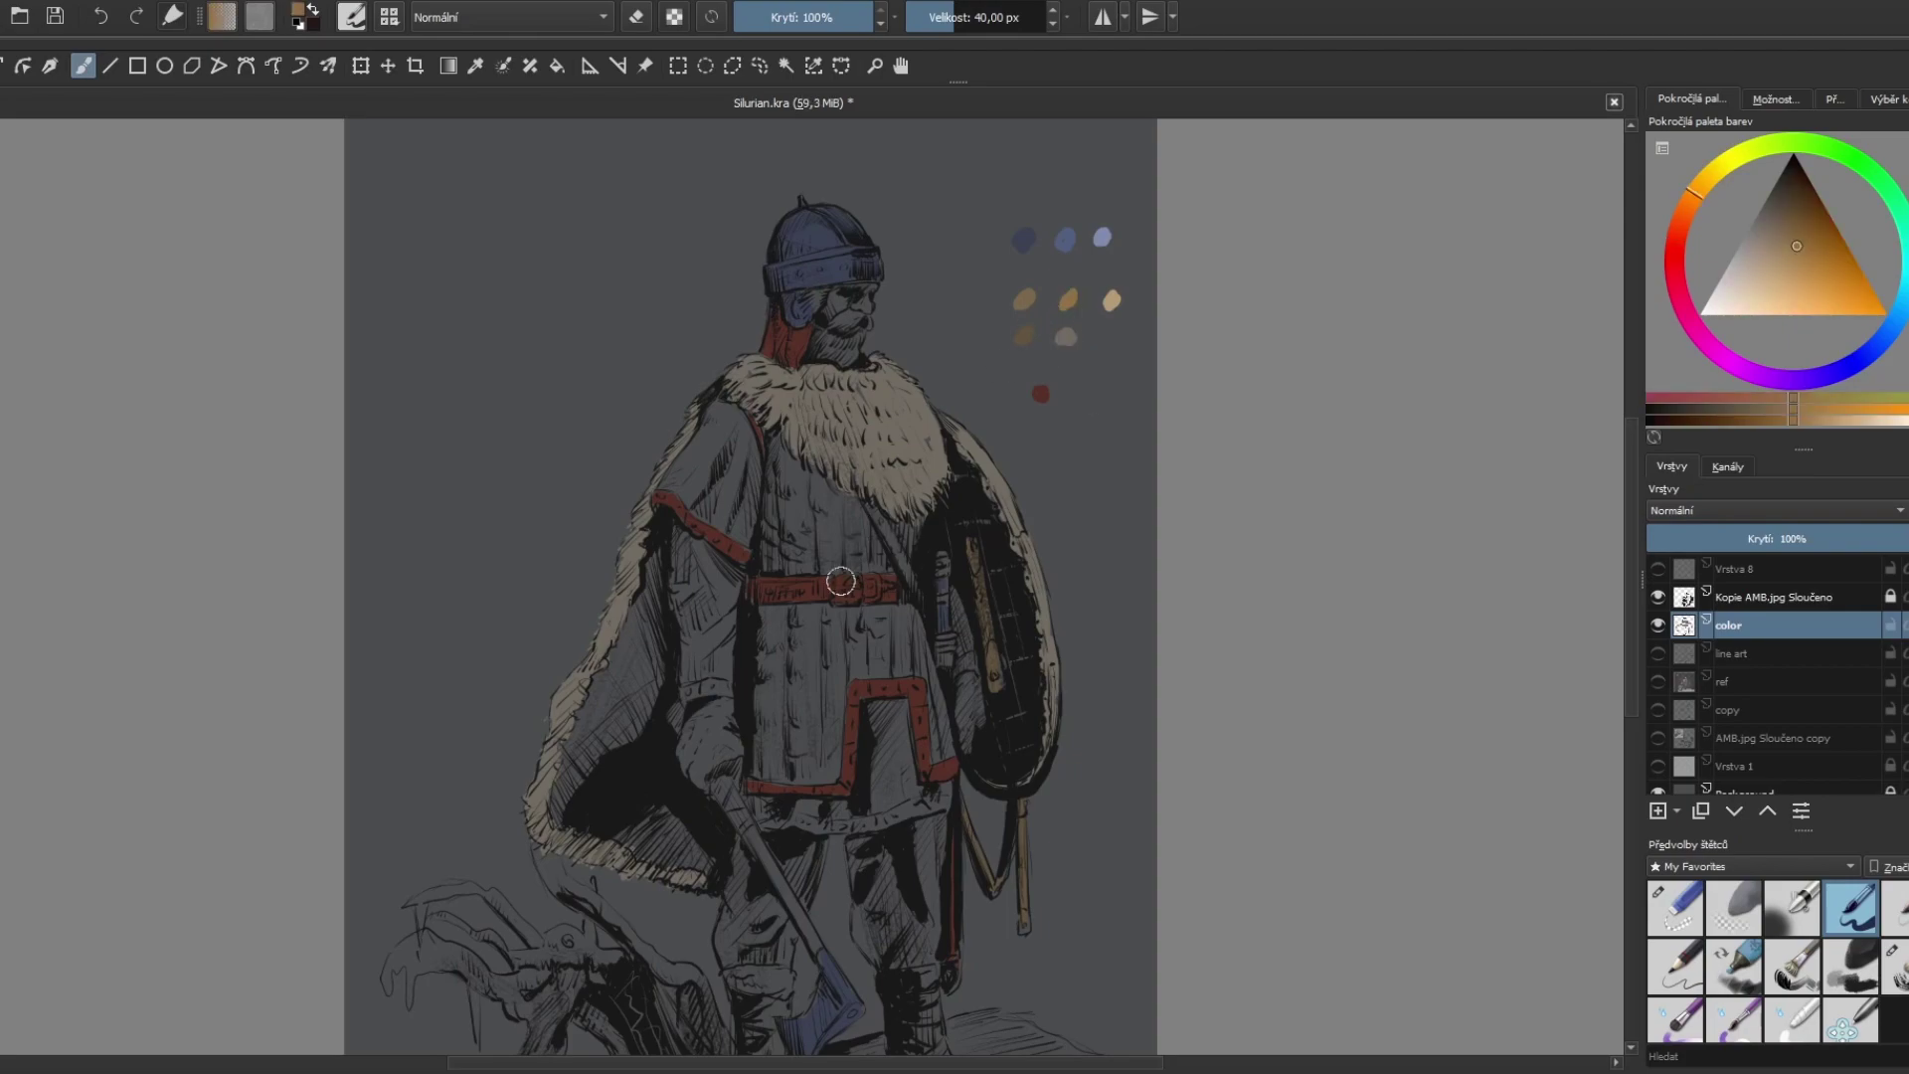
drag(855, 581, 840, 592)
drag(873, 588, 895, 583)
ctrl+click(1040, 393)
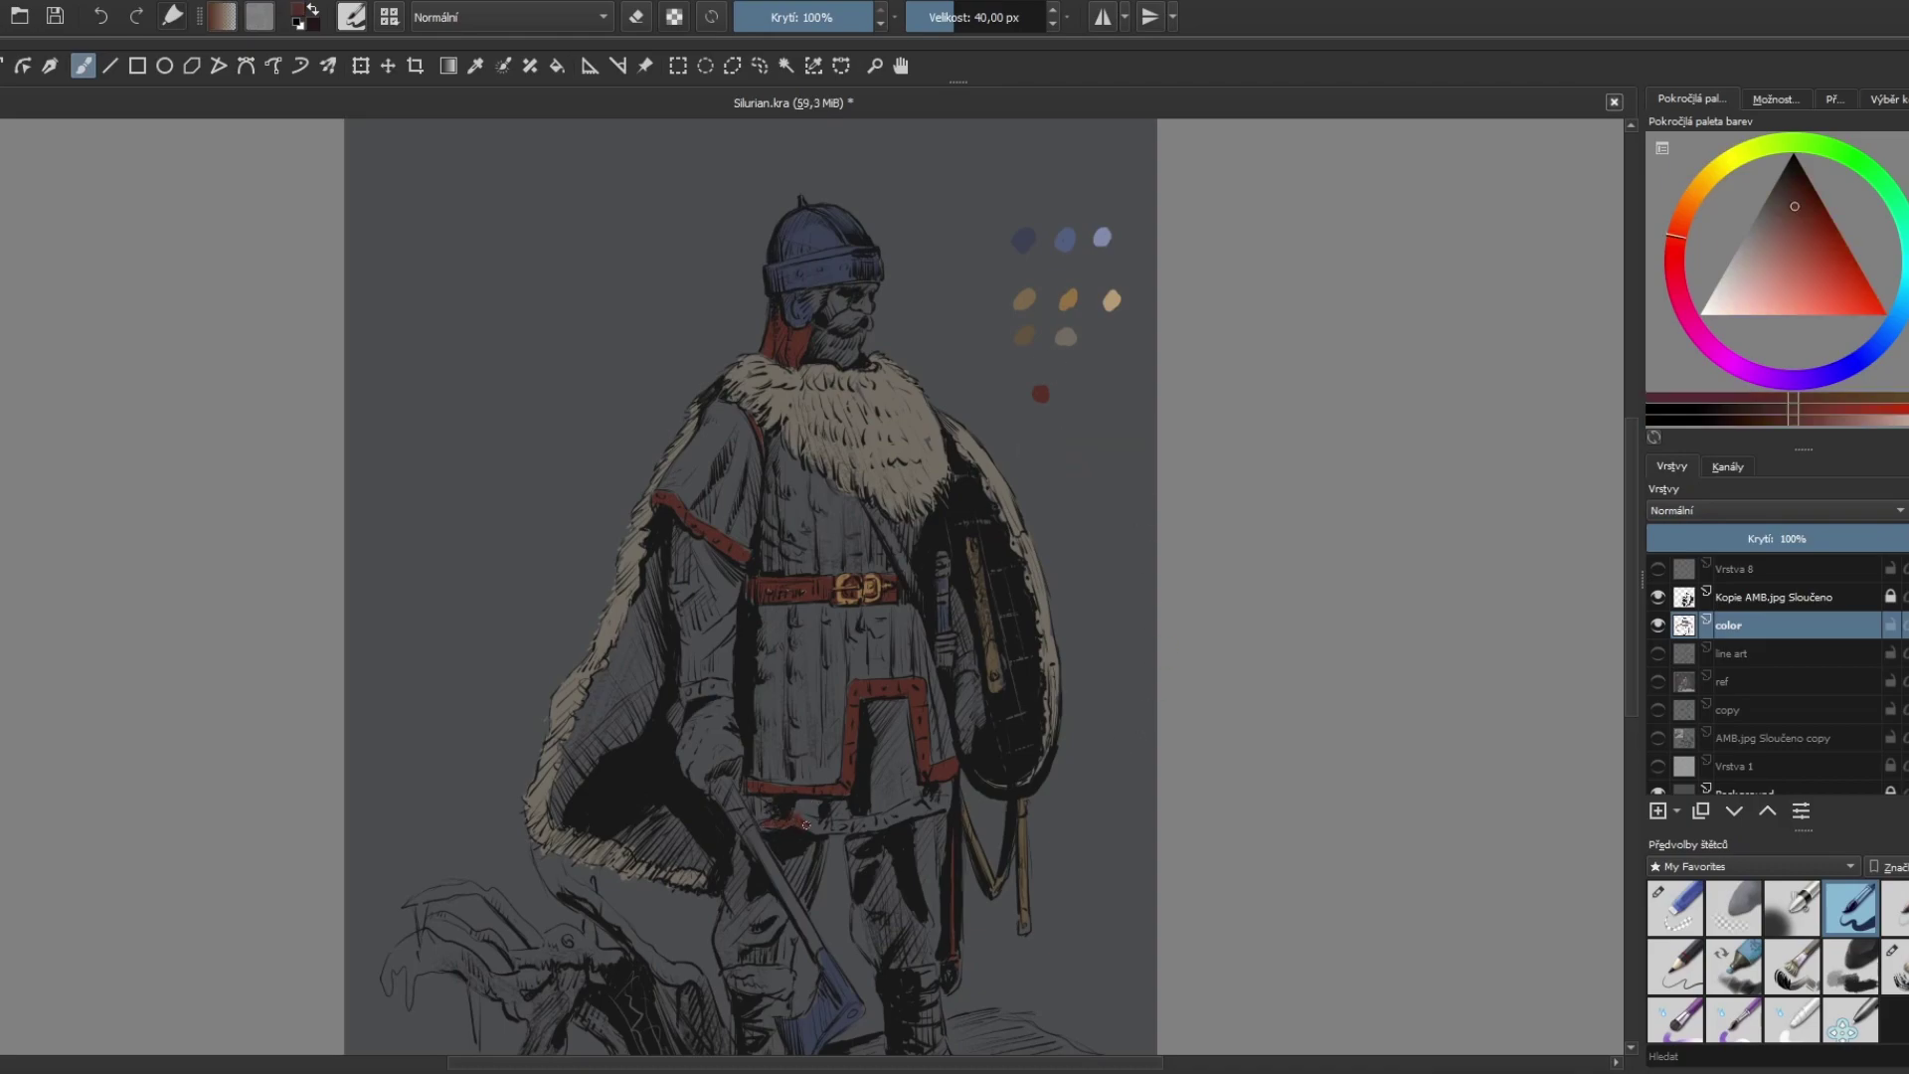
mouse_move(805, 825)
mouse_down()
mouse_move(764, 827)
mouse_move(926, 803)
mouse_up()
Step: Mix a dark teal-green, dab a test swatch, and start painting the cloak's shoulder panel
click(1887, 189)
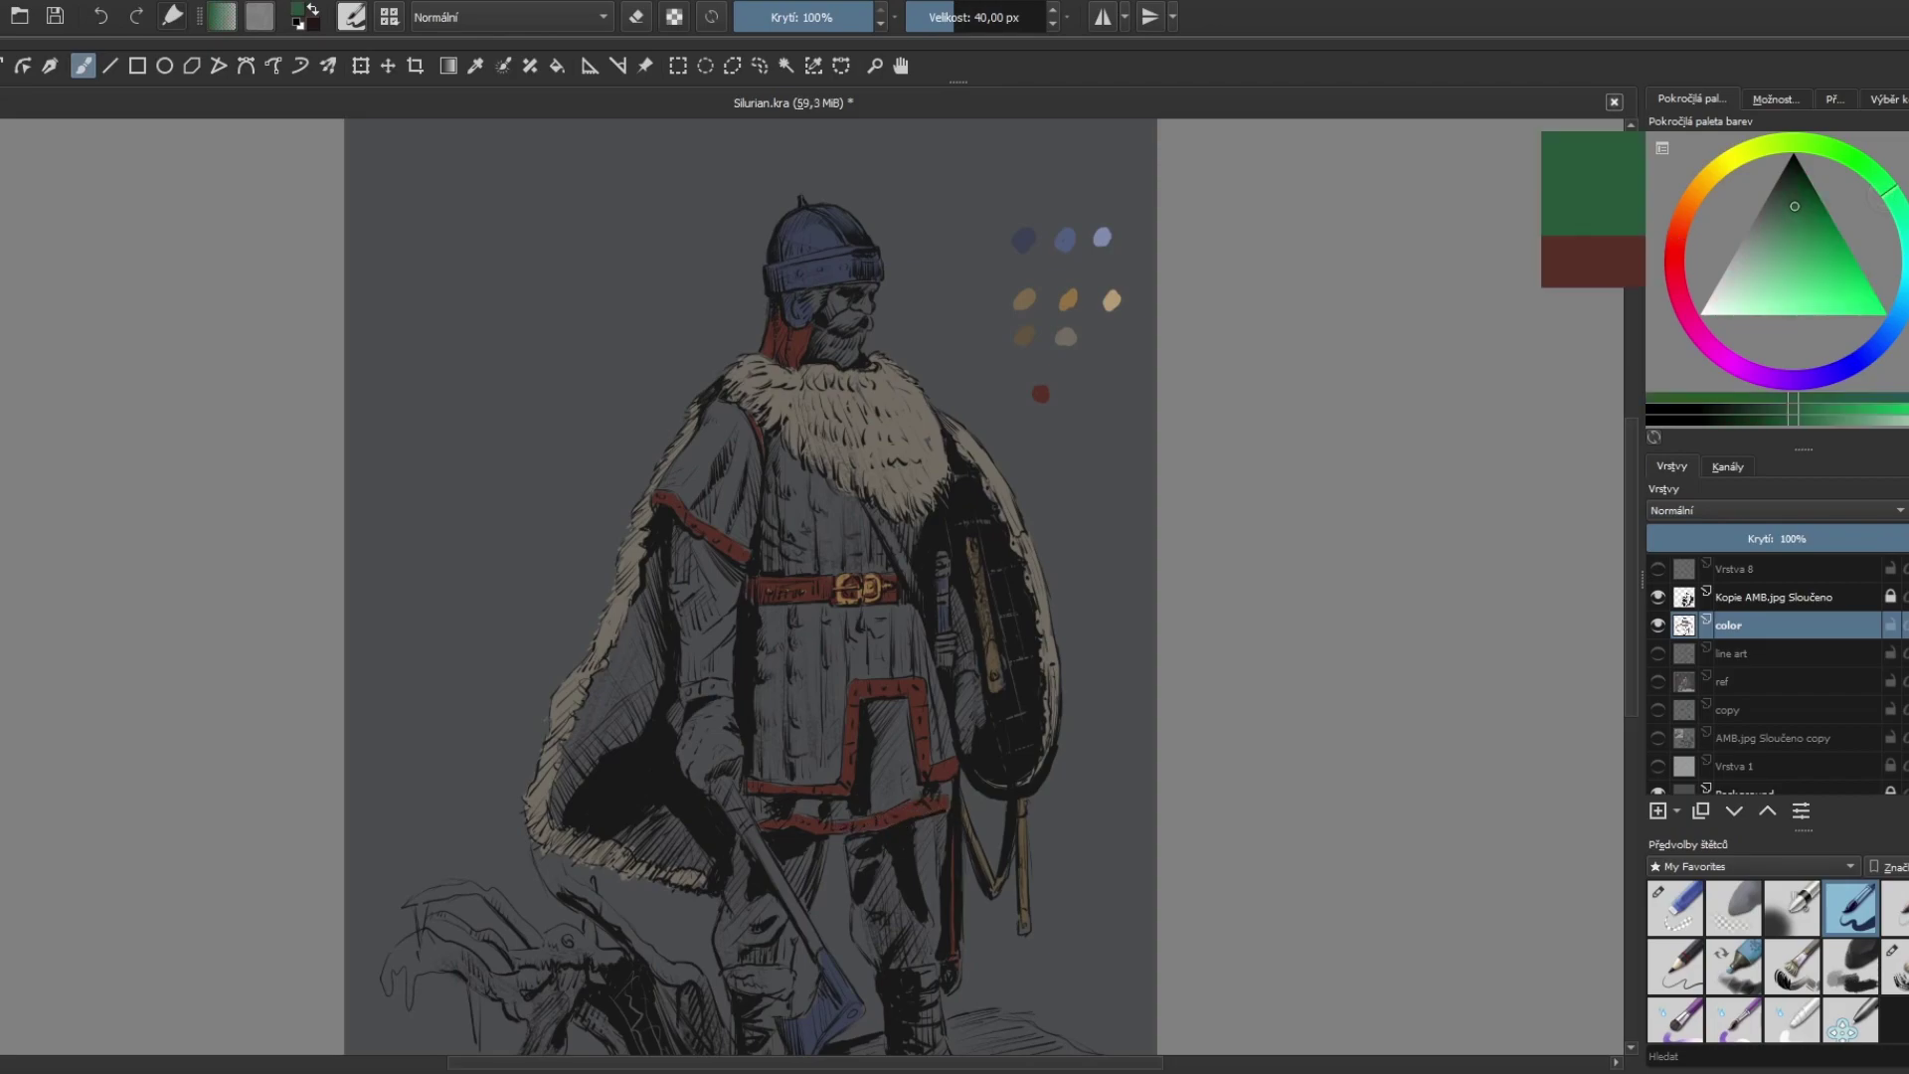
mouse_move(1887, 189)
mouse_down()
mouse_move(1898, 204)
mouse_move(1785, 199)
mouse_up()
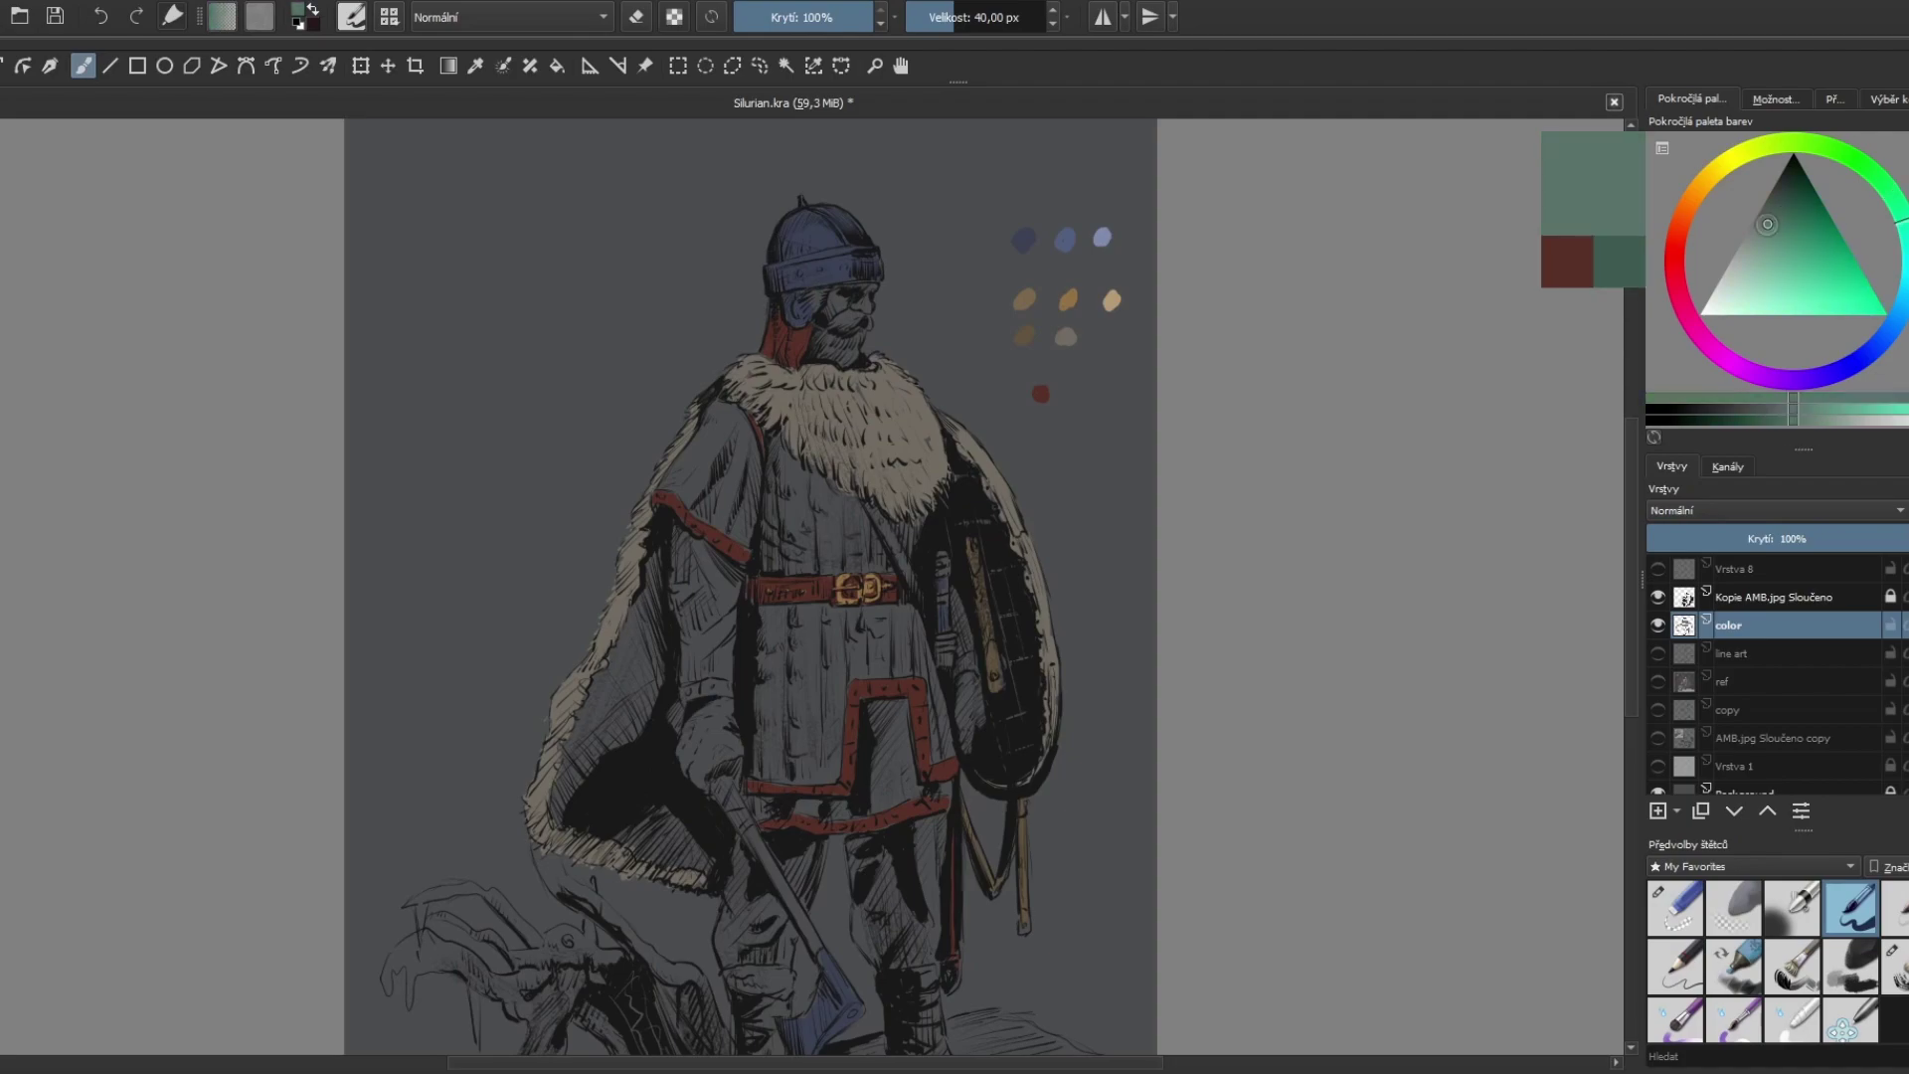
click(1068, 439)
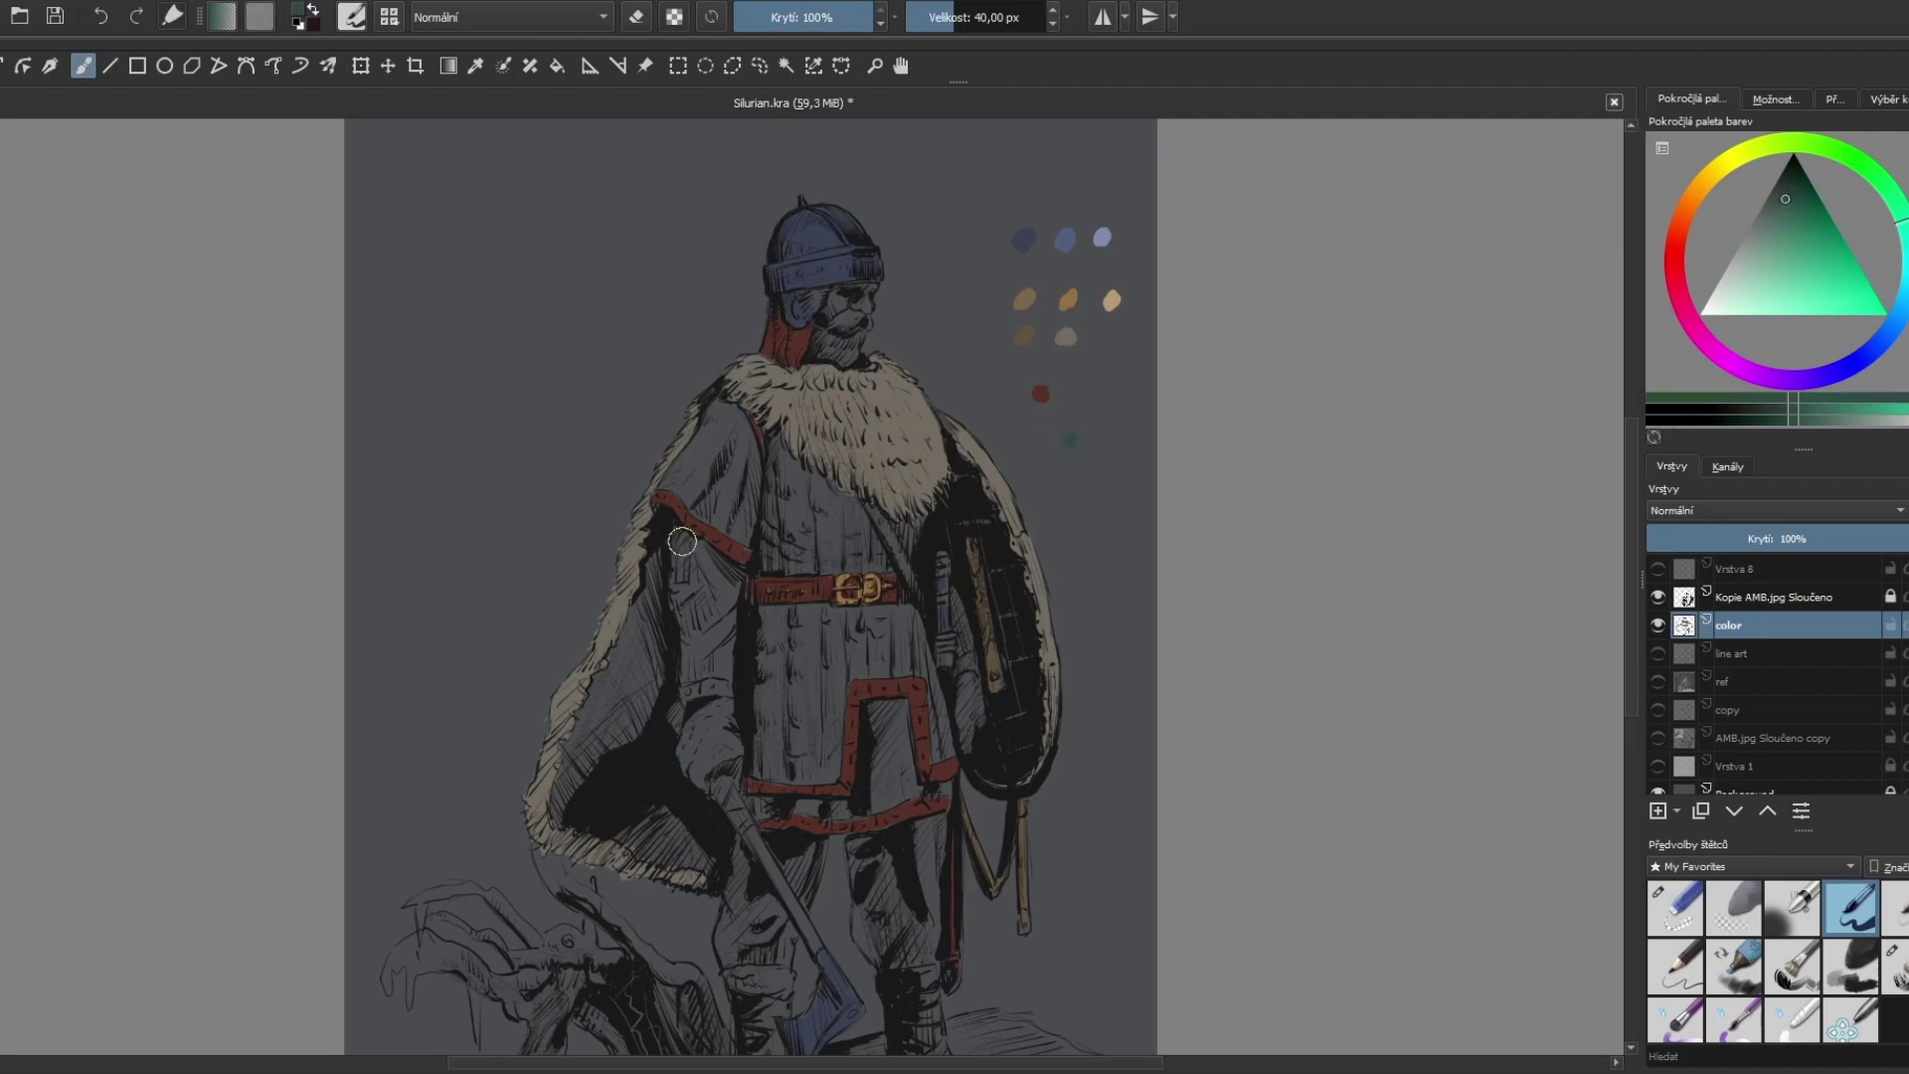
drag(674, 576, 702, 549)
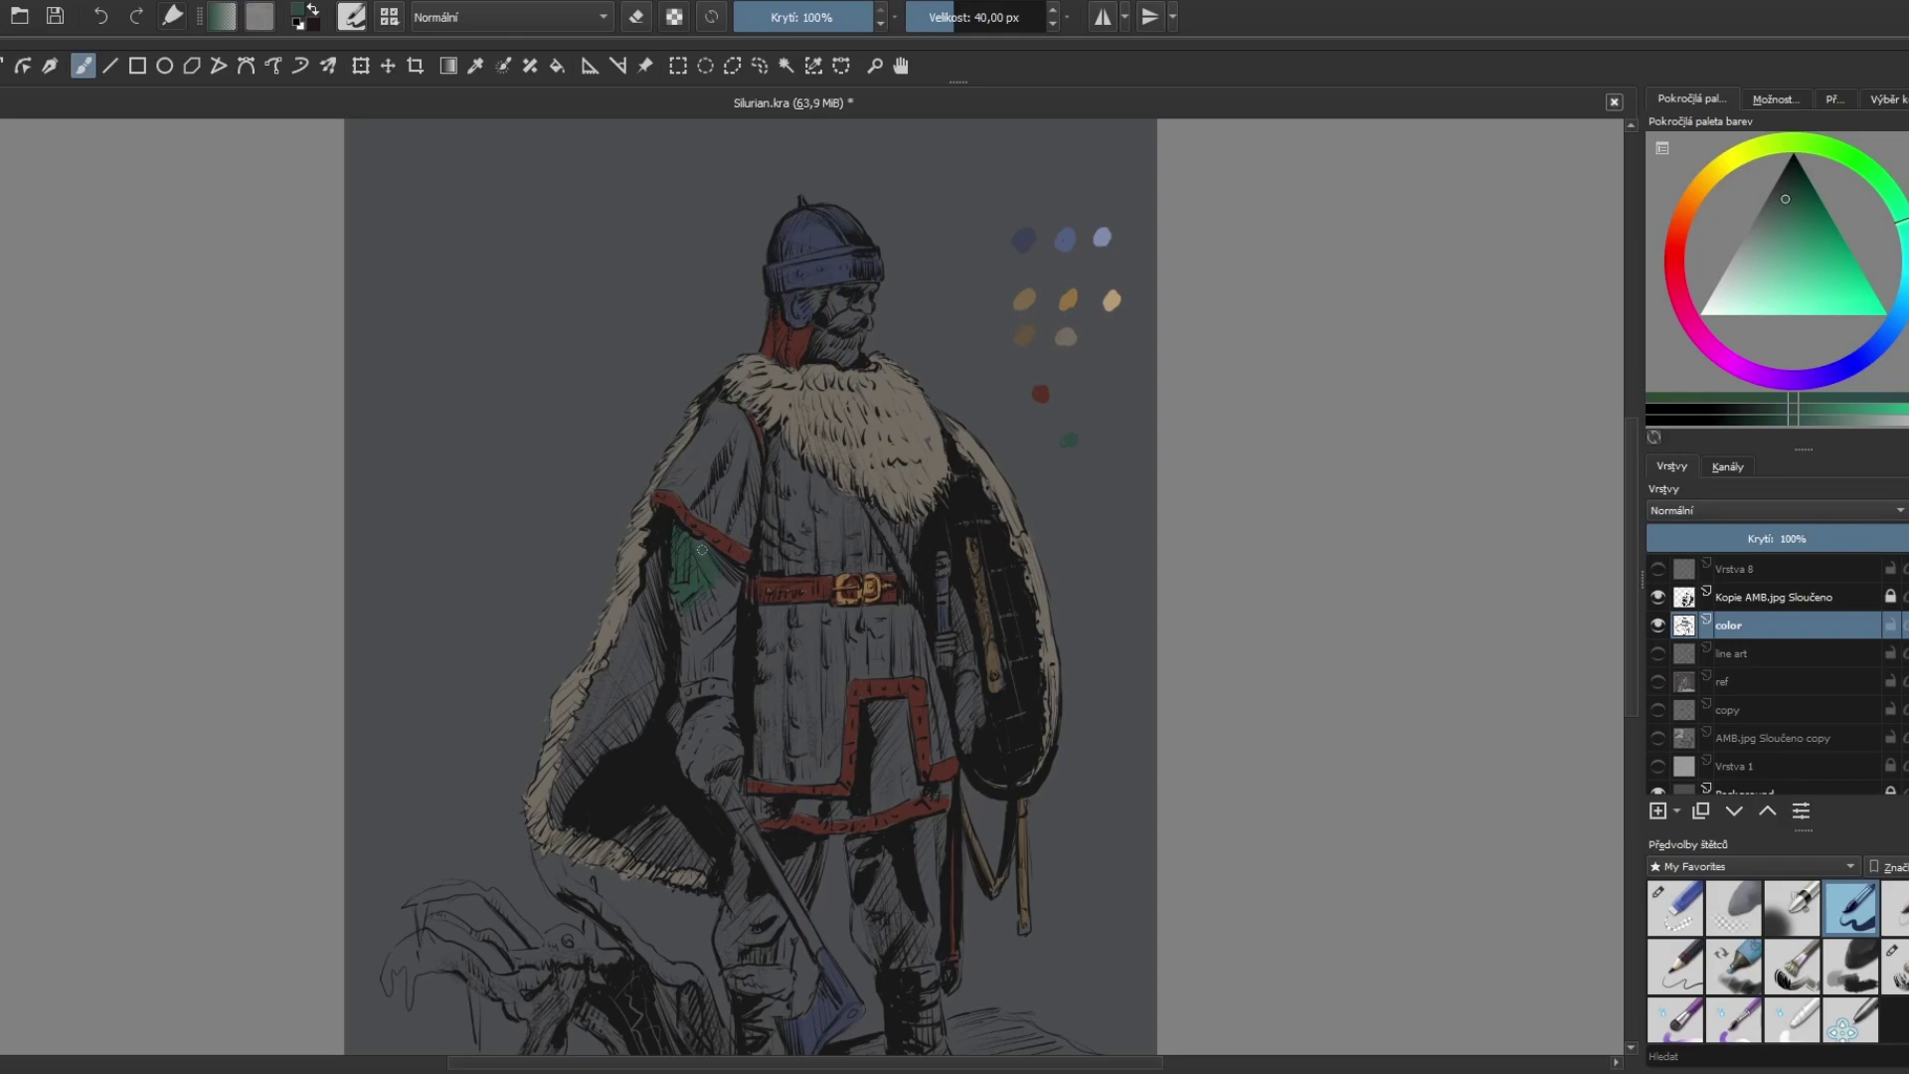
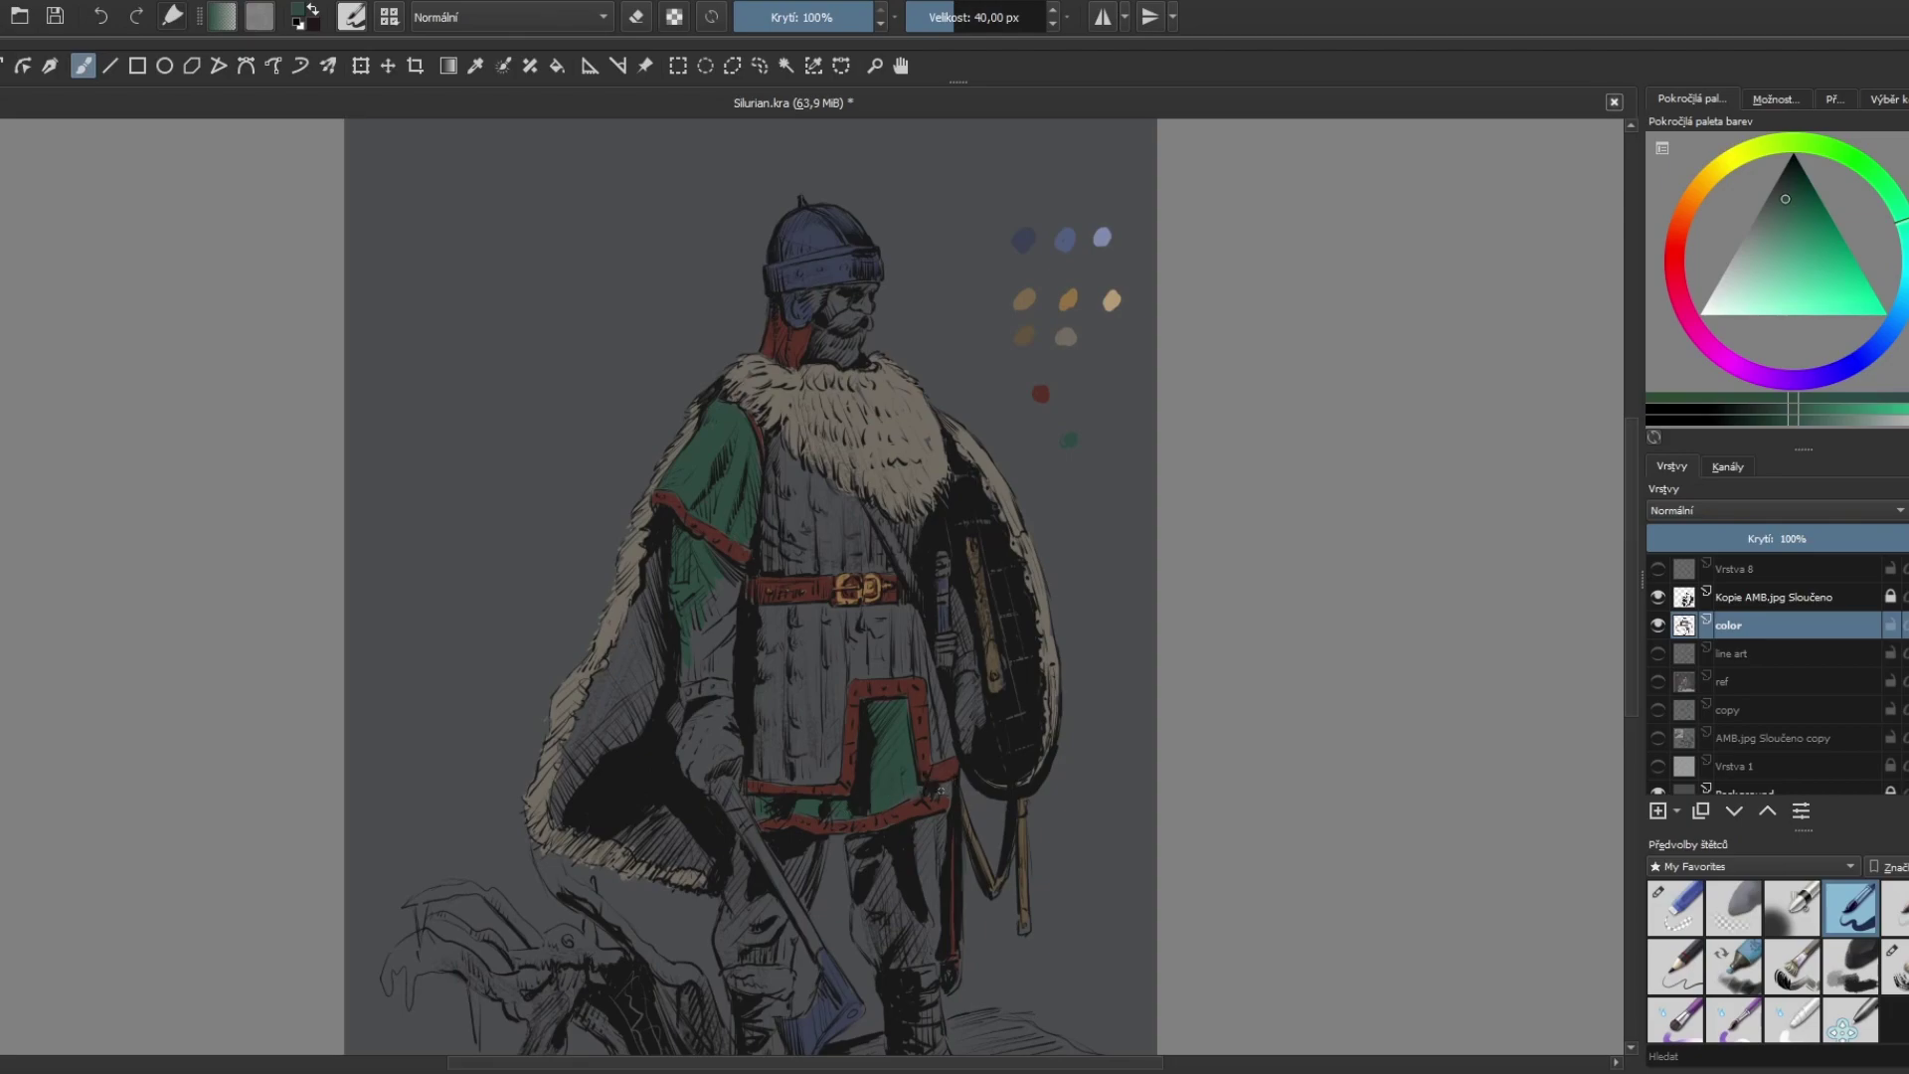
Step: Paint the green sleeve and lower arm tan
ctrl+click(1024, 338)
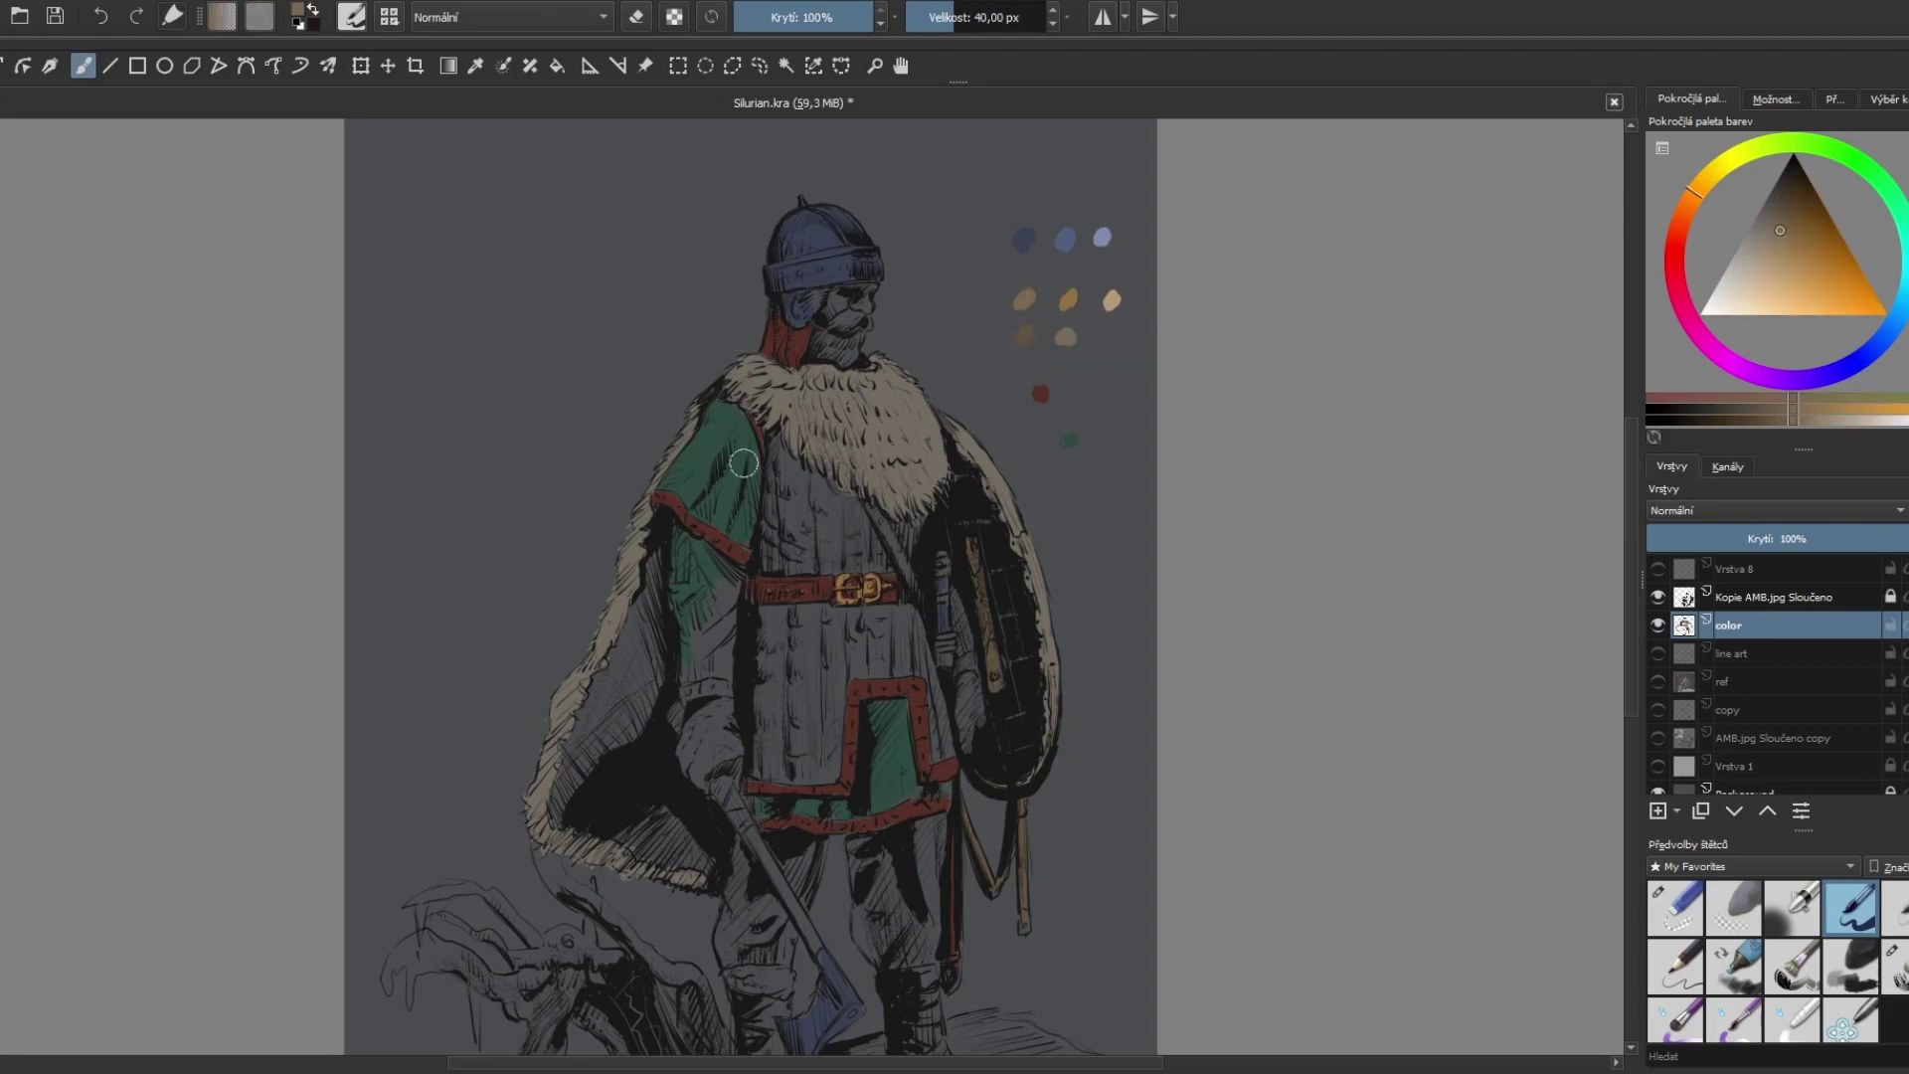
mouse_move(681, 541)
mouse_down()
mouse_move(678, 608)
mouse_move(696, 532)
mouse_up()
mouse_move(679, 608)
mouse_down()
mouse_move(686, 678)
mouse_move(715, 676)
mouse_move(691, 547)
mouse_move(721, 666)
mouse_up()
mouse_move(731, 572)
mouse_down()
mouse_move(730, 664)
mouse_move(740, 588)
mouse_up()
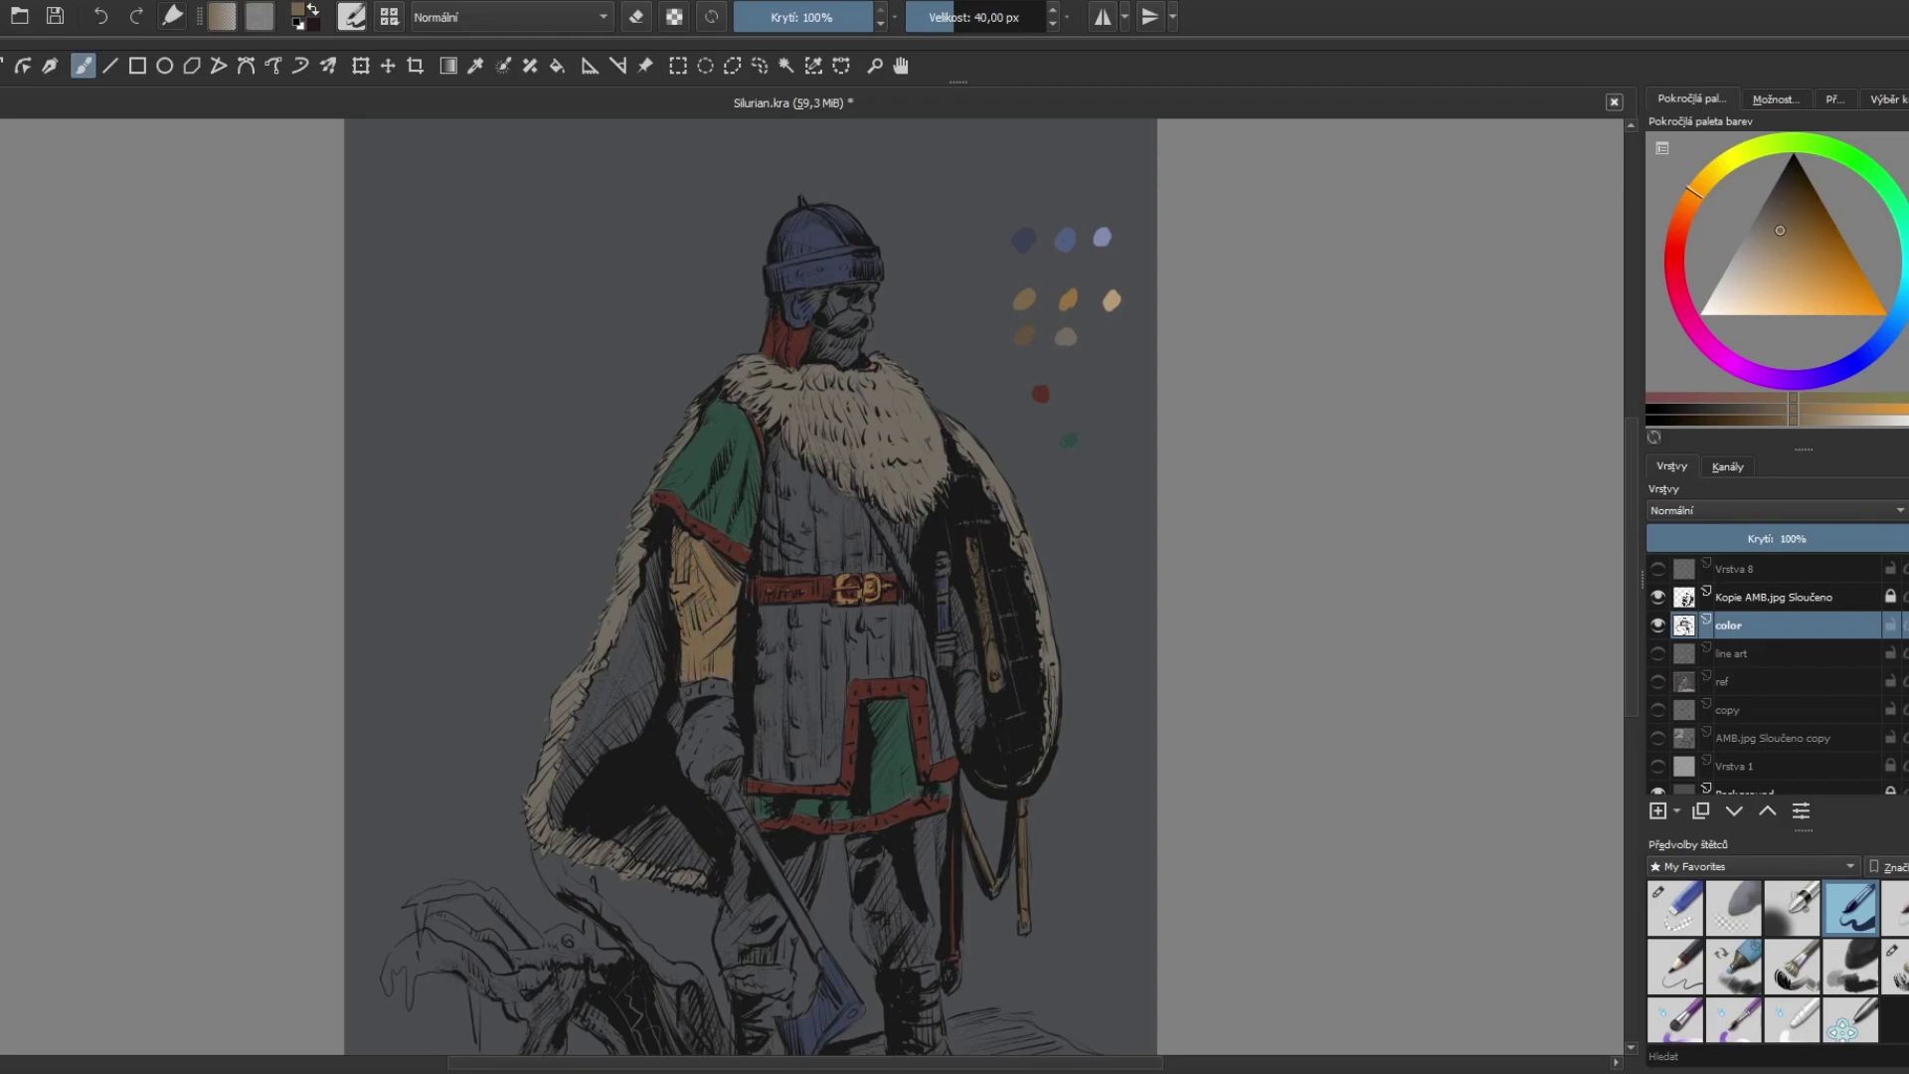
Step: Paint the warrior's thighs beside the axe tan
drag(1059, 780, 1099, 616)
mouse_move(776, 678)
mouse_down()
mouse_move(764, 791)
mouse_move(788, 800)
mouse_up()
mouse_move(803, 734)
mouse_down()
mouse_move(815, 778)
mouse_move(802, 742)
mouse_move(893, 701)
mouse_move(919, 728)
mouse_move(913, 800)
mouse_up()
mouse_move(919, 728)
mouse_down()
mouse_move(940, 795)
mouse_move(966, 800)
mouse_up()
mouse_move(959, 654)
mouse_down()
mouse_move(970, 795)
mouse_move(956, 768)
mouse_up()
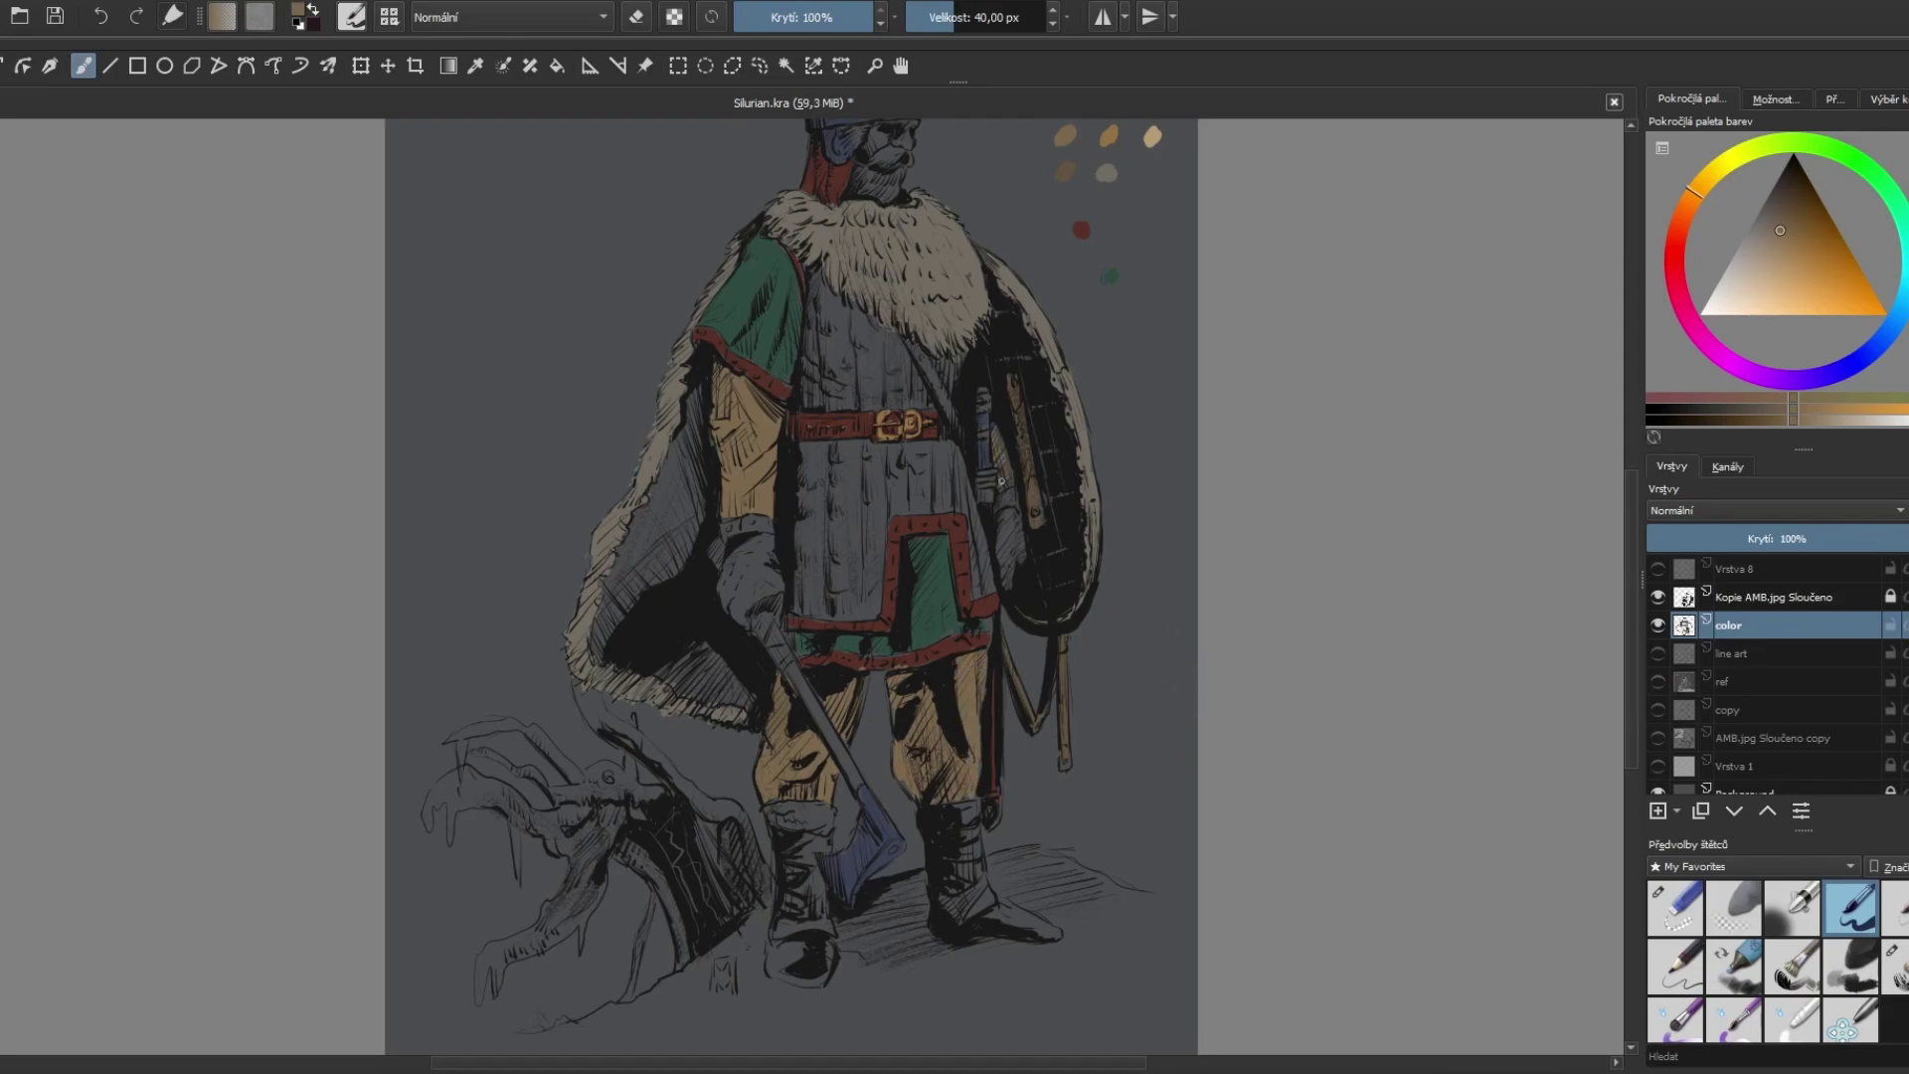
Step: Lighten the glove, arm and top of the left boot with lighter sampled tones
ctrl+click(1153, 139)
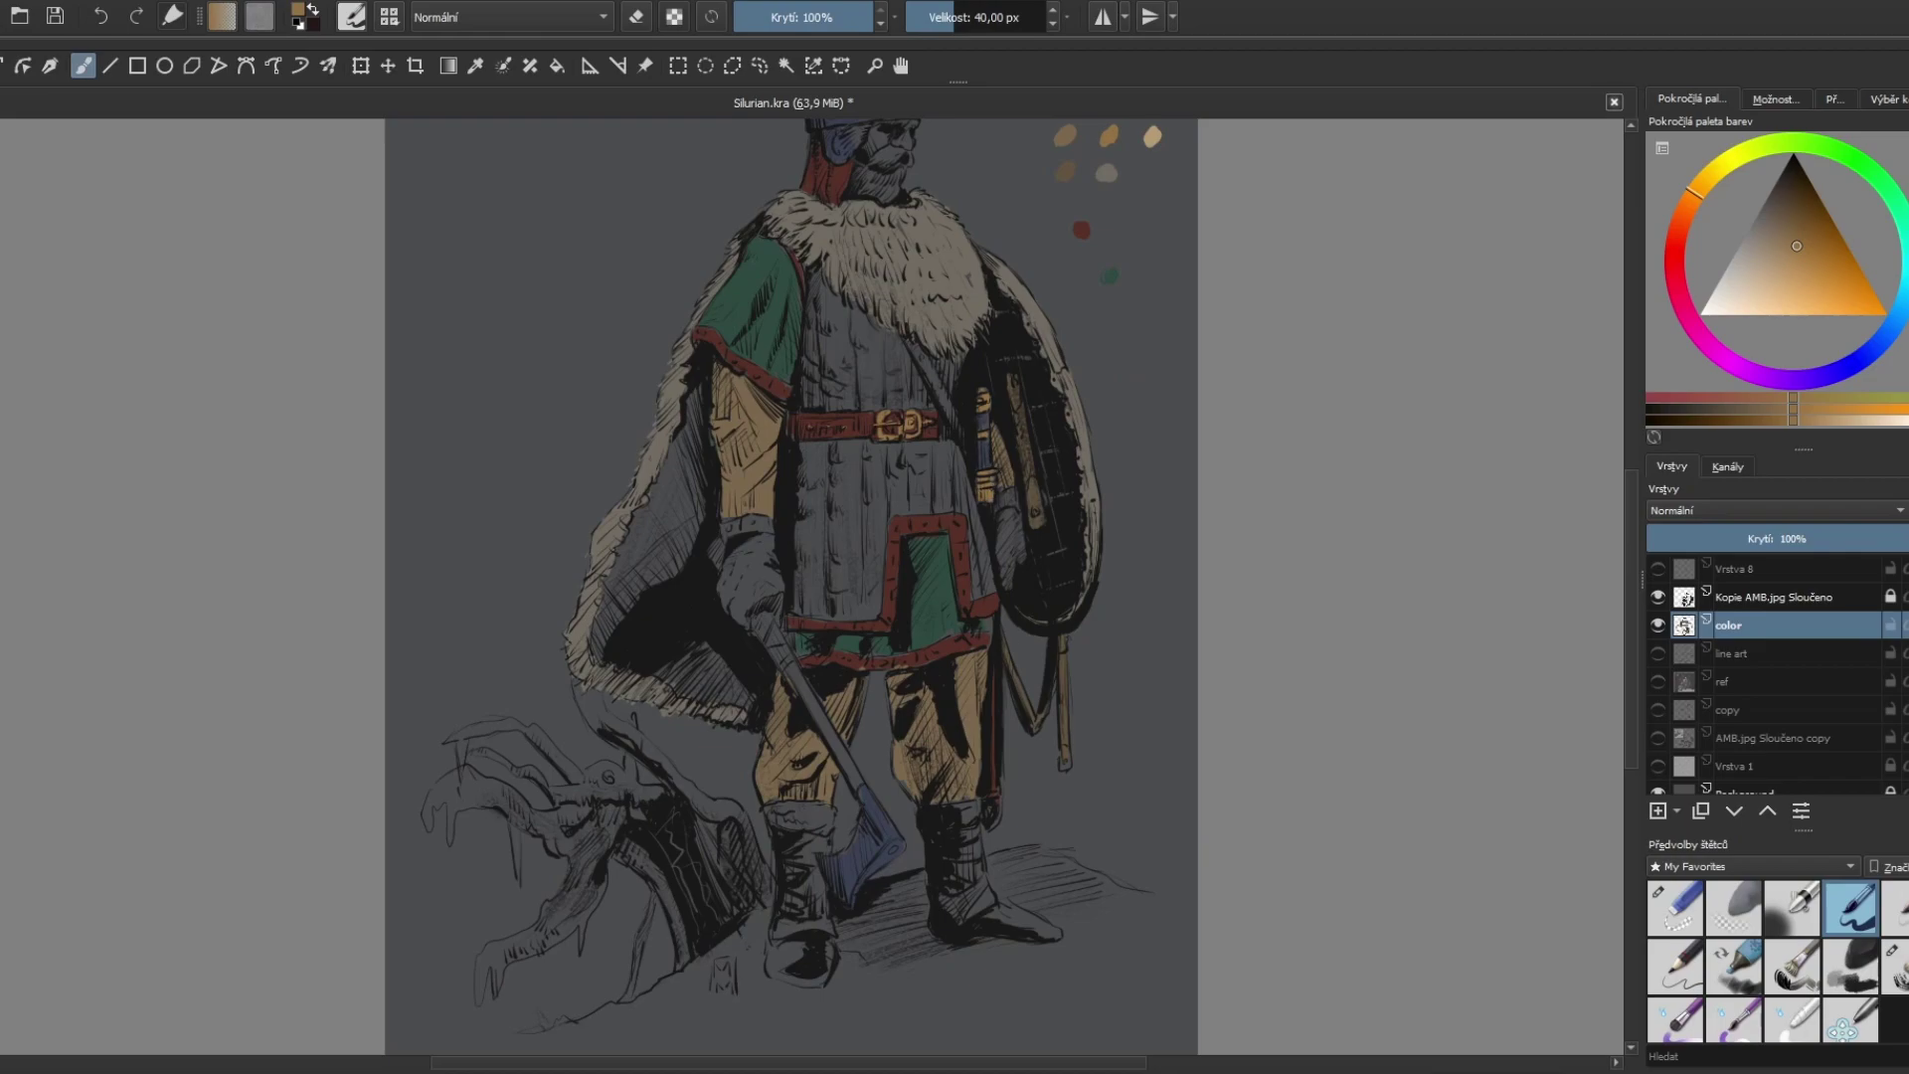
ctrl+click(951, 309)
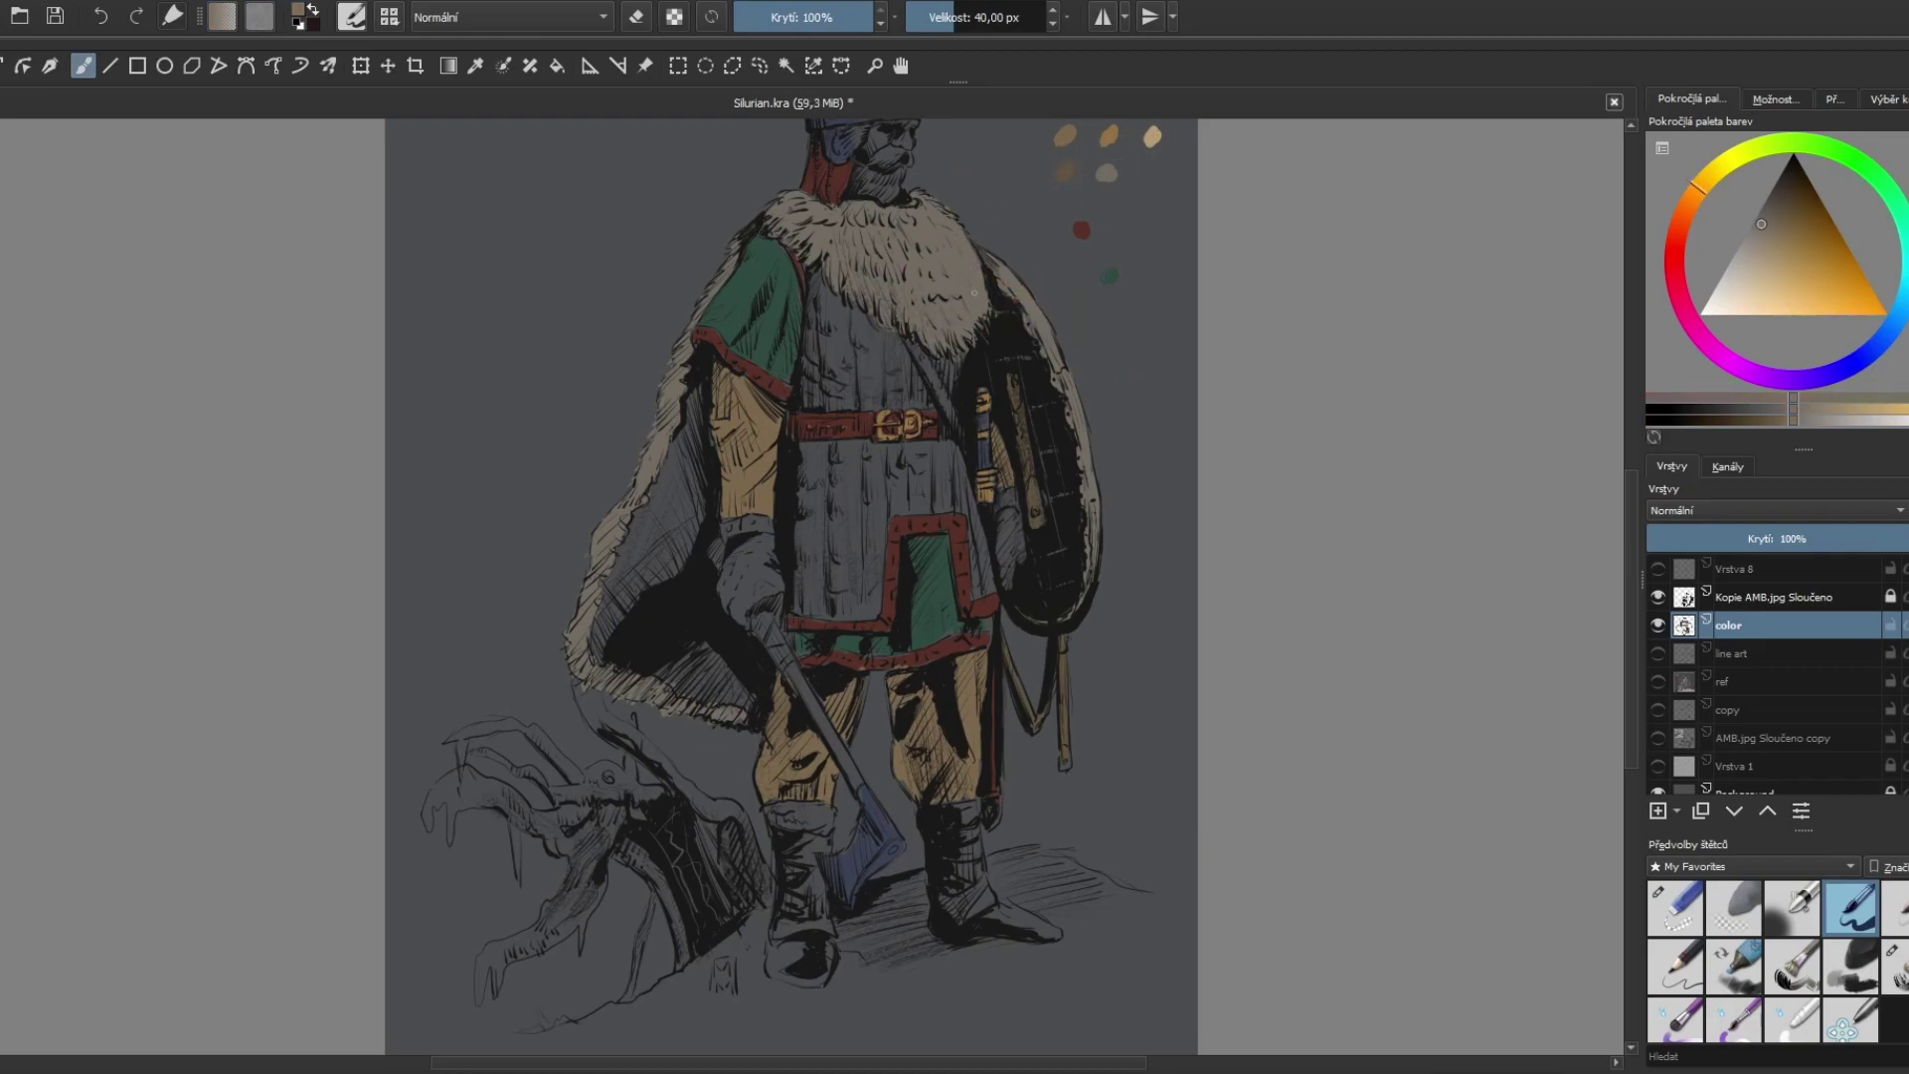
drag(733, 563, 745, 619)
drag(758, 537, 761, 538)
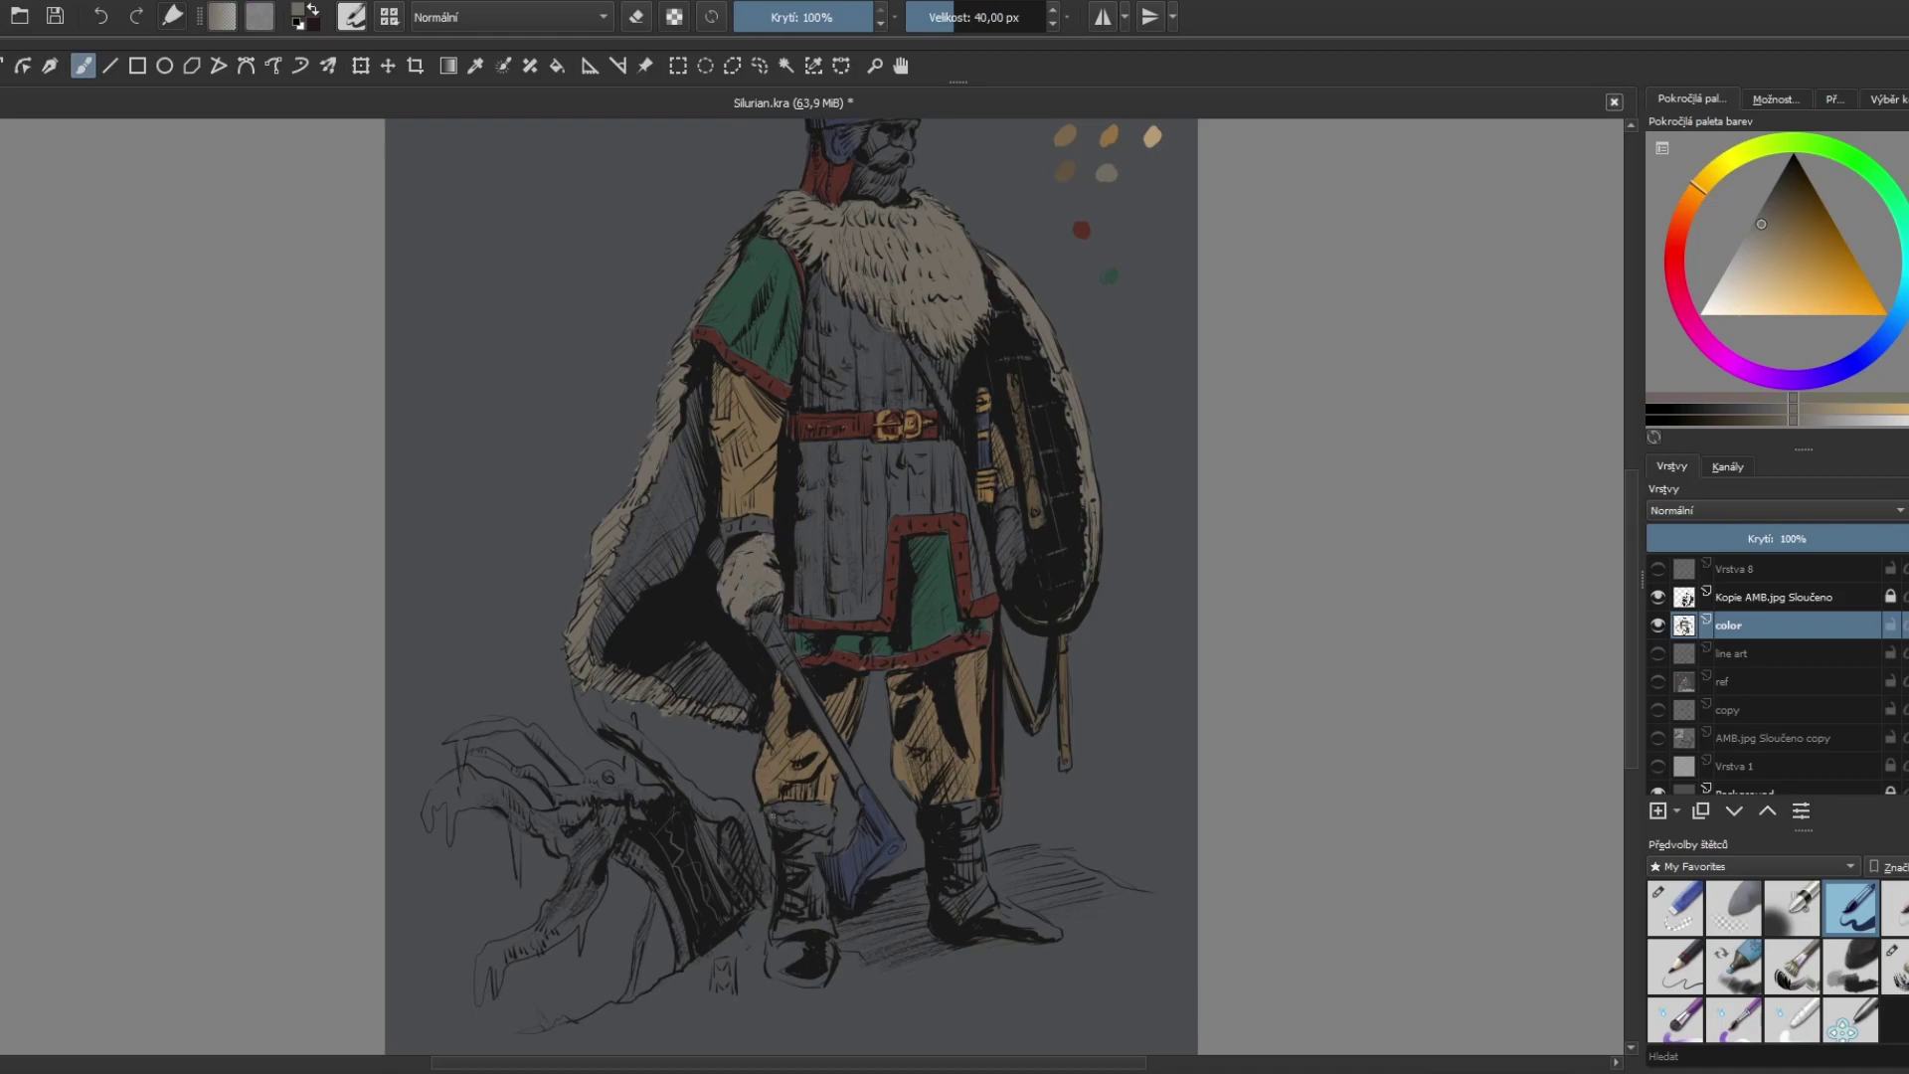
mouse_move(771, 818)
mouse_down()
mouse_move(830, 813)
mouse_move(817, 919)
mouse_move(778, 959)
mouse_up()
Step: Try brown, beige, saturated tan and near-black tones for the boots, ending on tan
ctrl+click(1084, 230)
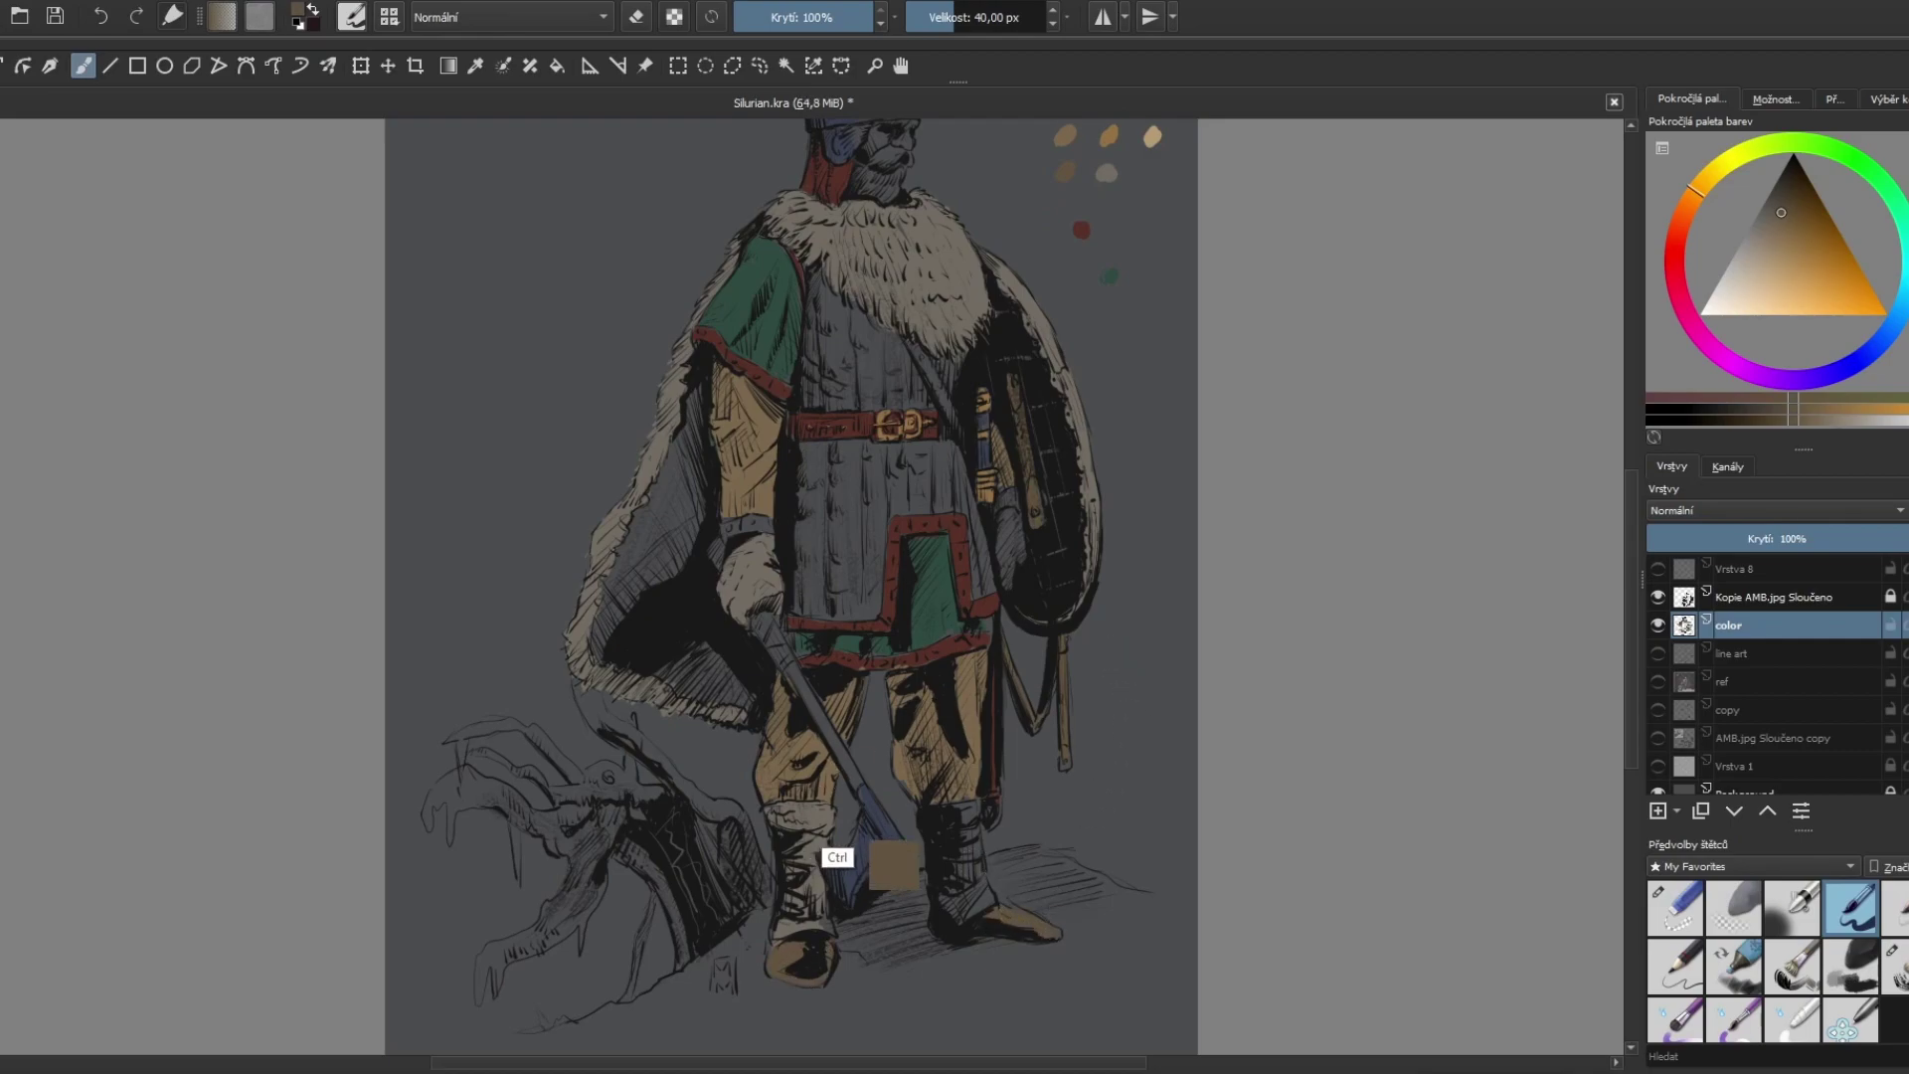
ctrl+click(1106, 174)
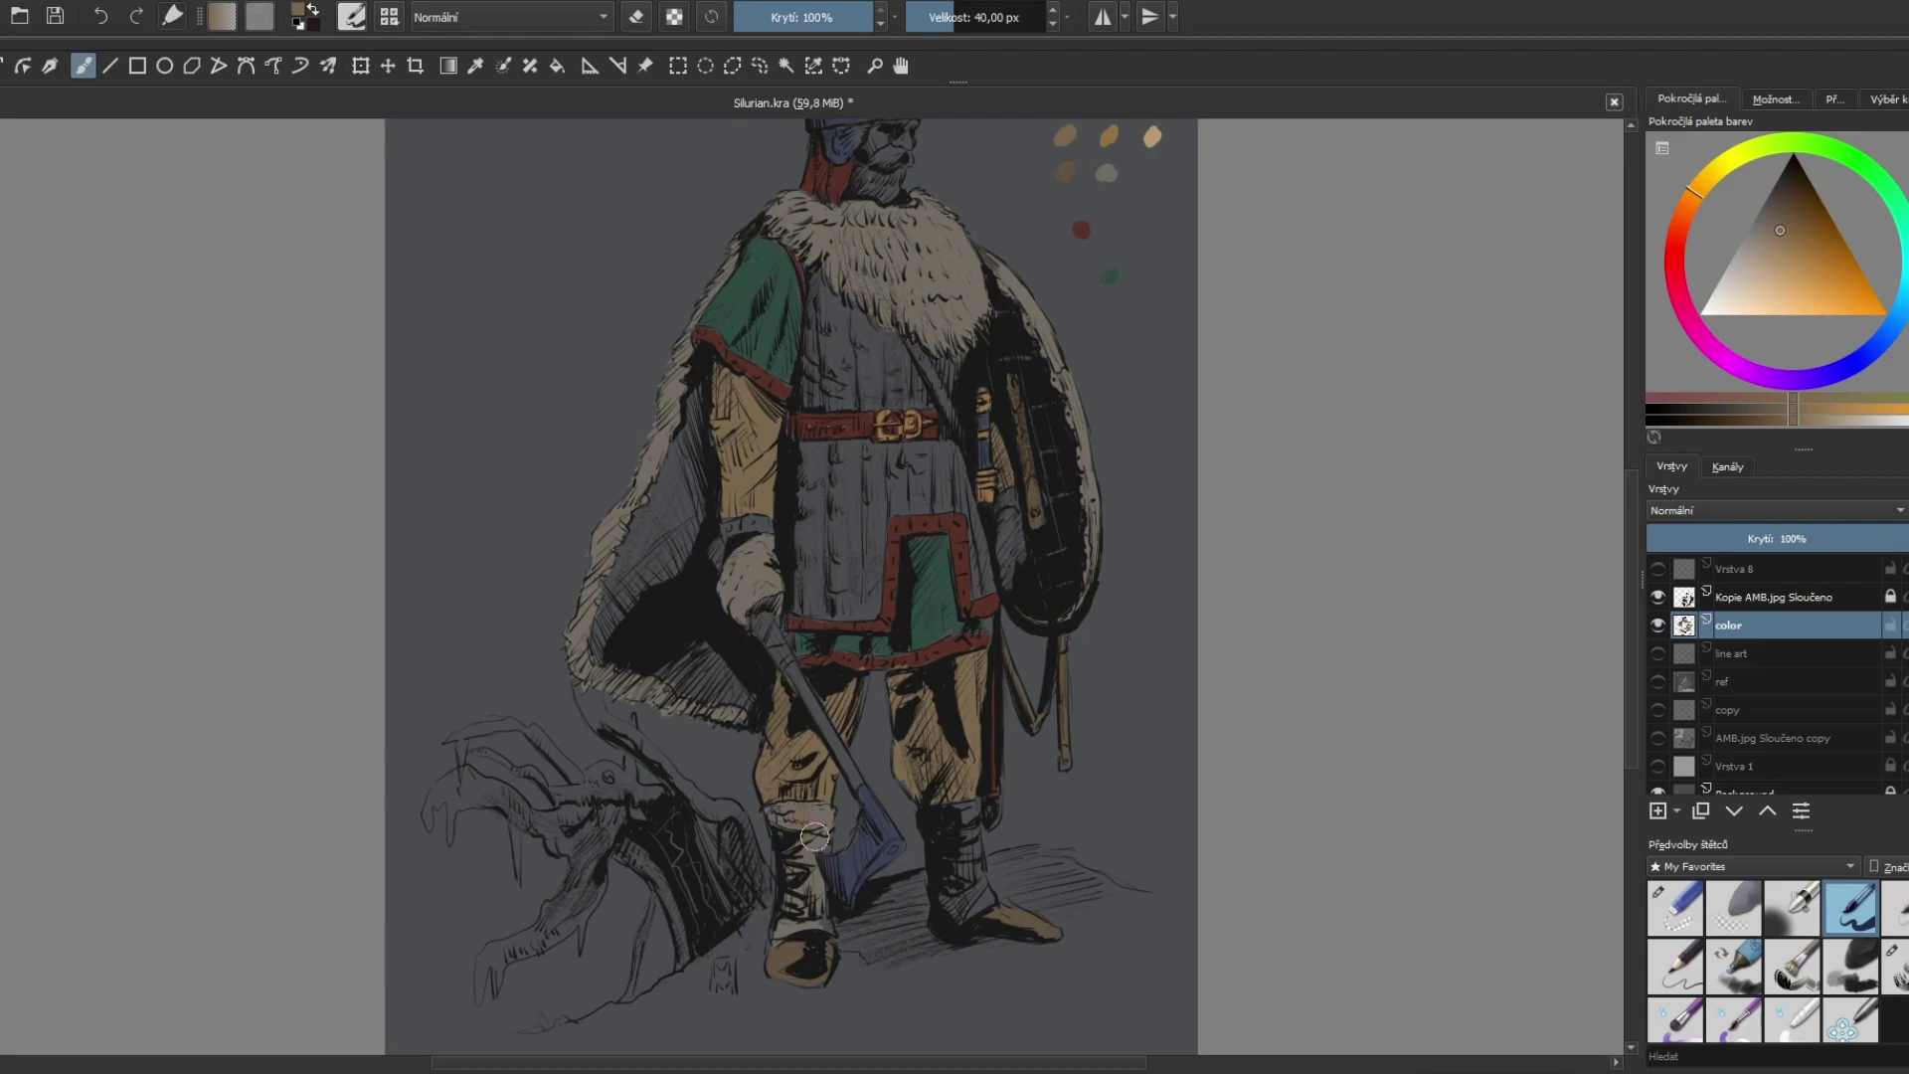
ctrl+click(1105, 177)
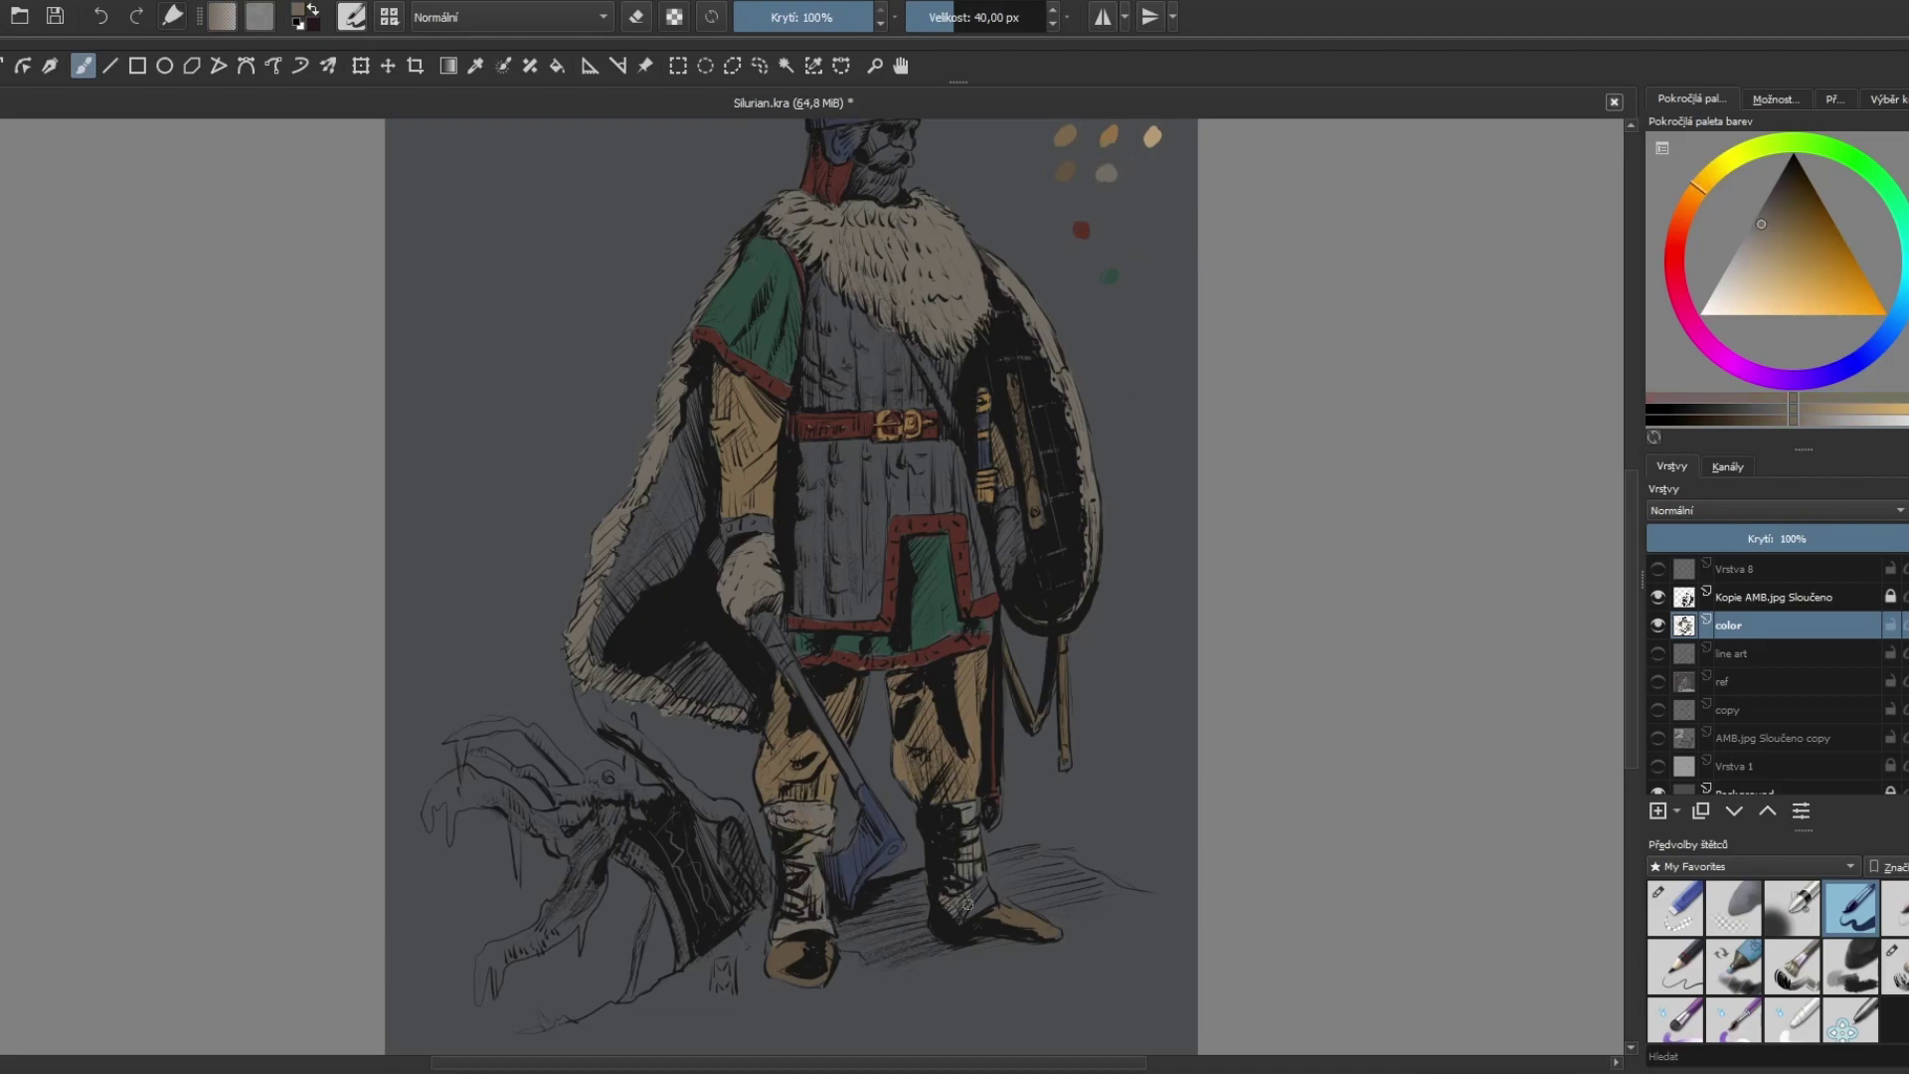
ctrl+click(1152, 136)
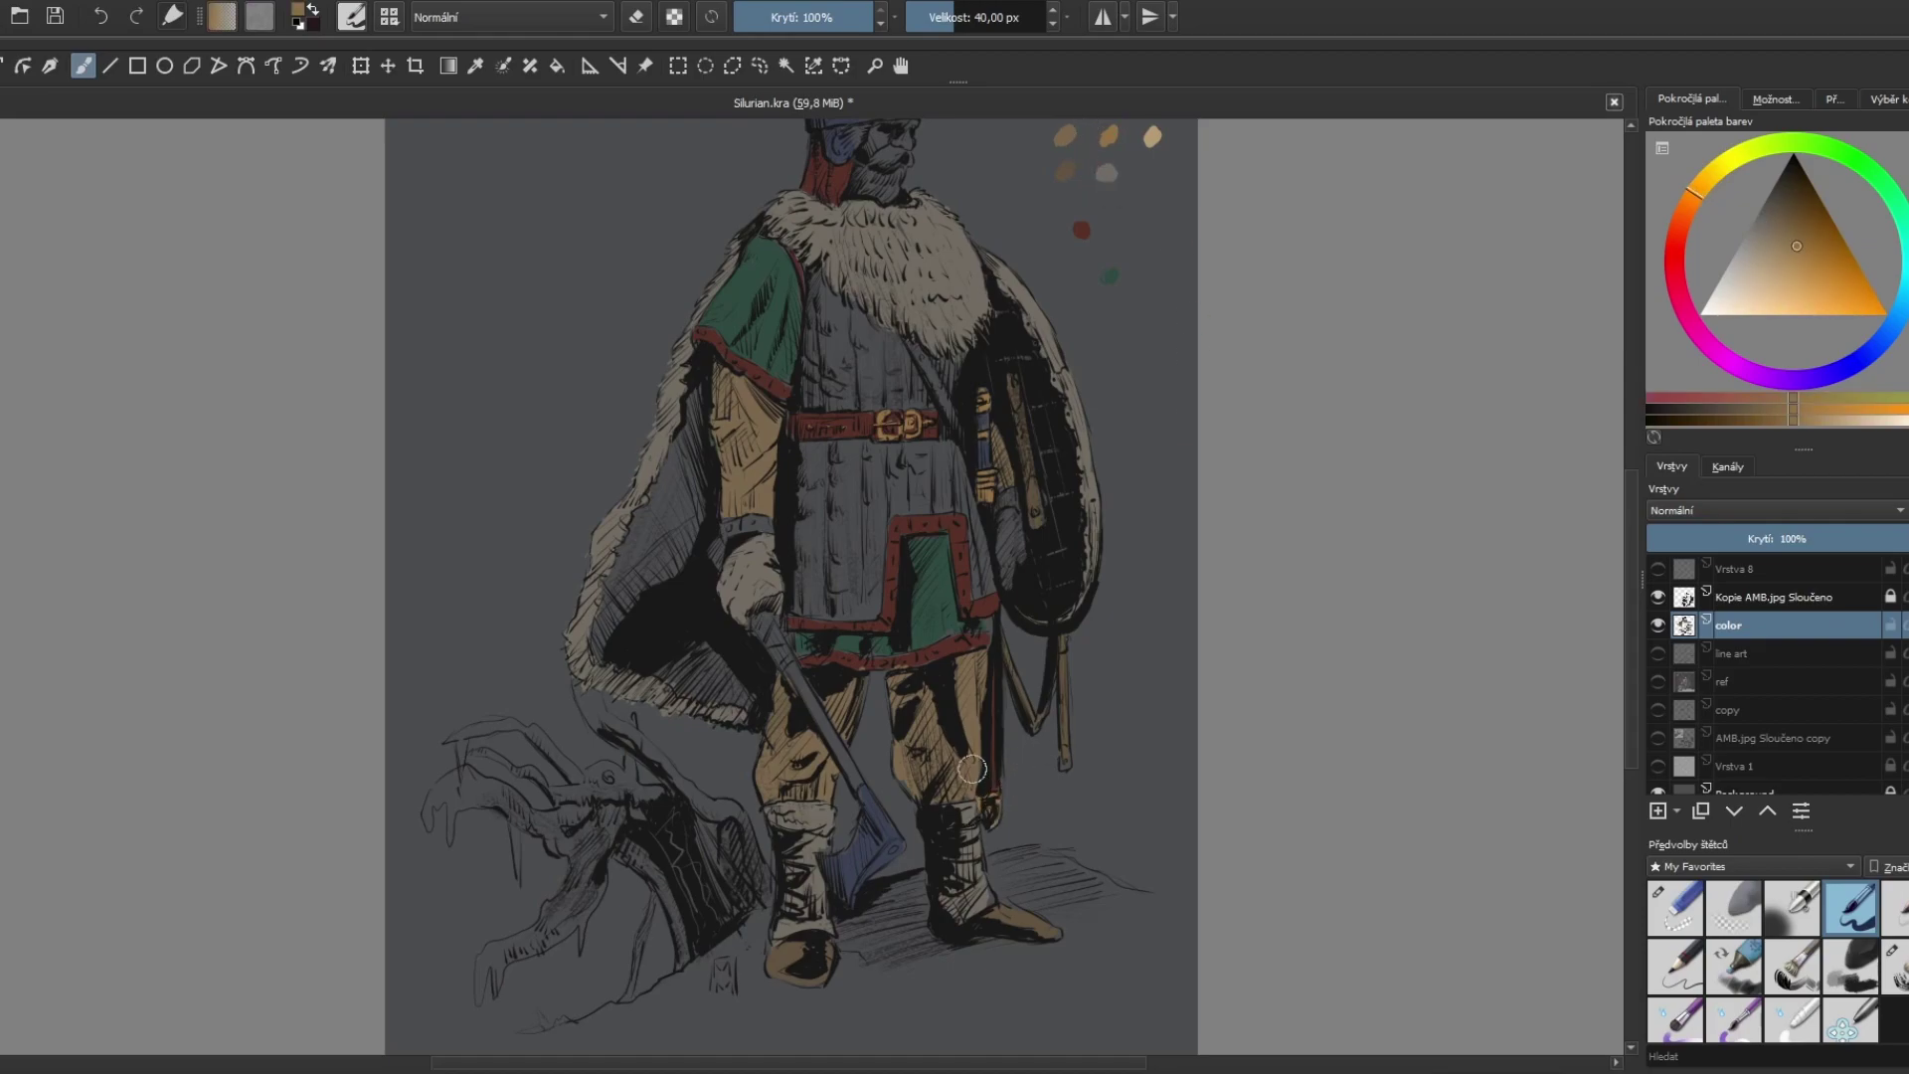
ctrl+click(1036, 842)
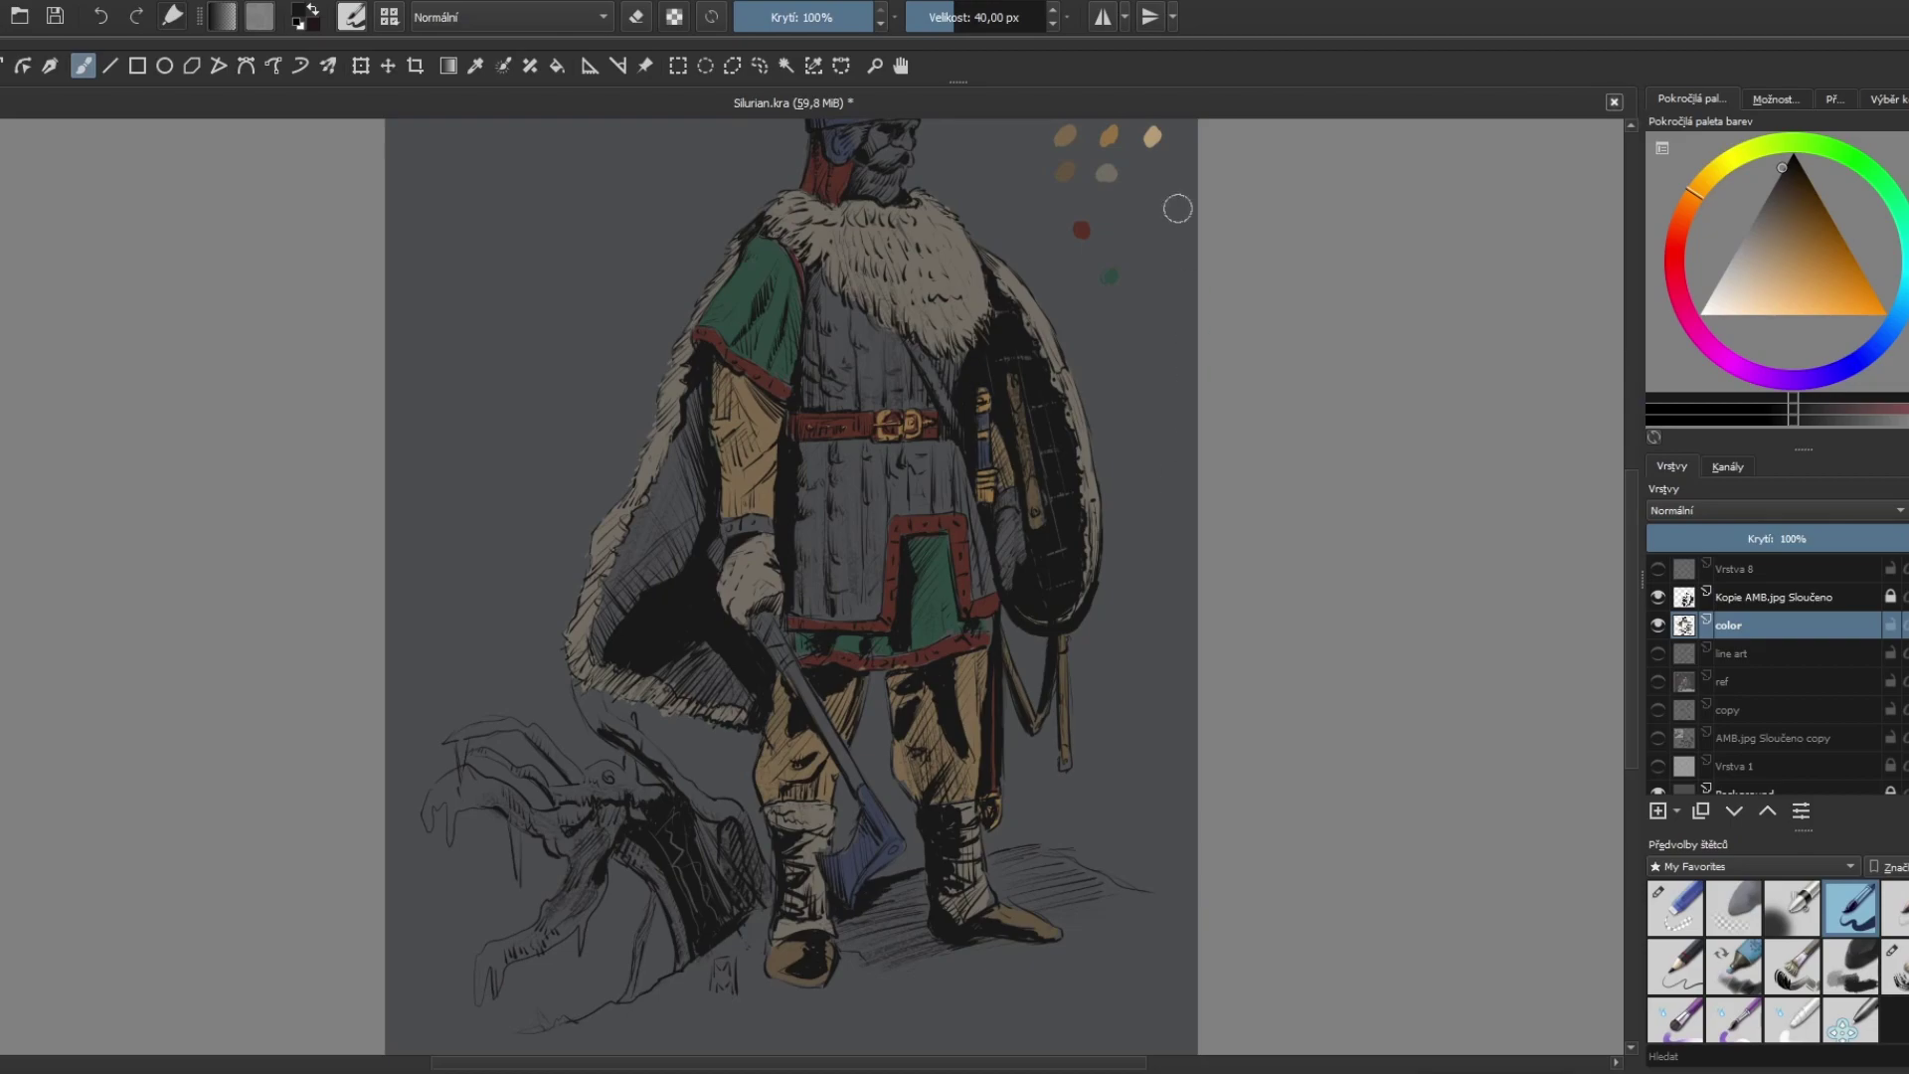
ctrl+click(1153, 140)
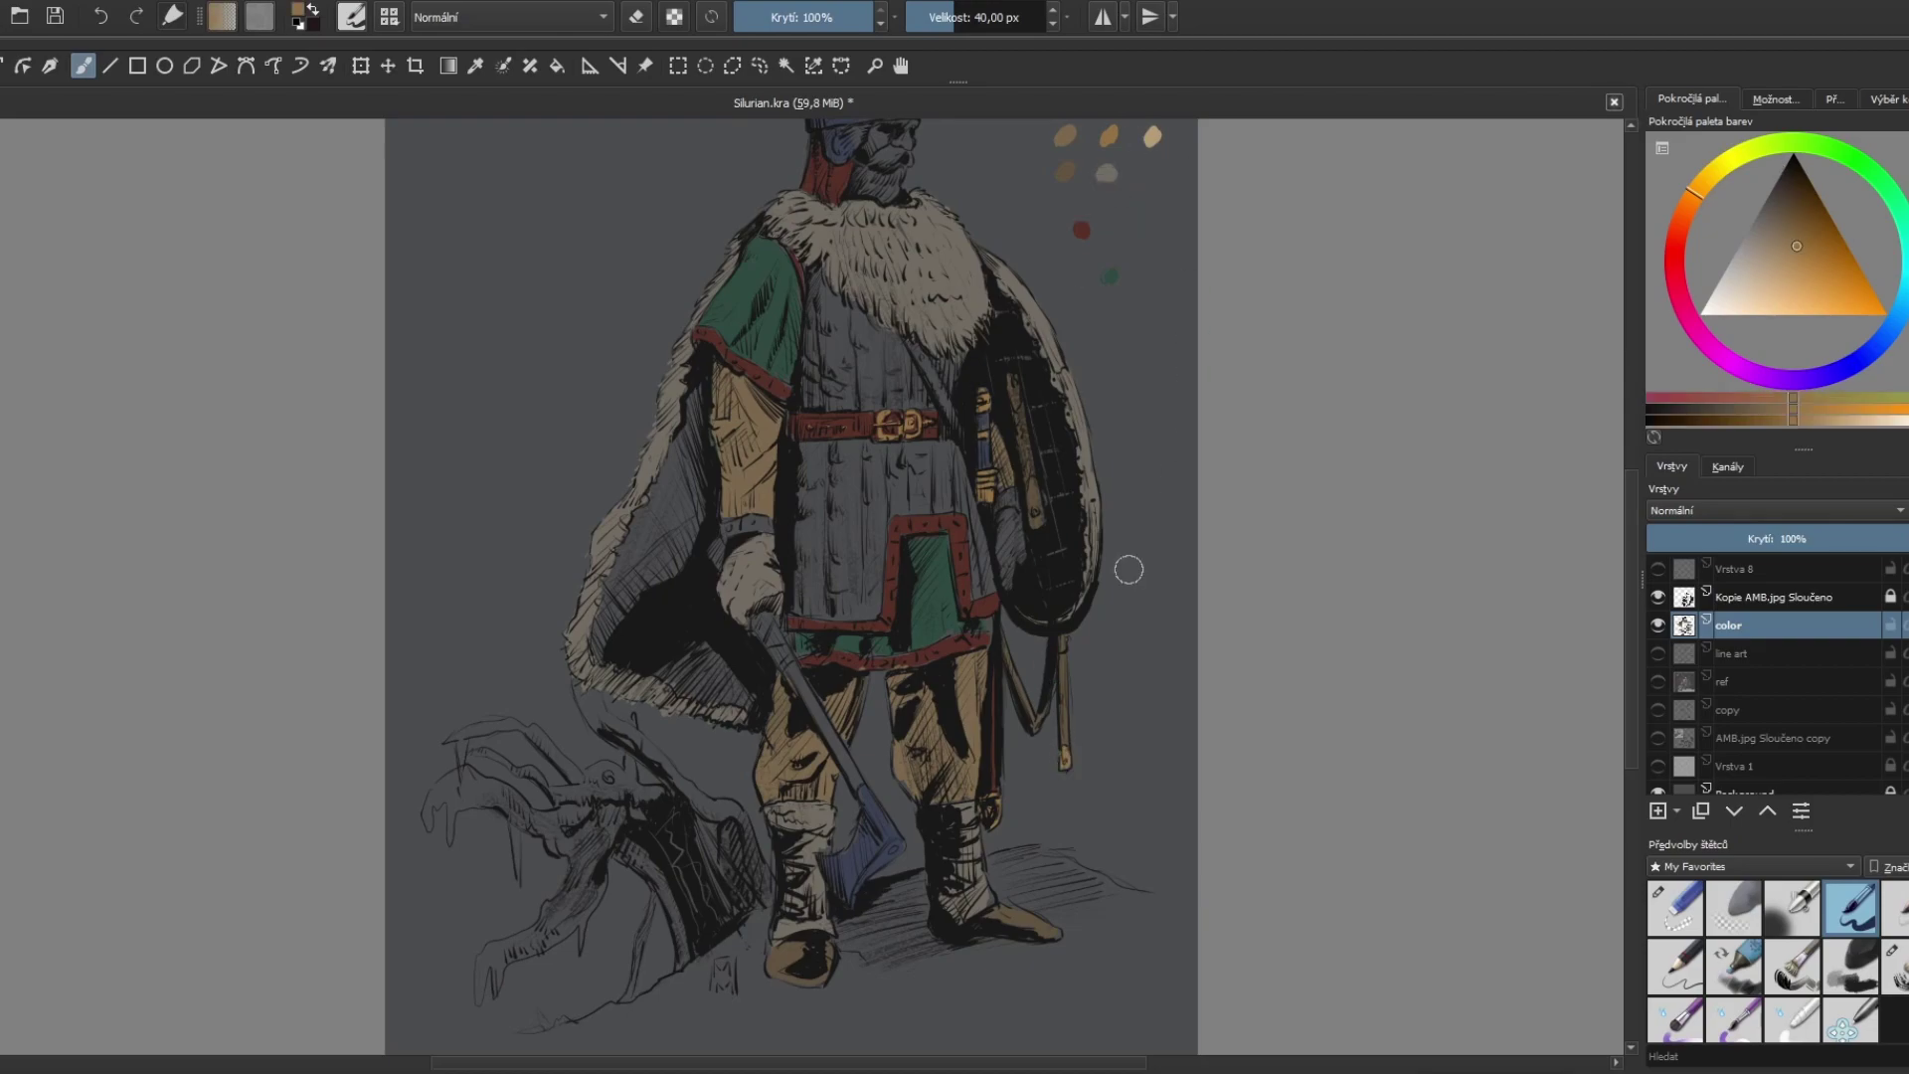
scroll(1130, 567, up, 2)
Step: Cover the tunic chest and the skirt below and right of the belt with tan
ctrl+click(1034, 298)
mouse_move(810, 442)
mouse_down()
mouse_move(795, 502)
mouse_move(779, 451)
mouse_move(816, 532)
mouse_up()
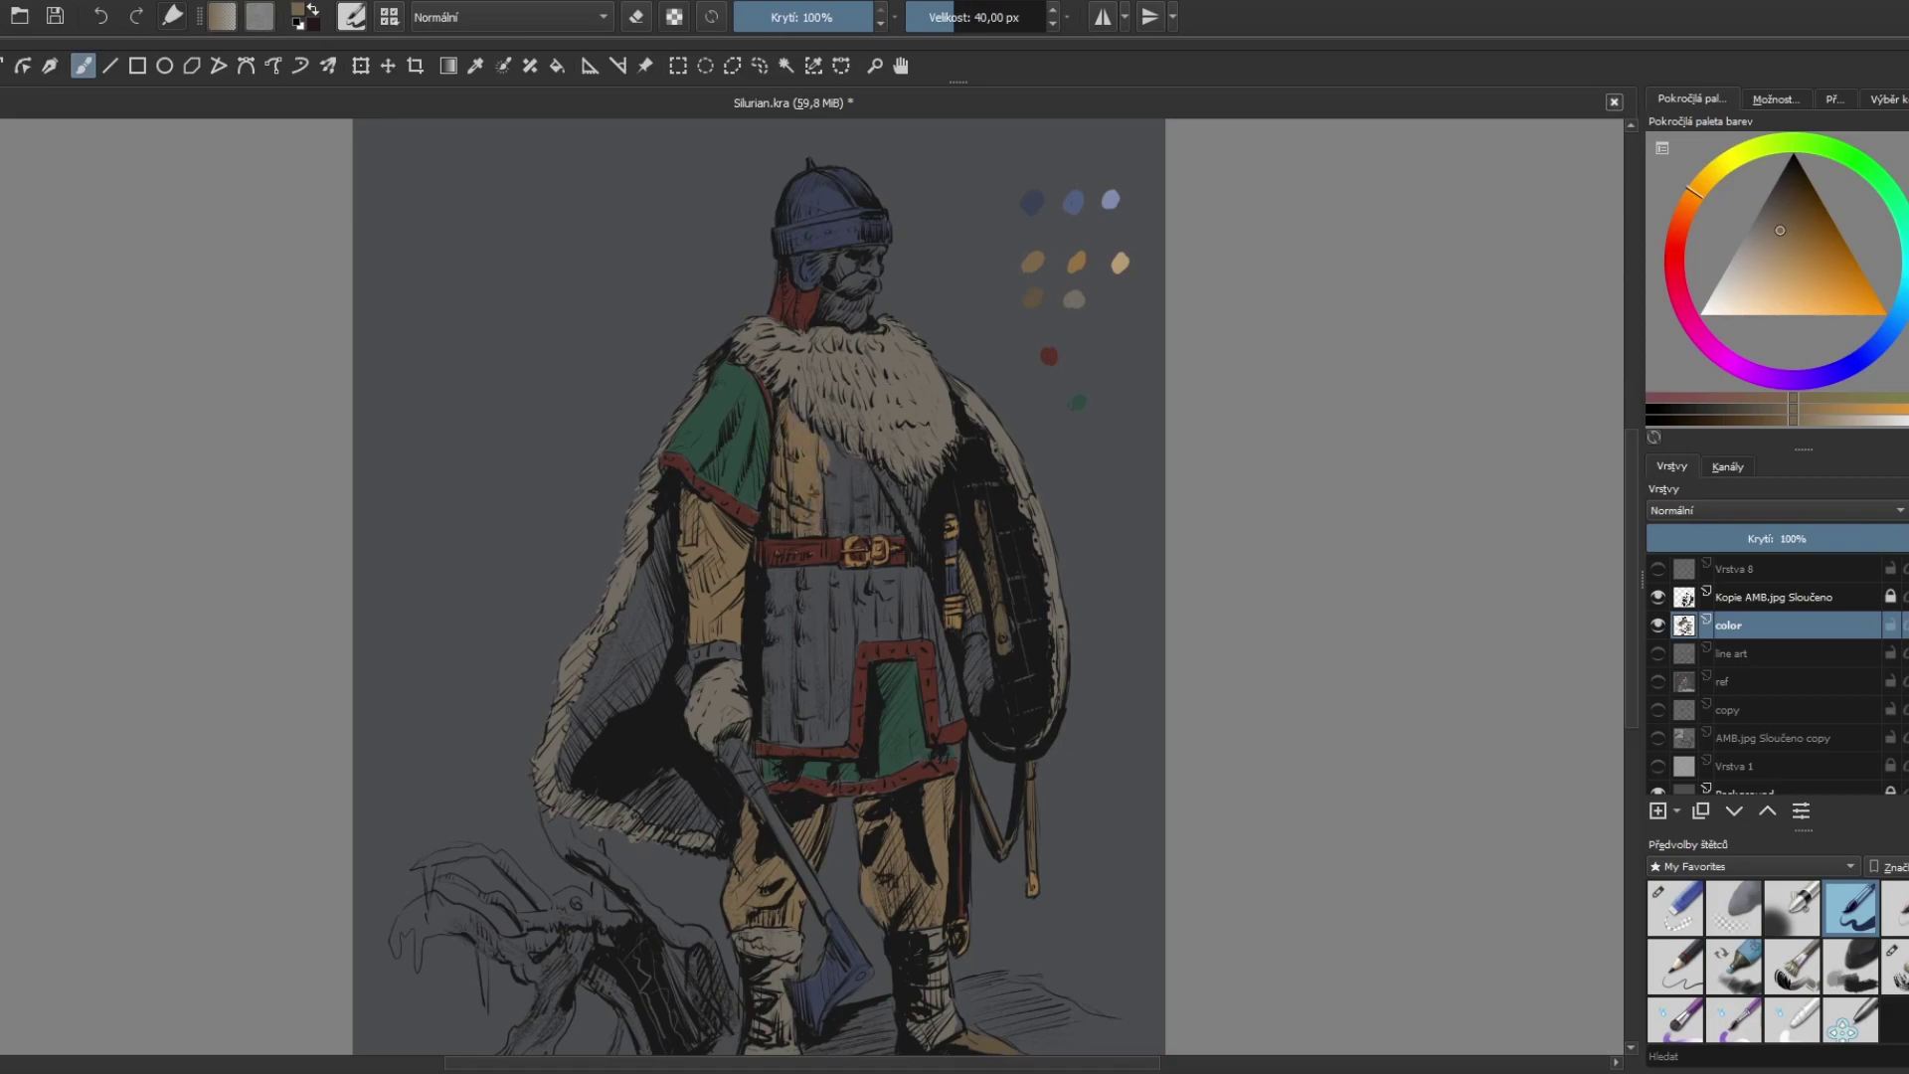
mouse_move(845, 462)
mouse_down()
mouse_move(865, 477)
mouse_move(830, 497)
mouse_move(845, 527)
mouse_move(873, 478)
mouse_move(835, 527)
mouse_up()
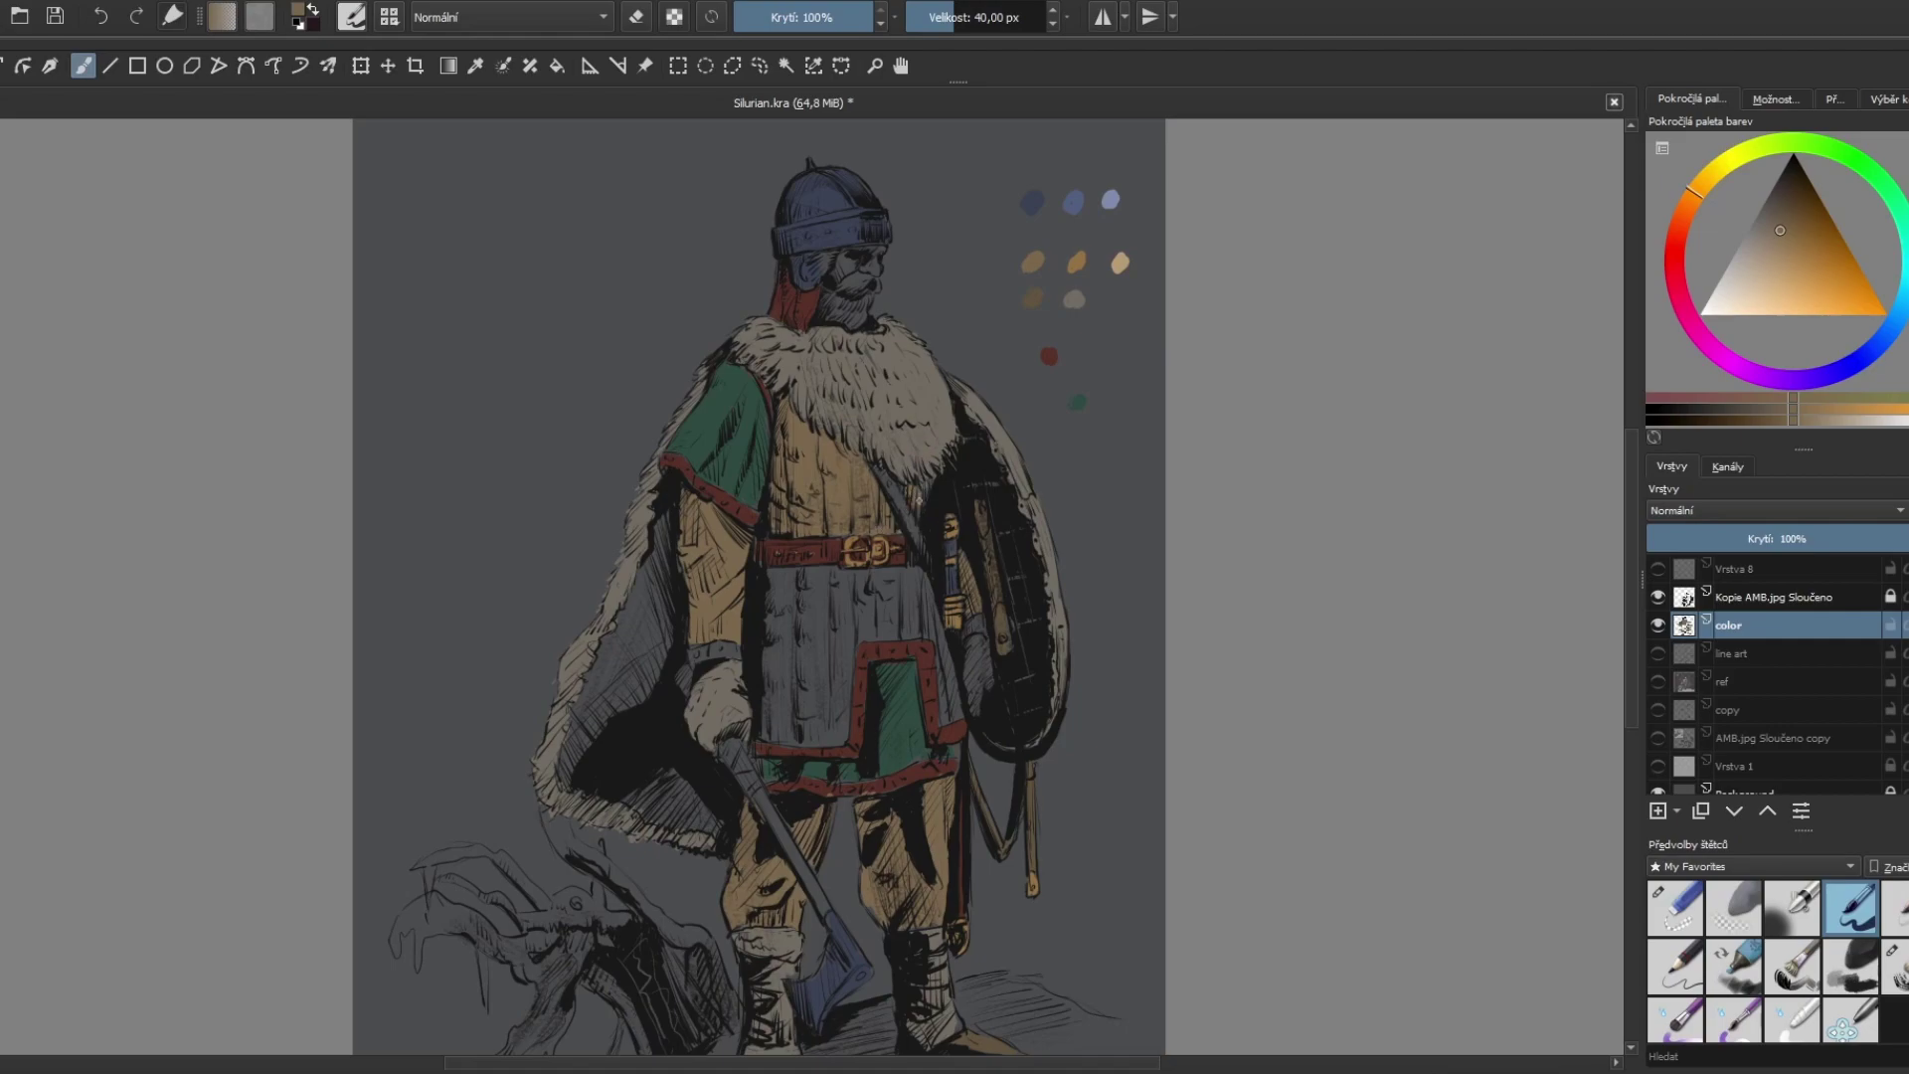
mouse_move(766, 586)
mouse_down()
mouse_move(830, 572)
mouse_move(865, 602)
mouse_move(768, 688)
mouse_move(820, 736)
mouse_move(842, 714)
mouse_move(791, 737)
mouse_up()
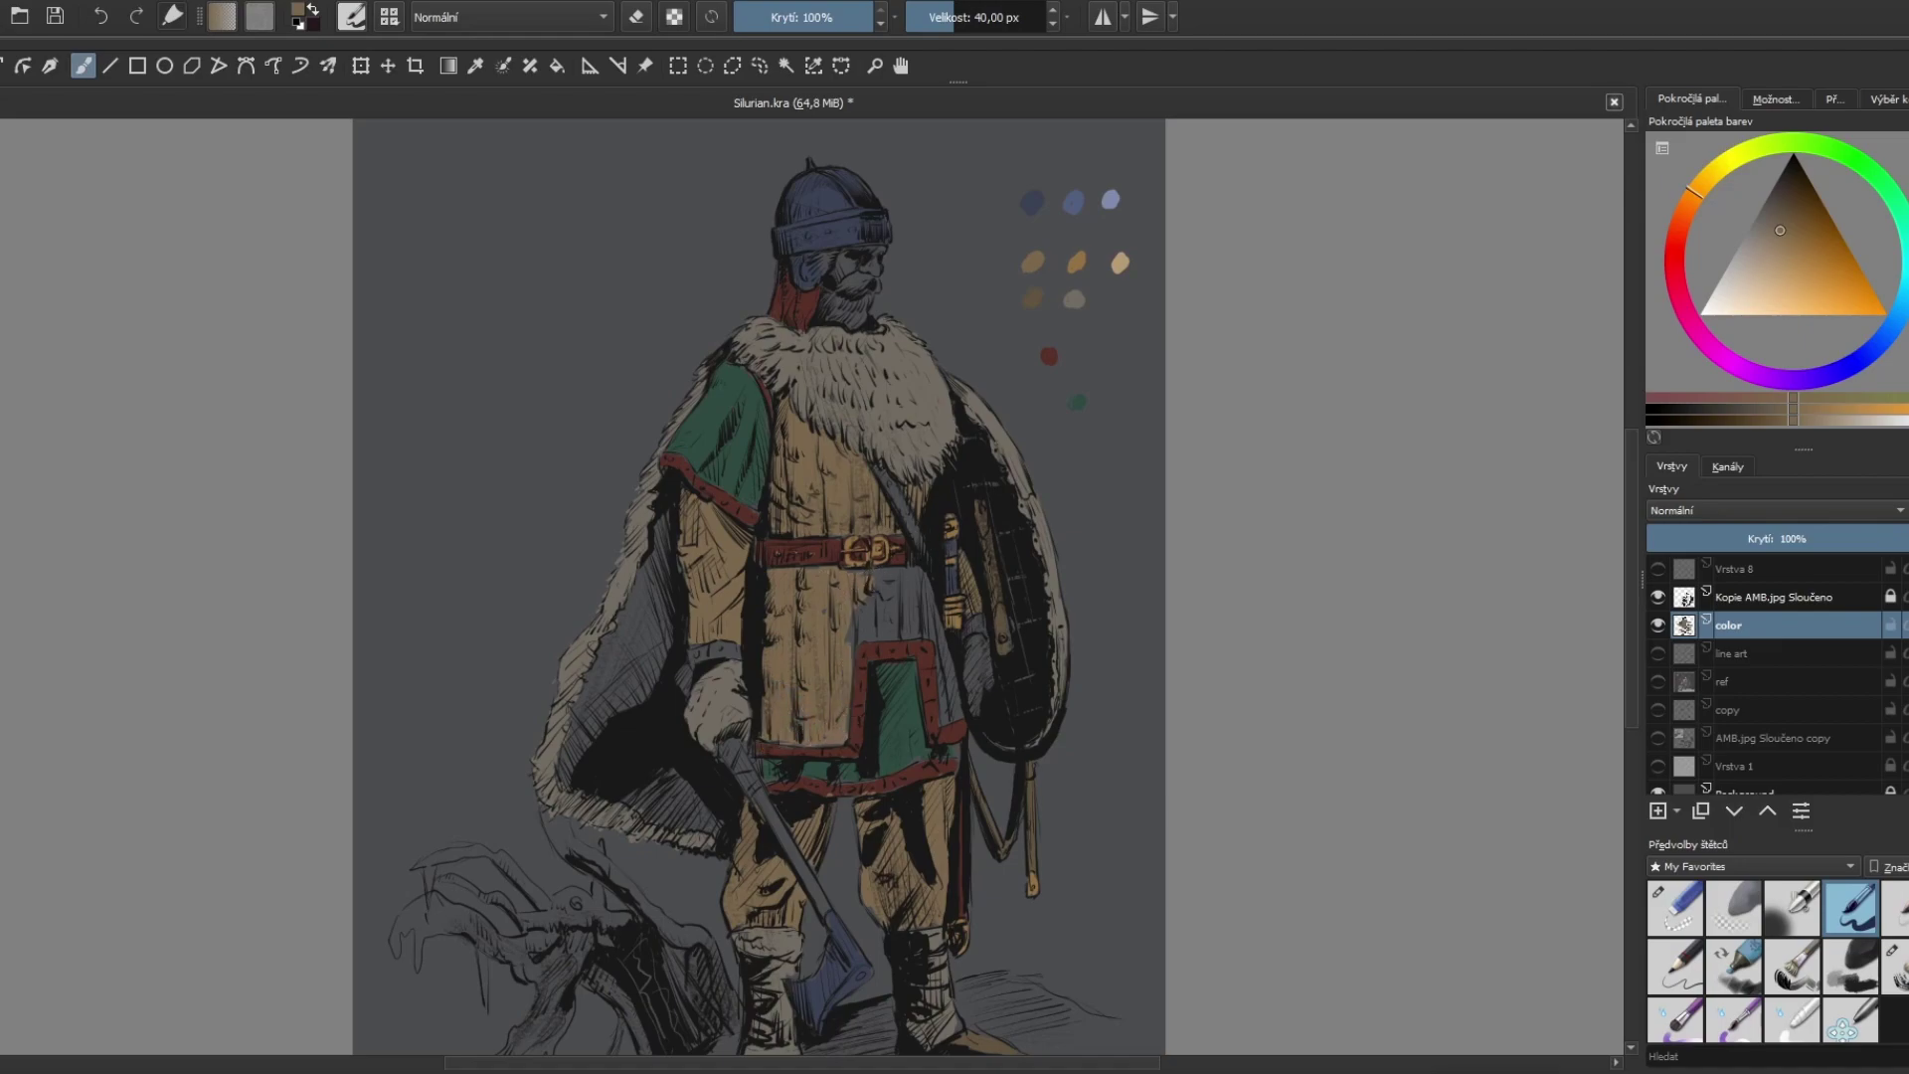
mouse_move(900, 572)
mouse_down()
mouse_move(857, 617)
mouse_move(860, 651)
mouse_up()
mouse_move(906, 566)
mouse_down()
mouse_move(880, 557)
mouse_move(860, 651)
mouse_move(910, 577)
mouse_move(925, 626)
mouse_up()
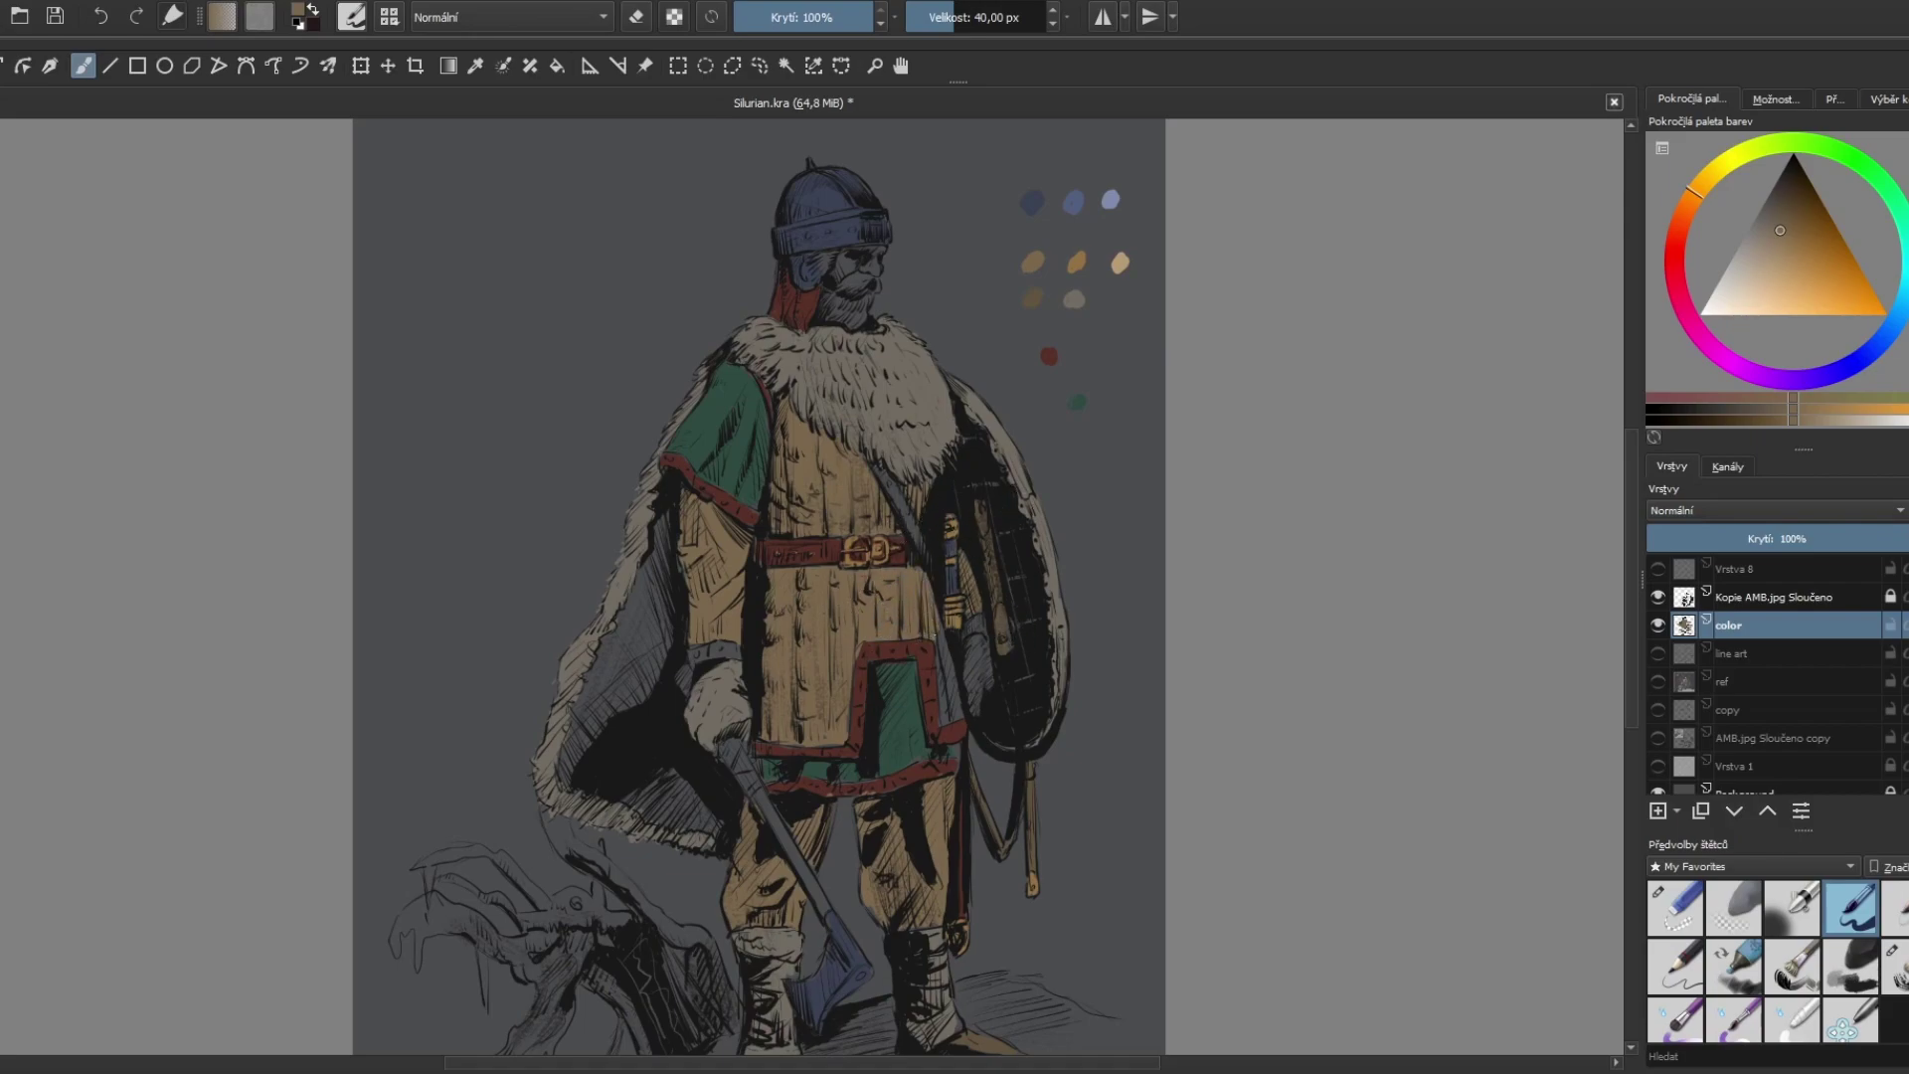
key(ctrl)
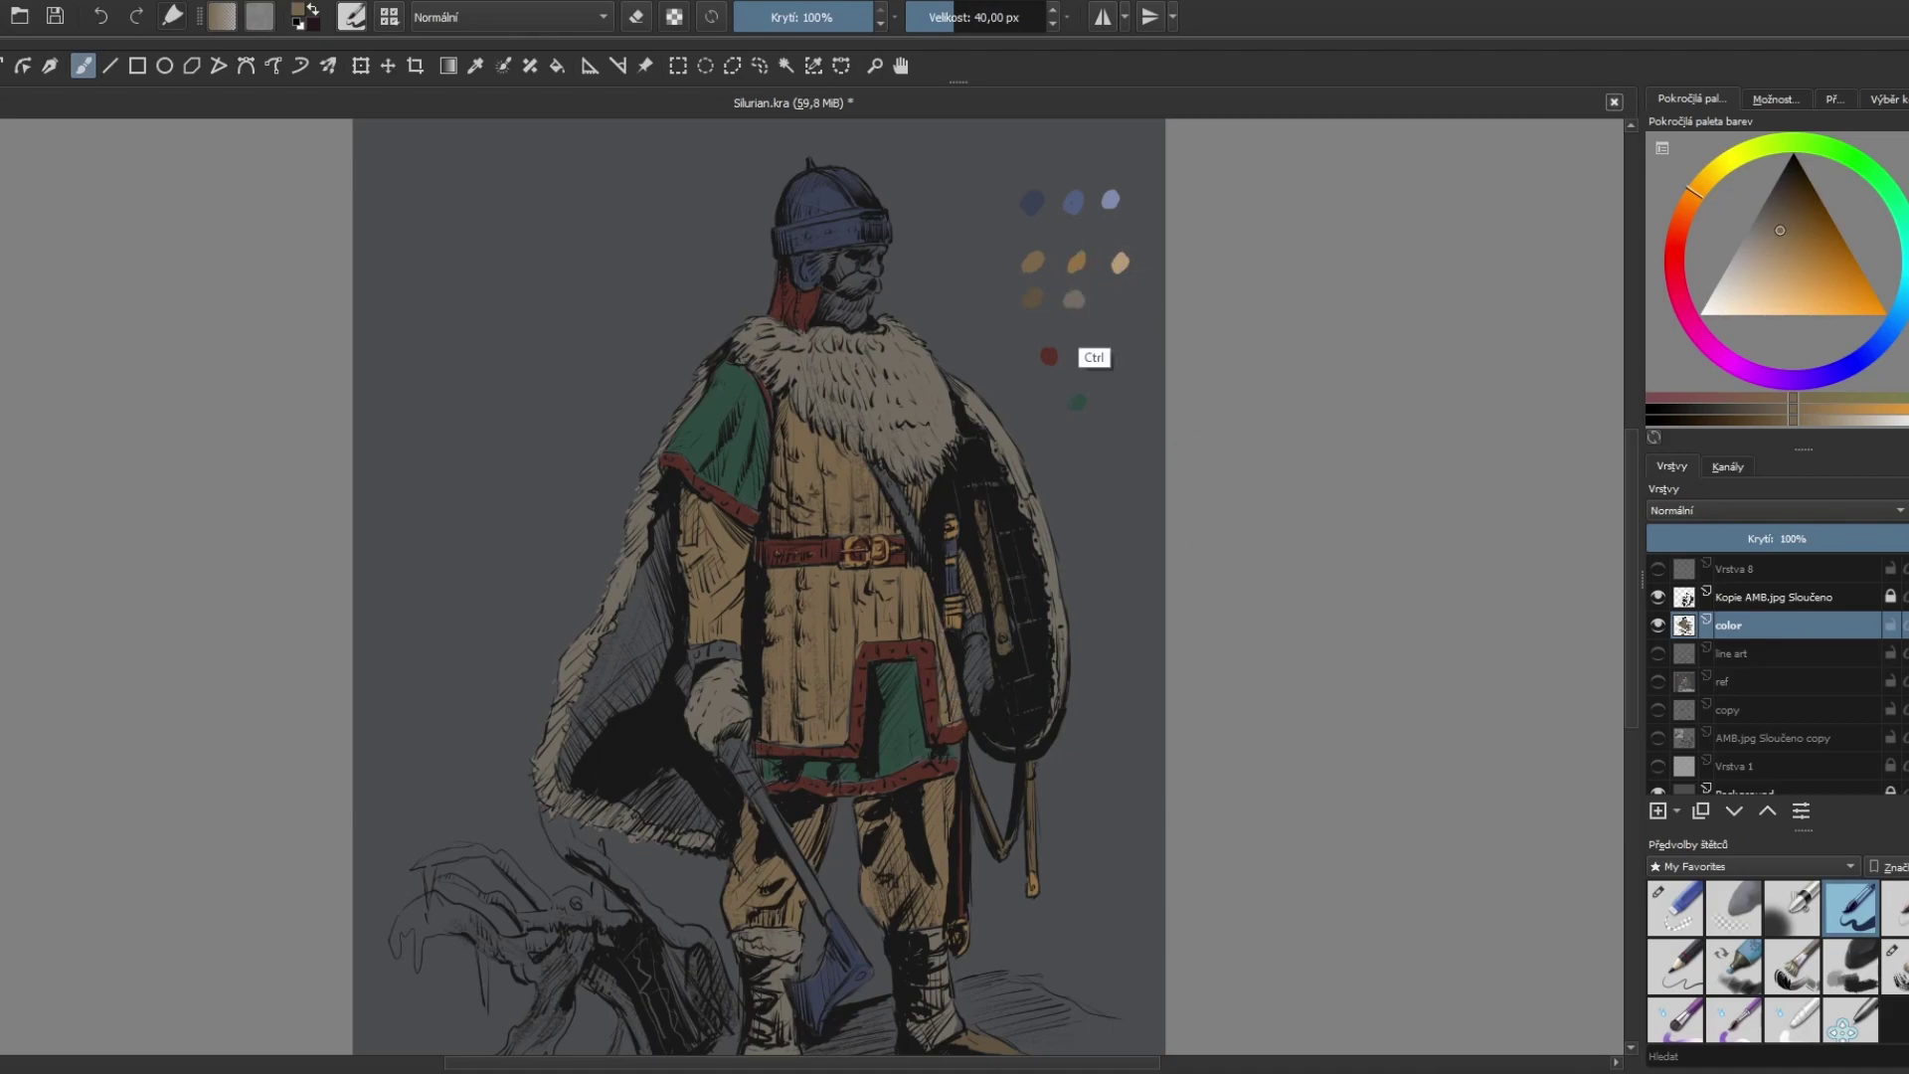
Step: Paint the armband red and add pale skin highlights to the face, cheek and beard
ctrl+click(1049, 356)
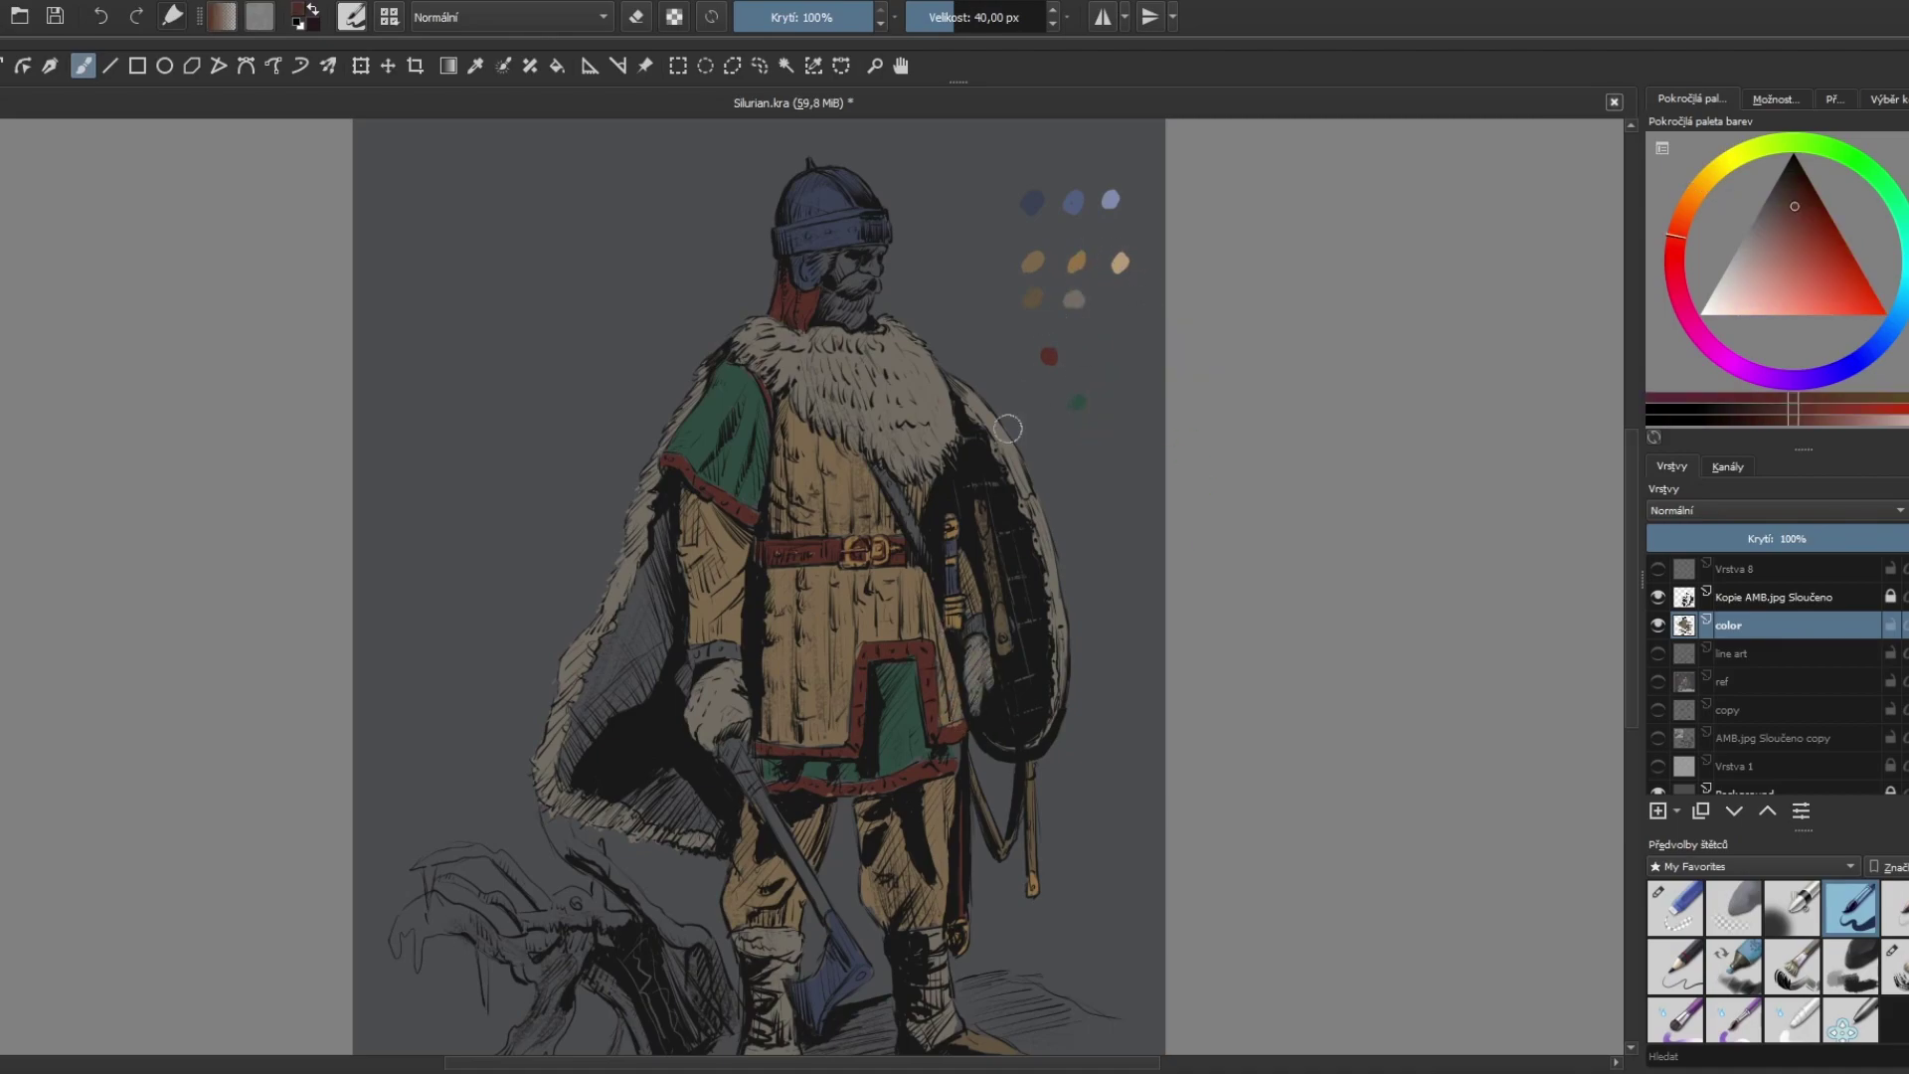
drag(694, 652, 724, 645)
ctrl+click(1107, 298)
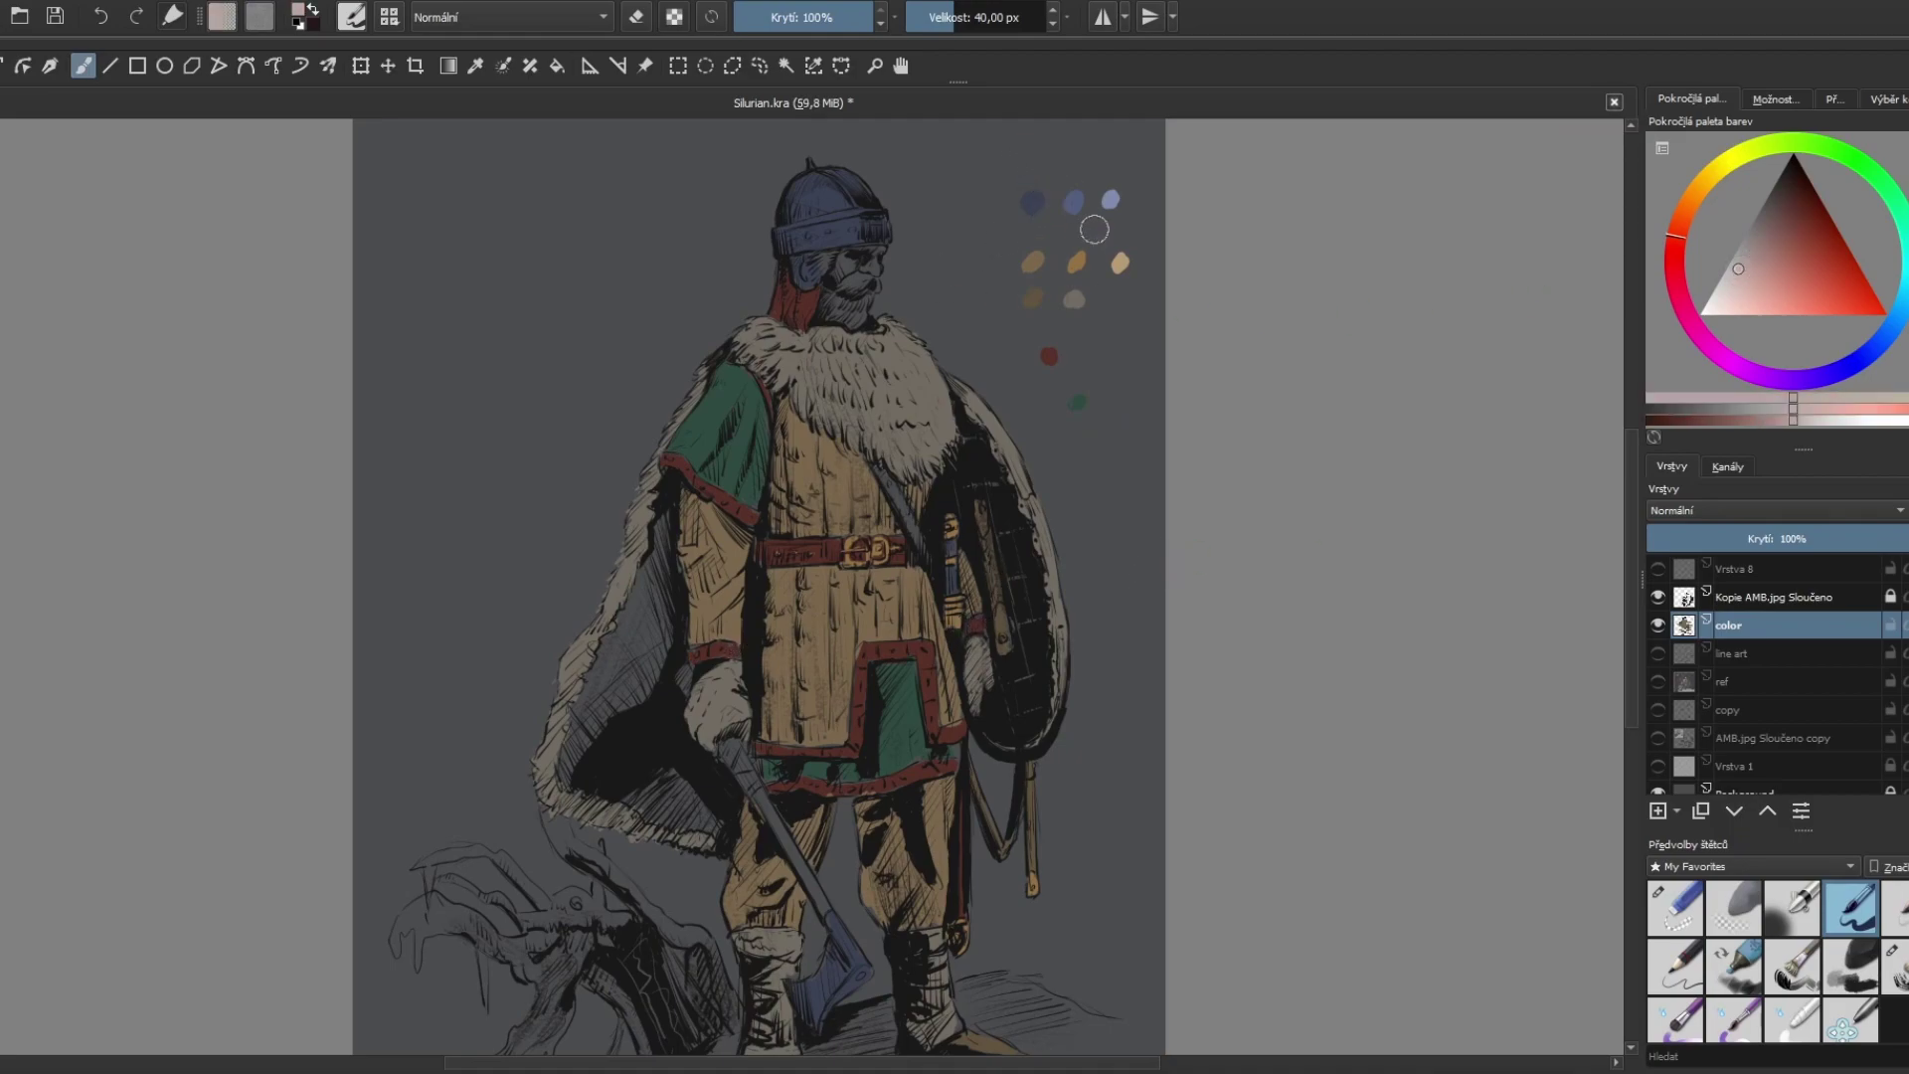
click(1139, 350)
drag(844, 254, 836, 271)
mouse_move(850, 268)
mouse_down()
mouse_move(843, 287)
mouse_move(875, 280)
mouse_up()
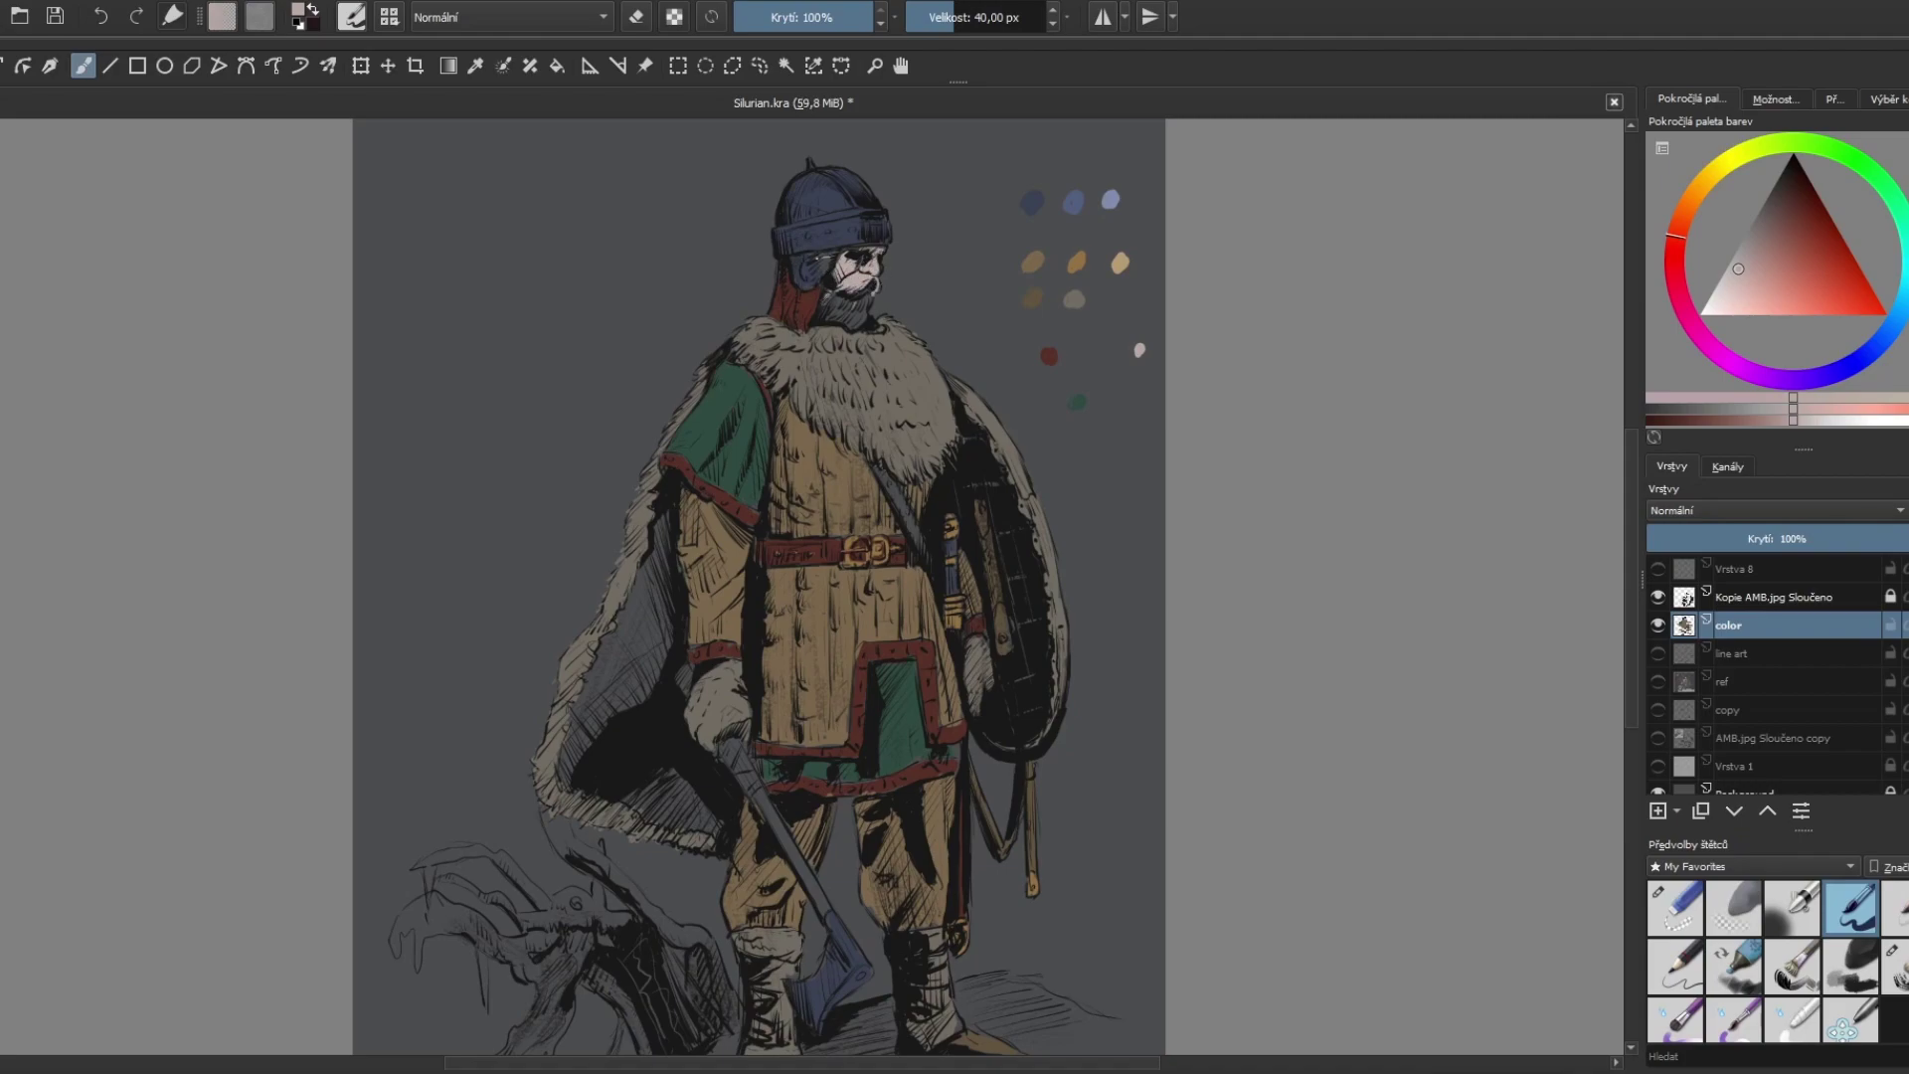
mouse_move(817, 316)
mouse_down()
mouse_move(847, 303)
mouse_move(868, 324)
mouse_move(830, 348)
mouse_up()
Step: Fill the cape lining beside the arm and the cape's lower edge with tan
ctrl+click(1119, 262)
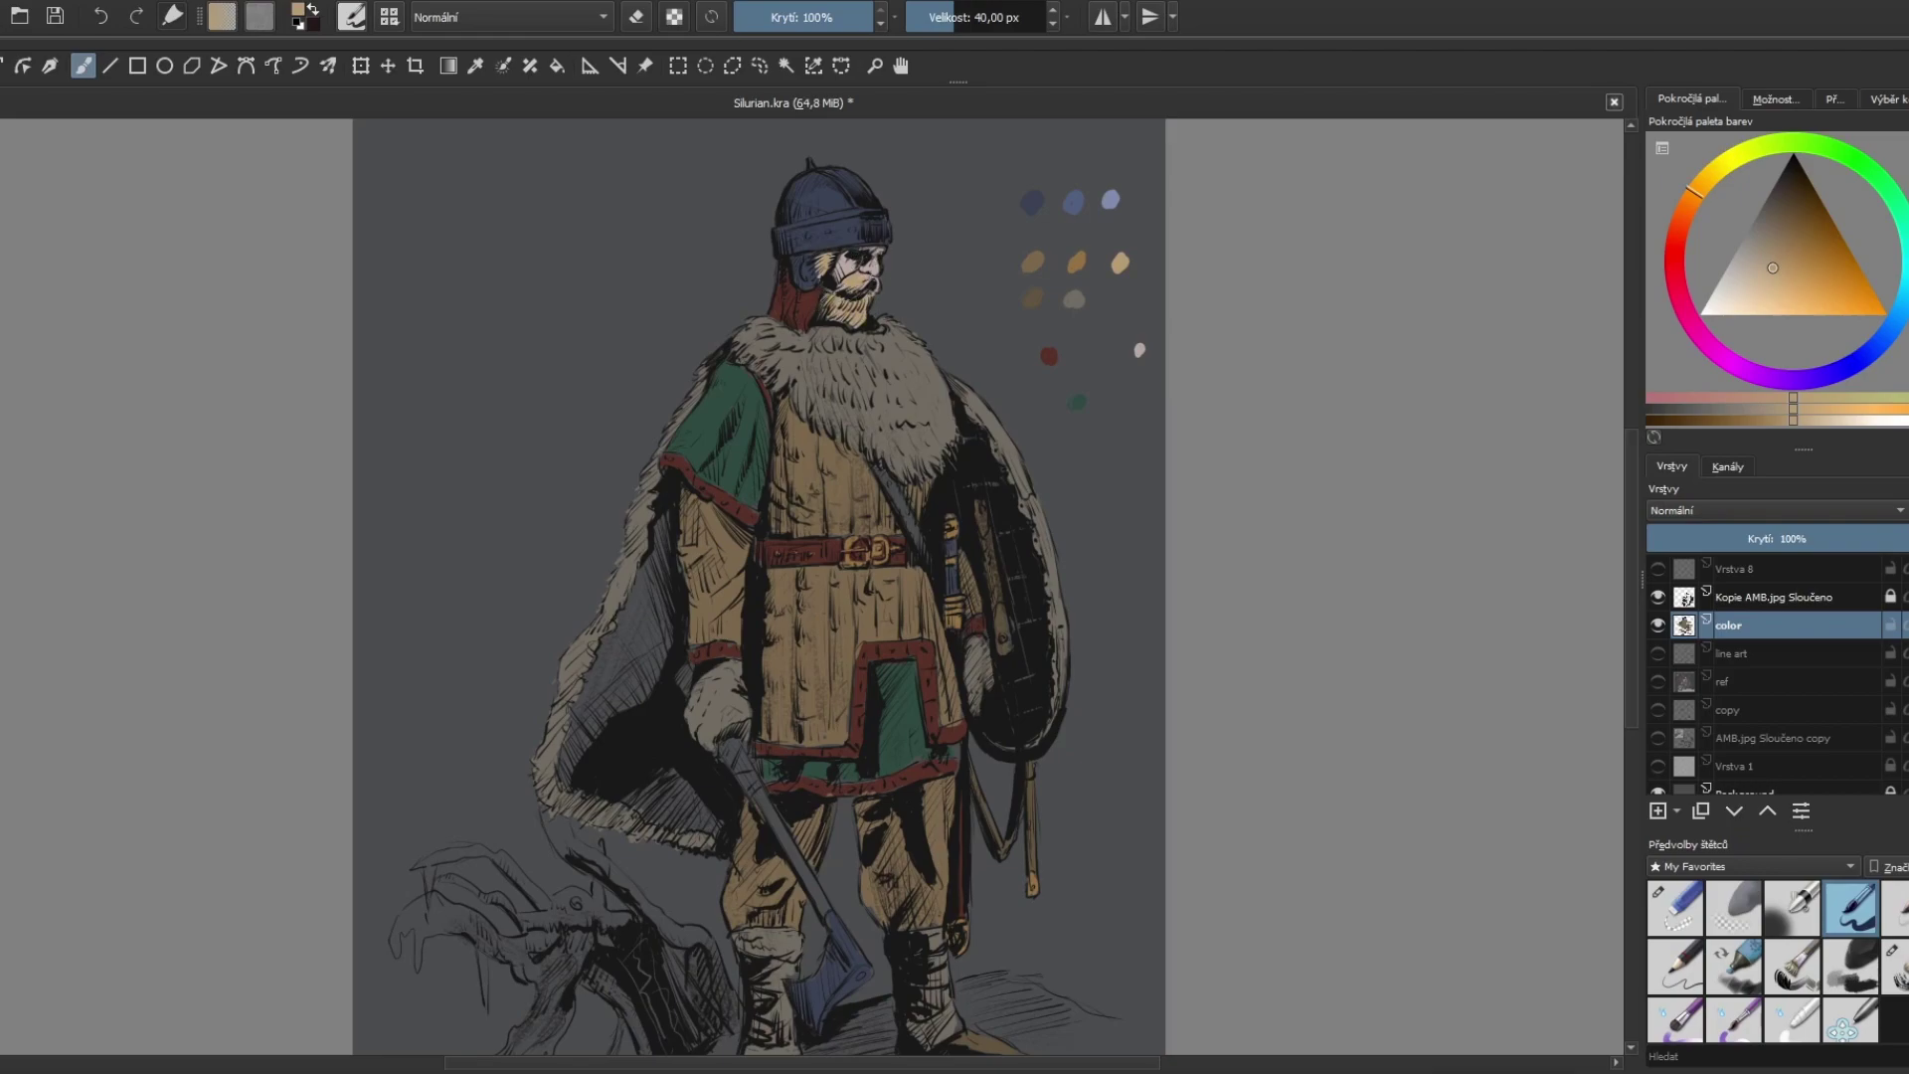
ctrl+click(867, 690)
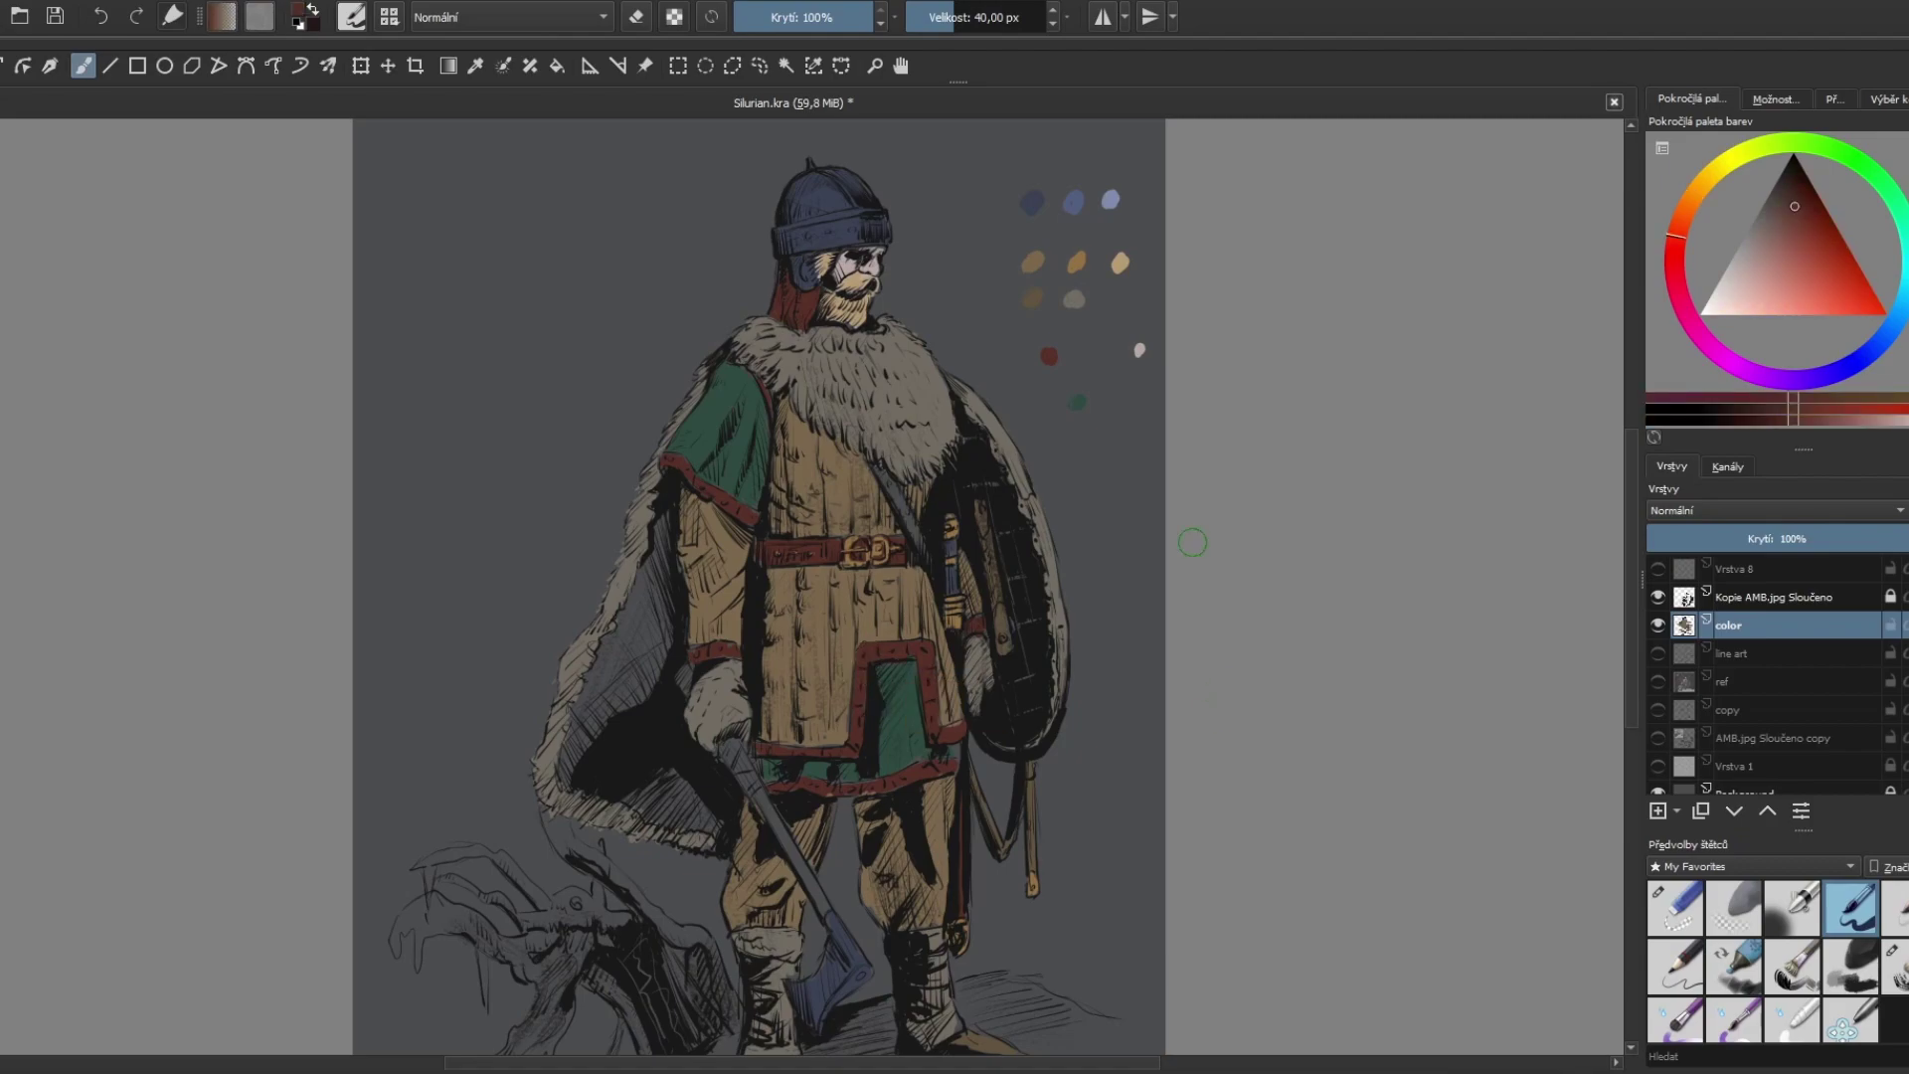
ctrl+click(1033, 298)
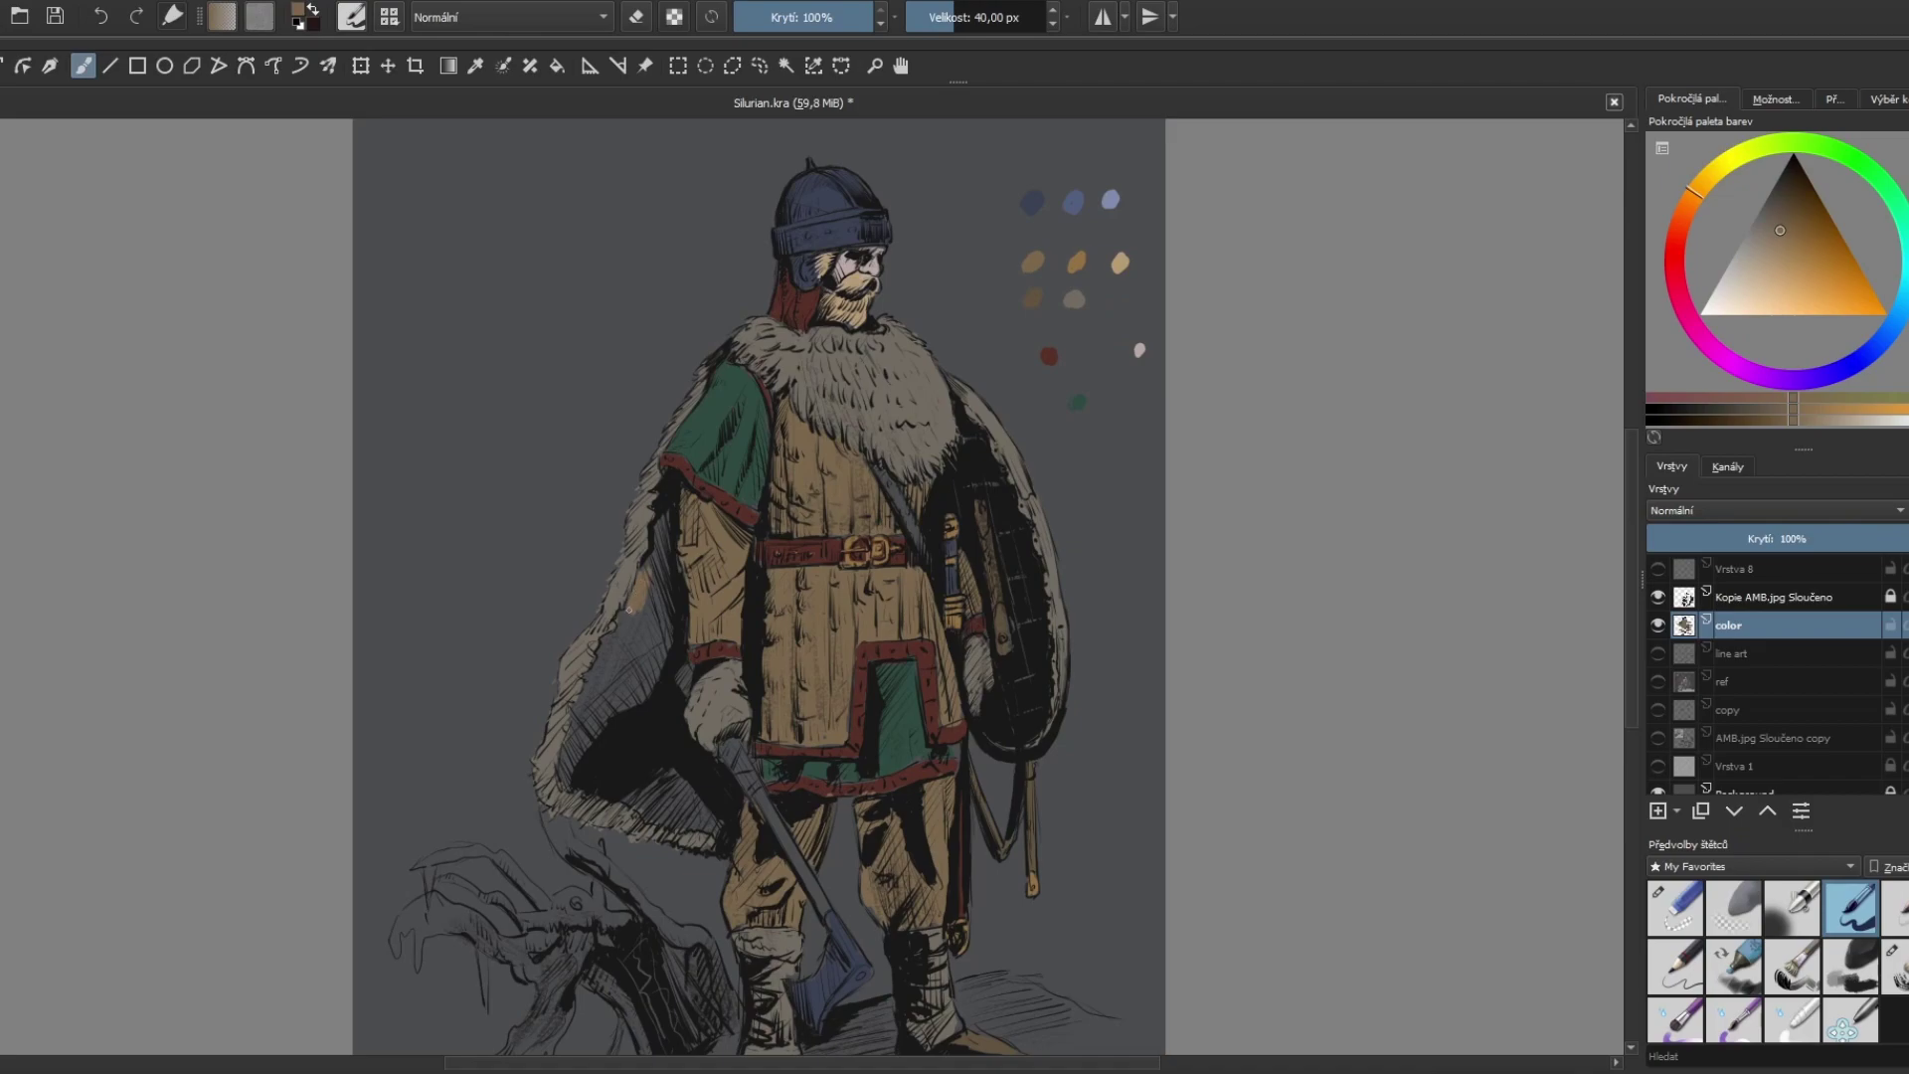
drag(656, 591, 669, 515)
mouse_move(613, 638)
mouse_down()
mouse_move(672, 581)
mouse_move(577, 740)
mouse_move(585, 689)
mouse_move(565, 754)
mouse_up()
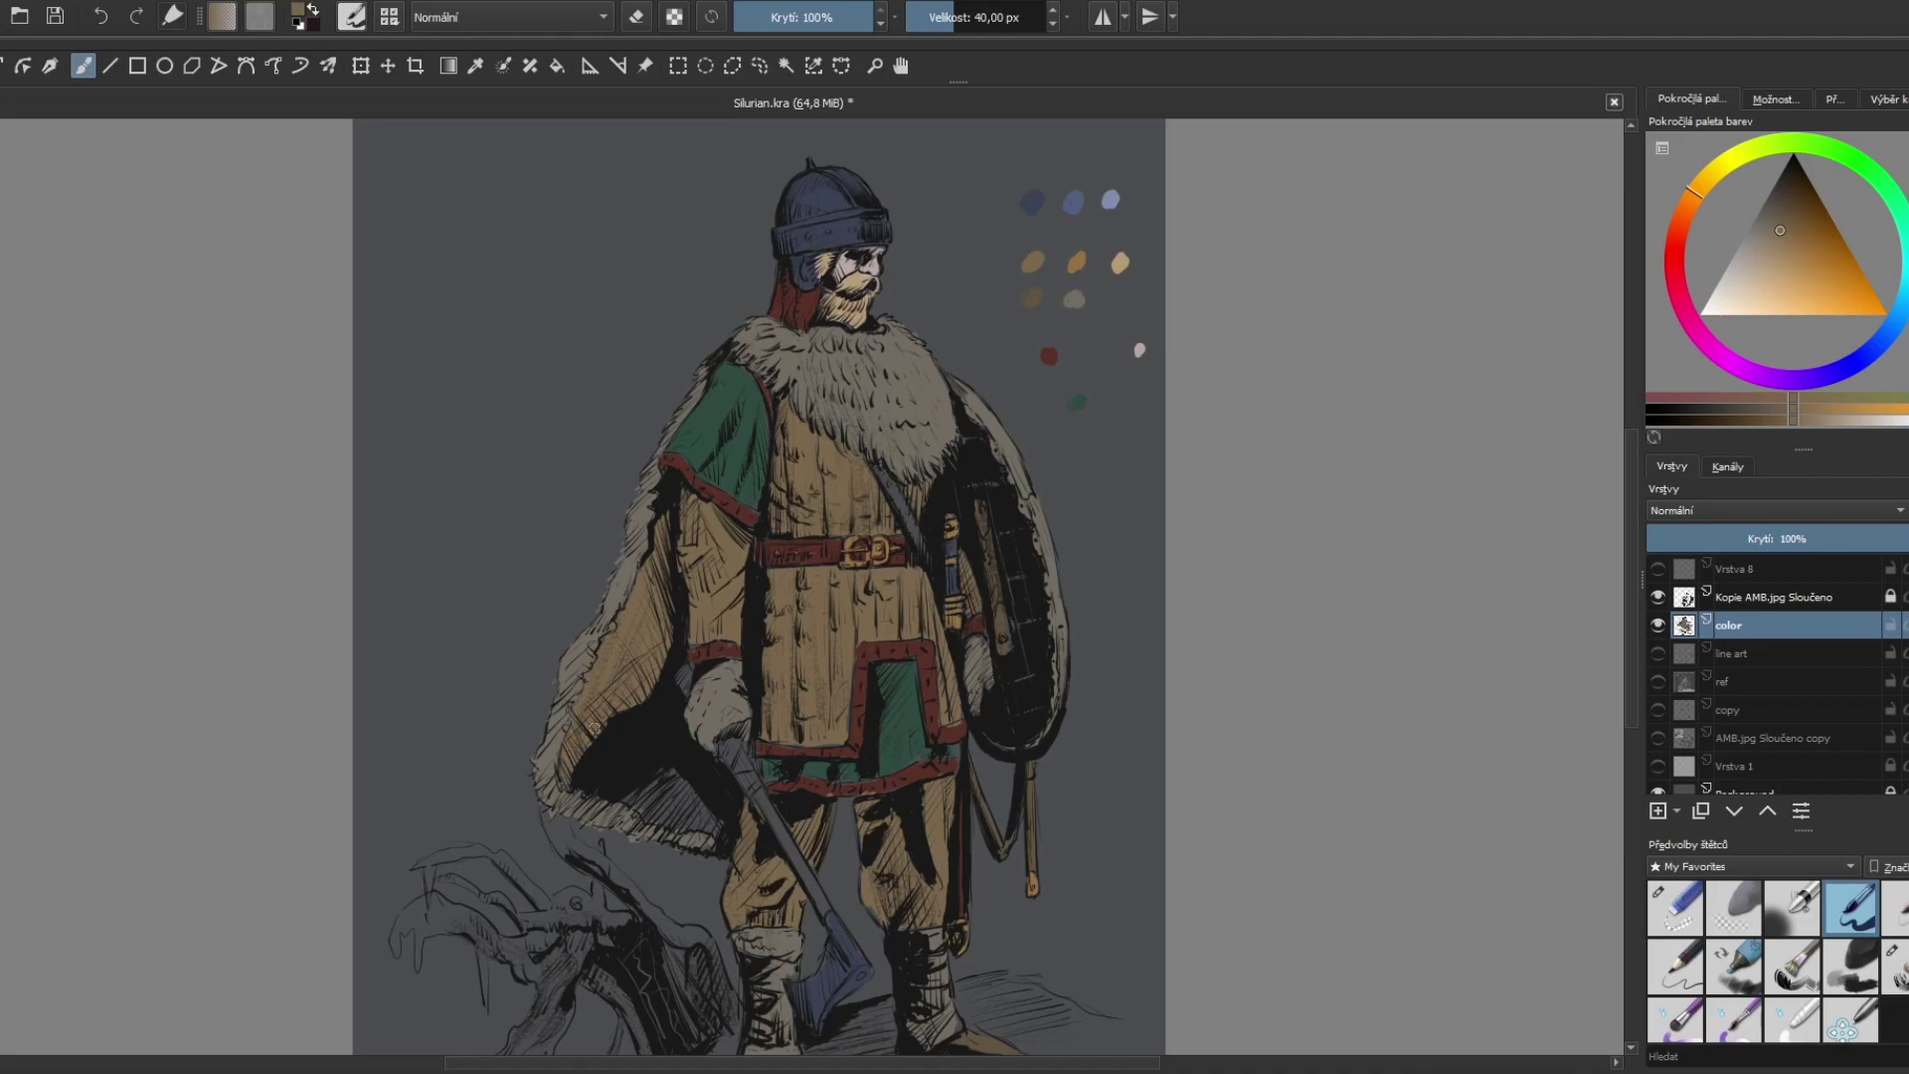
mouse_move(648, 820)
mouse_down()
mouse_move(698, 795)
mouse_move(723, 807)
mouse_up()
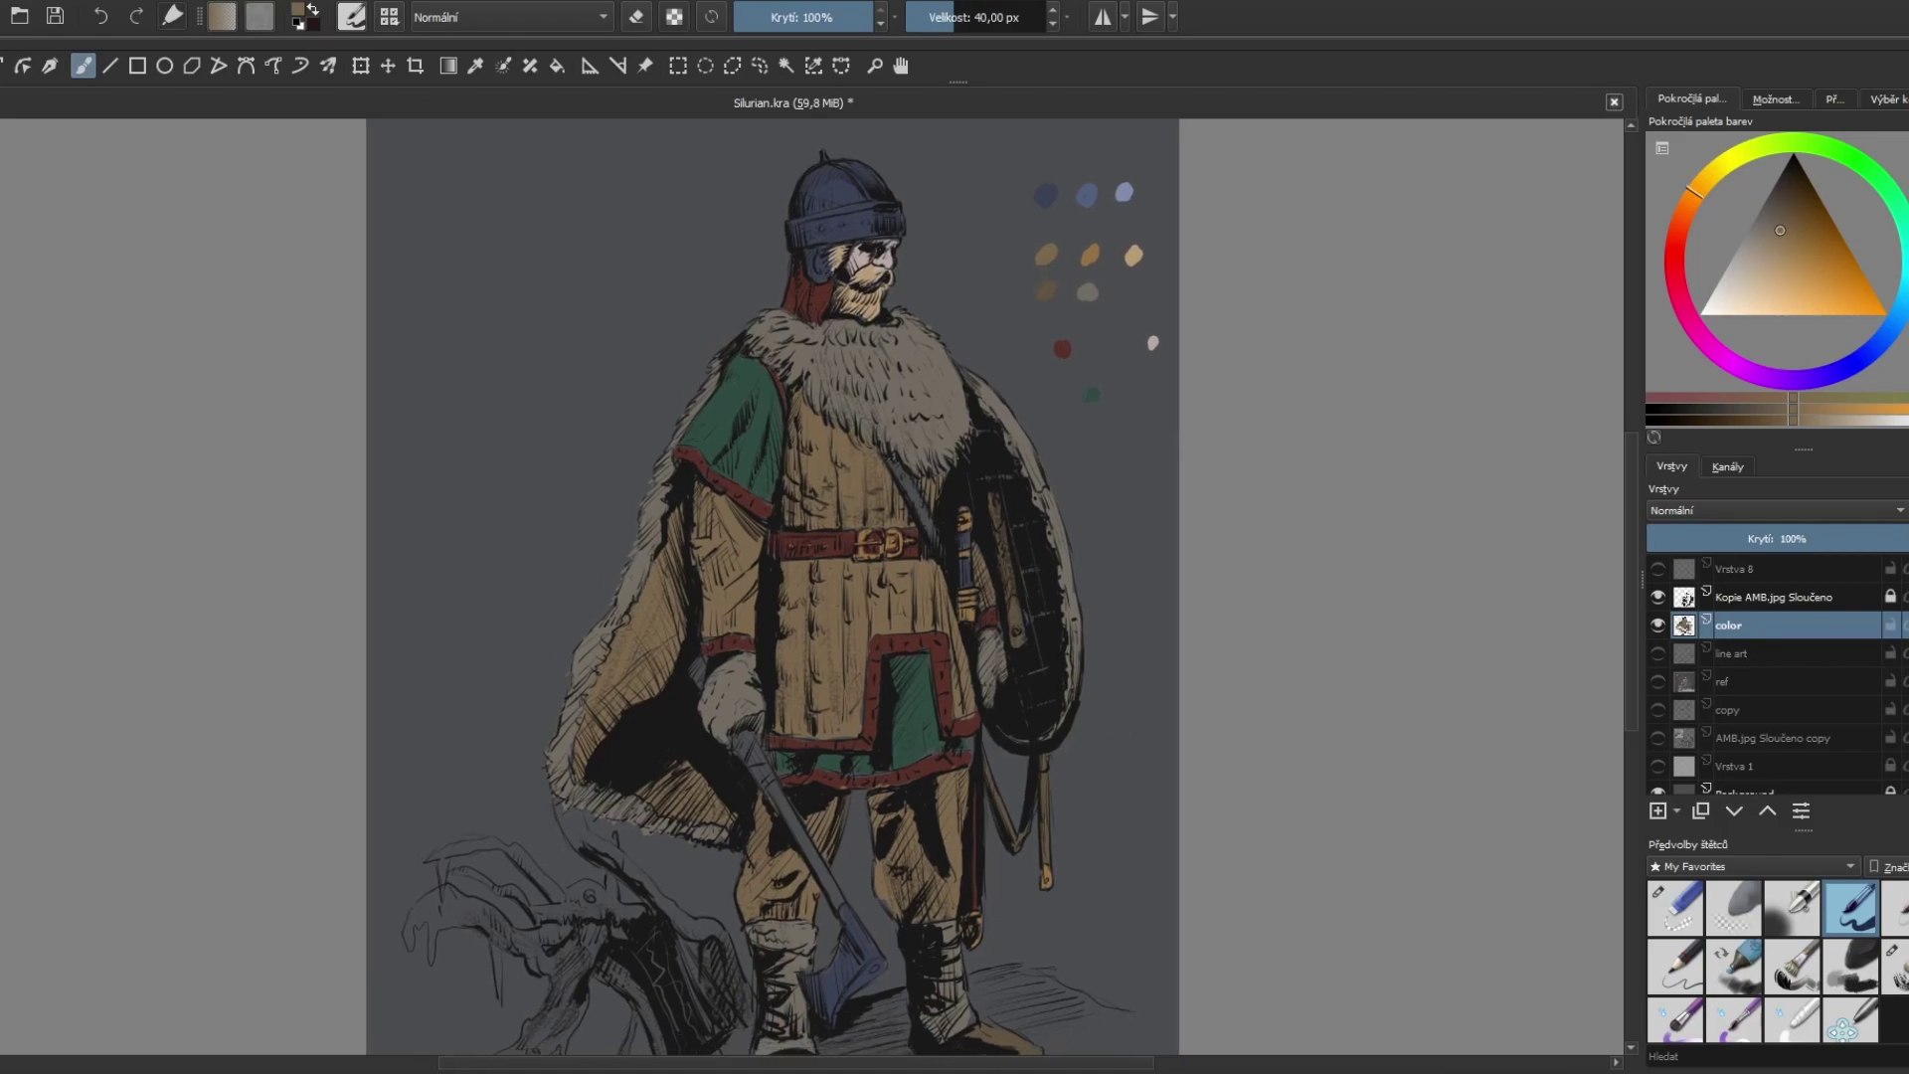
drag(775, 557, 846, 577)
Step: Paint blue strokes on the shoulder sleeve and save the painting
ctrl+click(1144, 221)
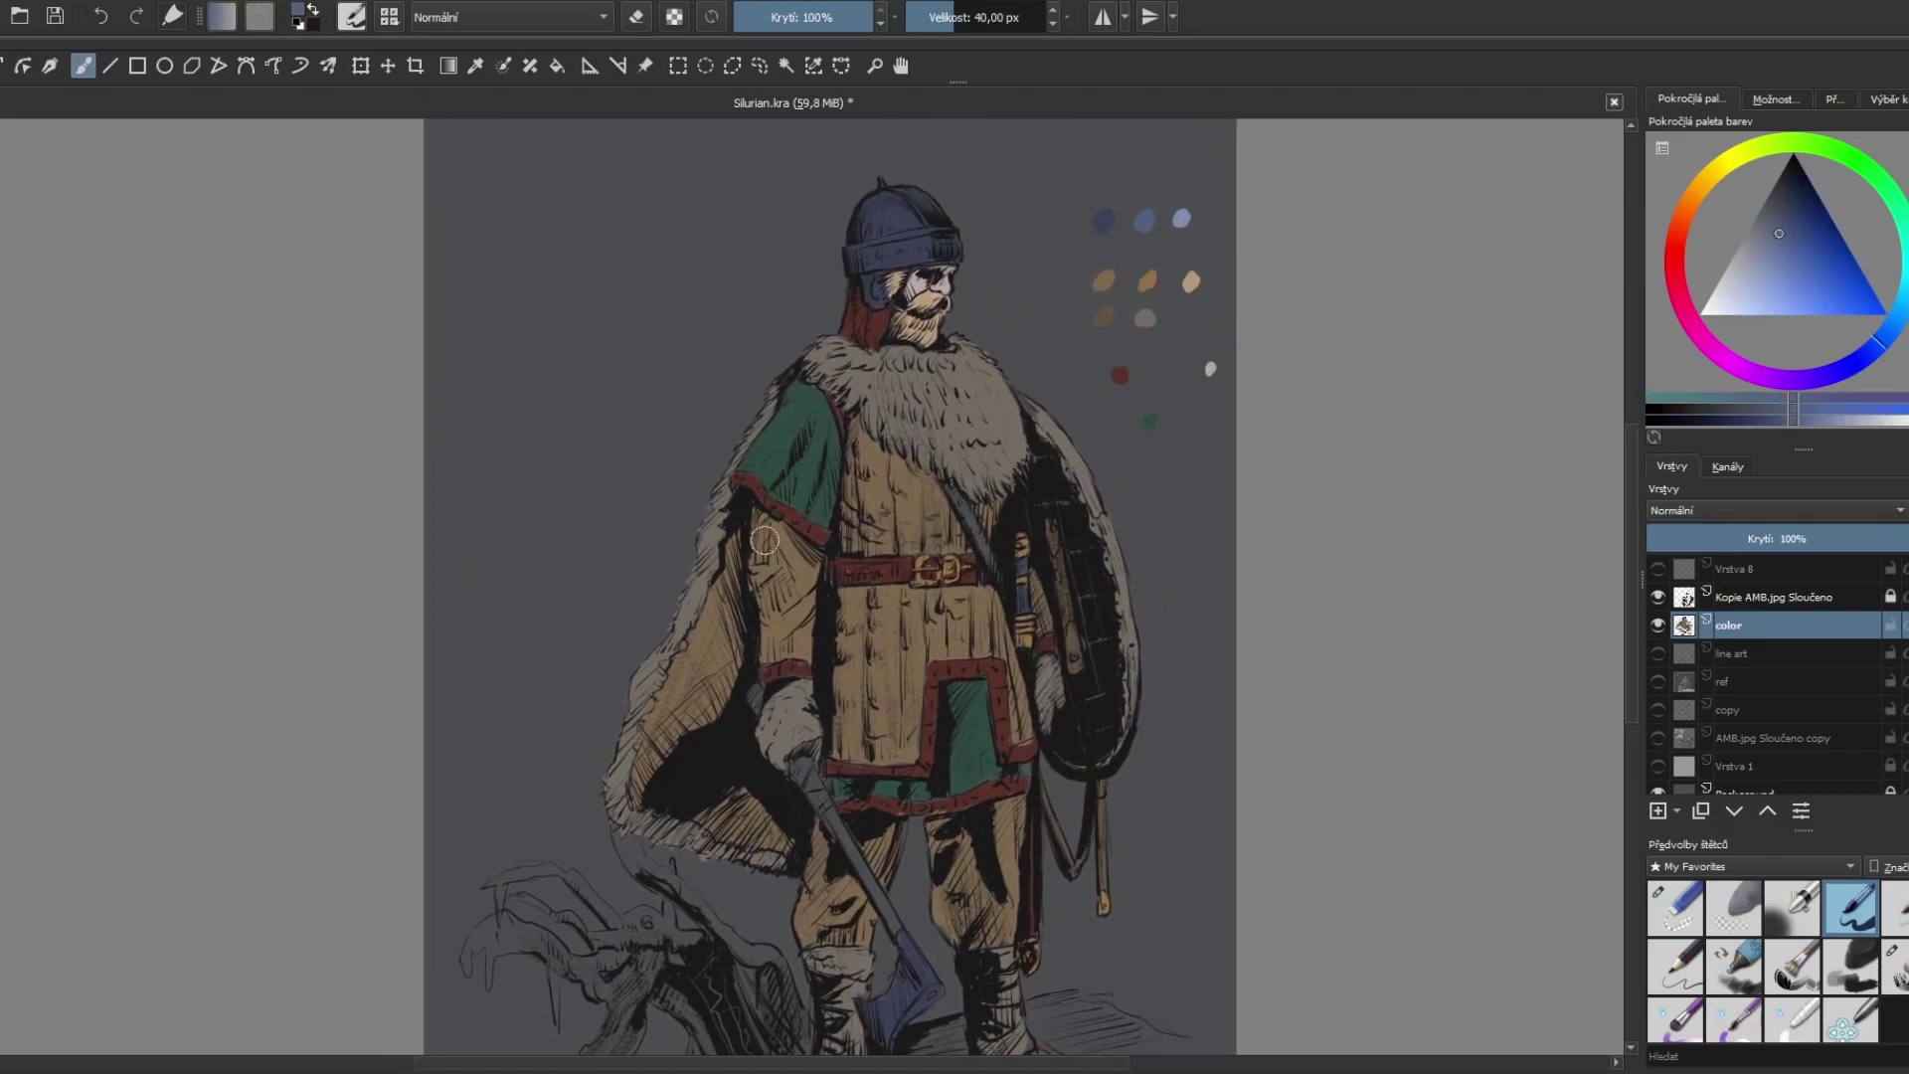
mouse_move(764, 522)
mouse_down()
mouse_move(758, 555)
mouse_move(804, 552)
mouse_up()
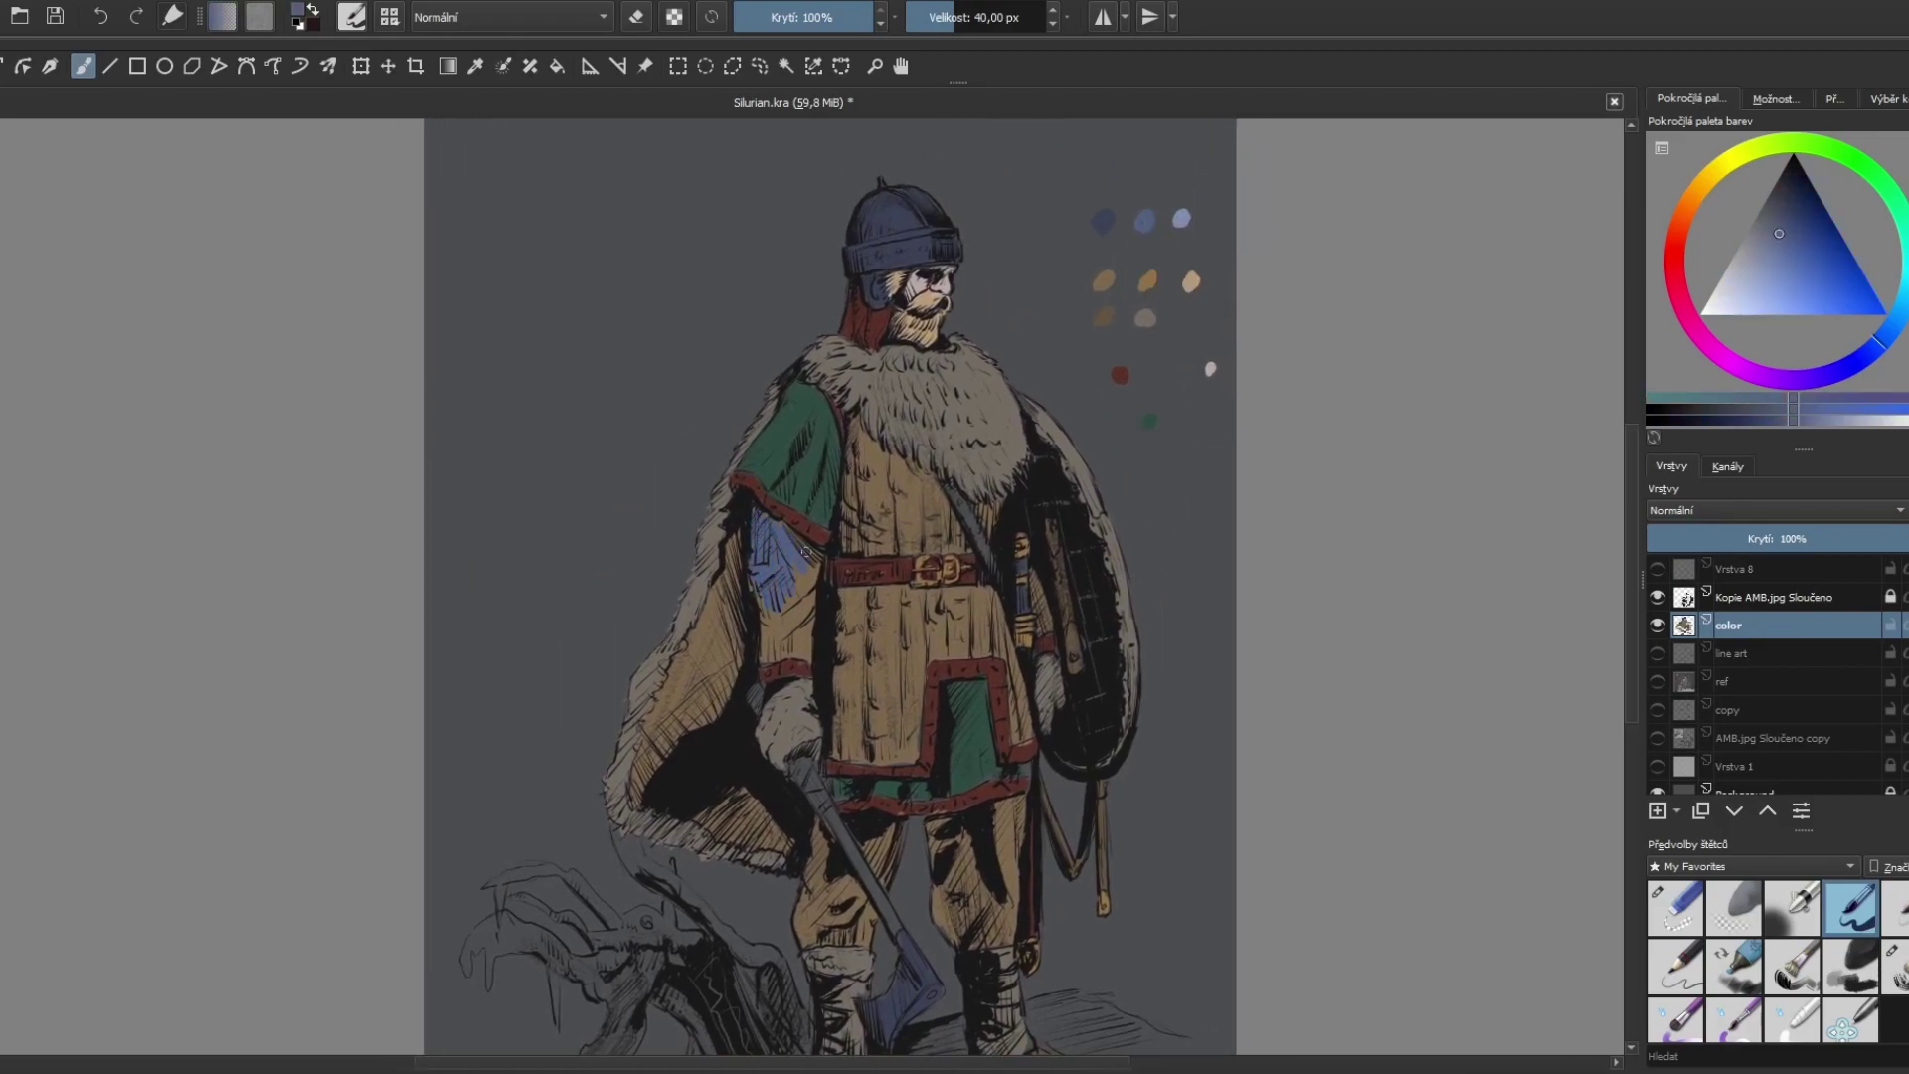
ctrl+click(777, 591)
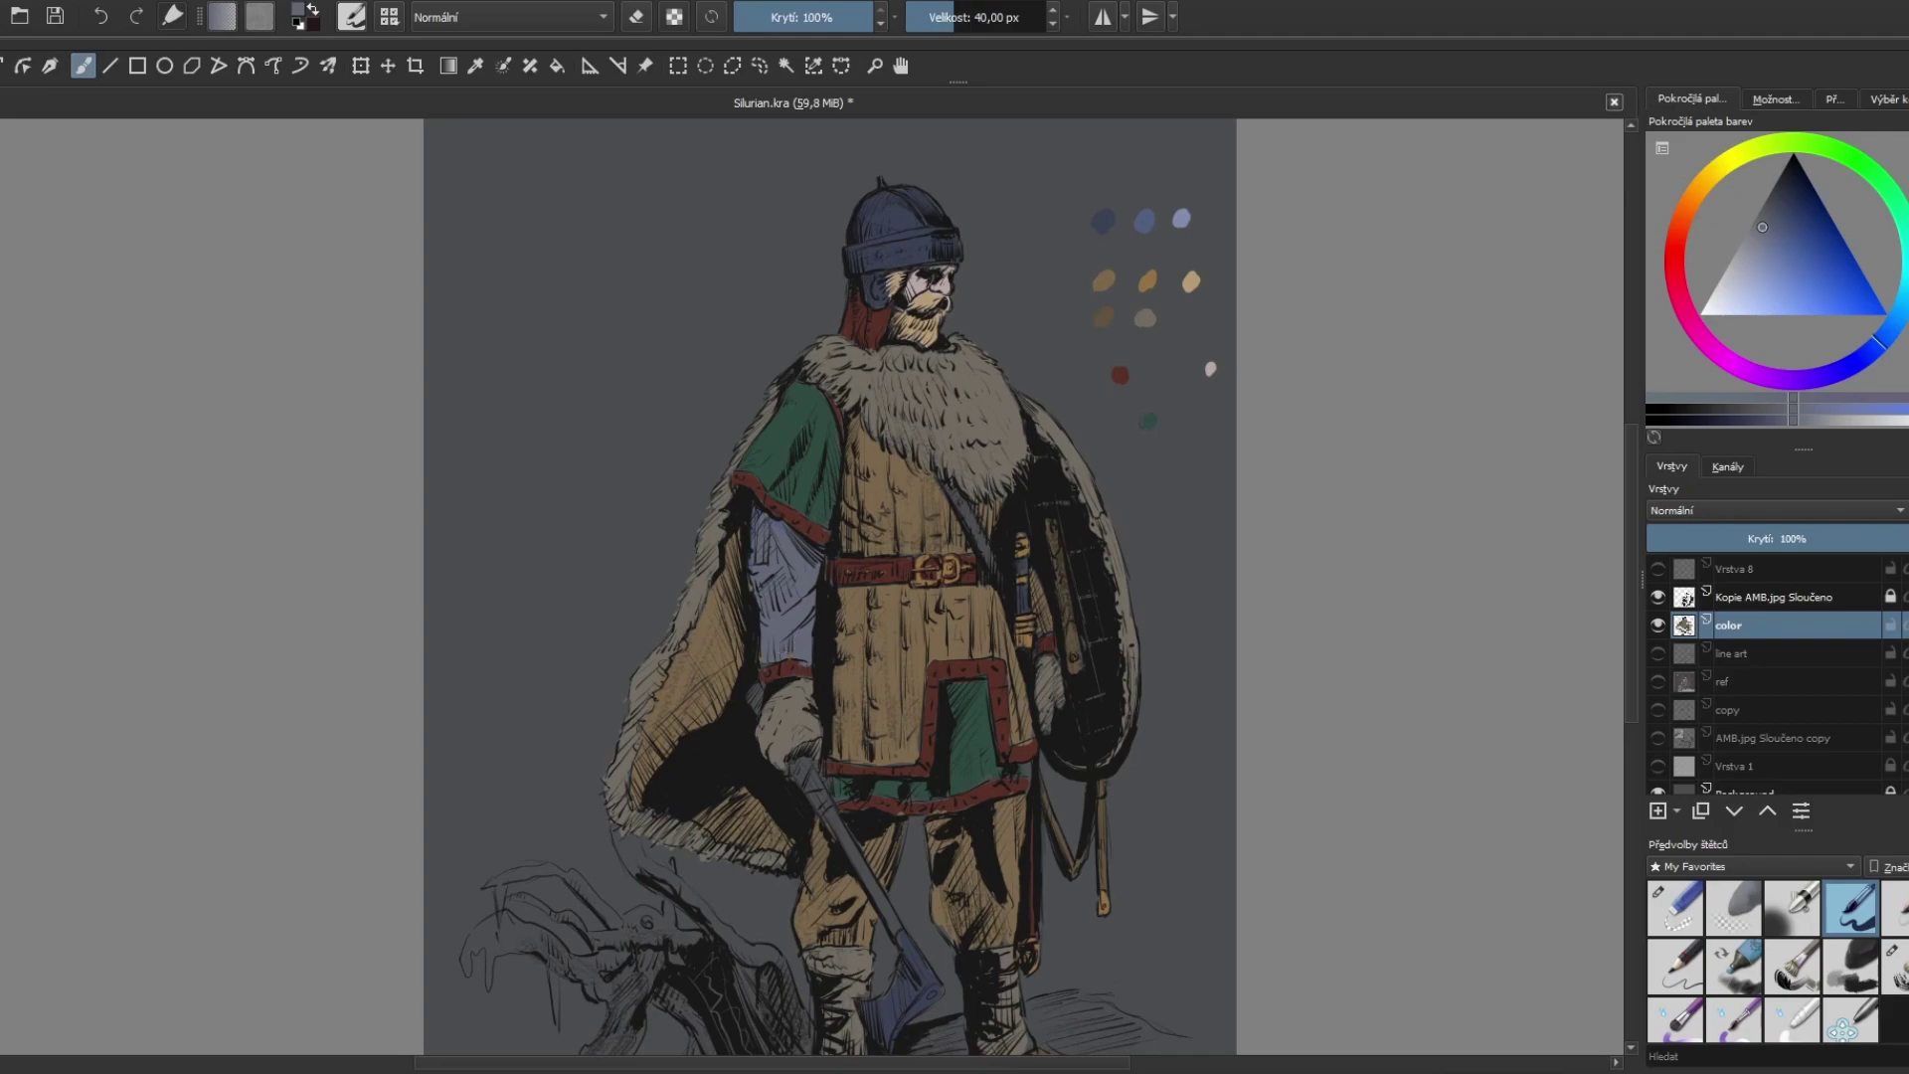
drag(817, 860, 839, 720)
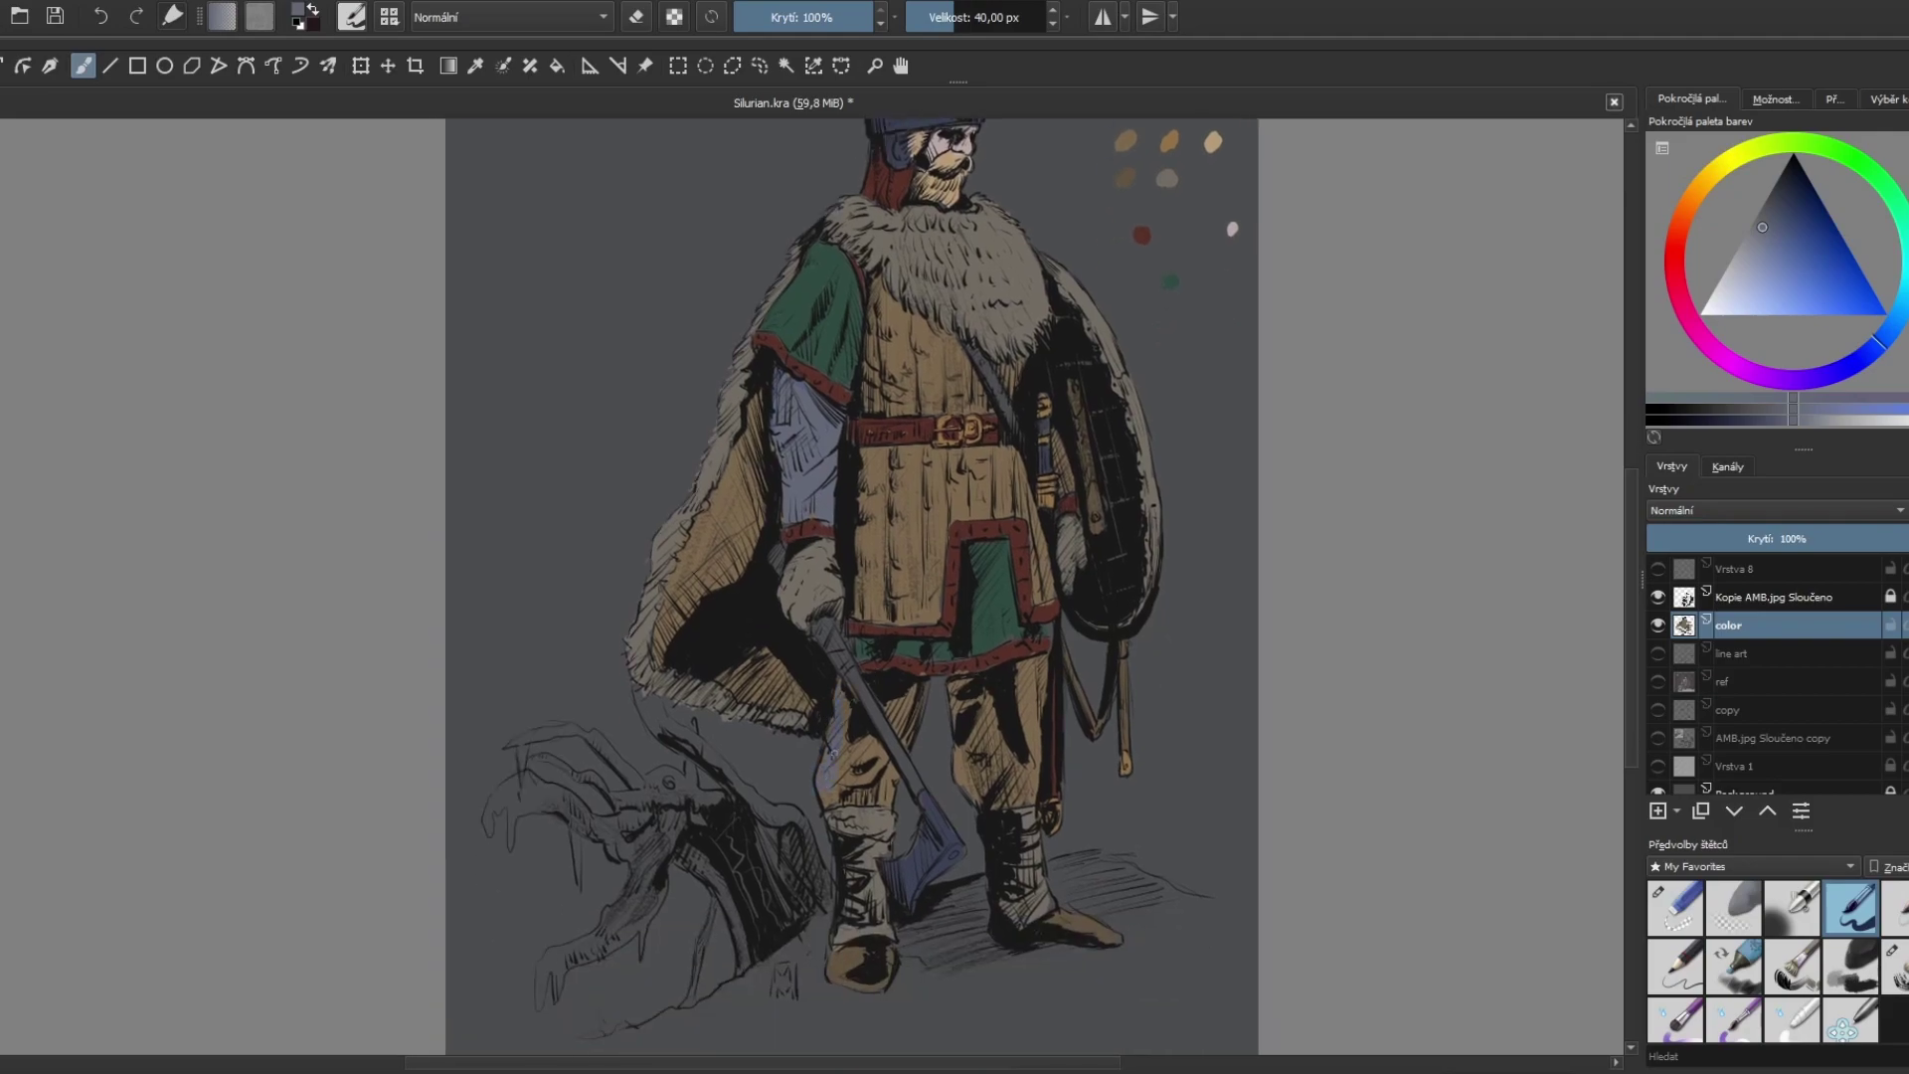
key(e)
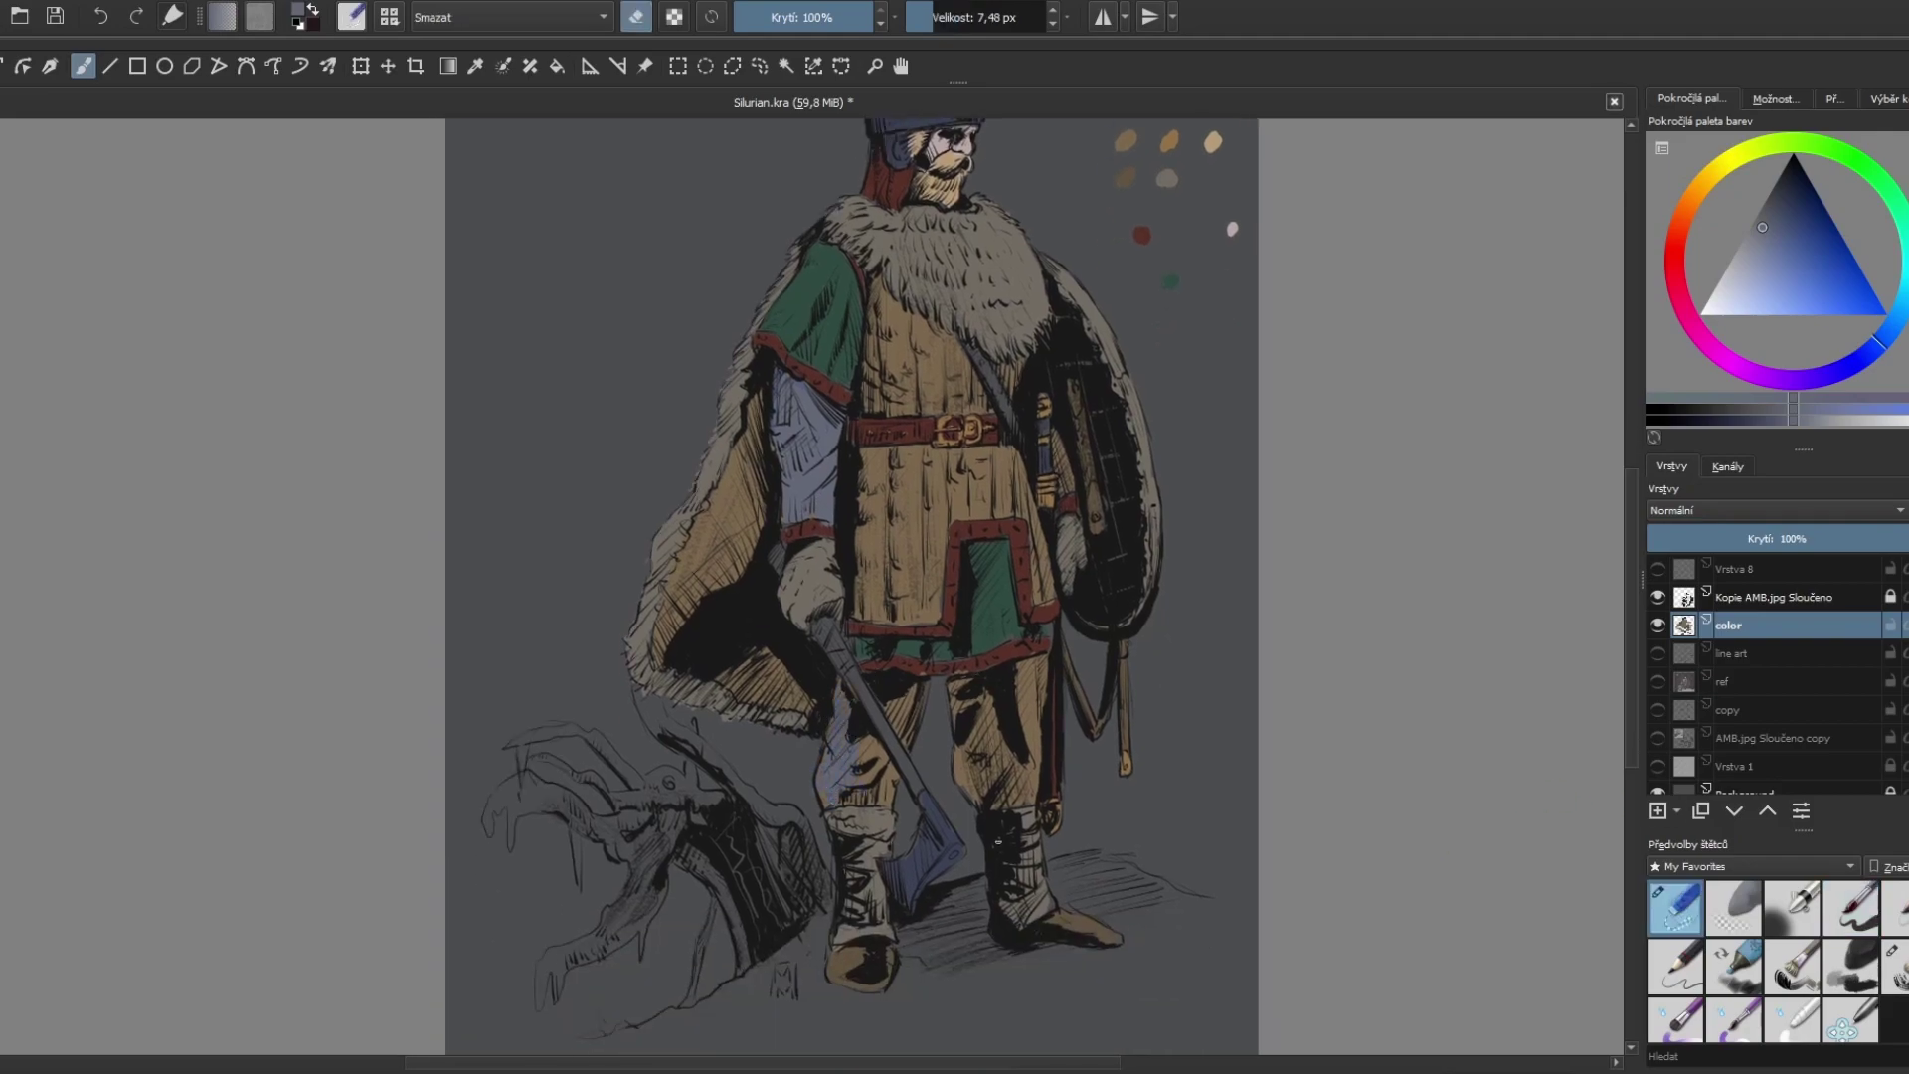
key(e)
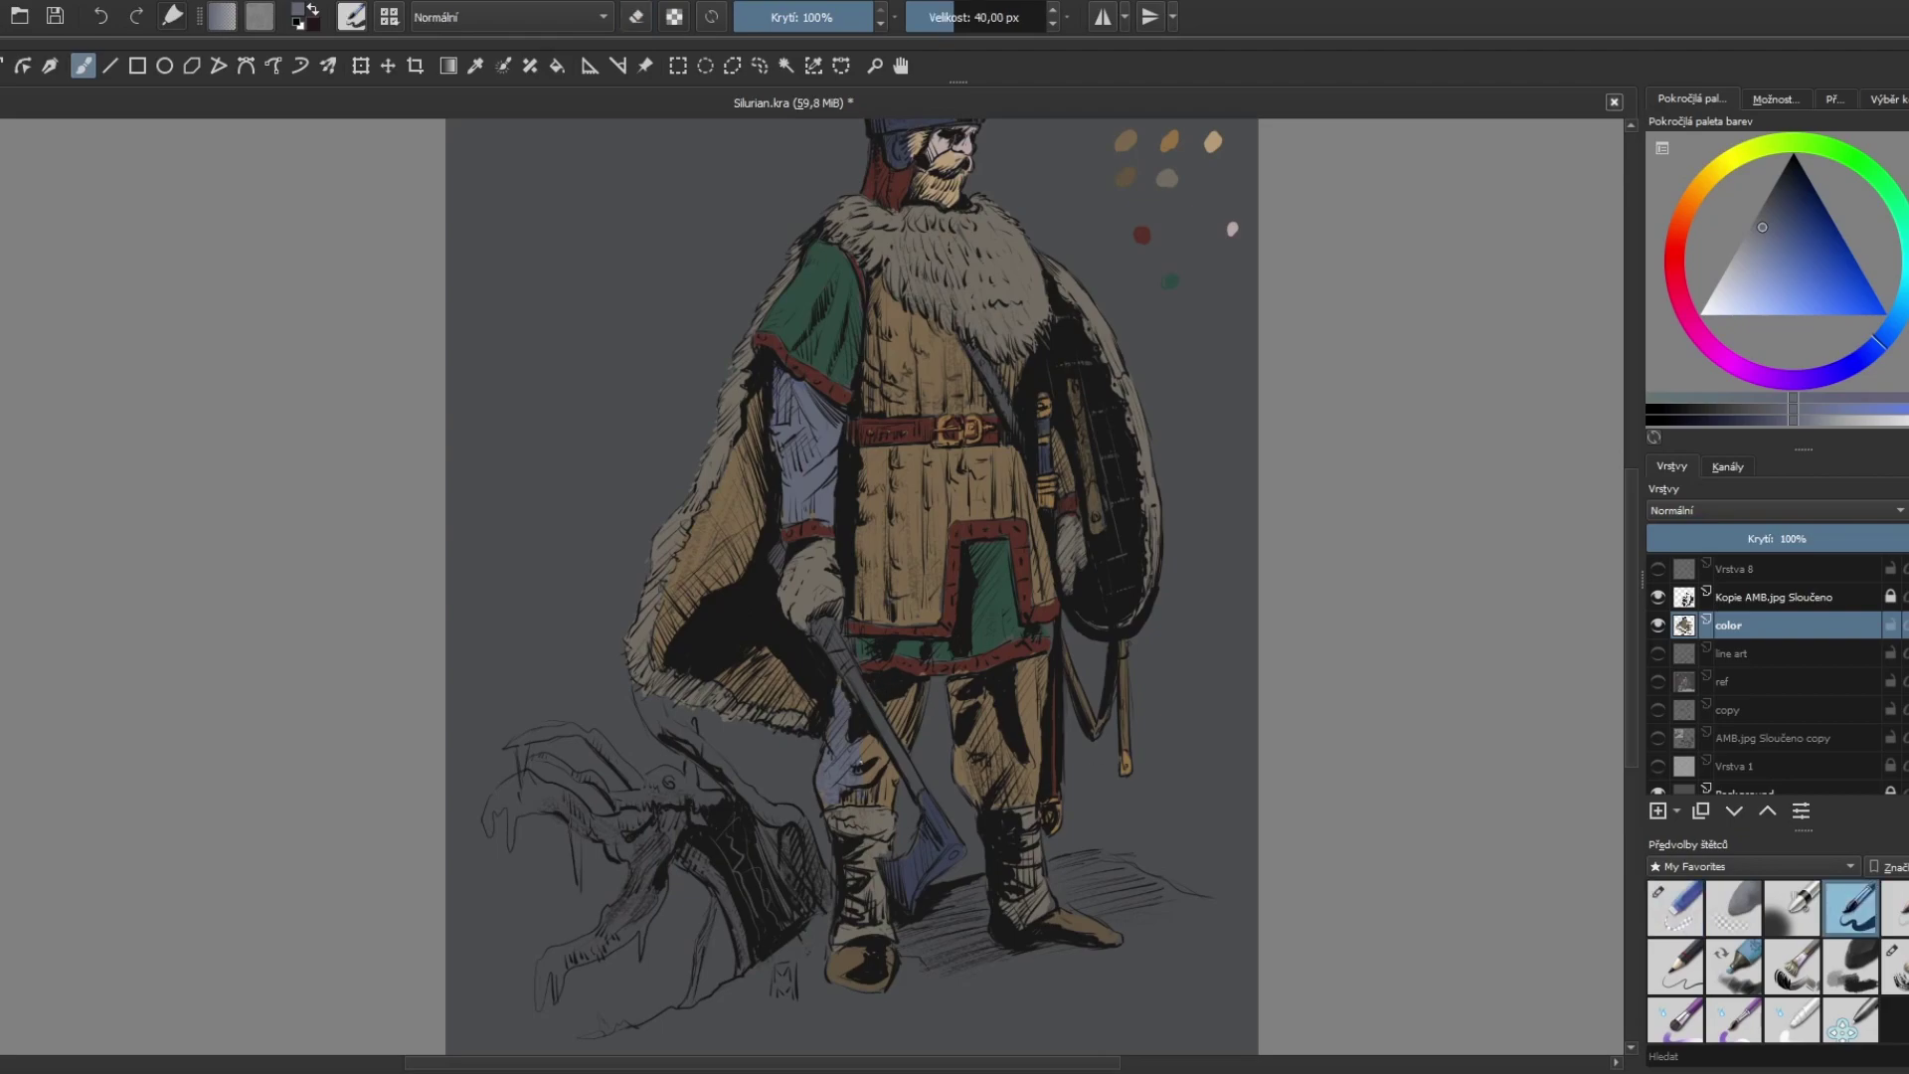
key(ctrl+s)
Step: Add colour along the warrior's leg and dab a light touch on the helmet
drag(887, 800, 898, 725)
scroll(1203, 469, up, 5)
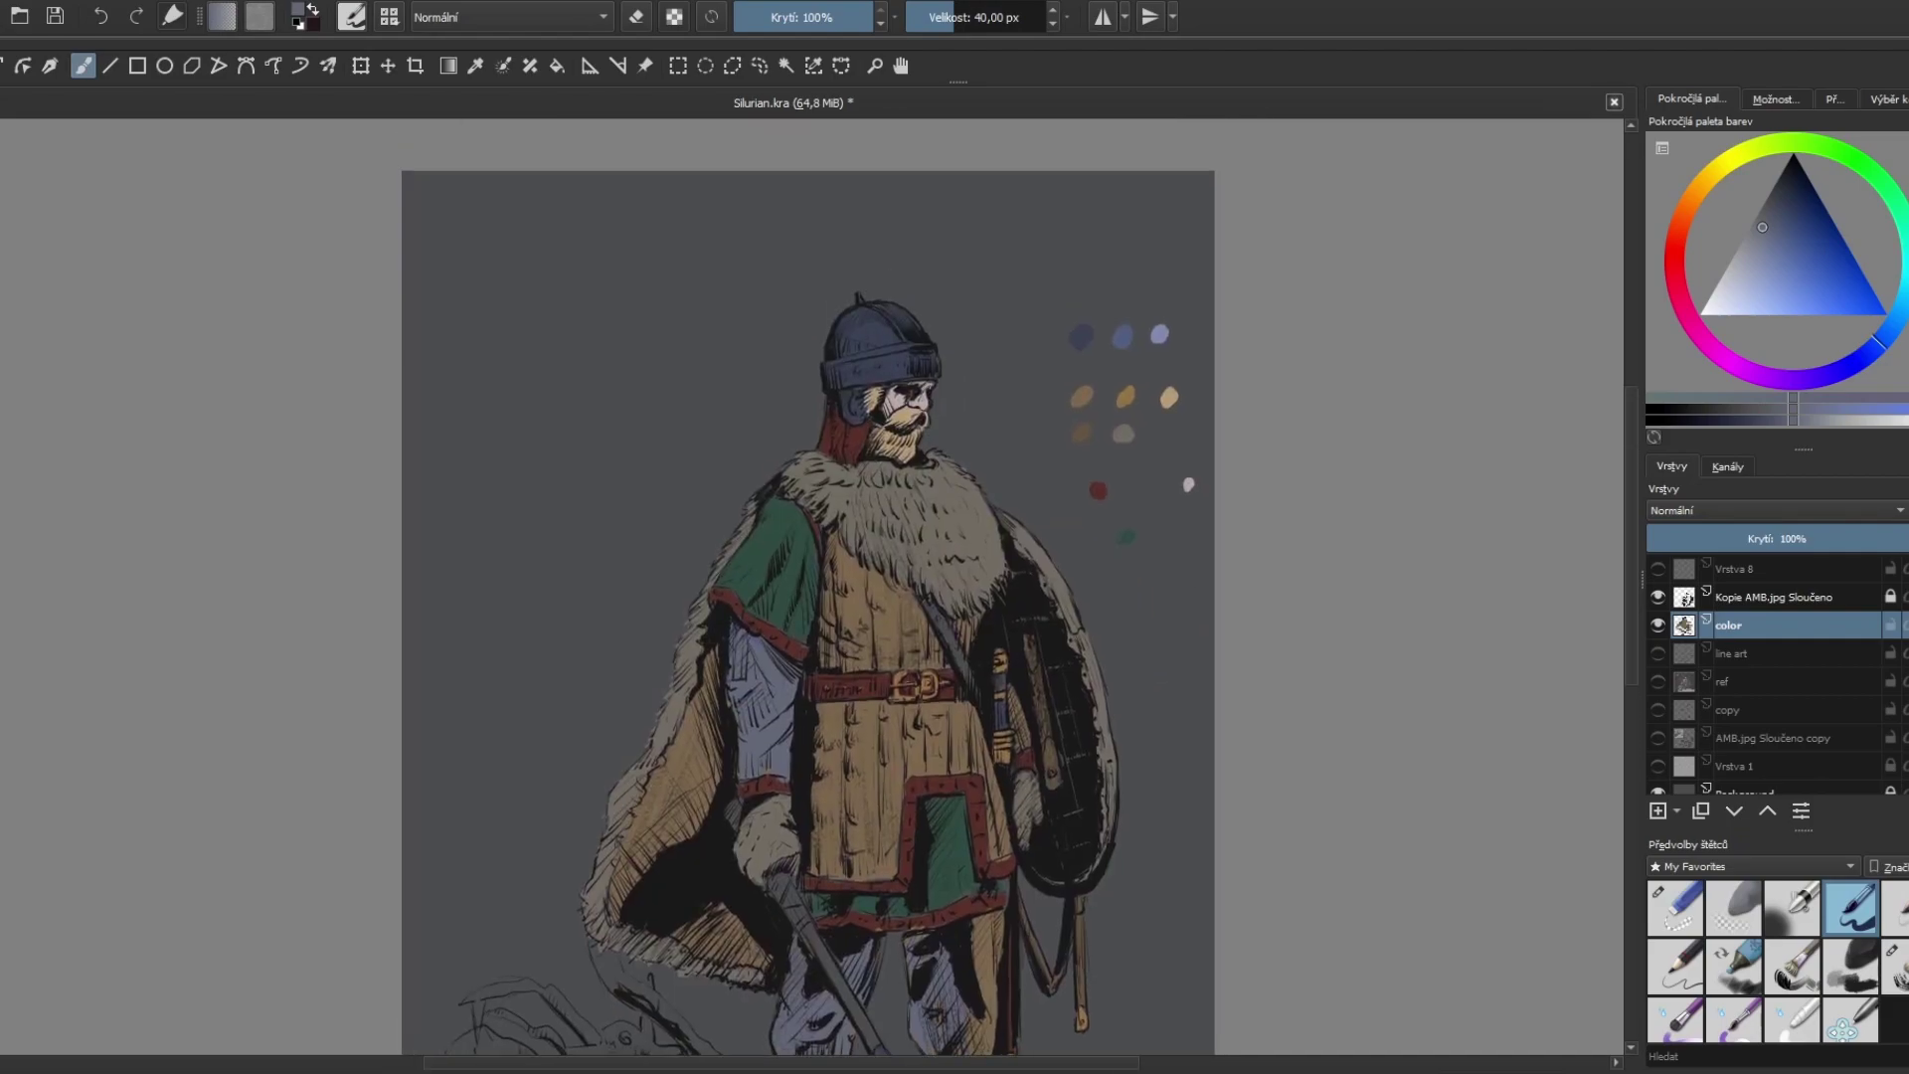
scroll(1056, 725, down, 3)
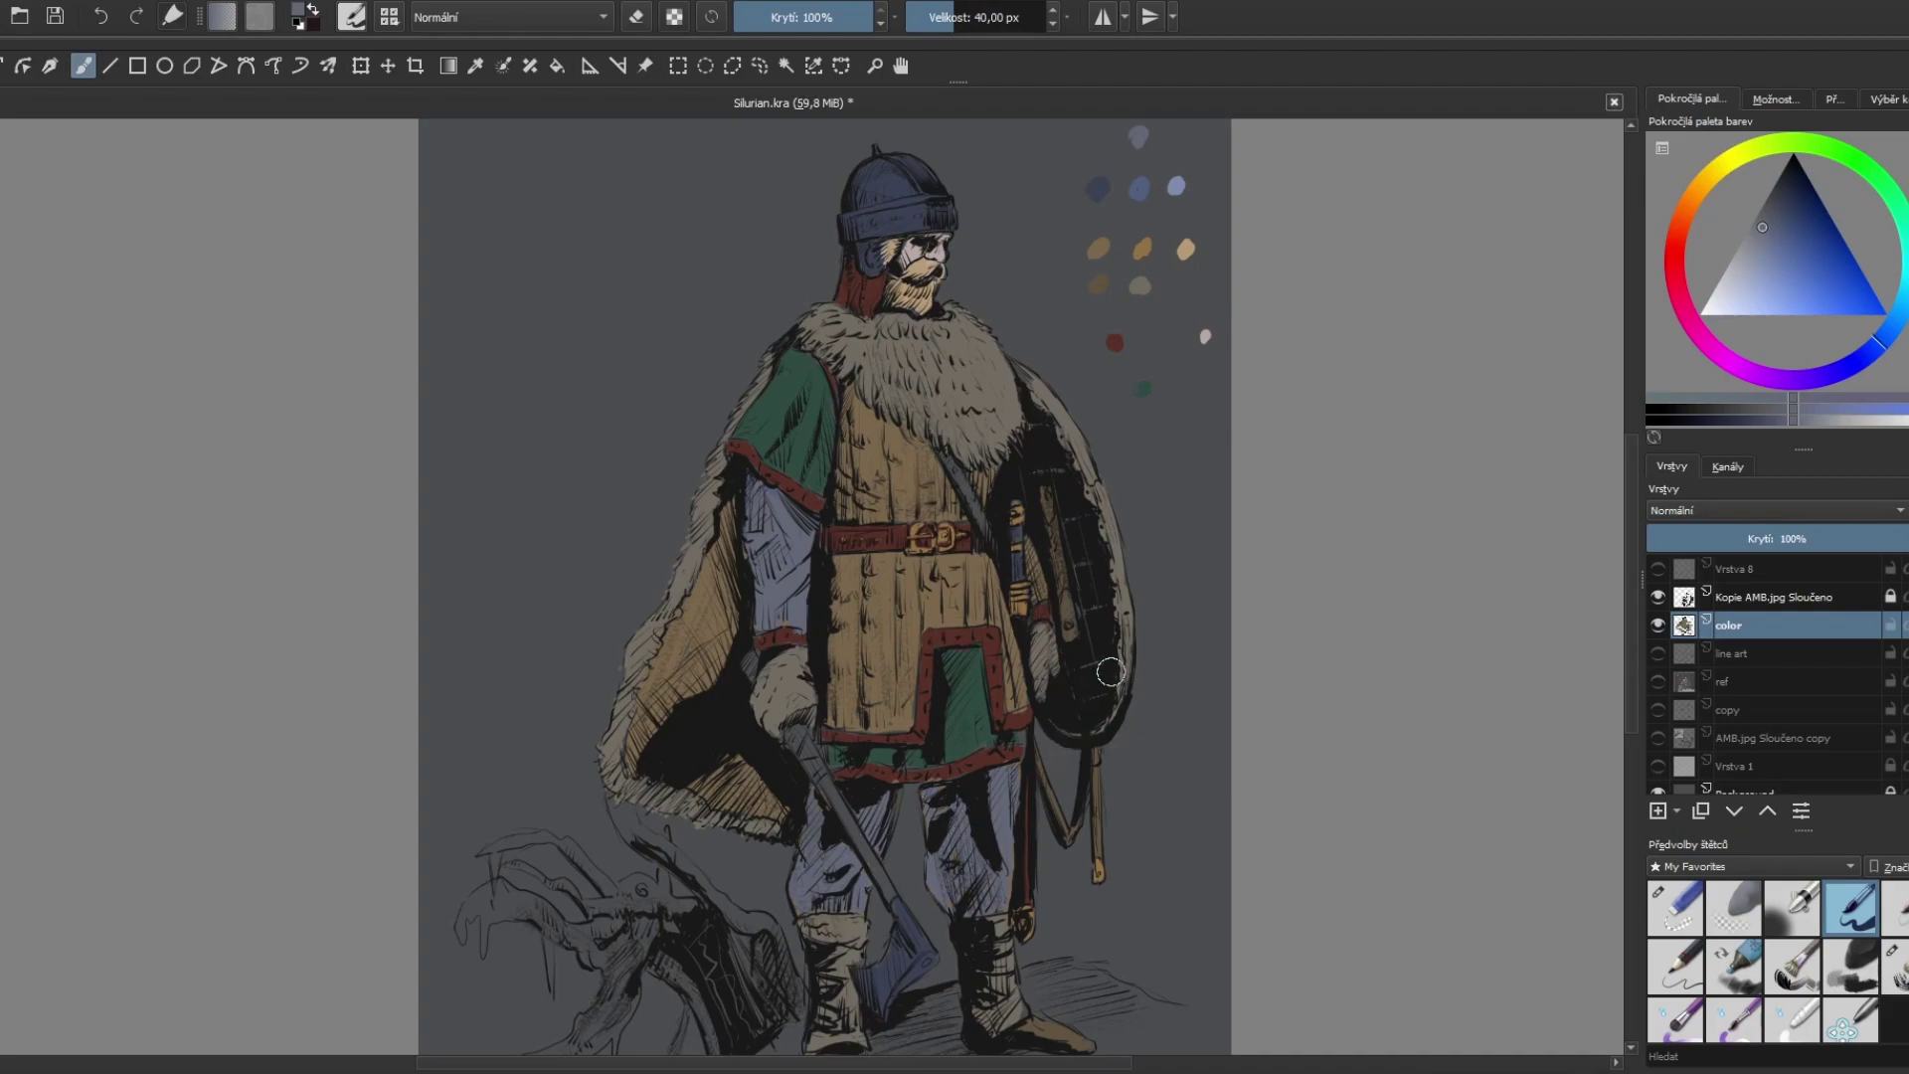
scroll(1112, 671, up, 3)
click(846, 329)
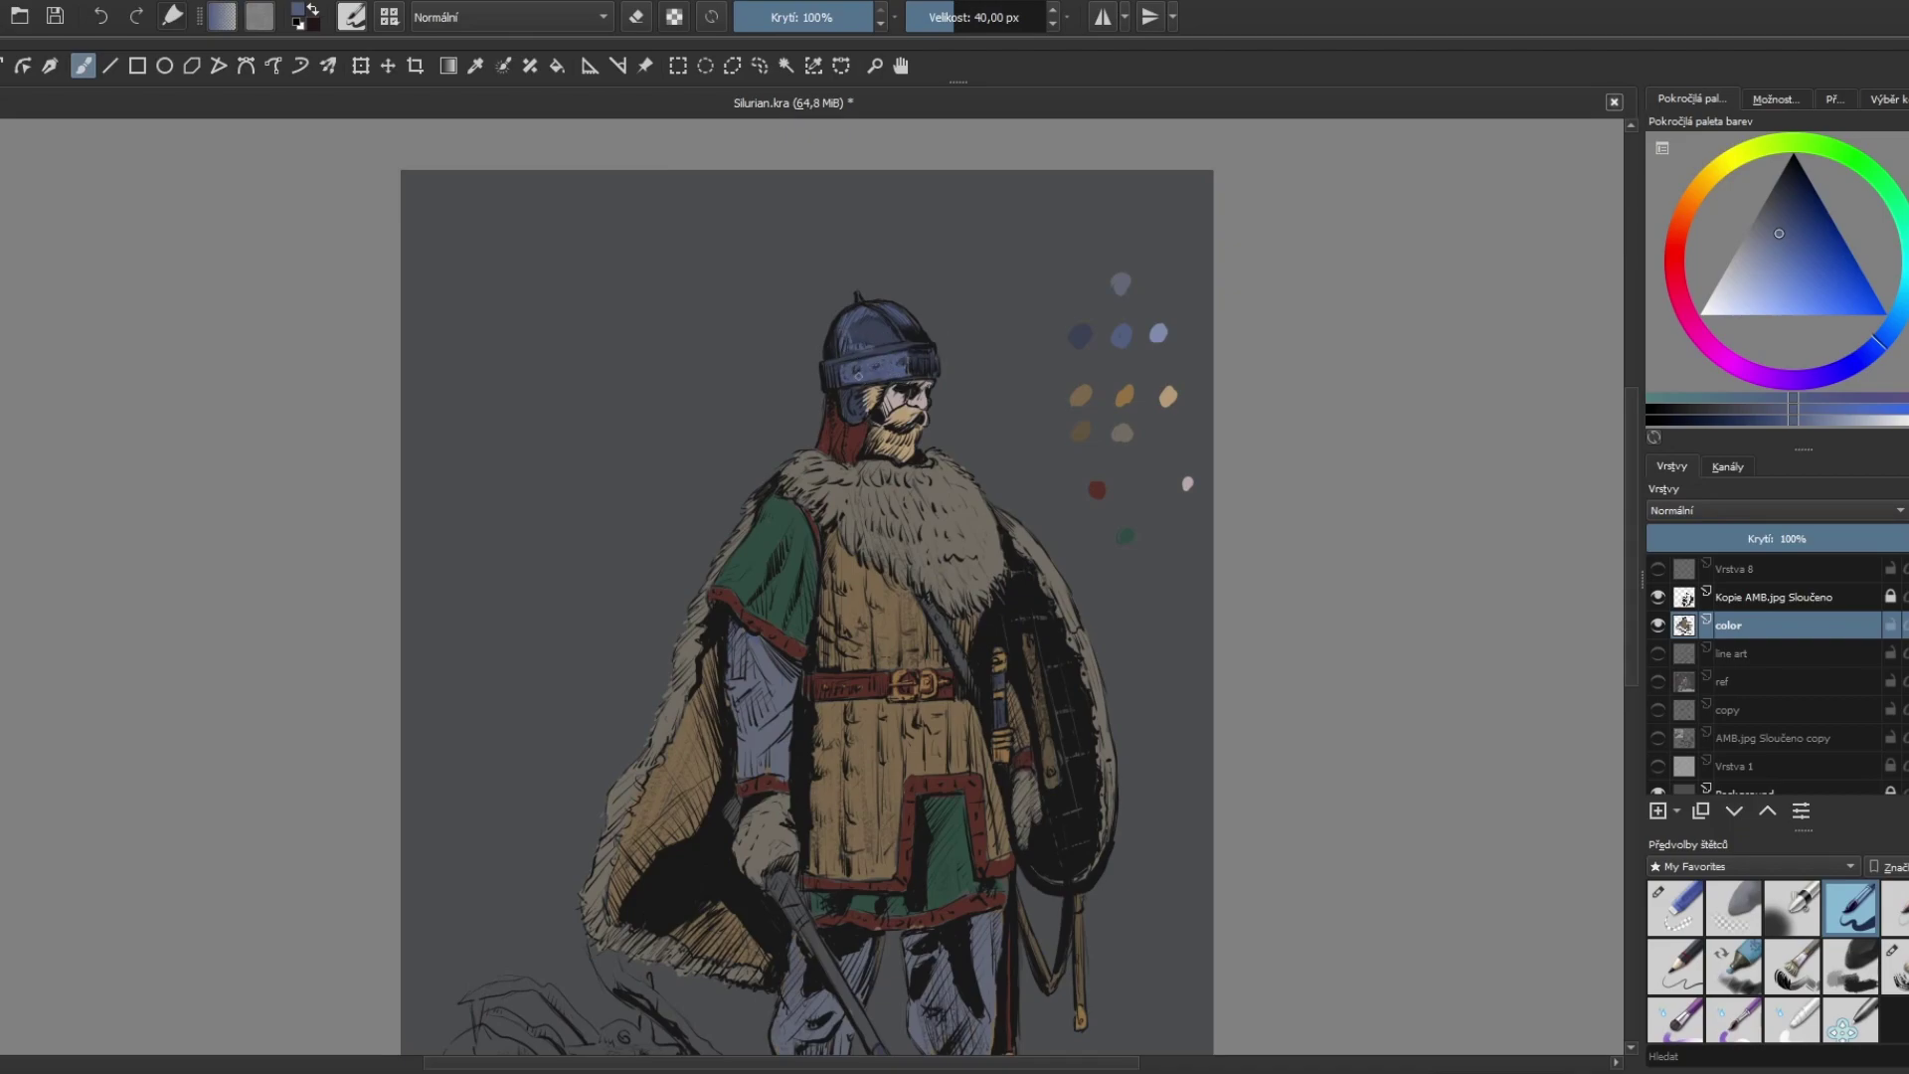
Step: Paint light blue-grey highlights on the upper helmet
ctrl+click(1081, 334)
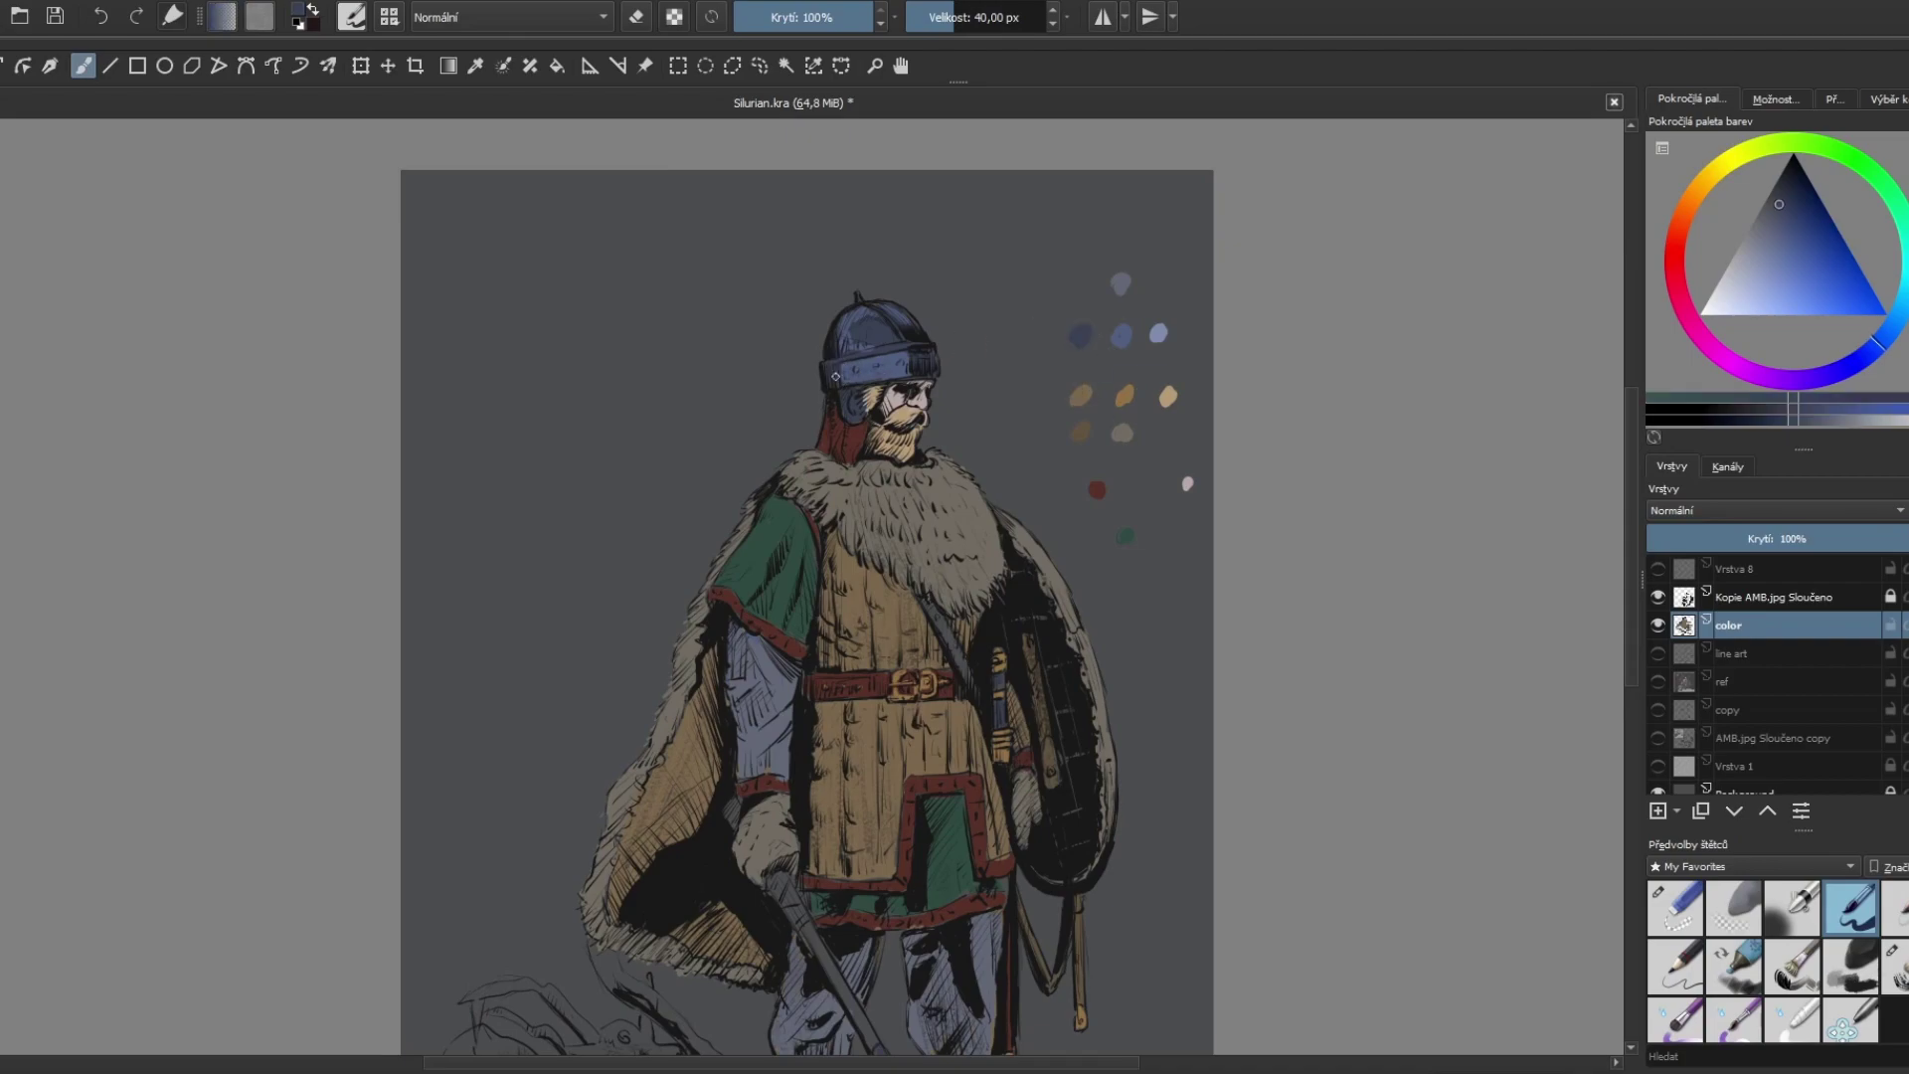
ctrl+click(1120, 285)
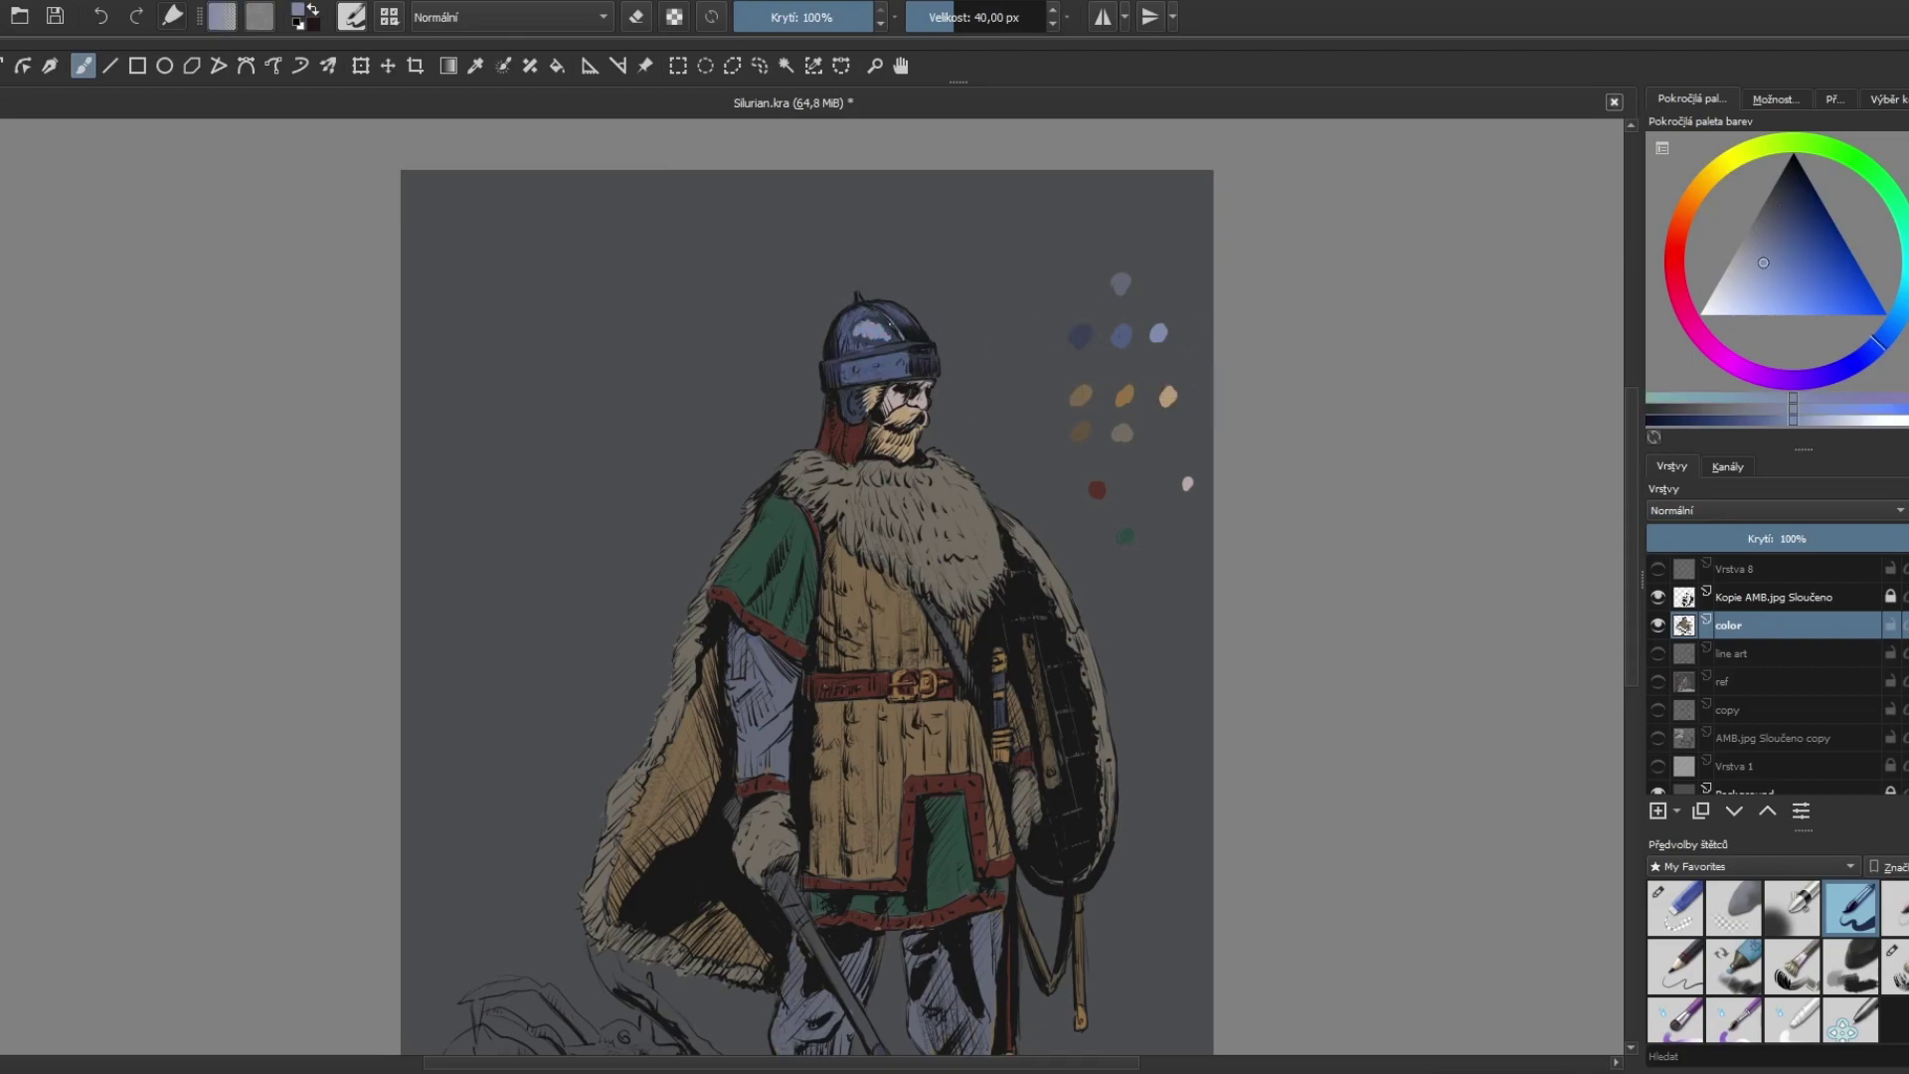
drag(863, 301, 899, 307)
Step: Swap brush presets, lighten the blue sleeve and shade the right trouser leg darker
key(slash)
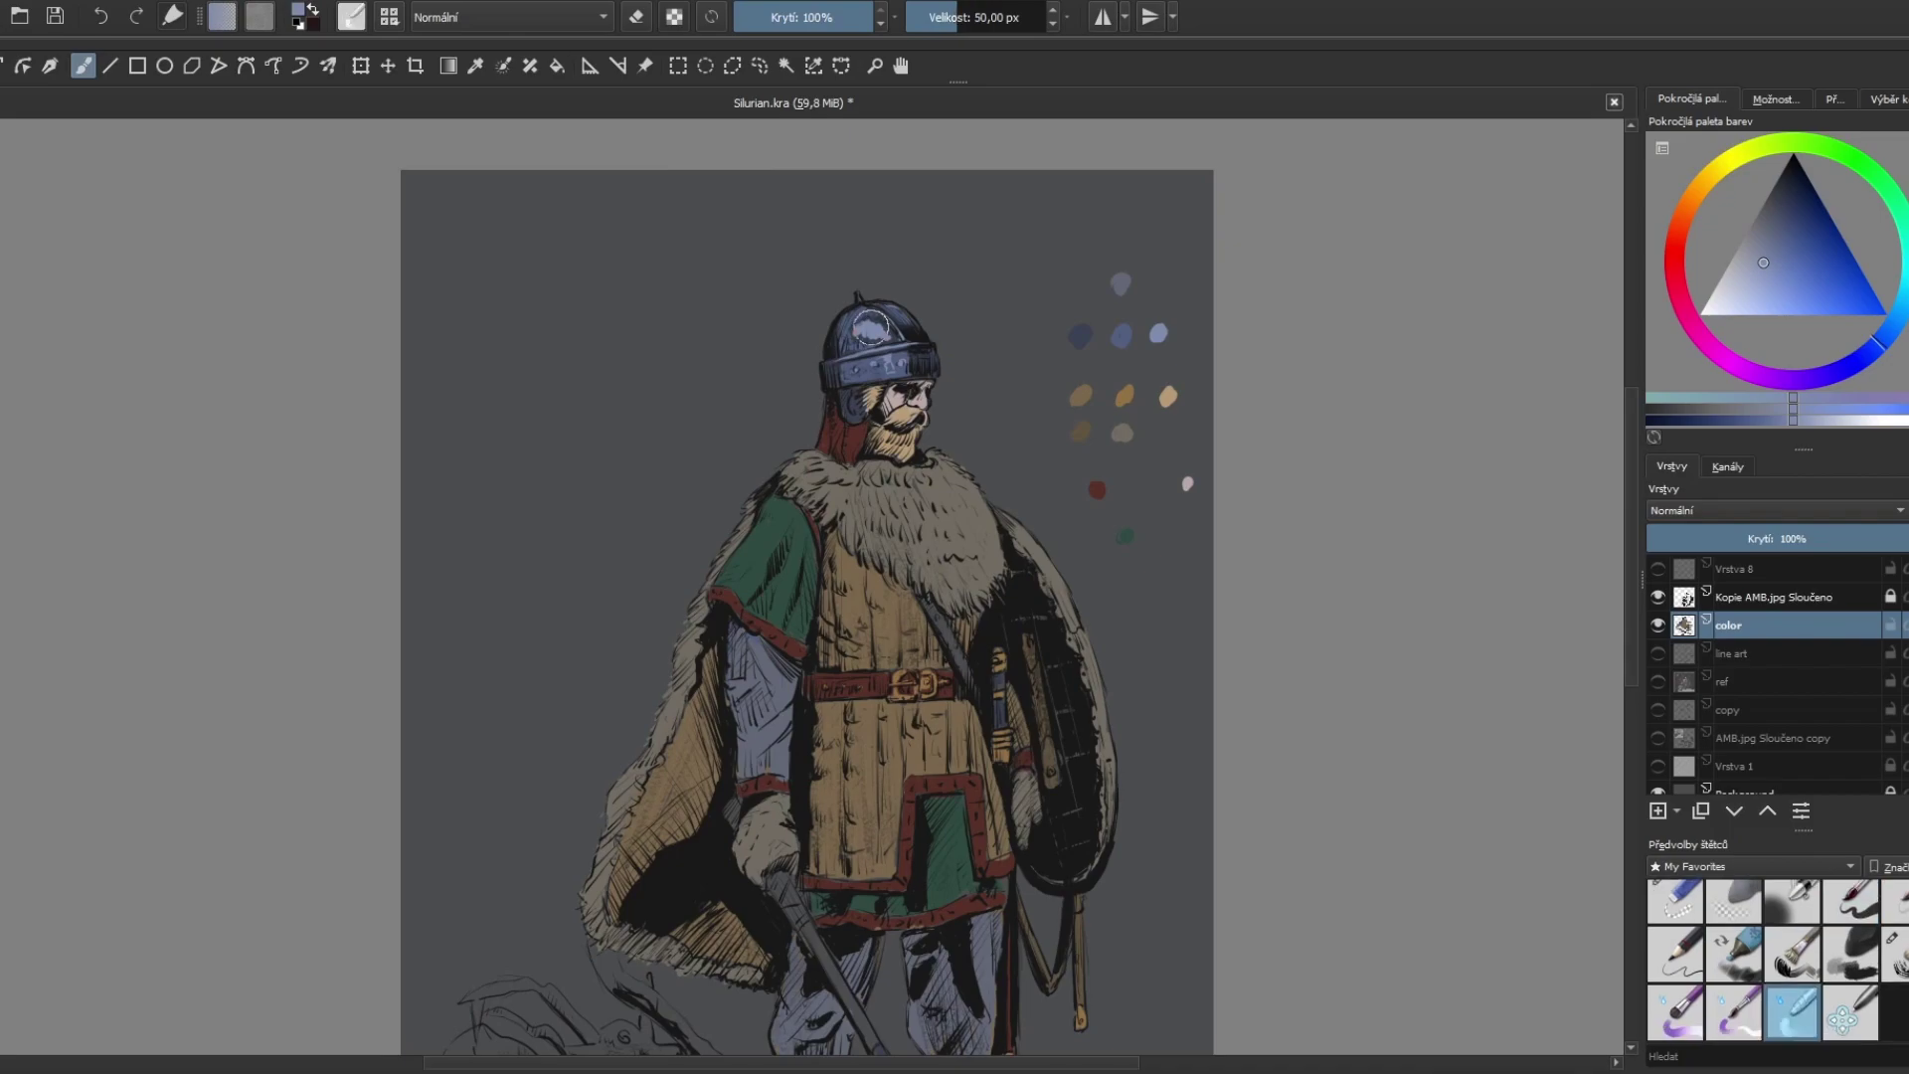
key(bracketleft)
key(bracketleft)
key(bracketleft)
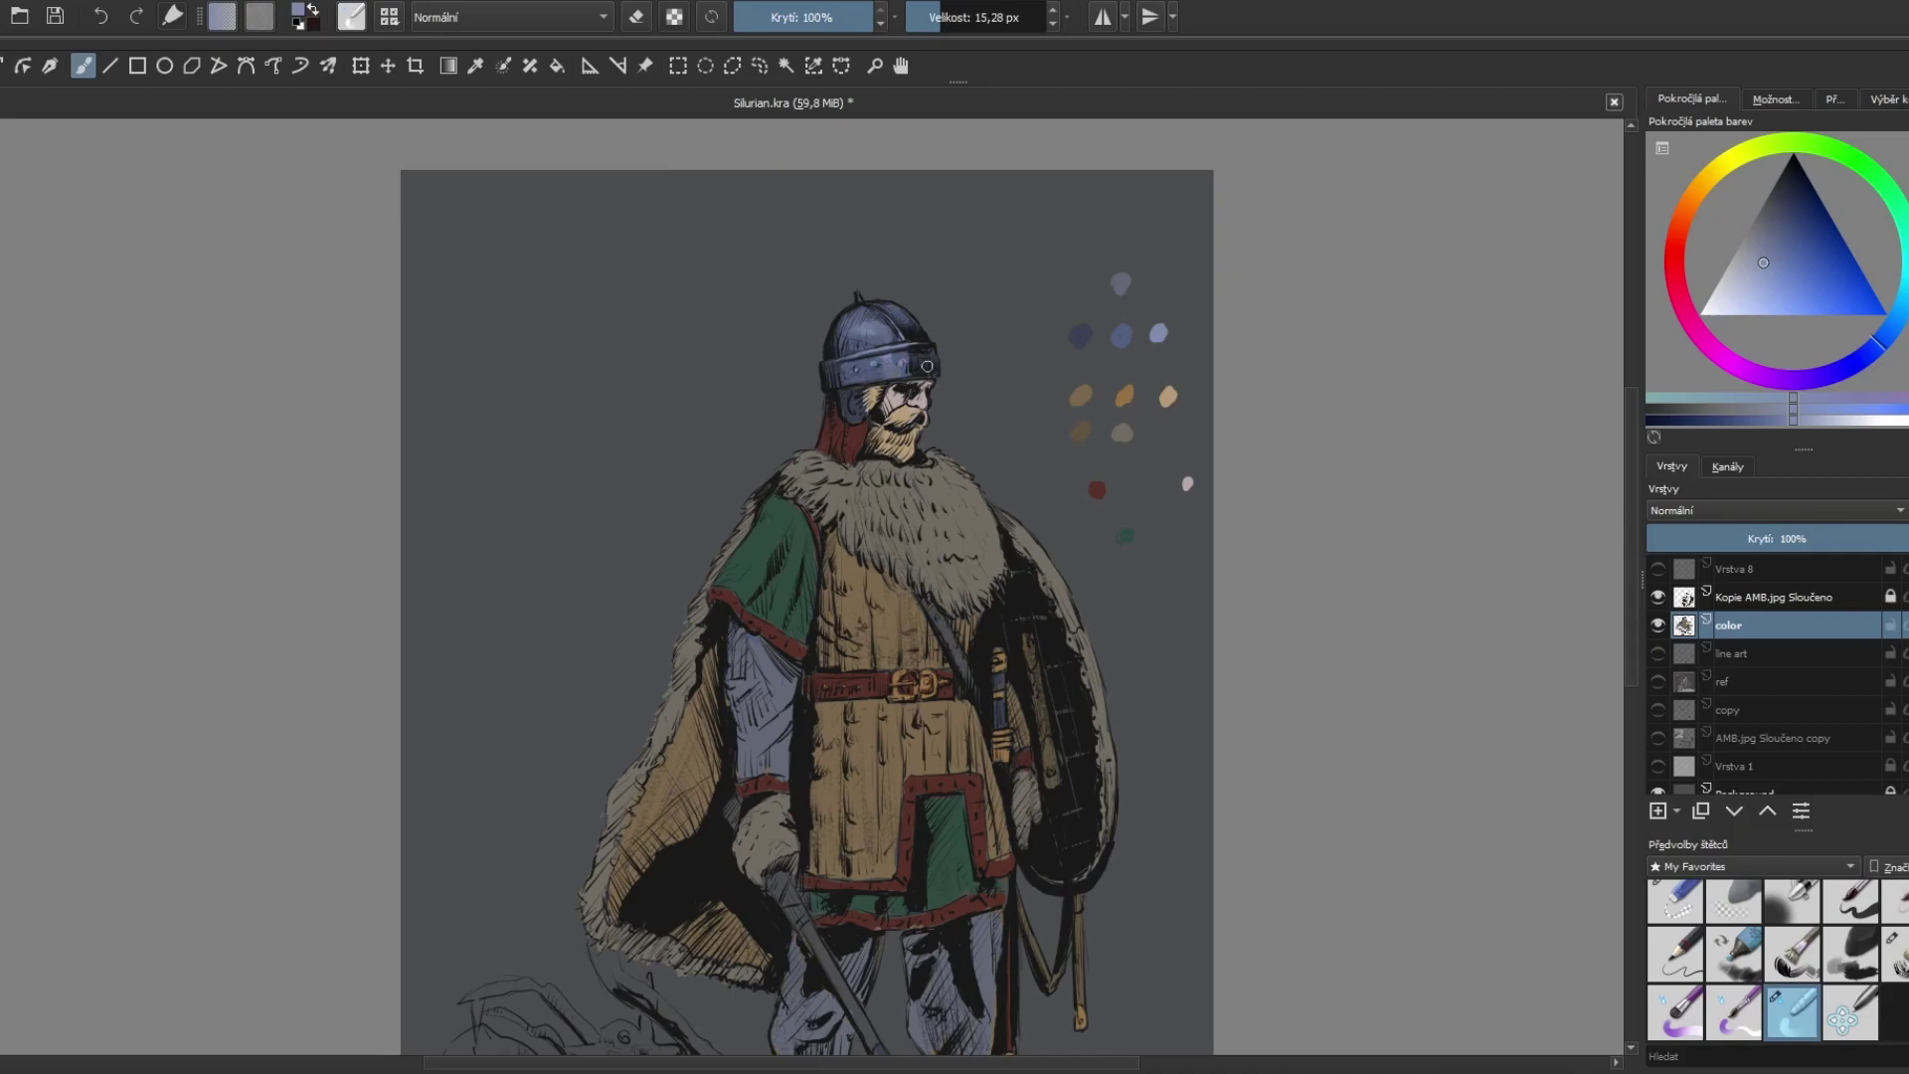
scroll(804, 601, down, 1)
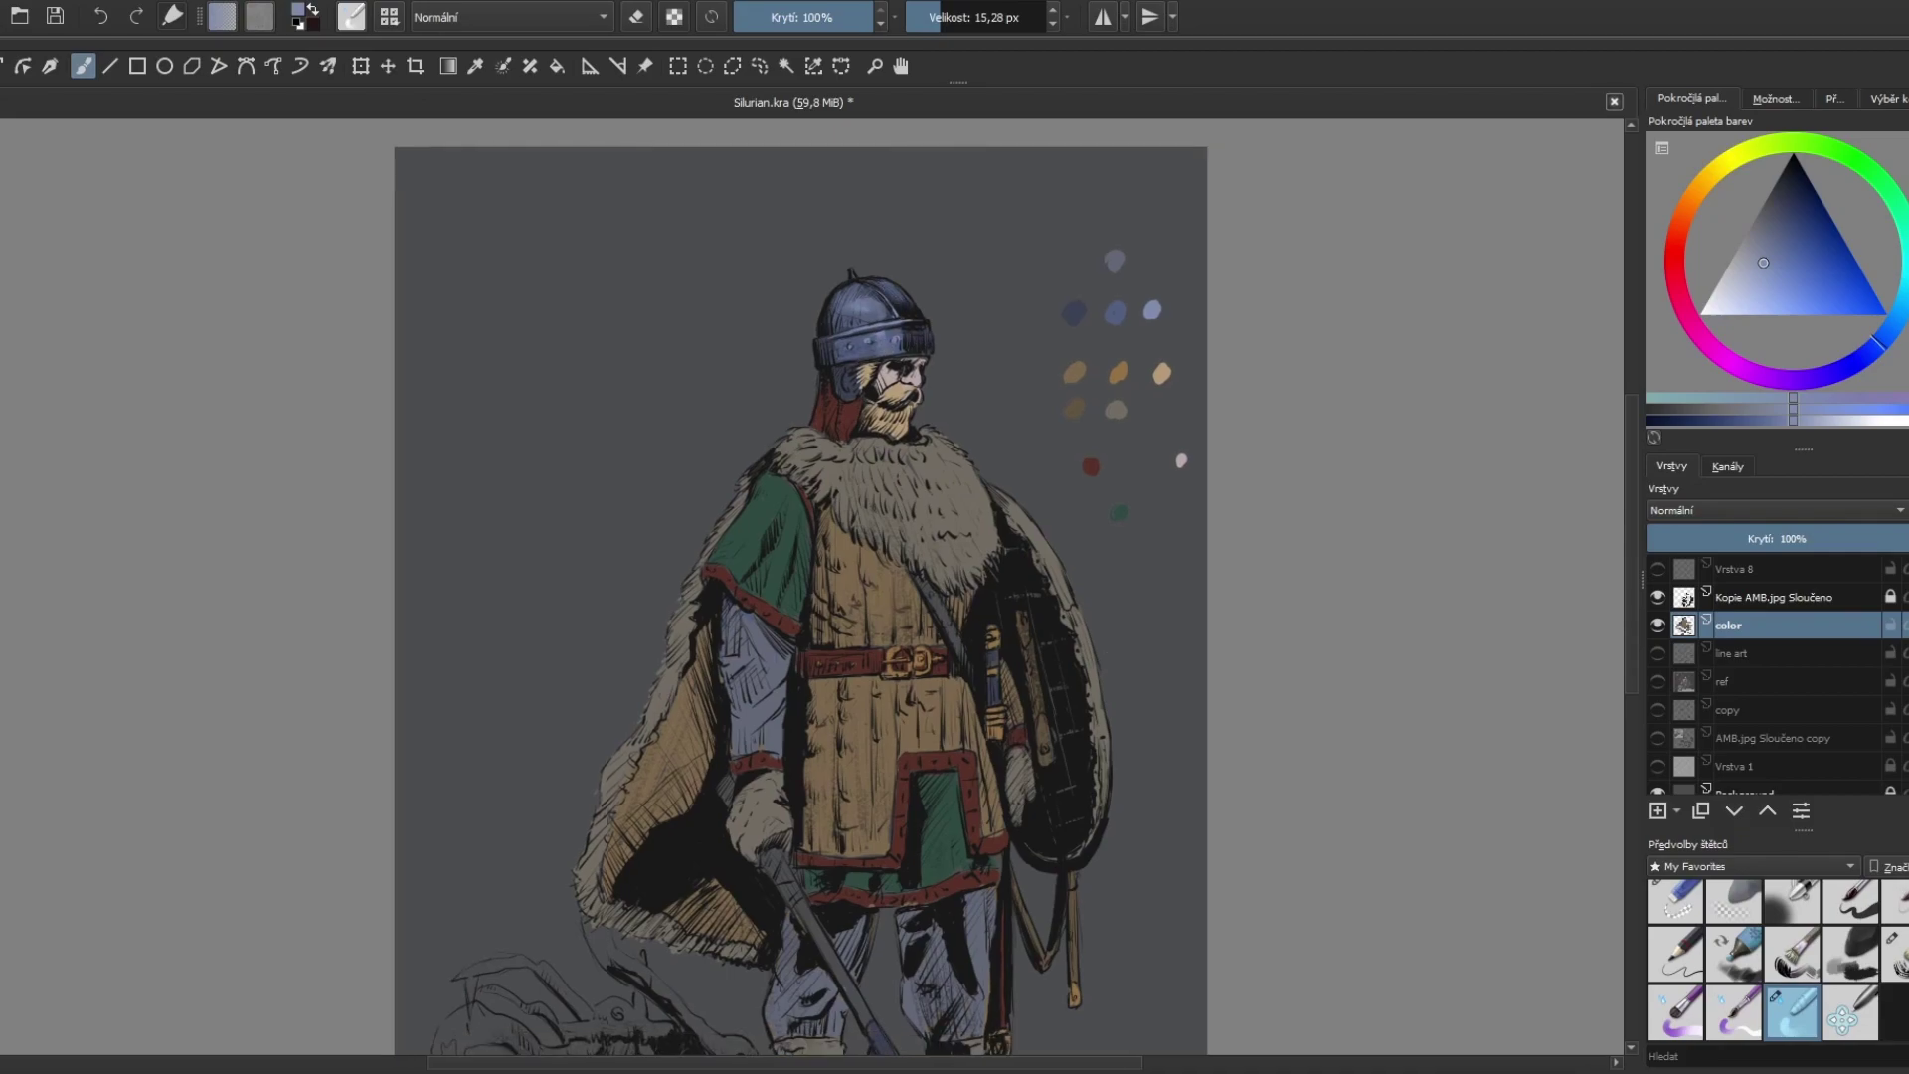
key(slash)
ctrl+click(1153, 311)
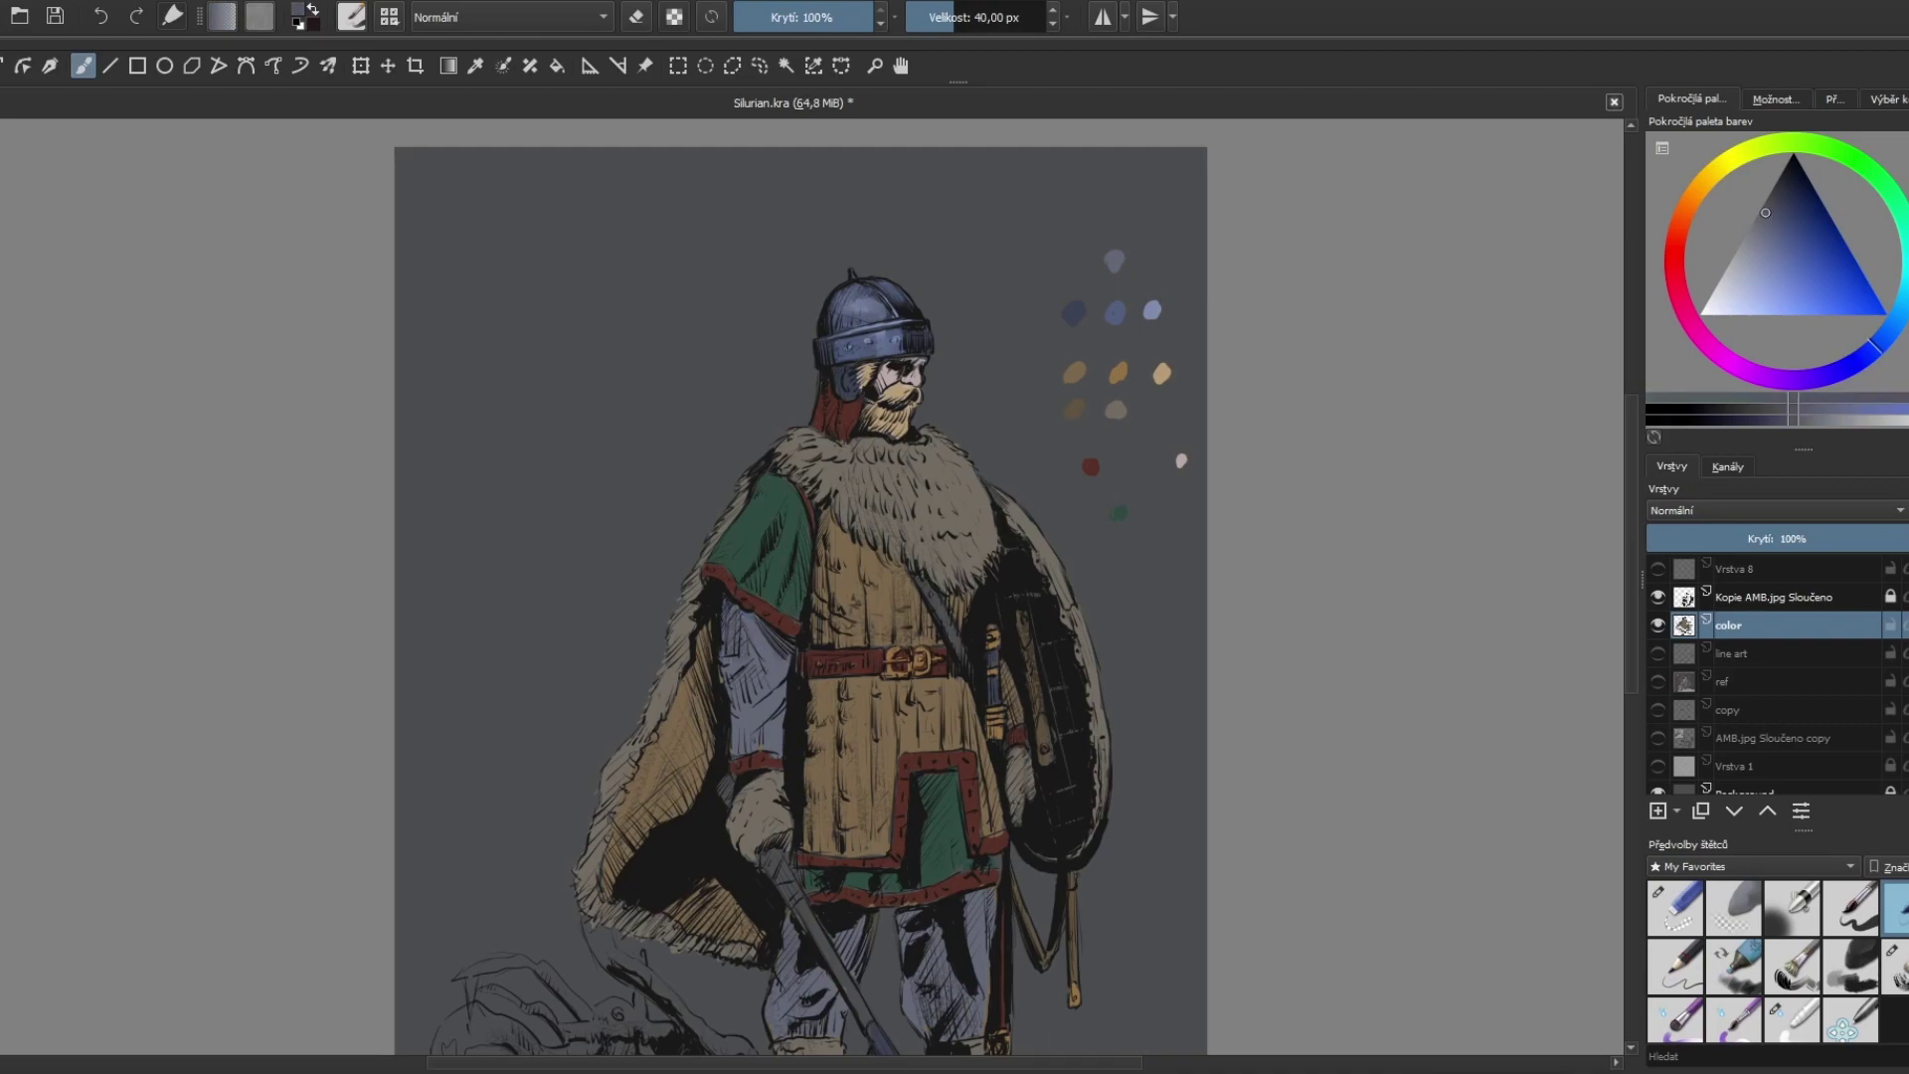
key(slash)
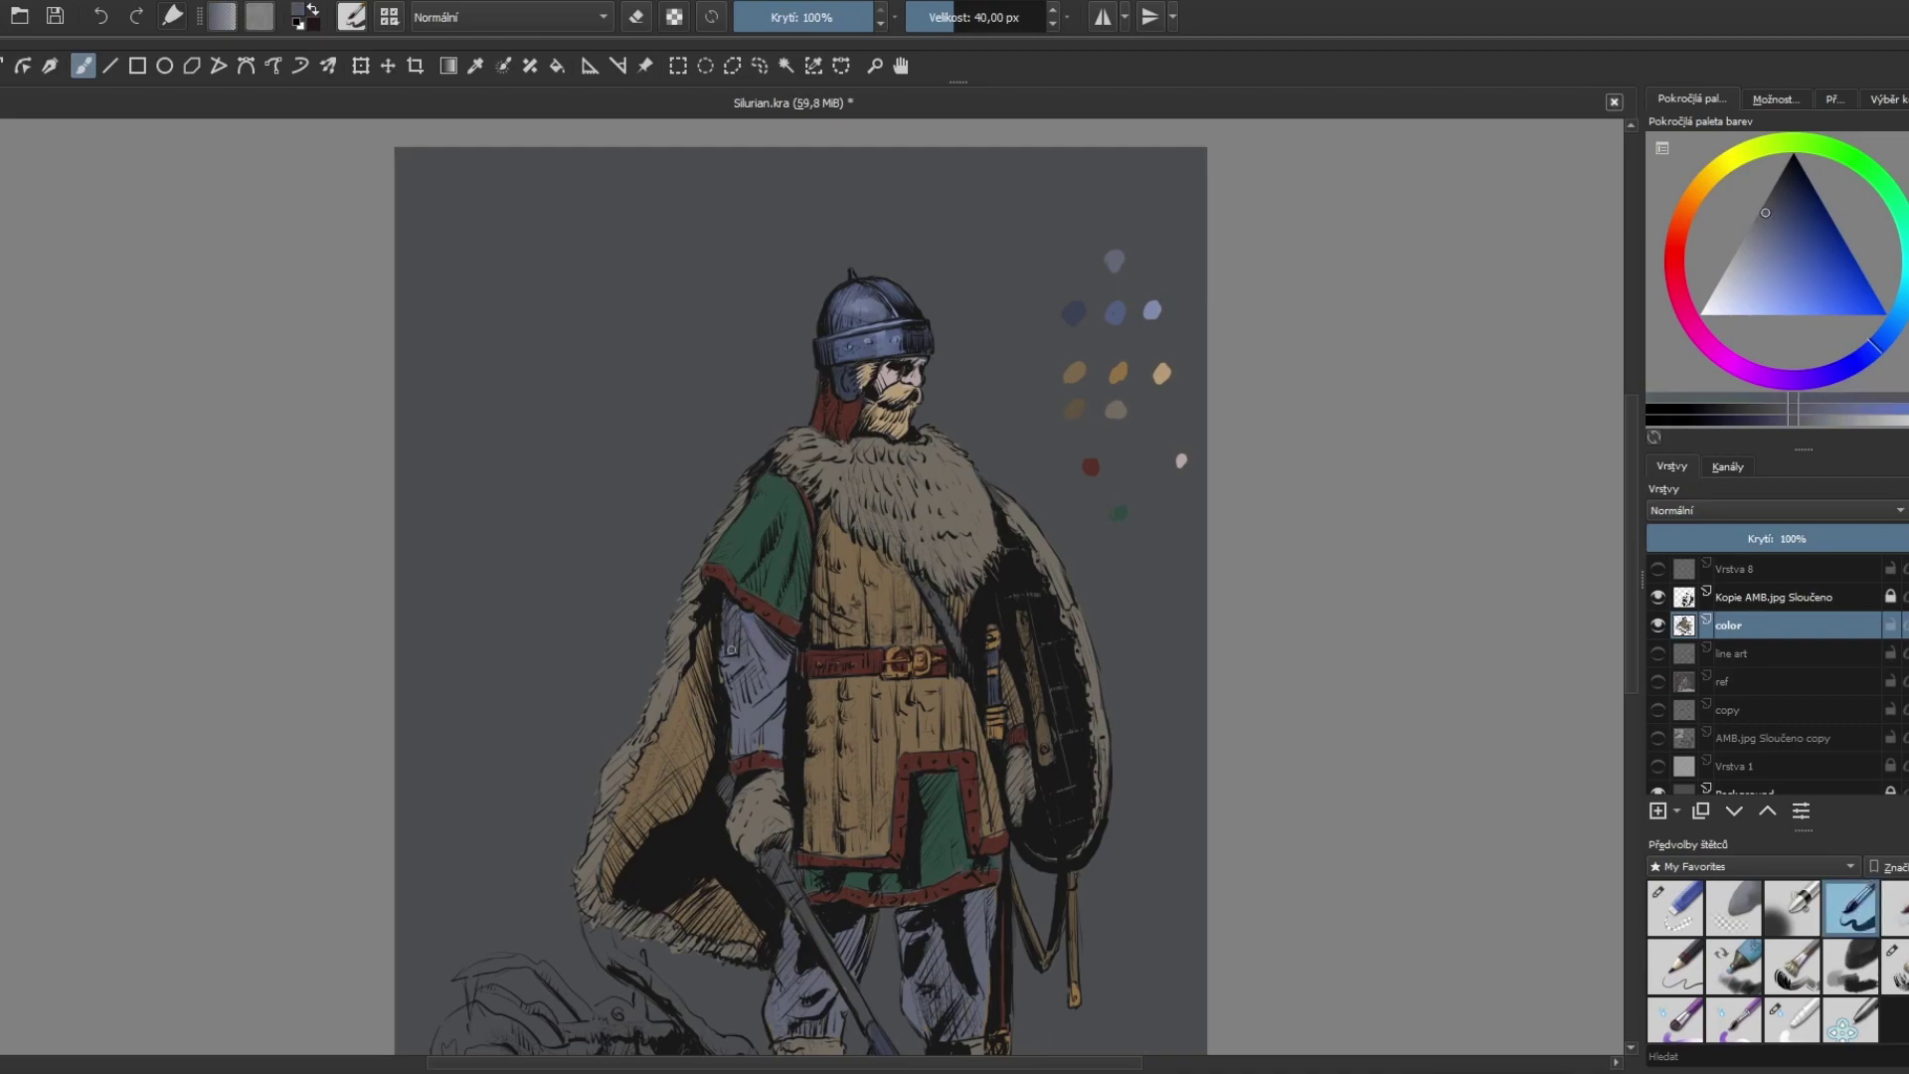
drag(731, 649, 746, 650)
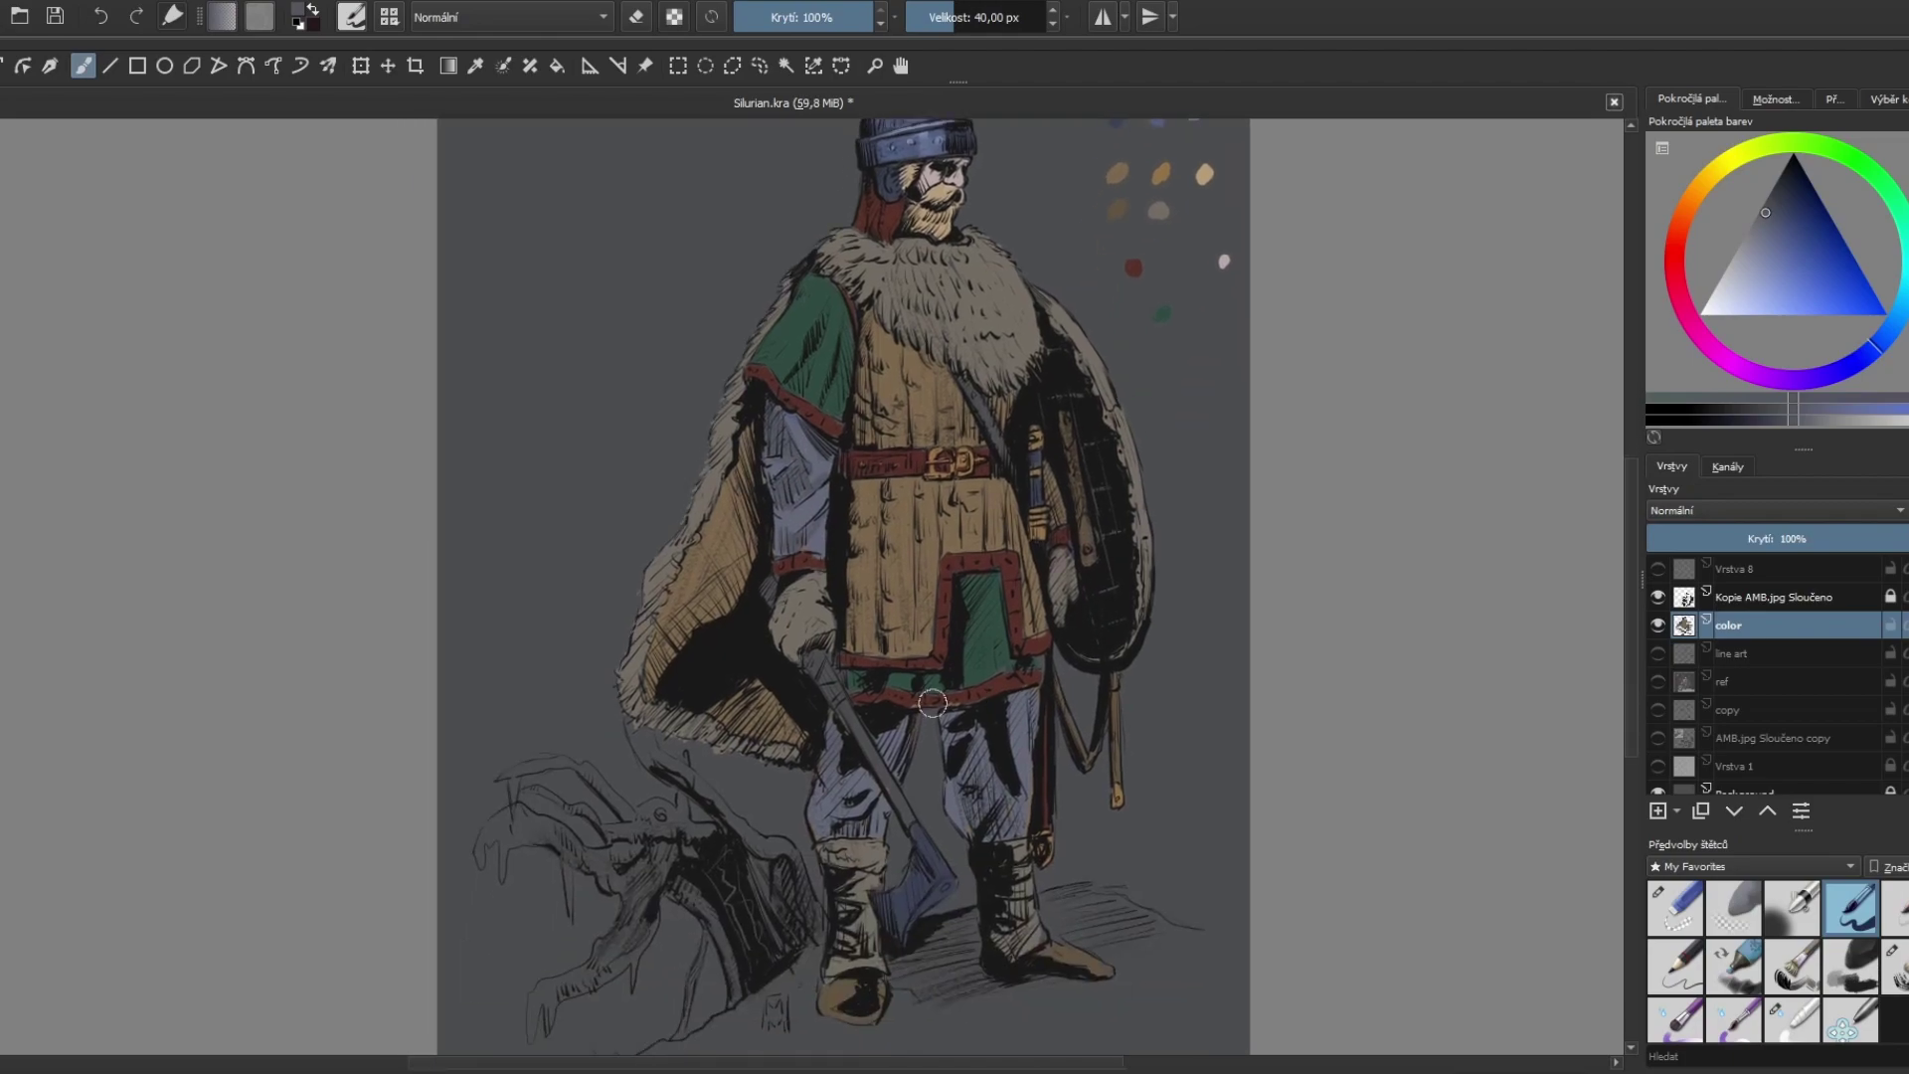
mouse_move(969, 741)
mouse_down()
mouse_move(984, 806)
mouse_move(1019, 835)
mouse_up()
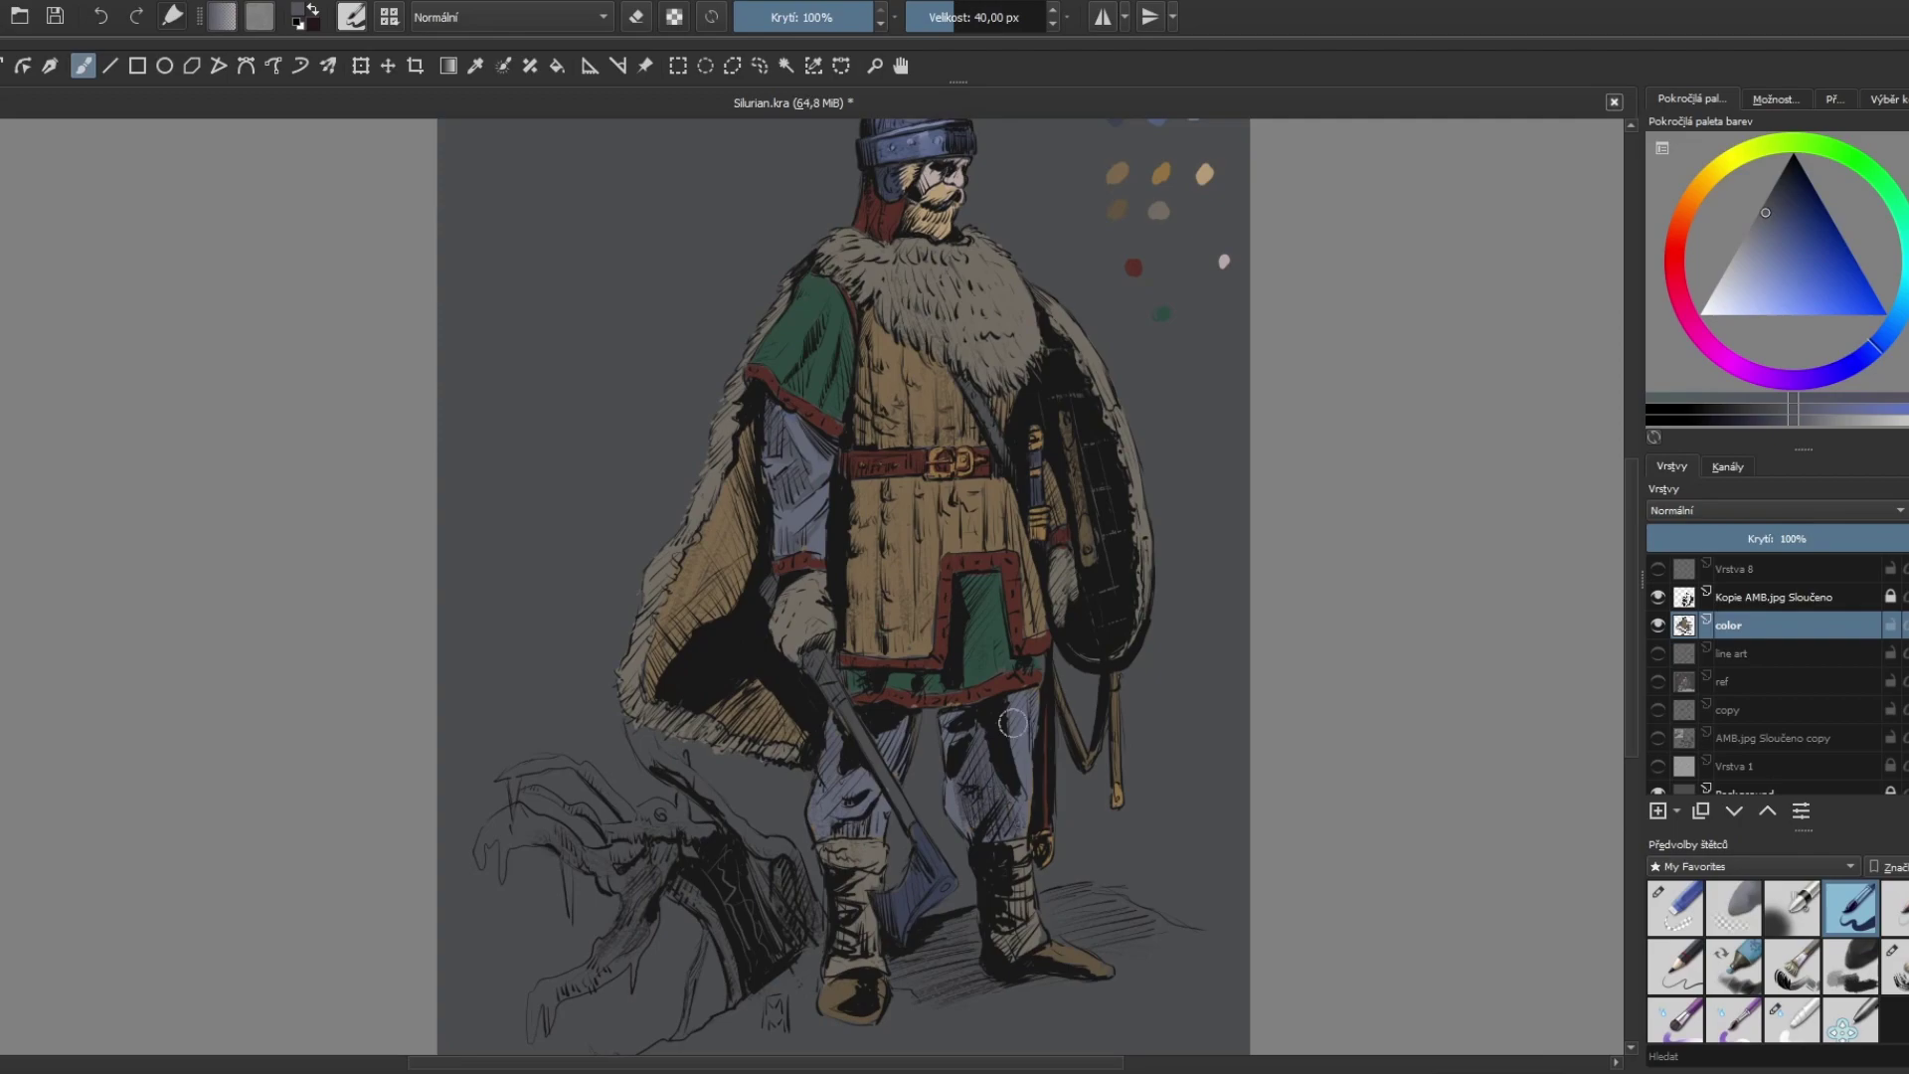
drag(1024, 701, 1024, 770)
drag(1034, 700, 1021, 793)
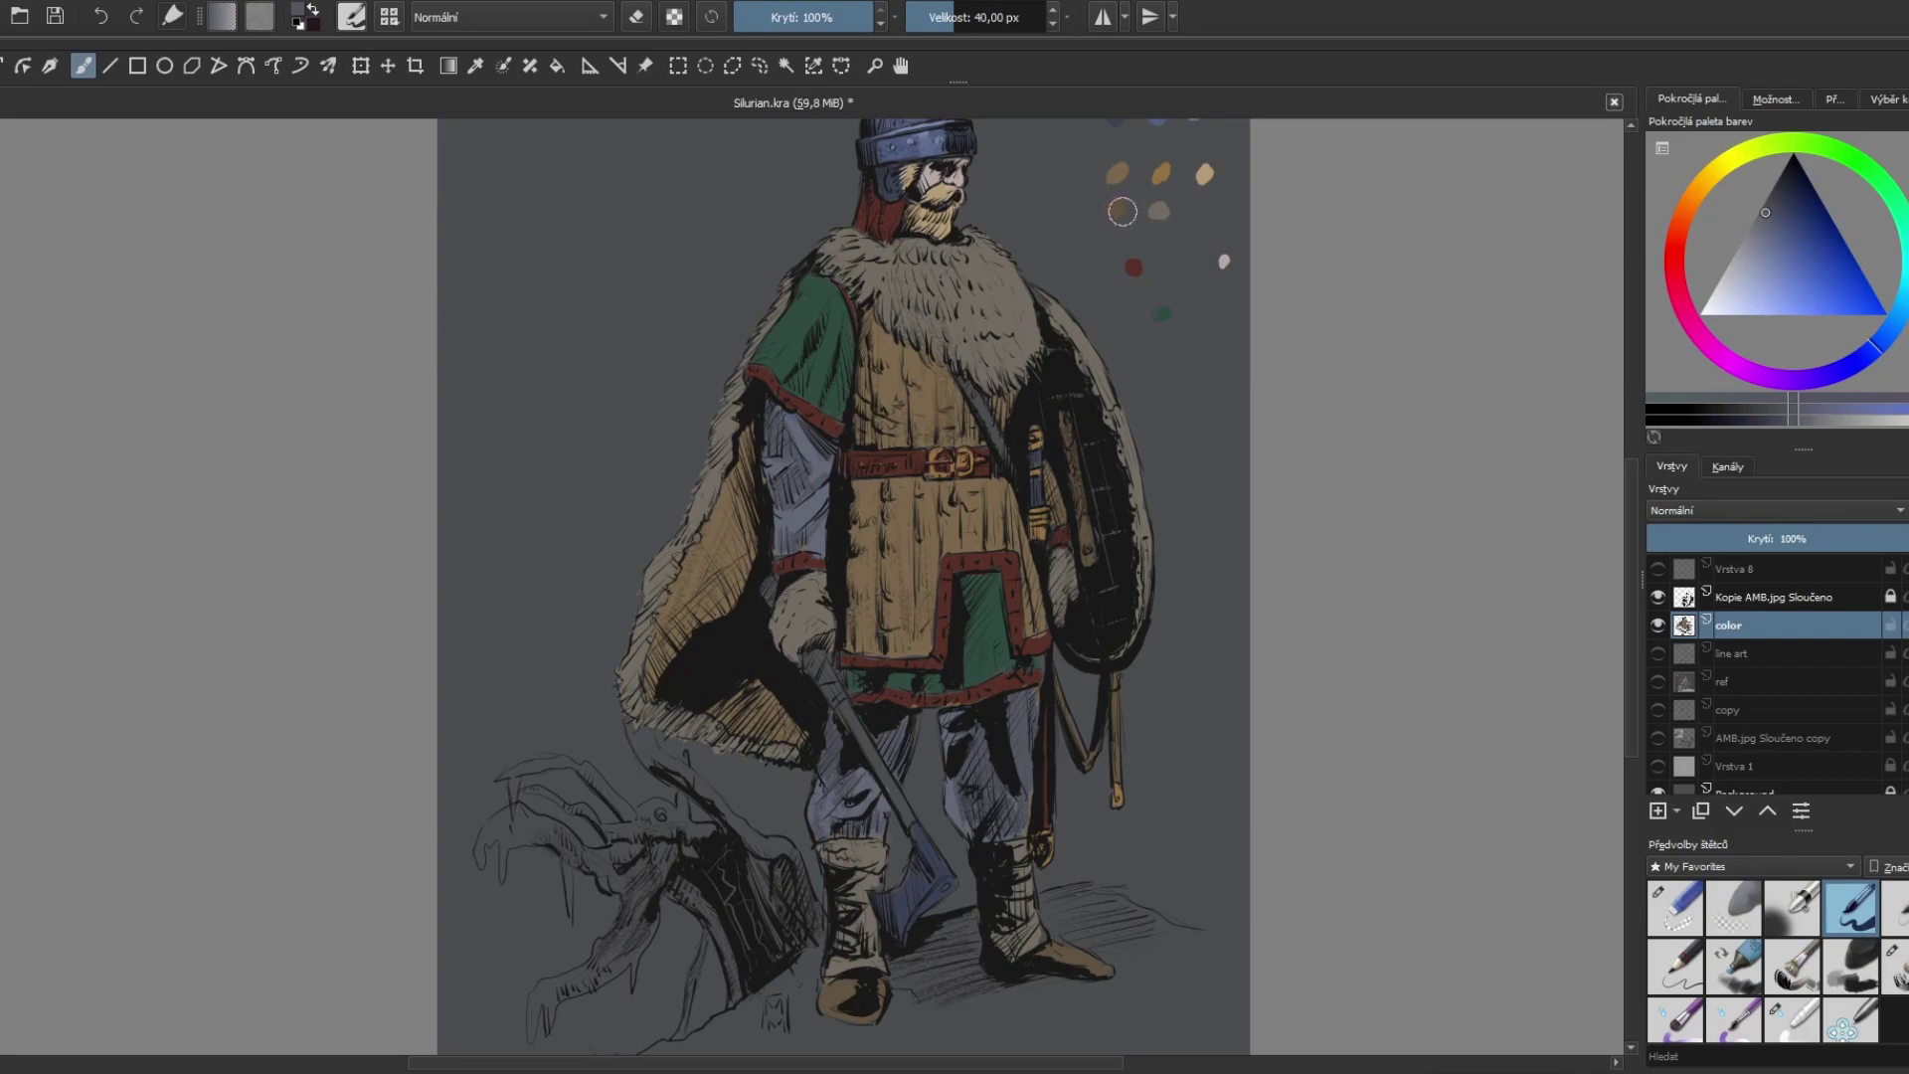
Step: With tan swatches, draw a dark line on the strap below the shield and touch up its top edge
ctrl+click(1120, 211)
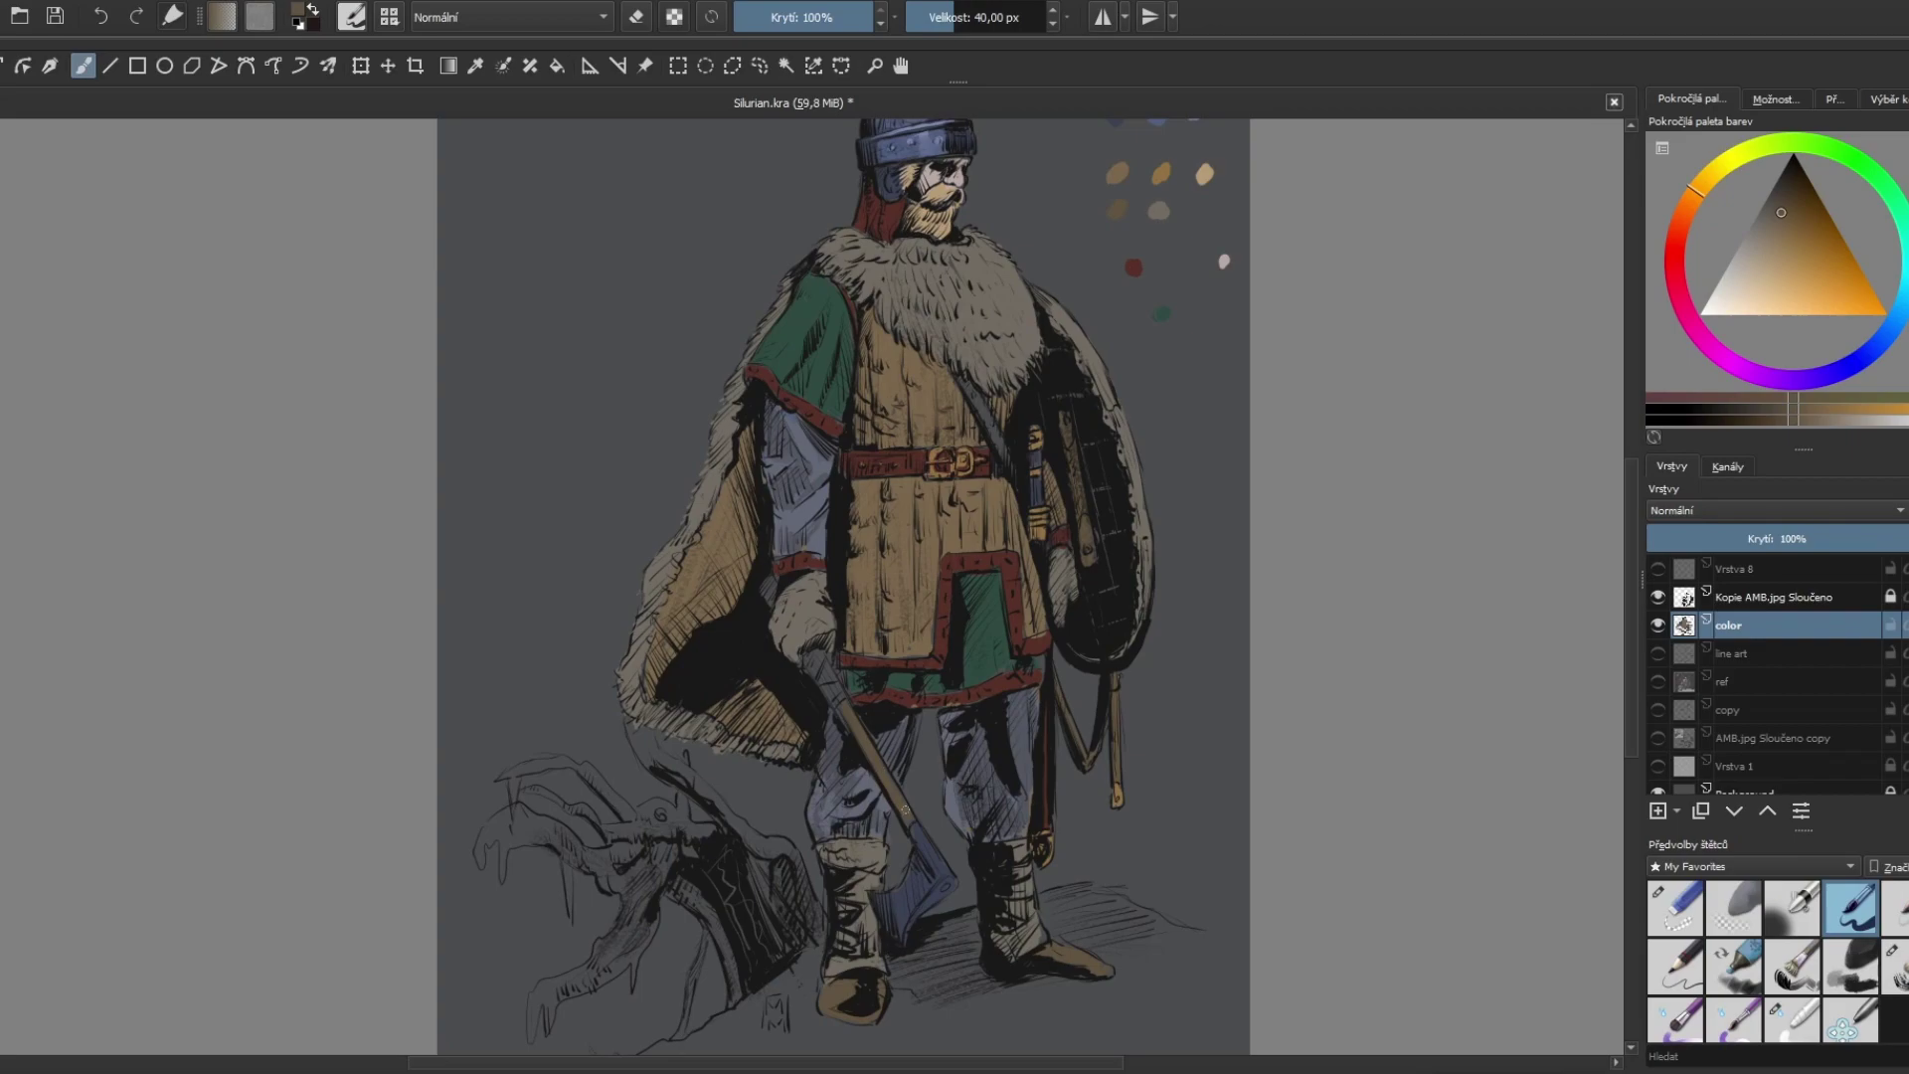
mouse_move(1210, 647)
mouse_down()
mouse_move(1192, 731)
mouse_move(1180, 673)
mouse_up()
ctrl+click(1109, 251)
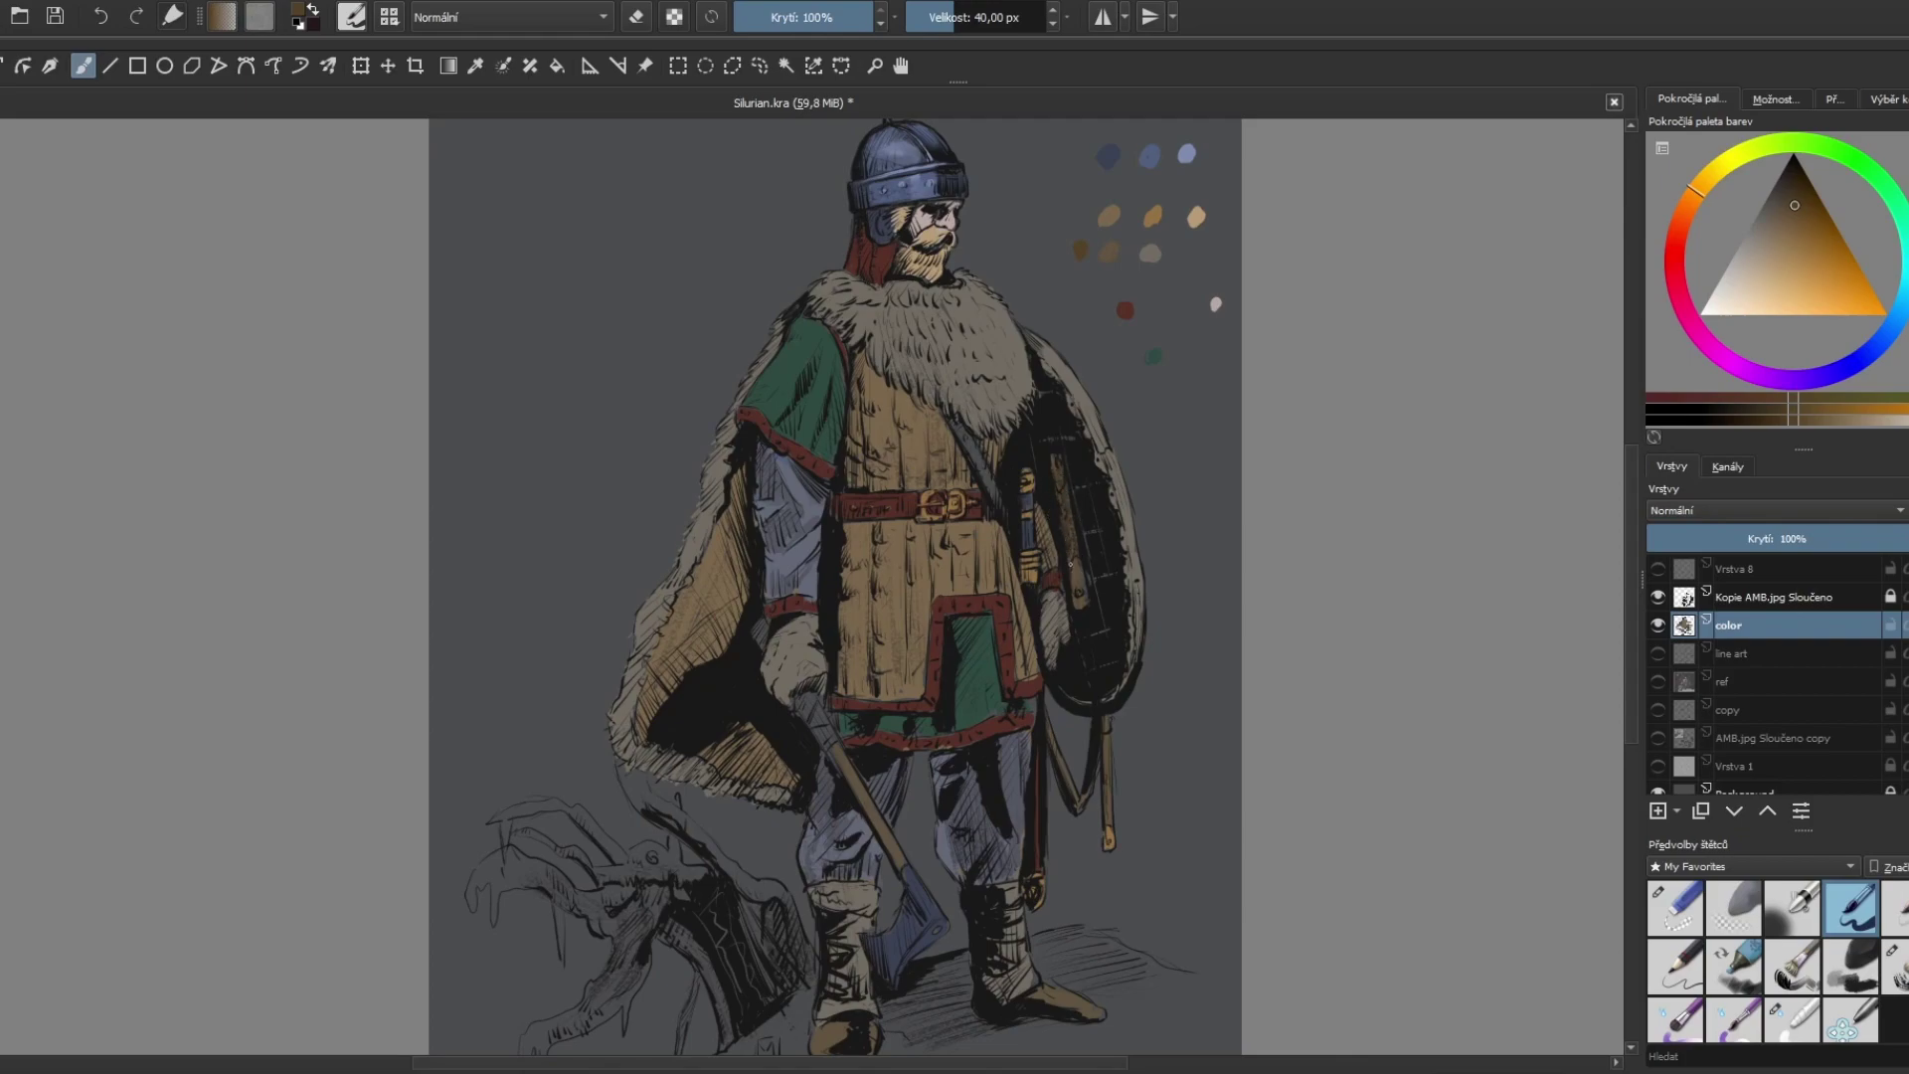
mouse_move(1097, 723)
mouse_down()
mouse_move(1074, 807)
mouse_move(1105, 735)
mouse_up()
drag(1034, 341, 1042, 356)
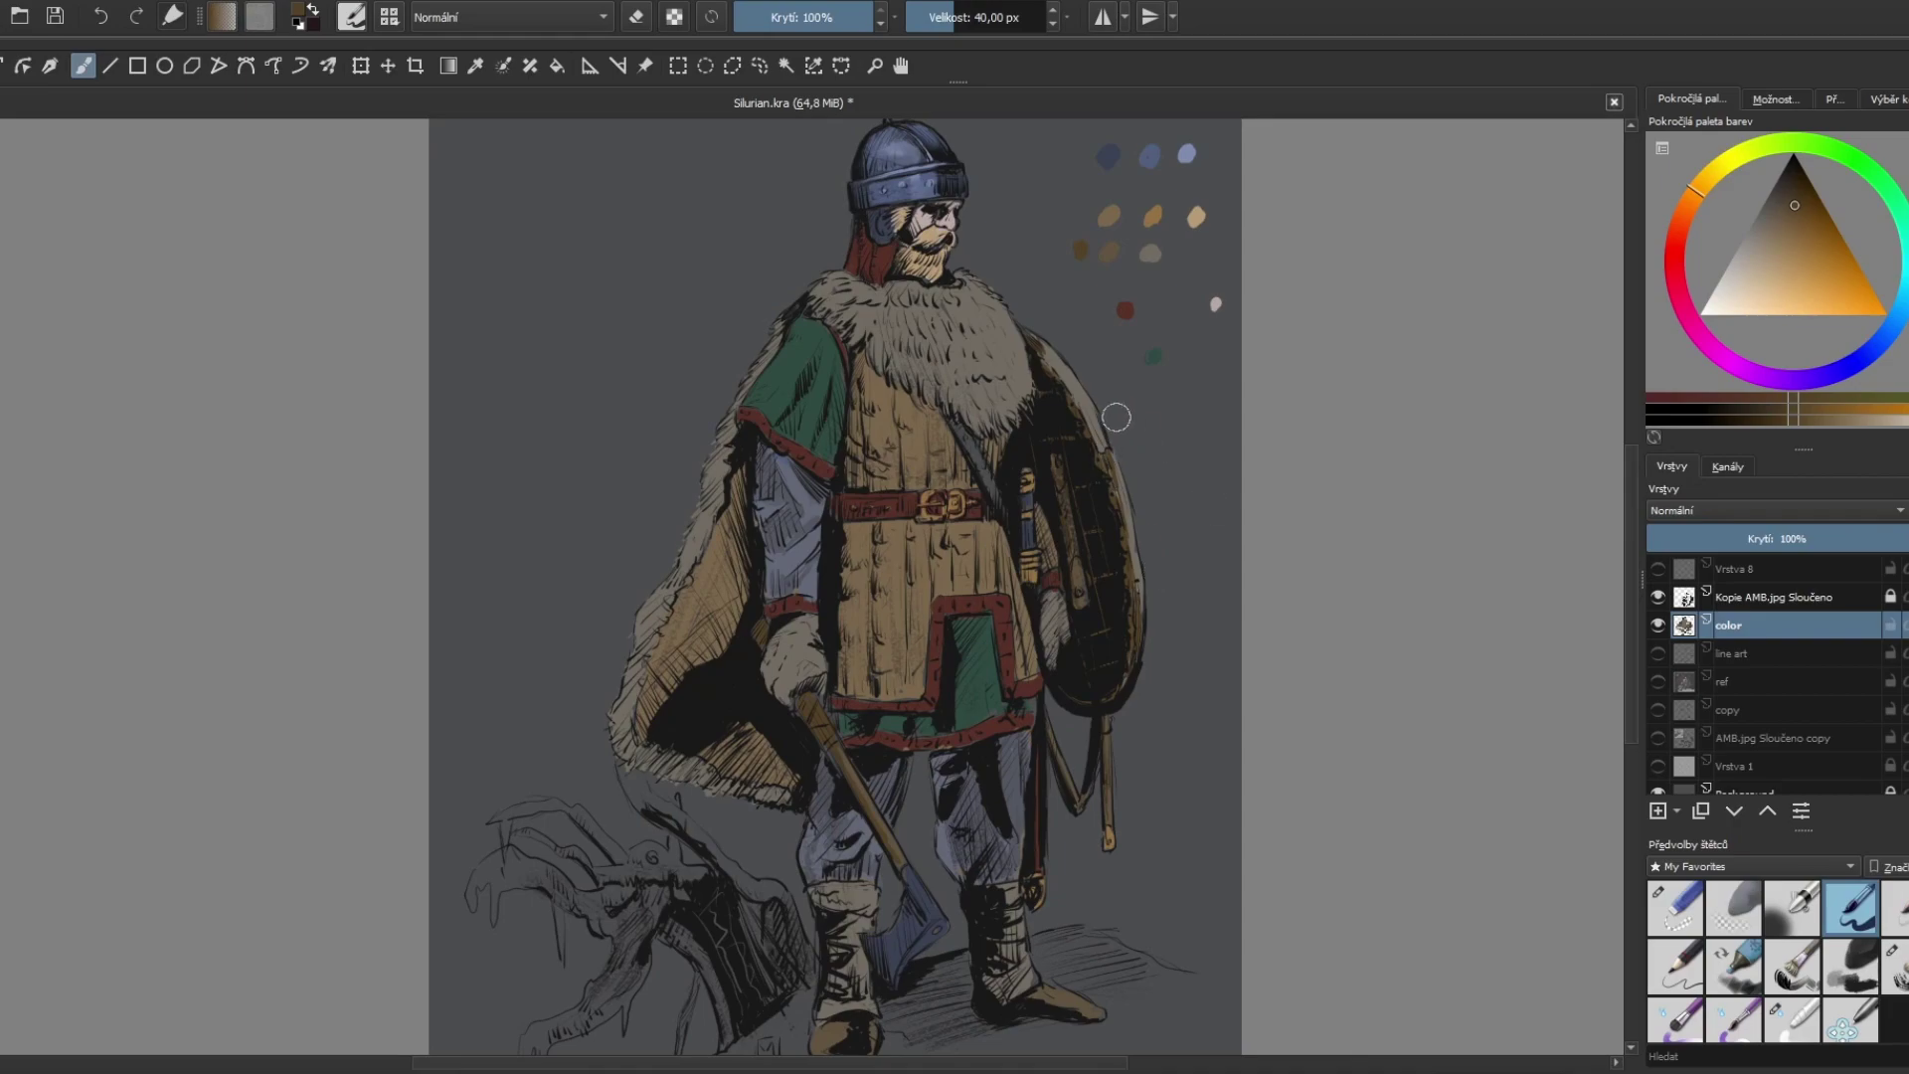
Step: Add light beige-grey highlights along the shield's right rim
ctrl+click(1099, 378)
ctrl+click(1151, 253)
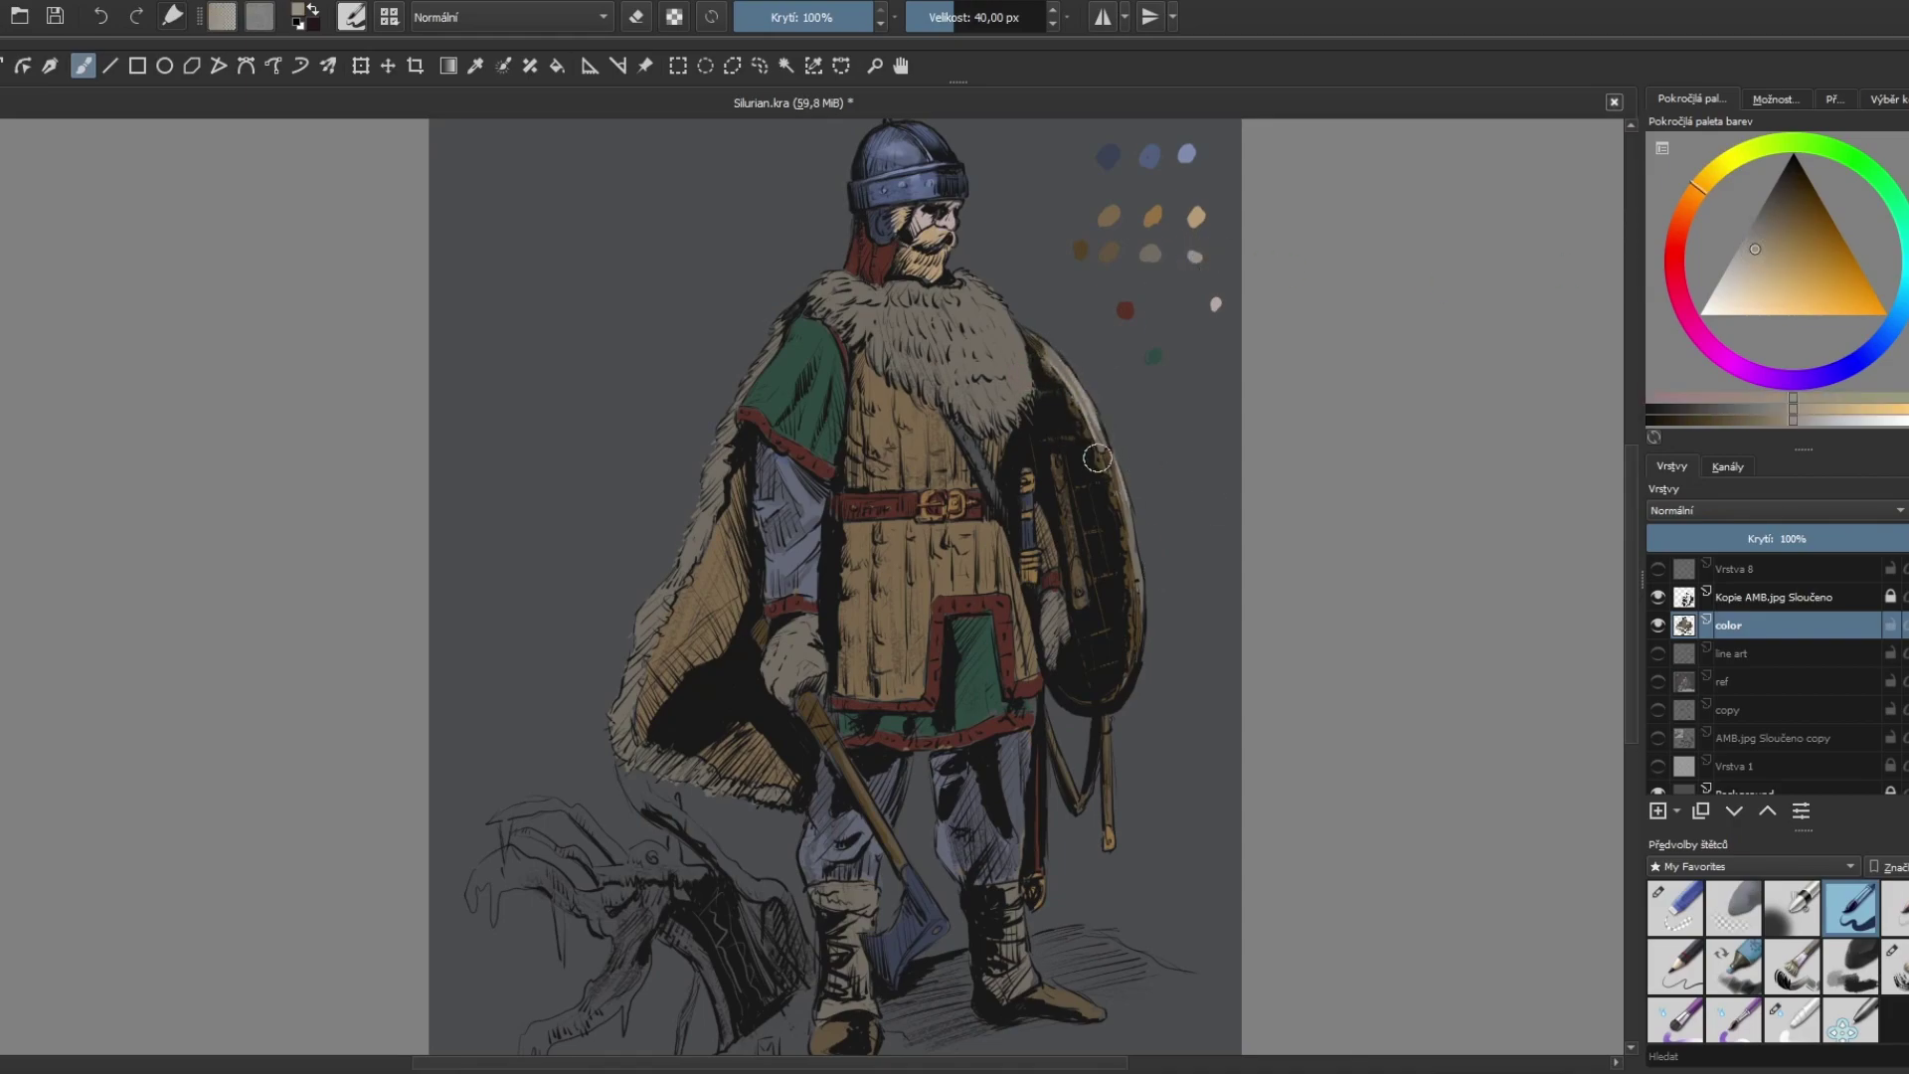
mouse_move(1110, 500)
mouse_down()
mouse_move(1133, 666)
mouse_move(1093, 726)
mouse_up()
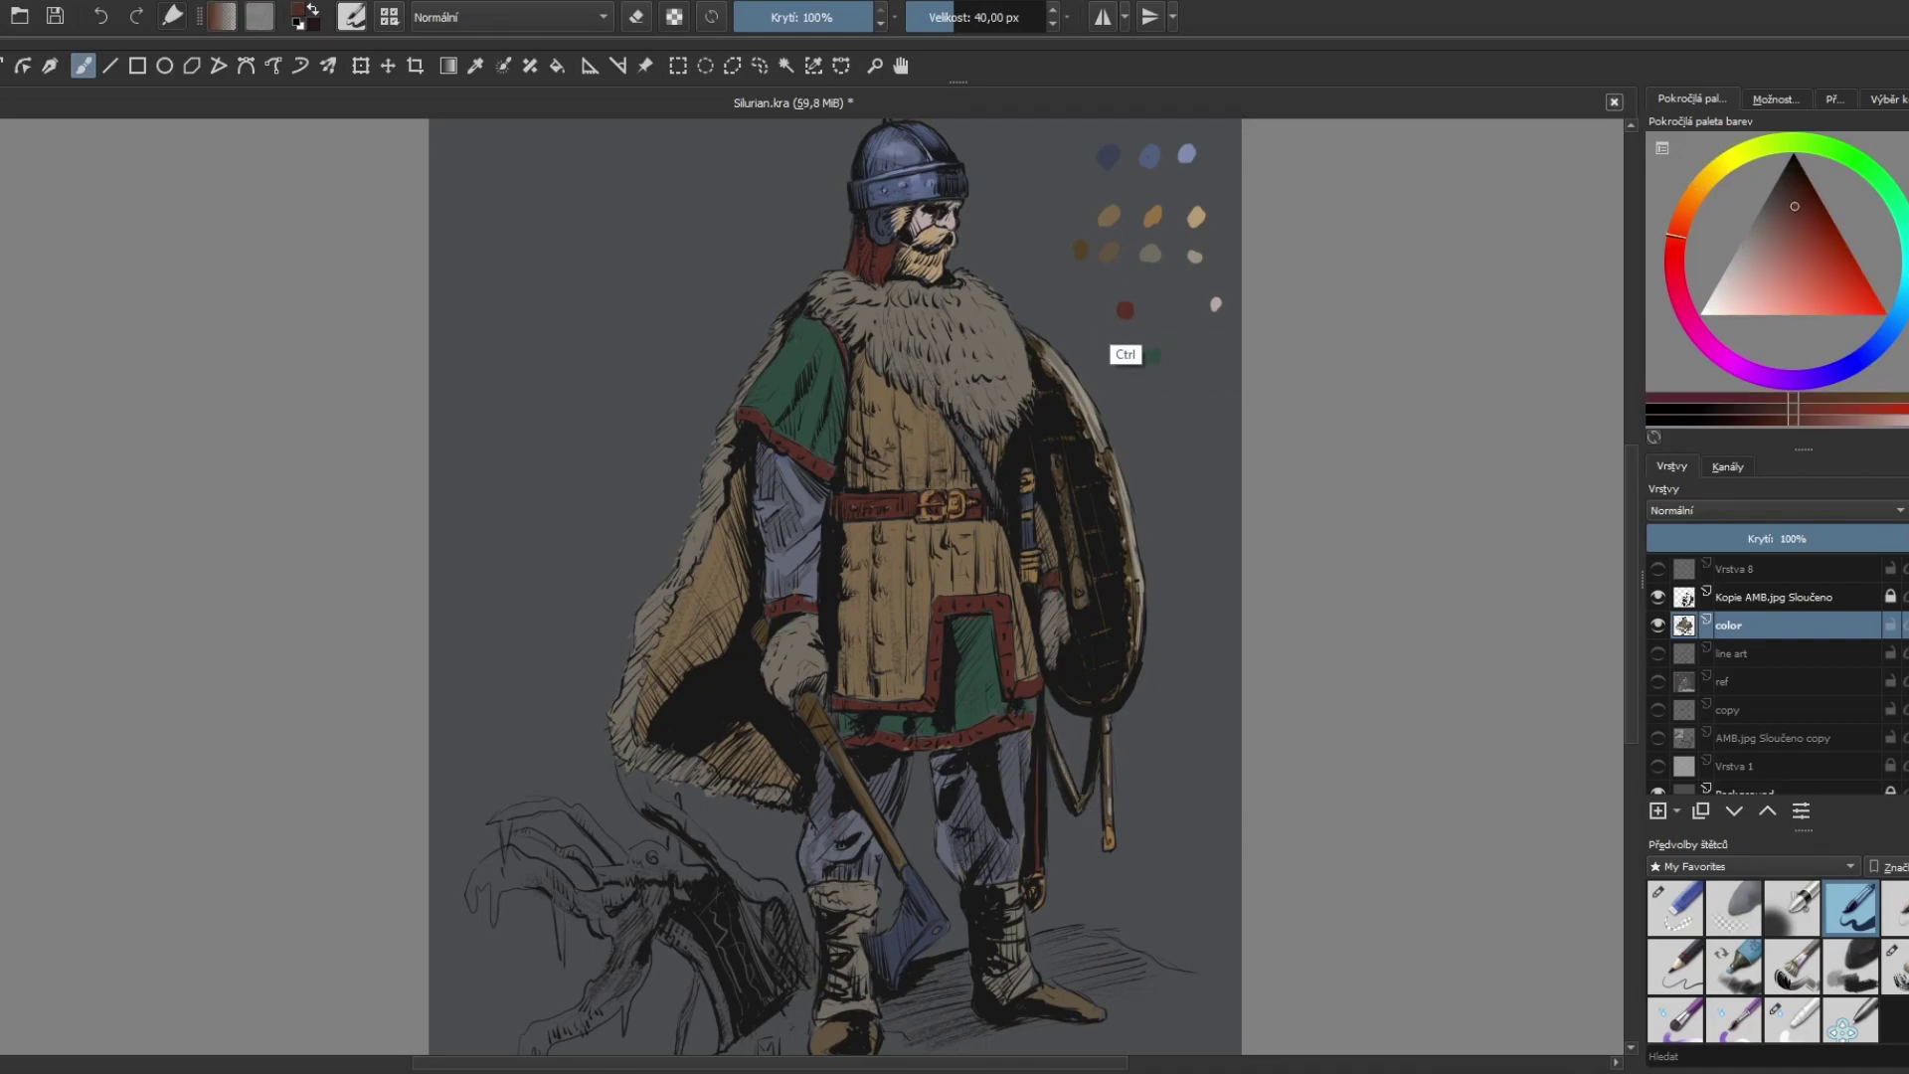
Step: Touch up the red belt and paint a red diagonal strap across the chest
ctrl+click(1125, 310)
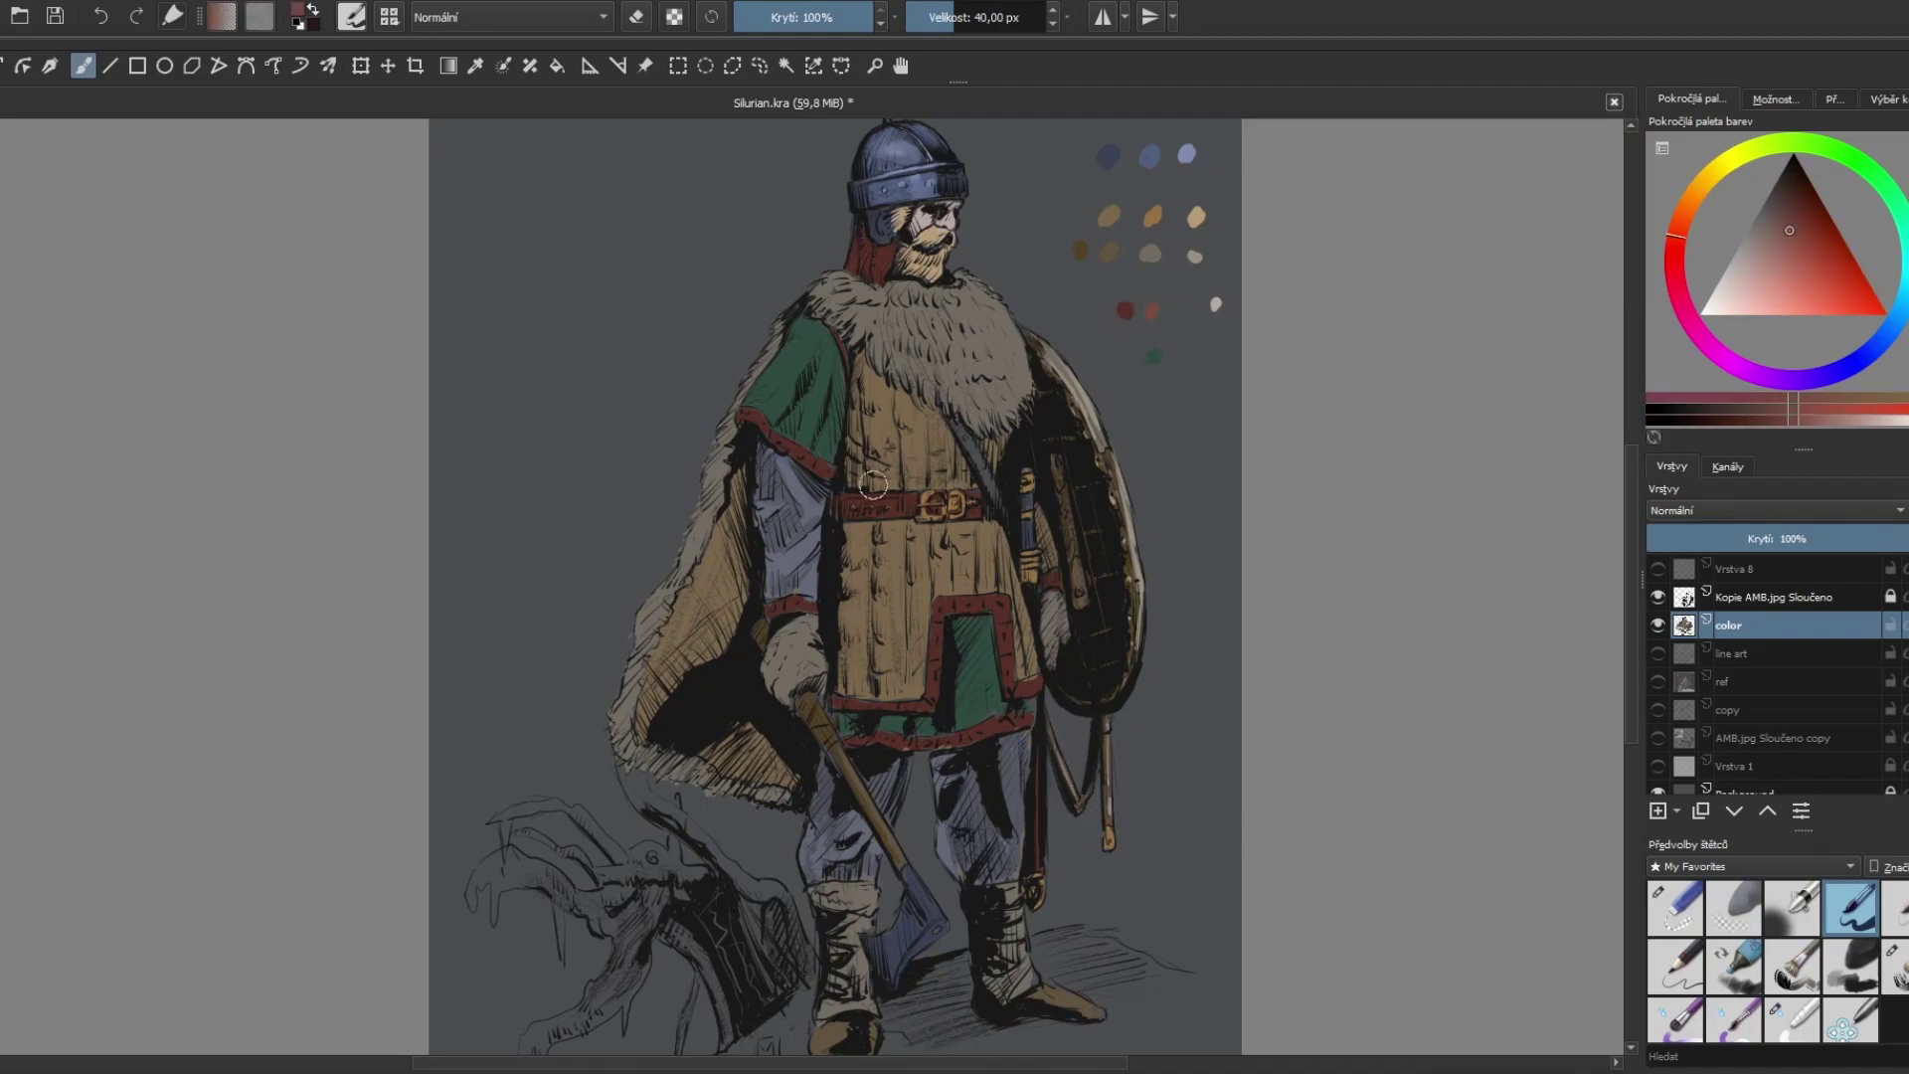
drag(871, 484, 869, 494)
ctrl+click(1128, 310)
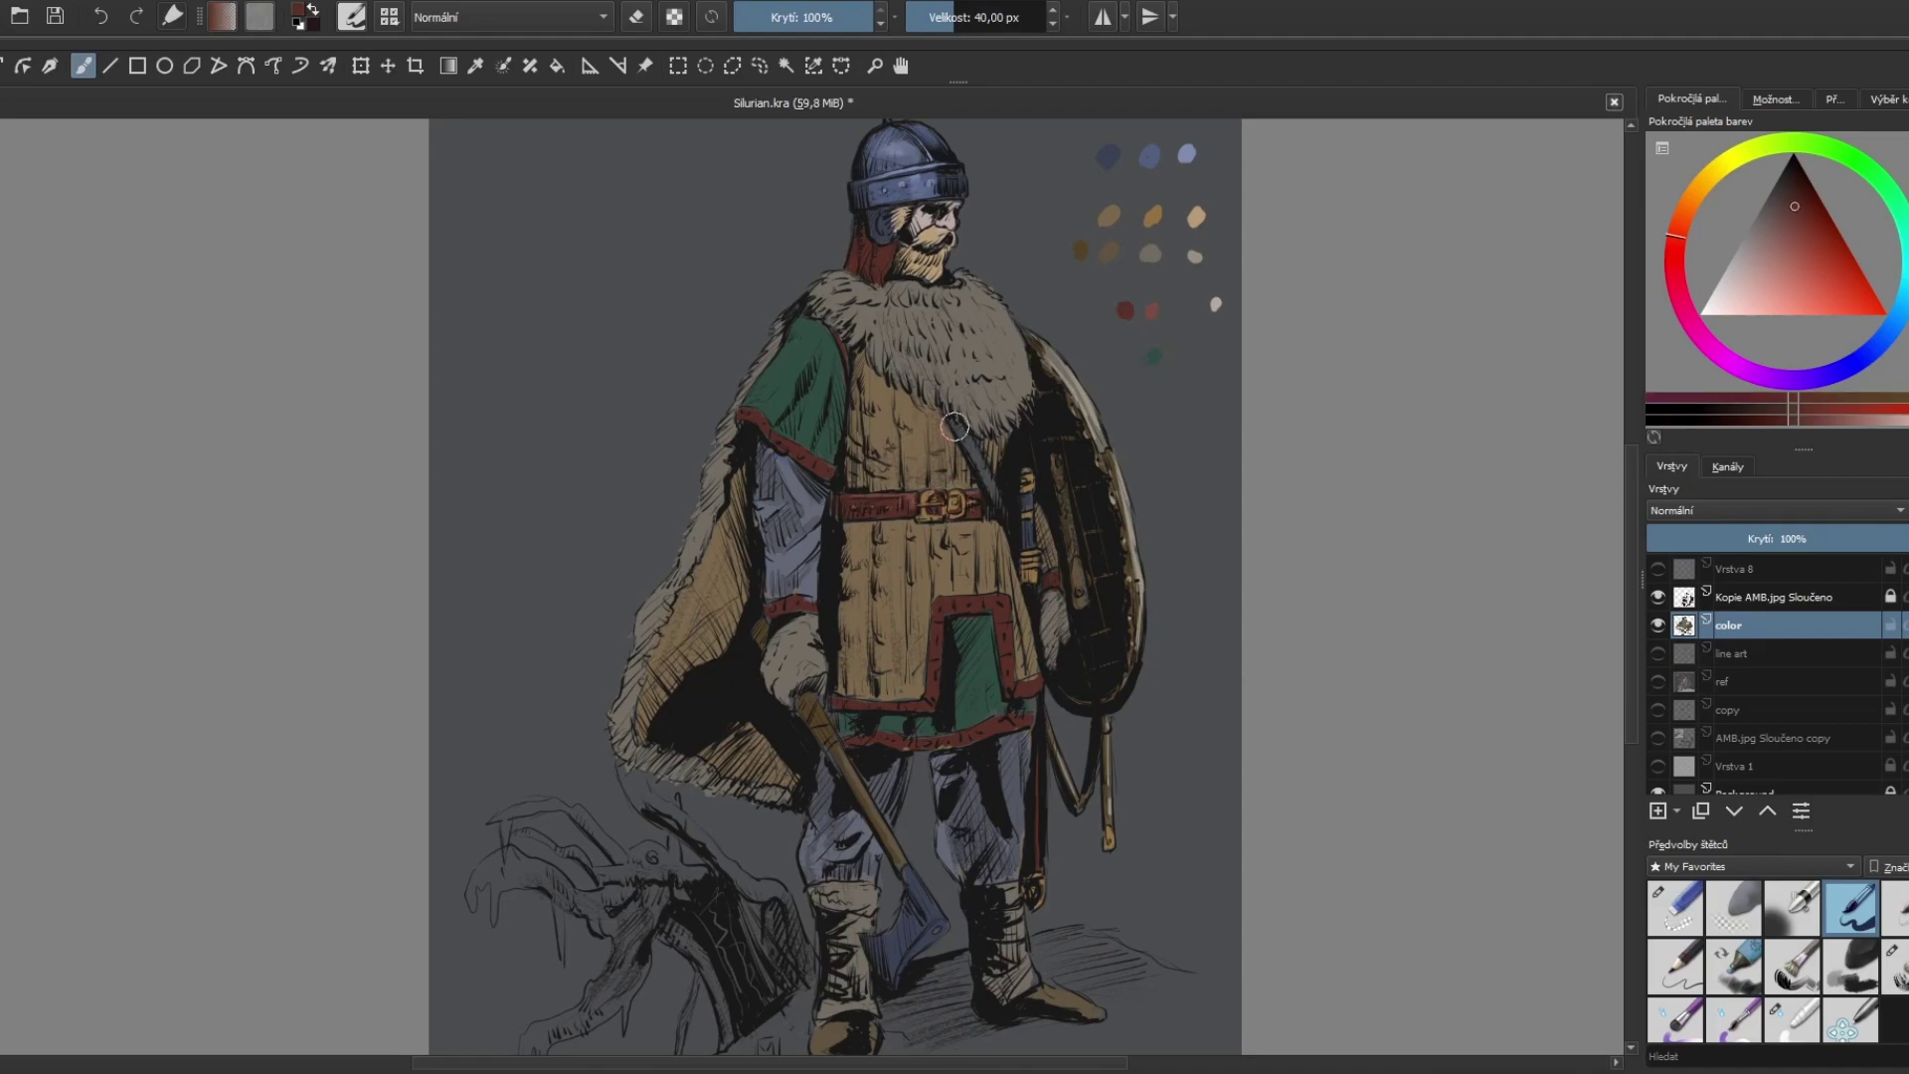
drag(959, 420, 994, 500)
ctrl+click(1154, 363)
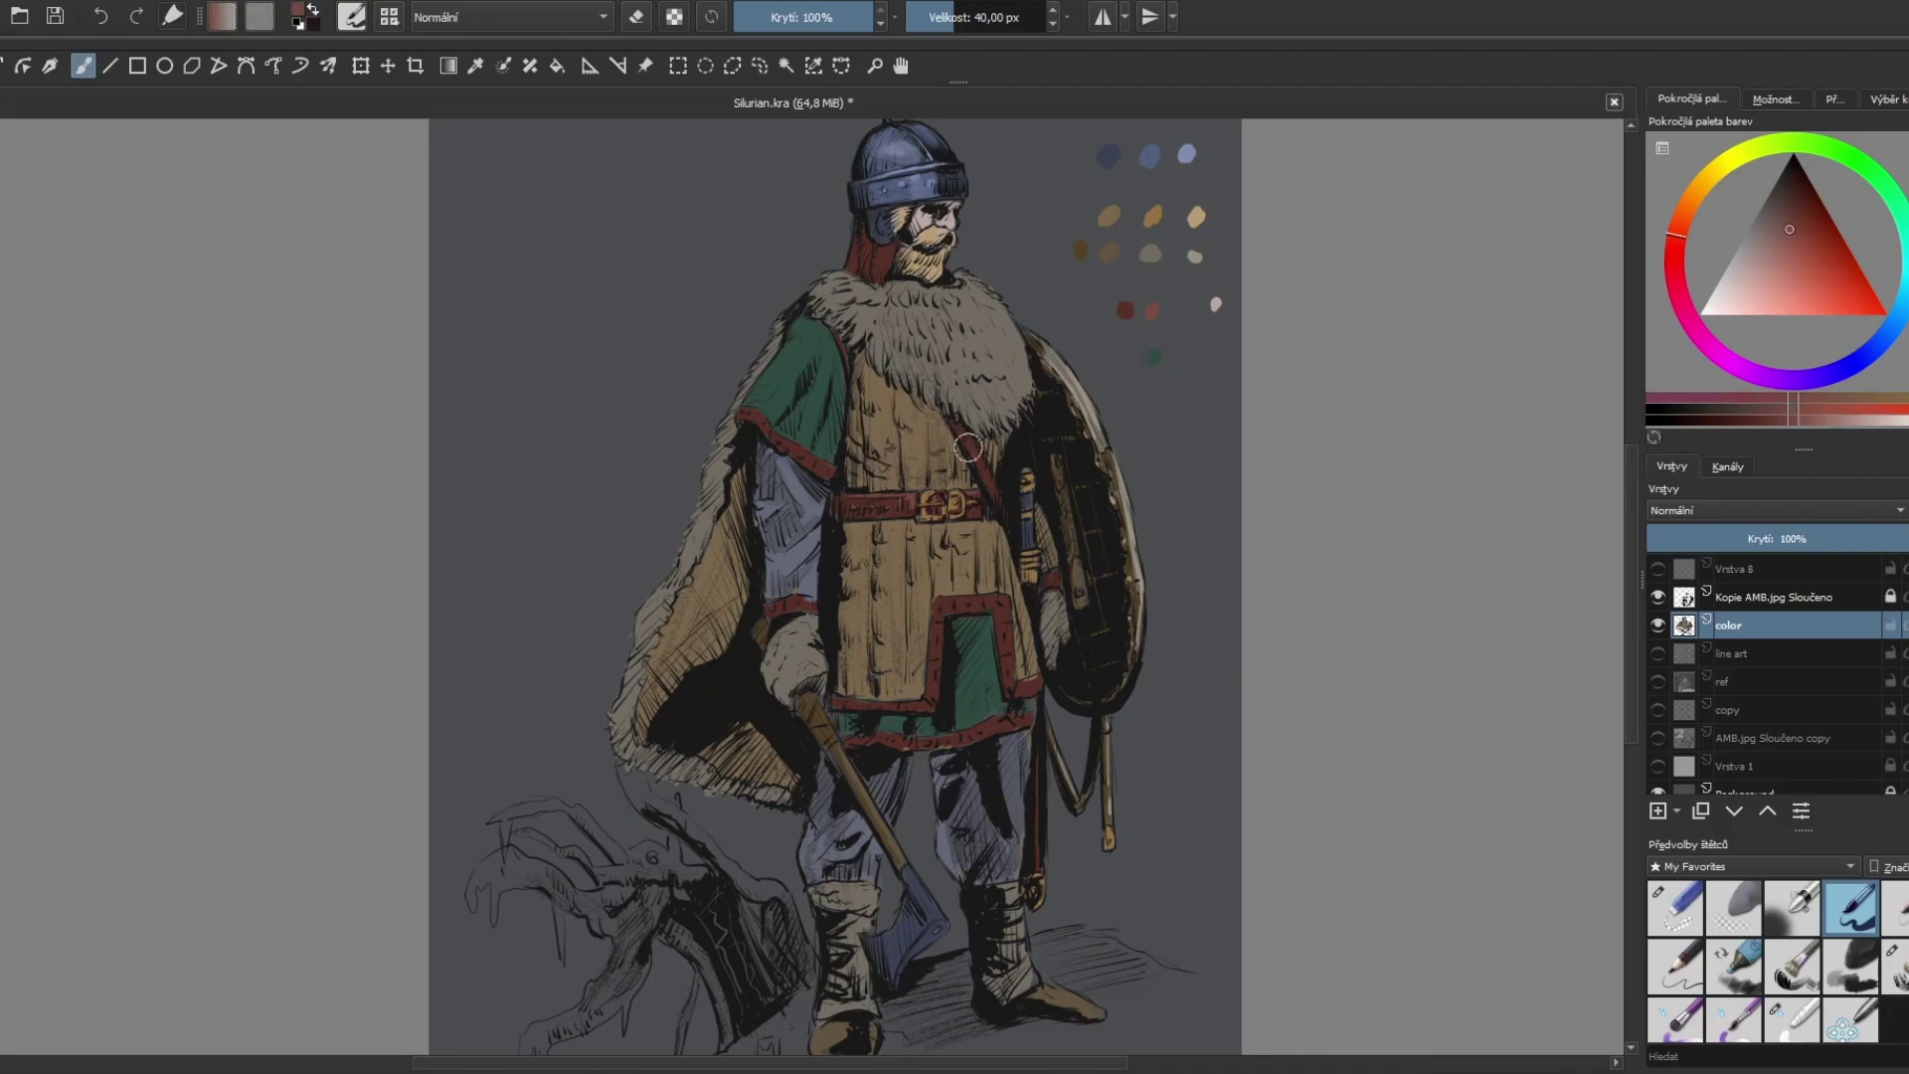
drag(944, 413, 994, 500)
Step: Fill in the red border along the tunic's hem and switch brush presets
ctrl+click(1150, 255)
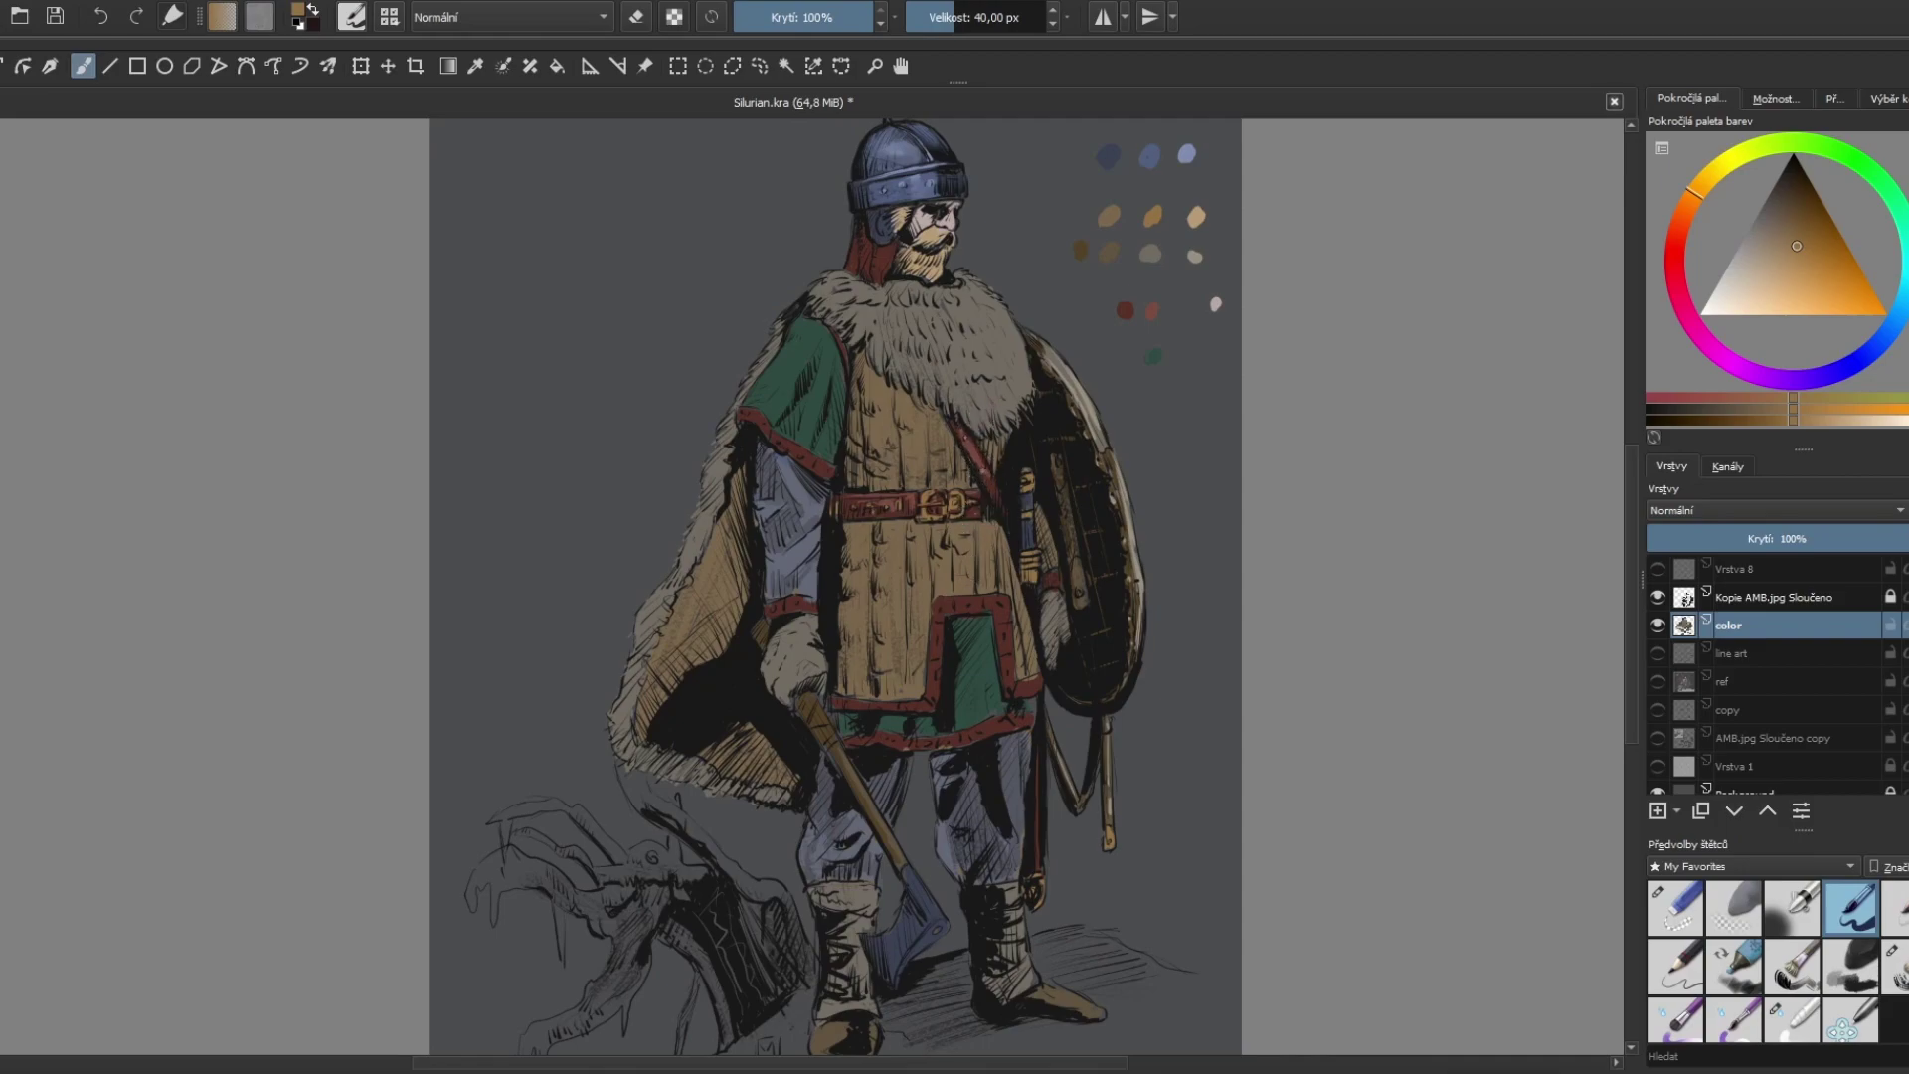
ctrl+click(1151, 312)
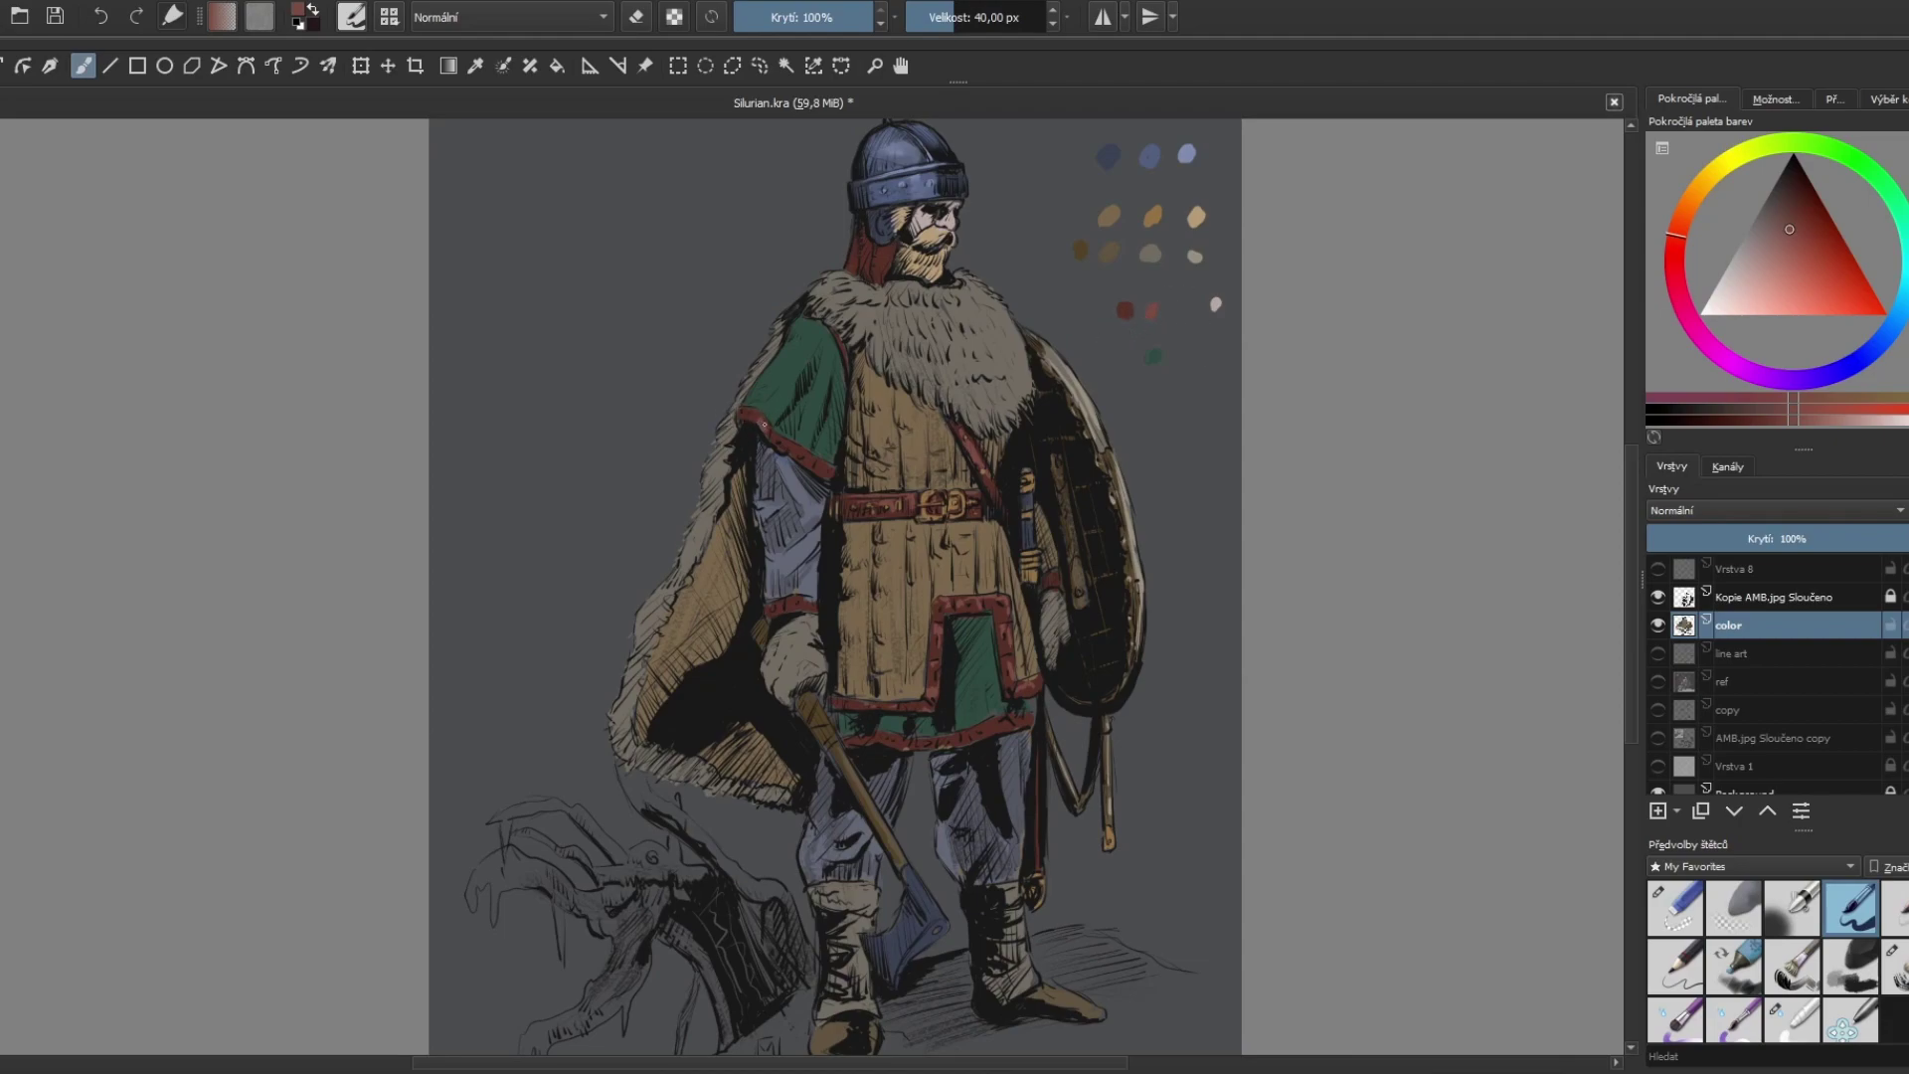
drag(884, 742, 1021, 723)
key(ctrl+z)
key(slash)
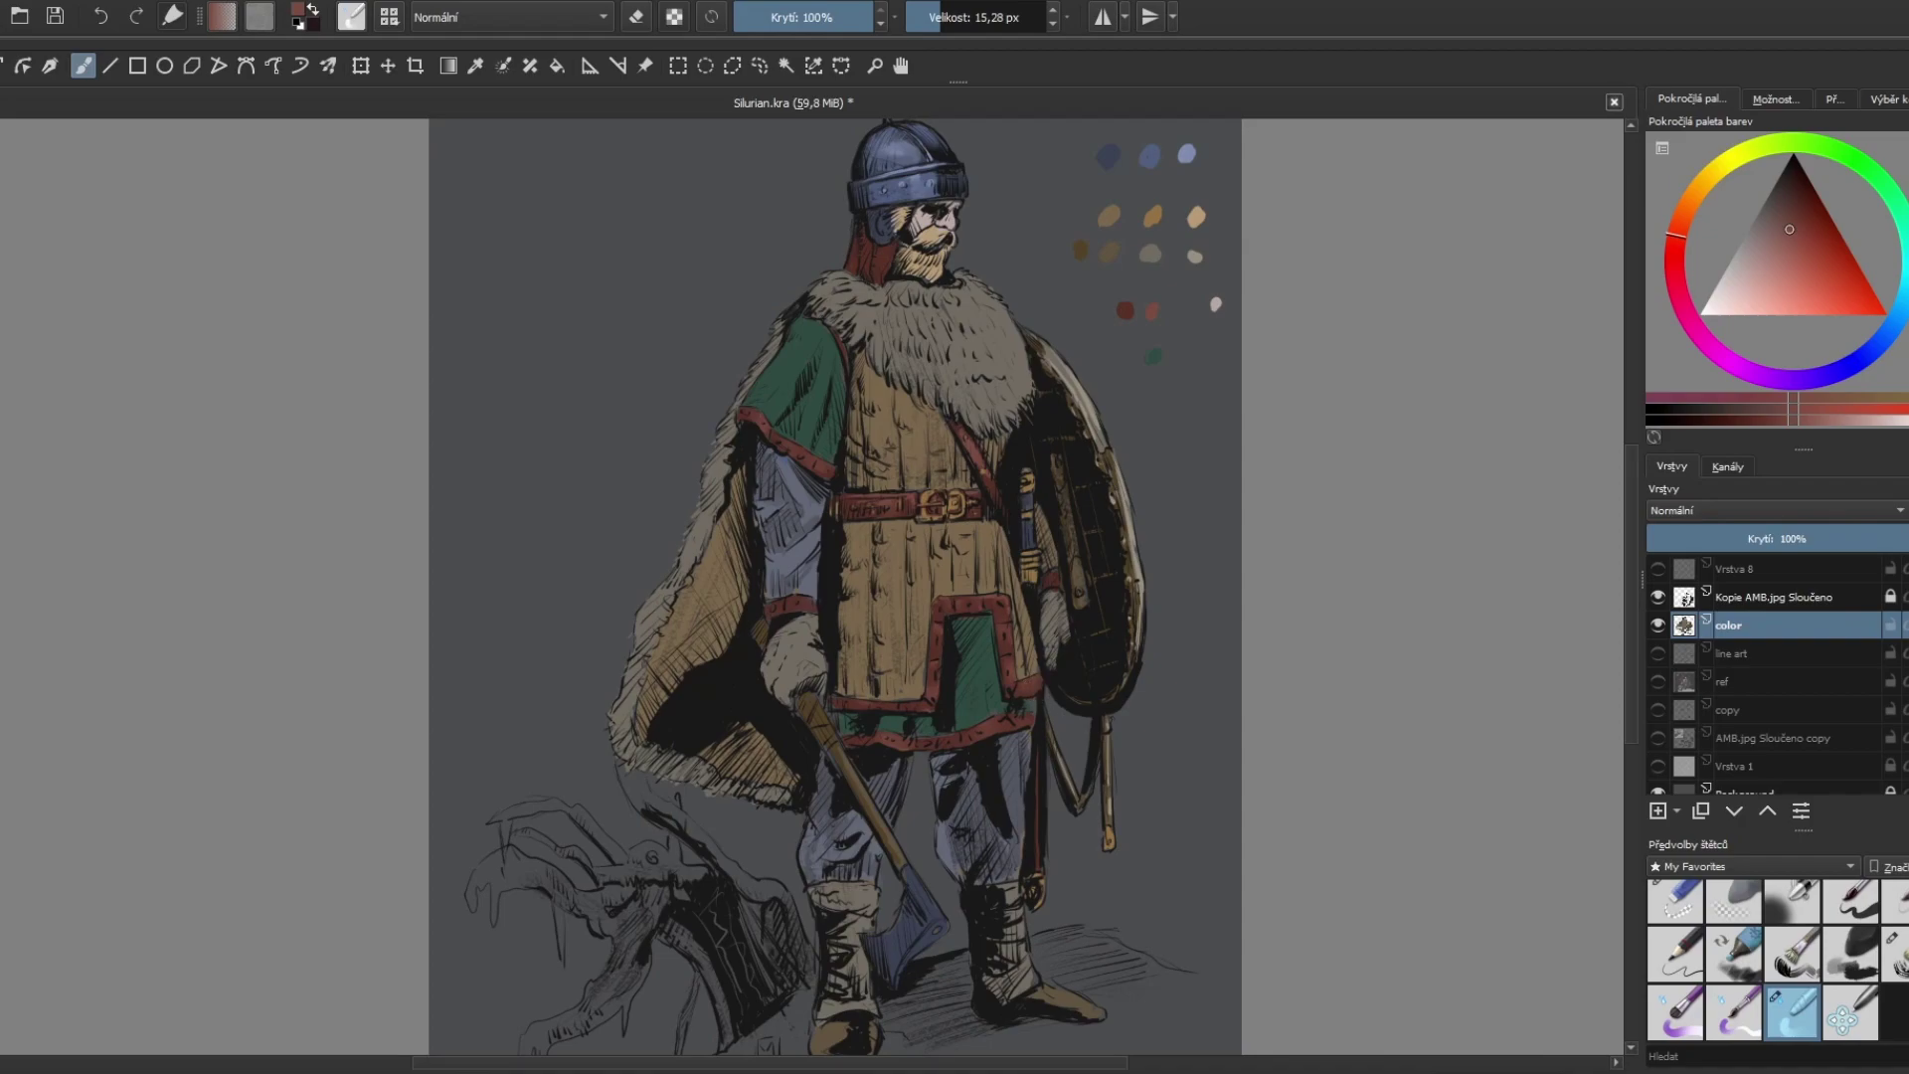
click(1851, 899)
ctrl+click(1150, 254)
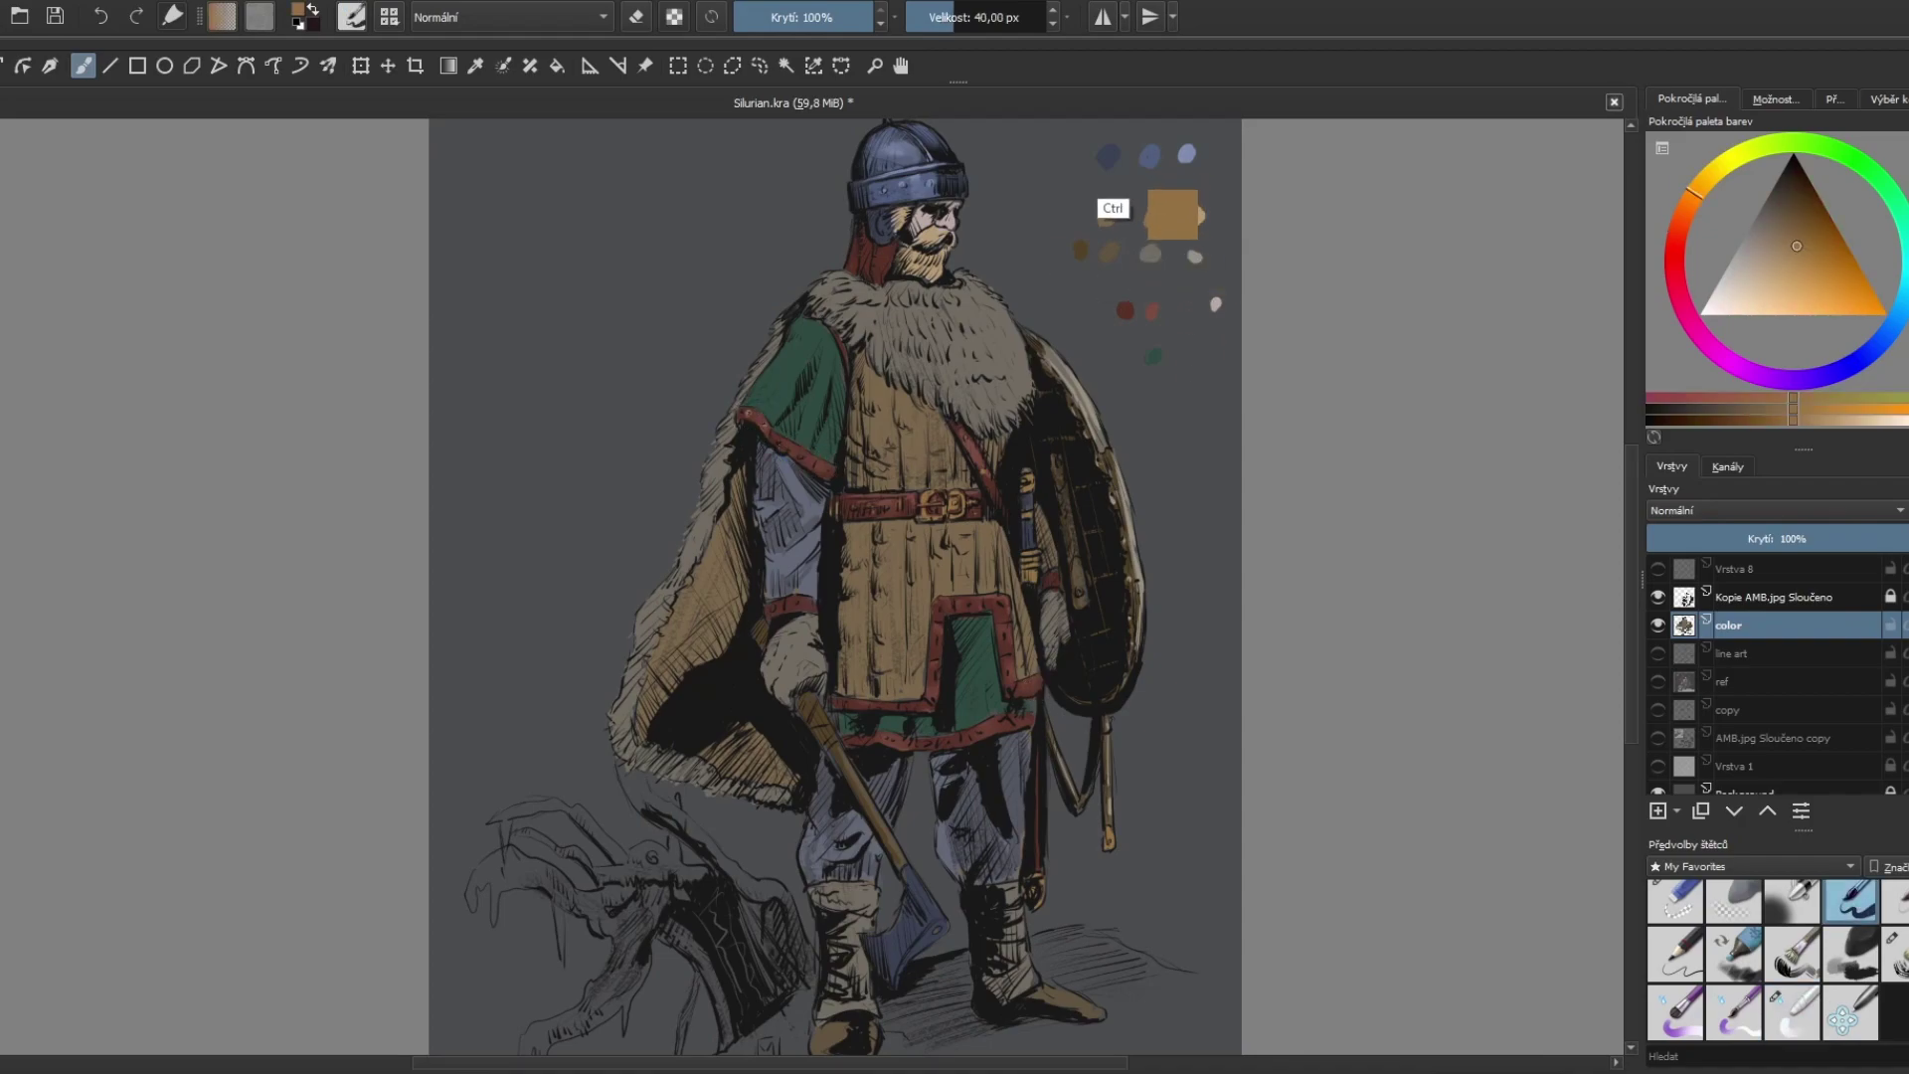
ctrl+click(1109, 155)
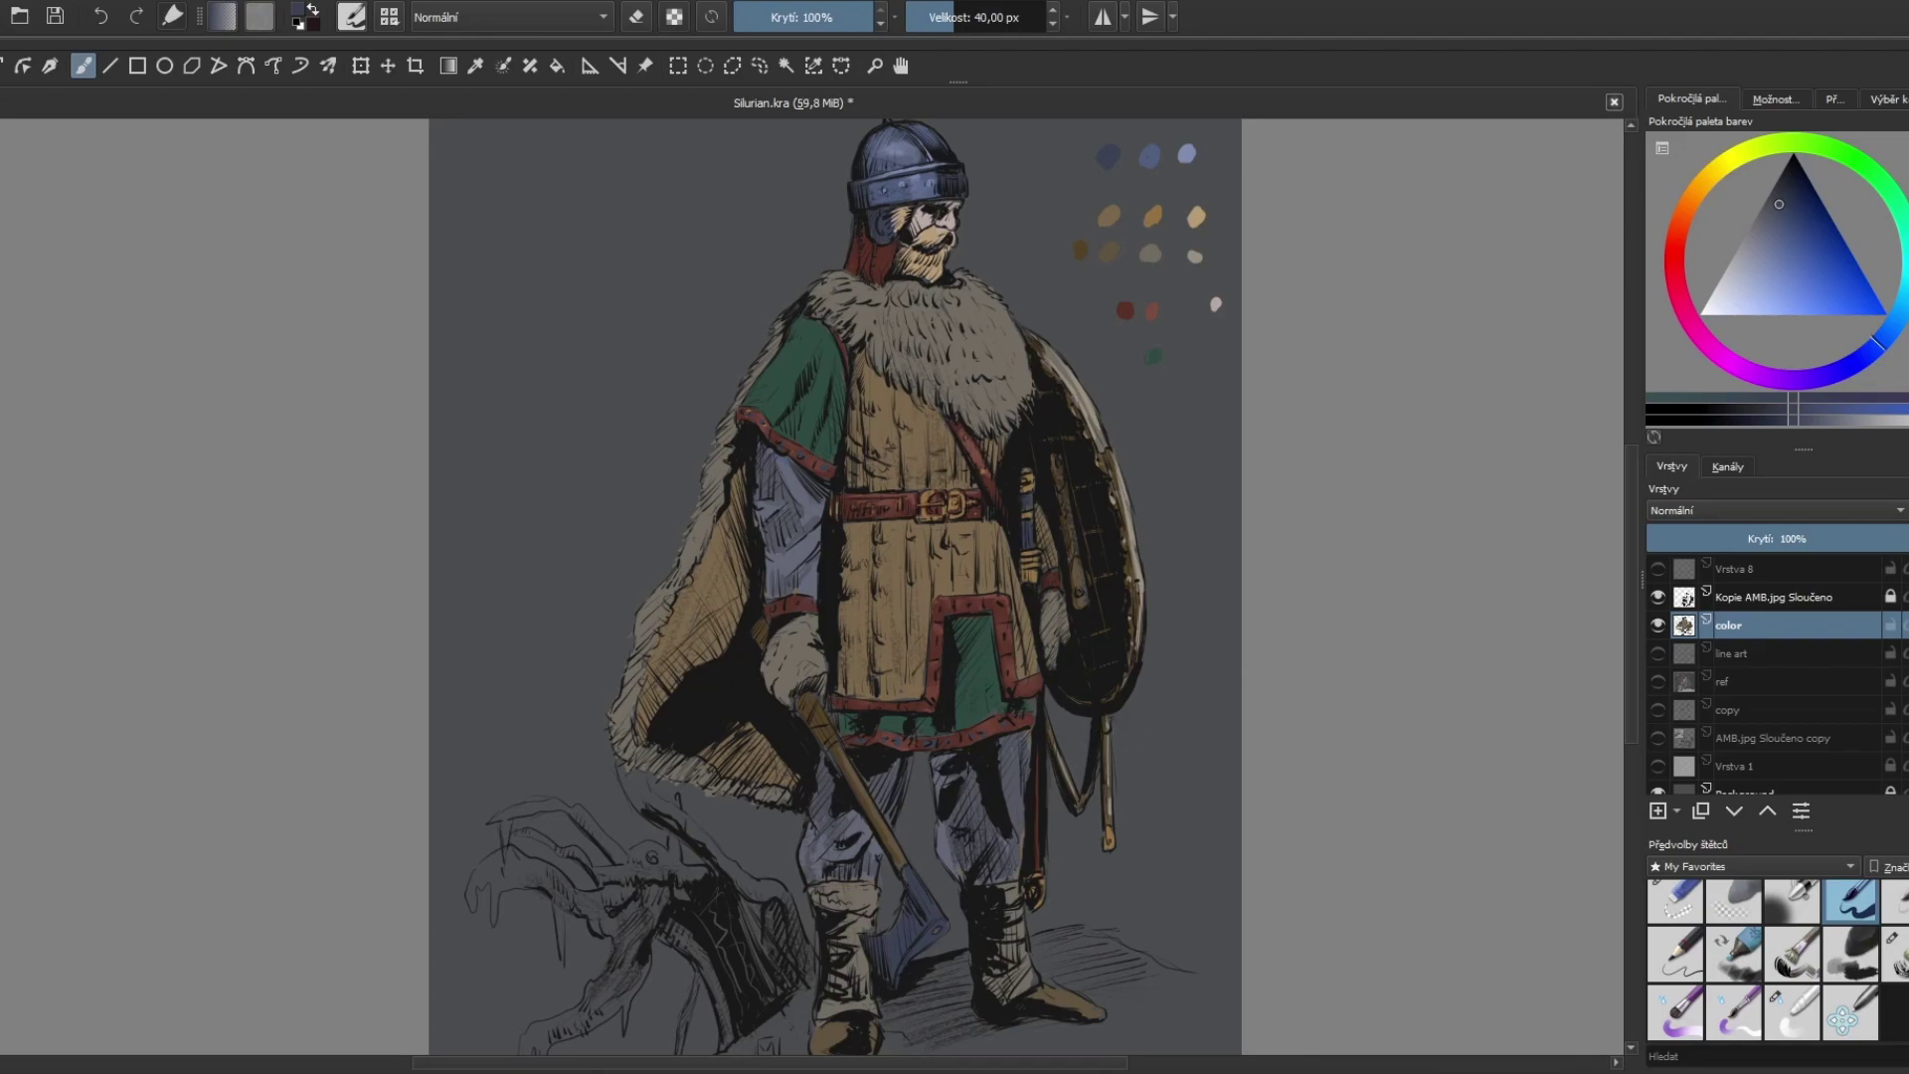
Step: Pick a lighter blue and repaint a patch of the helmet band
ctrl+click(878, 213)
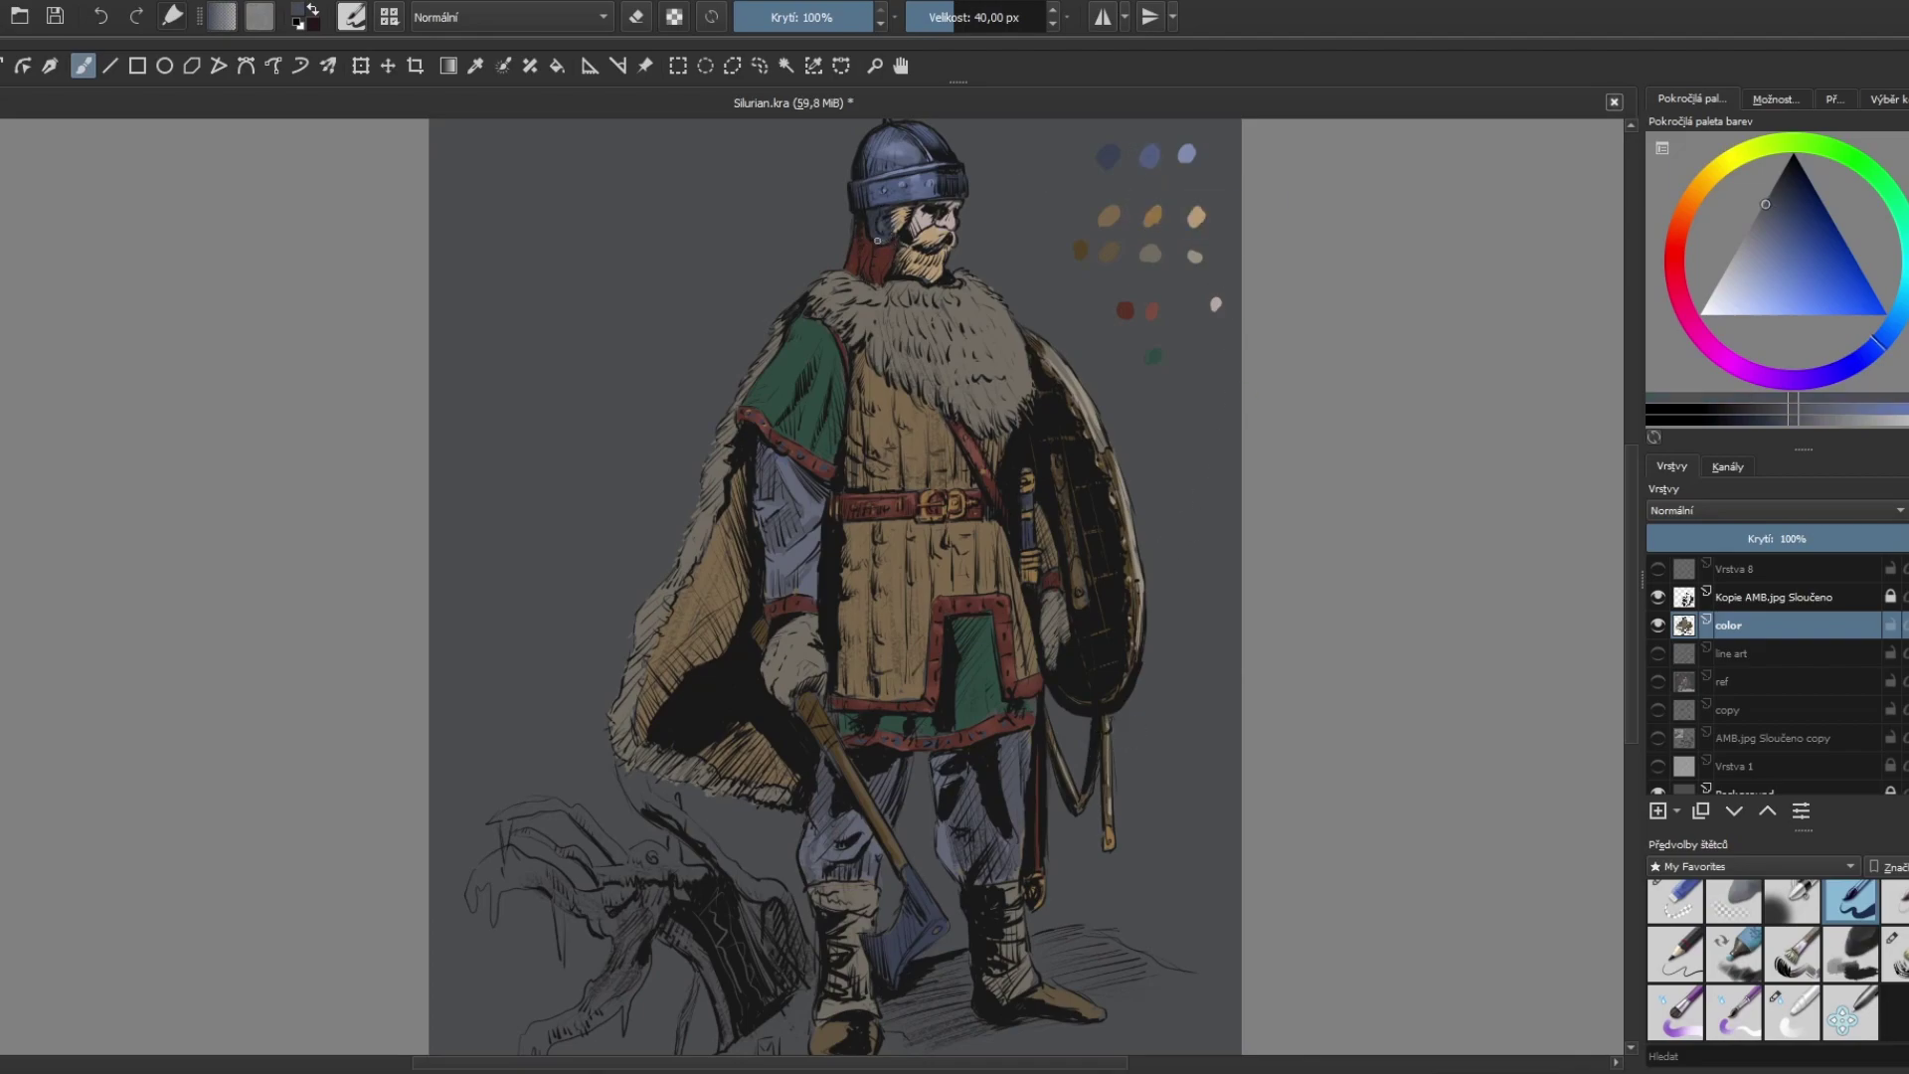
ctrl+click(1183, 151)
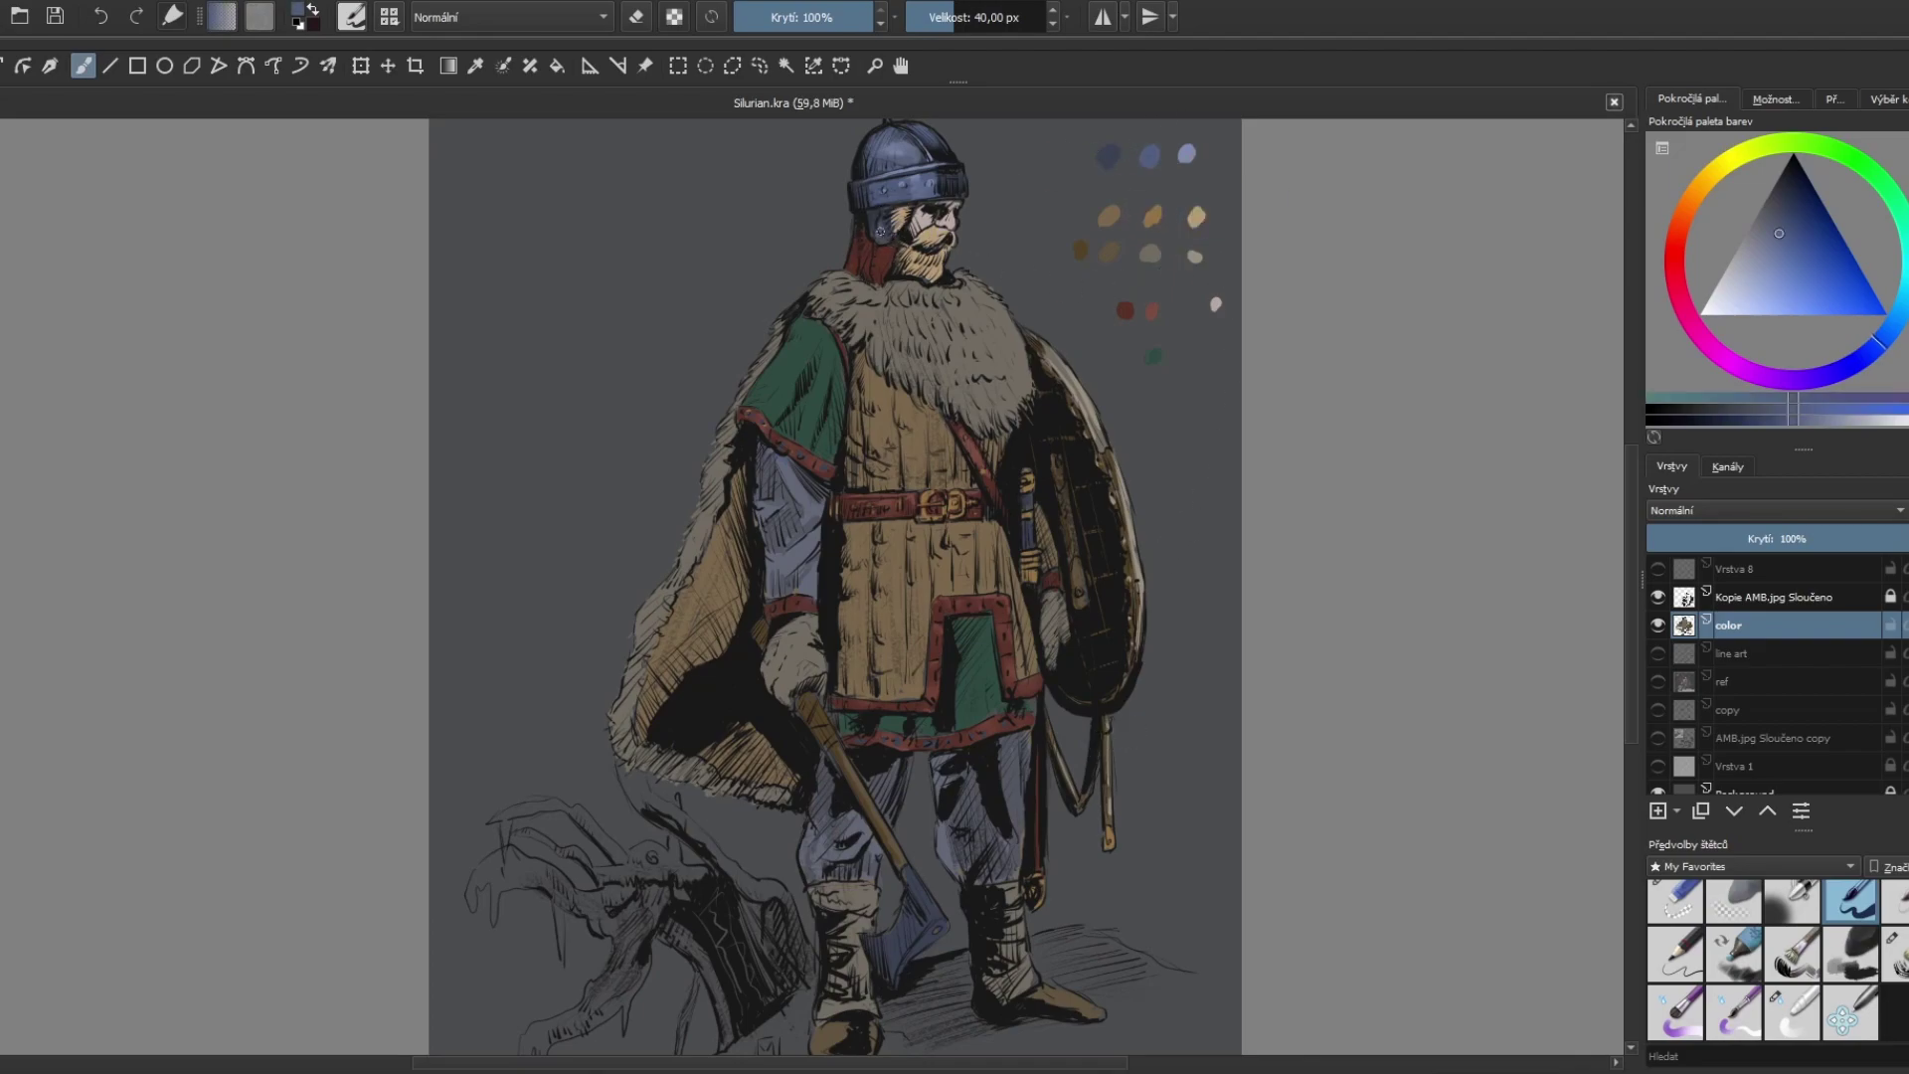
ctrl+click(1188, 154)
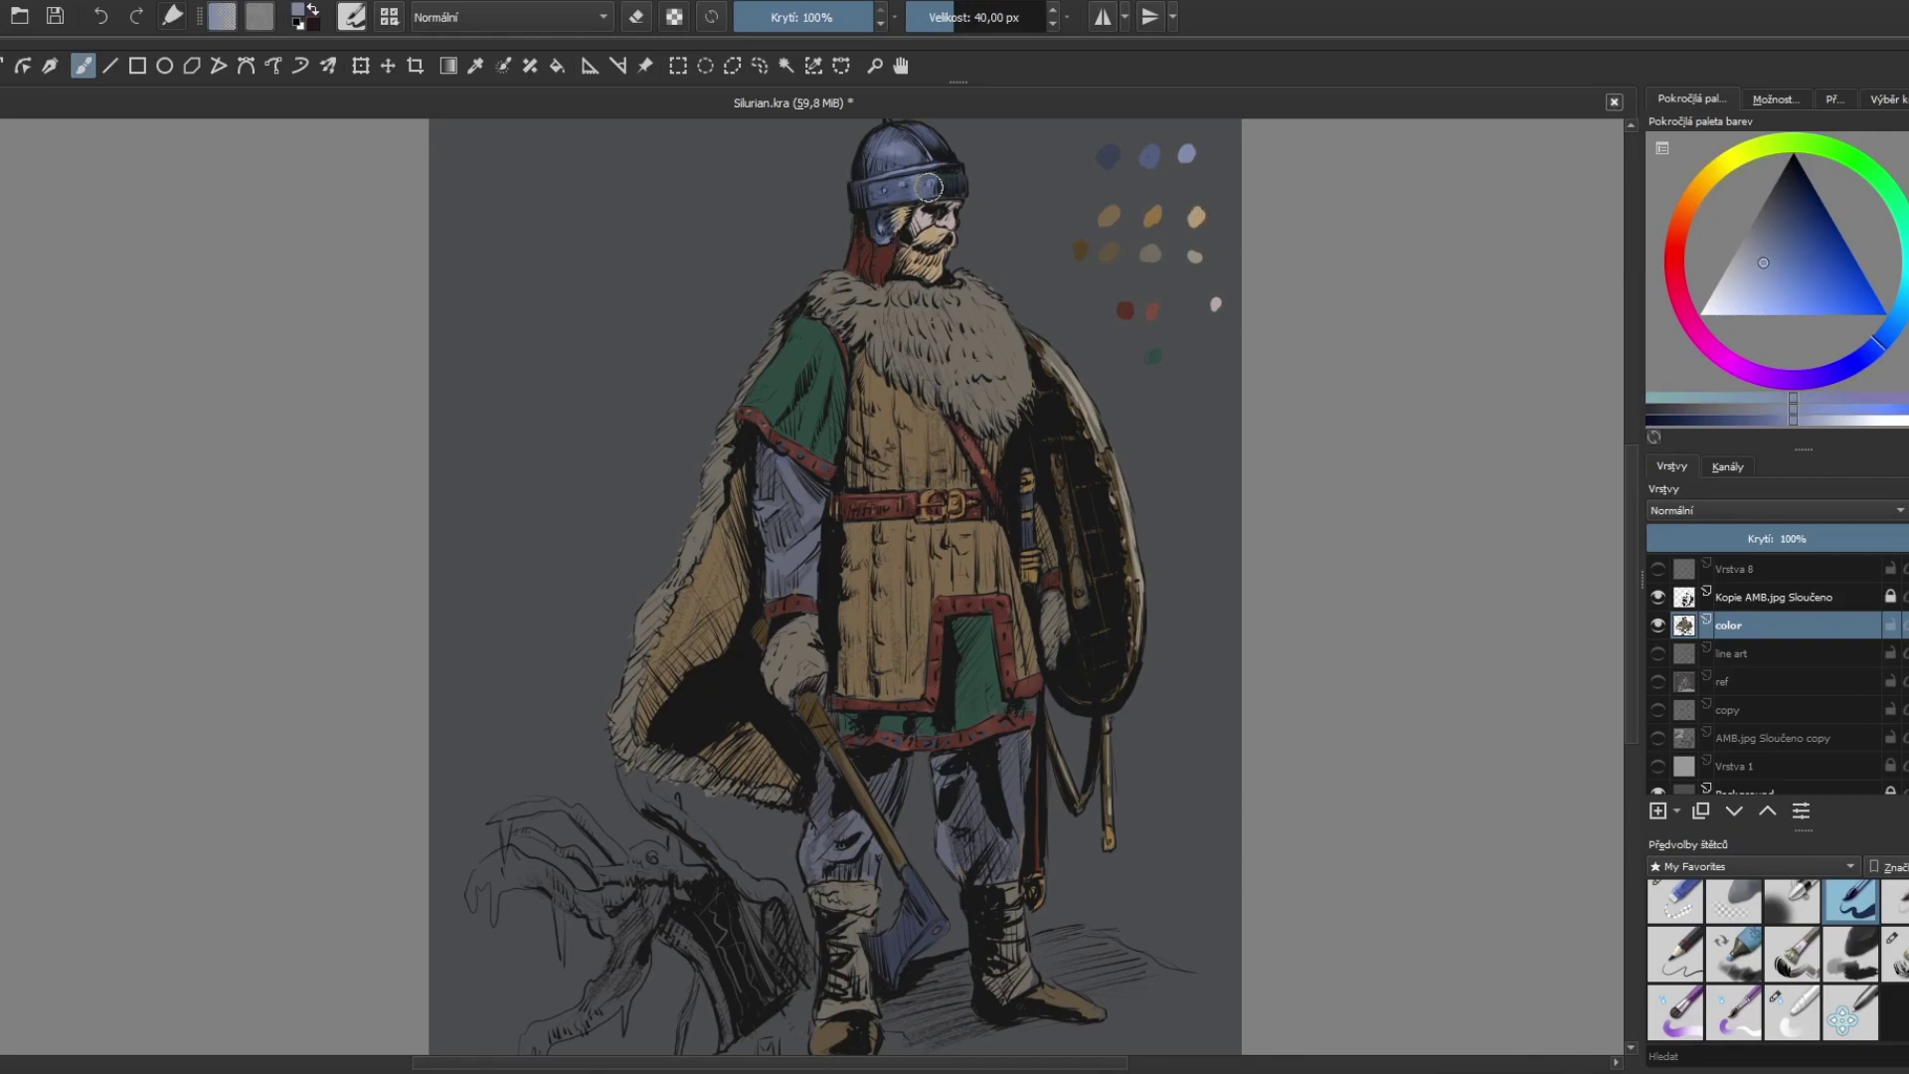
mouse_move(919, 185)
mouse_down()
mouse_move(885, 191)
mouse_move(916, 143)
mouse_up()
drag(1138, 755, 1106, 841)
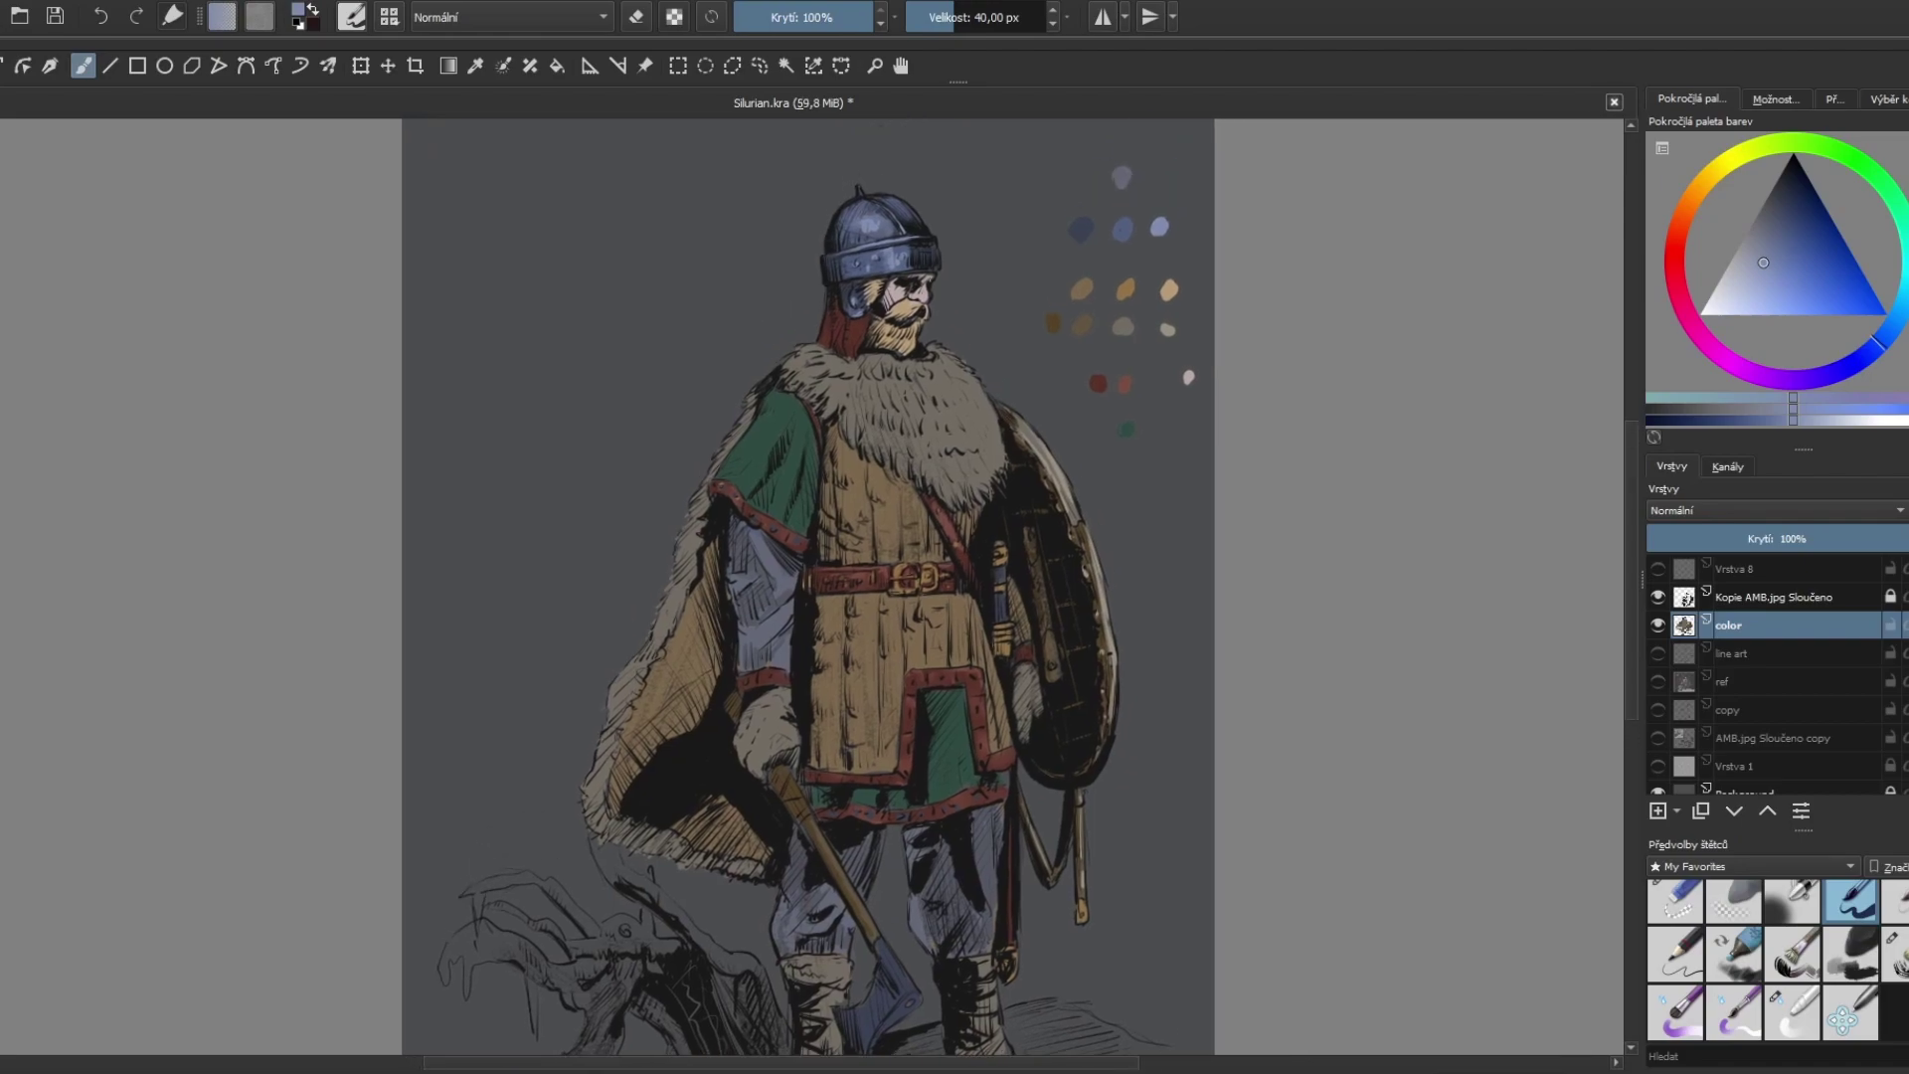
ctrl+click(1083, 385)
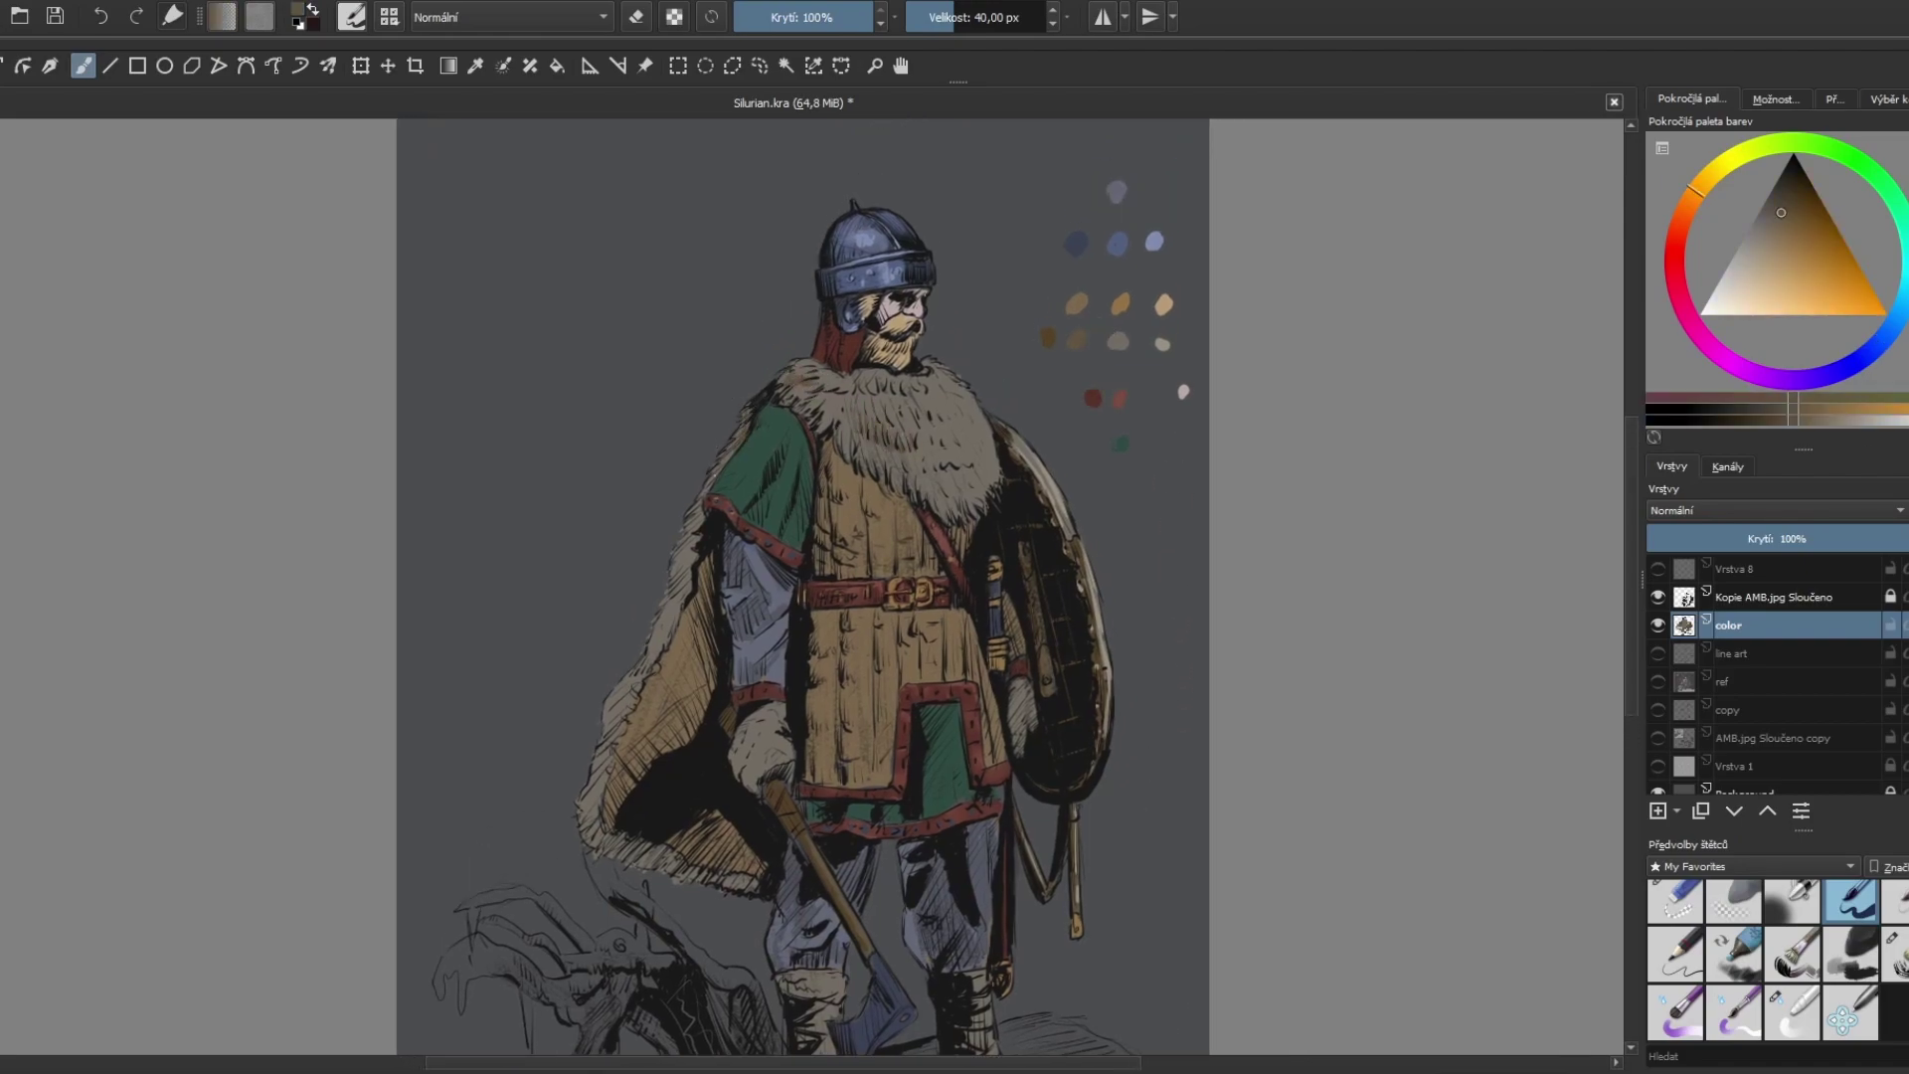
Step: Brush light cream fur strokes across the collar and sample tans from the palette dabs
ctrl+click(1163, 344)
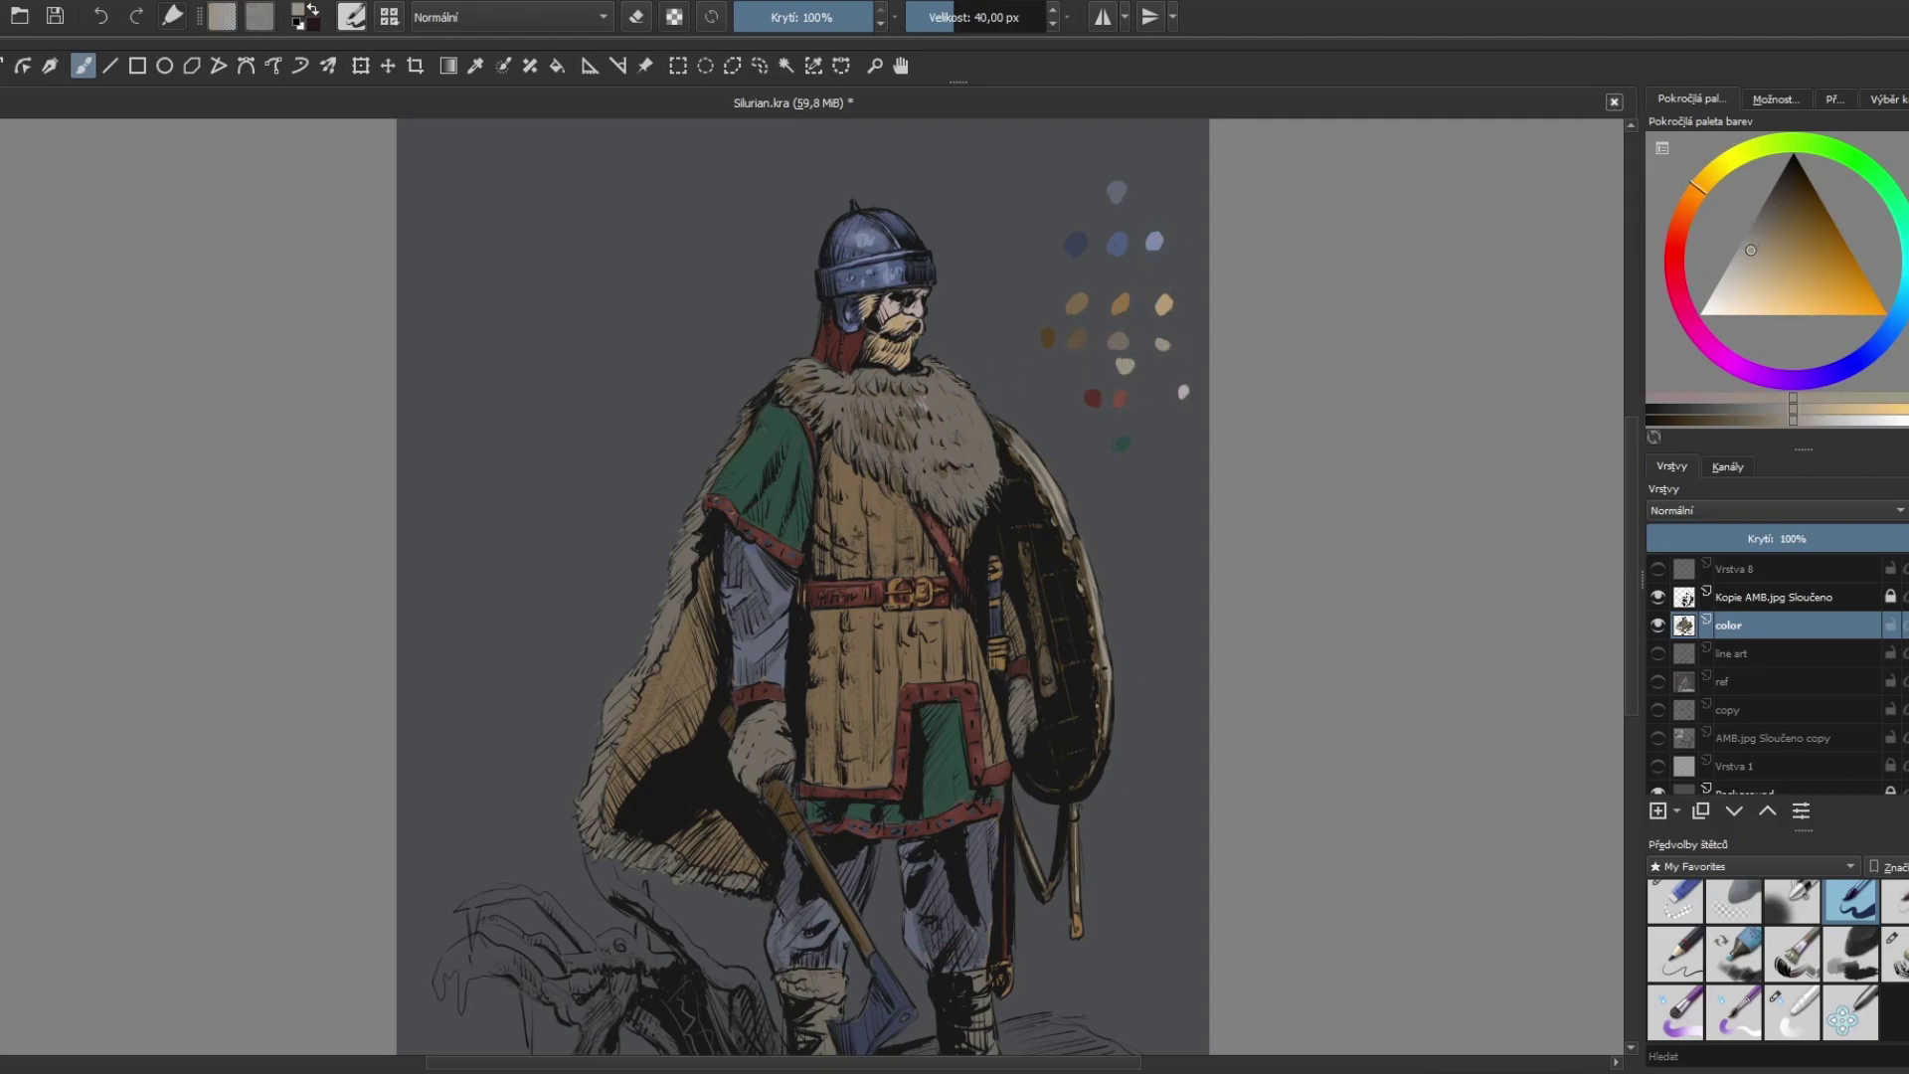
mouse_move(870, 439)
mouse_down()
mouse_move(919, 457)
mouse_move(979, 422)
mouse_move(933, 481)
mouse_move(978, 452)
mouse_up()
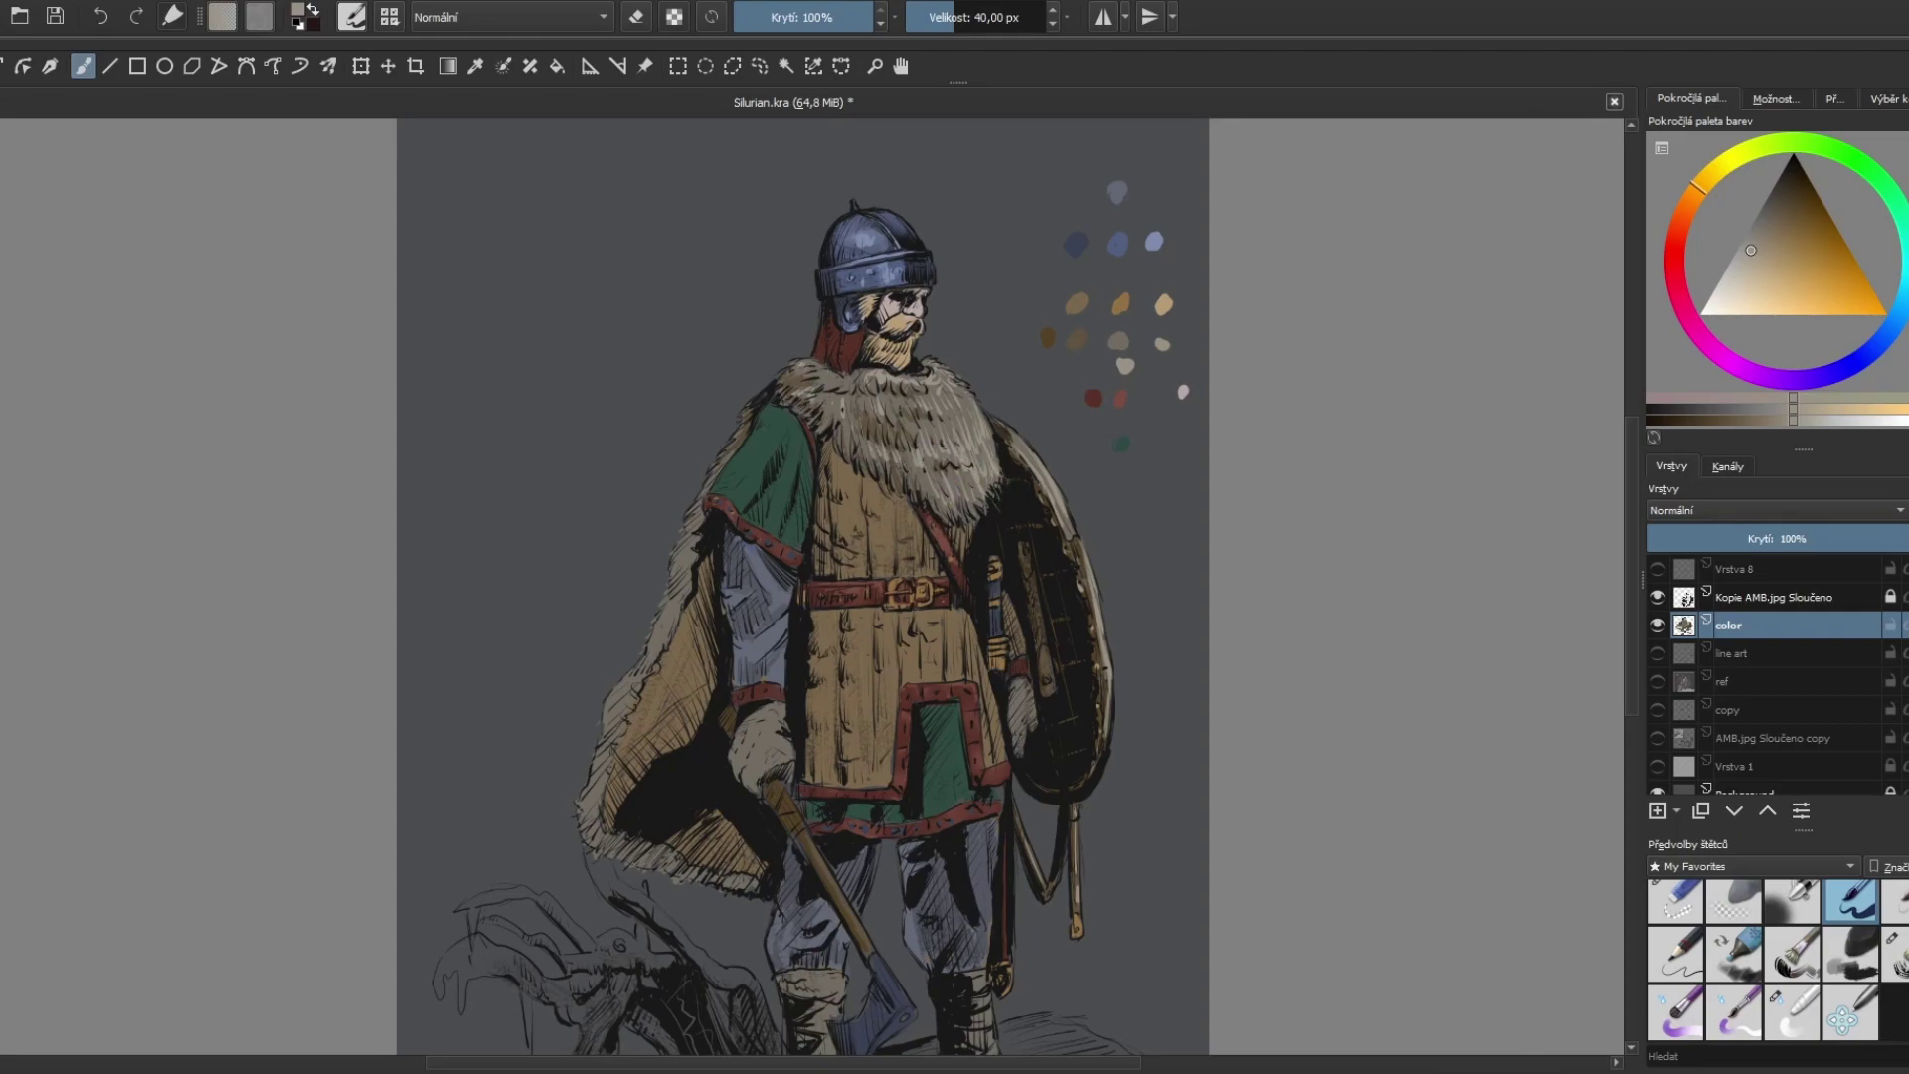
ctrl+click(905, 575)
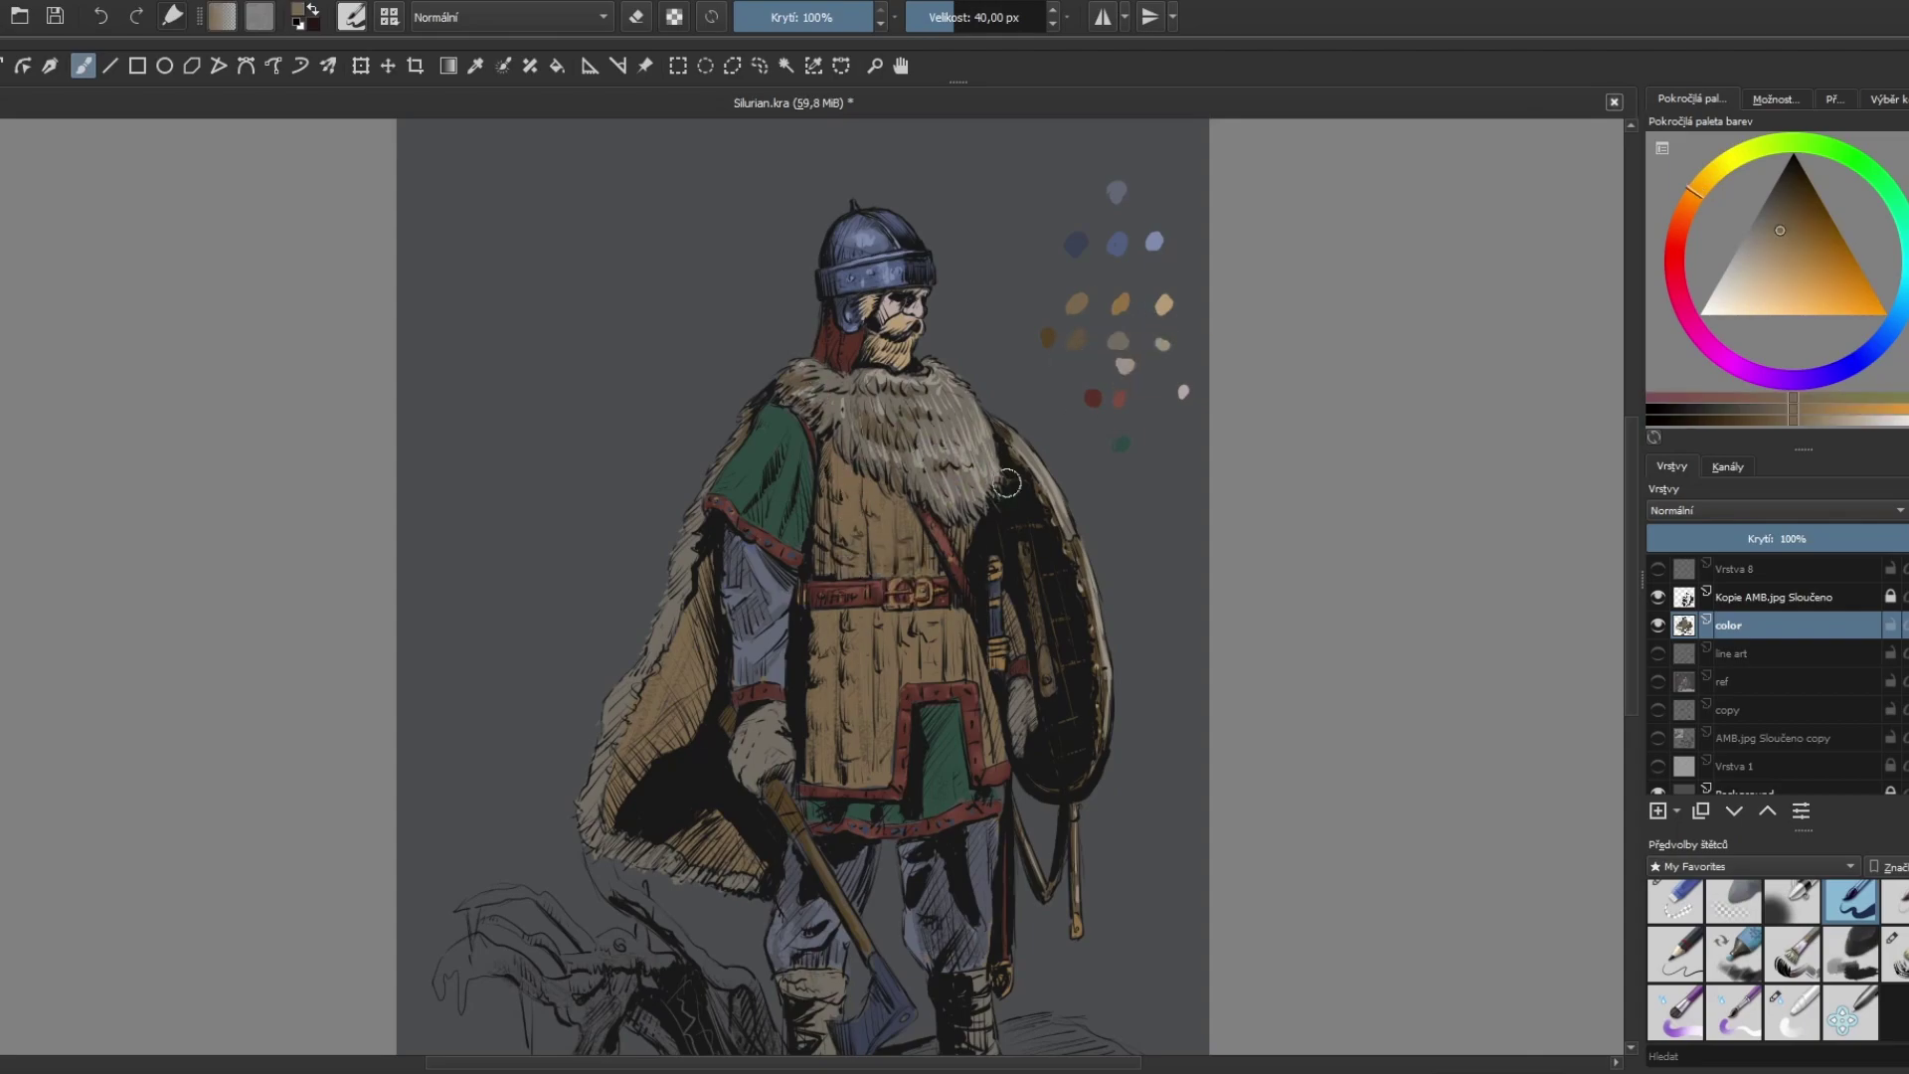
ctrl+click(1083, 367)
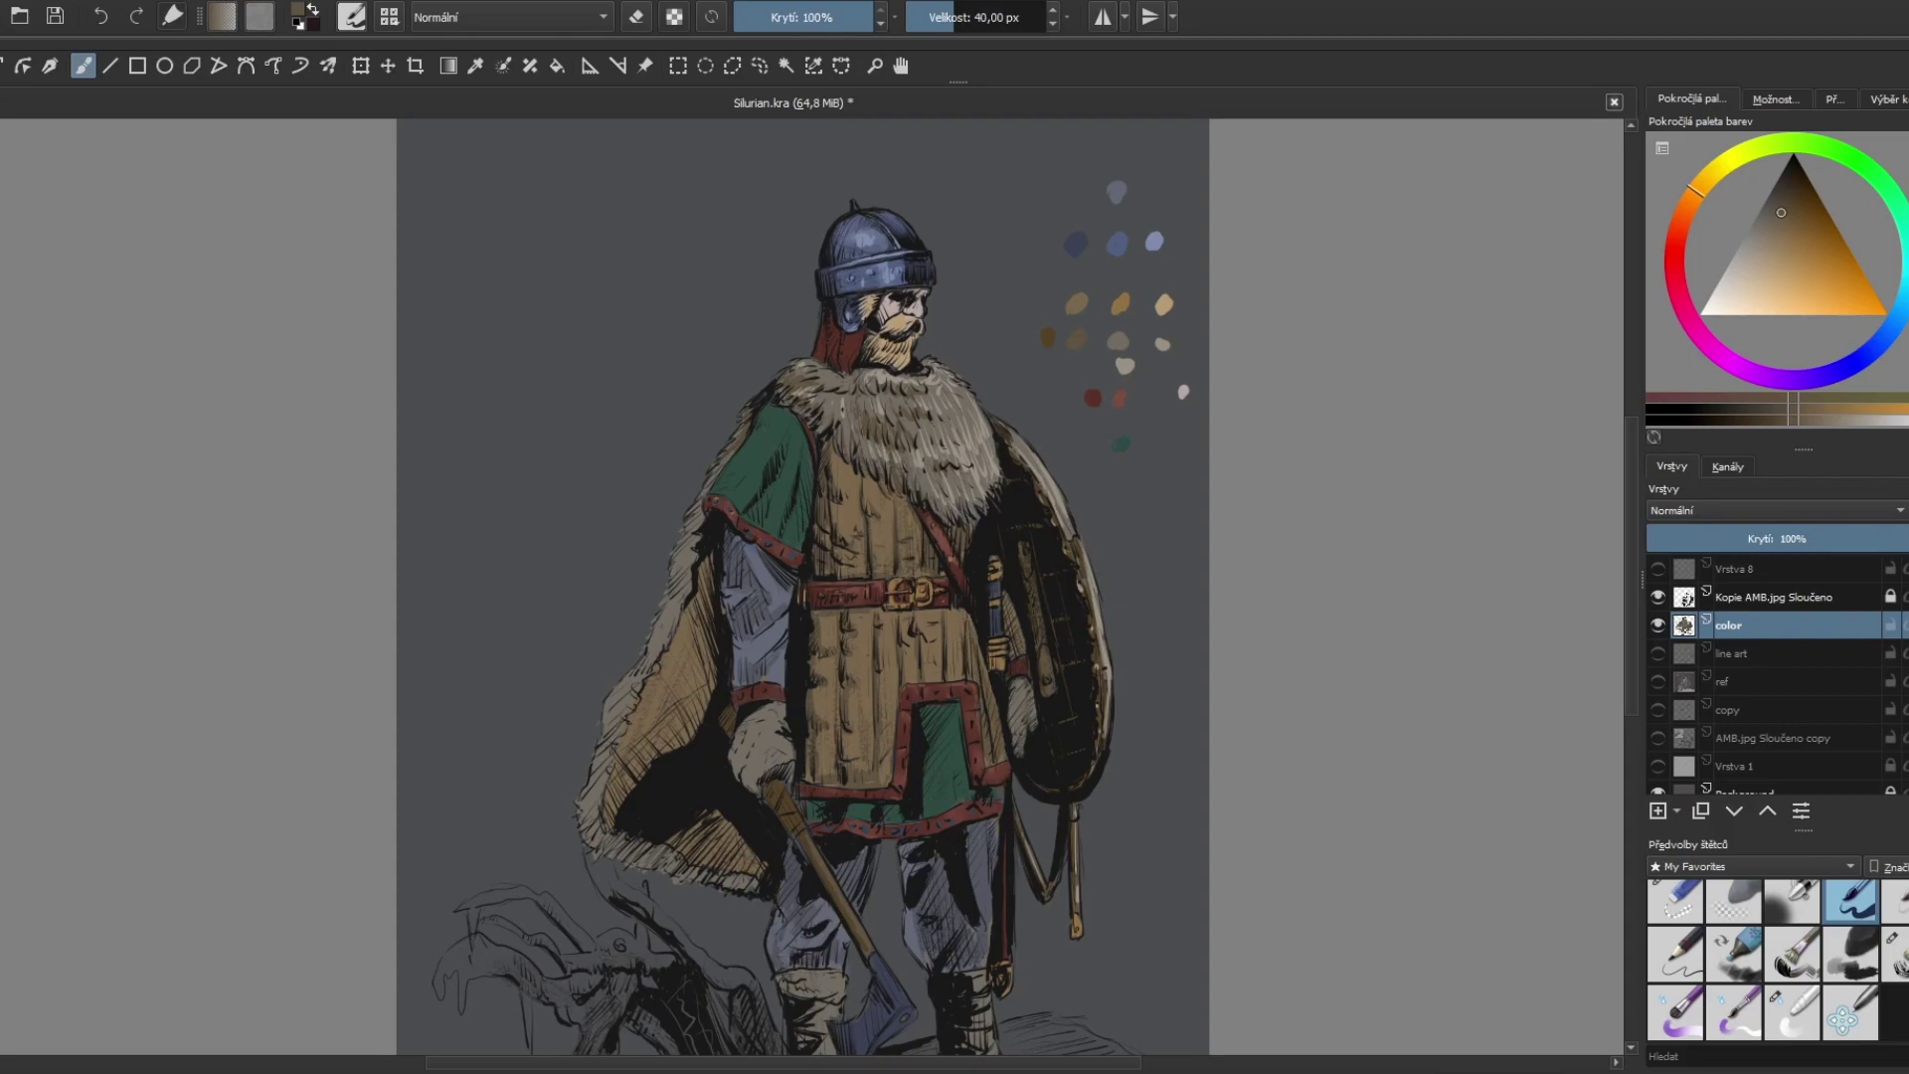
ctrl+click(1136, 347)
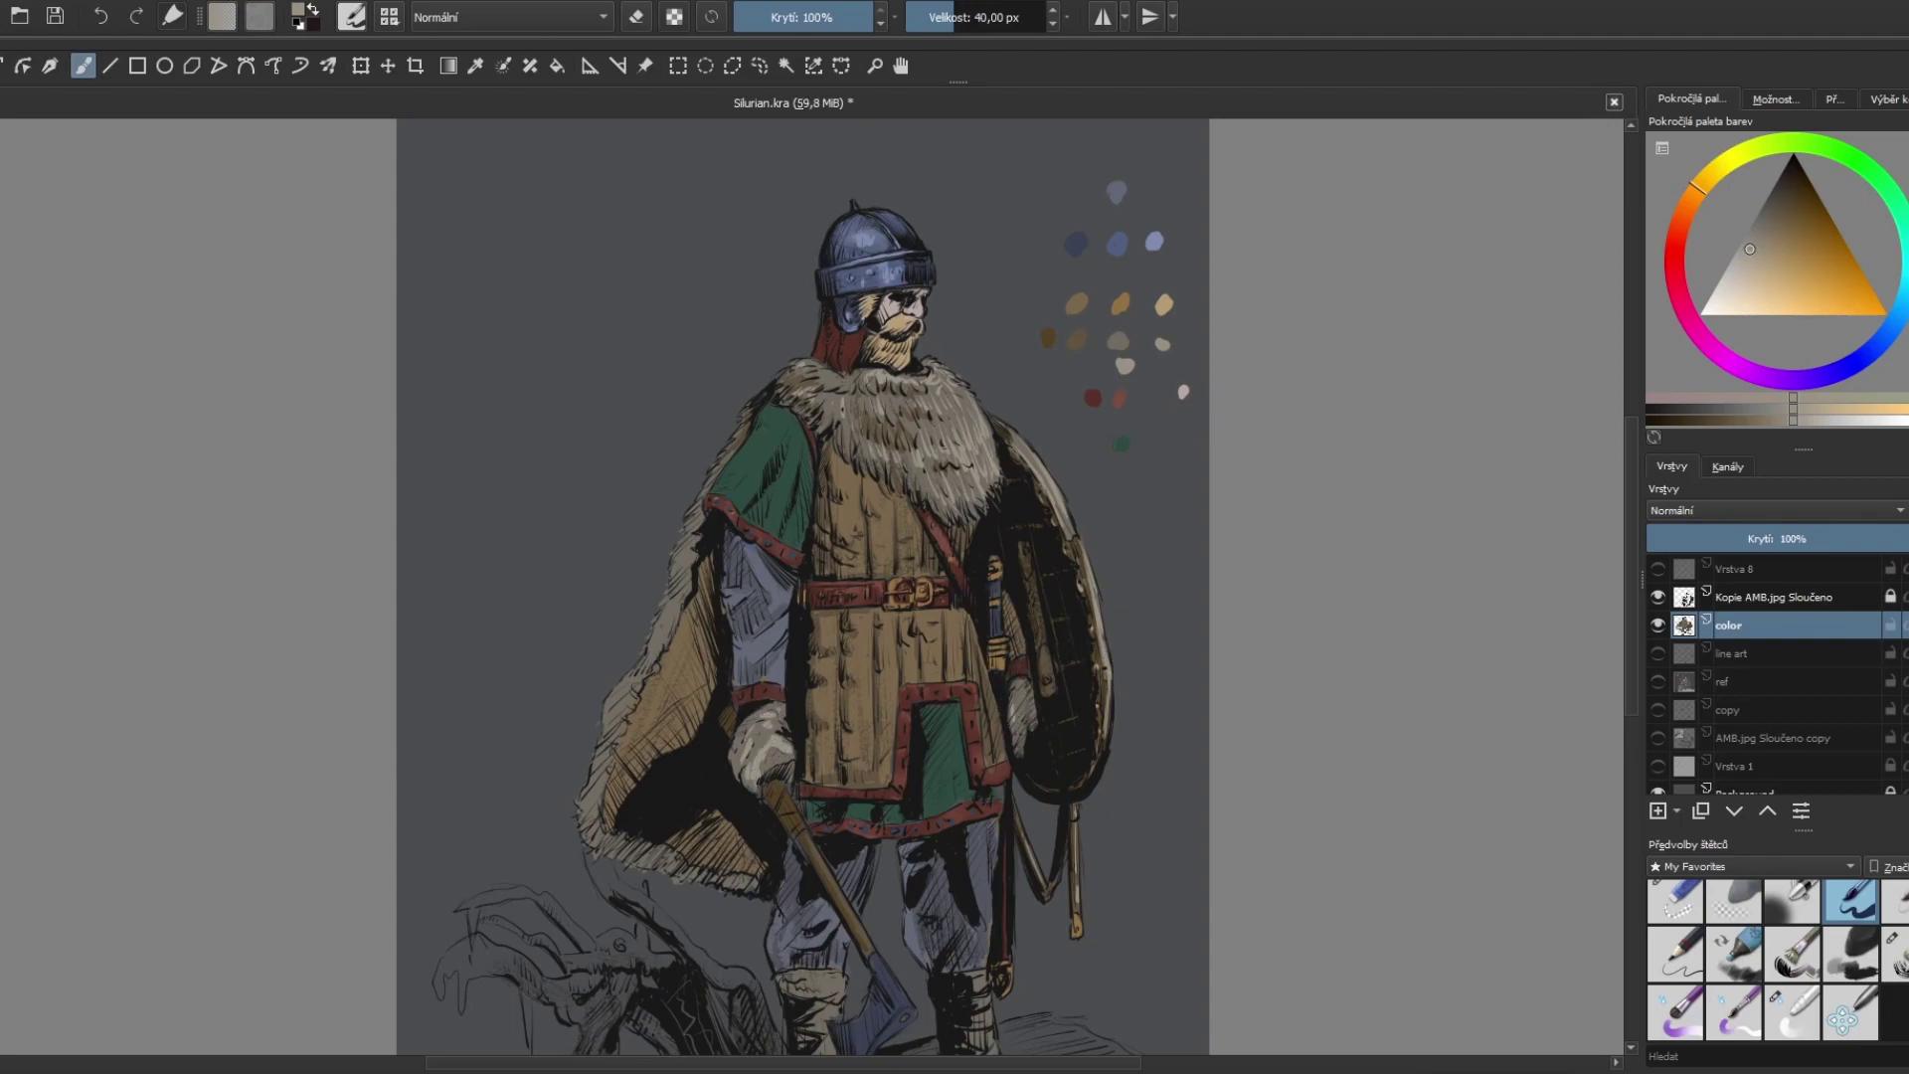
ctrl+click(1120, 303)
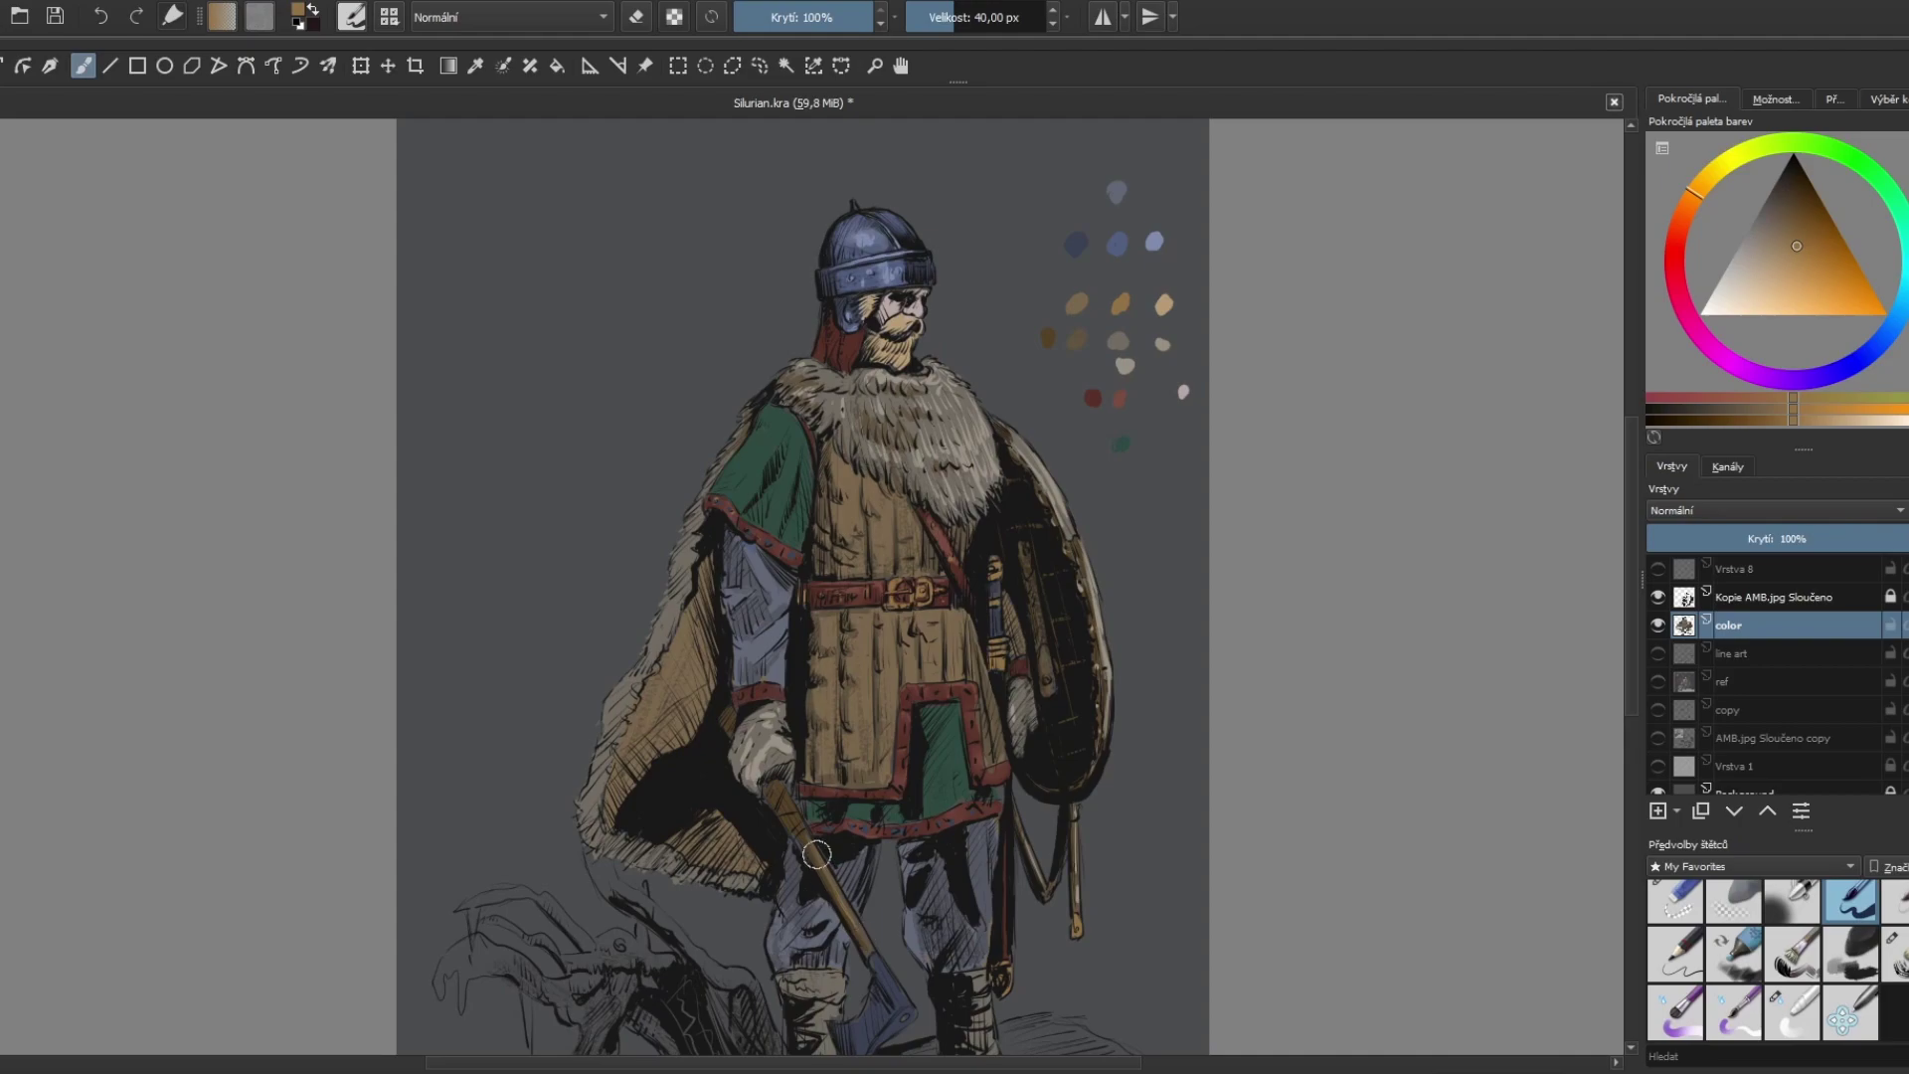
ctrl+click(1125, 366)
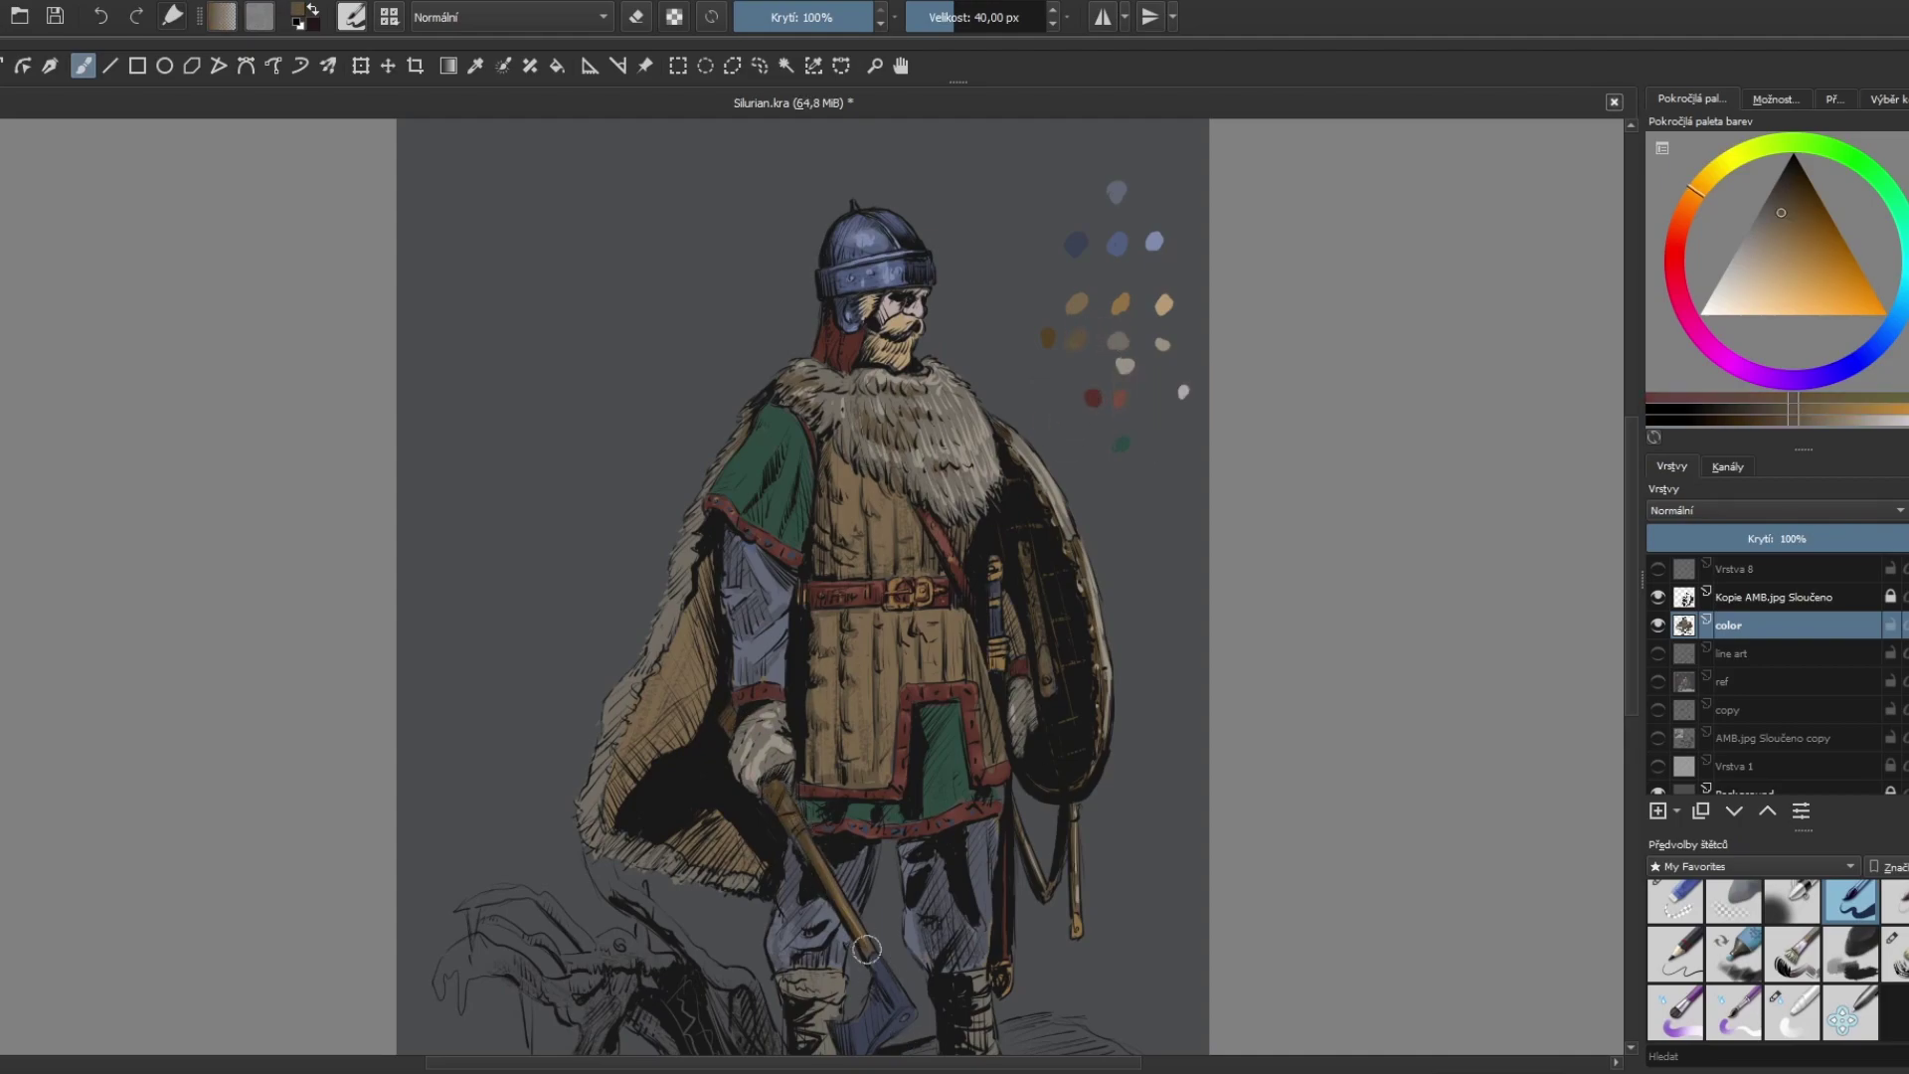
Step: Add a new tan dab to the palette and lighten the upper and lower tunic
drag(1082, 741, 1032, 730)
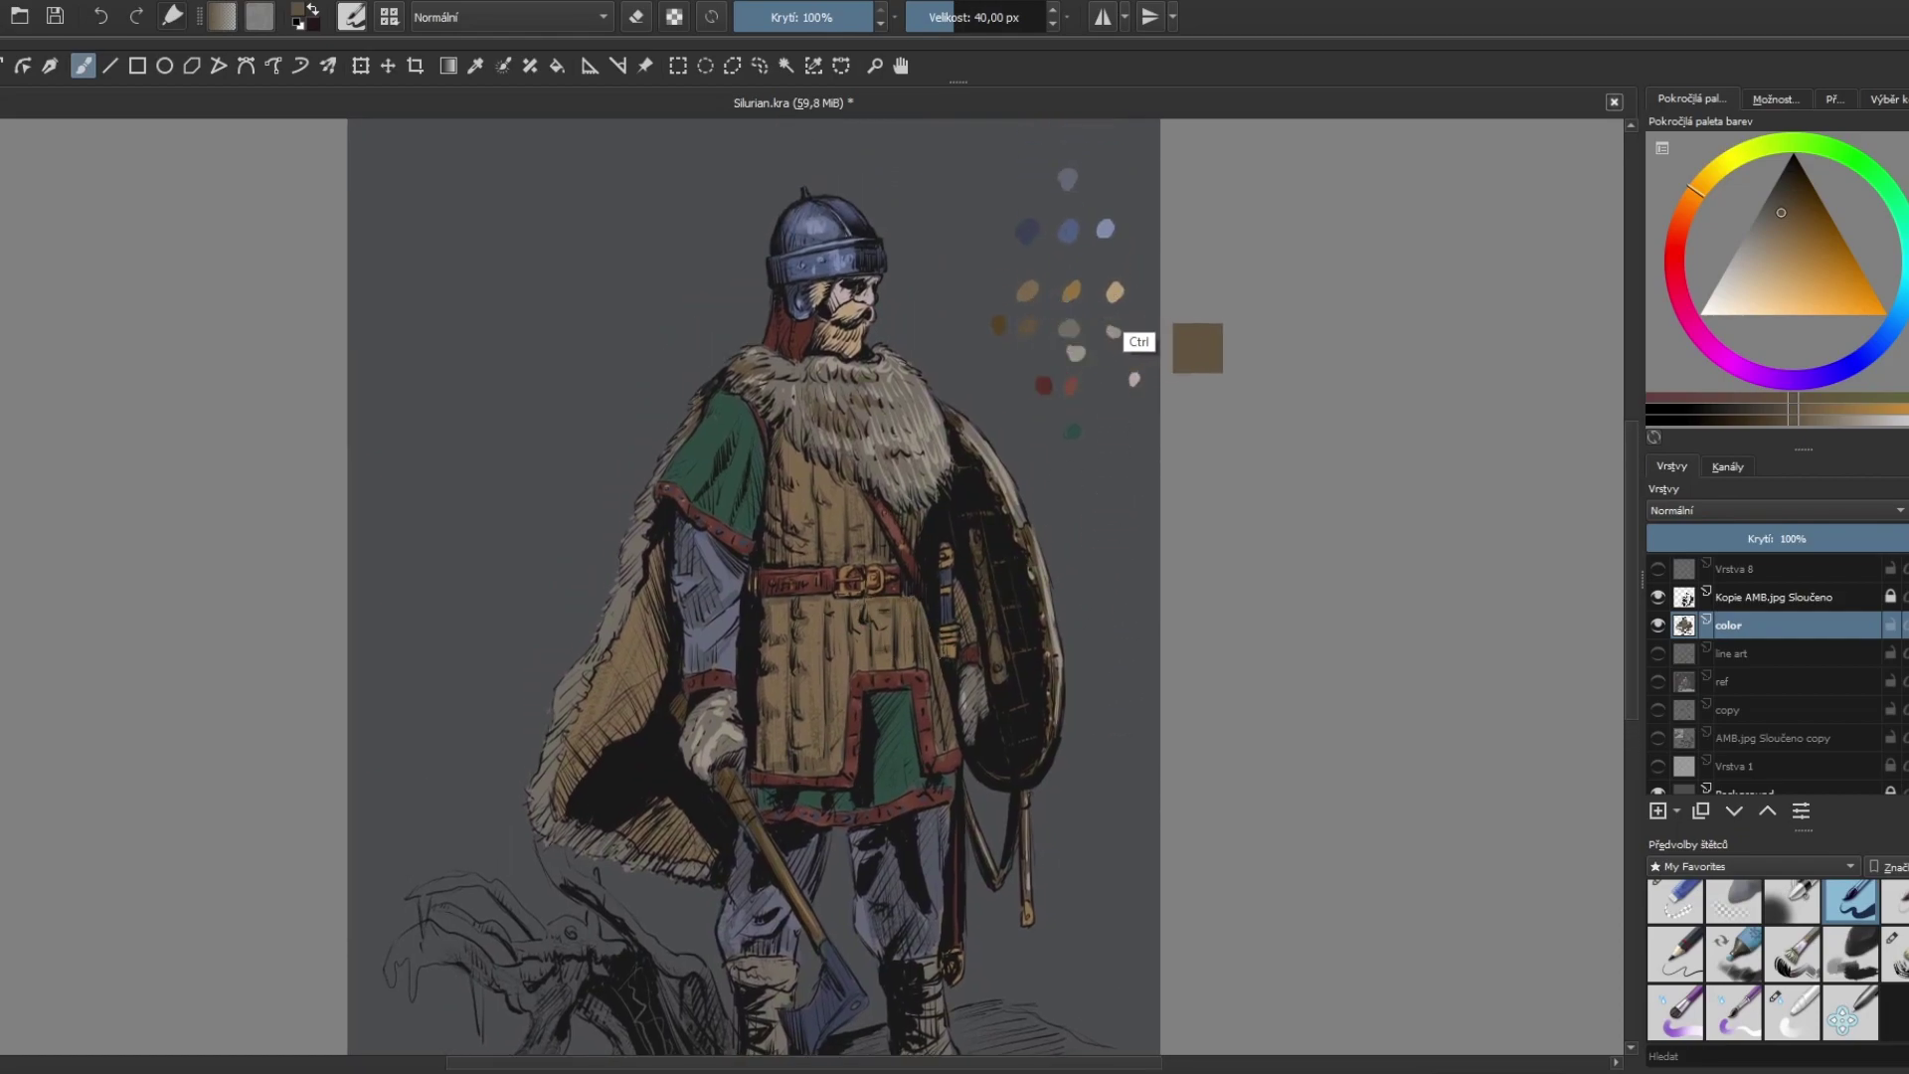
ctrl+click(1069, 330)
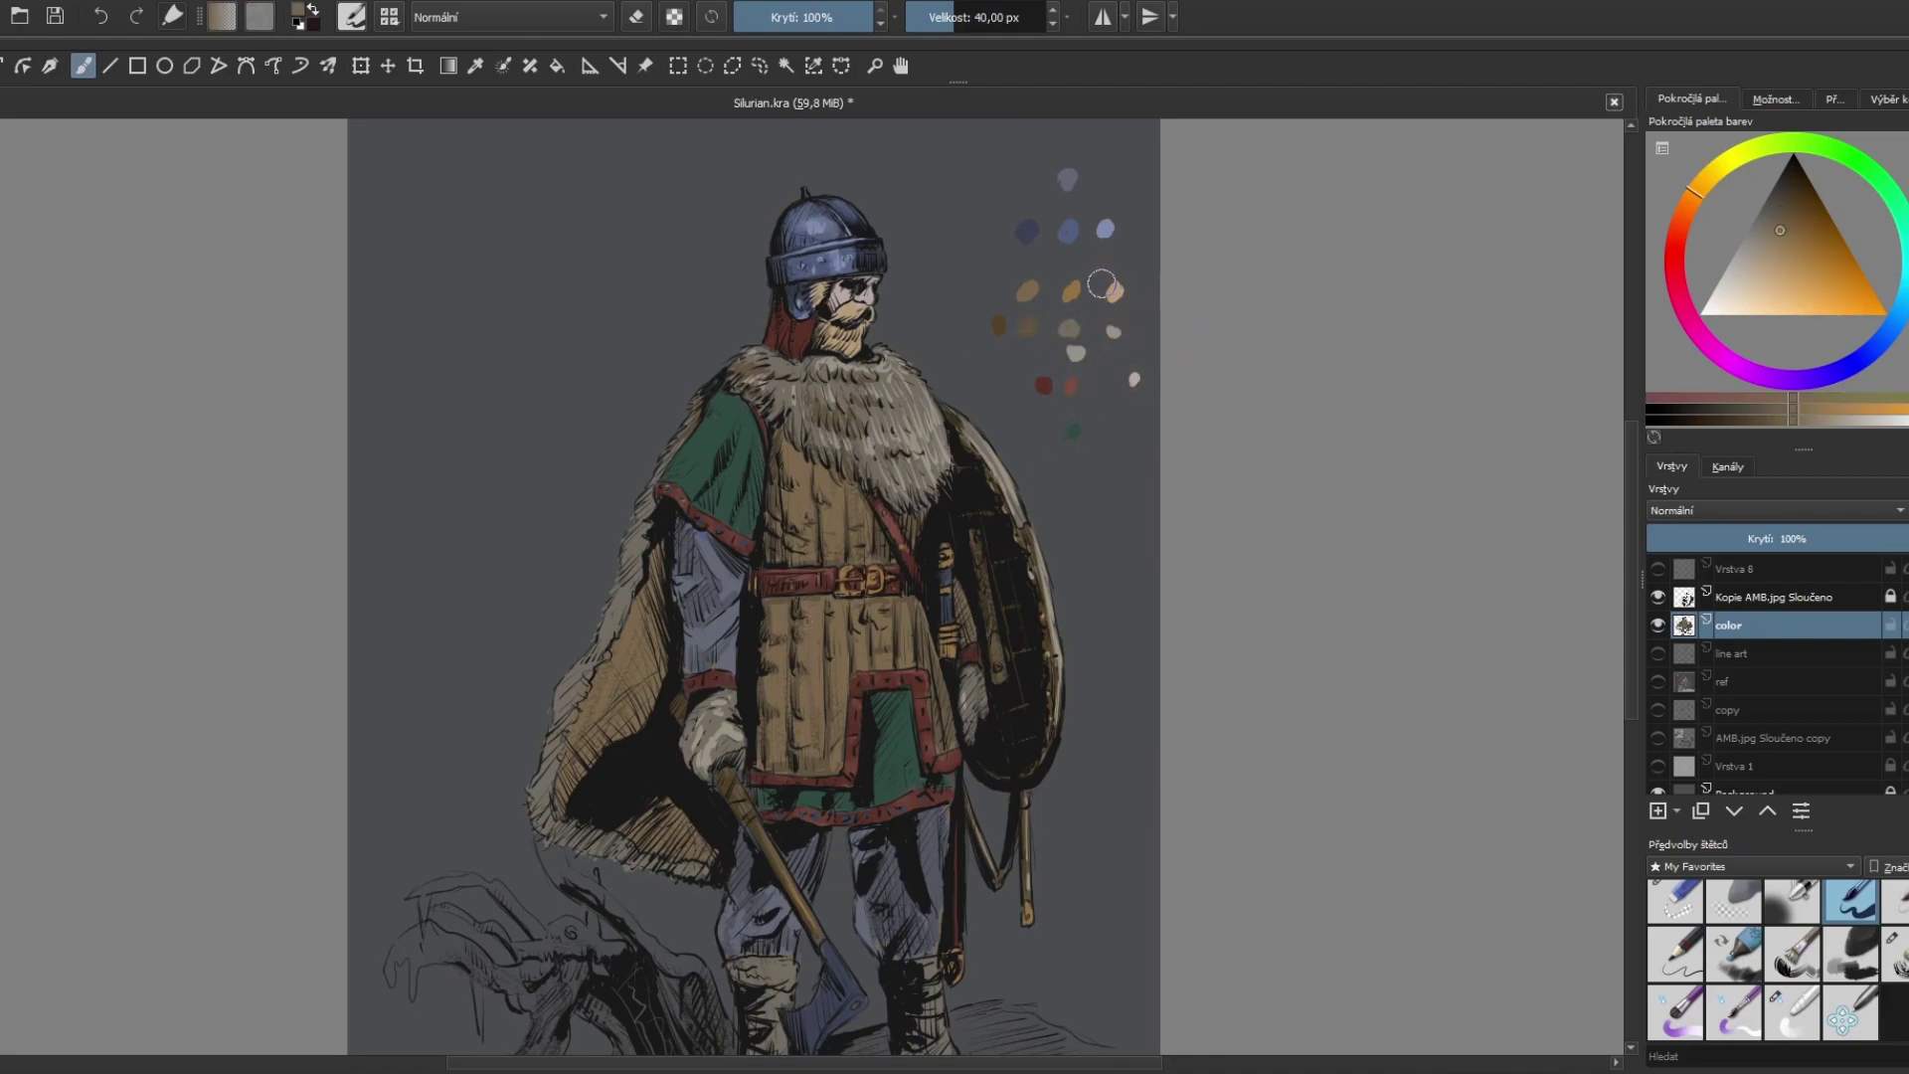
ctrl+click(1093, 288)
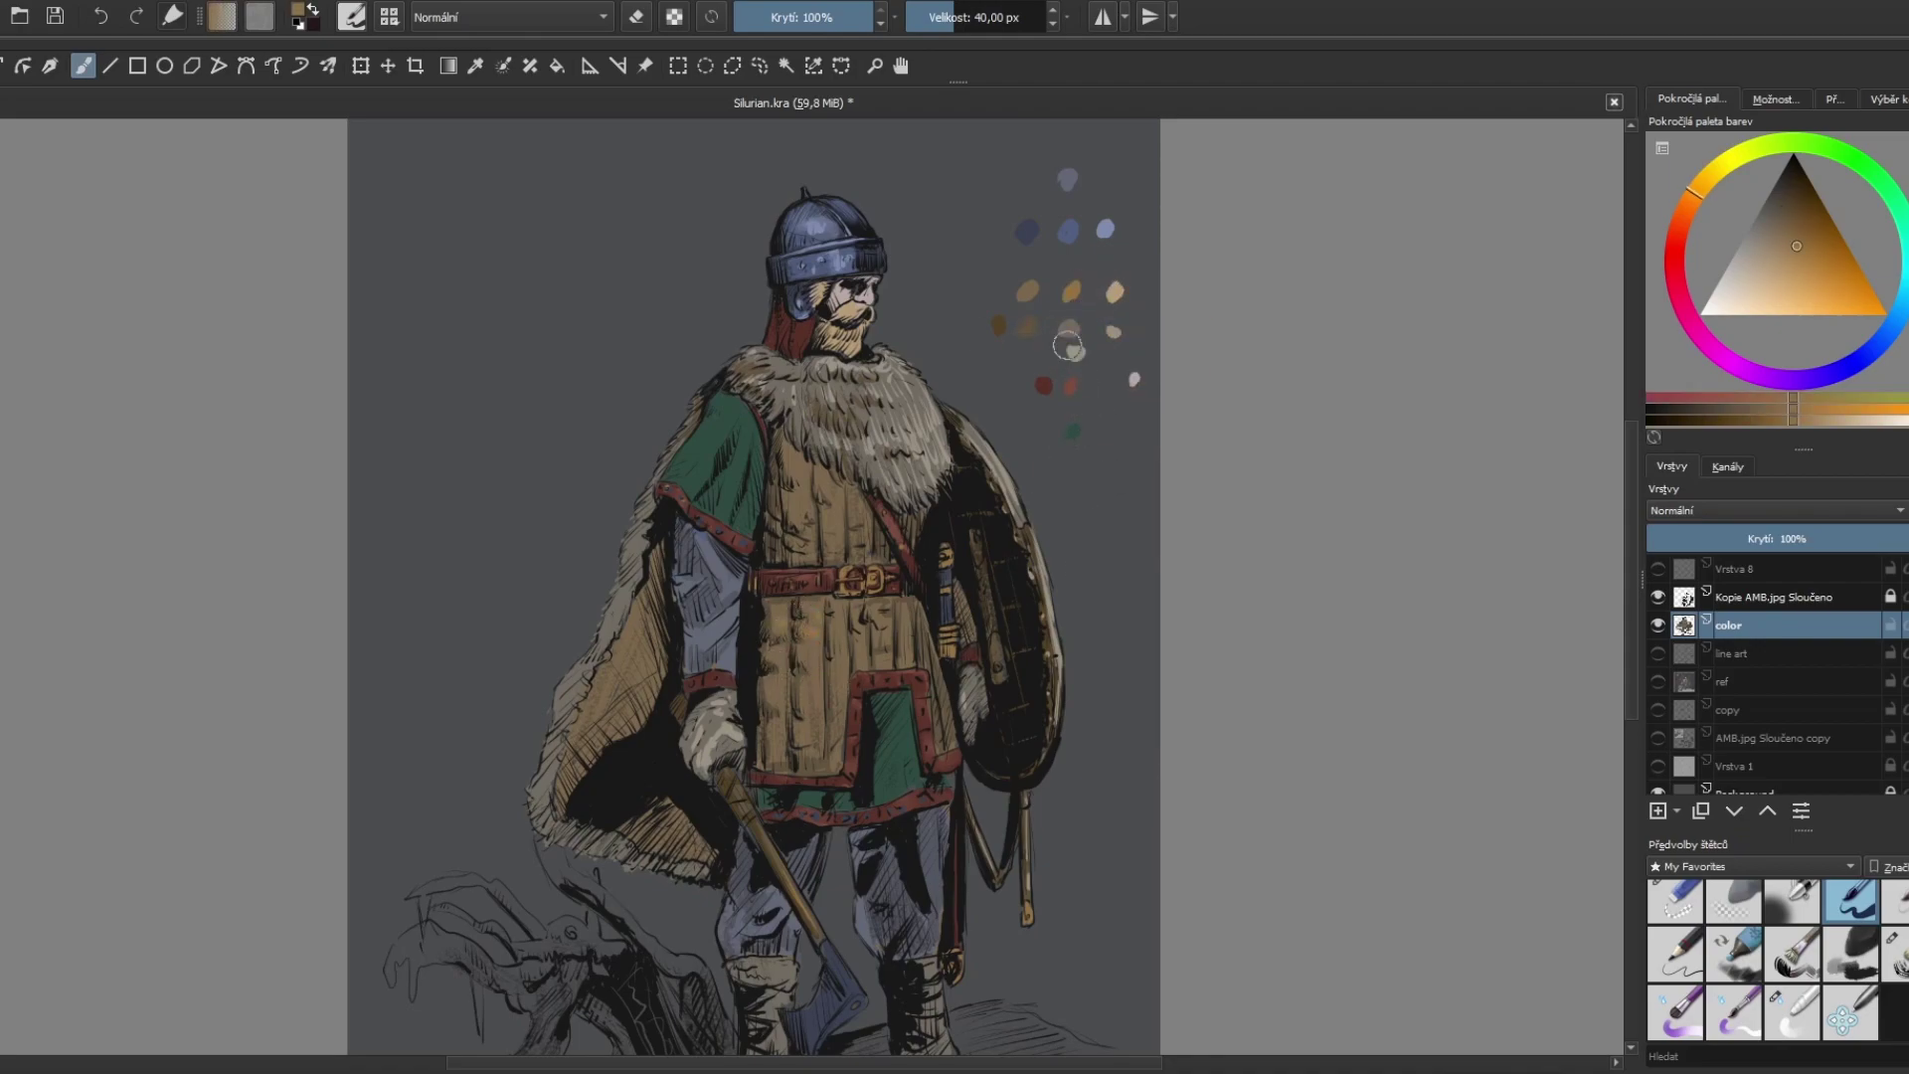
ctrl+click(1028, 290)
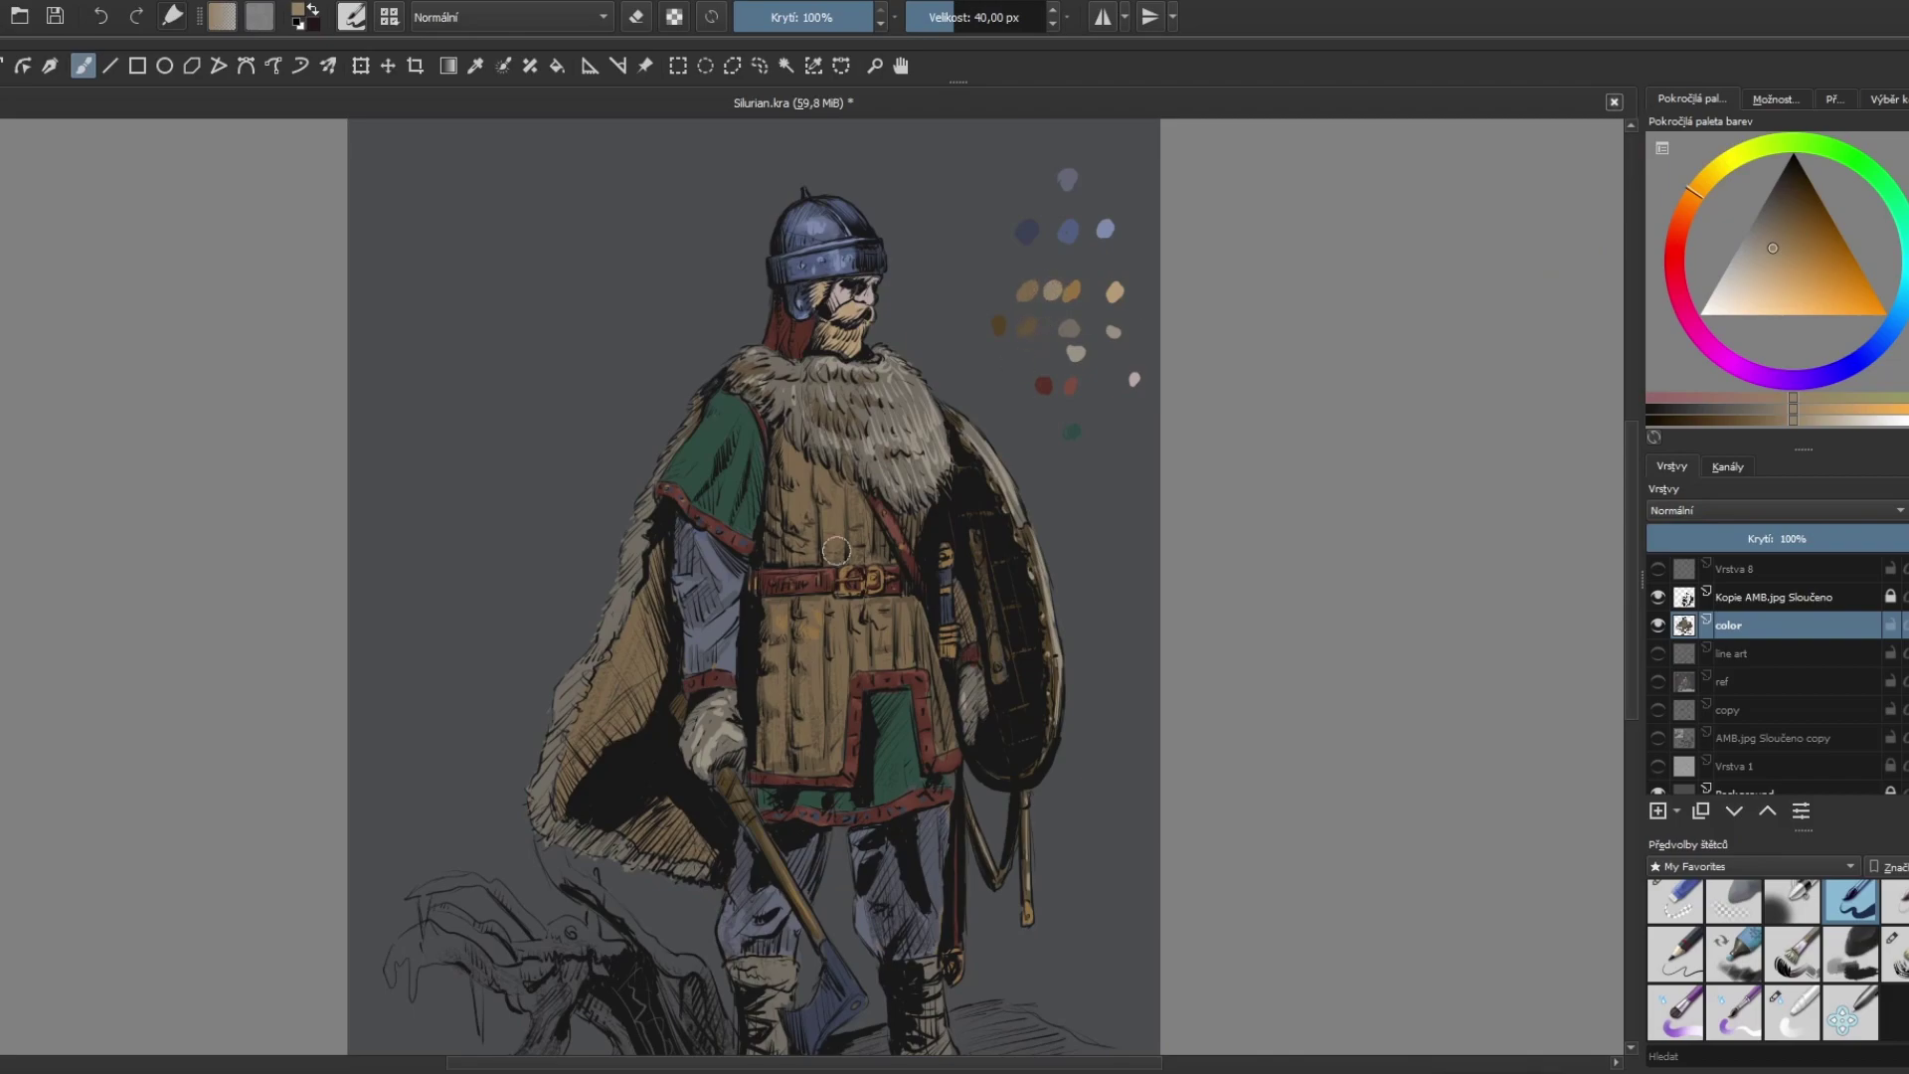
mouse_move(786, 656)
mouse_down()
mouse_move(785, 716)
mouse_move(824, 744)
mouse_up()
mouse_move(813, 502)
mouse_down()
mouse_move(812, 562)
mouse_move(841, 552)
mouse_up()
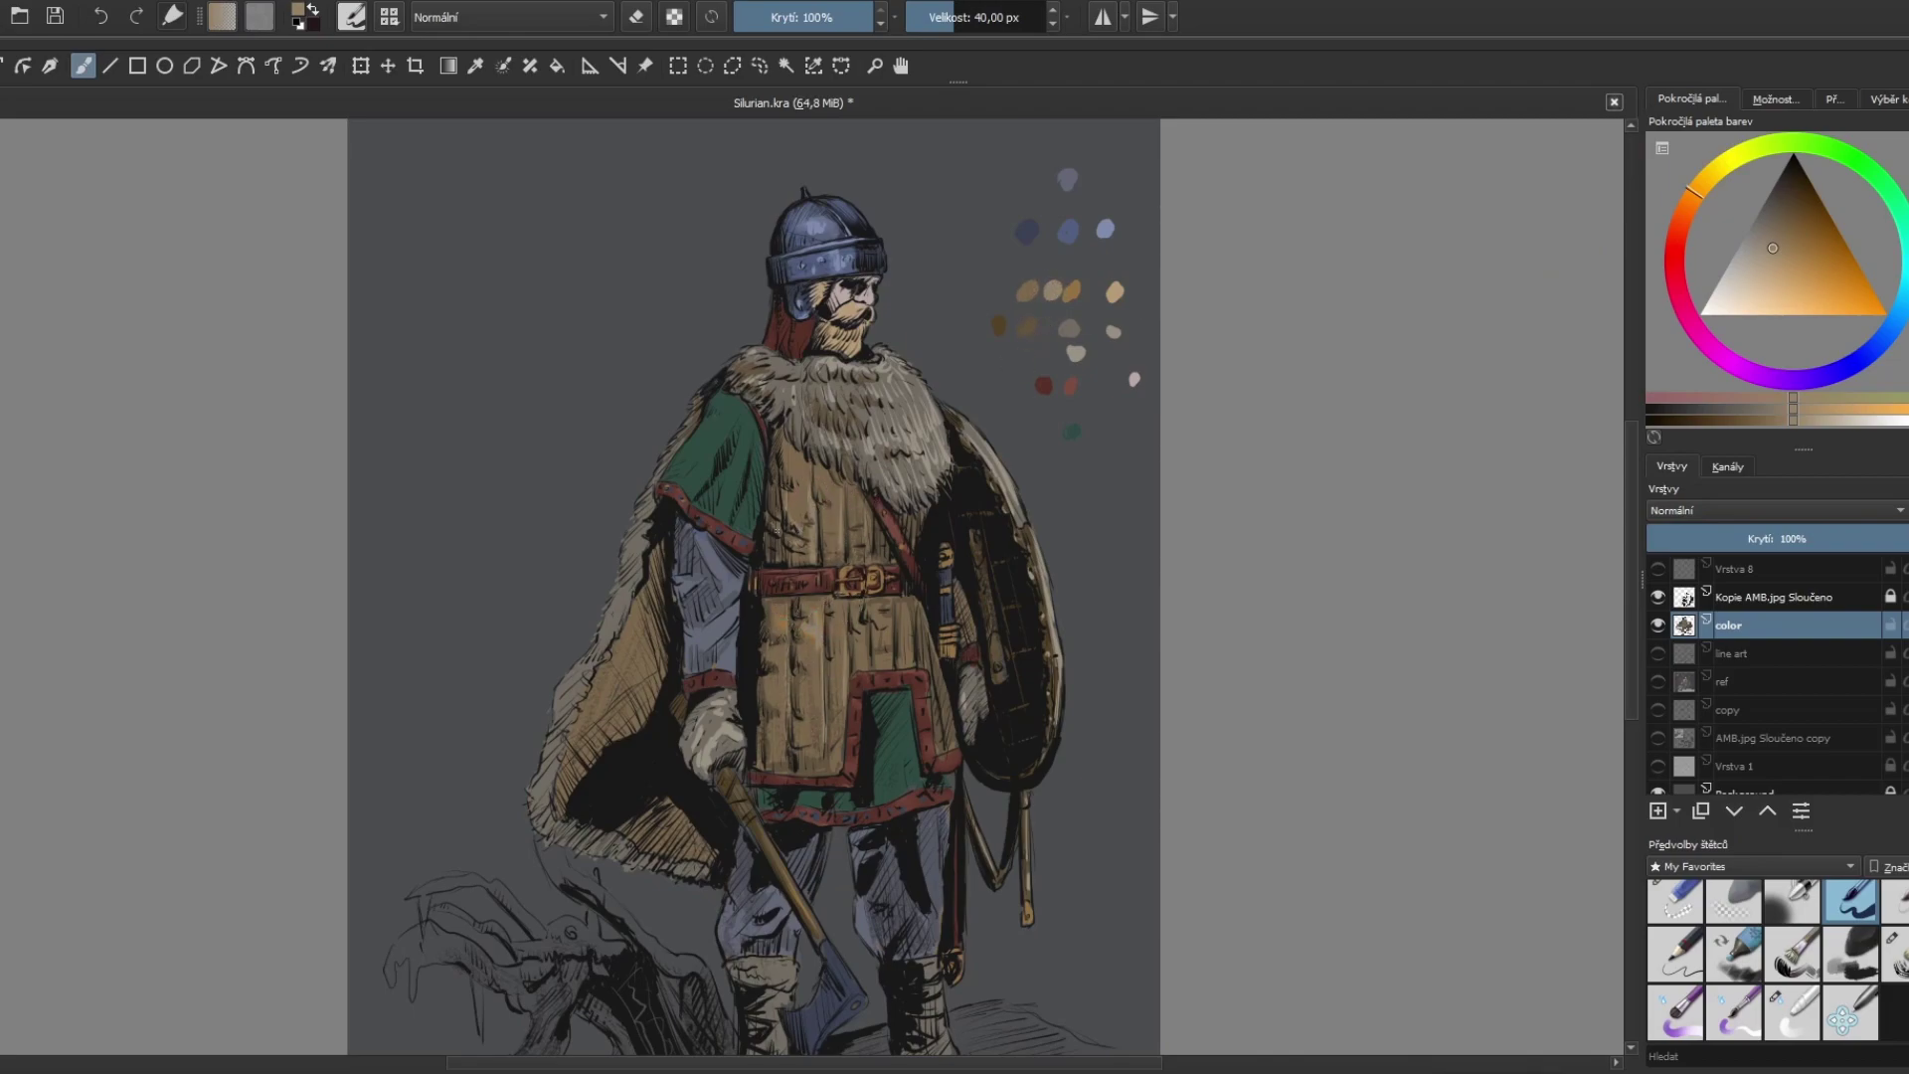
drag(764, 698, 804, 744)
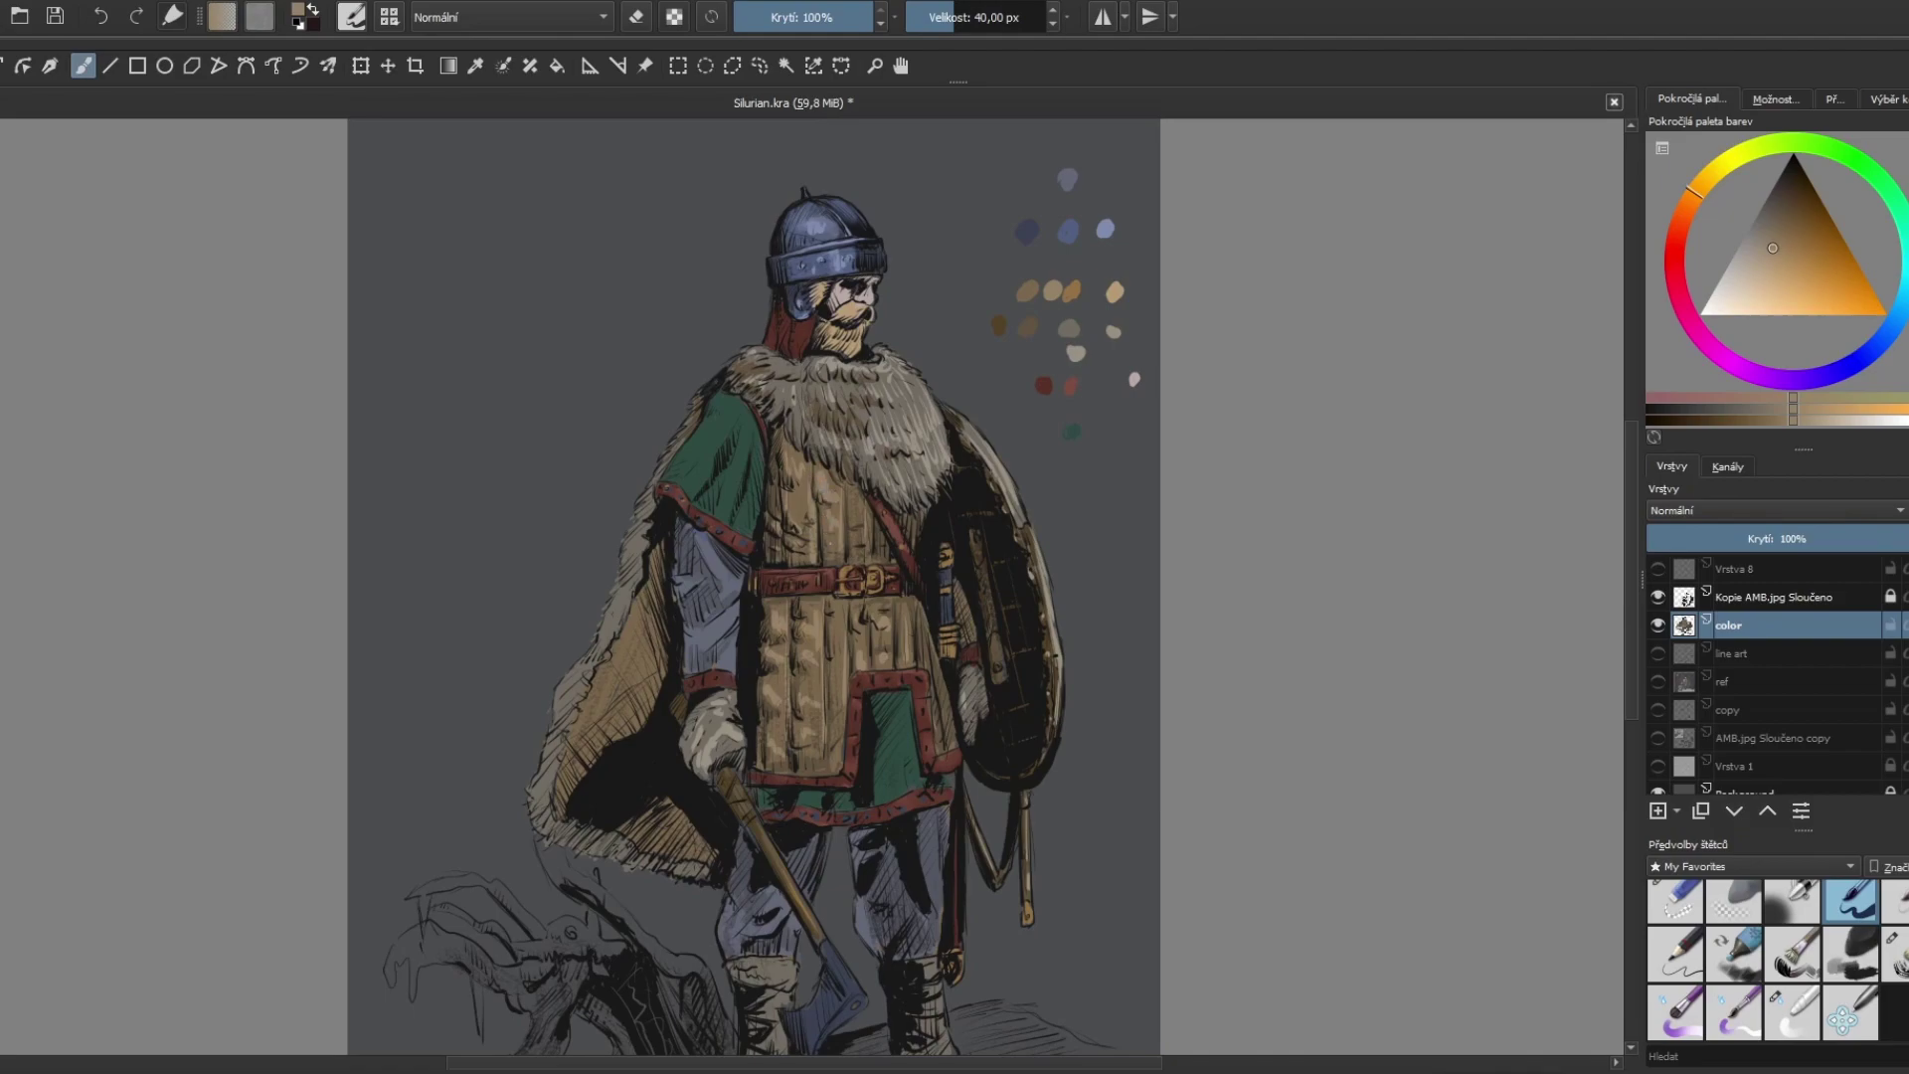
drag(817, 489, 860, 562)
Step: Dab a dark teal-green on the palette and paint it over the shoulder and under-tunic band
ctrl+click(1072, 430)
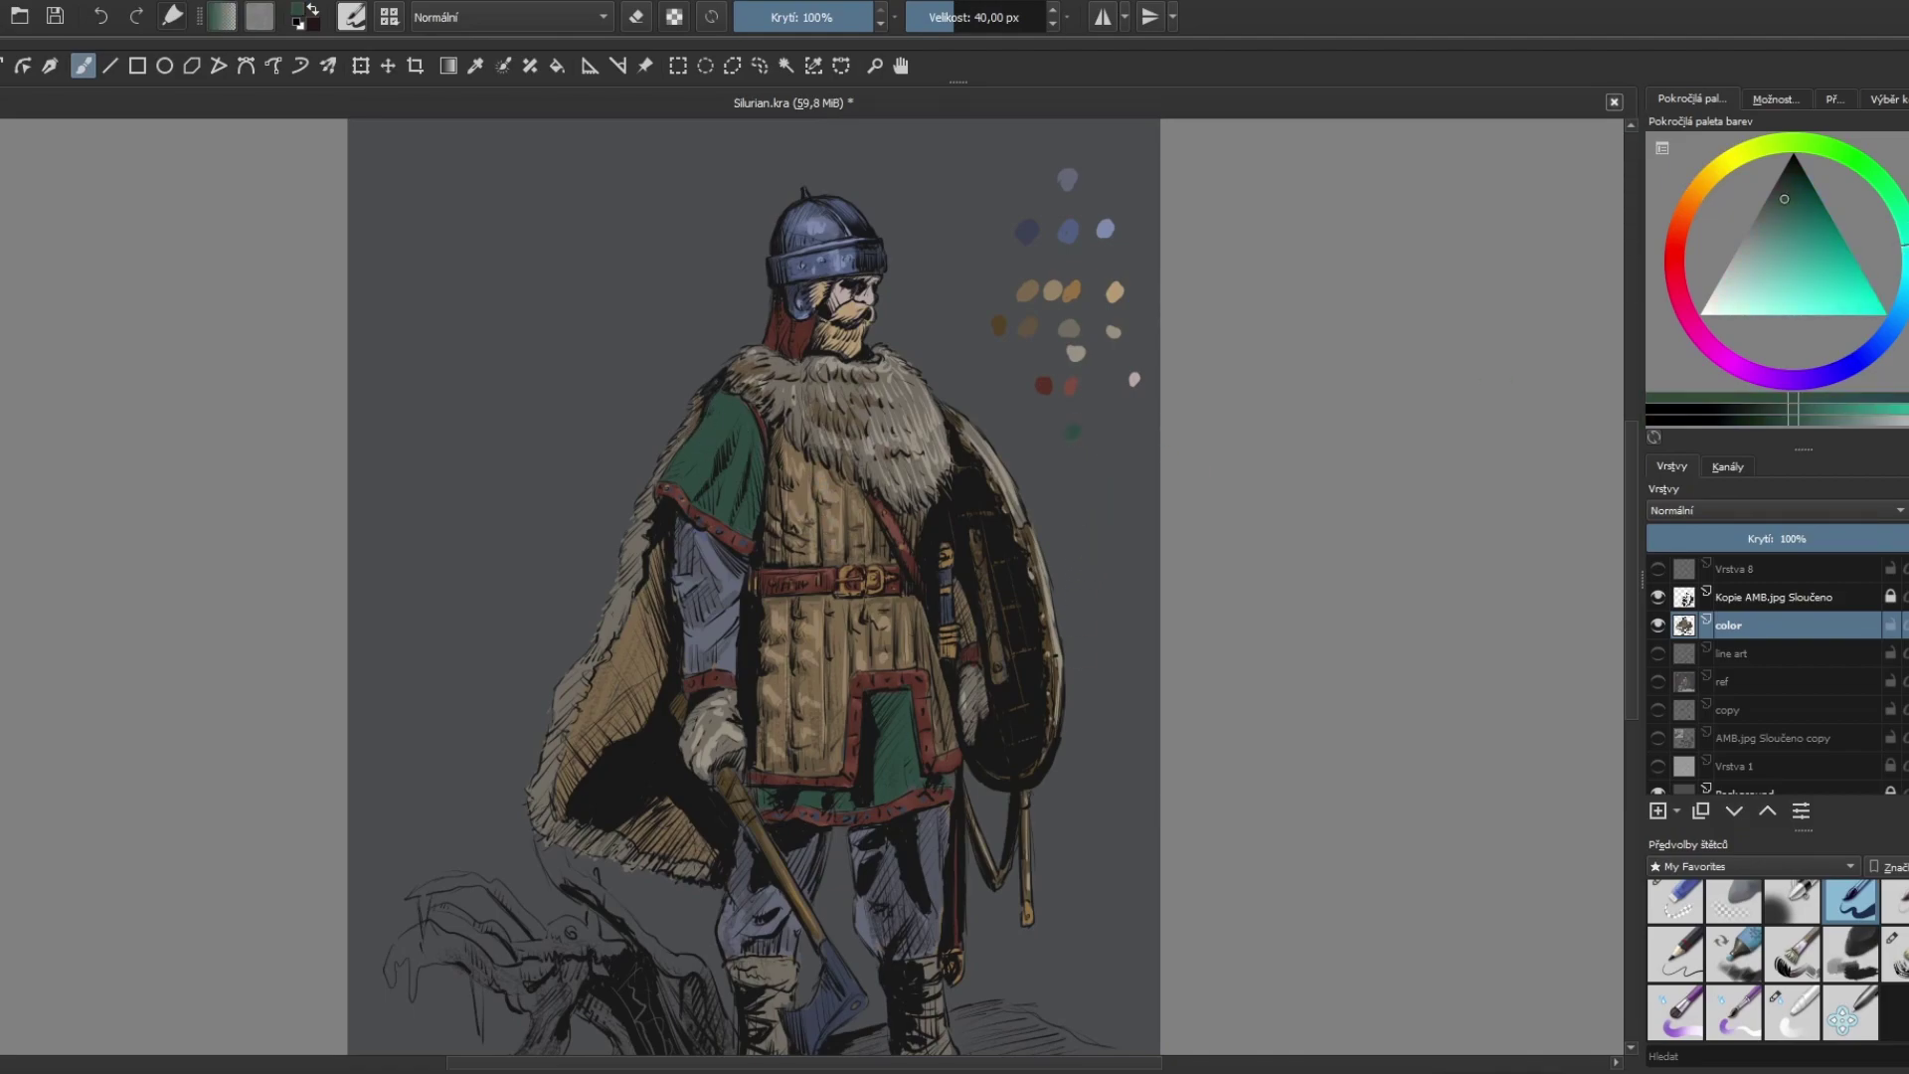
ctrl+click(696, 430)
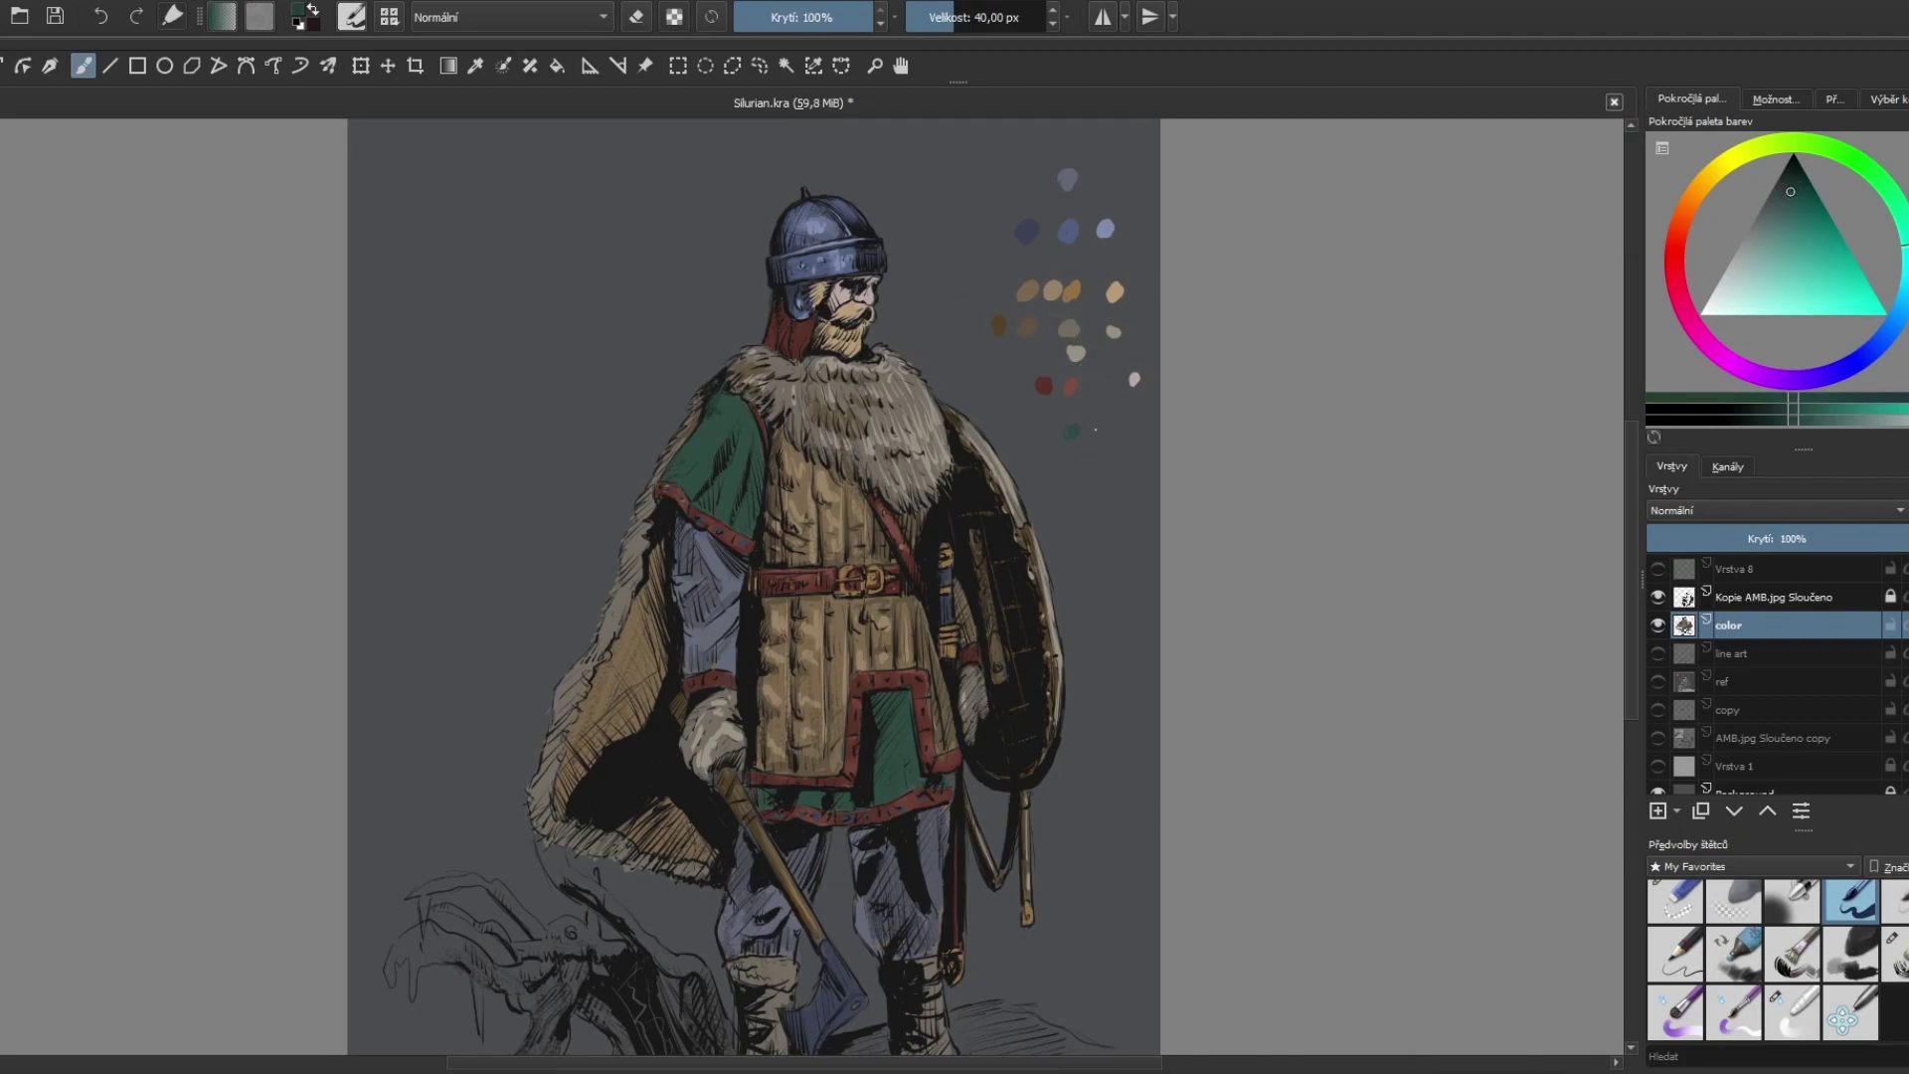
click(1101, 428)
drag(751, 448, 754, 516)
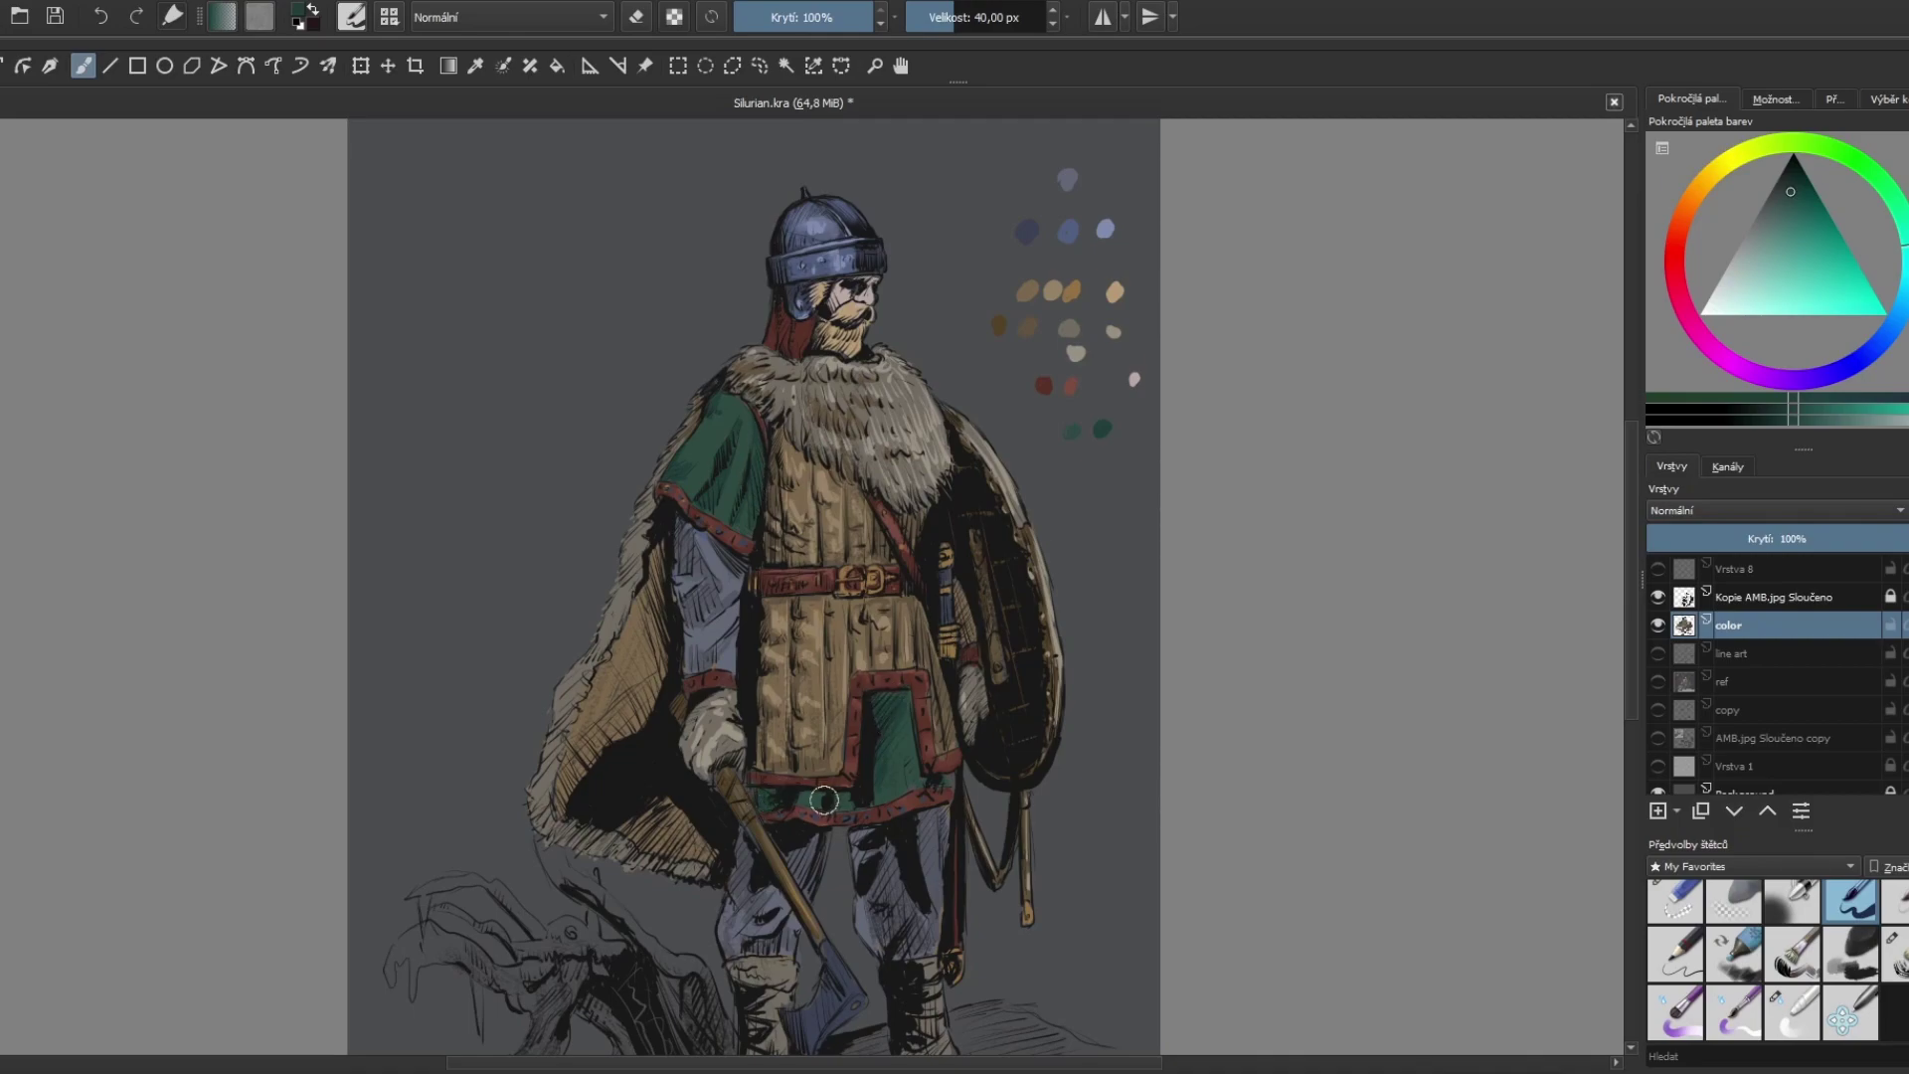
mouse_move(824, 800)
mouse_down()
mouse_move(890, 783)
mouse_move(910, 741)
mouse_up()
Step: Shade the lower green shoulder darker, then switch to a finer brush and sample grey-green
ctrl+click(1072, 430)
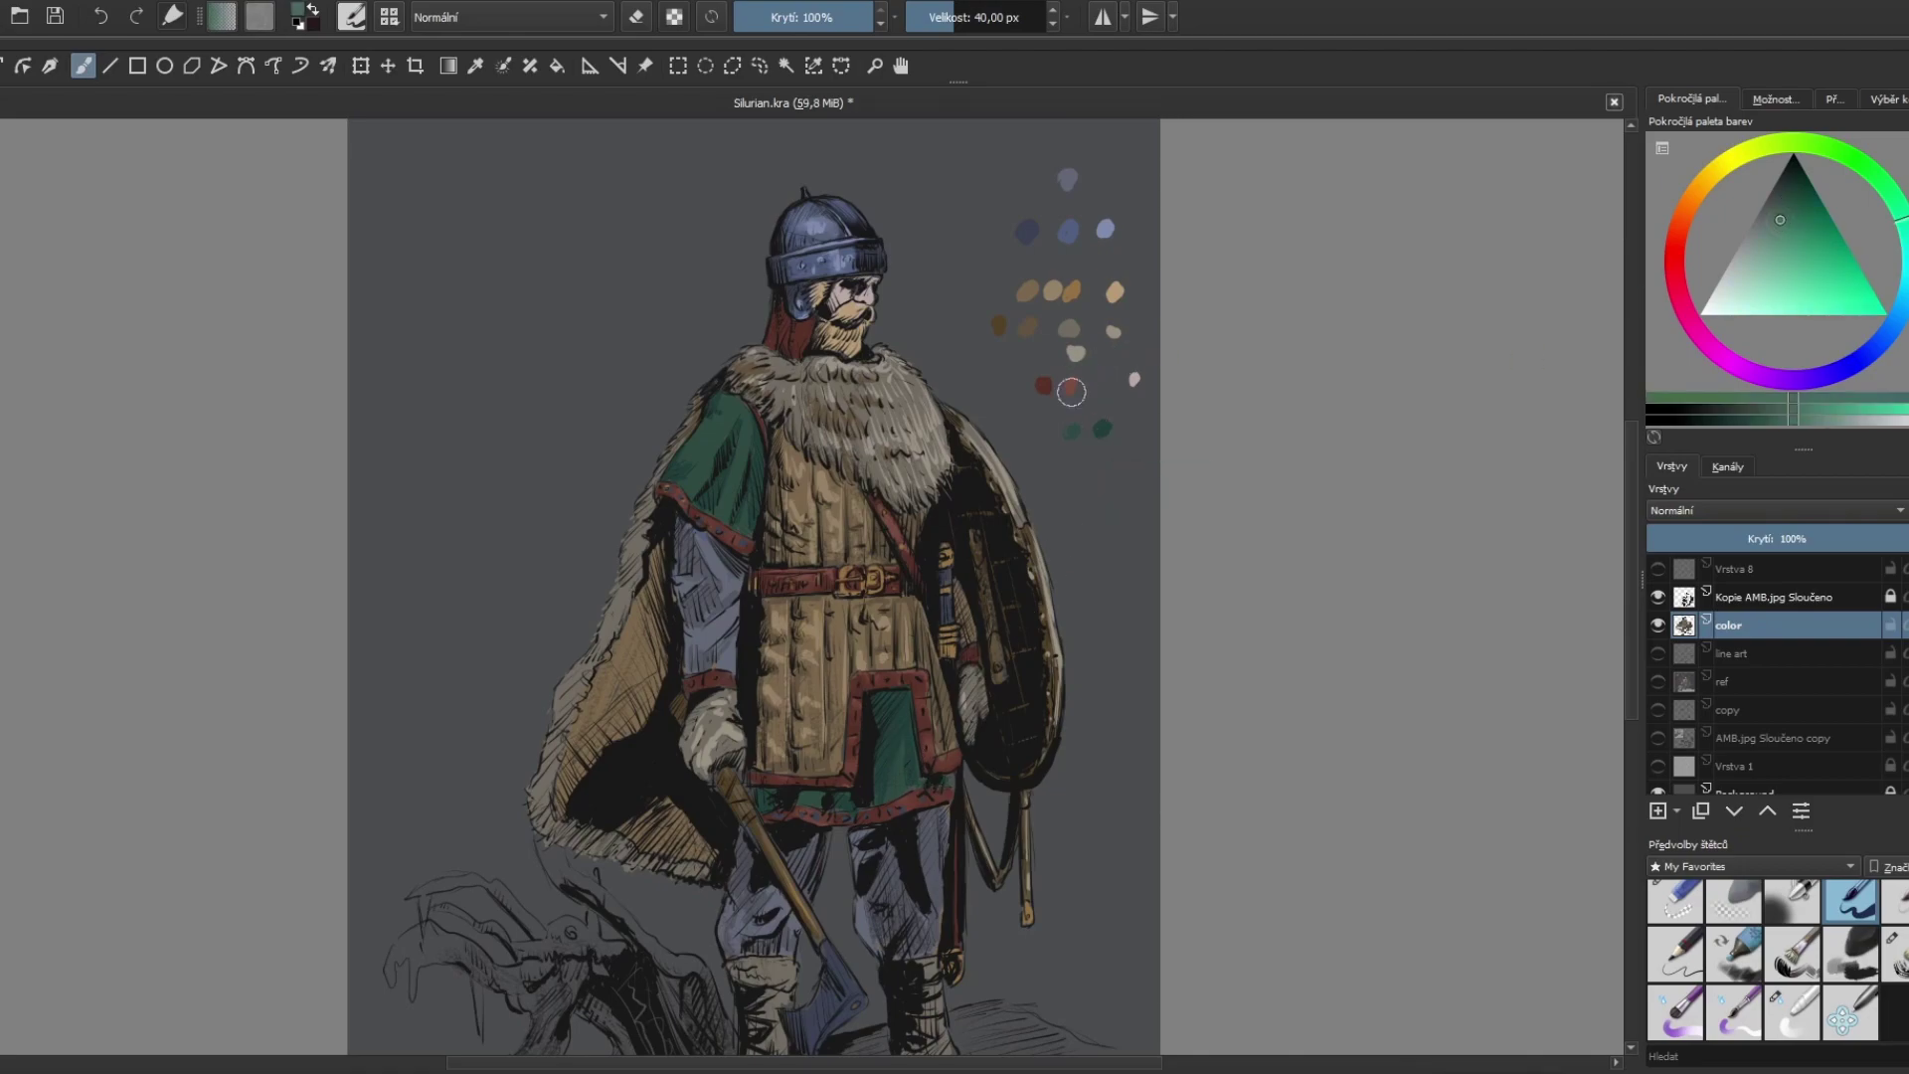
drag(741, 446, 725, 502)
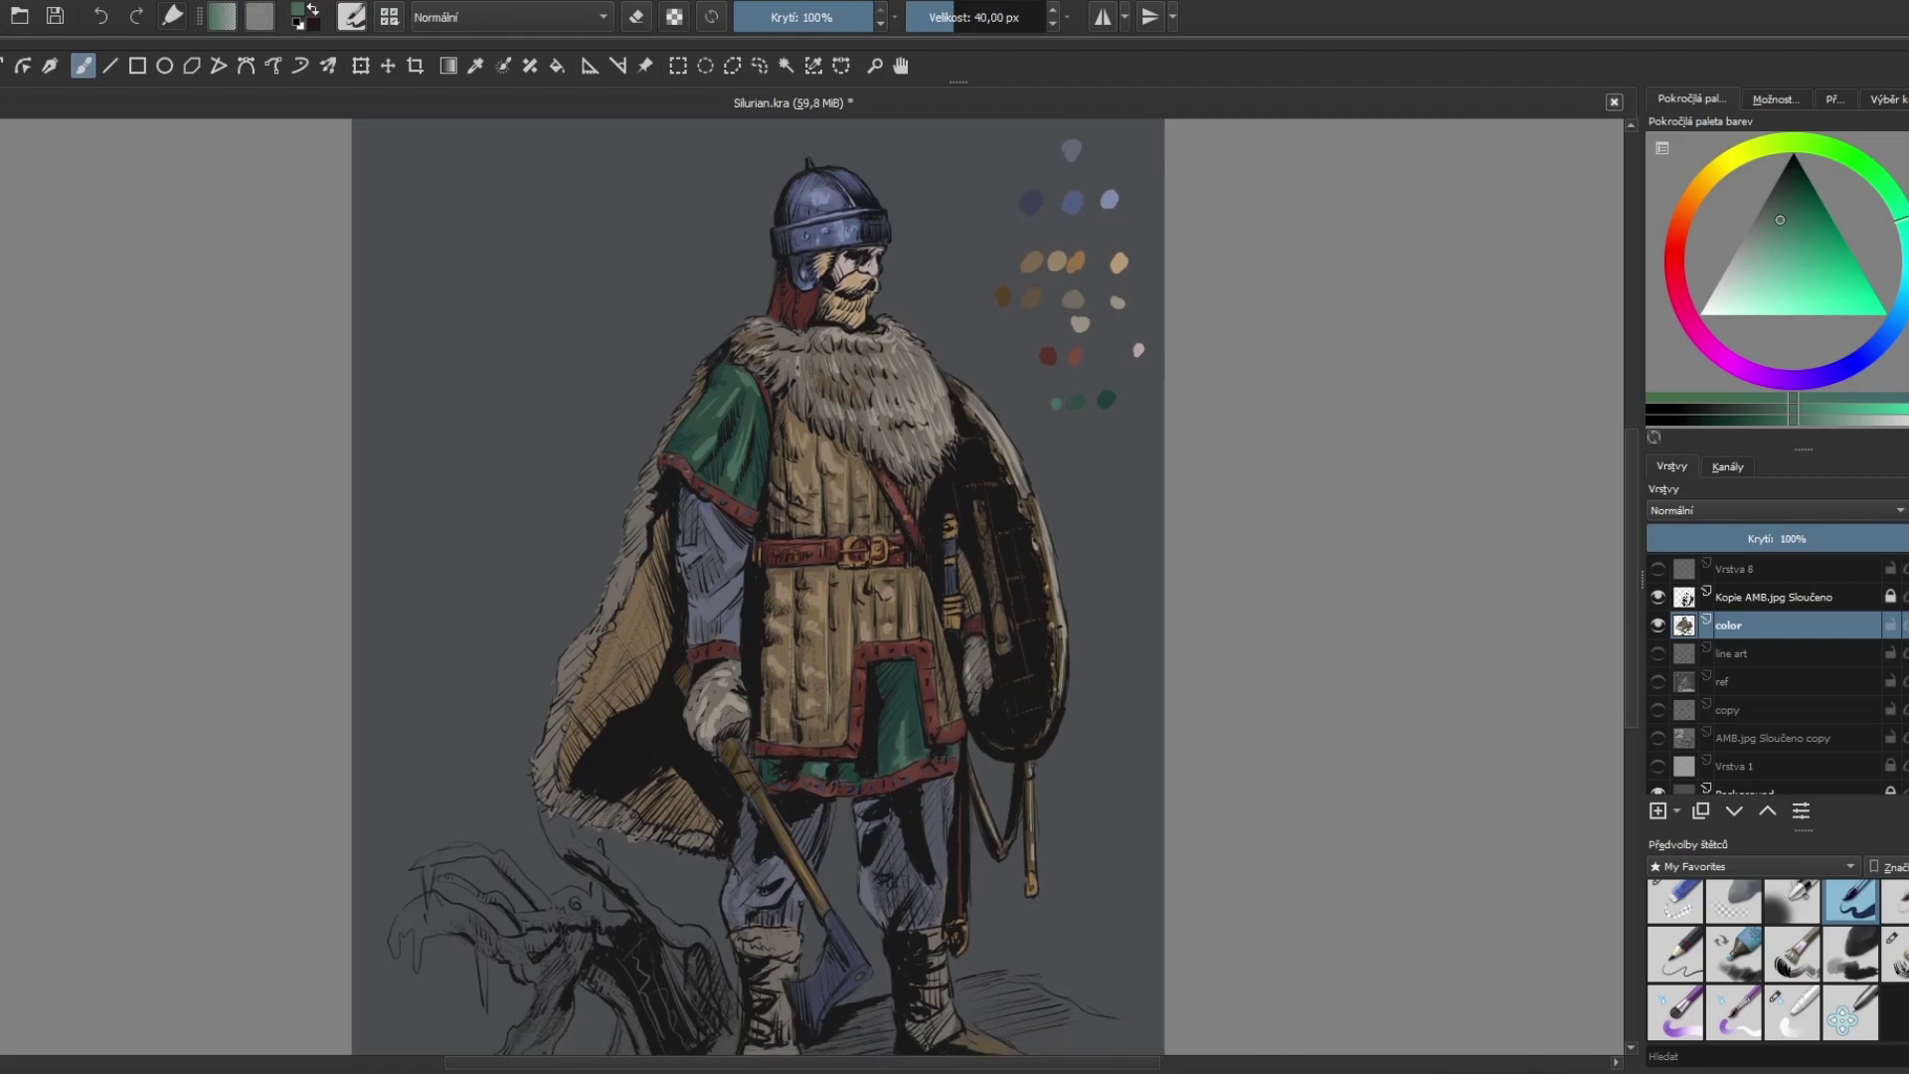
click(1792, 1012)
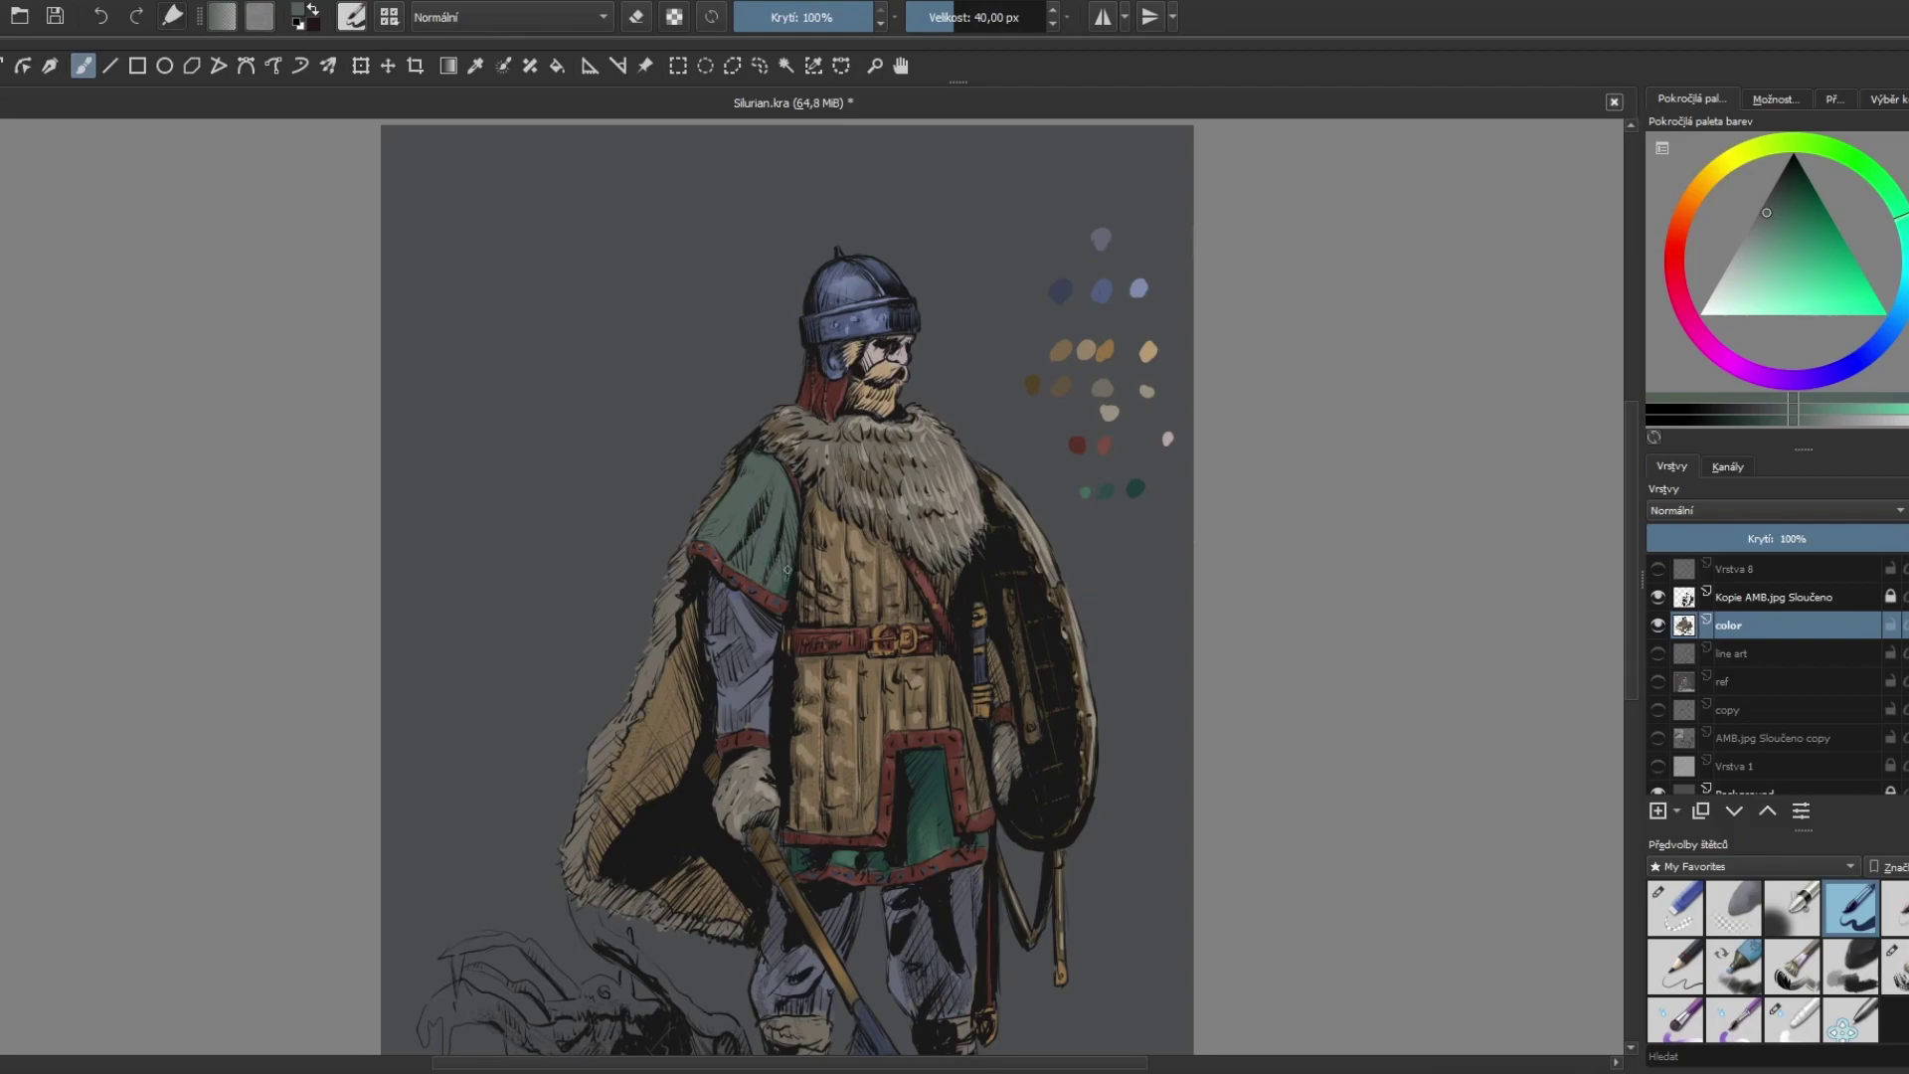
ctrl+click(984, 855)
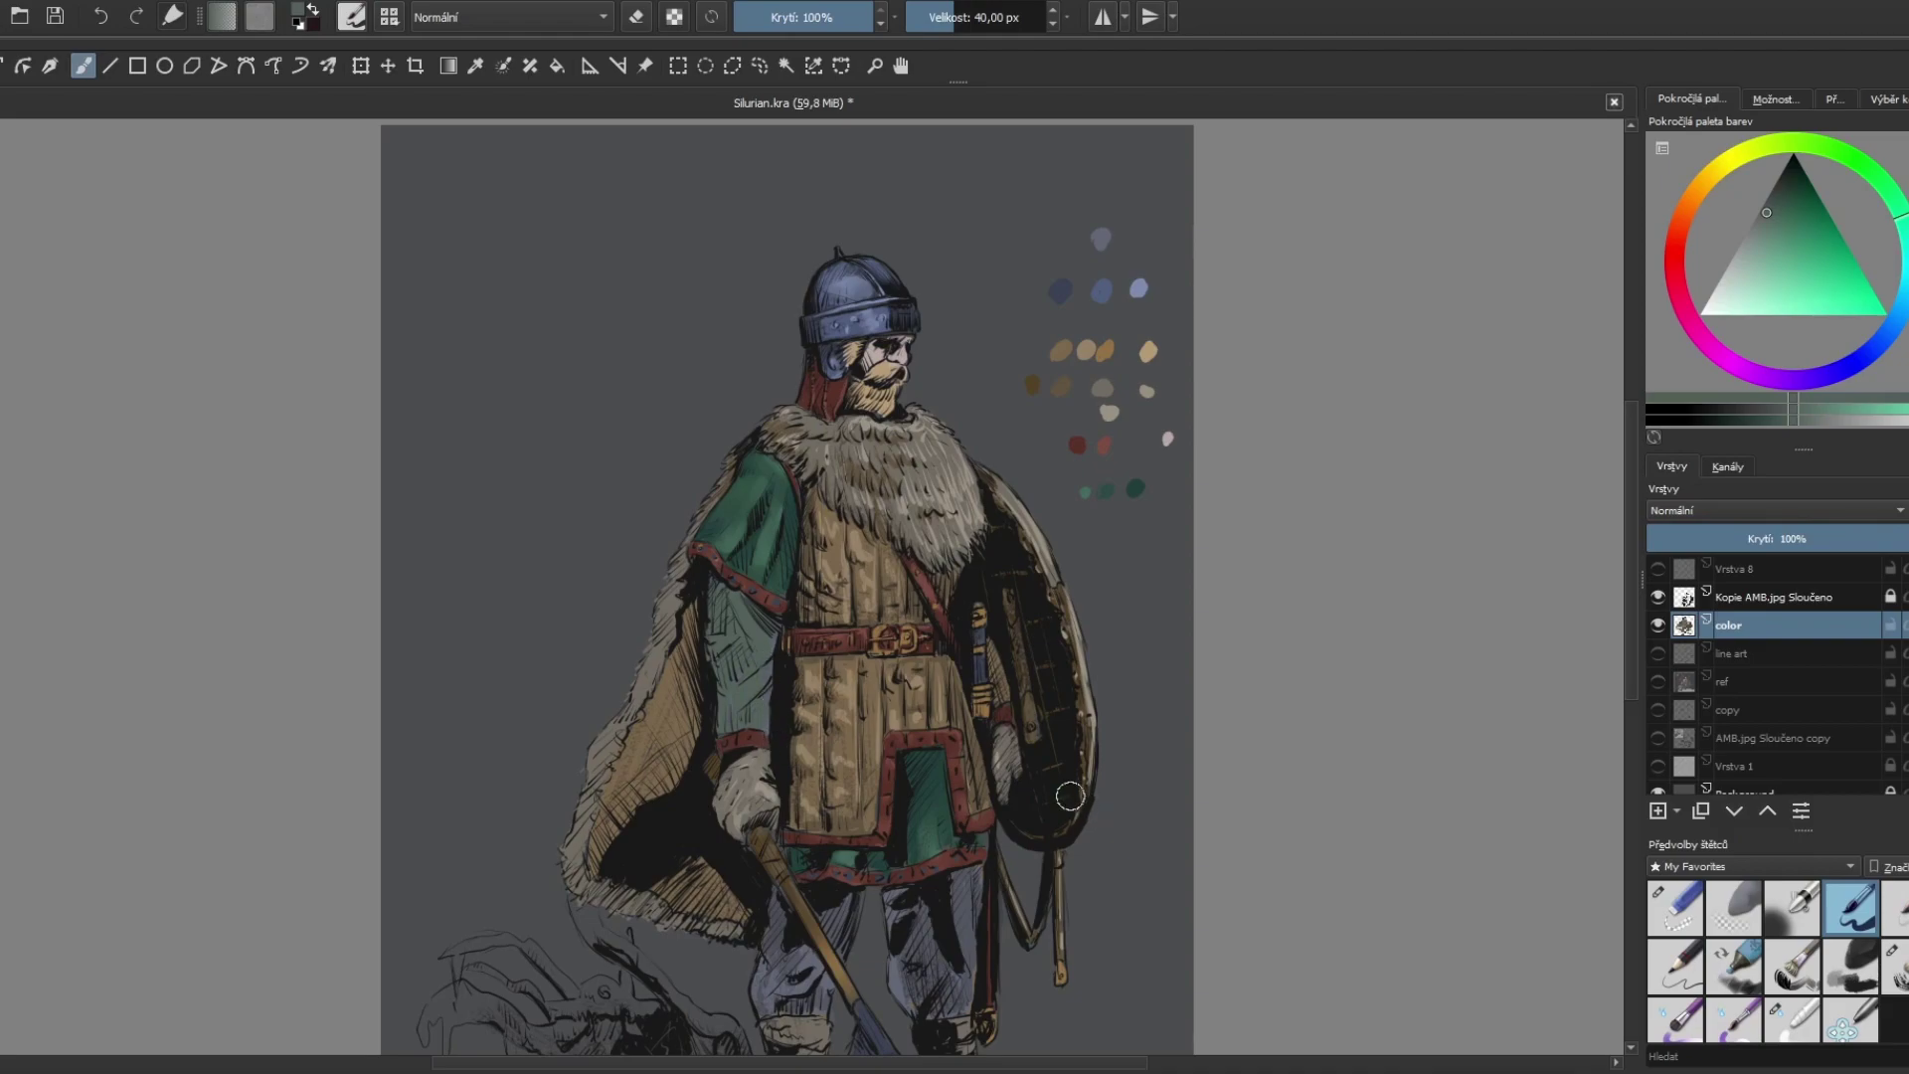
scroll(1069, 796, down, 3)
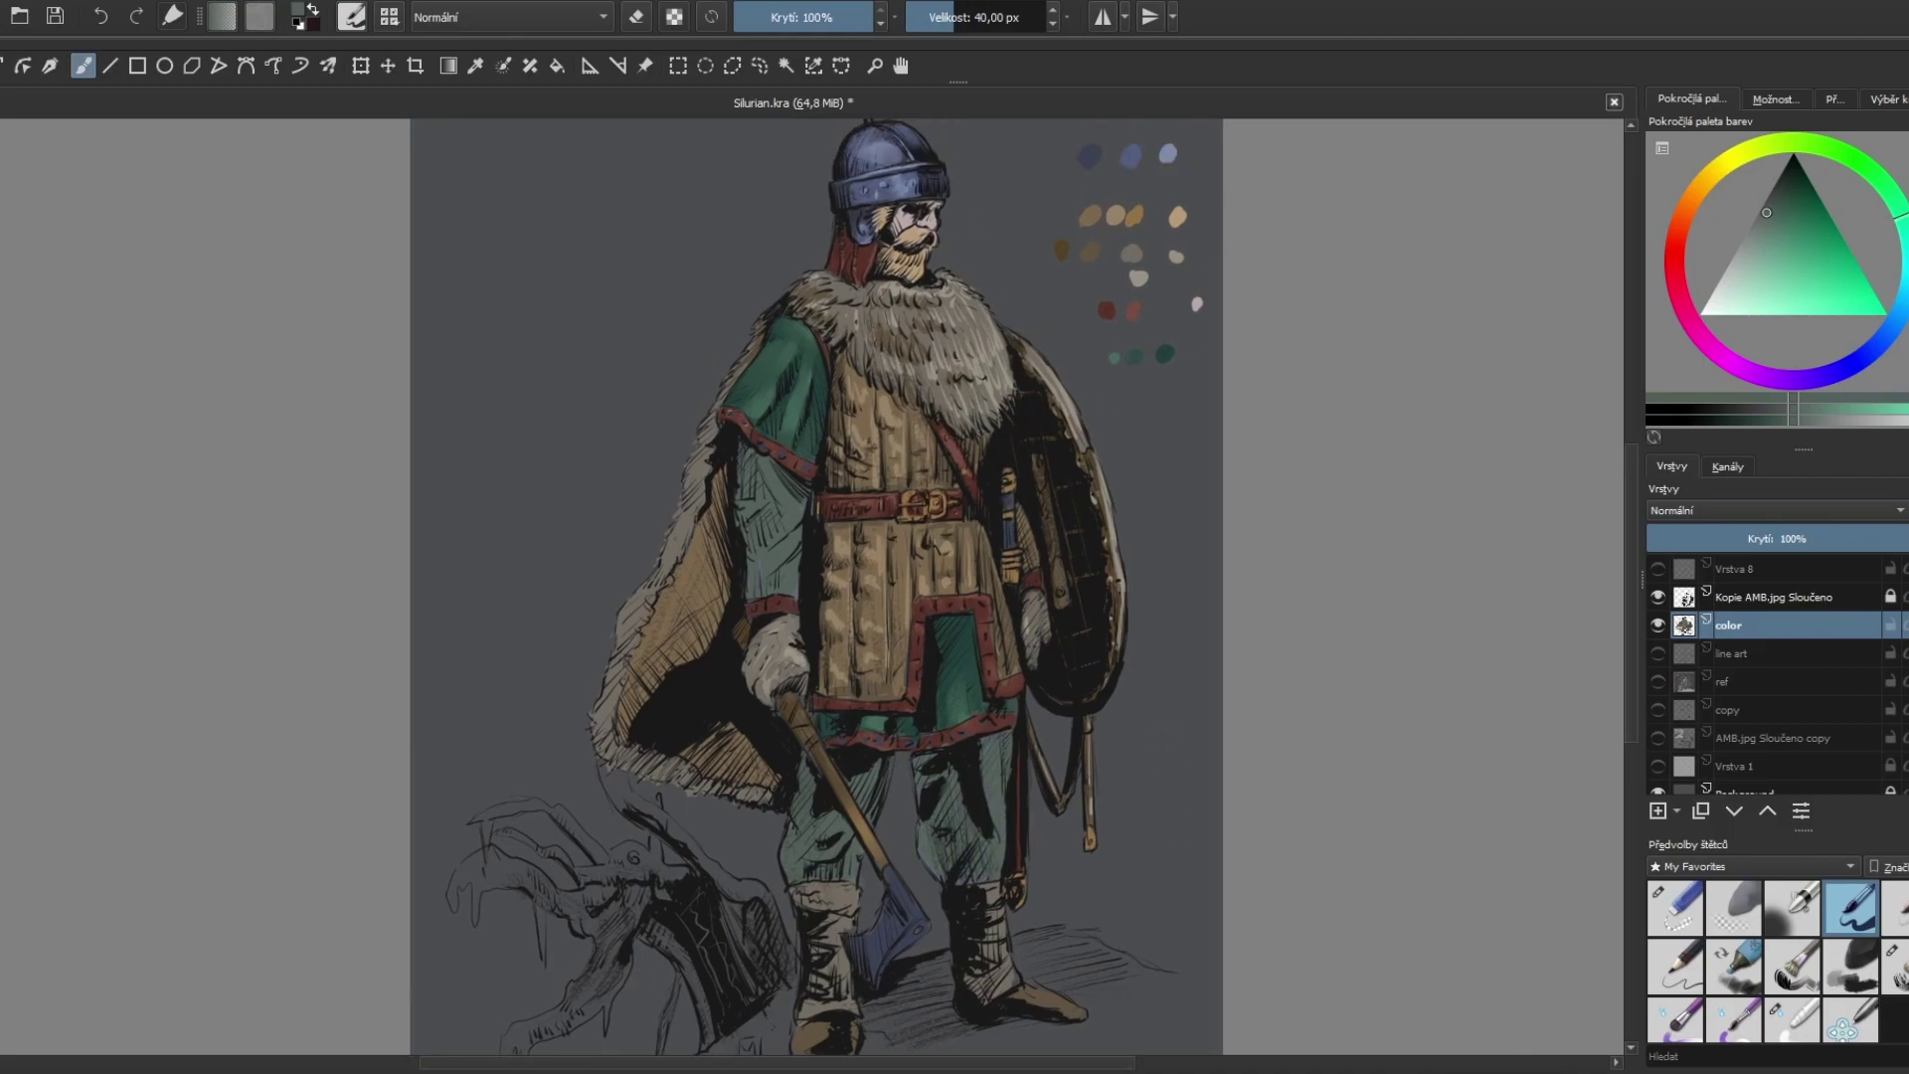
drag(1032, 474, 1014, 548)
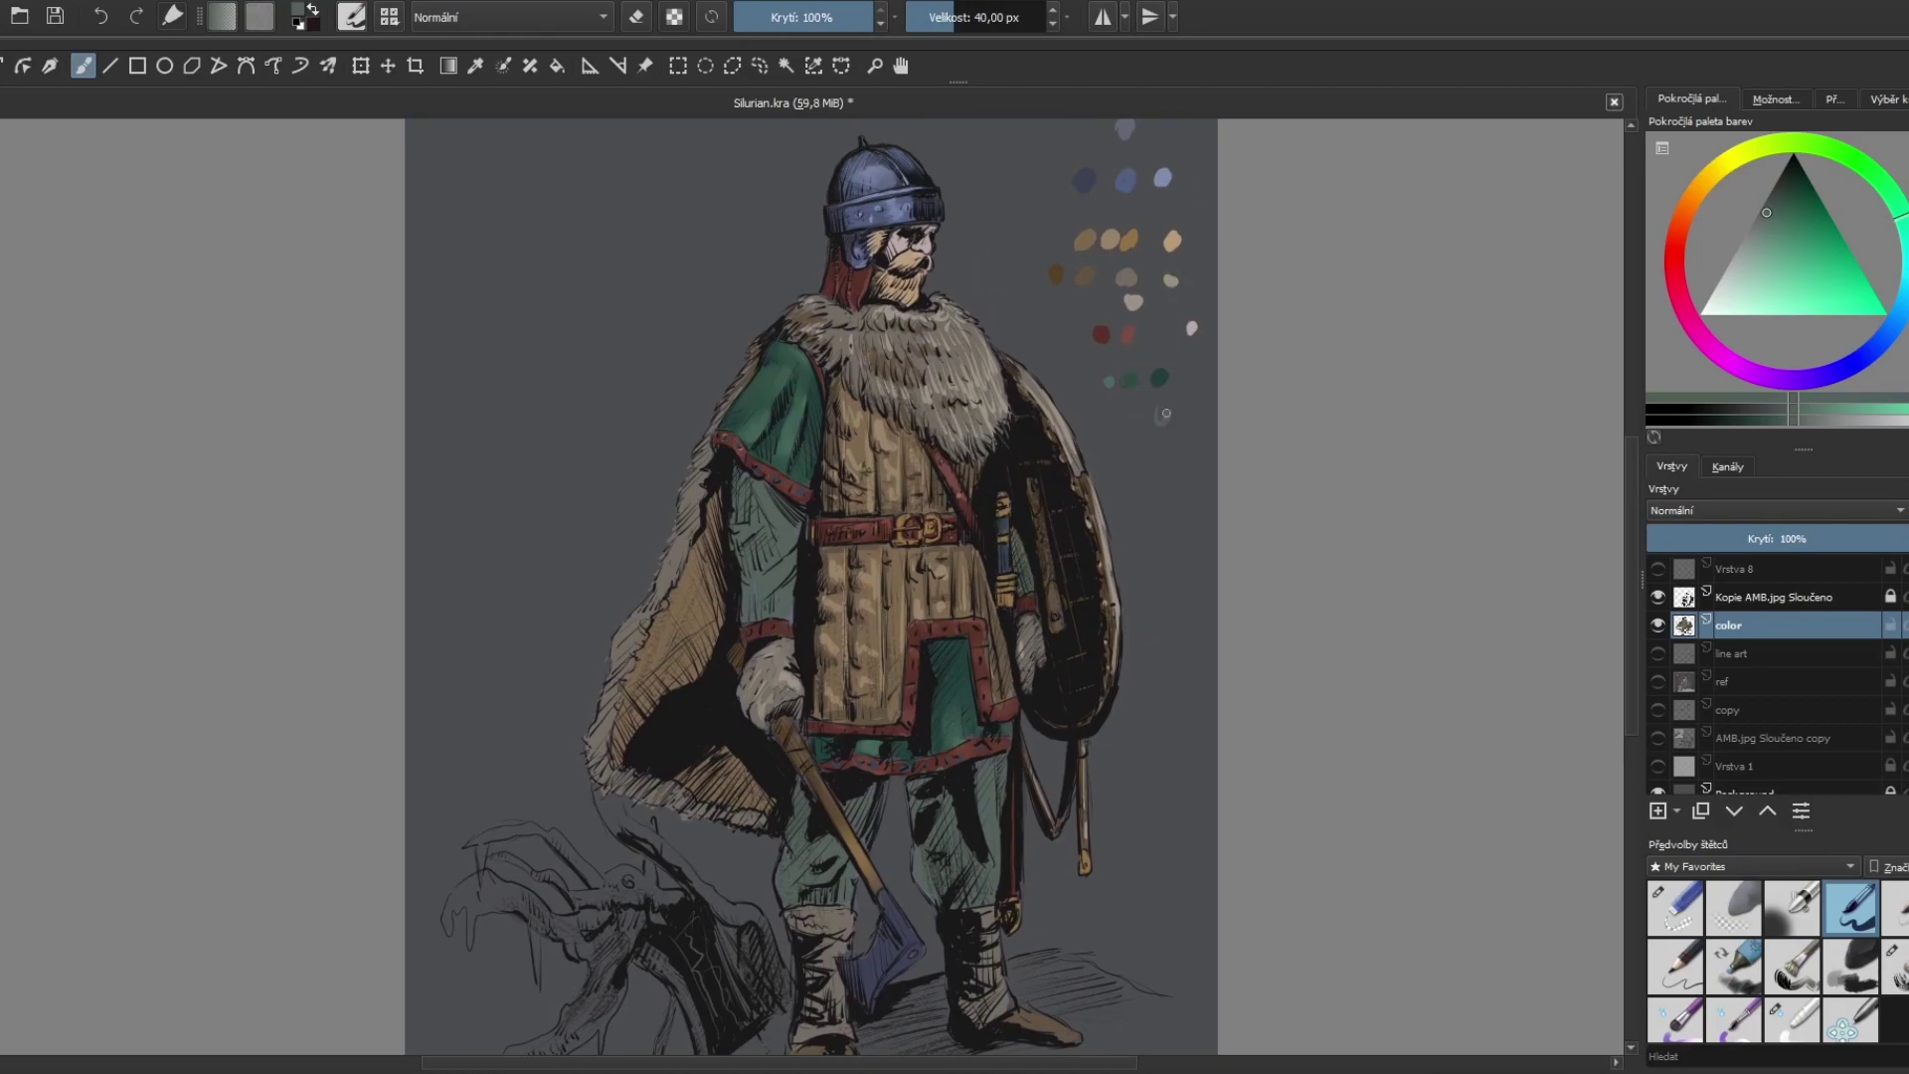
Step: Paint a light blue-grey highlight on the axe blade
ctrl+click(1171, 296)
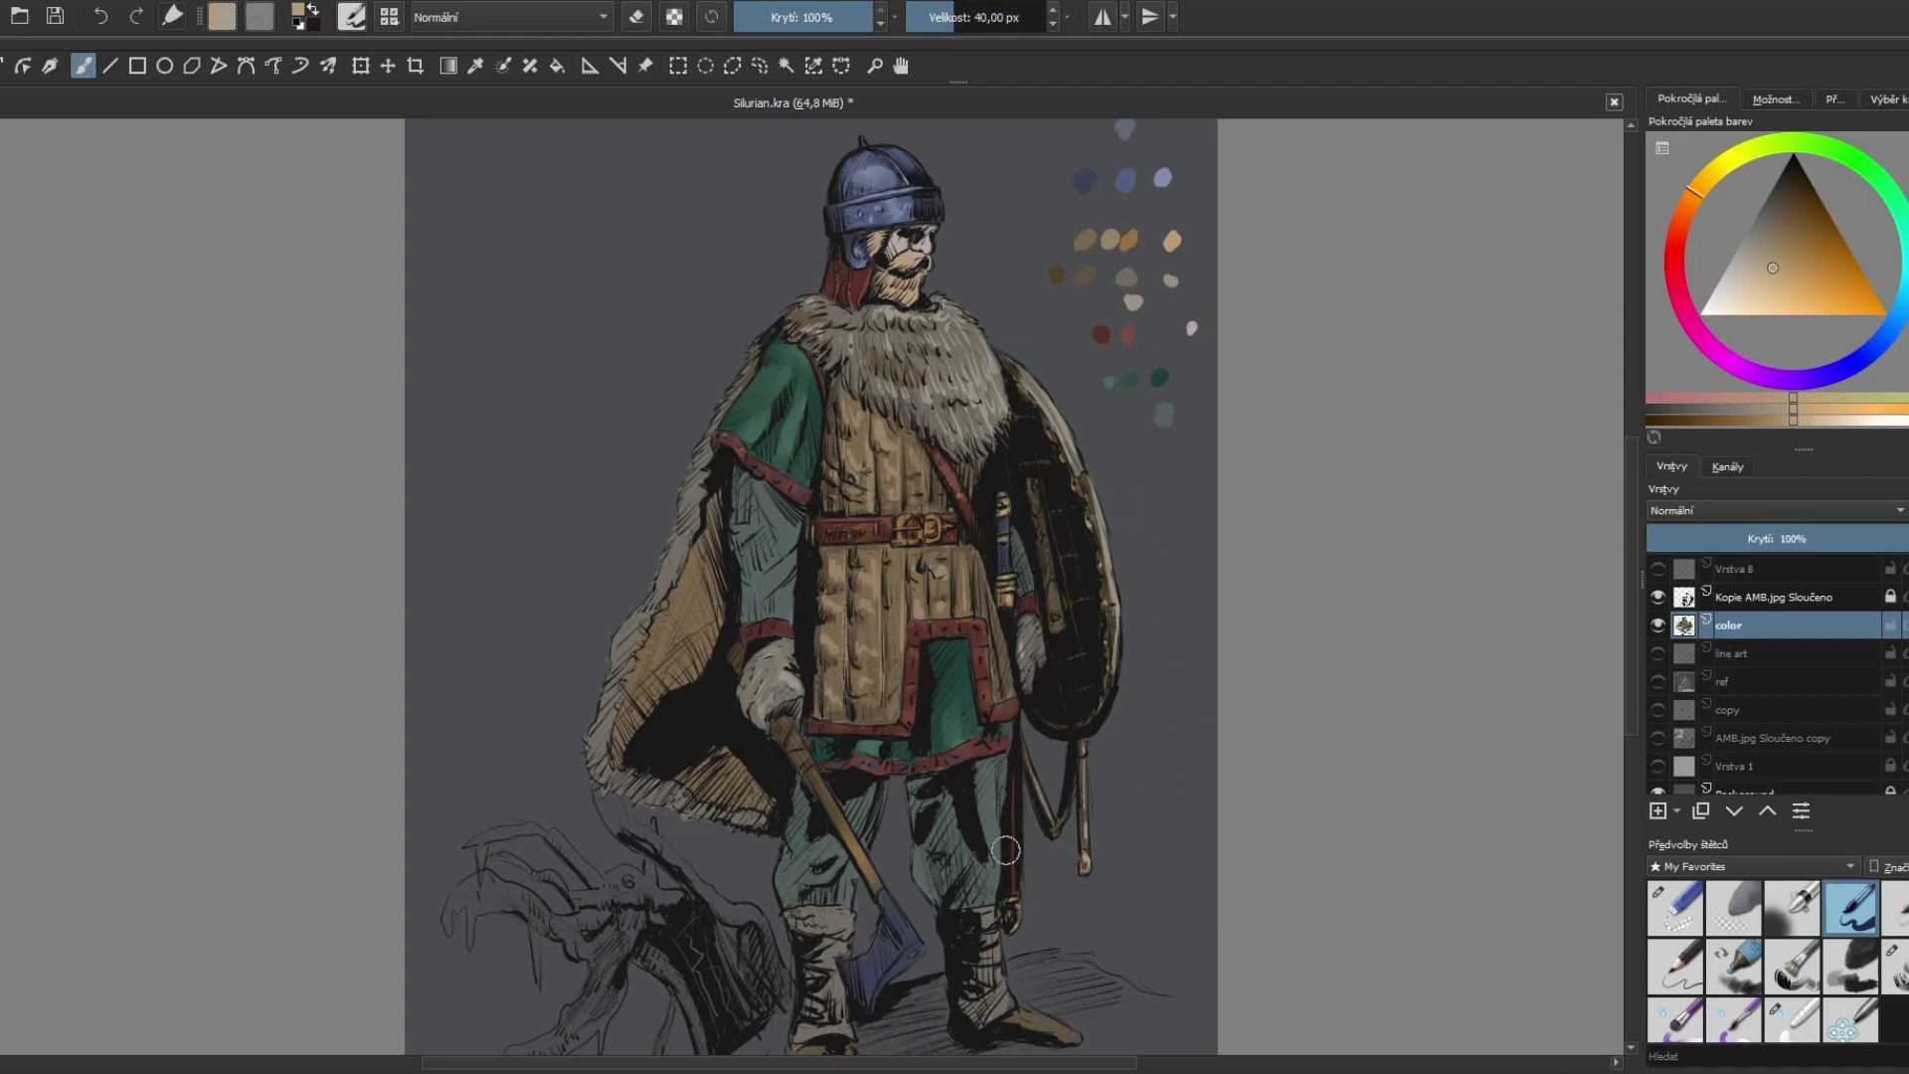
ctrl+click(1104, 154)
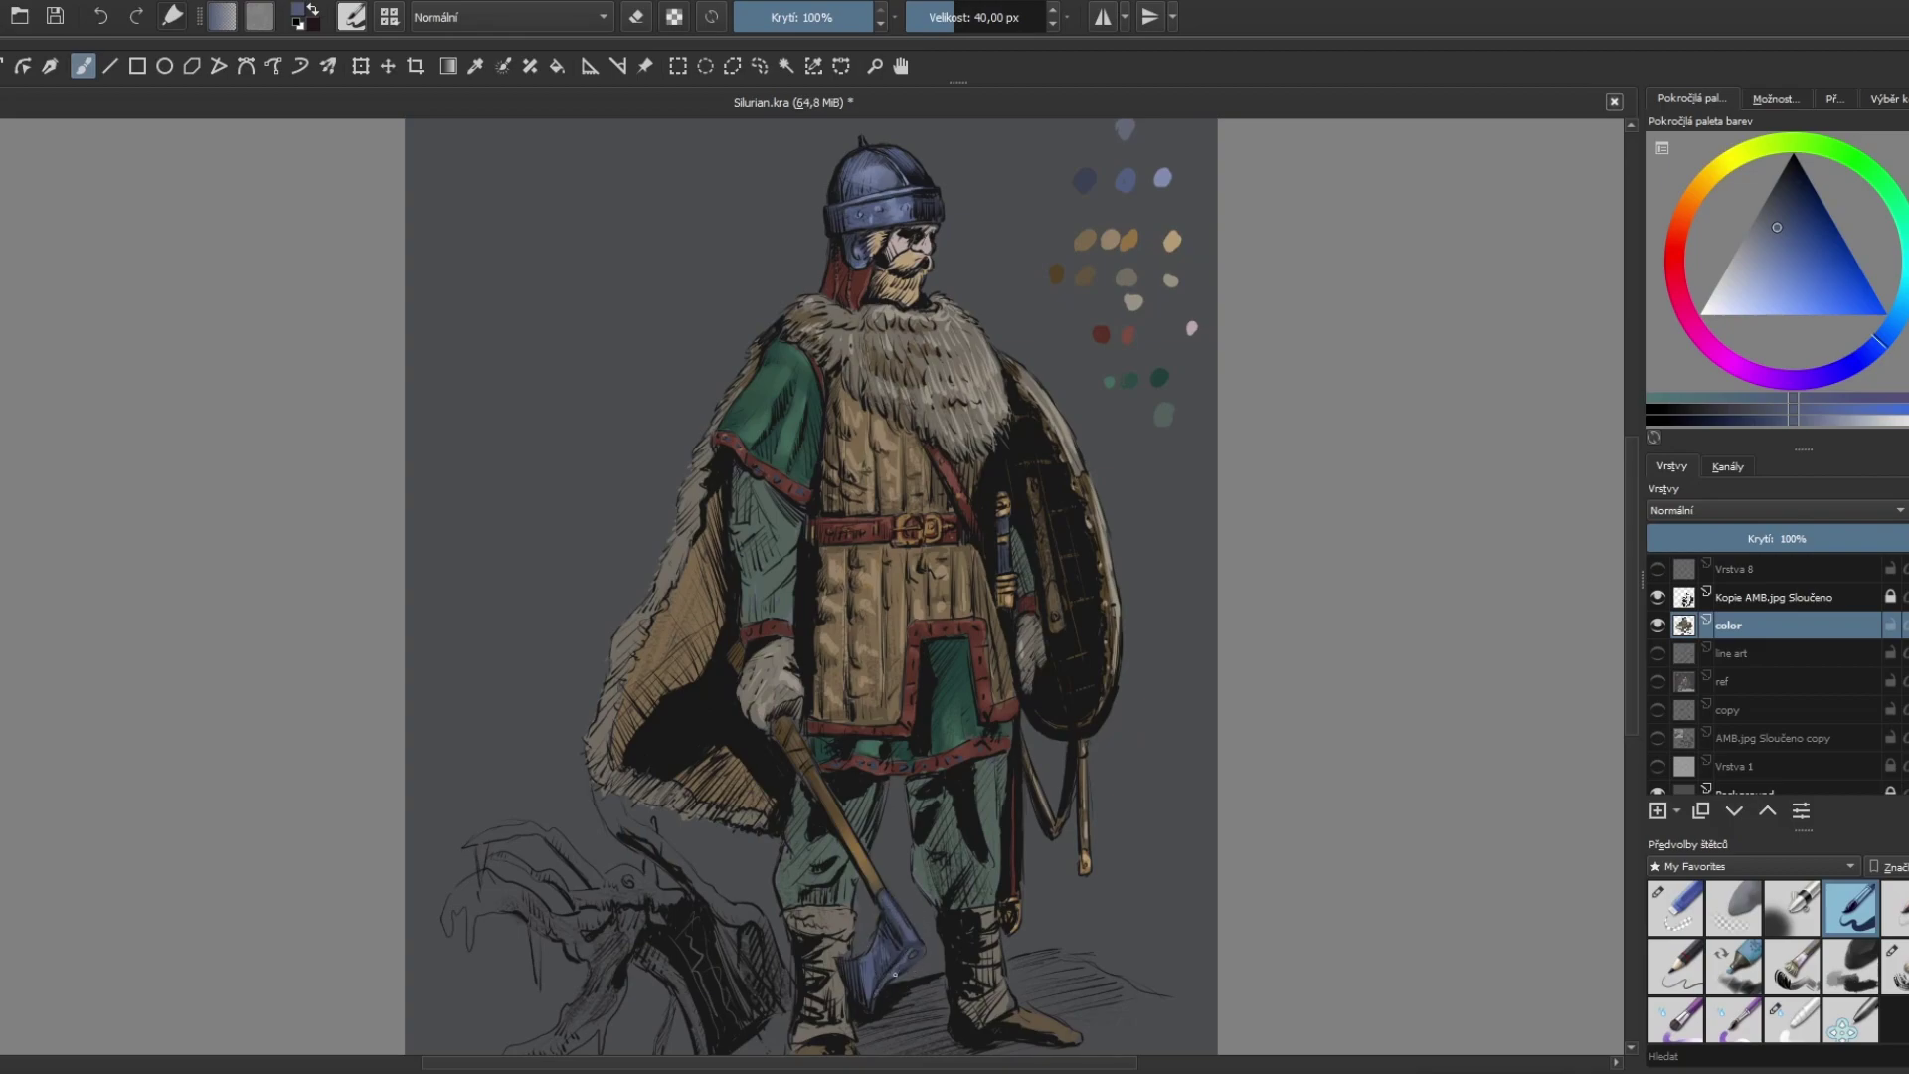
ctrl+click(1162, 177)
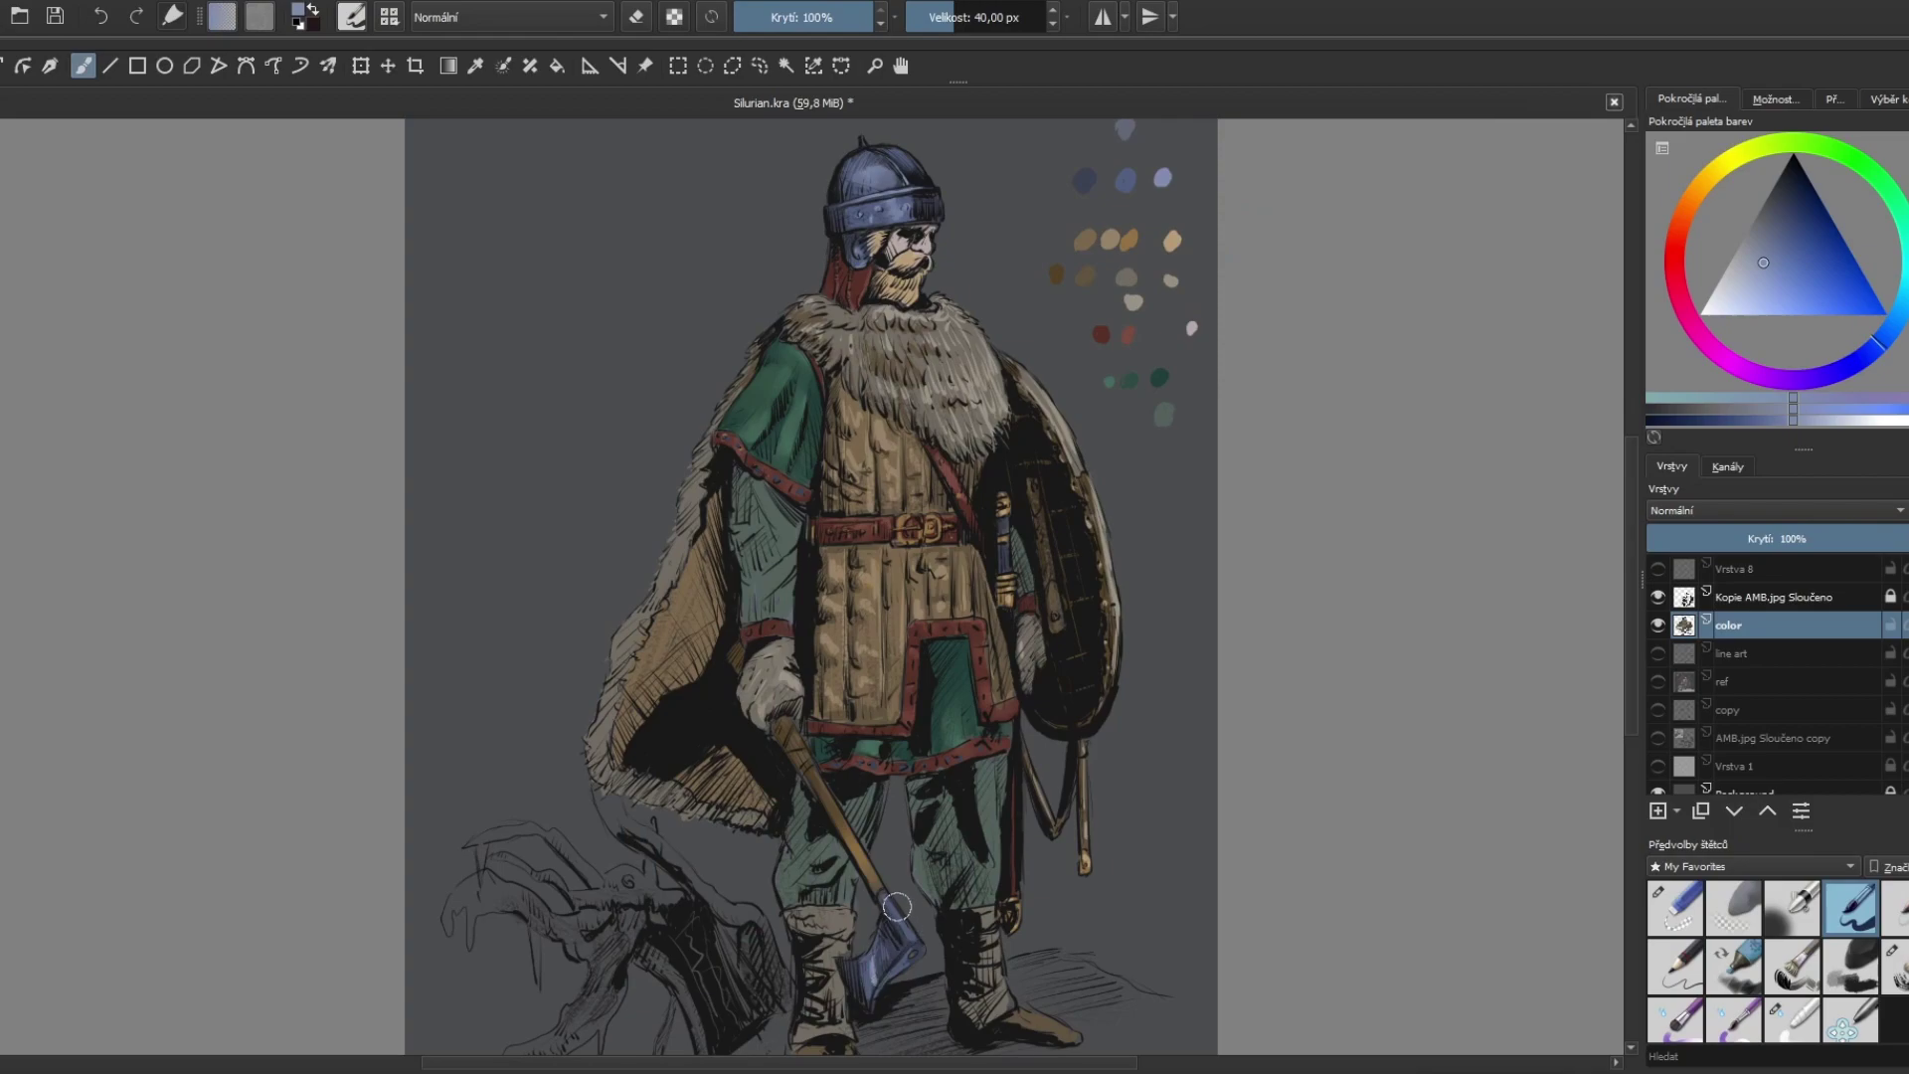
drag(897, 905, 909, 944)
Step: Darken the cloak's inner left edge toward the arm and add a dark mark on the tunic
scroll(1147, 856, up, 1)
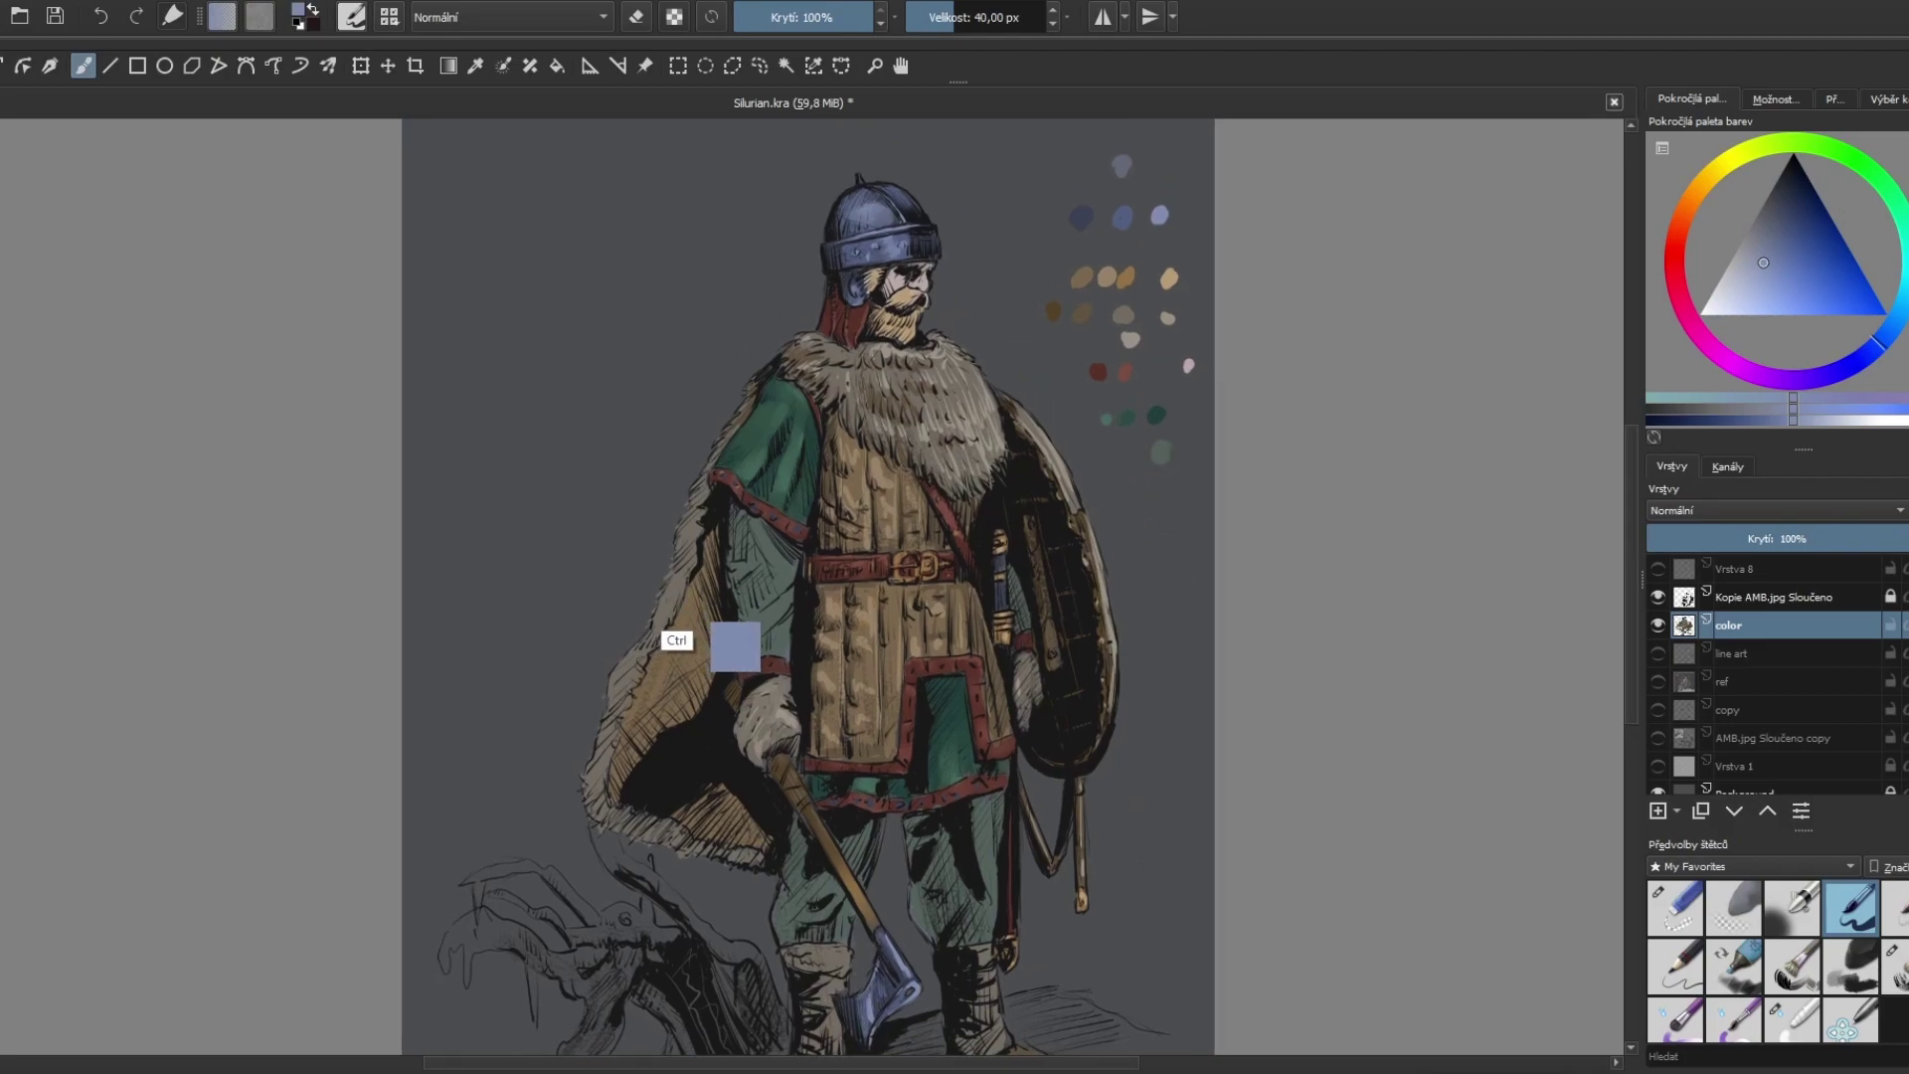
ctrl+click(696, 642)
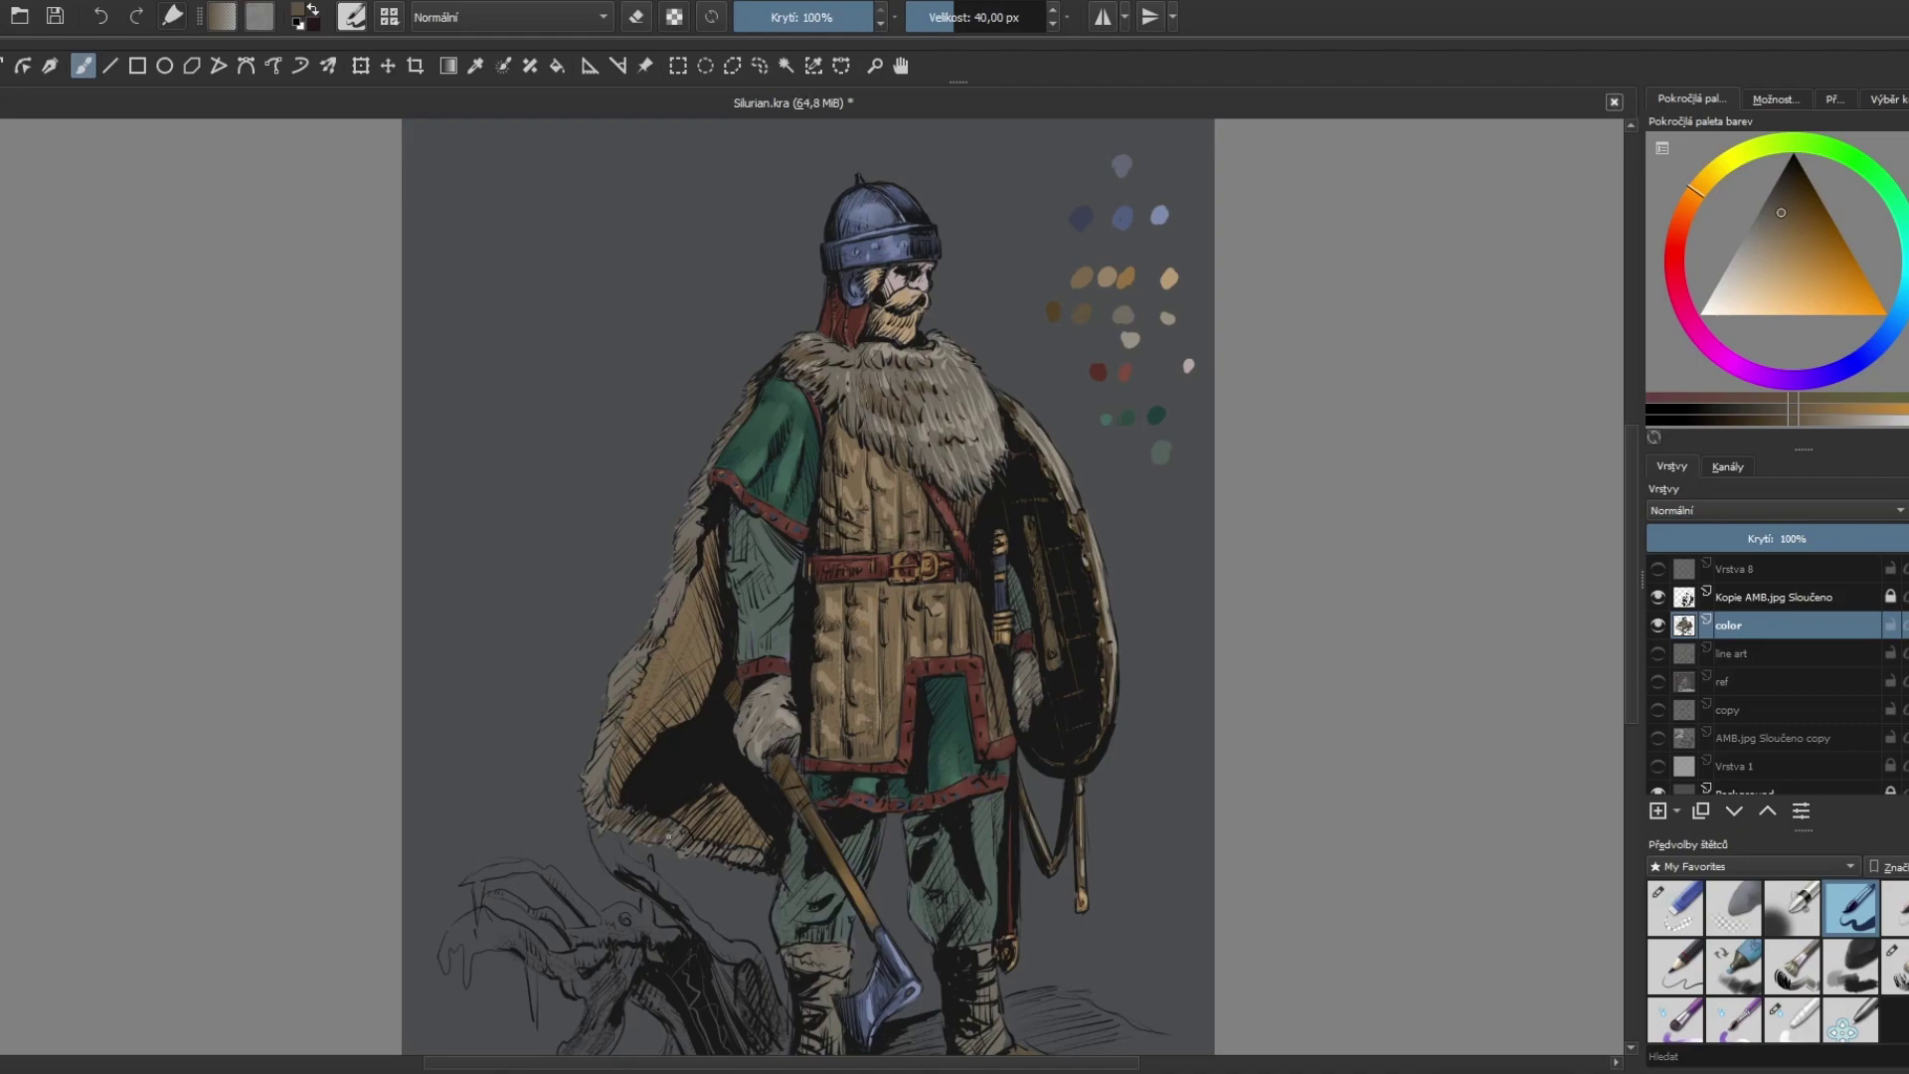
mouse_move(638, 726)
mouse_down()
mouse_move(634, 769)
mouse_move(703, 656)
mouse_move(664, 694)
mouse_up()
drag(708, 611, 710, 552)
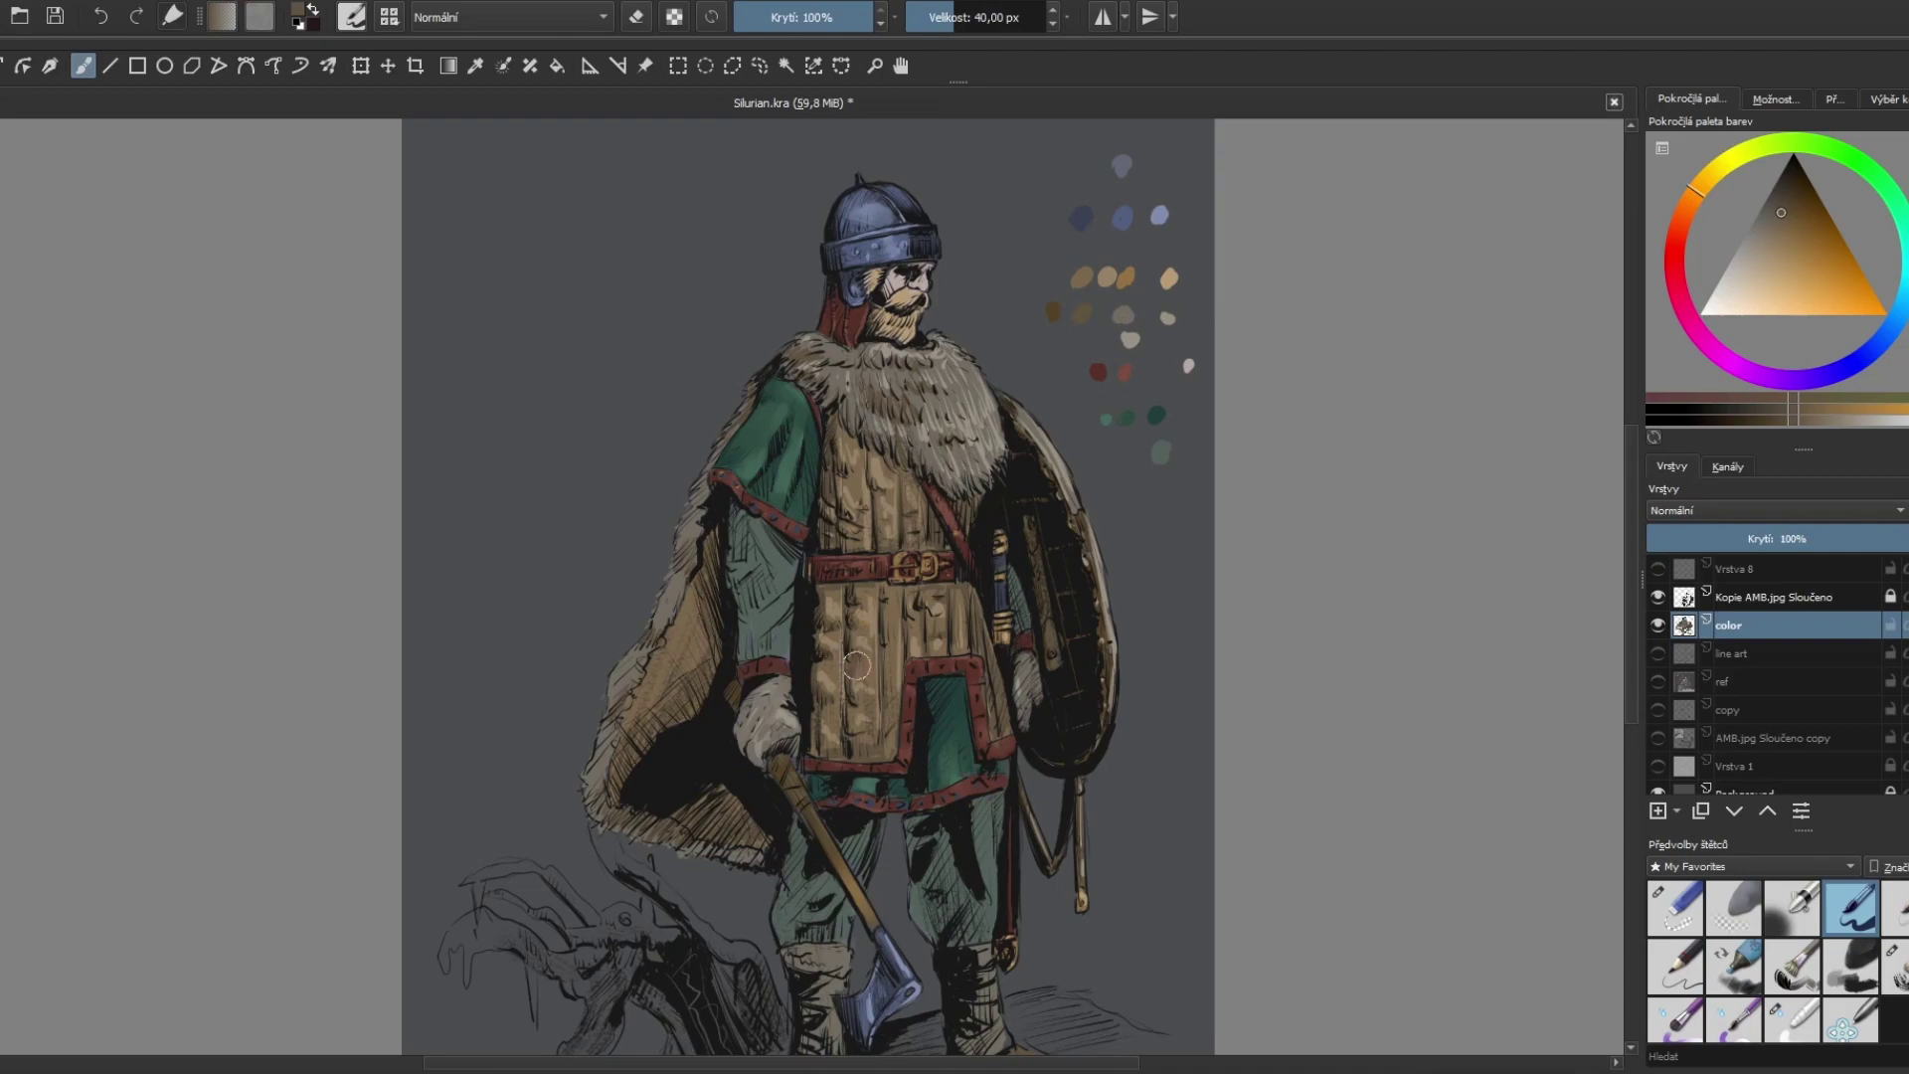
drag(840, 637, 840, 672)
key(slash)
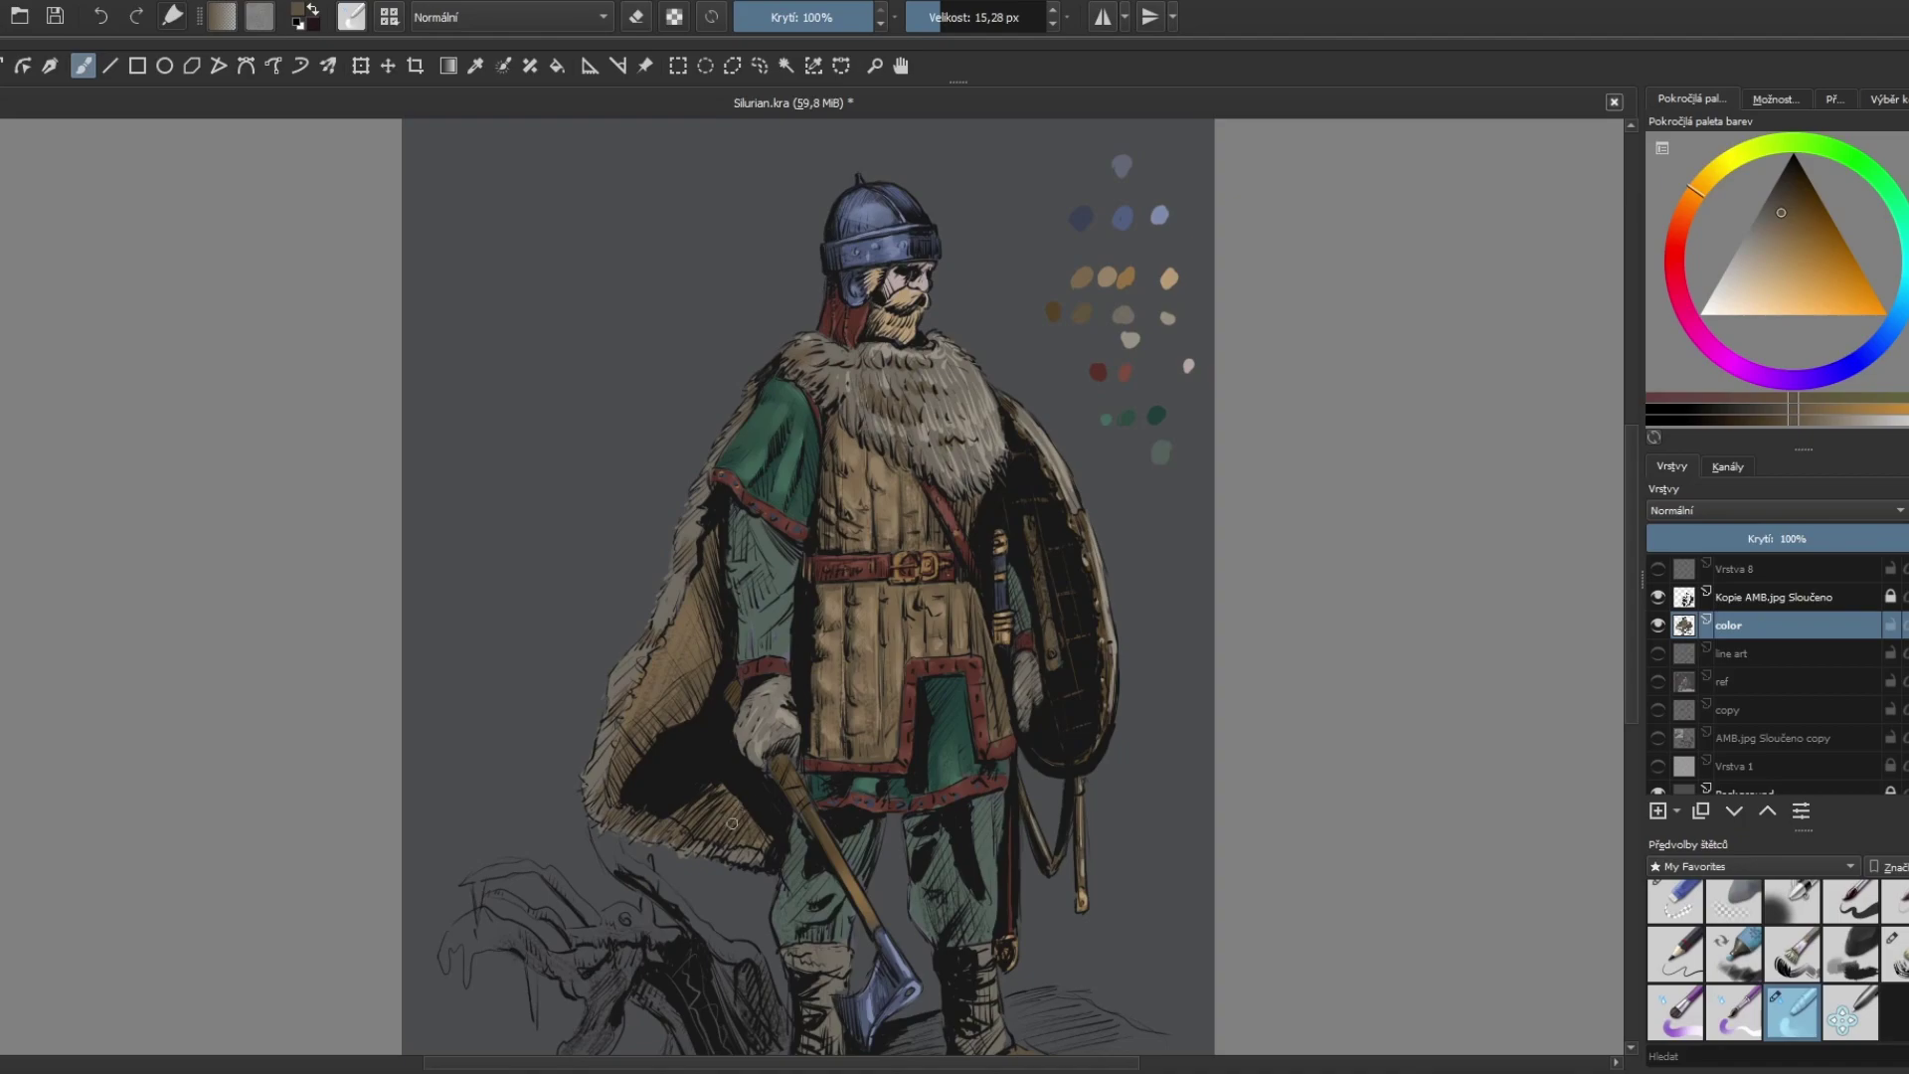
Step: Set up the thin 15.28 px brush with a lighter beige sampled from the palette swatches
key(slash)
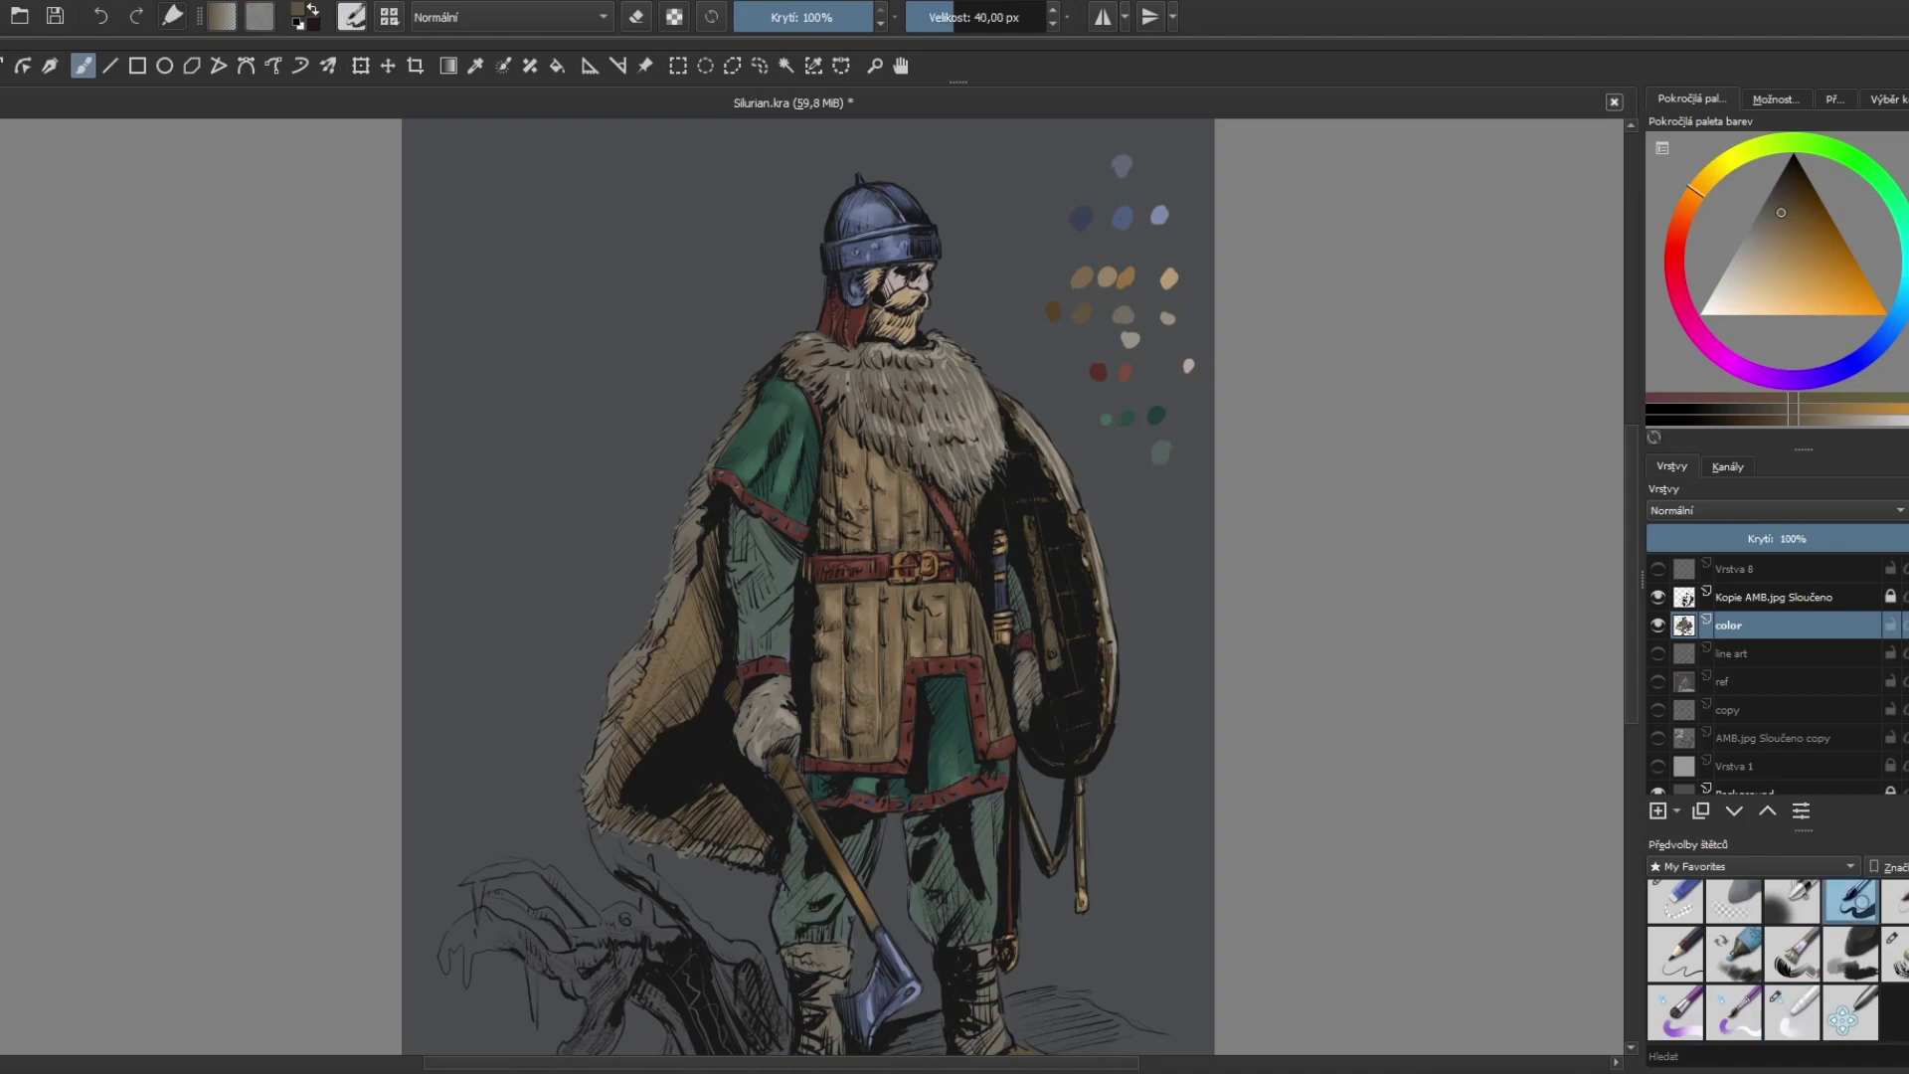
ctrl+click(675, 651)
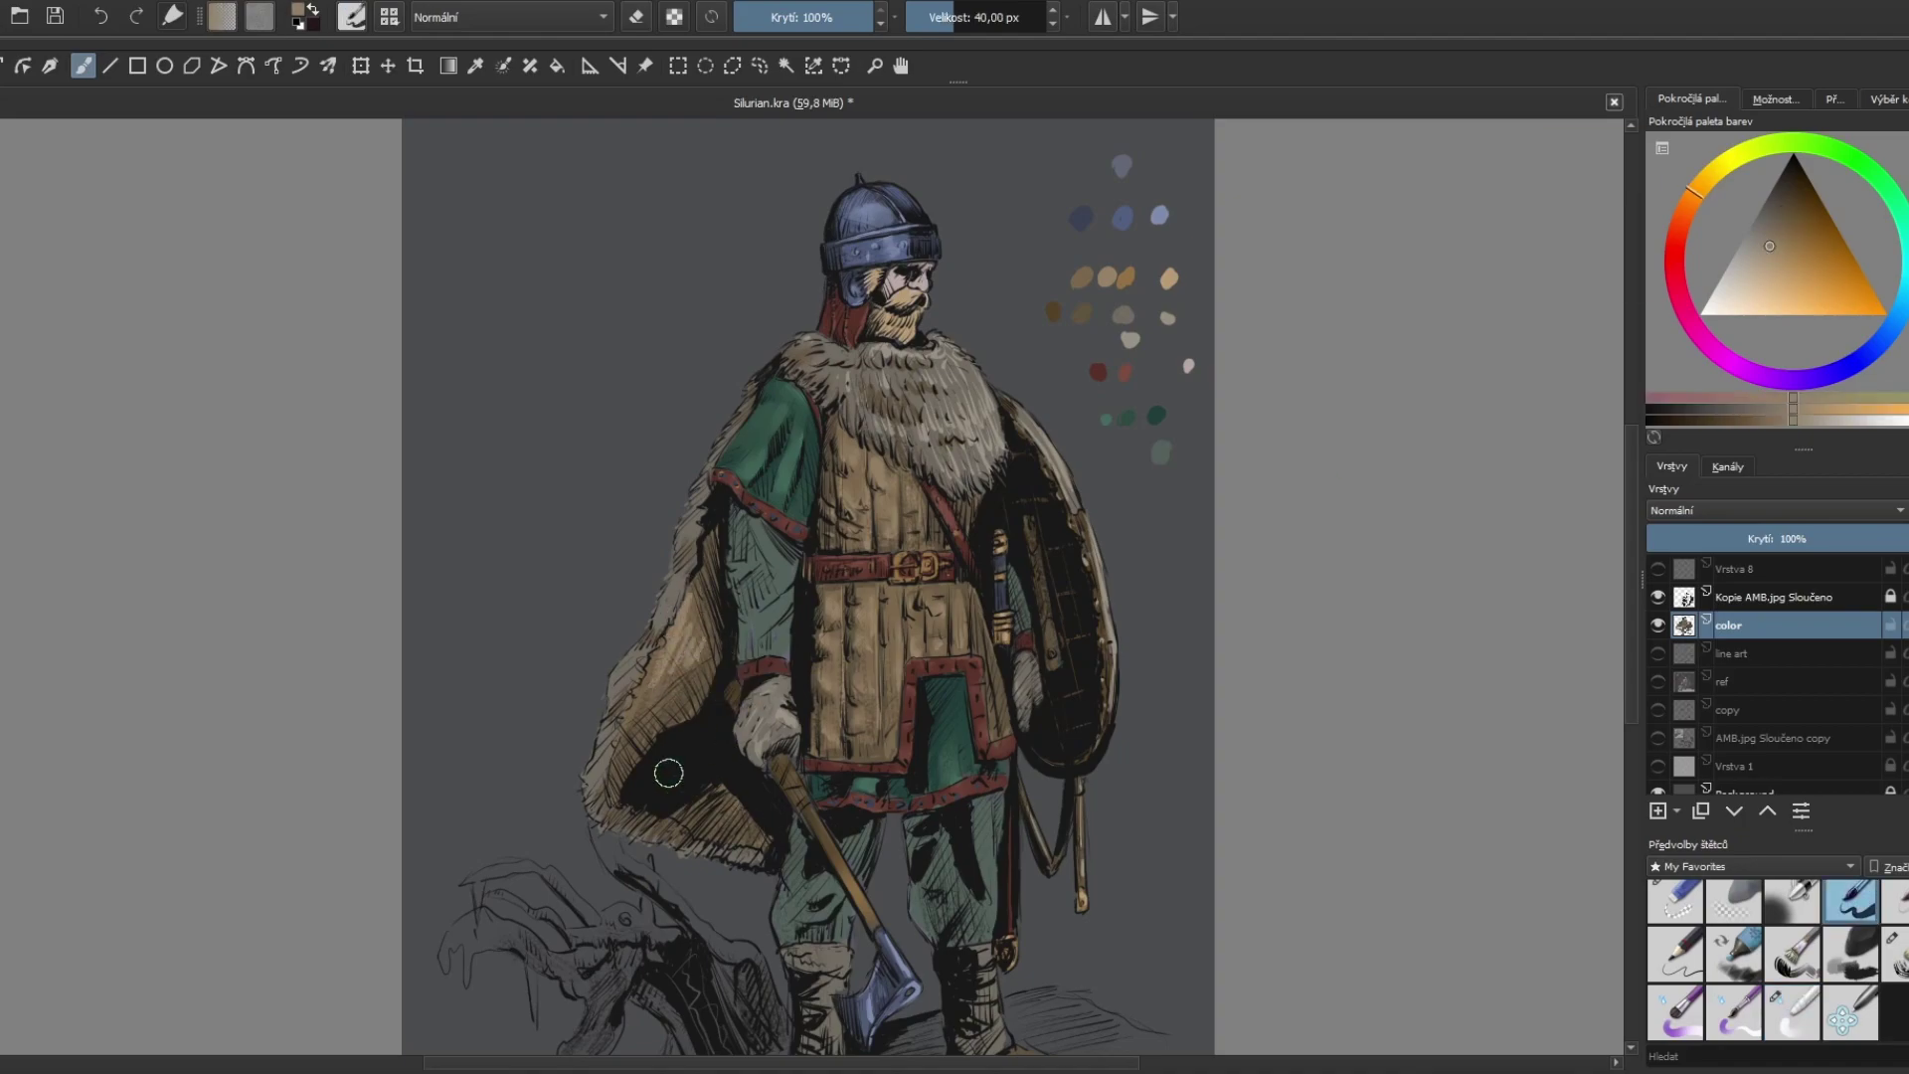
click(1792, 1012)
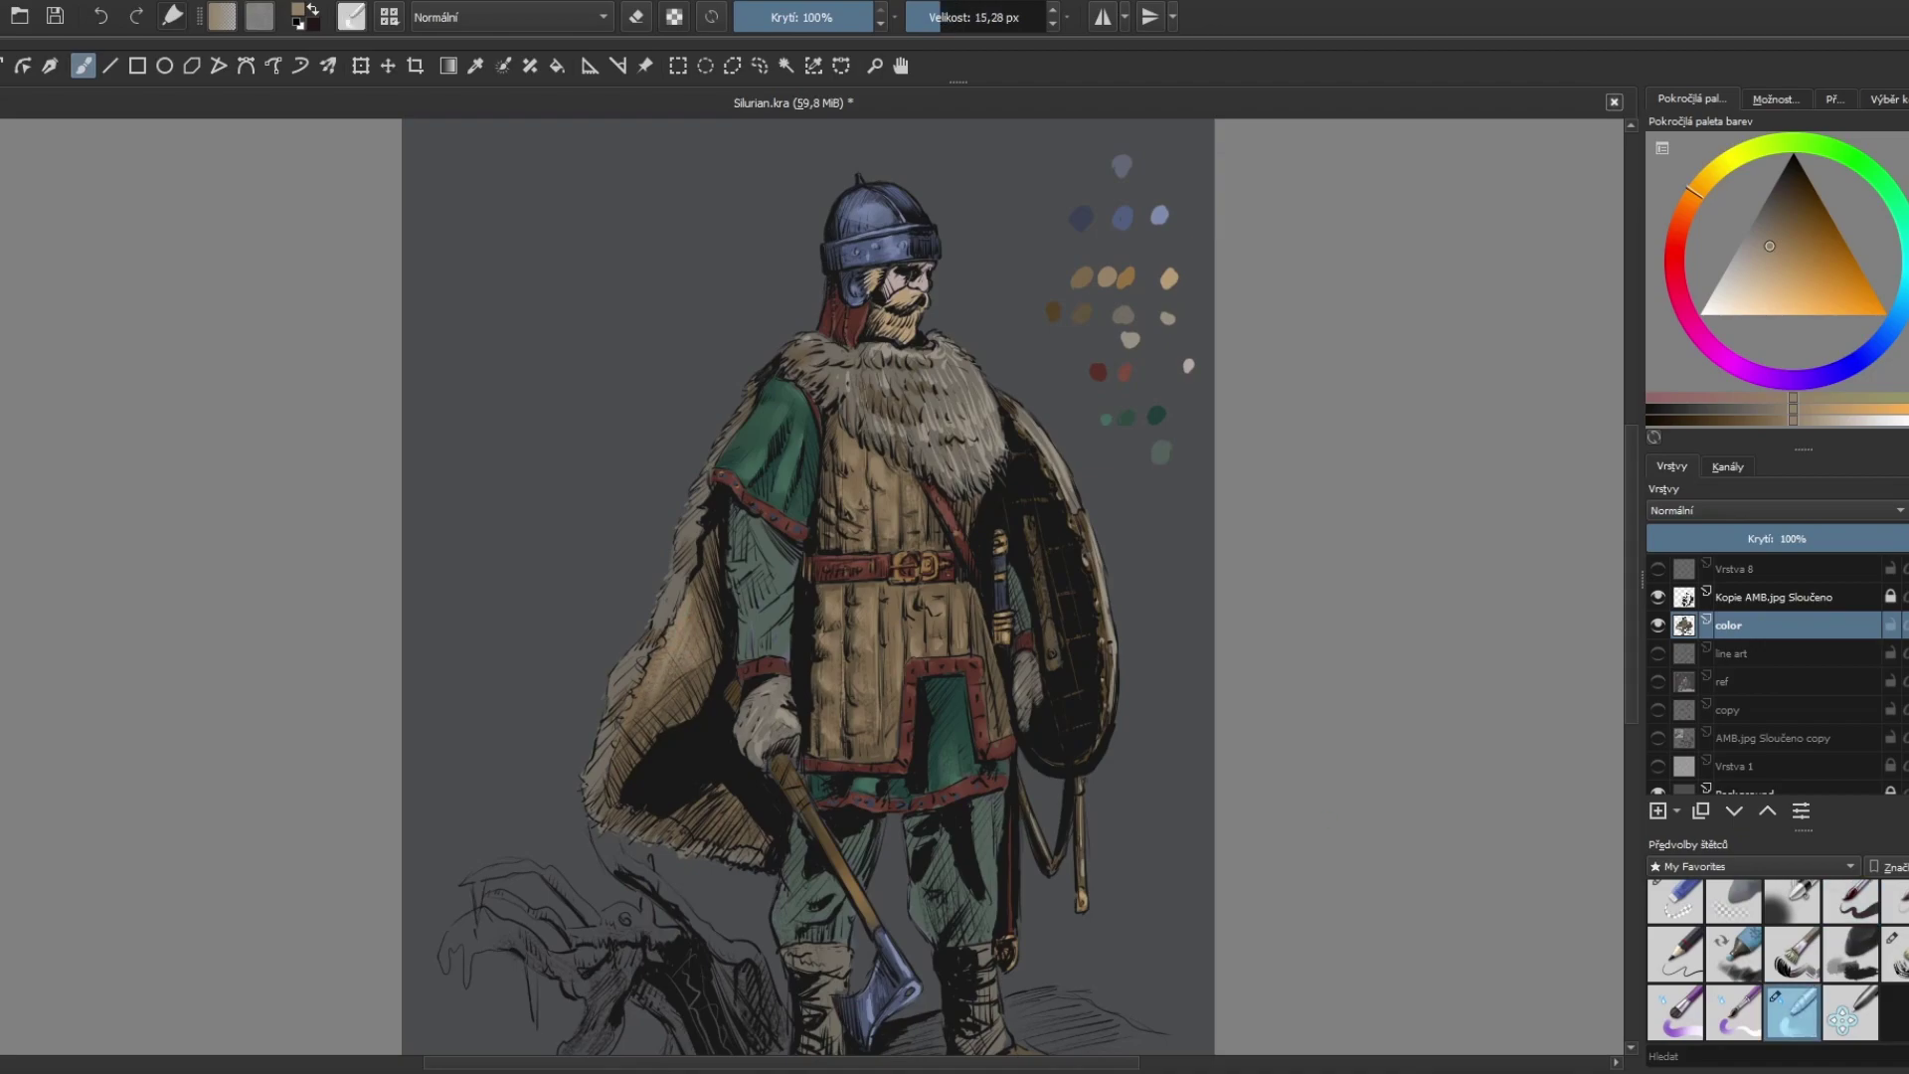
key(slash)
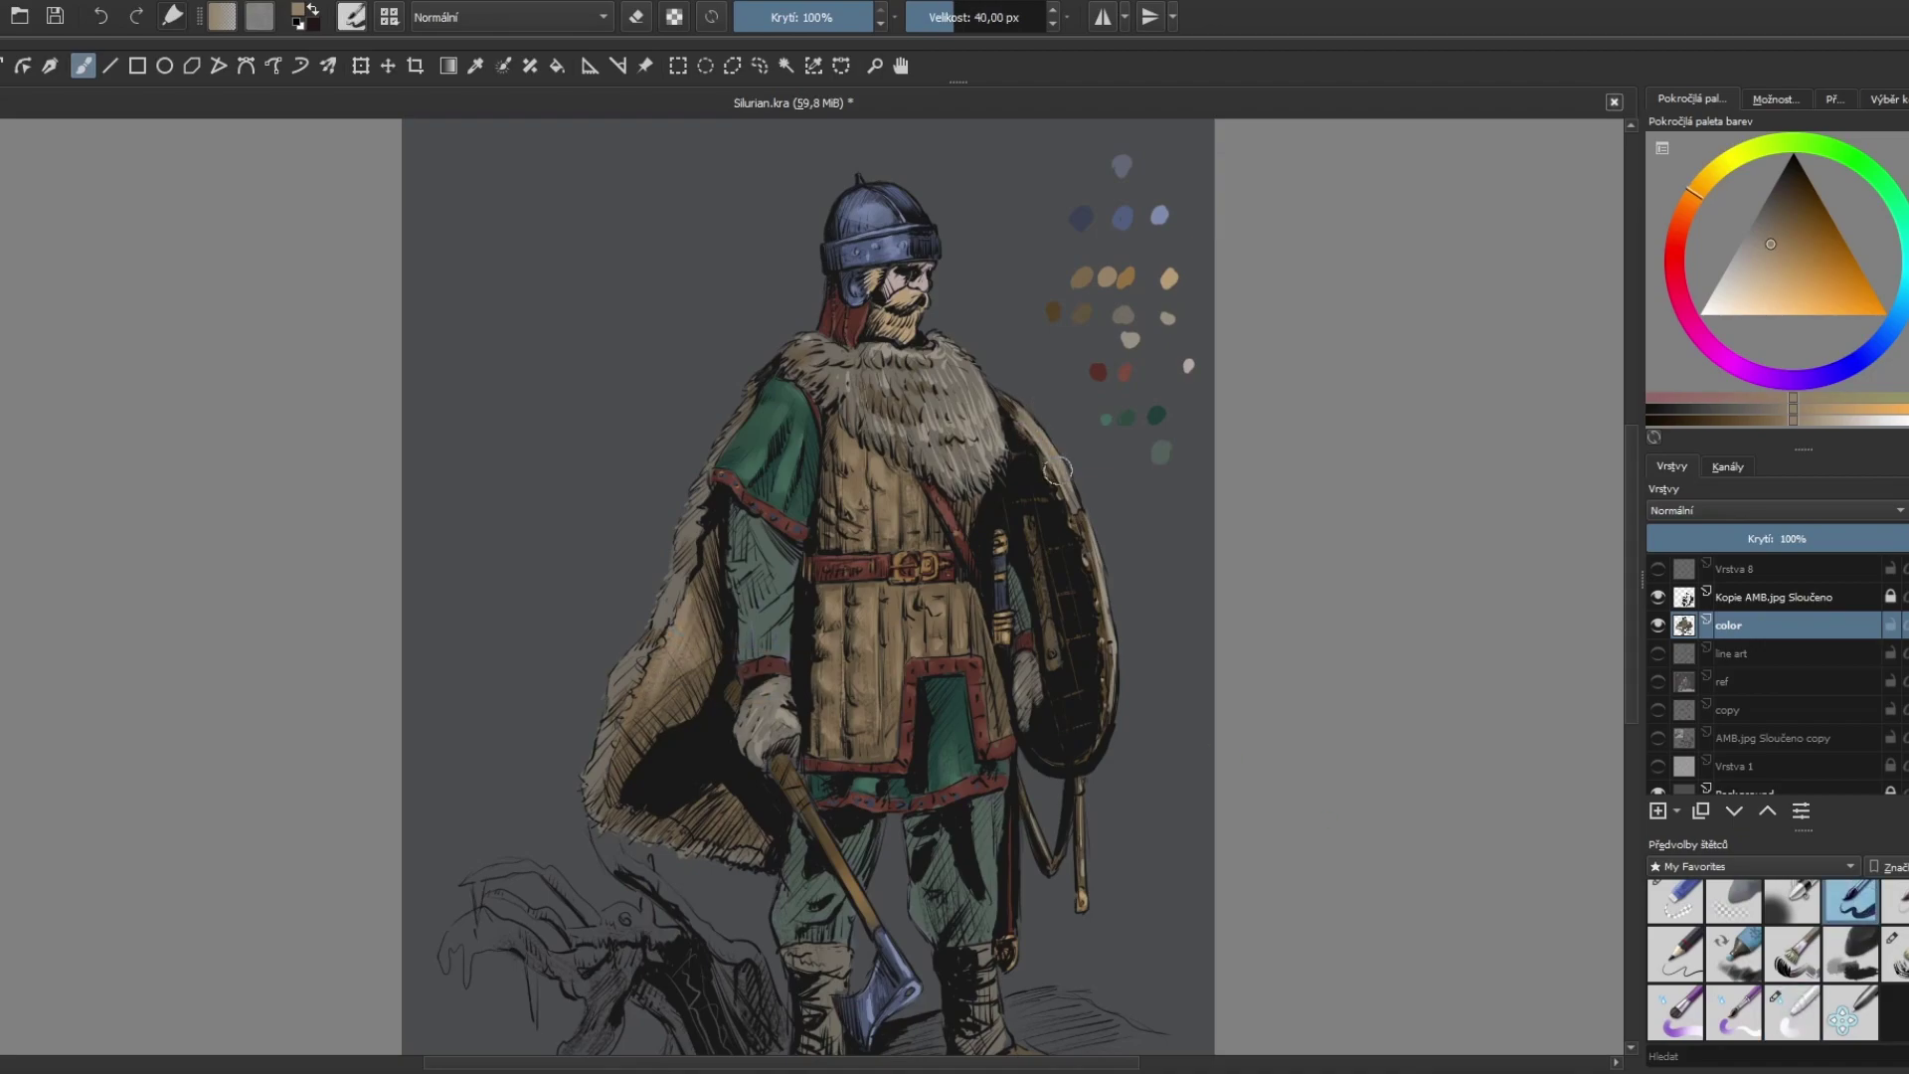
key(slash)
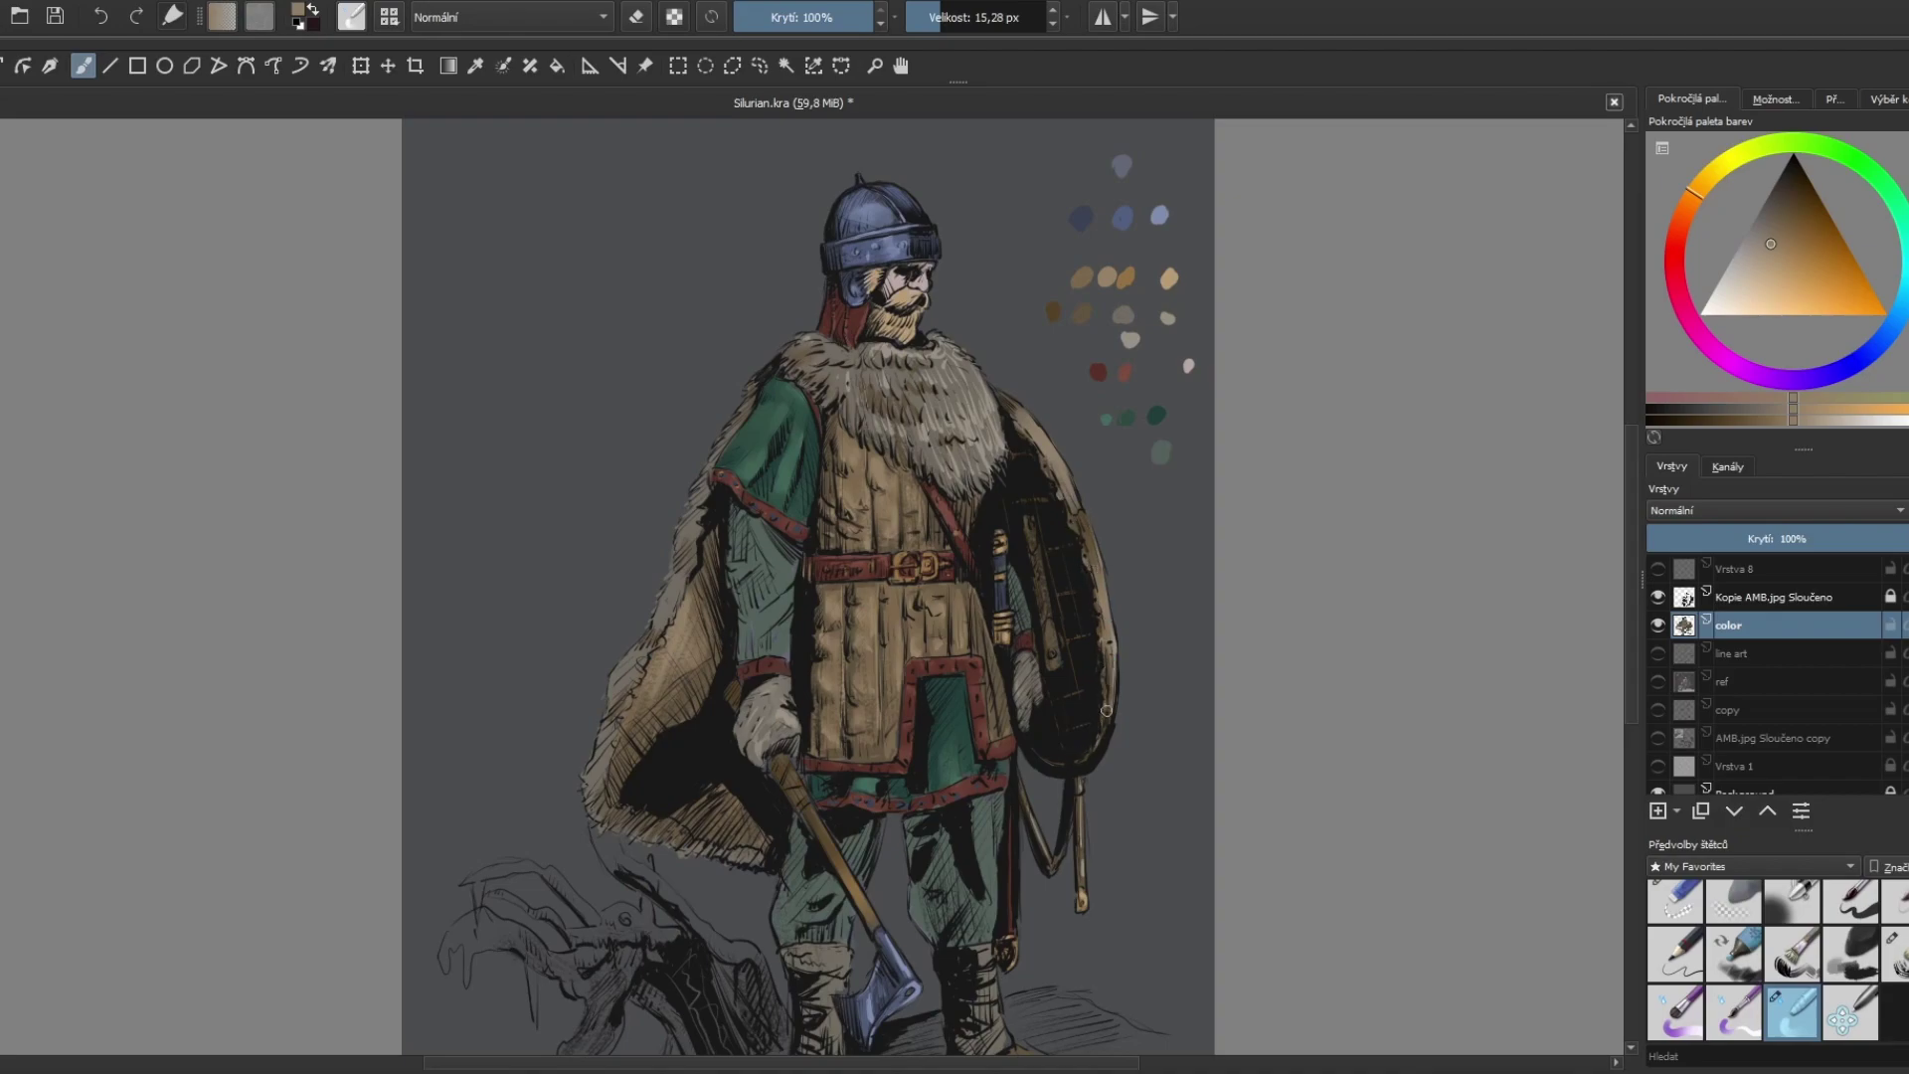
click(1851, 899)
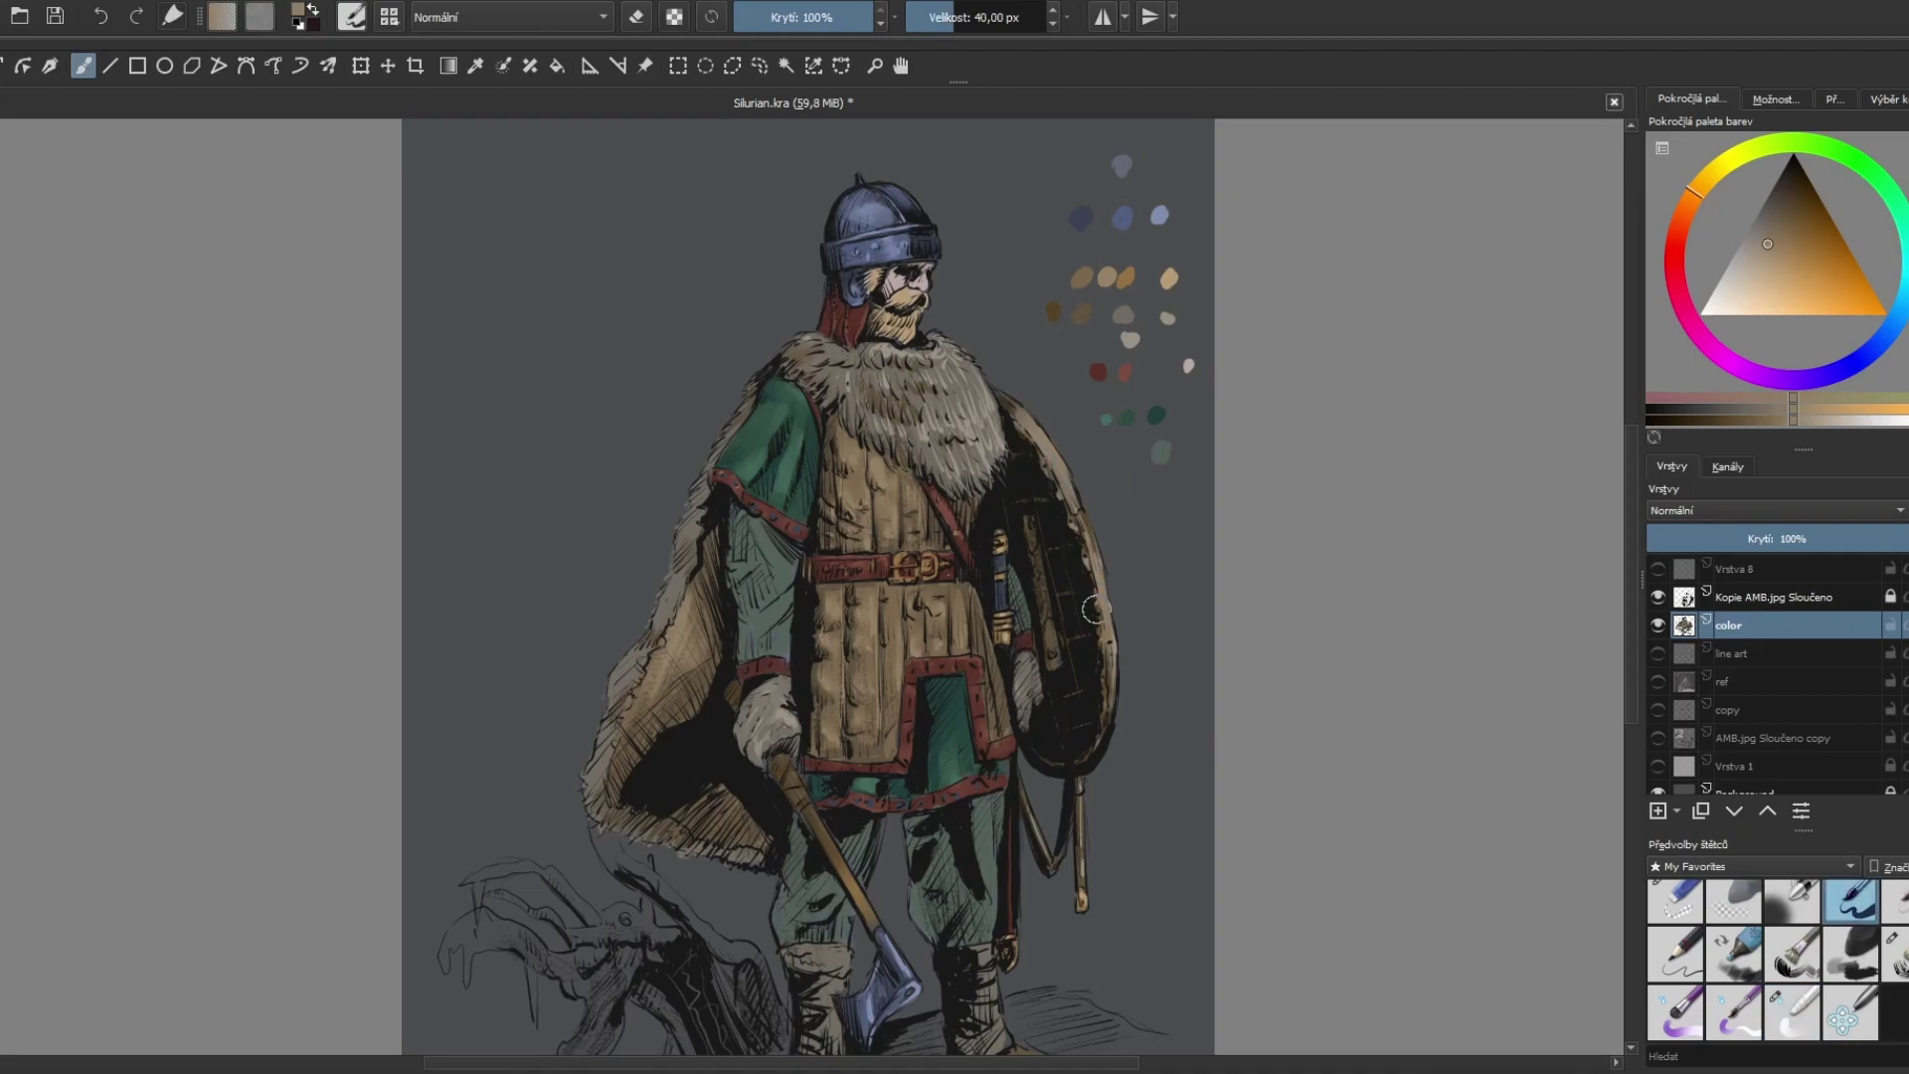
ctrl+click(1105, 320)
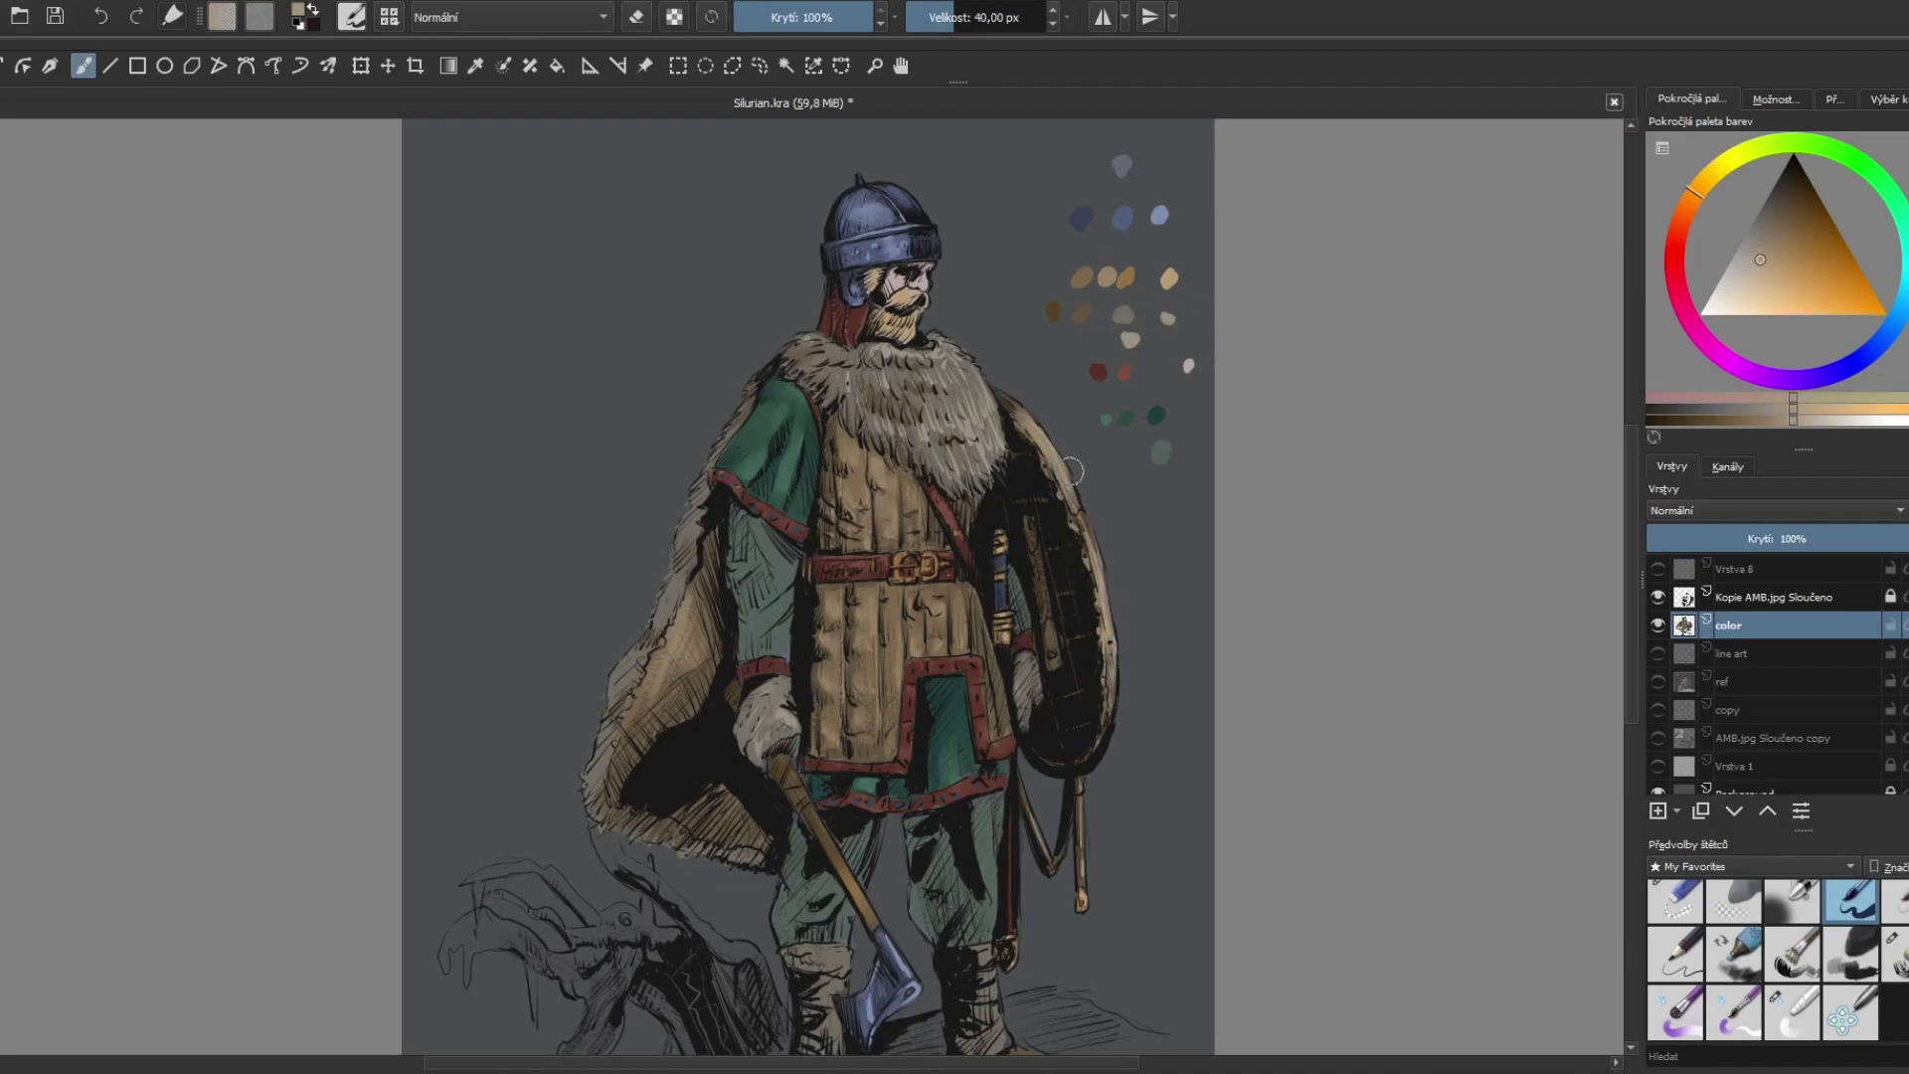
key(slash)
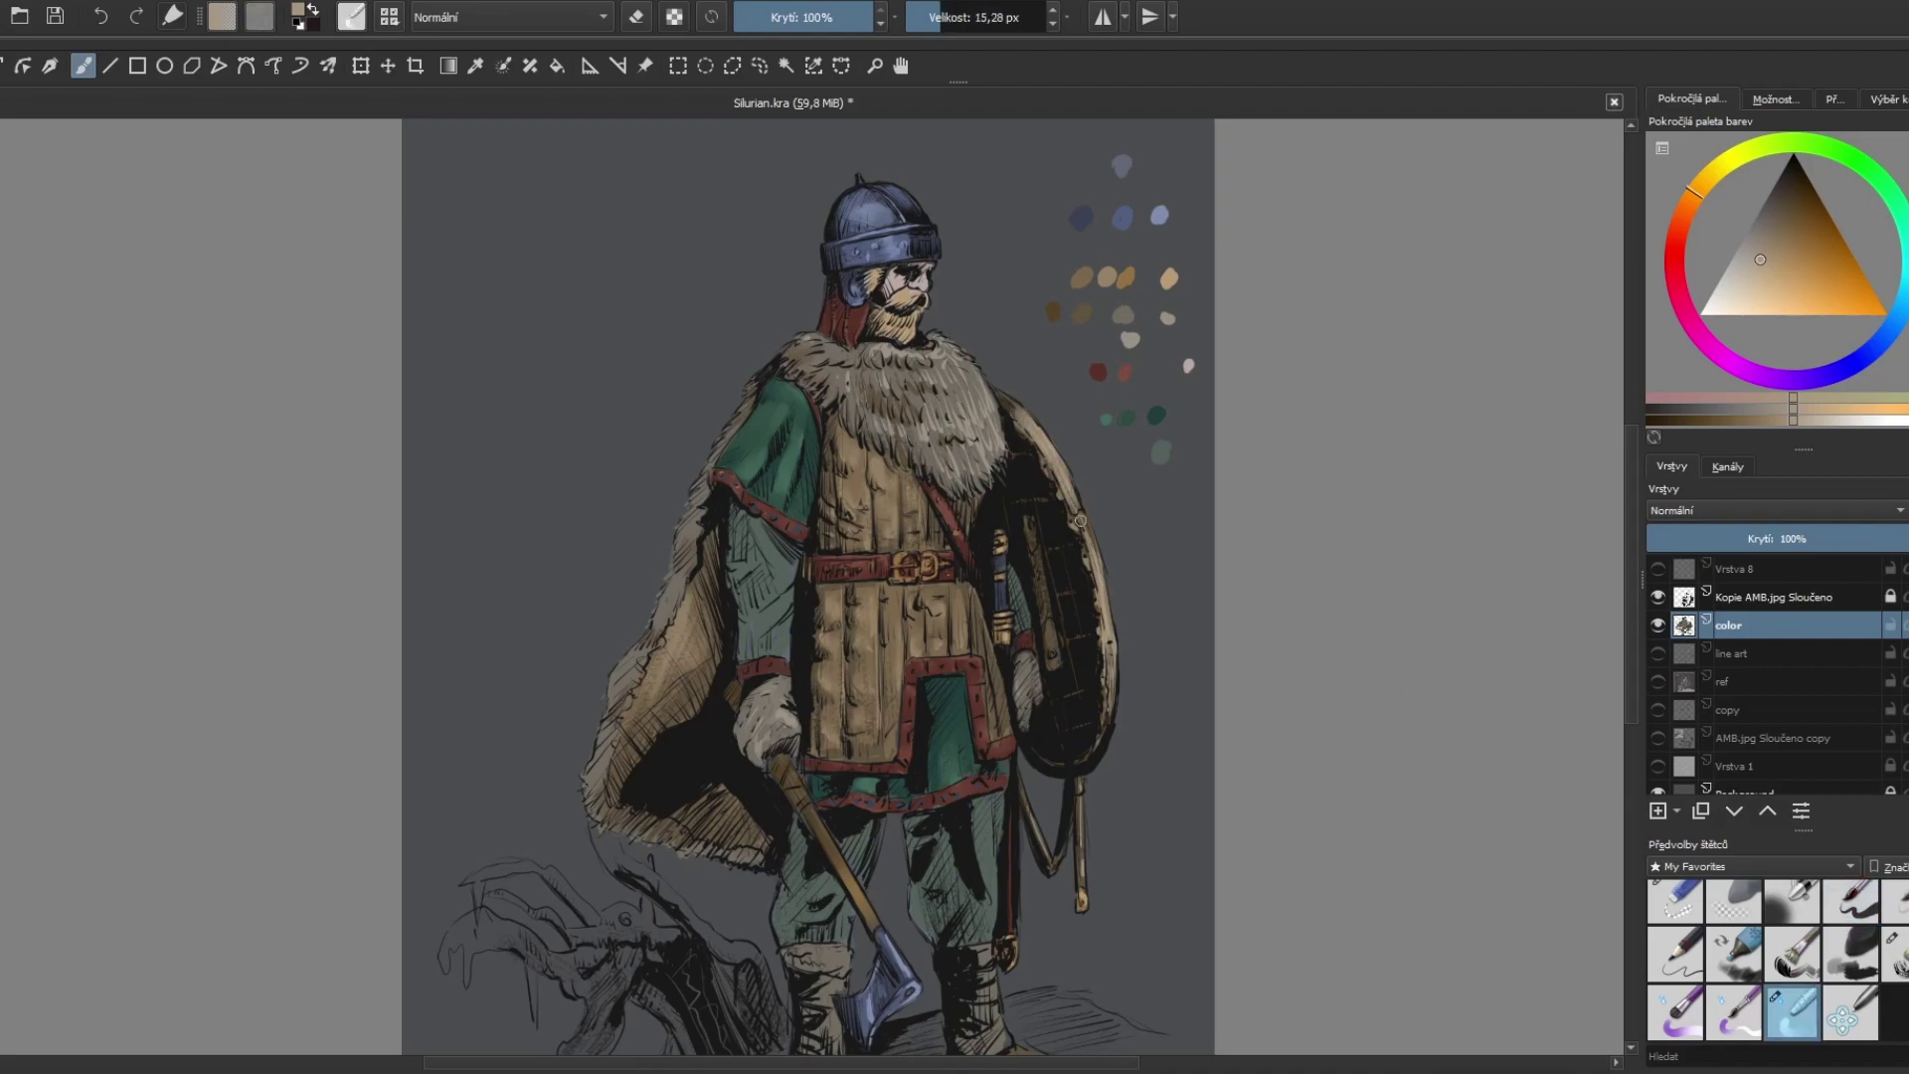
drag(1153, 772, 1192, 696)
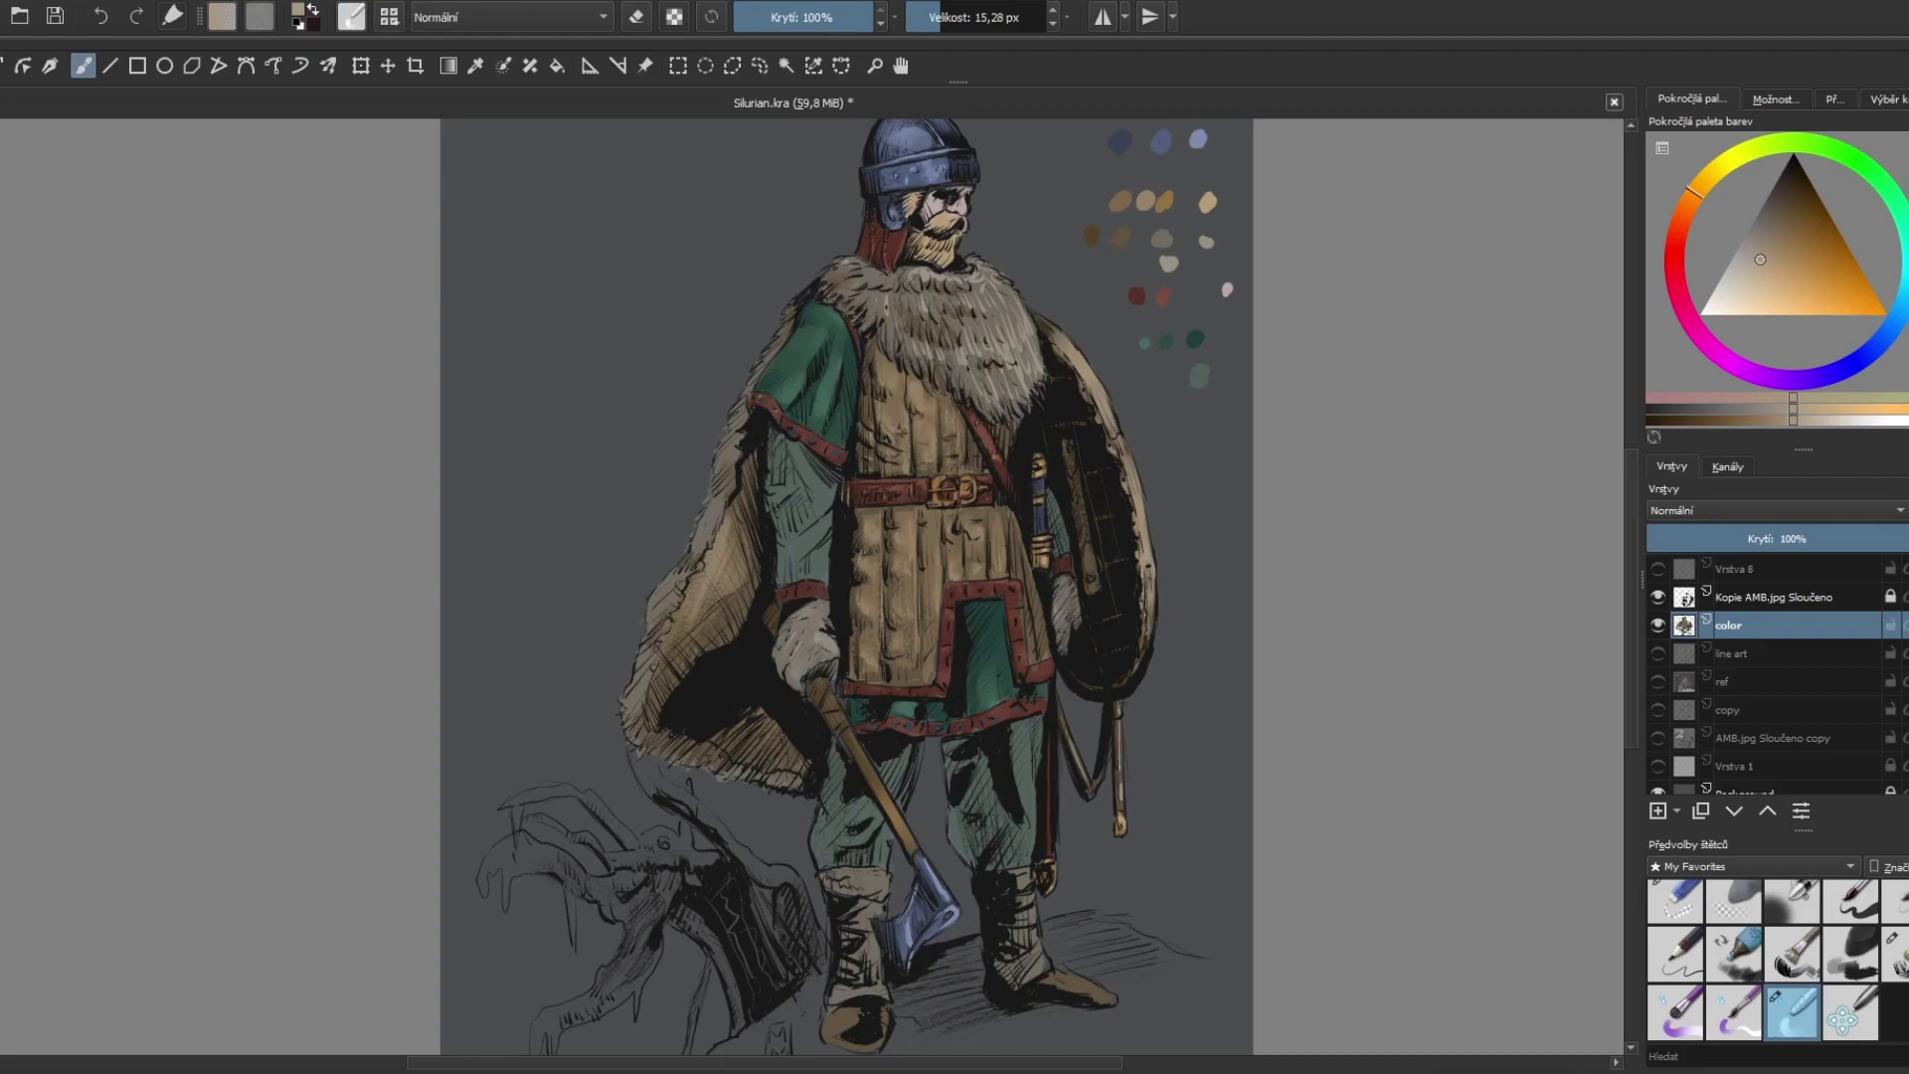
Step: Hatch dark shadows on both green trouser legs and add subtle strokes to the sleeve
key(slash)
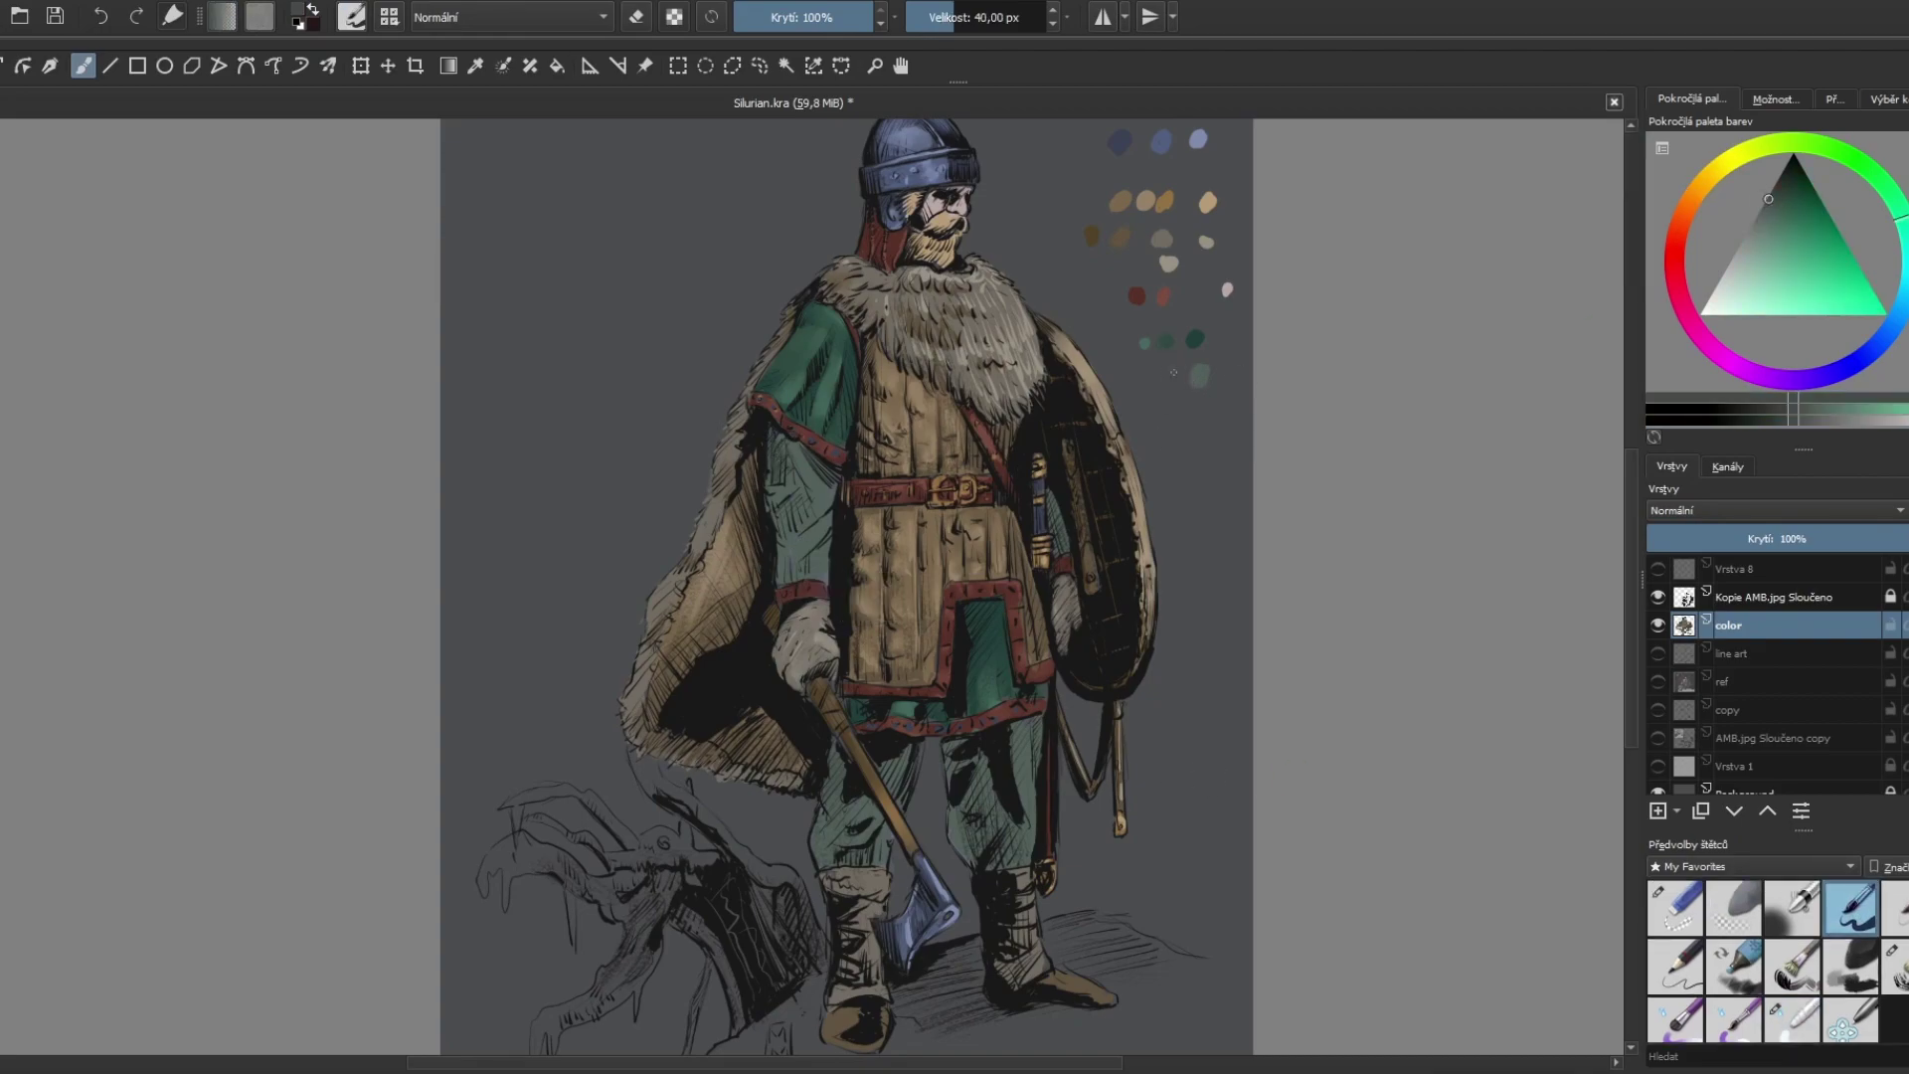
mouse_move(772, 442)
mouse_down()
mouse_move(775, 517)
mouse_move(810, 572)
mouse_up()
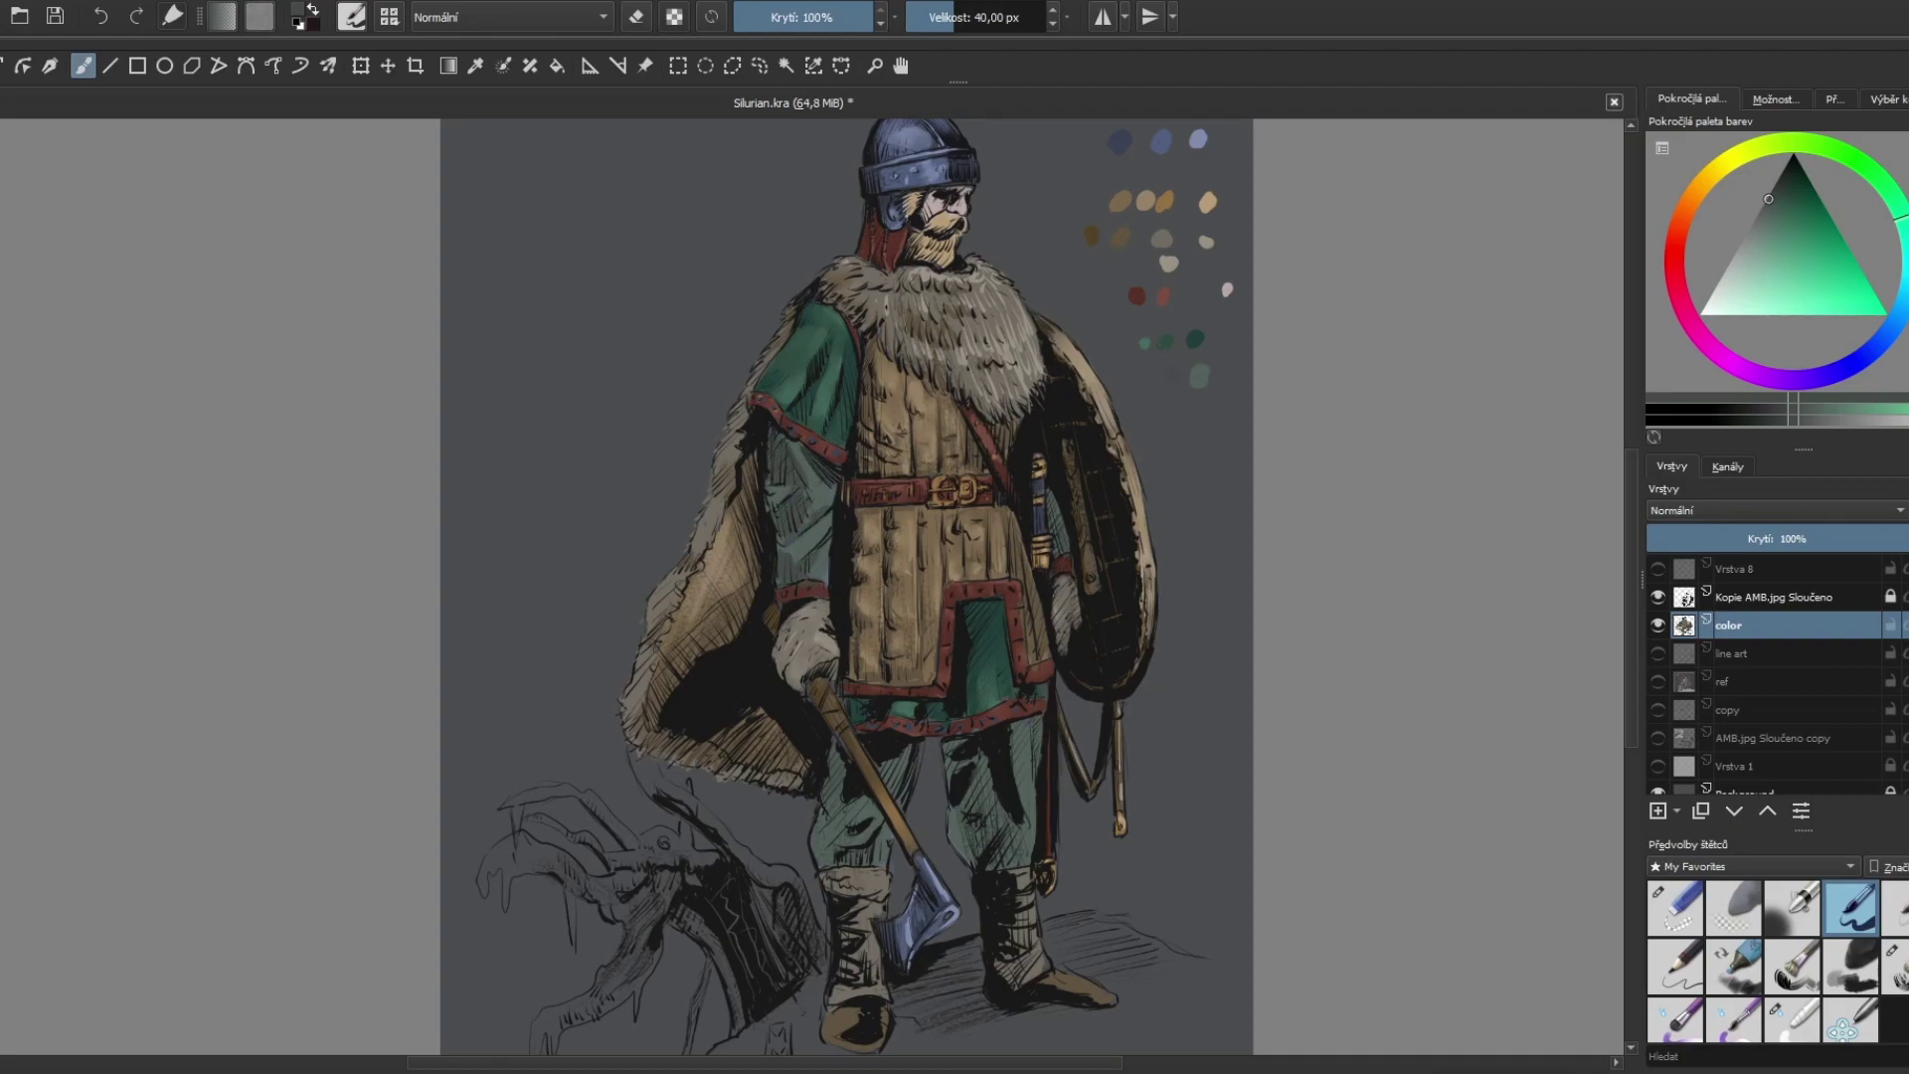
drag(969, 756, 1009, 860)
drag(1039, 721, 1022, 787)
mouse_move(845, 745)
mouse_down()
mouse_move(823, 855)
mouse_move(879, 851)
mouse_up()
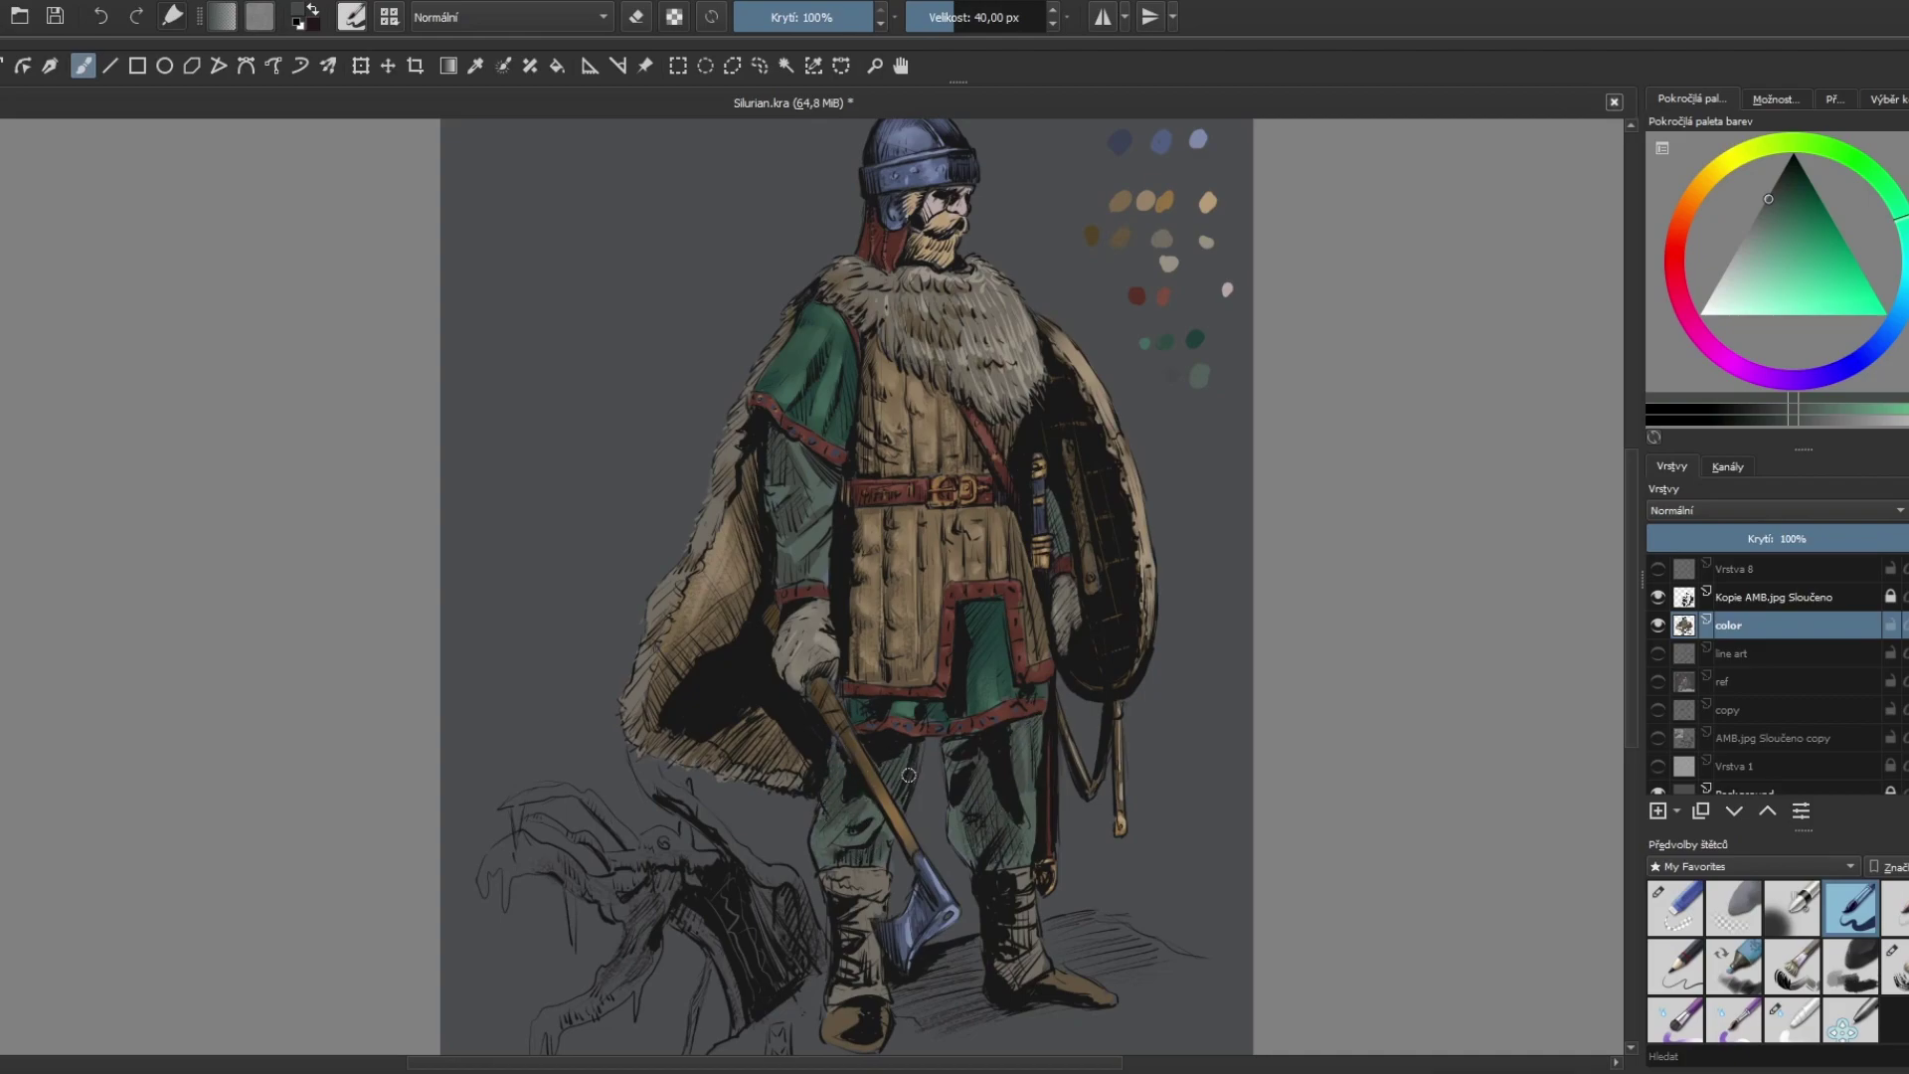
Step: Pick grey-greens and paint a lighter green highlight on the left trouser leg
ctrl+click(1146, 391)
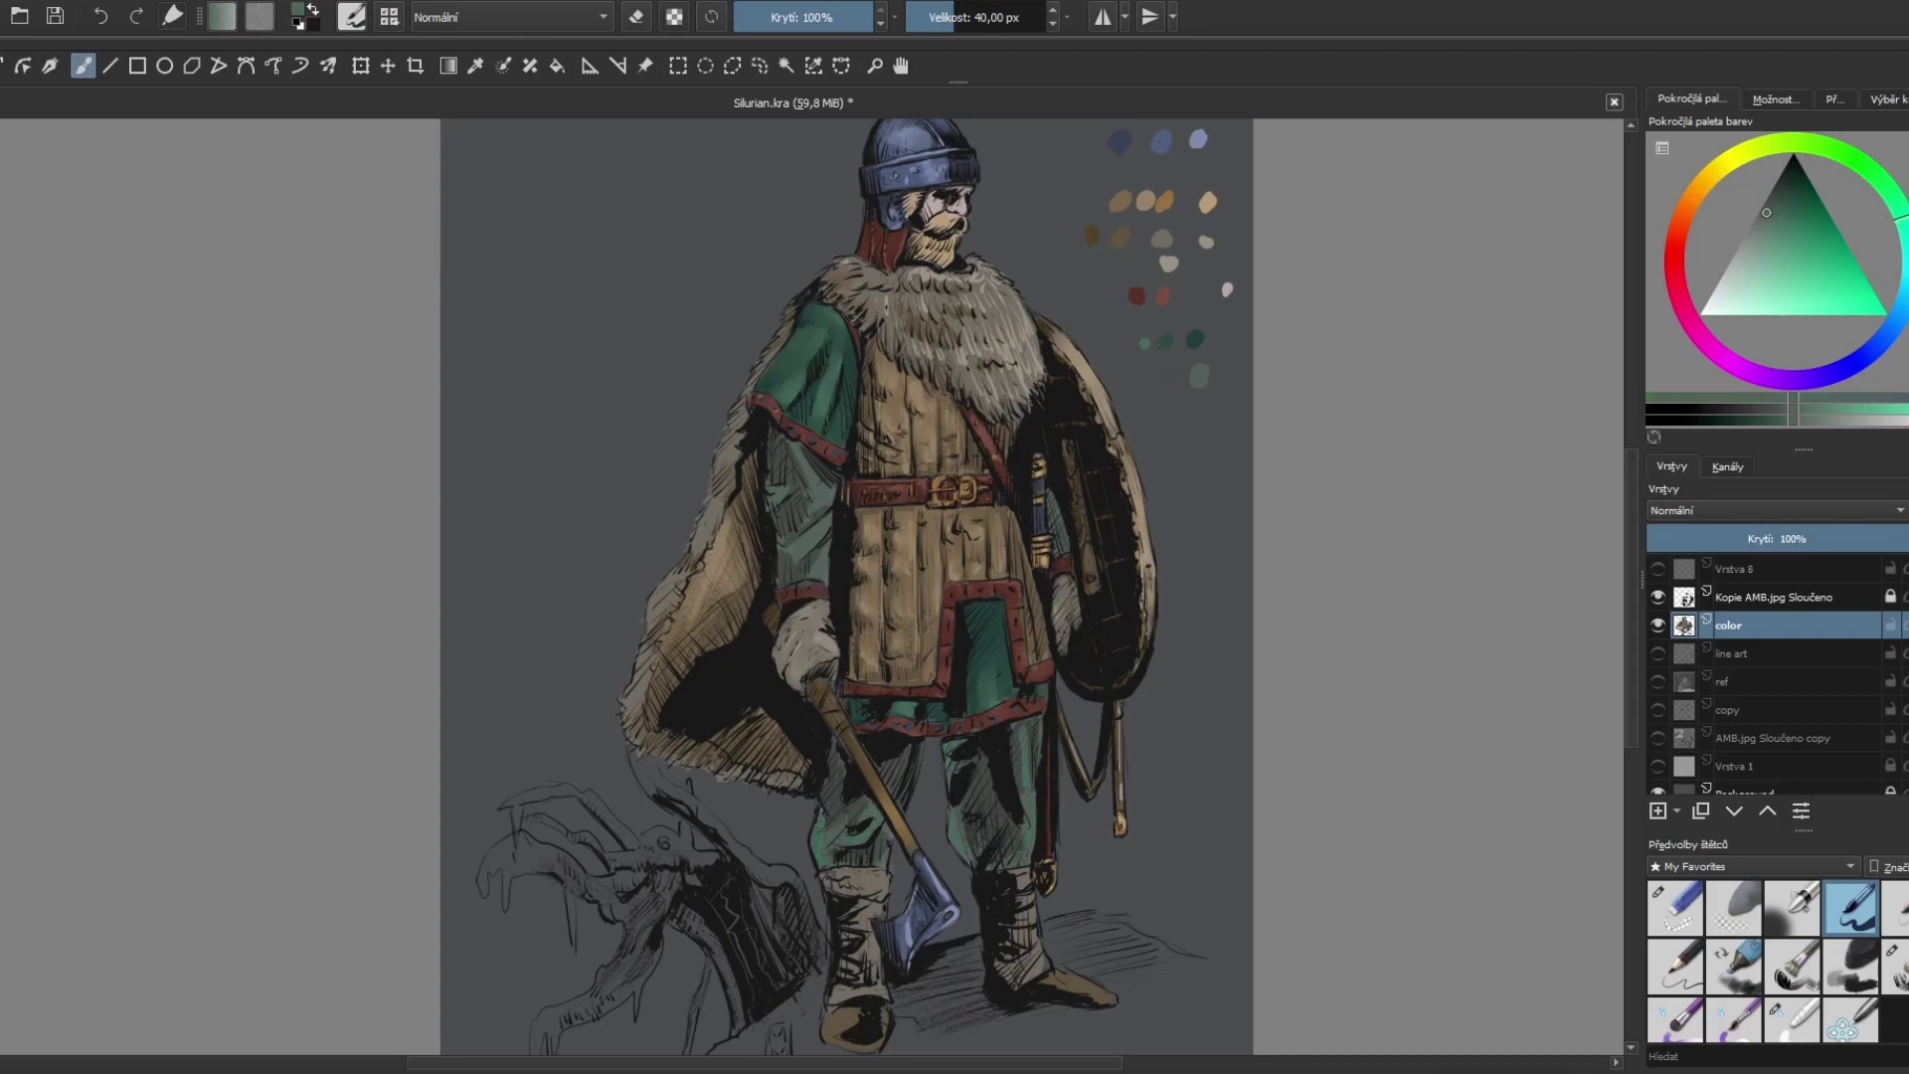
ctrl+click(800, 472)
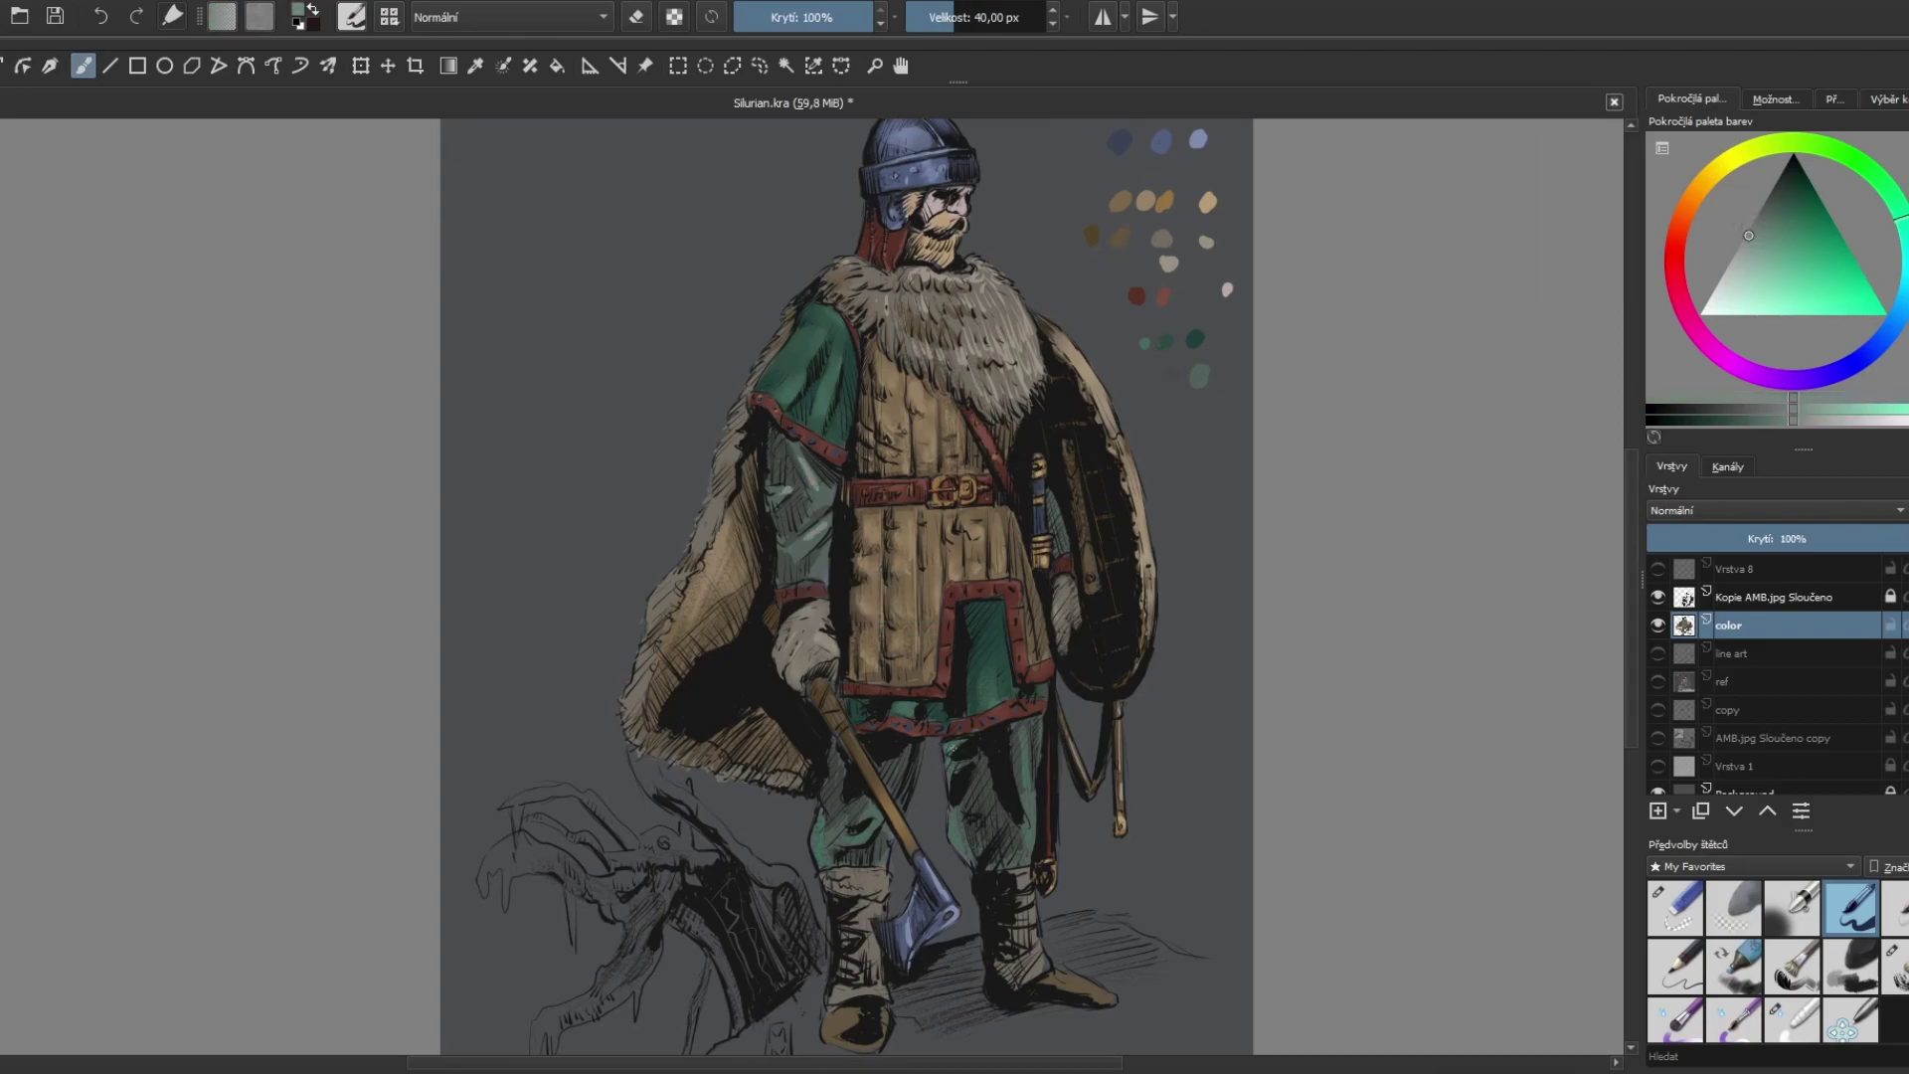
drag(824, 831, 861, 825)
ctrl+click(799, 393)
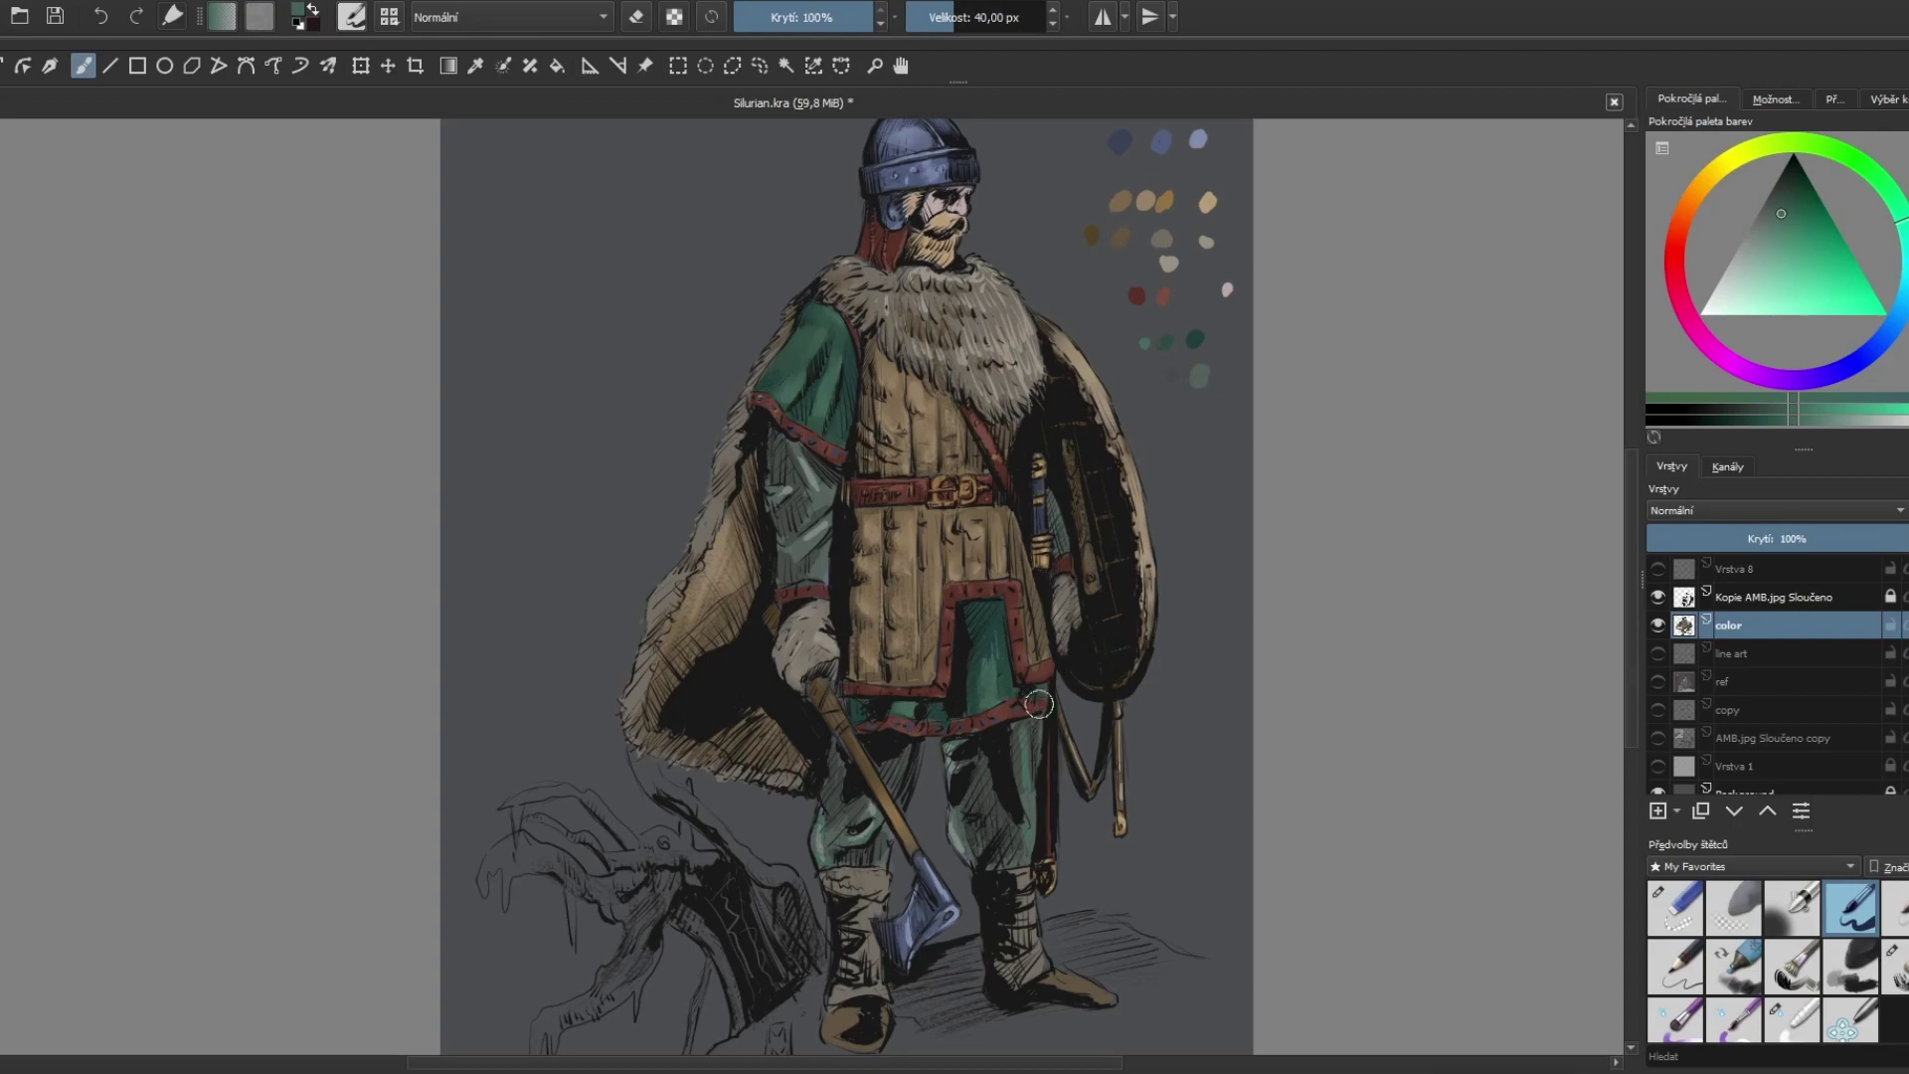
ctrl+click(803, 439)
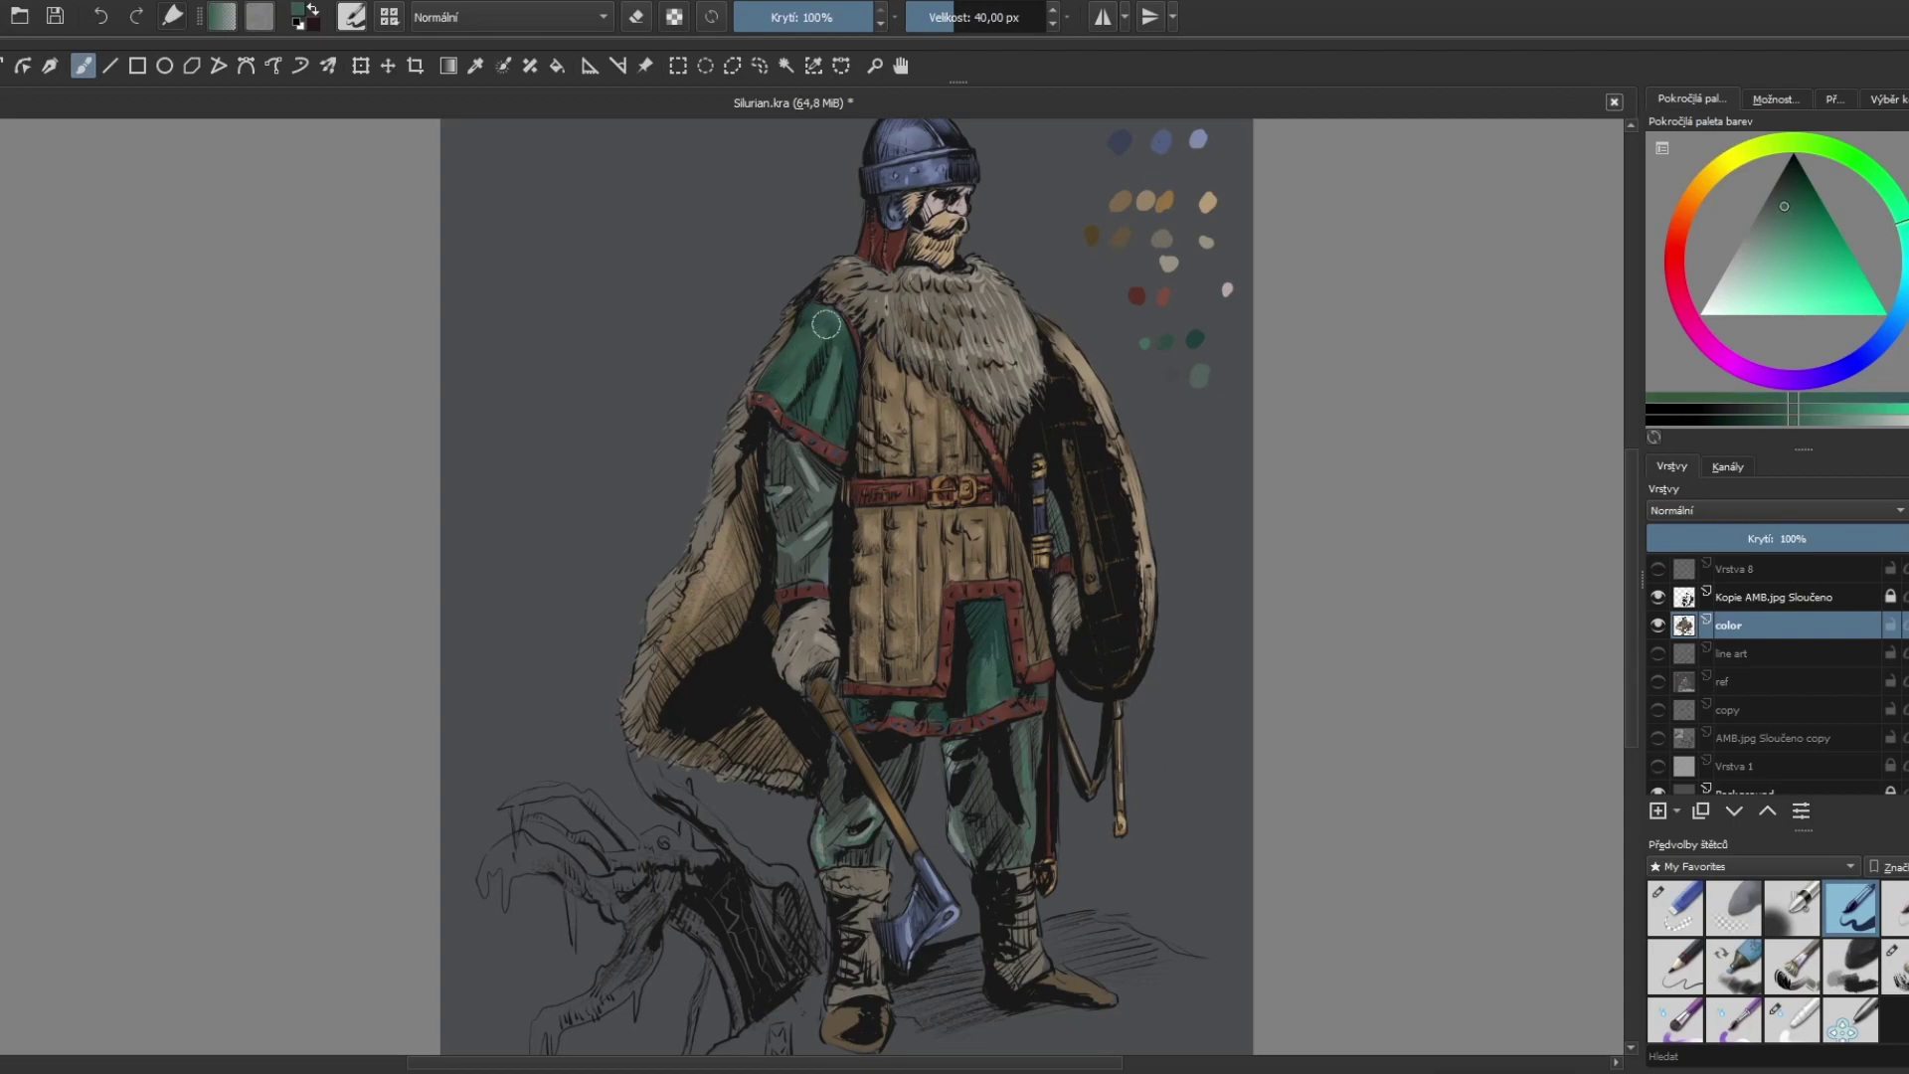
key(slash)
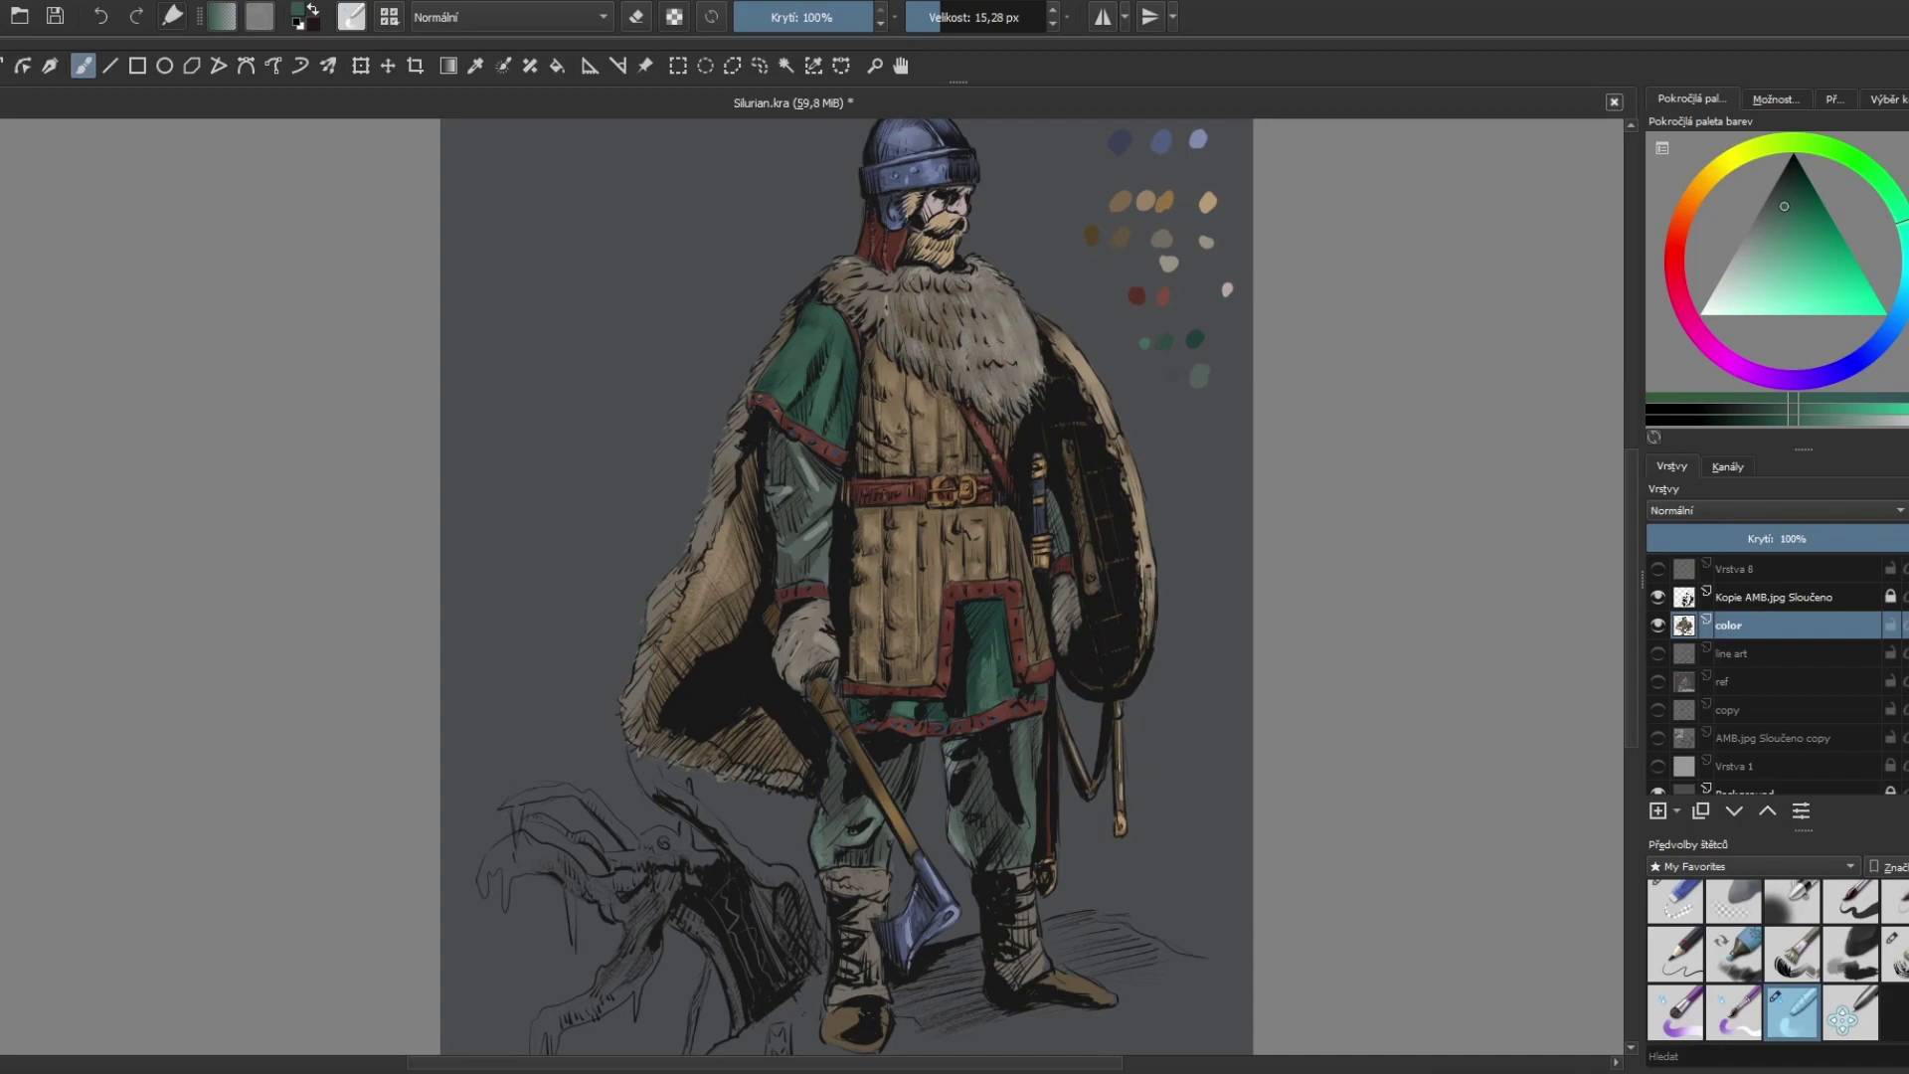
key(slash)
Step: Paint pale beige and dark brown strokes on the fur collar with the wide brush at full opacity
ctrl+click(978, 303)
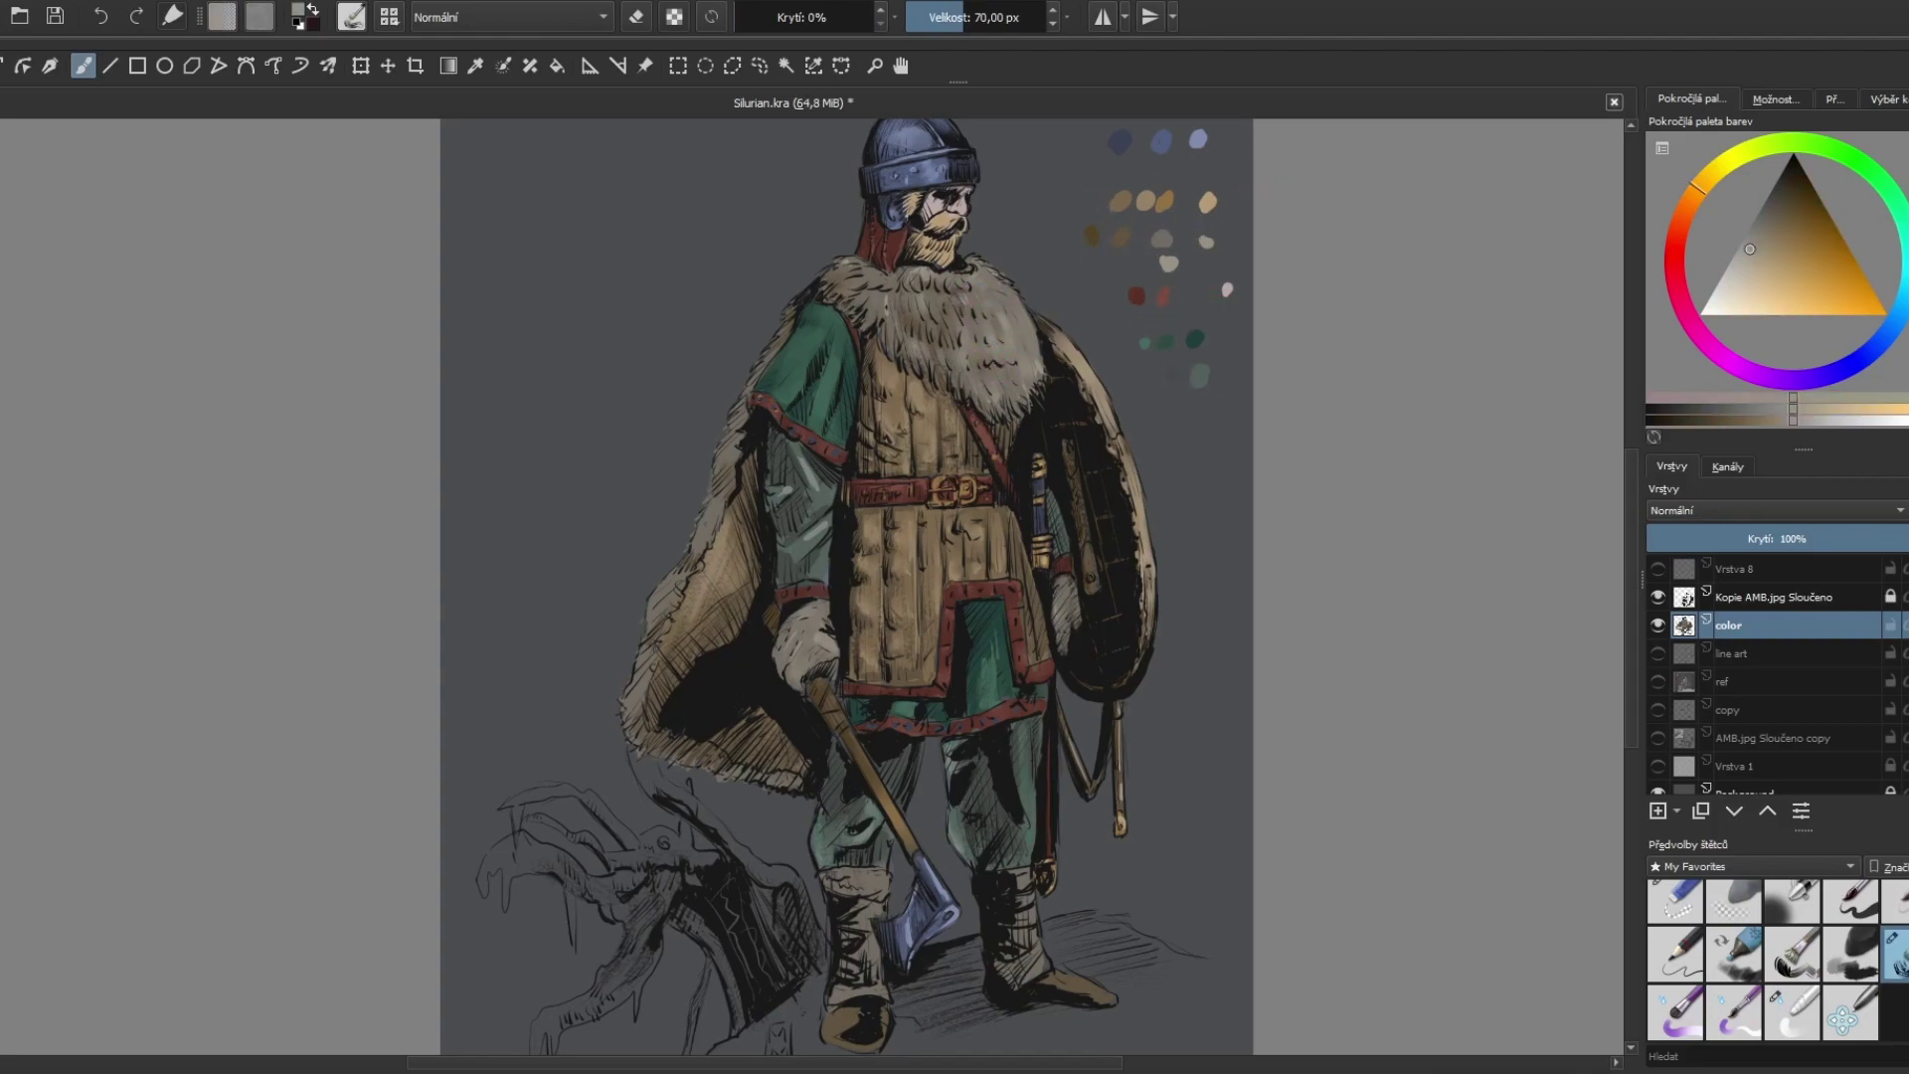
ctrl+click(1229, 288)
key(o)
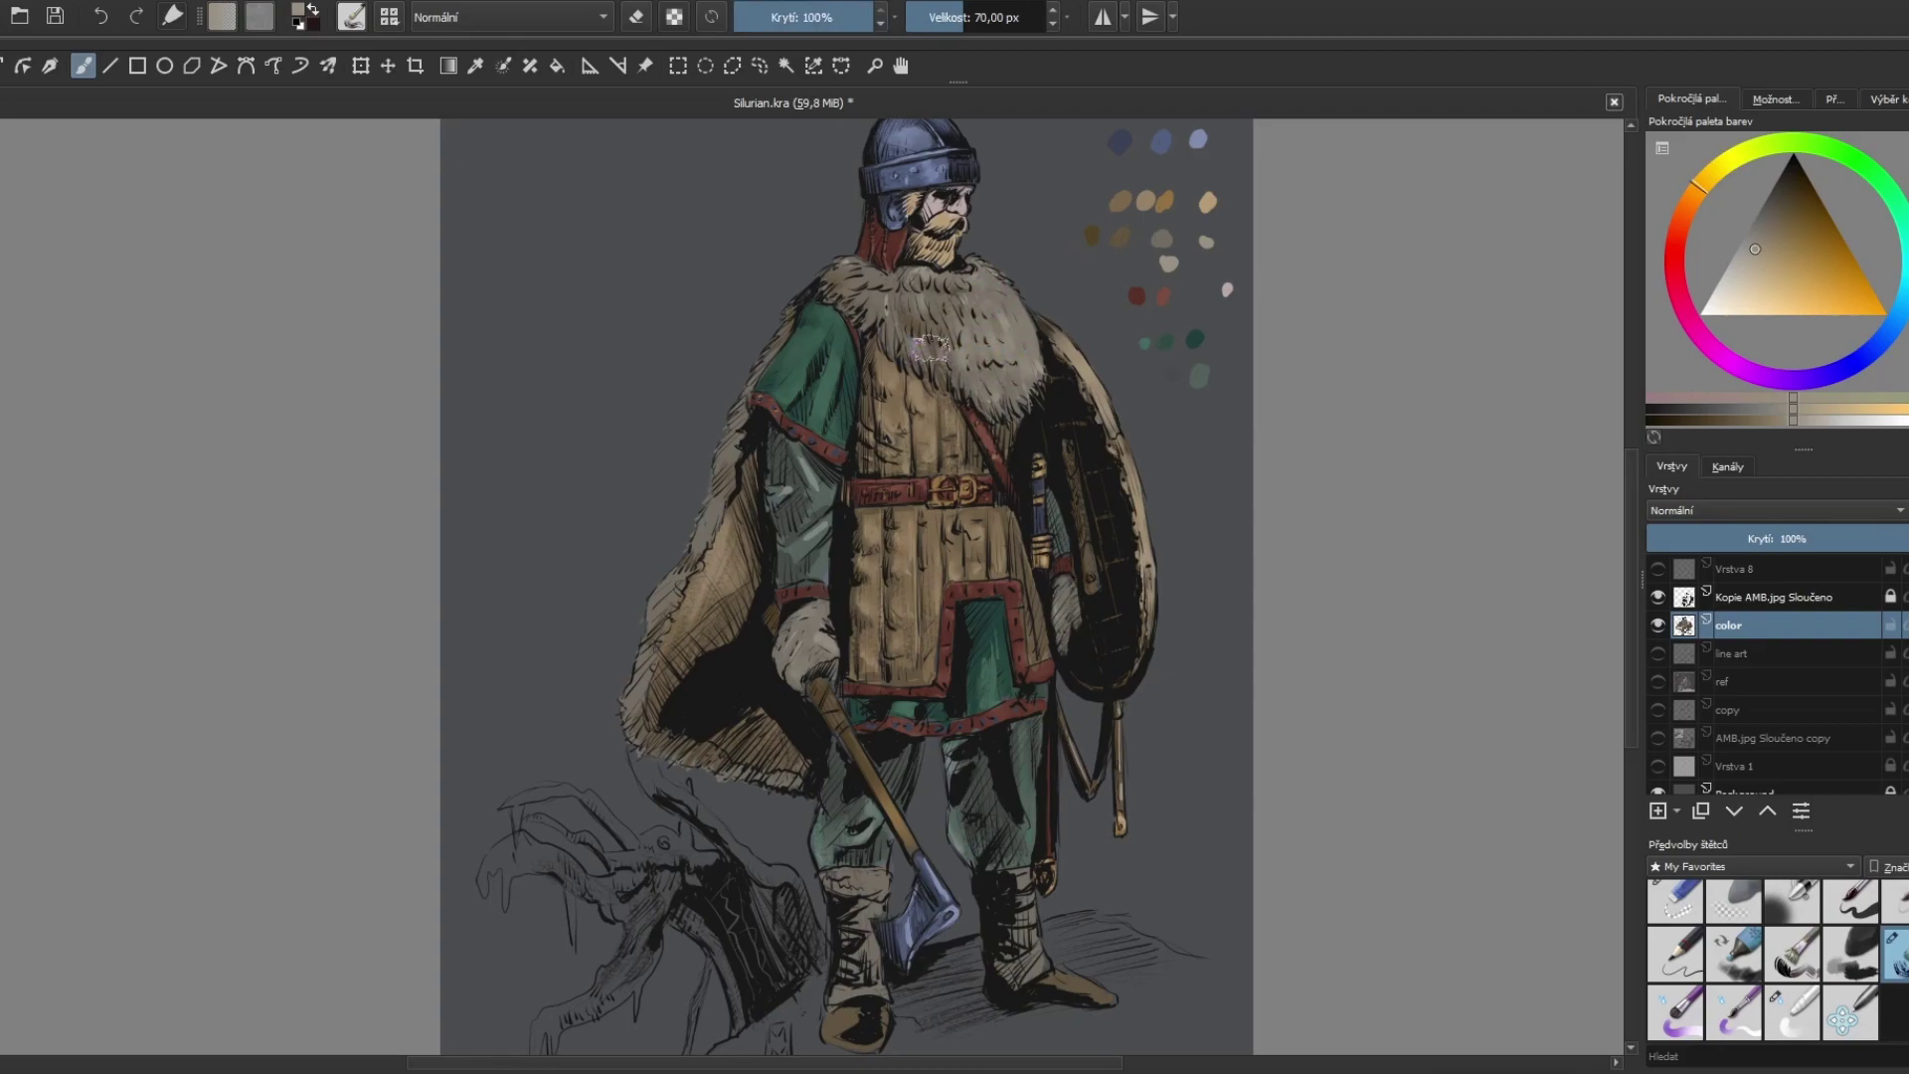
ctrl+click(1168, 266)
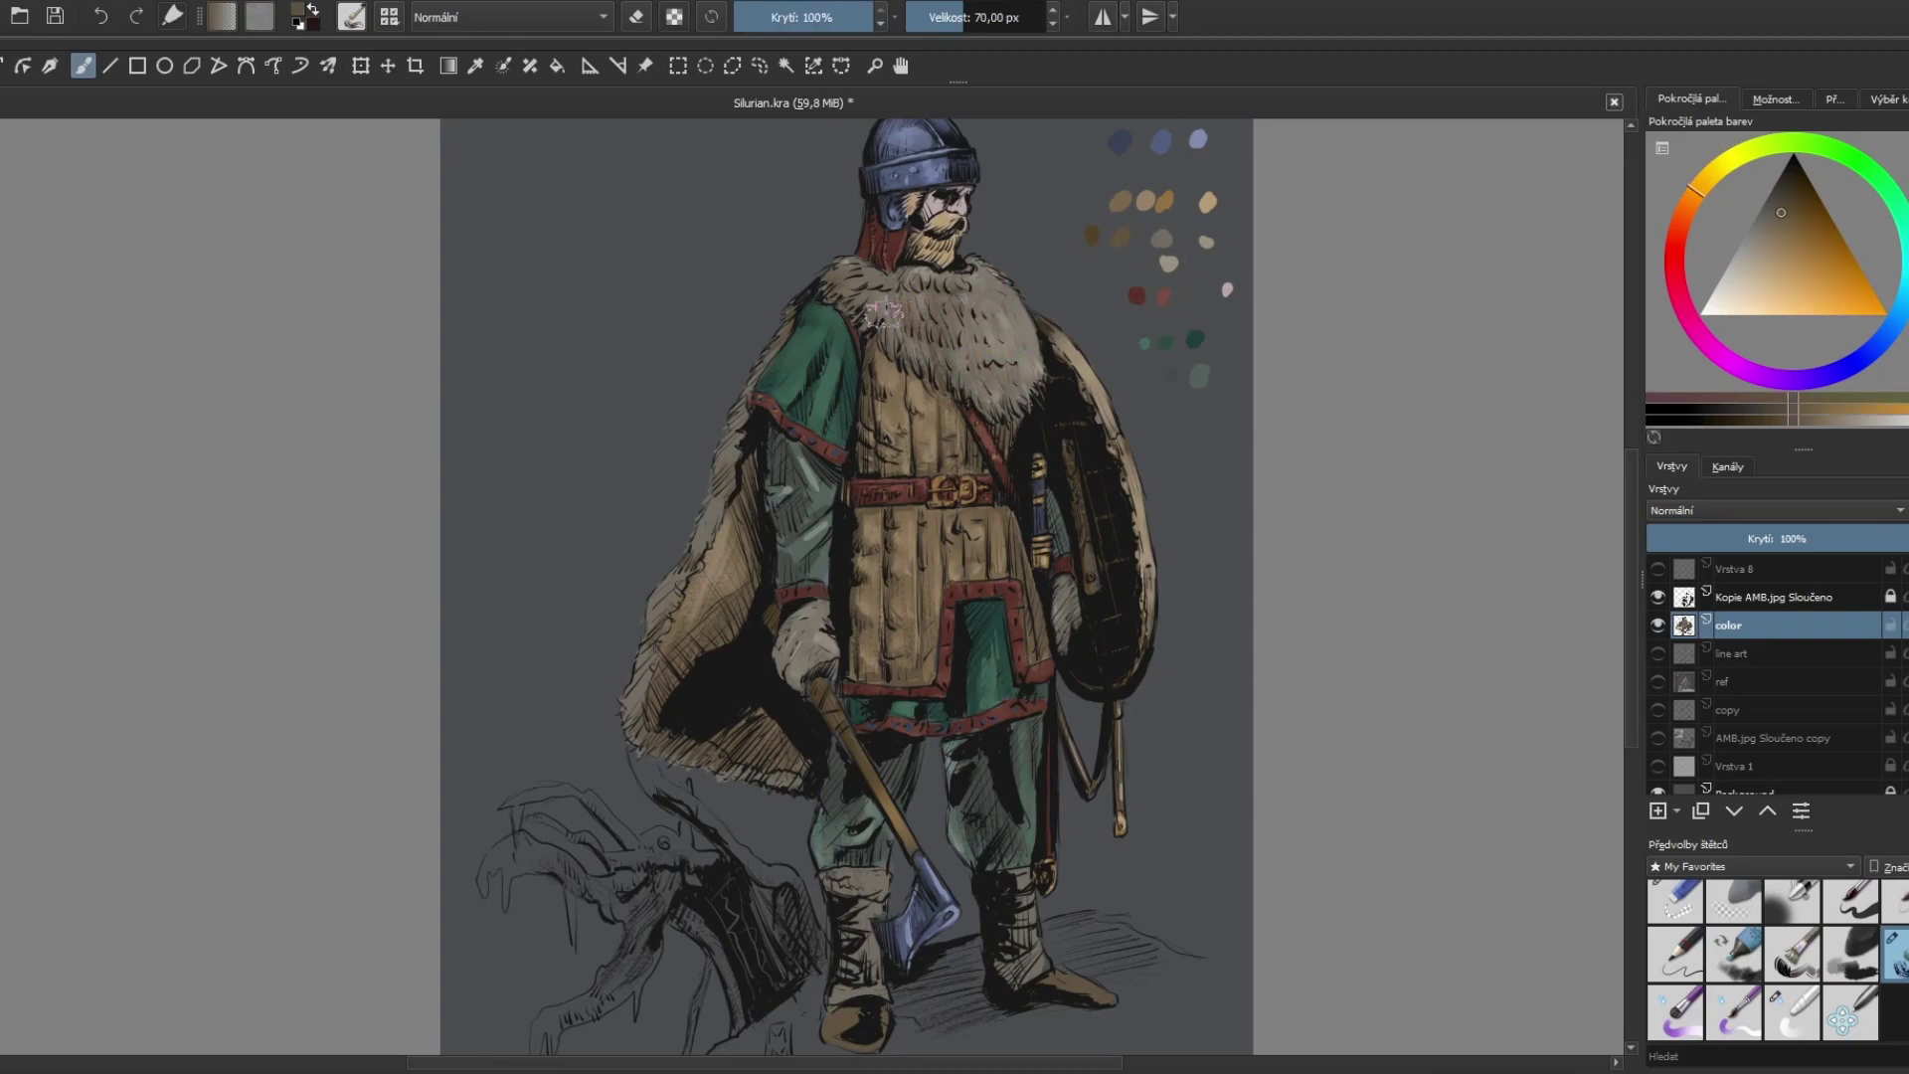
ctrl+click(1226, 289)
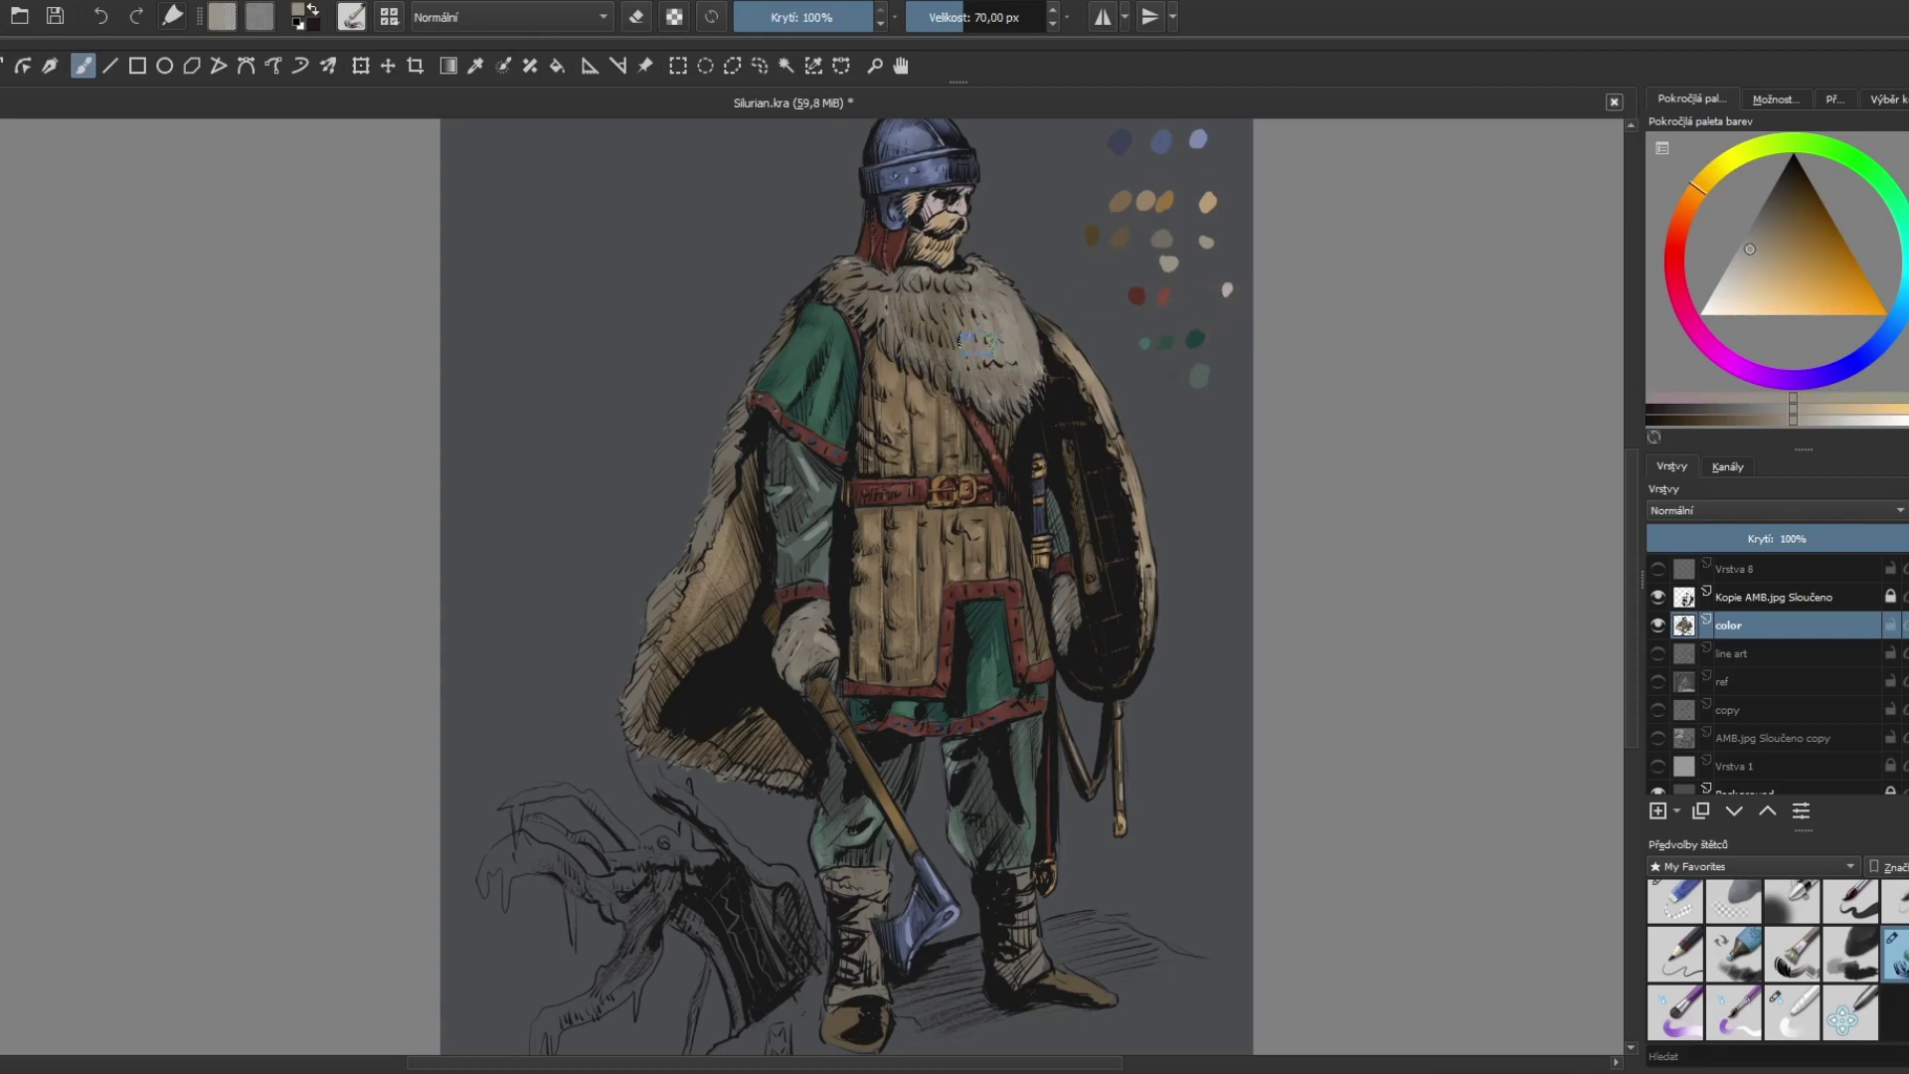
drag(946, 355, 1016, 301)
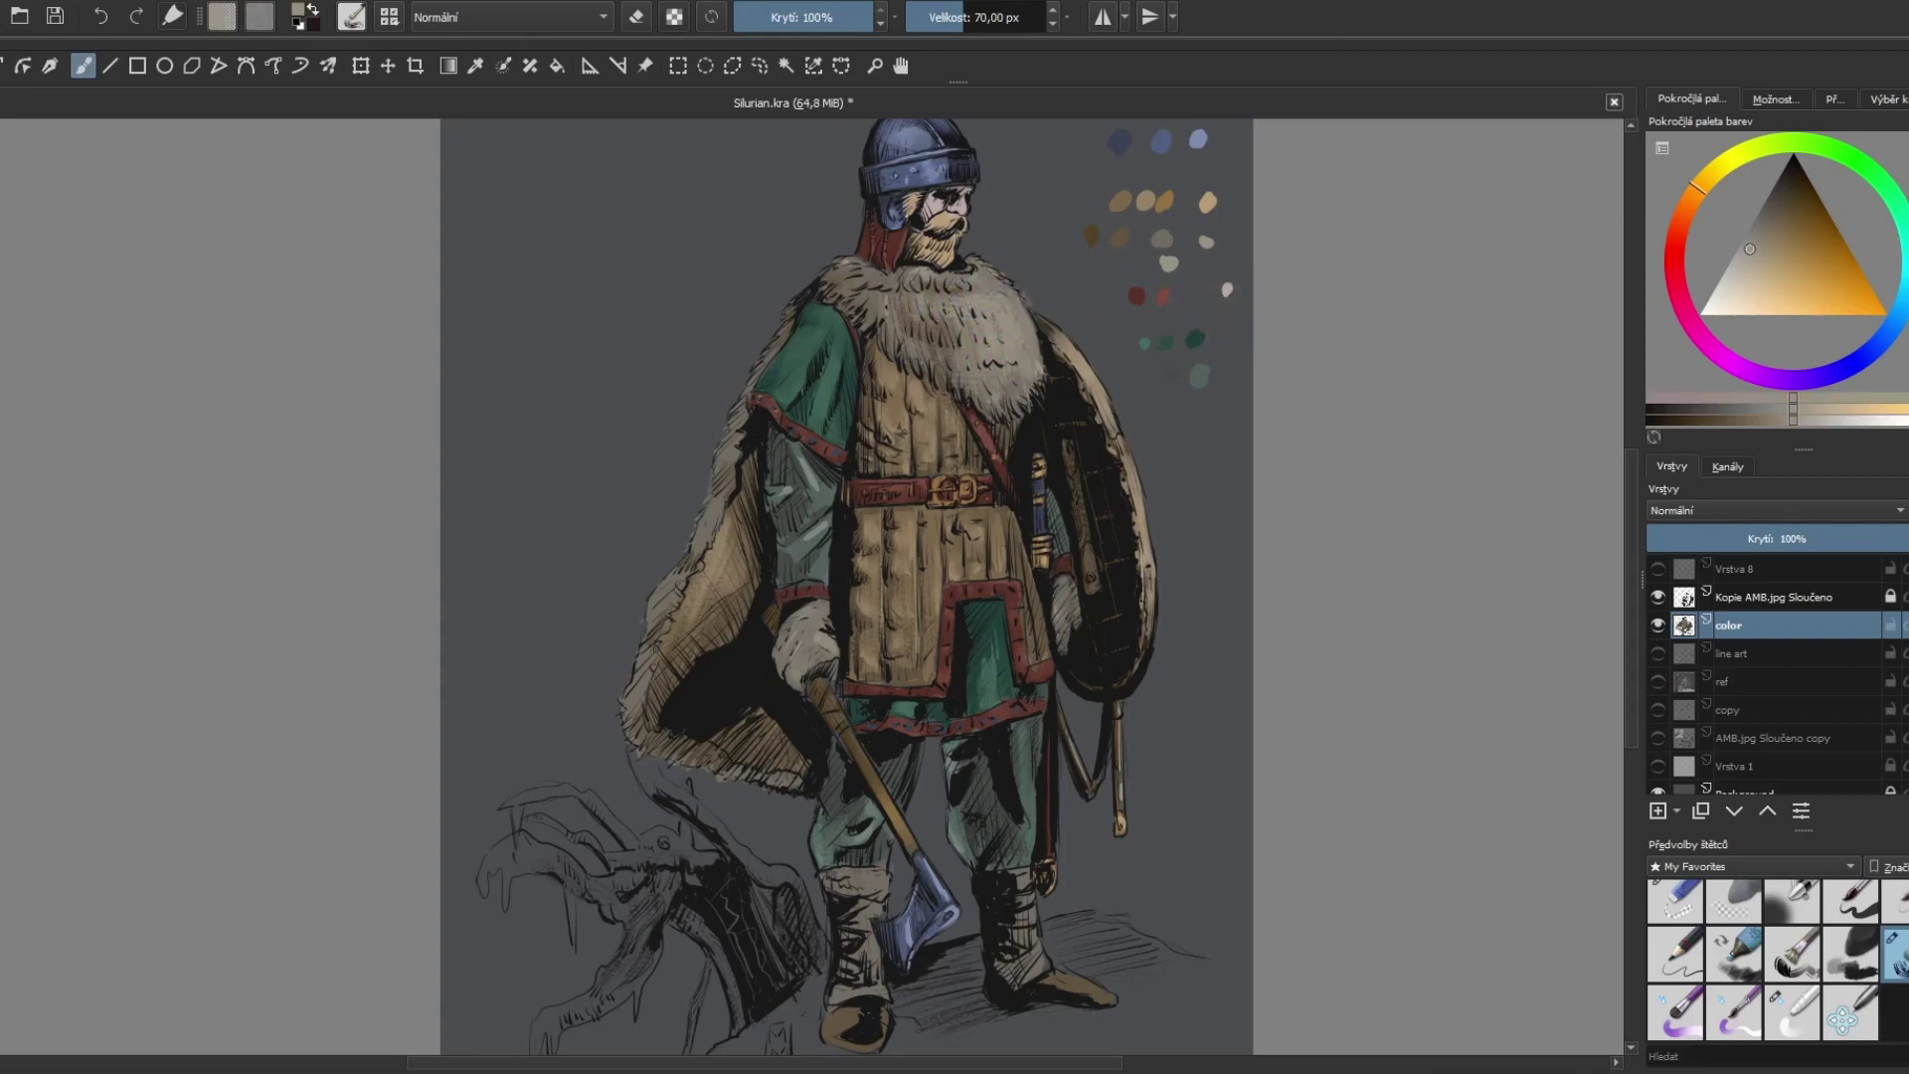
ctrl+click(1091, 239)
mouse_move(1024, 387)
mouse_down()
mouse_move(852, 277)
mouse_move(935, 333)
mouse_up()
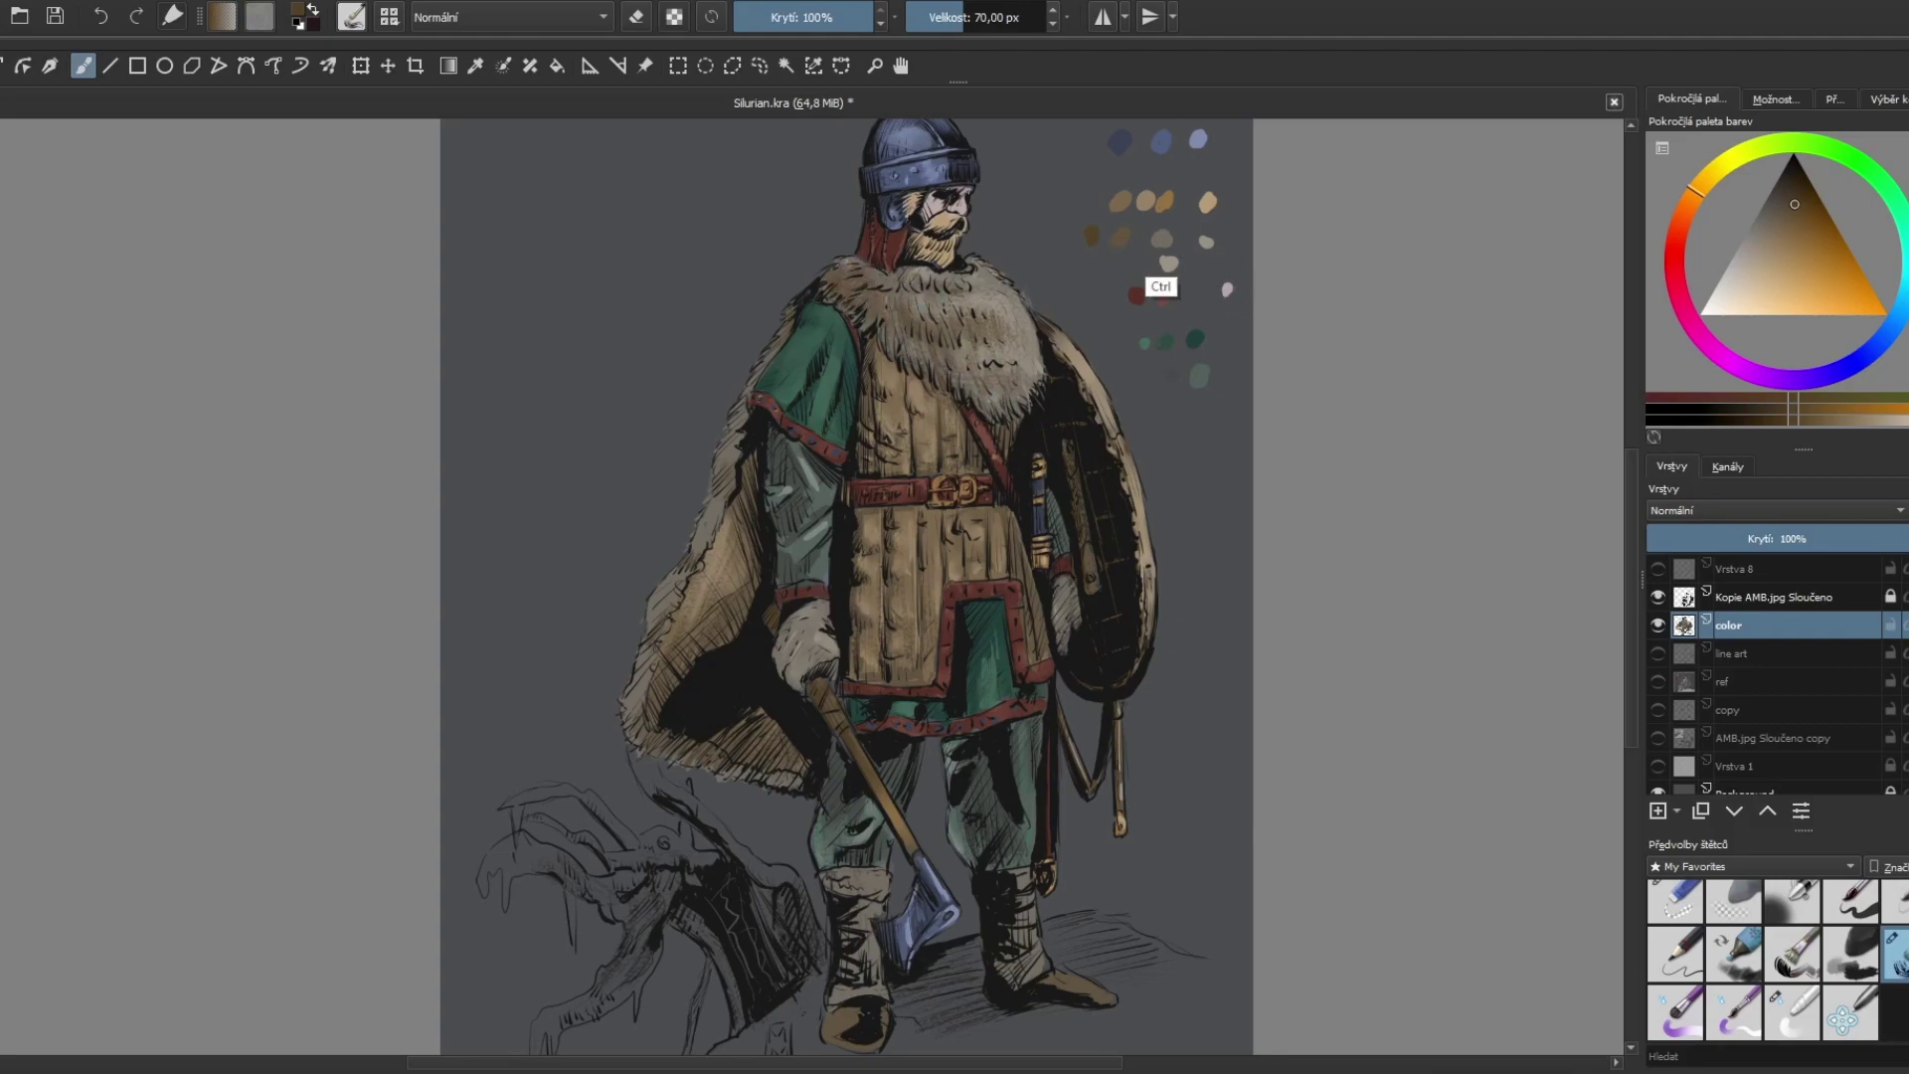
Step: Darken a small patch of the fur with dark brown using a 40 px brush
ctrl+click(1161, 296)
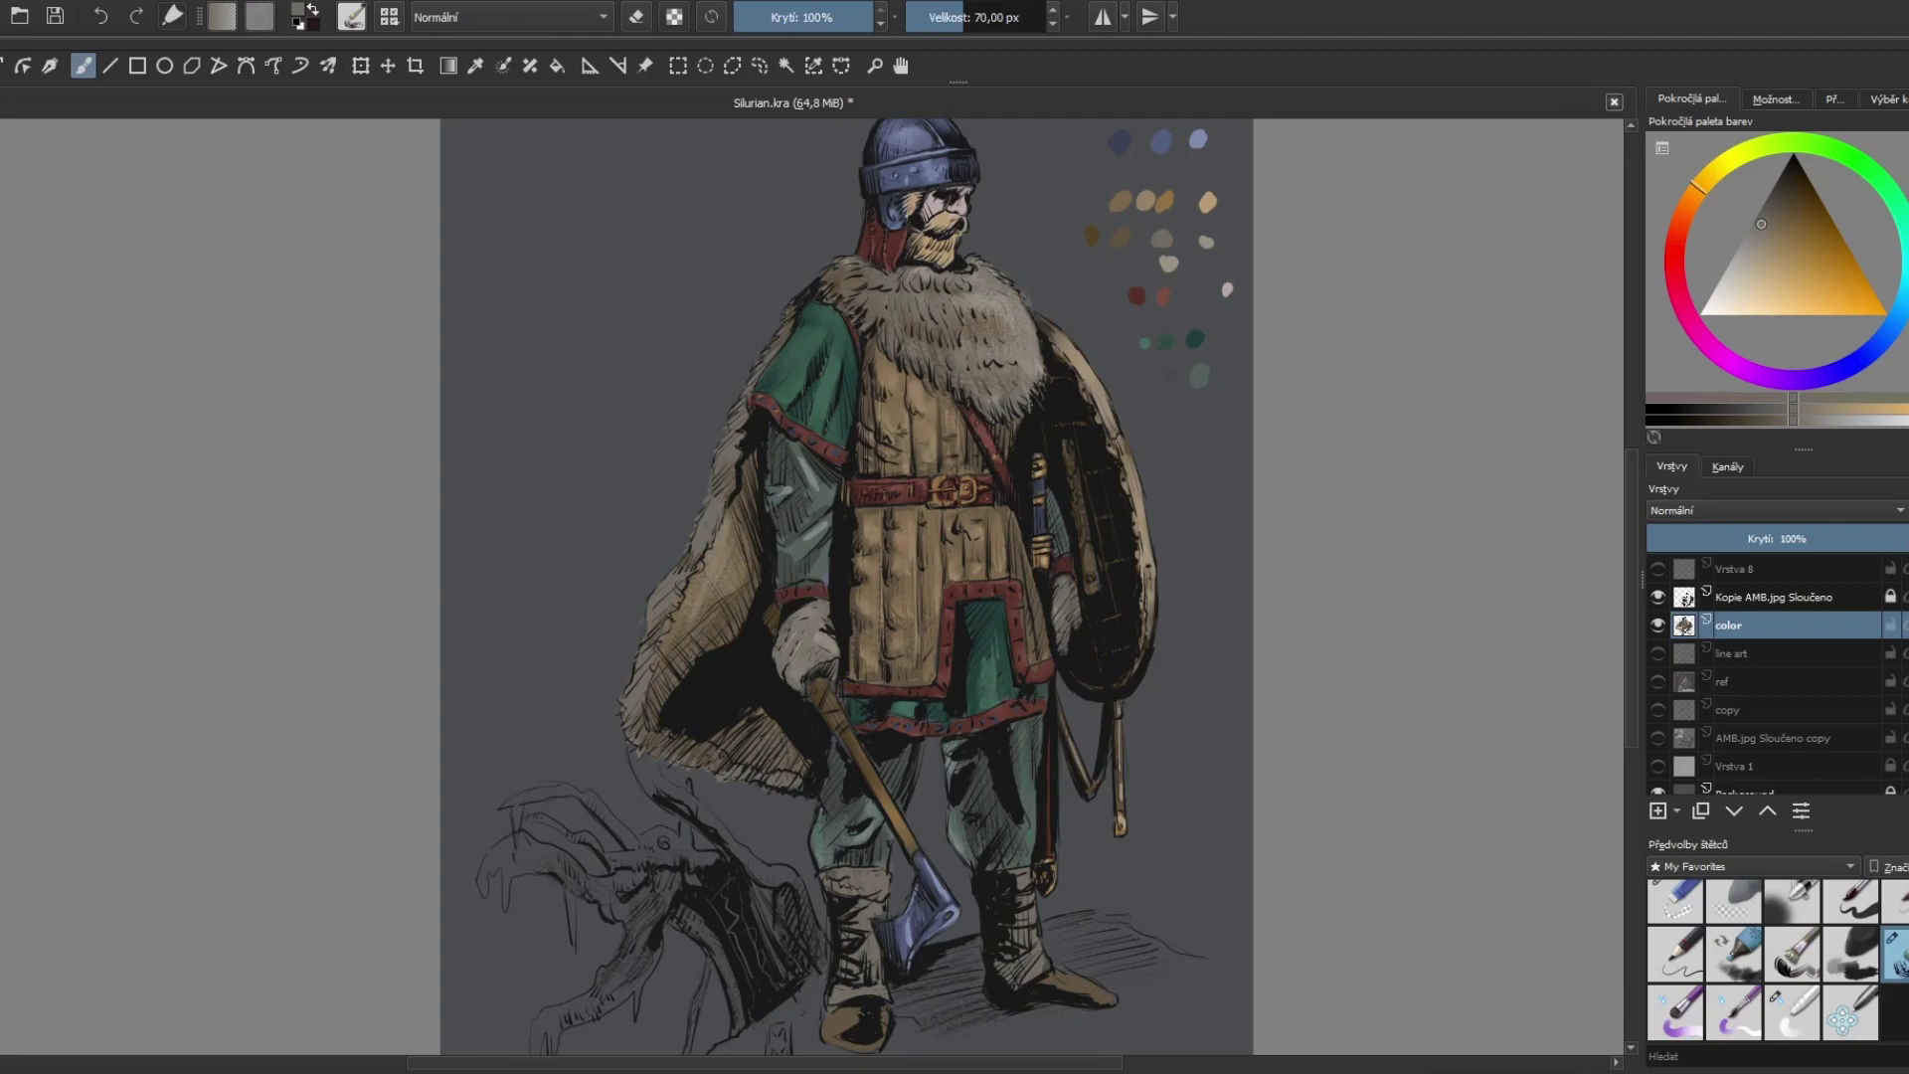
ctrl+click(1159, 249)
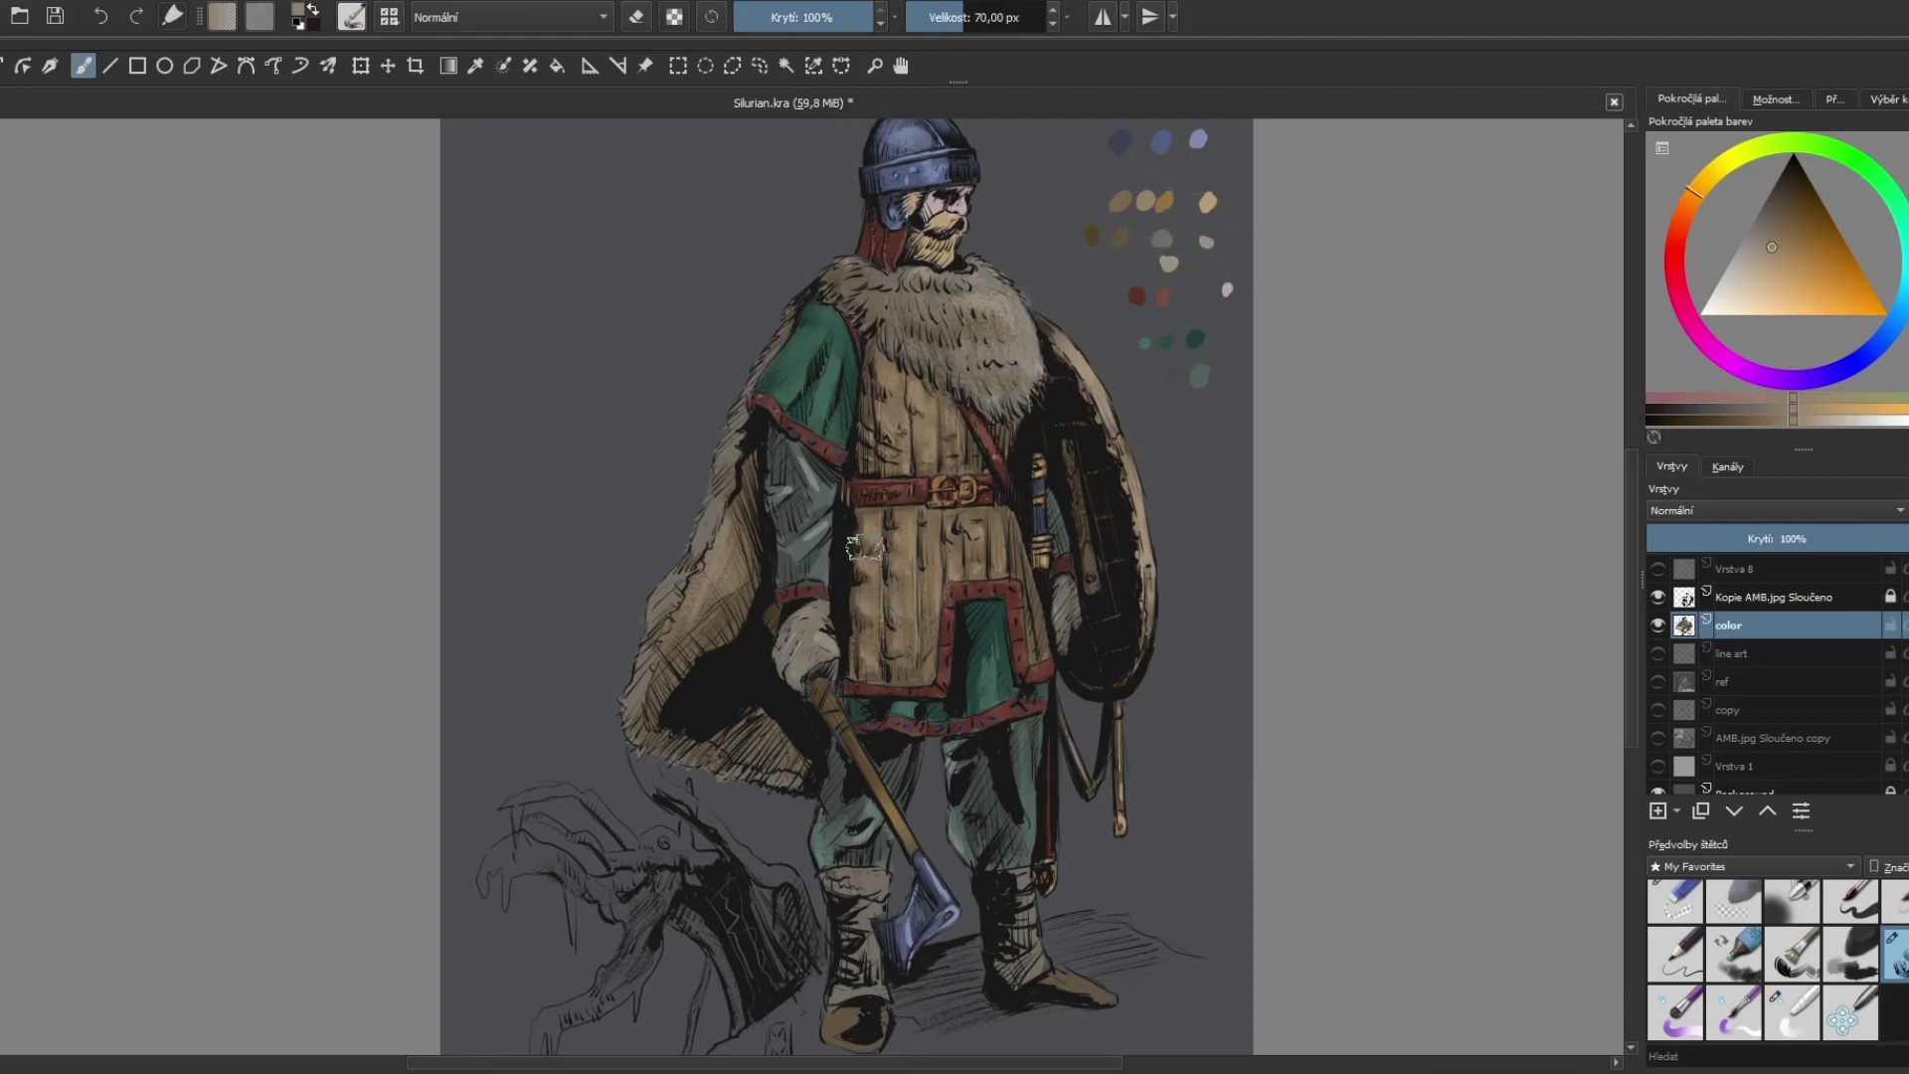
click(1792, 952)
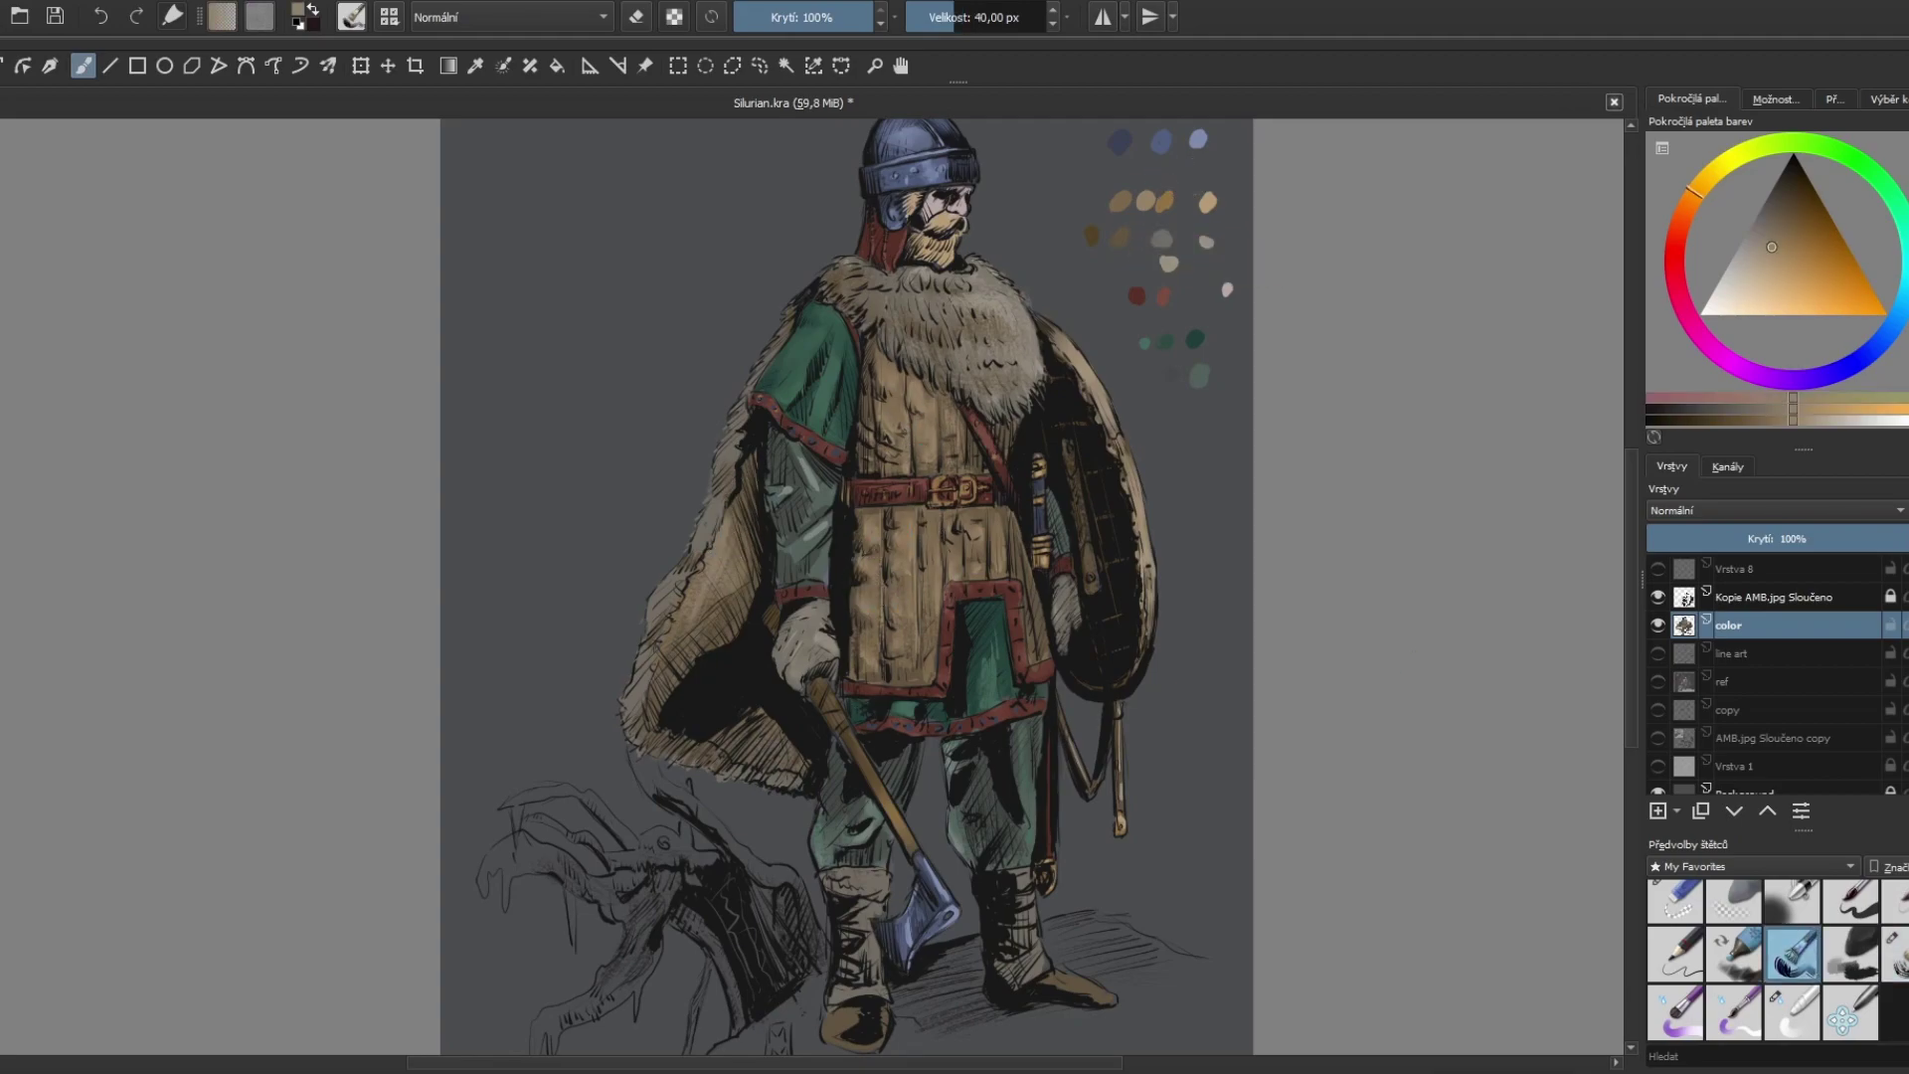
ctrl+click(1204, 235)
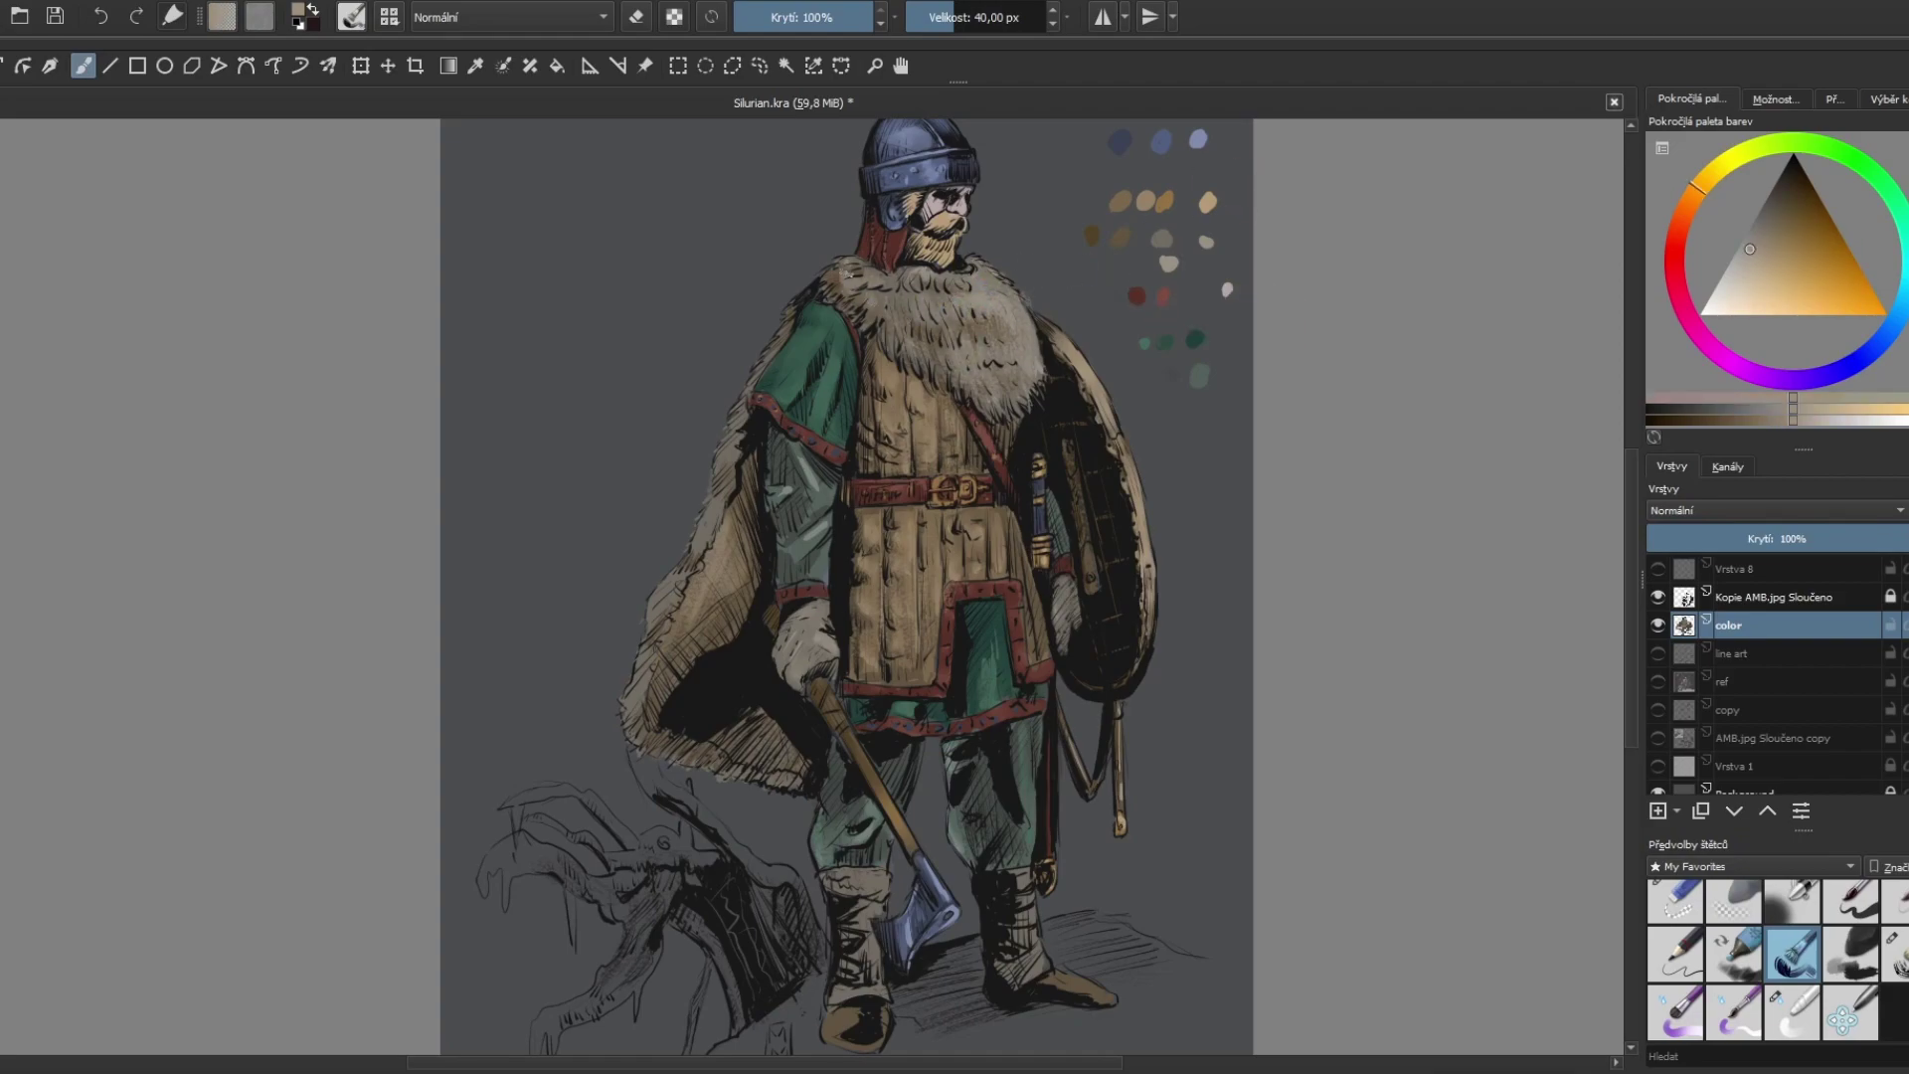
ctrl+click(1163, 296)
drag(957, 294, 980, 299)
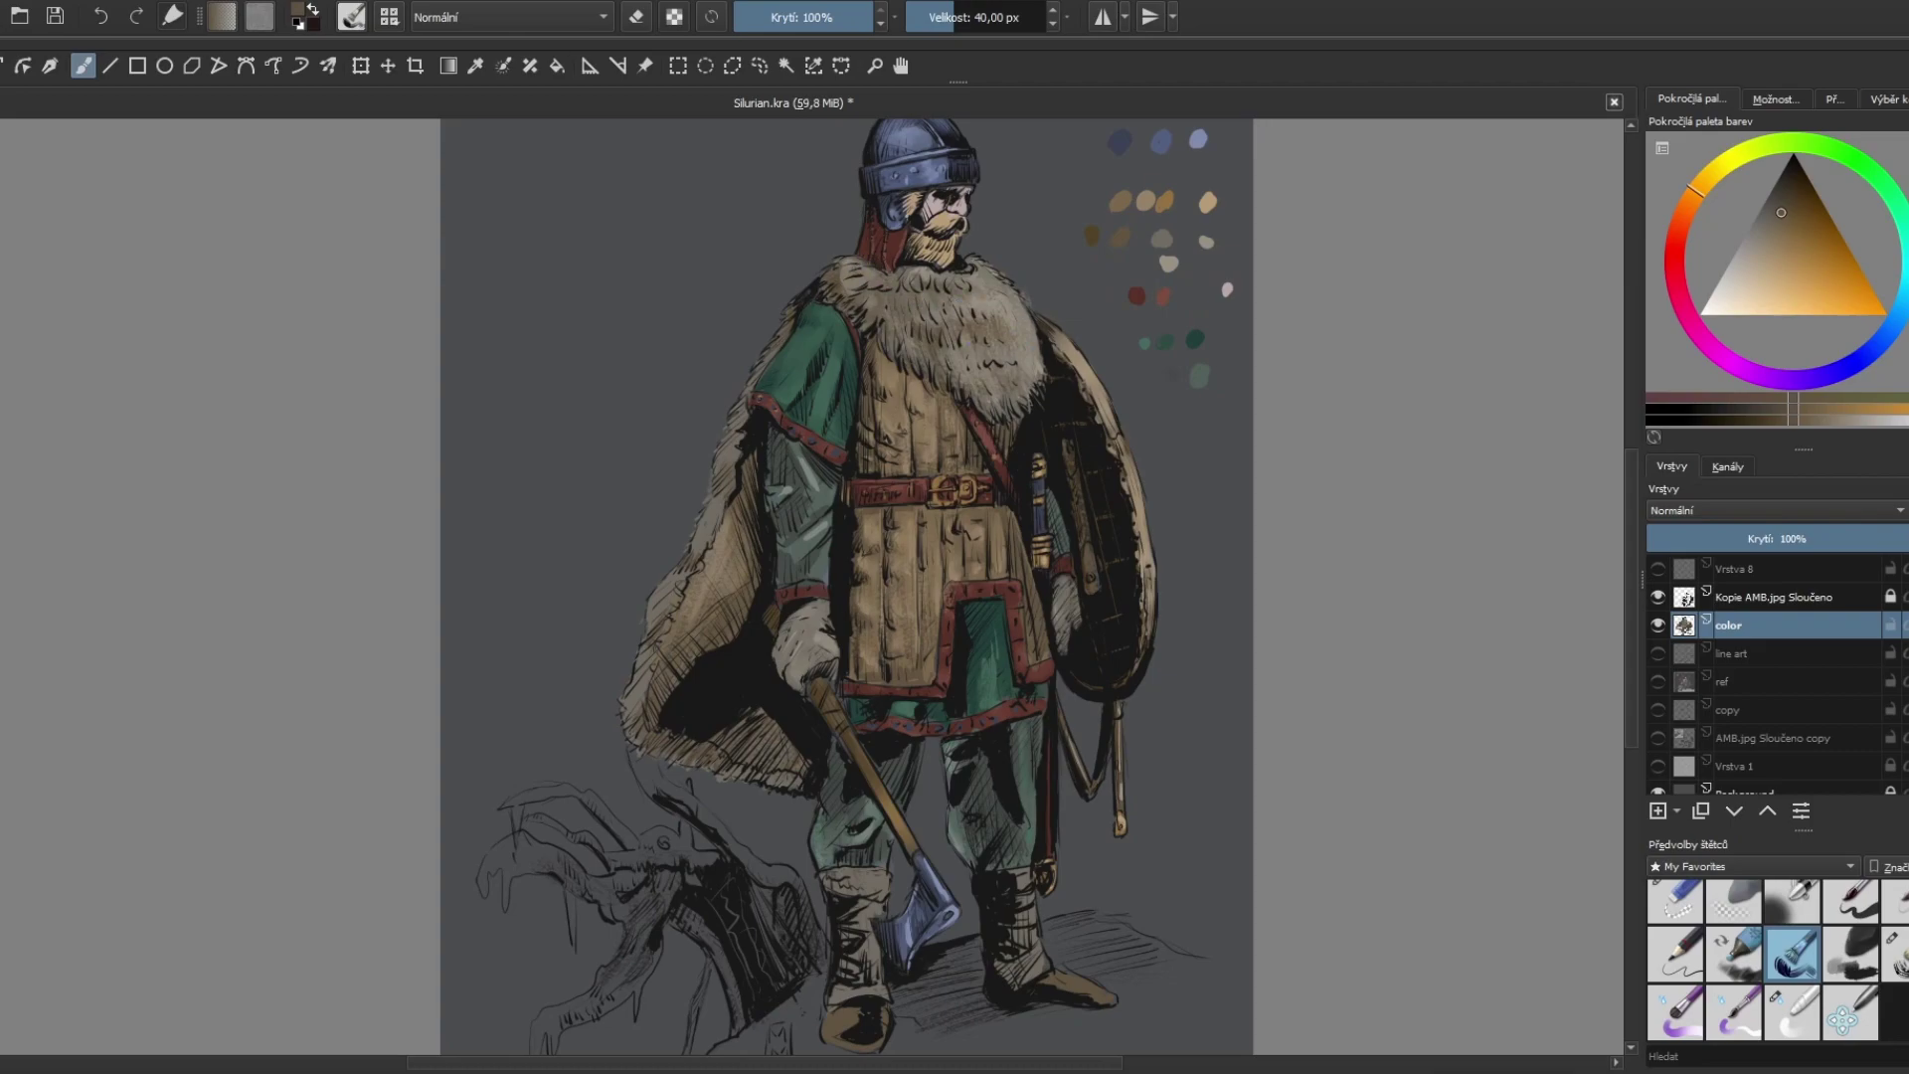
key(slash)
ctrl+click(1136, 296)
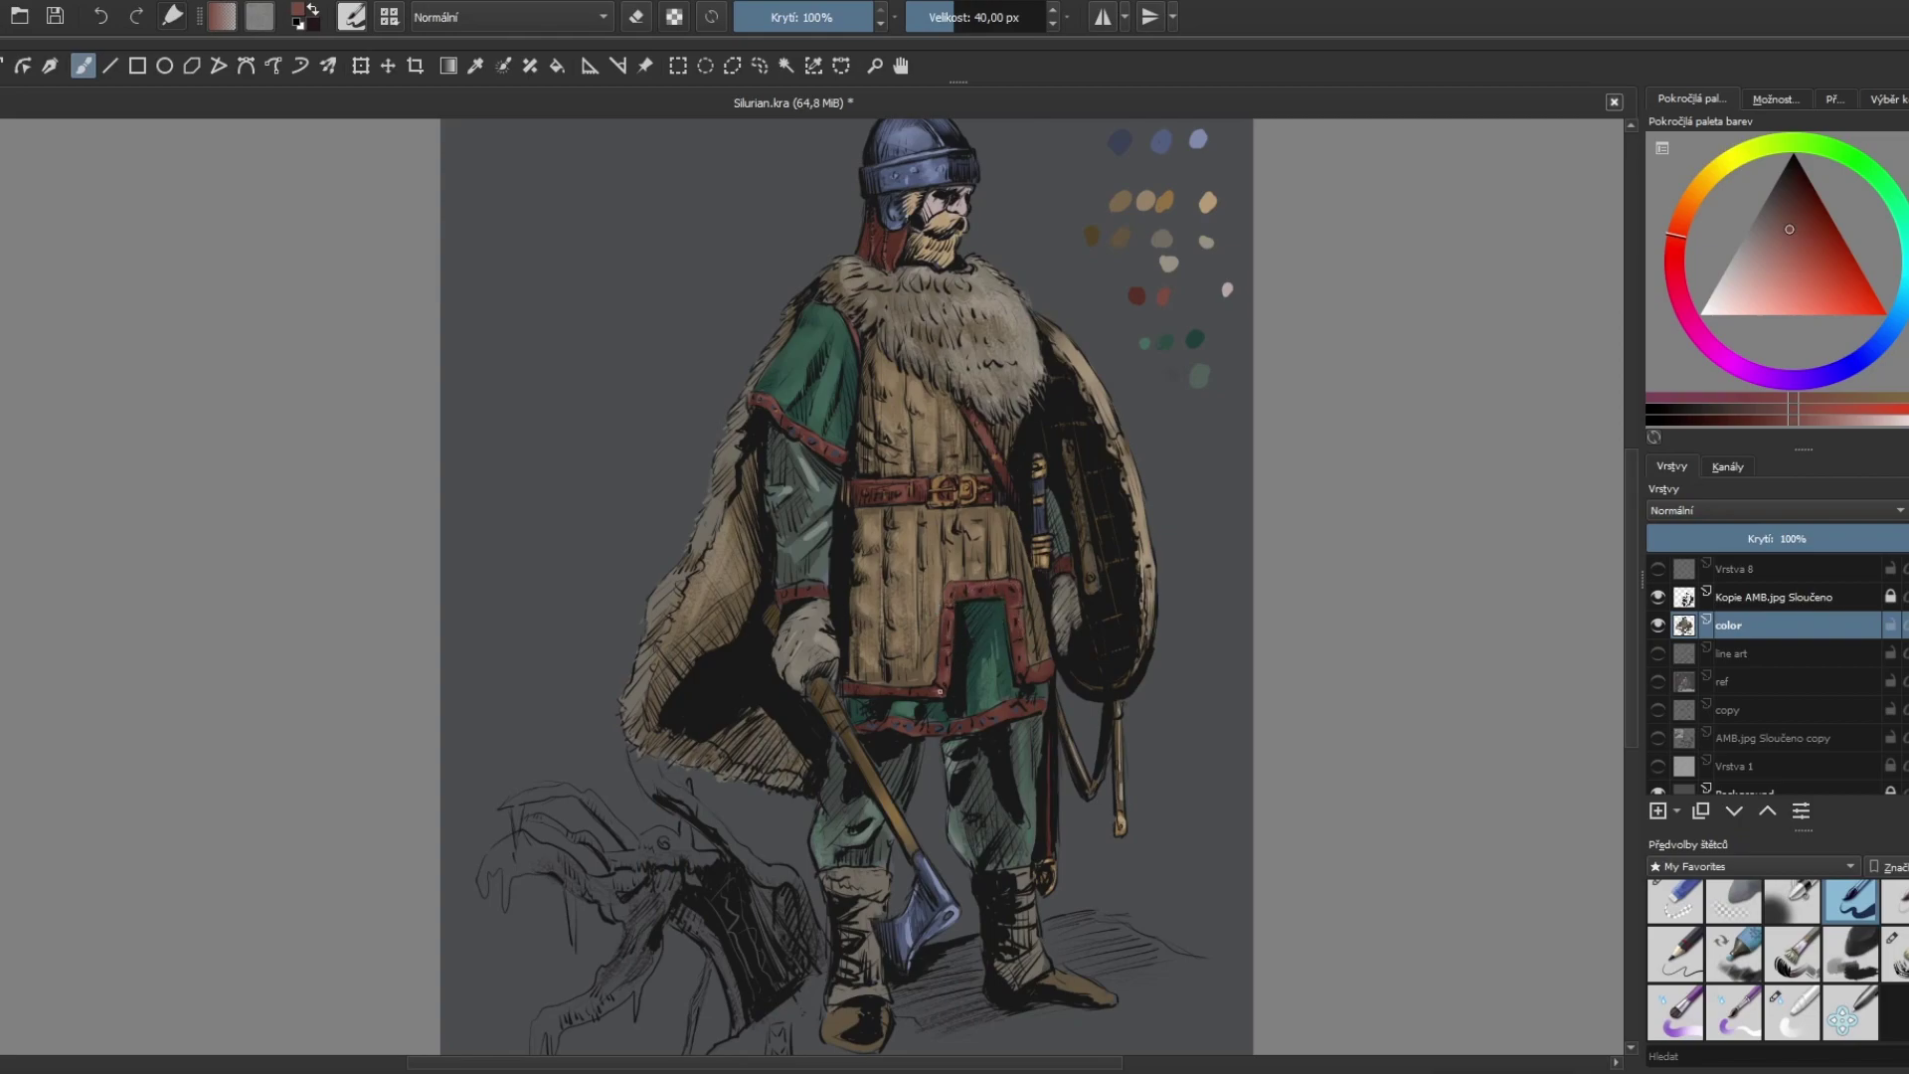
Step: Add tan highlights to the beard with the 40 px brush
ctrl+click(1034, 661)
ctrl+click(1052, 656)
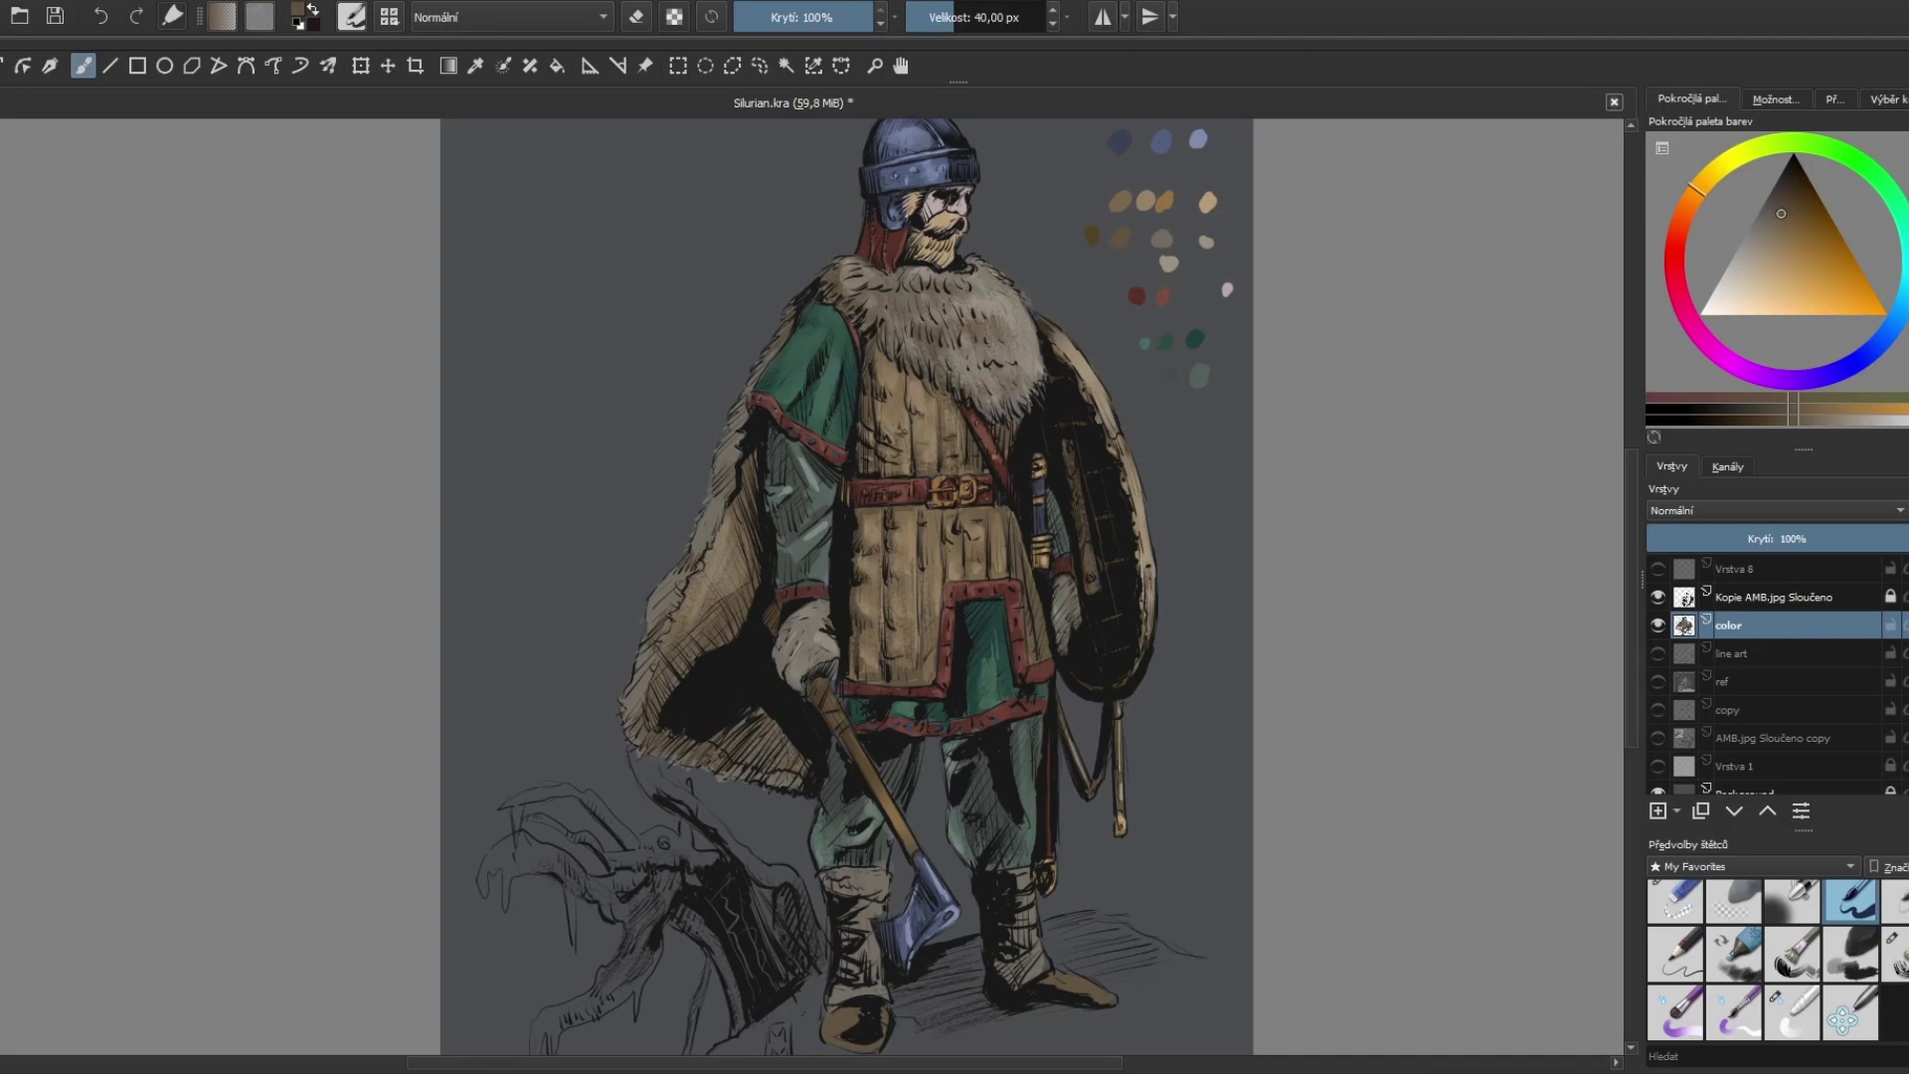
key(/)
ctrl+click(875, 655)
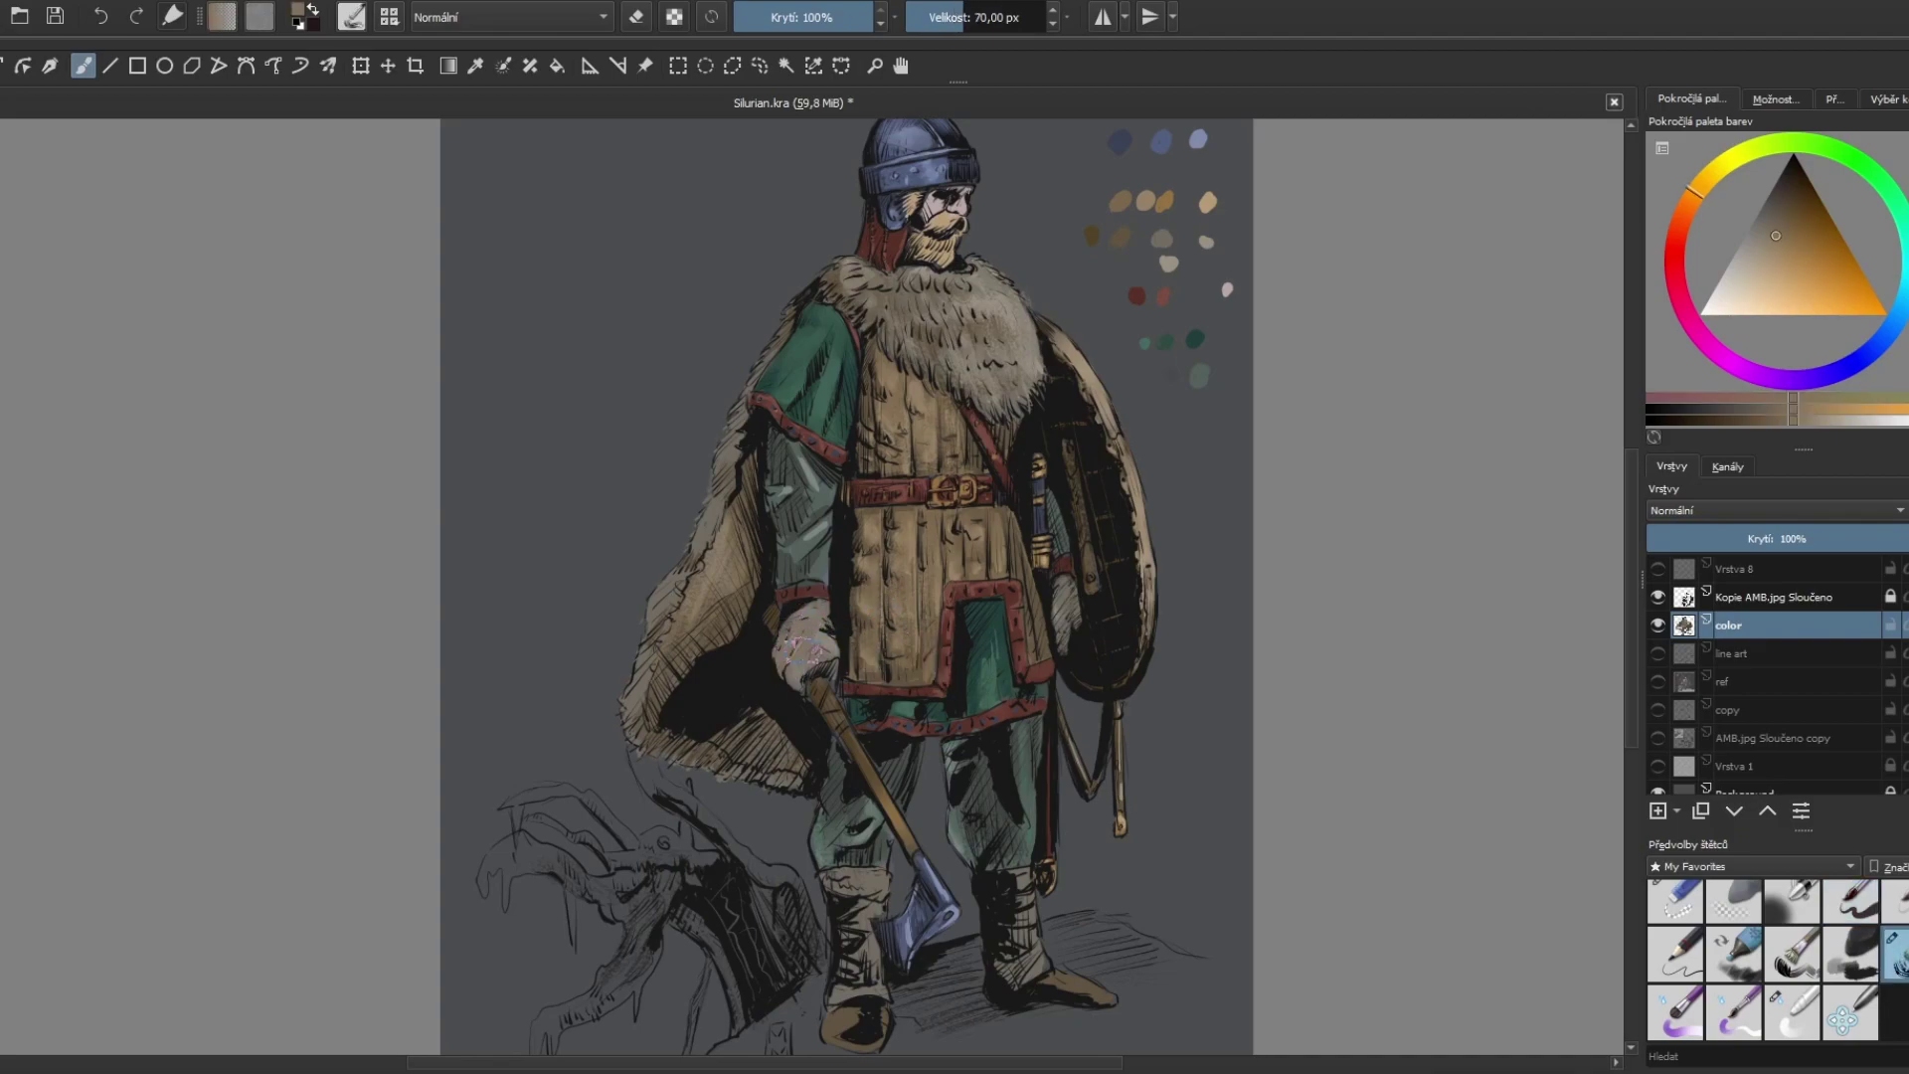
key(/)
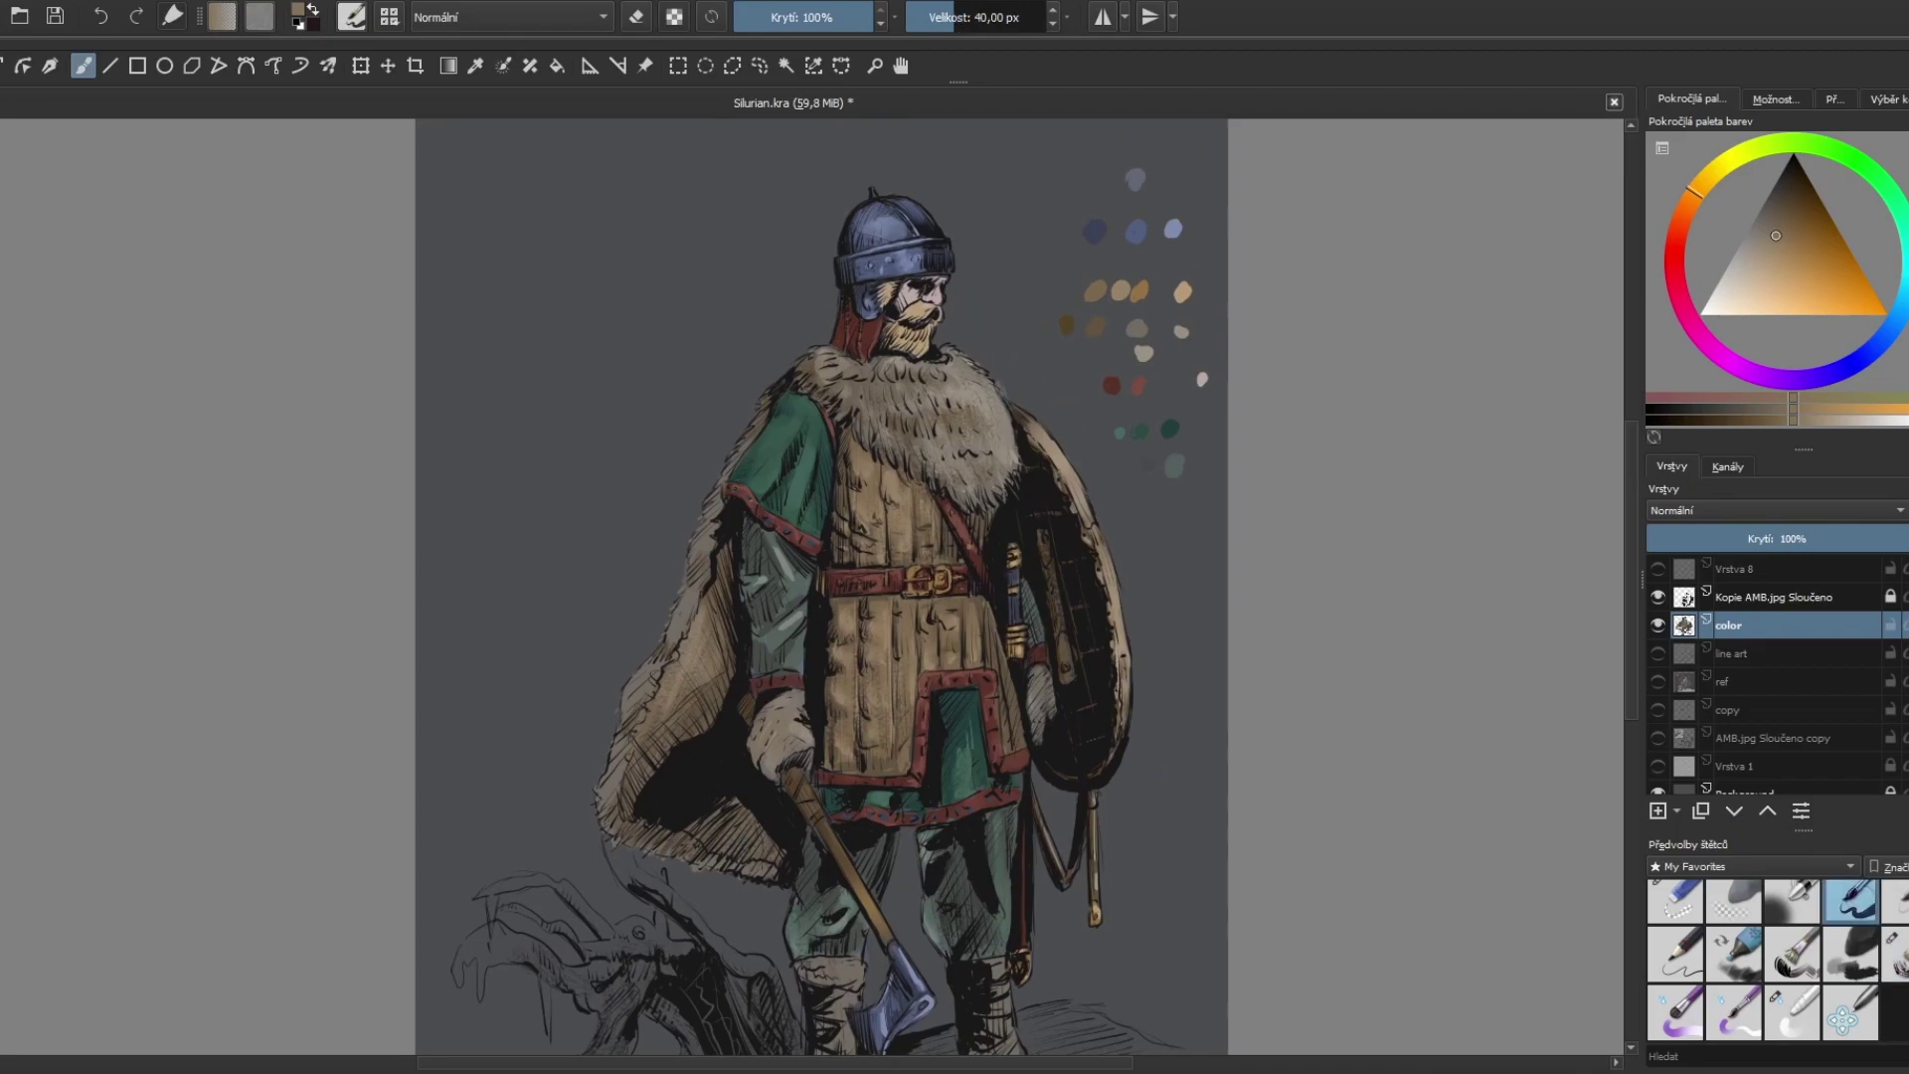
ctrl+click(1202, 379)
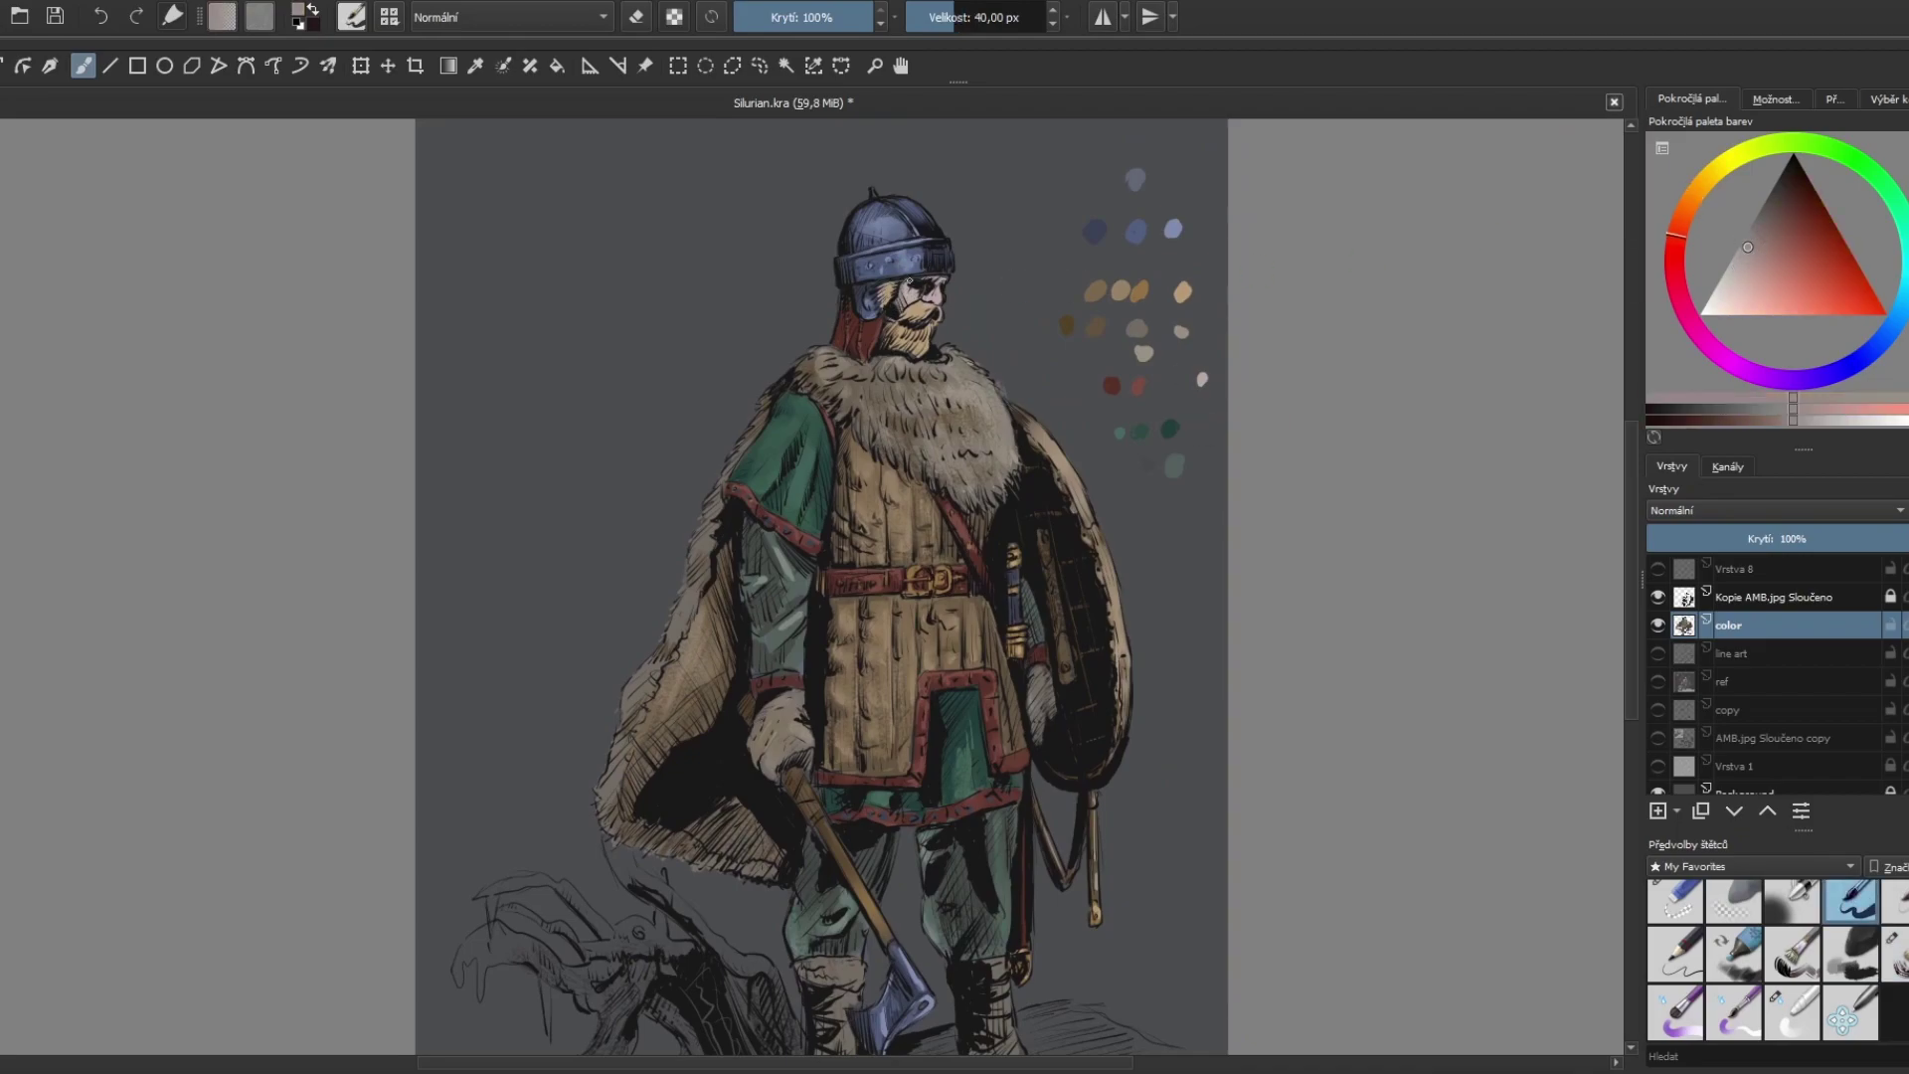
ctrl+click(945, 369)
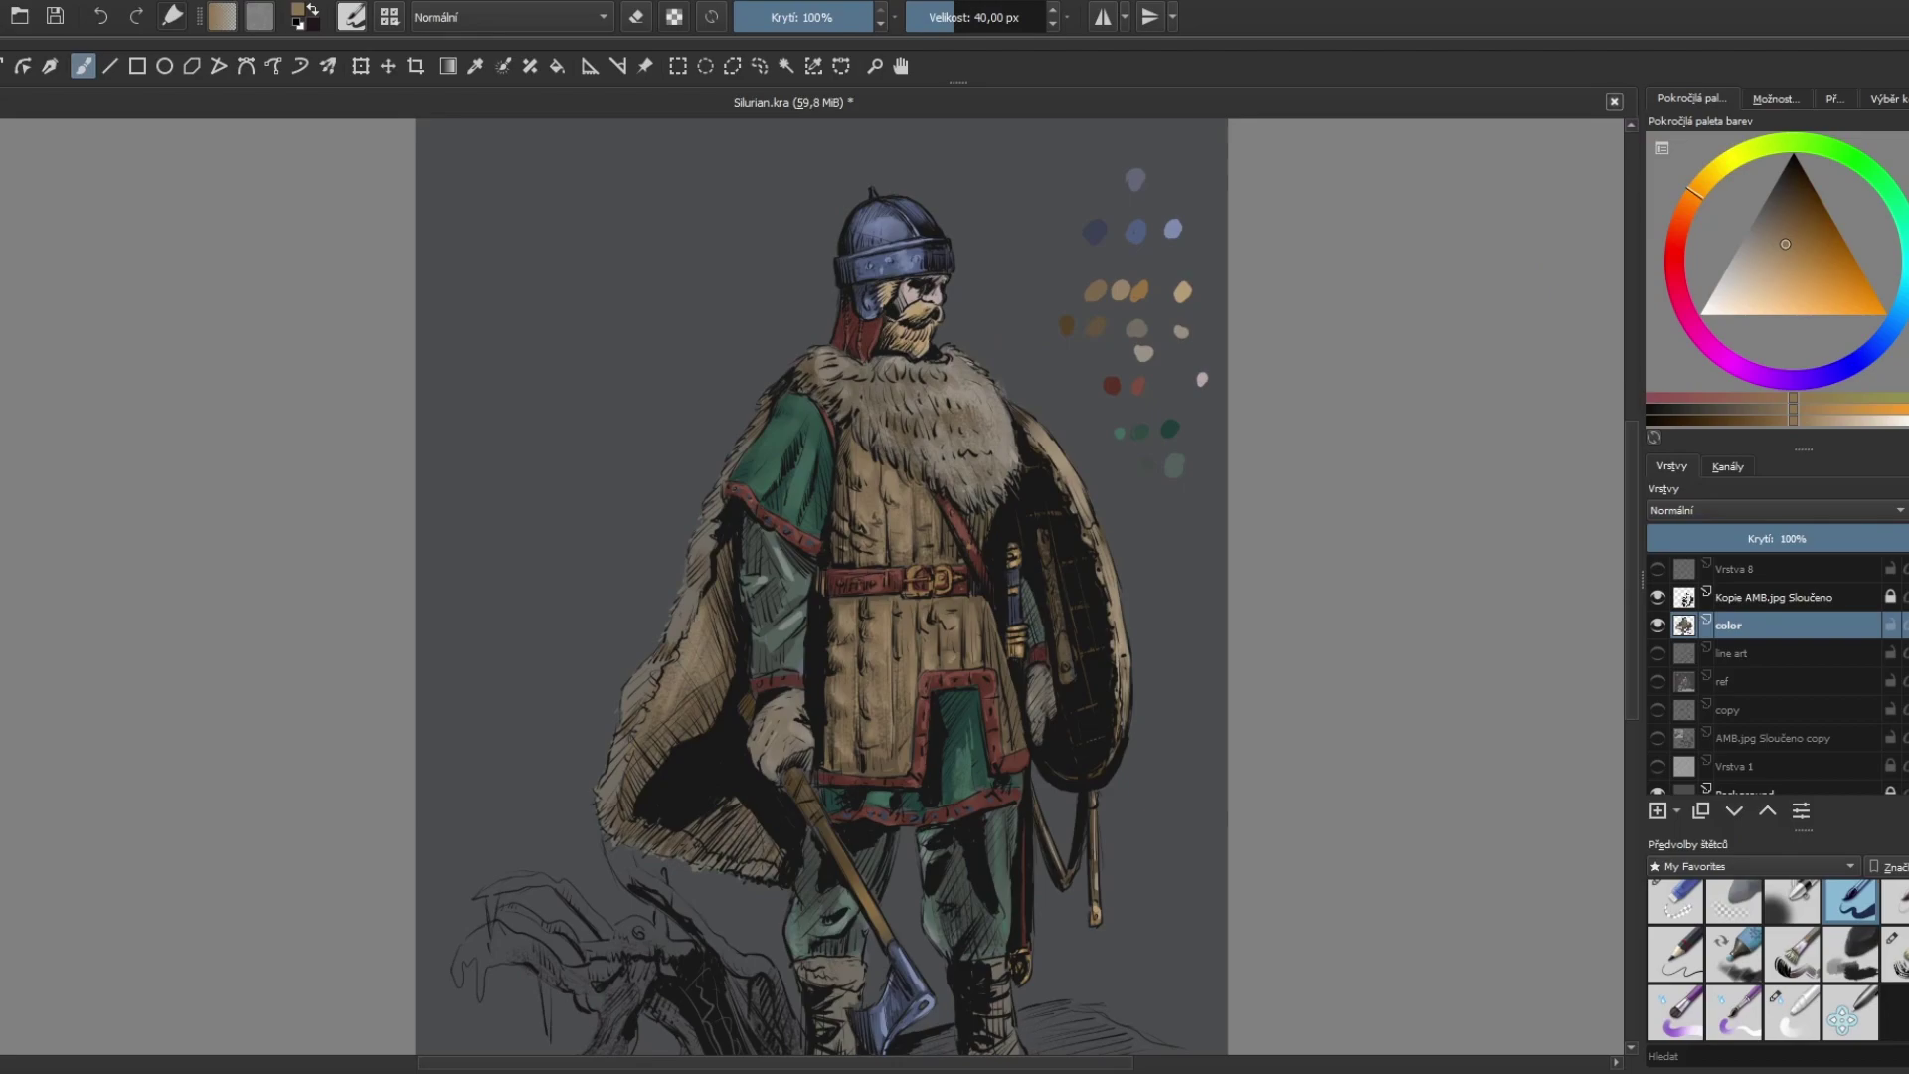
drag(879, 312, 900, 324)
Step: Paint light blue highlights across the helmet
ctrl+click(1173, 229)
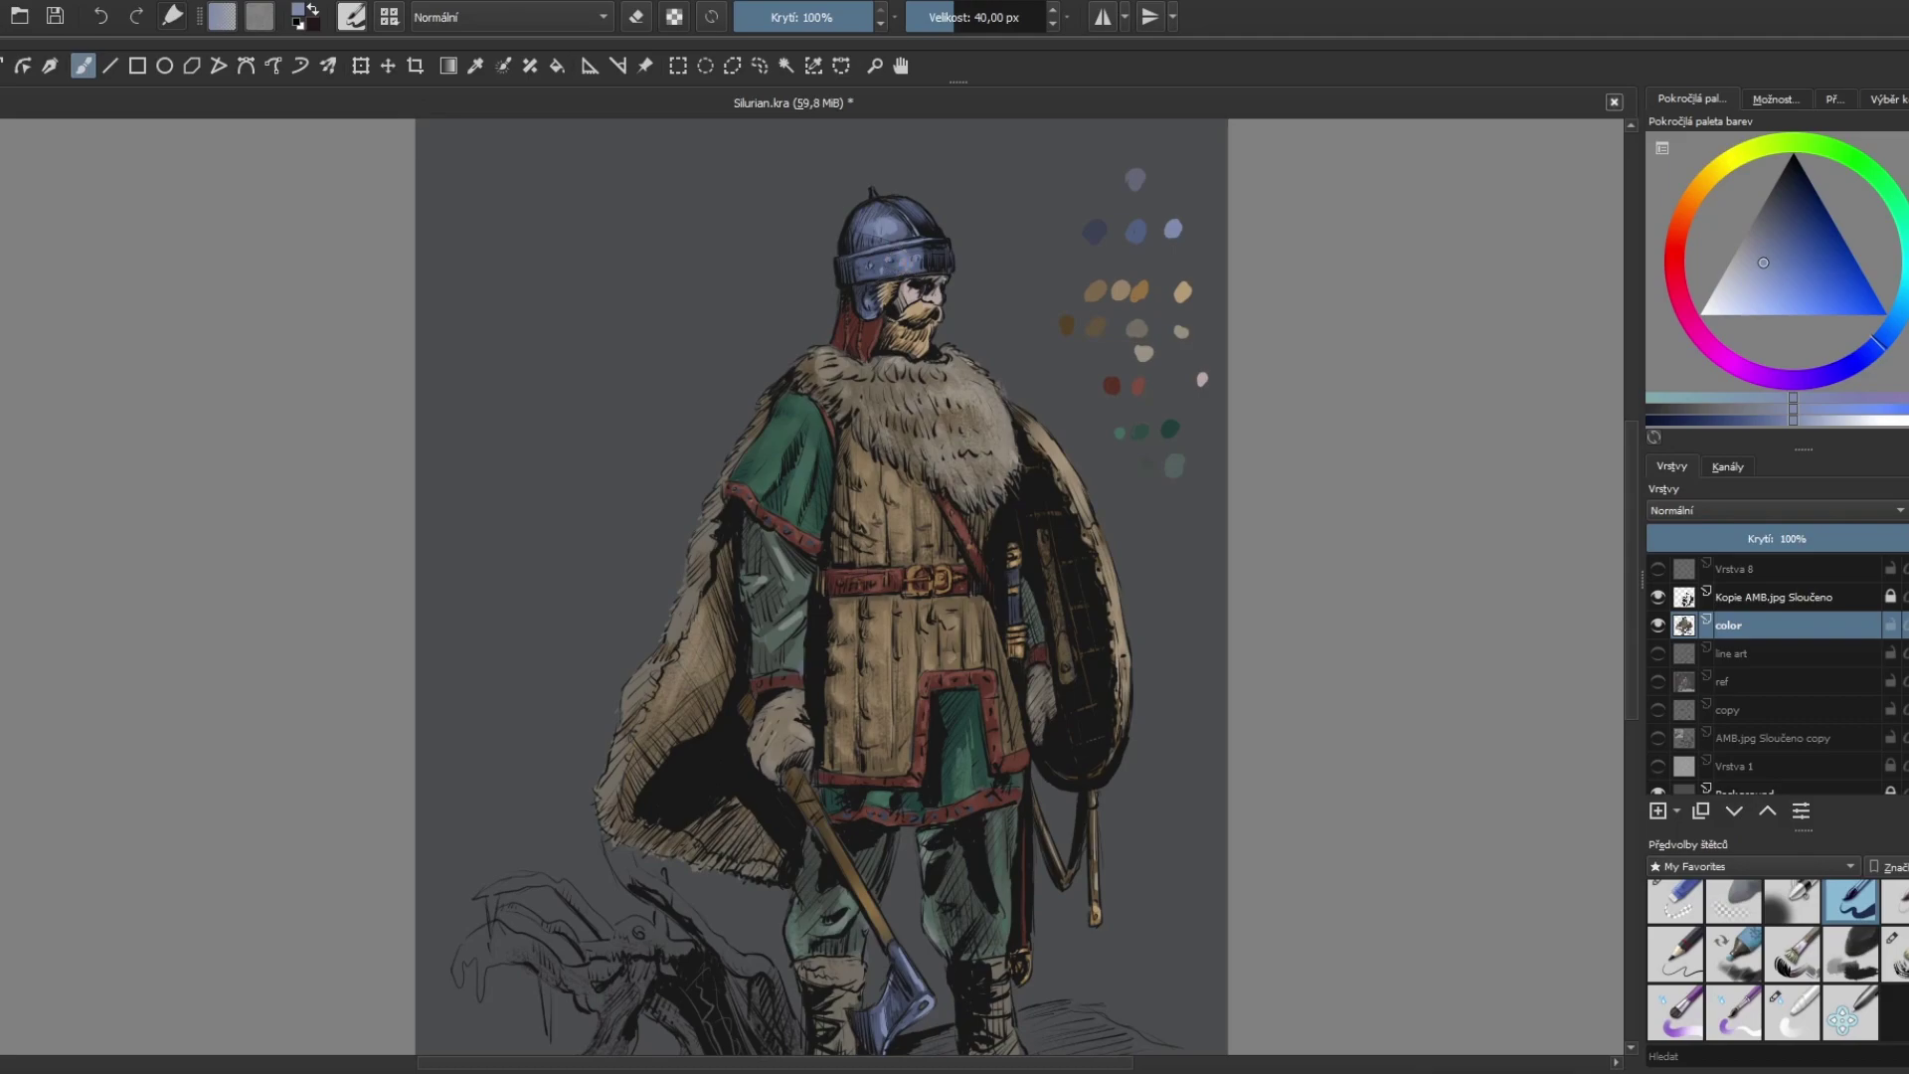
ctrl+click(900, 227)
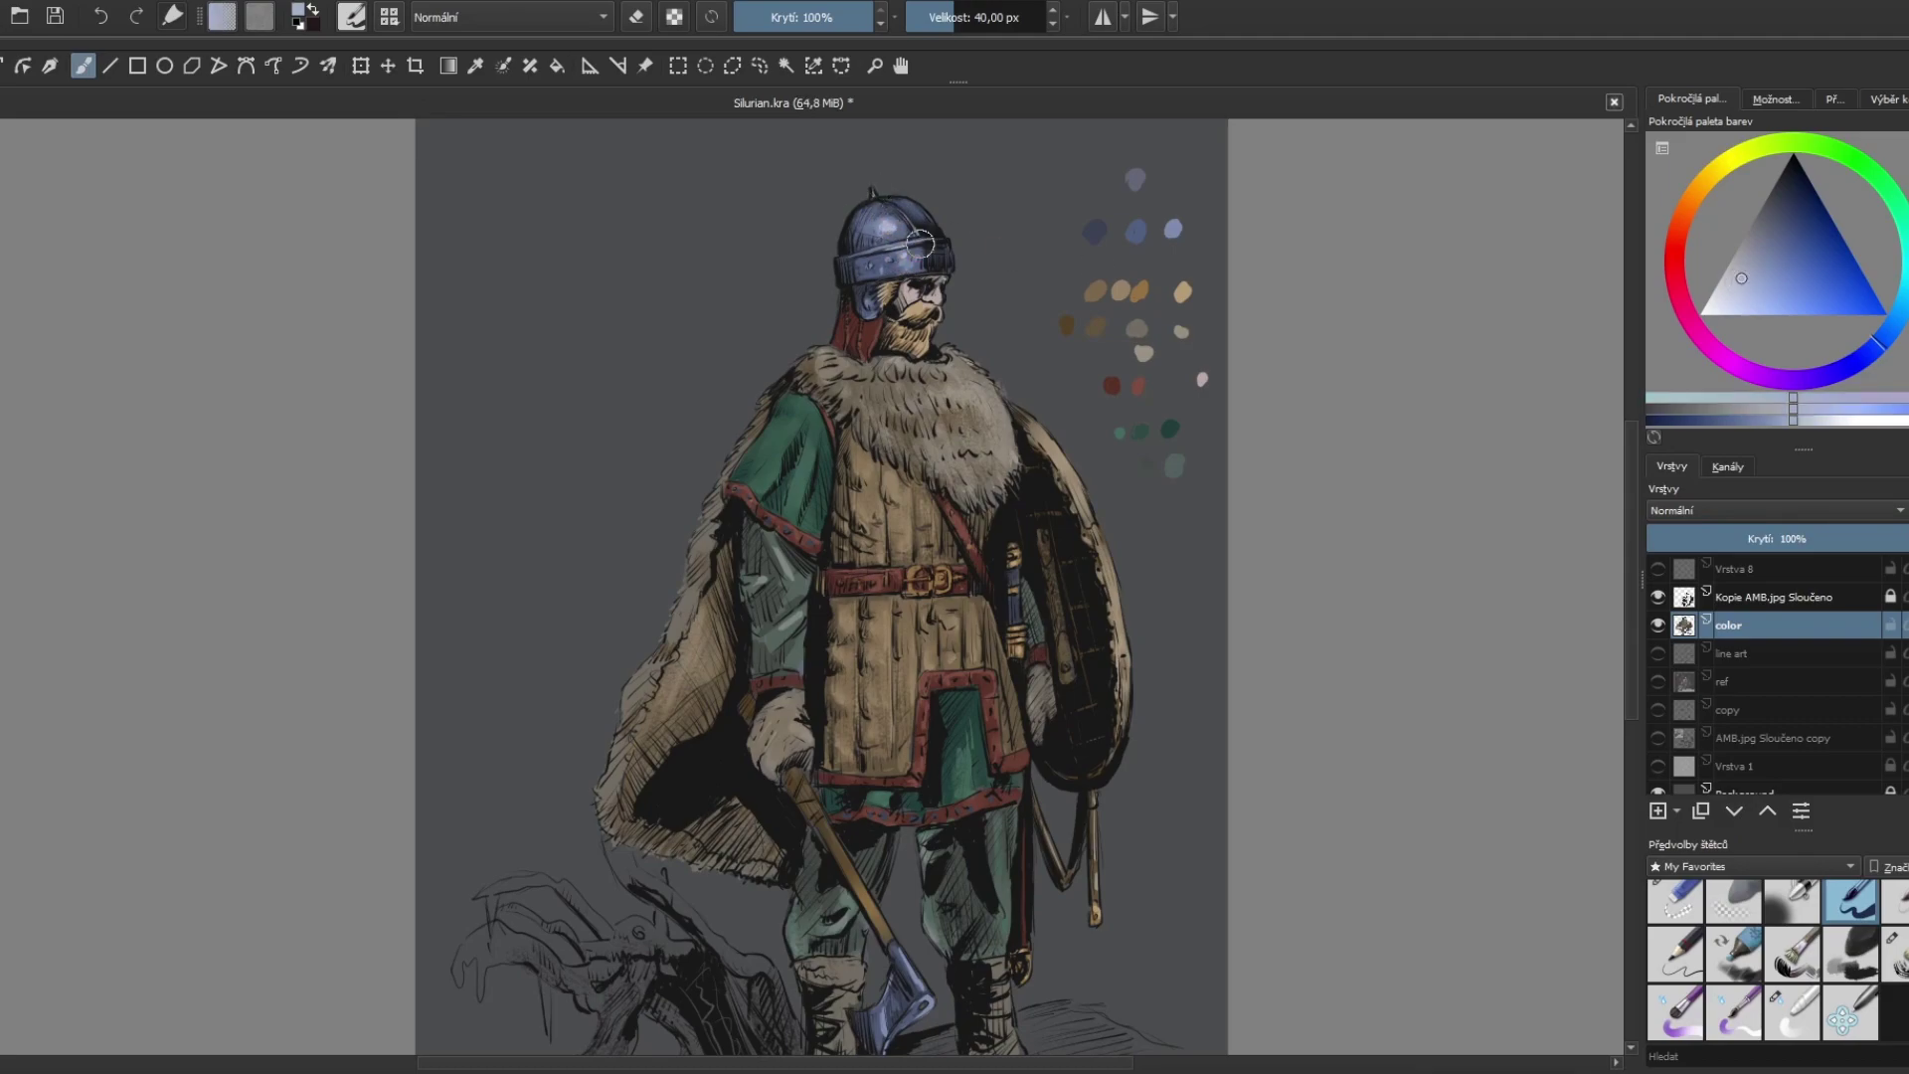
drag(920, 244, 865, 269)
ctrl+click(877, 266)
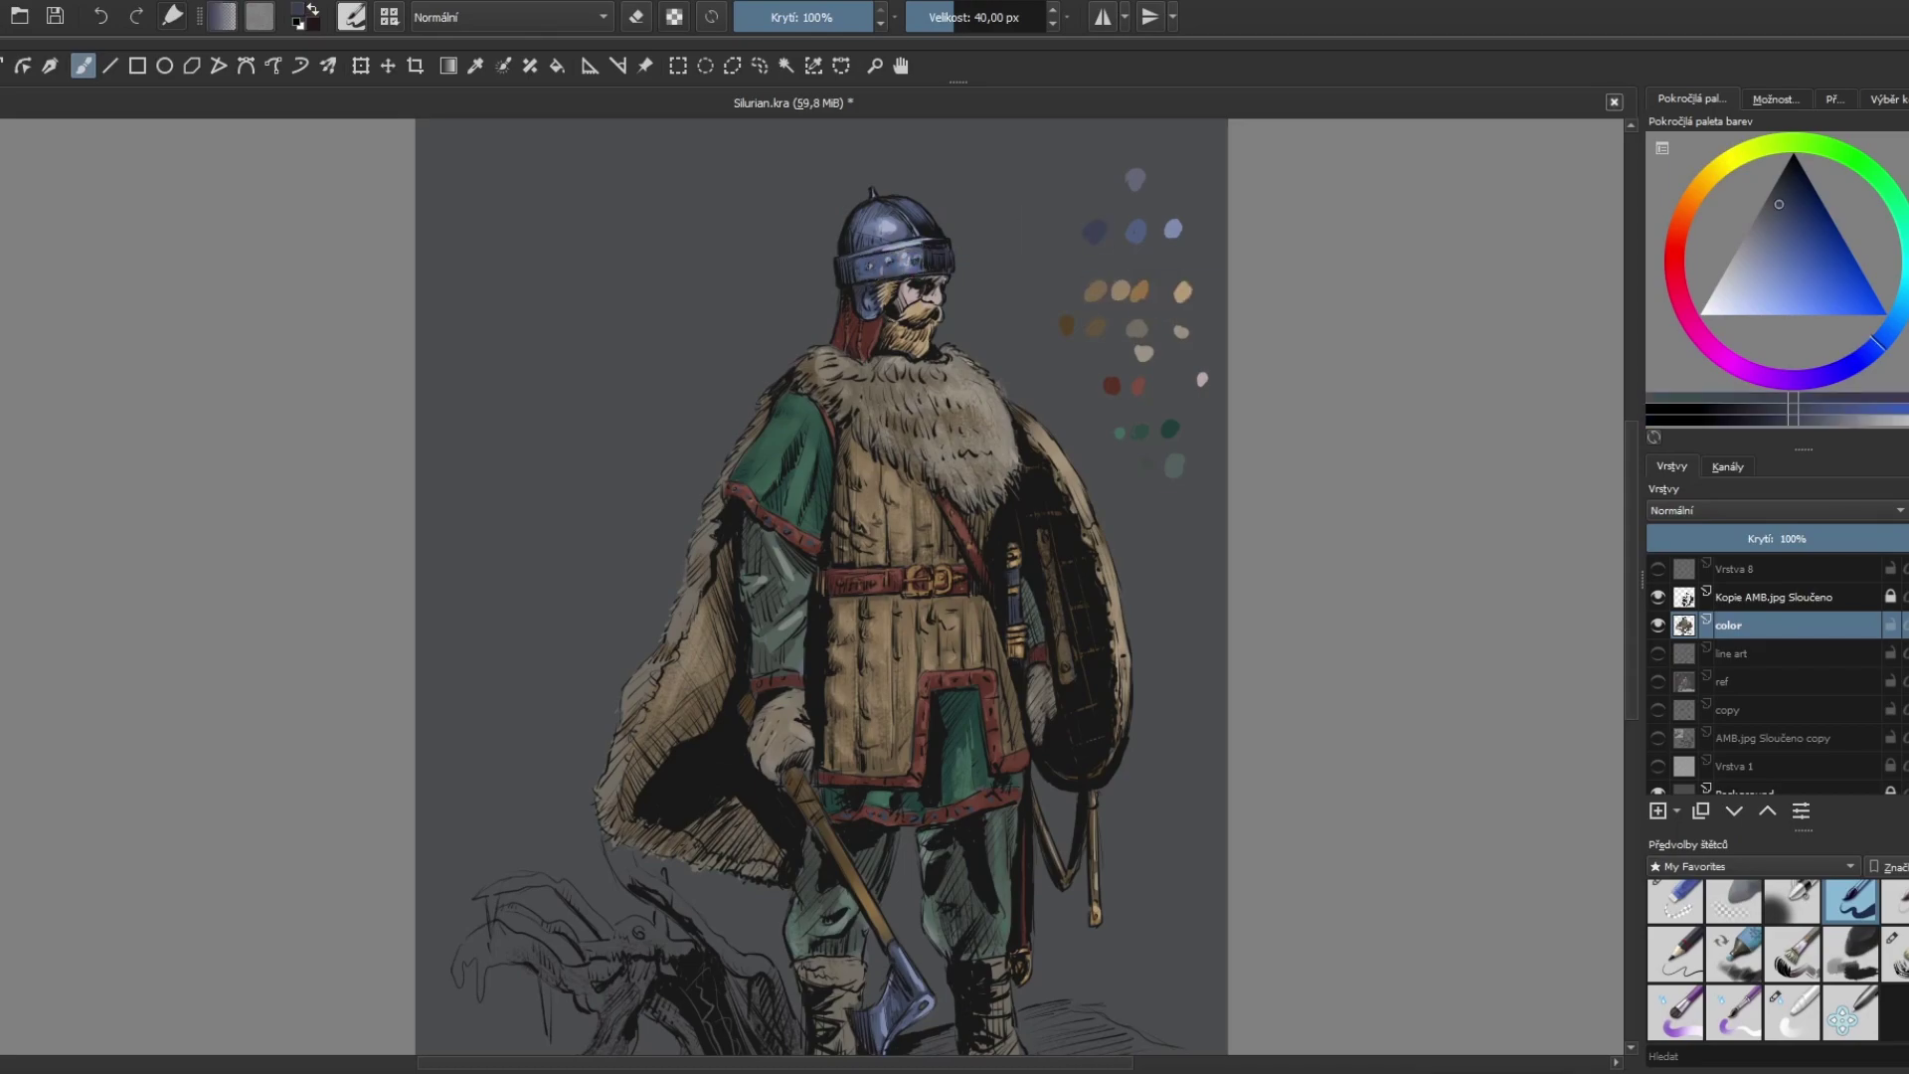
ctrl+click(1158, 229)
drag(895, 497, 916, 401)
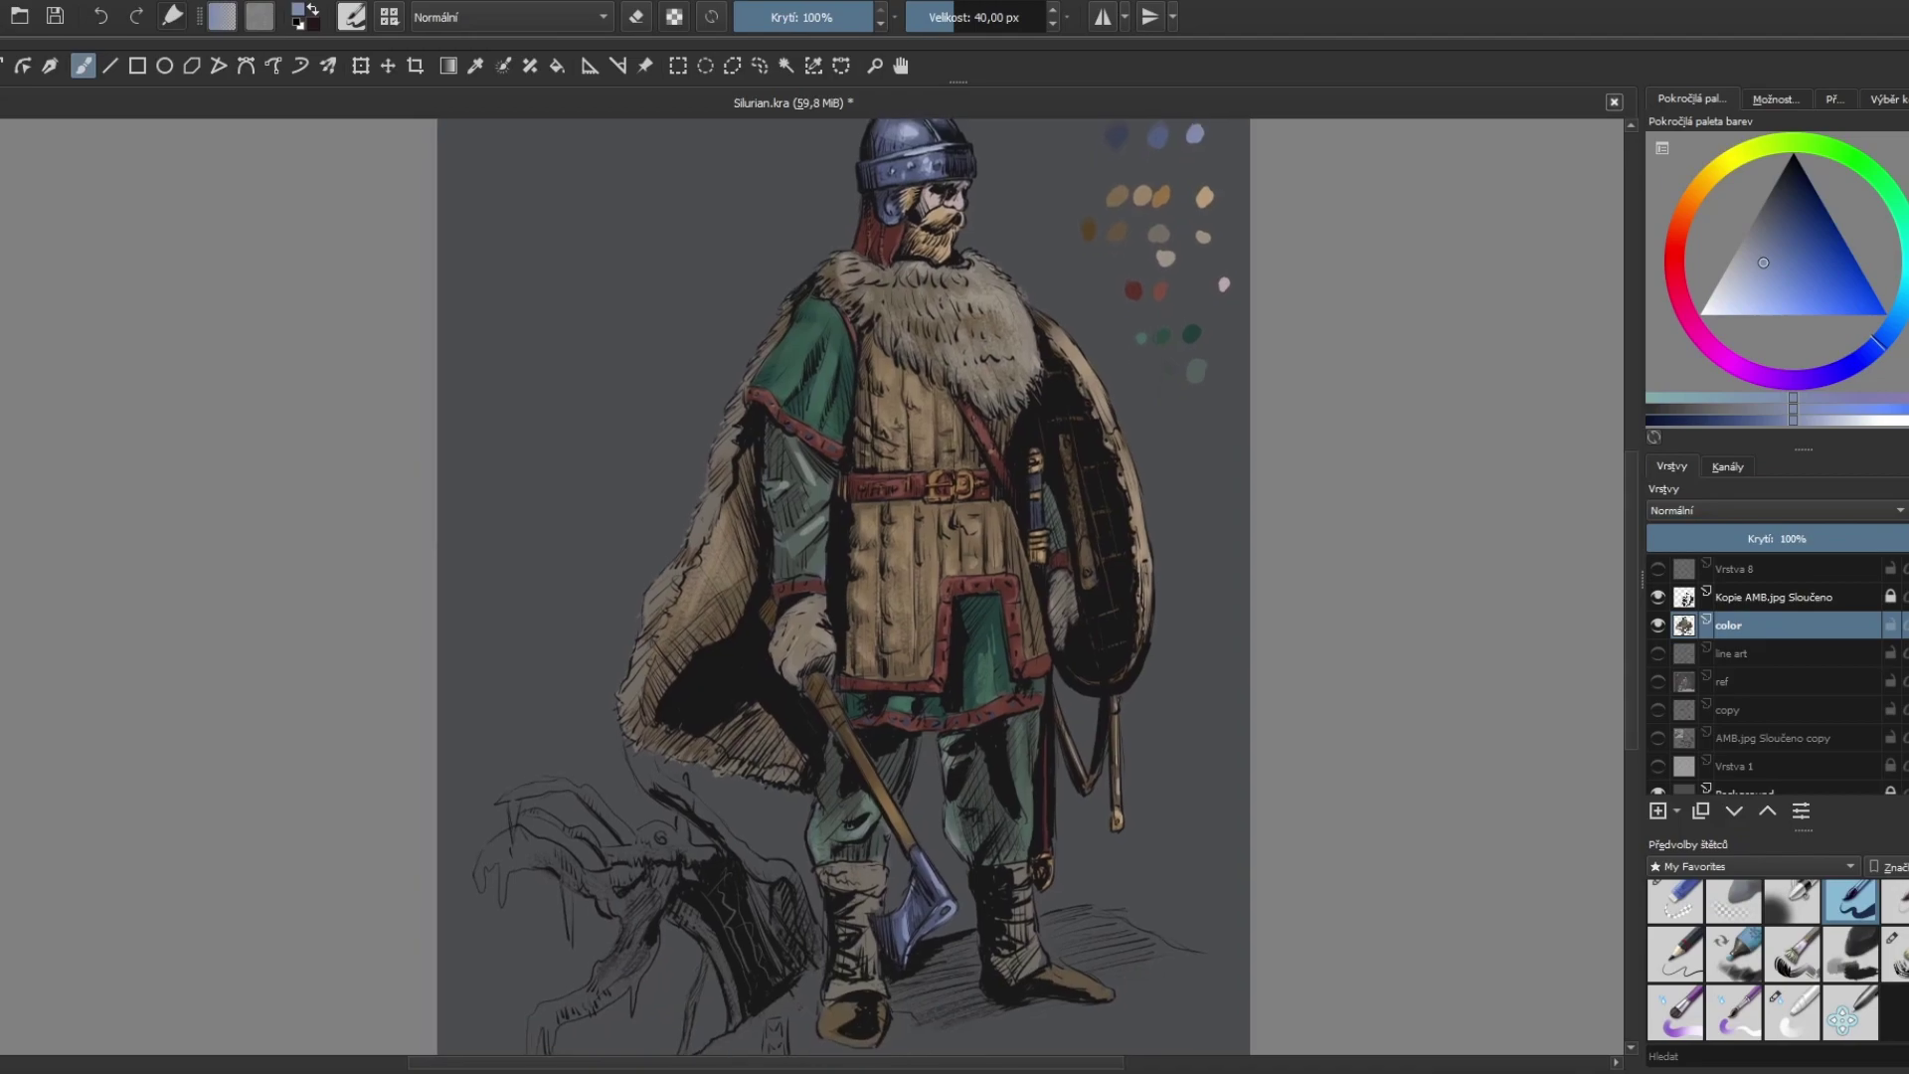
drag(1027, 469, 1027, 475)
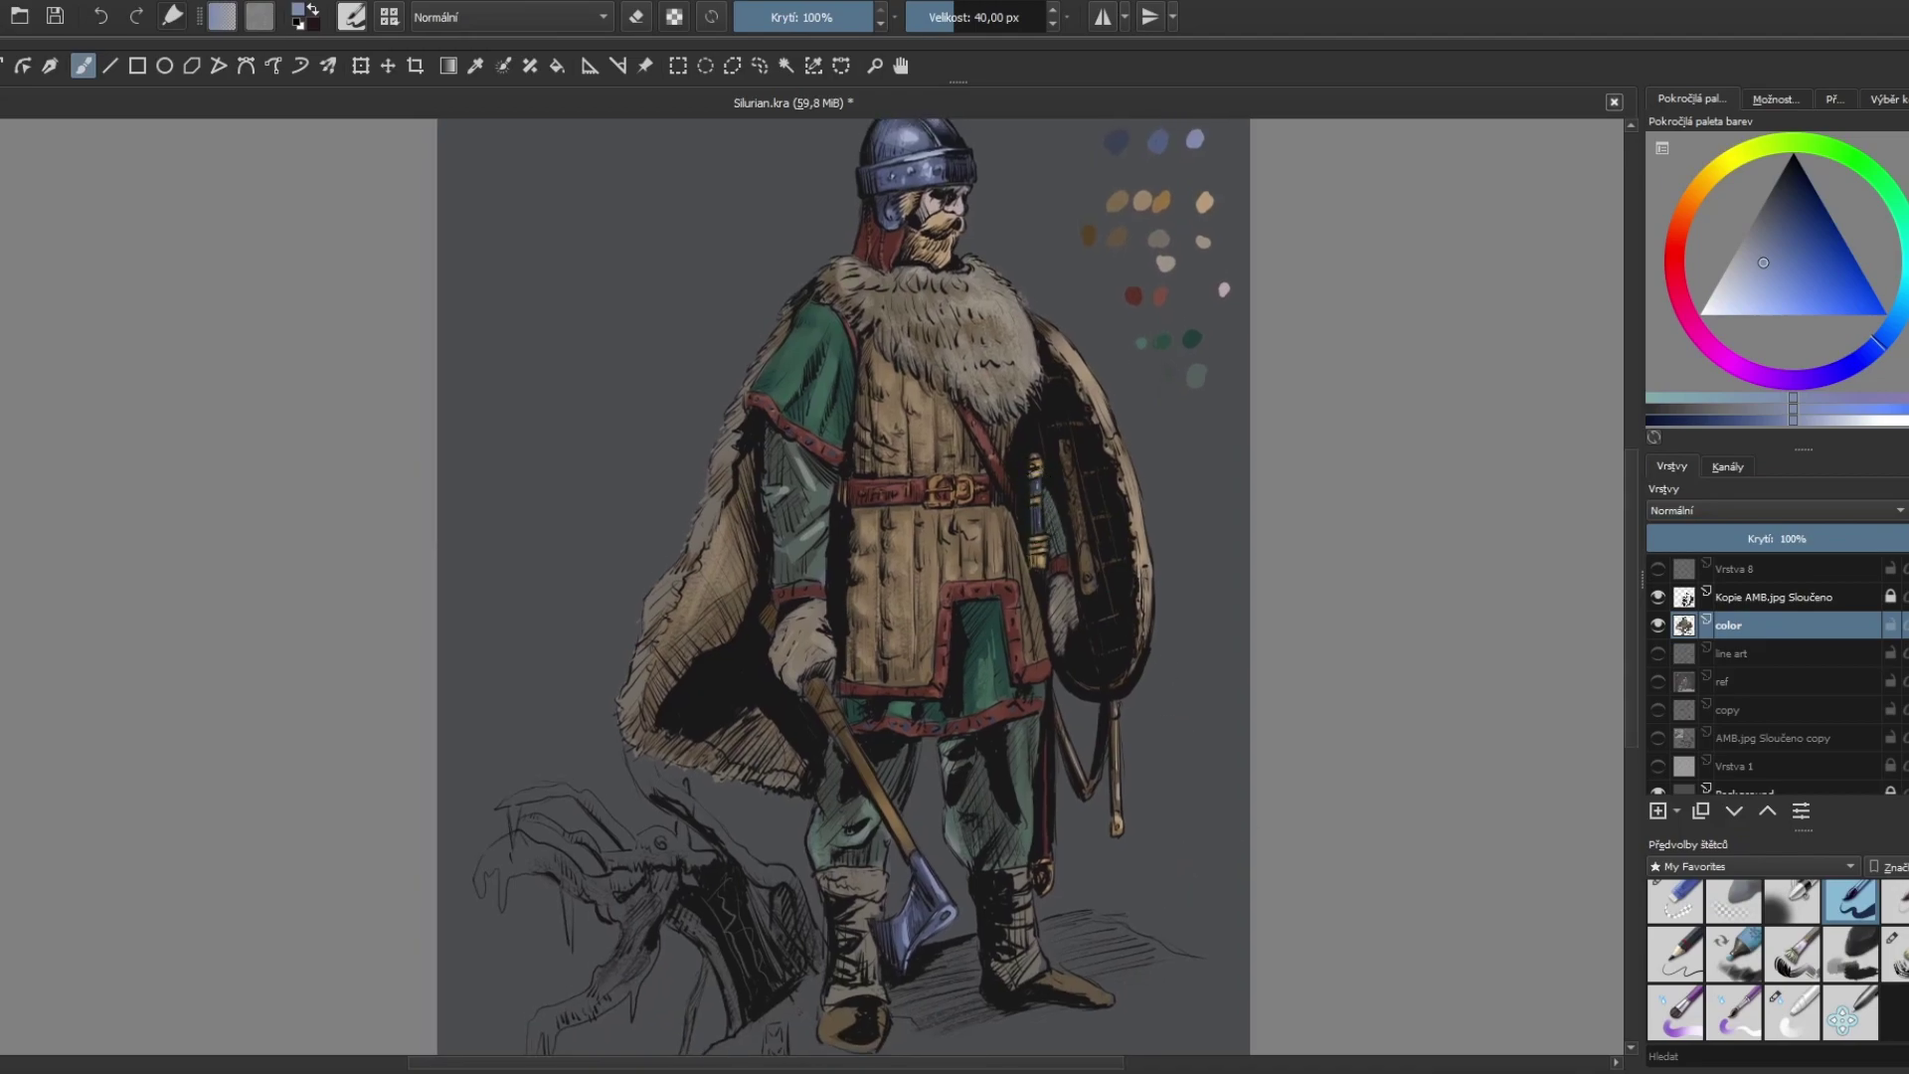
Step: Shade the axe head in pale blue using the small detail brush
key(slash)
drag(1199, 261, 1192, 373)
ctrl+click(1155, 199)
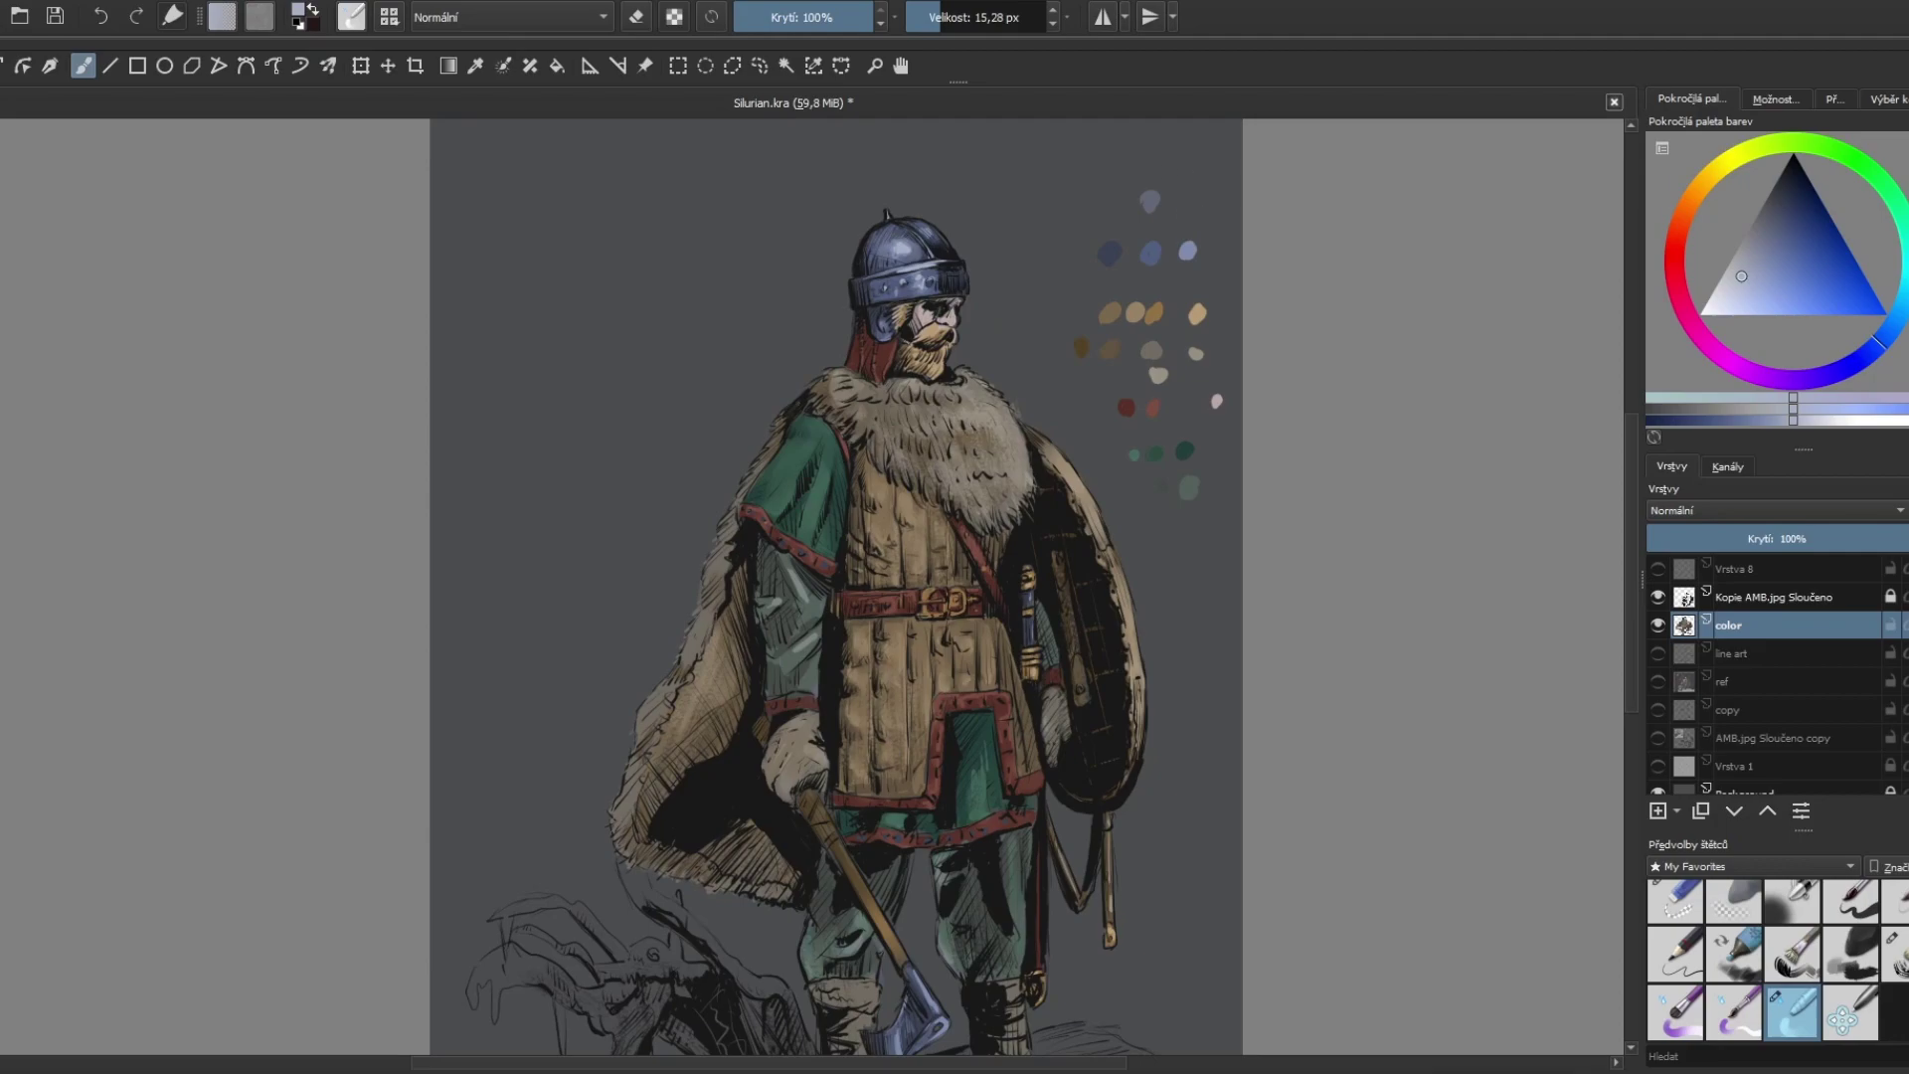
key(slash)
drag(1055, 795, 1037, 649)
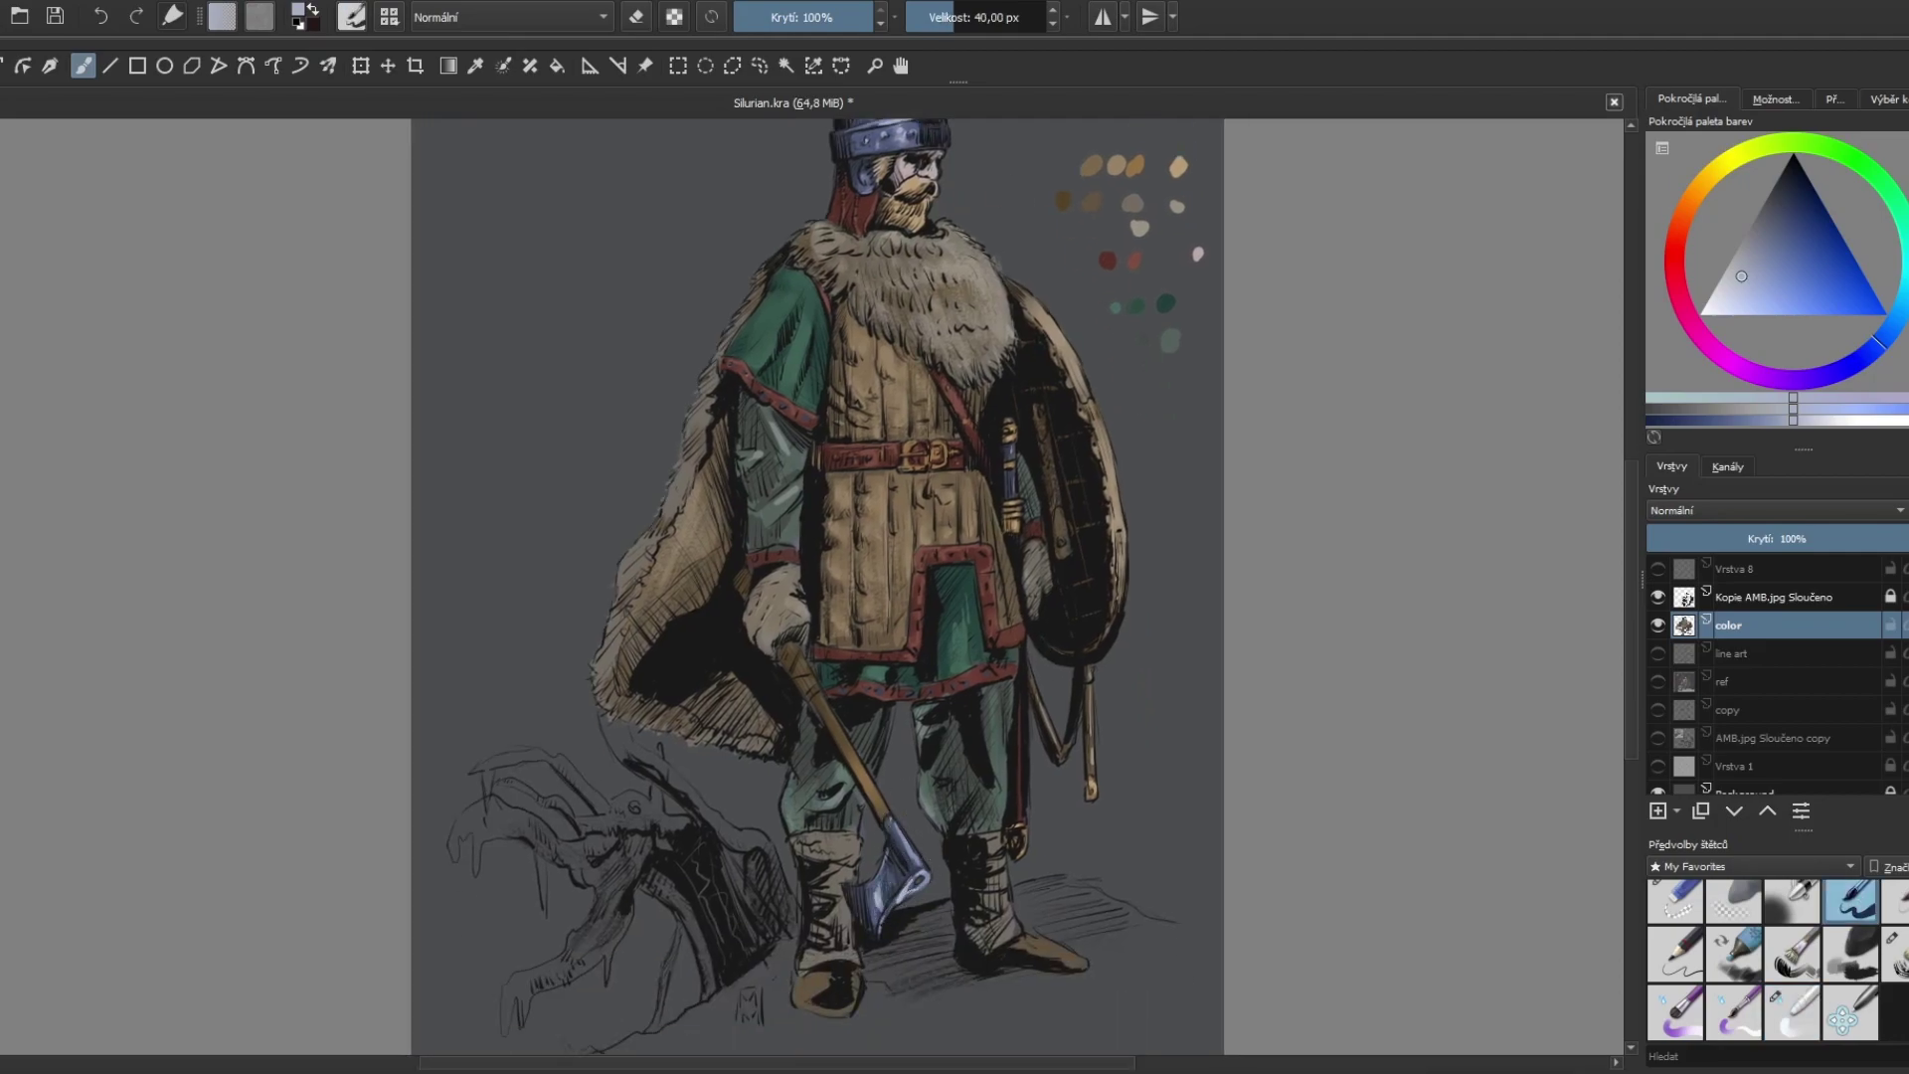
key(slash)
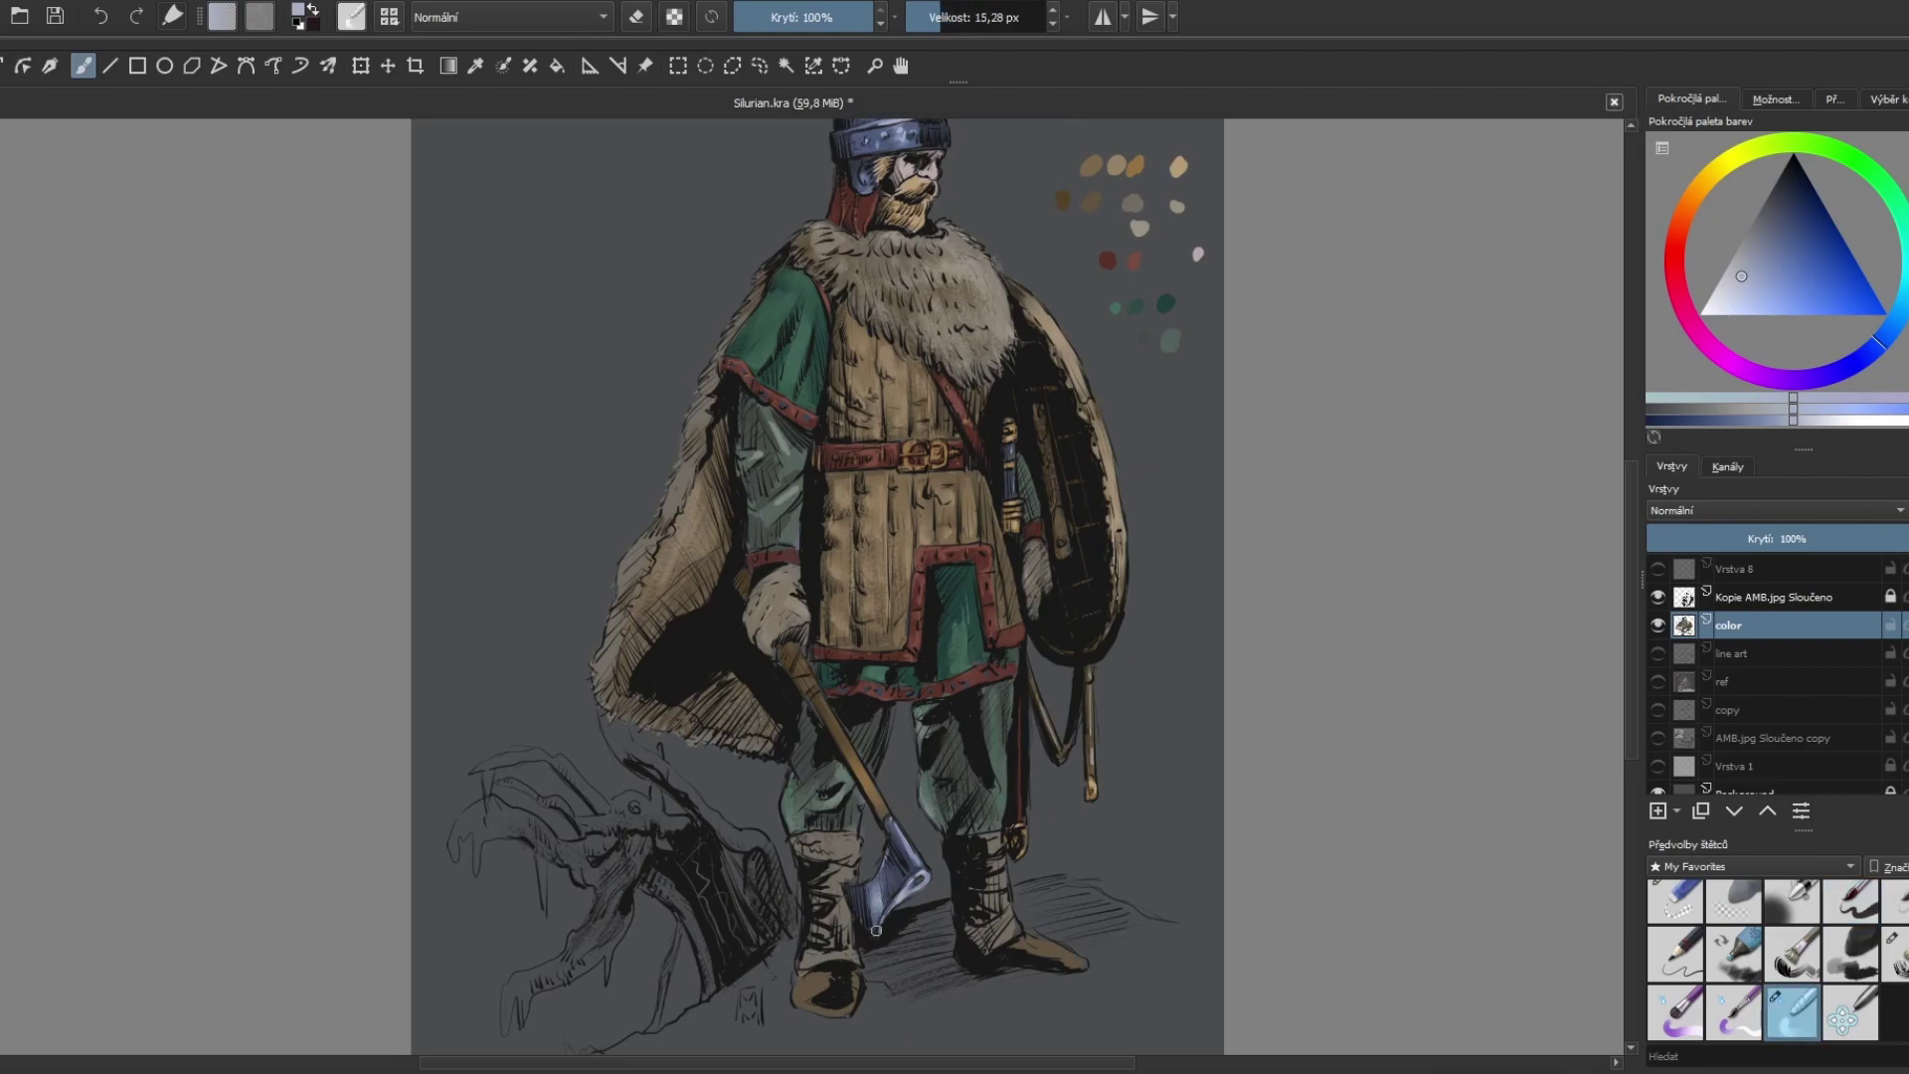
drag(893, 825, 907, 855)
key(slash)
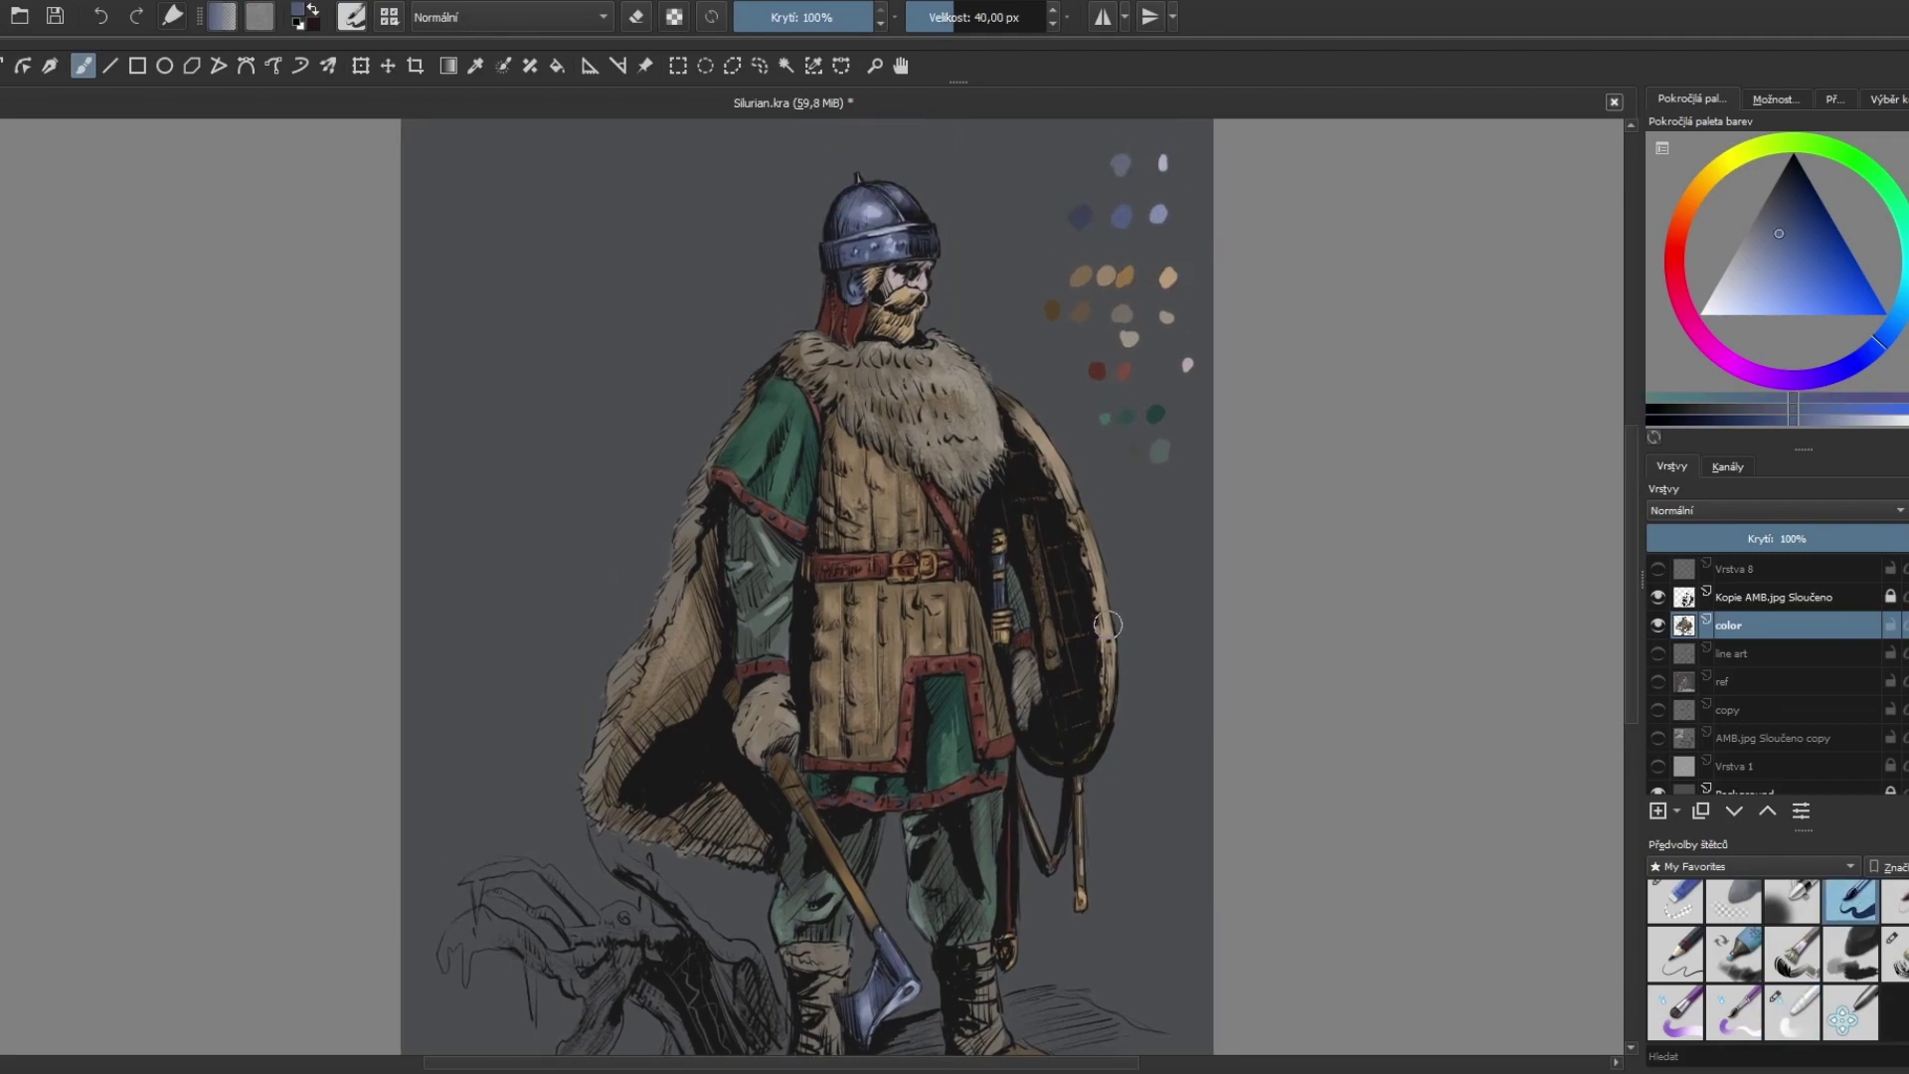
ctrl+click(1197, 272)
drag(862, 895, 919, 895)
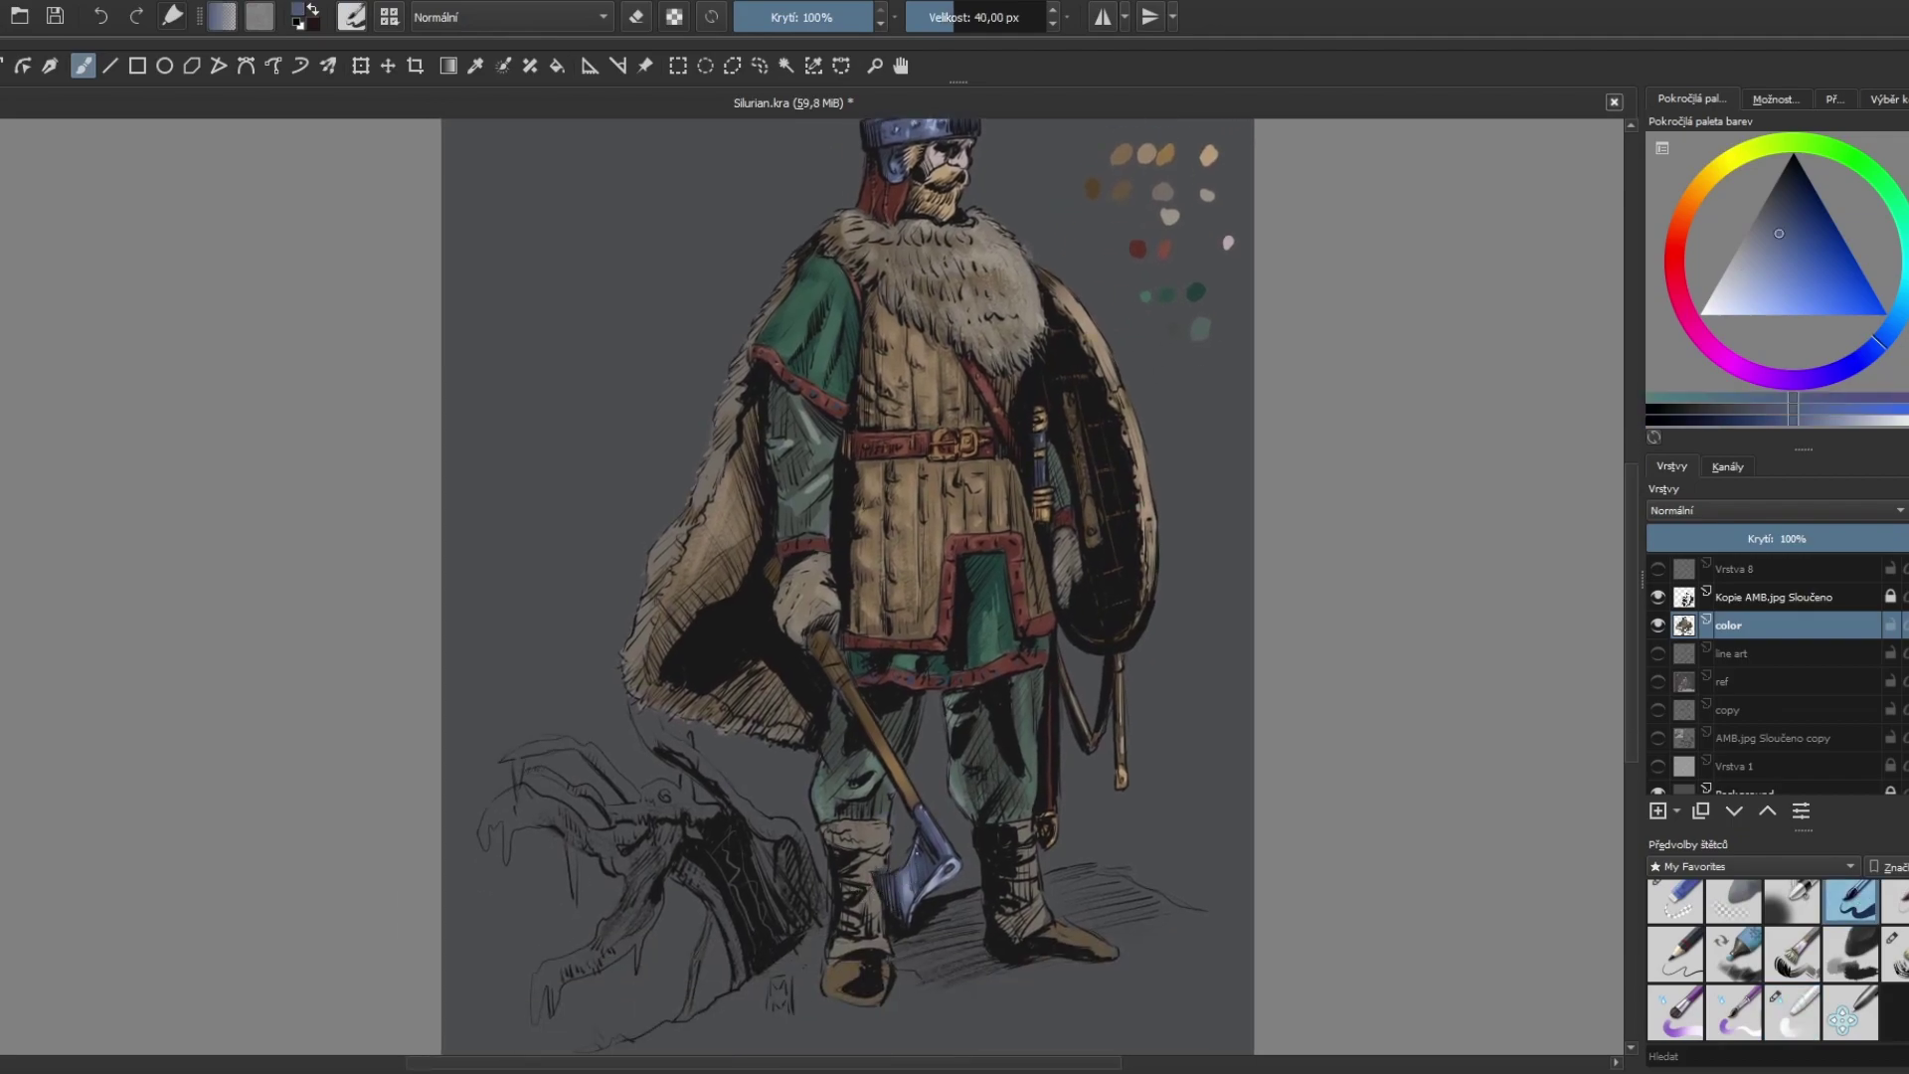
Step: Paint light blue-grey onto the helmet's cheek guard
scroll(920, 900, up, 2)
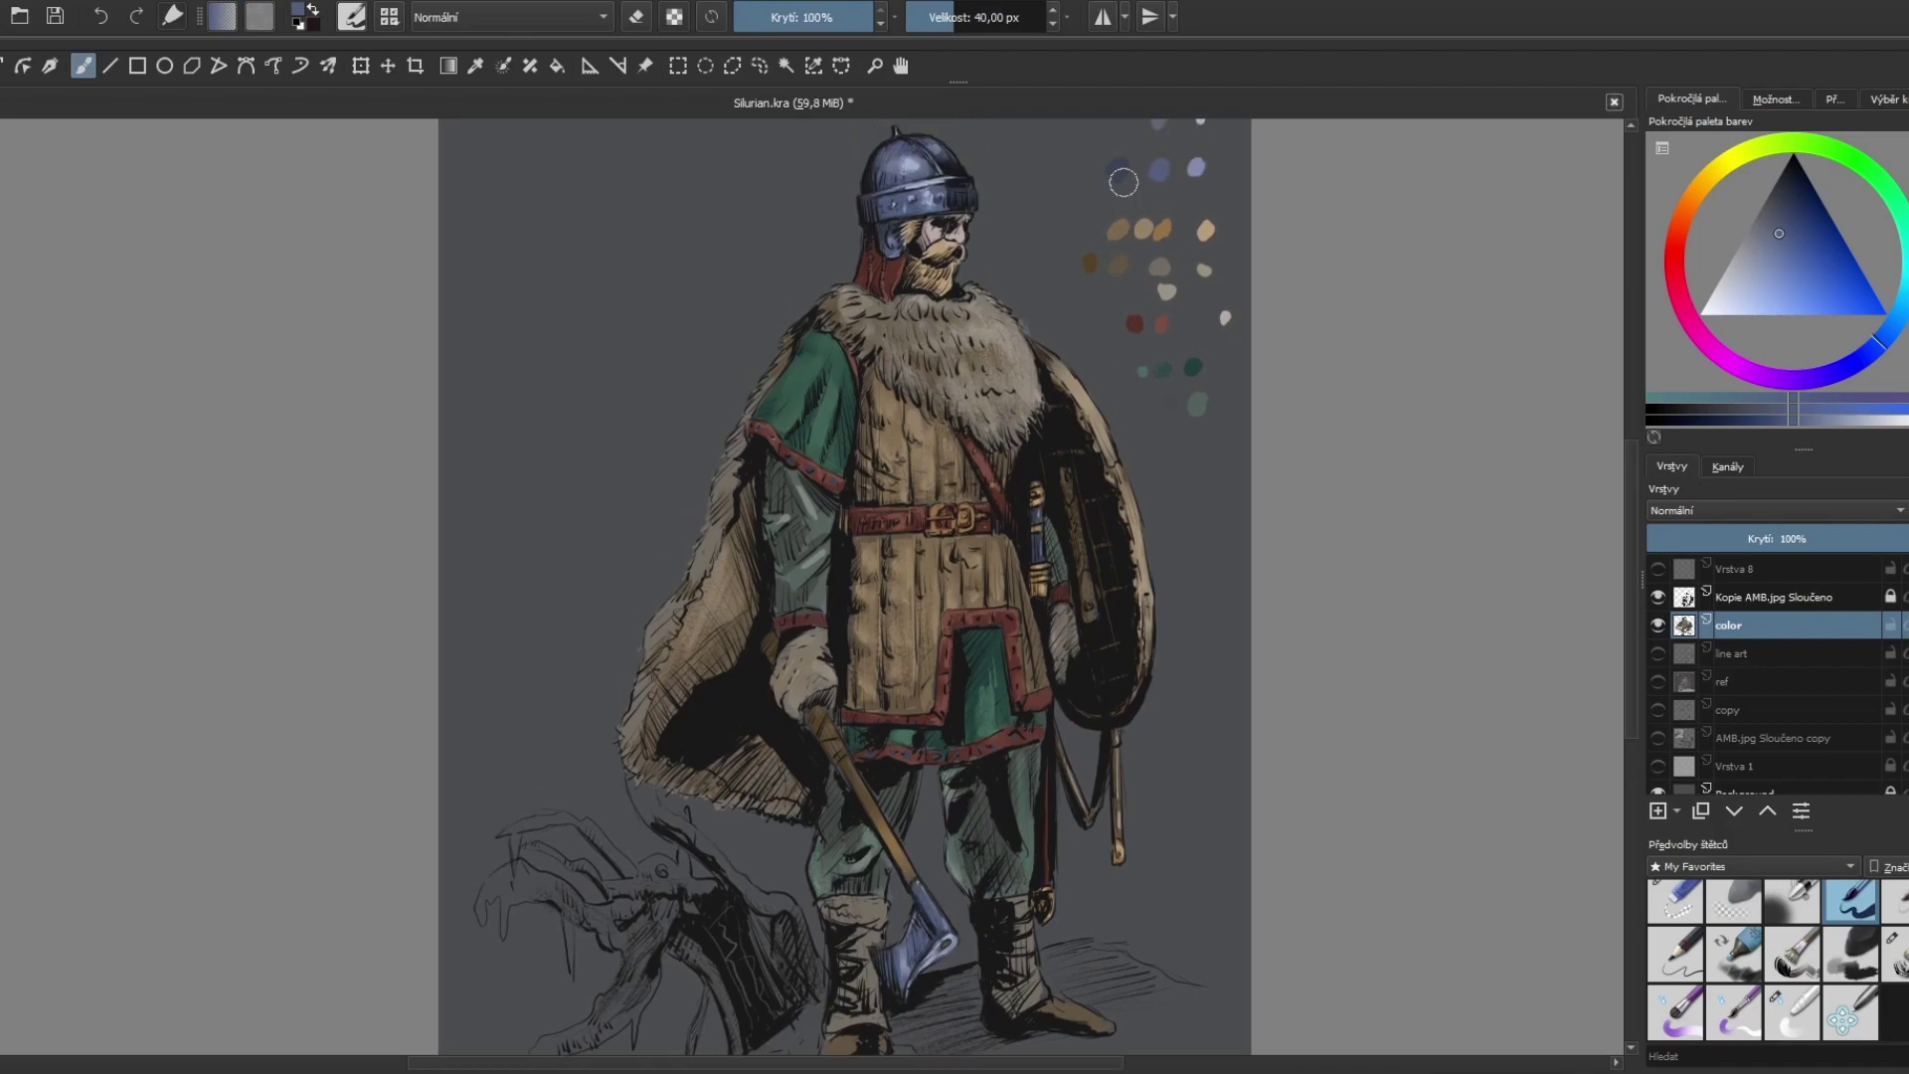
ctrl+click(925, 931)
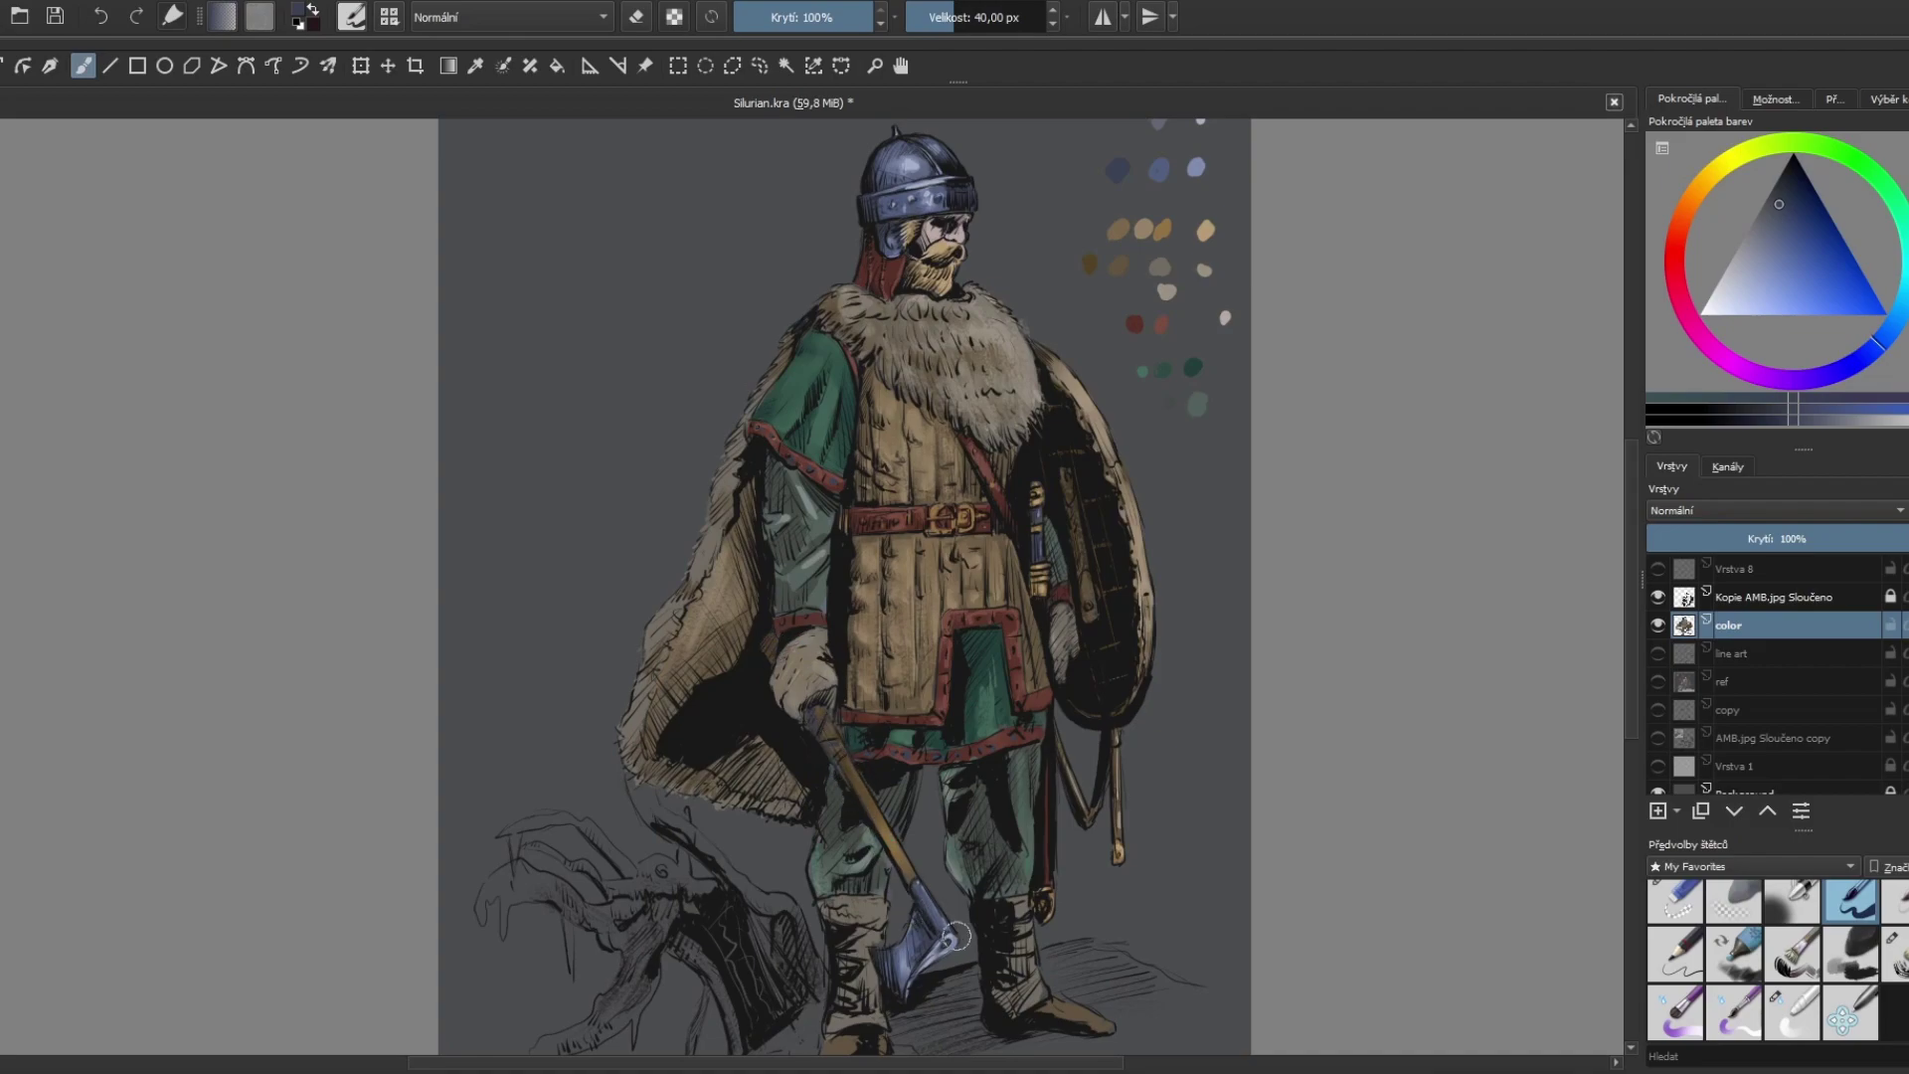
ctrl+click(1199, 210)
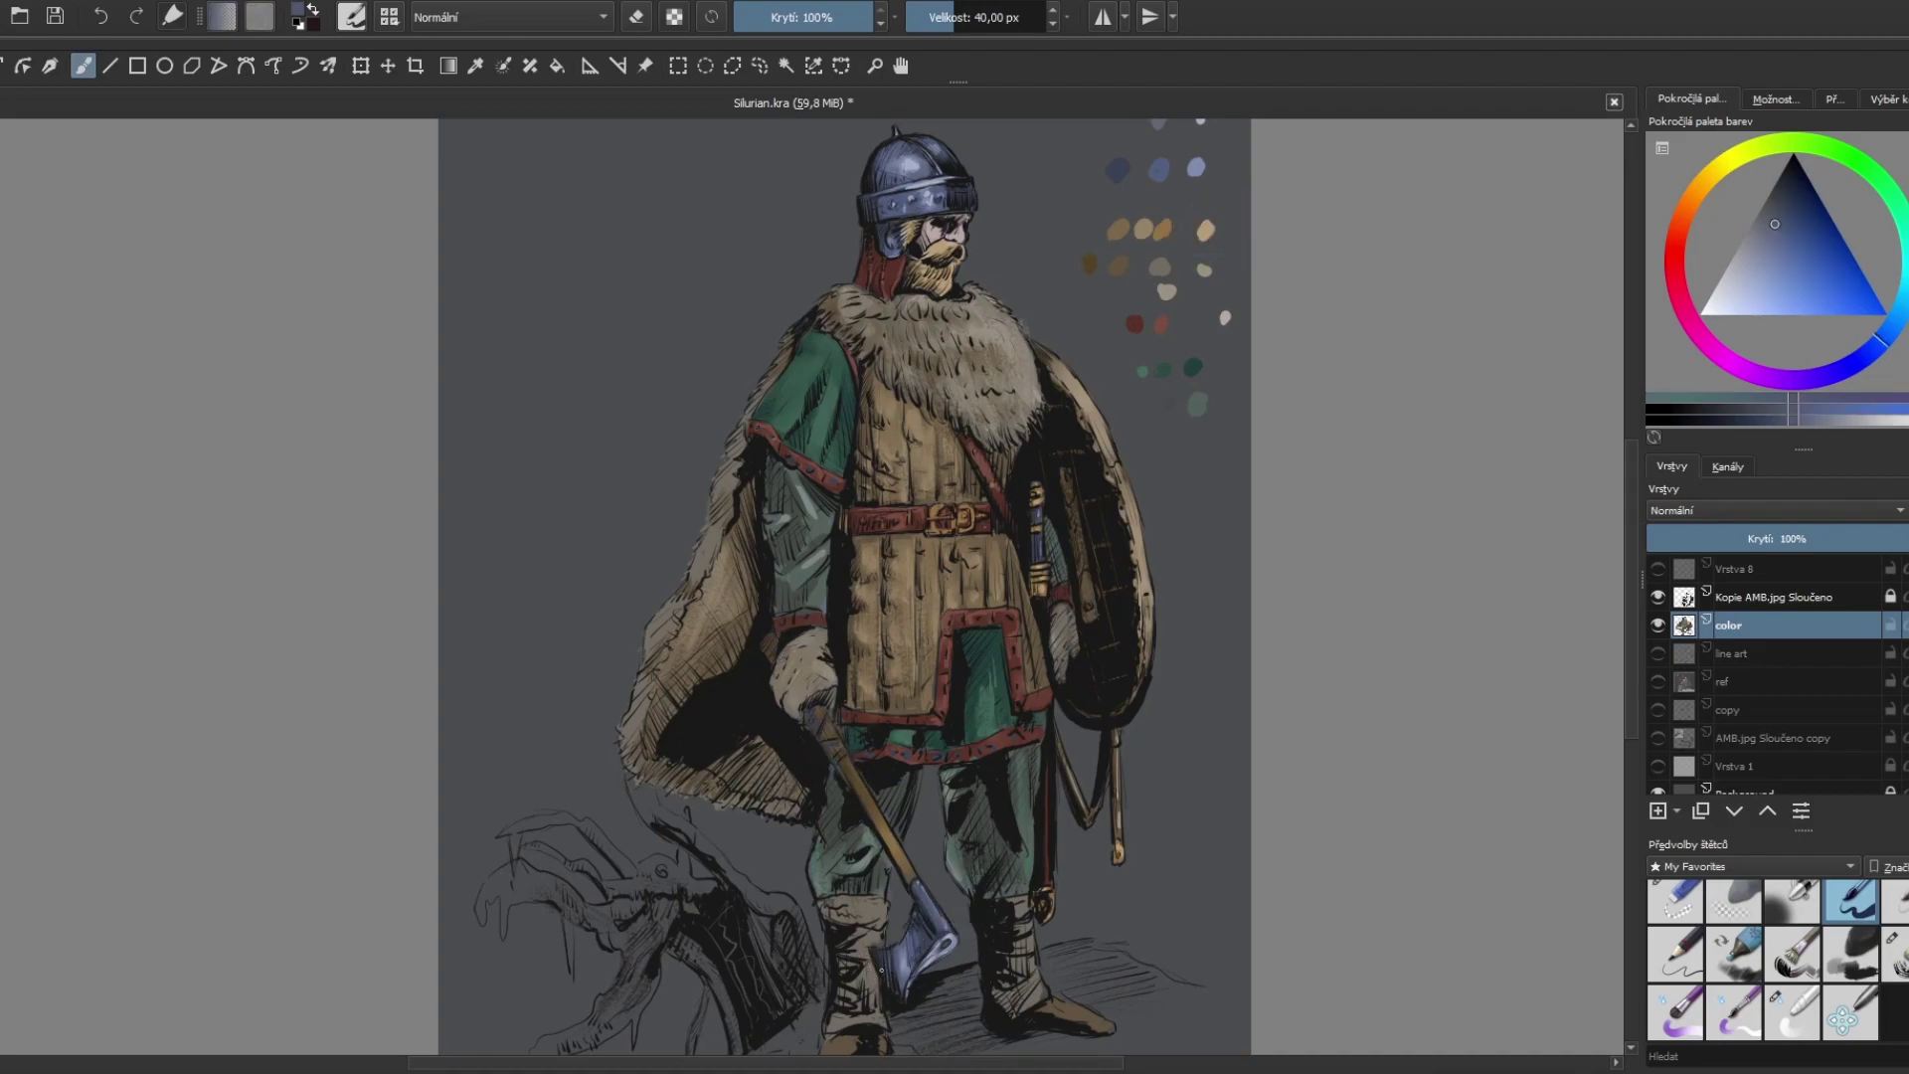
click(1792, 1012)
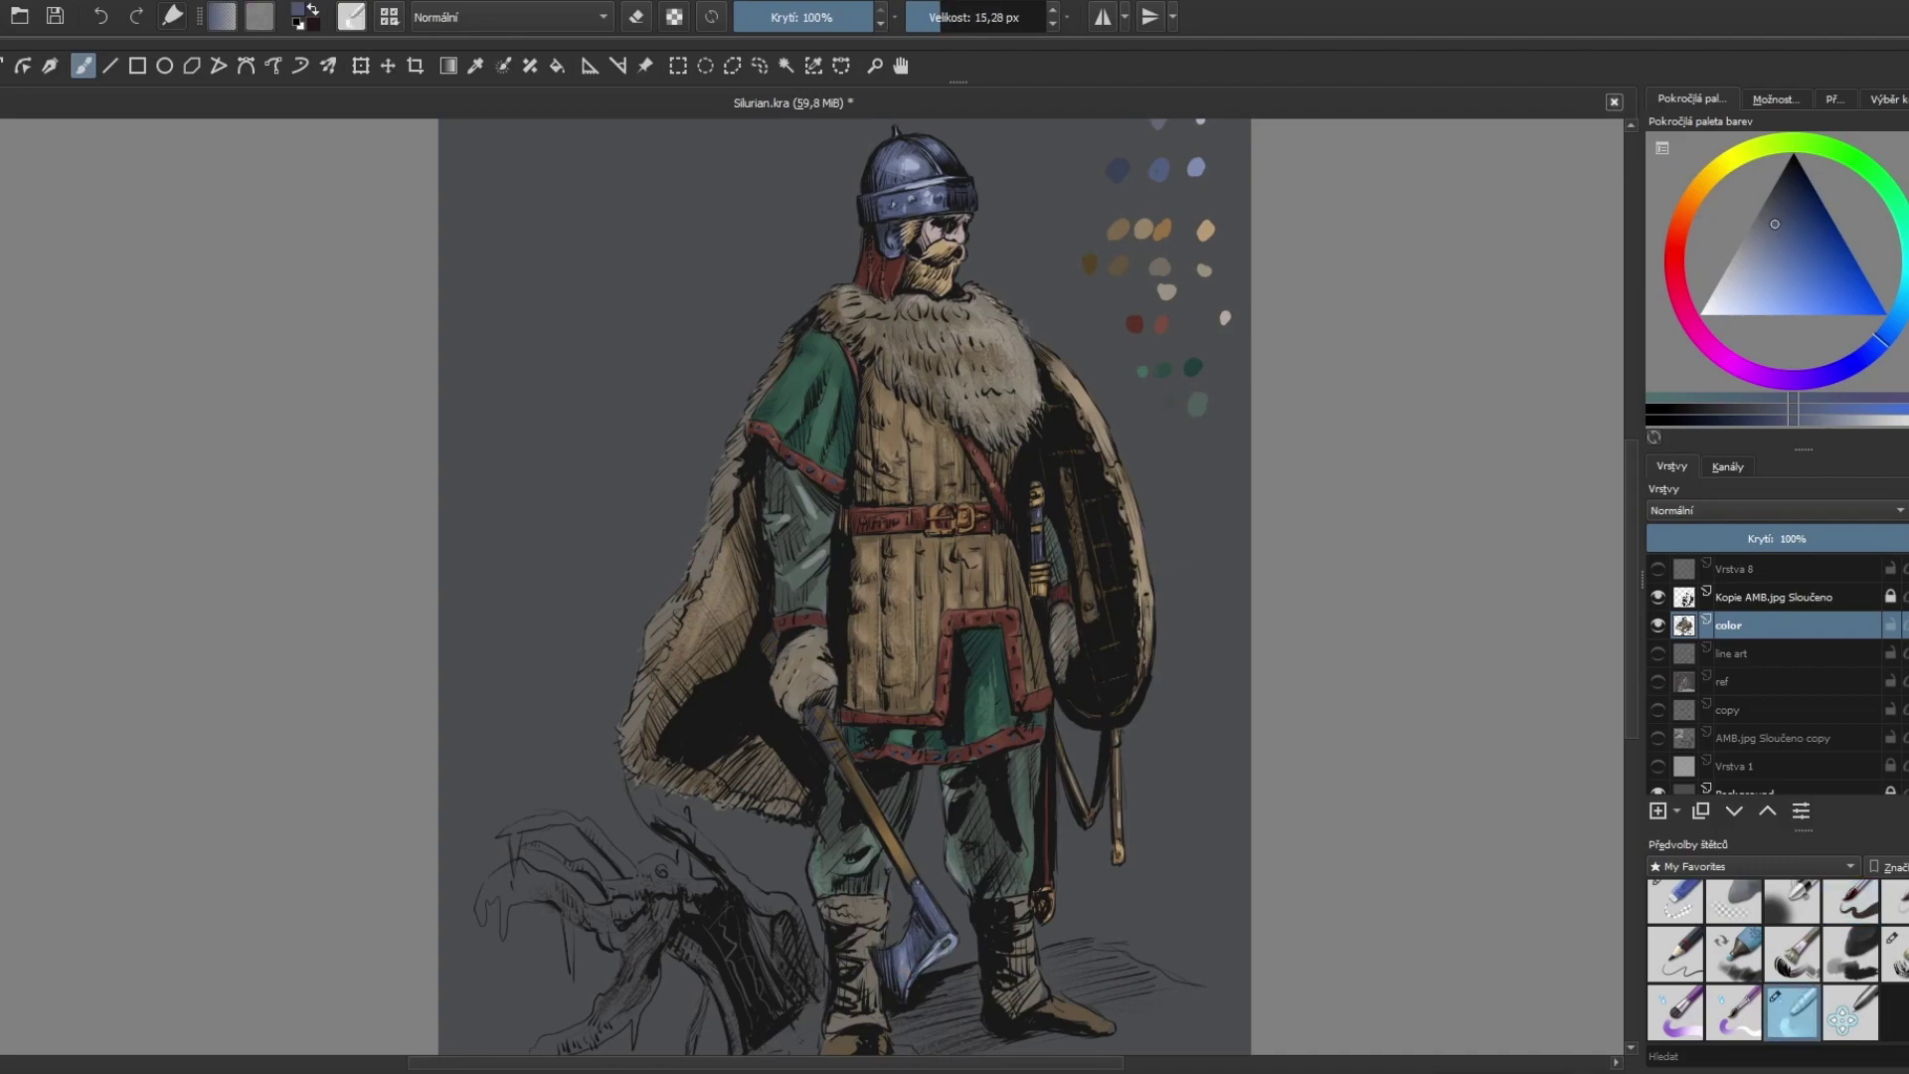
key(slash)
ctrl+click(1198, 169)
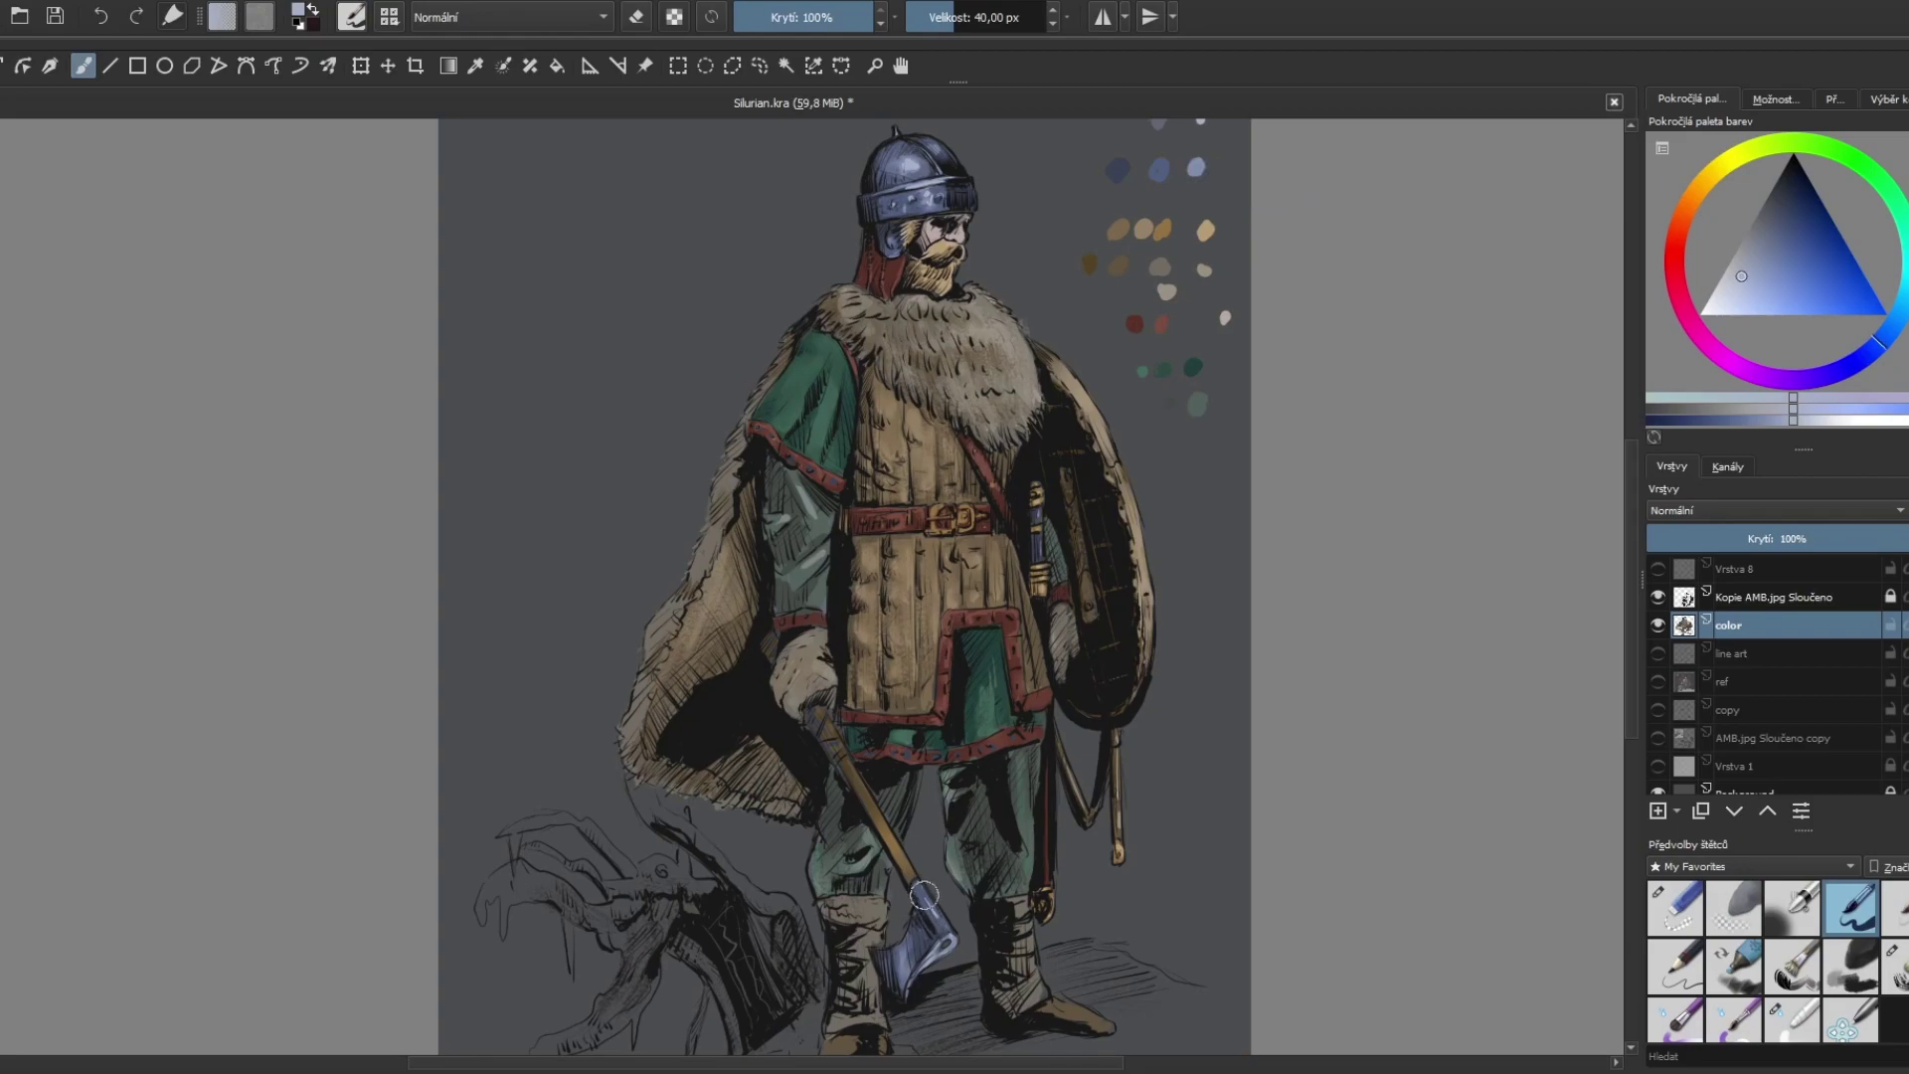
drag(1164, 896, 1136, 876)
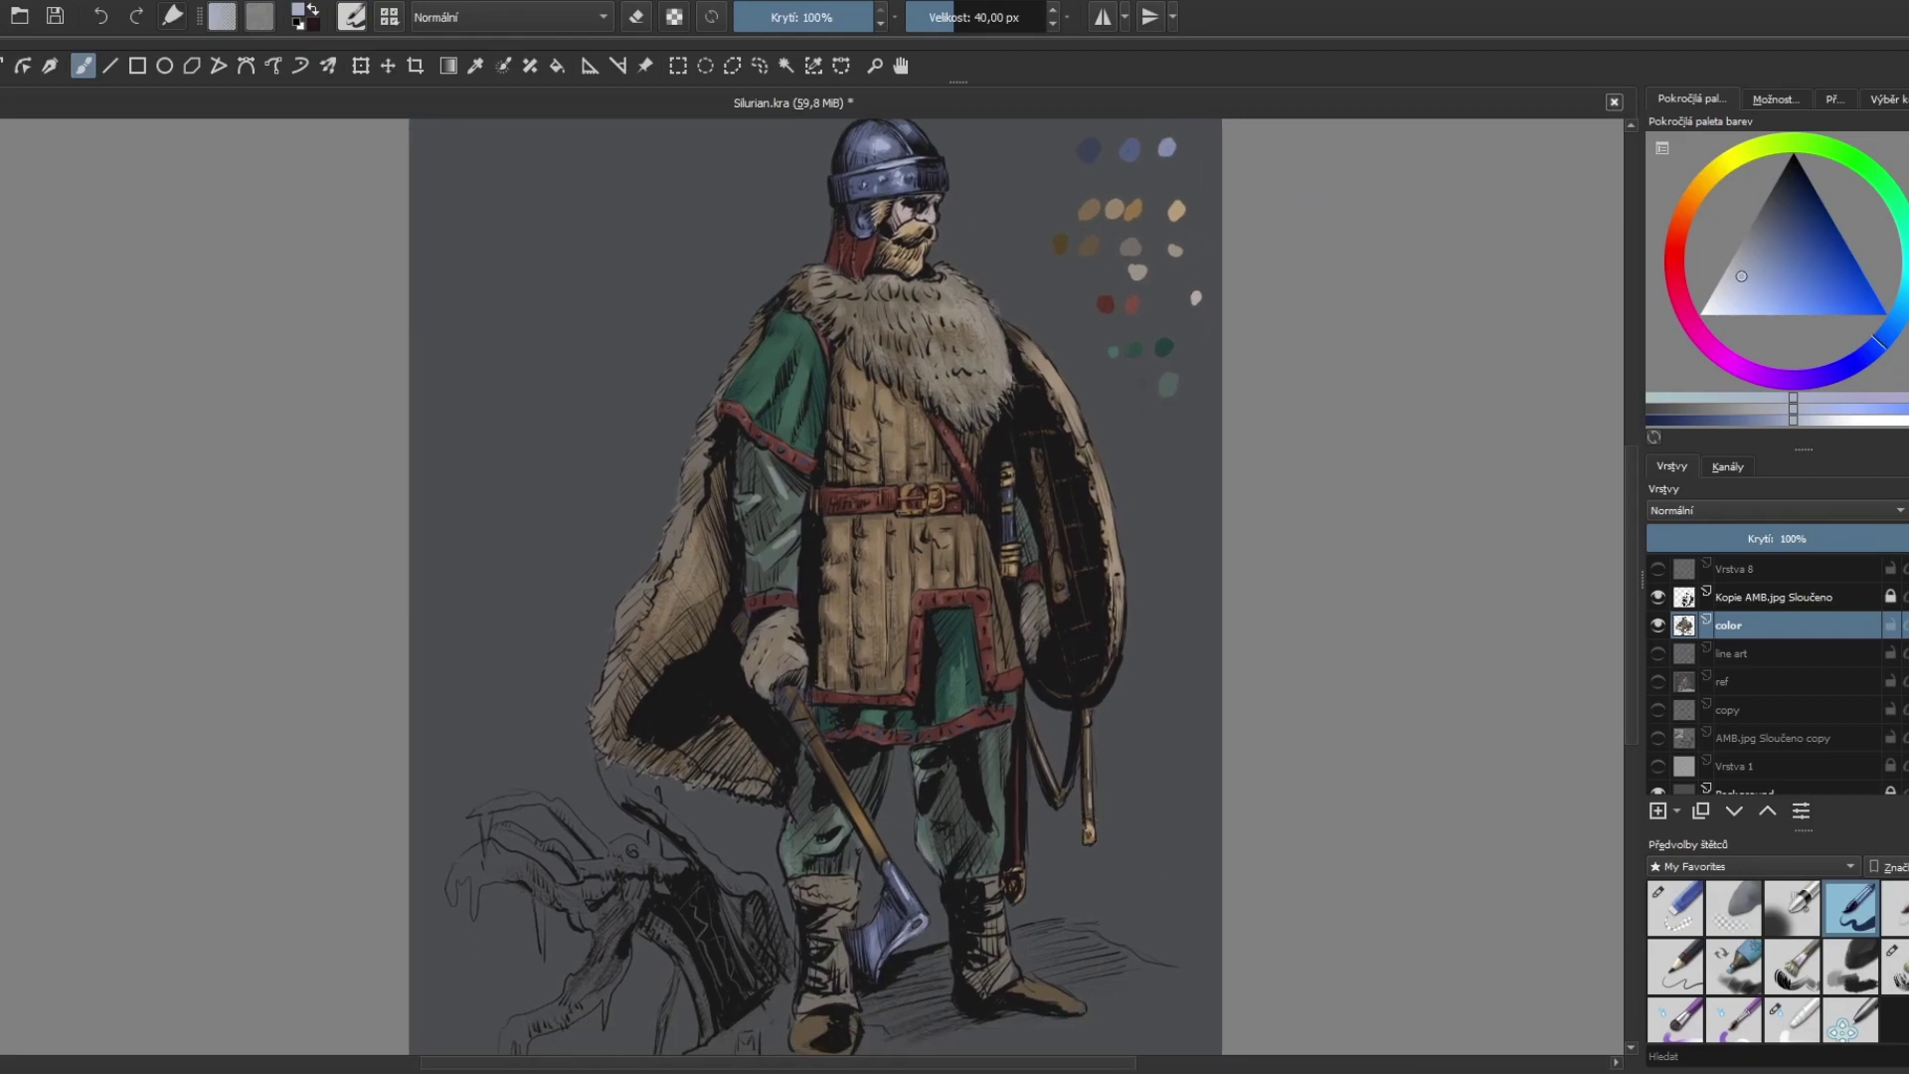
ctrl+click(1094, 203)
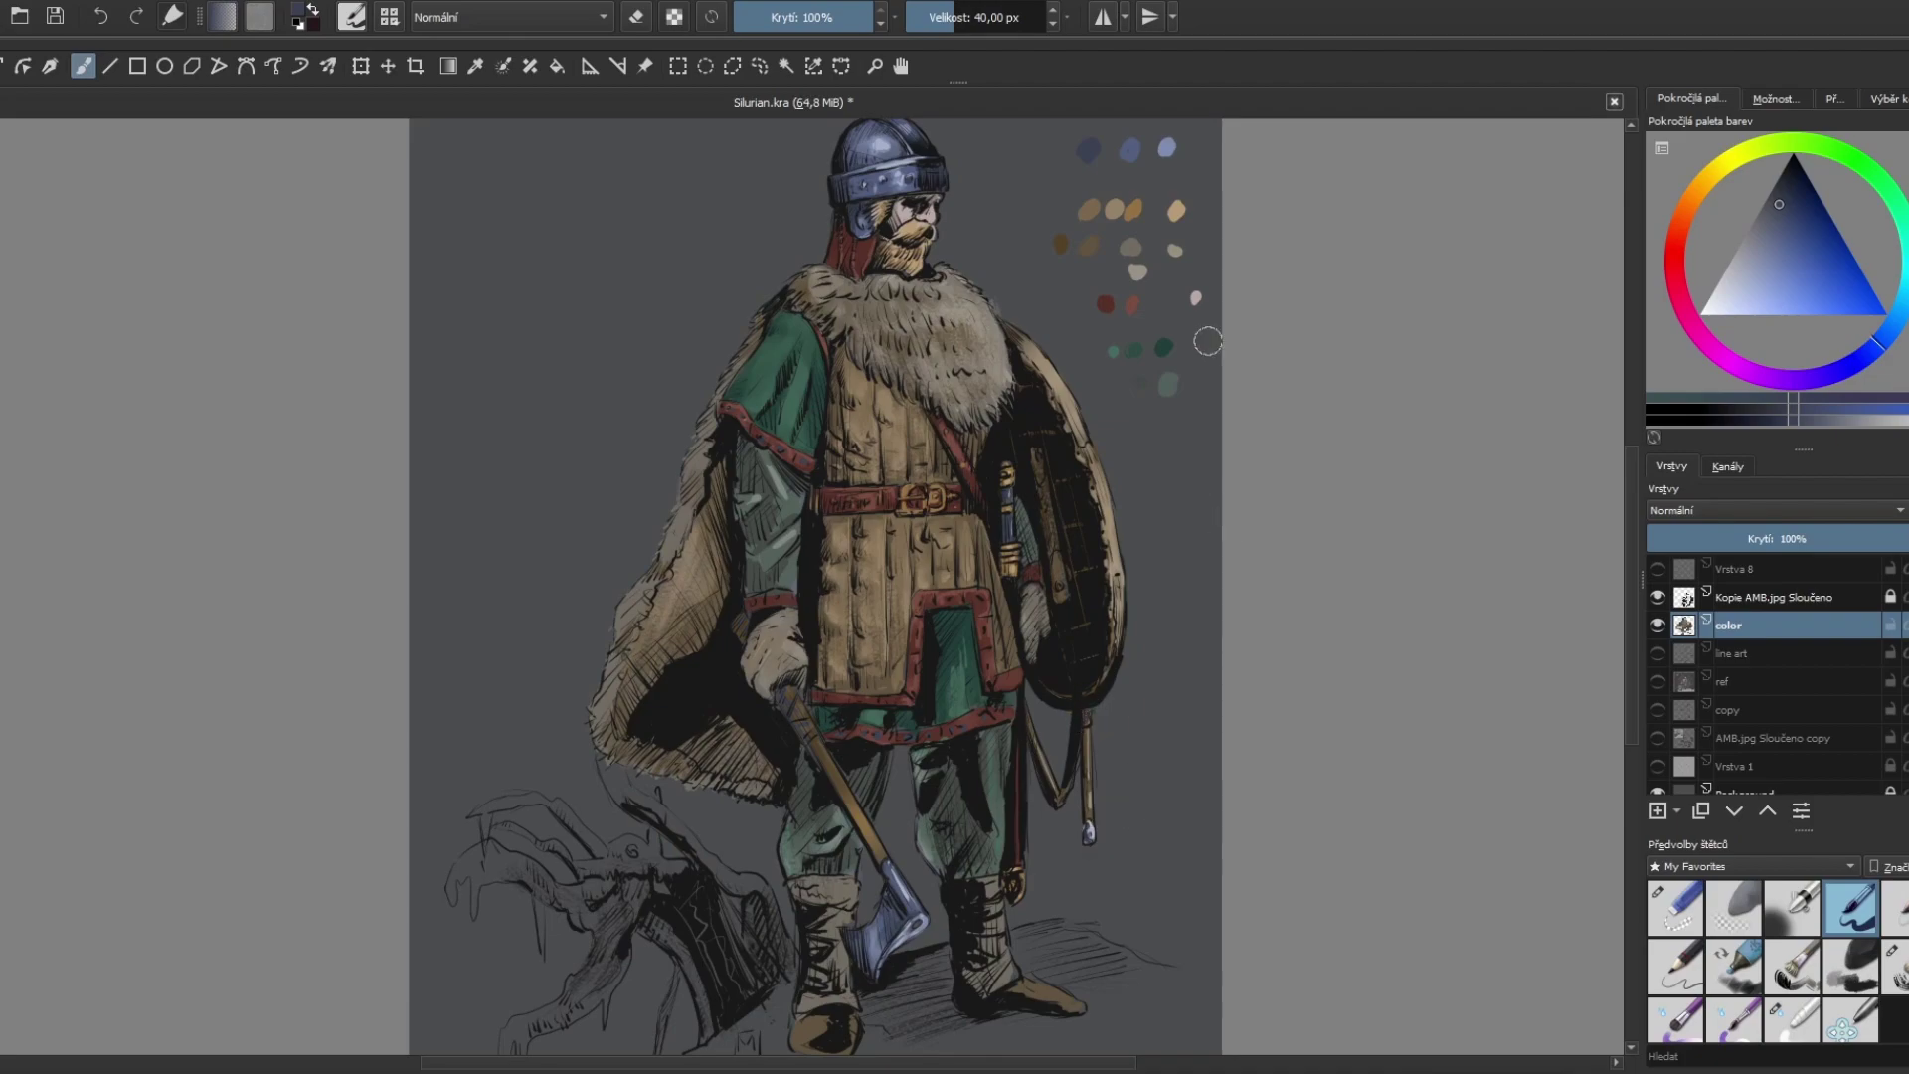
ctrl+click(1191, 203)
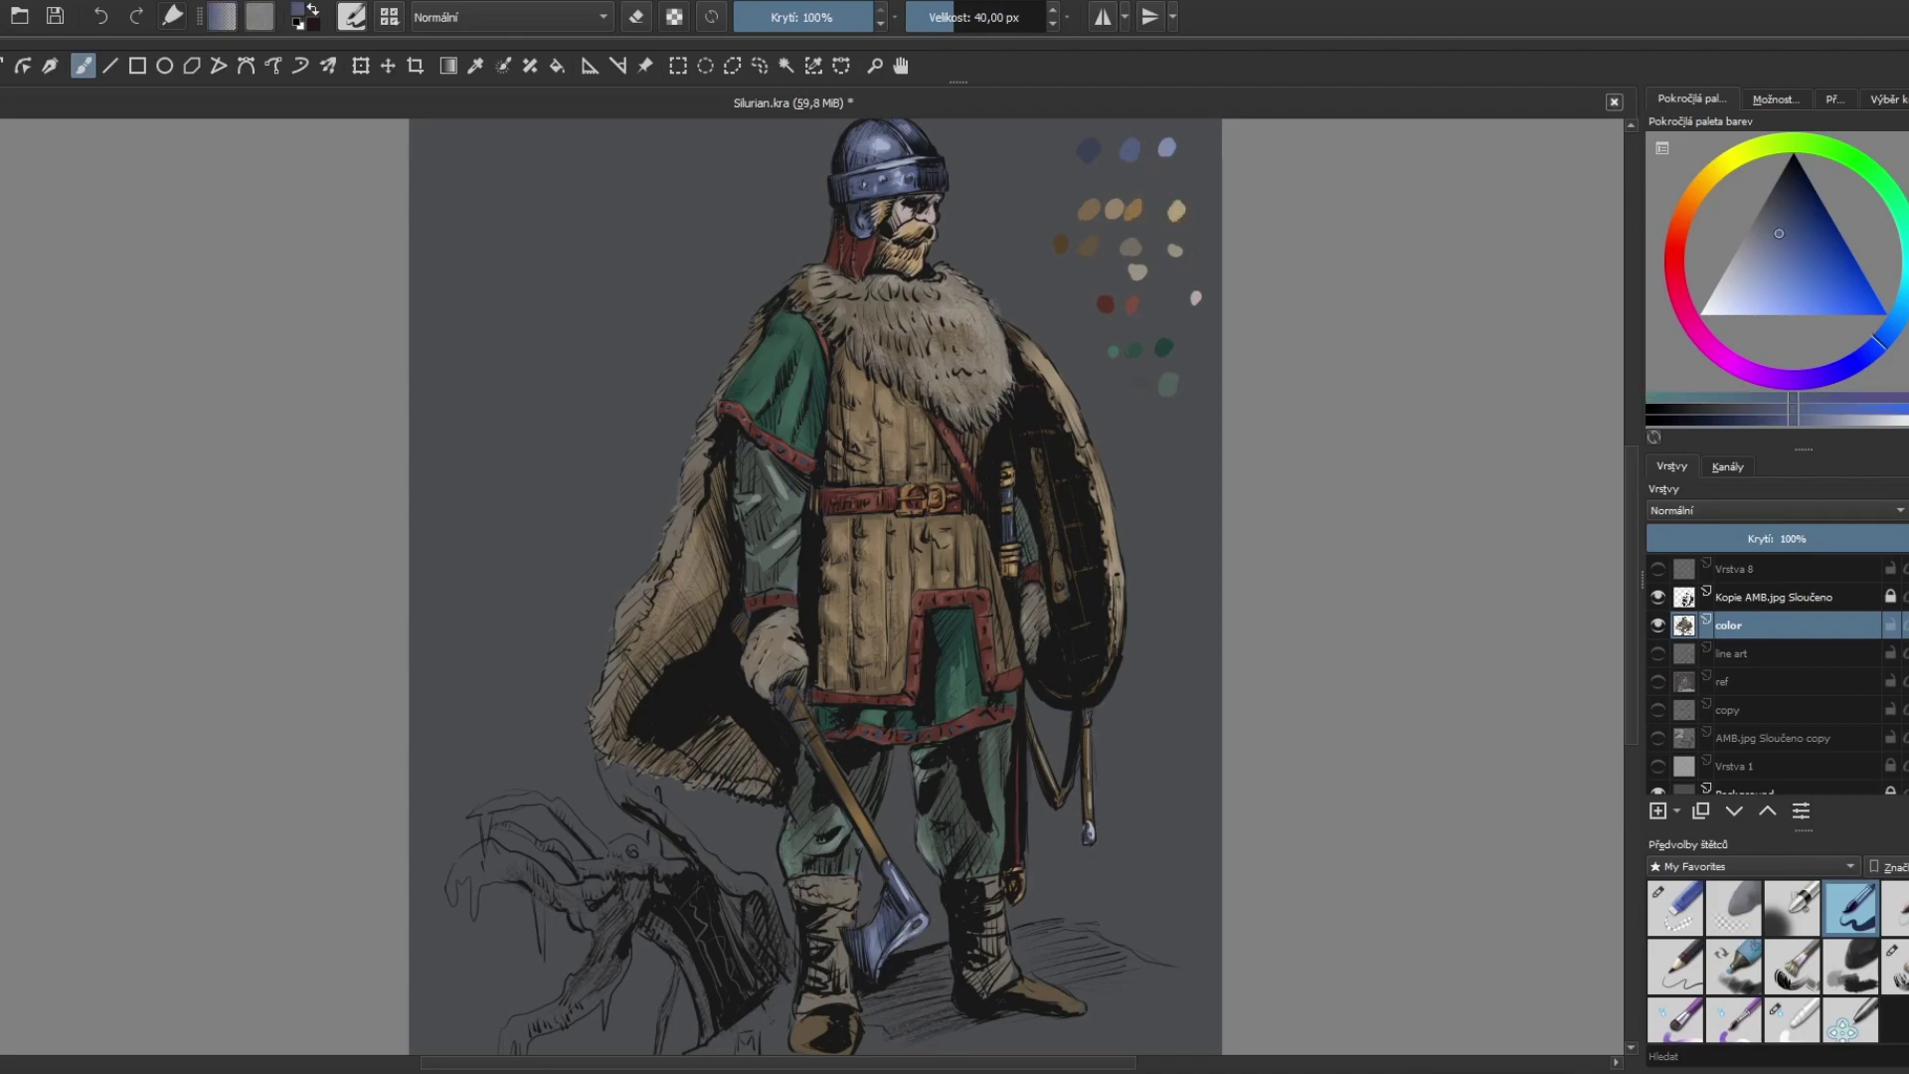
ctrl+click(1143, 197)
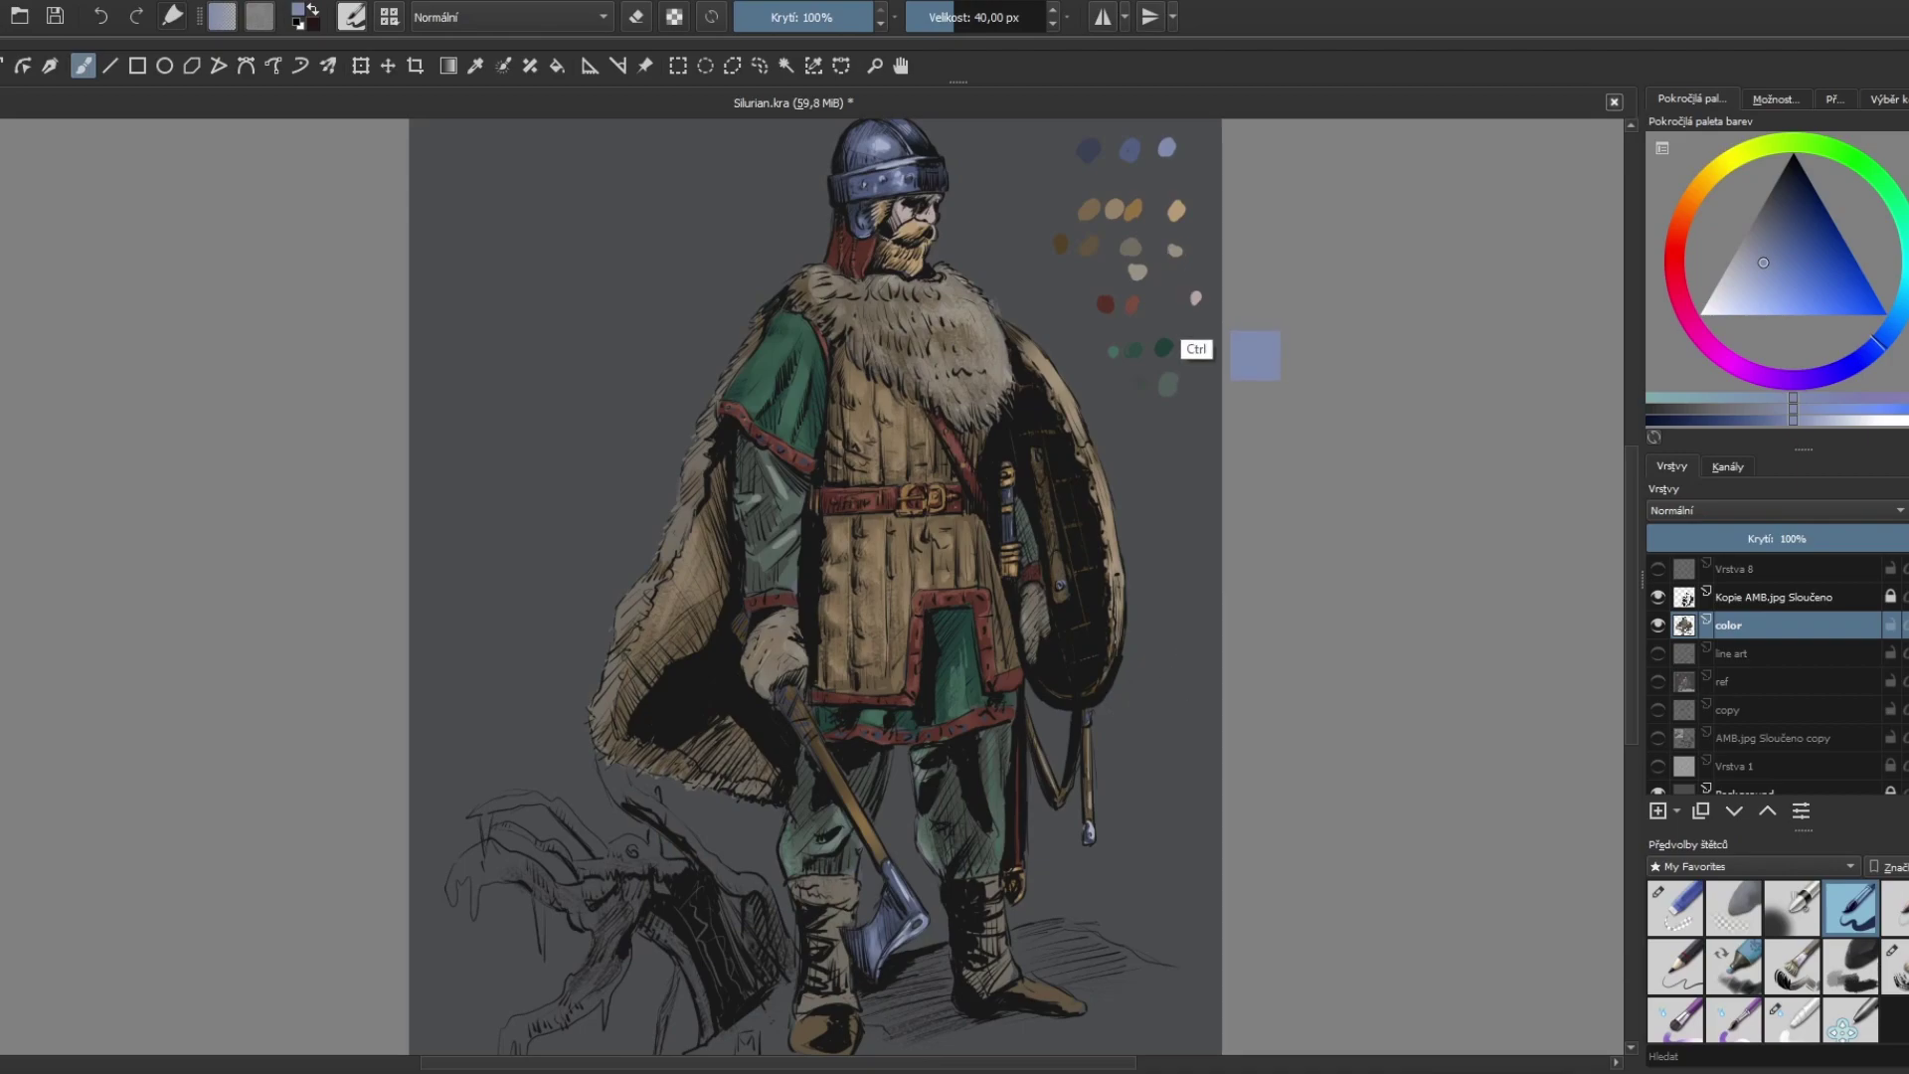
scroll(1173, 229, up, 1)
ctrl+click(1156, 205)
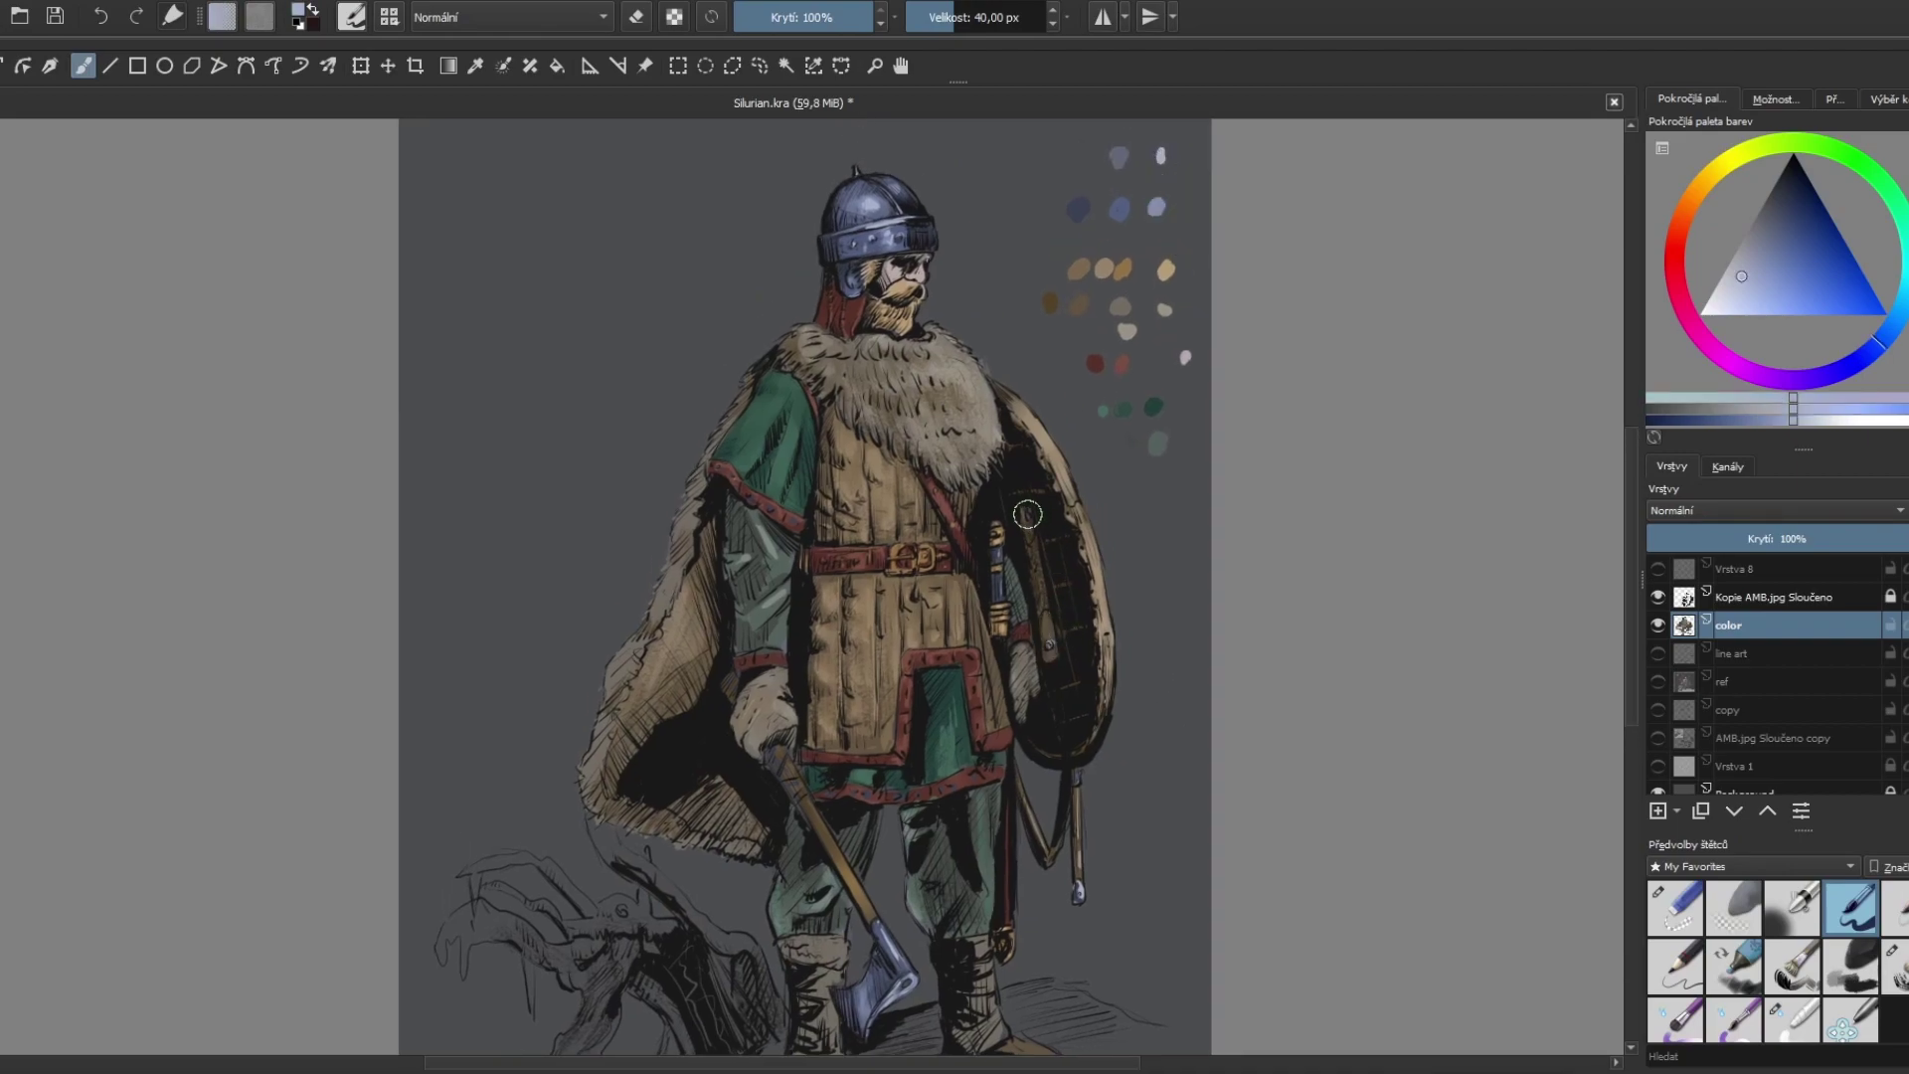
drag(843, 278, 859, 298)
Step: Highlight the belt buckle in pale tan
scroll(1189, 660, up, 1)
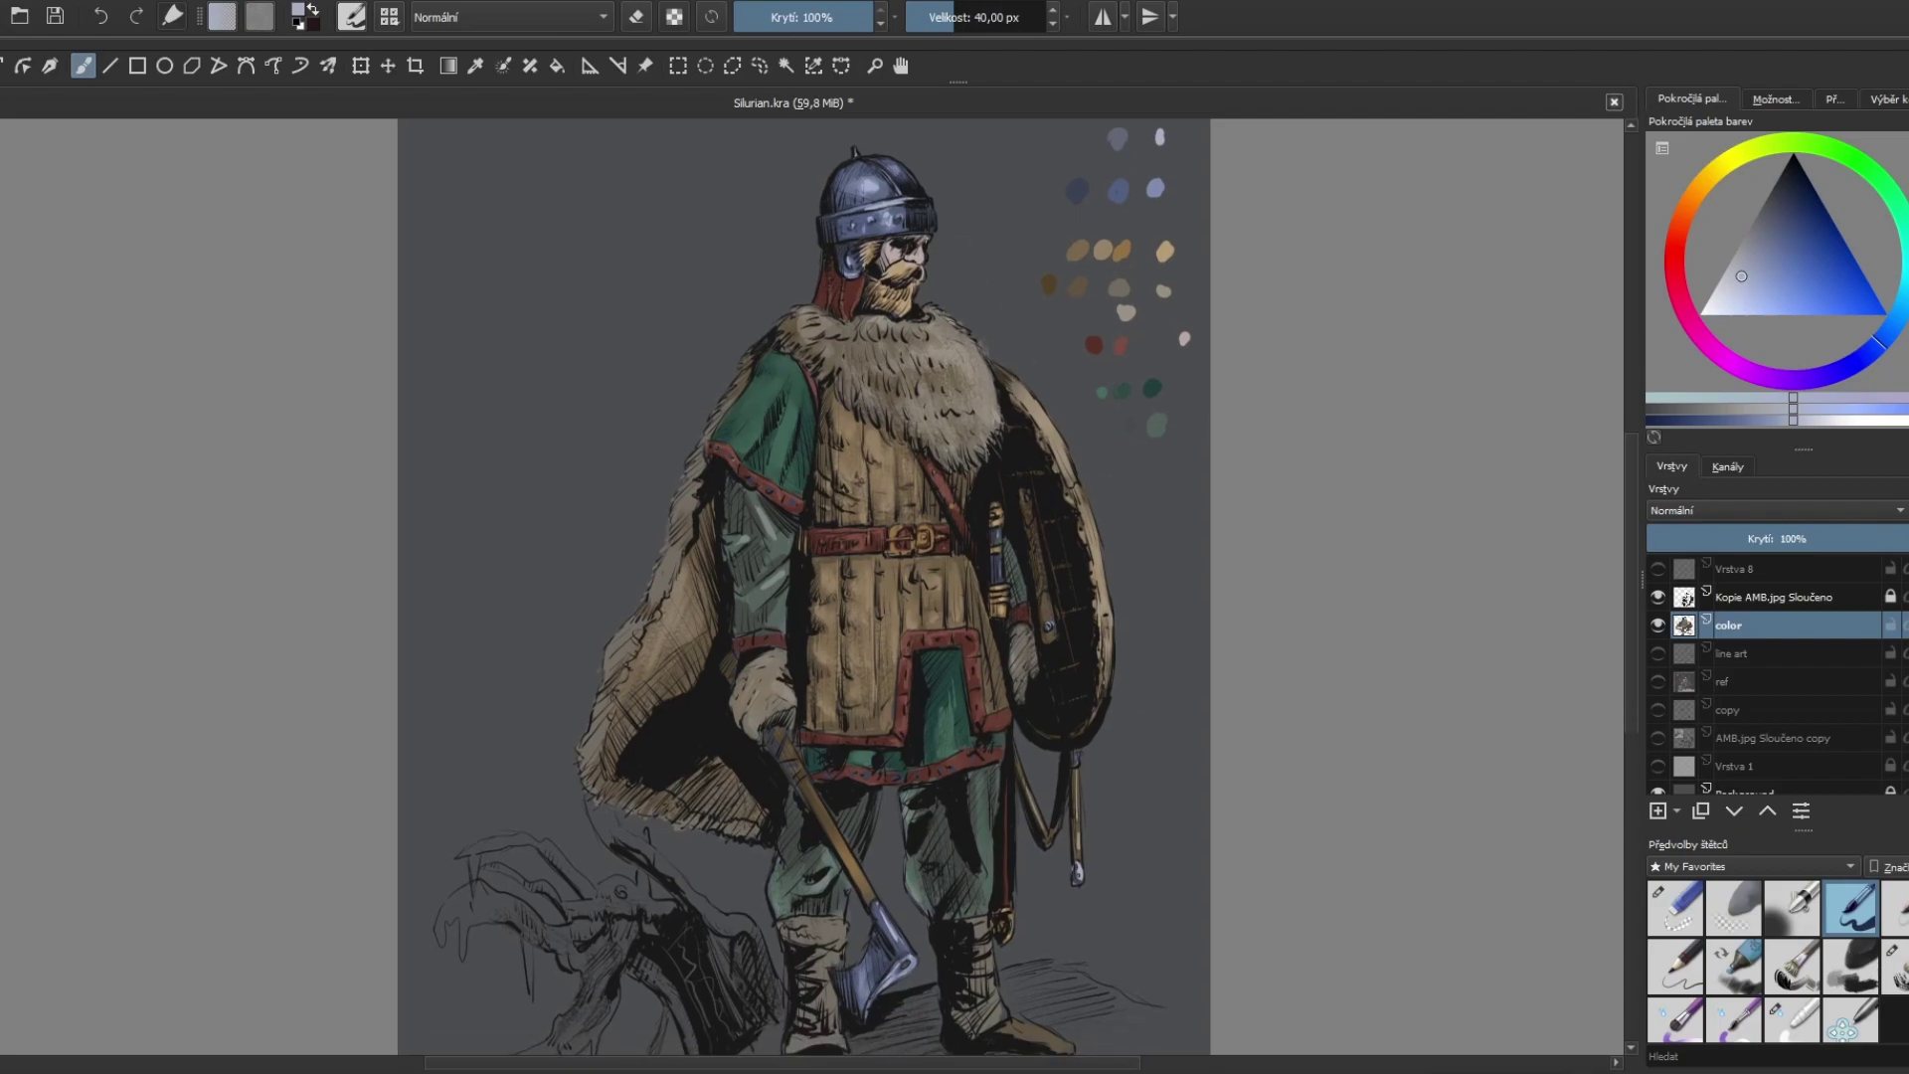
ctrl+click(1159, 322)
ctrl+click(910, 483)
click(1184, 276)
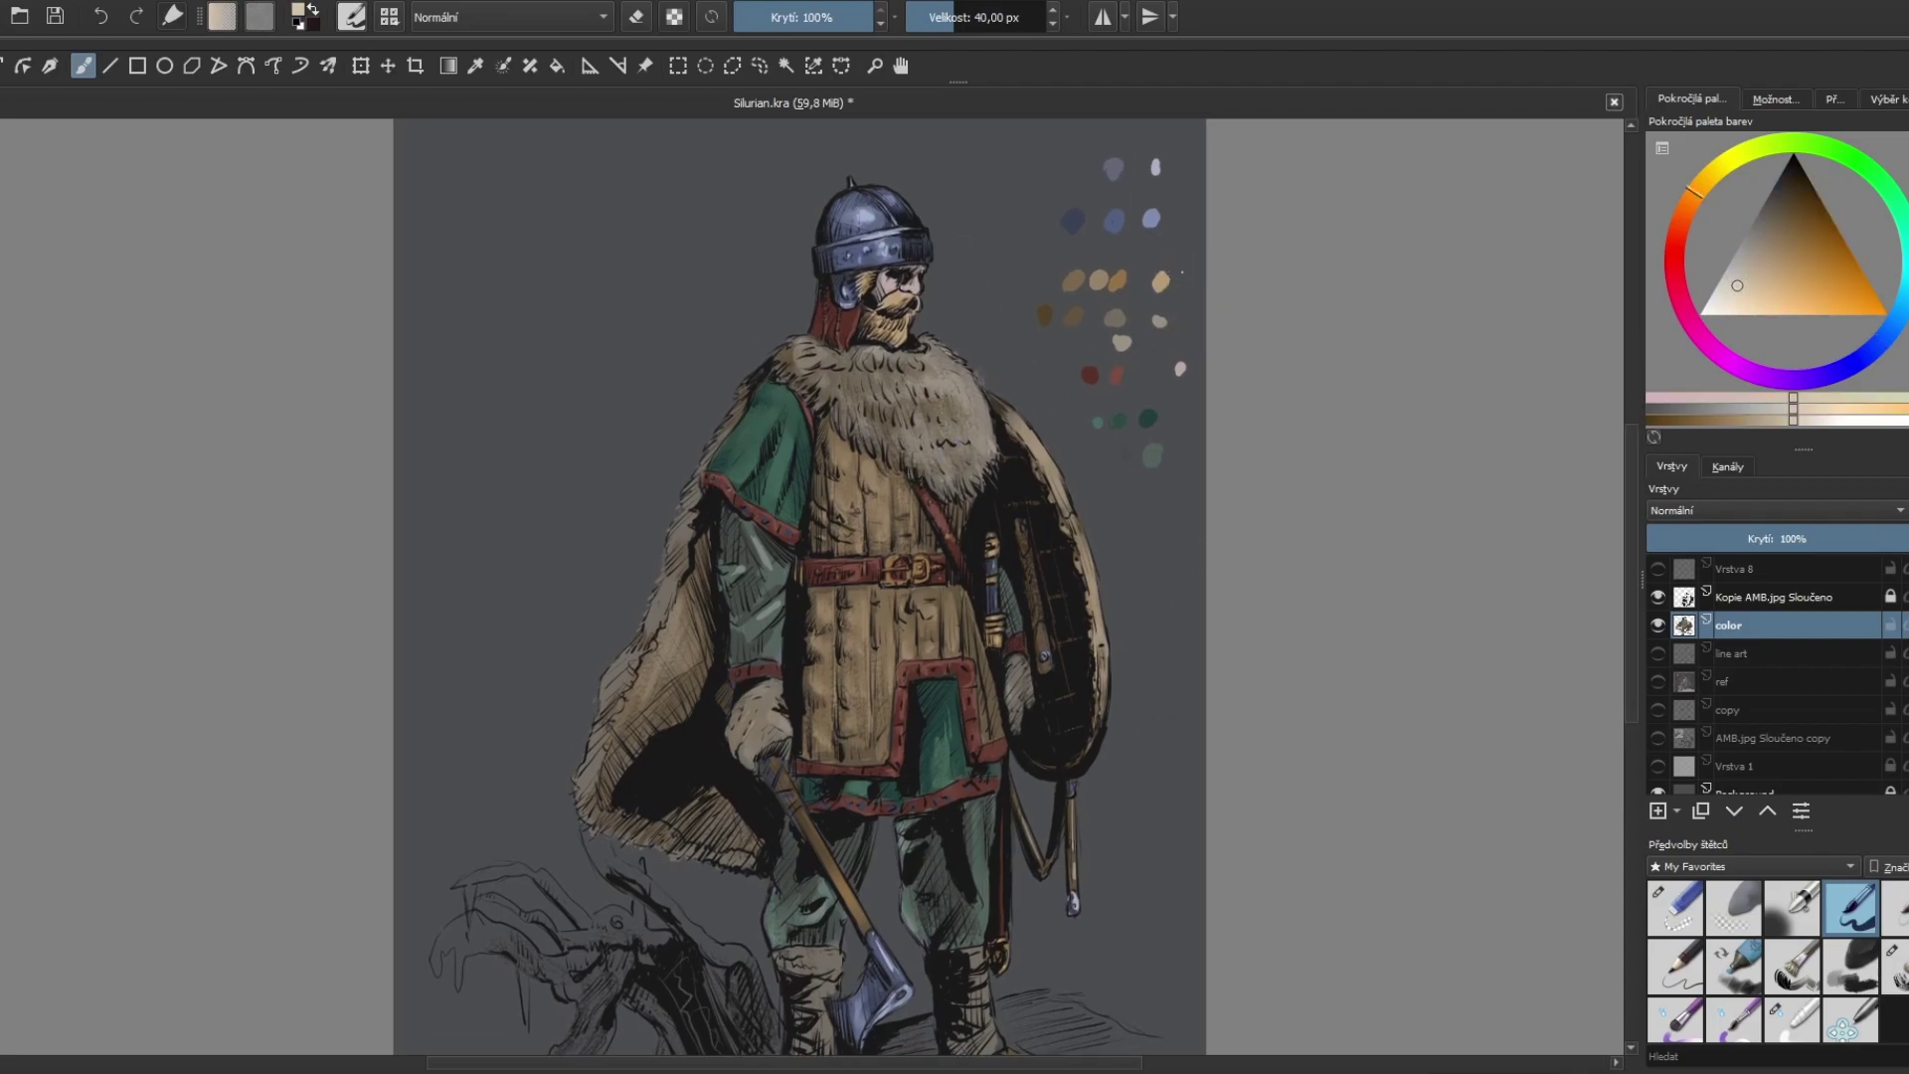
click(892, 565)
Step: Load a teal green as the active paint colour from the palette
ctrl+click(1112, 370)
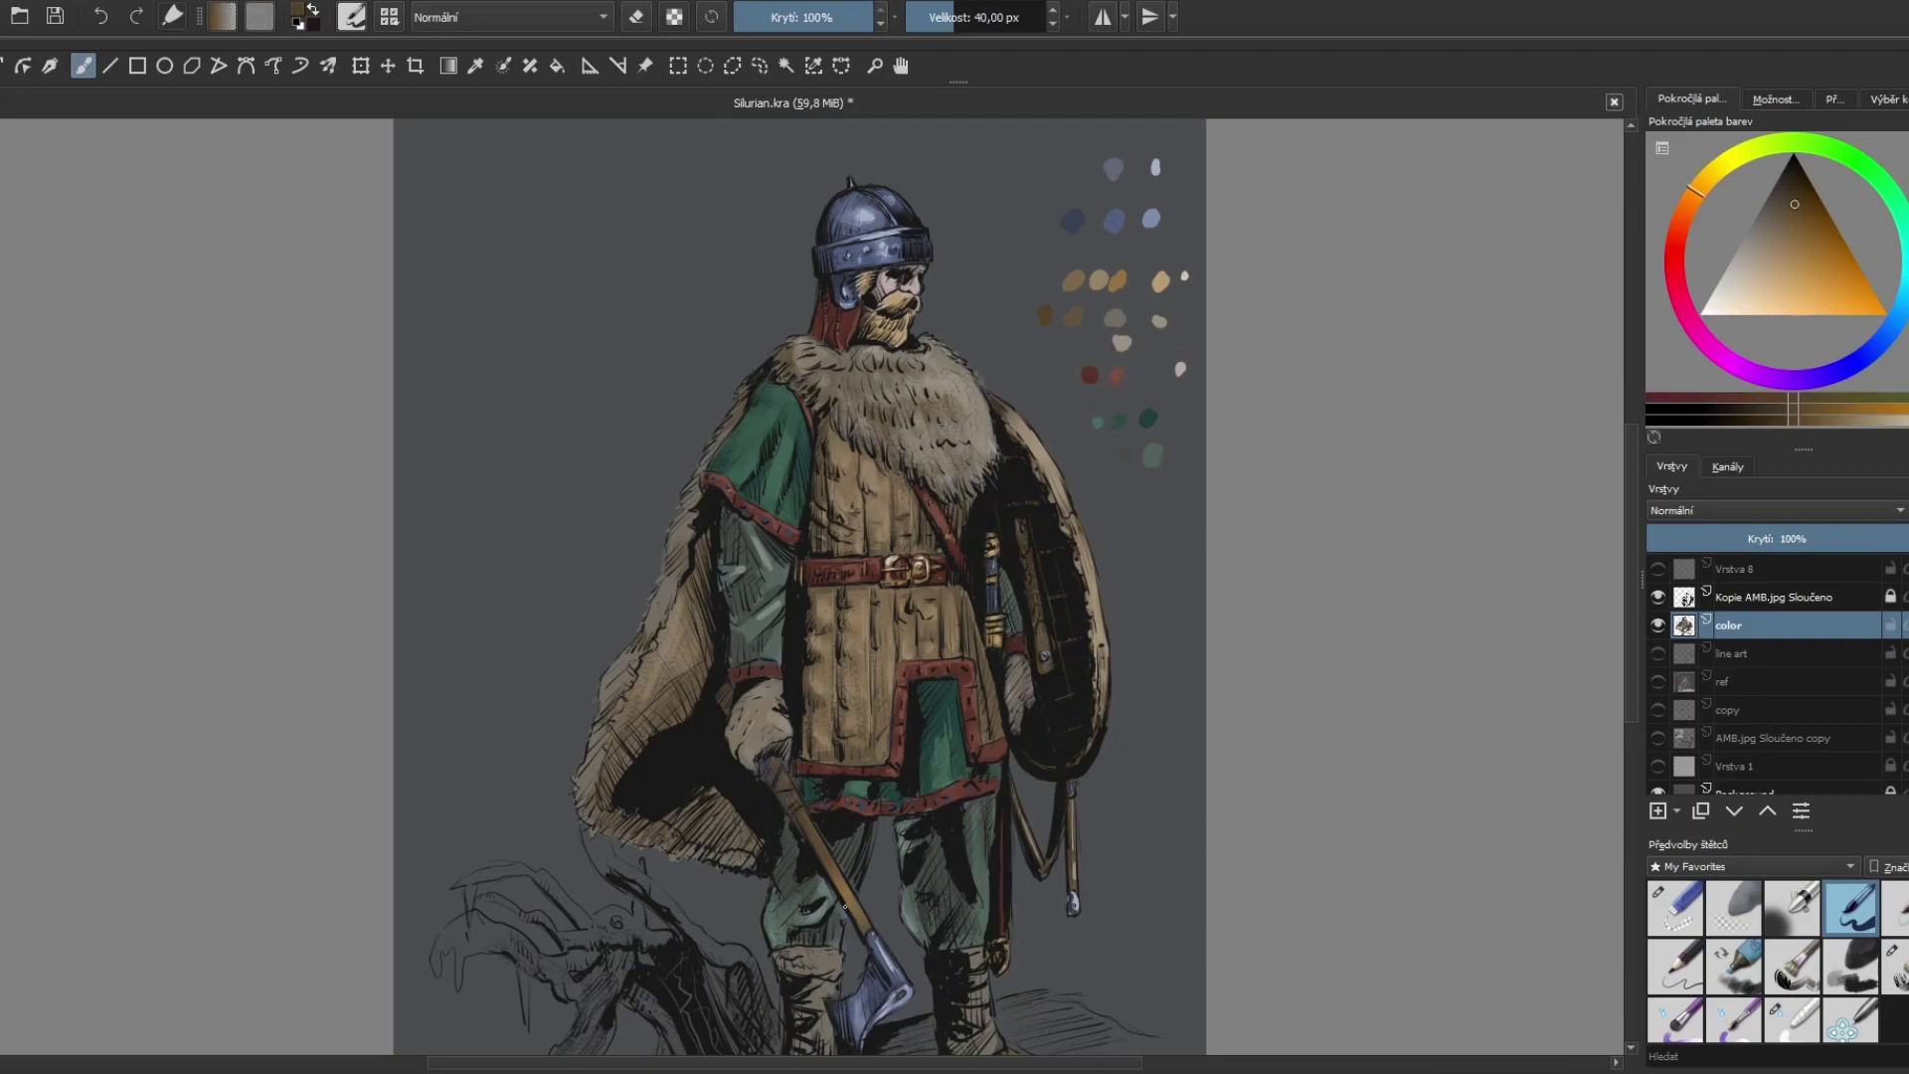
ctrl+click(1151, 459)
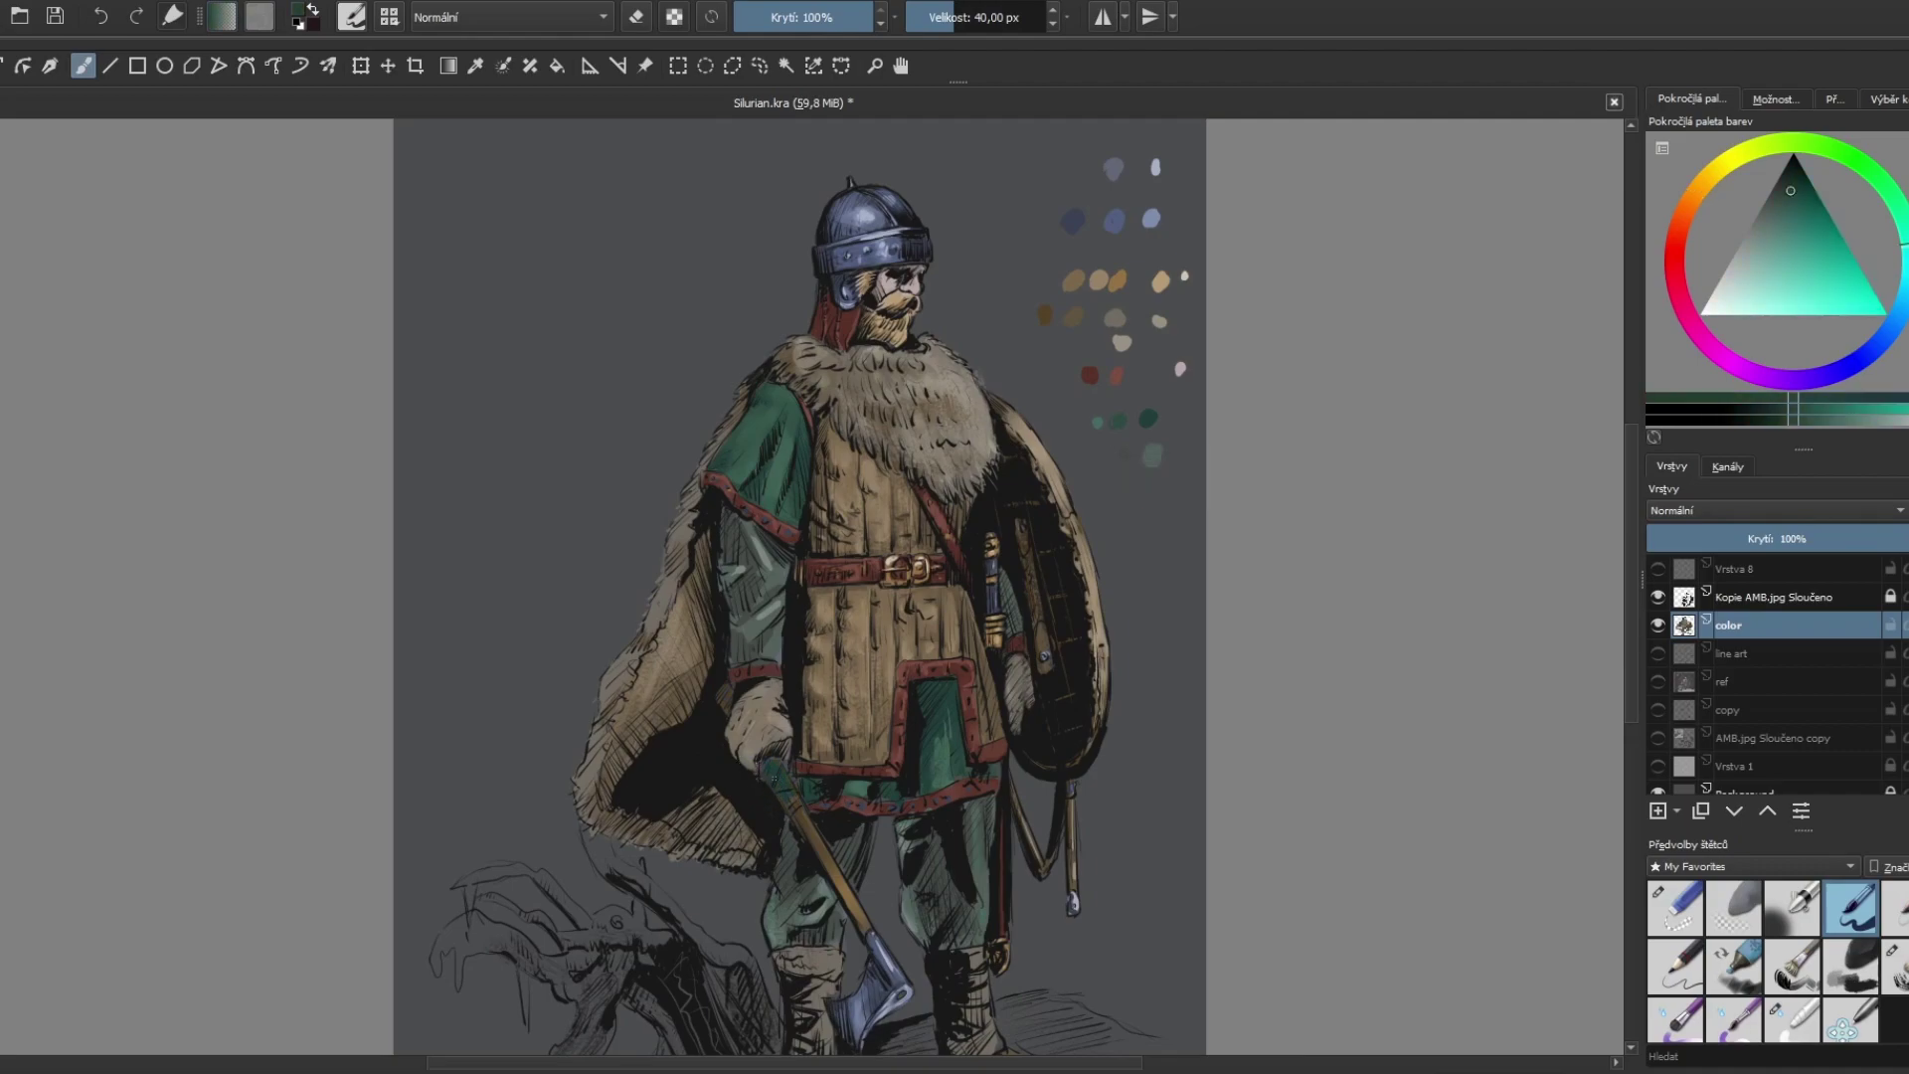
ctrl+click(1151, 460)
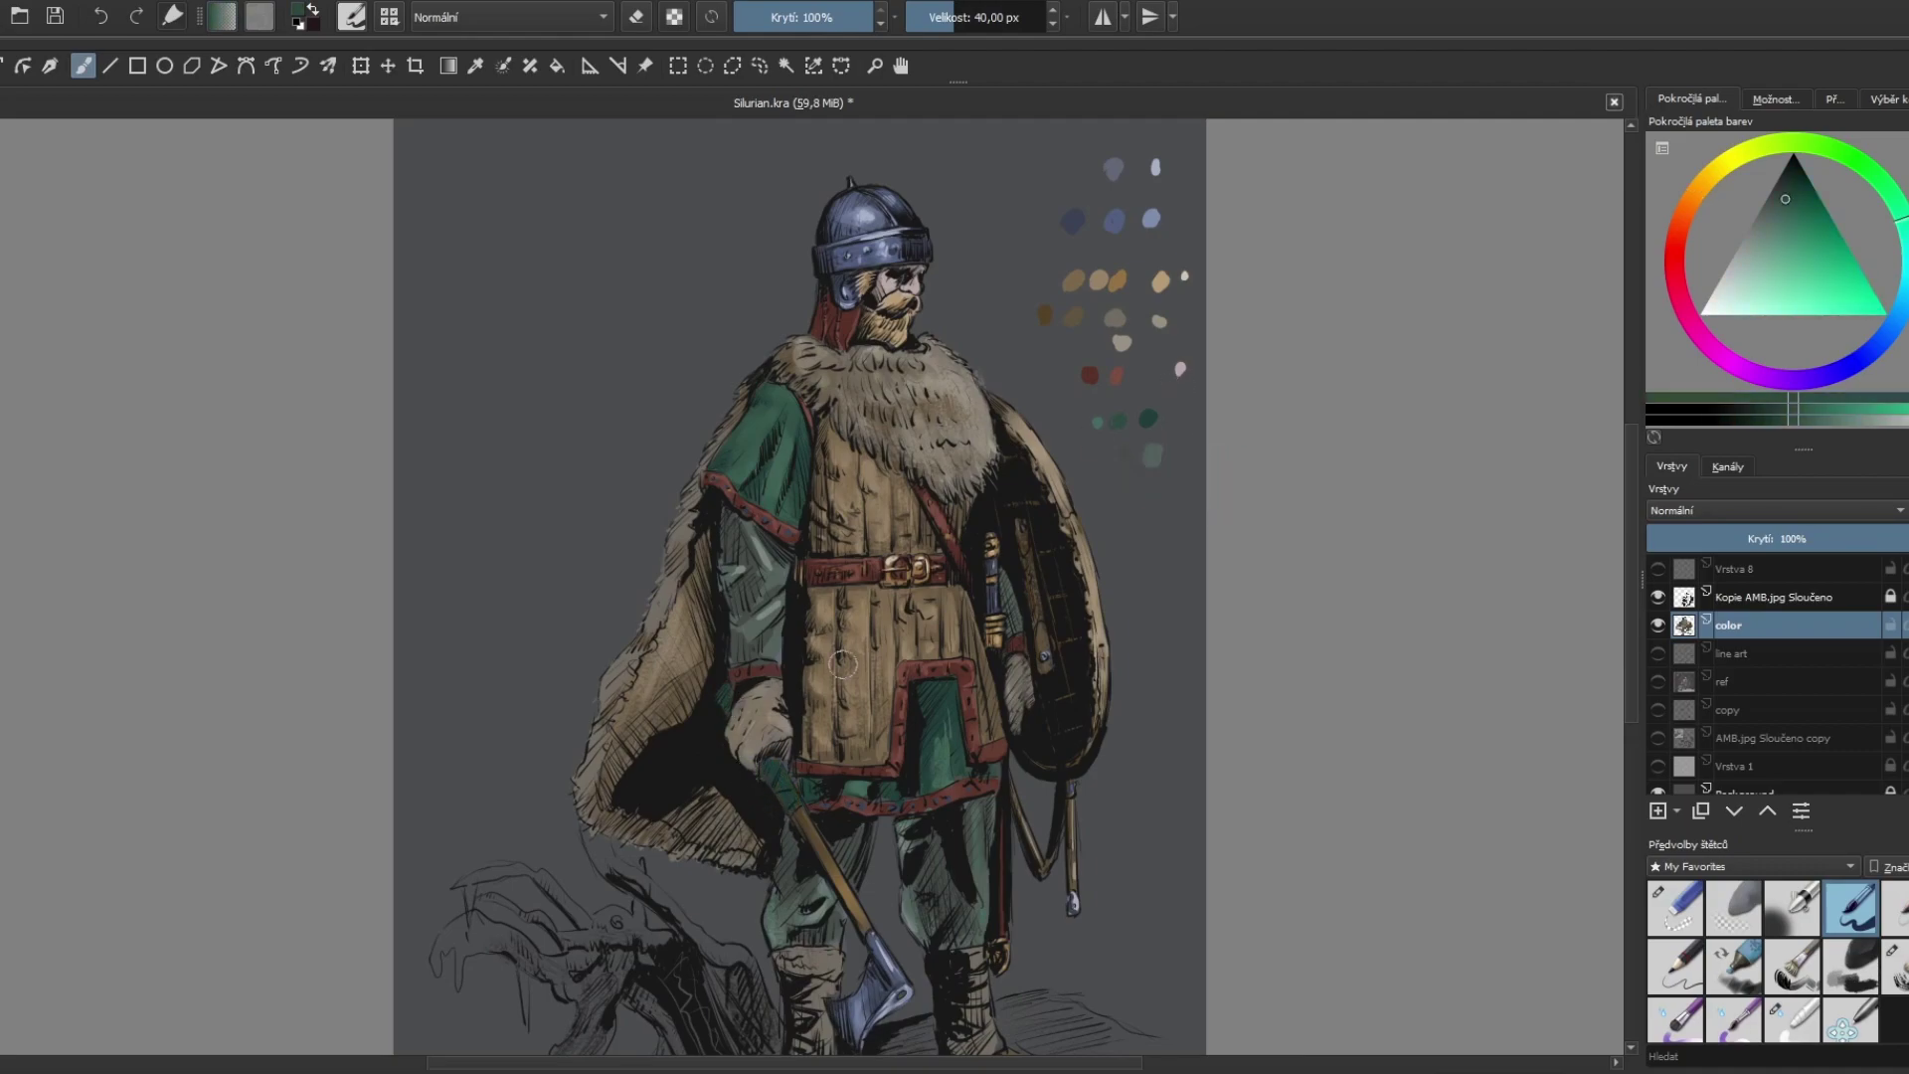
ctrl+click(1152, 457)
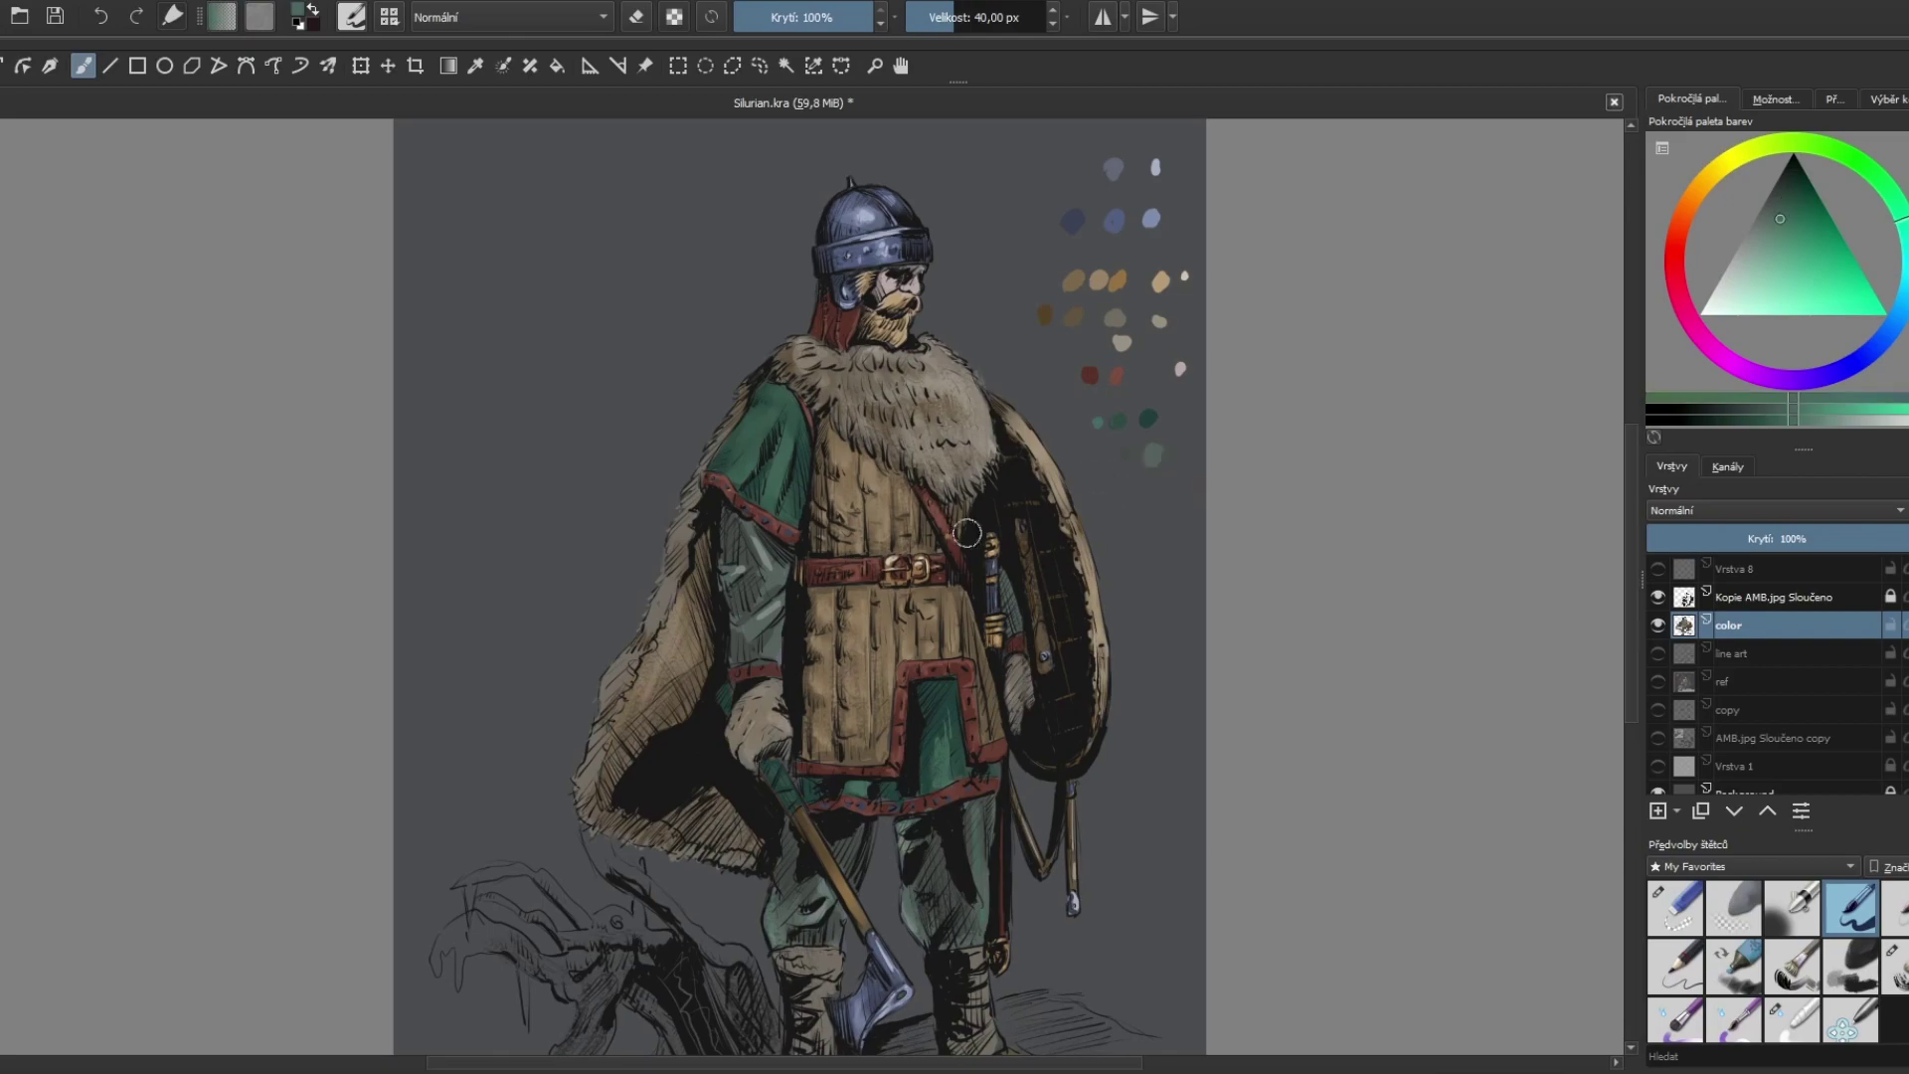
Step: Paint a lightened red near the cuff and hand
scroll(795, 788, down, 1)
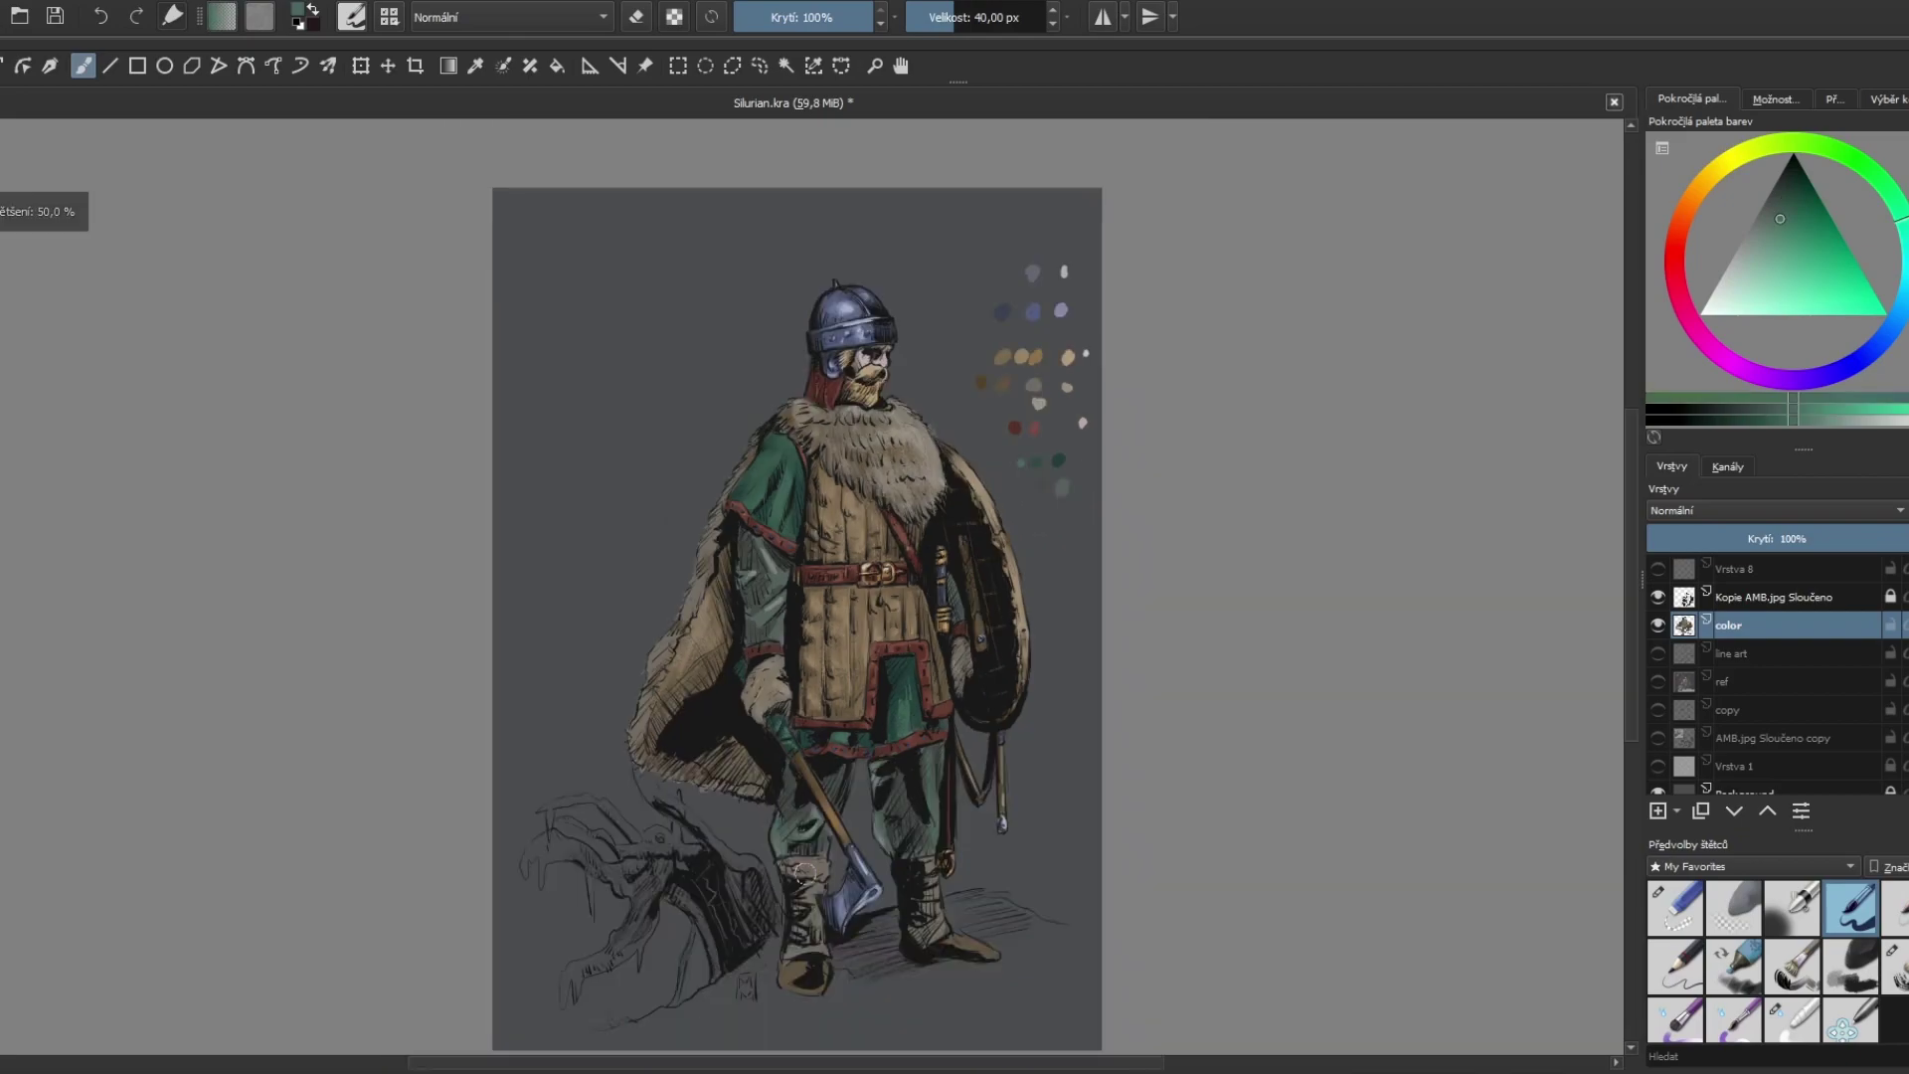
scroll(795, 789, down, 1)
ctrl+click(994, 437)
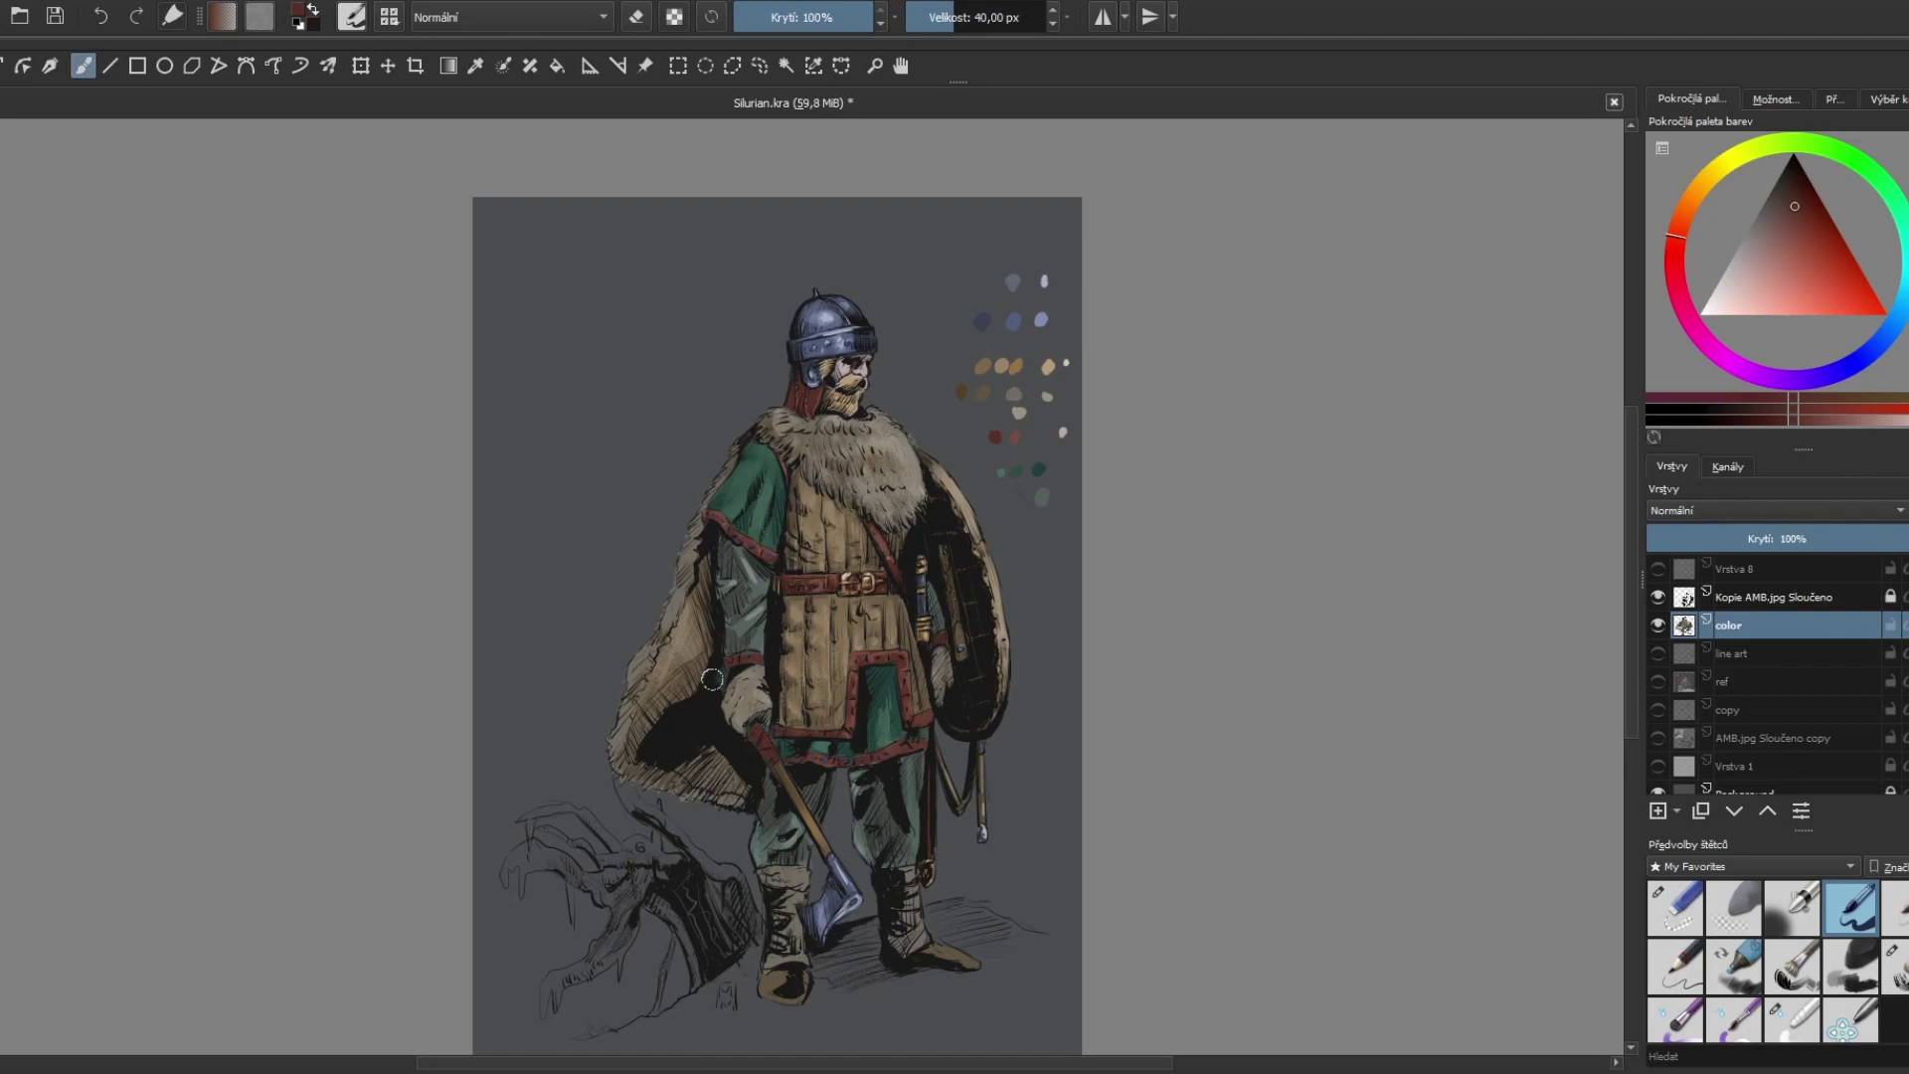
key(l)
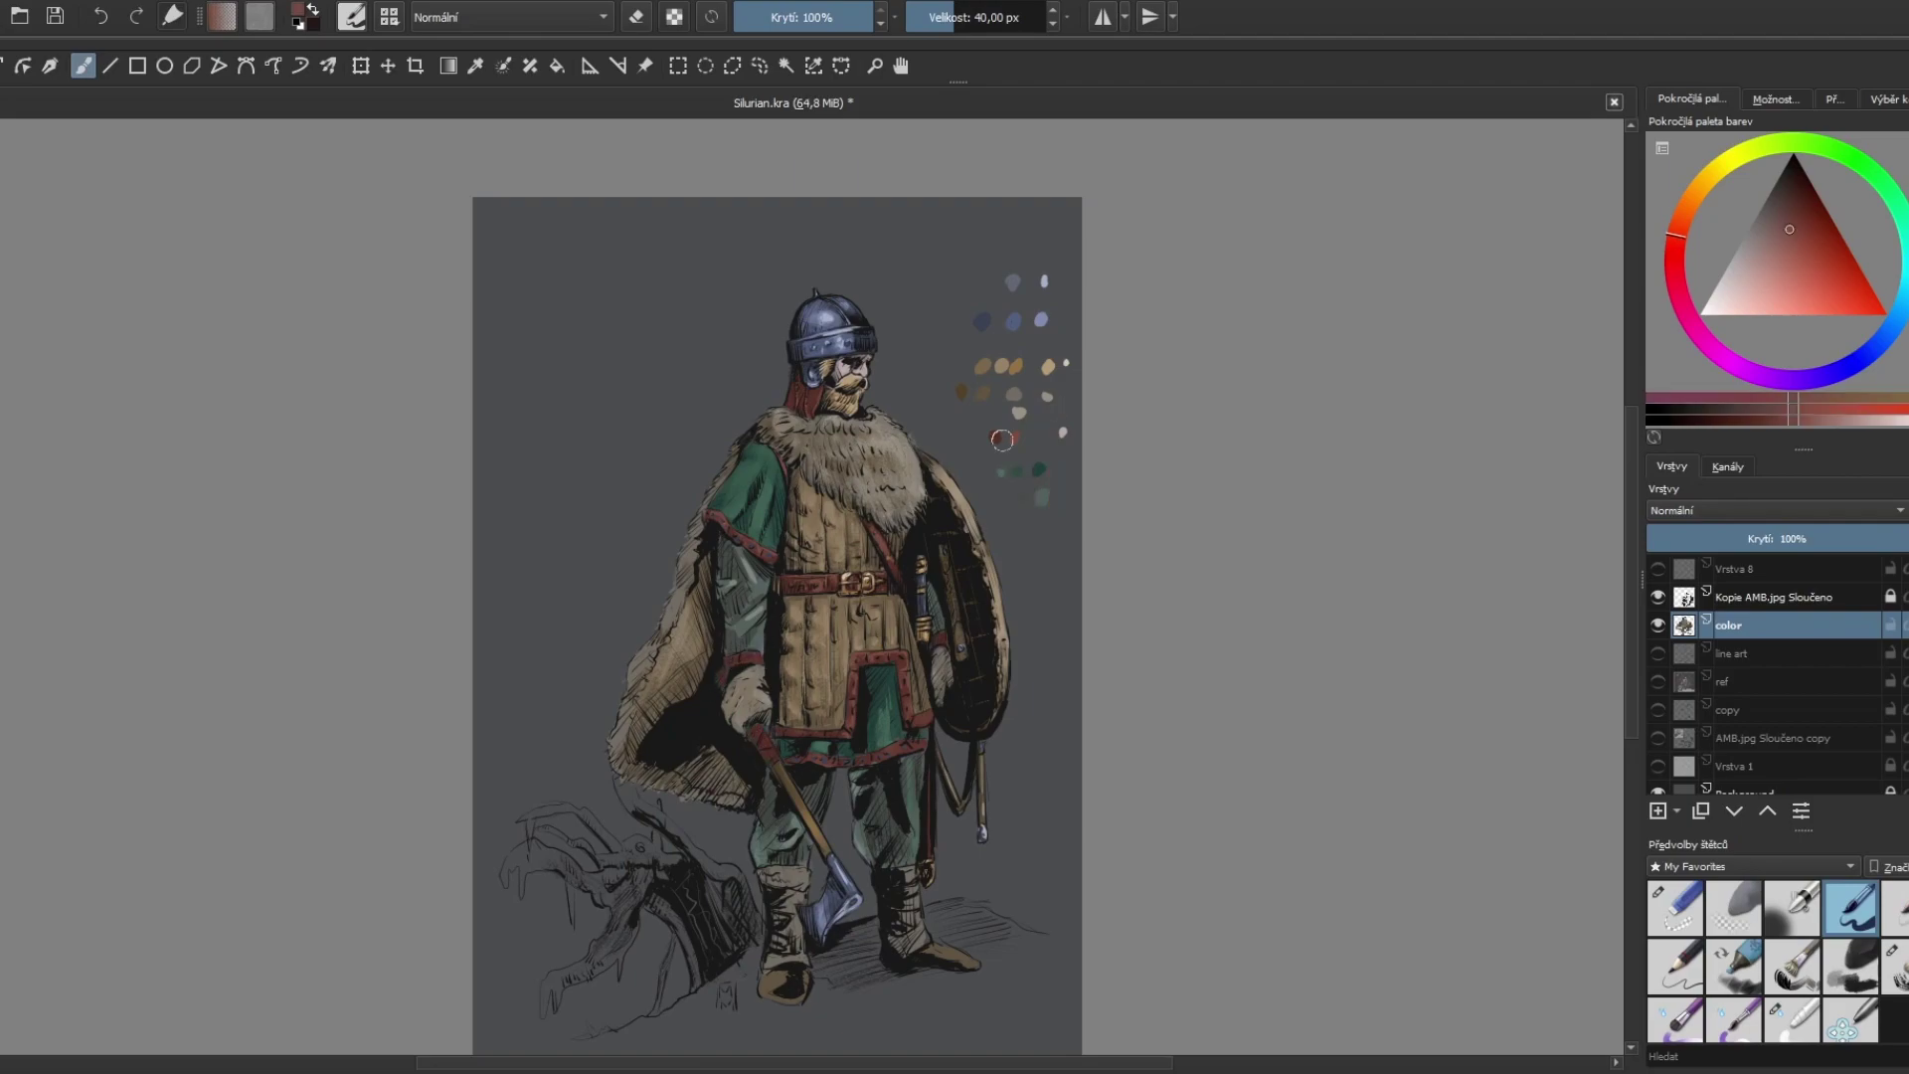
drag(758, 729, 772, 750)
Step: Paint warm brown and tan-orange tones onto the creature stump and its arm
ctrl+click(962, 389)
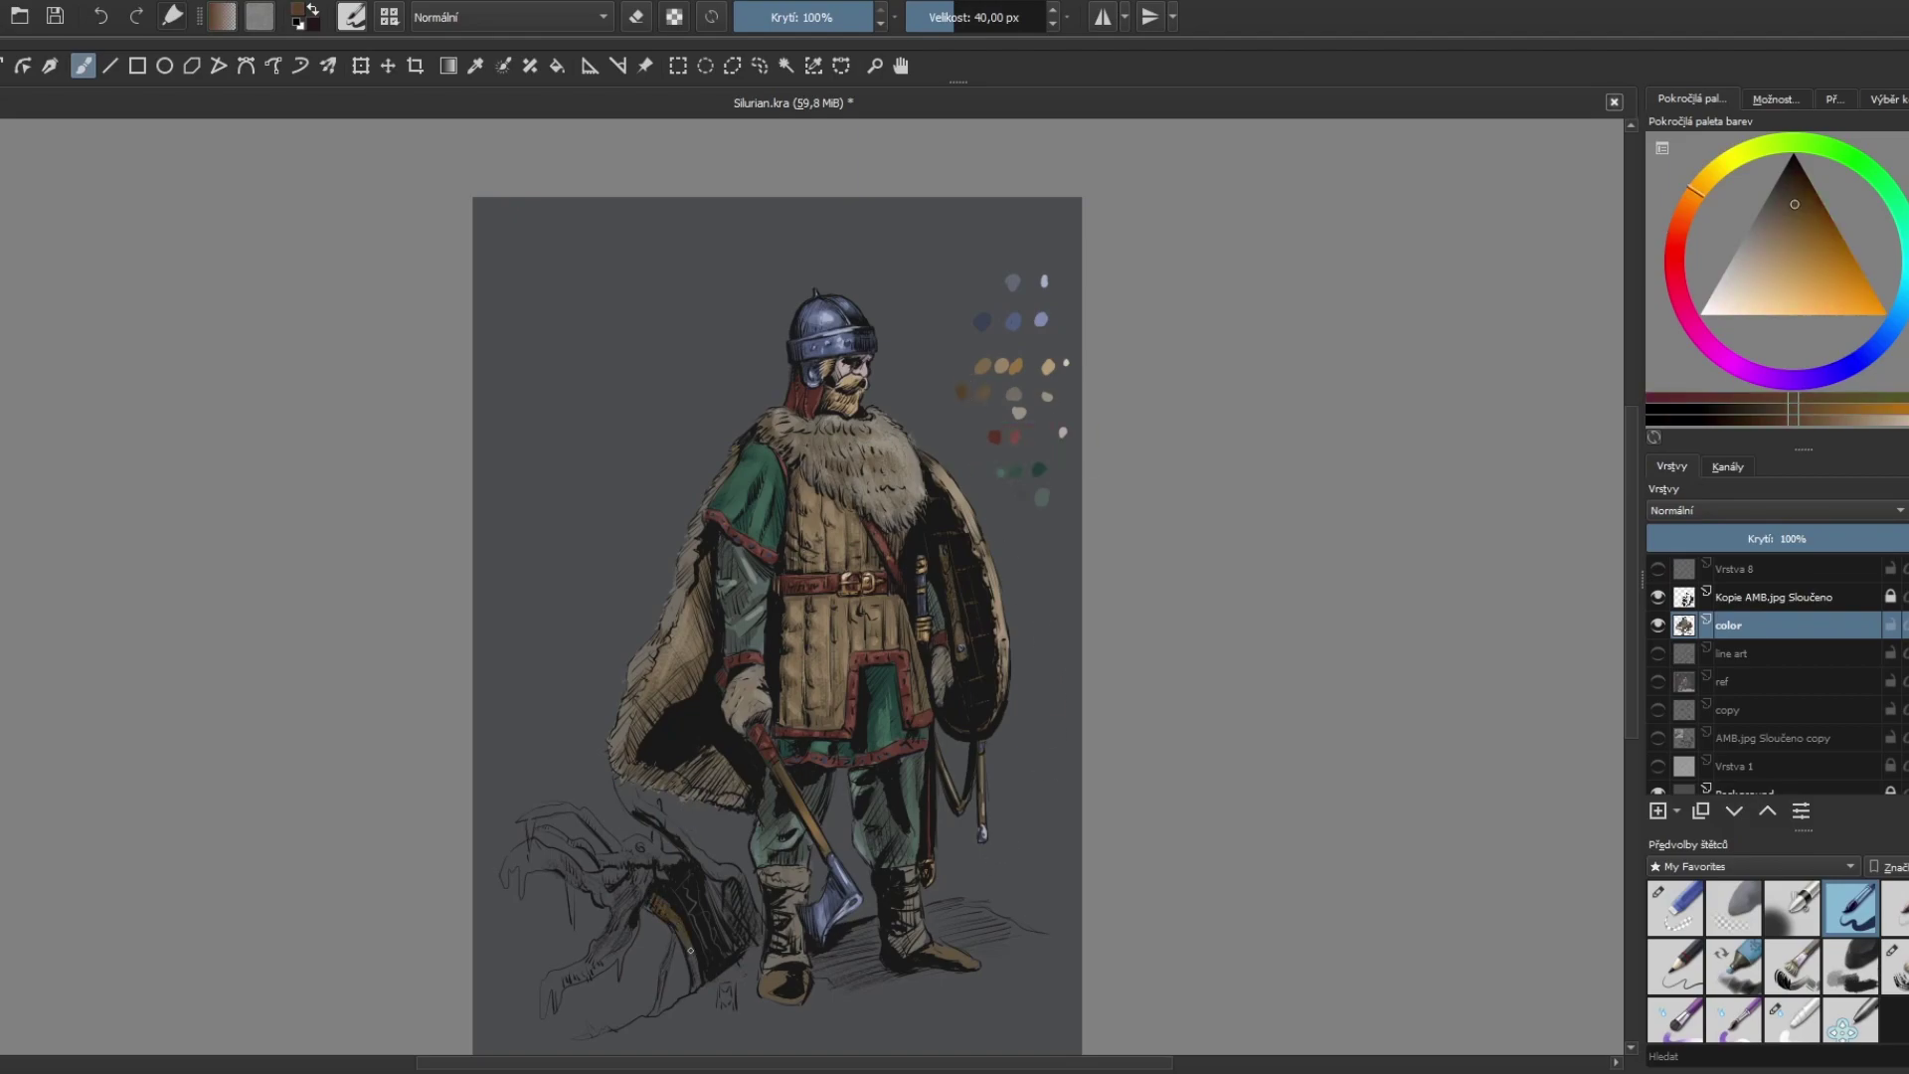
drag(676, 940, 726, 920)
drag(546, 989, 547, 980)
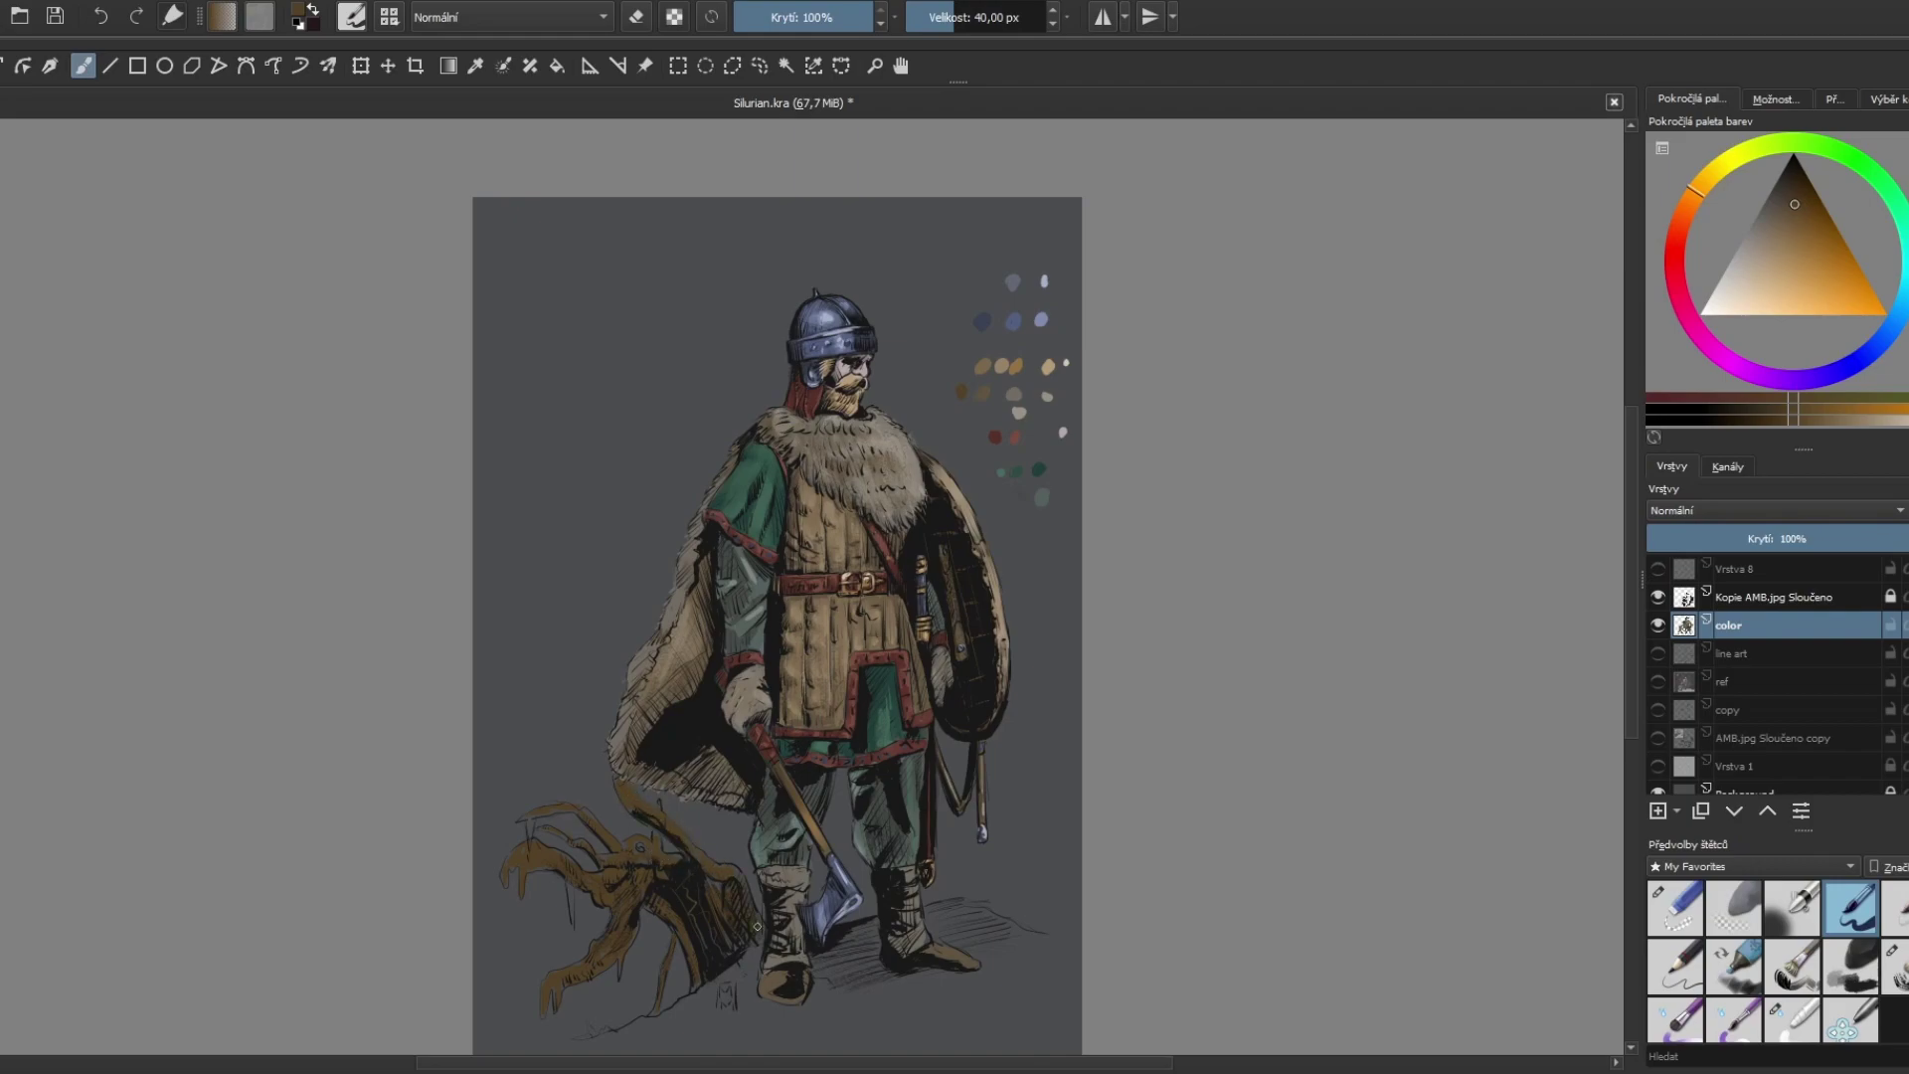
ctrl+click(995, 439)
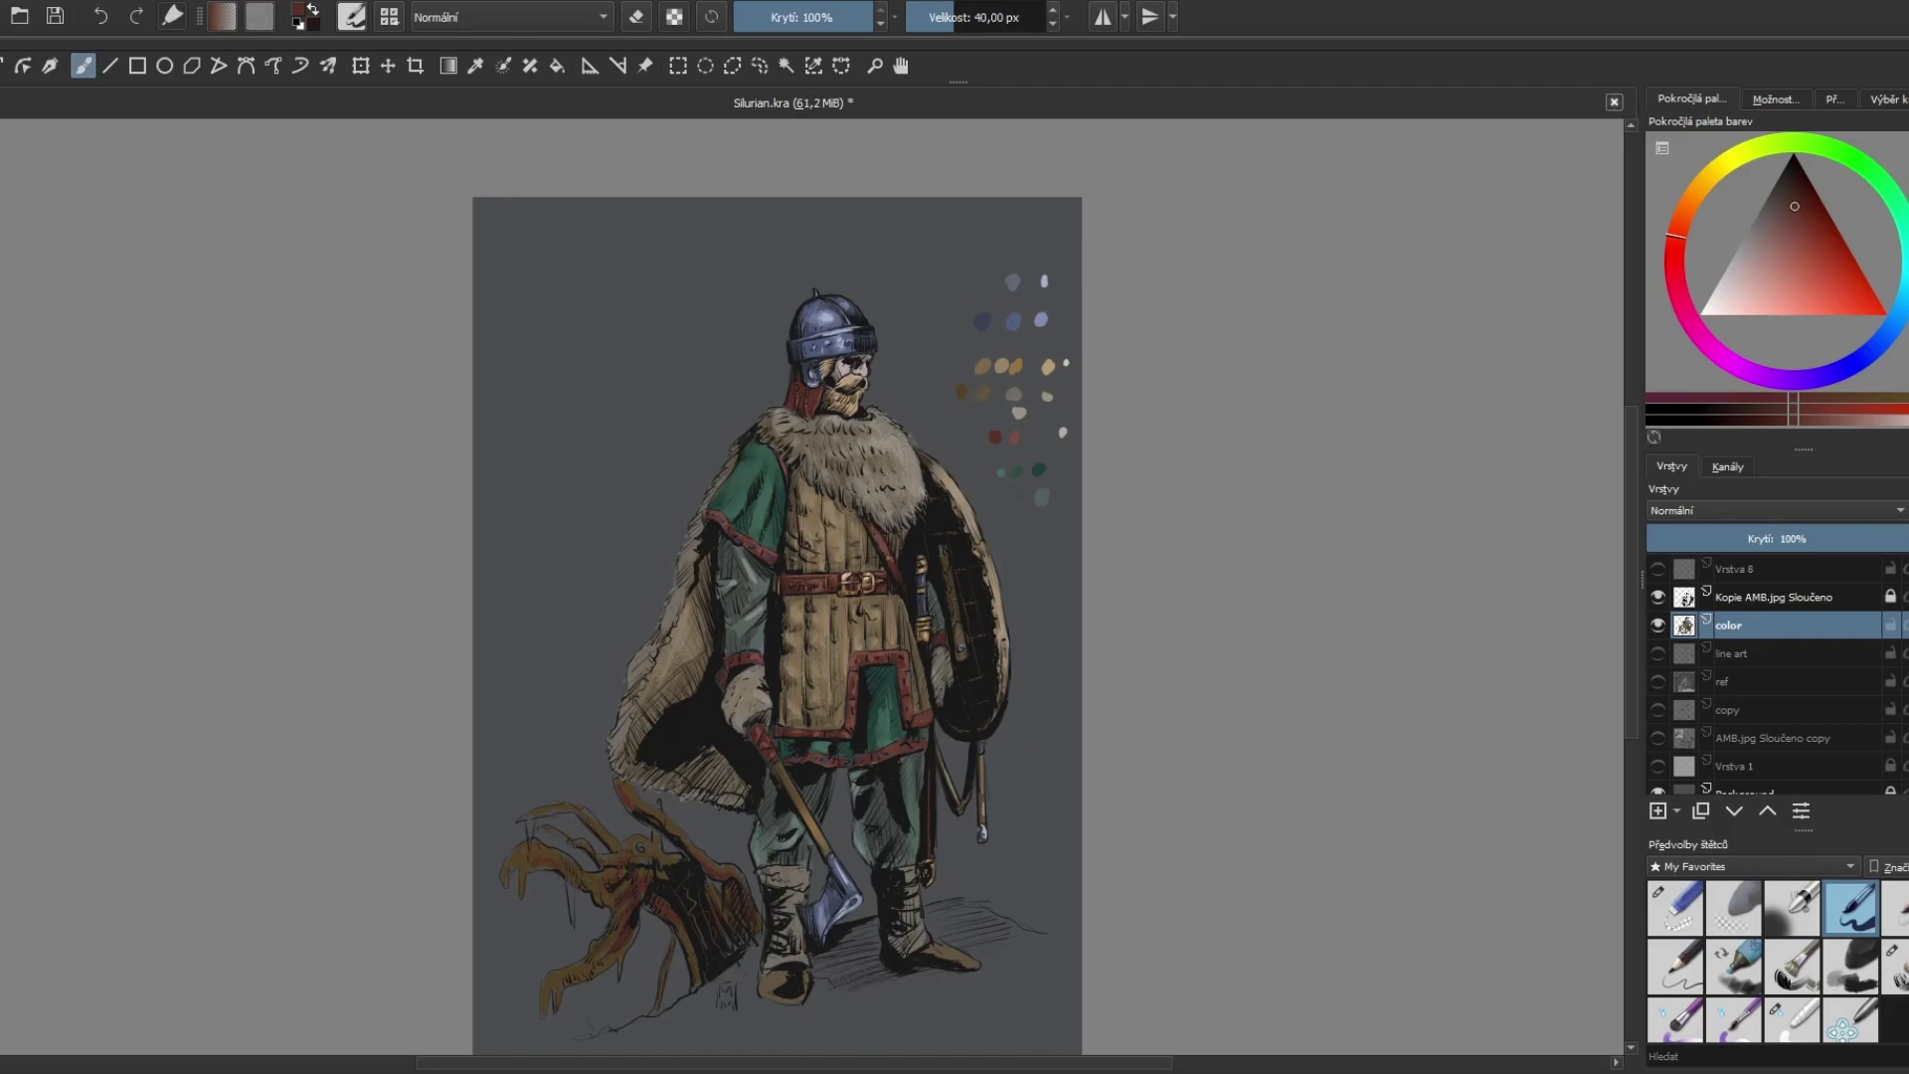
ctrl+click(984, 398)
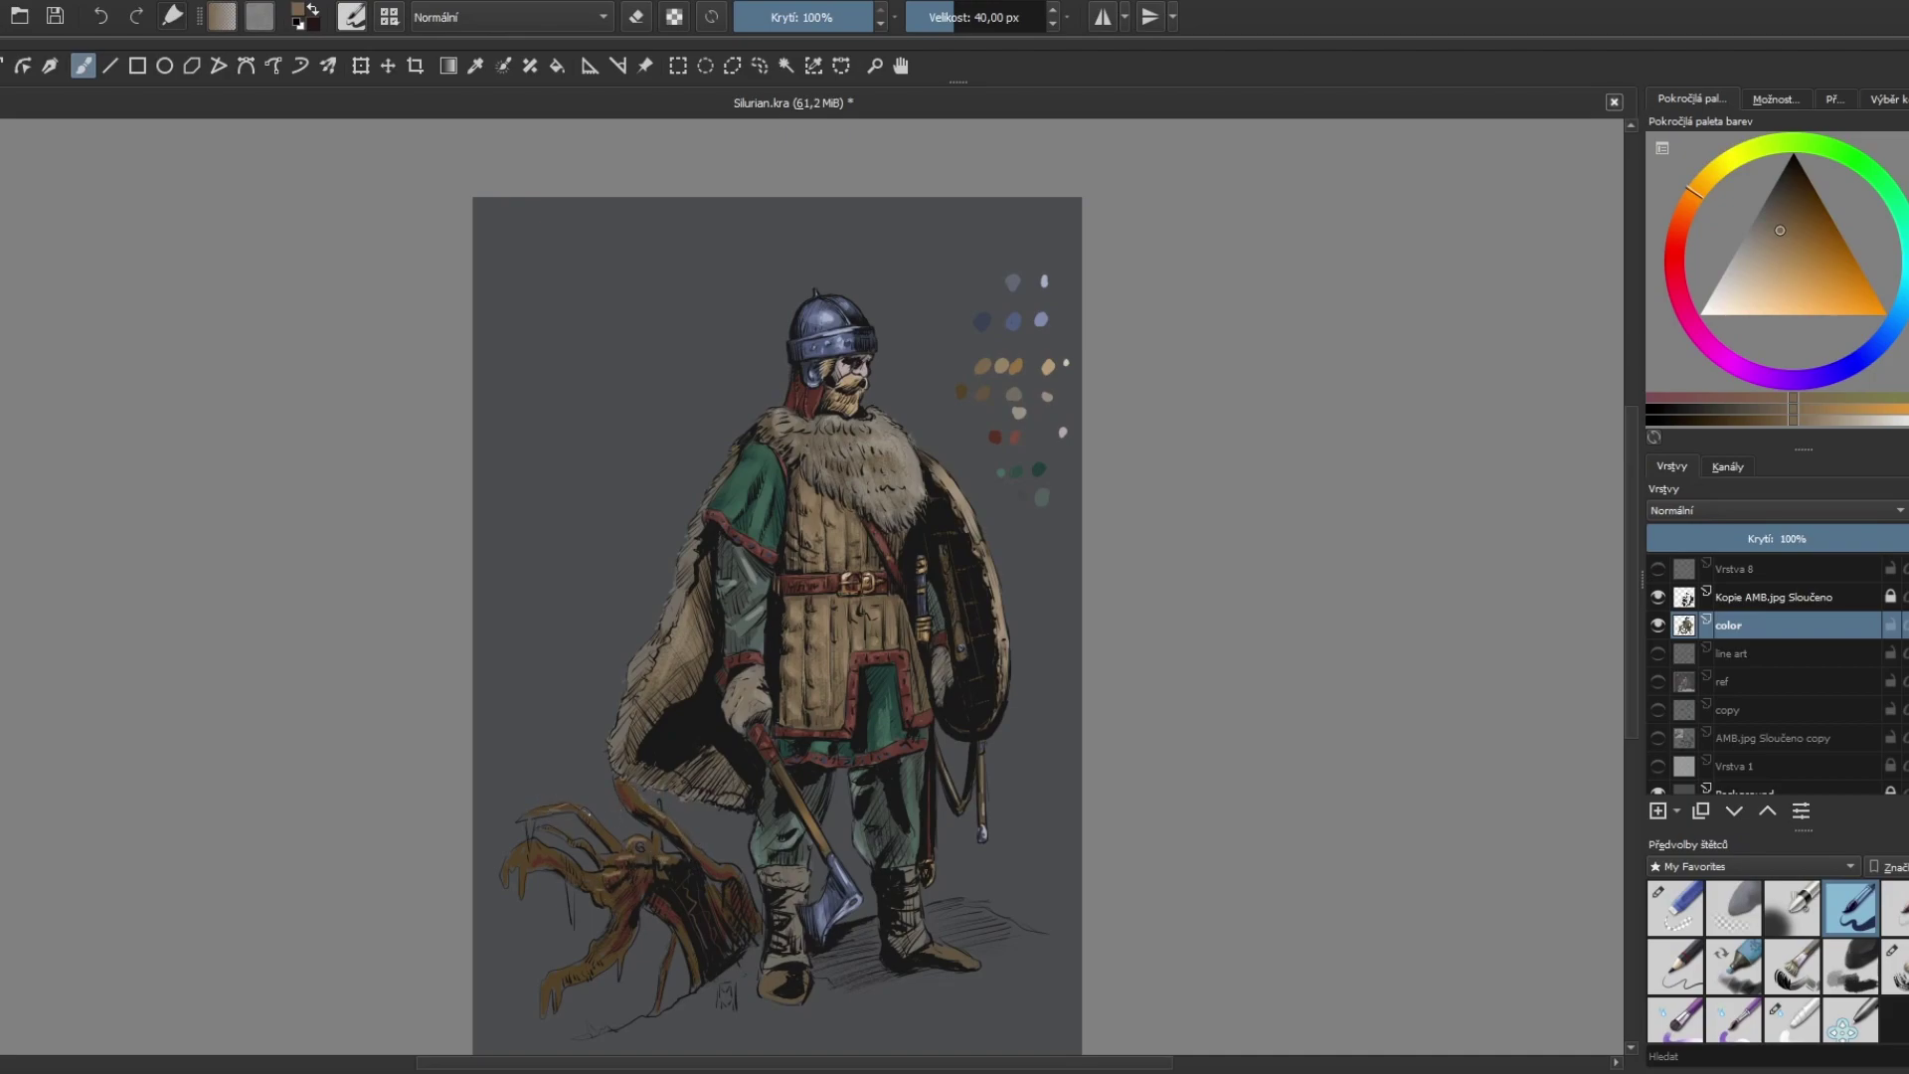
drag(552, 828, 535, 845)
Step: Brush pale pink and icy cyan-grey highlights onto the creature's upper and lower claw tips
drag(796, 597, 1014, 493)
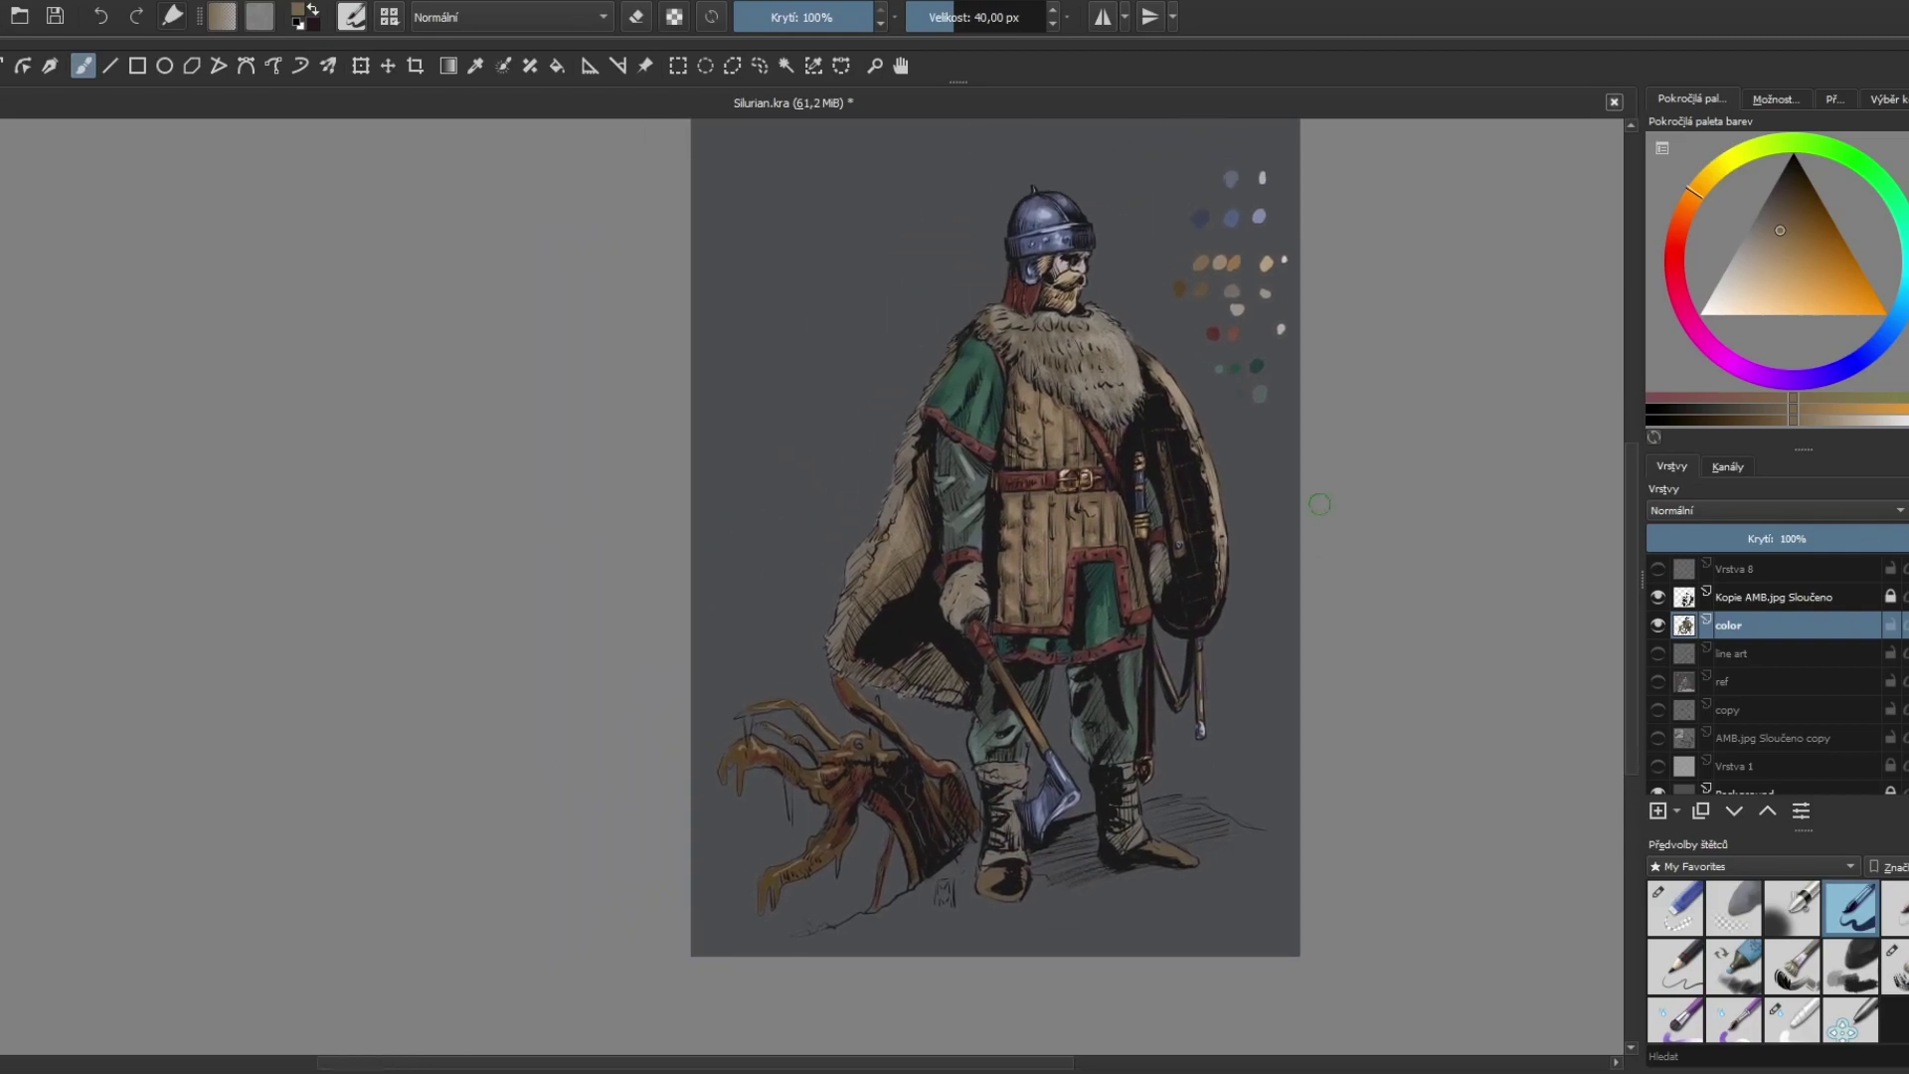
drag(748, 723, 786, 705)
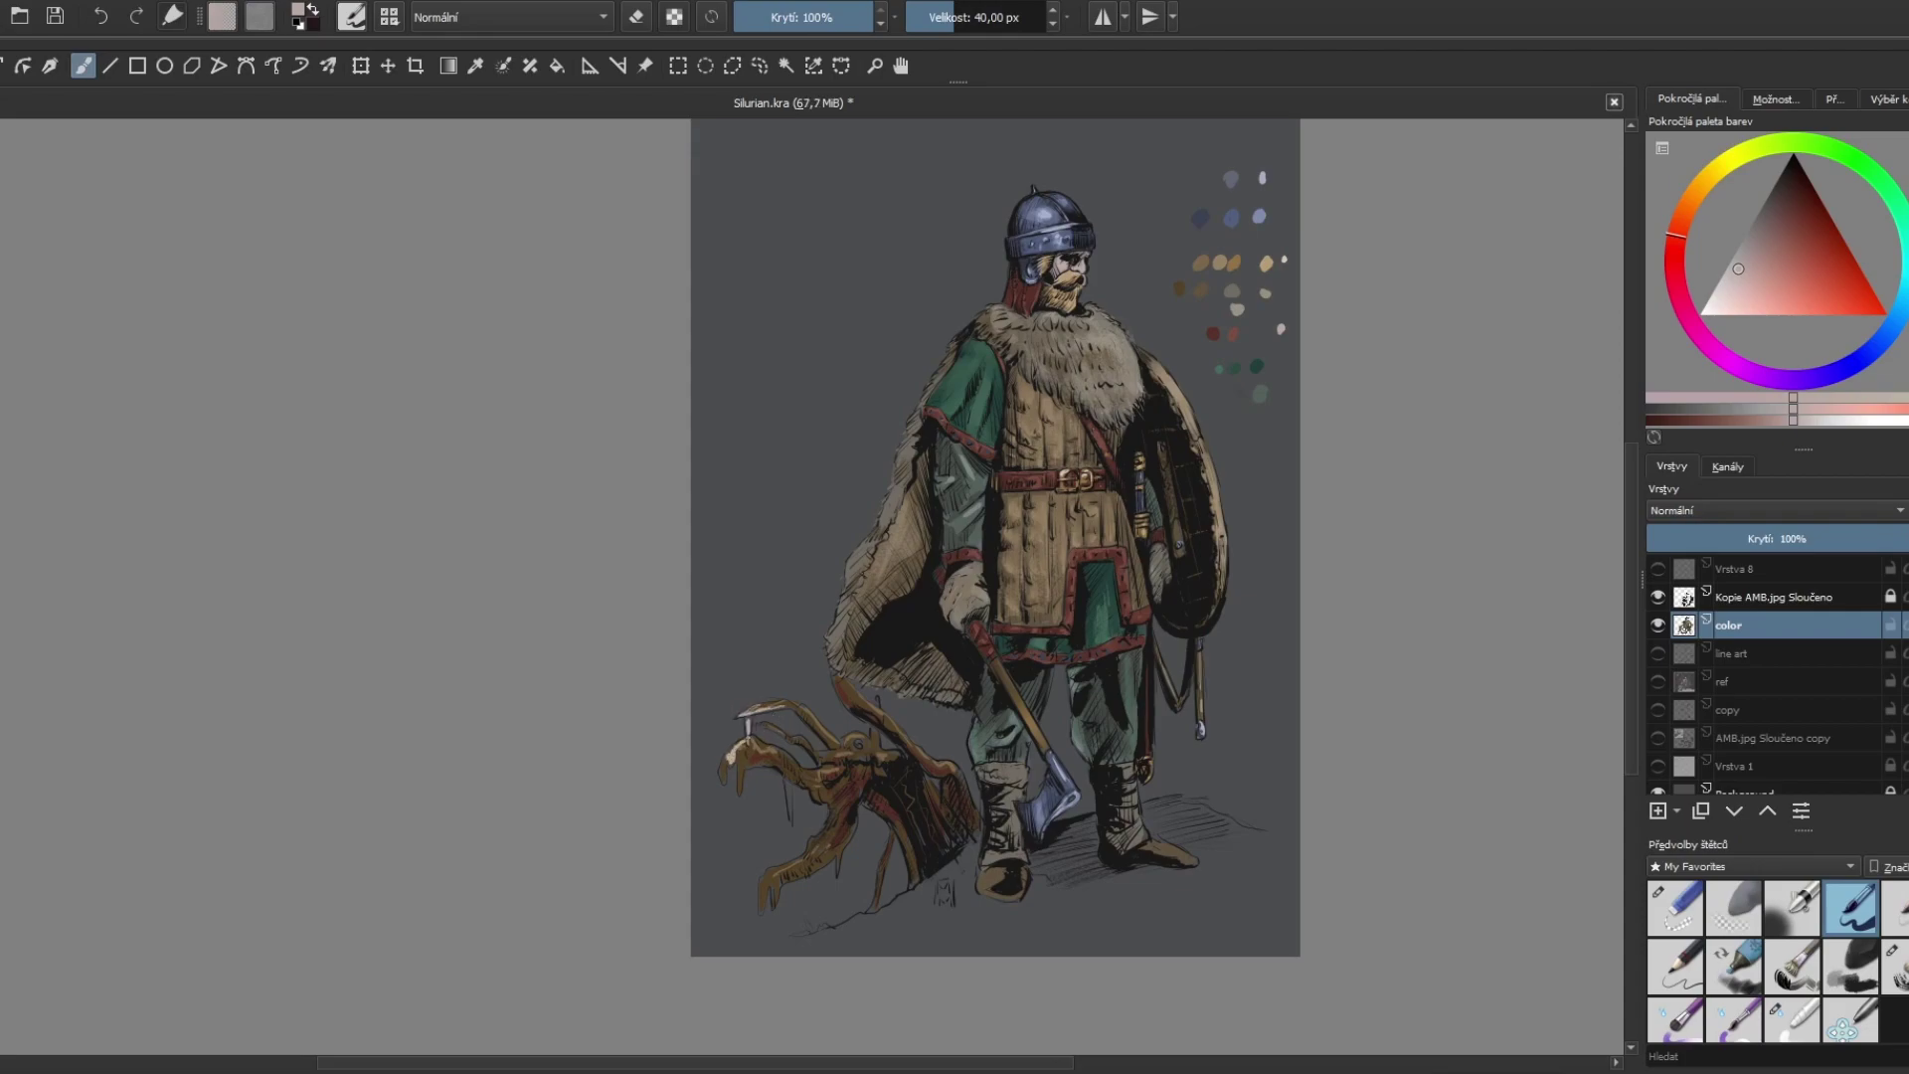
mouse_move(741, 757)
mouse_down()
mouse_move(740, 788)
mouse_move(791, 815)
mouse_move(830, 873)
mouse_move(757, 896)
mouse_move(758, 920)
mouse_up()
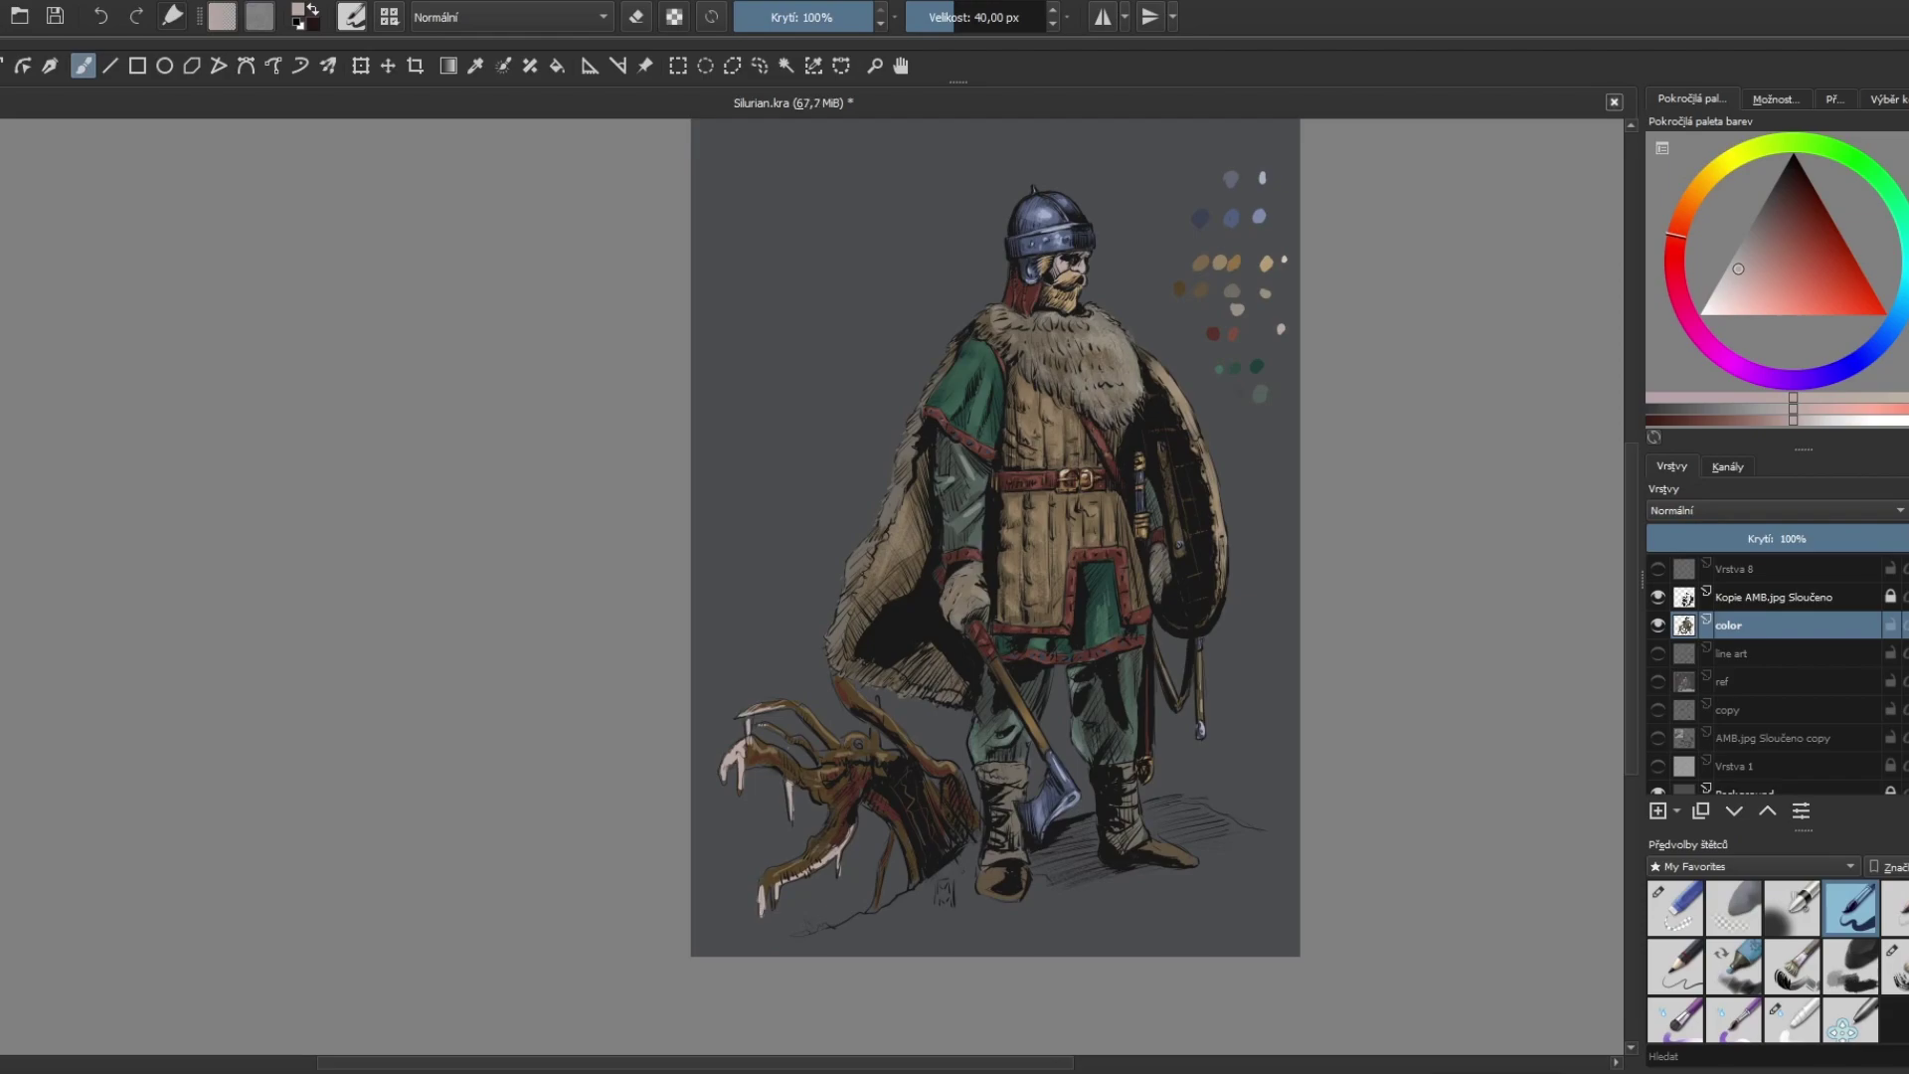
drag(799, 851, 770, 879)
drag(823, 837, 807, 861)
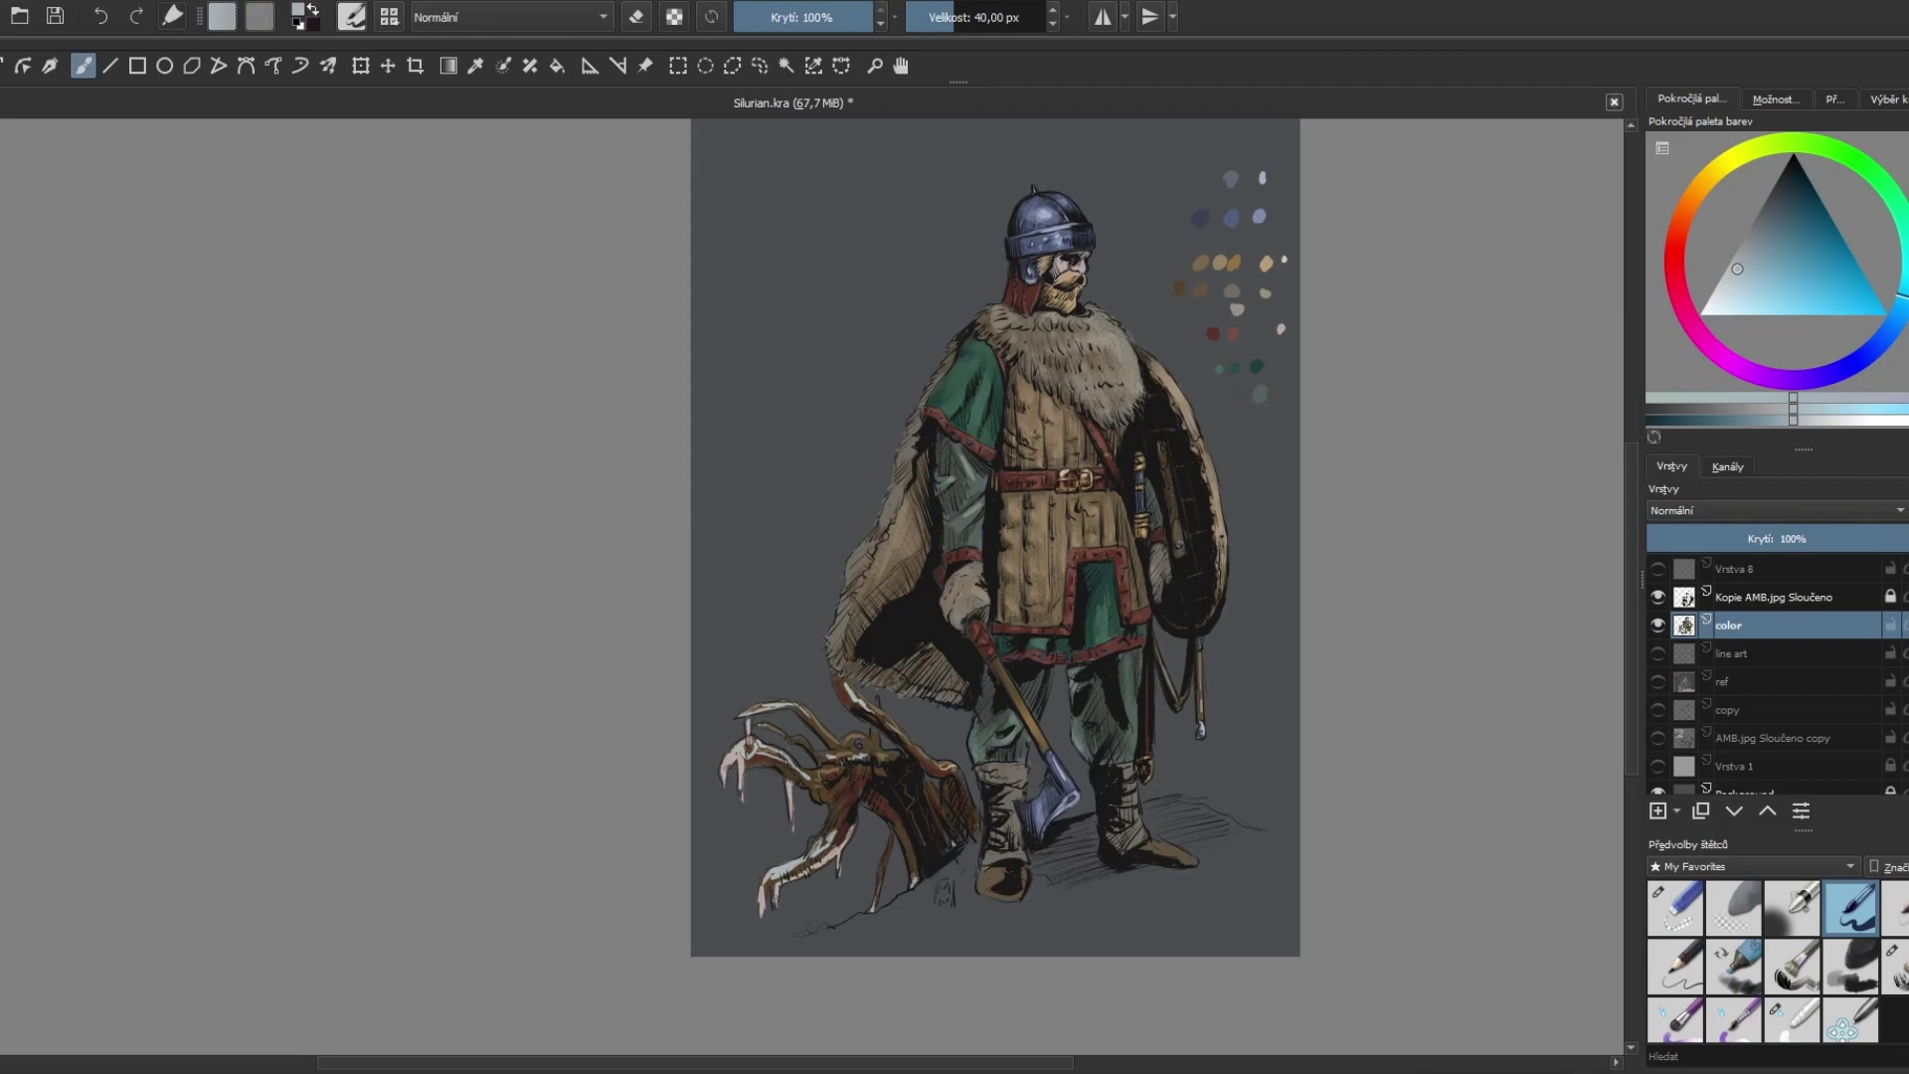
drag(760, 906, 761, 925)
Step: Brush a pale reddish snow edge along the stump's base, then sample tan, light blue and teal
drag(1274, 441, 1159, 330)
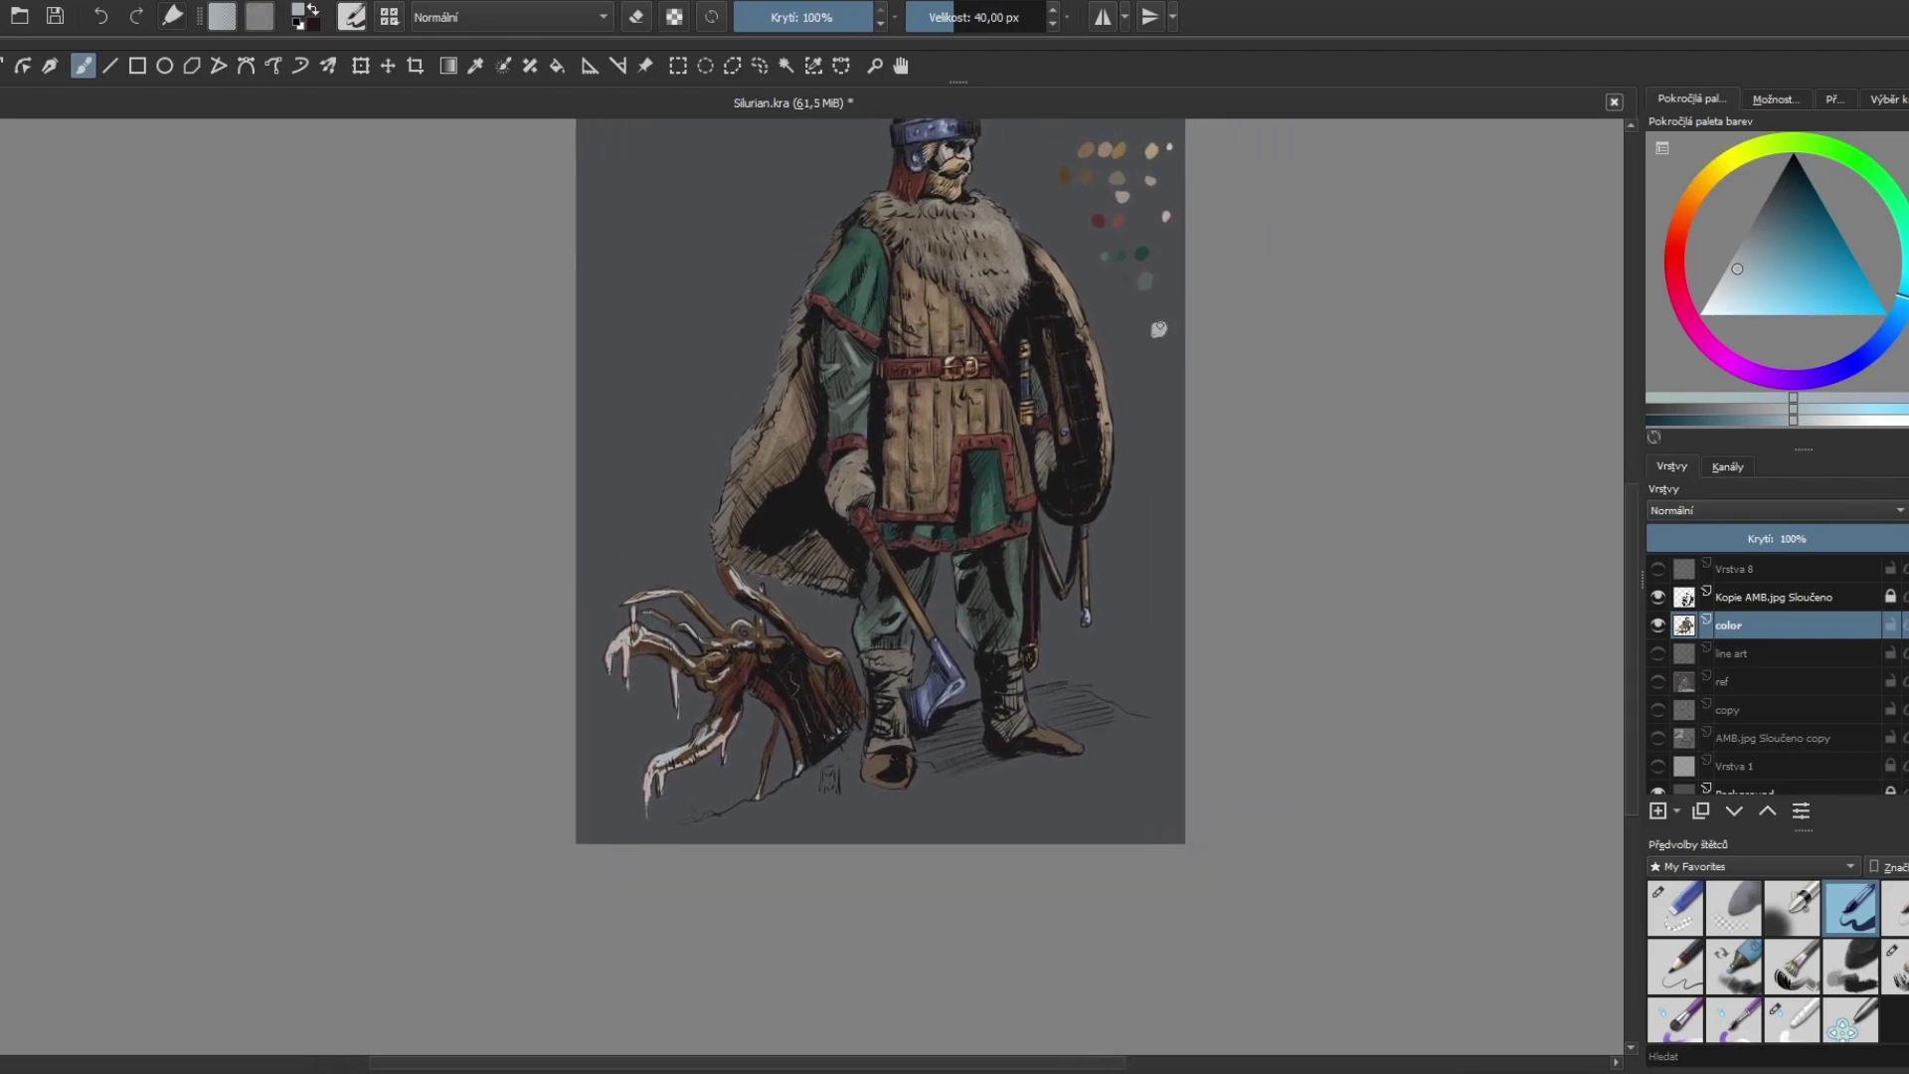
ctrl+click(1118, 177)
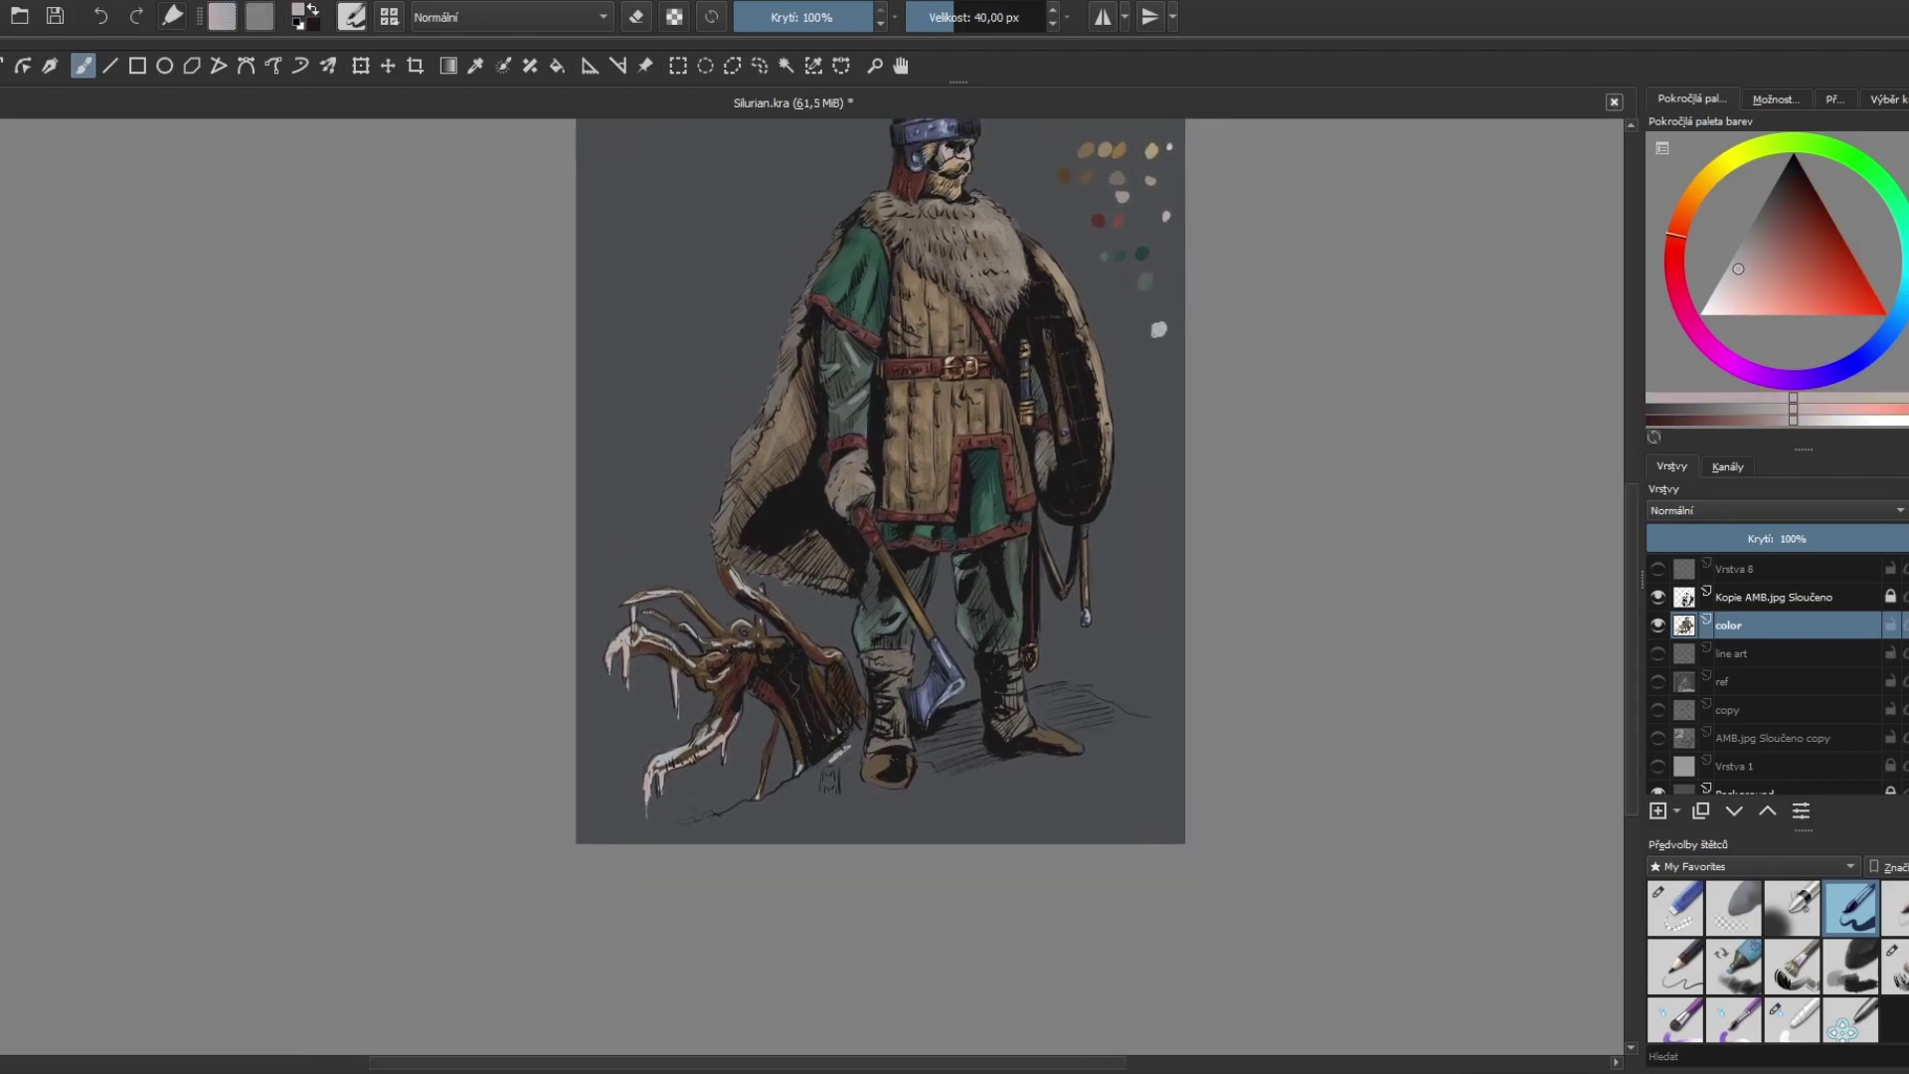
mouse_move(863, 720)
mouse_down()
mouse_move(855, 754)
mouse_move(720, 815)
mouse_up()
ctrl+click(1087, 178)
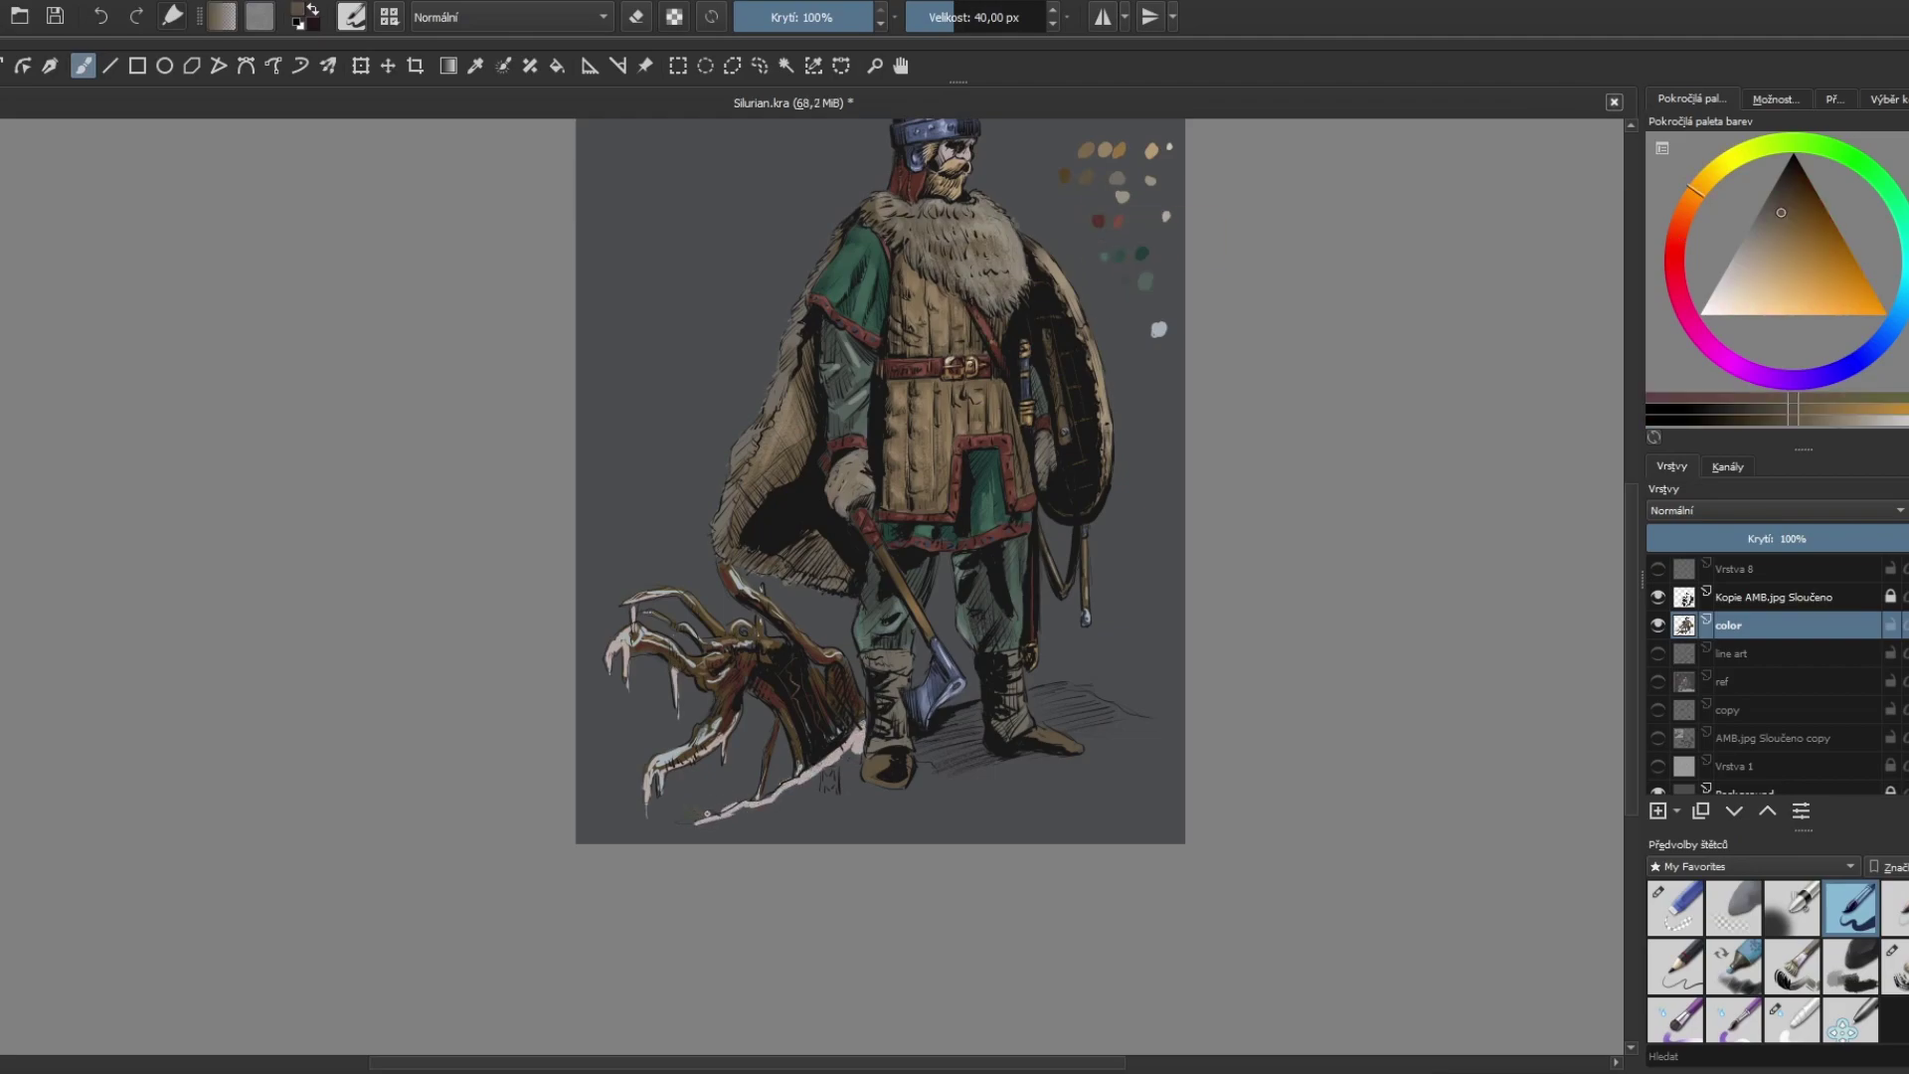
ctrl+click(1158, 329)
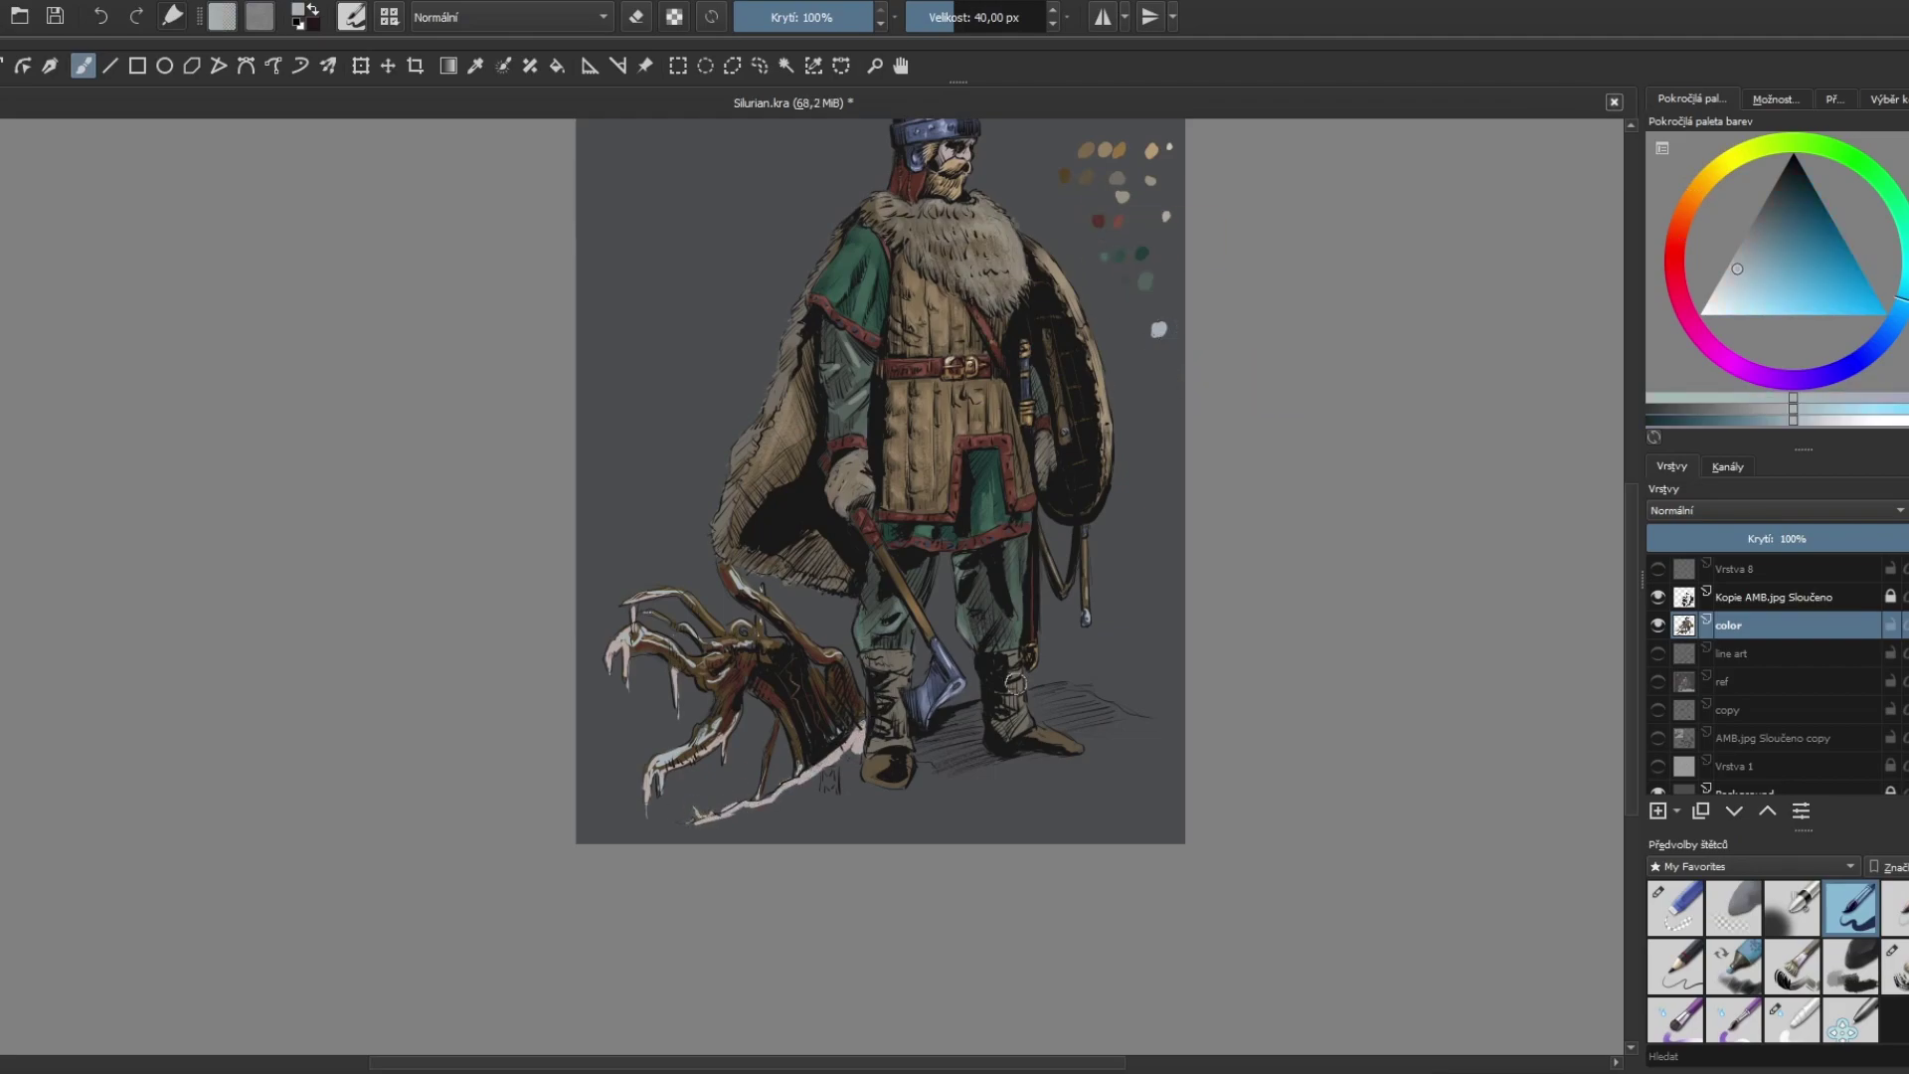
ctrl+click(1142, 254)
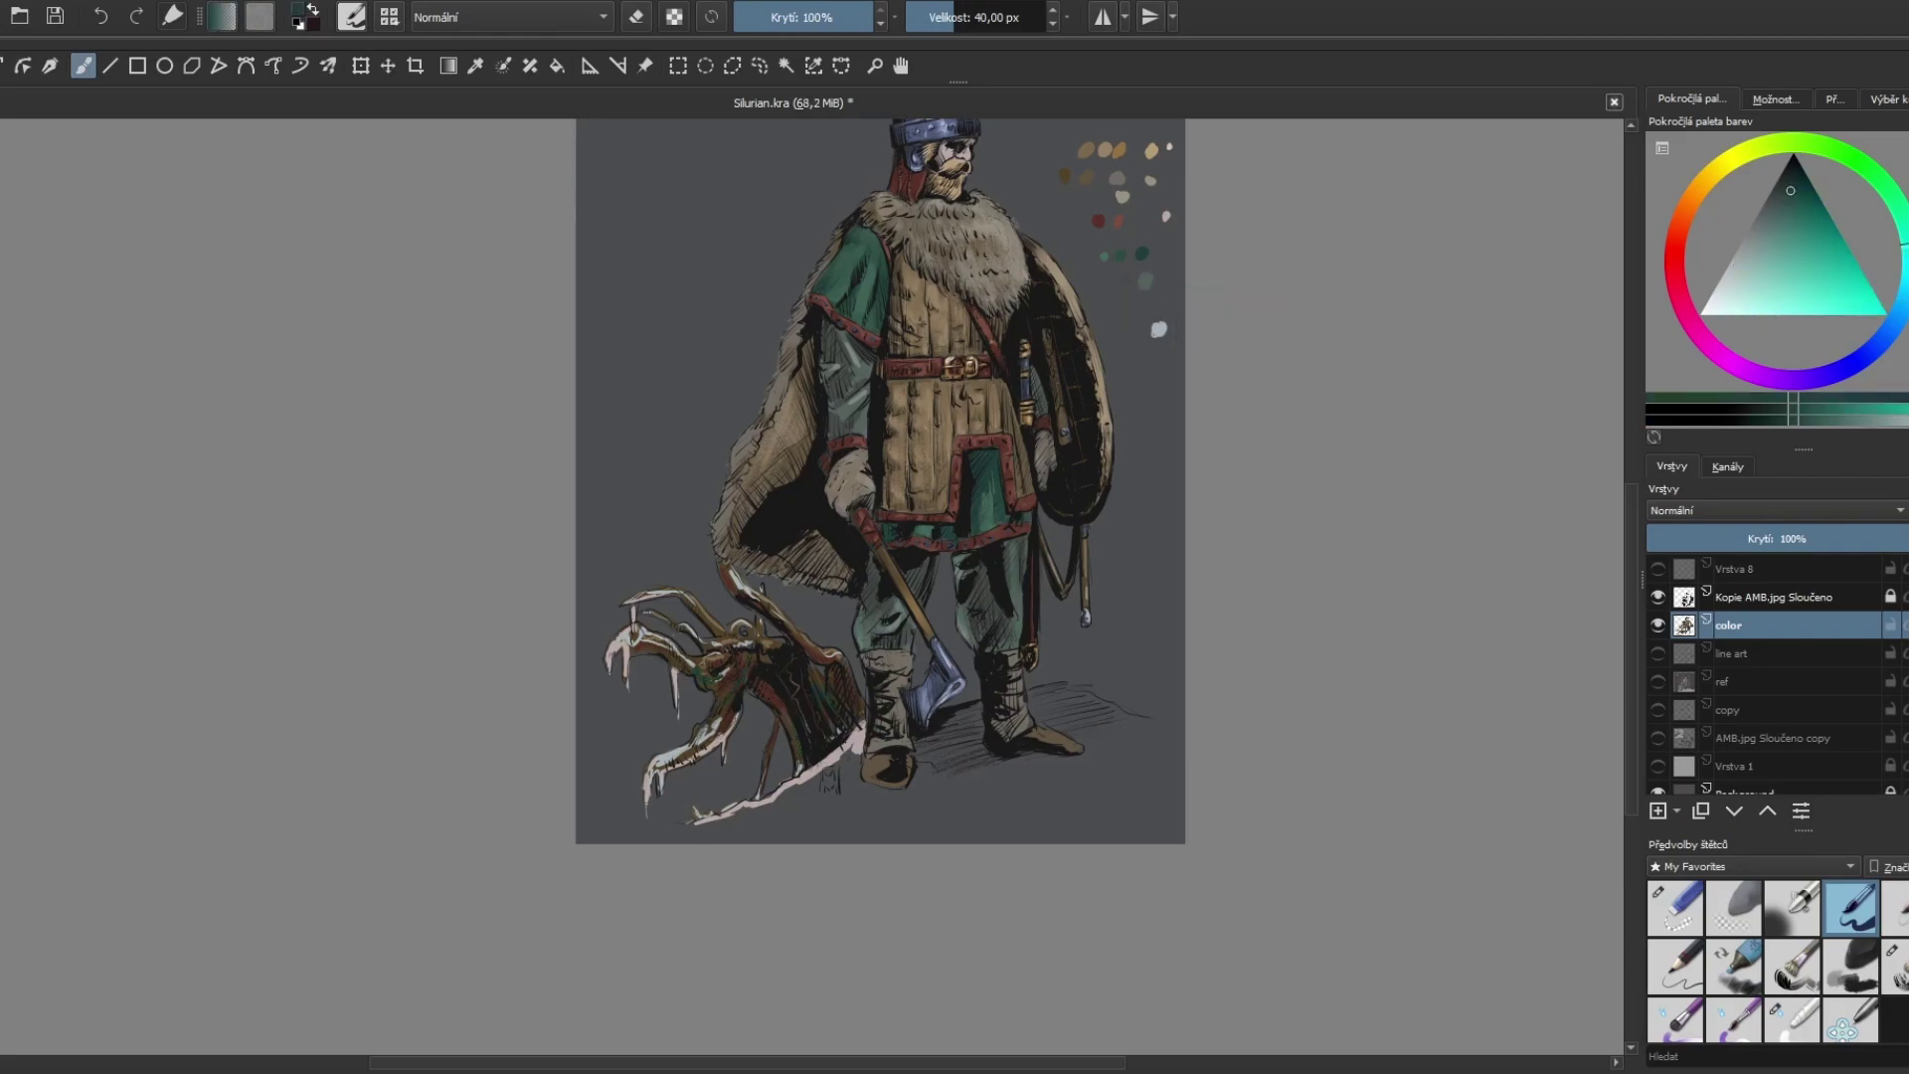
Step: Fill light pink snow around the creature's base and beneath both boots
ctrl+click(840, 781)
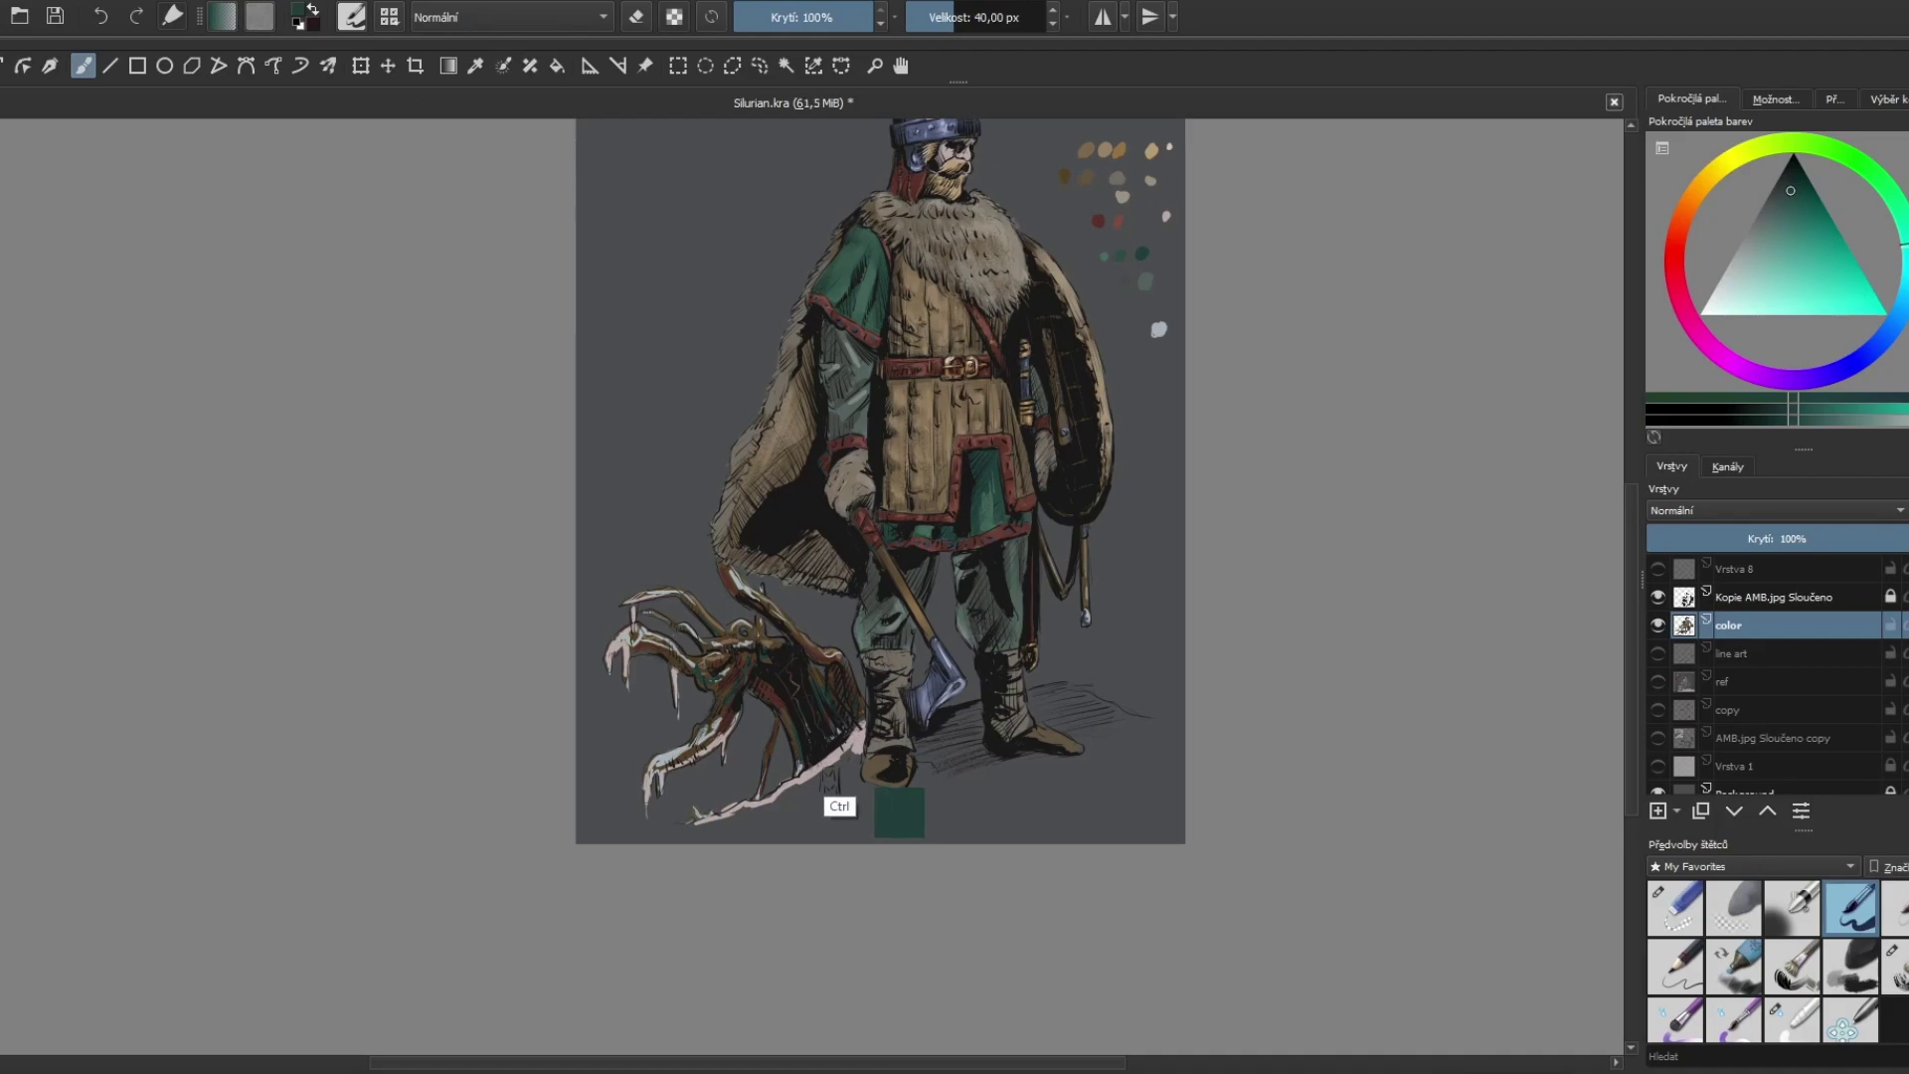
drag(835, 773, 772, 806)
mouse_move(857, 758)
mouse_down()
mouse_move(873, 790)
mouse_move(976, 708)
mouse_move(893, 795)
mouse_move(865, 794)
mouse_up()
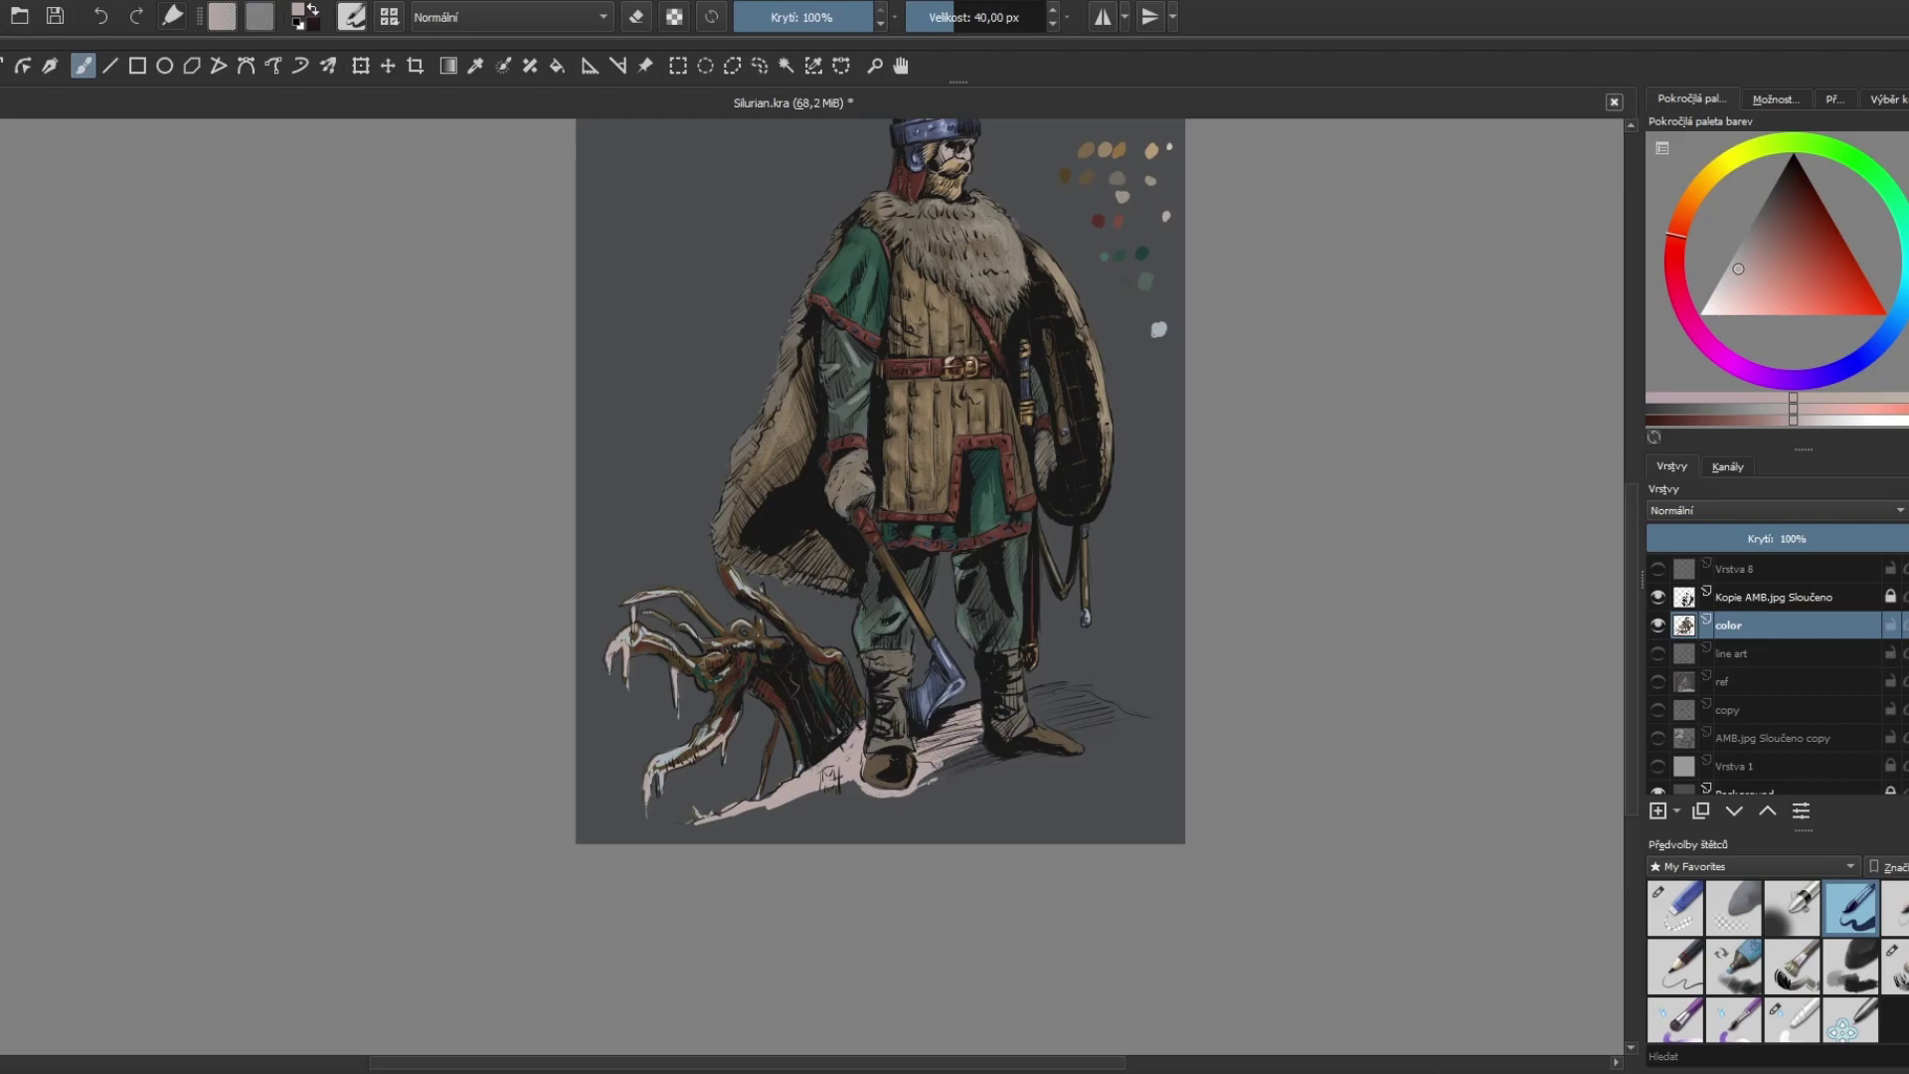
mouse_move(963, 754)
mouse_down()
mouse_move(925, 784)
mouse_move(796, 803)
mouse_move(920, 794)
mouse_move(984, 762)
mouse_move(956, 768)
mouse_up()
mouse_move(1065, 682)
mouse_down()
mouse_move(1032, 692)
mouse_move(1093, 690)
mouse_move(1076, 716)
mouse_move(1123, 698)
mouse_move(1158, 712)
mouse_up()
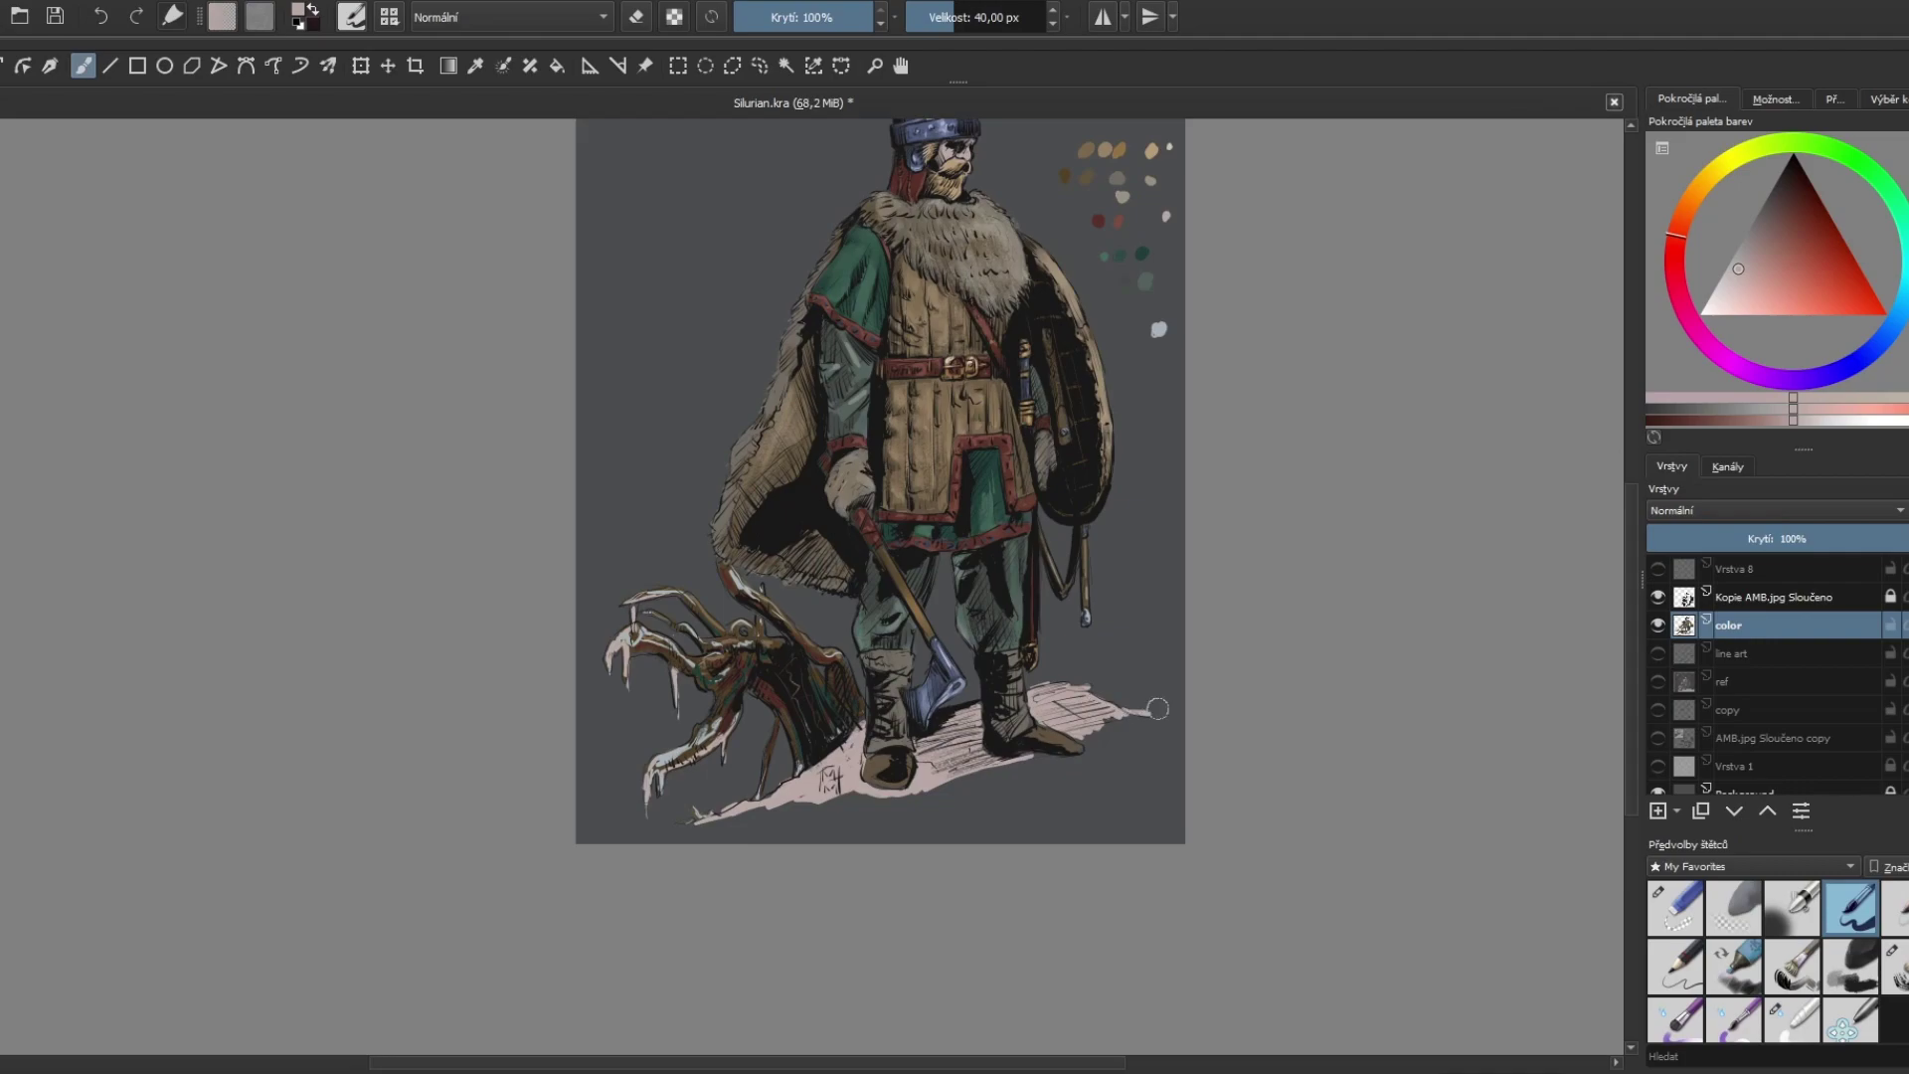
Step: Add light blue shading under the right boot and dark teal on the left boot top
ctrl+click(1158, 330)
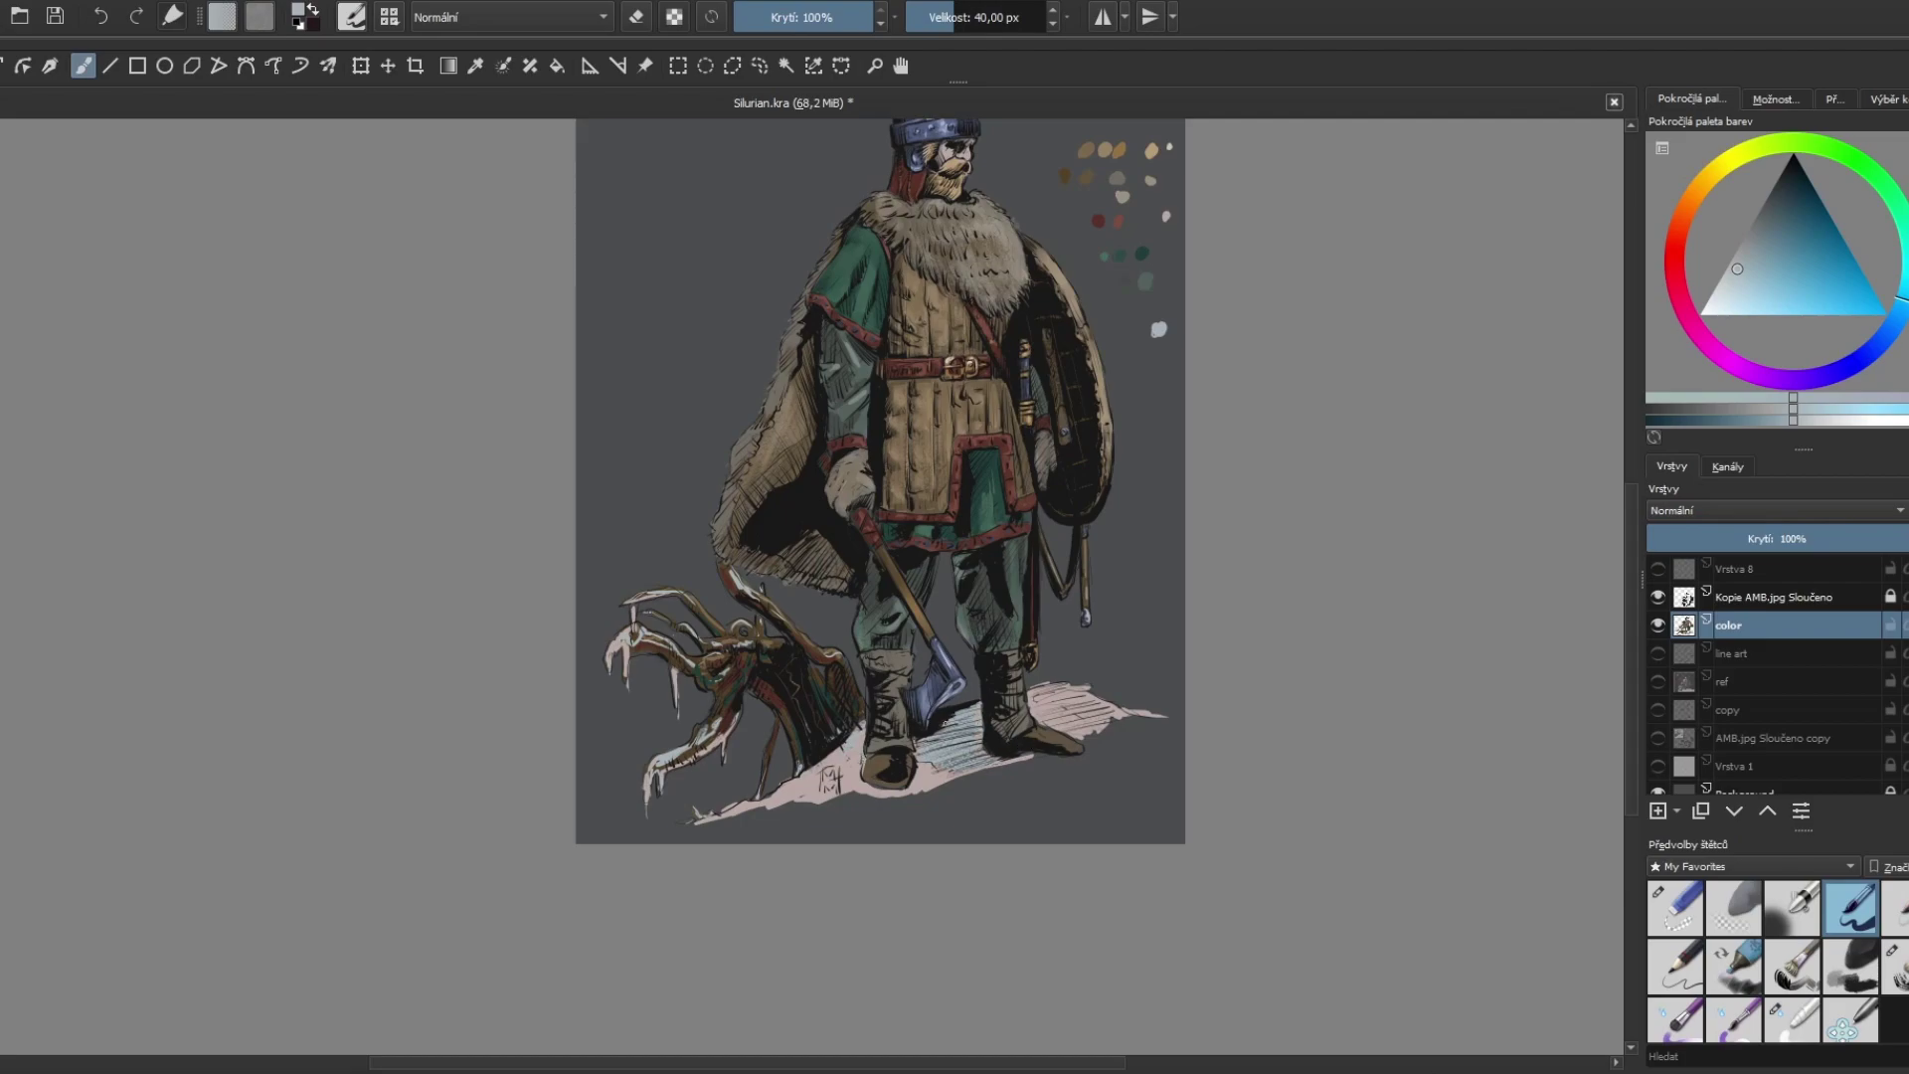
drag(1029, 759, 1066, 758)
ctrl+click(999, 844)
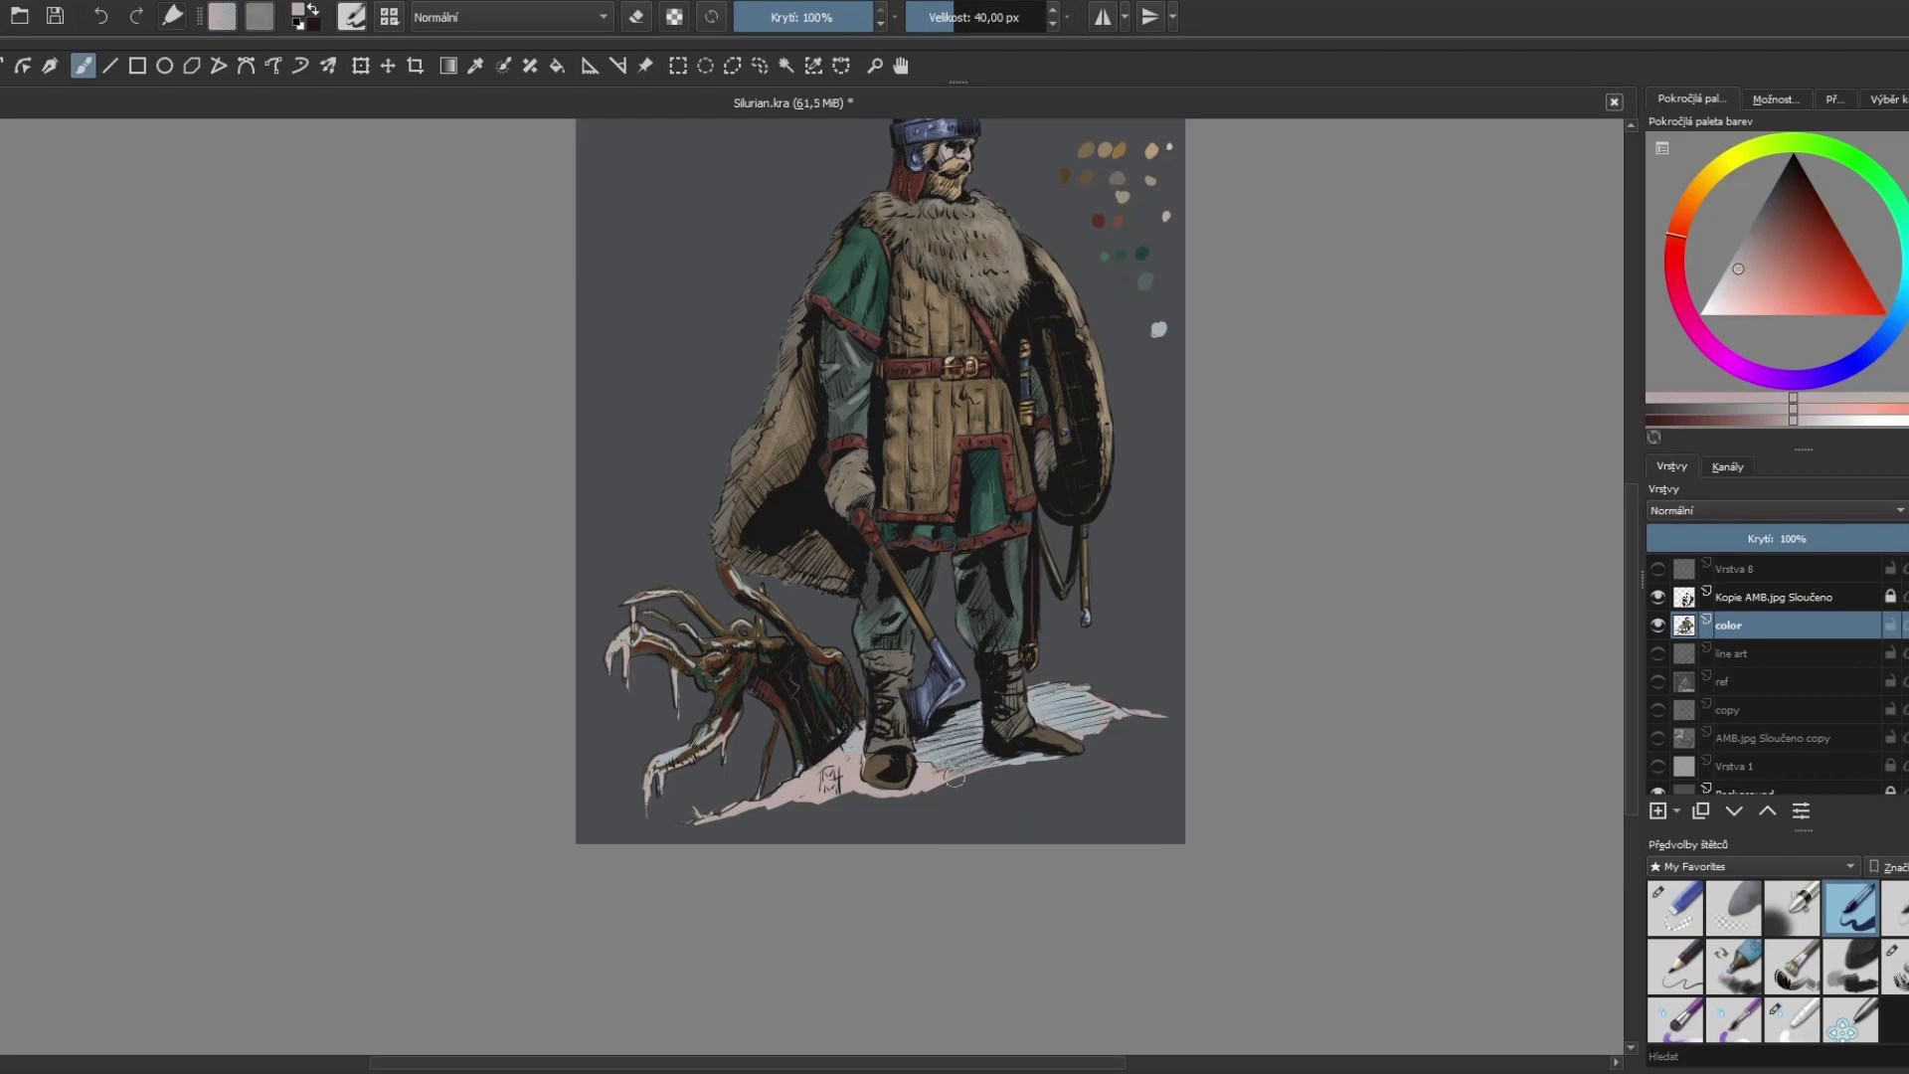
drag(955, 776, 1165, 717)
ctrl+click(1074, 743)
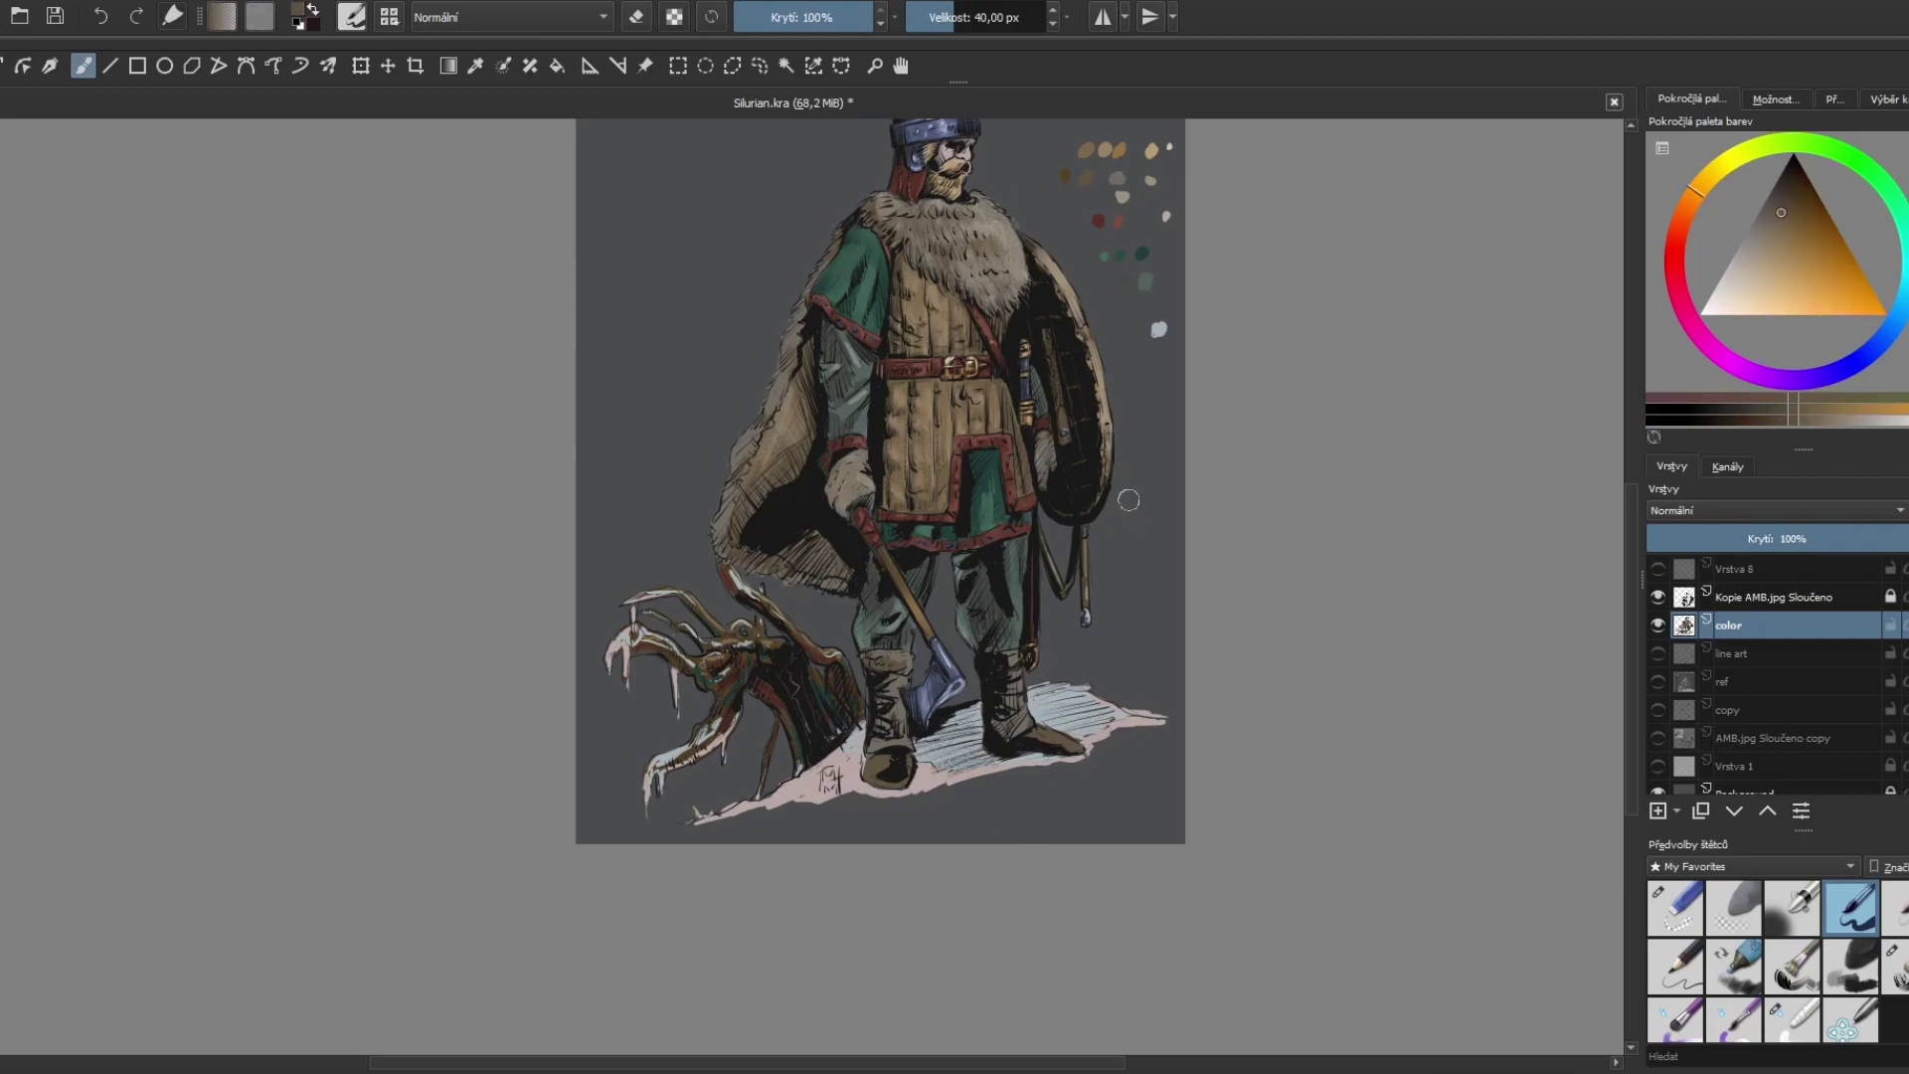
ctrl+click(914, 584)
drag(891, 684, 883, 694)
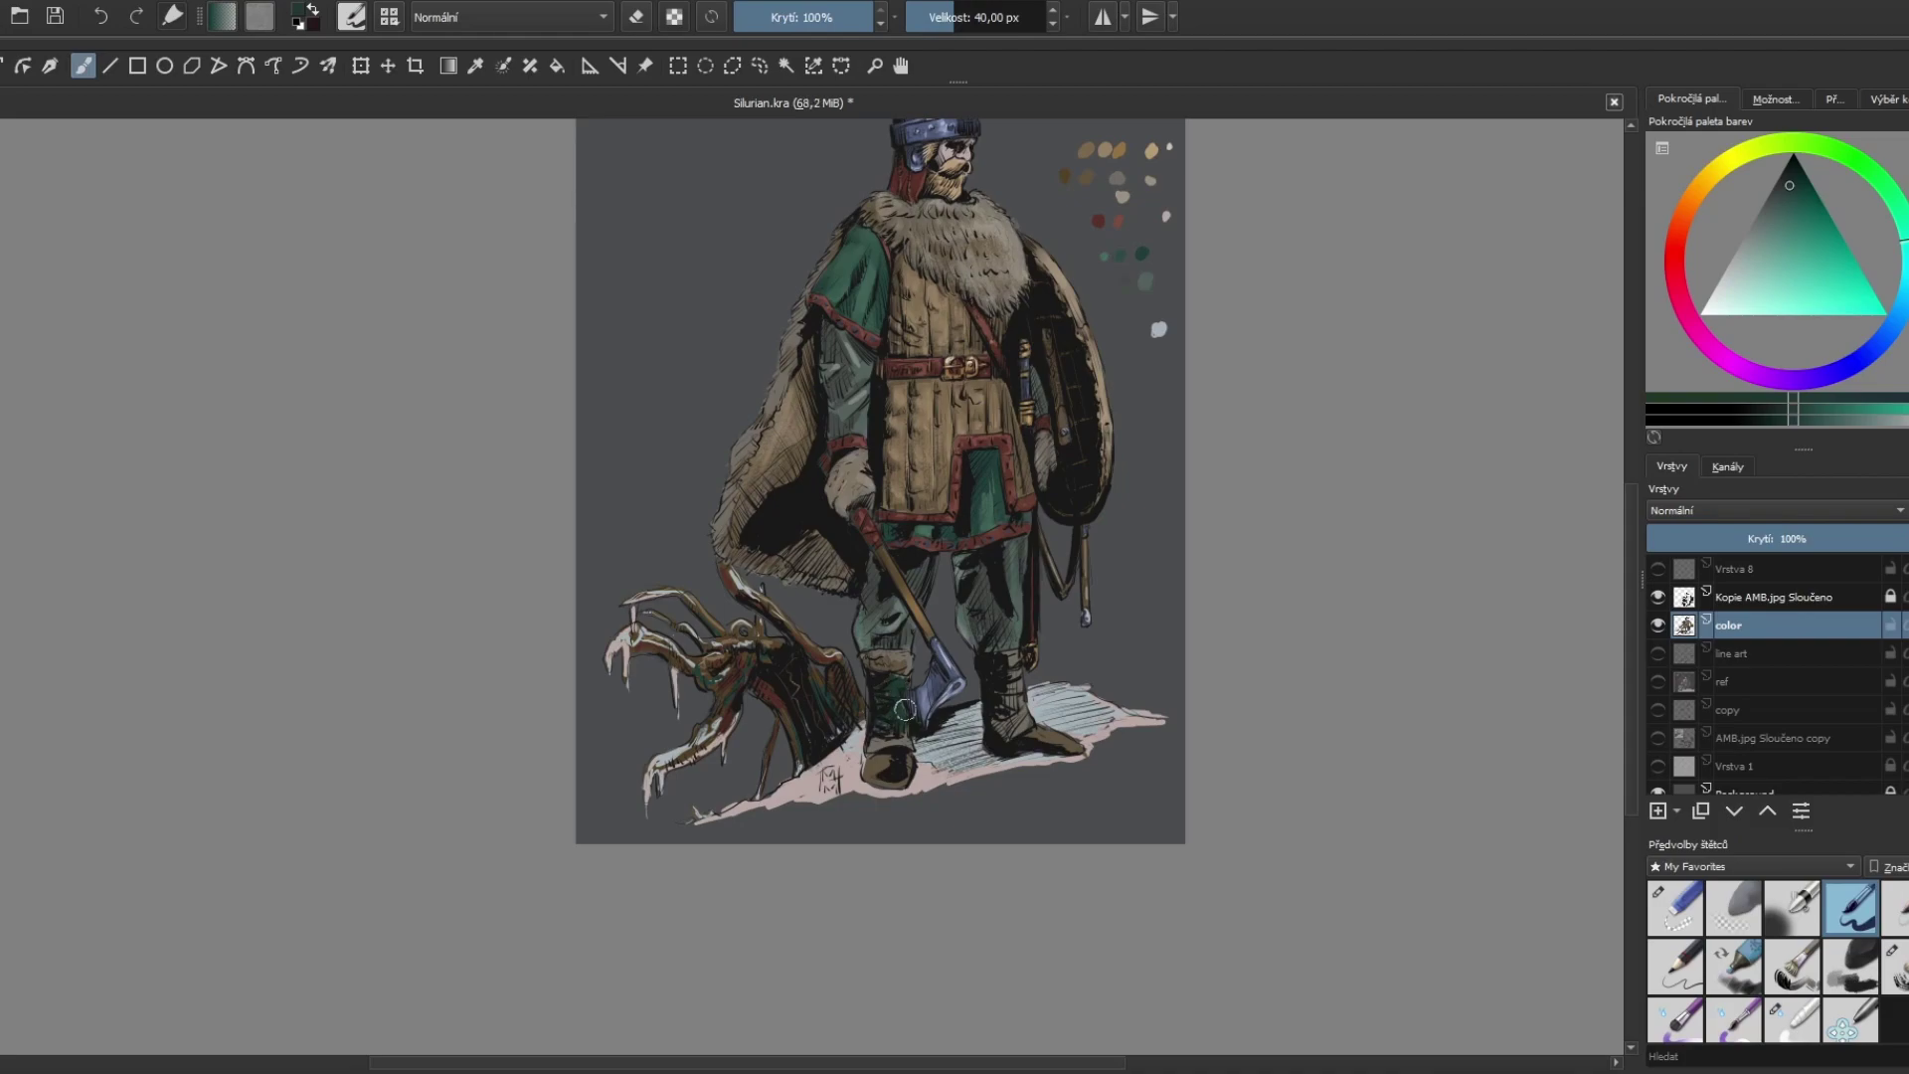
Step: Paint the right boot dark teal green, then darken the left boot using sampled teal and tan
ctrl+click(900, 741)
drag(989, 668, 1012, 731)
ctrl+click(898, 621)
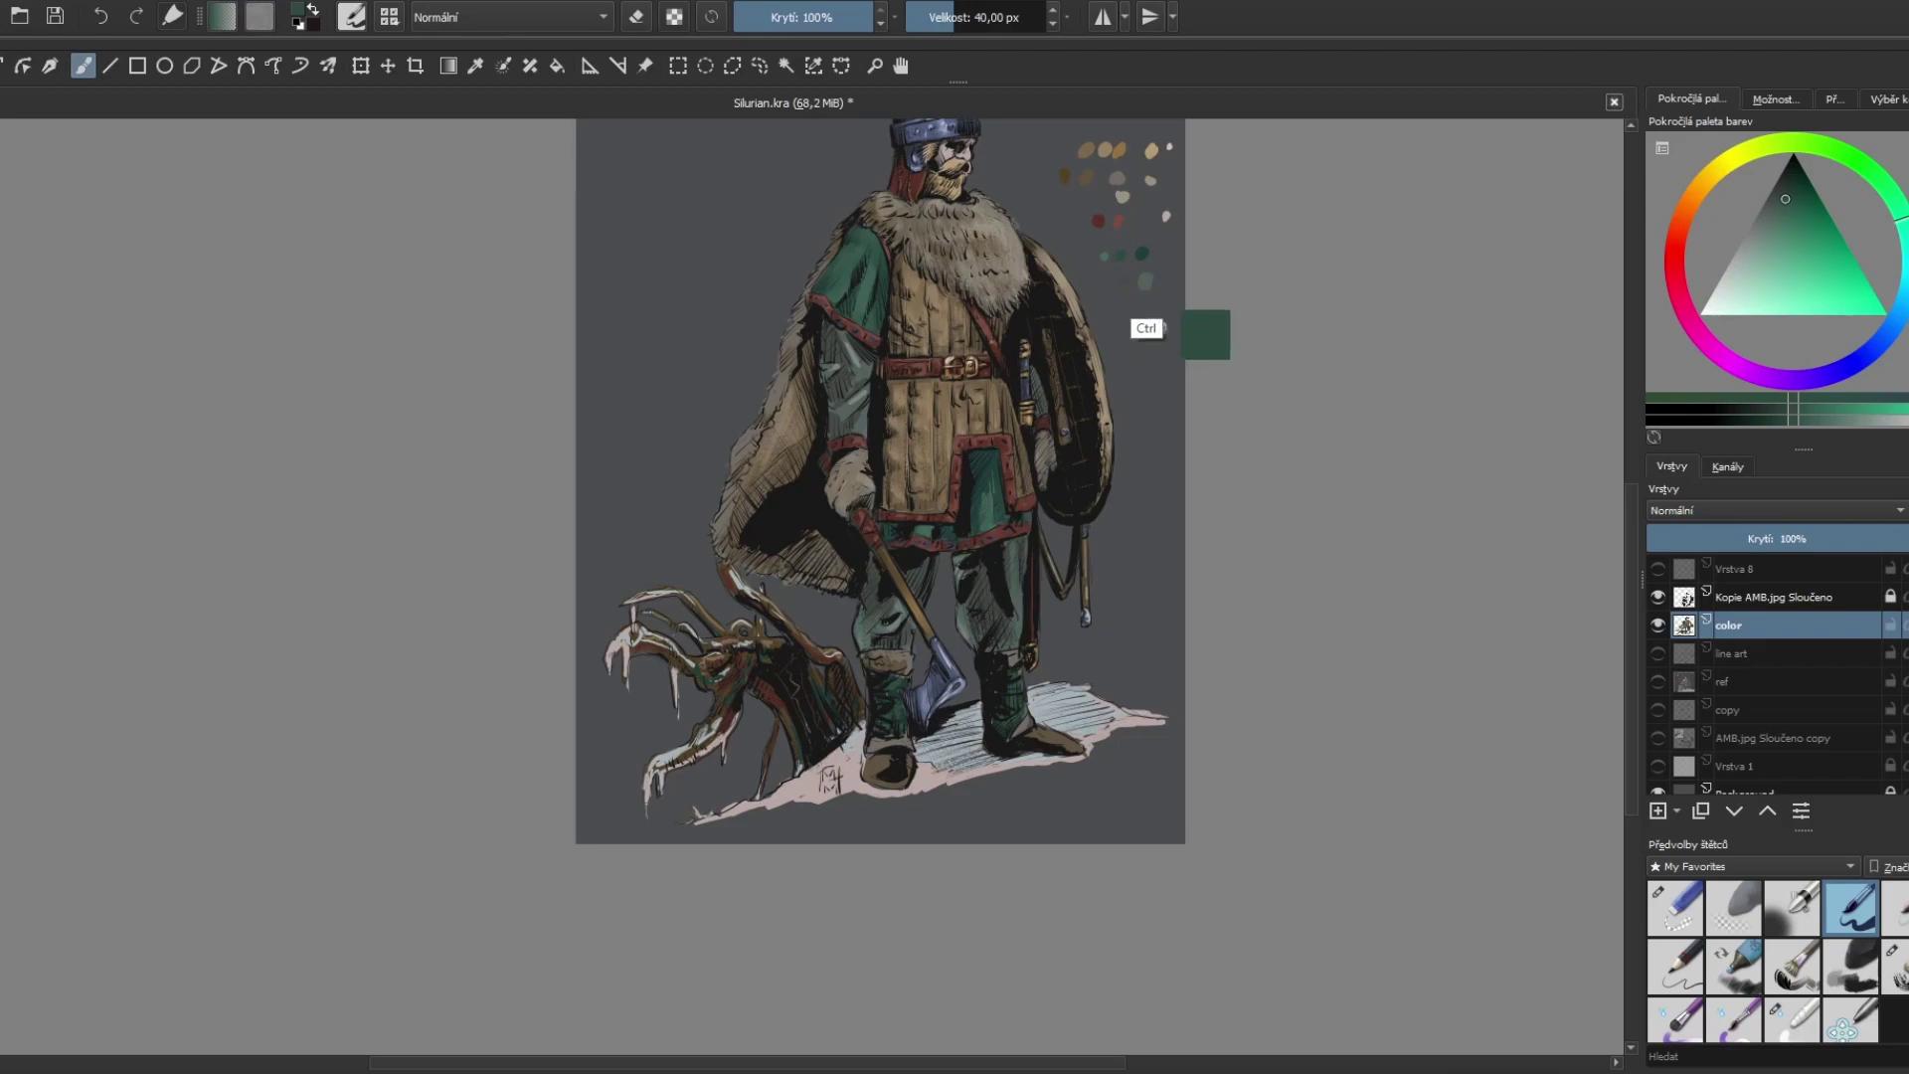
ctrl+click(1144, 284)
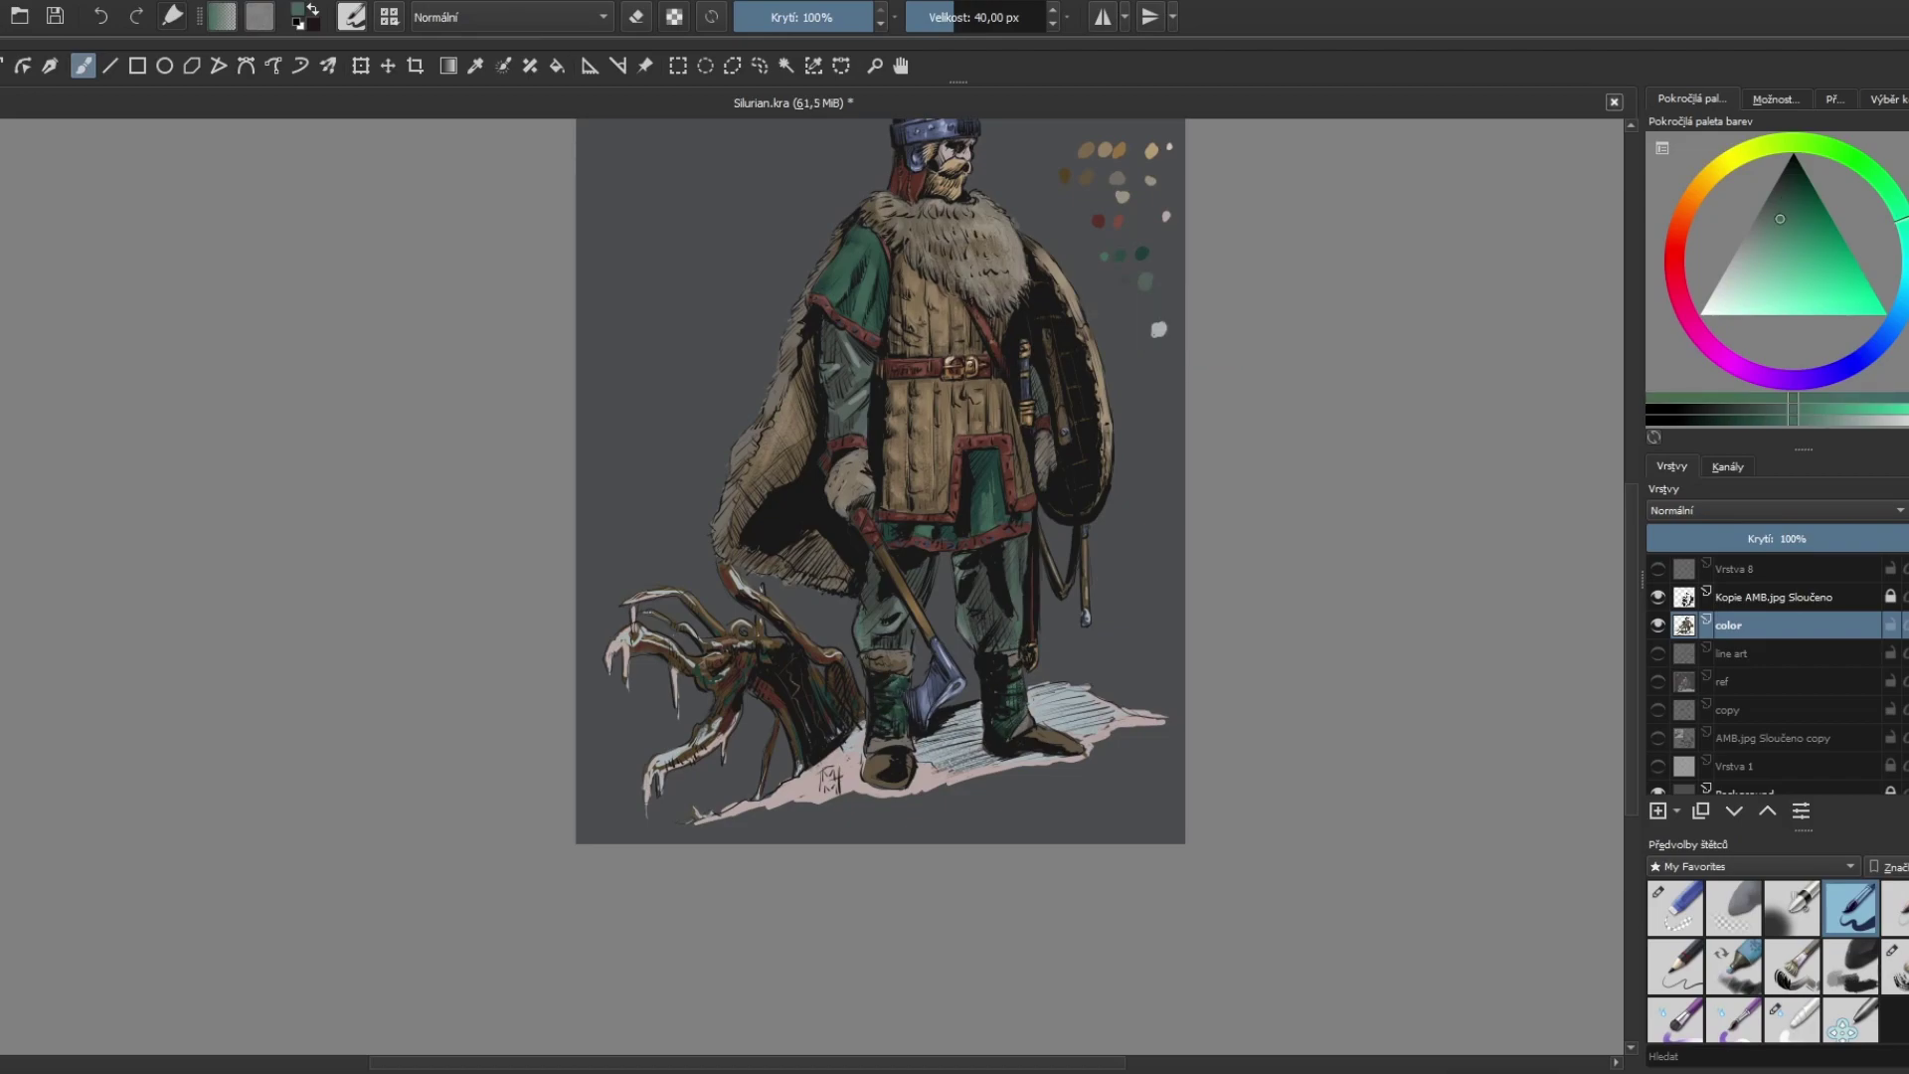
ctrl+click(1103, 151)
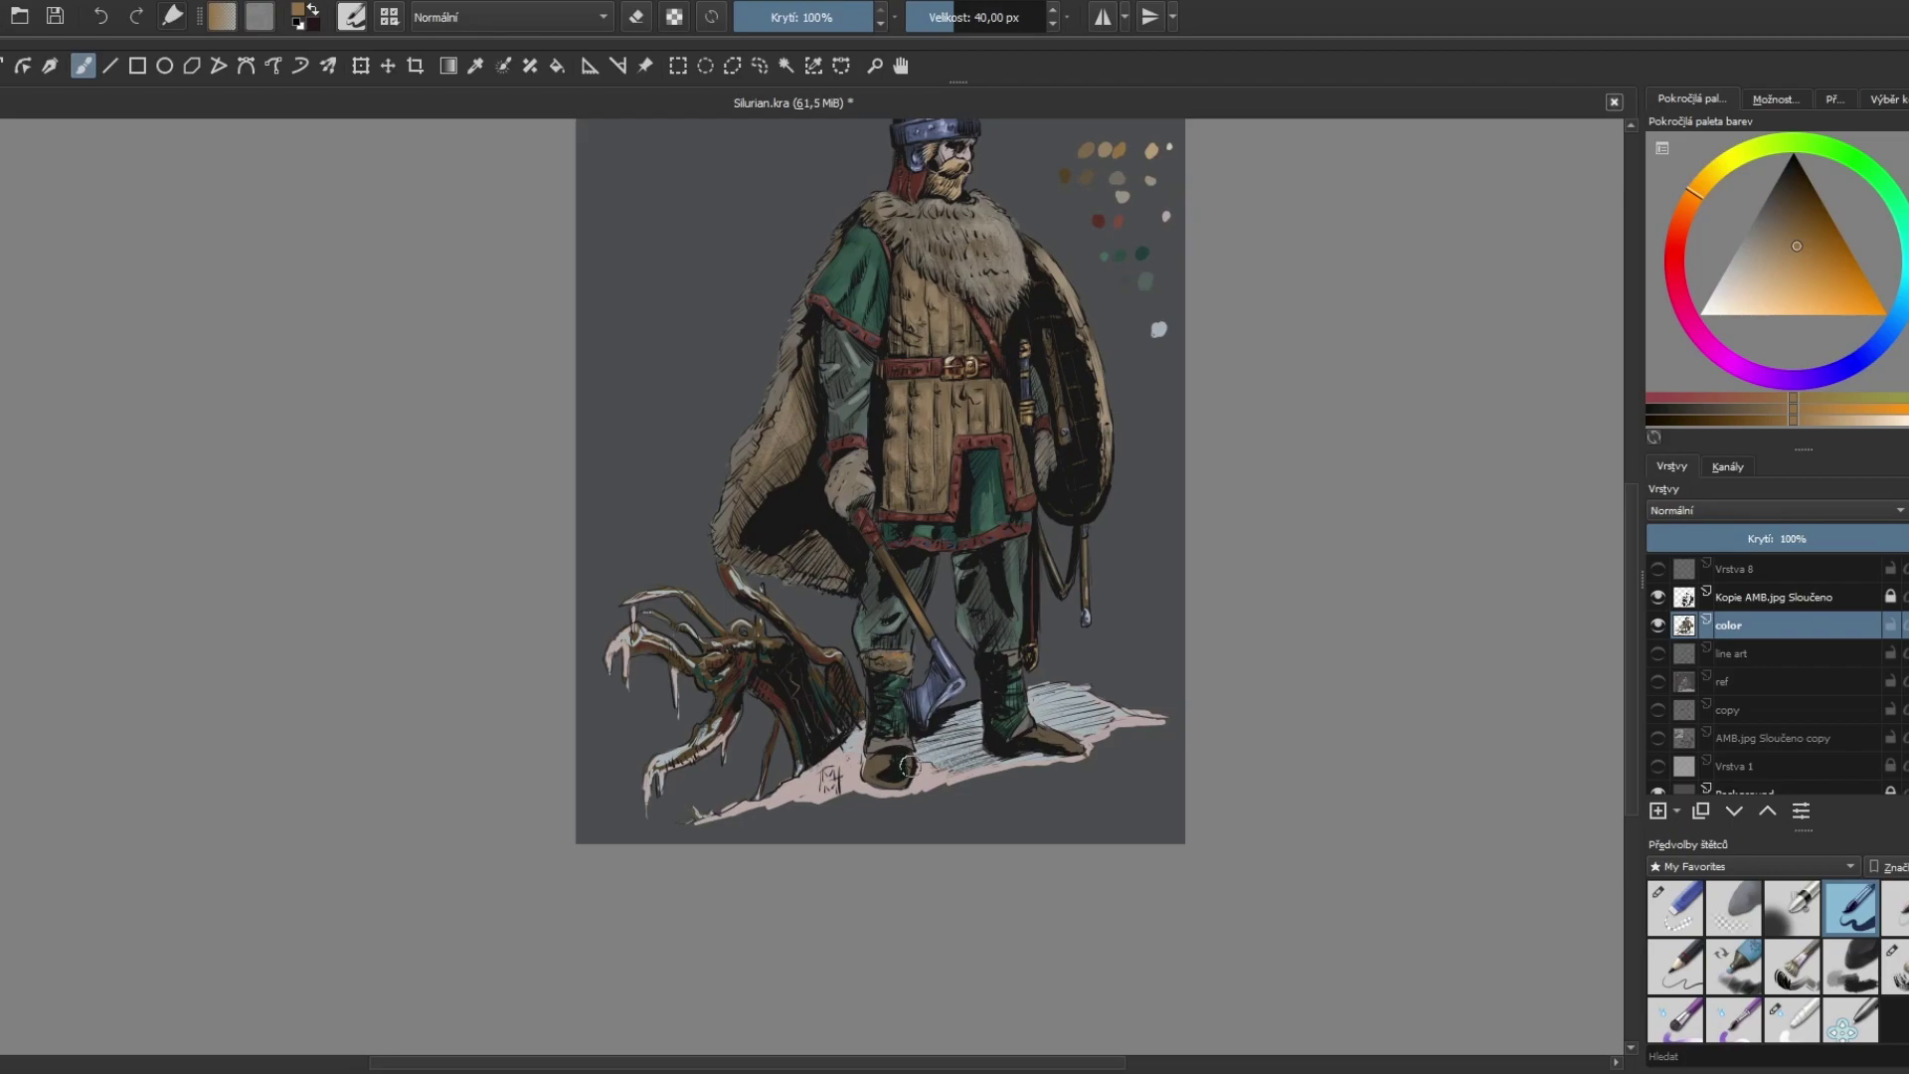
drag(889, 743, 898, 752)
scroll(1158, 614, up, 1)
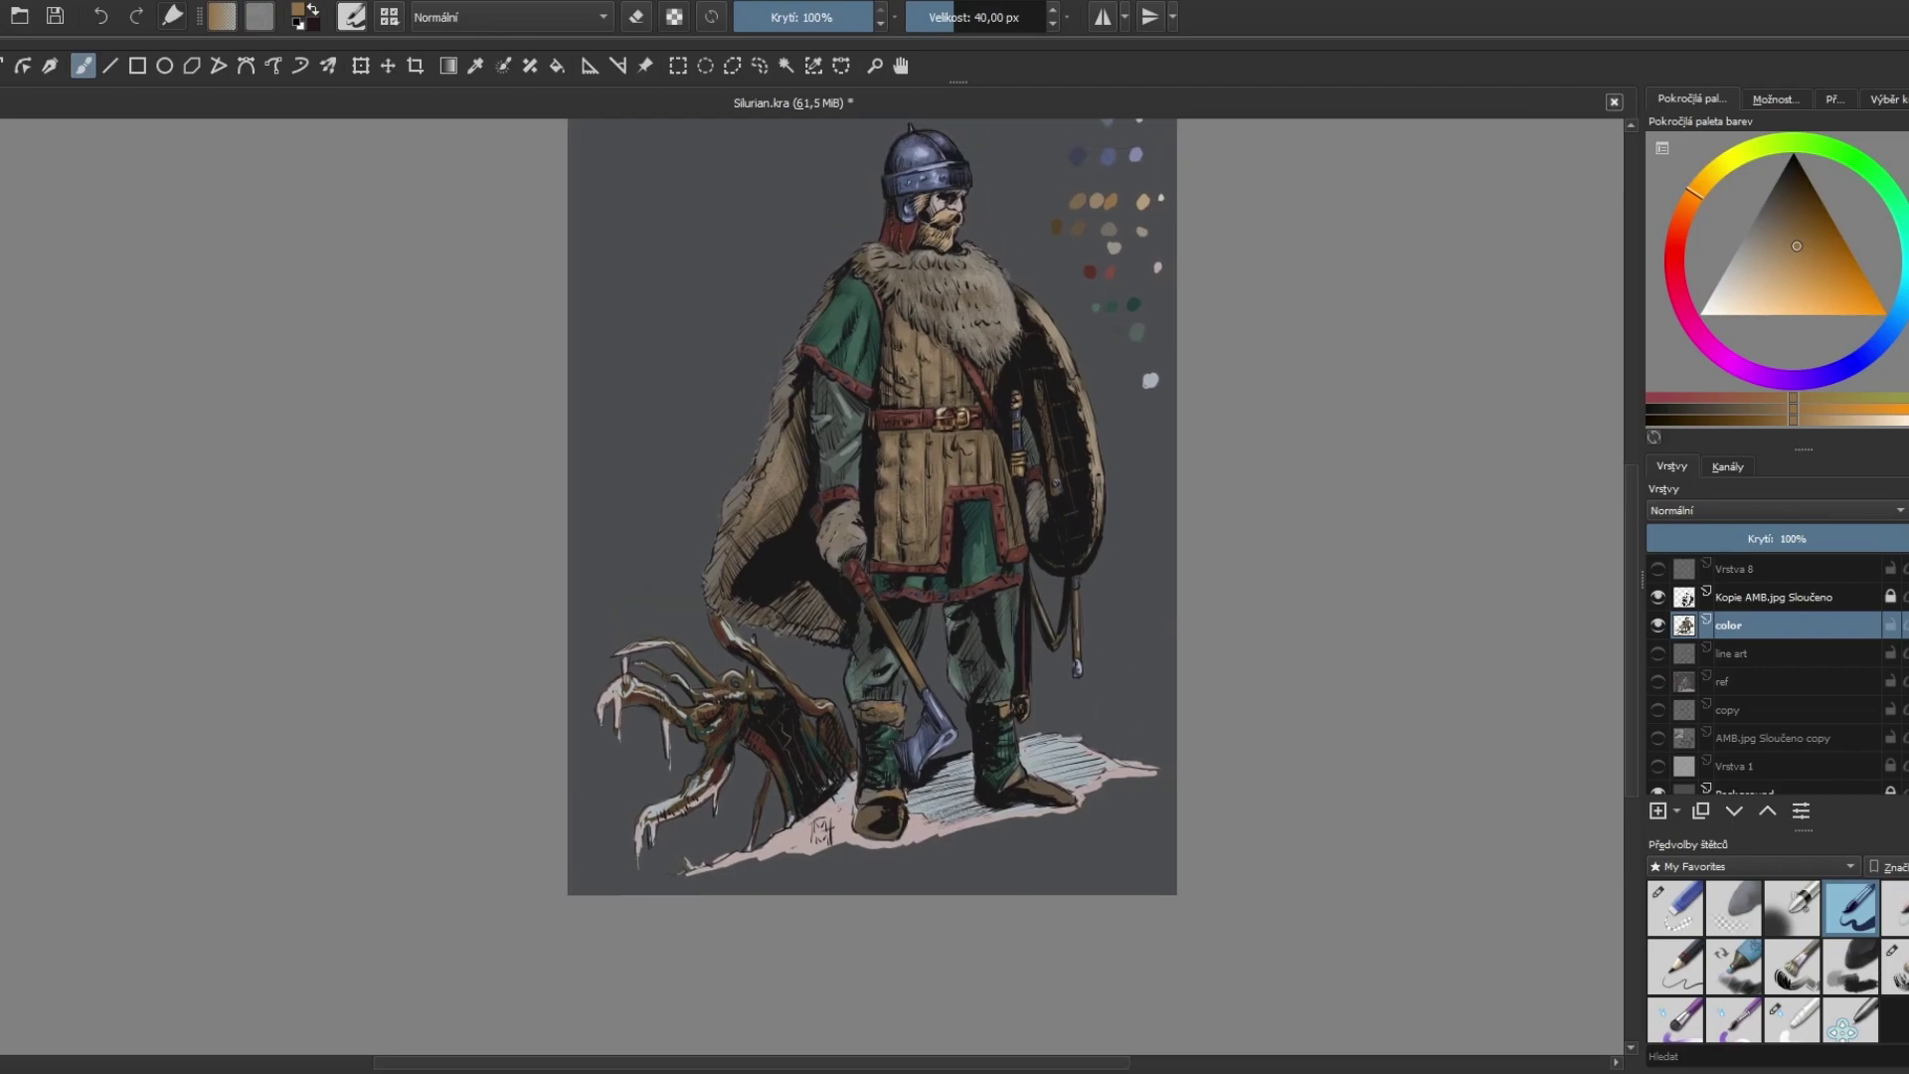
Step: With a finer brush, darken the creature stump's antler, head and lower leg
key(/)
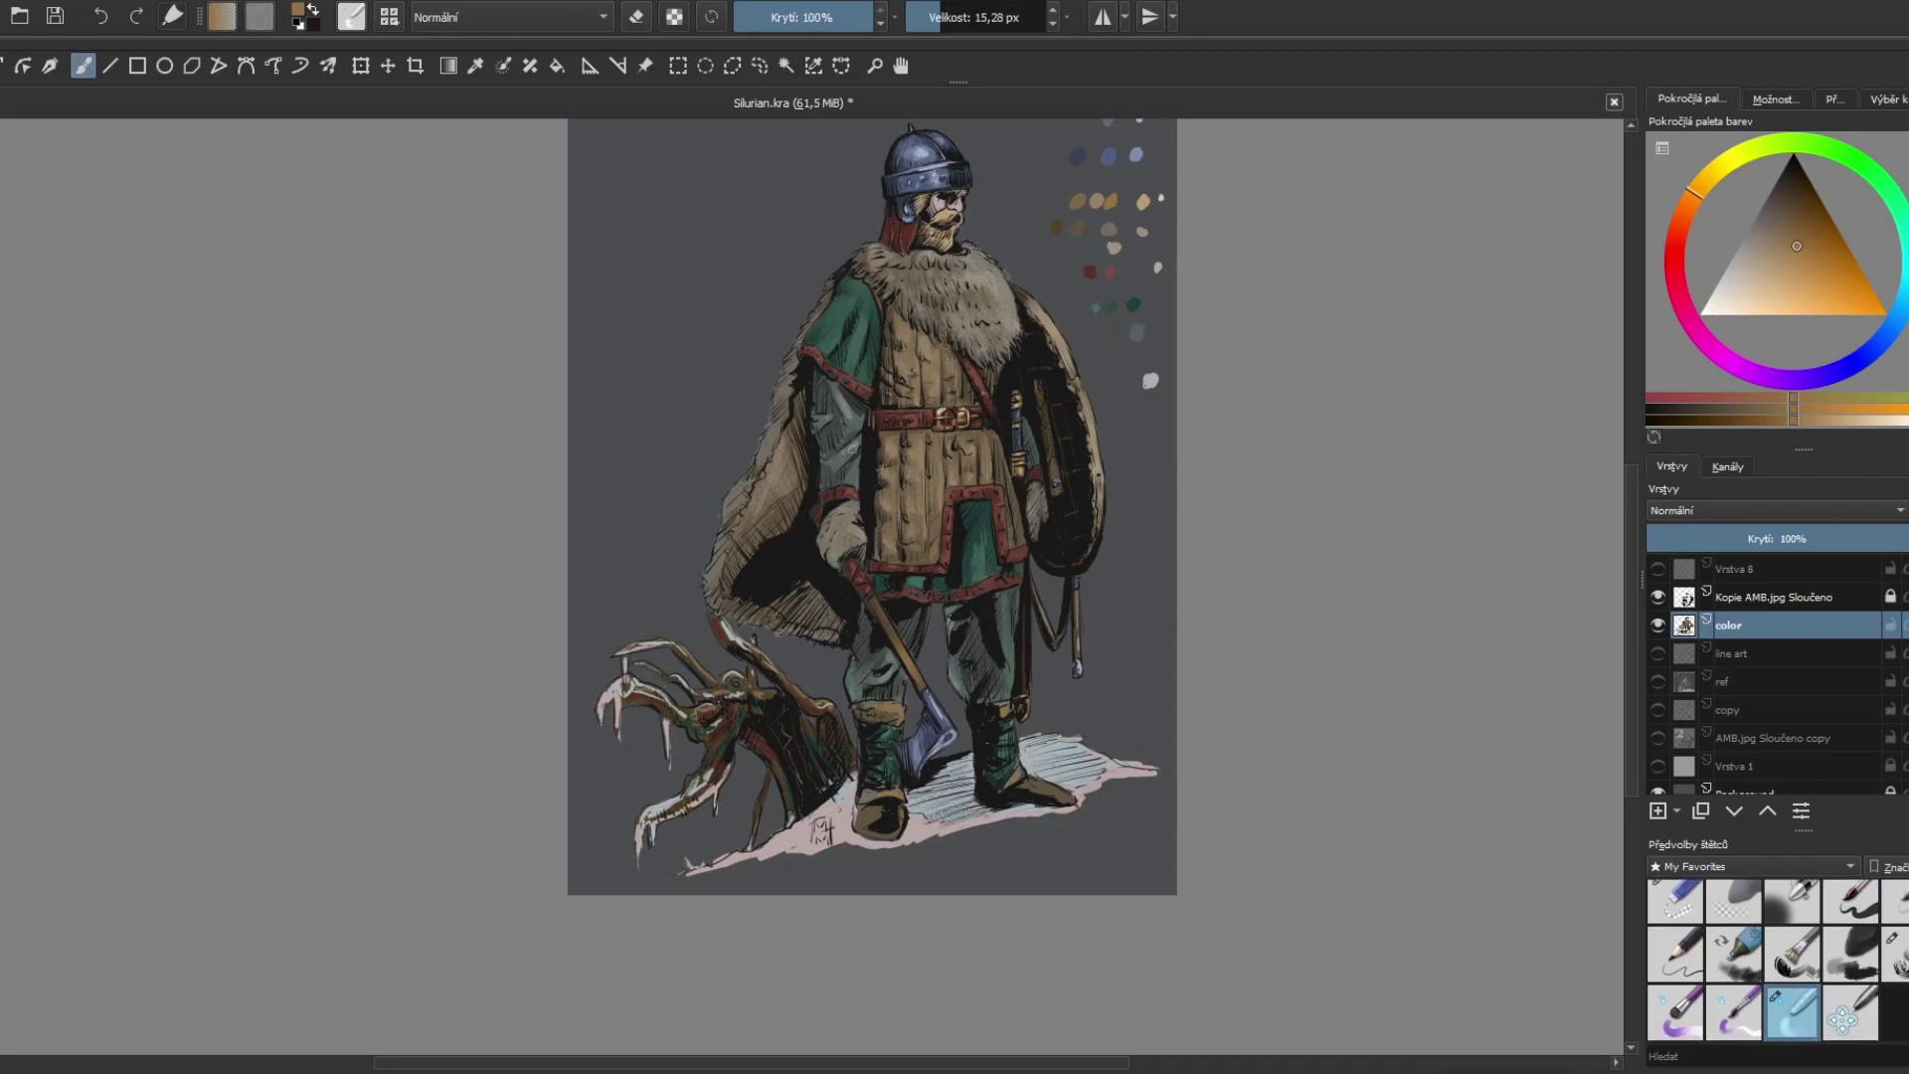
drag(730, 620, 725, 639)
drag(725, 686, 733, 688)
drag(676, 805, 708, 791)
Step: Brighten the snow's lower edge and icicles with the sampled pale snow colour
key(e)
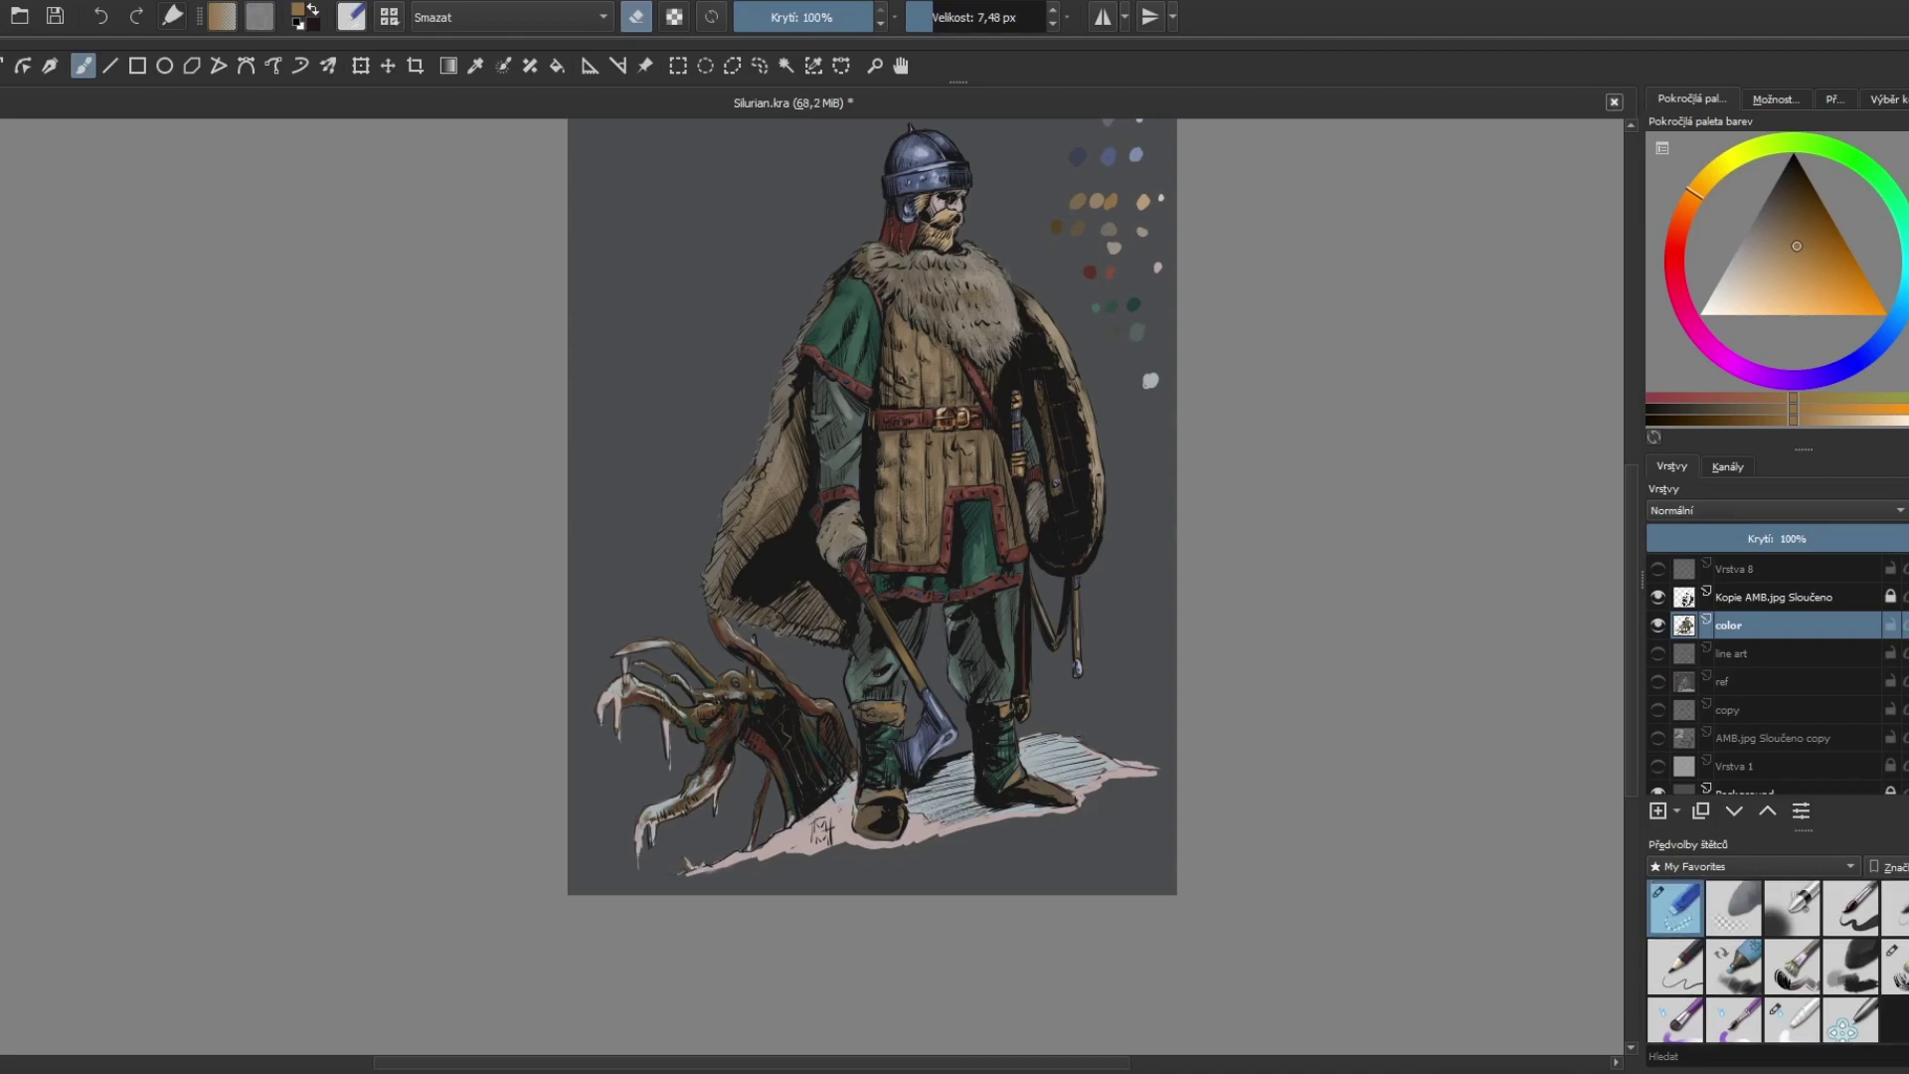
key(e)
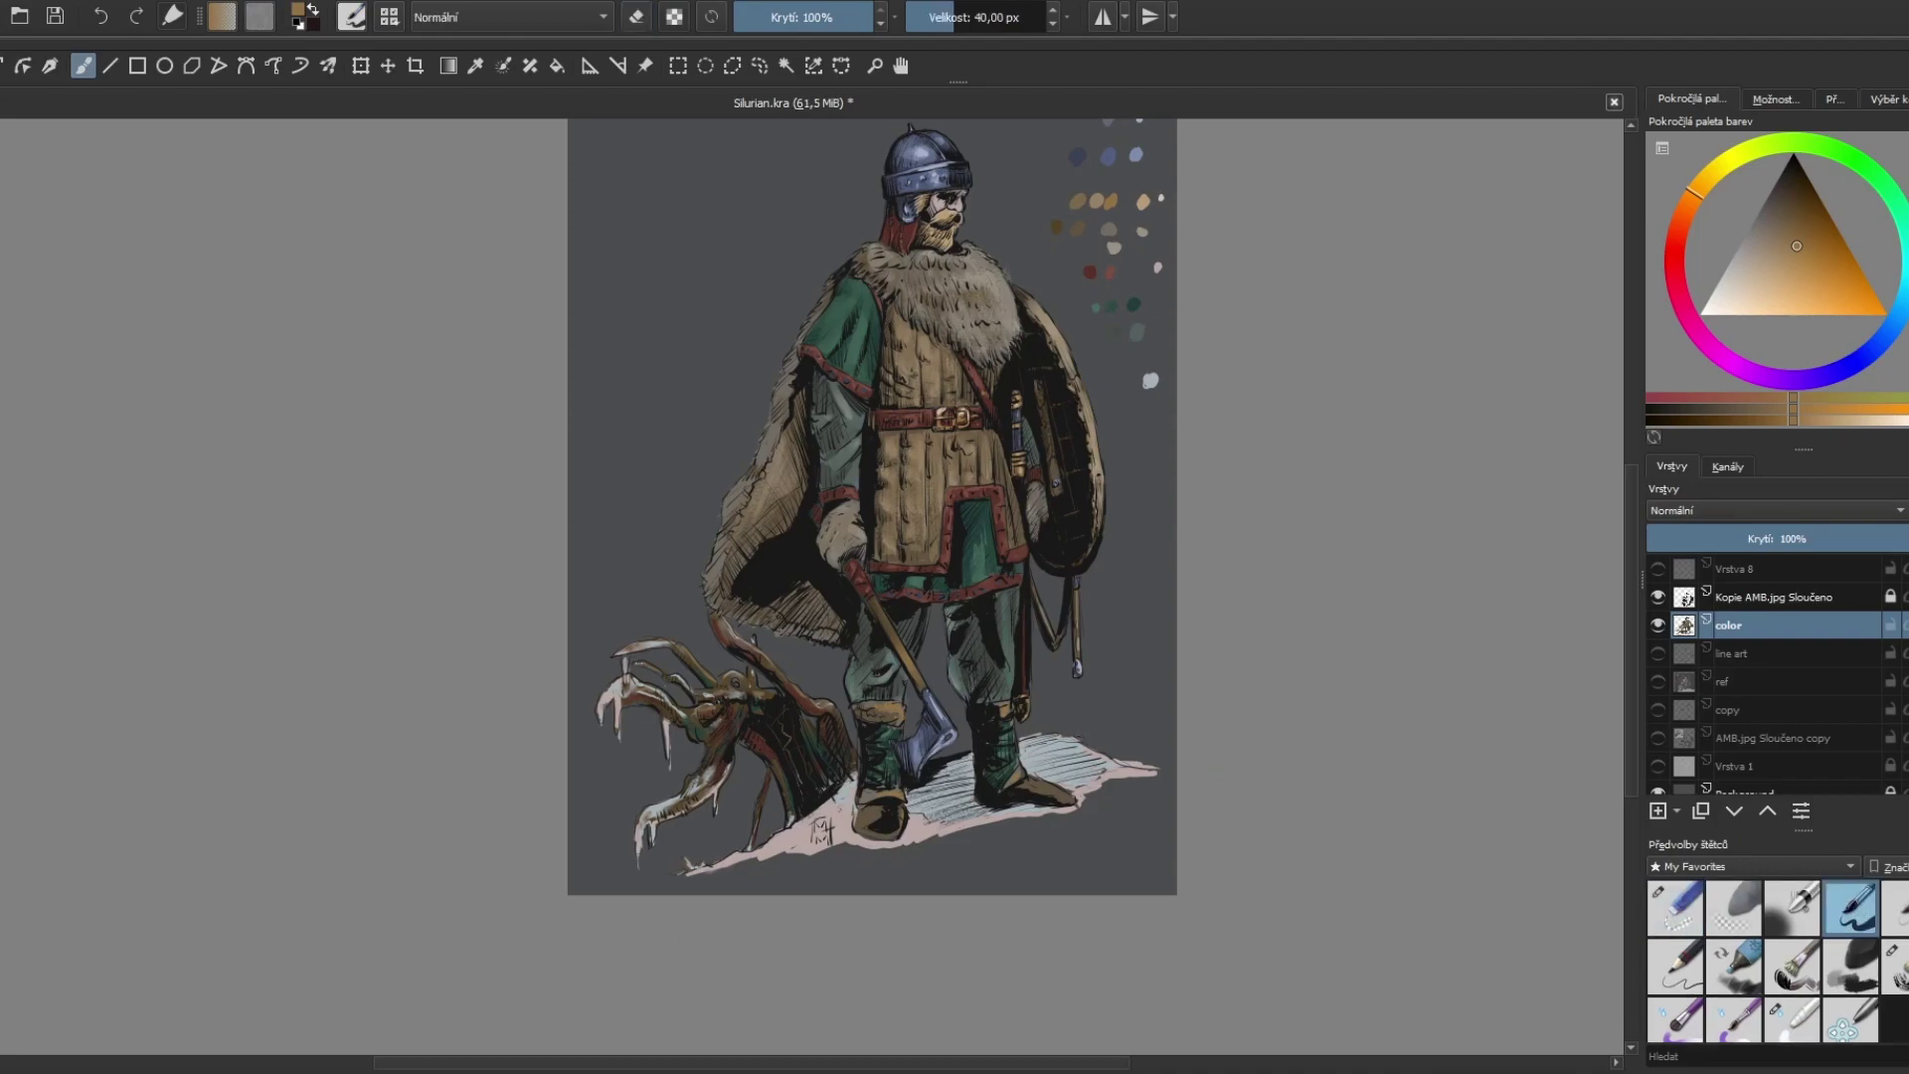
ctrl+click(847, 877)
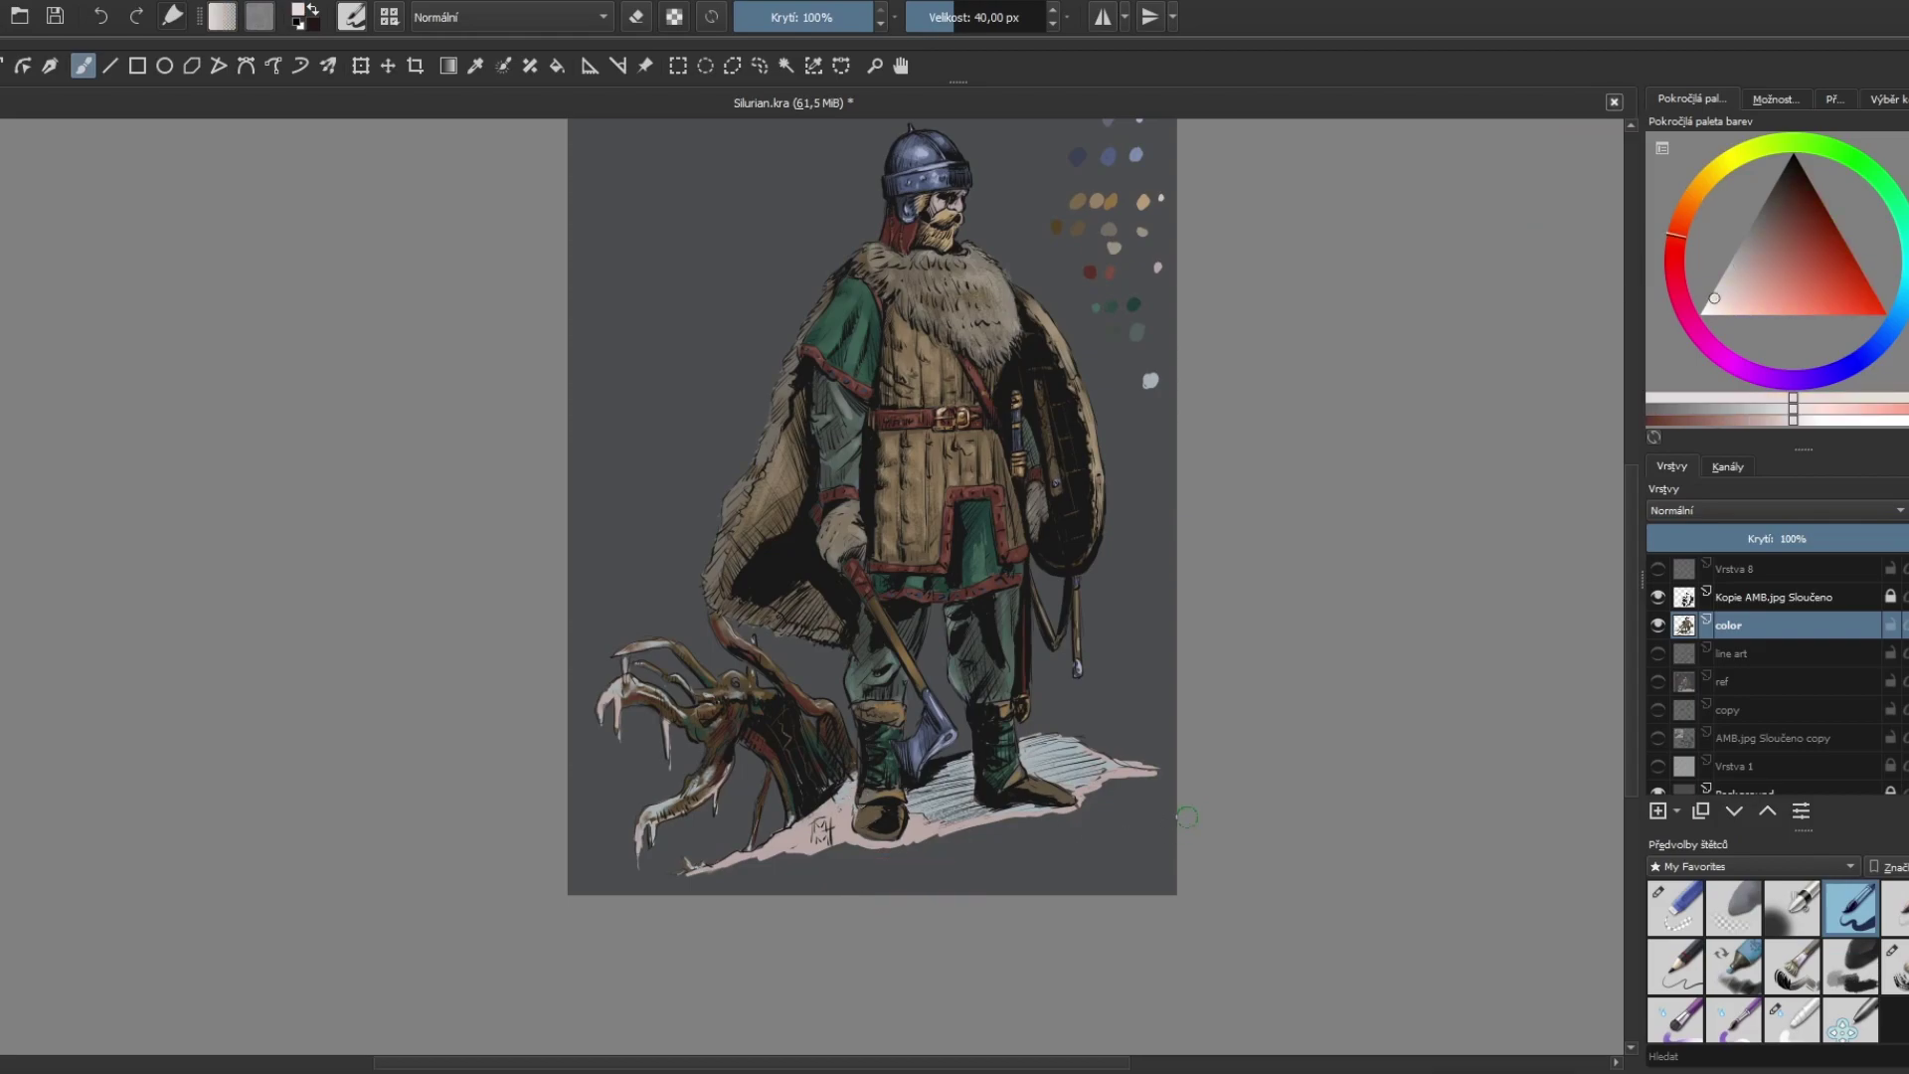
mouse_move(960, 831)
mouse_down()
mouse_move(1147, 775)
mouse_move(841, 857)
mouse_up()
mouse_move(657, 809)
mouse_down()
mouse_move(636, 865)
mouse_move(646, 840)
mouse_up()
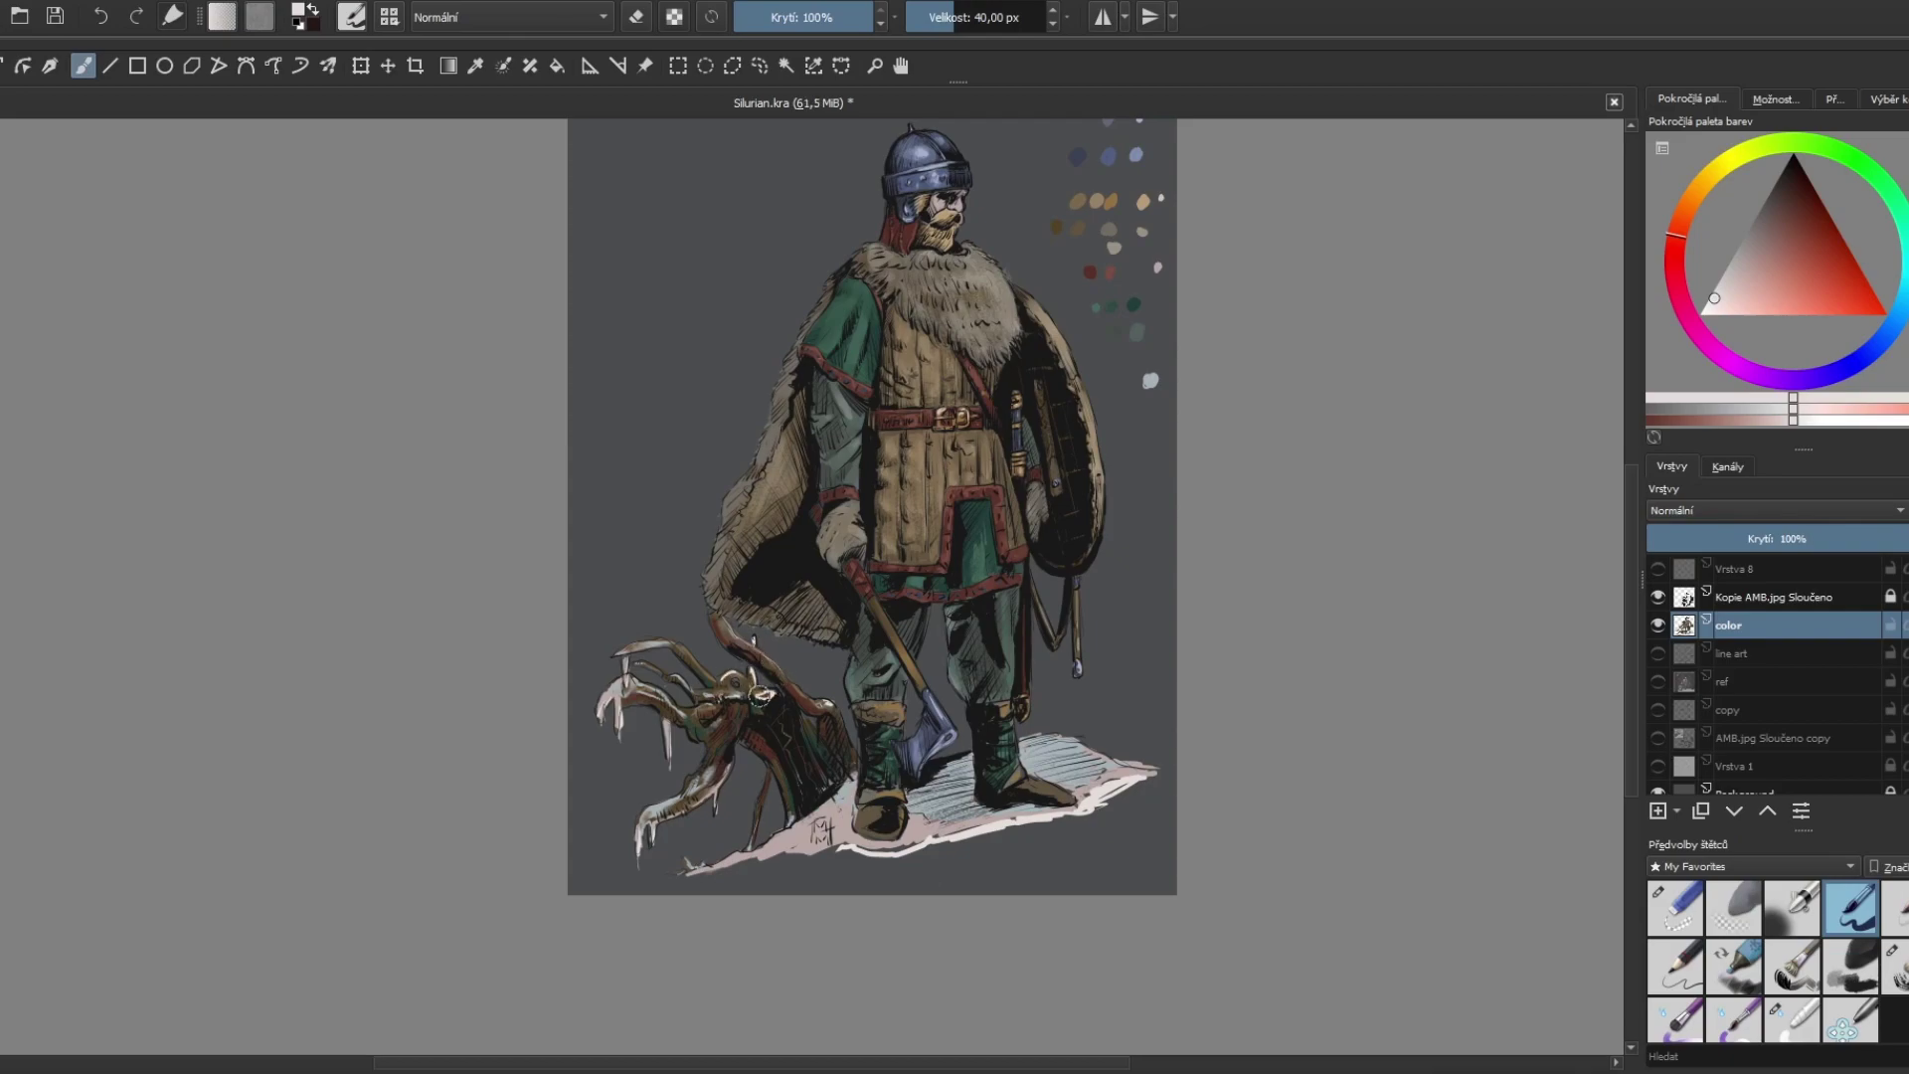
key(slash)
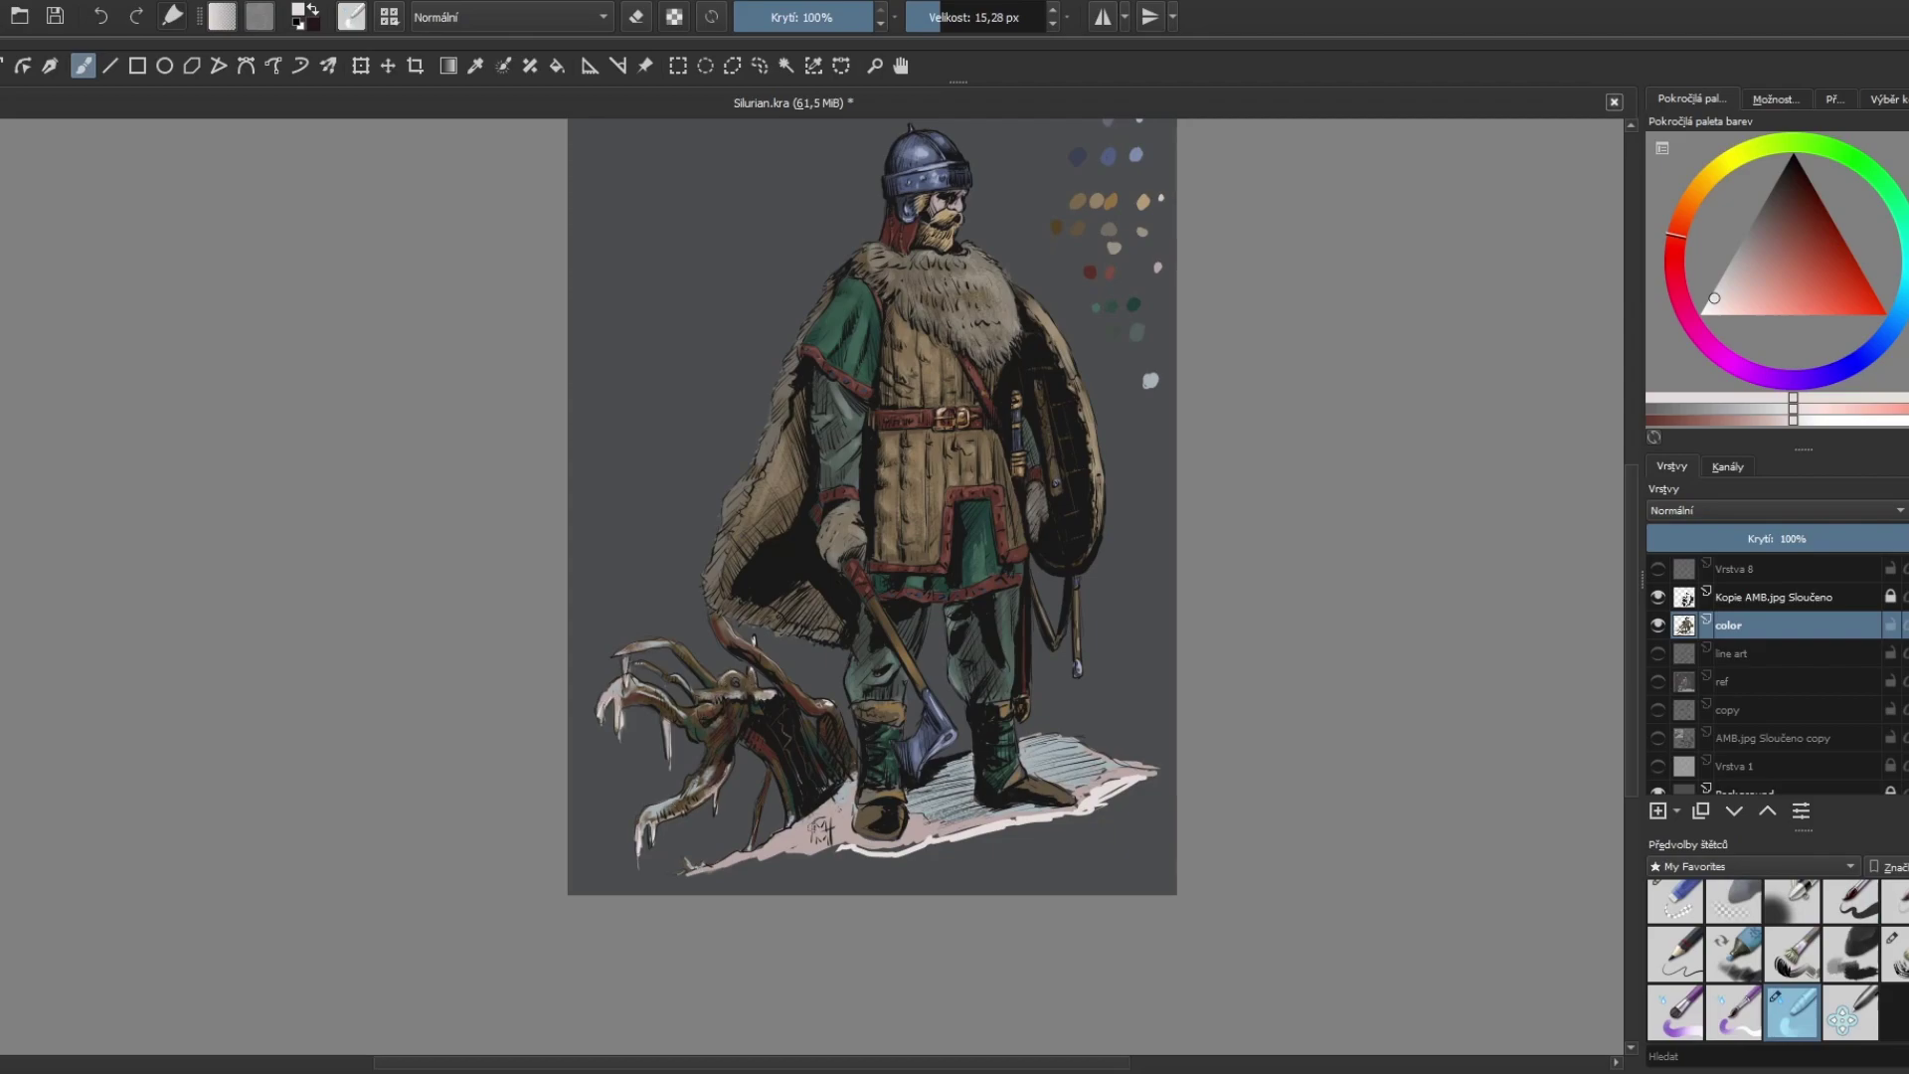
key(slash)
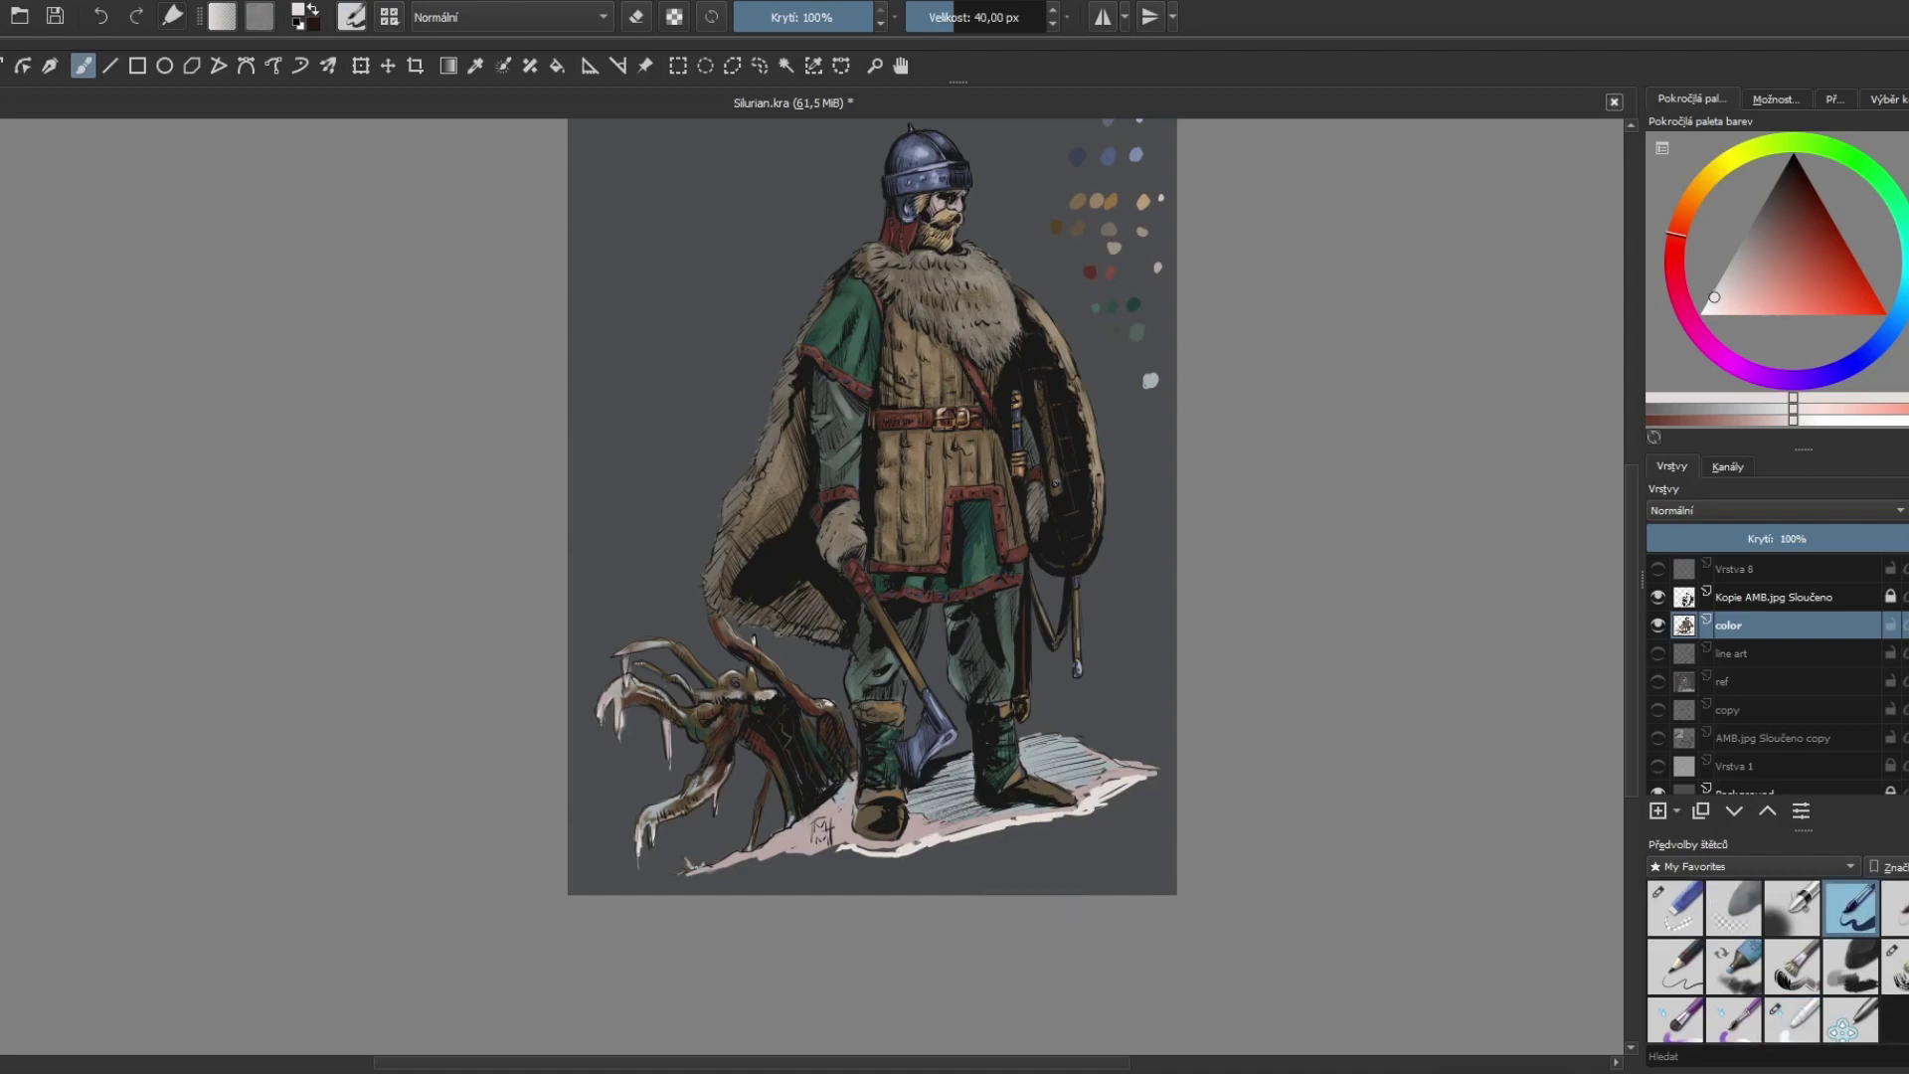
Step: Paint white highlights along the snow edge under the feet and at the right
click(1152, 402)
drag(840, 845, 696, 871)
drag(924, 857, 1153, 787)
drag(1049, 821, 1163, 795)
drag(997, 860, 1173, 807)
Step: Sample brown-grey and tan tones, settling on a dark red for the boots
ctrl+click(1027, 813)
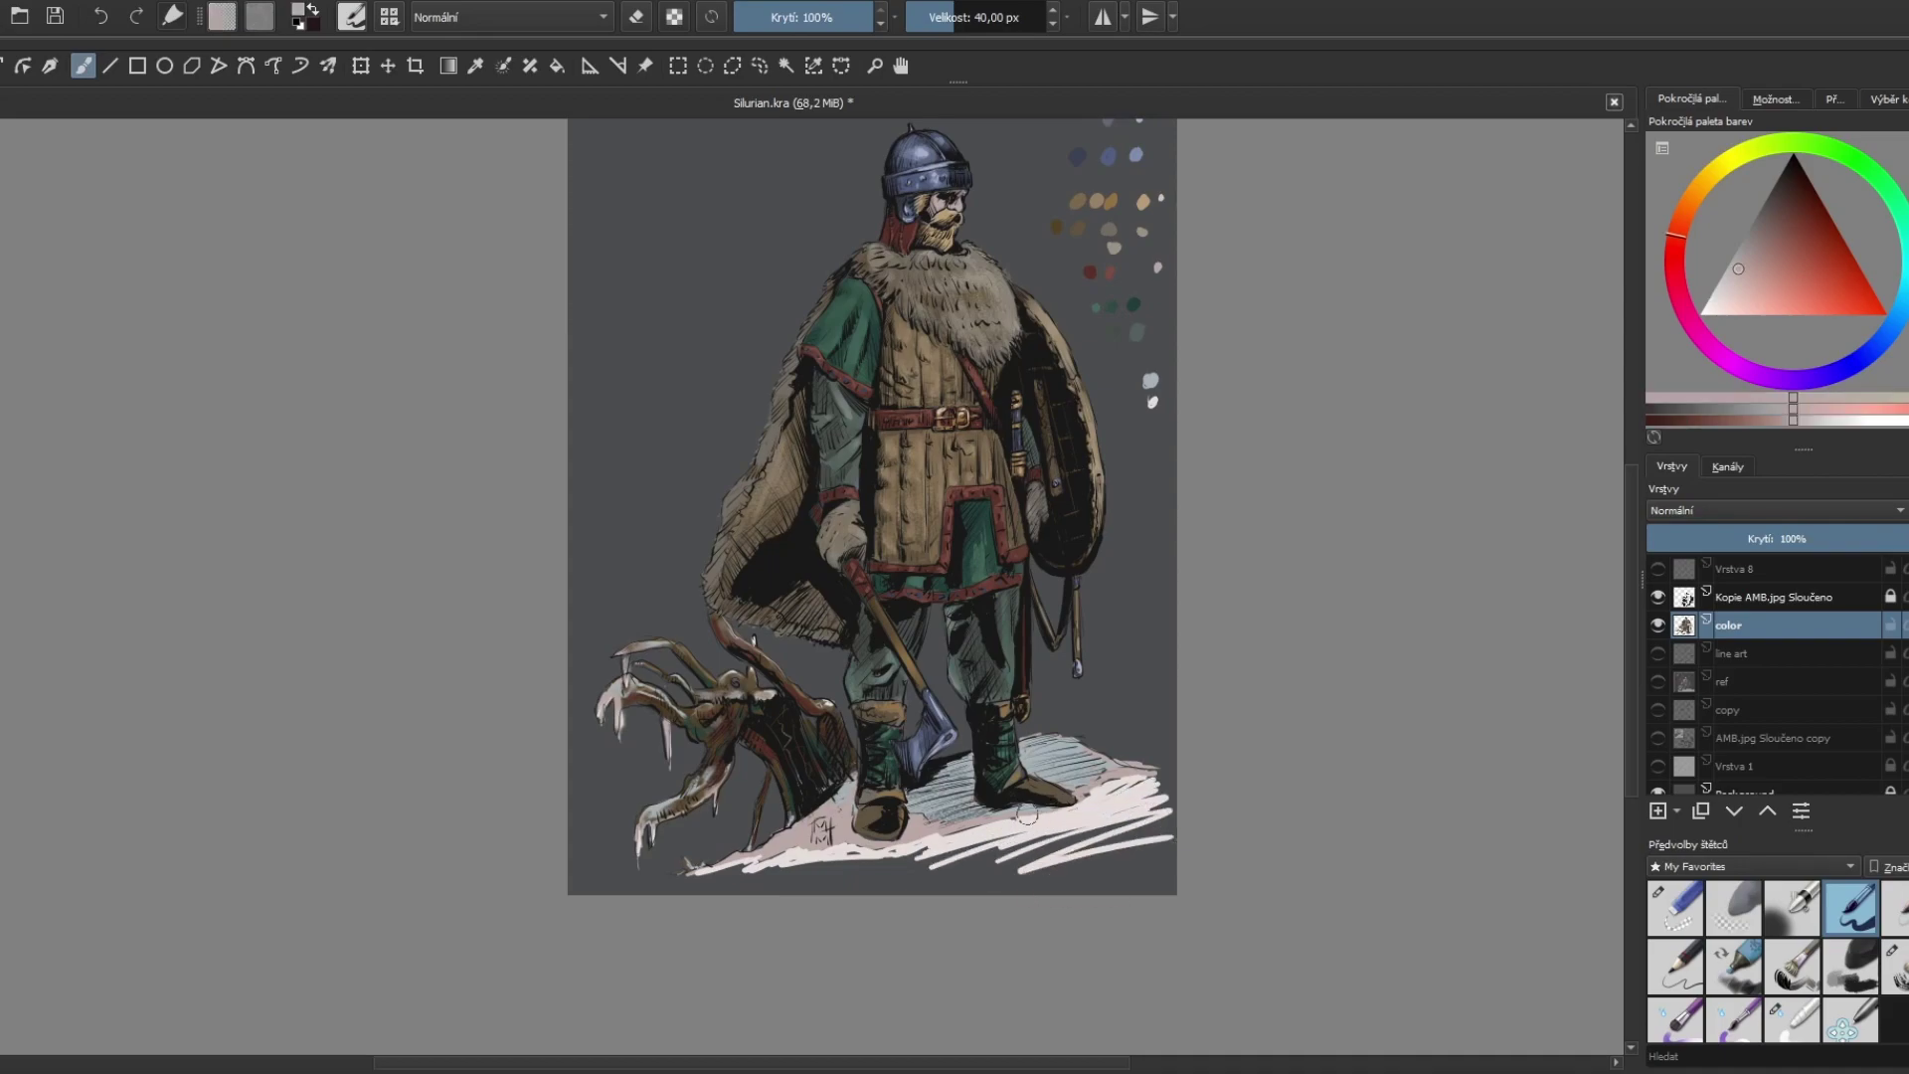
ctrl+click(1092, 788)
ctrl+click(1085, 780)
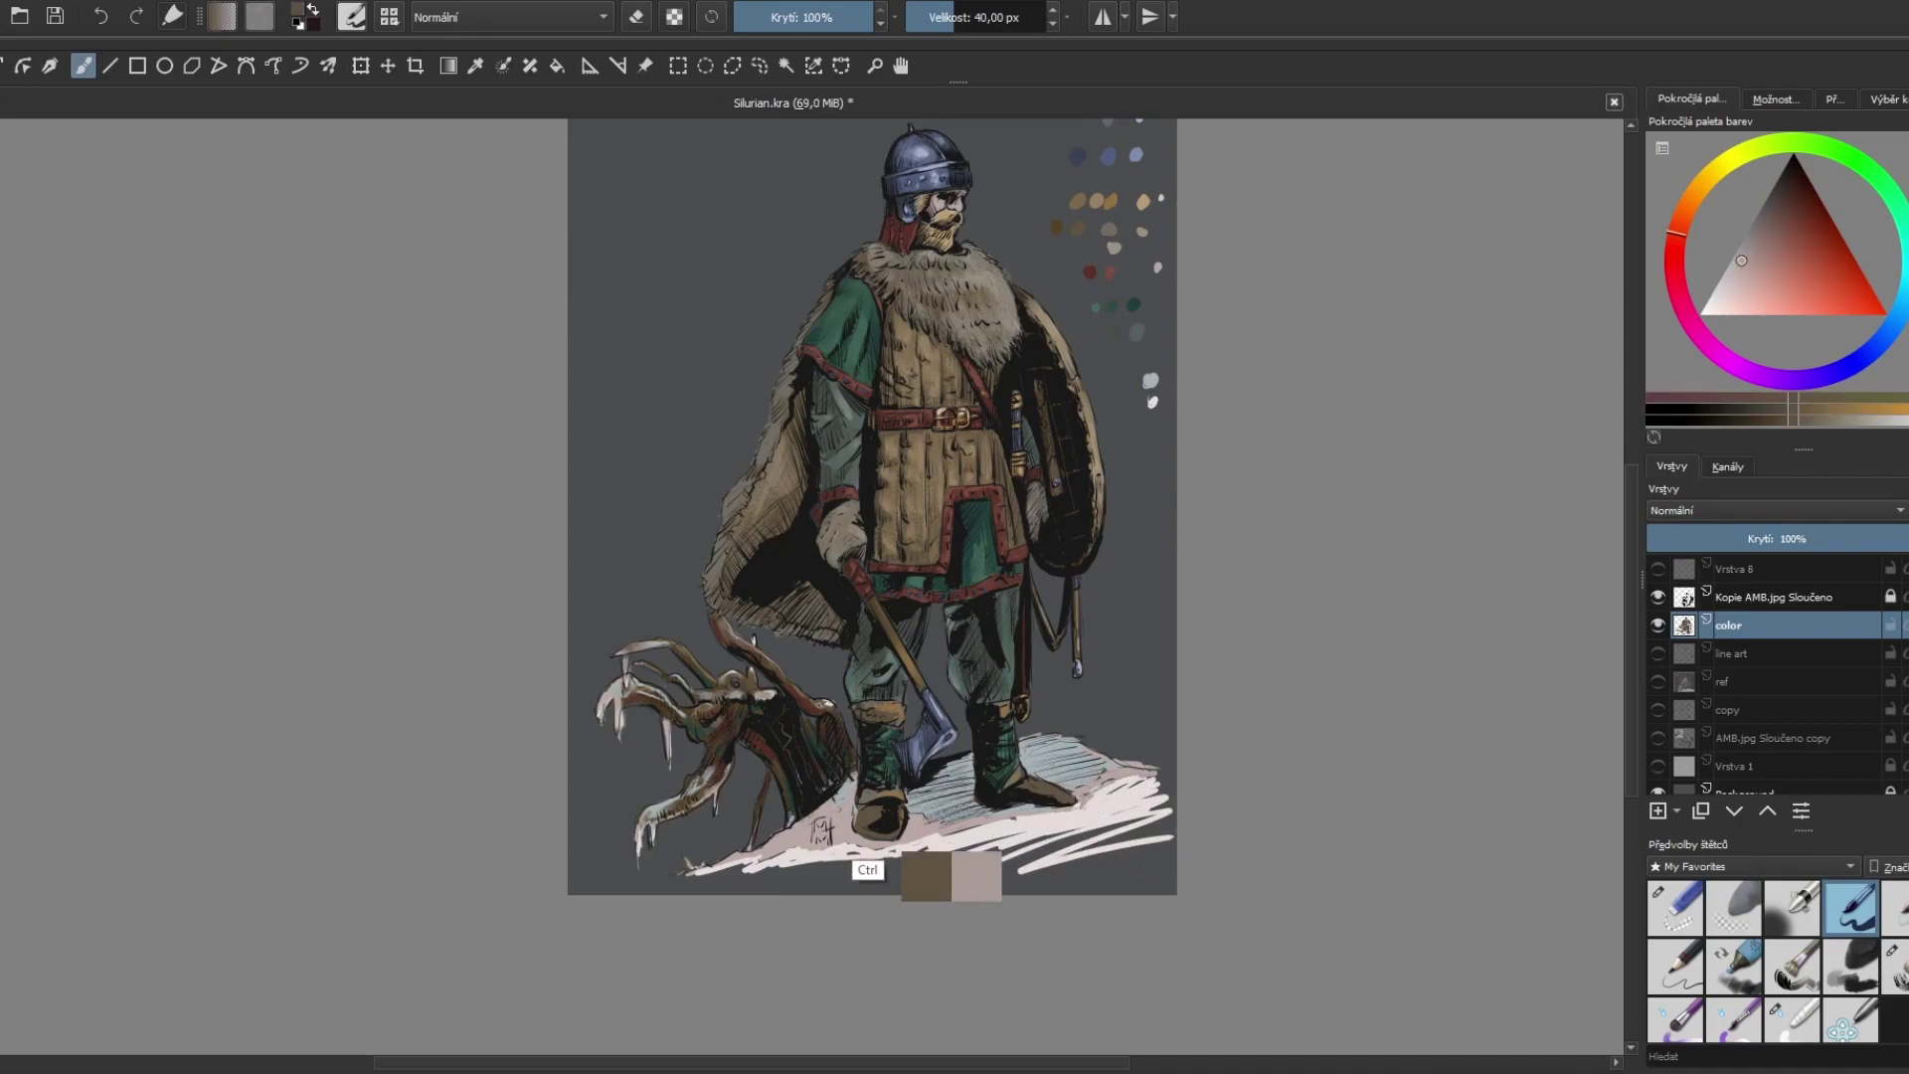
ctrl+click(1097, 202)
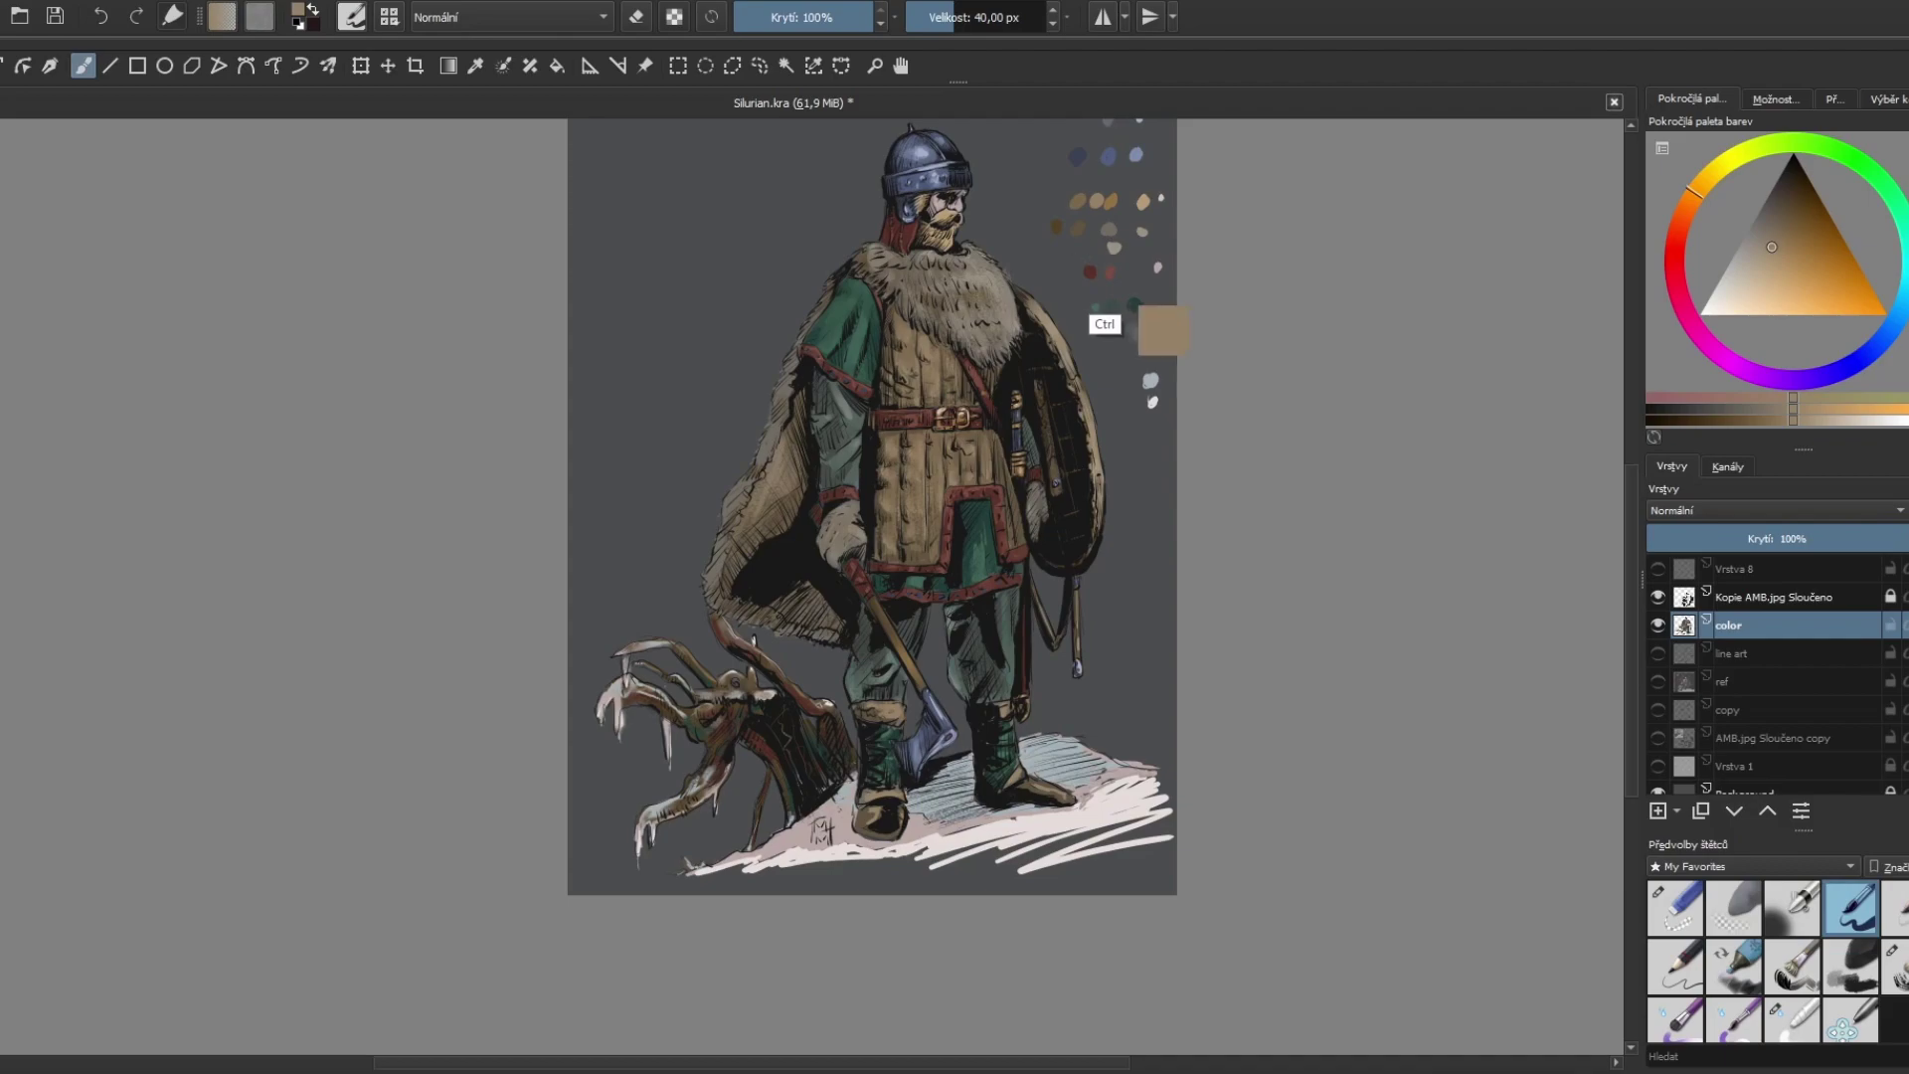
ctrl+click(1111, 273)
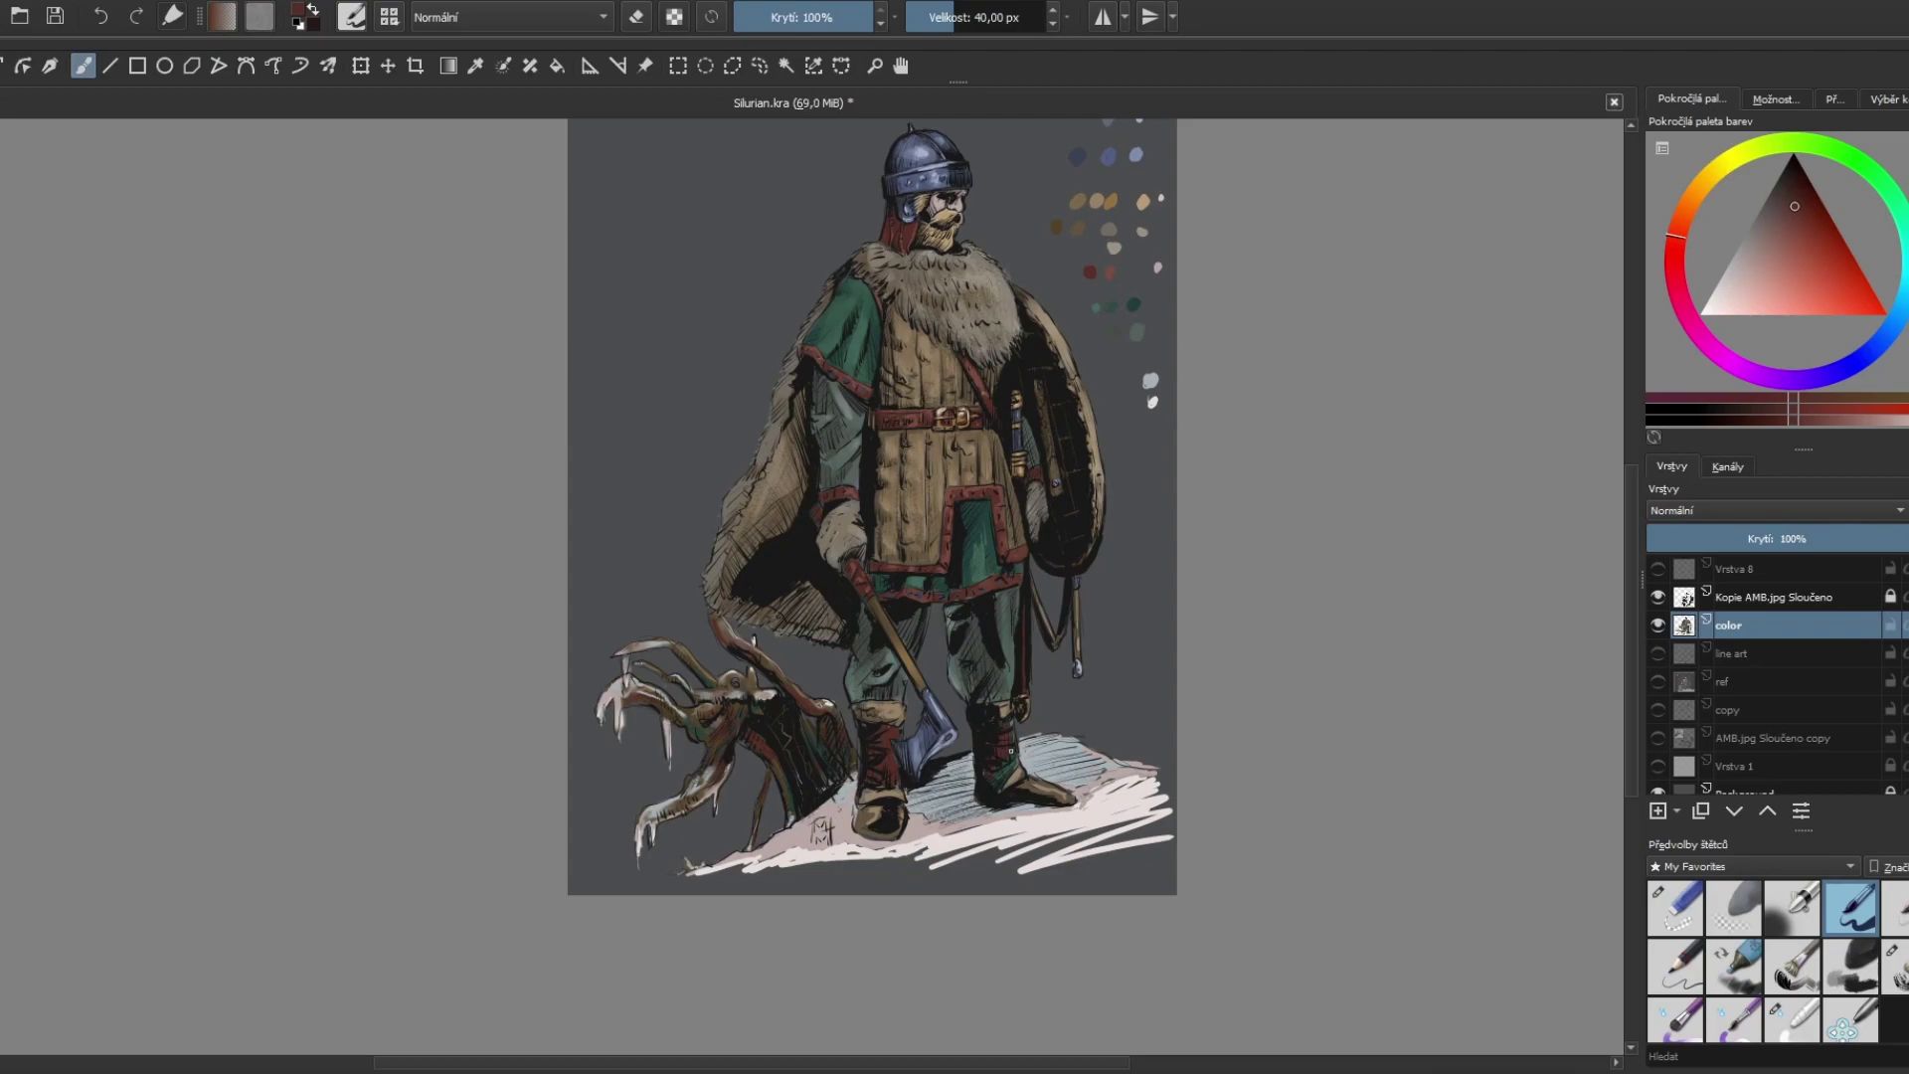
Step: Load a new paint colour and a smaller brush enlarged to about 23 px
ctrl+click(1119, 328)
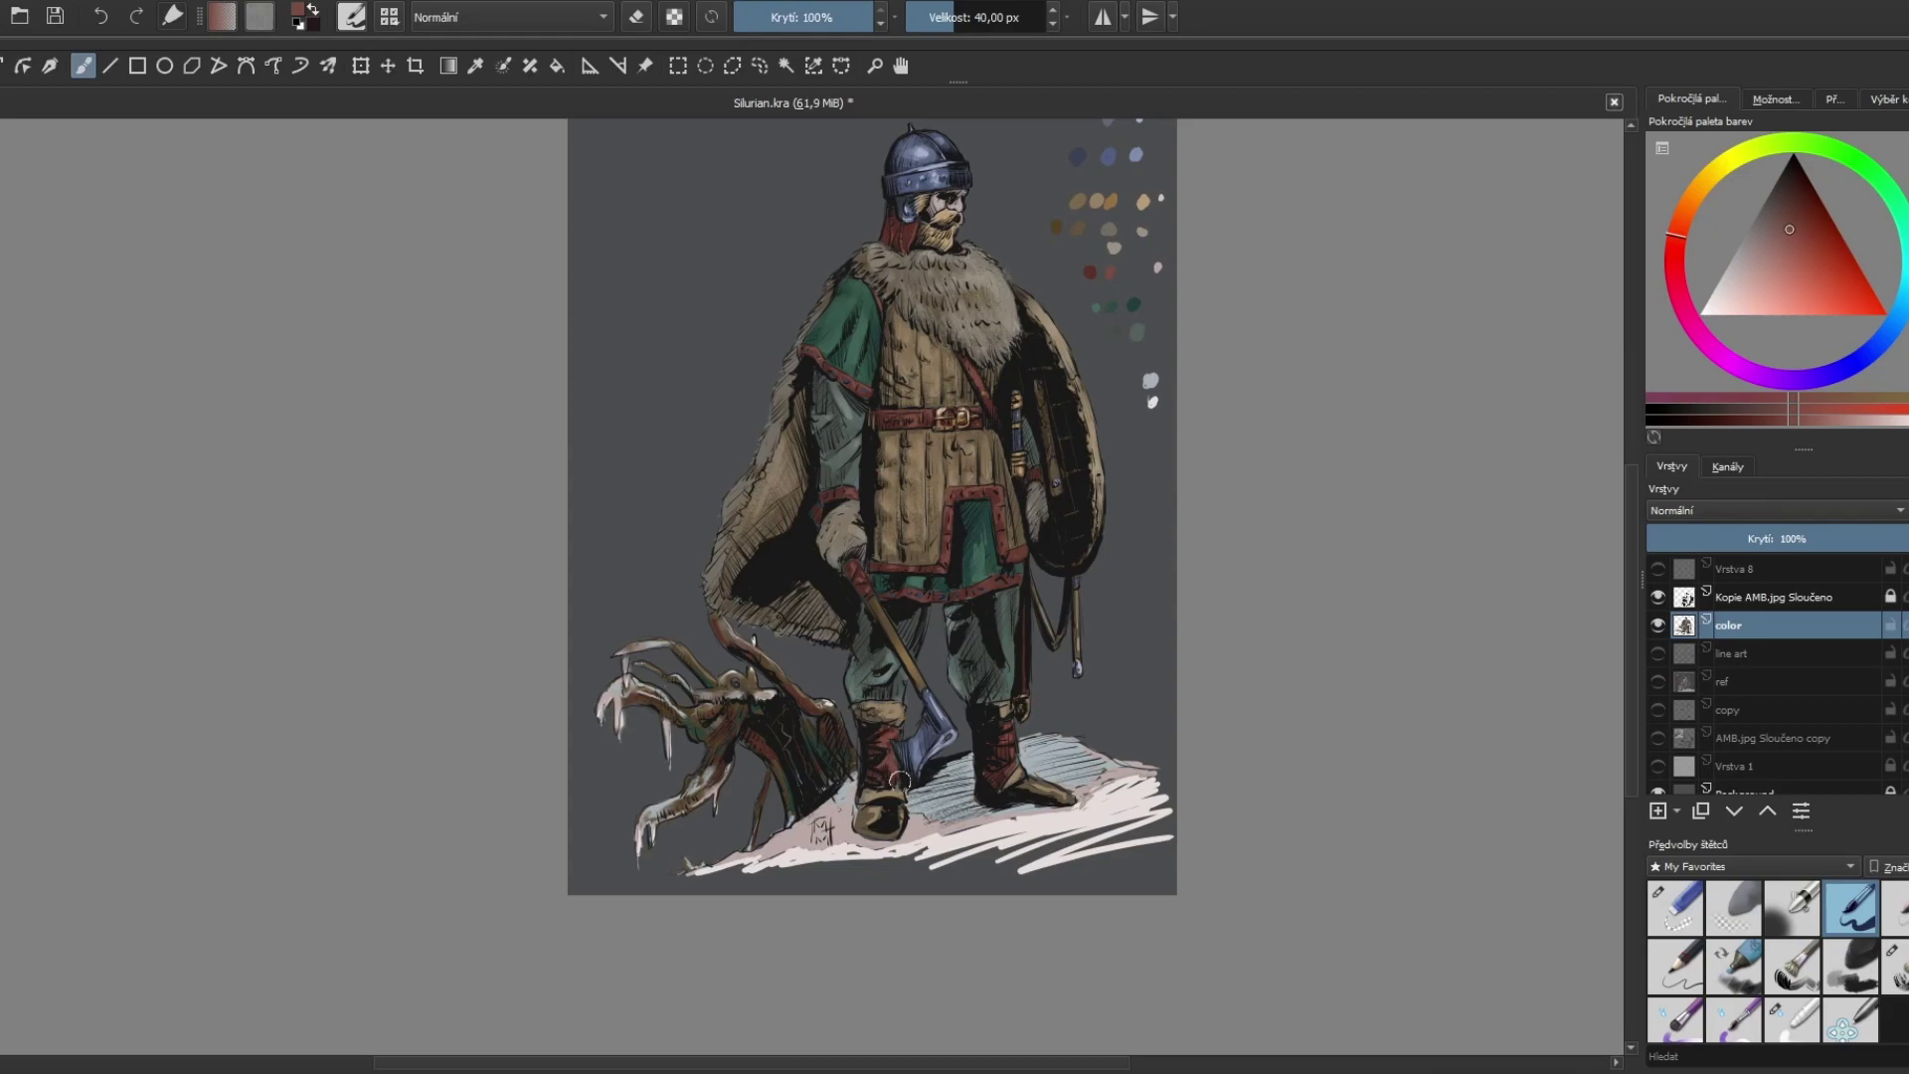
key(slash)
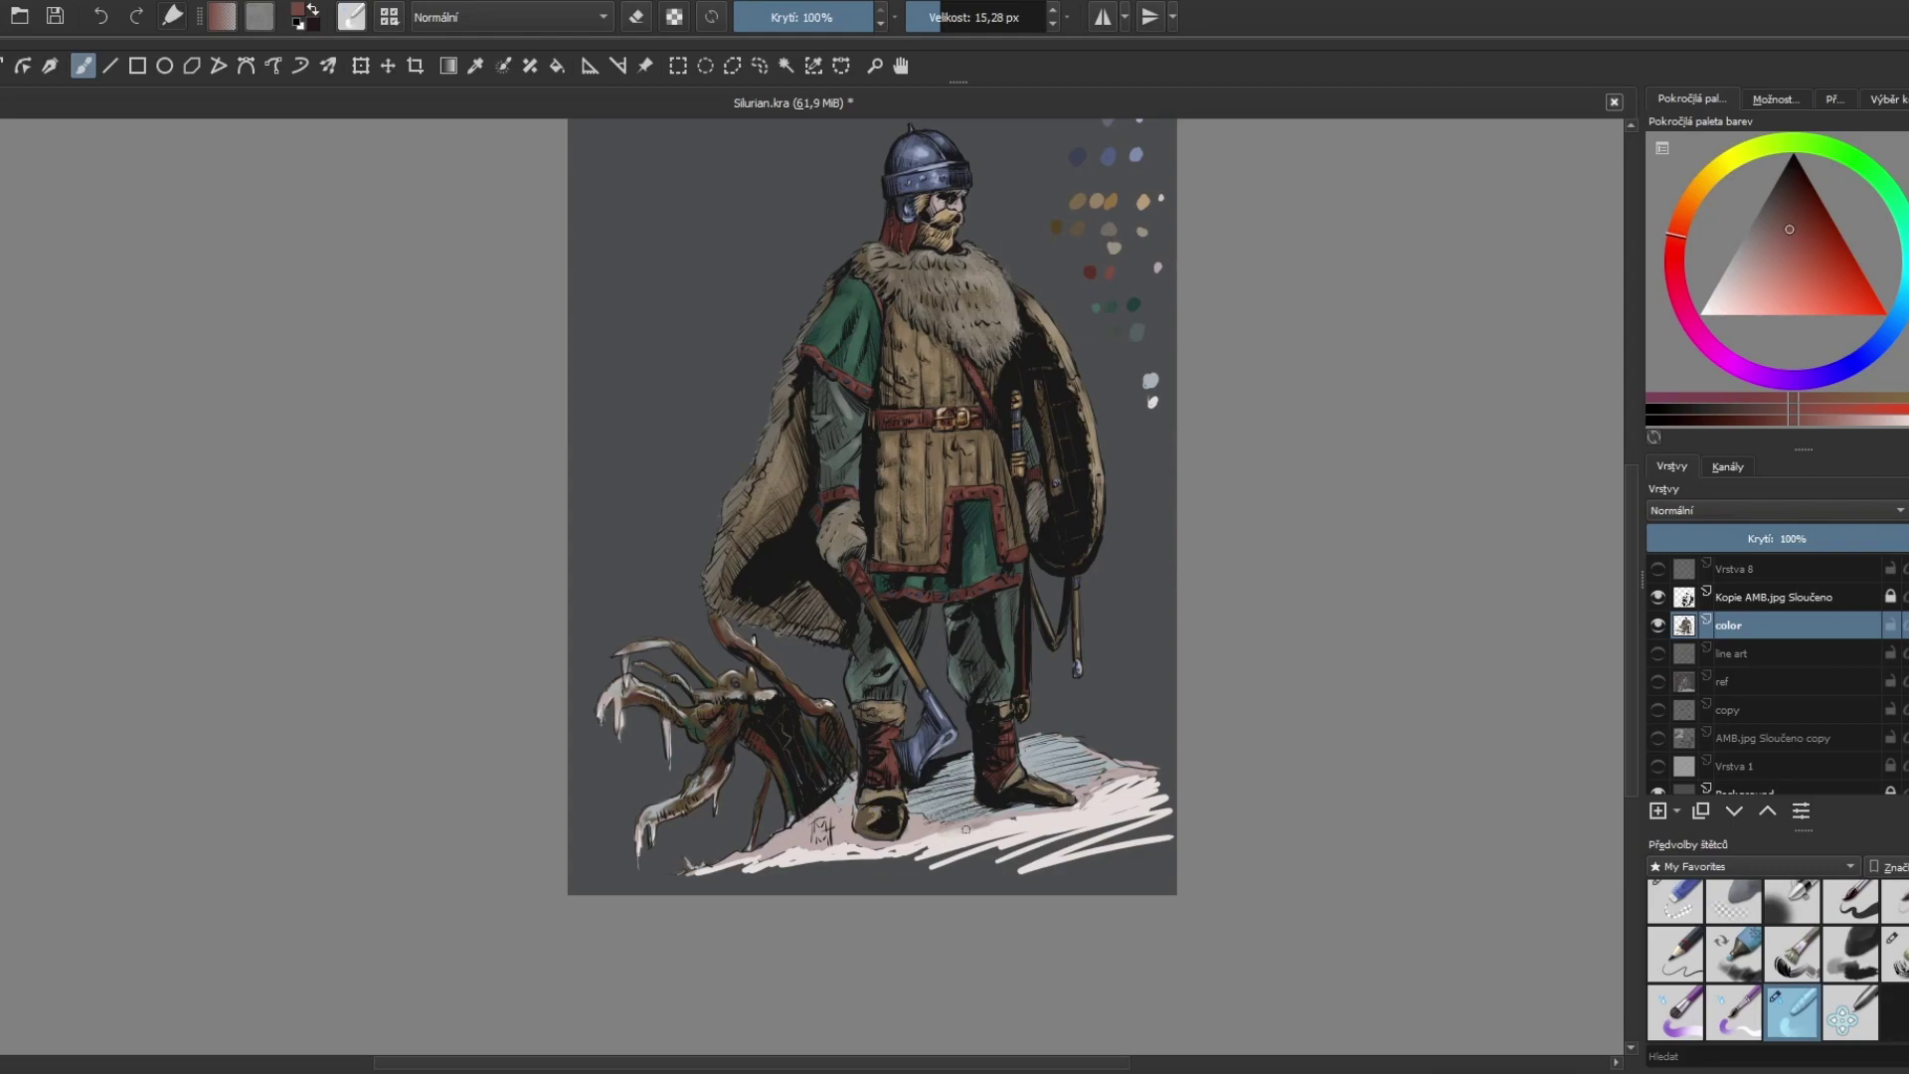
key(bracketright)
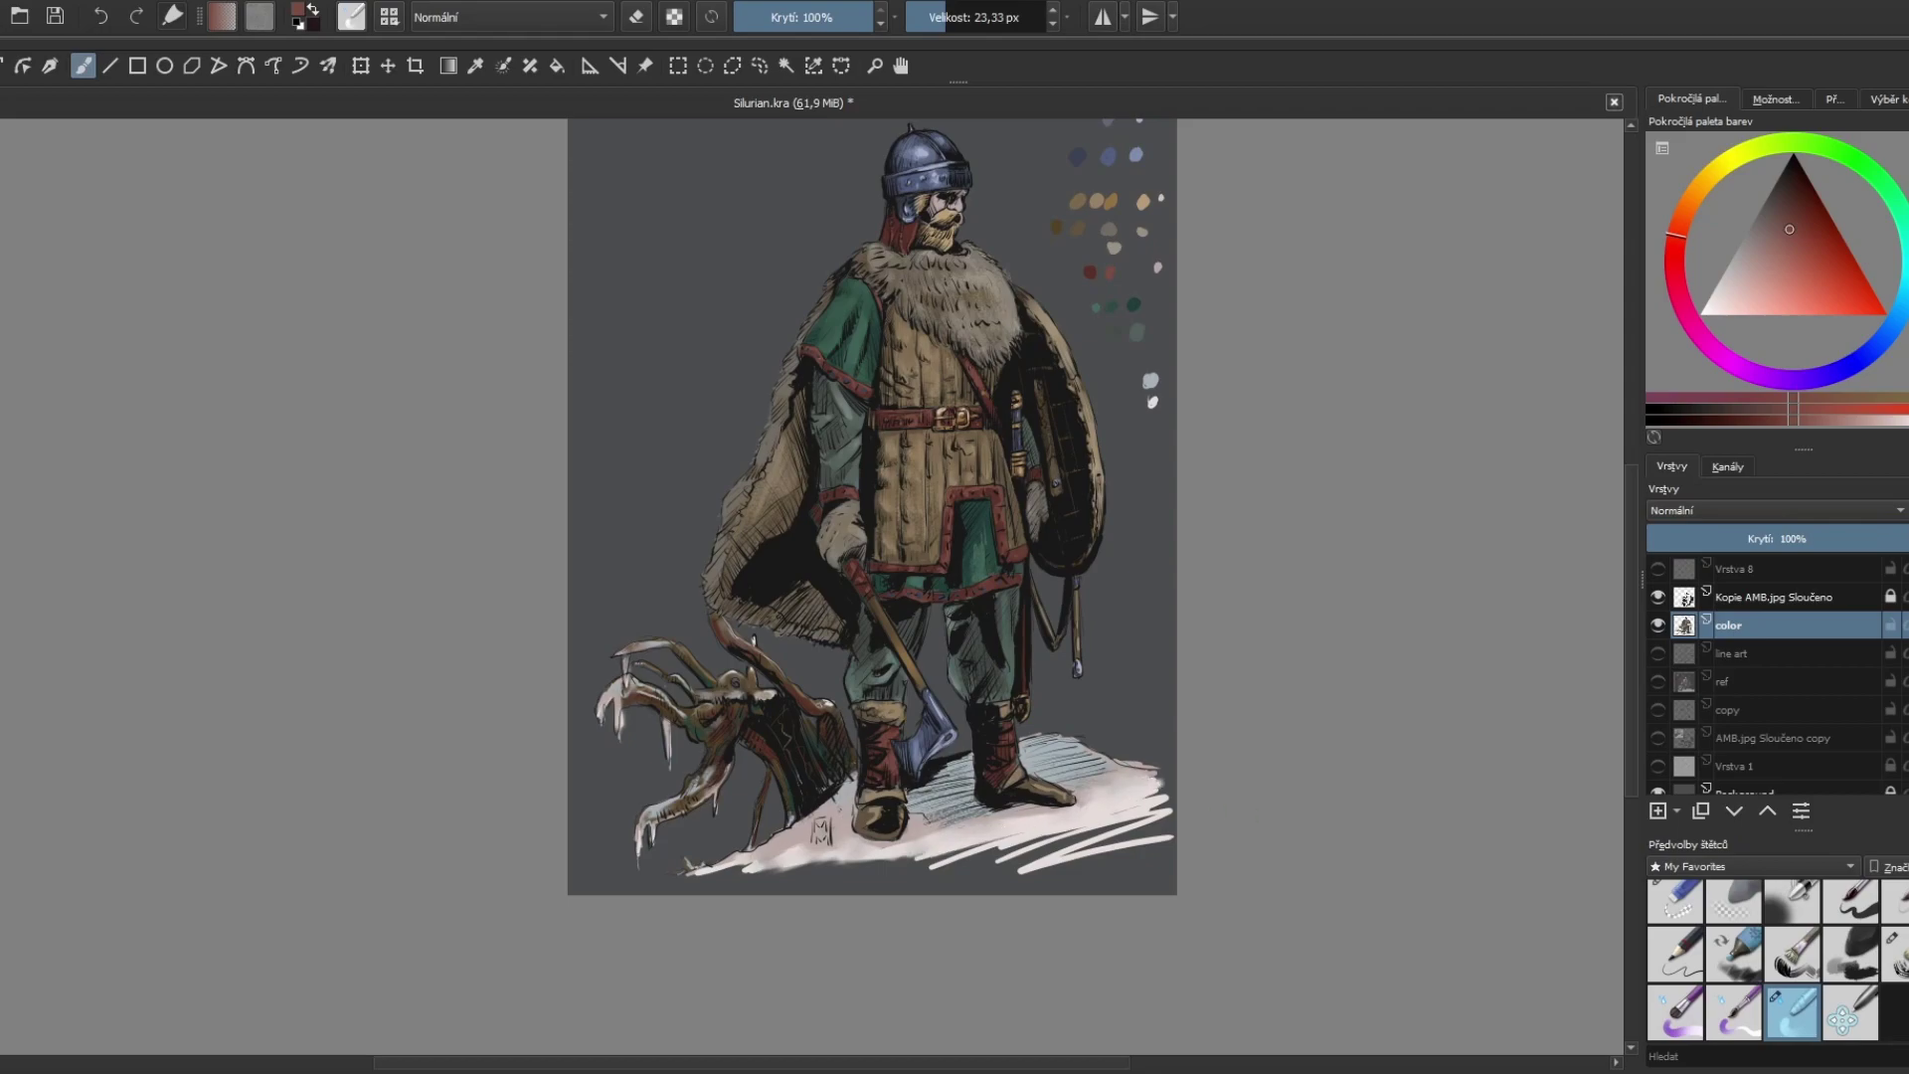
Step: Paint pale pink strokes along the snow edge toward the signature with the 40 px brush
key(/)
ctrl+click(1054, 880)
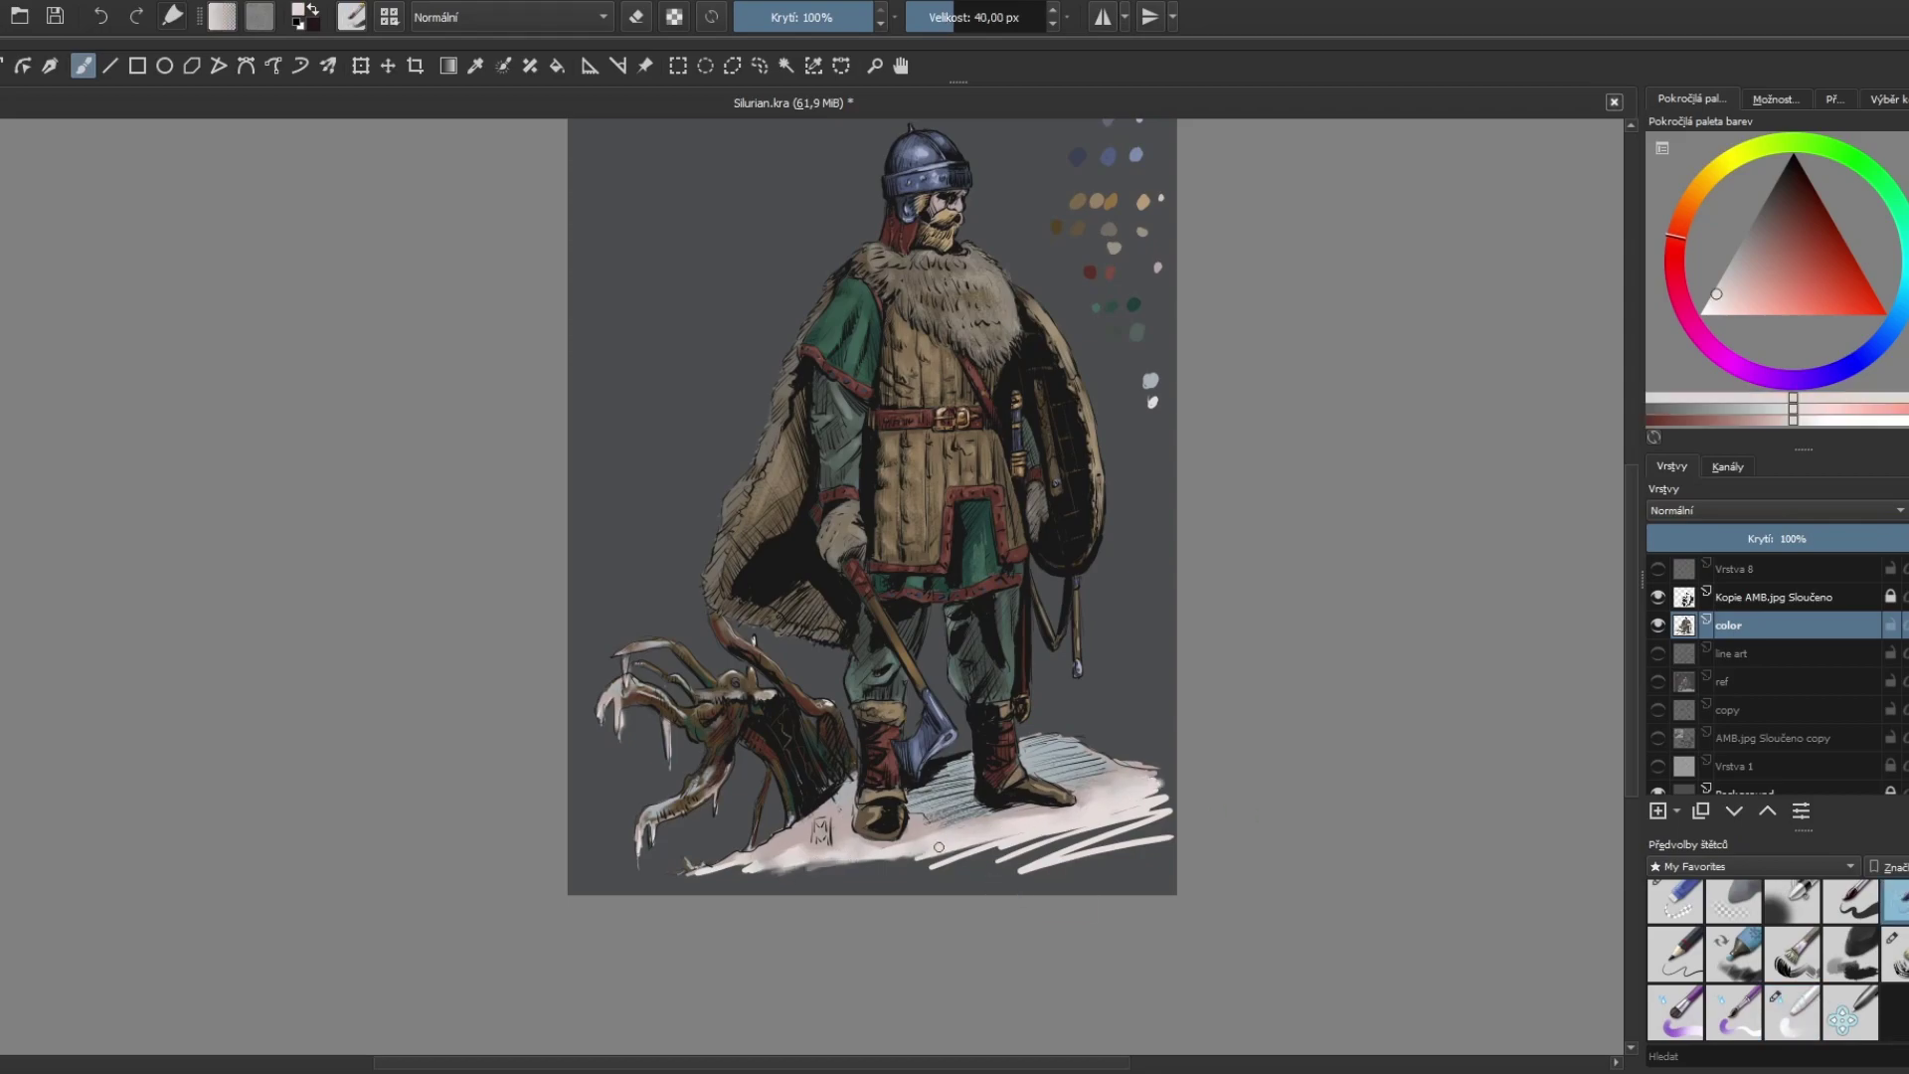
drag(1134, 821, 930, 865)
drag(1074, 830, 647, 887)
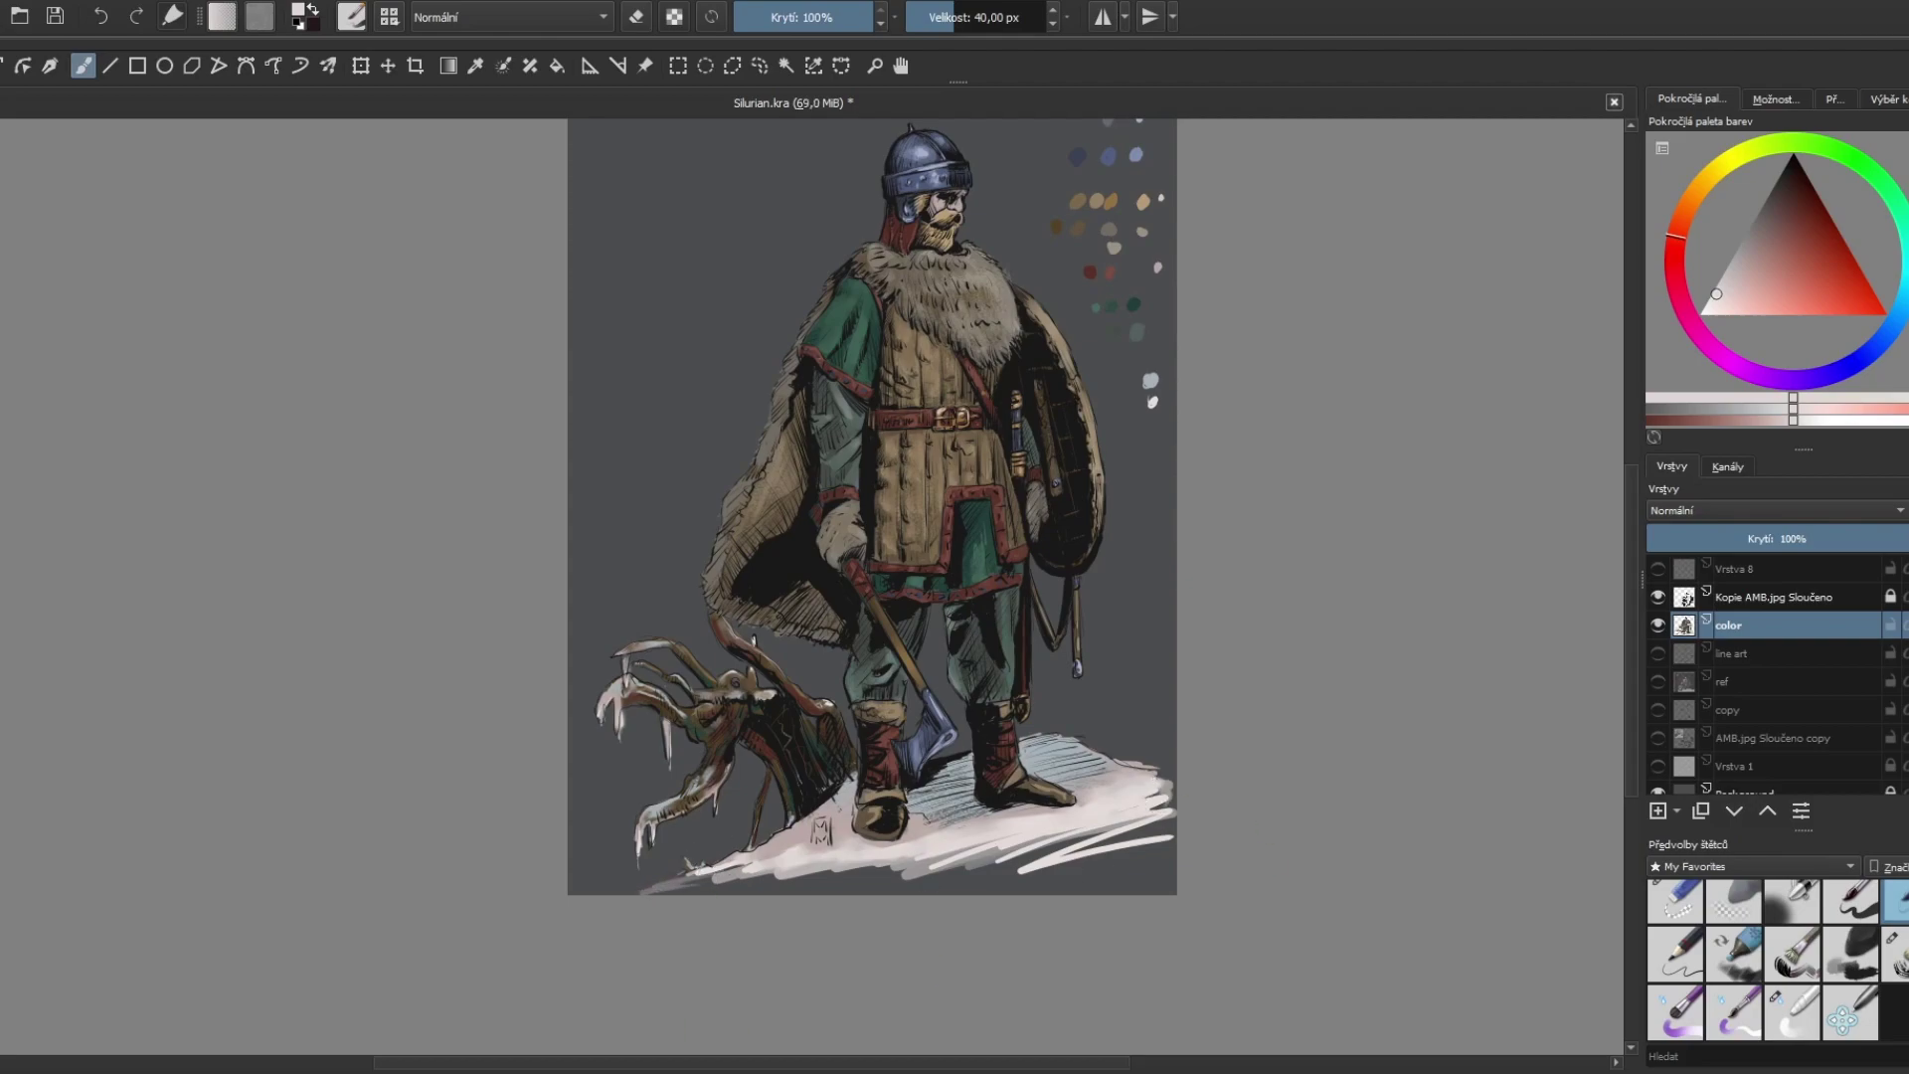
Step: Smudge the lower-right snow and bottom edge into grey with the Blender brush
click(1792, 1012)
drag(1163, 825, 974, 875)
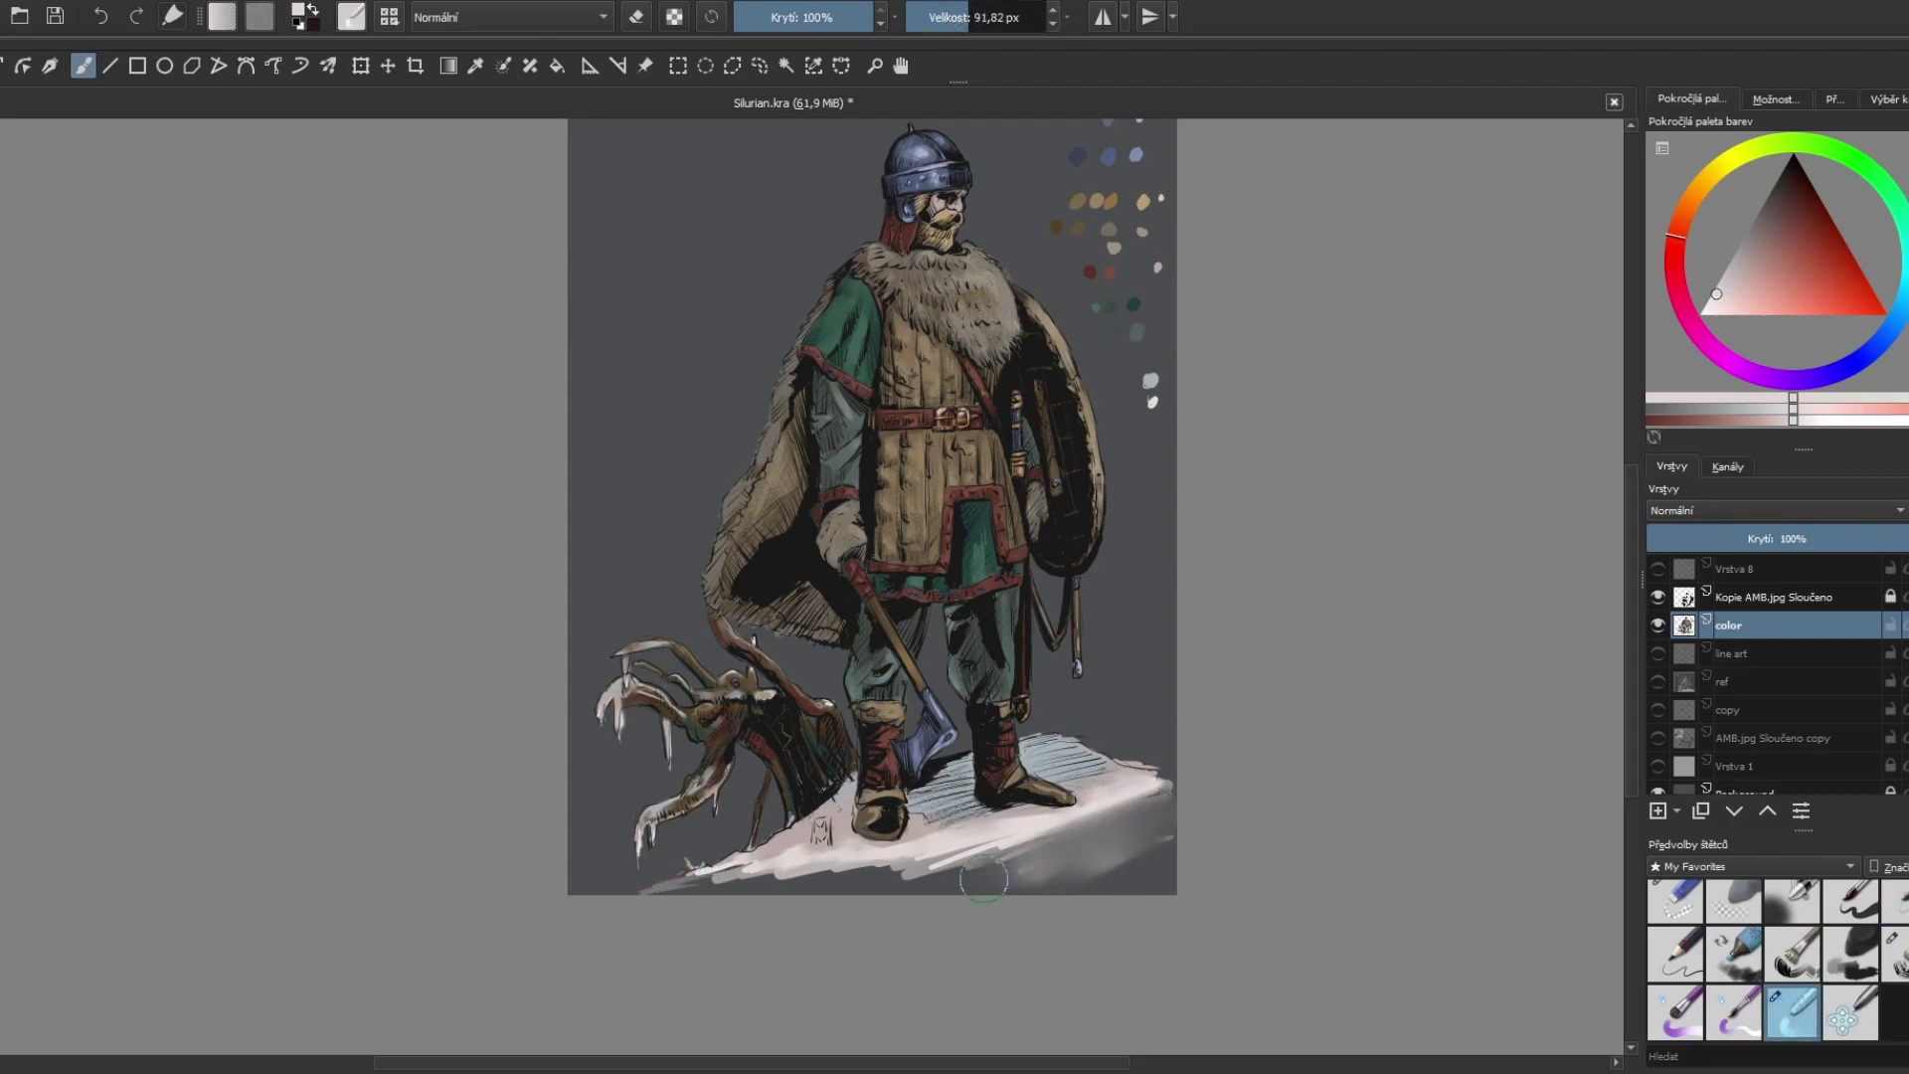
mouse_move(1153, 869)
mouse_down()
mouse_move(1078, 850)
mouse_move(905, 869)
mouse_up()
mouse_move(1143, 795)
mouse_down()
mouse_move(895, 875)
mouse_move(656, 890)
mouse_up()
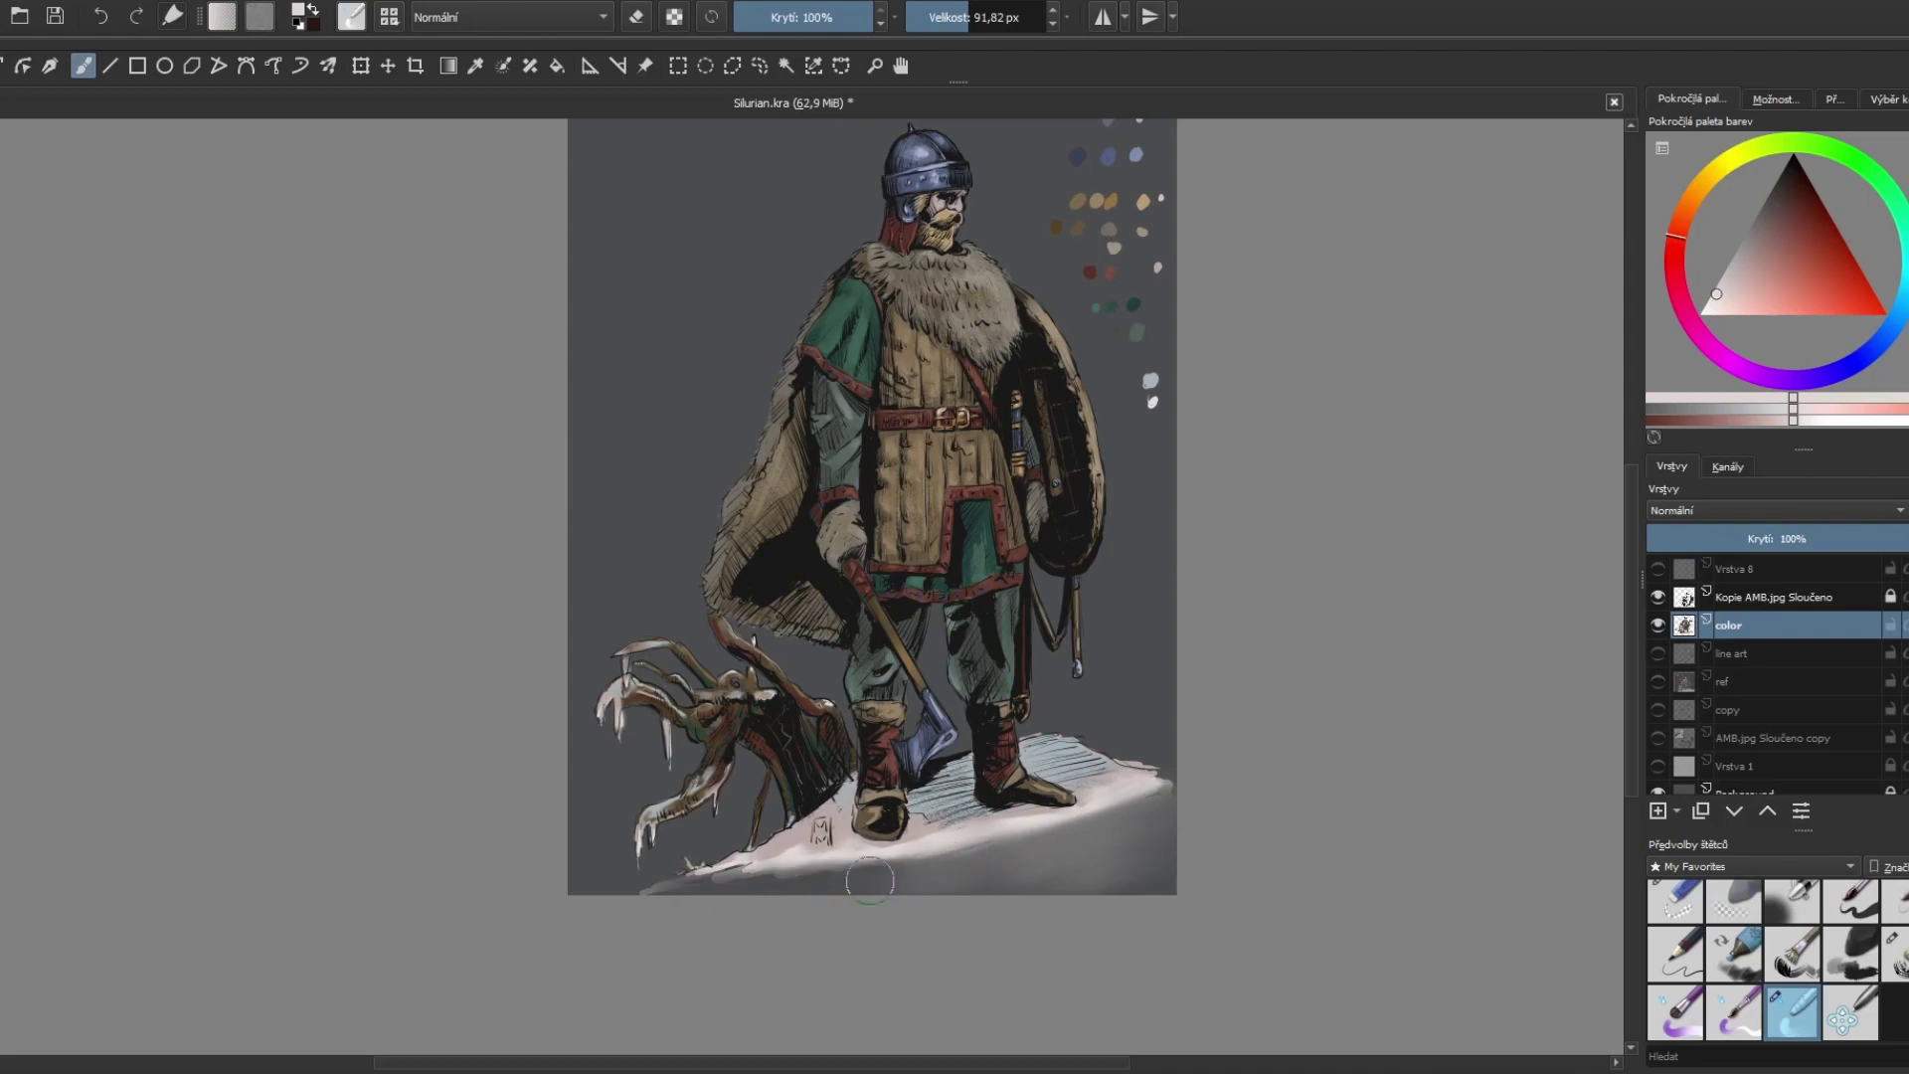
drag(934, 865, 616, 890)
Step: Brighten the lower-right snow edge and the bottom of the canvas with light strokes
click(1893, 907)
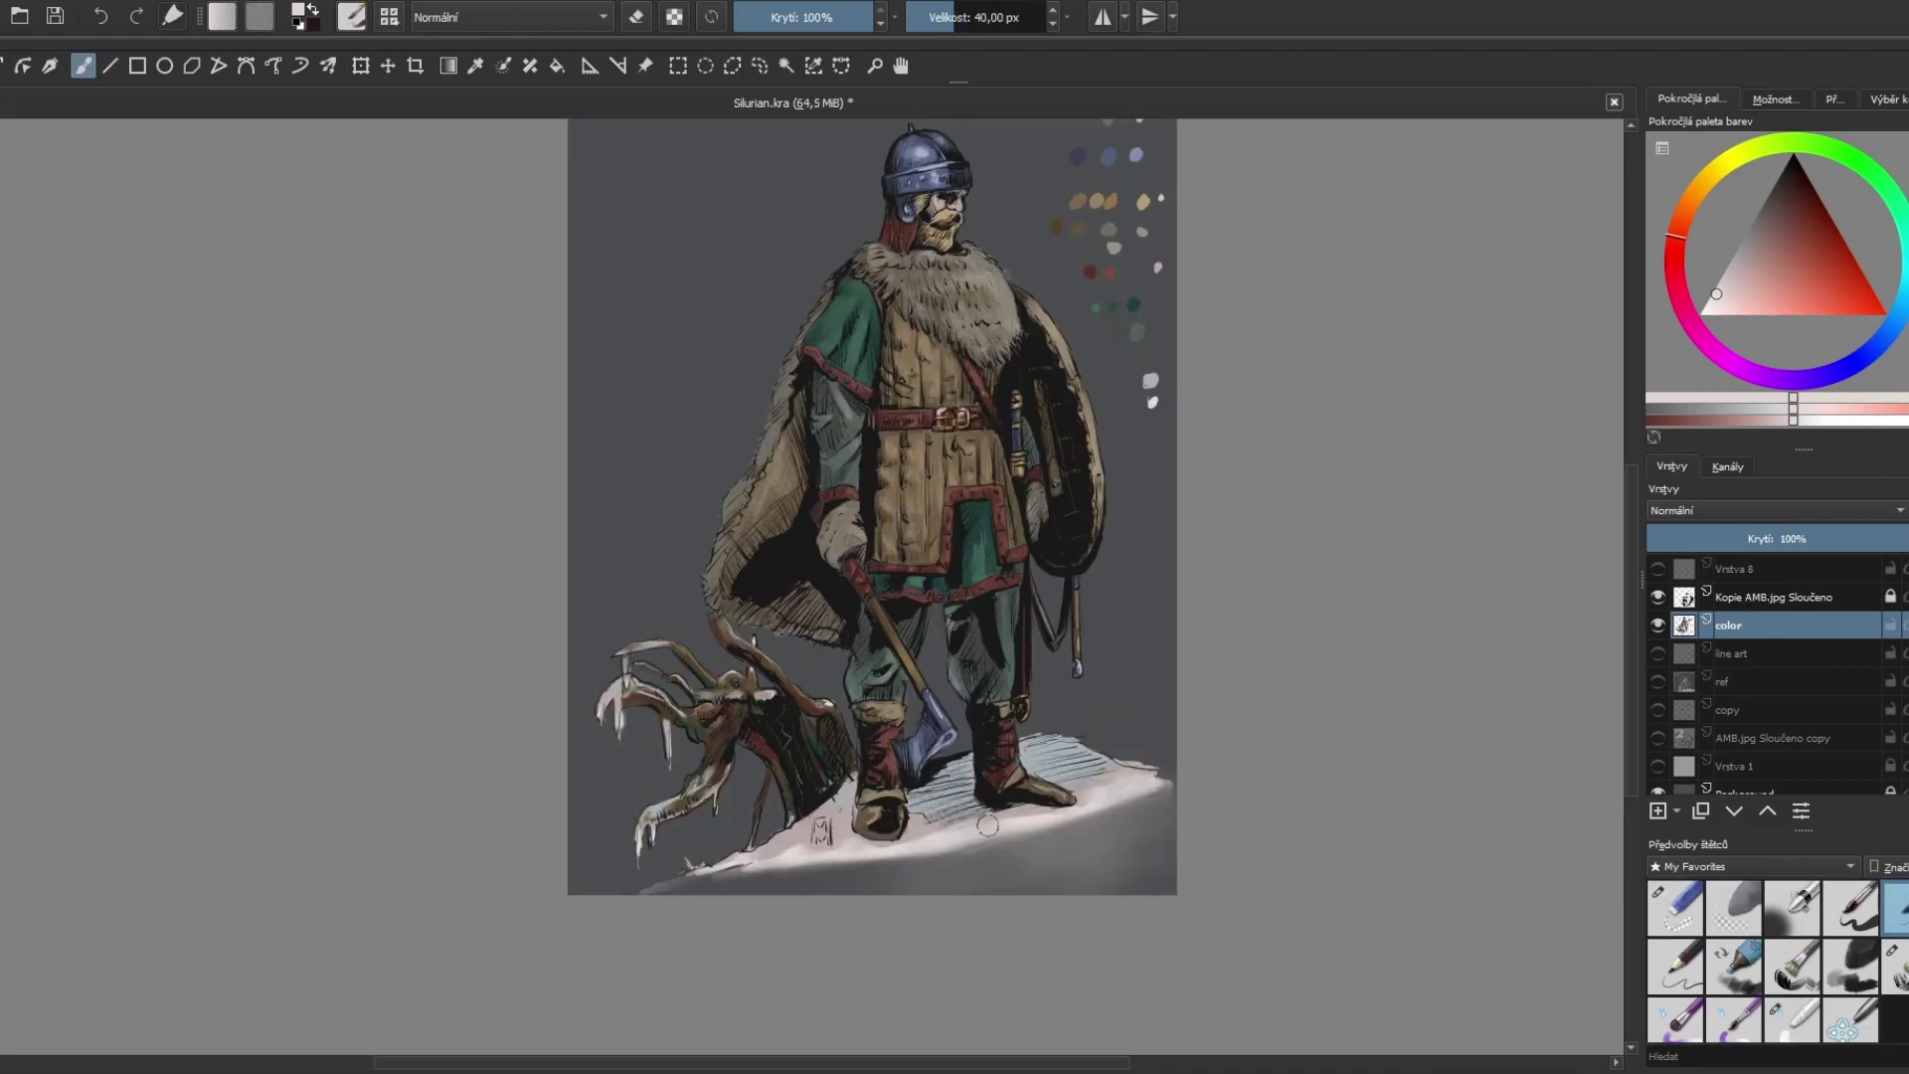
mouse_move(970, 861)
mouse_down()
mouse_move(1095, 821)
mouse_move(949, 870)
mouse_up()
mouse_move(1173, 806)
mouse_down()
mouse_move(935, 890)
mouse_move(726, 889)
mouse_up()
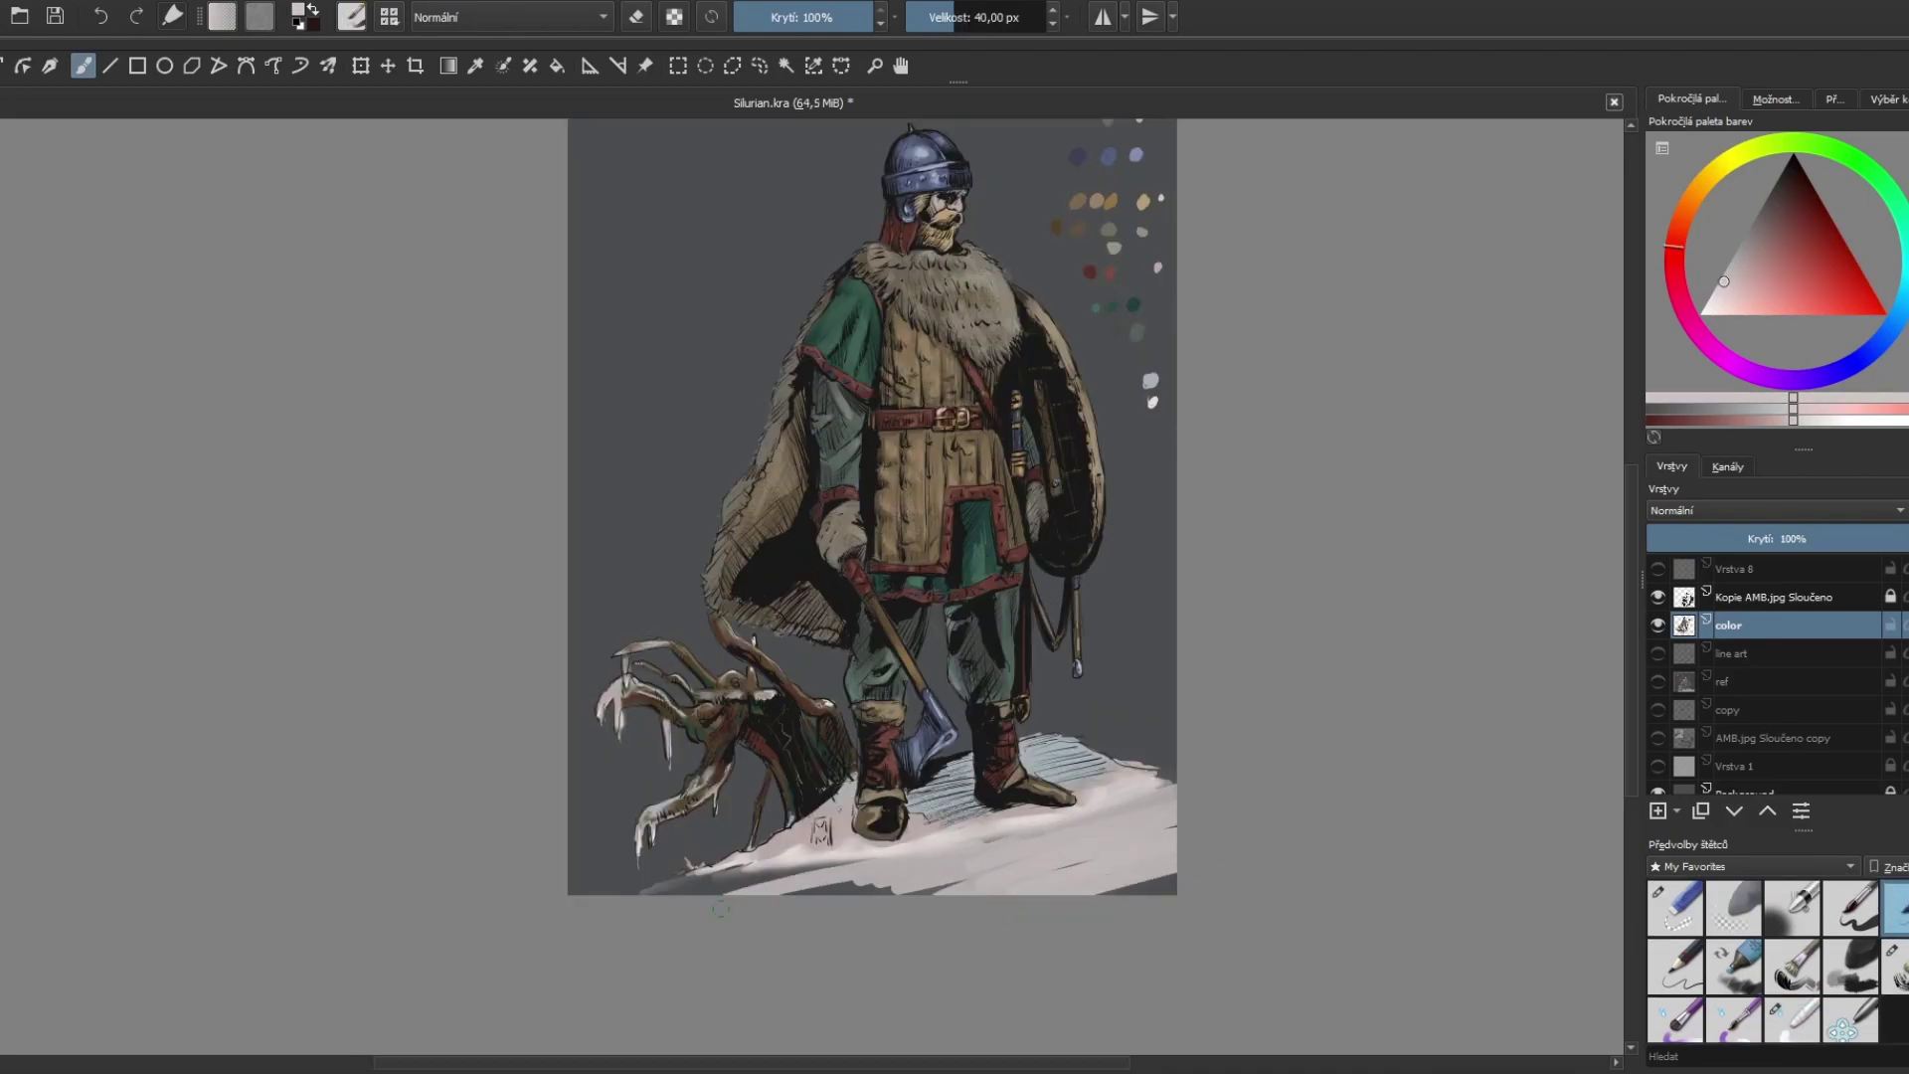
drag(964, 888, 786, 892)
Step: Hatch light blue shadows right of the boot and airbrush them smooth
ctrl+click(1153, 403)
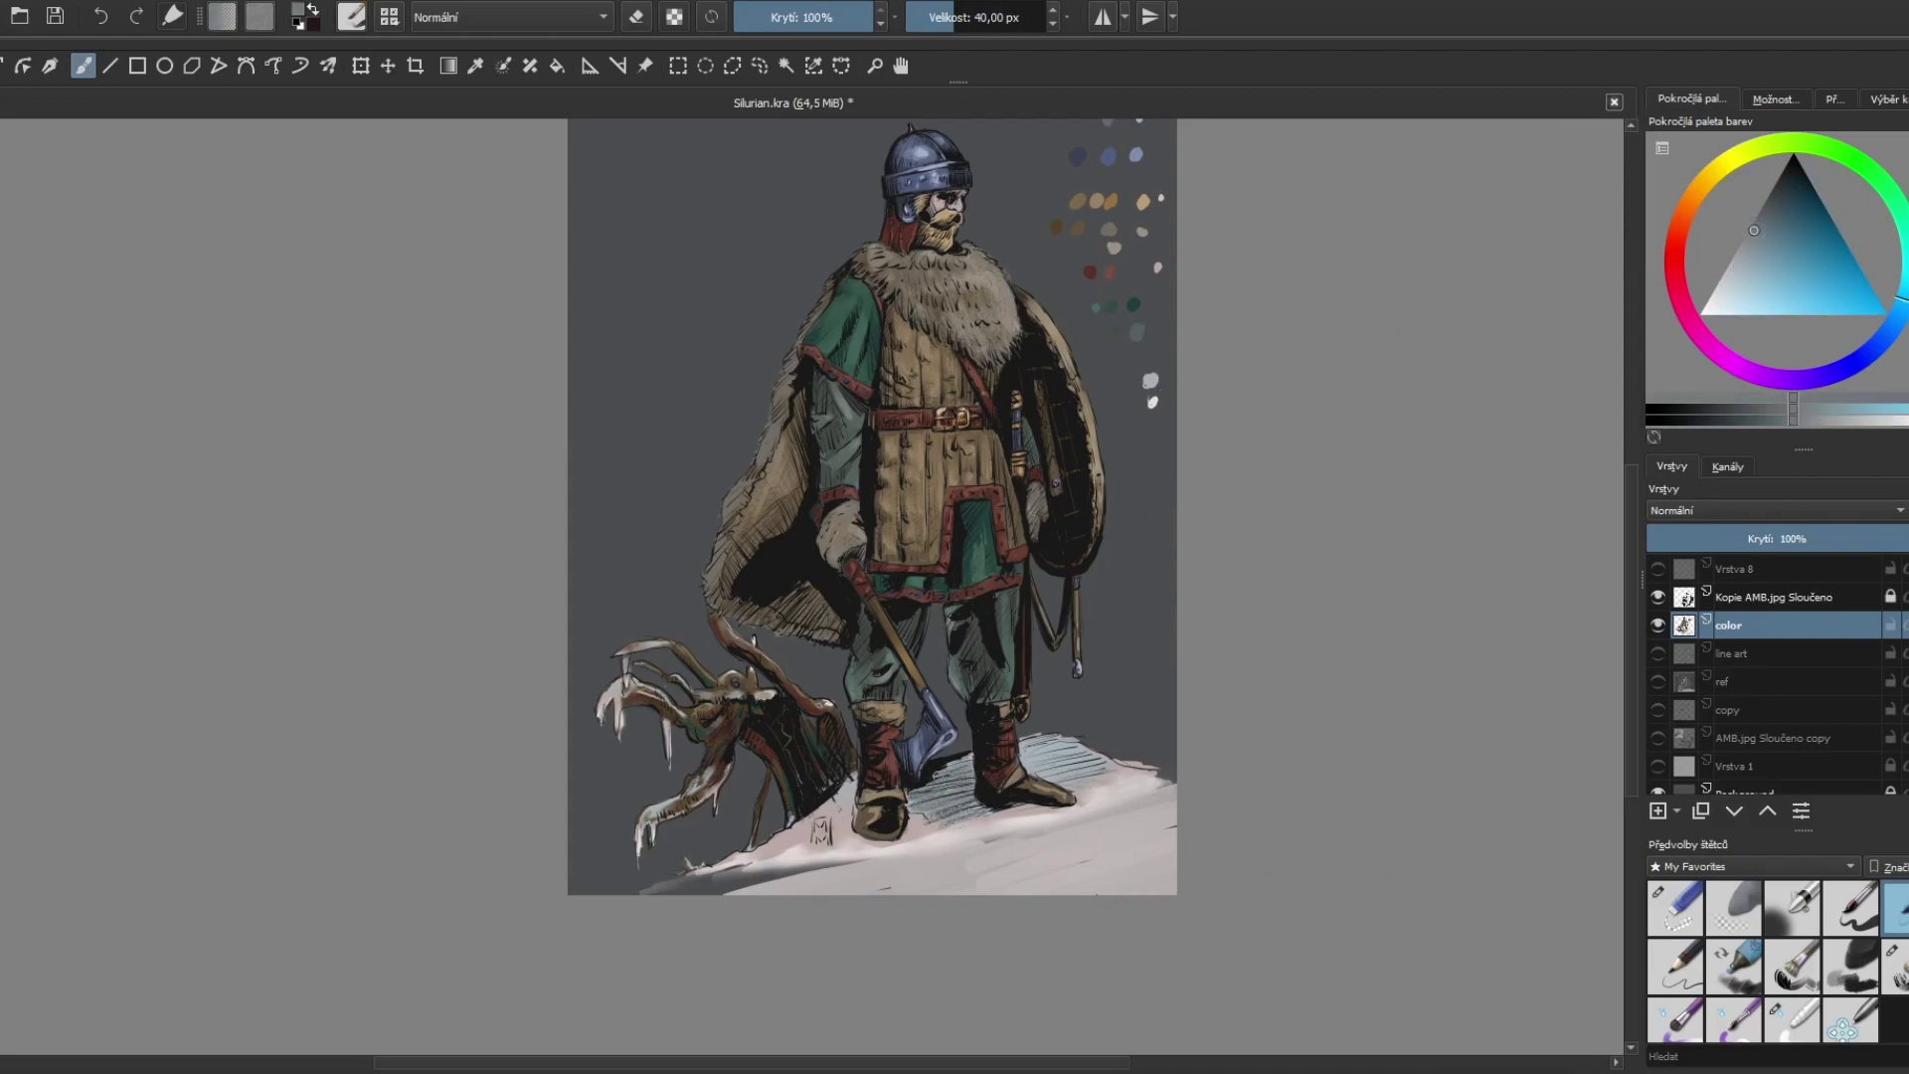
drag(1038, 737, 1031, 787)
key(slash)
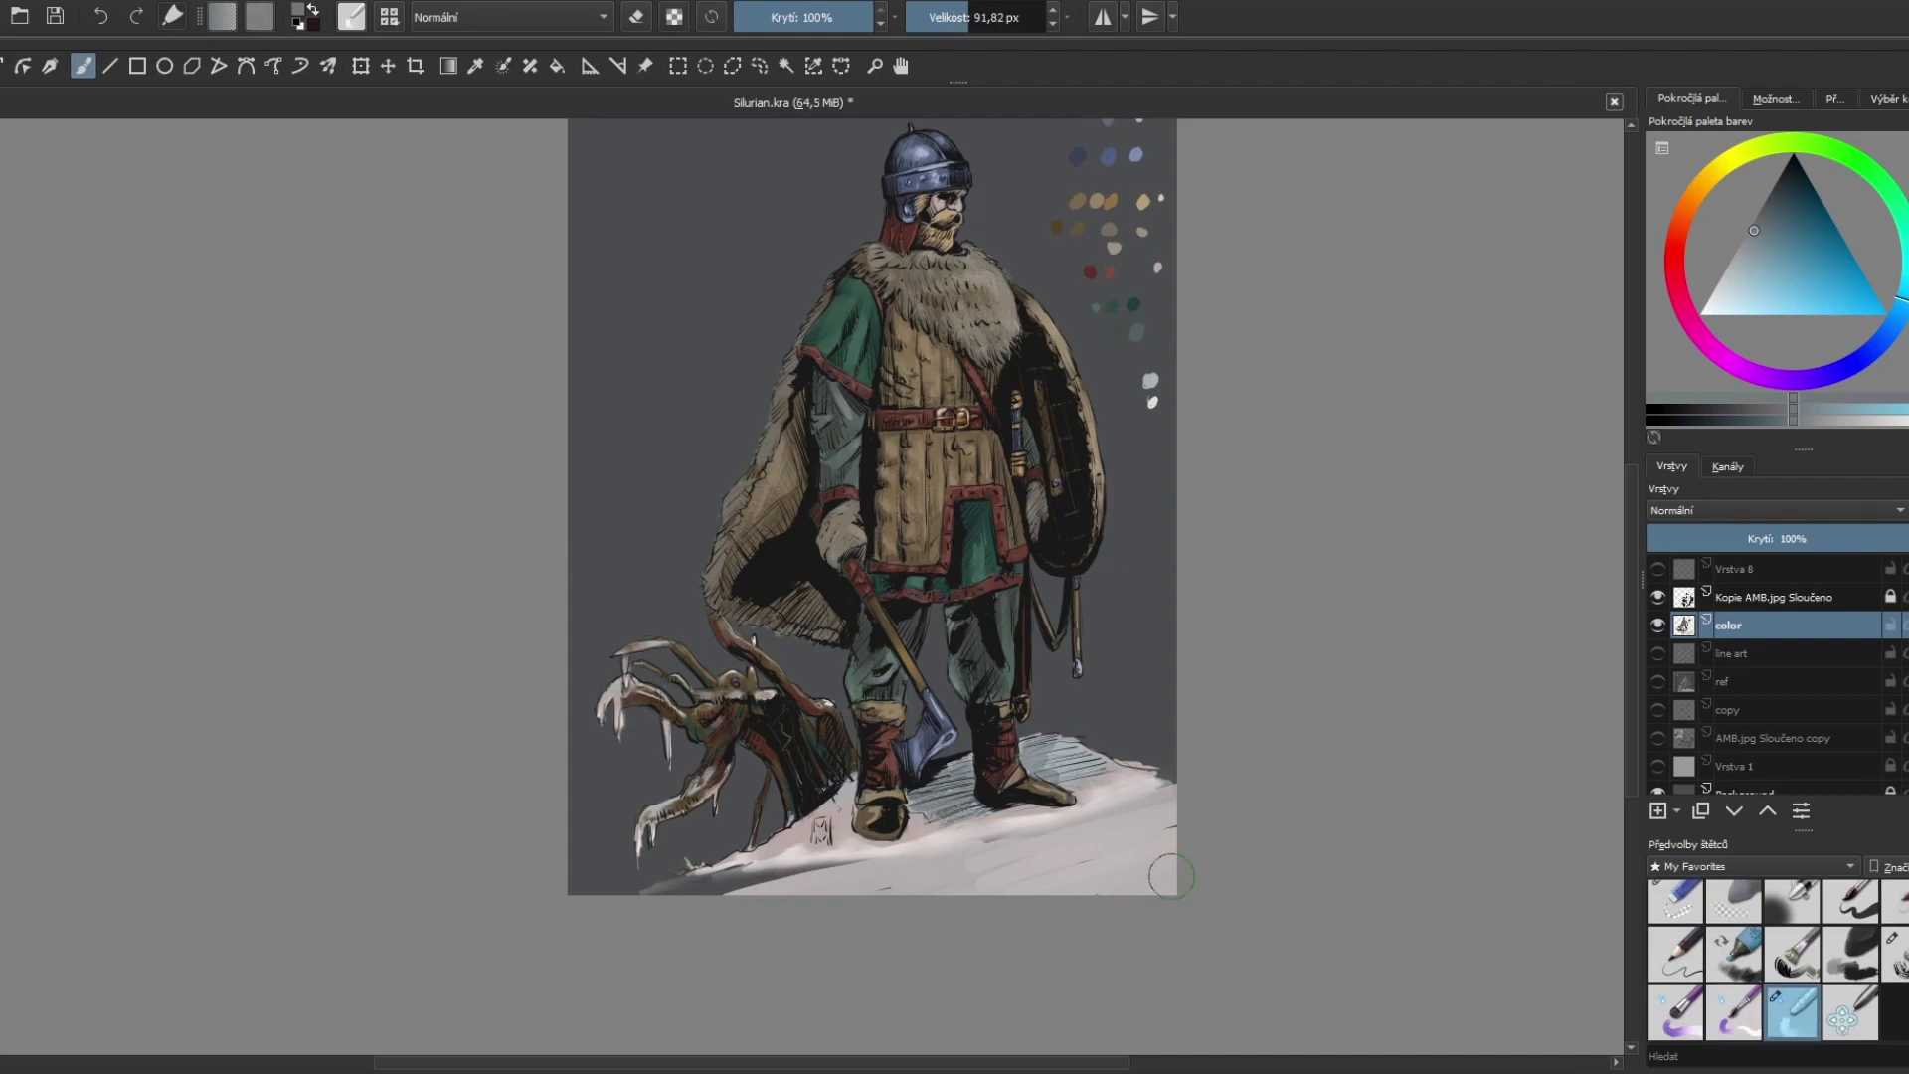
drag(761, 893, 835, 859)
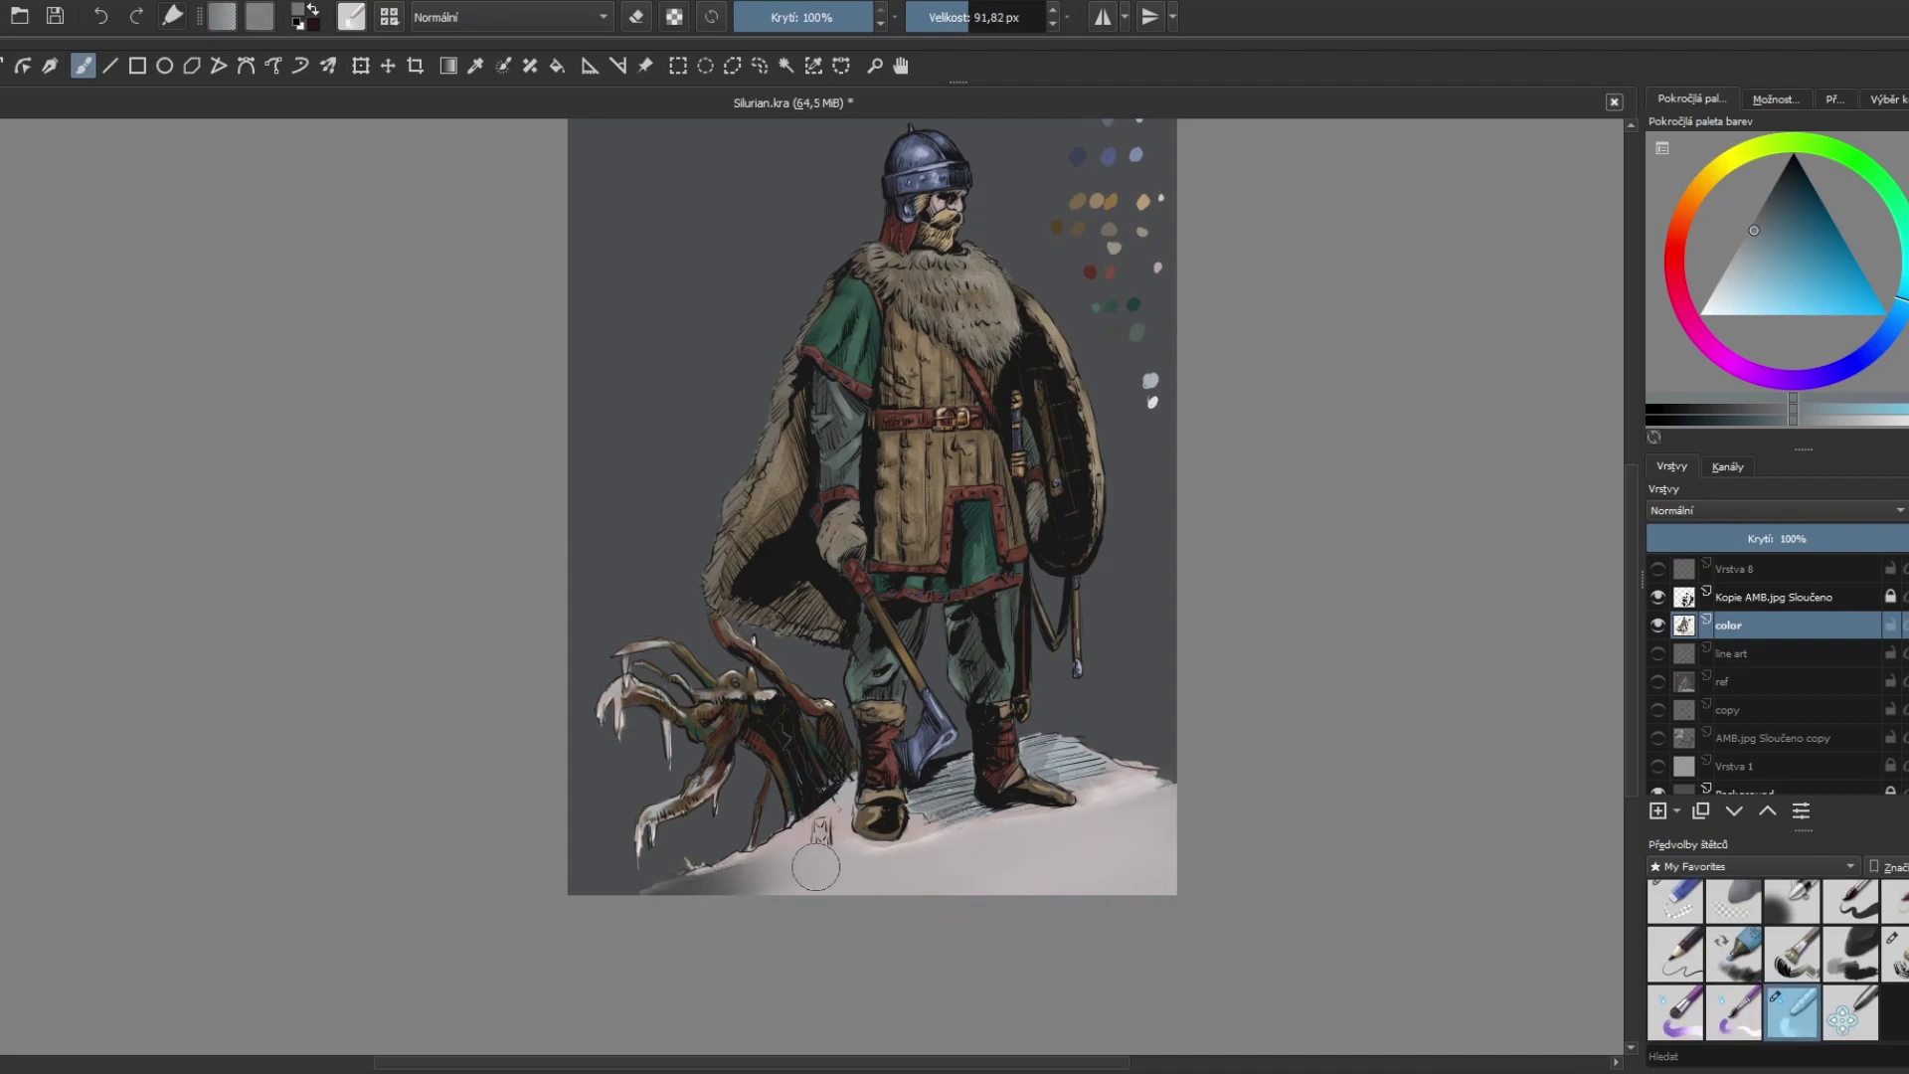
drag(1071, 764, 1158, 800)
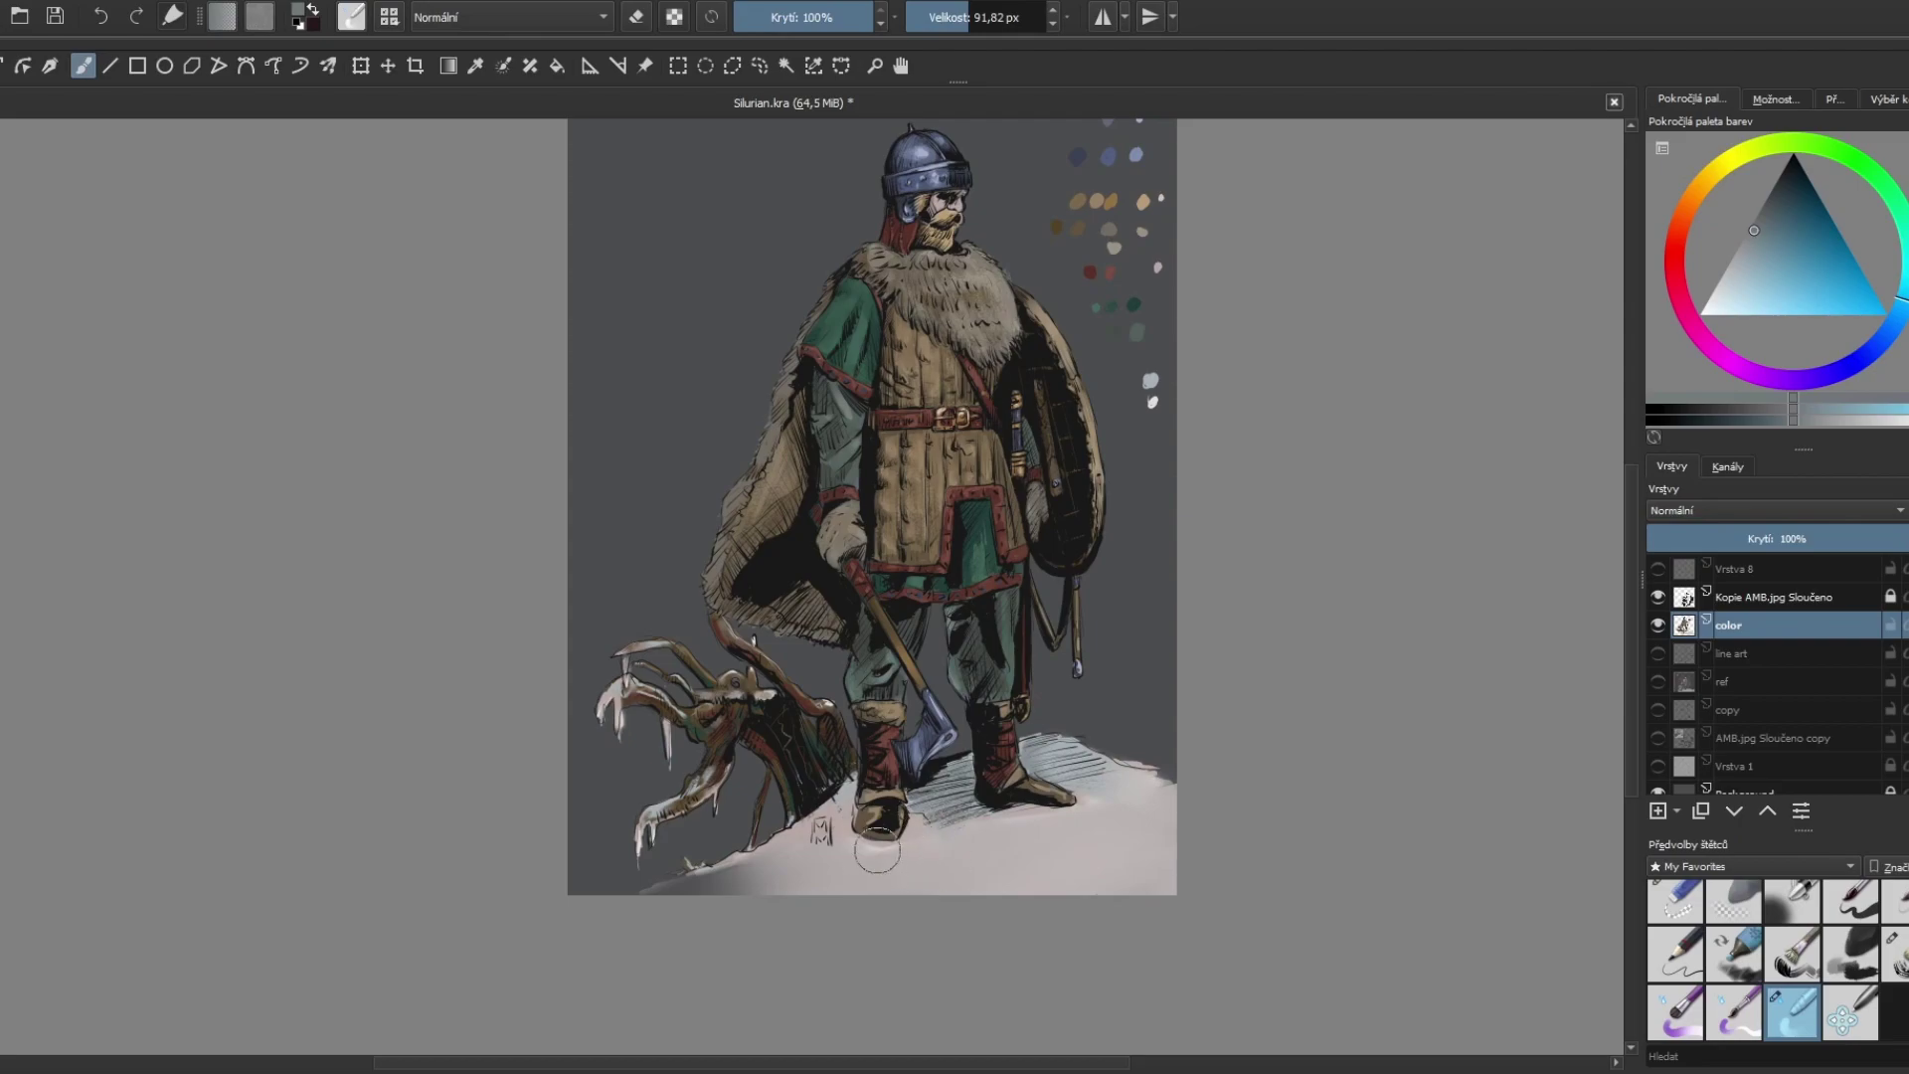
Step: Add light pink-white strokes on the right snow and near the feet
key(slash)
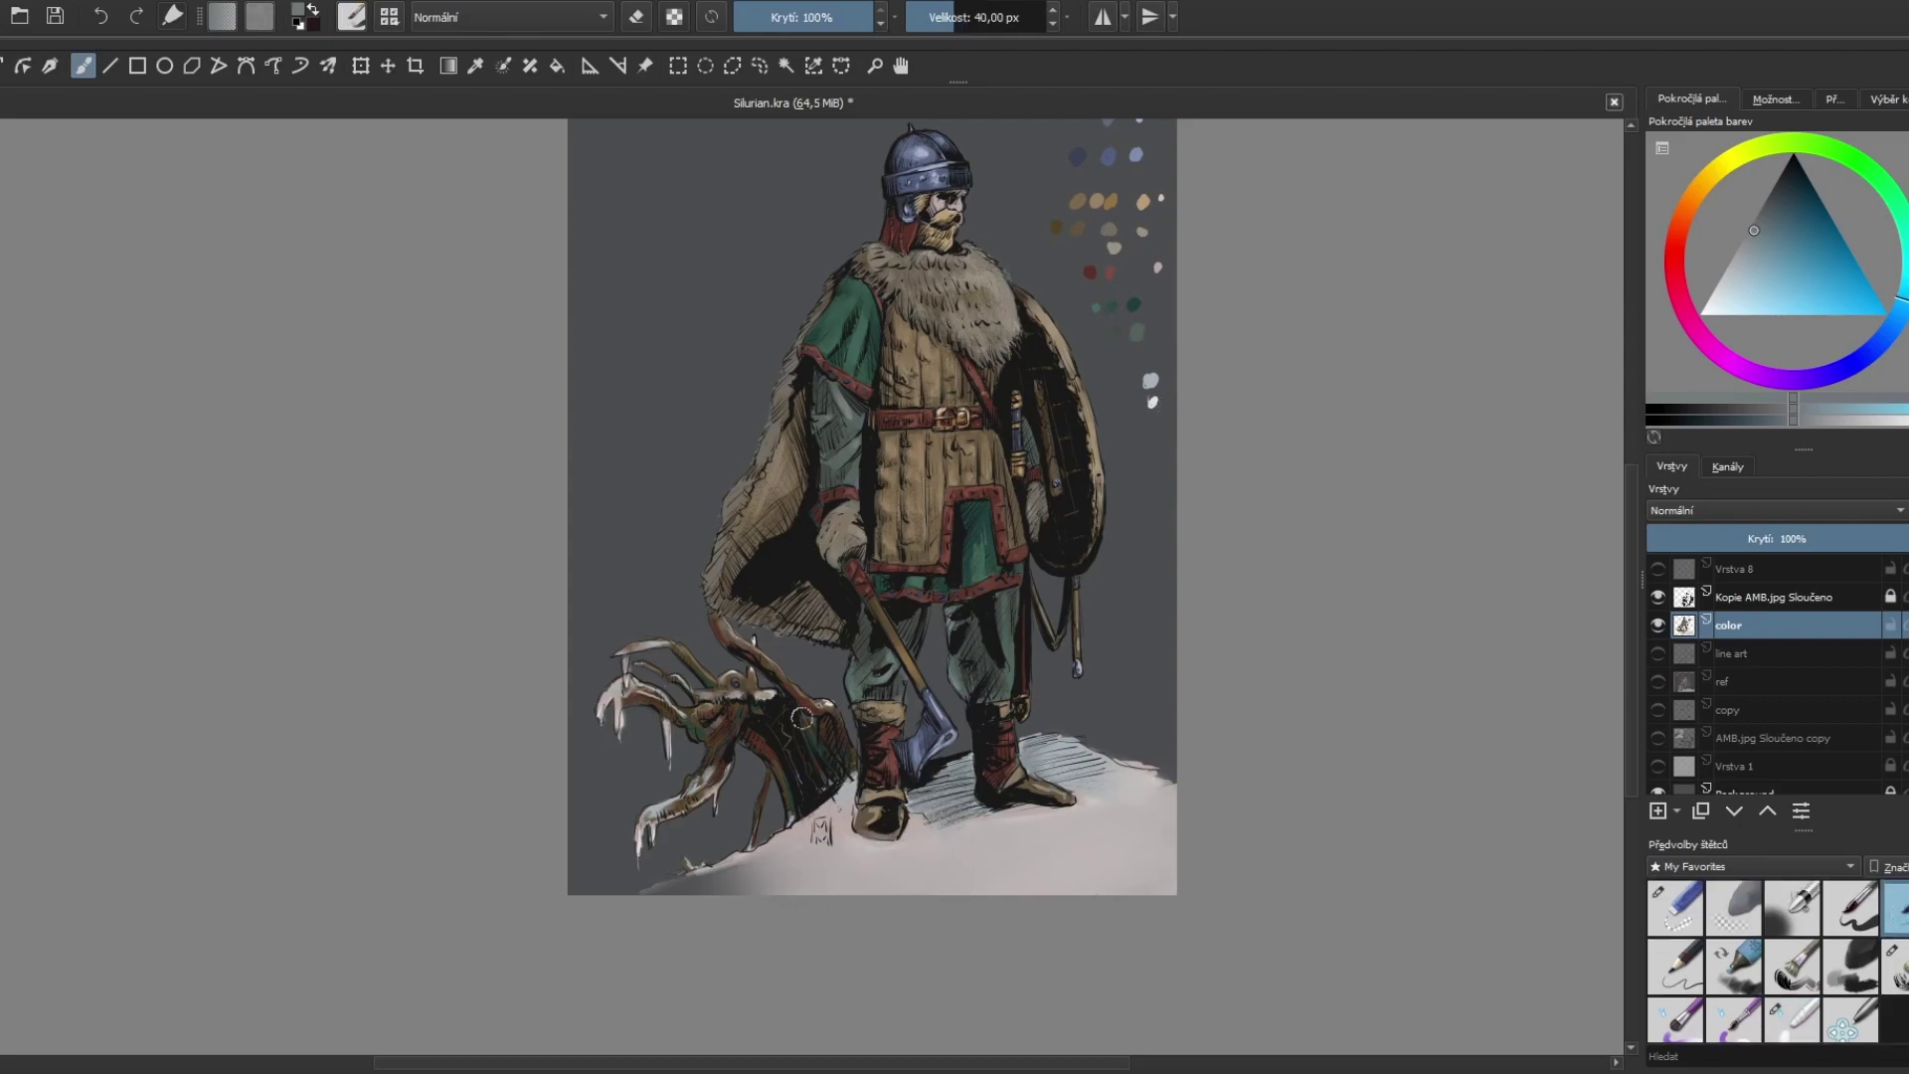
ctrl+click(686, 756)
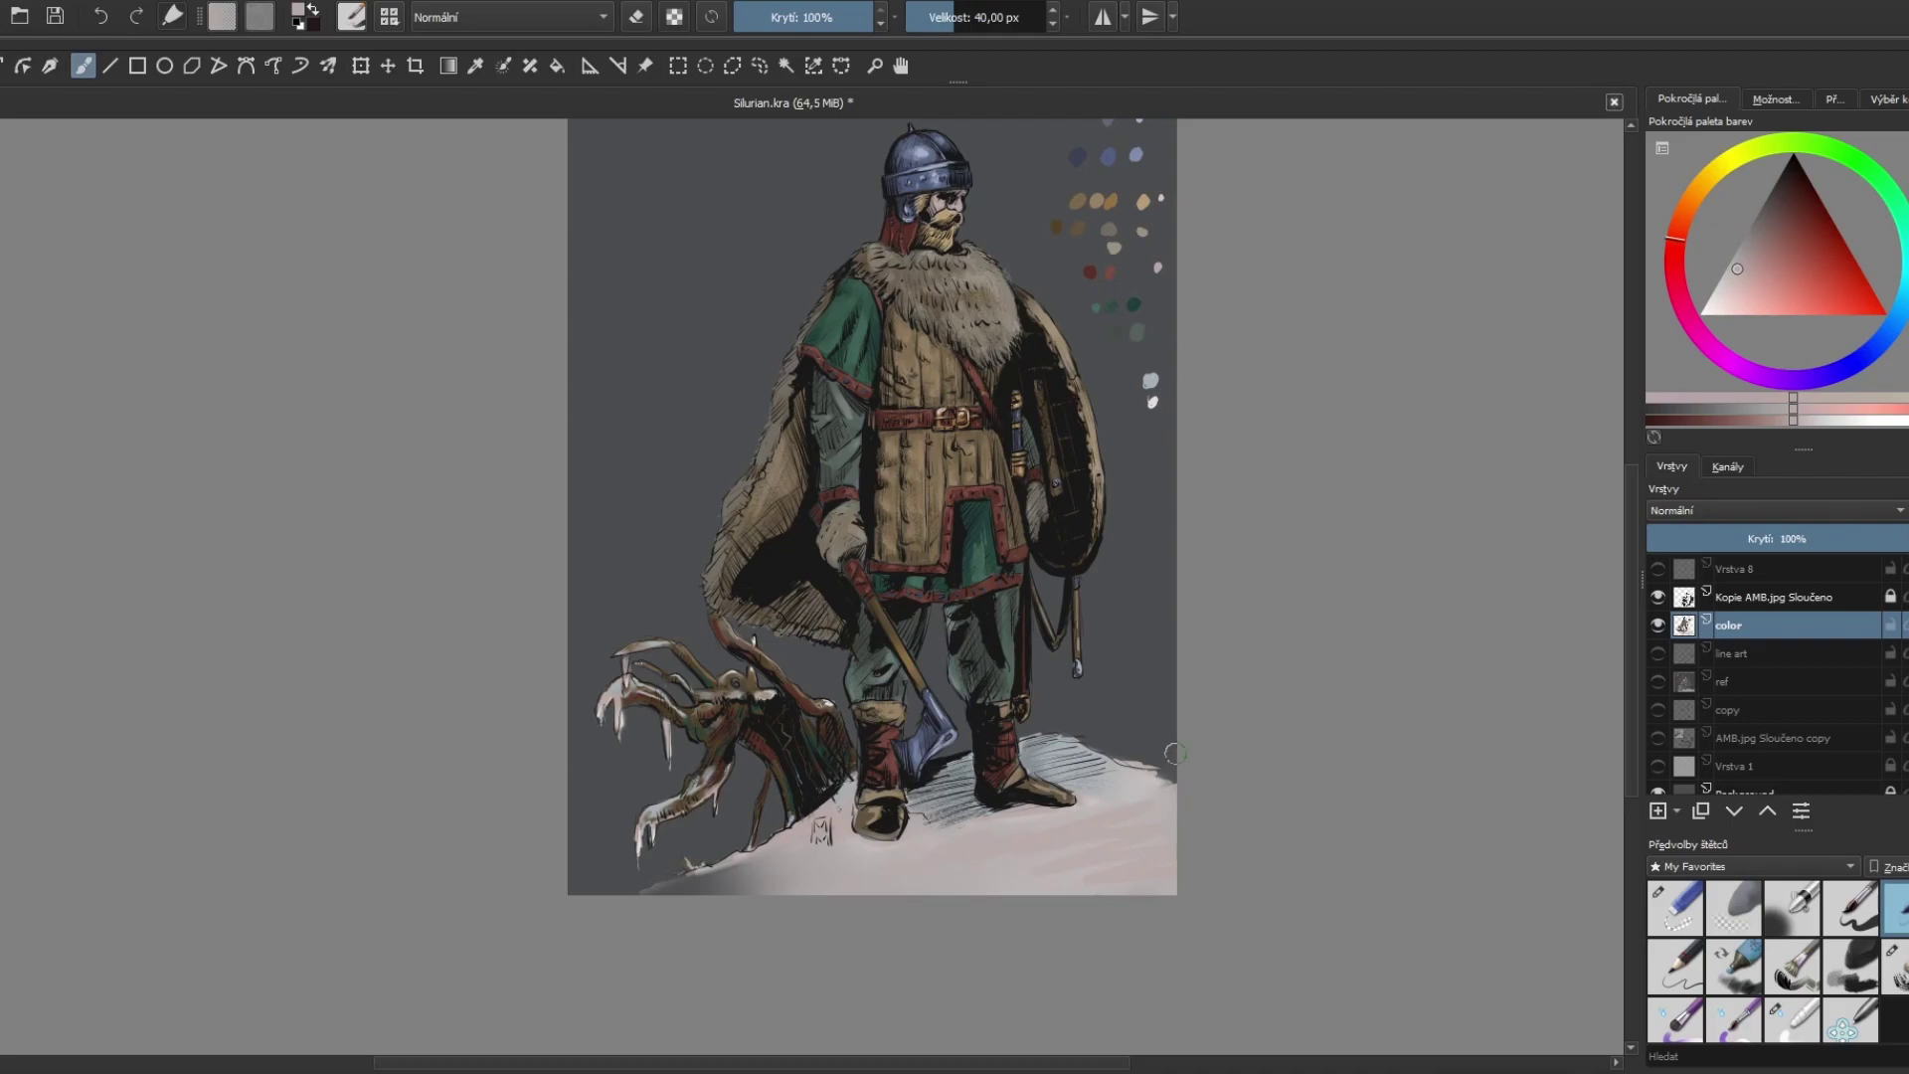
ctrl+click(1153, 467)
drag(1162, 808, 1123, 827)
mouse_move(947, 860)
mouse_down()
mouse_move(1084, 875)
mouse_move(908, 887)
mouse_up()
key(slash)
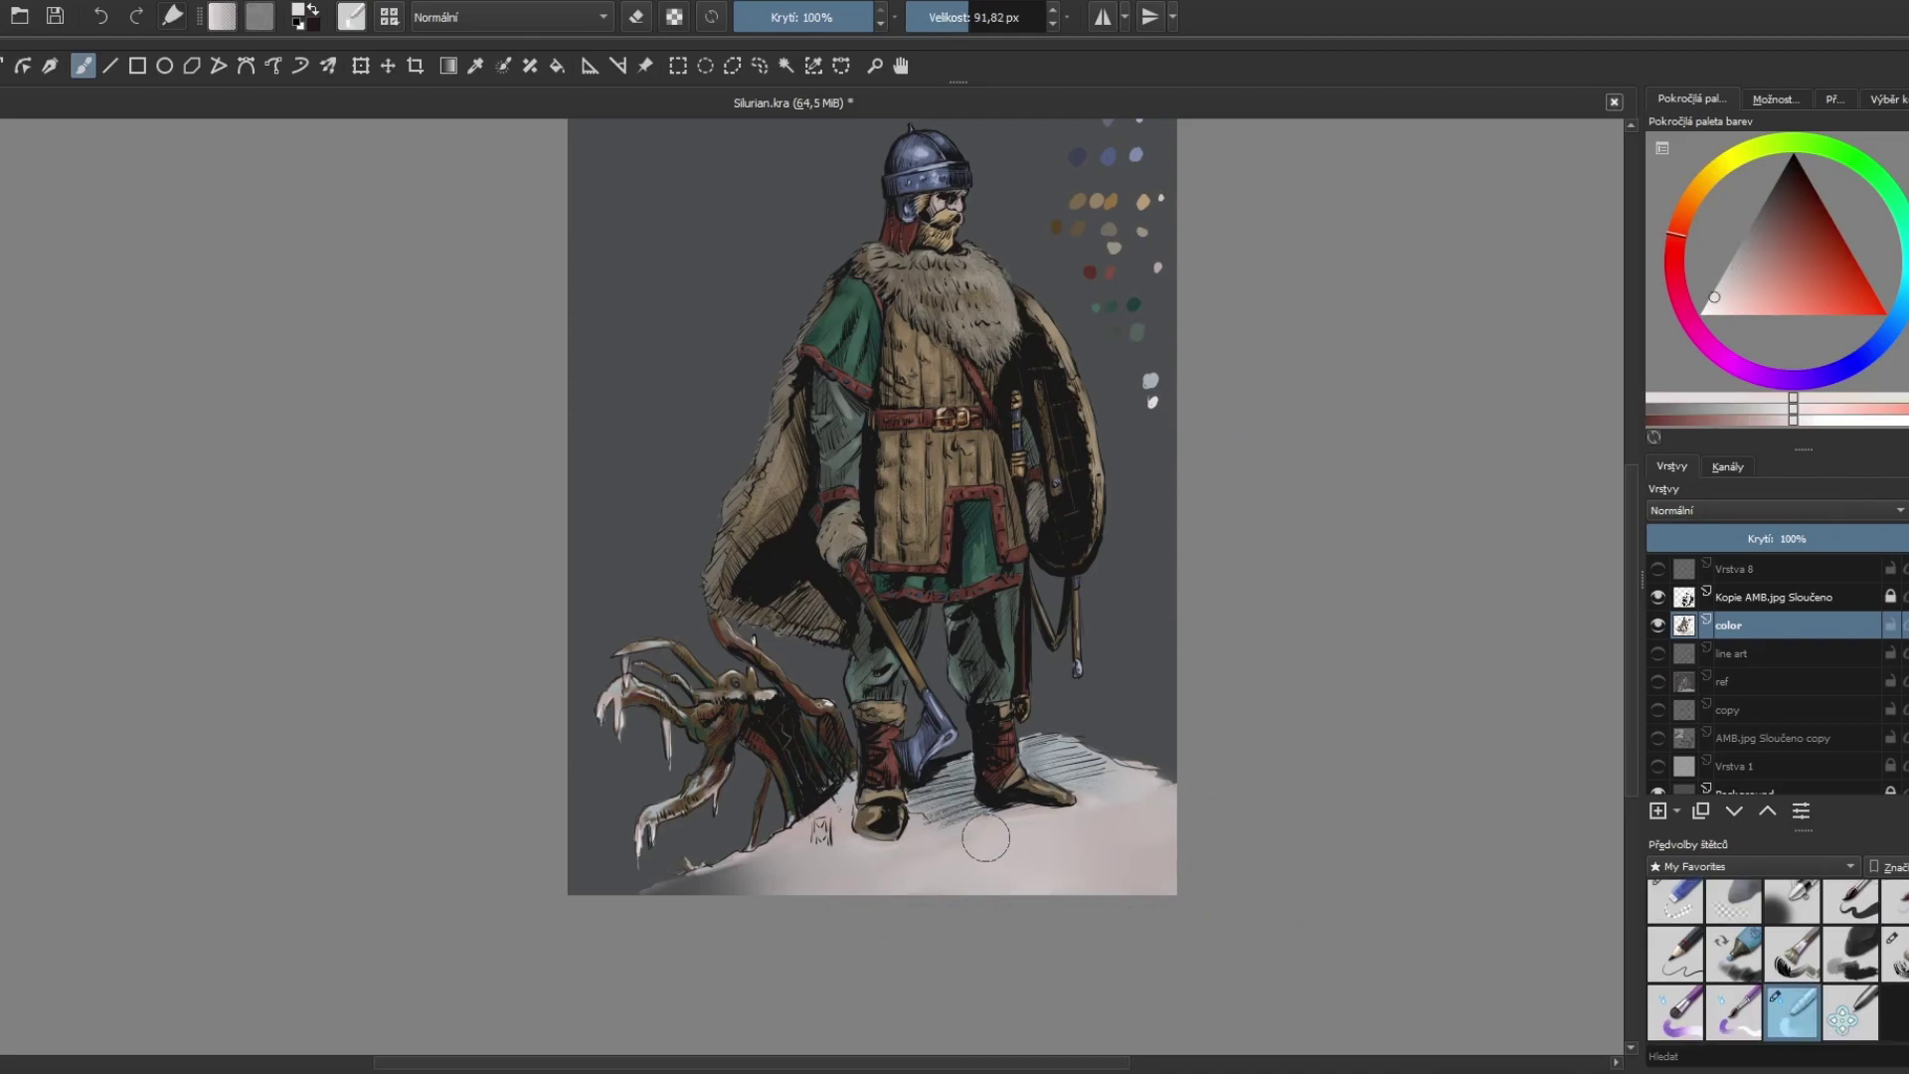
click(1675, 905)
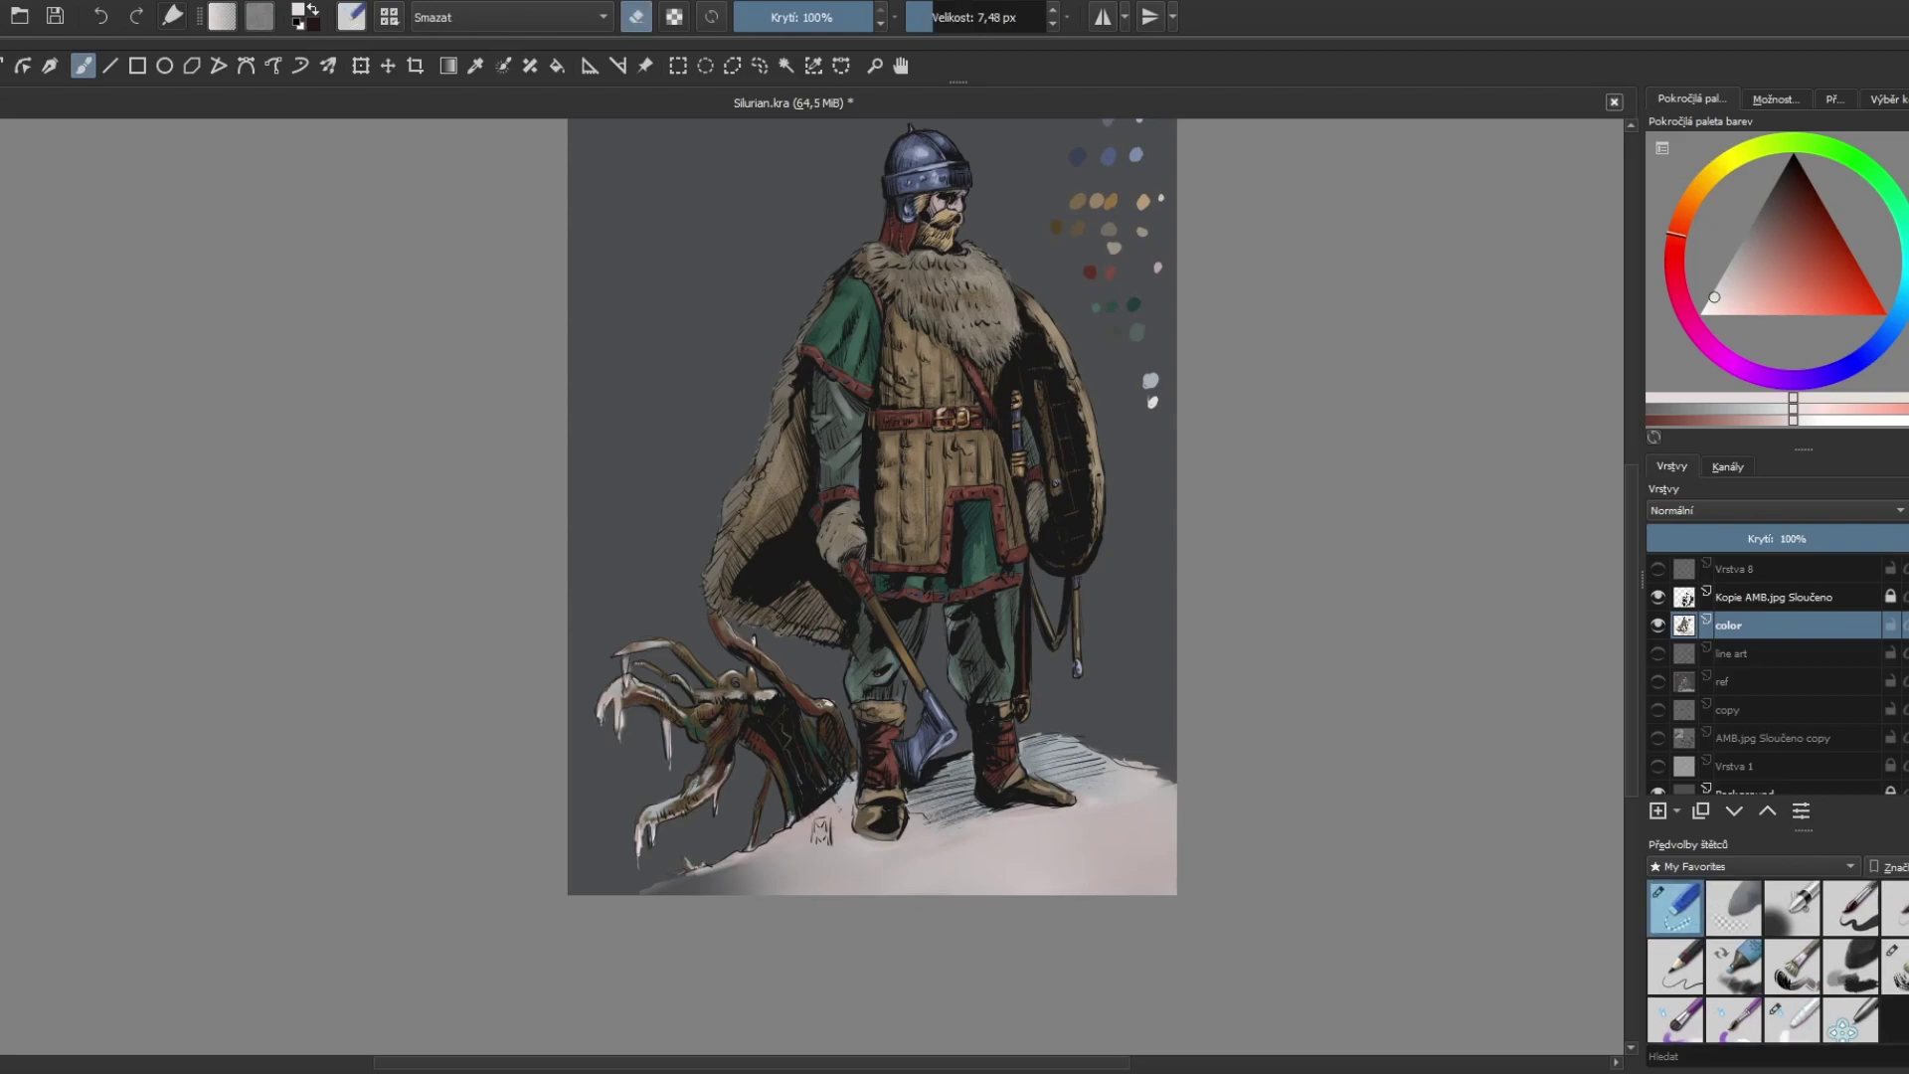
Step: Airbrush a lighter pinkish tone onto the snow at the right edge
key(minus)
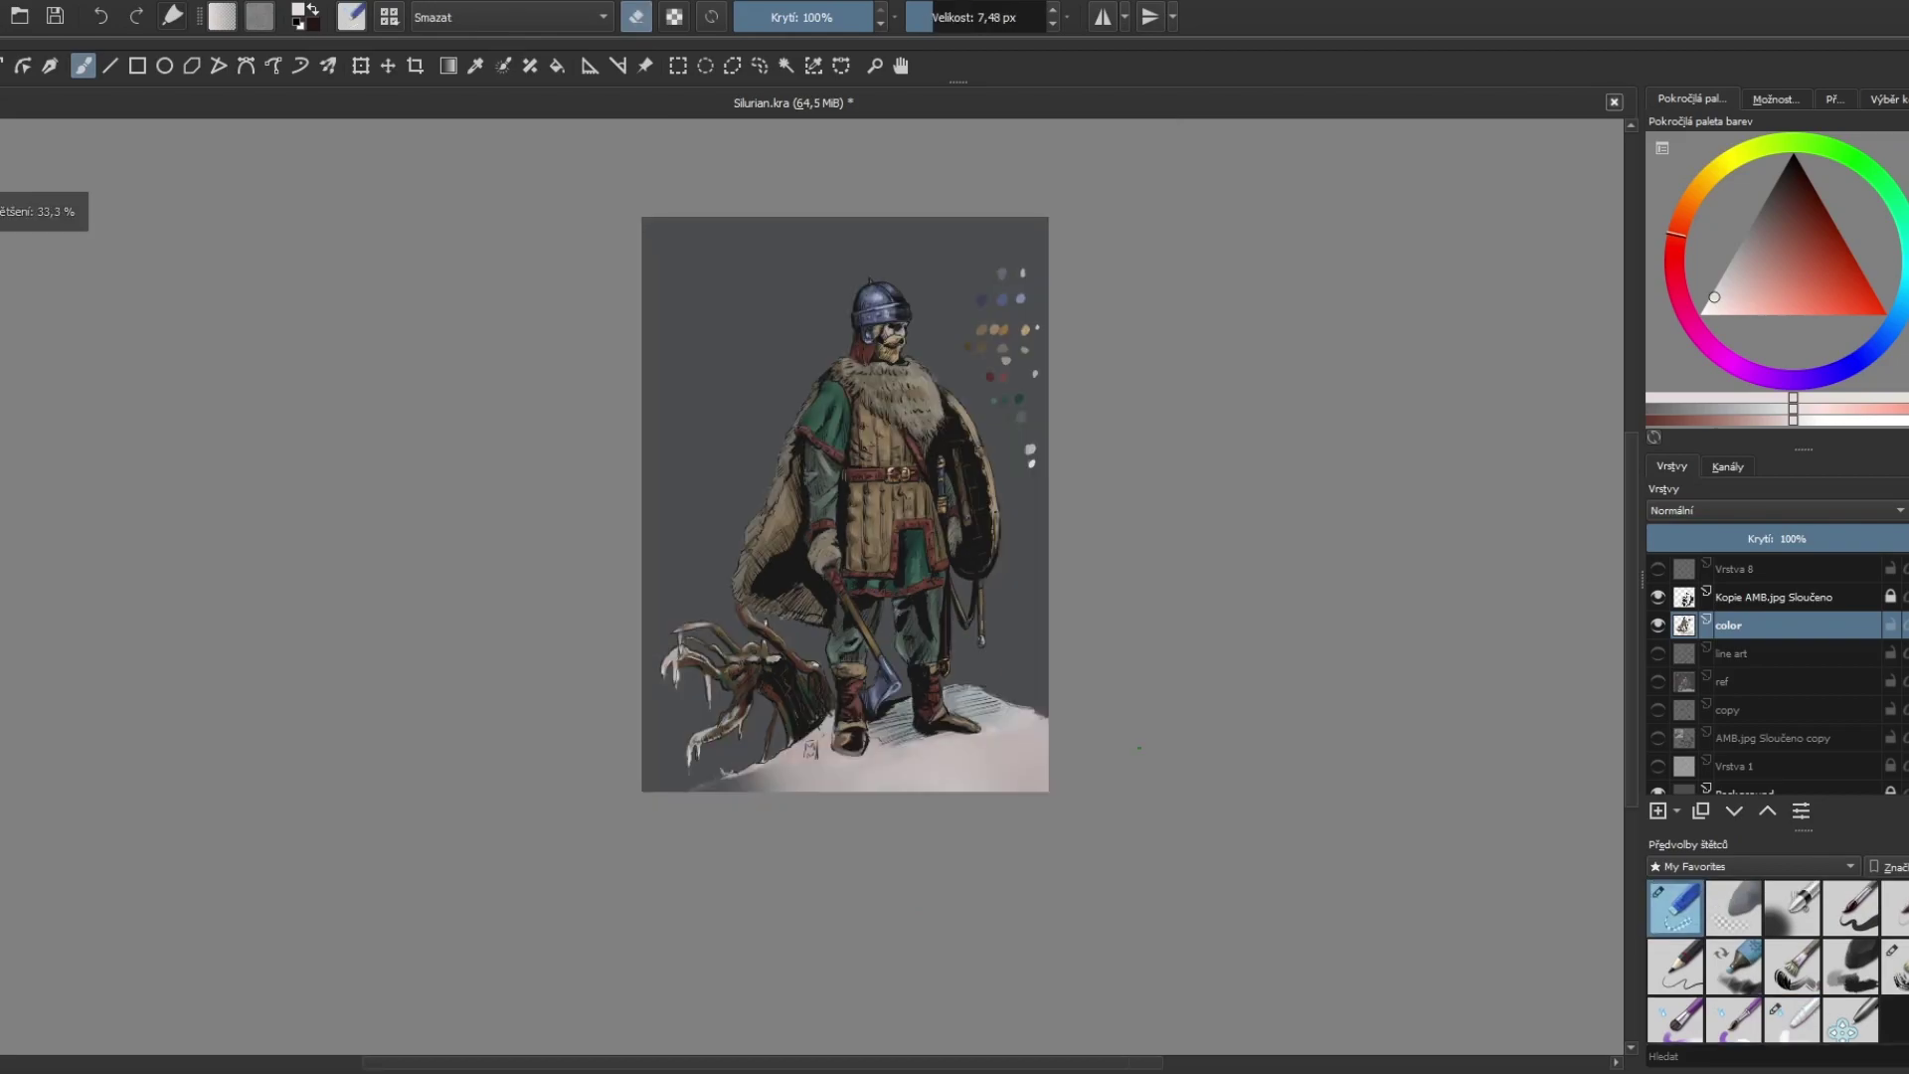
key(slash)
drag(1025, 725, 1034, 664)
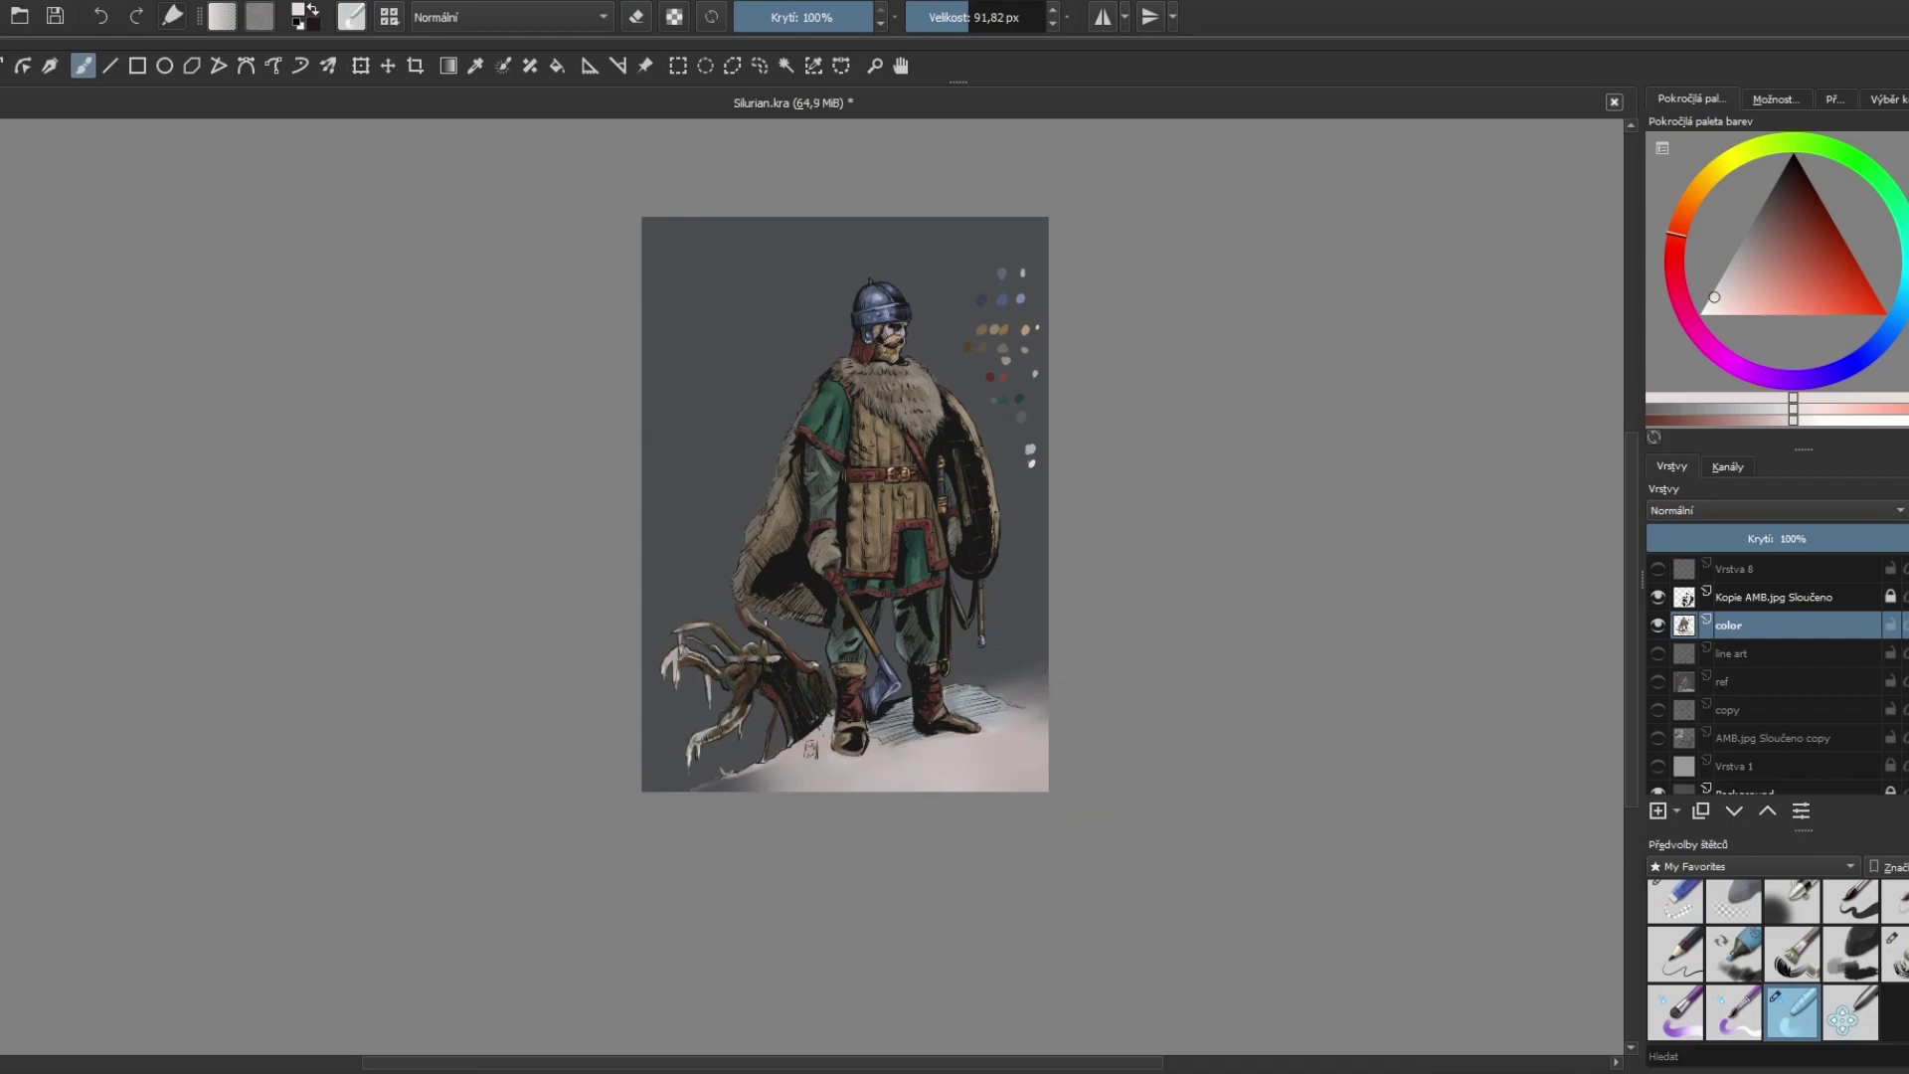
Step: Zoom in on the feet and stump and set the eraser to 13.93 px
key(slash)
key(plus)
key(plus)
ctrl+click(1041, 370)
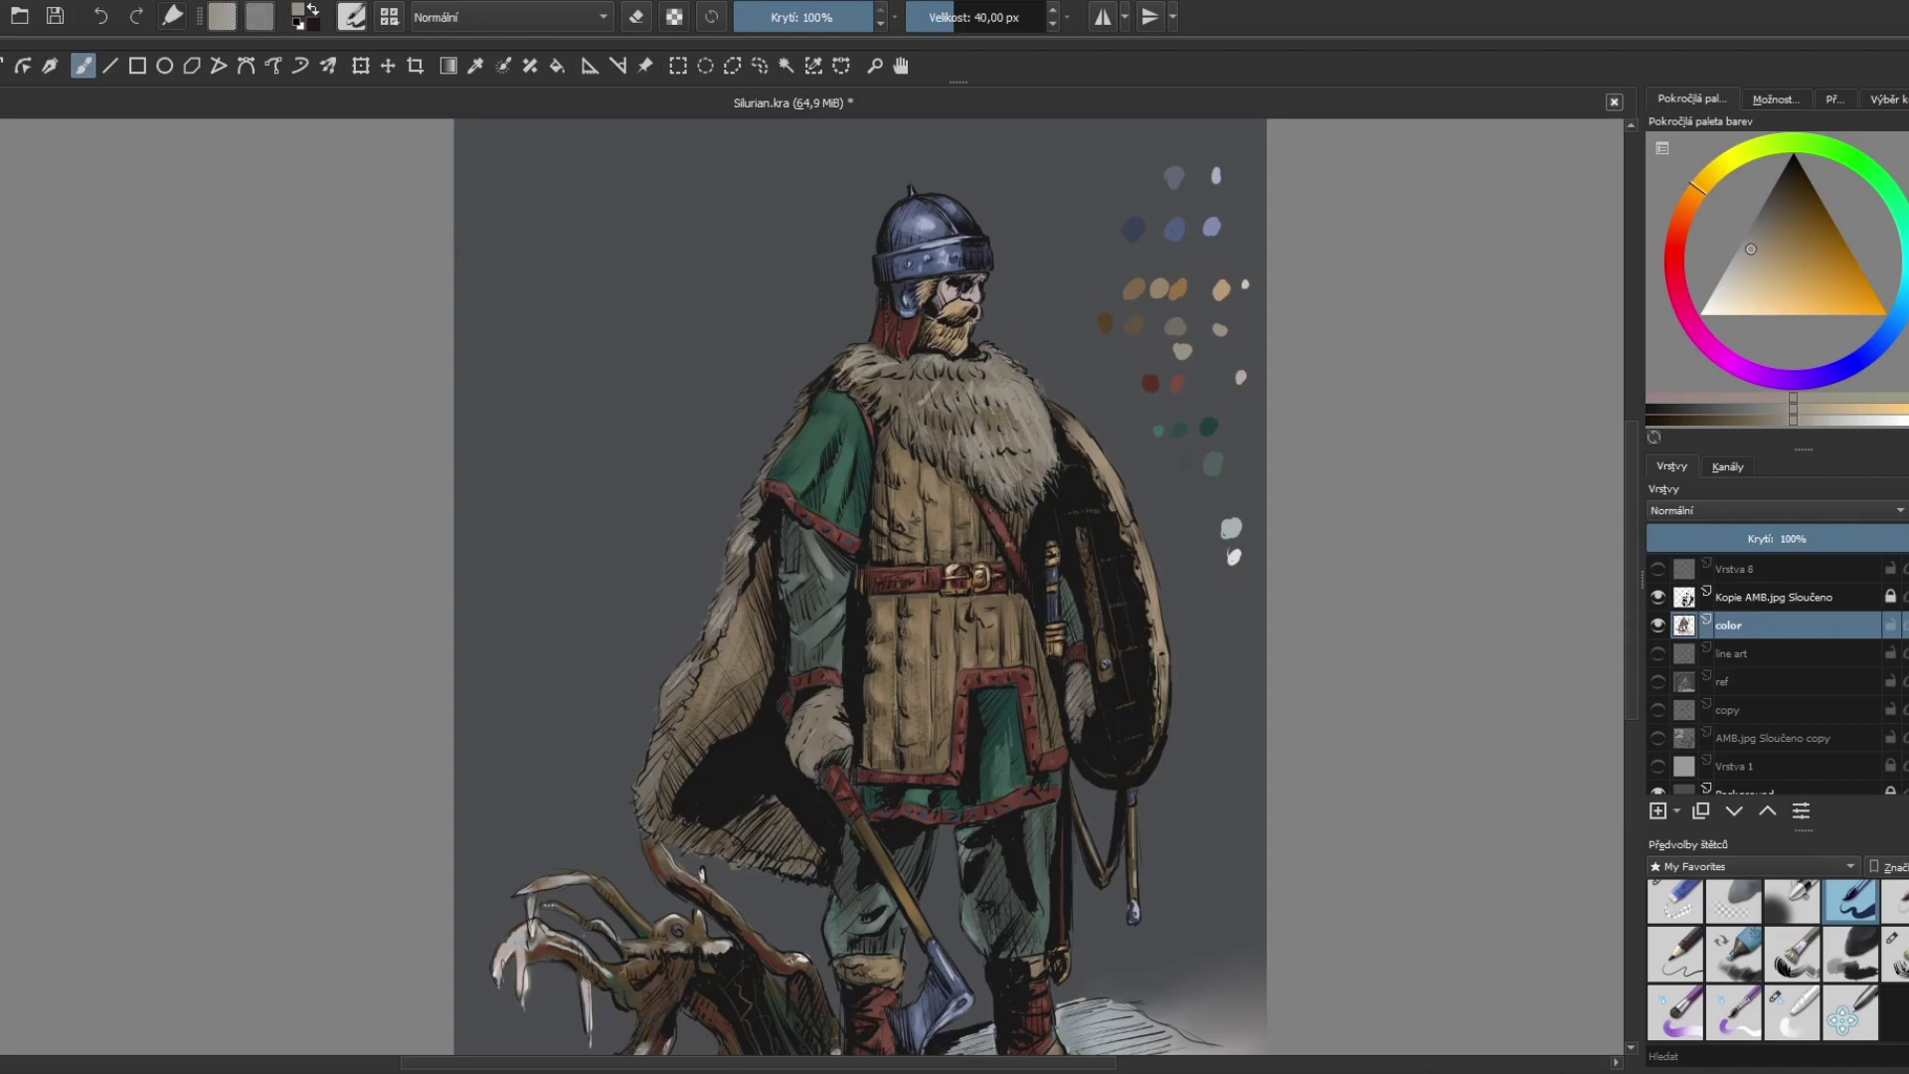
key(e)
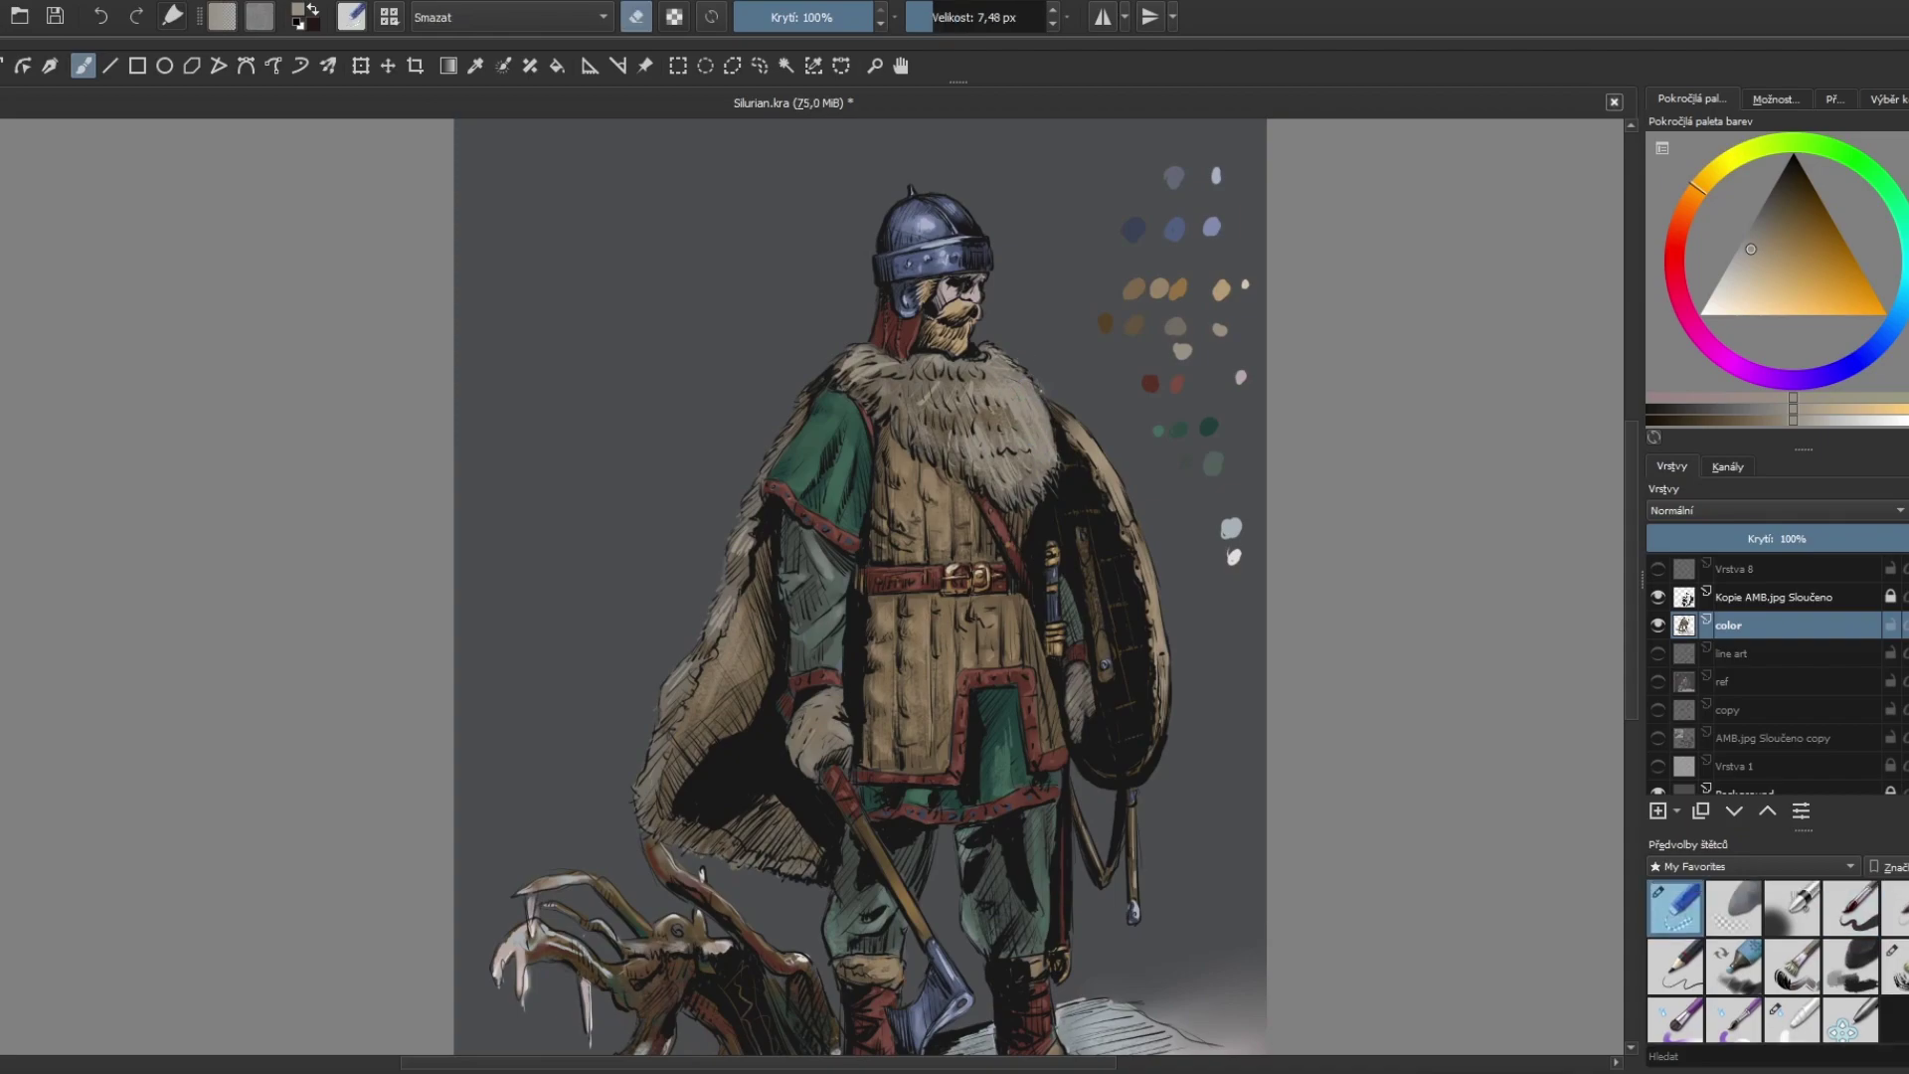
key(bracketright)
key(bracketright)
key(bracketright)
drag(1184, 893, 1265, 680)
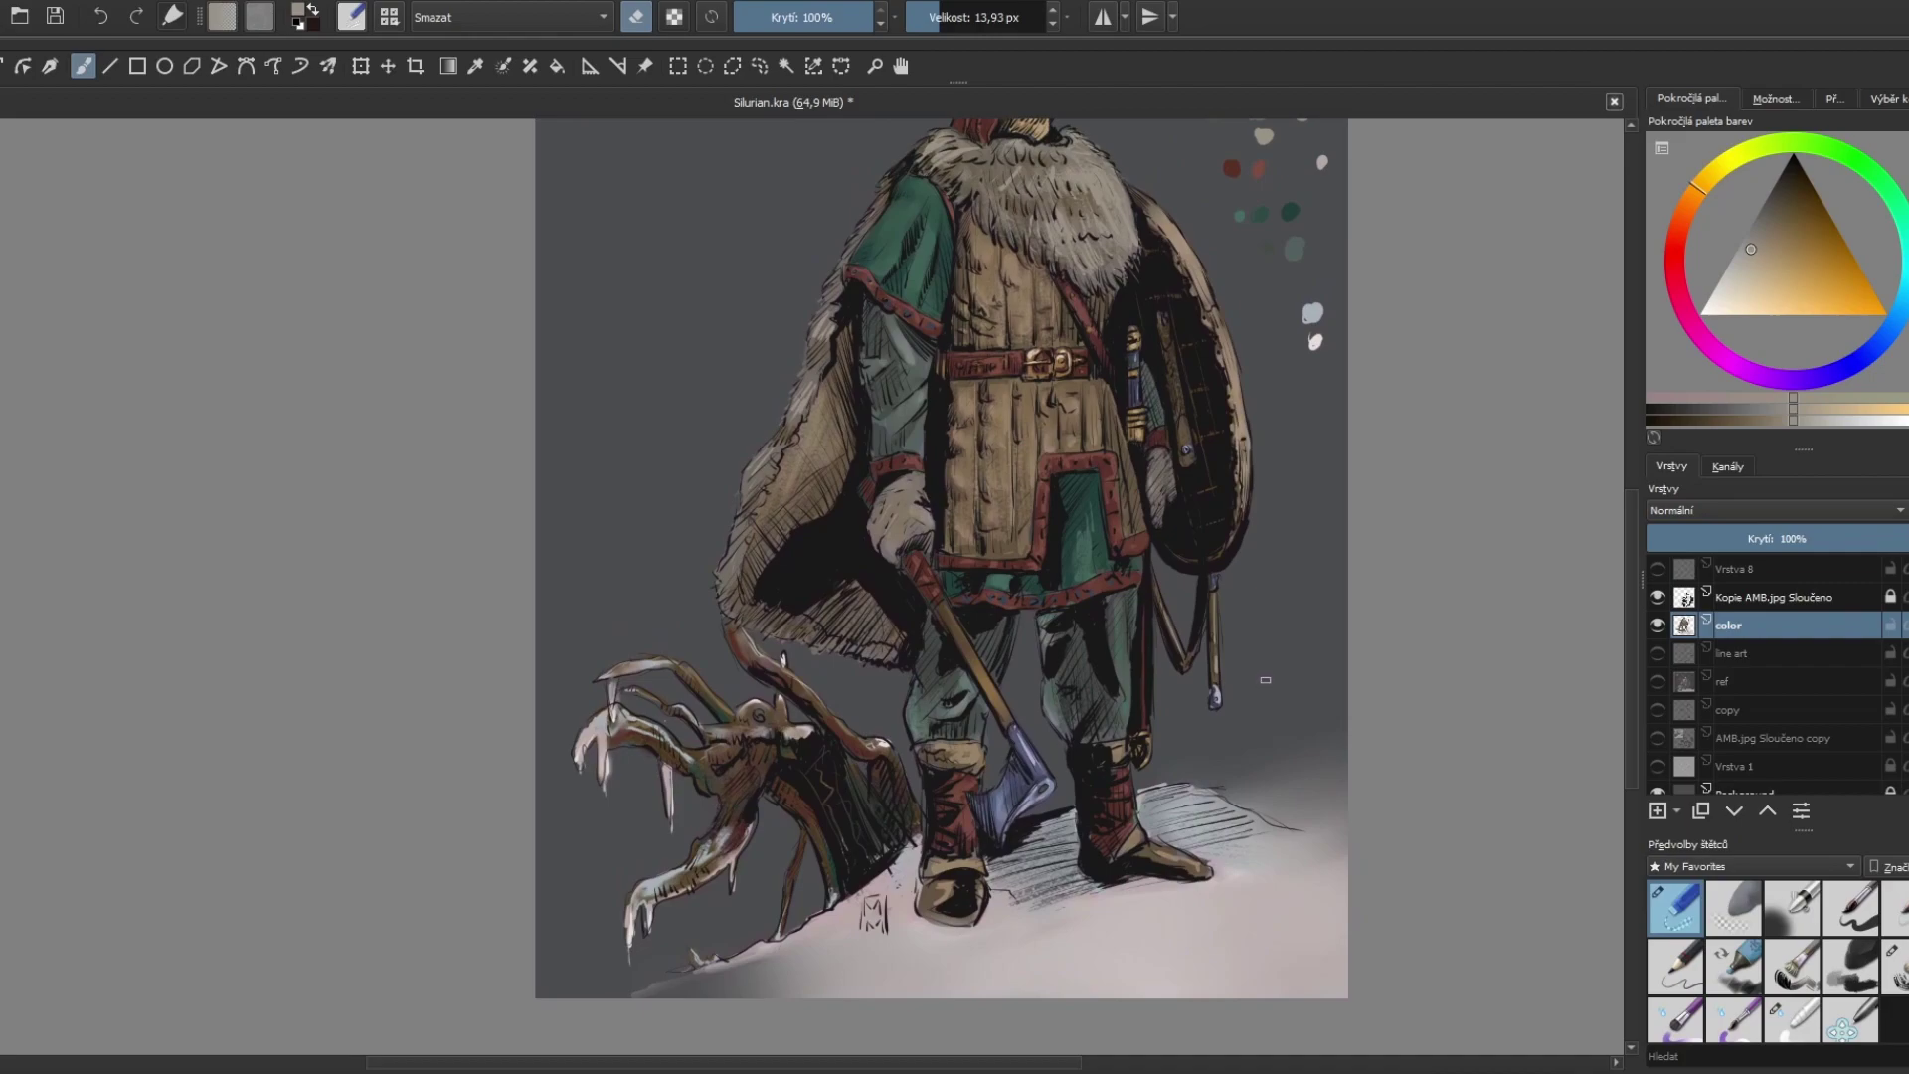
key(e)
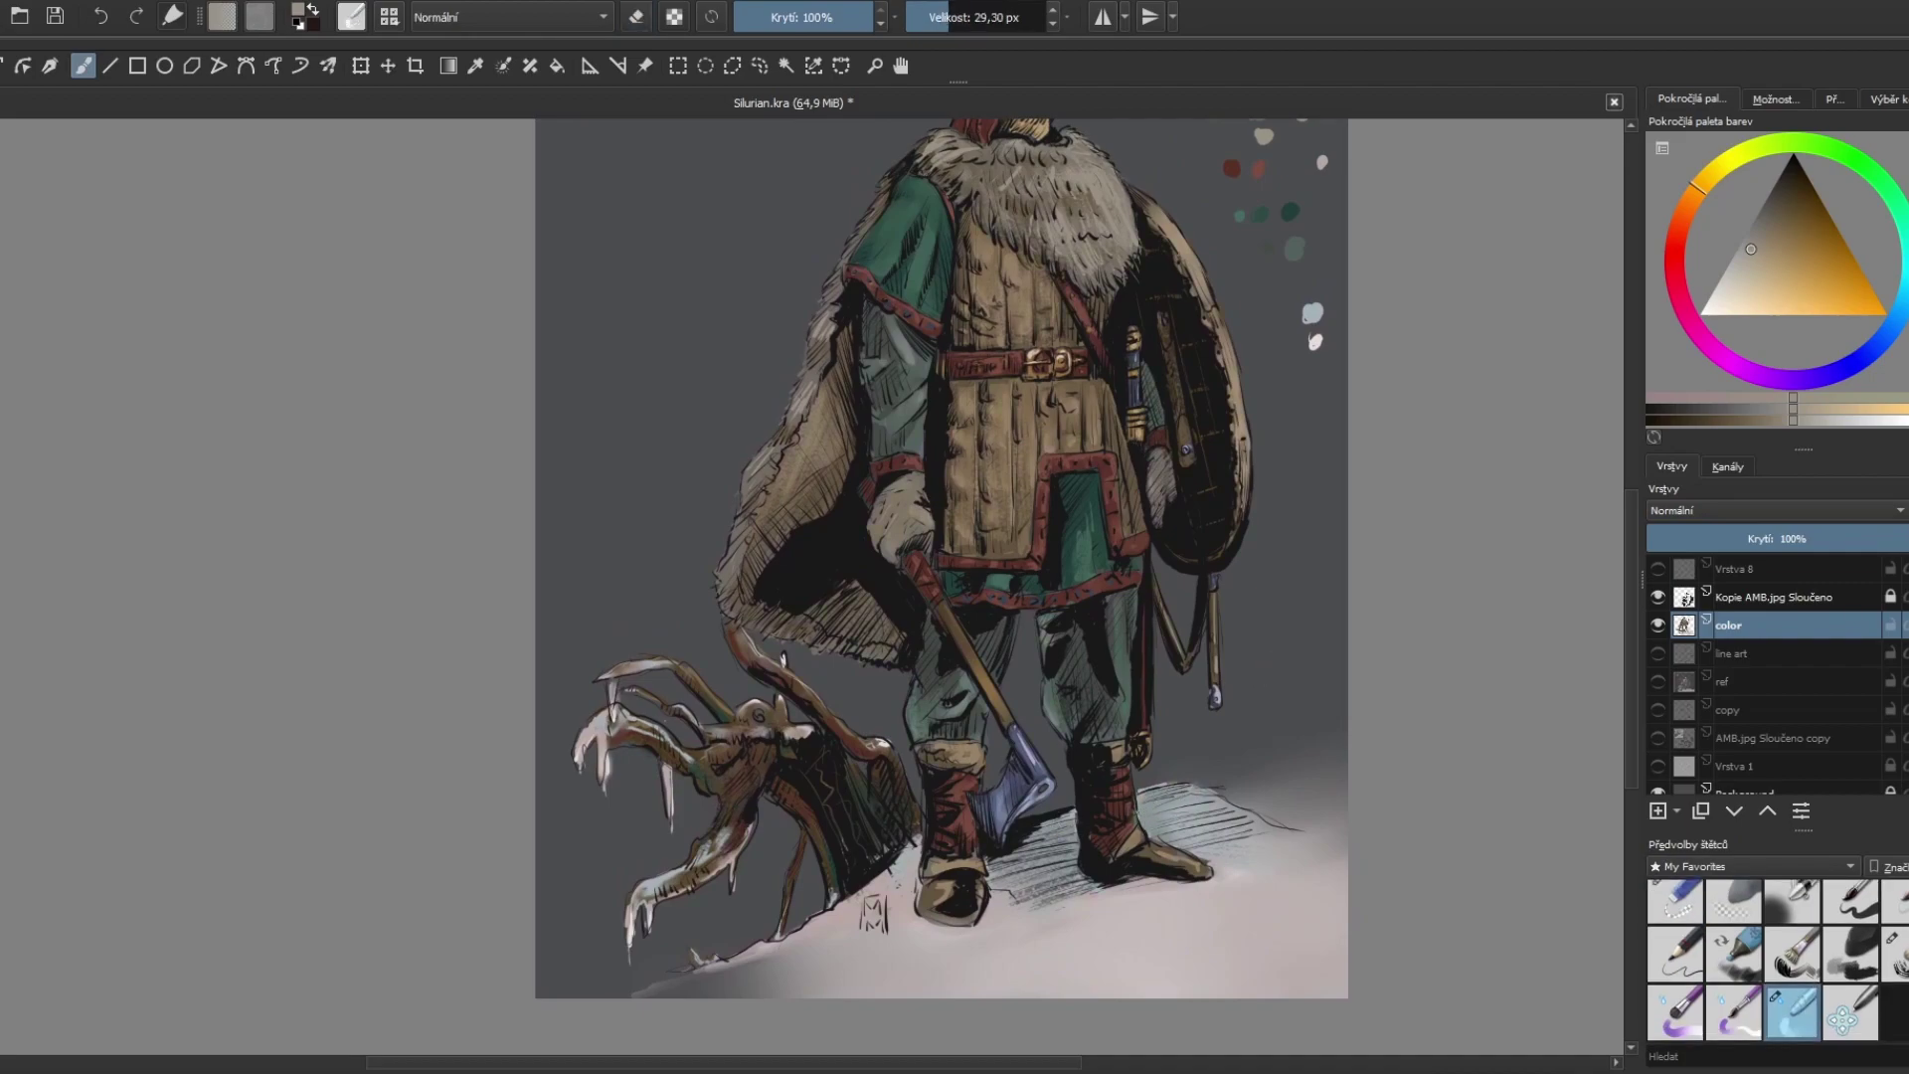
key(e)
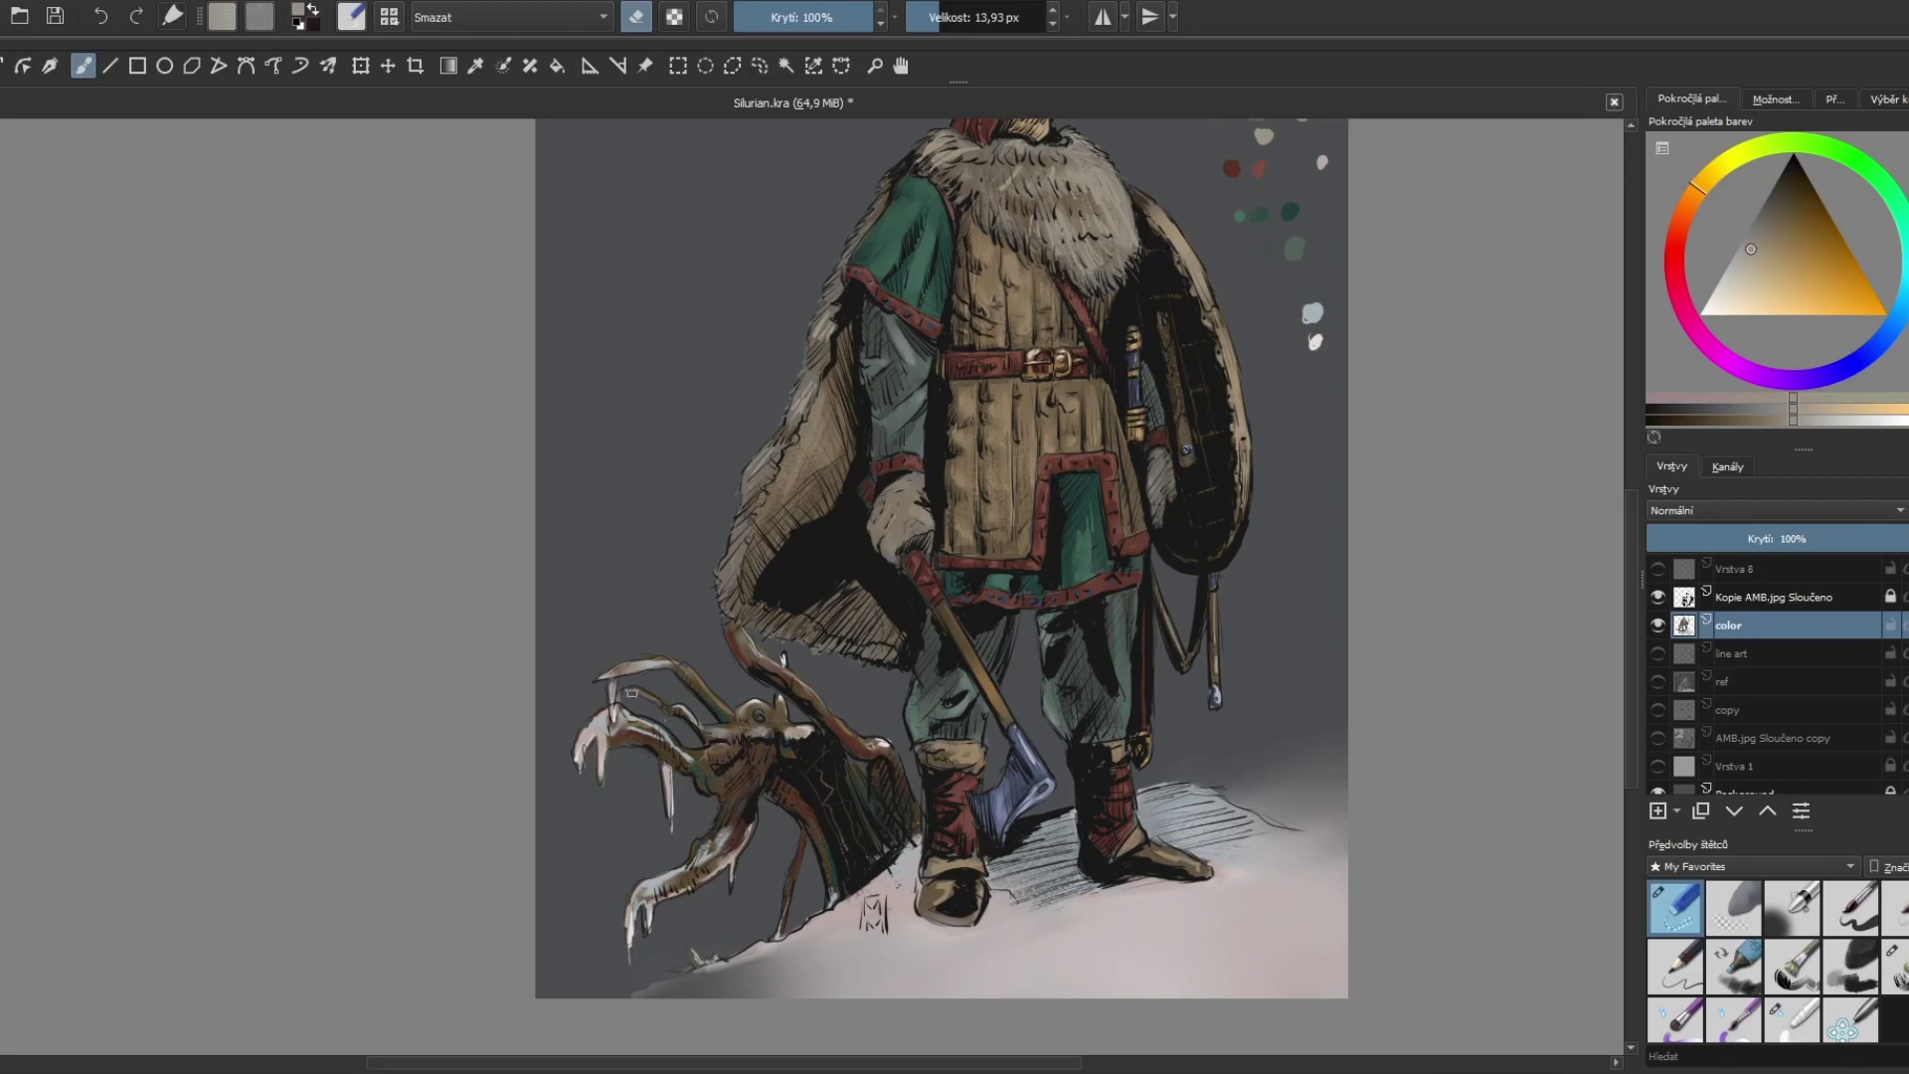
Step: Add a dark stroke to the creature stump's claw with the ink brush
key(minus)
key(minus)
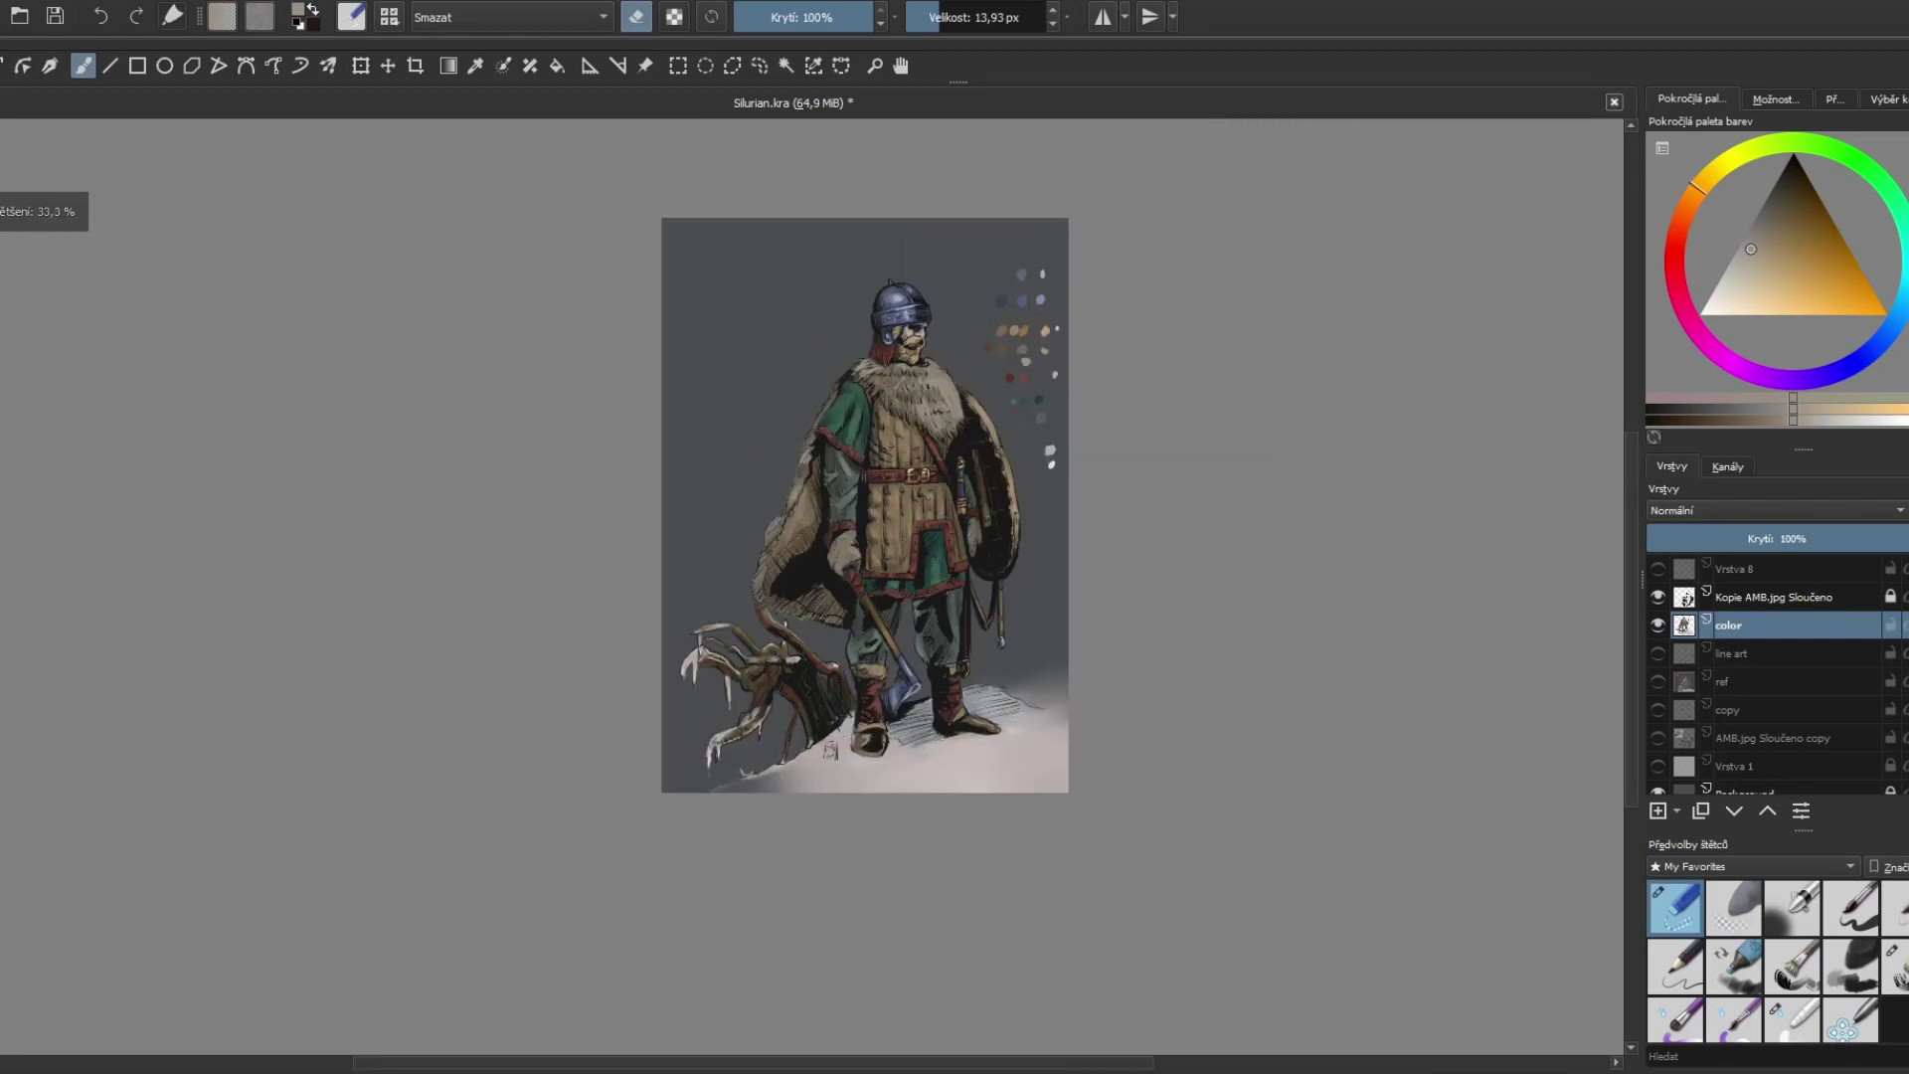
key(slash)
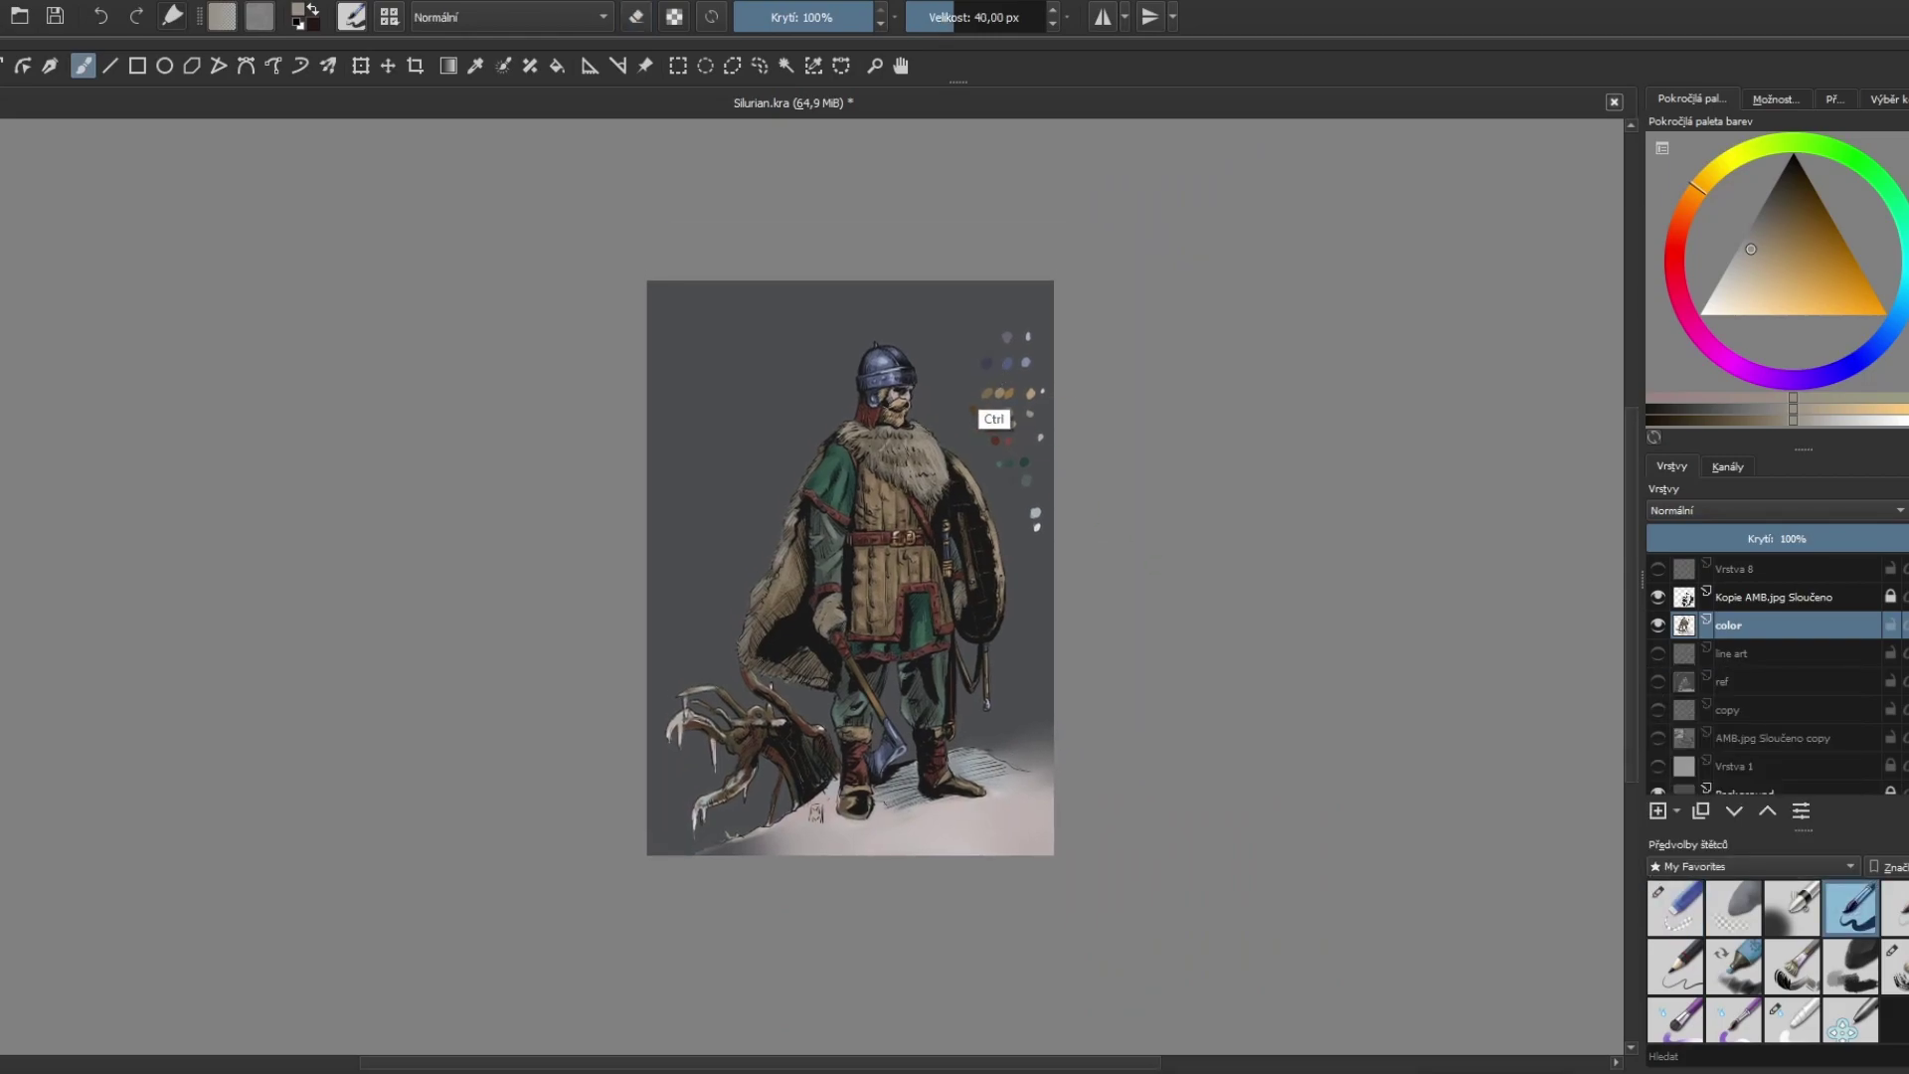
ctrl+click(987, 364)
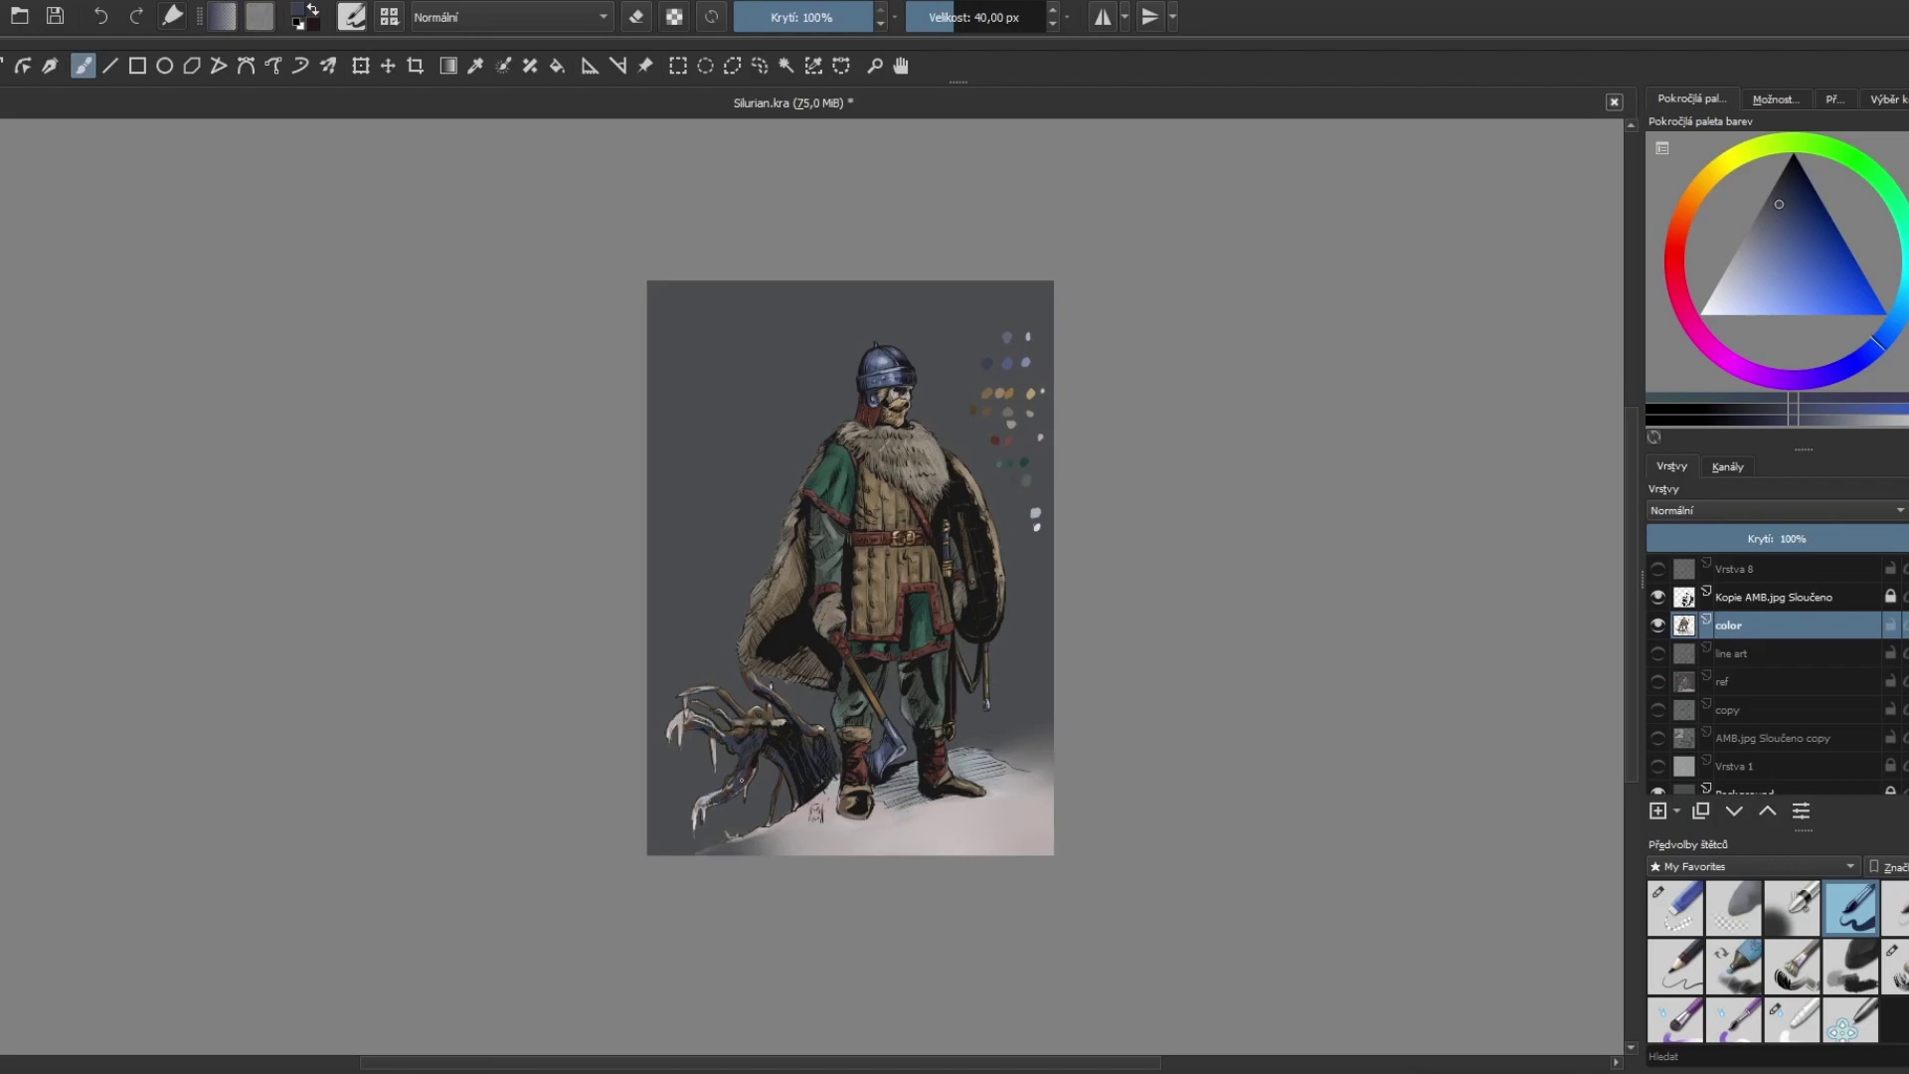
ctrl+click(1024, 507)
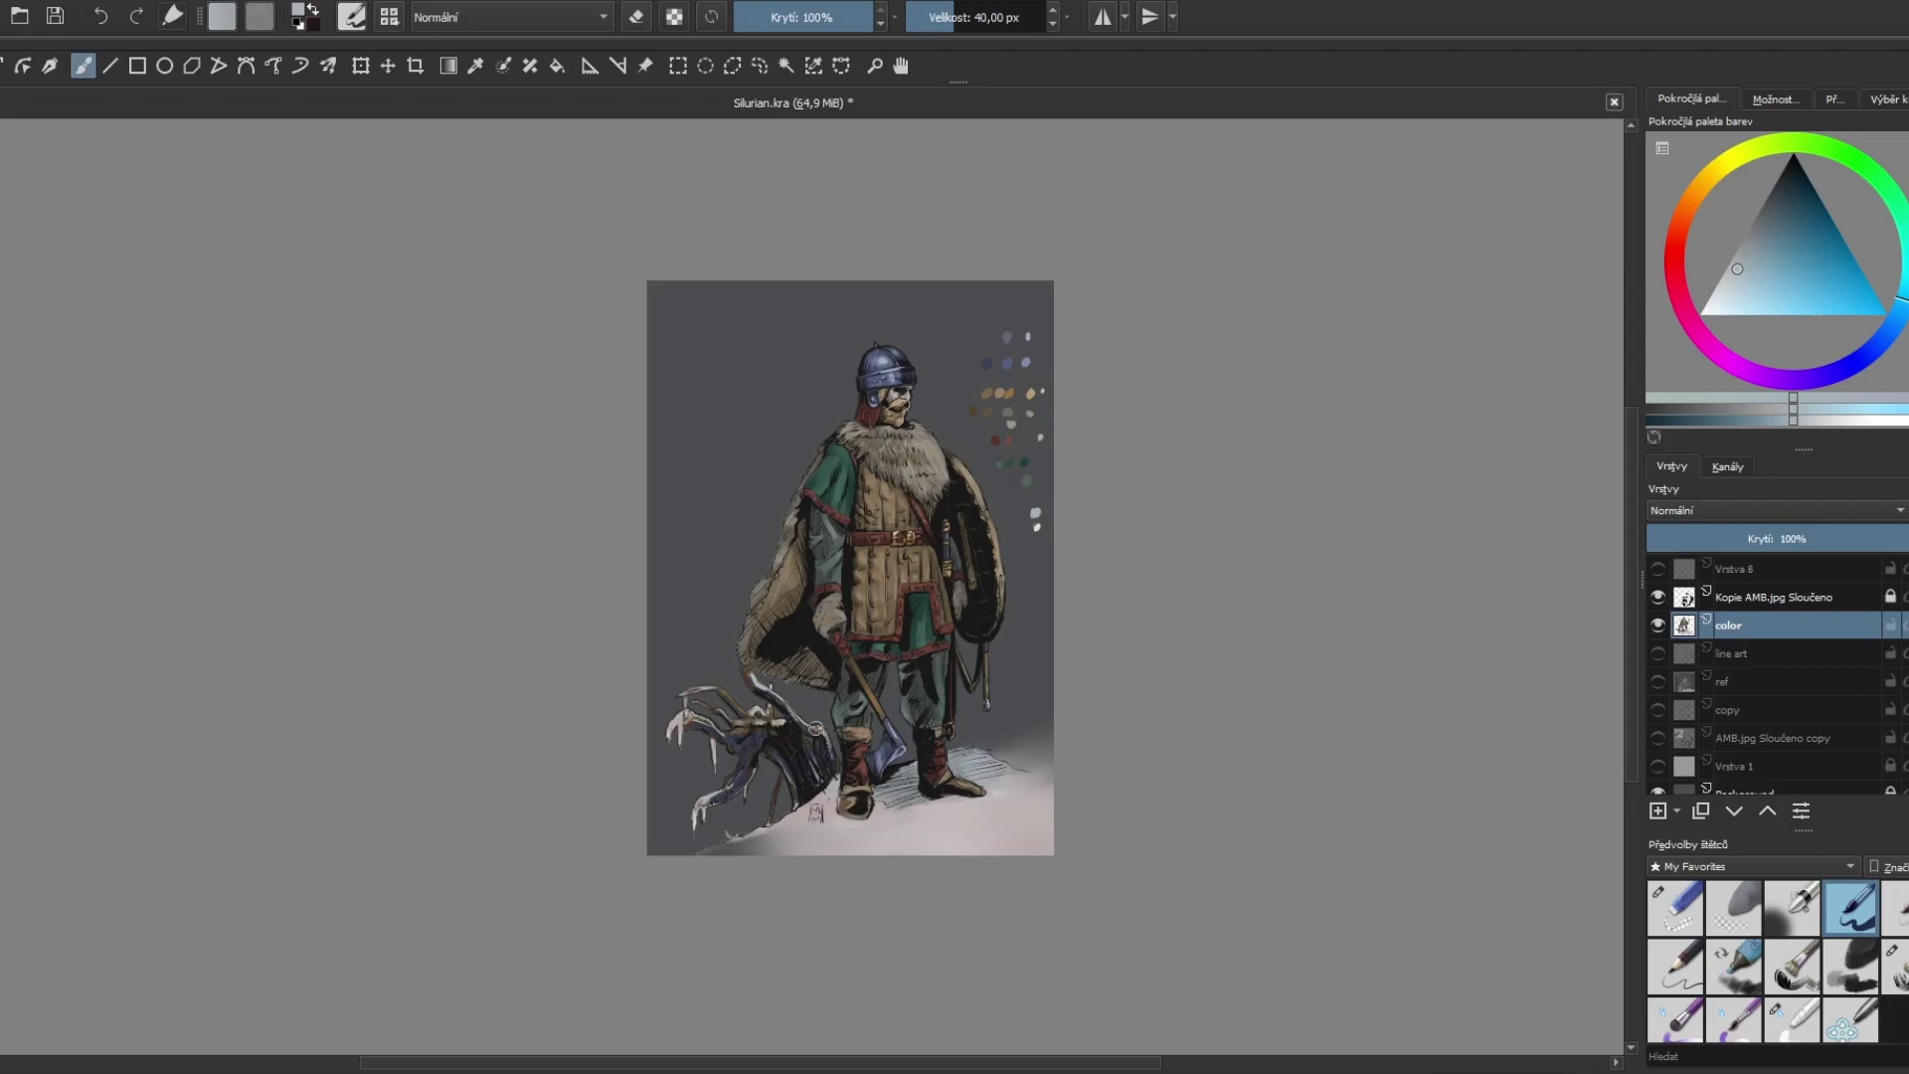
drag(720, 688, 733, 702)
Step: Paint pale reddish highlights on the creature's head, then darken it with the softer brush
ctrl+click(1038, 524)
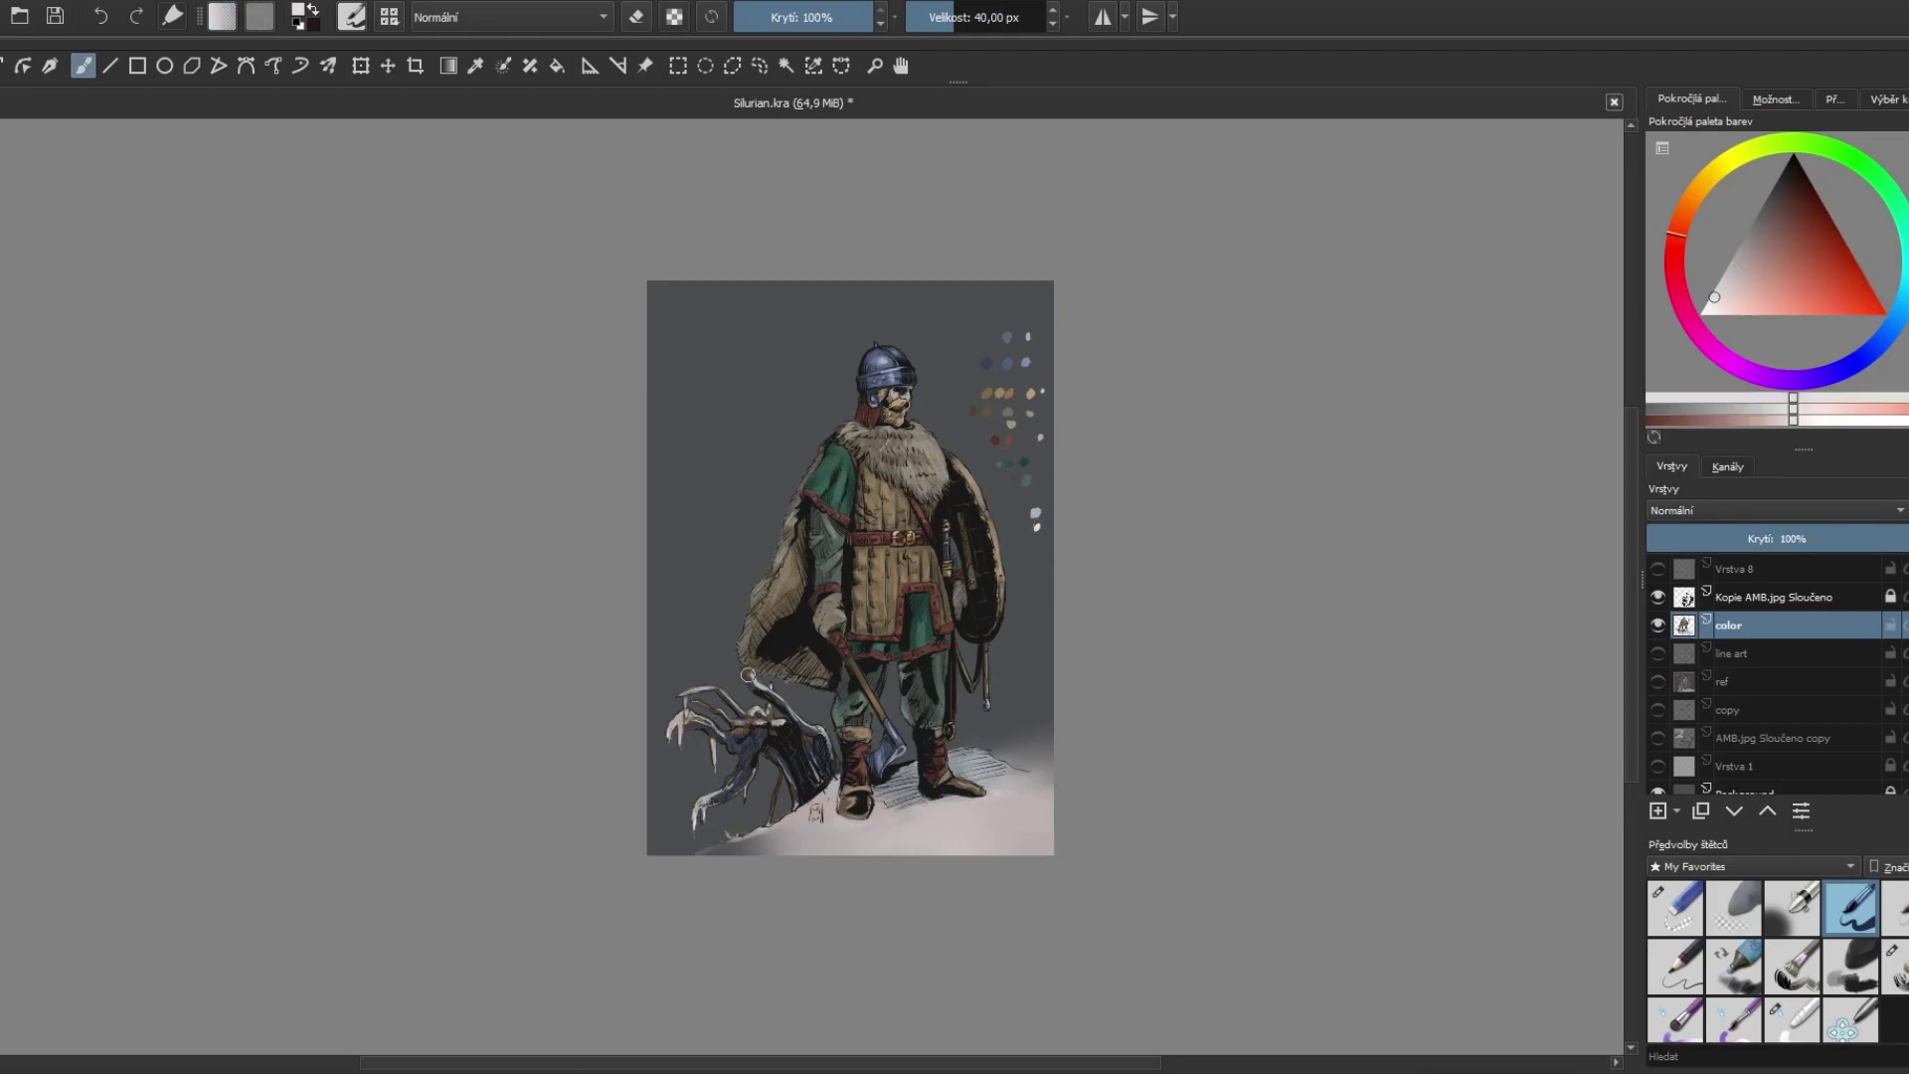
drag(748, 686, 775, 703)
key(slash)
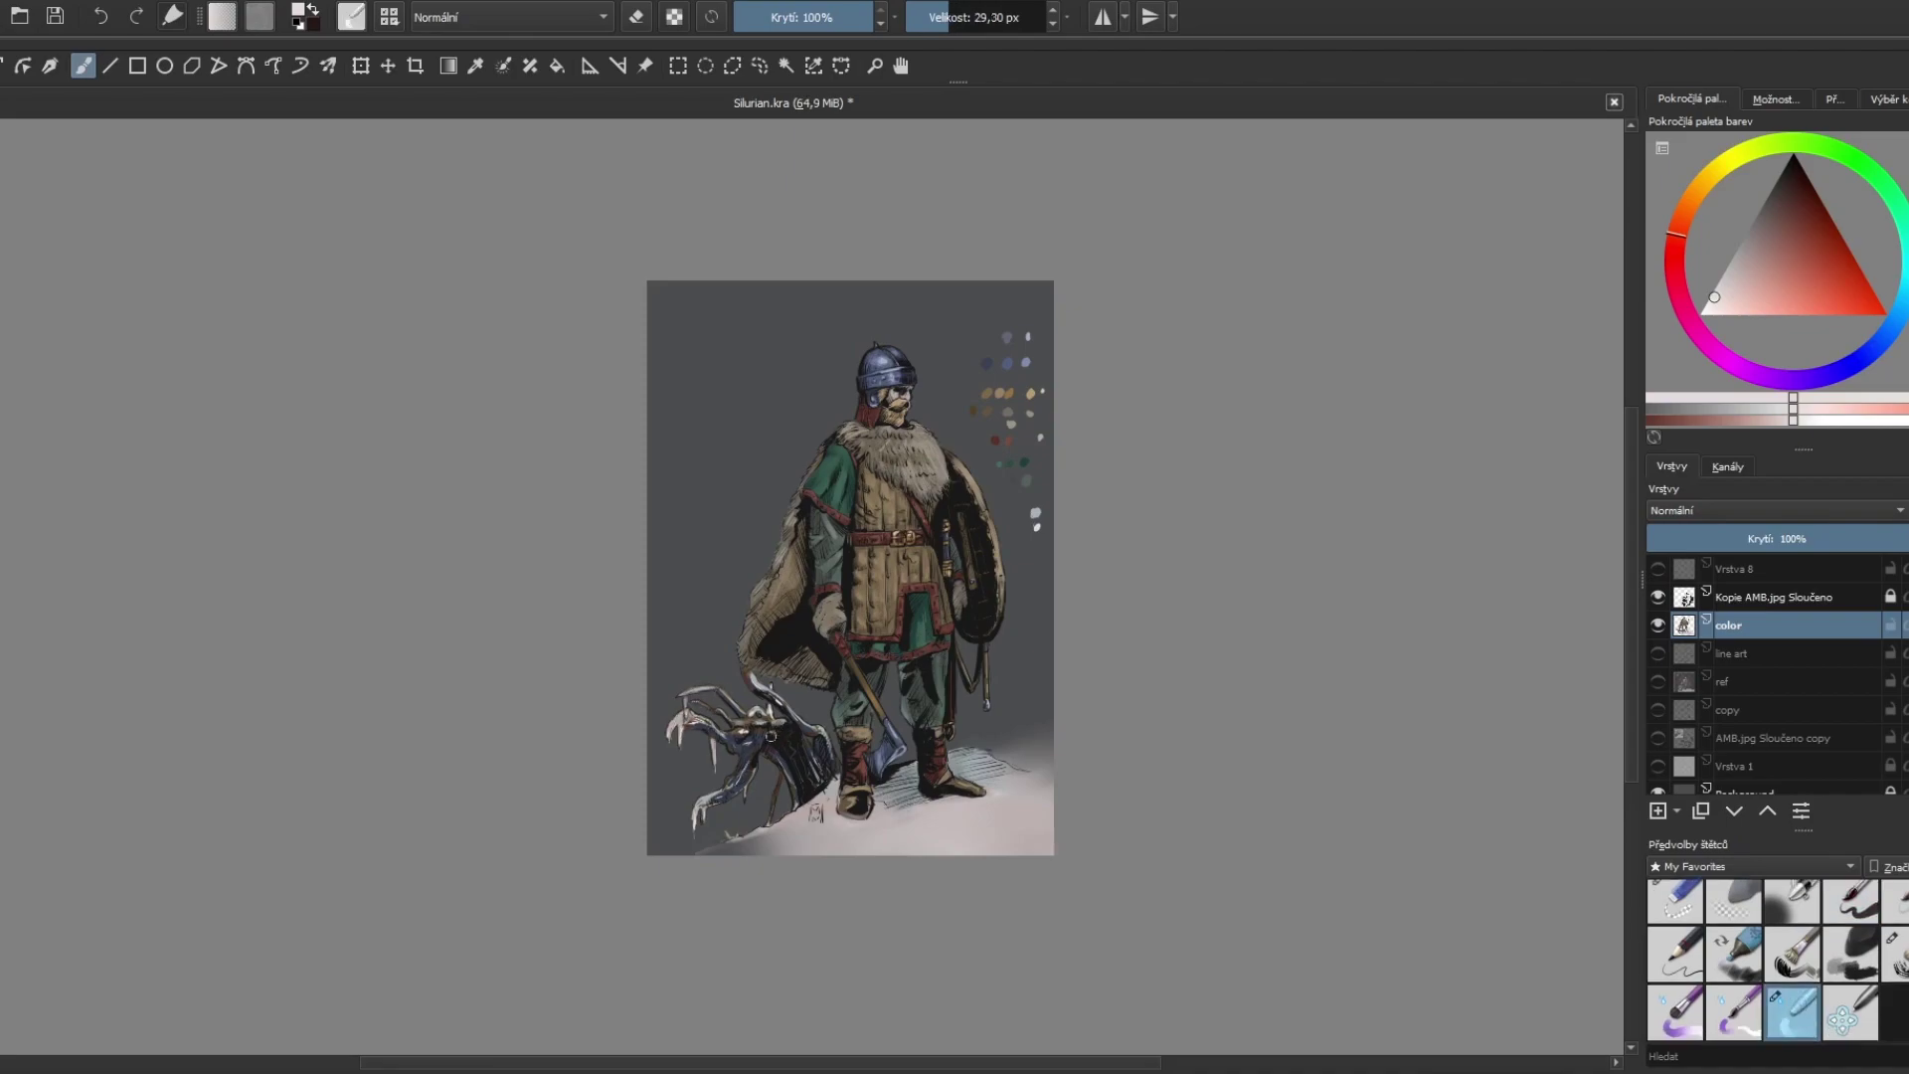
mouse_move(747, 731)
mouse_down()
mouse_move(784, 760)
mouse_move(821, 741)
mouse_up()
key(plus)
Step: Erase the colour swatches and blobs beside the warrior
key(e)
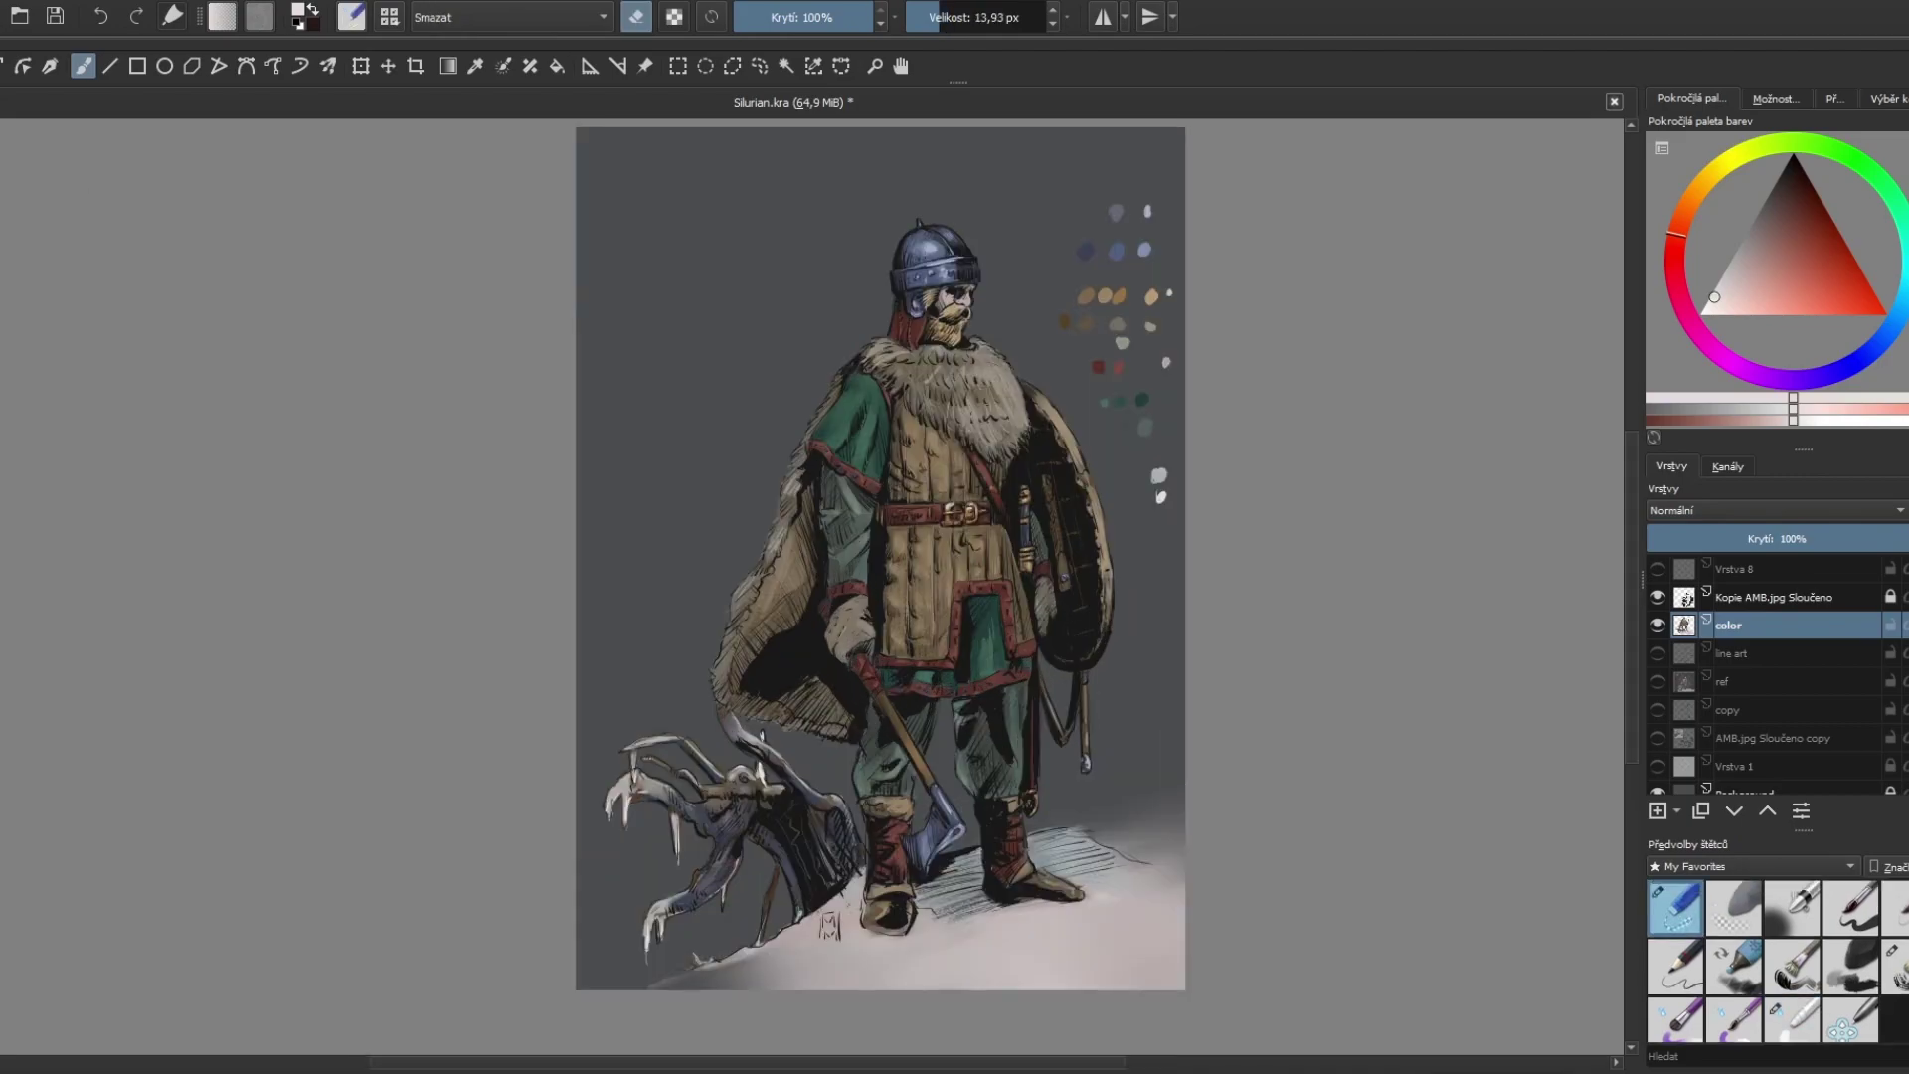
mouse_move(1144, 206)
mouse_down()
mouse_move(1091, 204)
mouse_move(1071, 253)
mouse_move(1160, 263)
mouse_move(1124, 392)
mouse_up()
drag(1158, 469, 1161, 503)
key(e)
Step: Sample skin tones from the face and touch up the skin around the eye
ctrl+click(970, 355)
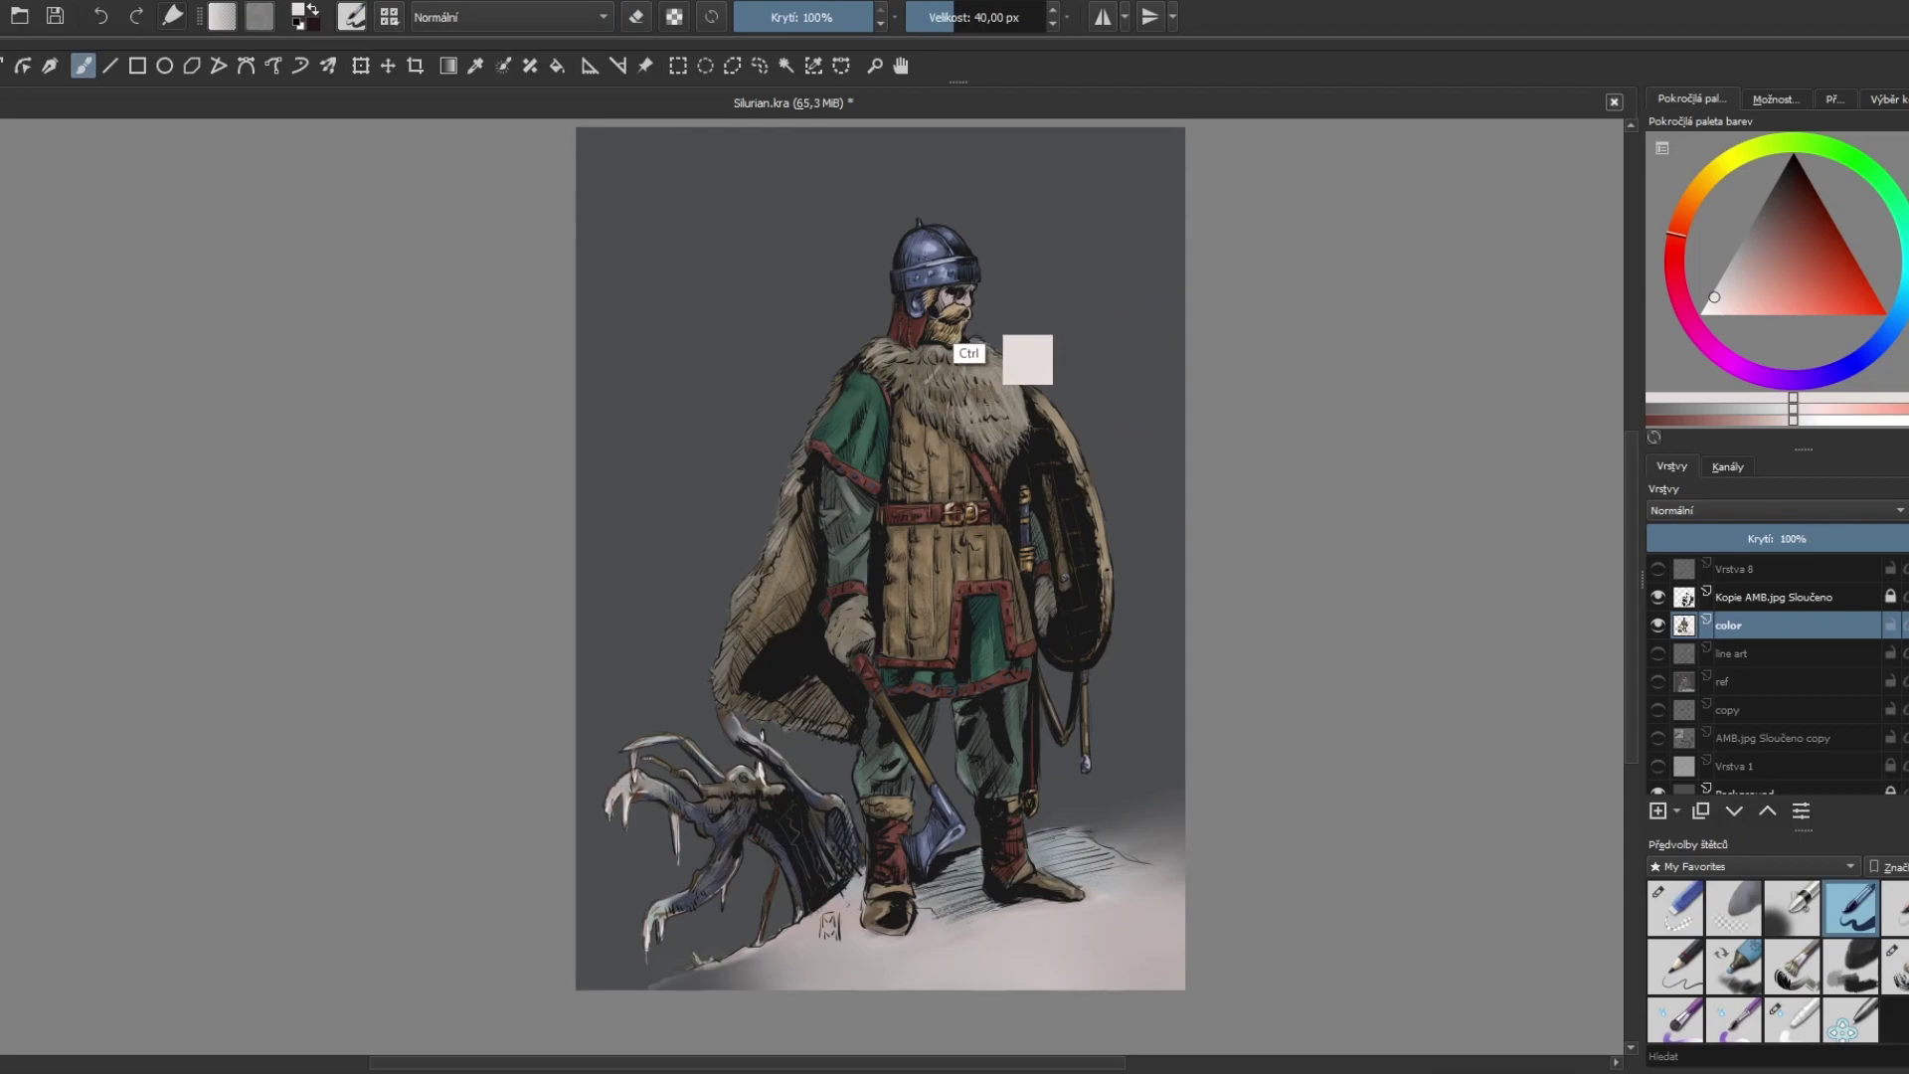
ctrl+click(945, 298)
click(959, 296)
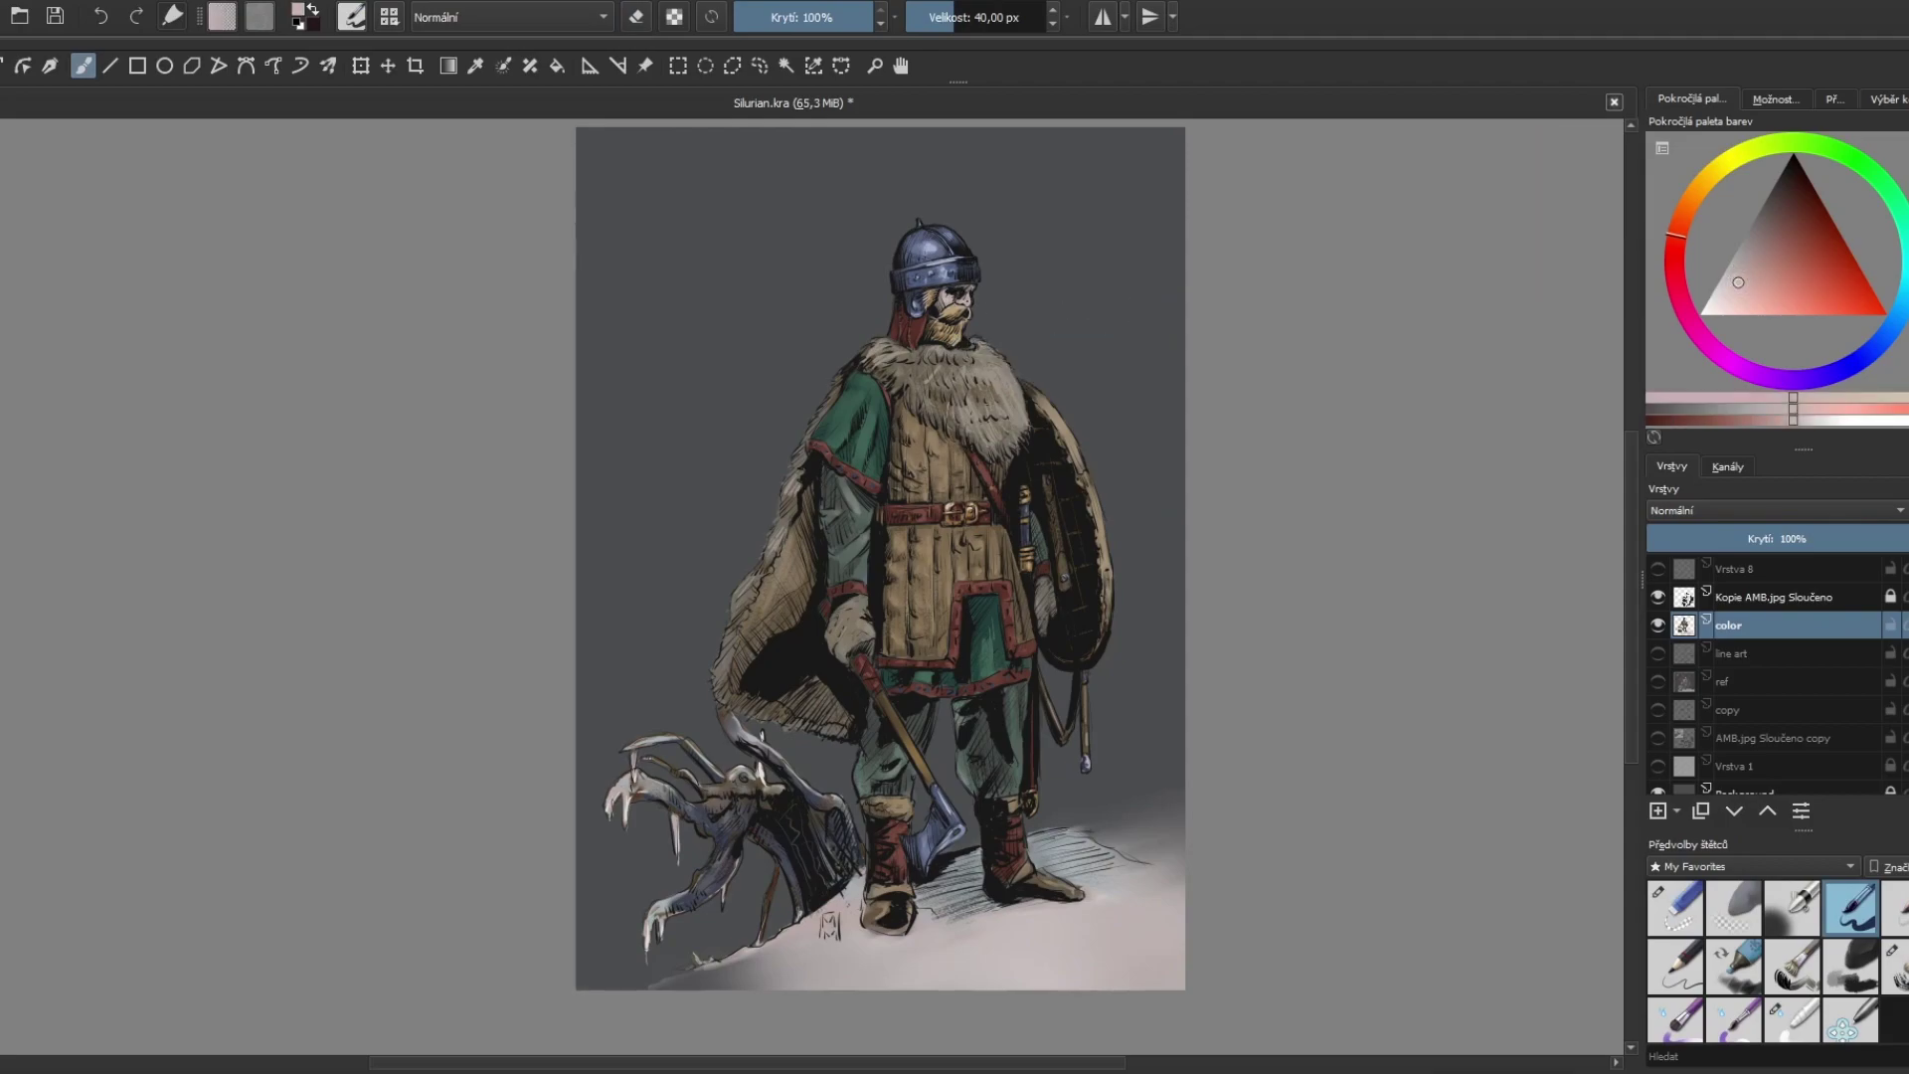
scroll(880, 556, up, 2)
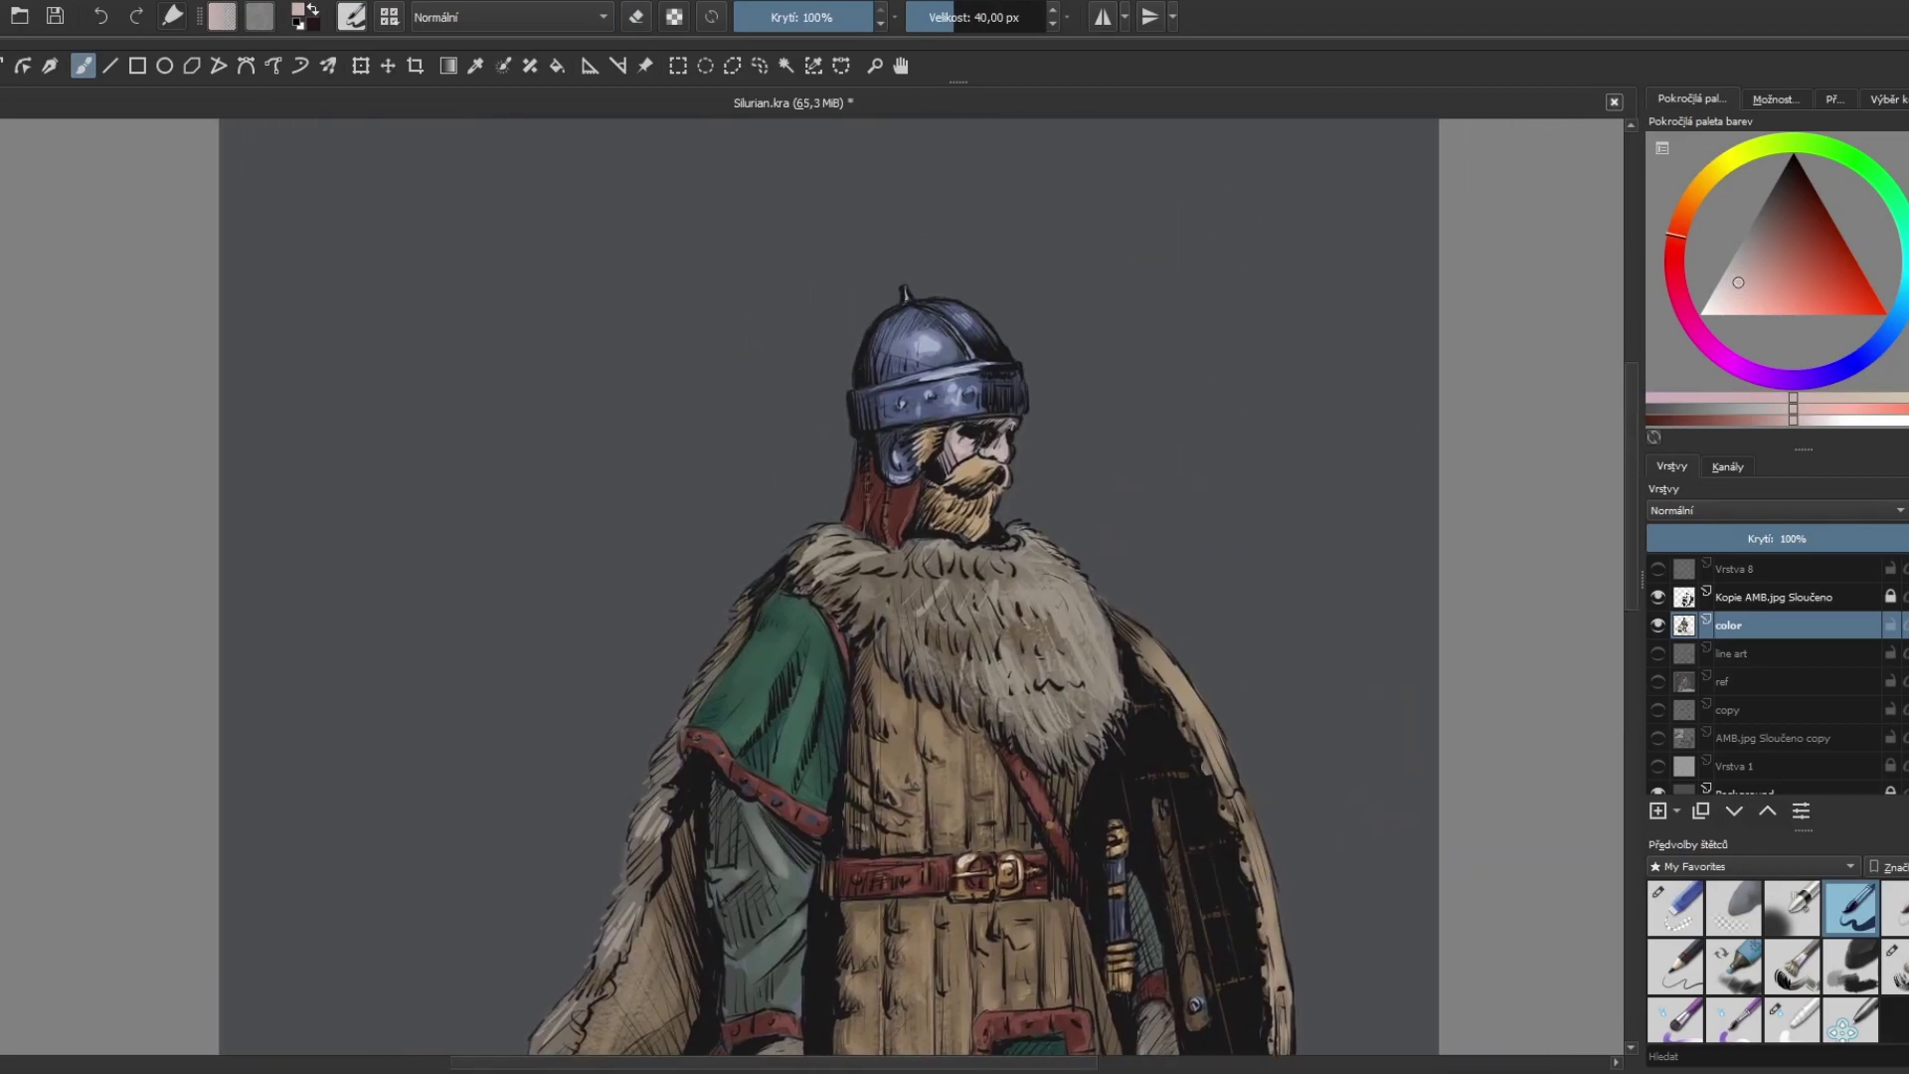
ctrl+click(959, 440)
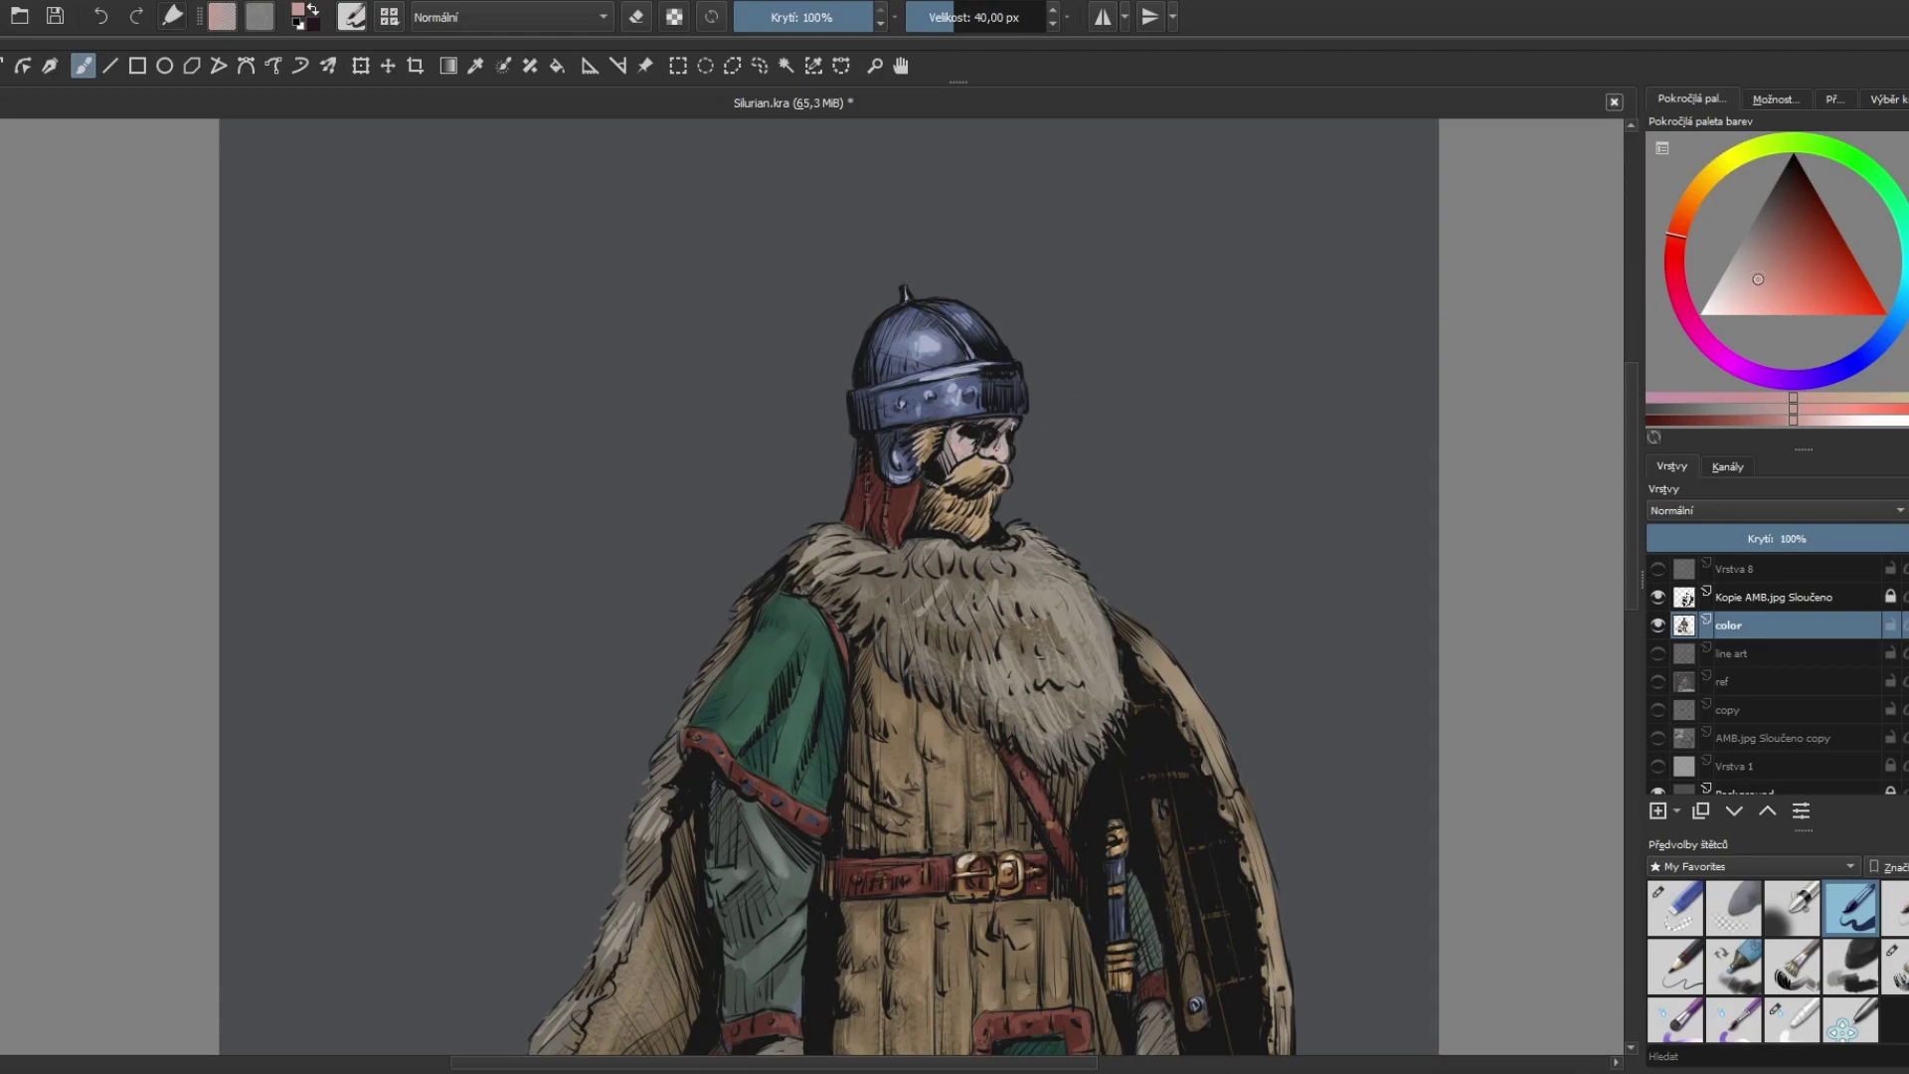
Step: Paint pink blush on the warrior's cheek, adjusting the pink darker and lighter
key(slash)
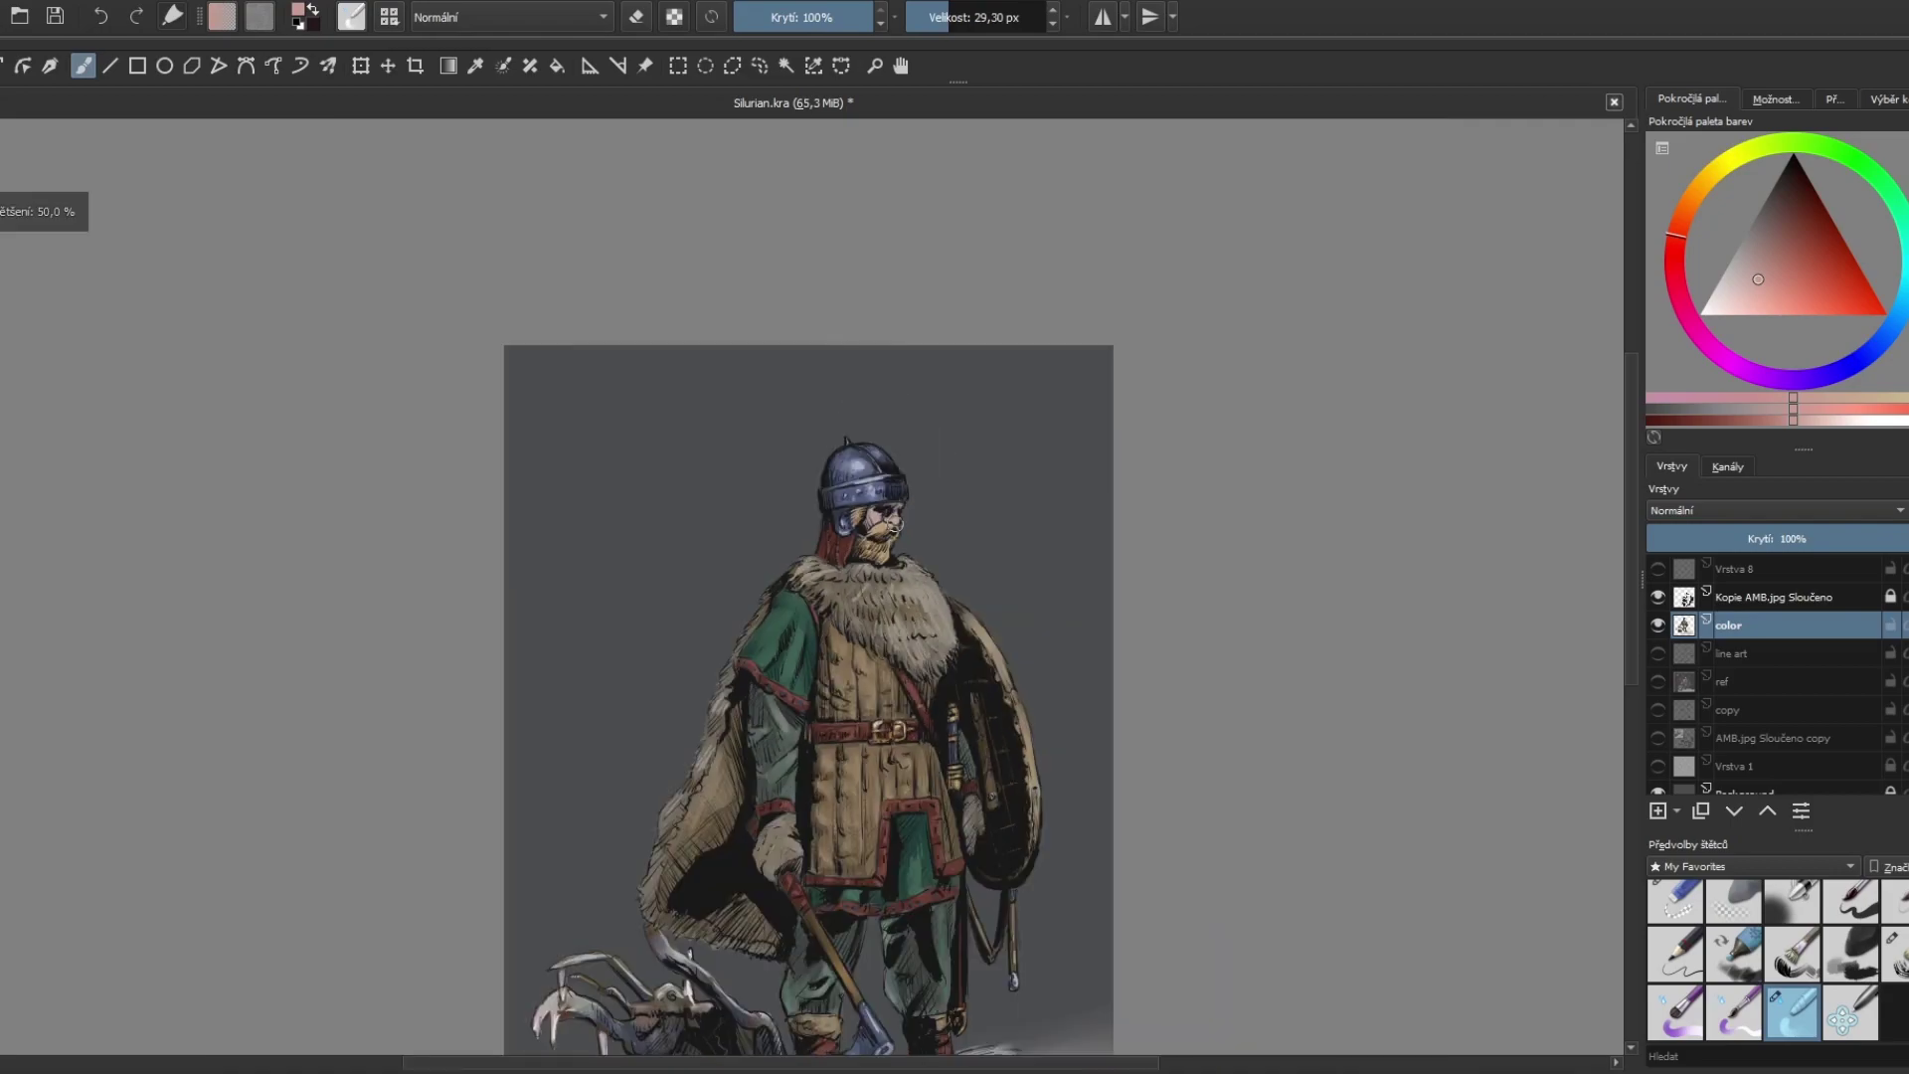
key(minus)
key(plus)
key(slash)
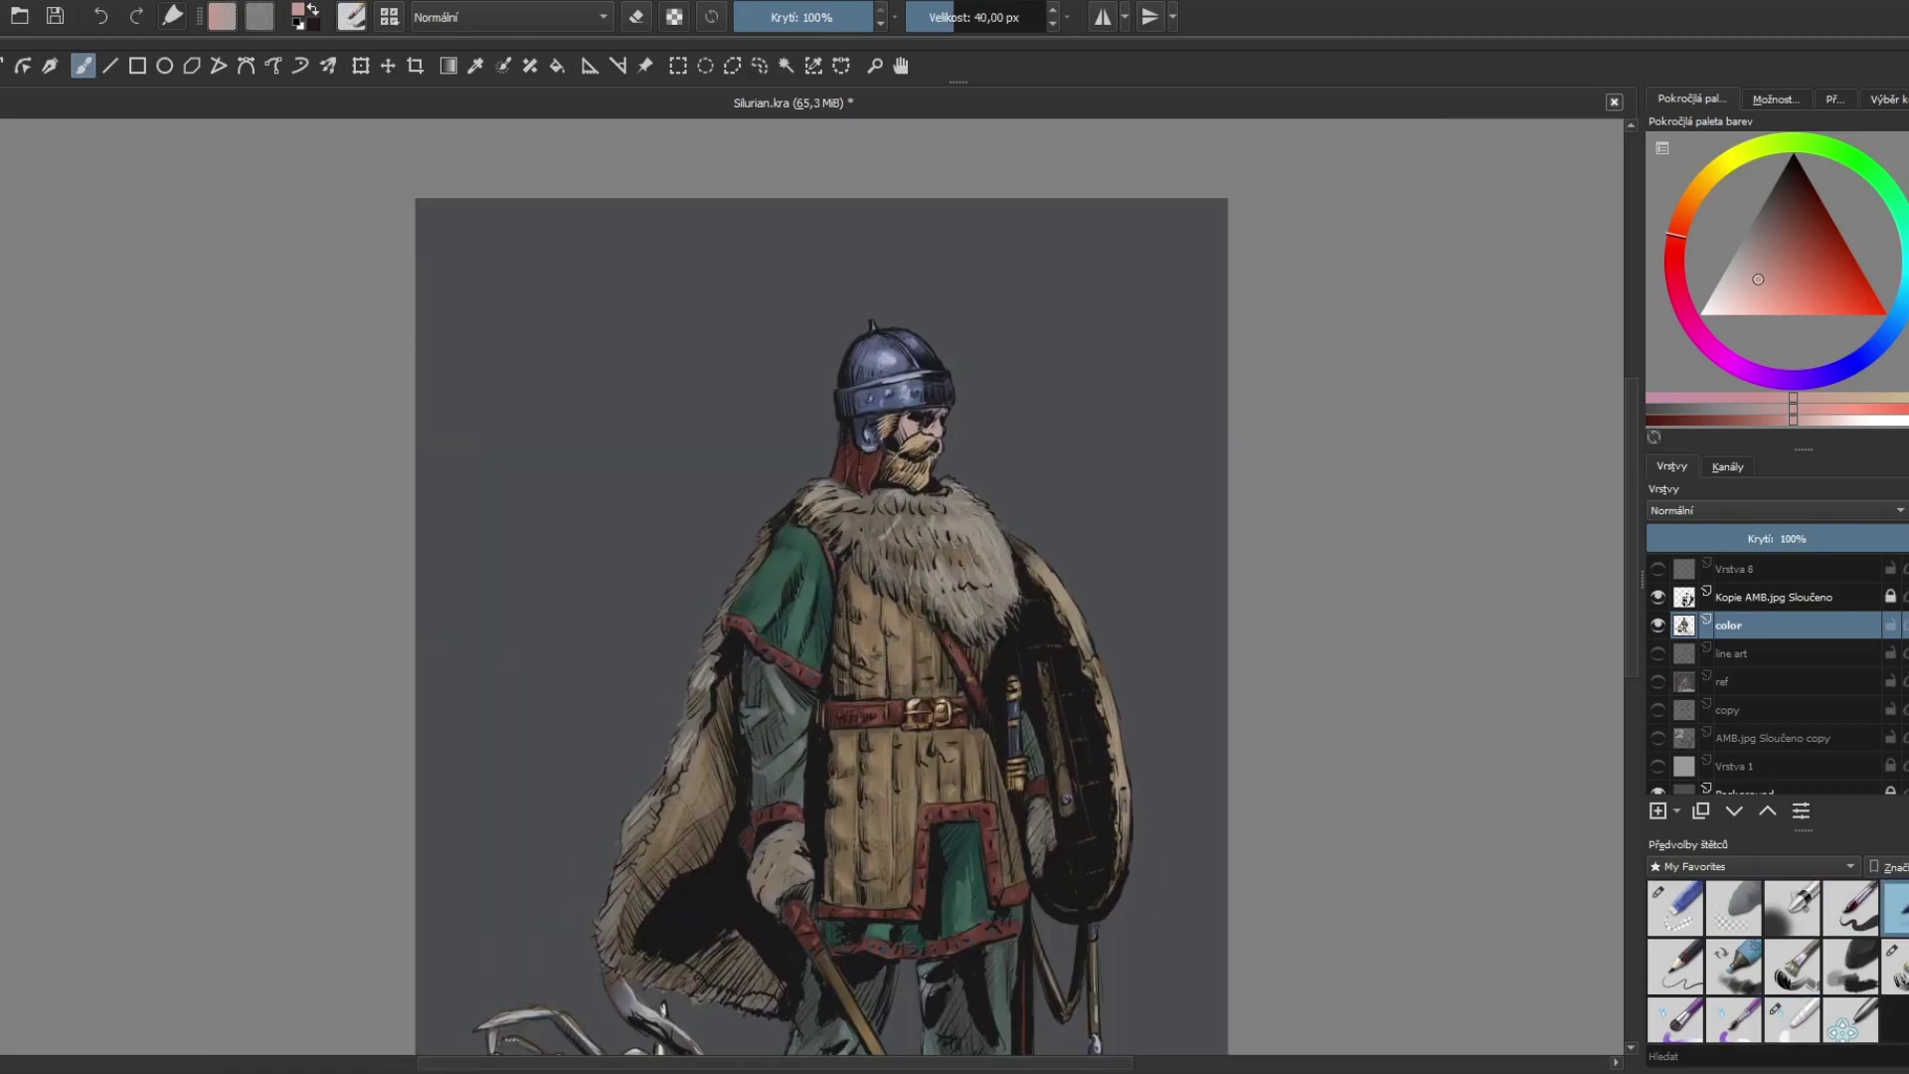
drag(899, 410, 920, 428)
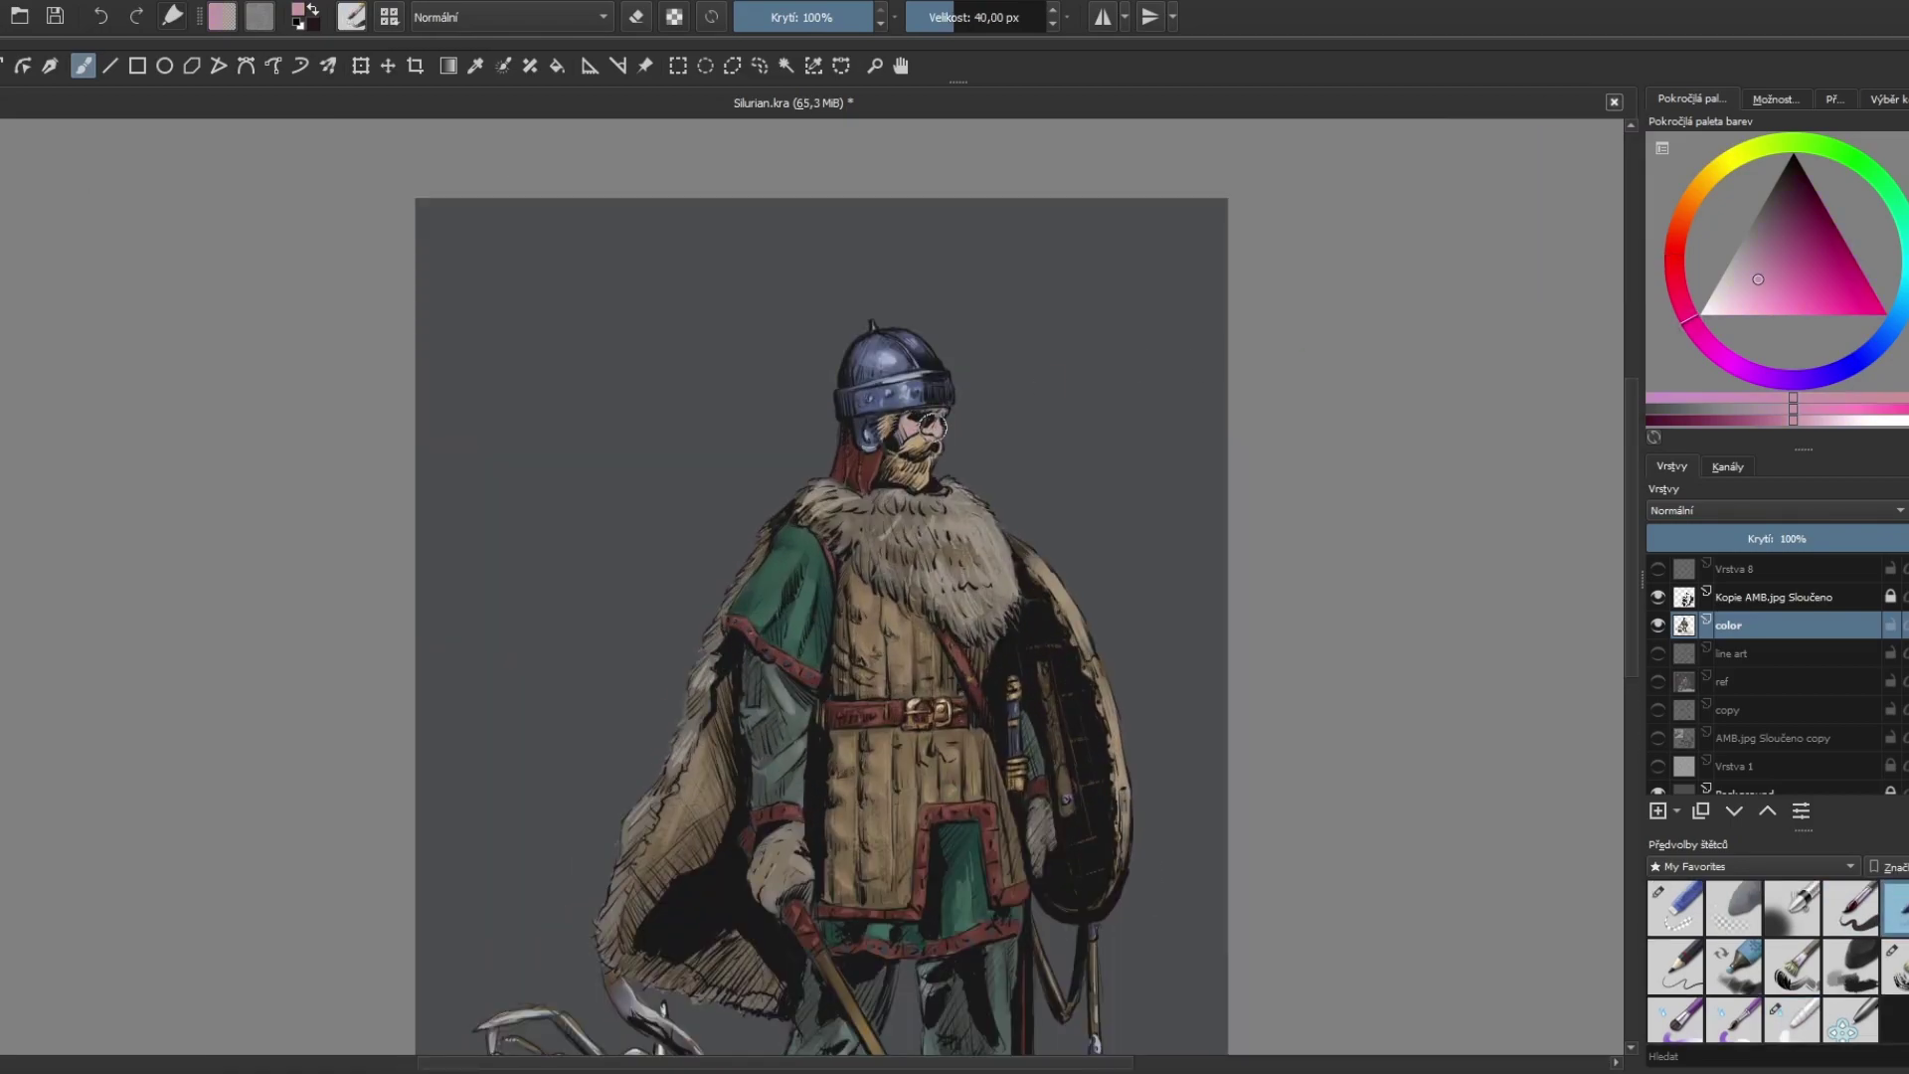
key(k)
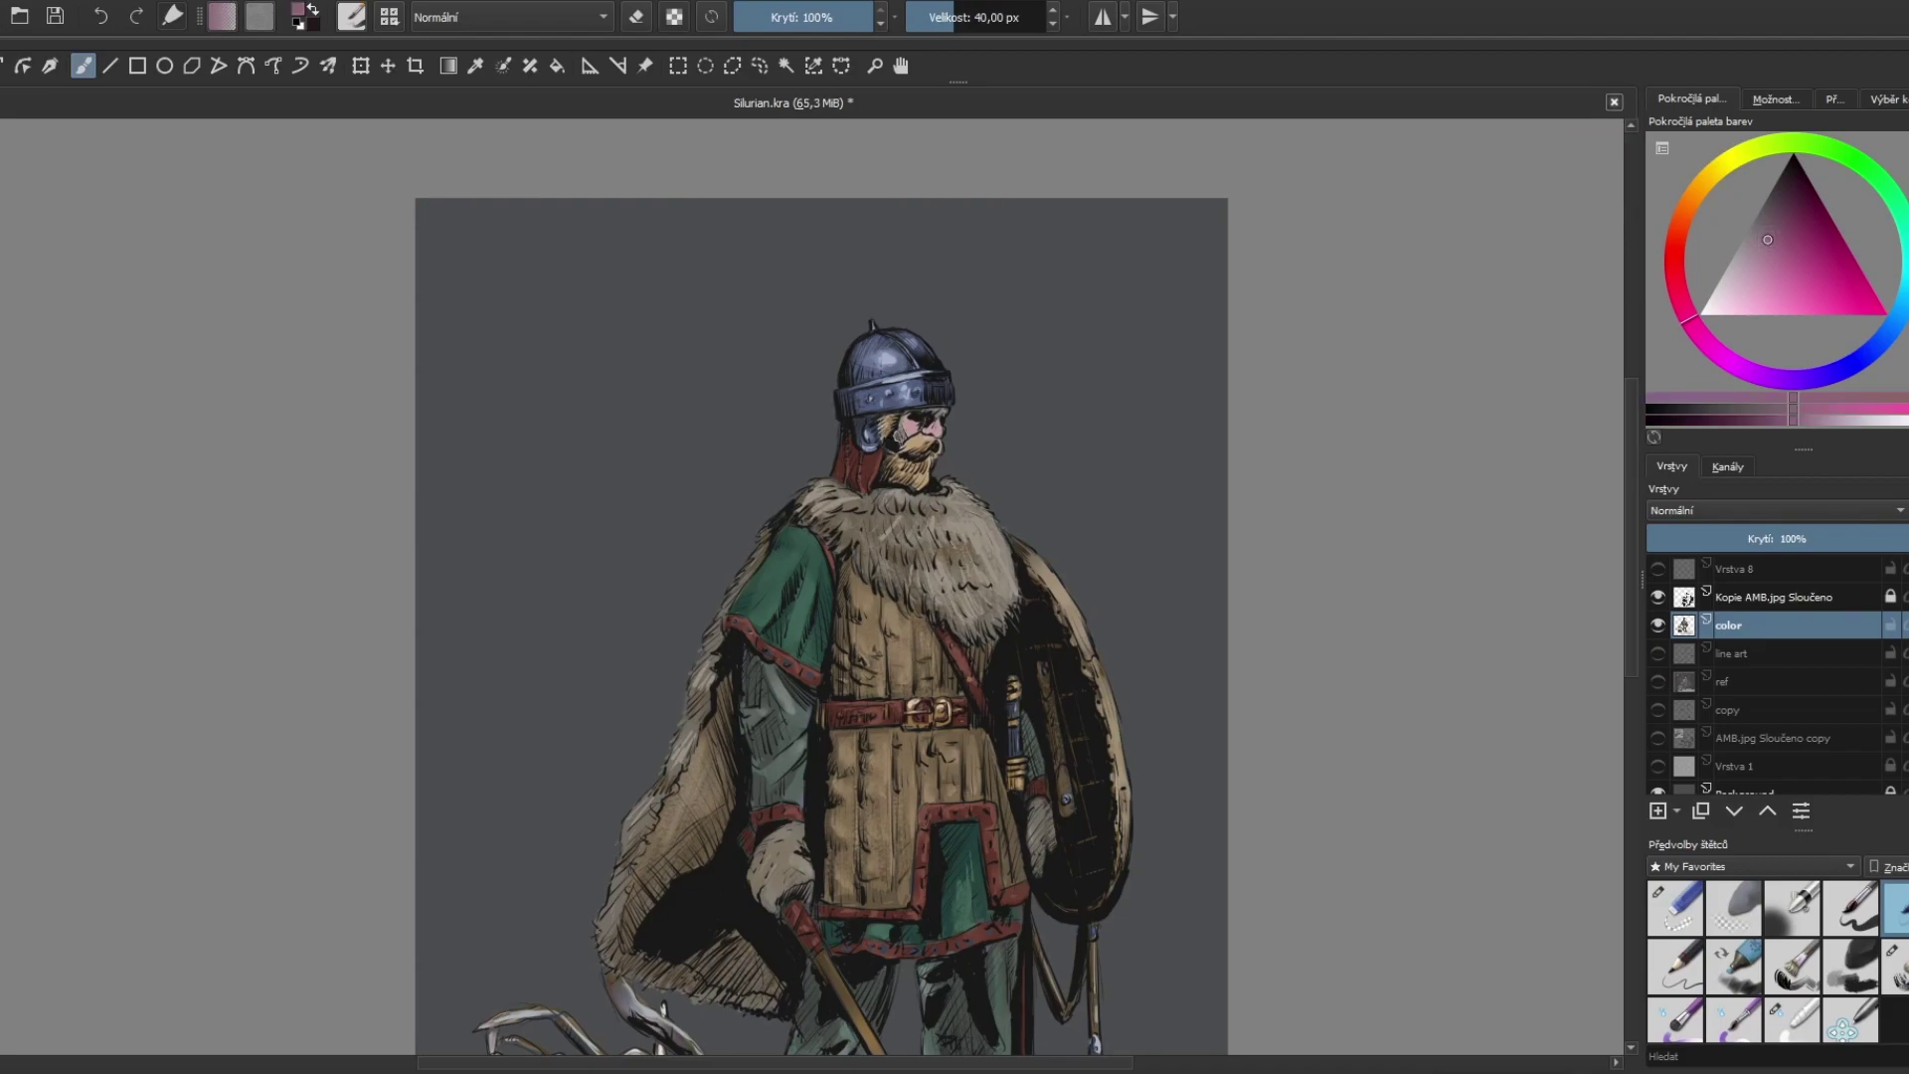
key(l)
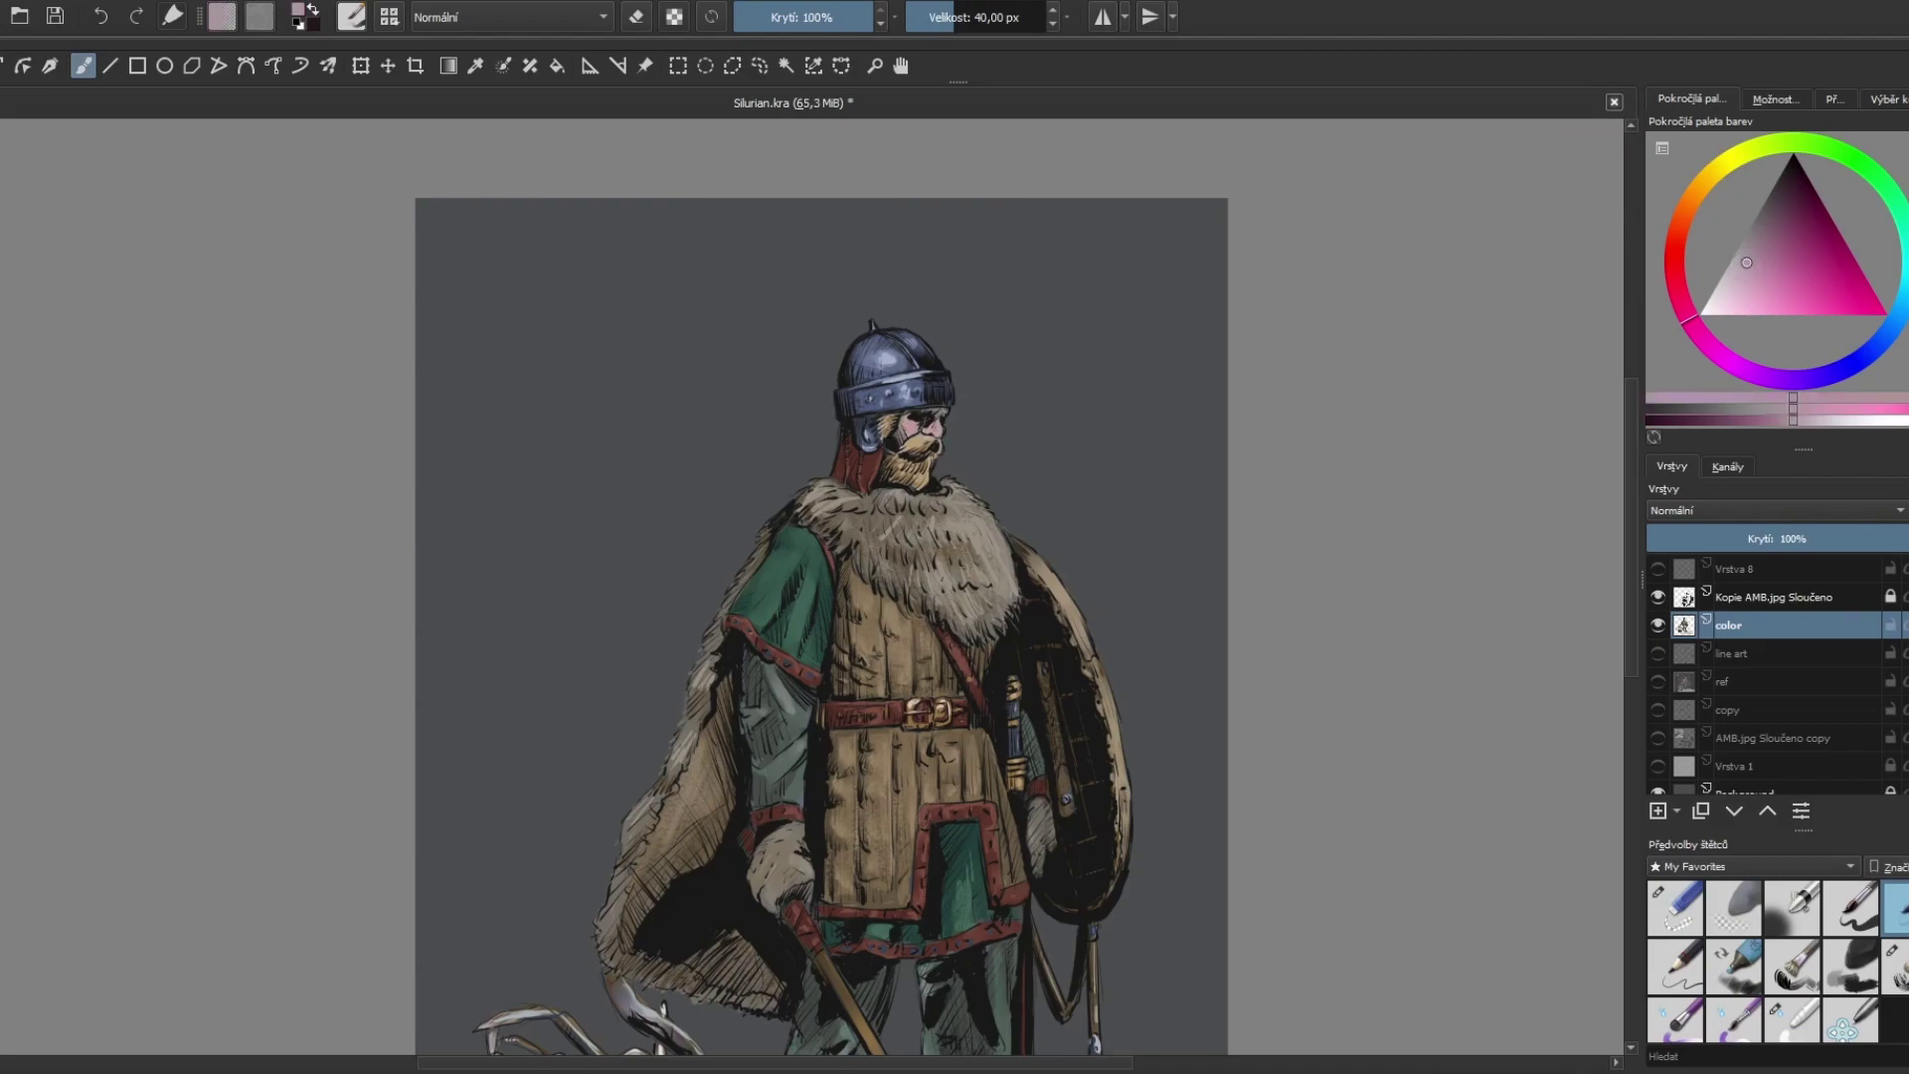
Step: Add light tan dabs to the lower tunic using a colour sampled from it
key(plus)
ctrl+click(1074, 524)
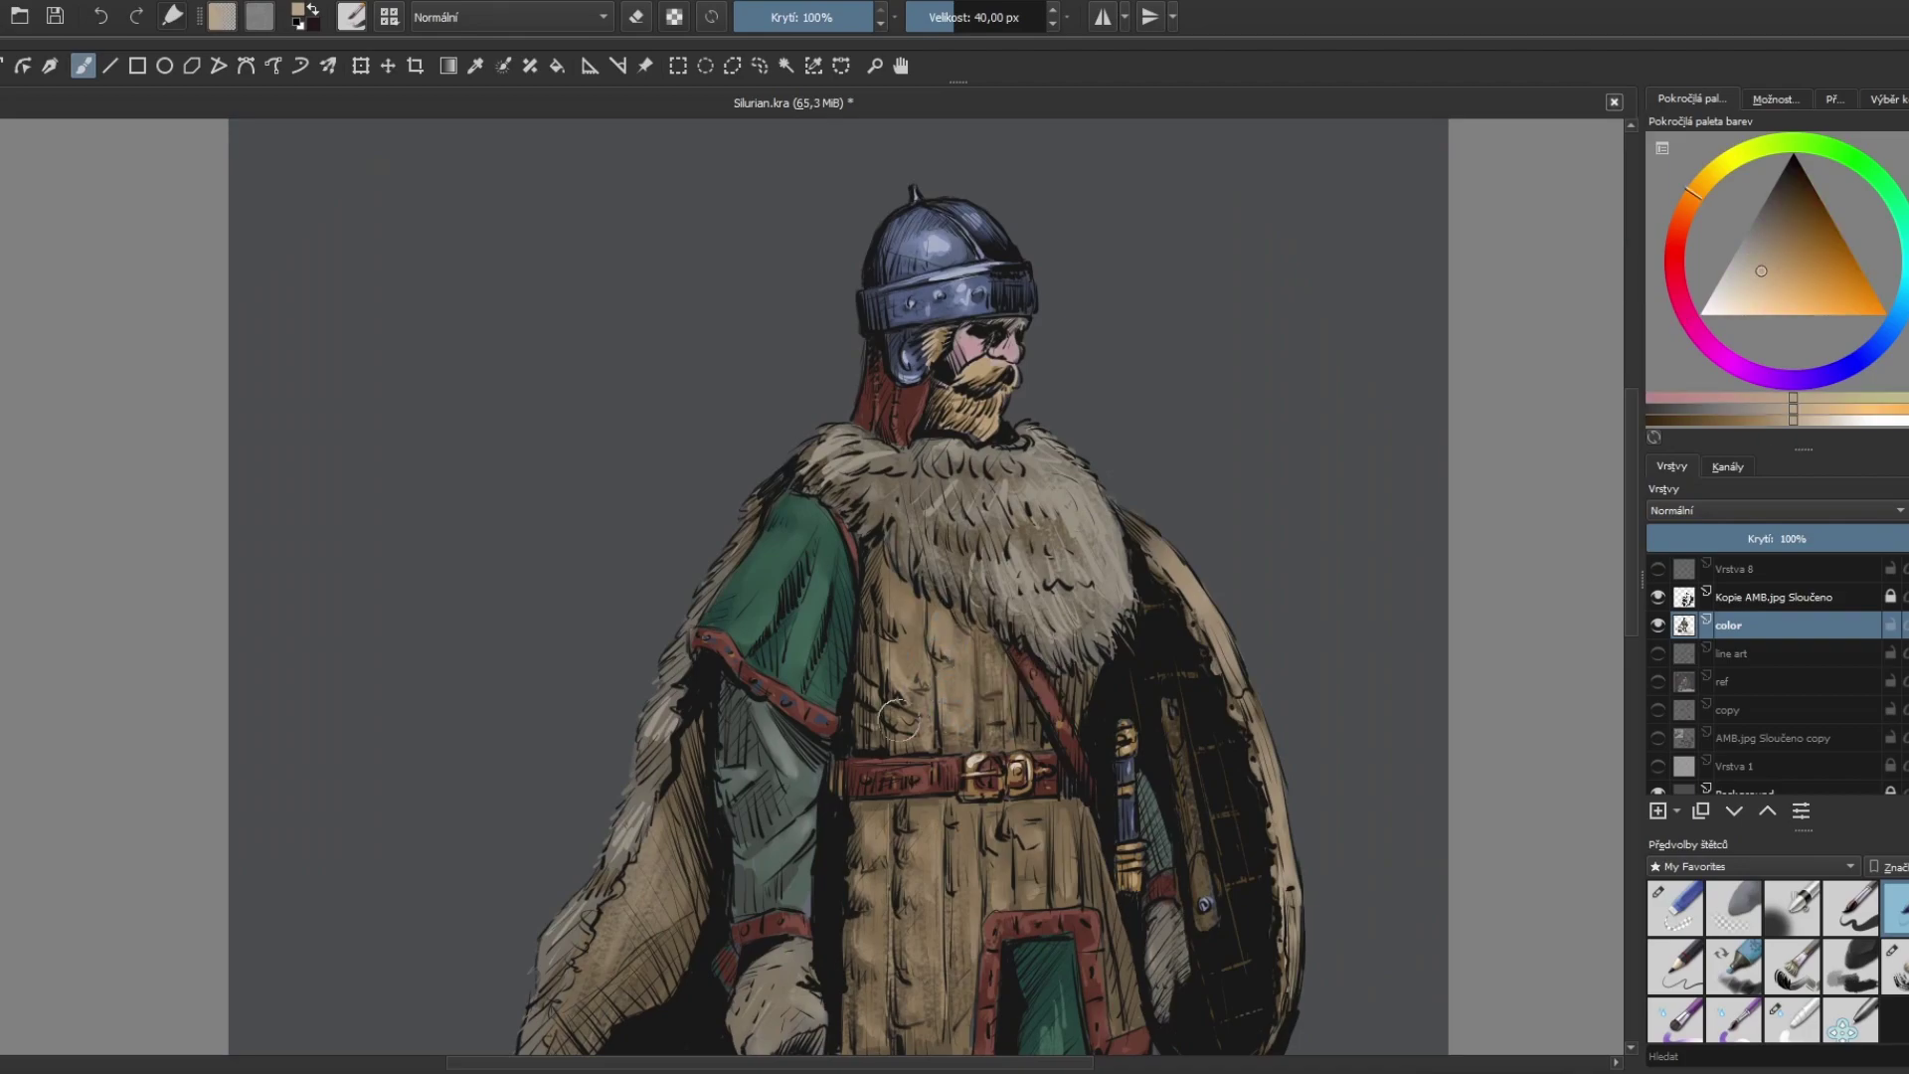
mouse_move(954, 810)
mouse_down()
mouse_move(872, 843)
mouse_move(860, 933)
mouse_move(899, 944)
mouse_up()
drag(1063, 892, 1074, 729)
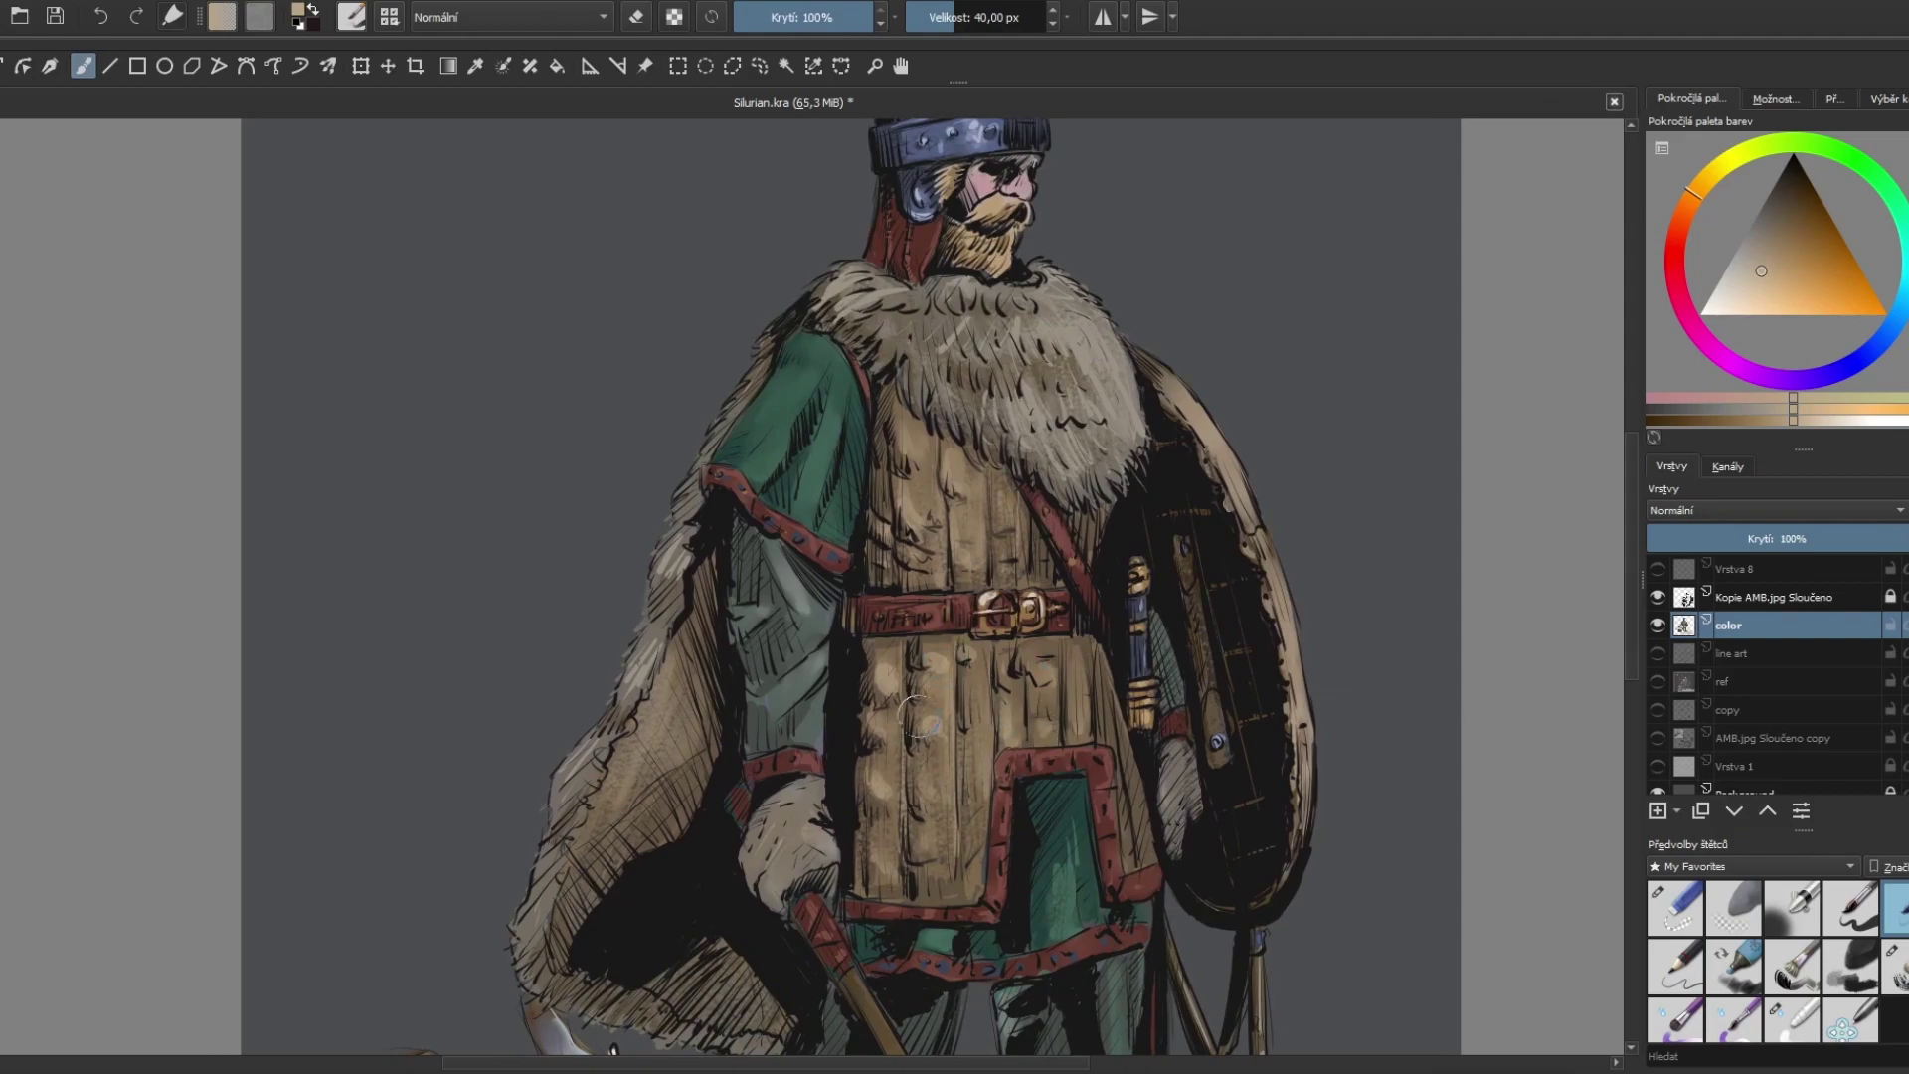
key(minus)
key(minus)
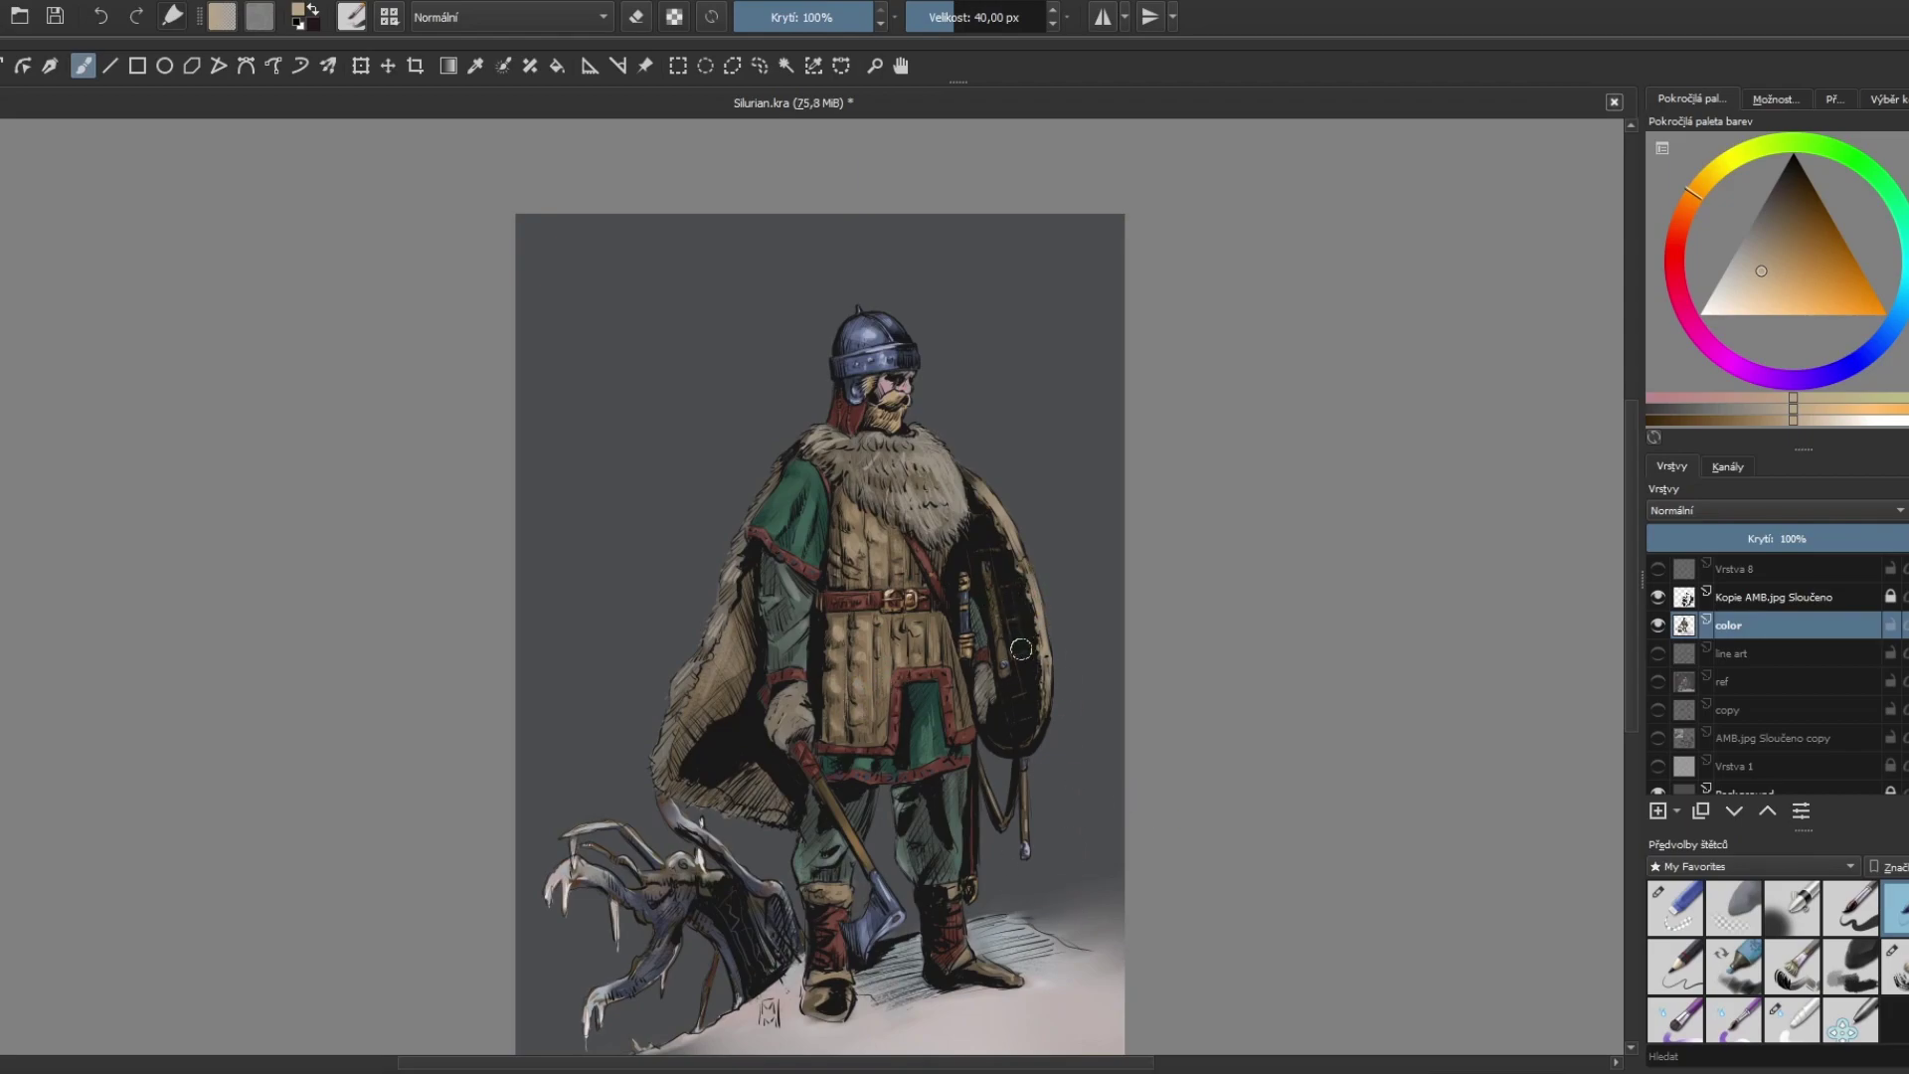
drag(1150, 908, 1185, 814)
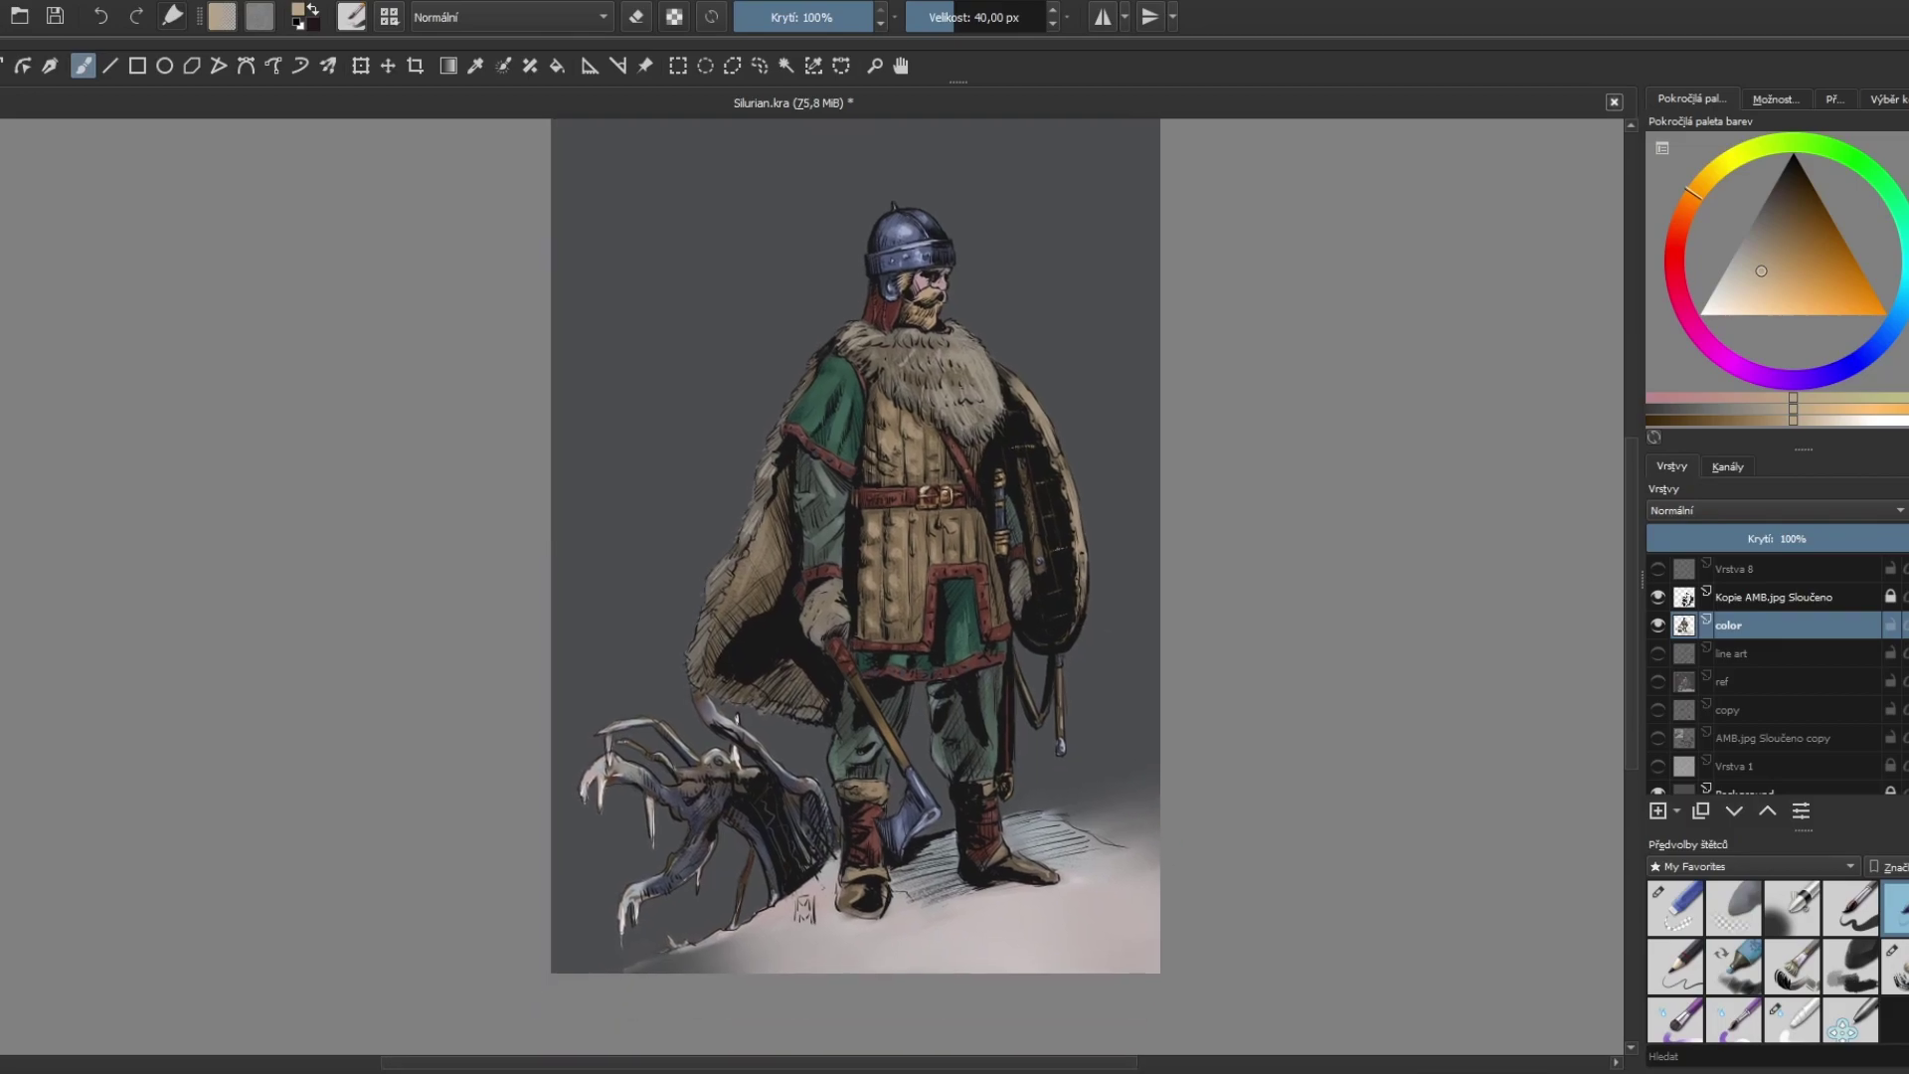
click(1793, 1019)
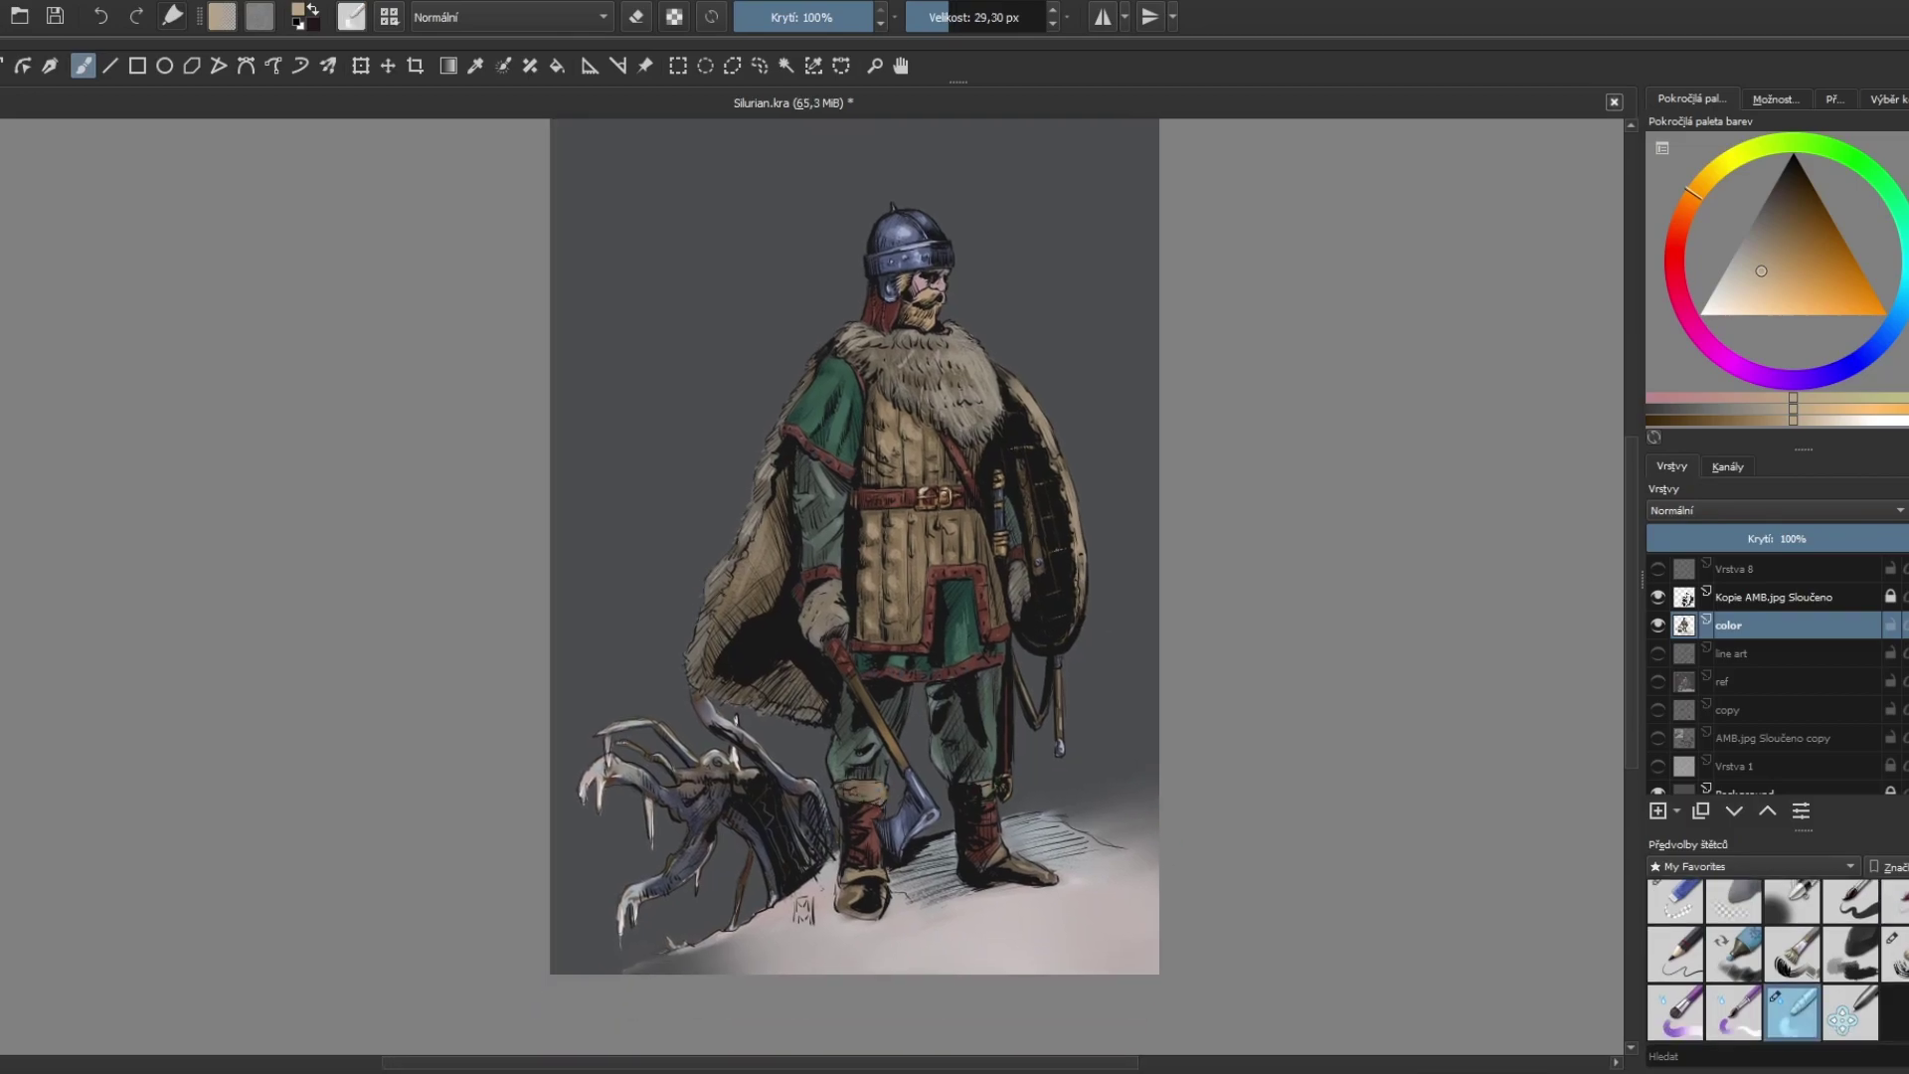
key(e)
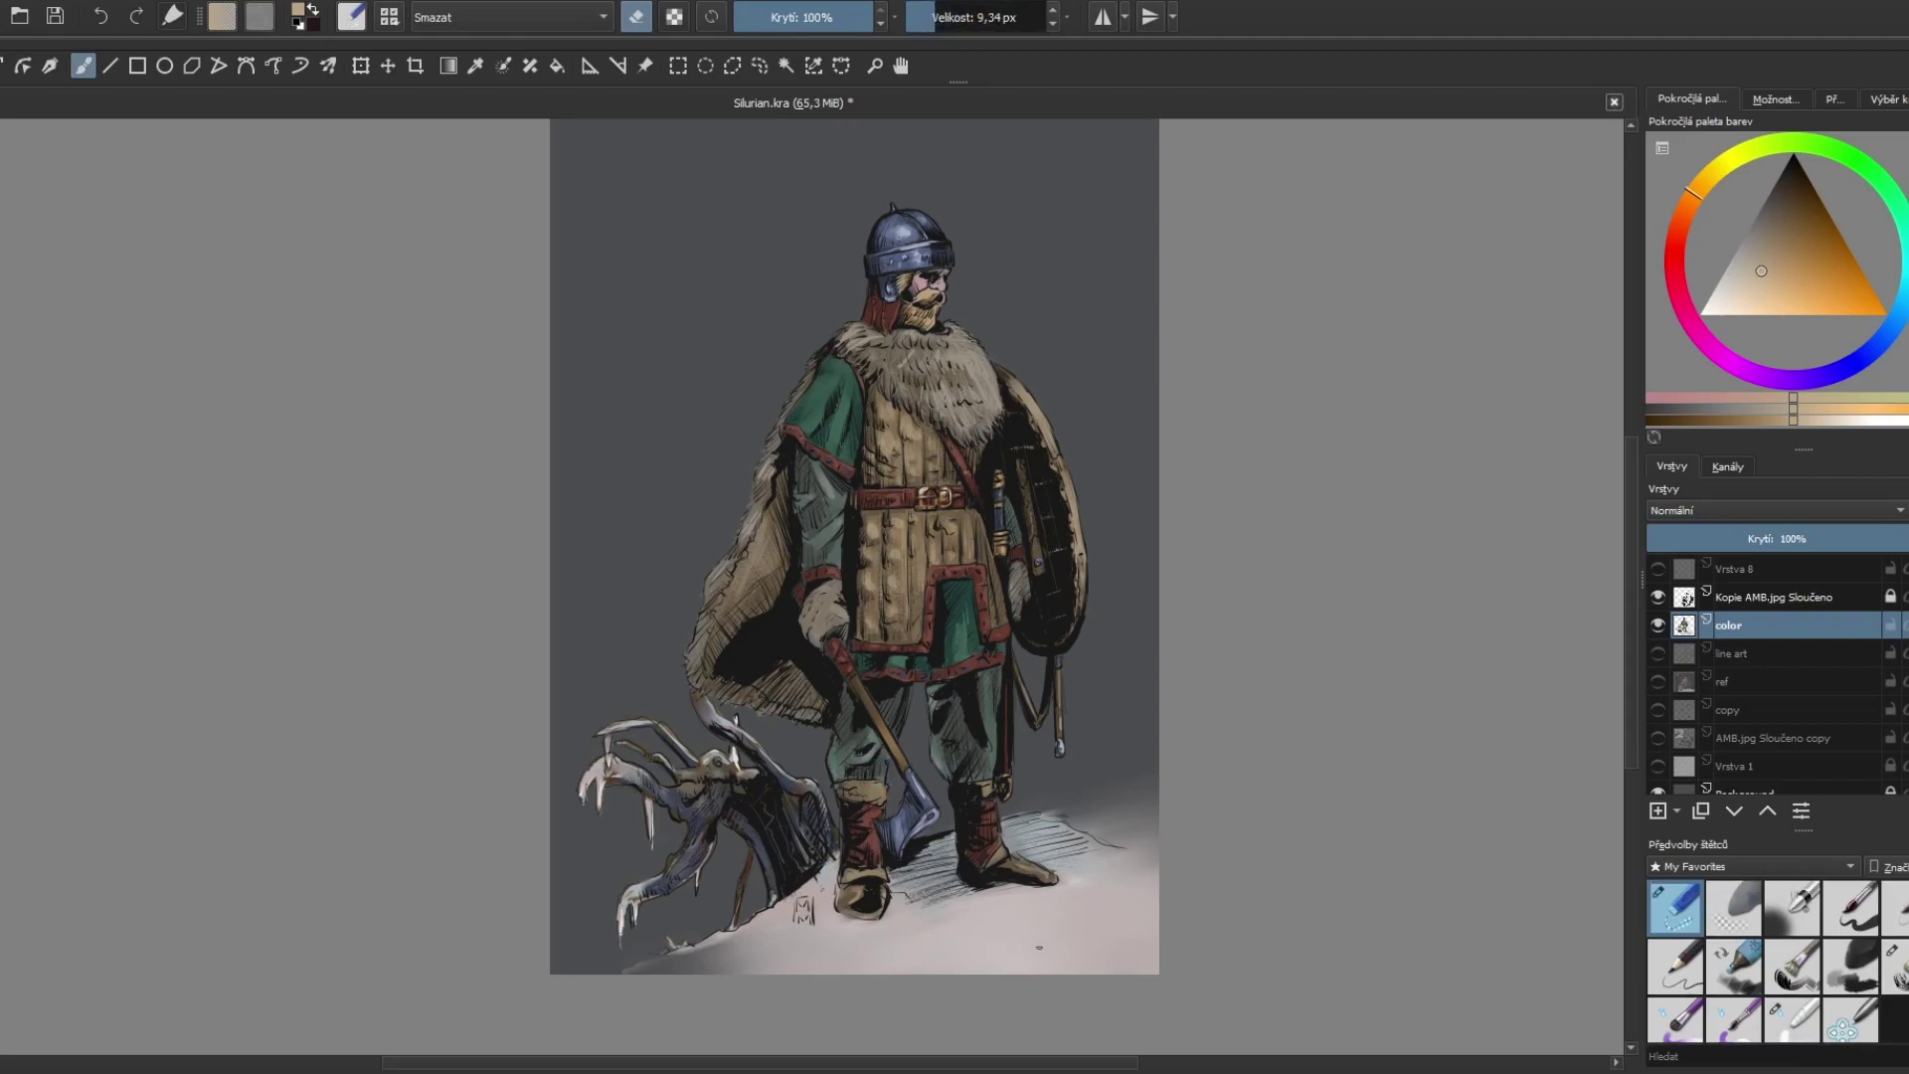
drag(1127, 880, 851, 972)
key(ctrl+z)
key(/)
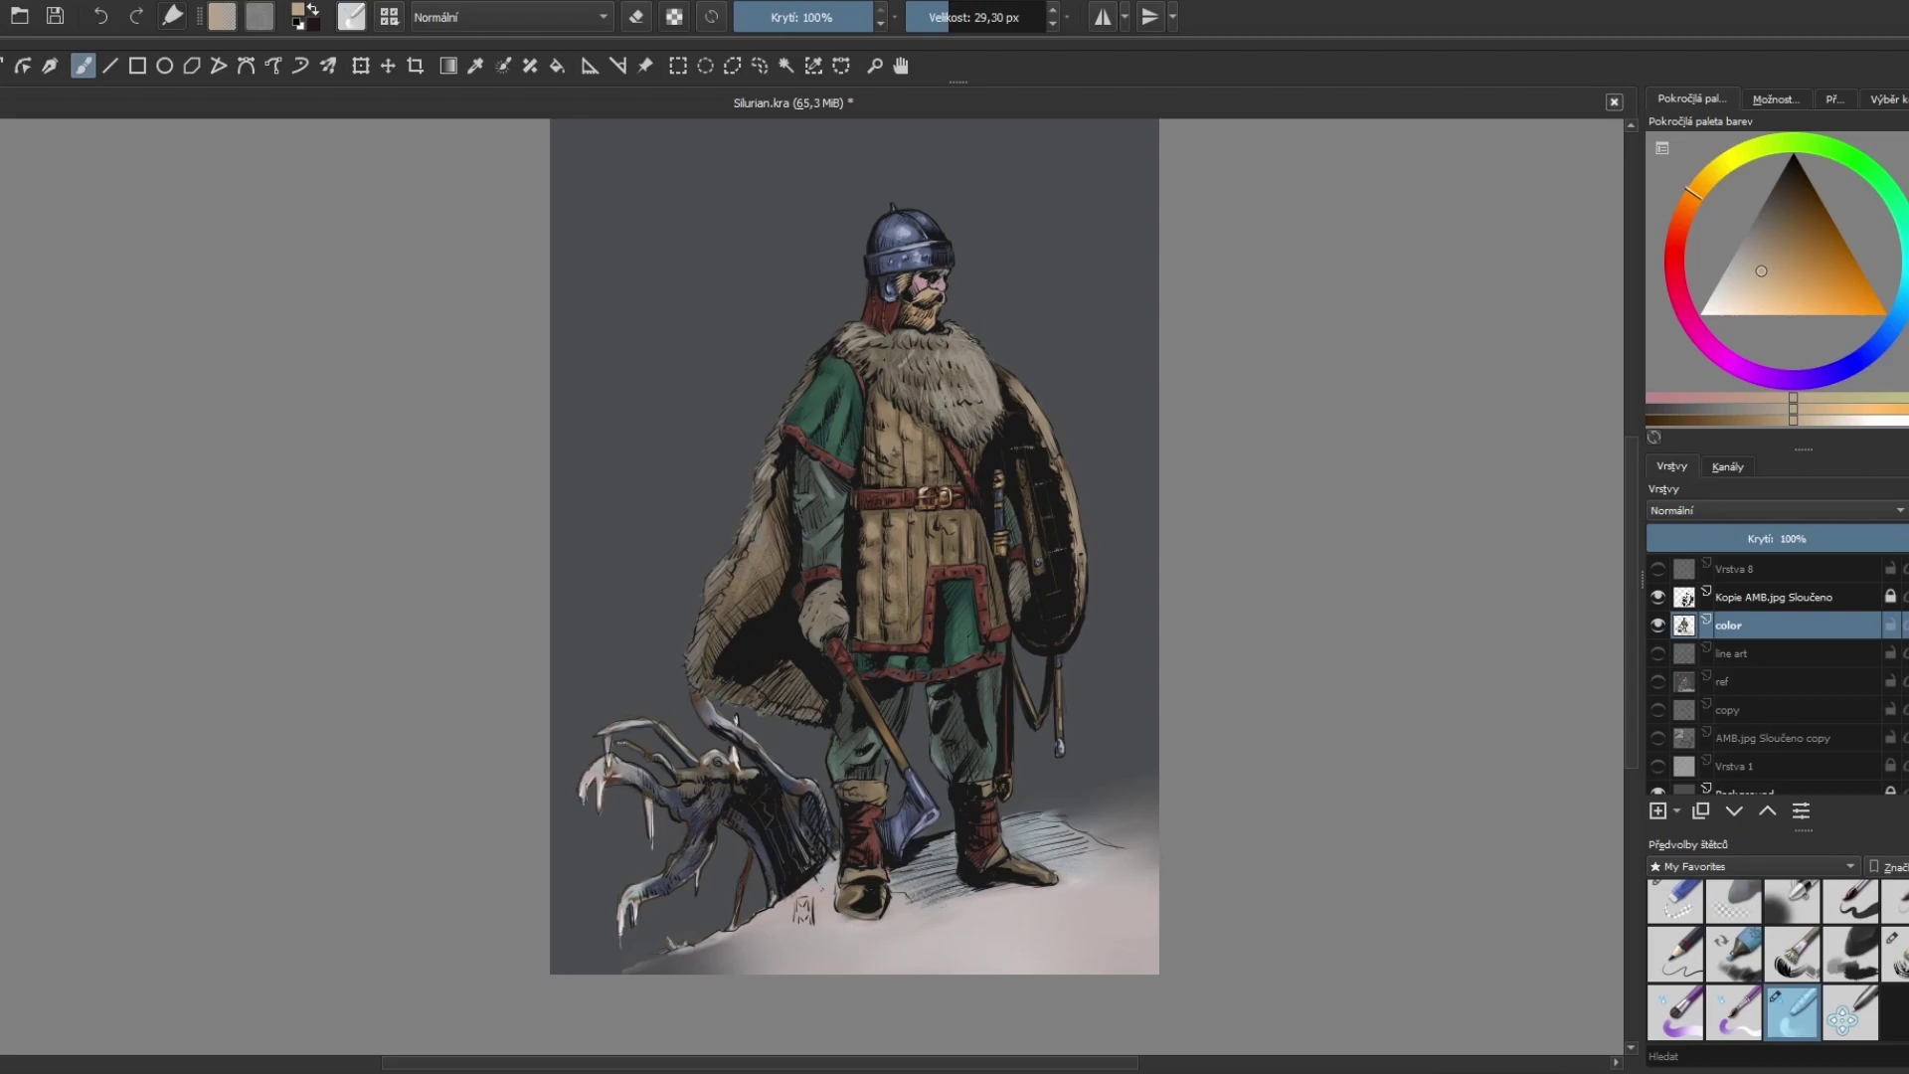
key(minus)
key(/)
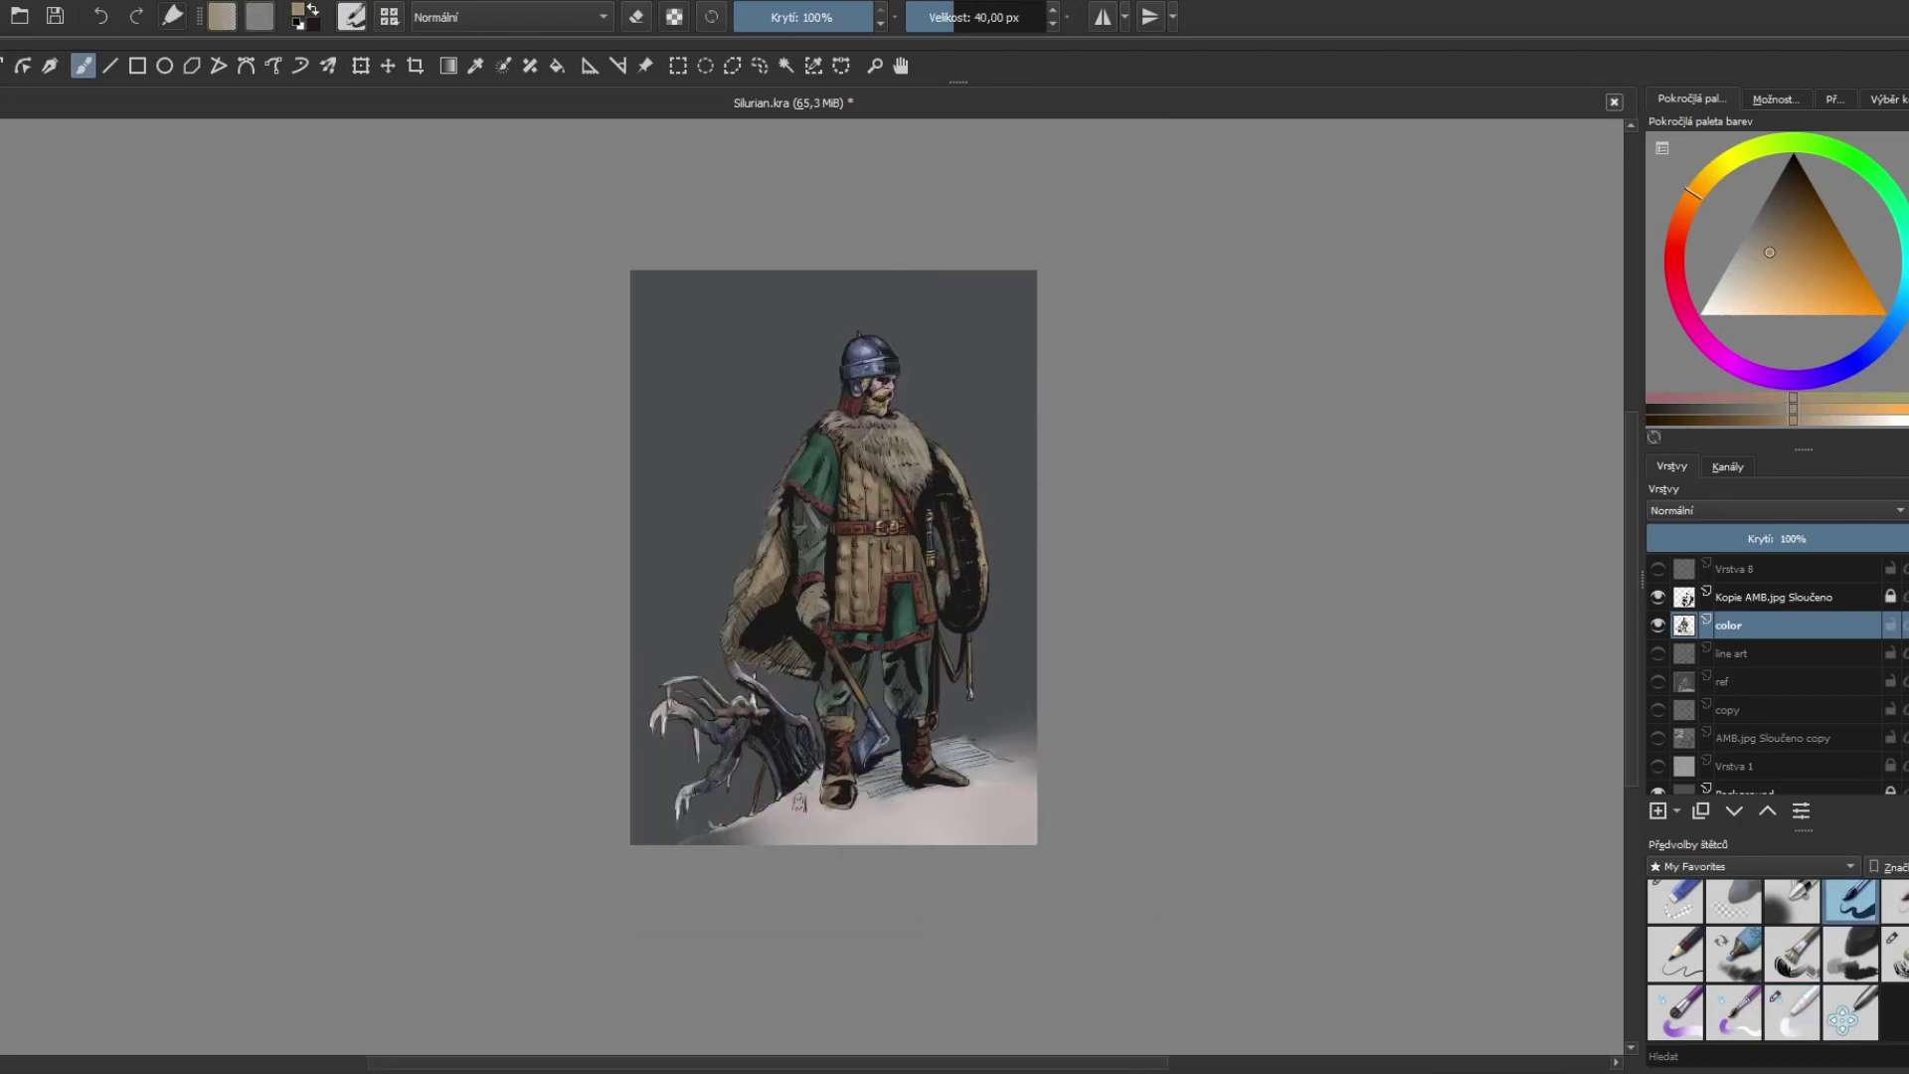
key(slash)
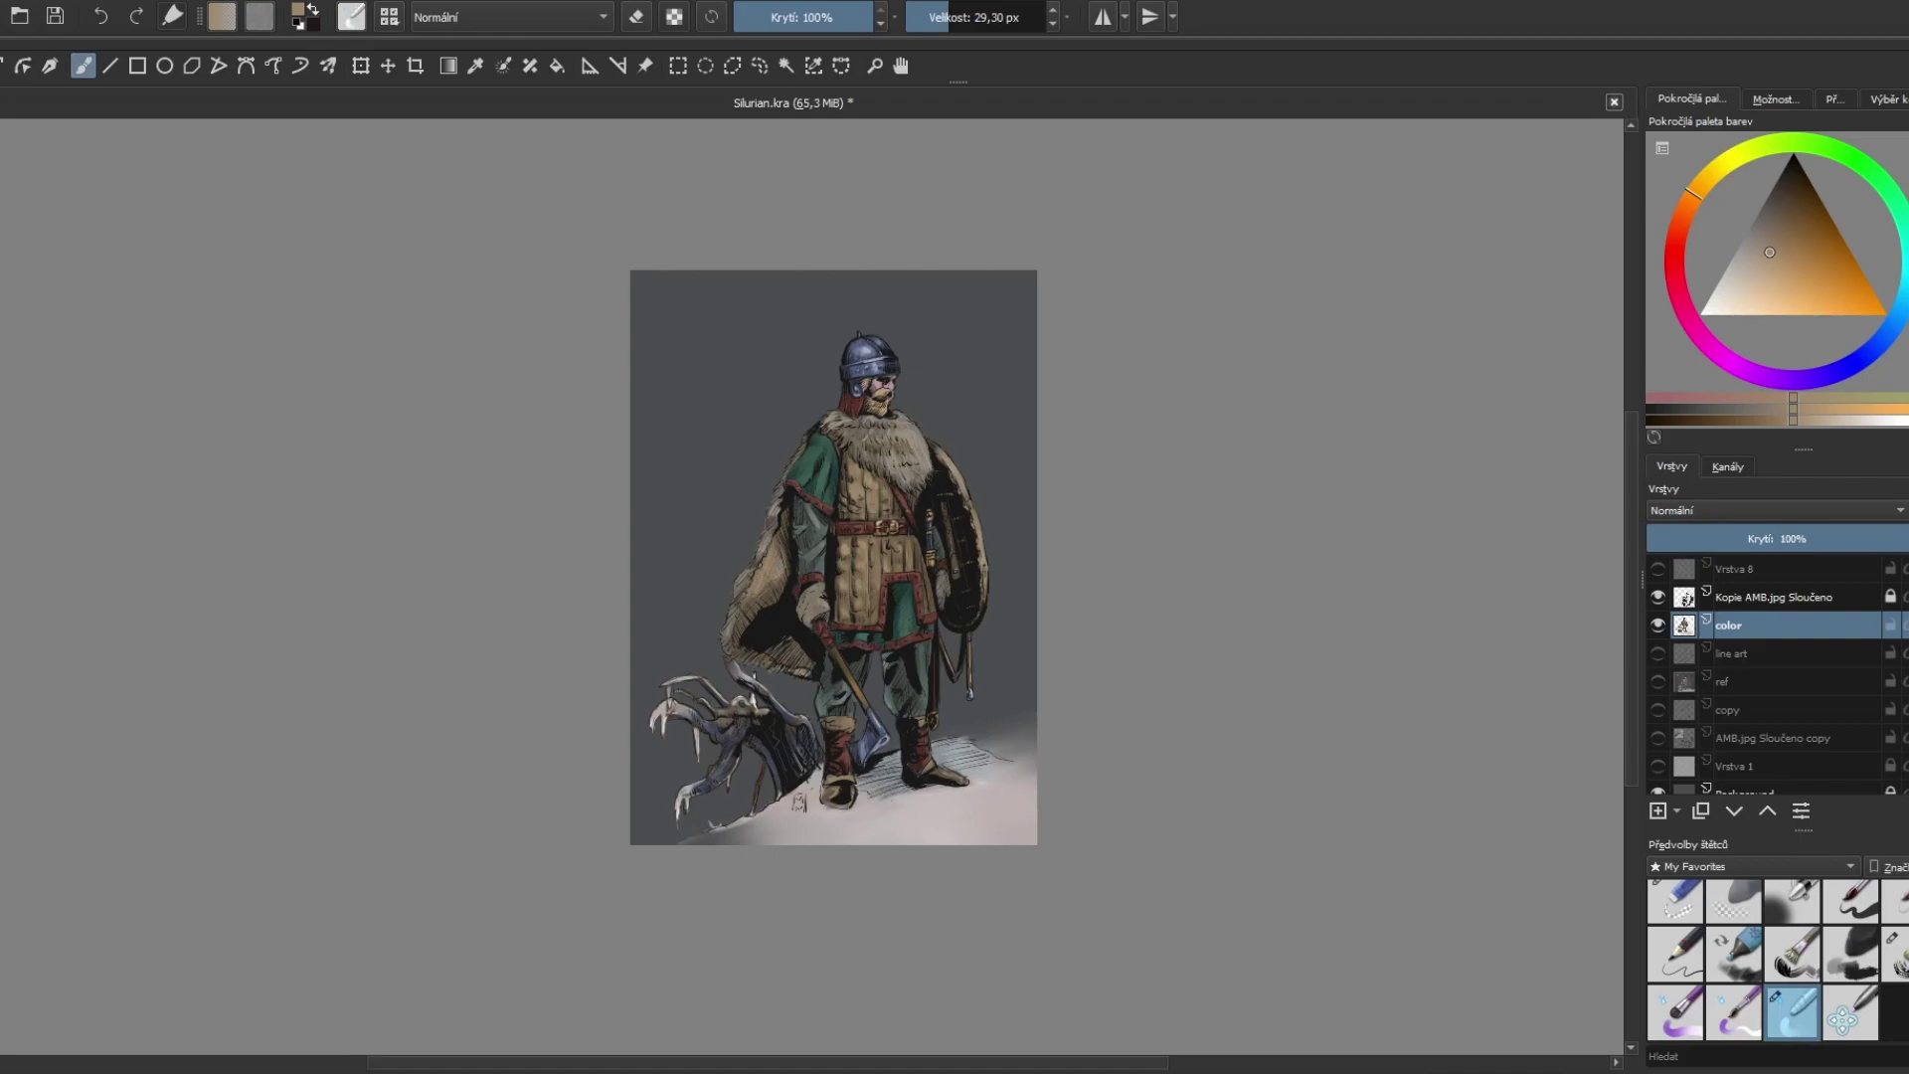
key(plus)
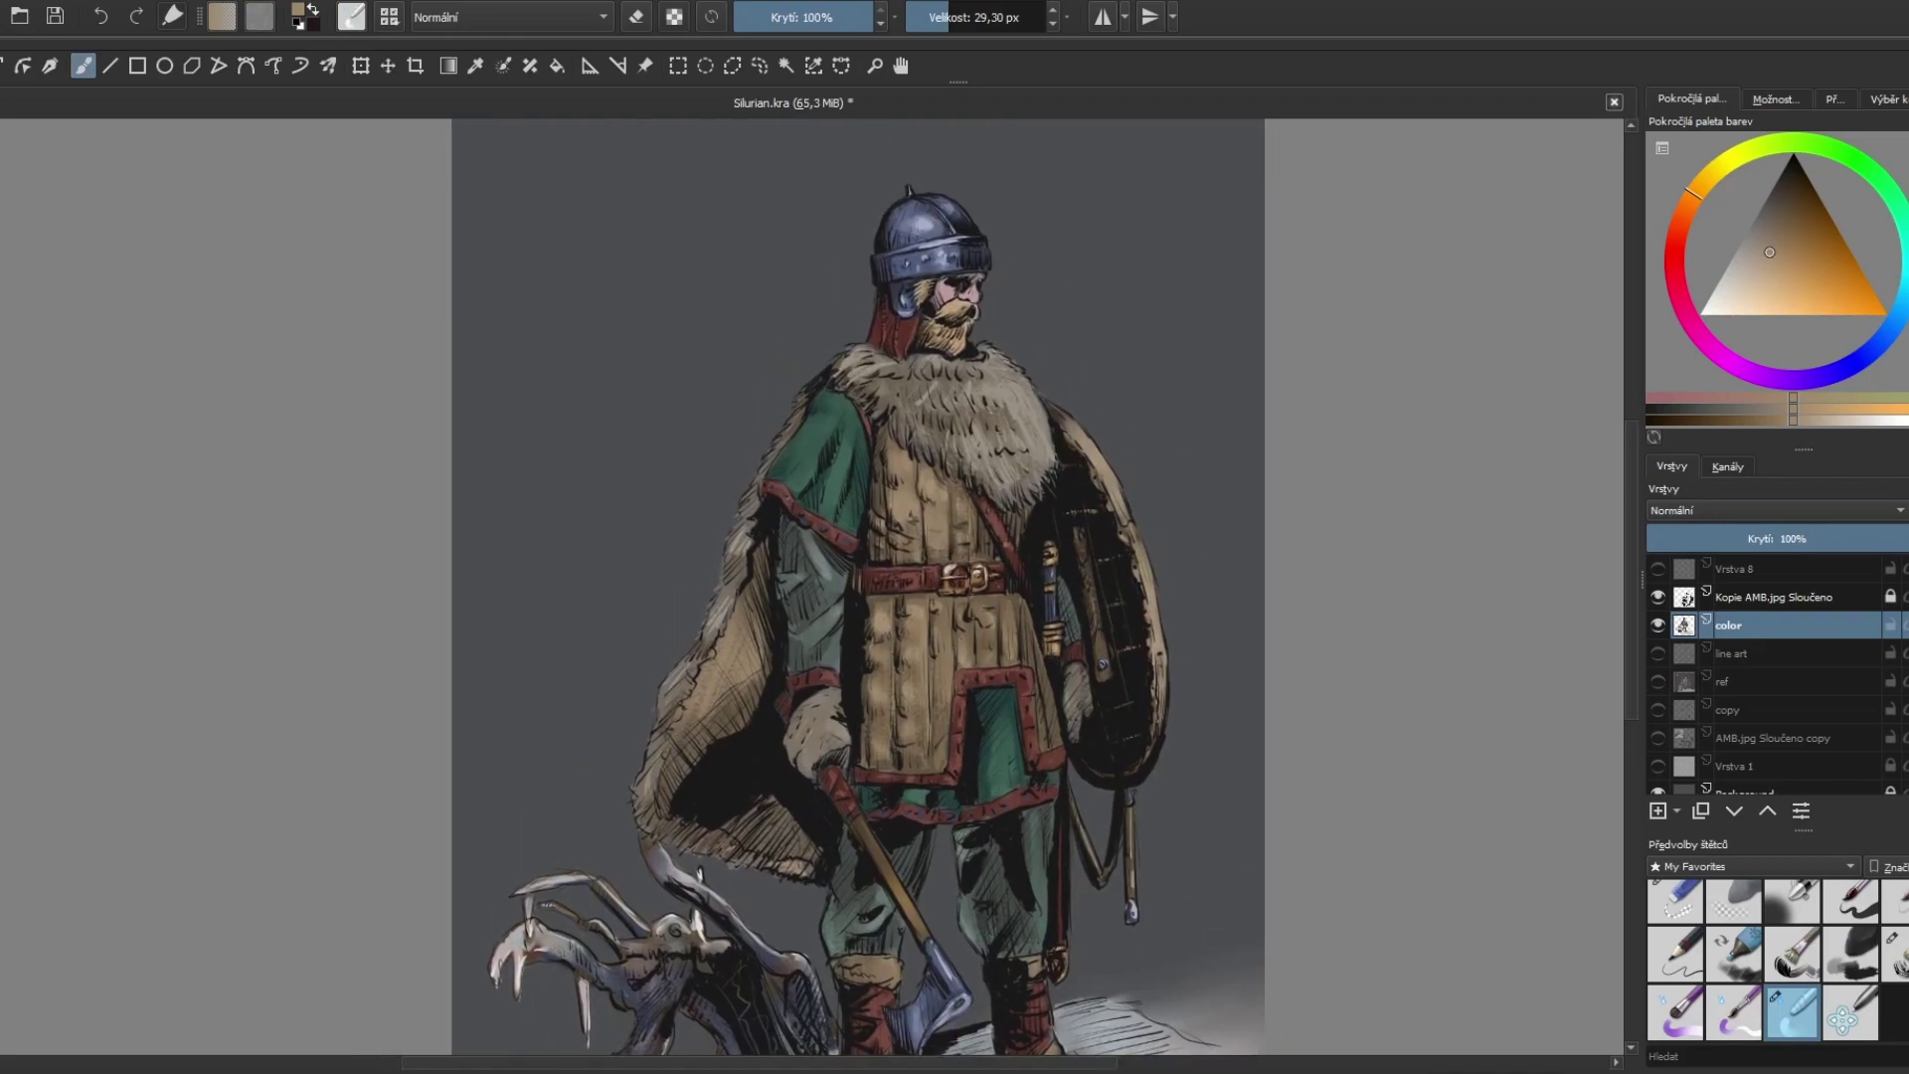
Step: Sample the fur's beige with the ink brush and shift it to a warmer, deeper ochre
key(slash)
ctrl+click(929, 630)
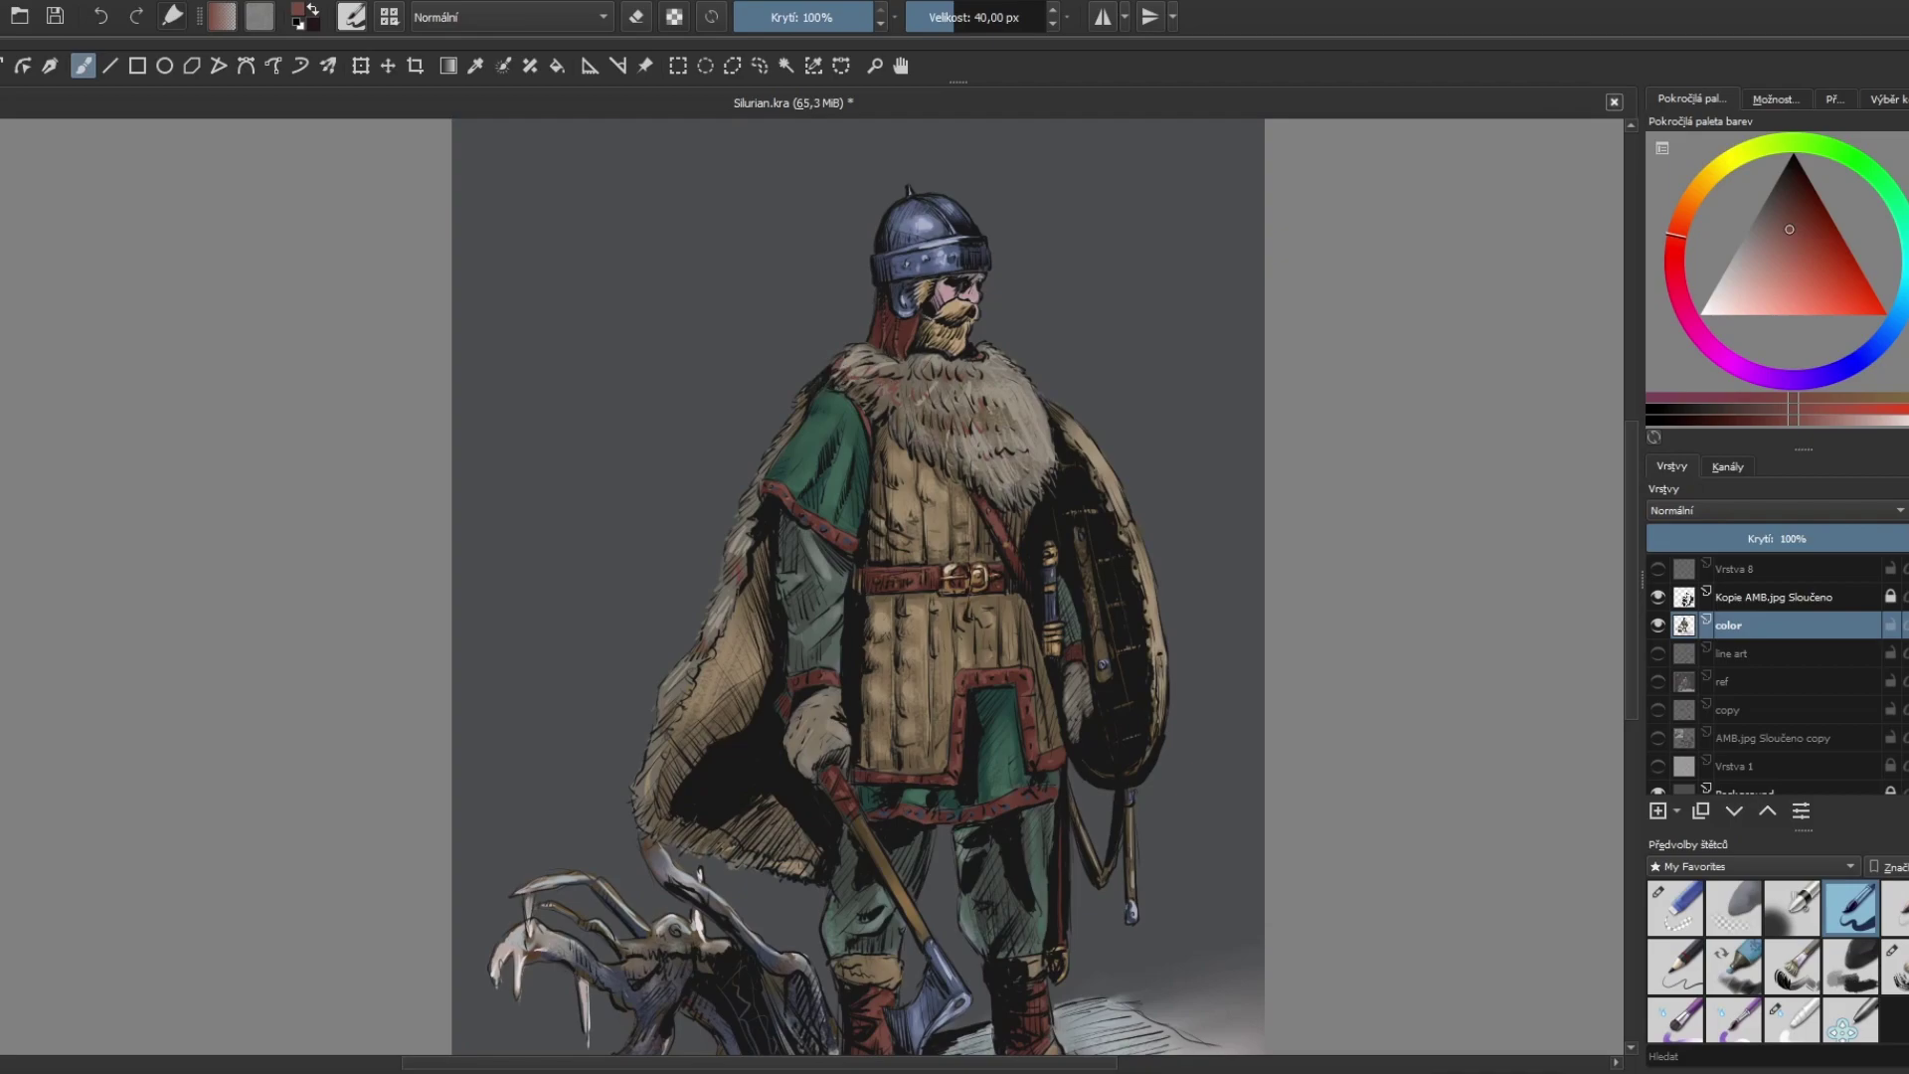
key(slash)
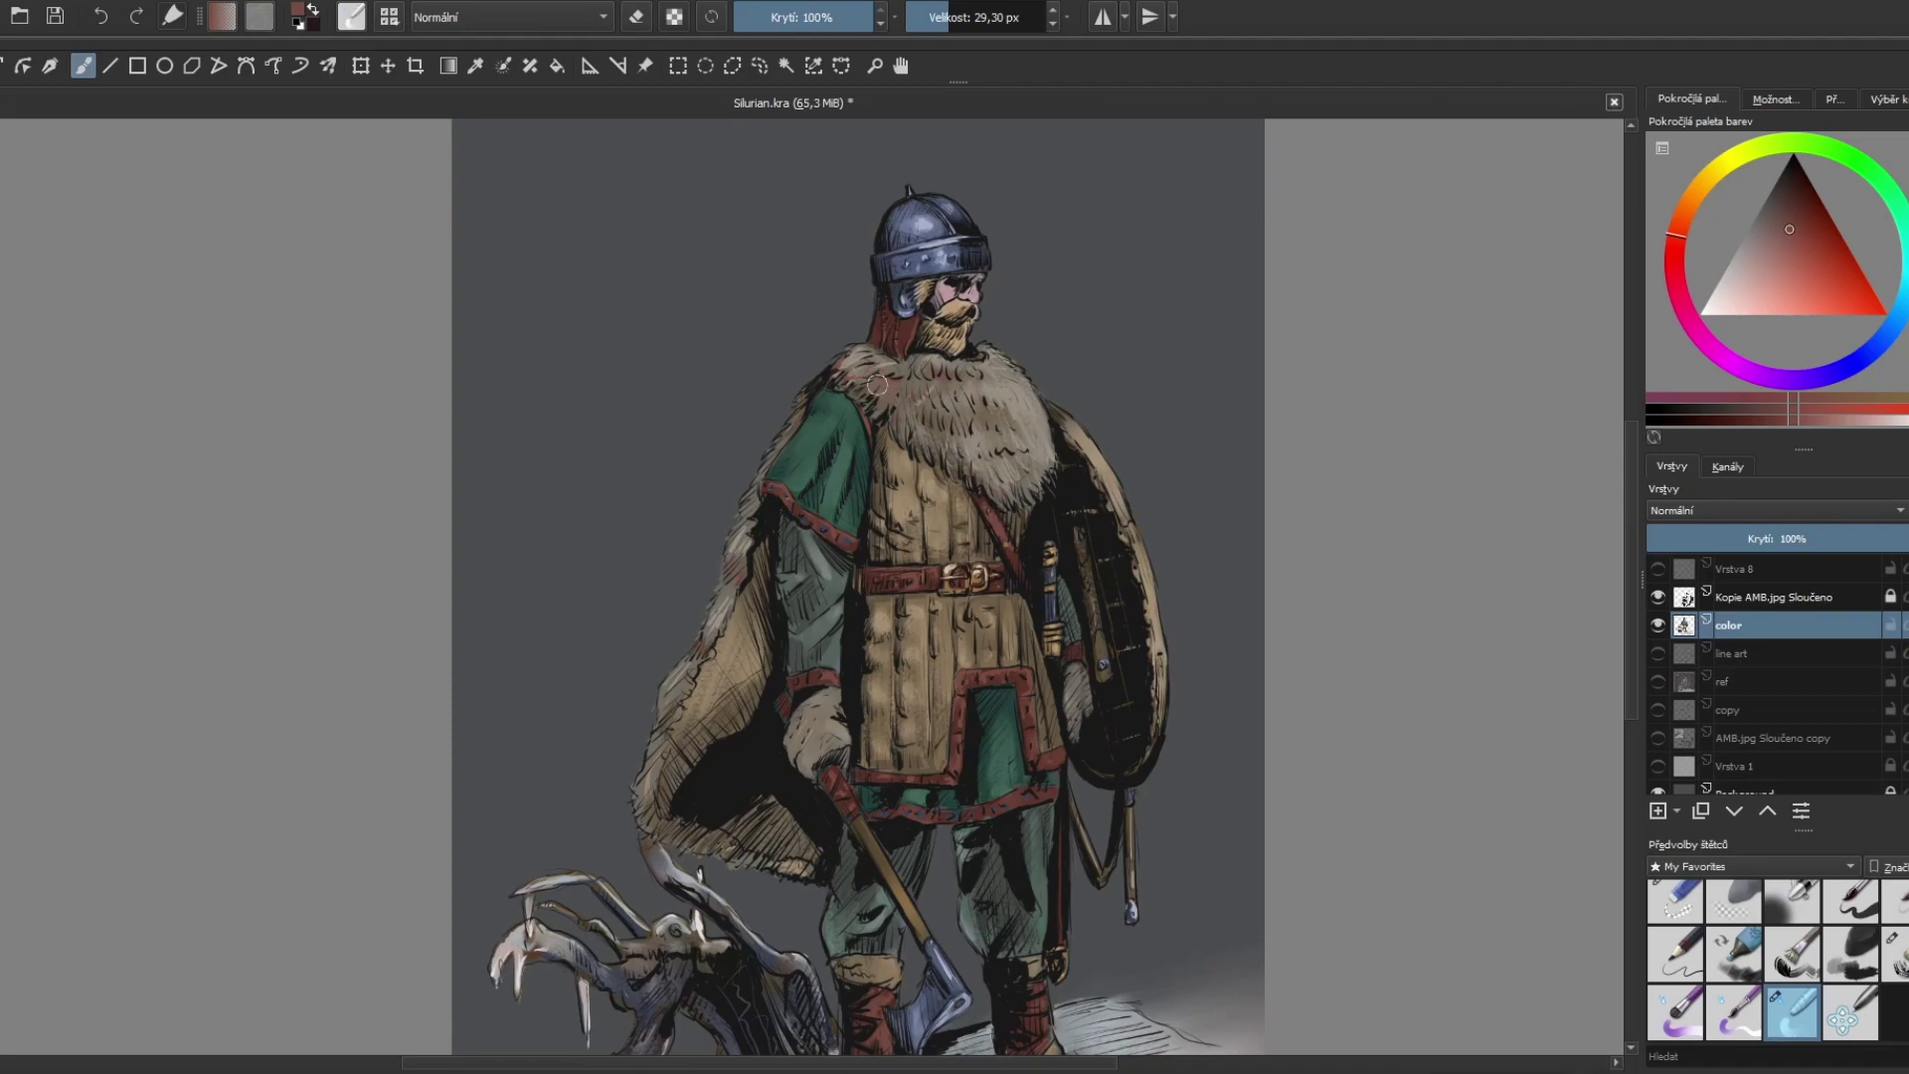
key(slash)
ctrl+click(995, 459)
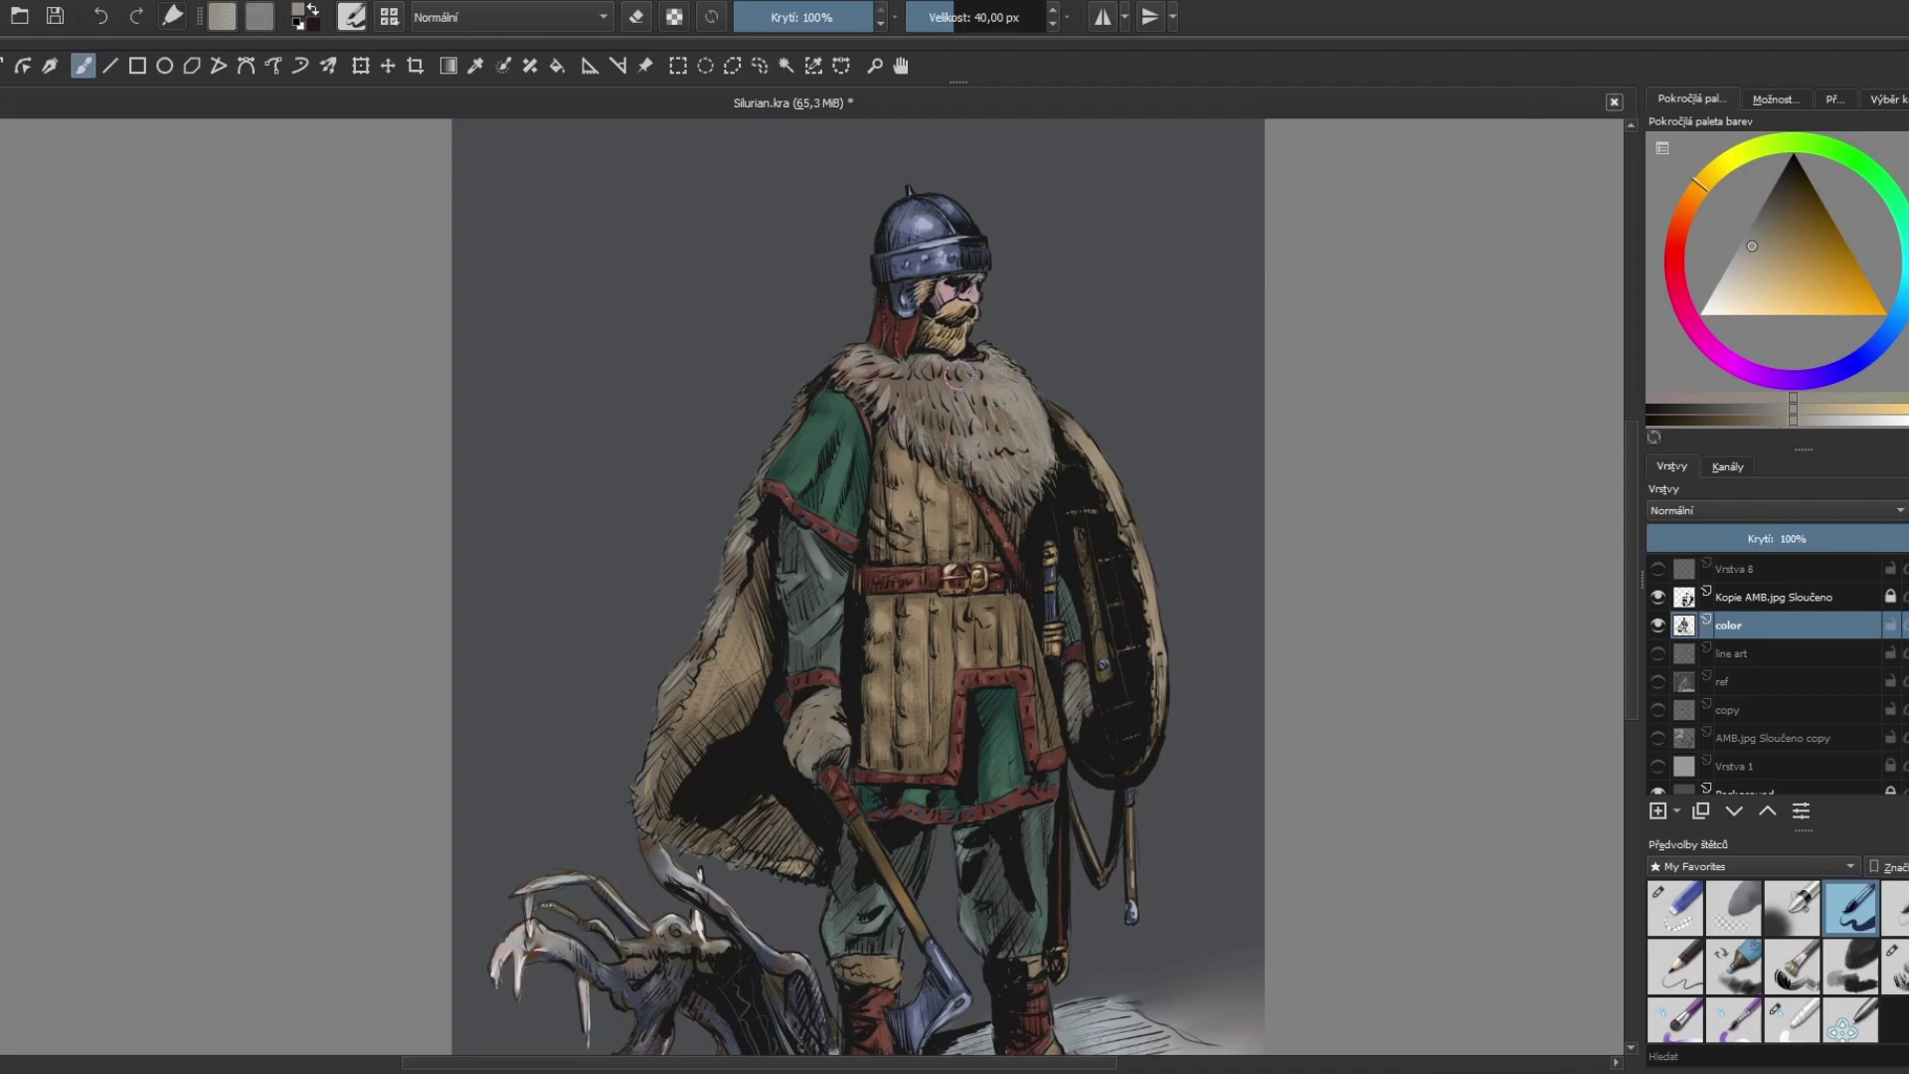
ctrl+click(944, 426)
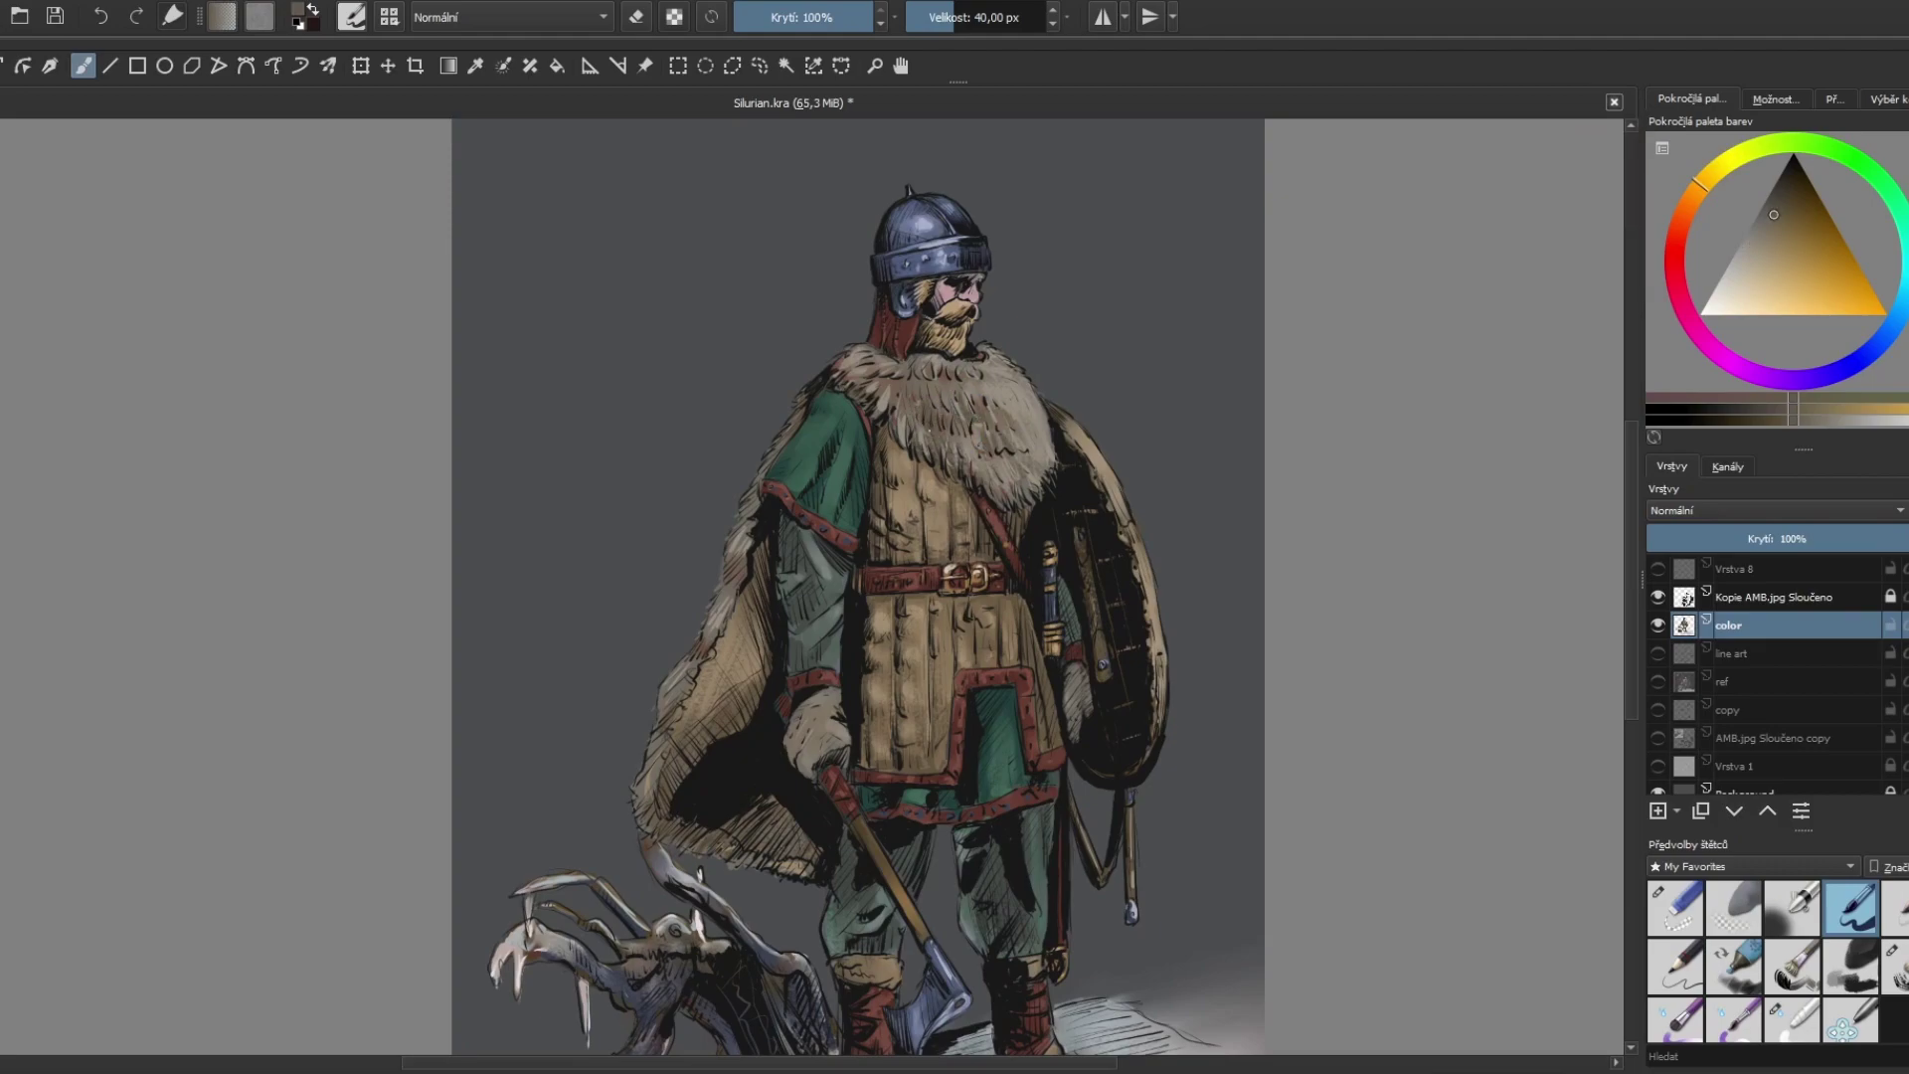
key(minus)
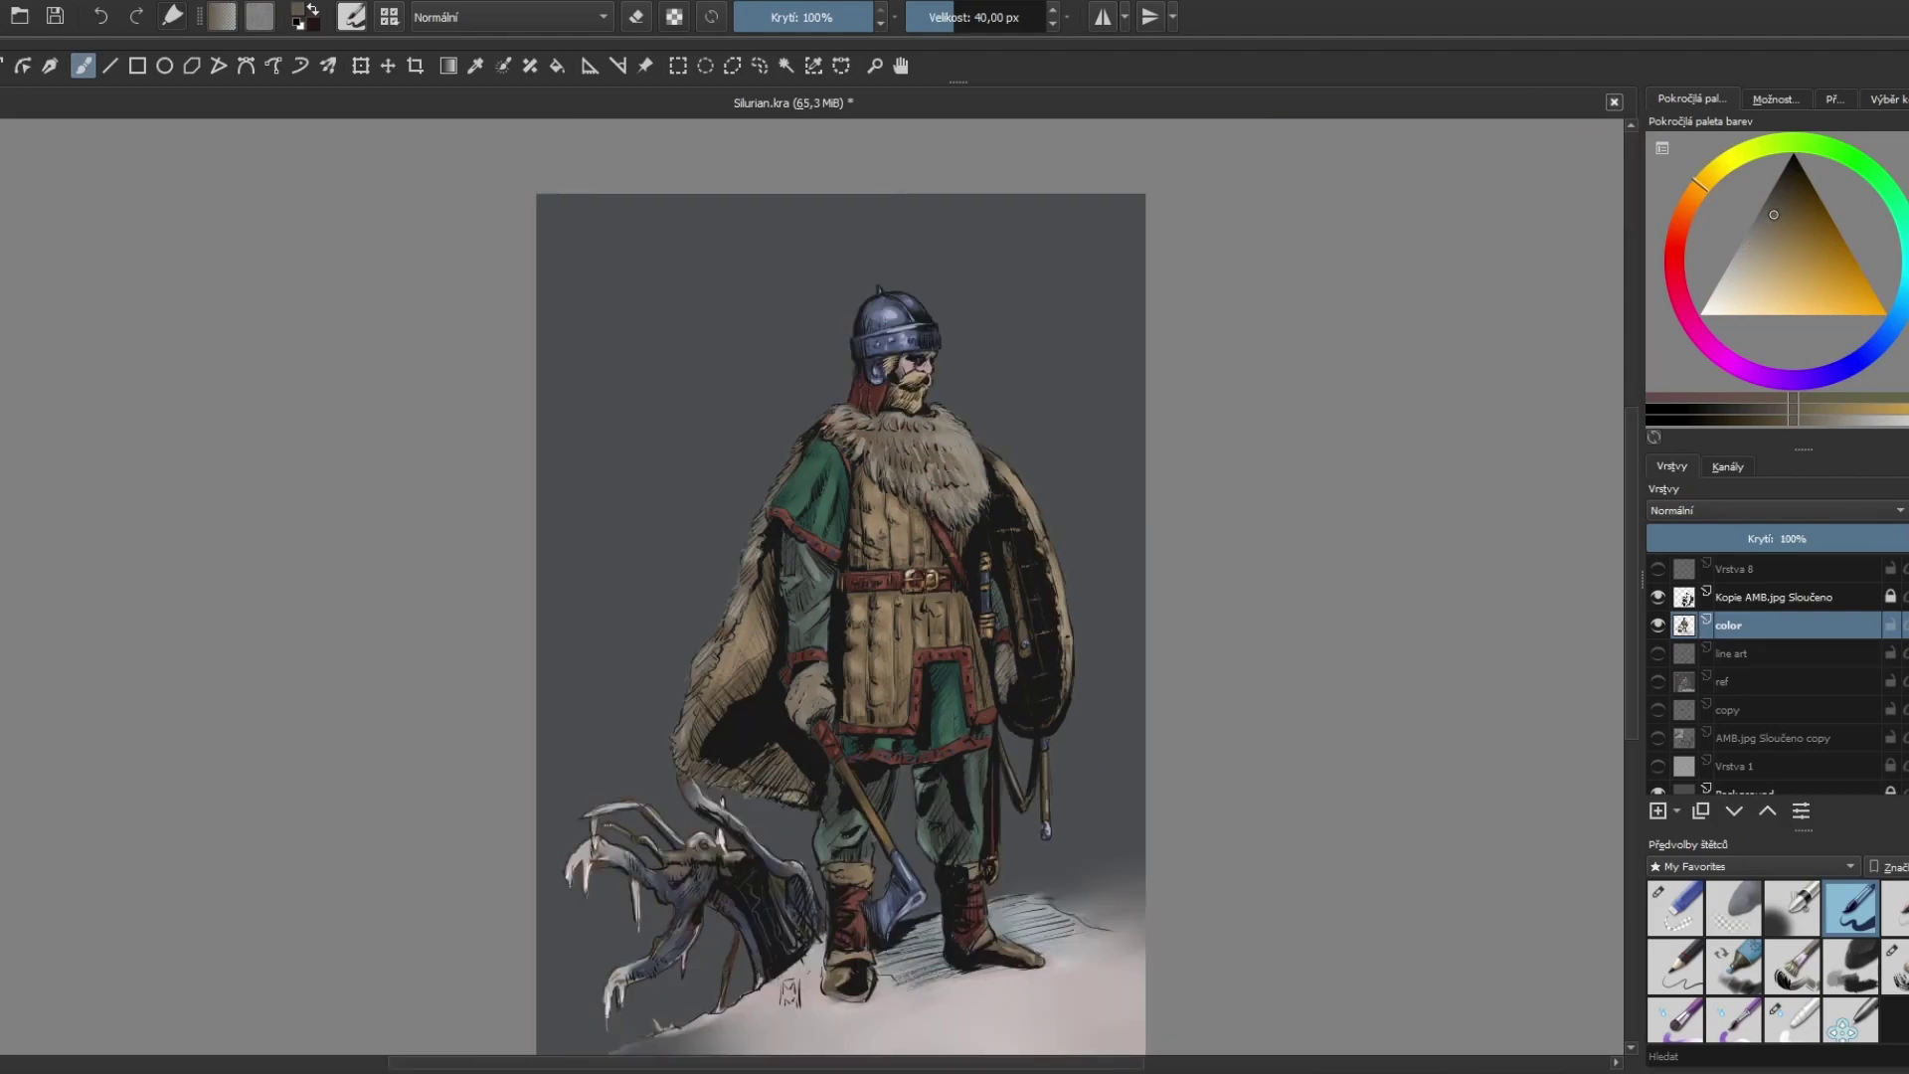
Step: Pick a pale cyan-grey and switch to the softer 29.30 px brush preset
ctrl+click(923, 448)
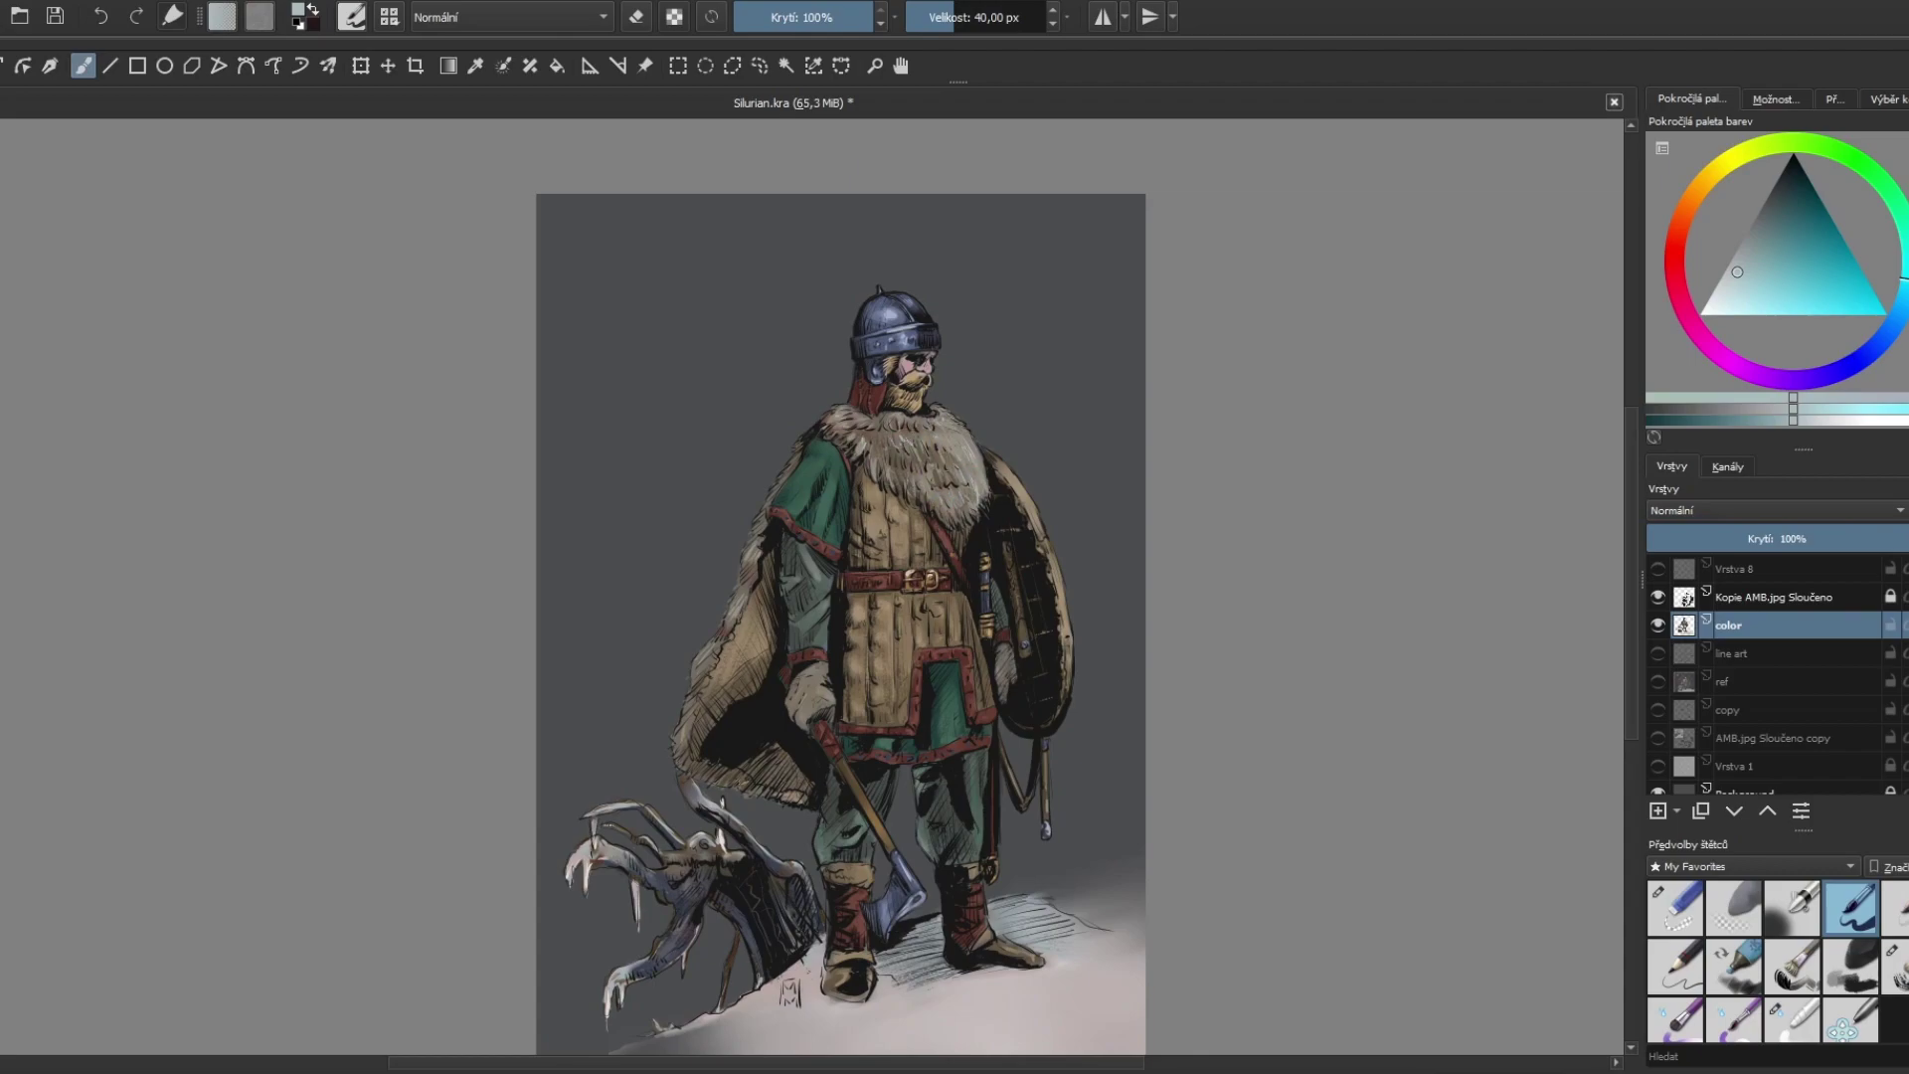
key(slash)
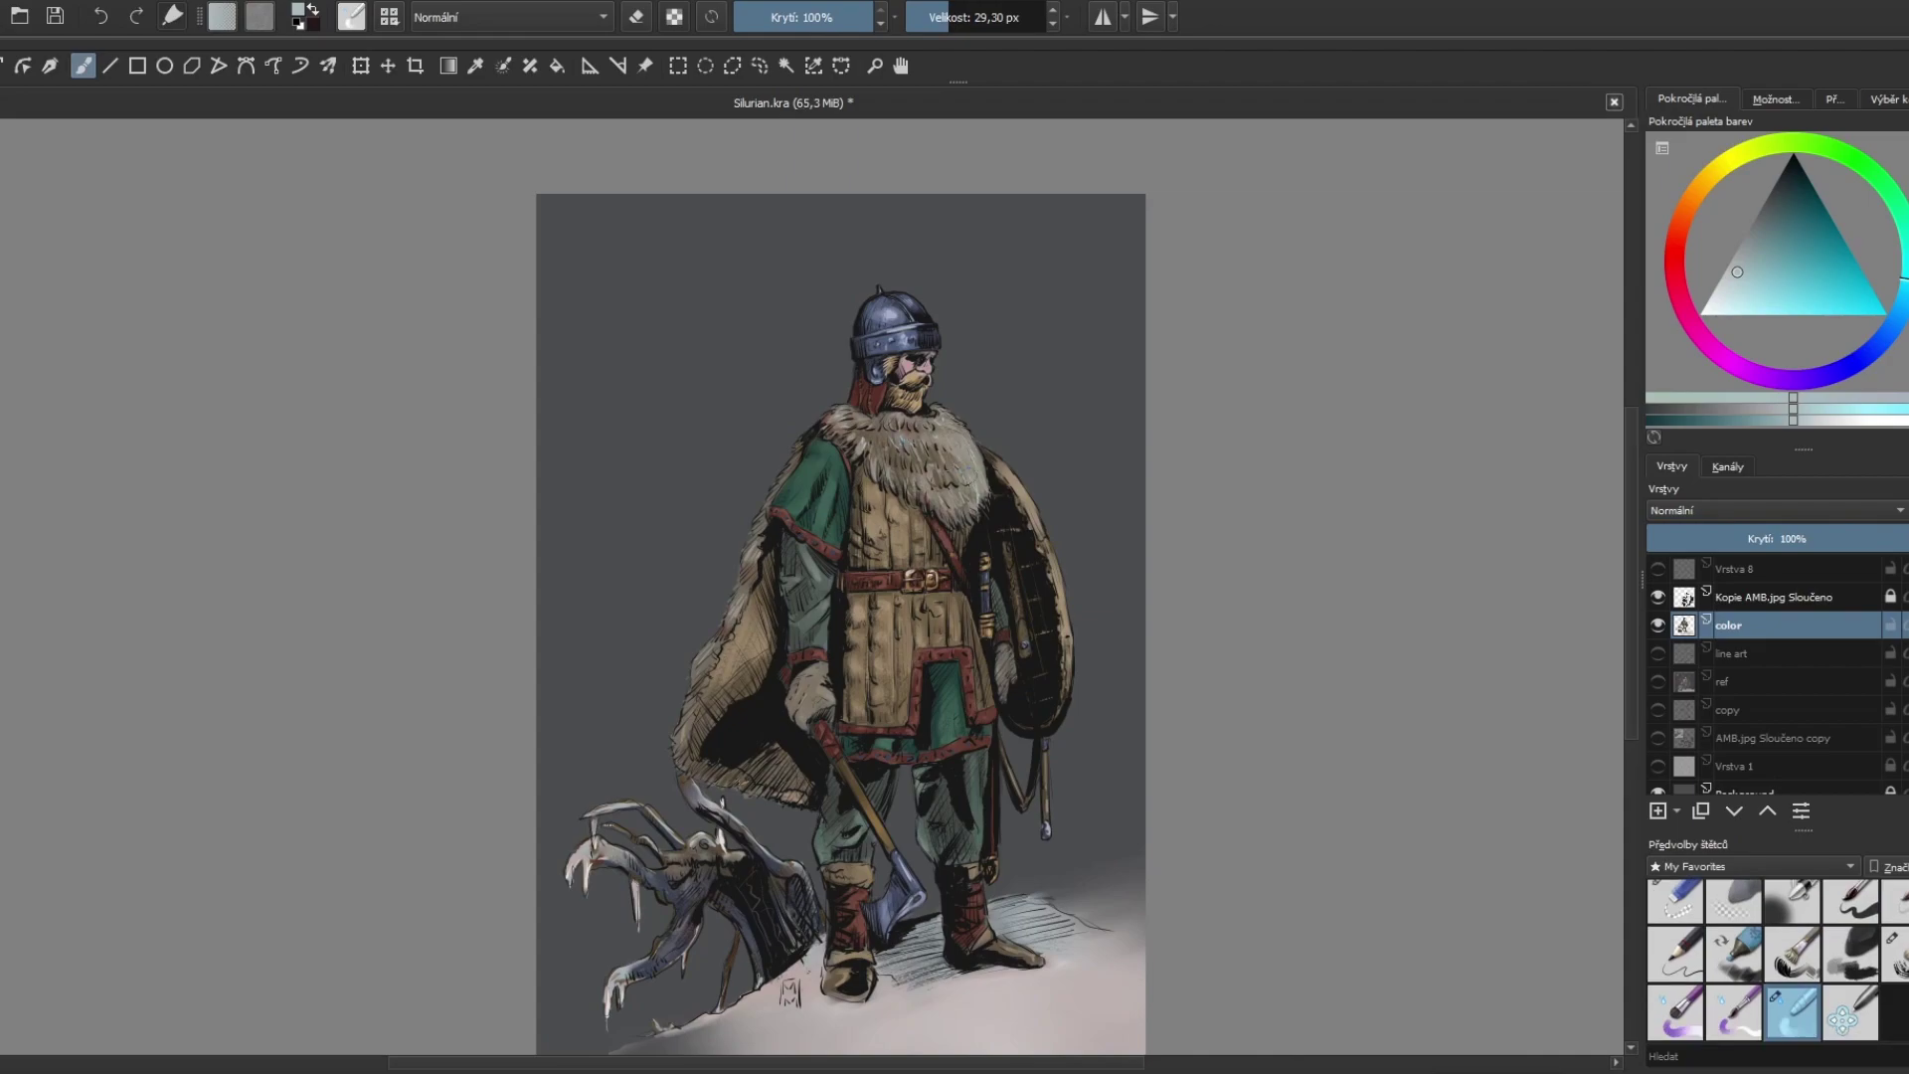